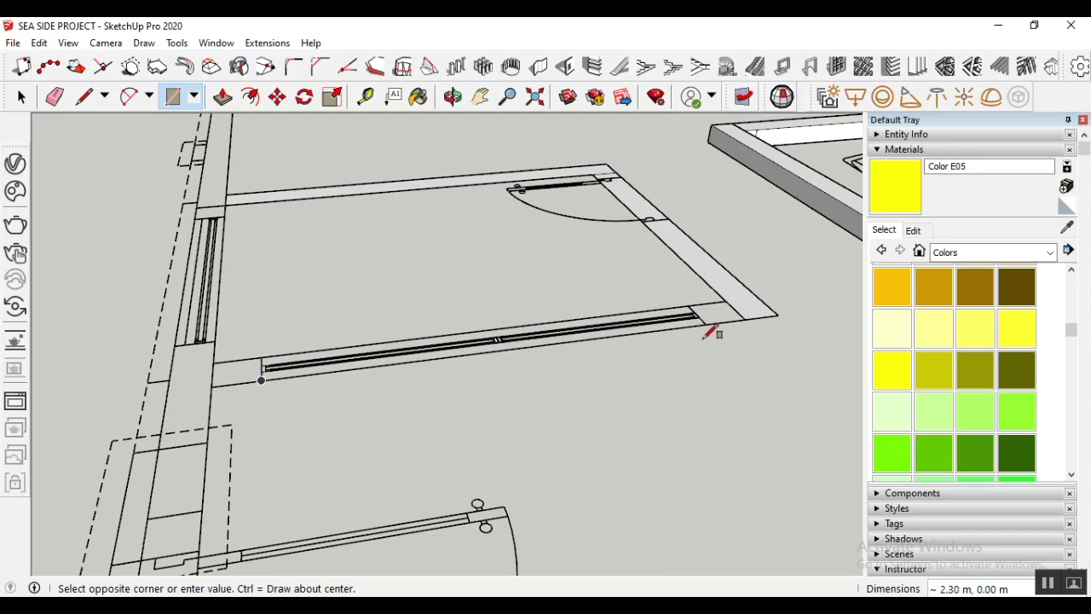
Draw a line along the outer wall edge spanning the length of the long window in the small room's front wall
key(Escape)
click(84, 96)
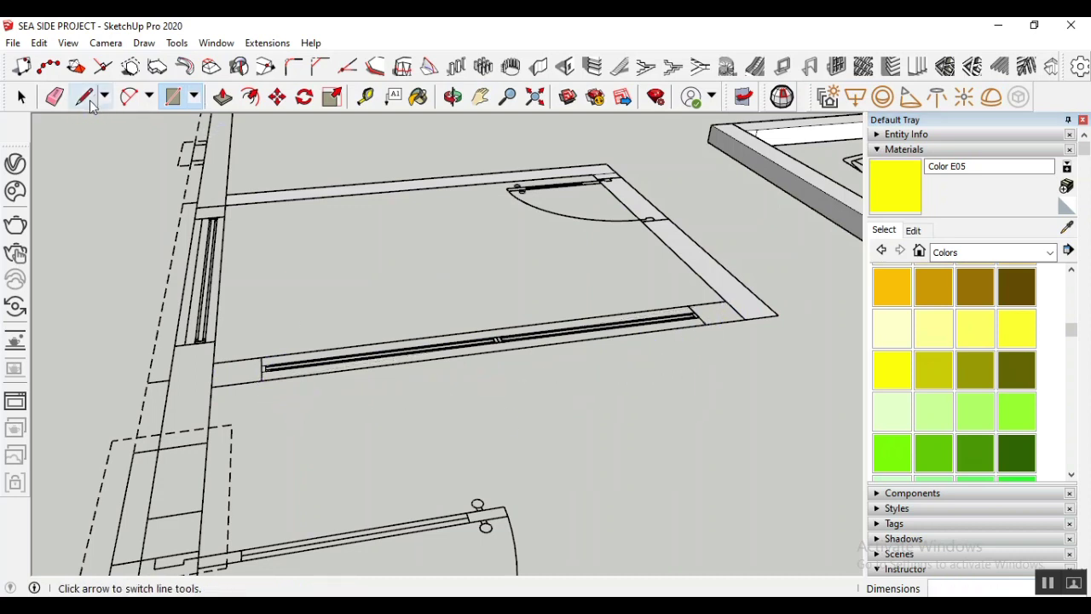
click(261, 381)
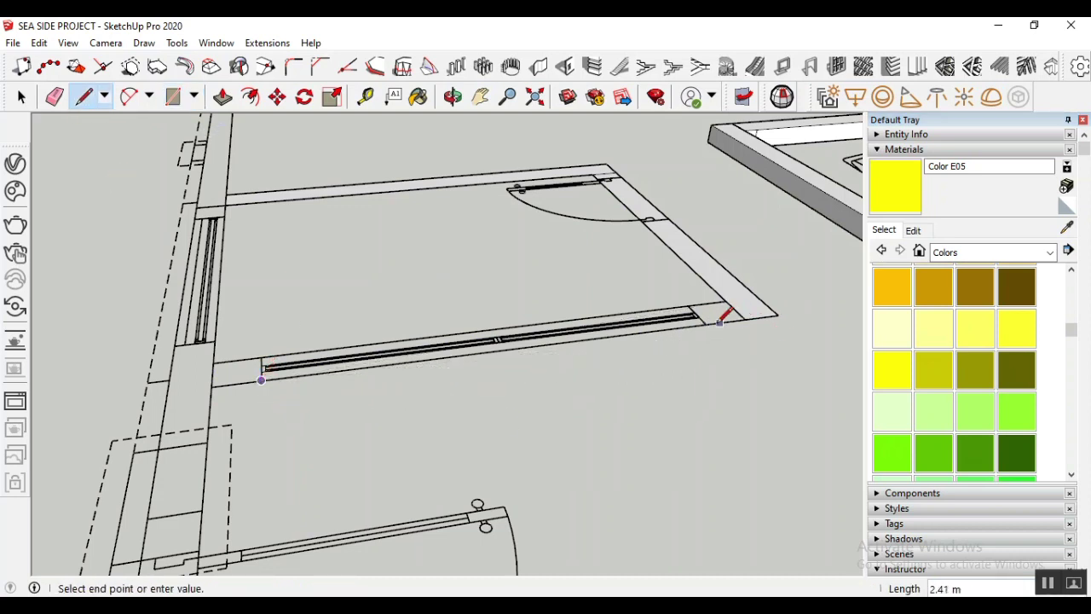
click(704, 318)
Move the new long-window line outward, clear of the front wall, as a separate window-width reference
click(21, 96)
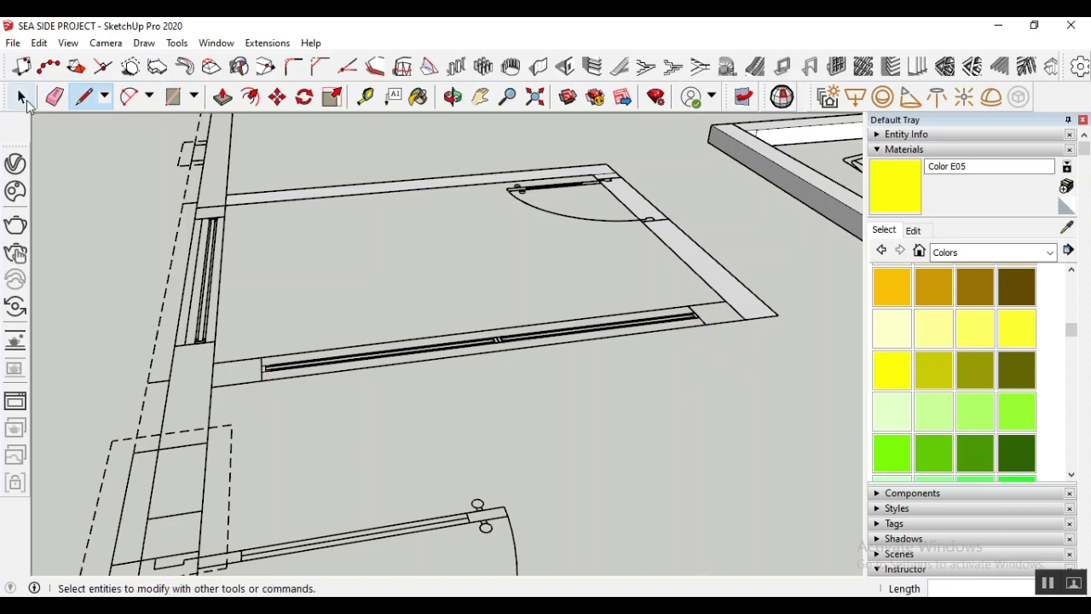
drag(253, 357, 697, 387)
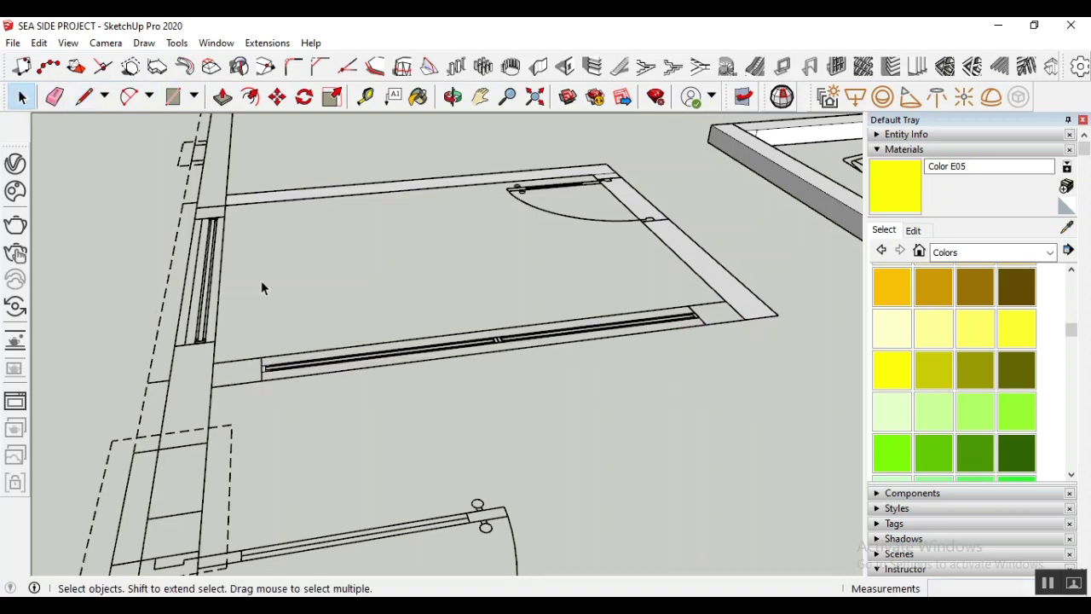
drag(244, 255, 717, 407)
click(277, 96)
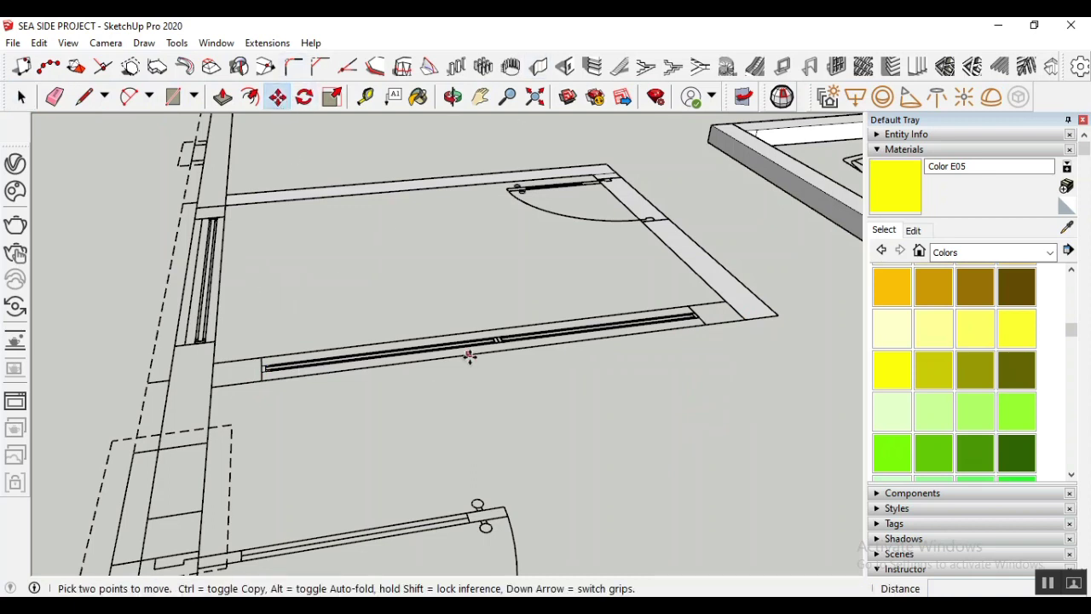
click(470, 356)
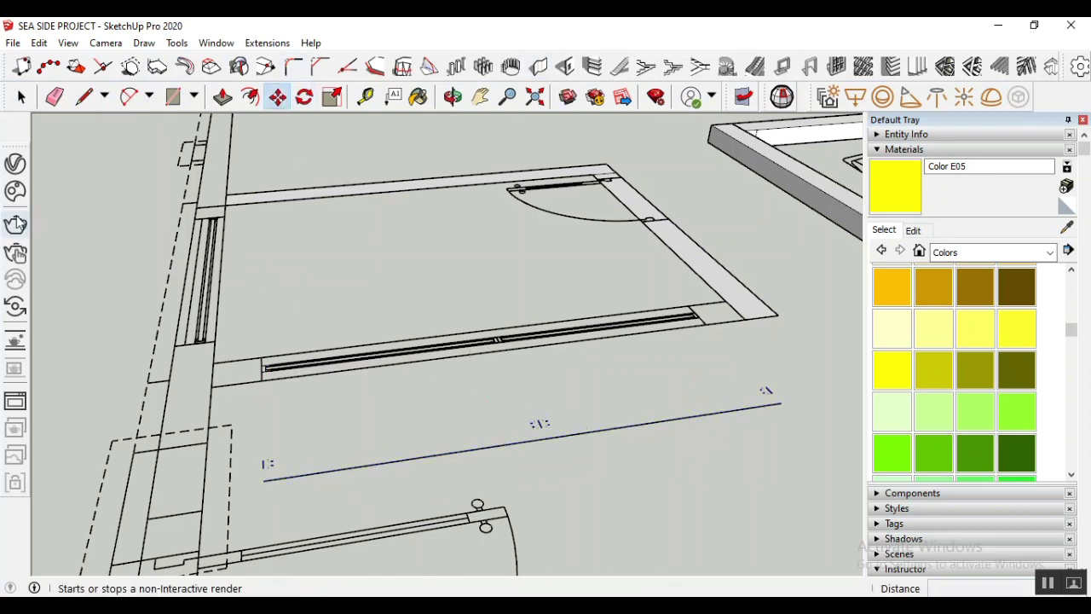
click(22, 96)
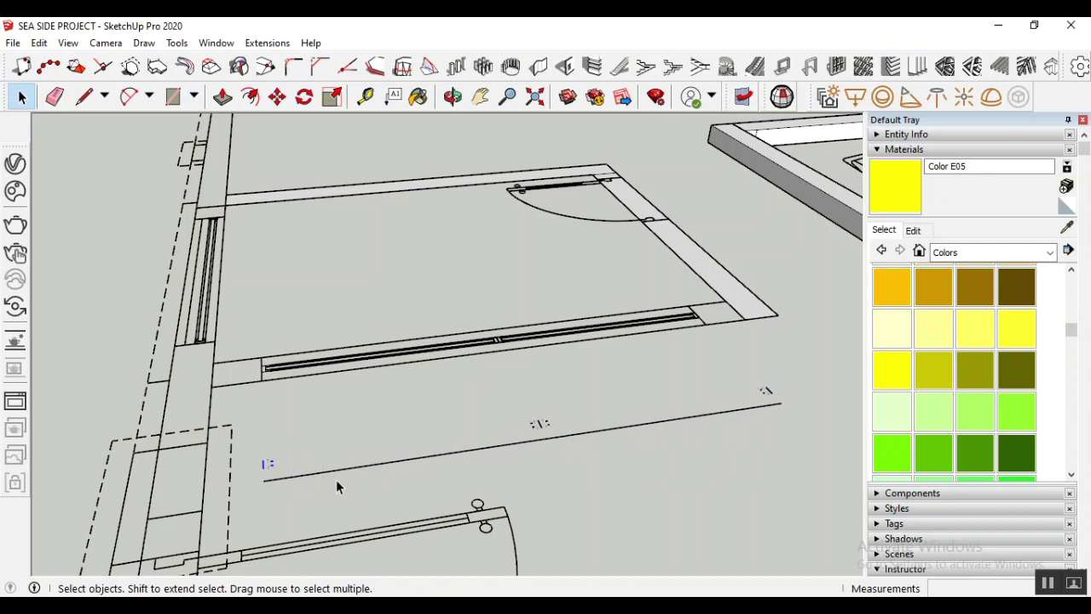
drag(419, 359, 582, 442)
Draw a line along the outer wall edge spanning the small window in the room's side wall beside the boundary
scroll(120, 207, up, 4)
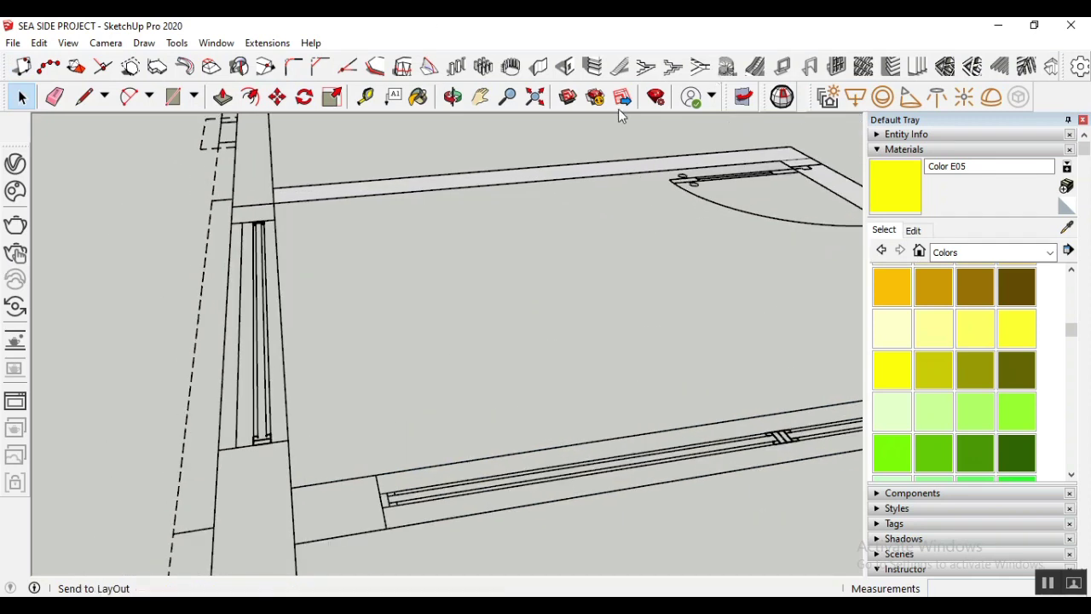
click(83, 98)
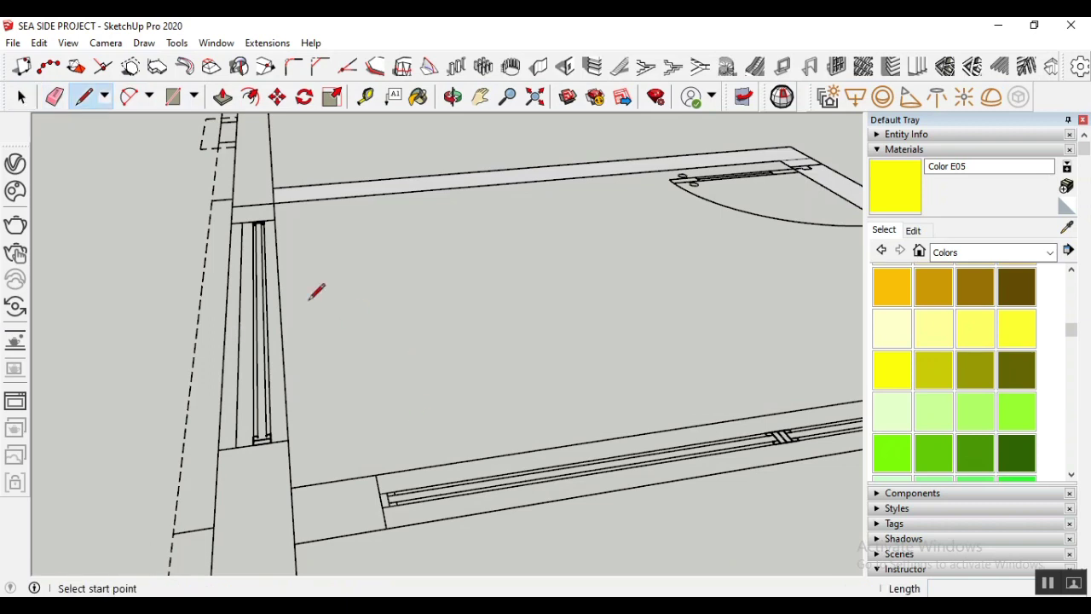
click(241, 229)
click(220, 448)
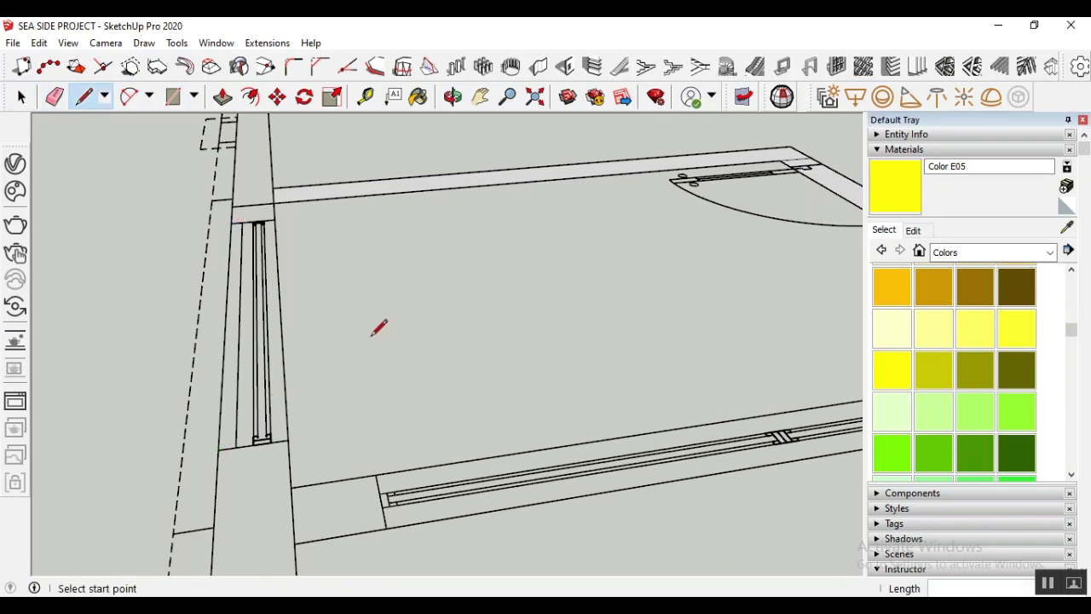
Move the small-window line outward past the dashed boundary line, clear of the side wall
click(277, 96)
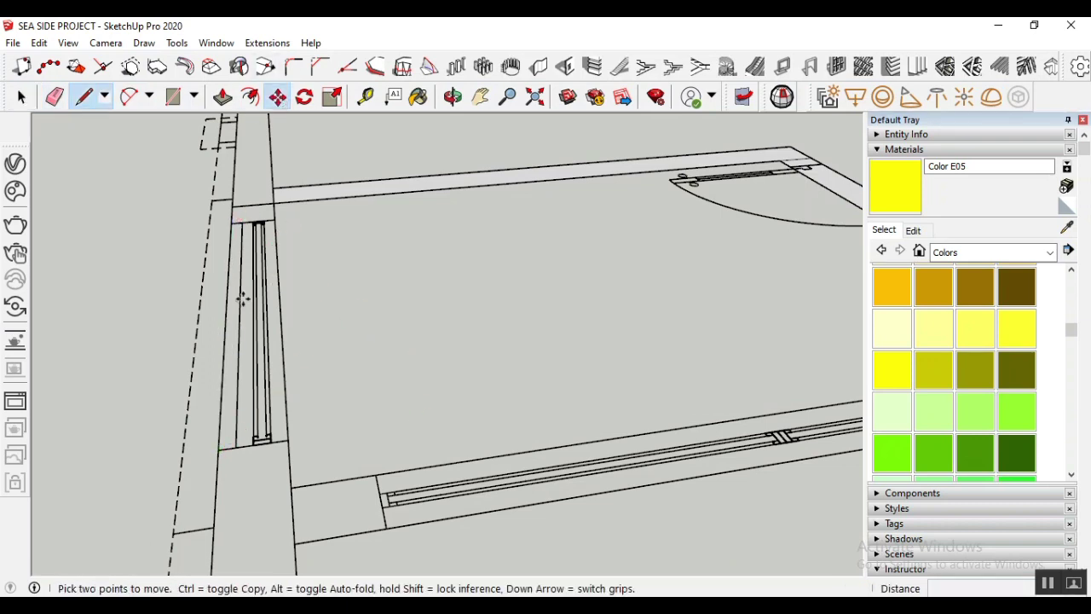
key(ctrl+a)
key(ctrl+t)
key(space)
drag(156, 196, 237, 485)
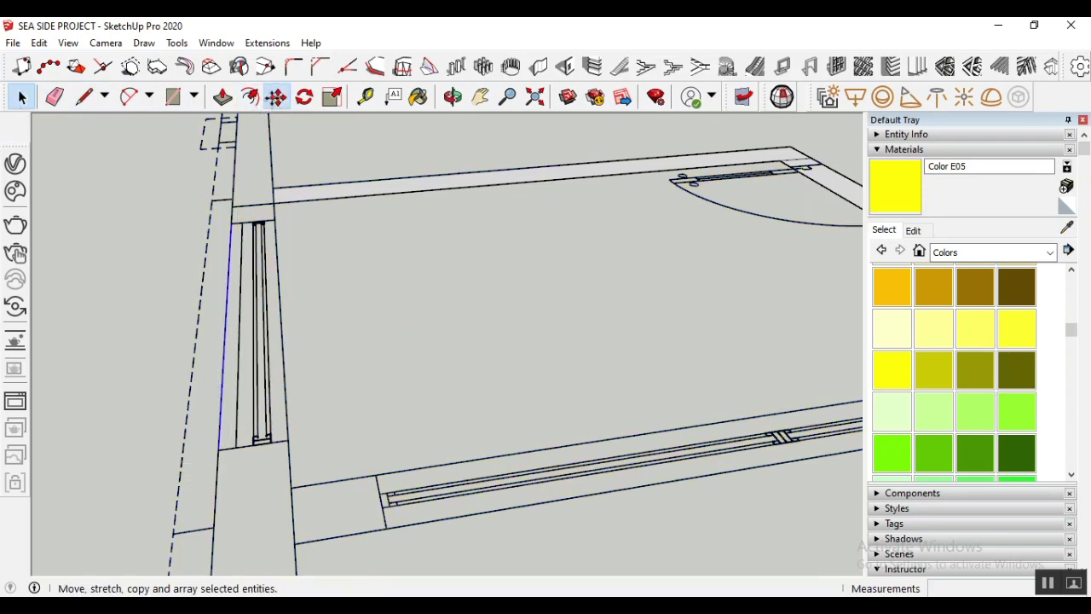
click(277, 97)
click(225, 316)
scroll(307, 309, down, 1)
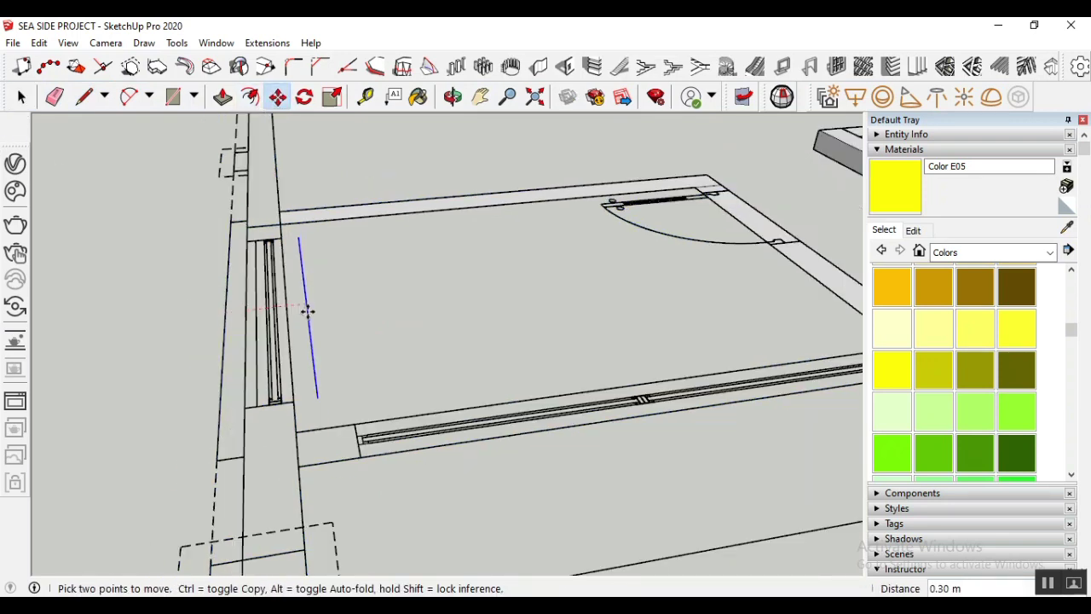
click(151, 321)
scroll(140, 247, down, 3)
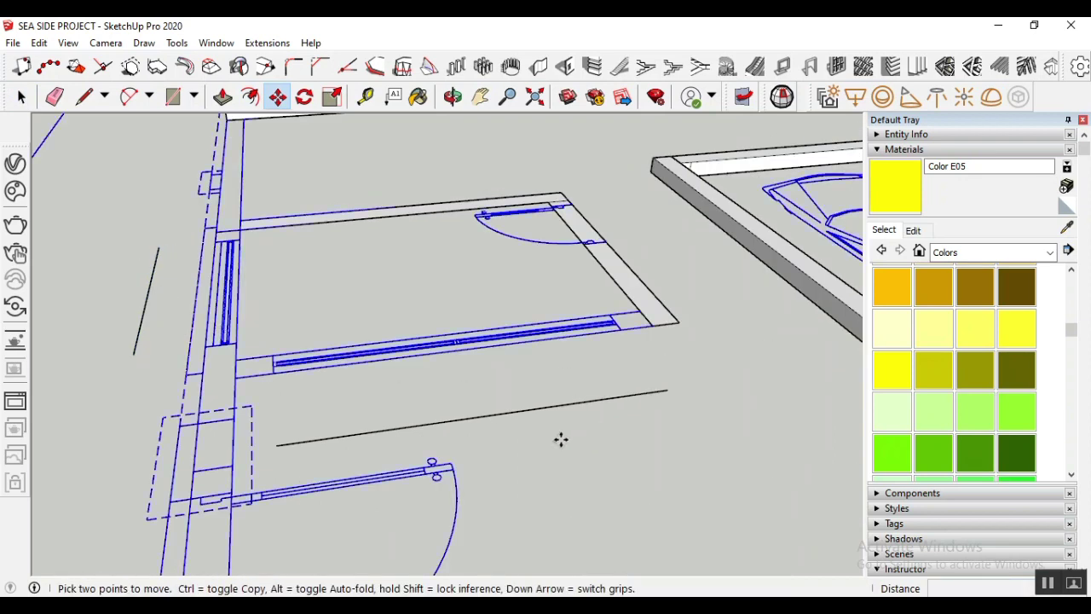
Draw a rectangle of about 2.80 by 0.20 m over the front wall strip containing the long window
click(171, 97)
scroll(246, 276, up, 2)
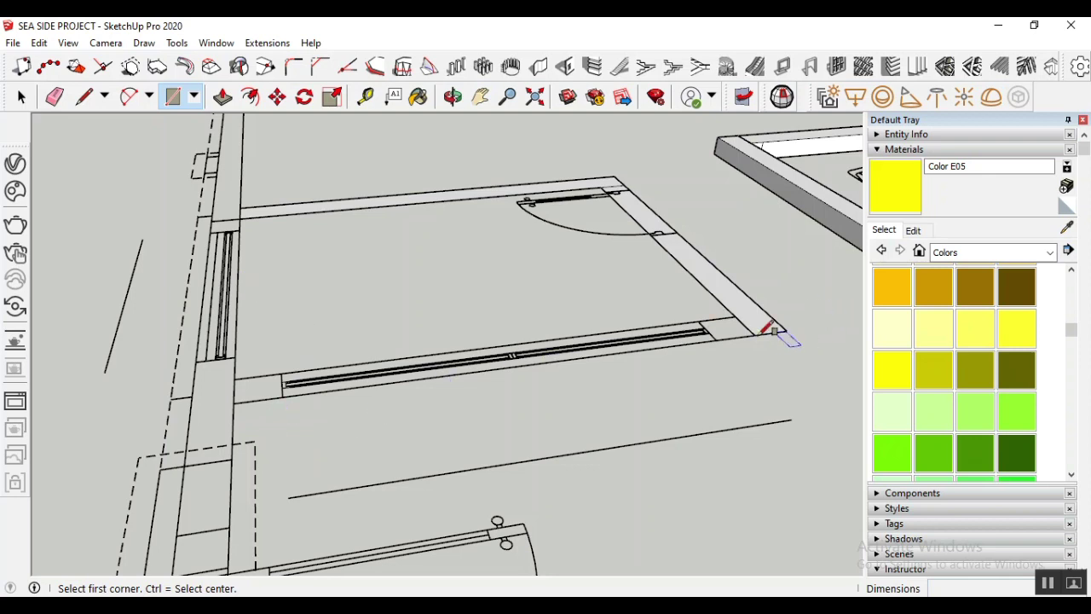
click(755, 335)
click(244, 370)
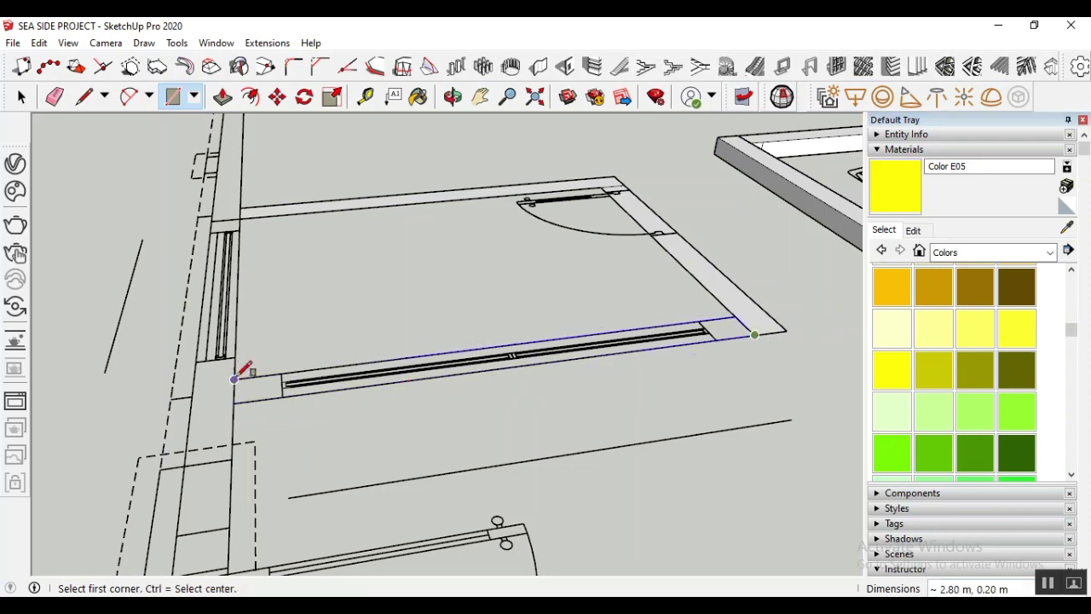
scroll(474, 422, down, 1)
scroll(729, 356, down, 2)
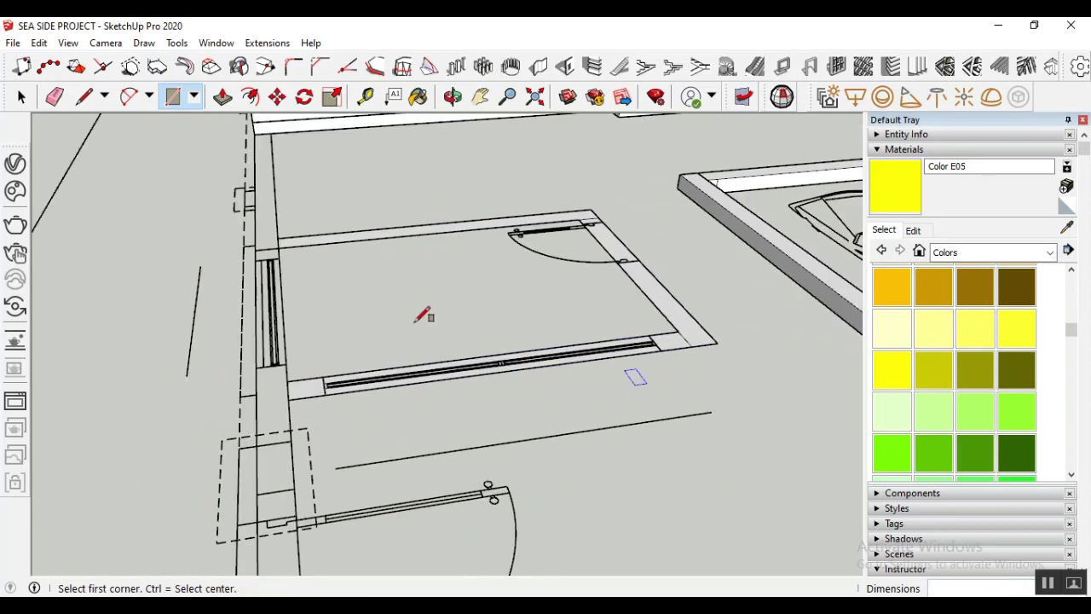
Draw a rectangle of about 2.4 by 0.20 m over the side wall strip containing the small window
scroll(306, 252, down, 3)
scroll(324, 273, up, 4)
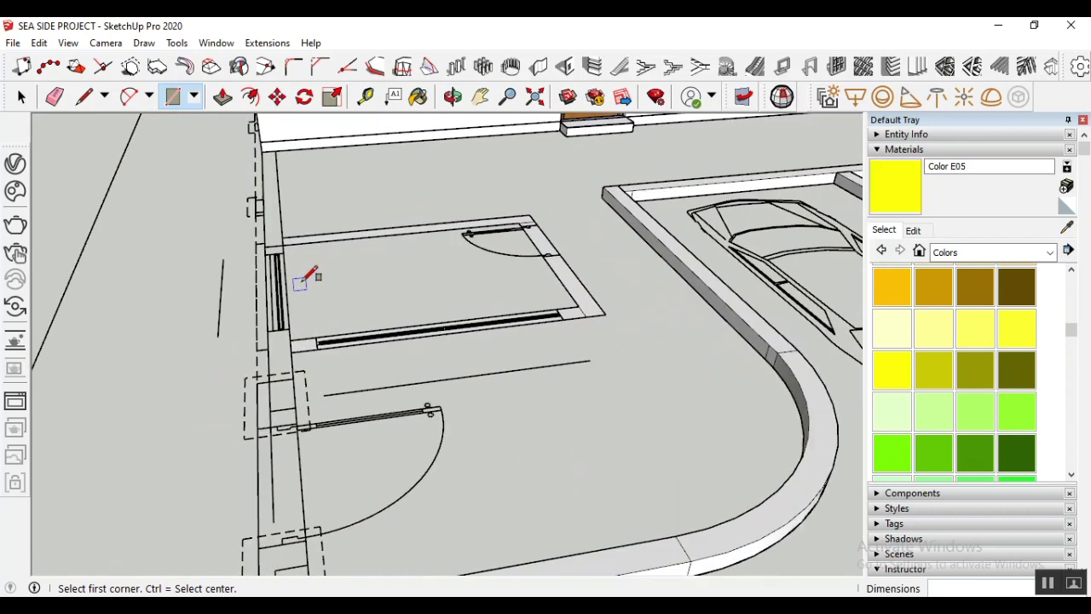
scroll(291, 228, up, 1)
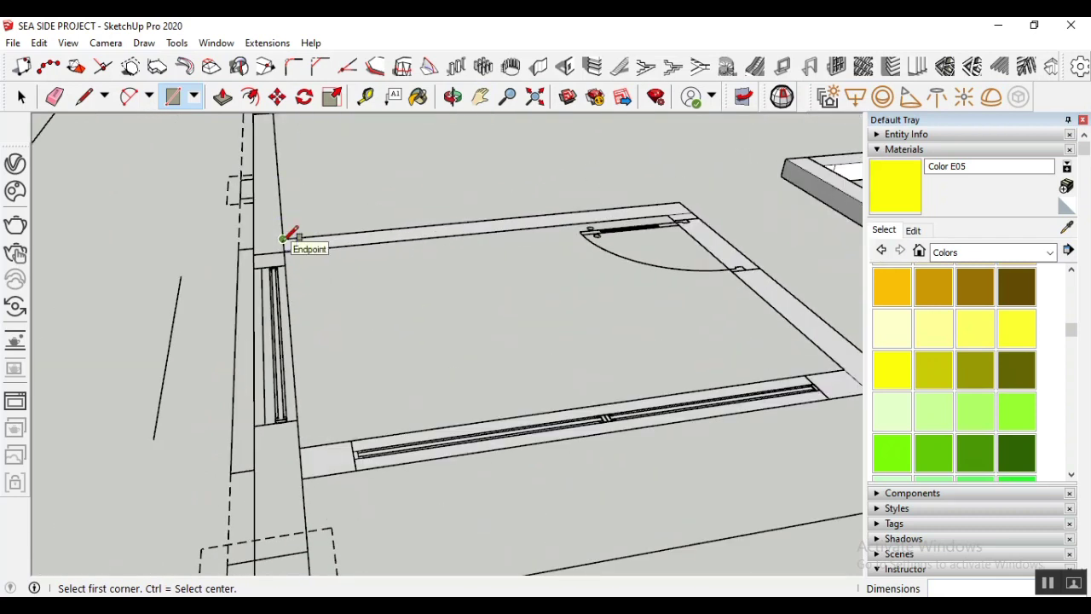
click(284, 239)
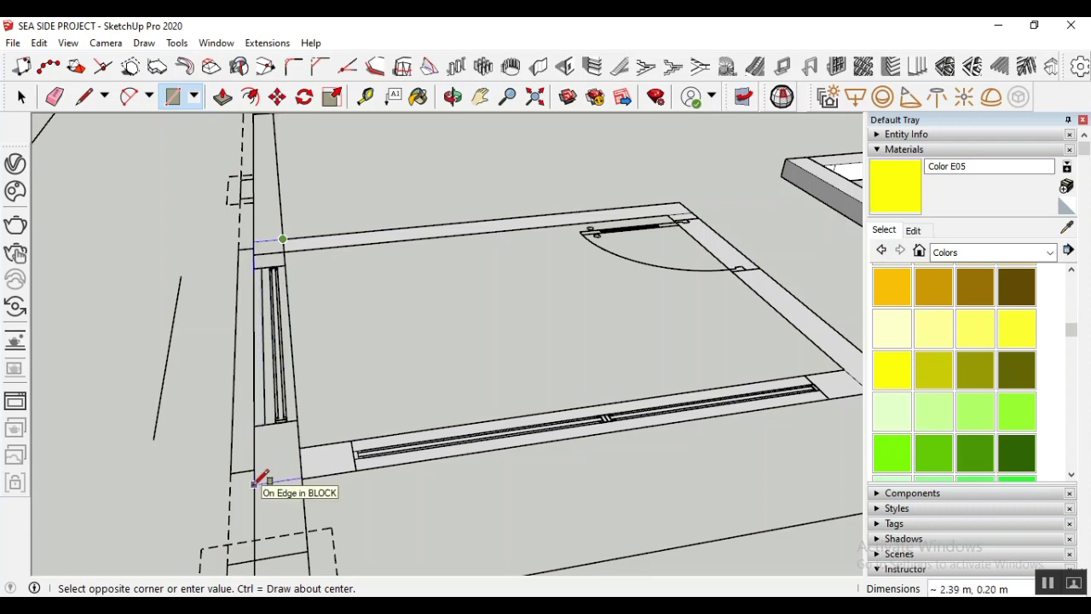
scroll(261, 479, up, 1)
scroll(256, 483, up, 1)
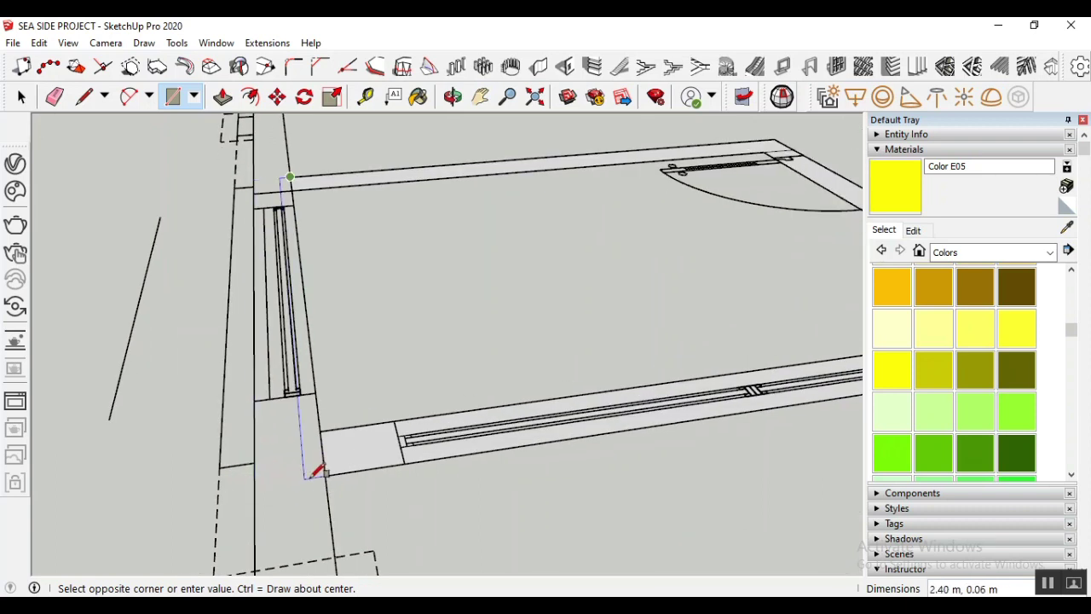
click(265, 475)
scroll(280, 418, down, 2)
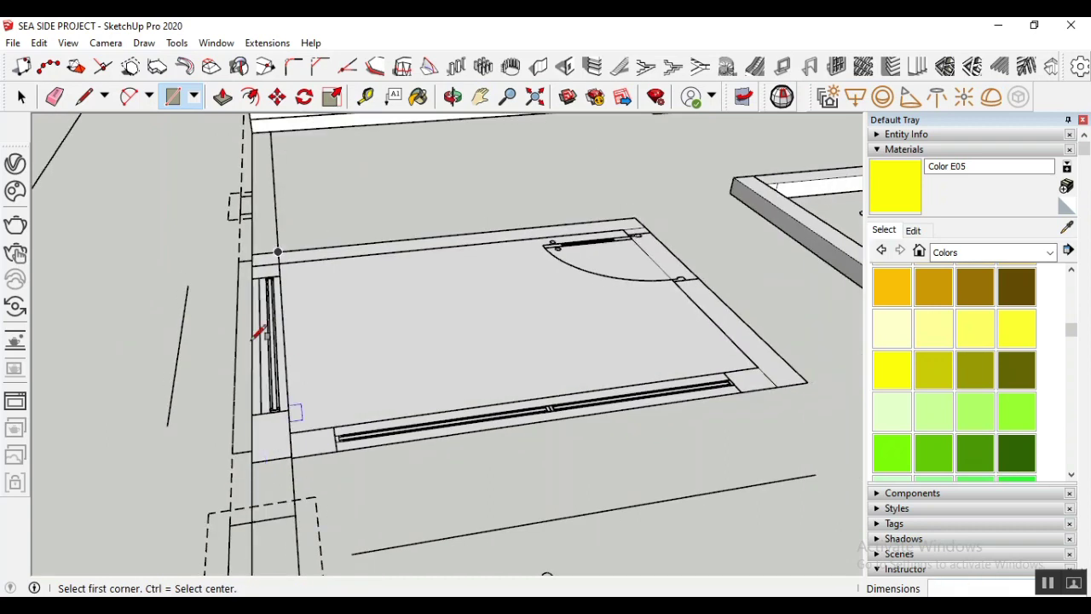
Delete the floor face enclosed by the room's walls, keeping only the wall strips
key(space)
click(426, 322)
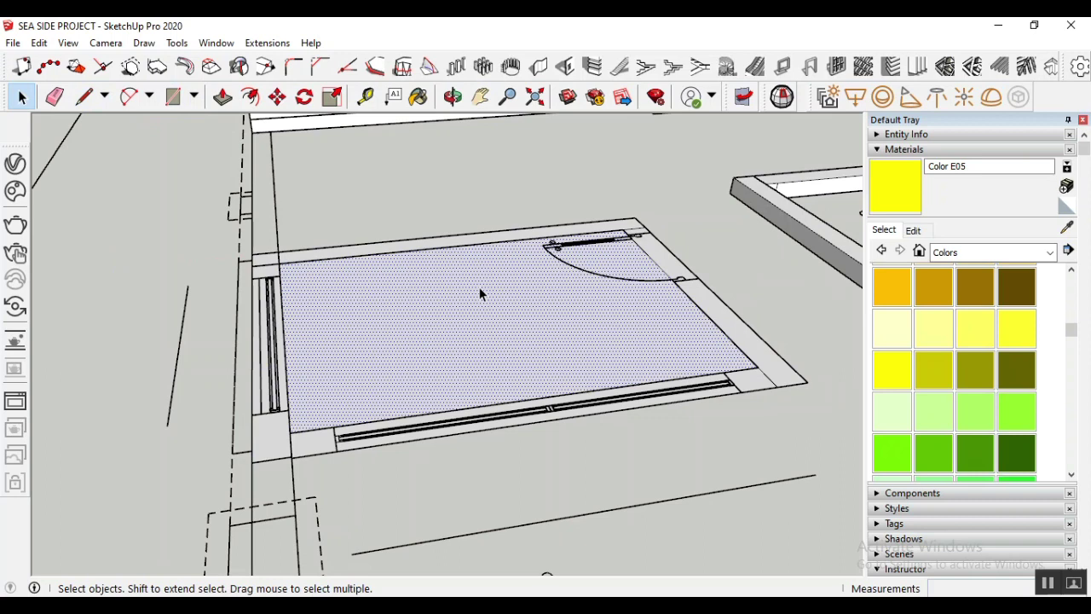
click(370, 213)
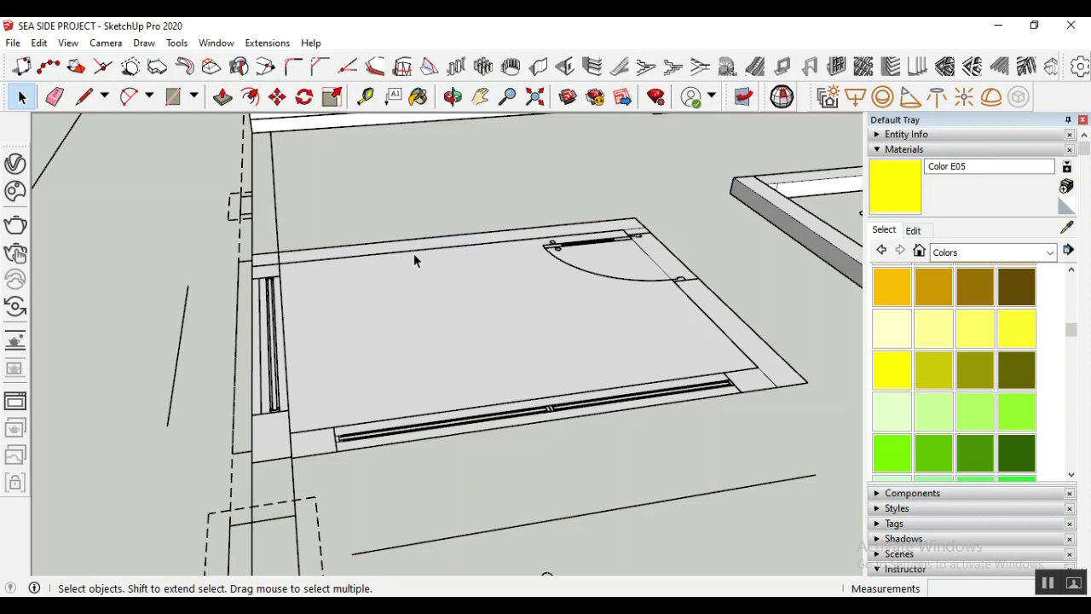
click(446, 334)
key(Delete)
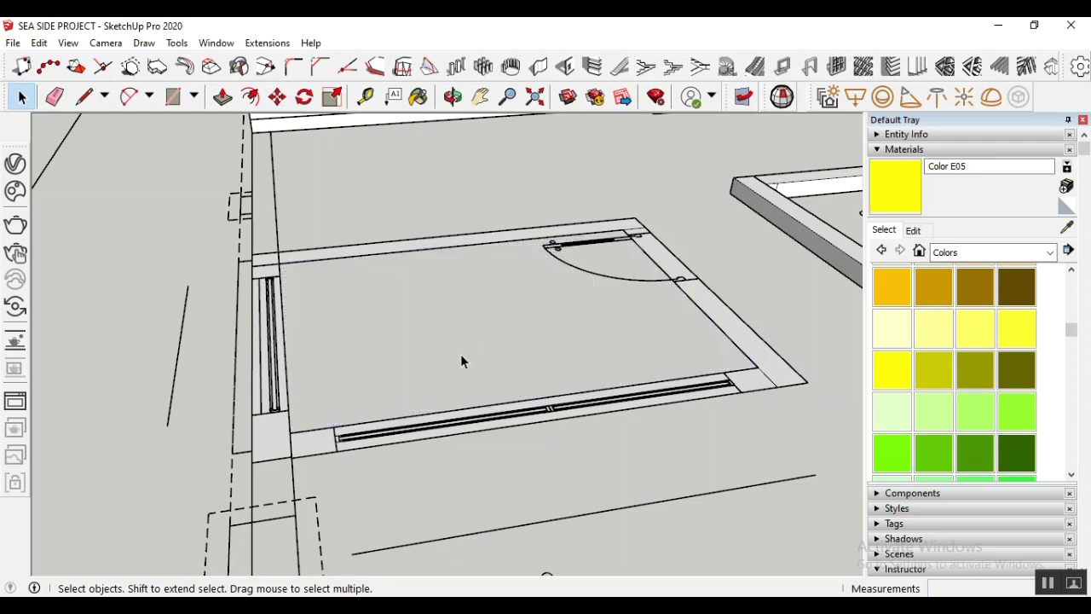
Push/Pull the side wall strip with the small window up to a height of 3 m
click(223, 96)
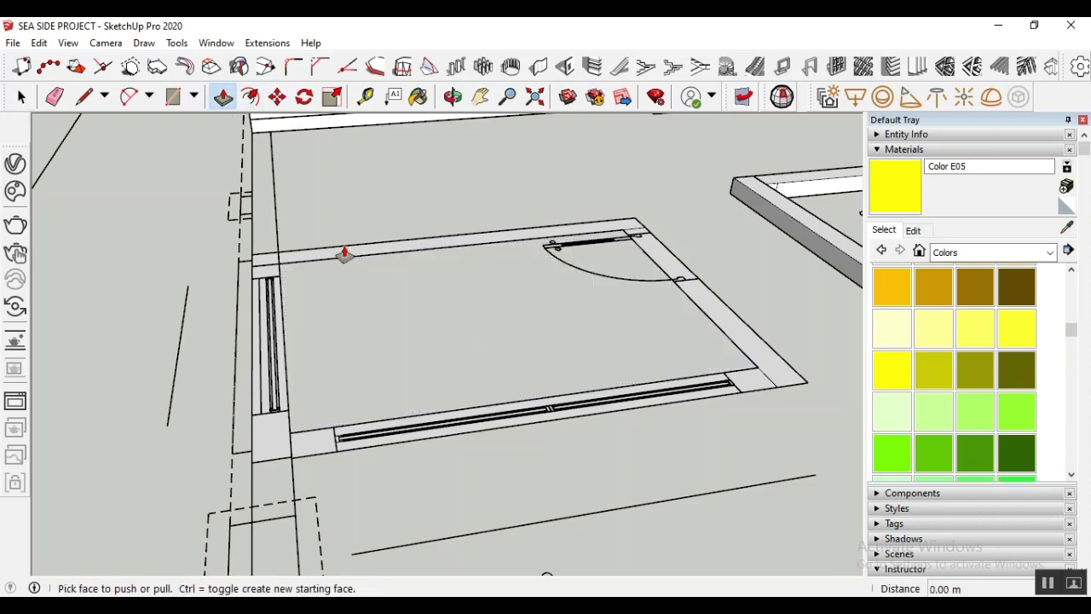
key(space)
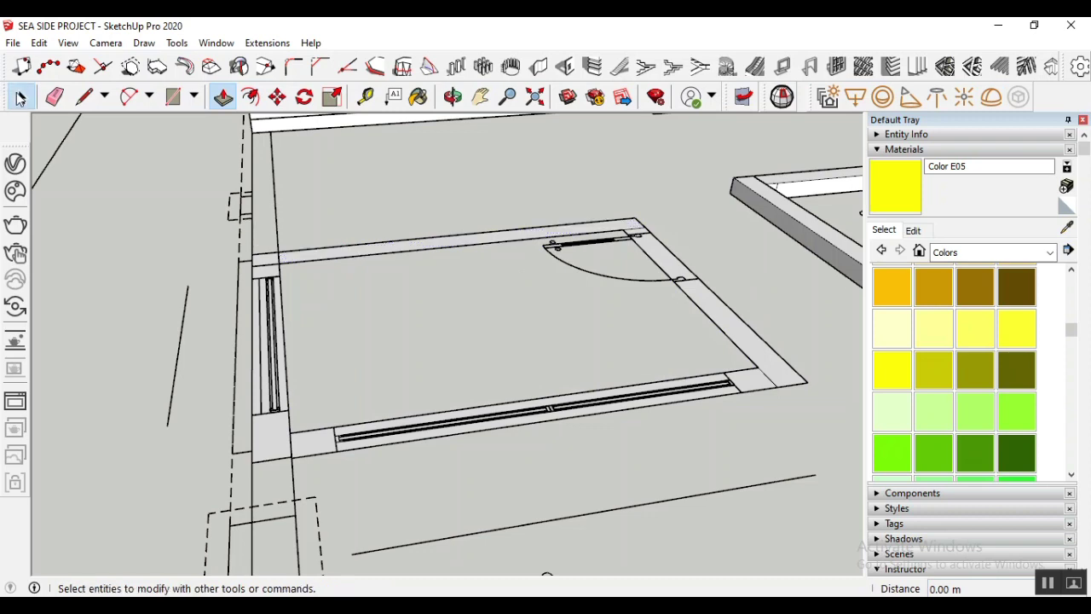
scroll(141, 209, down, 2)
drag(296, 250, 670, 398)
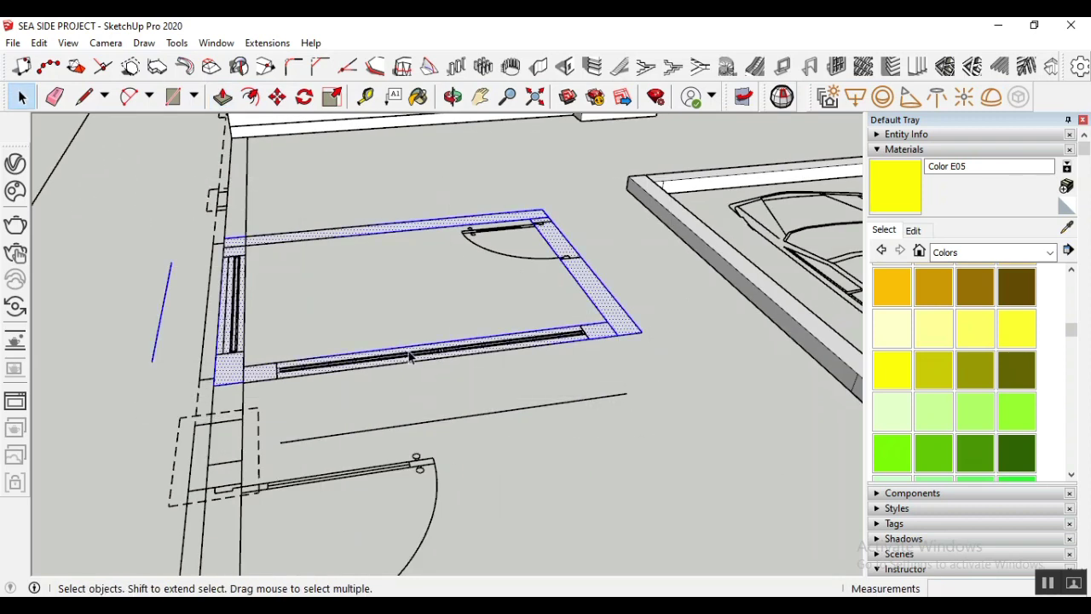
click(222, 96)
drag(227, 372, 198, 249)
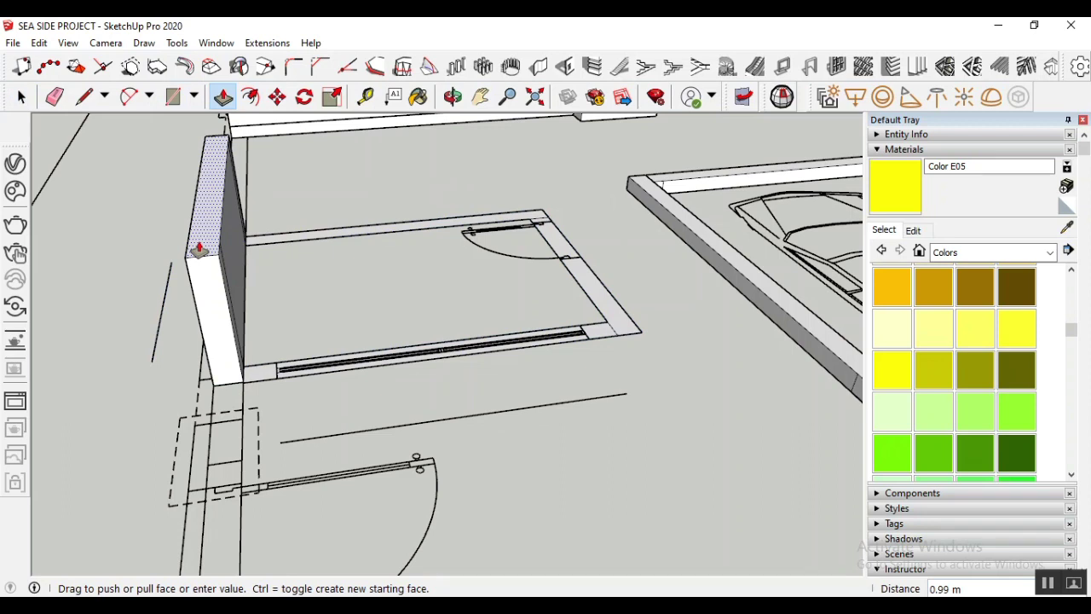
text(3)
key(Return)
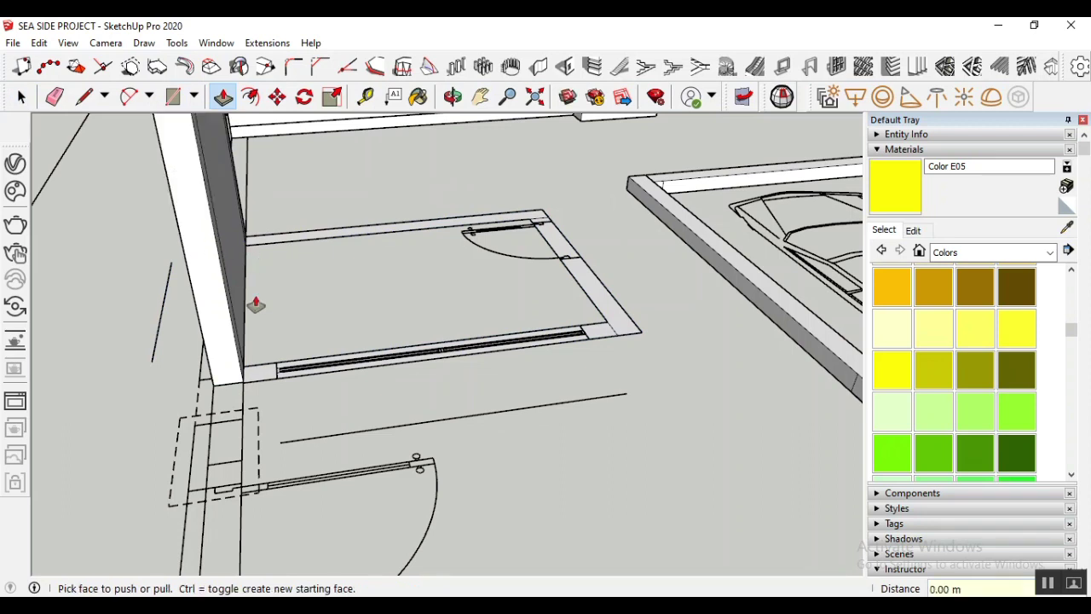
Push/Pull the room's rear wall strip, next to the door, up into a full-height wall
scroll(256, 305, down, 6)
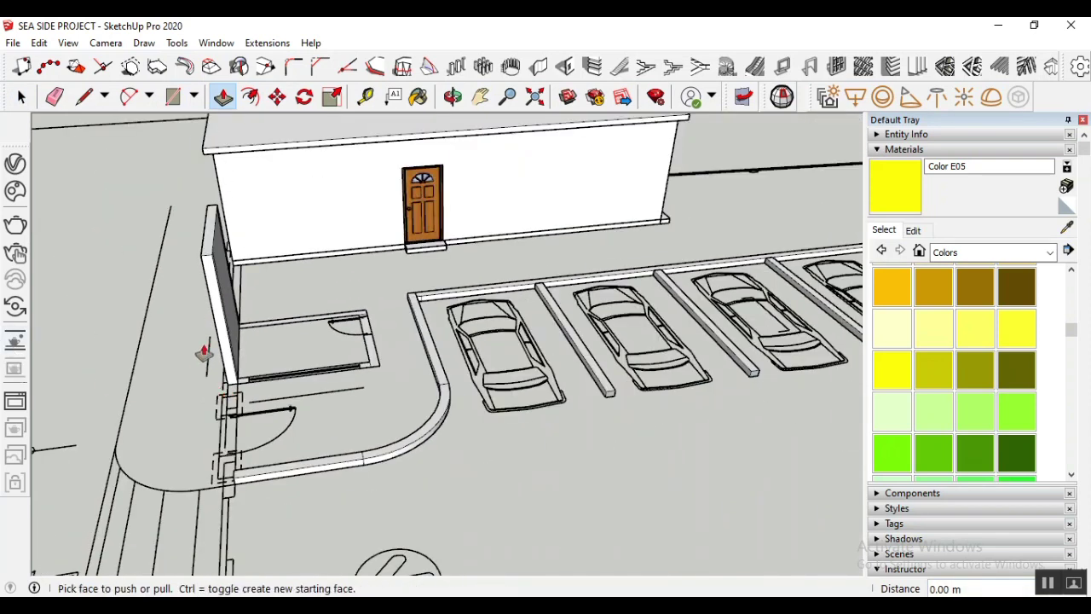
scroll(302, 341, up, 5)
scroll(328, 314, up, 2)
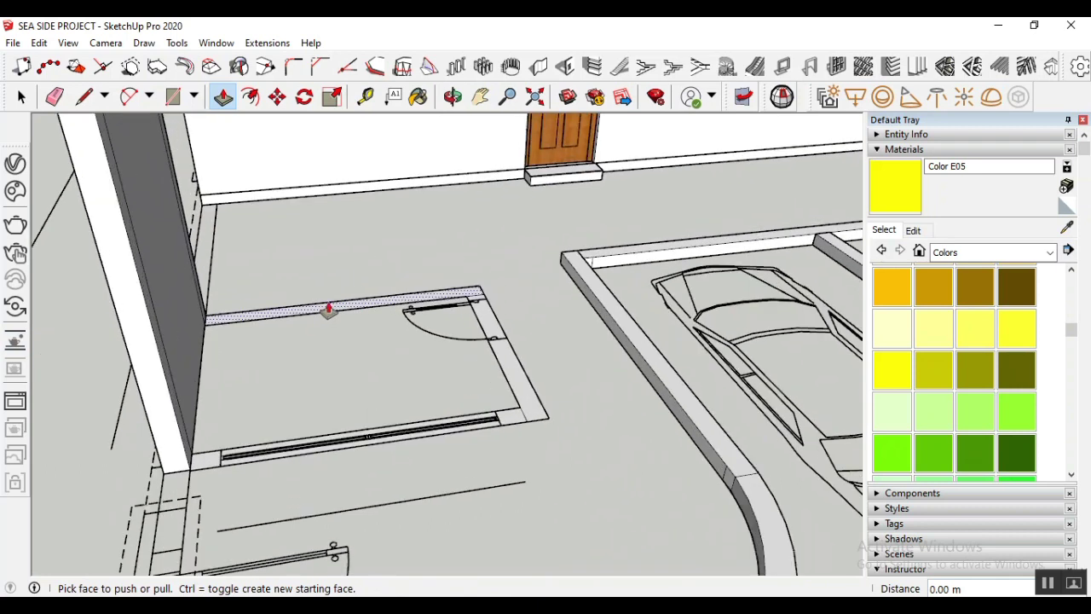
click(328, 311)
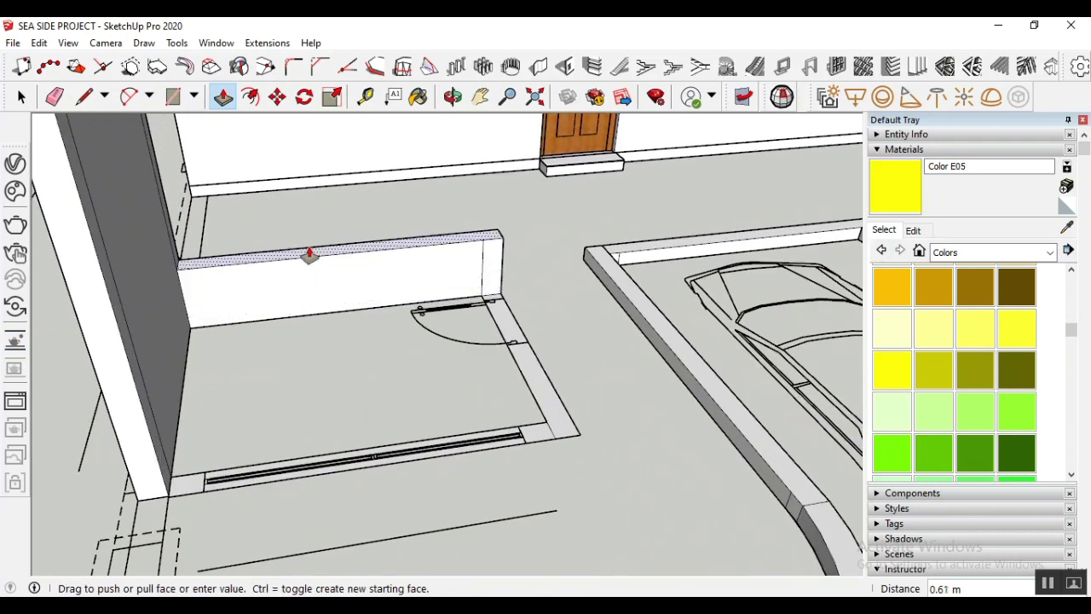
key(Return)
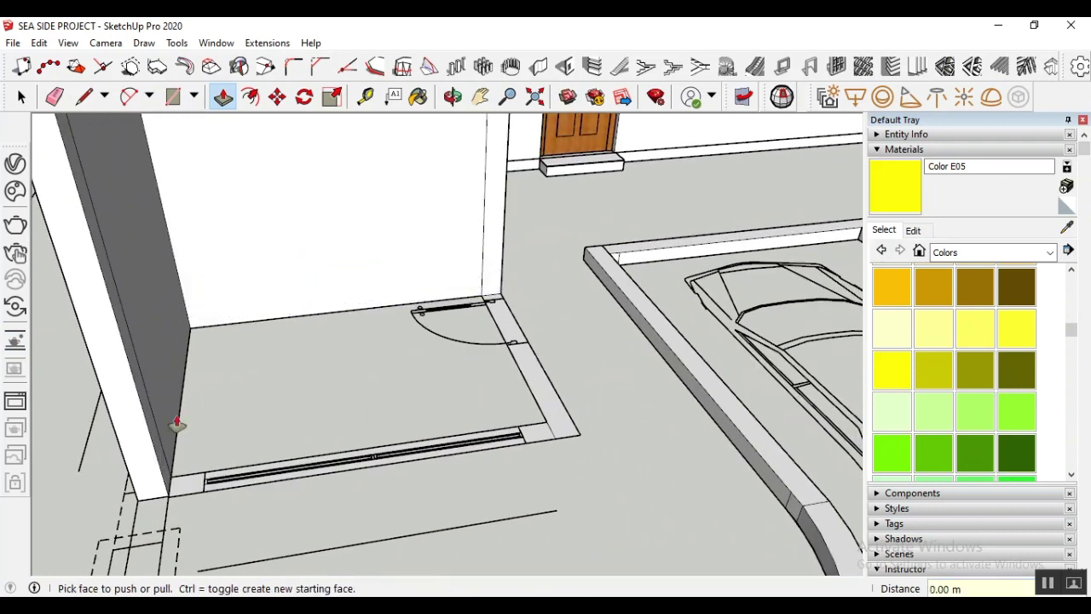
Push/Pull the wide-window wall strip and its adjoining corner piece up to the height of the room's other walls
click(190, 481)
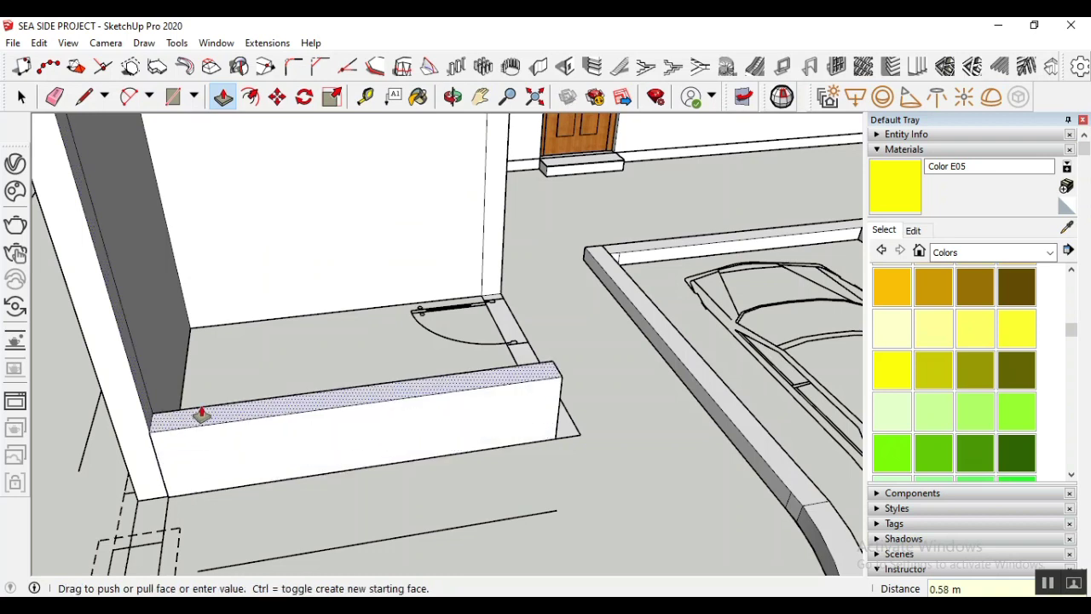
click(175, 402)
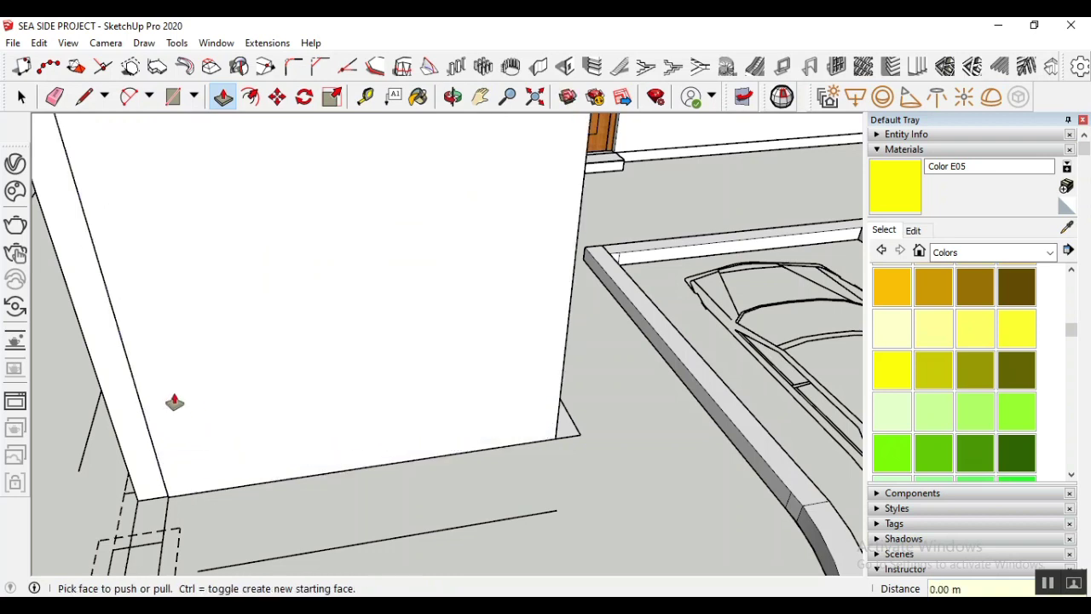
click(567, 430)
click(569, 338)
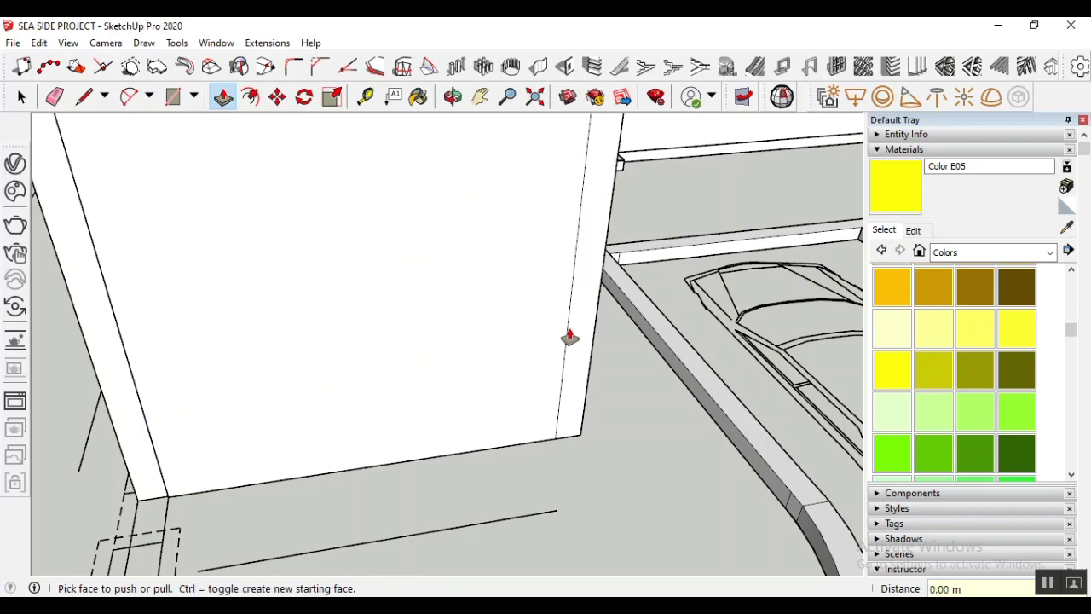
scroll(588, 326, down, 5)
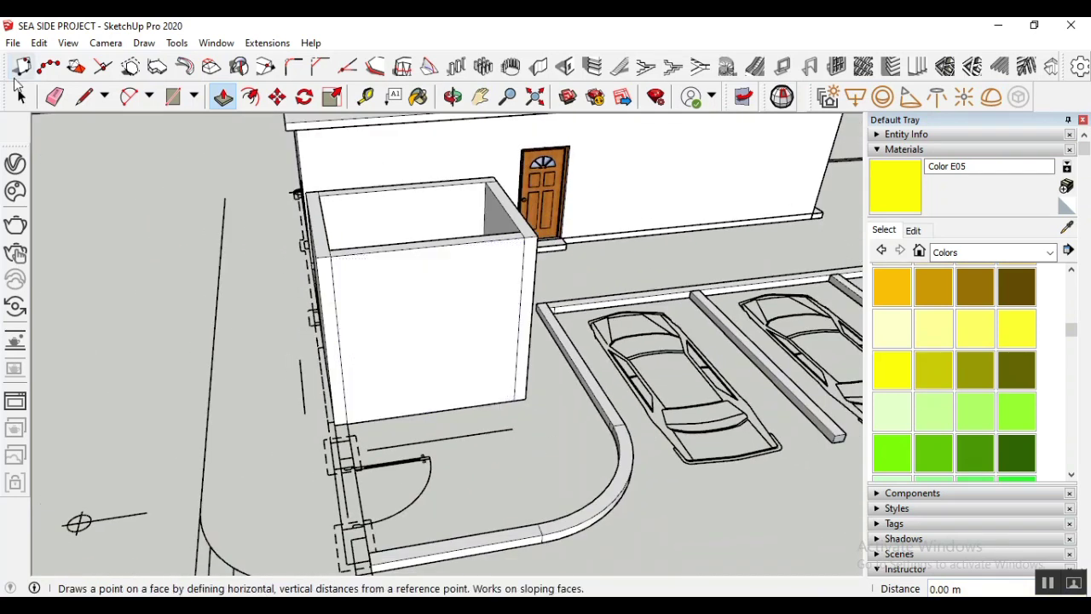
Select all the wall geometry of the small room
click(21, 98)
middle_drag(446, 319, 478, 307)
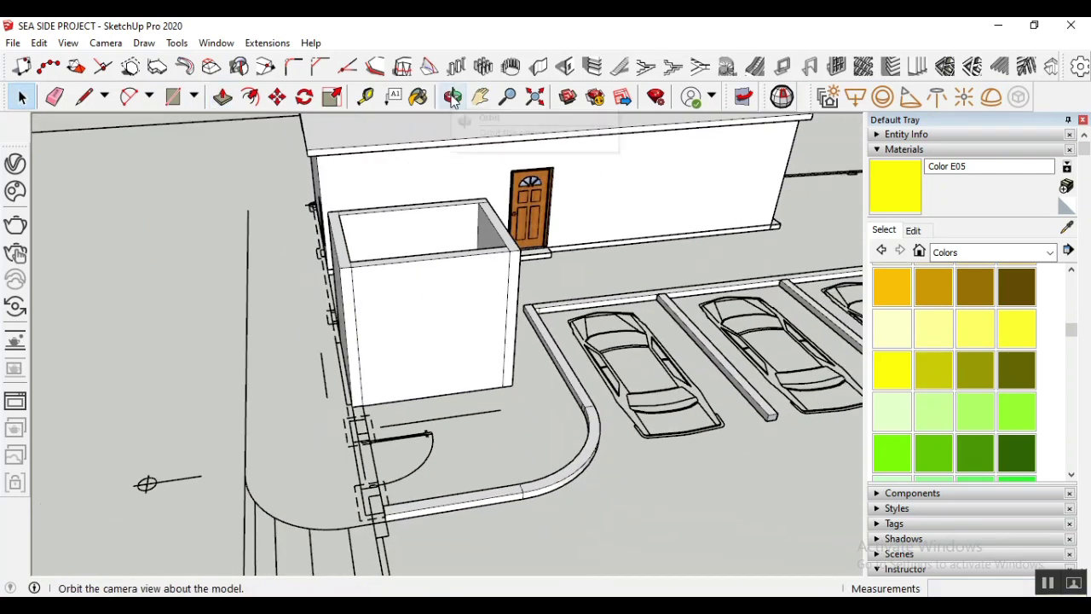
click(452, 96)
drag(440, 303, 722, 388)
click(23, 96)
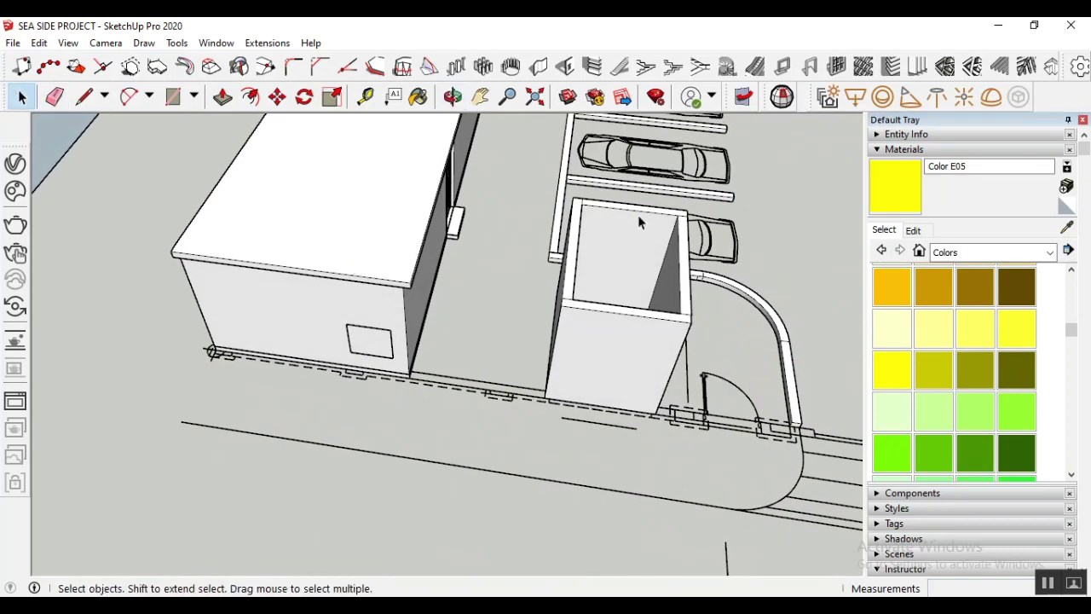
scroll(597, 208, up, 5)
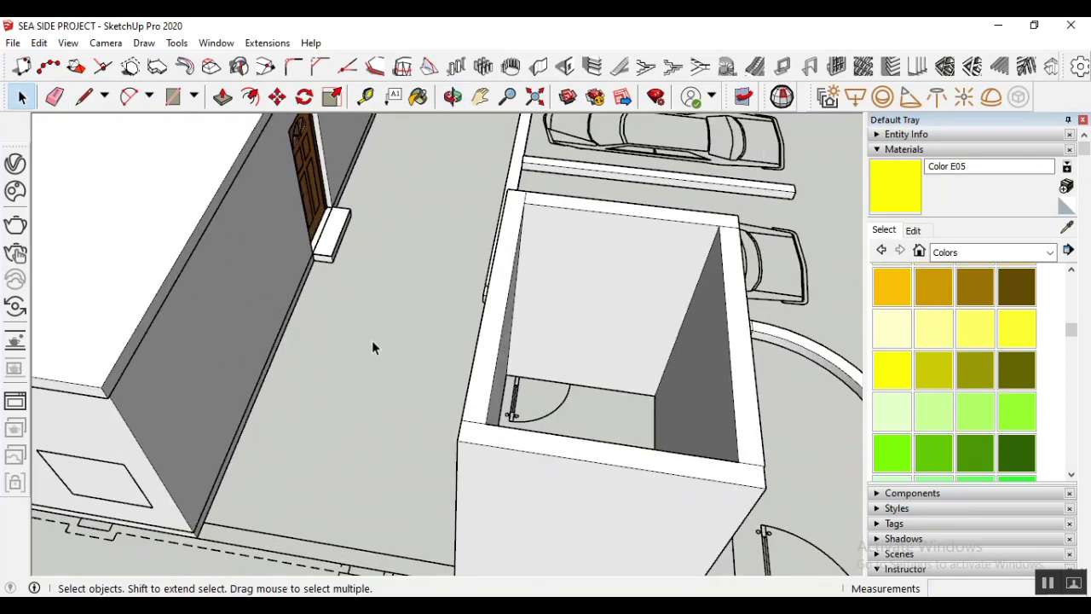
scroll(491, 271, down, 3)
click(551, 258)
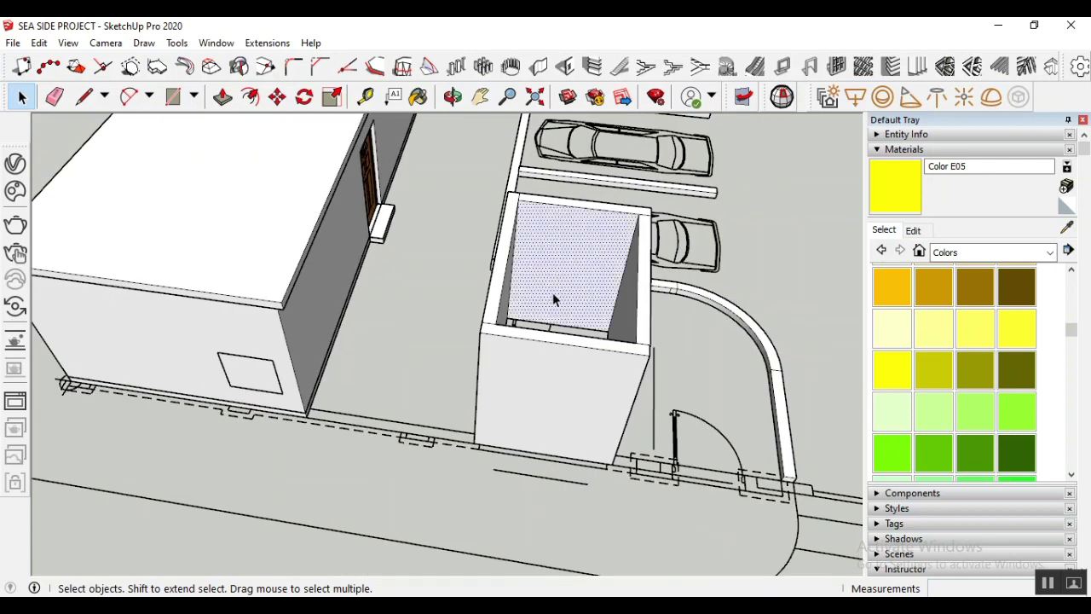
drag(466, 175, 667, 487)
Drop the stray reference lines and parking kerb corner from the selection, and make the room's walls one group
scroll(576, 483, up, 5)
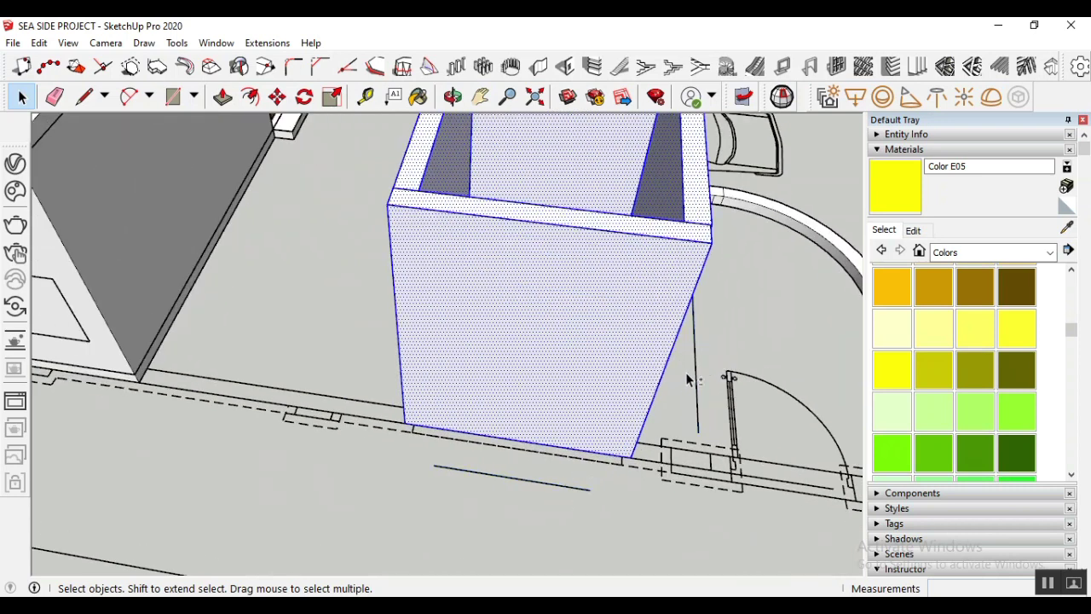
click(453, 96)
drag(677, 401, 502, 341)
scroll(597, 251, up, 5)
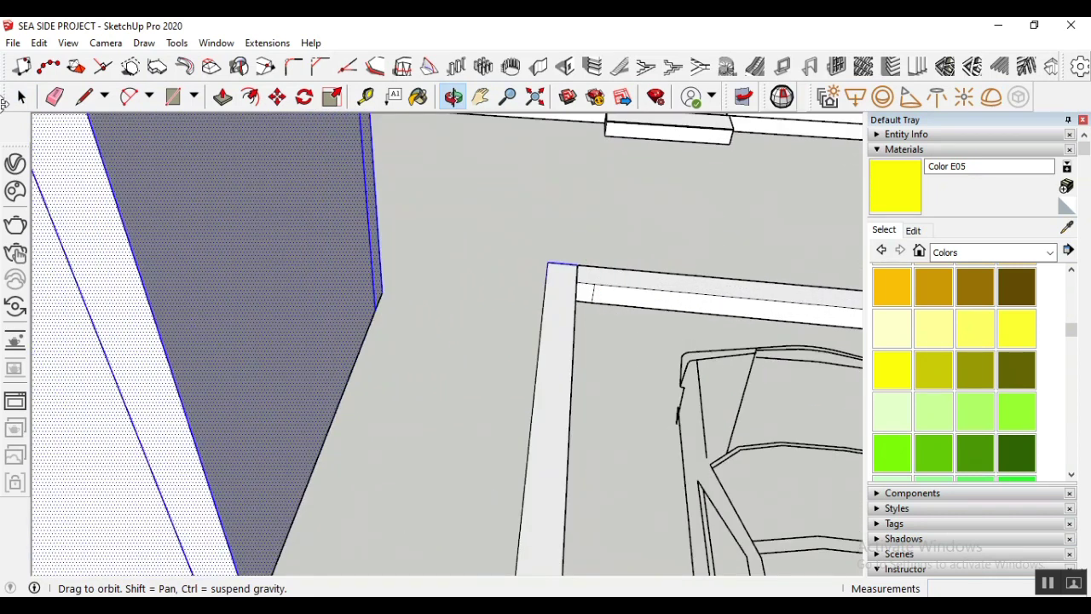
click(22, 97)
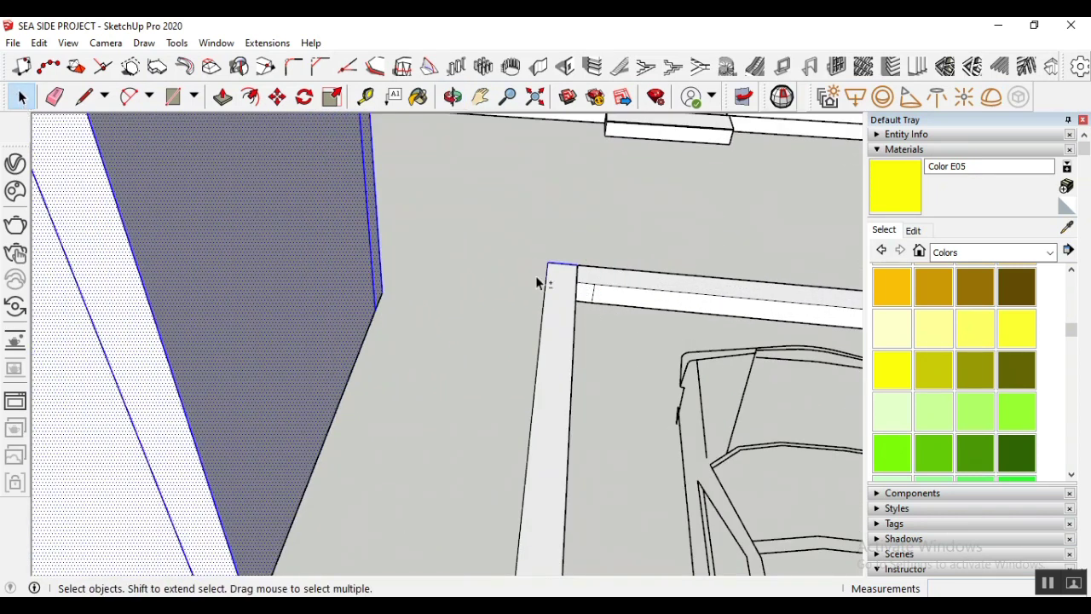
drag(634, 327, 629, 327)
scroll(648, 349, down, 3)
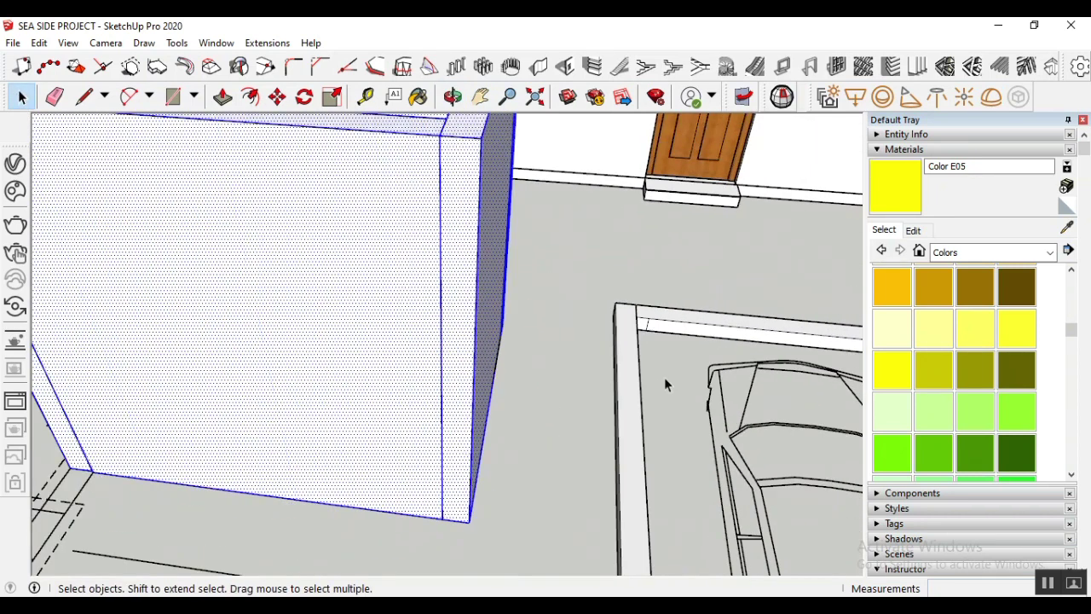
right_click(325, 245)
click(401, 382)
click(530, 474)
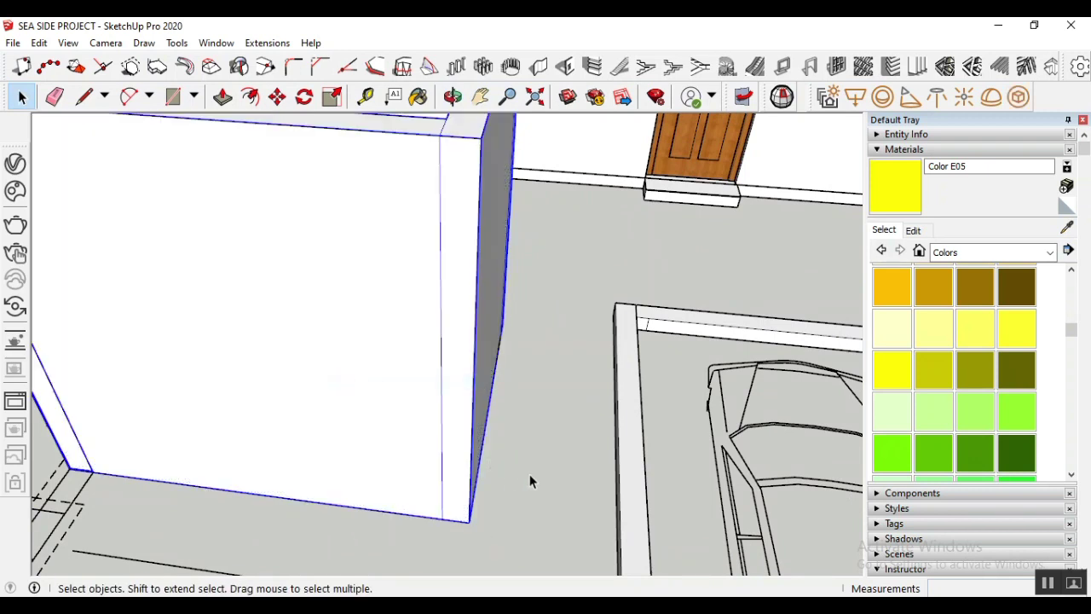
Open the wall group for editing and erase the vertical seam near the parking-side corner of the wide-window wall
double_click(456, 415)
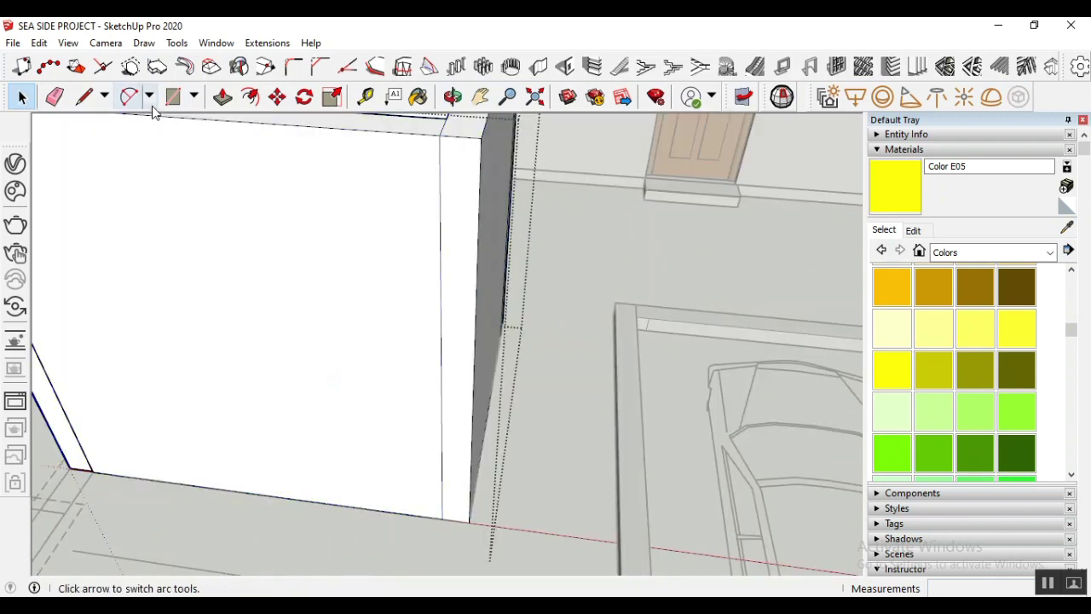
click(55, 96)
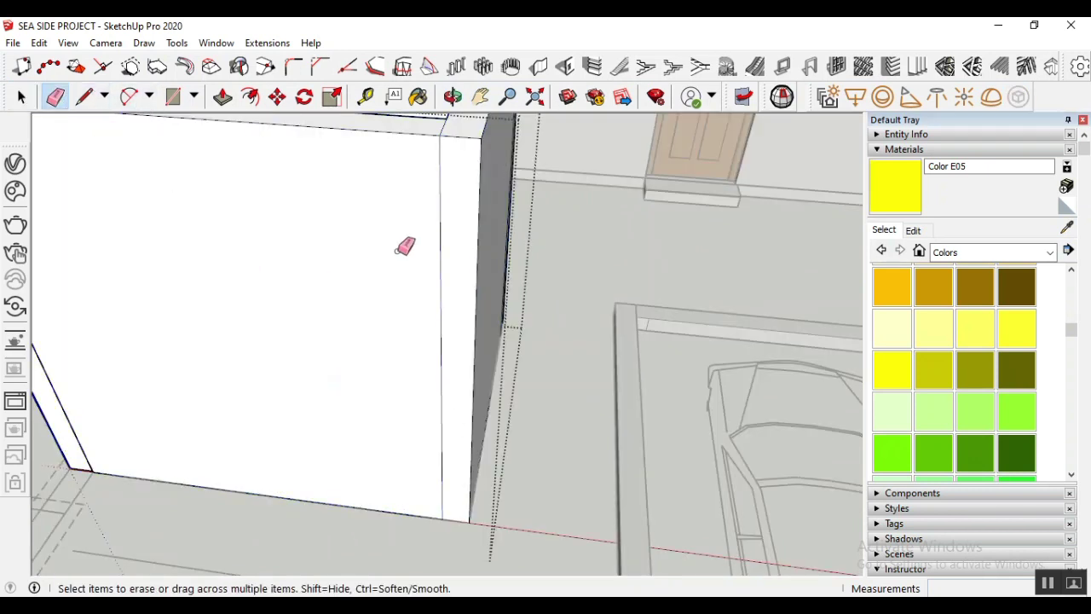
click(442, 226)
mouse_move(575, 239)
middle_down()
mouse_move(183, 272)
mouse_move(239, 279)
middle_up()
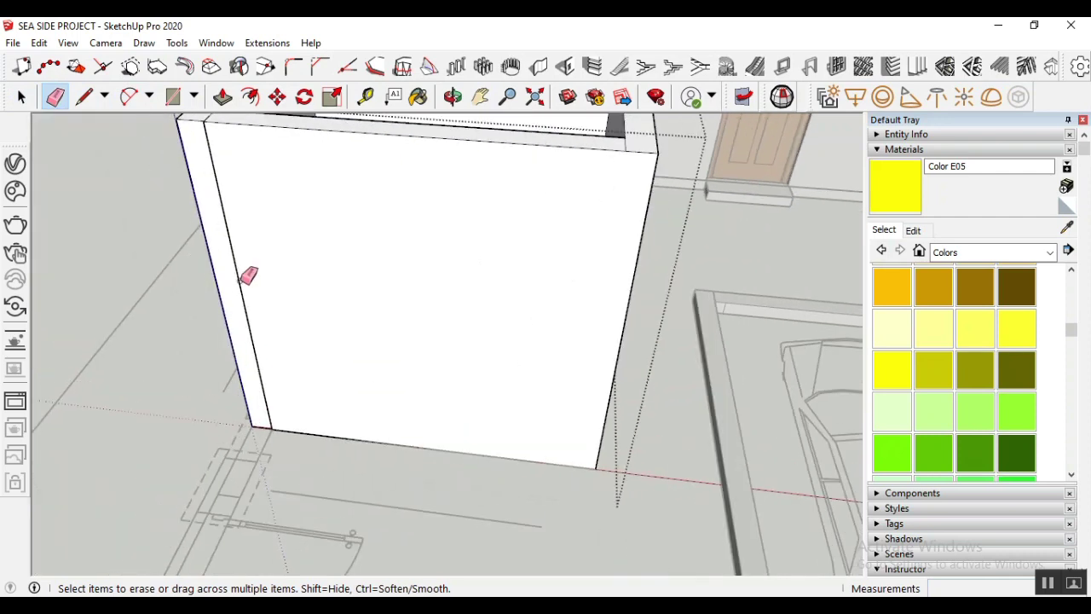
click(240, 280)
key(ctrl+z)
Examine the offset where the narrow corner strip meets the wide-window wall at its top edge
click(22, 97)
click(237, 277)
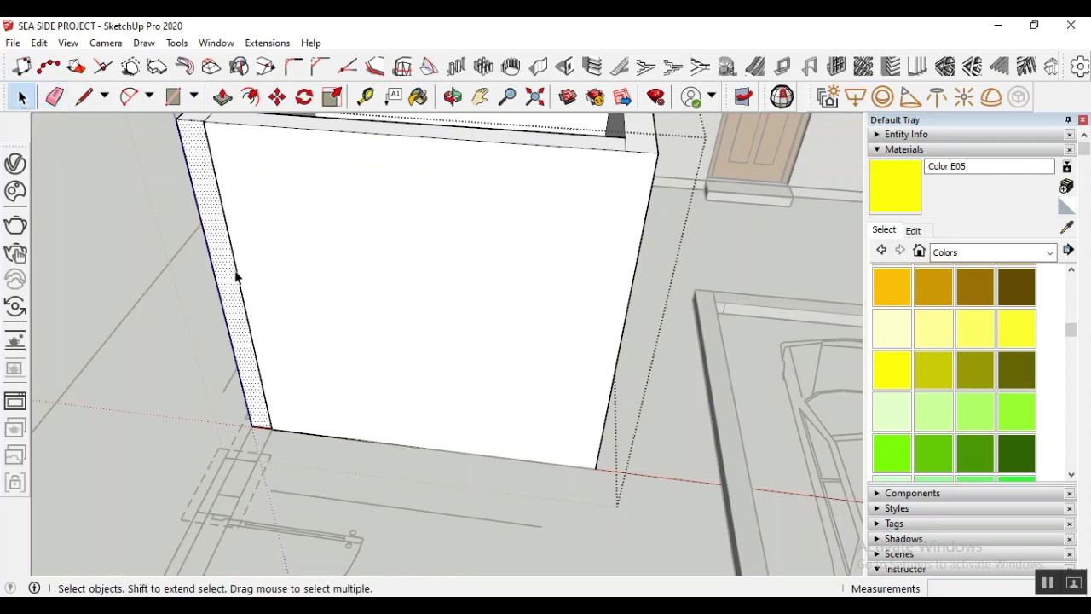
scroll(225, 180, up, 5)
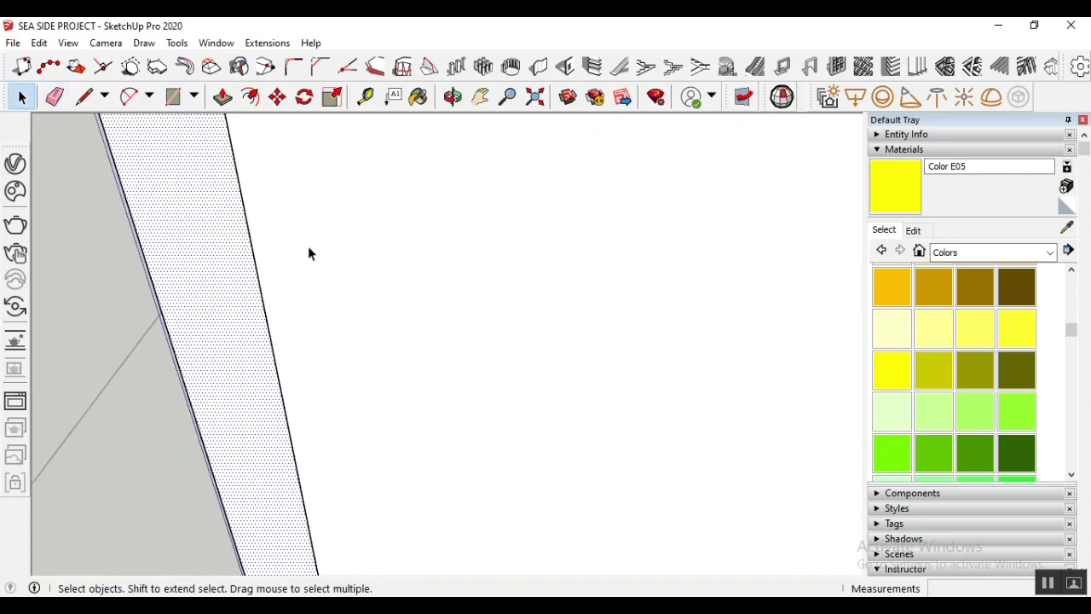
scroll(377, 182, down, 5)
scroll(349, 173, up, 8)
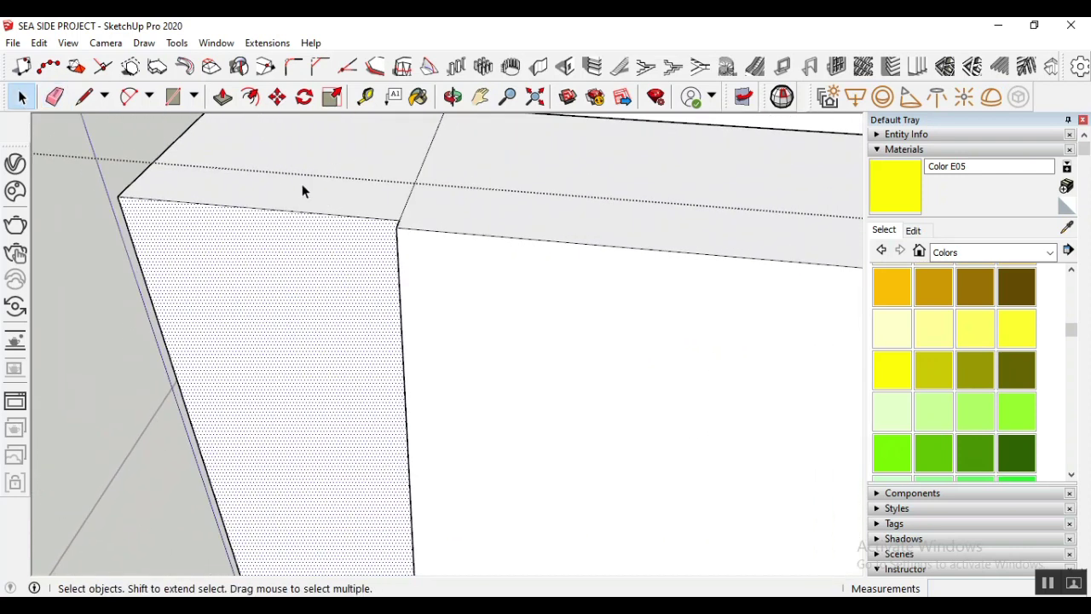
scroll(369, 230, up, 3)
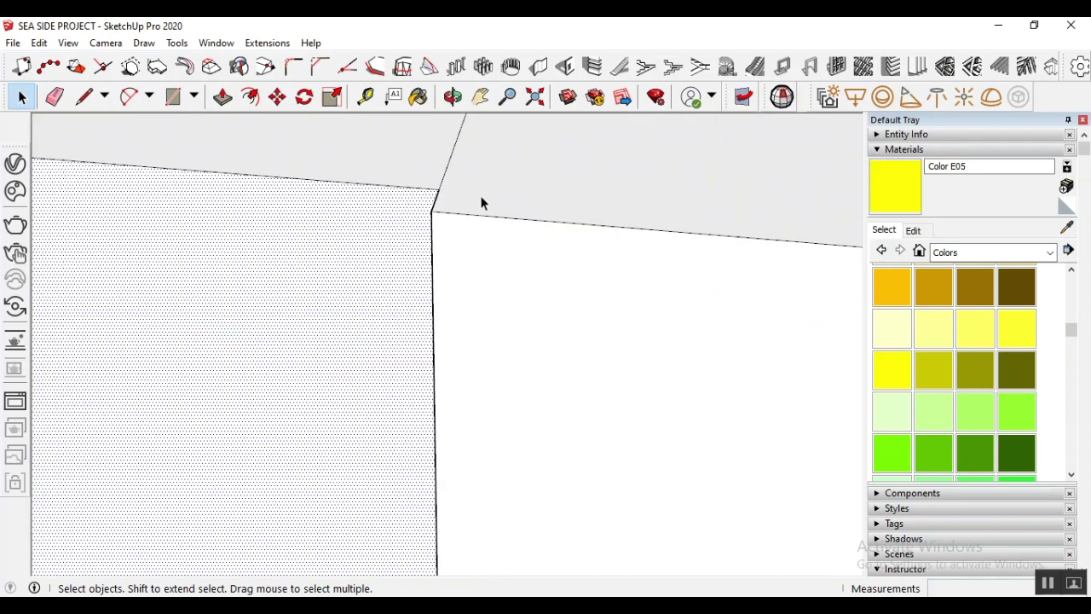
scroll(443, 200, down, 1)
scroll(473, 159, down, 3)
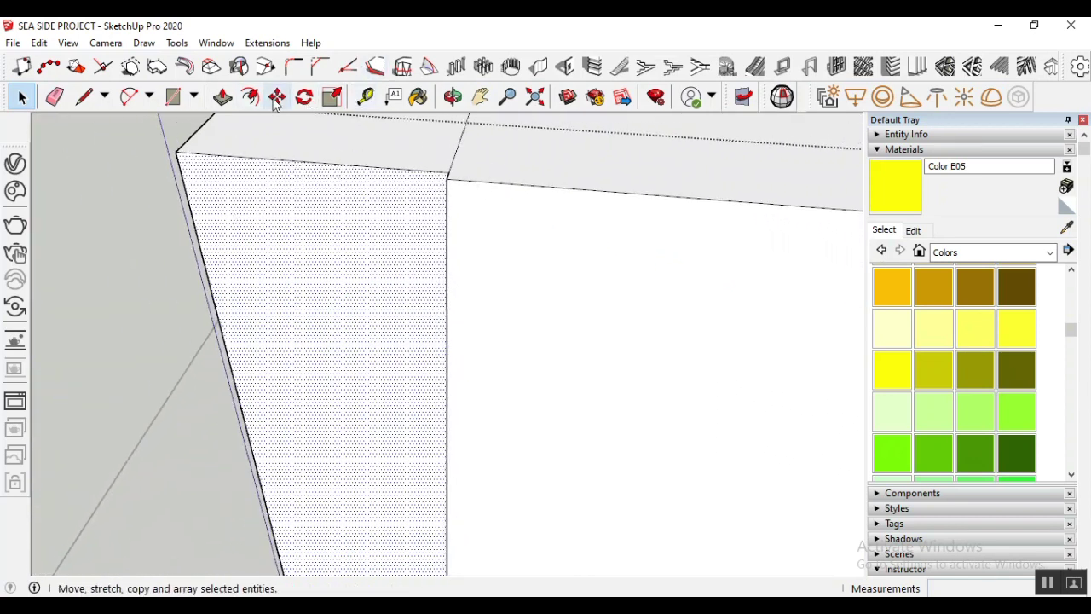
Push/Pull the narrow corner strip flush with the face of the wide-window wall and leave the group
click(453, 97)
drag(375, 311, 474, 254)
click(22, 98)
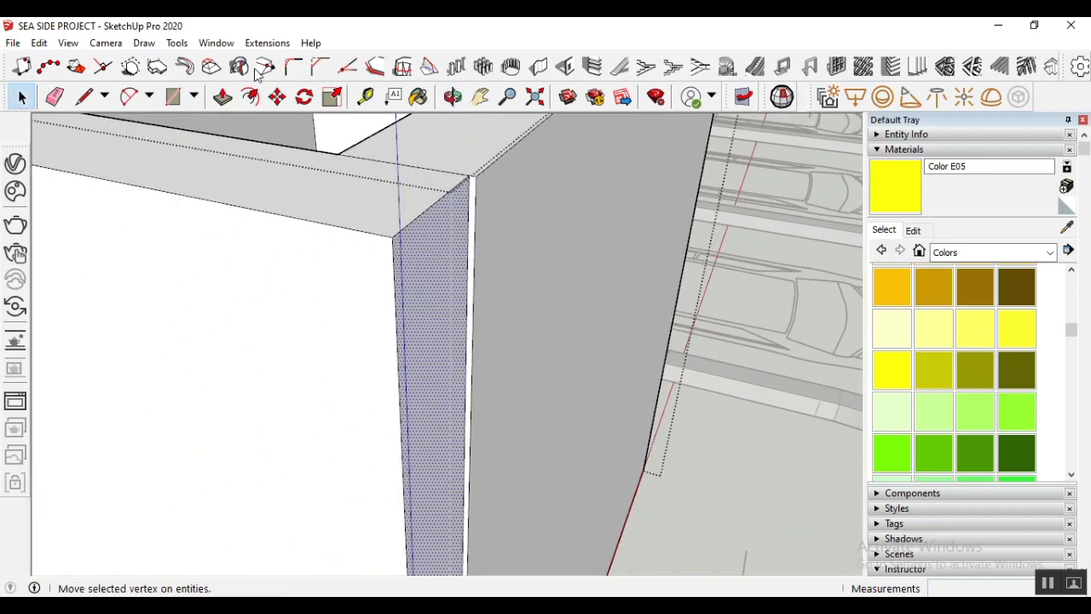
click(220, 97)
click(452, 229)
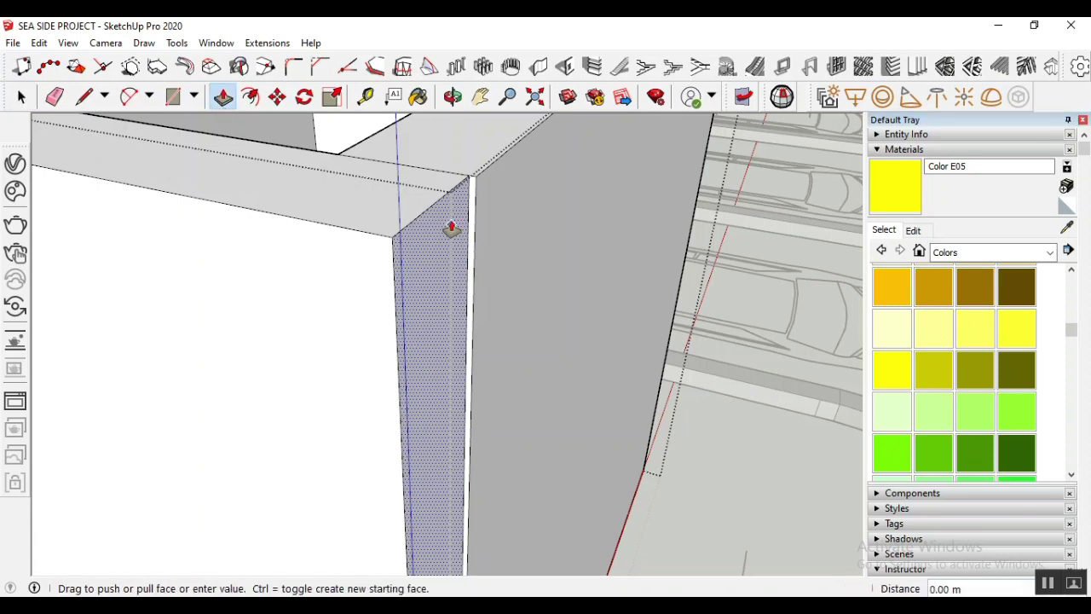
key(Escape)
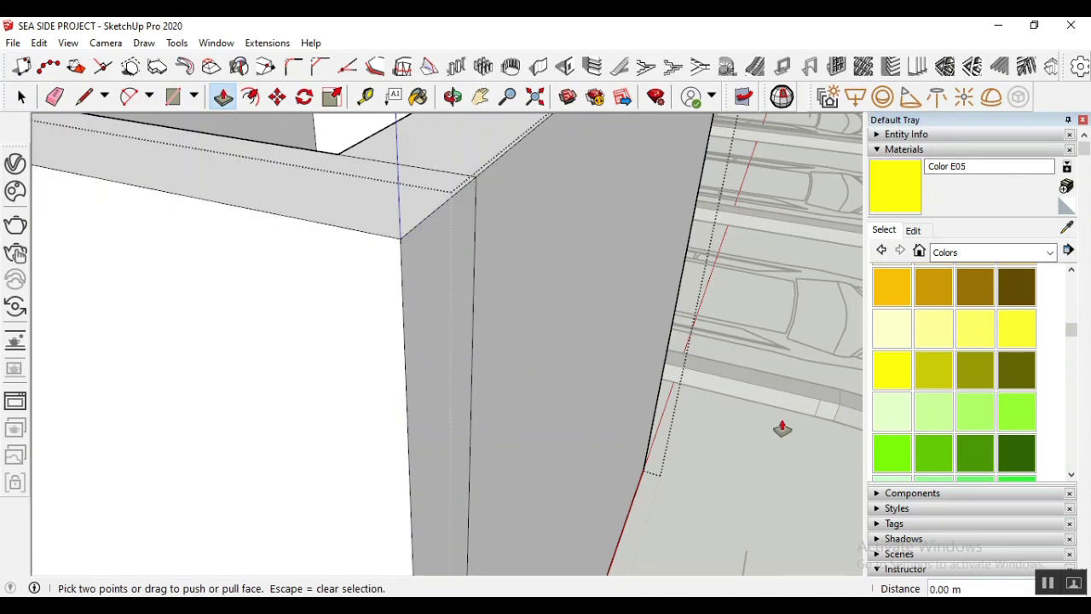
click(22, 97)
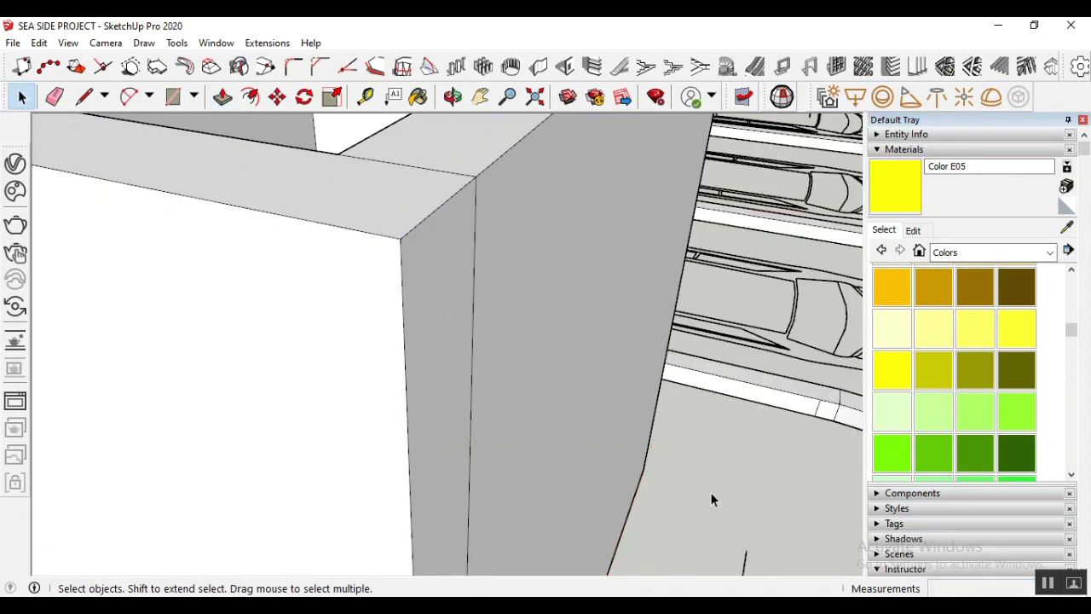
Reopen the wall group and erase the vertical seam between the corner strip and the wide-window wall
double_click(438, 367)
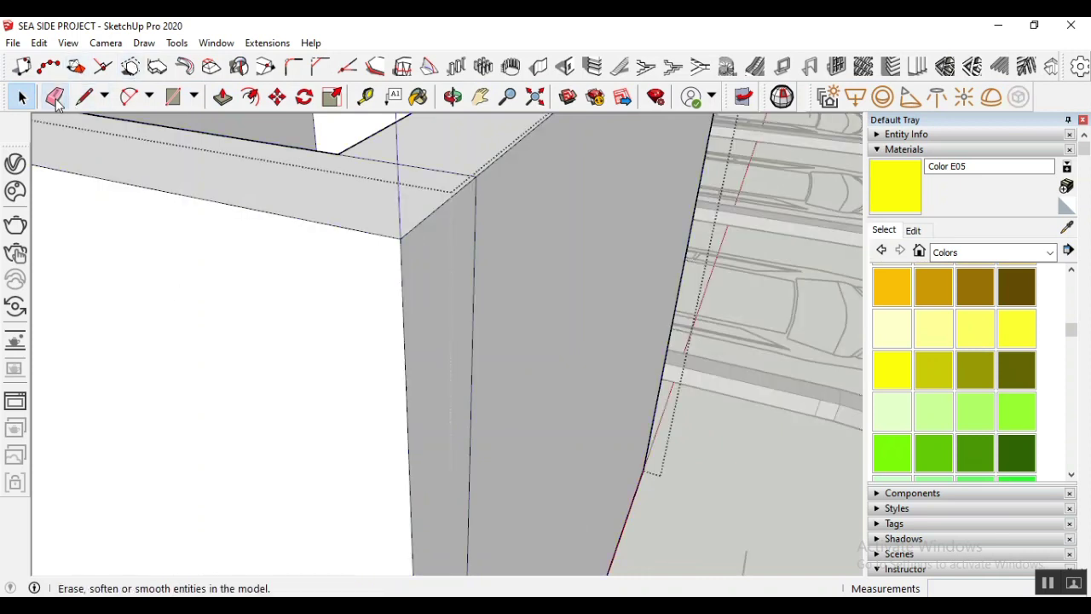
click(54, 96)
click(474, 234)
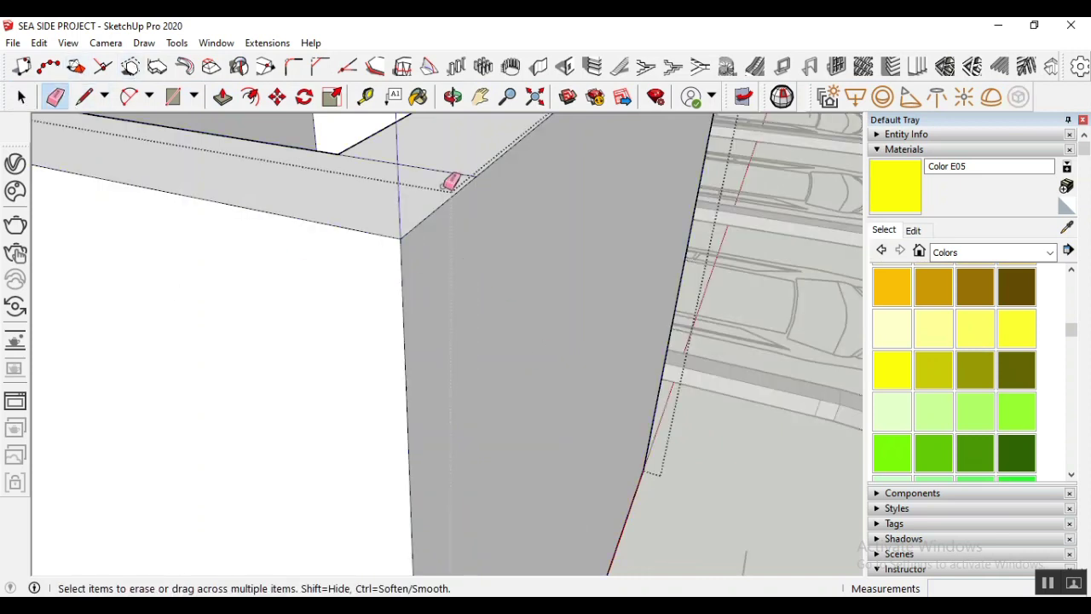
Erase the vertical seam near the outer corner of the wall facing the main building, and close the wall group
mouse_move(447, 182)
middle_down()
mouse_move(496, 239)
mouse_move(505, 213)
middle_up()
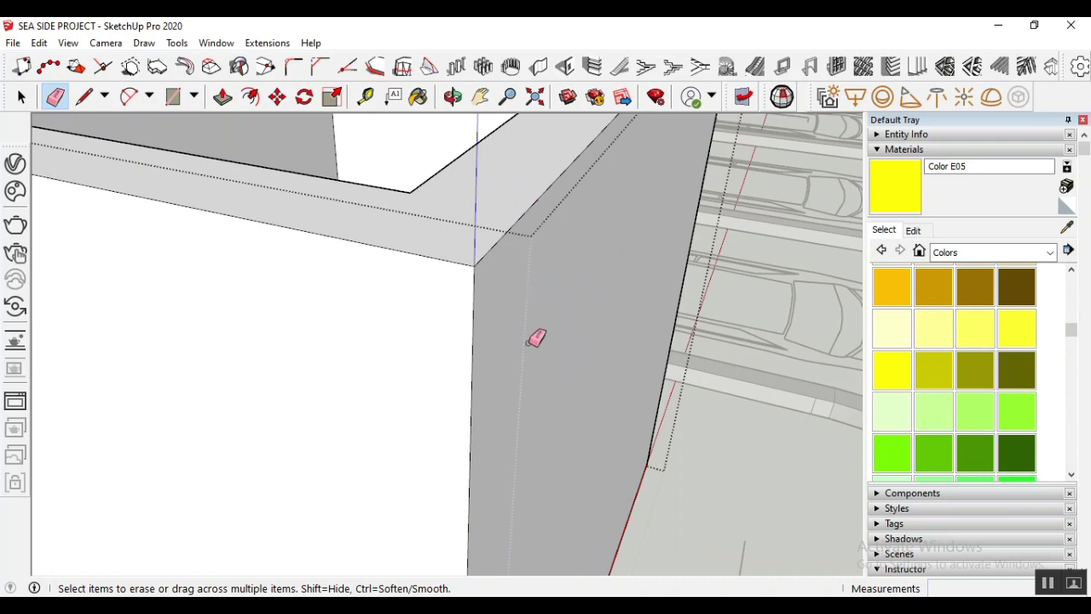
middle_drag(536, 336, 580, 302)
scroll(268, 205, down, 5)
scroll(401, 239, up, 5)
mouse_move(401, 239)
middle_down()
mouse_move(531, 244)
mouse_move(416, 290)
middle_up()
middle_drag(549, 266, 509, 314)
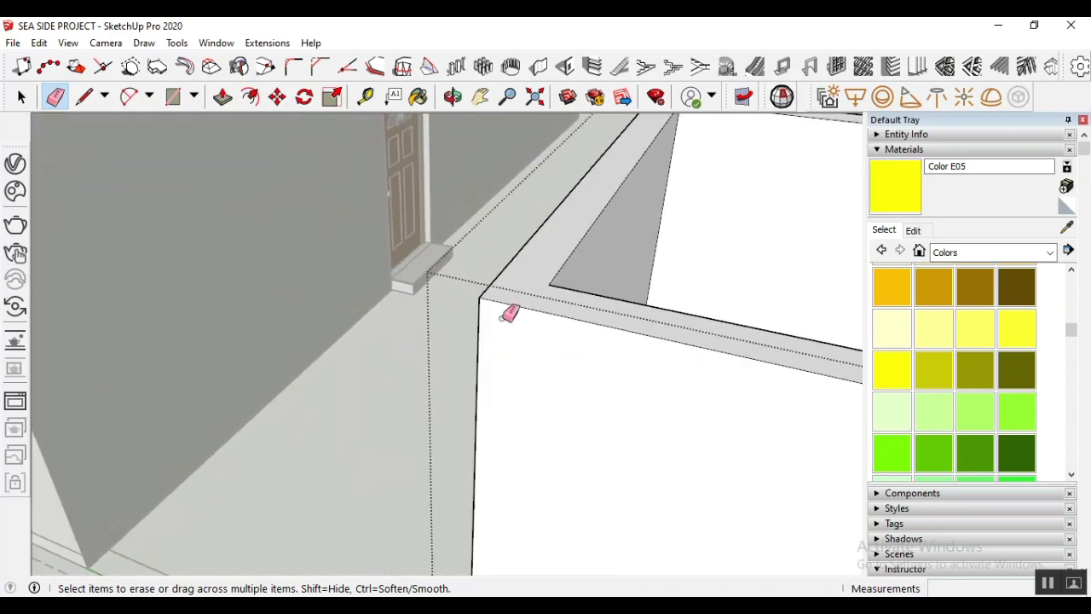
click(21, 97)
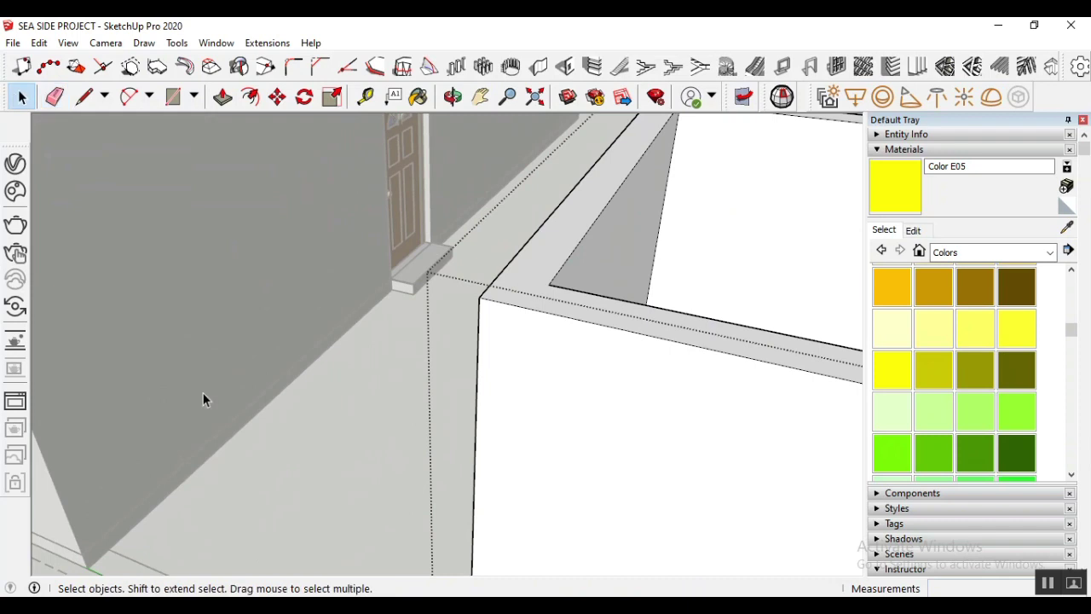
click(453, 97)
drag(361, 309, 497, 377)
drag(215, 323, 213, 385)
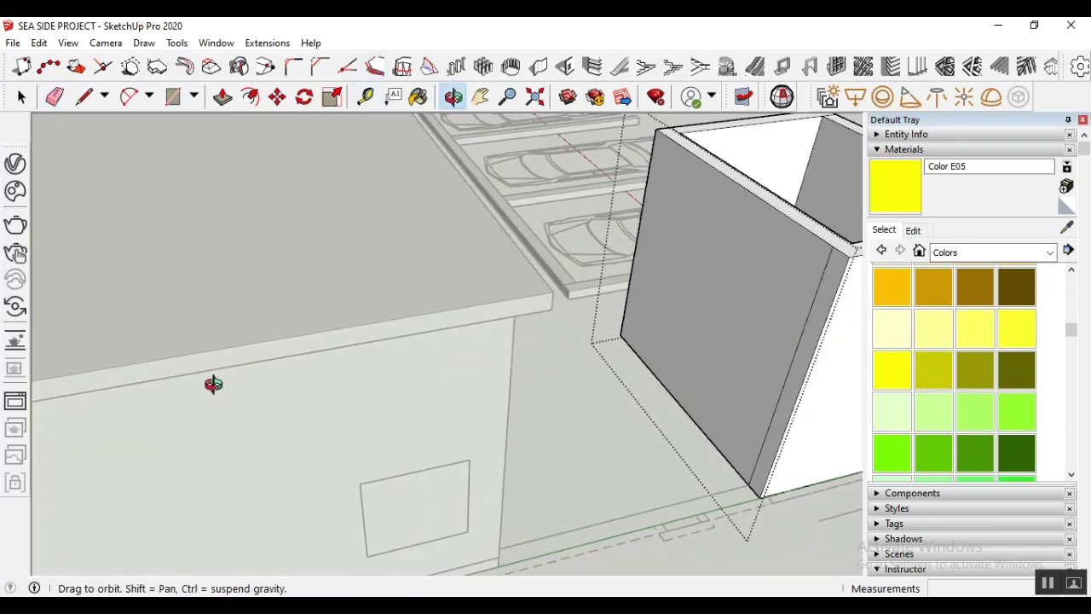
mouse_move(796, 331)
mouse_down()
mouse_move(828, 360)
mouse_move(725, 298)
mouse_up()
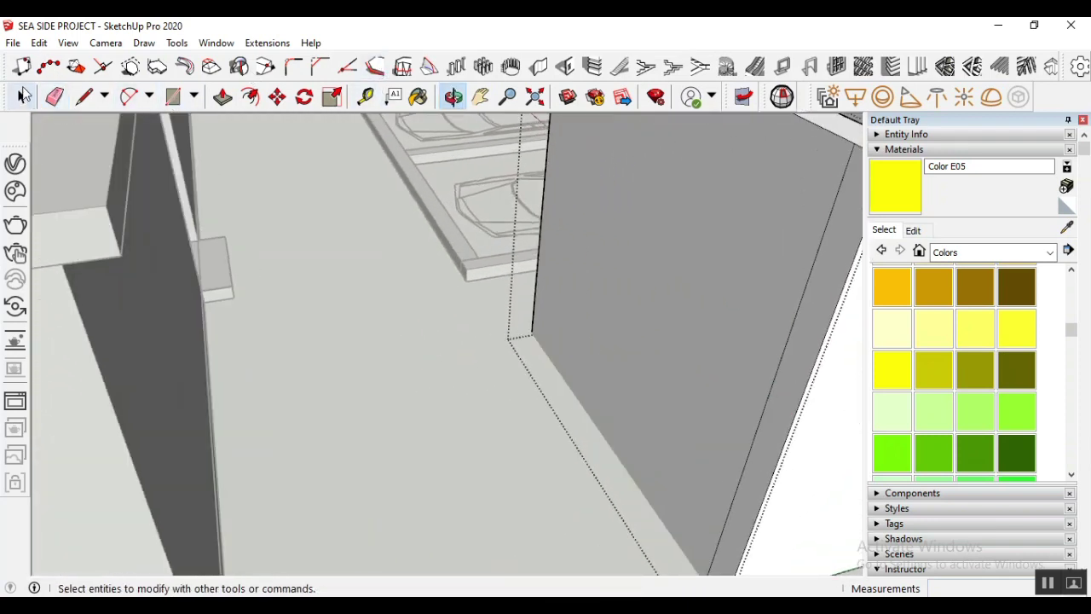
click(55, 99)
drag(777, 379, 780, 378)
mouse_move(585, 383)
middle_down()
mouse_move(449, 347)
mouse_move(413, 262)
middle_up()
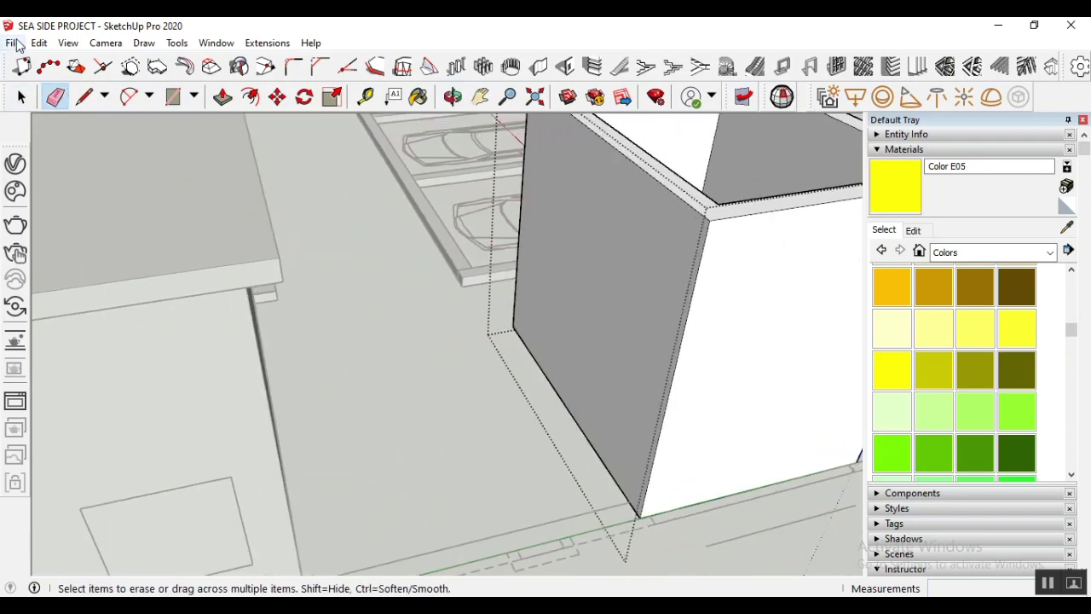
click(21, 97)
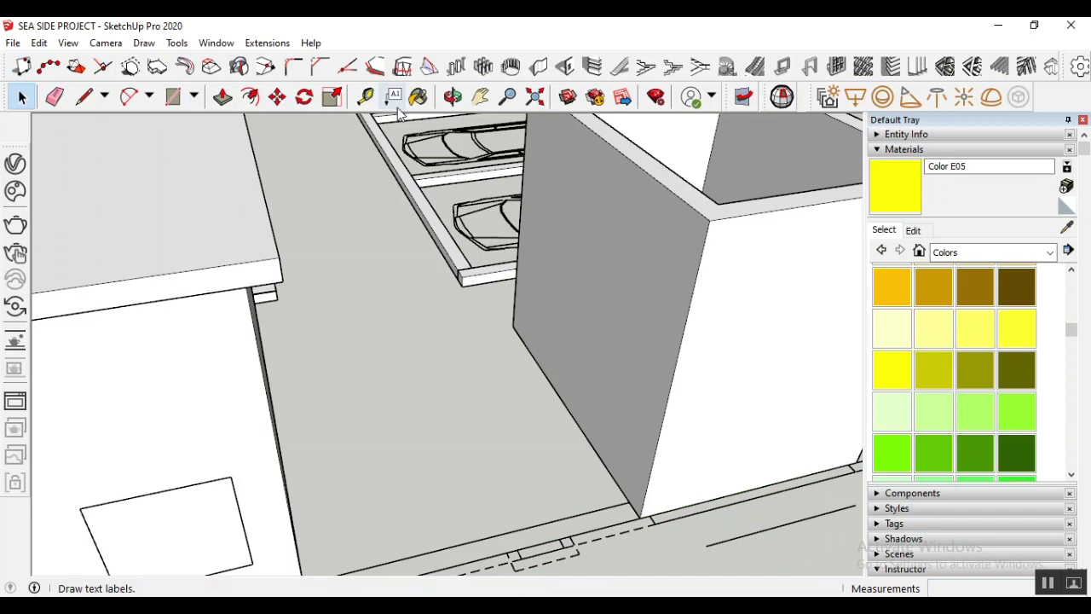
click(453, 96)
drag(378, 282, 628, 387)
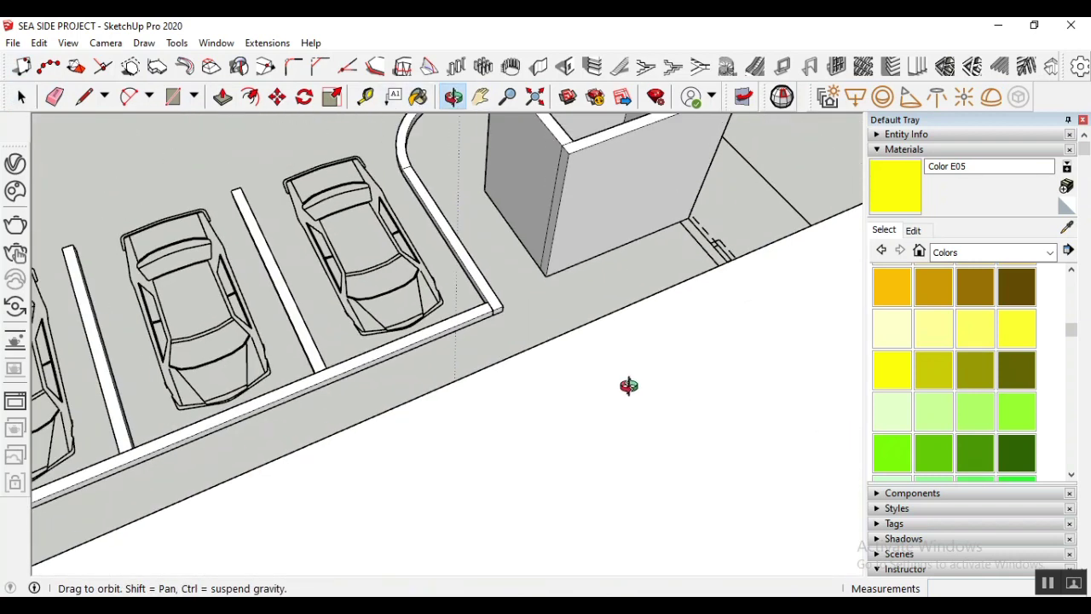
Reopen the wall group, erase the vertical seam on the parking-side wall at its corner nearest the main building, and close the group
scroll(523, 183, up, 5)
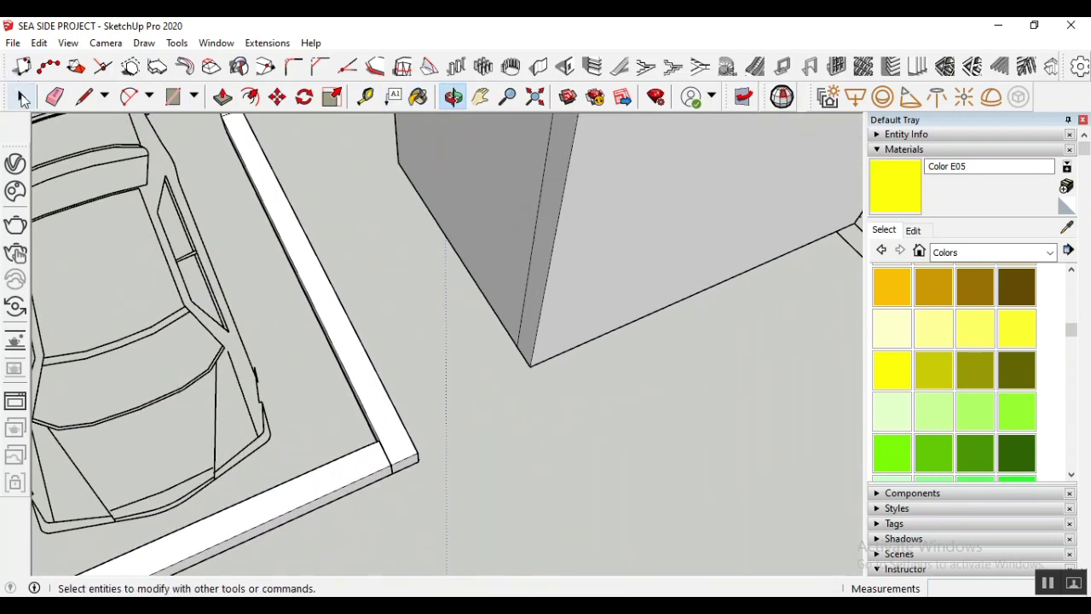
click(21, 97)
click(525, 314)
double_click(524, 312)
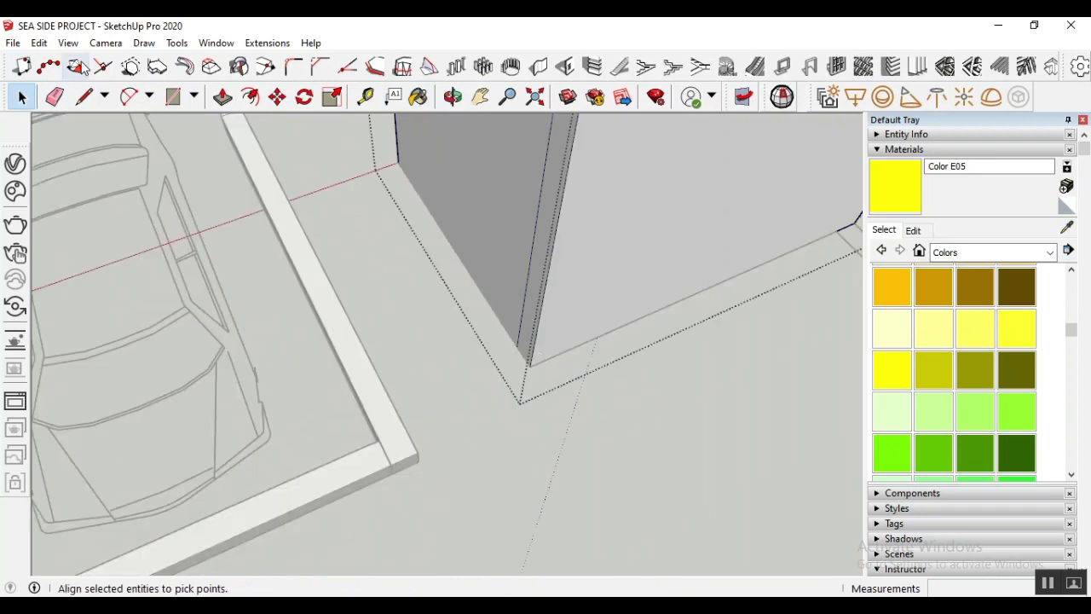
click(55, 97)
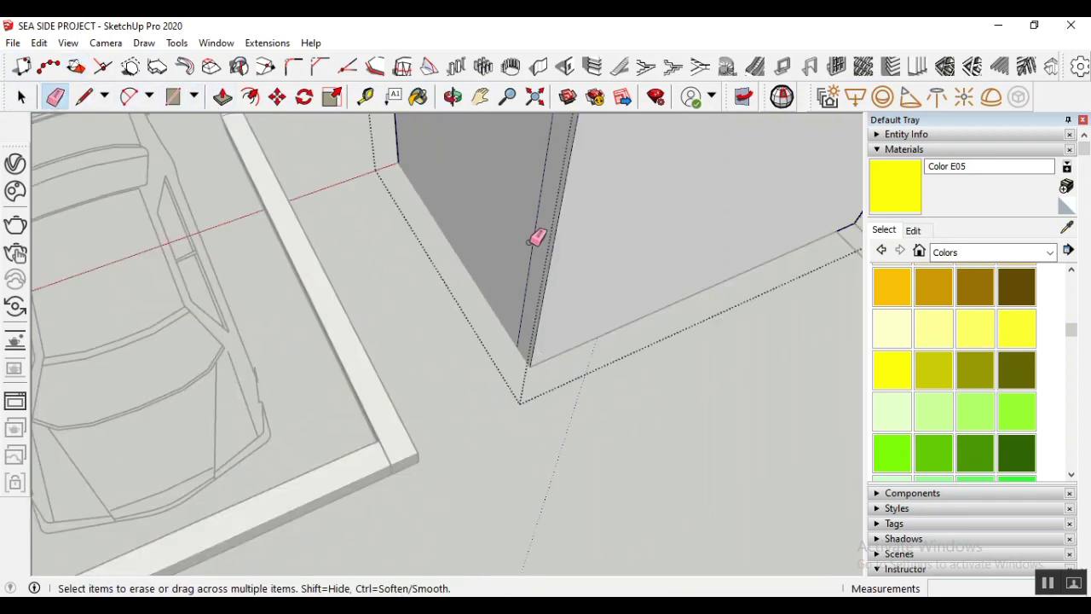
click(540, 256)
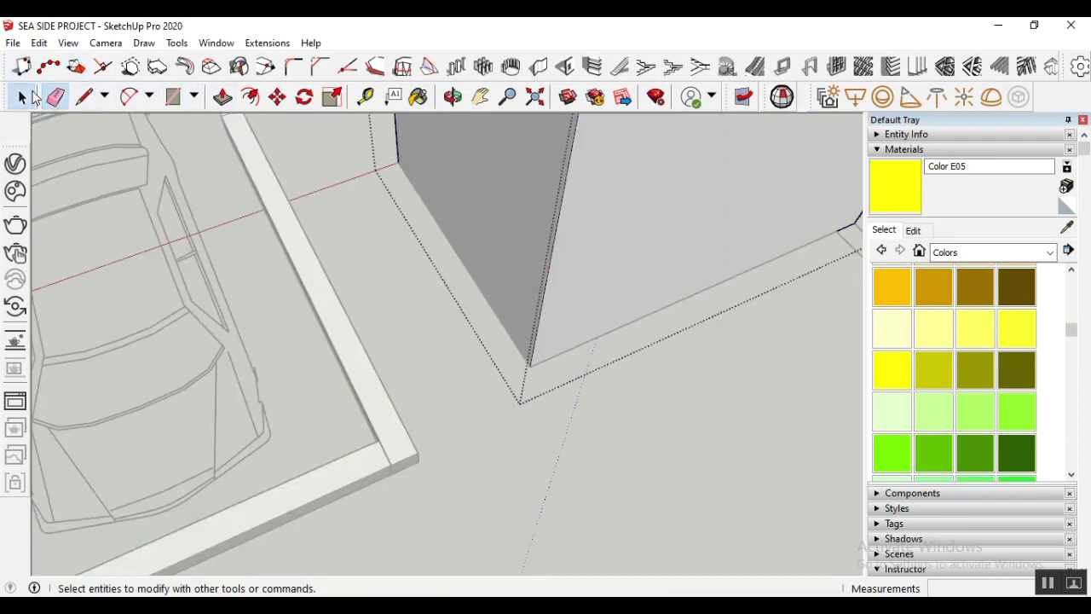
click(21, 96)
click(500, 372)
Reopen the wall group, erase the seam lines across the wall tops at the corners, and leave the group
scroll(460, 392, down, 5)
scroll(415, 364, down, 4)
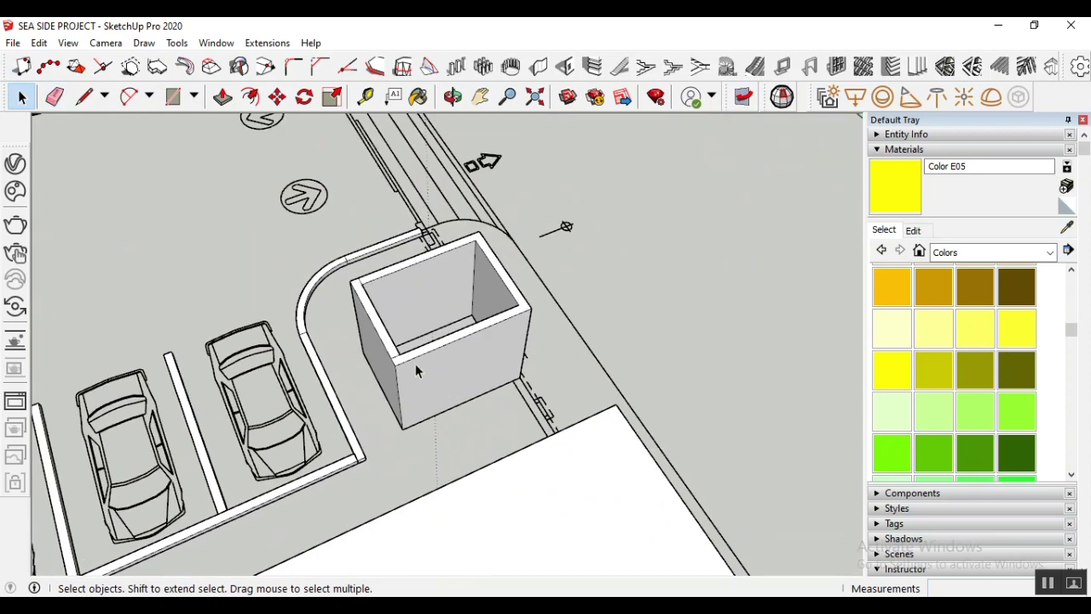
scroll(398, 363, up, 5)
double_click(421, 359)
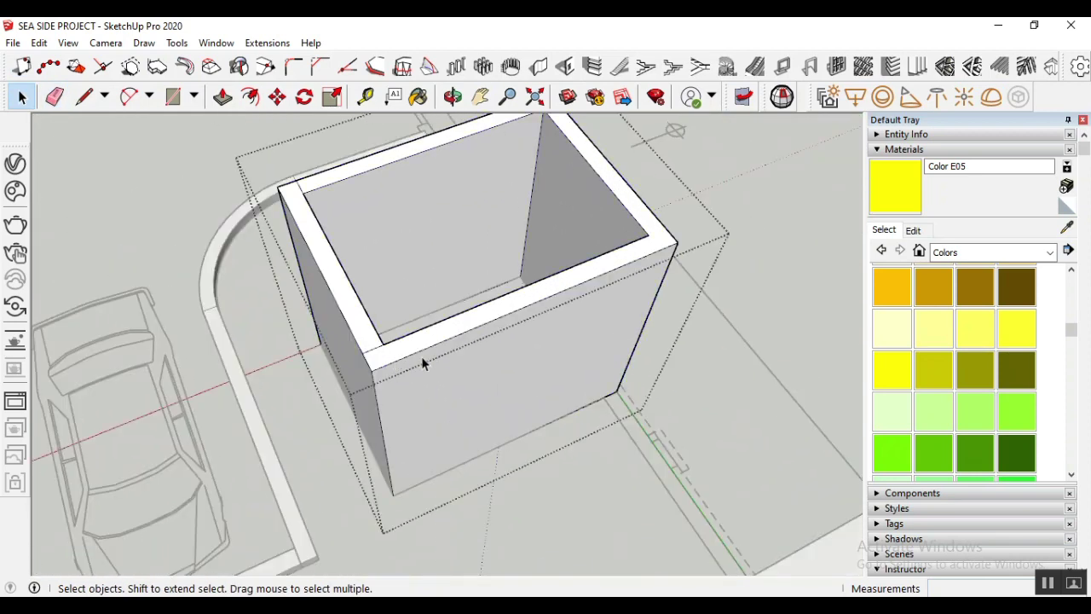
click(55, 96)
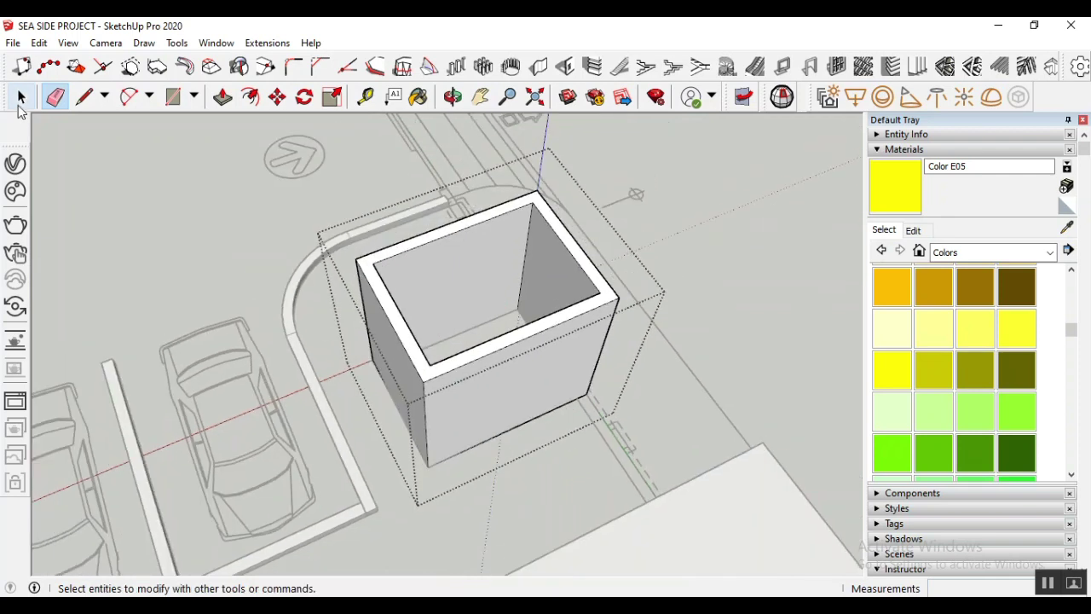
click(22, 96)
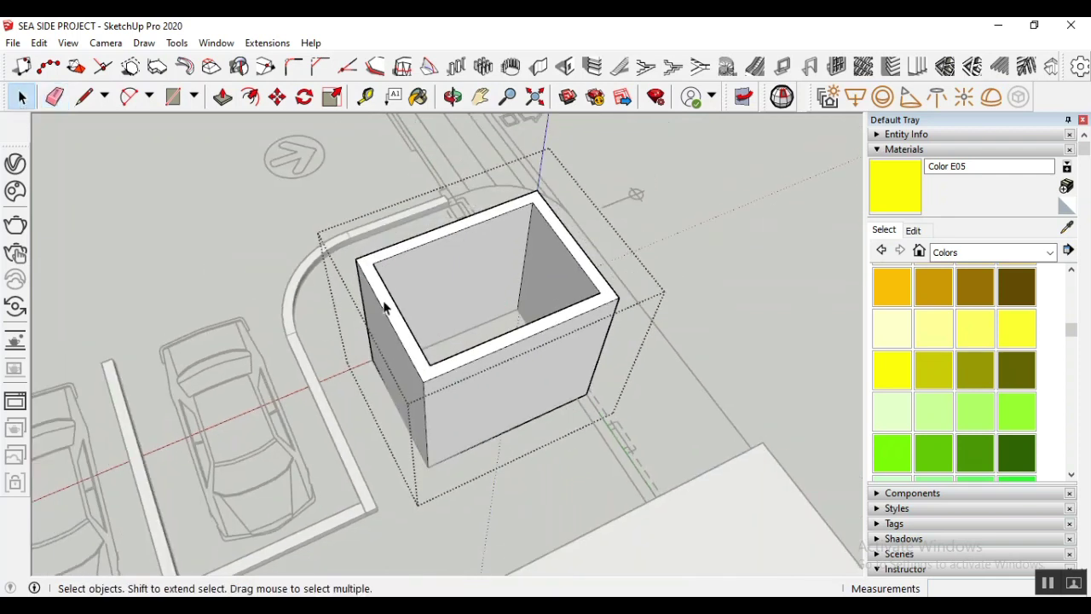
Draw a rectangle over the small room from one outer top corner of the walls to the diagonally opposite one
click(172, 96)
scroll(372, 274, up, 2)
click(344, 247)
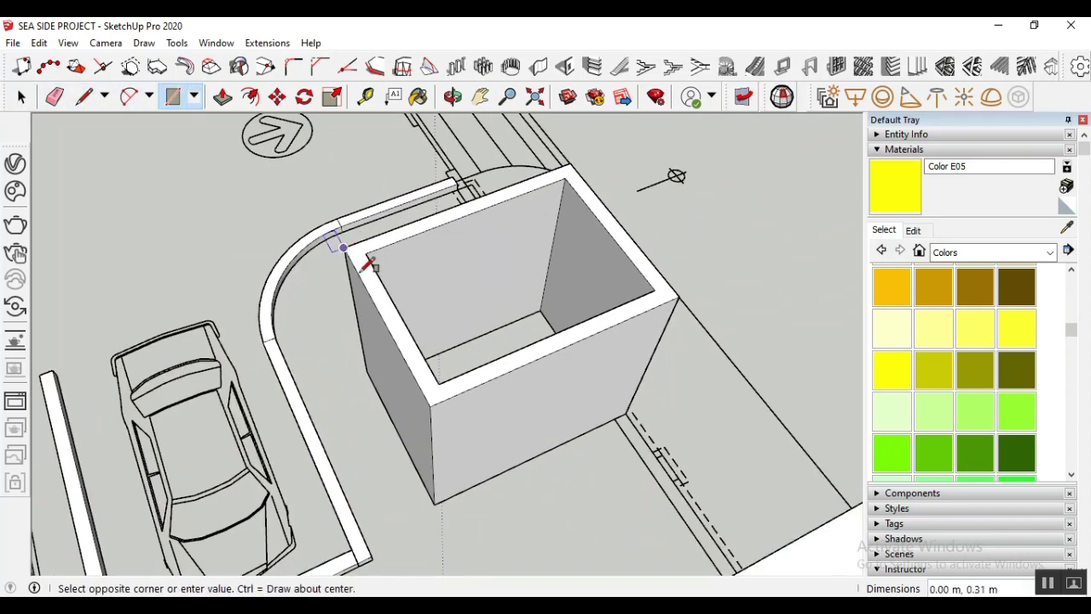
click(679, 295)
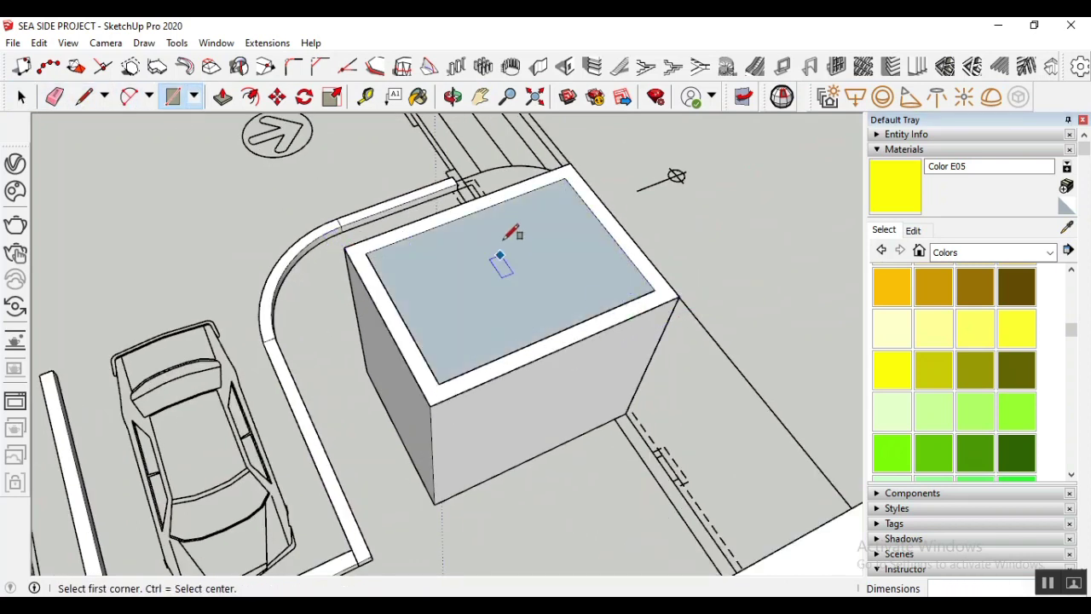
Push/Pull the rectangle on top of the walls upward 0.2 m to form a roof slab
click(223, 96)
click(536, 312)
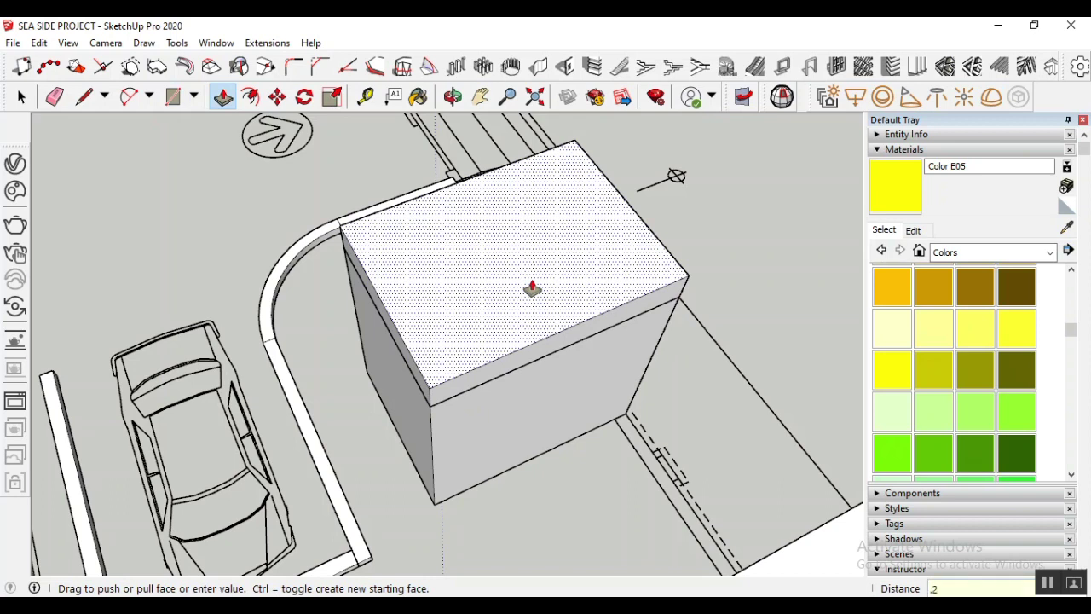
key(Return)
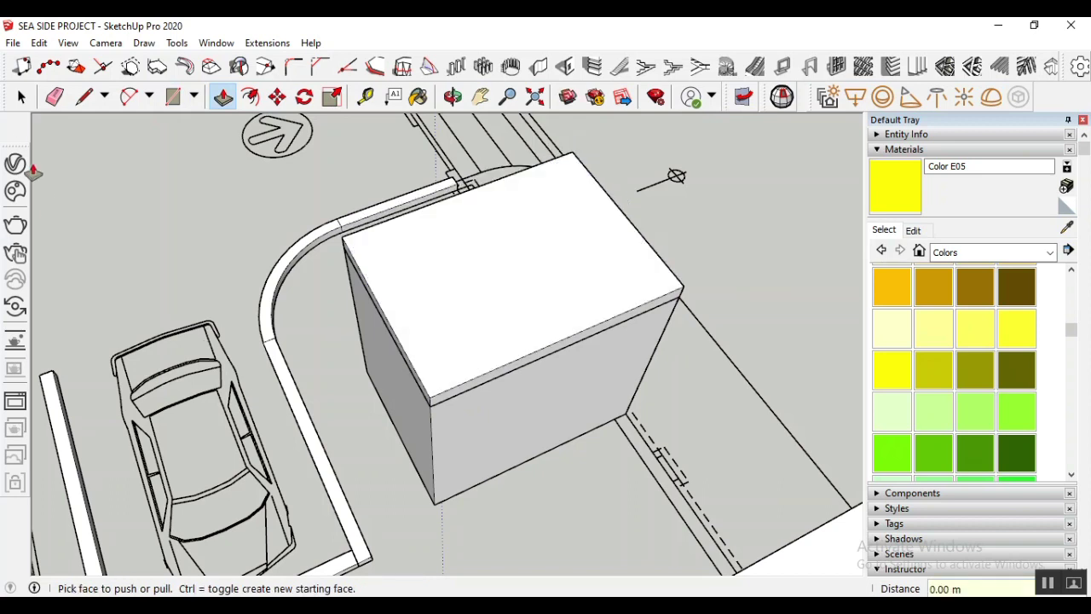
click(22, 96)
scroll(448, 303, down, 2)
scroll(461, 271, down, 2)
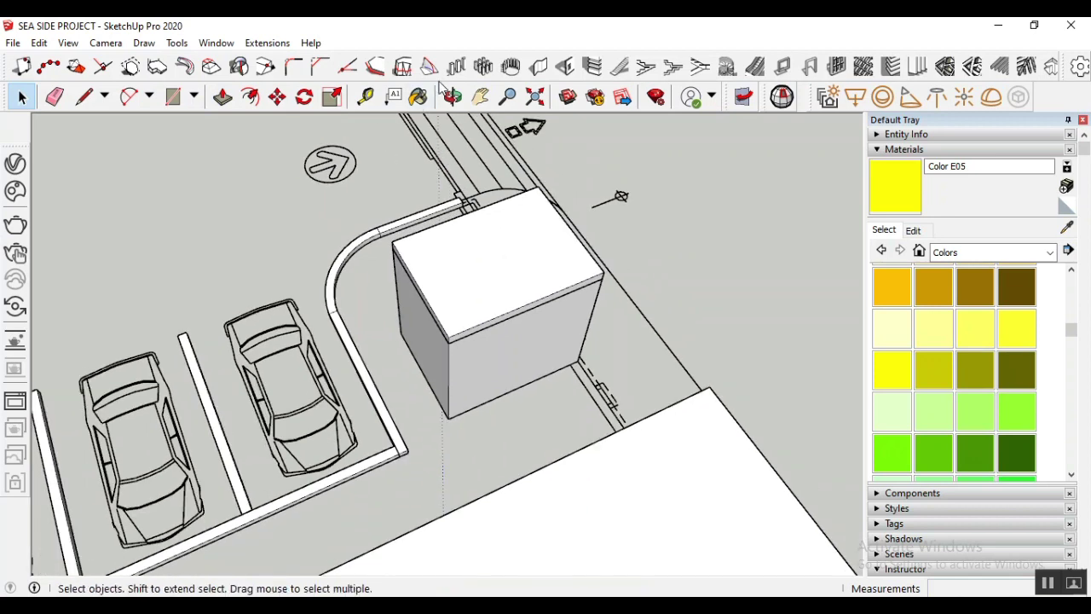
click(452, 96)
scroll(424, 349, up, 2)
drag(424, 349, 637, 194)
click(21, 96)
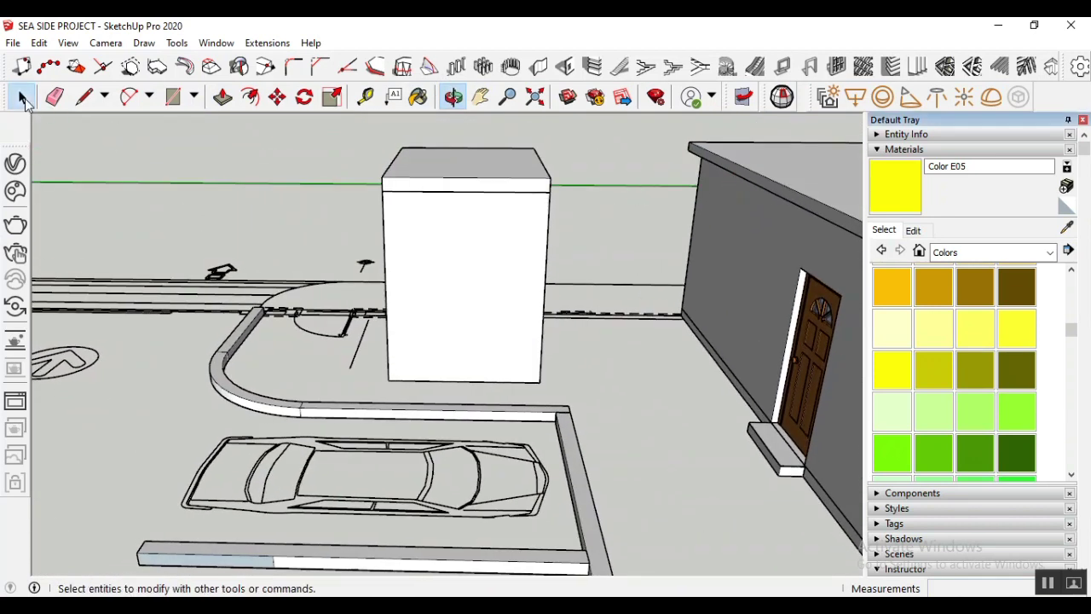
drag(368, 128, 580, 212)
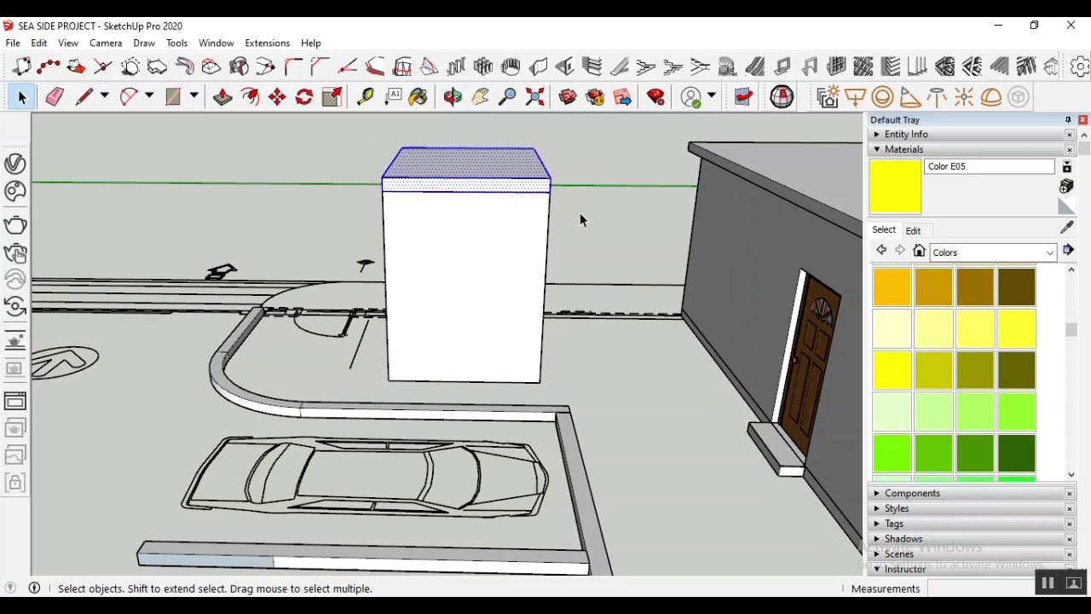
right_click(452, 163)
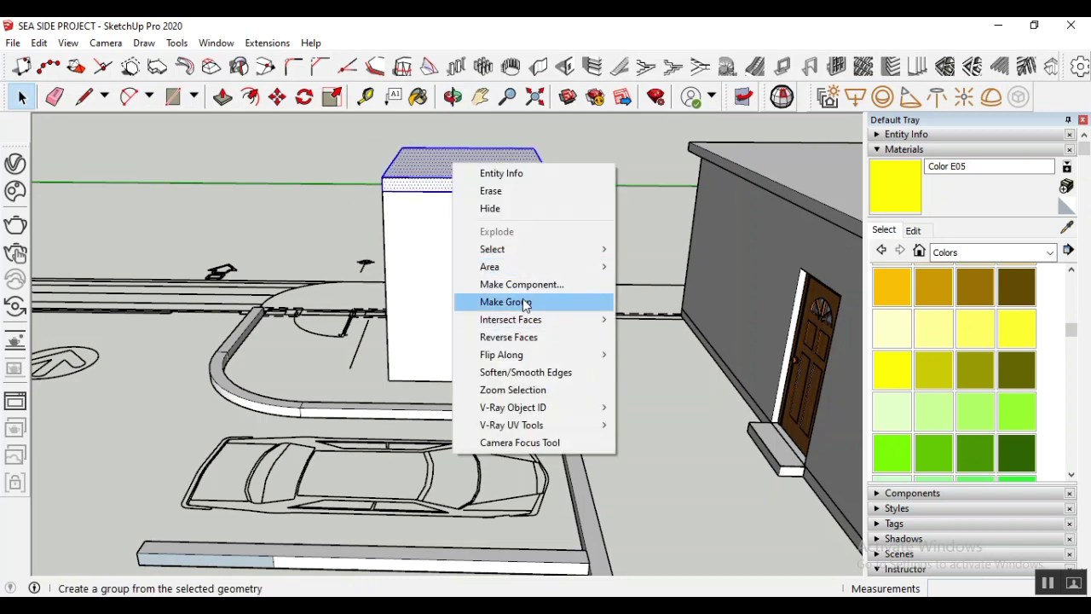
click(677, 381)
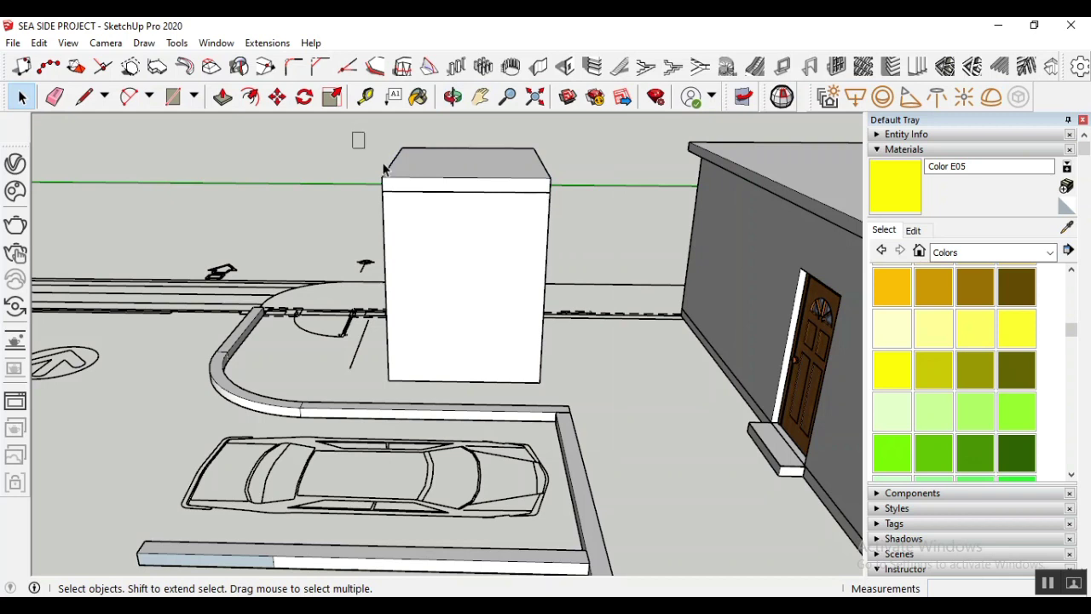
Select all the geometry of the small room's roof slab and make it a group
drag(352, 132, 587, 226)
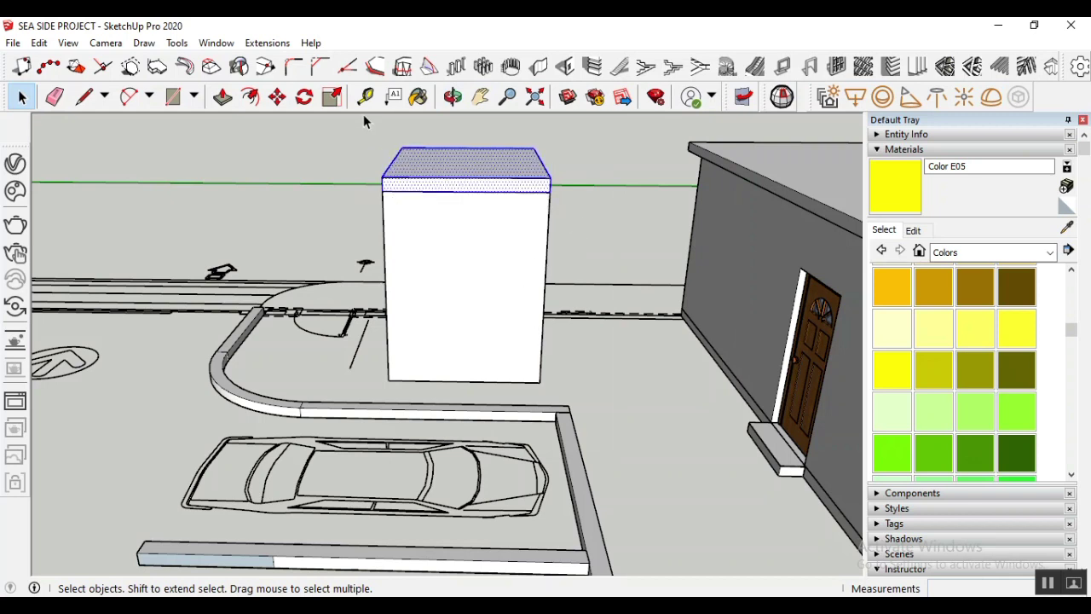
right_click(451, 163)
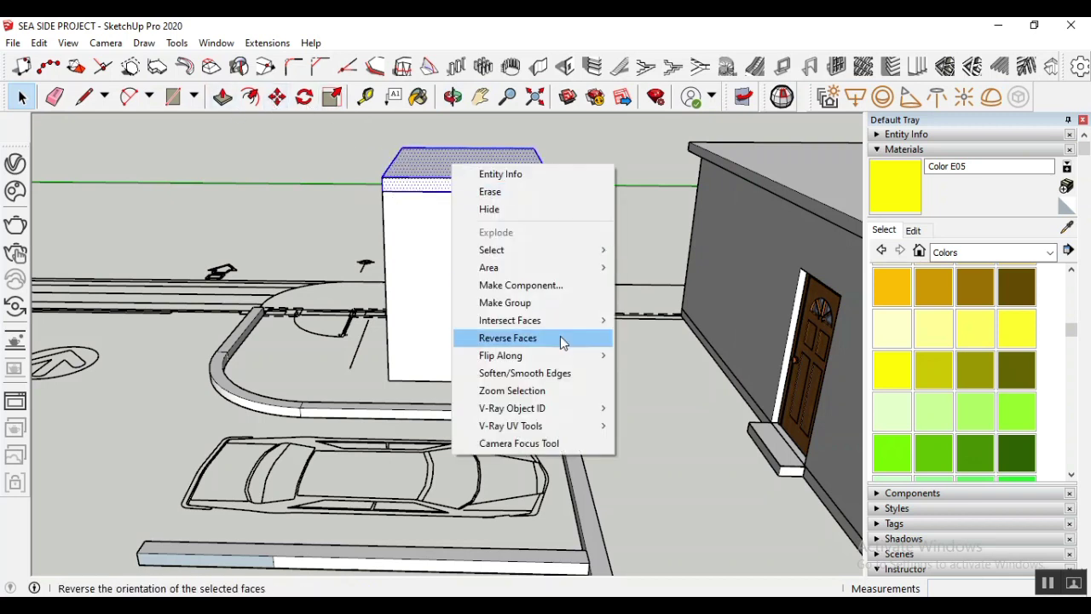
click(515, 300)
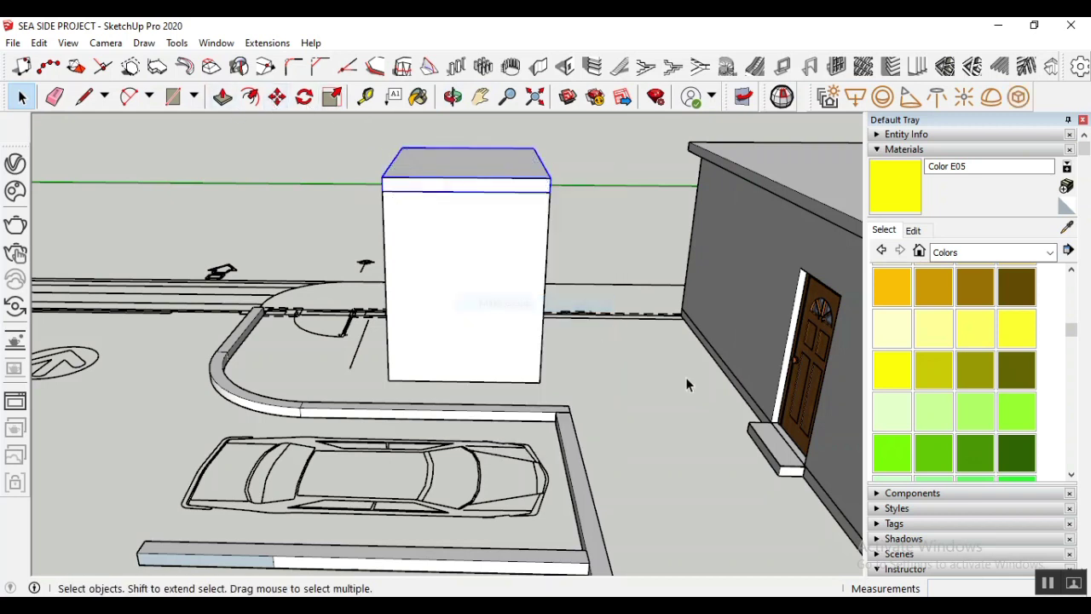
Copy the roof slab group horizontally about 2.96 m off the room, on the side away from the main building
click(277, 96)
click(484, 191)
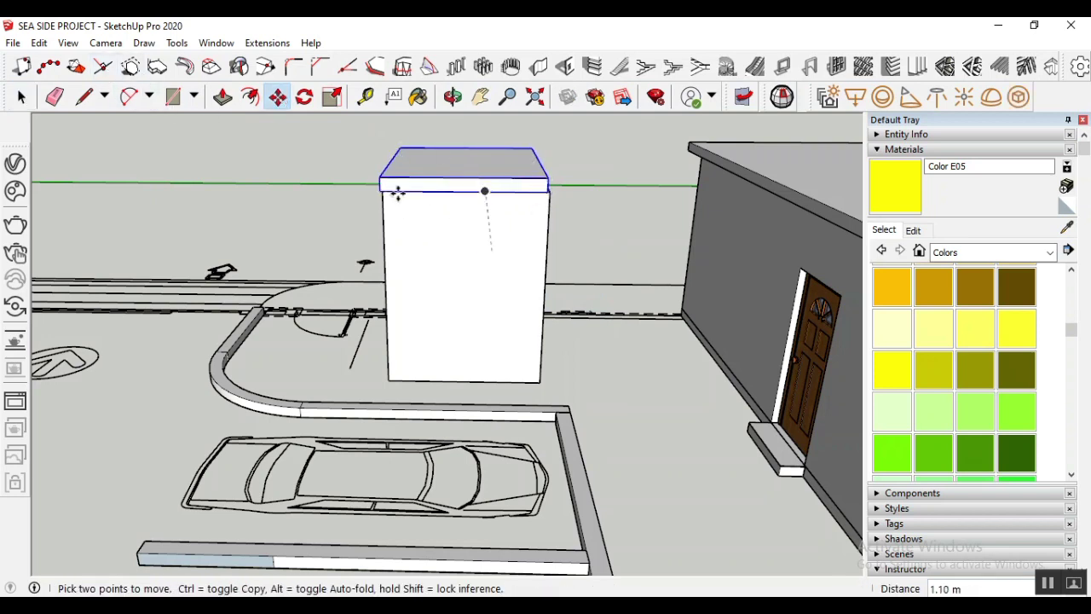
key(Escape)
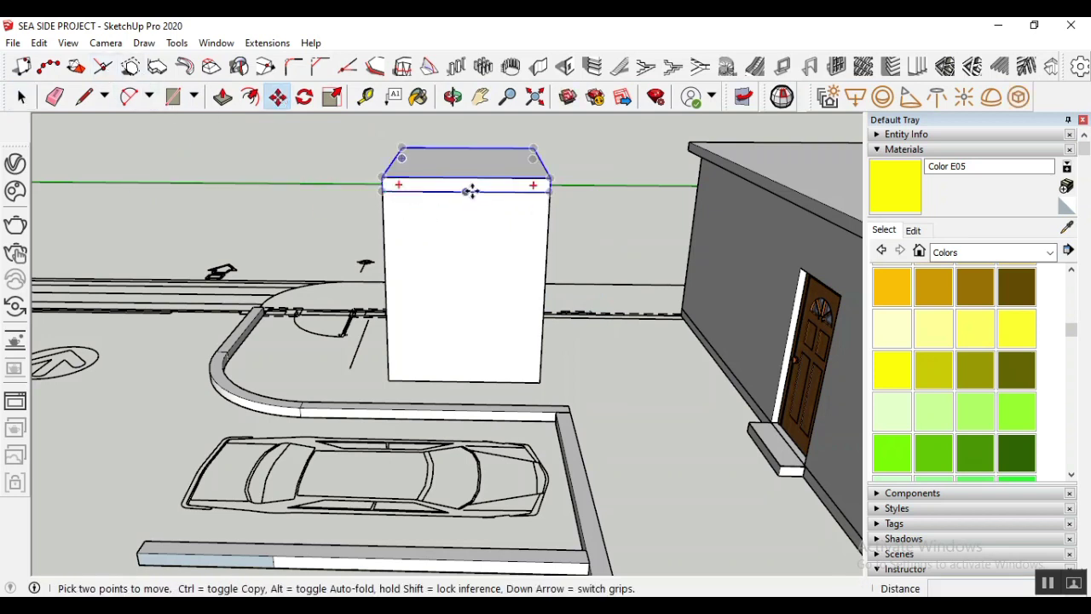
click(472, 191)
key(ctrl)
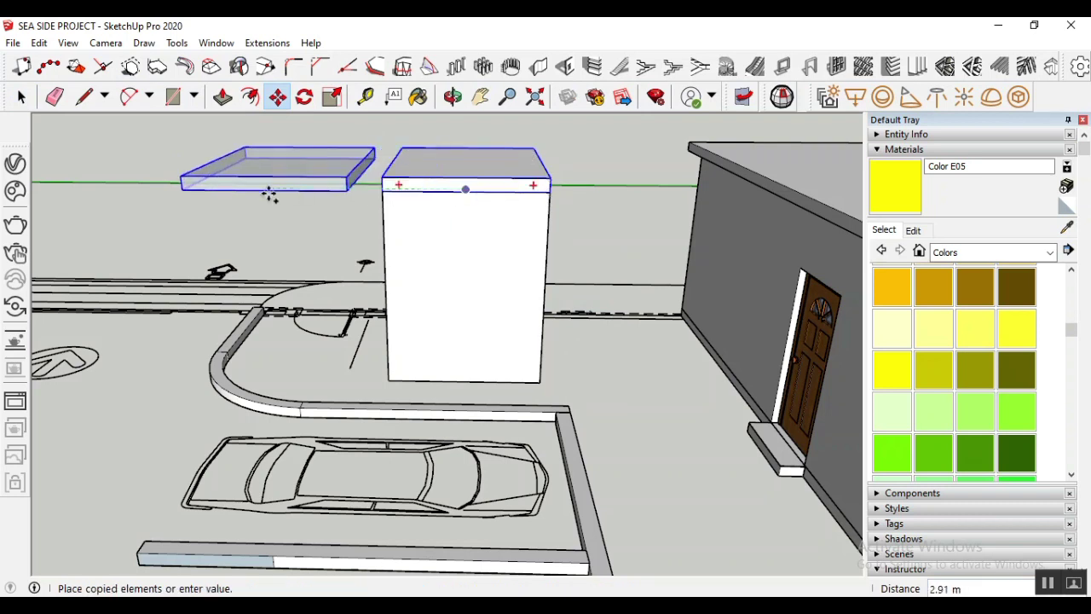
click(267, 198)
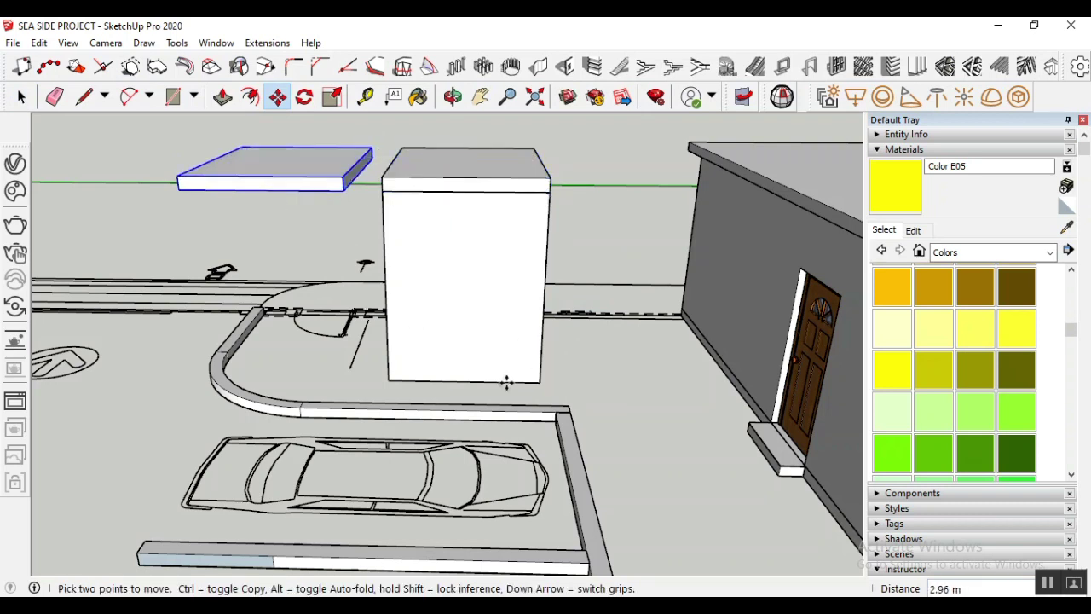
click(22, 96)
scroll(546, 207, up, 2)
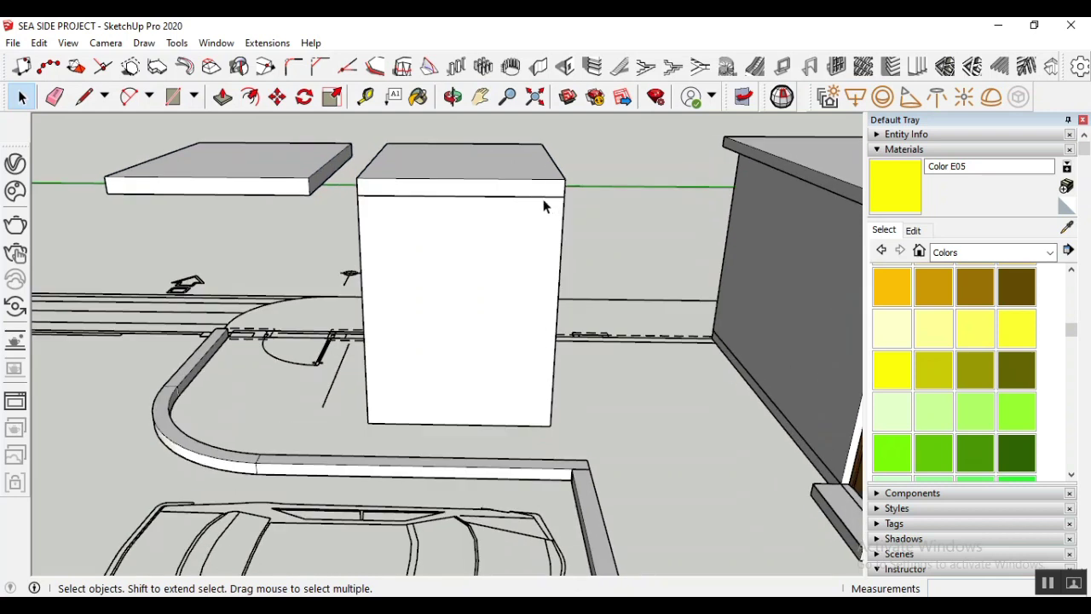
scroll(546, 206, up, 1)
scroll(326, 193, up, 3)
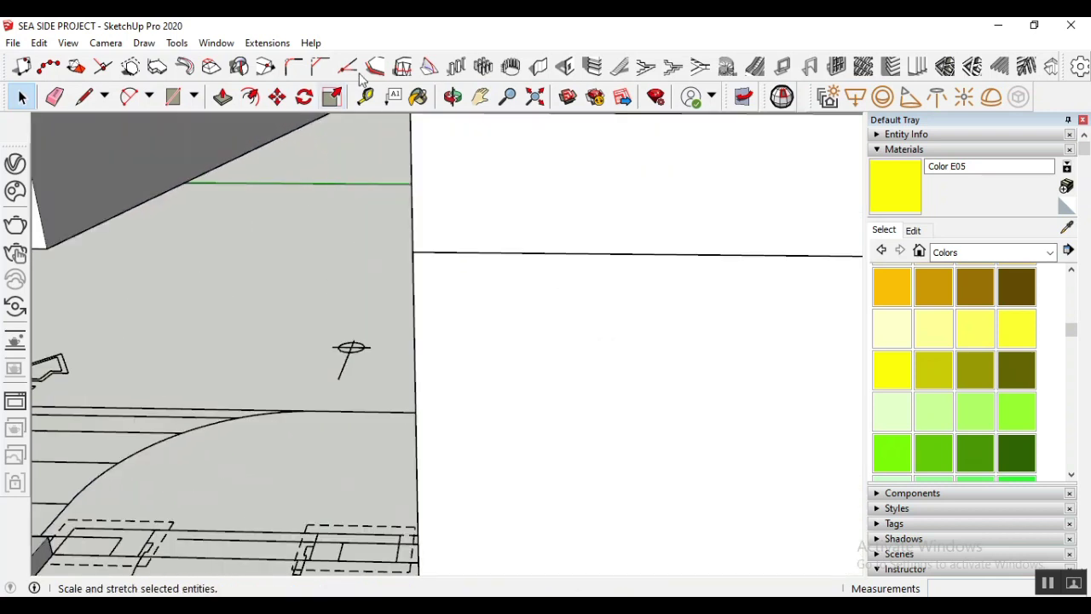
scroll(418, 237, down, 5)
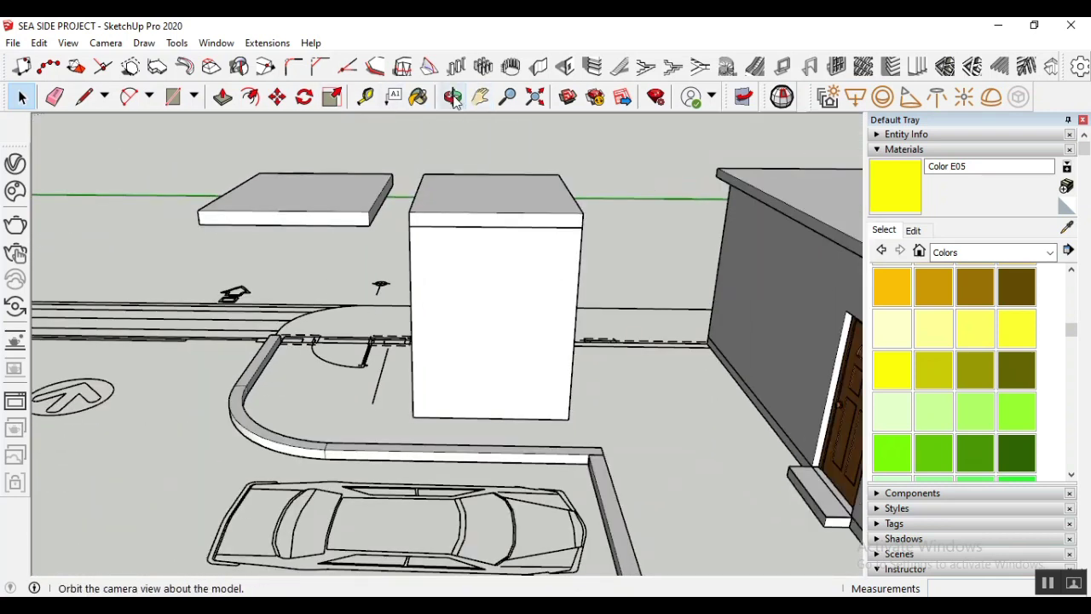
Open the roof slab group on the room and Push/Pull its side face toward the slab copy outward 0.2 m
click(453, 97)
drag(409, 247, 527, 249)
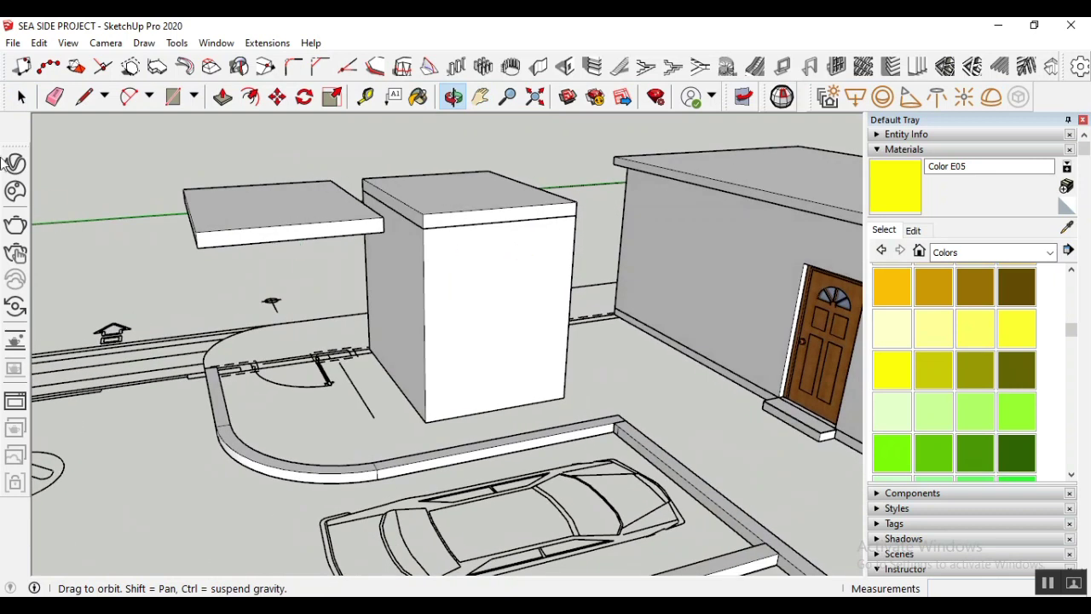
click(22, 97)
click(428, 213)
scroll(428, 213, up, 1)
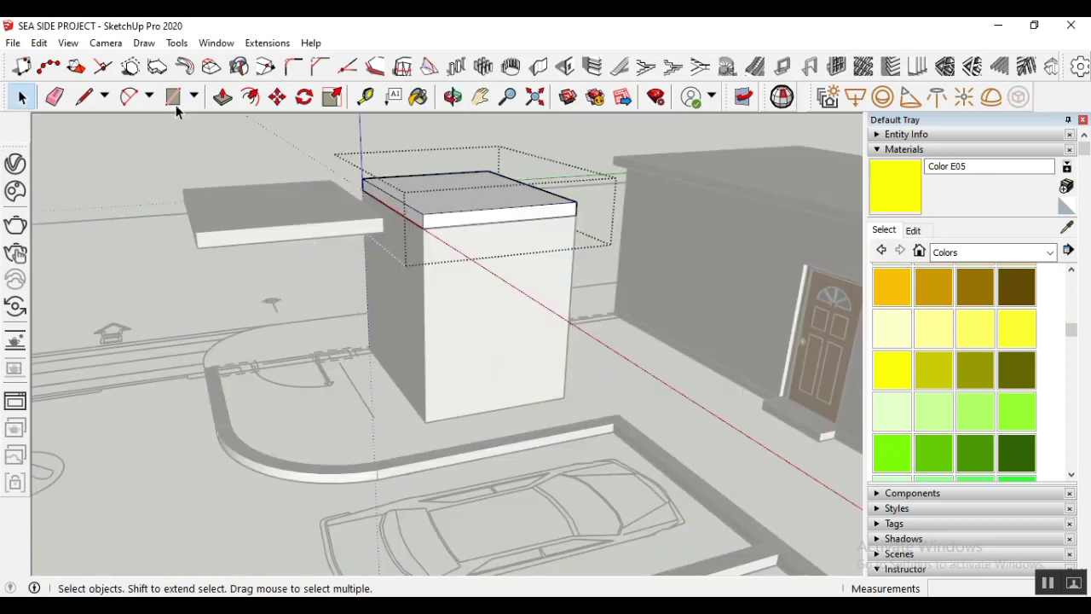
click(223, 96)
scroll(378, 224, up, 3)
drag(423, 215, 362, 206)
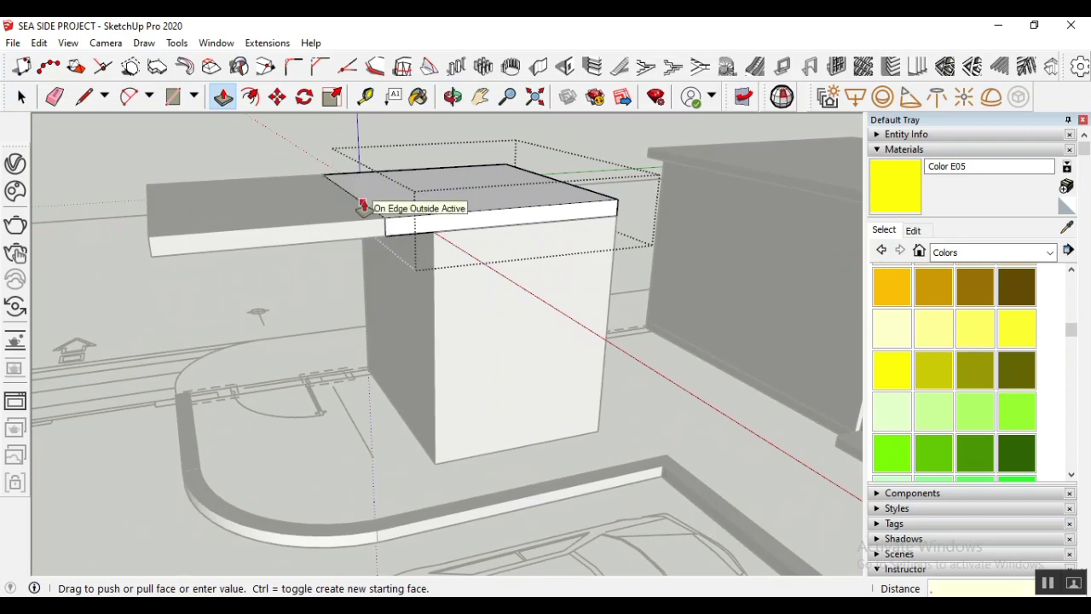
text(.2)
key(Return)
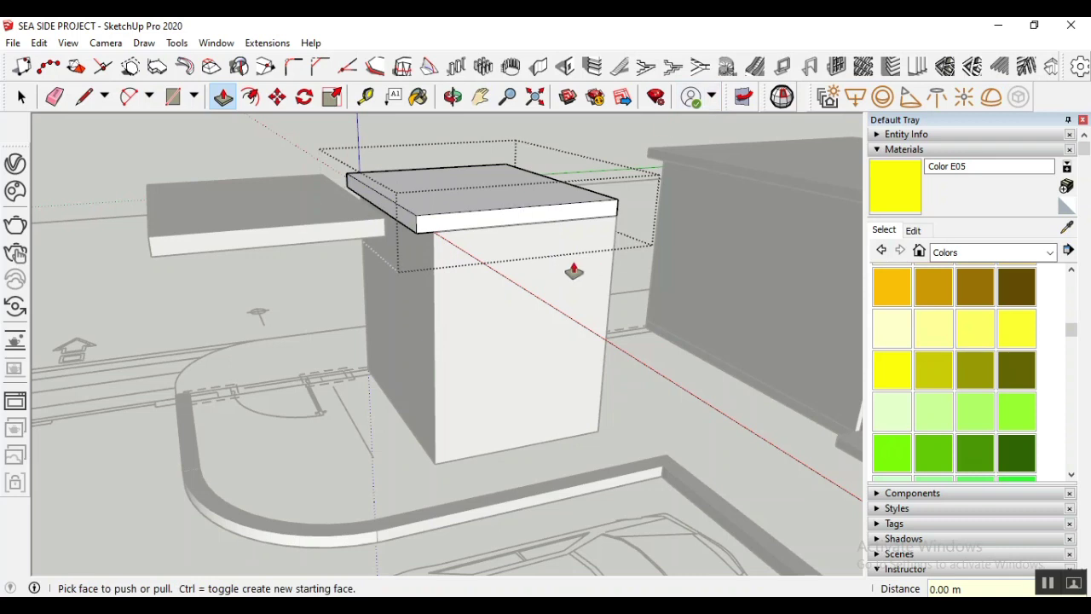
Push/Pull the roof slab's parking-side face outward 0.2 m to overhang the wall
click(611, 207)
drag(611, 207, 629, 237)
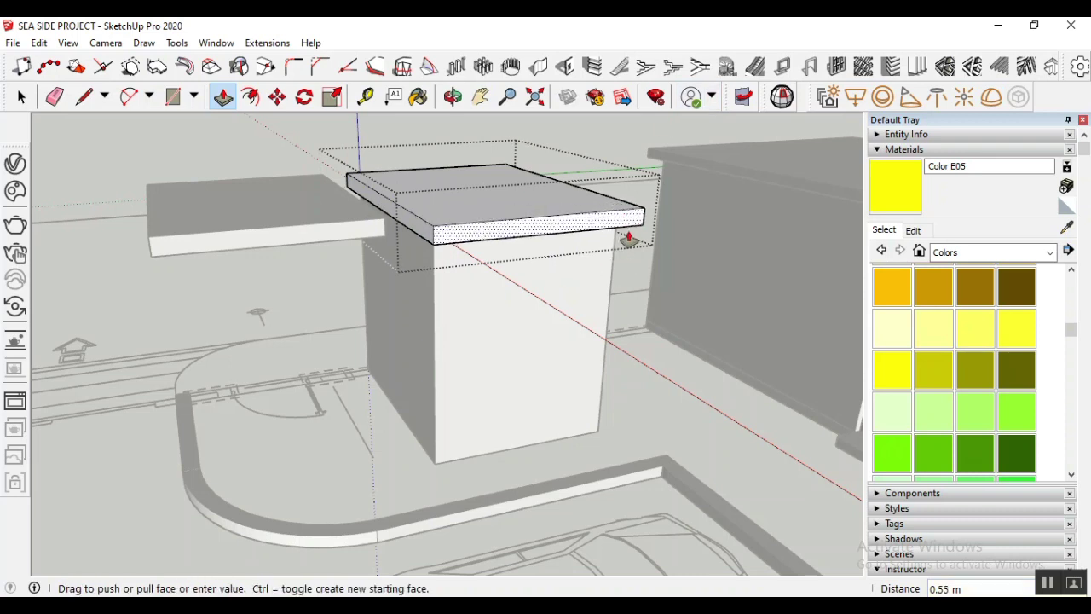
text(.2)
key(Return)
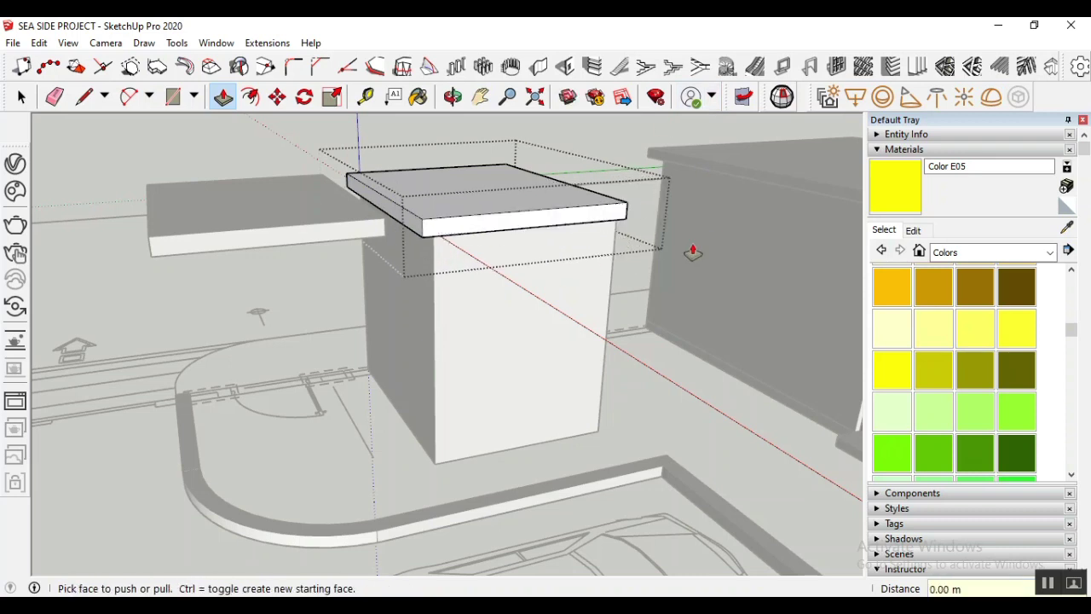
Push/Pull the roof slab's side face toward the main building outward 0.2 m
click(453, 97)
drag(514, 268, 339, 354)
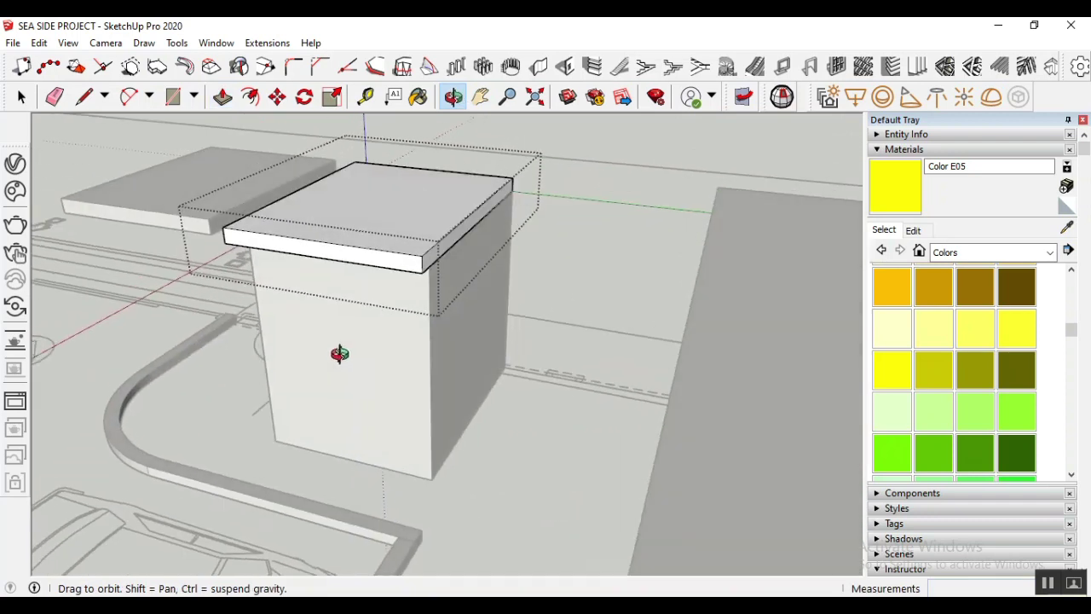
click(222, 96)
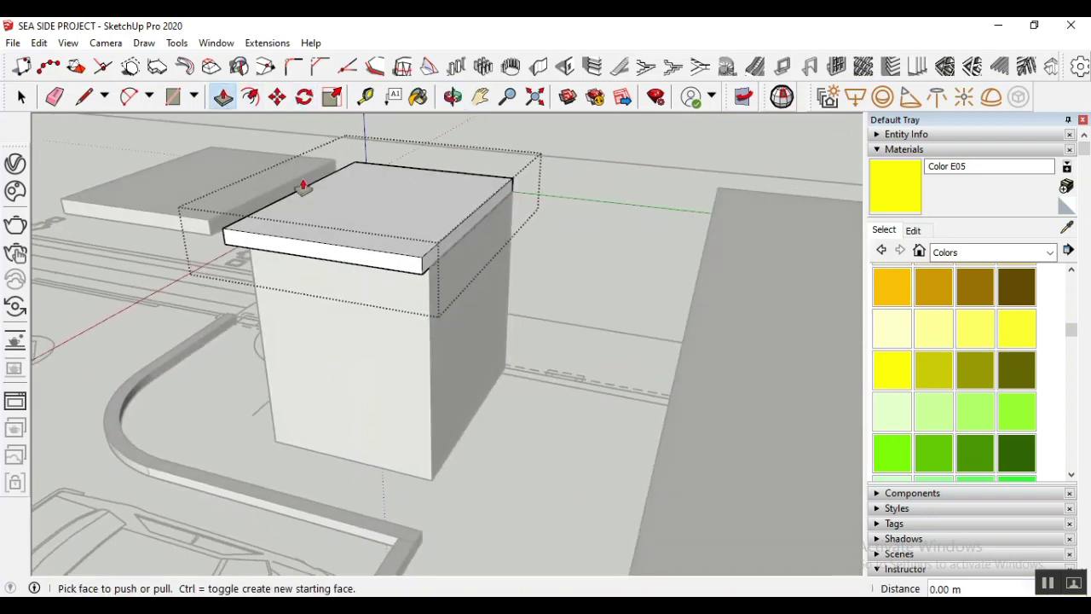
click(457, 239)
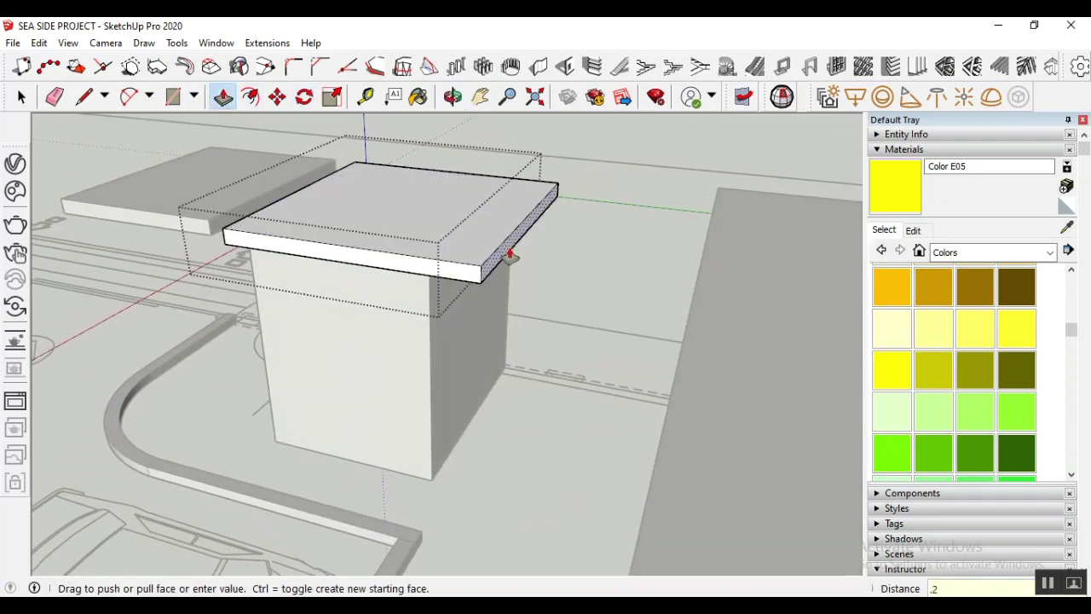
key(Return)
Push/Pull the roof slab's remaining side face, opposite the parking area, outward 0.2 m and close the group
click(453, 96)
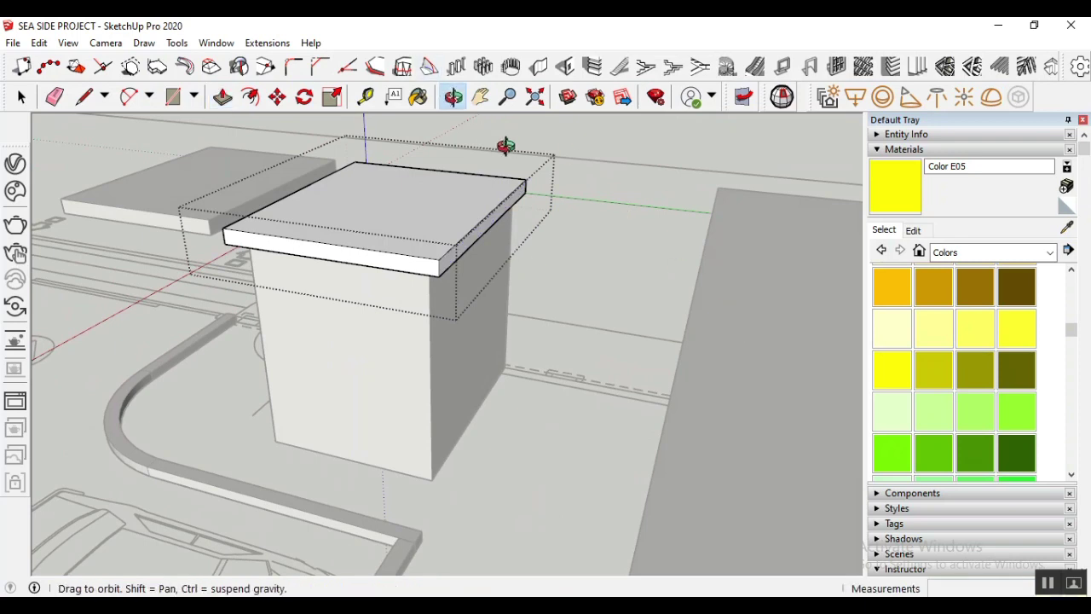
drag(509, 146, 392, 201)
click(224, 97)
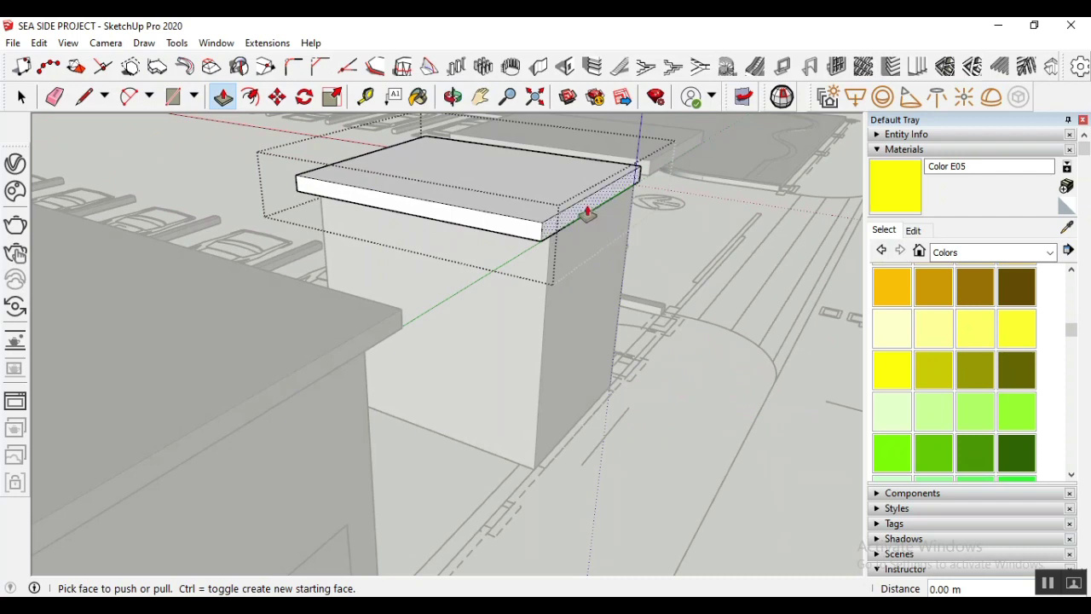
drag(587, 214, 613, 225)
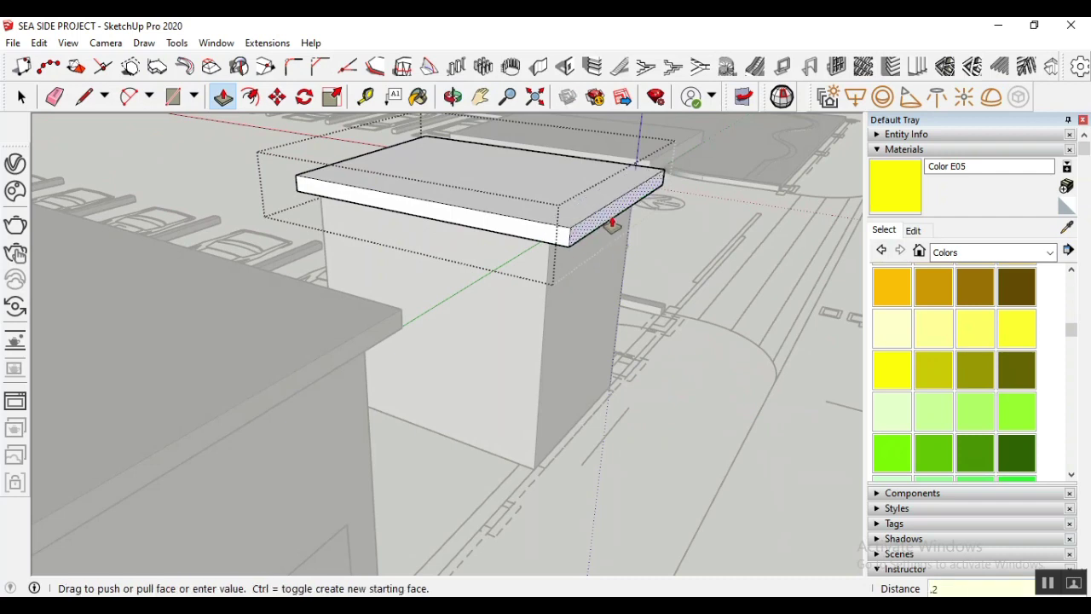
text(.2)
key(Return)
click(21, 96)
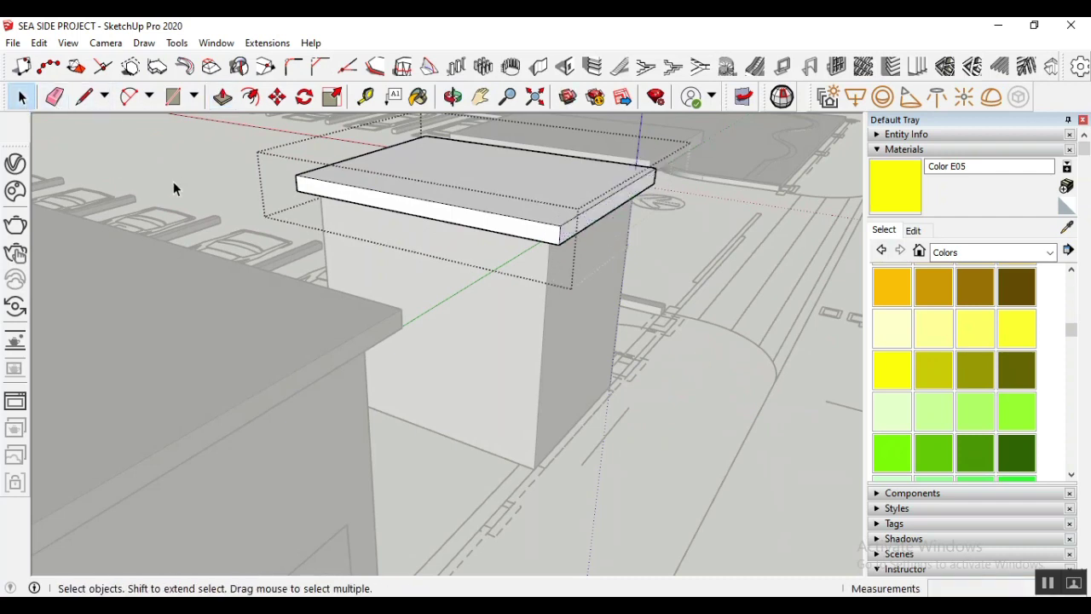
click(173, 181)
scroll(735, 299, down, 3)
Move the spare slab copy straight down about 3.29 m to ground level beside the small room
click(452, 96)
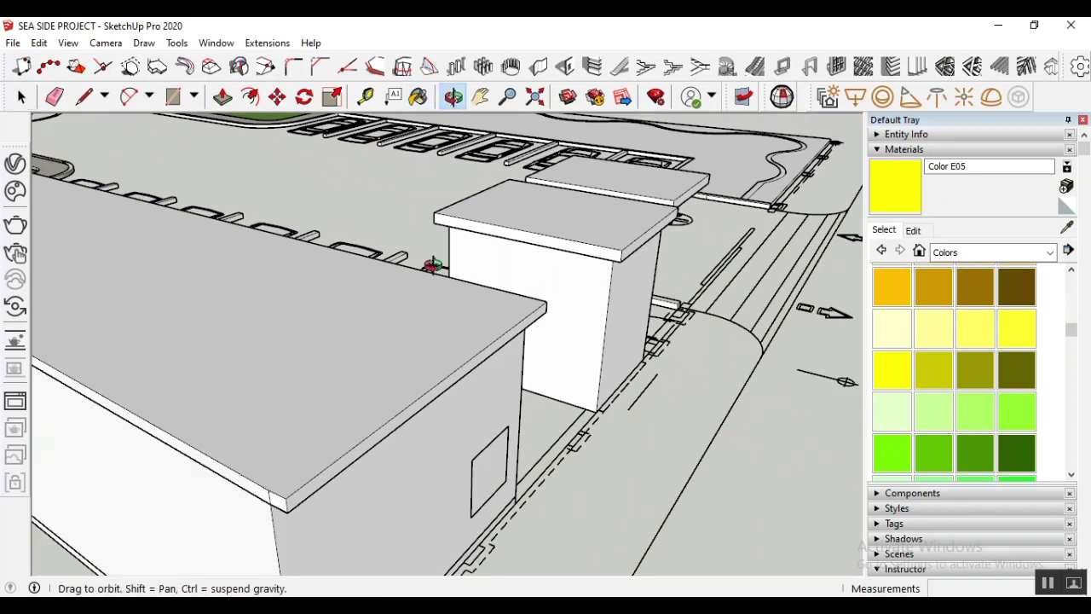
drag(434, 261, 129, 225)
click(21, 96)
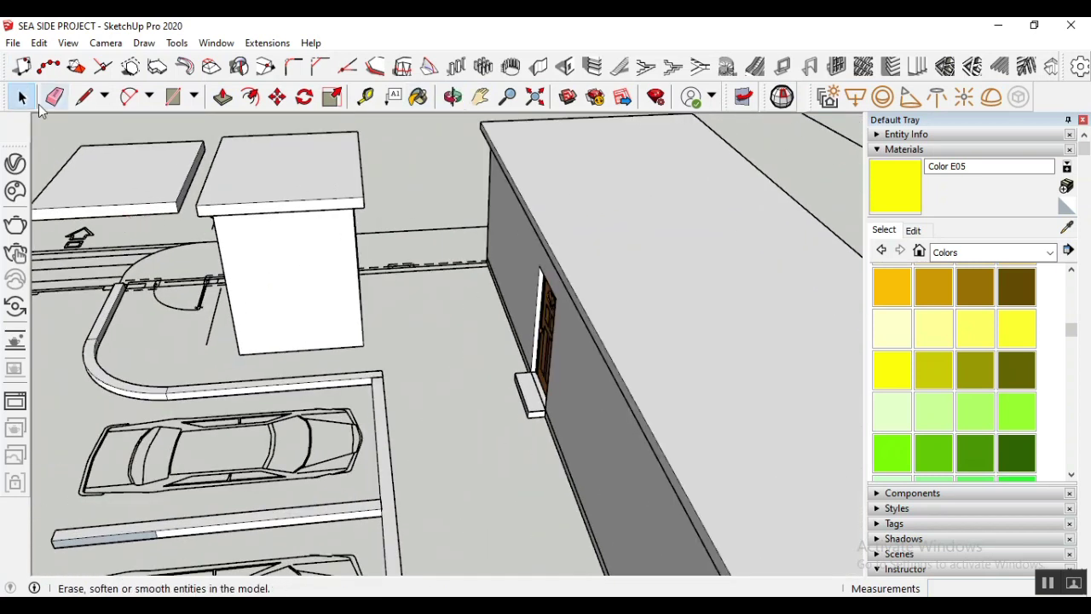
click(114, 182)
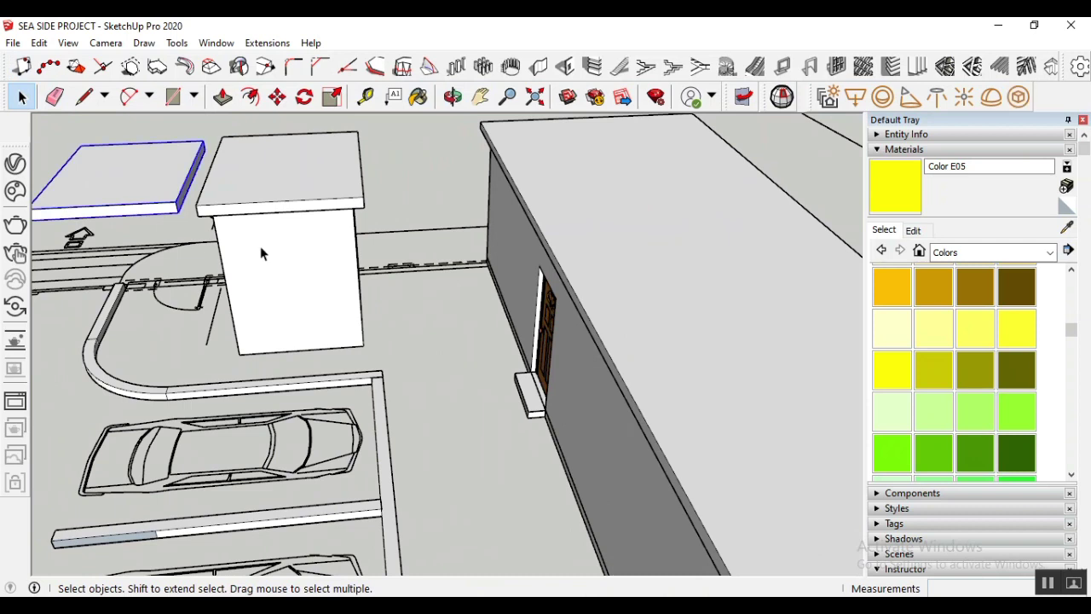
click(277, 96)
click(177, 203)
scroll(341, 349, up, 2)
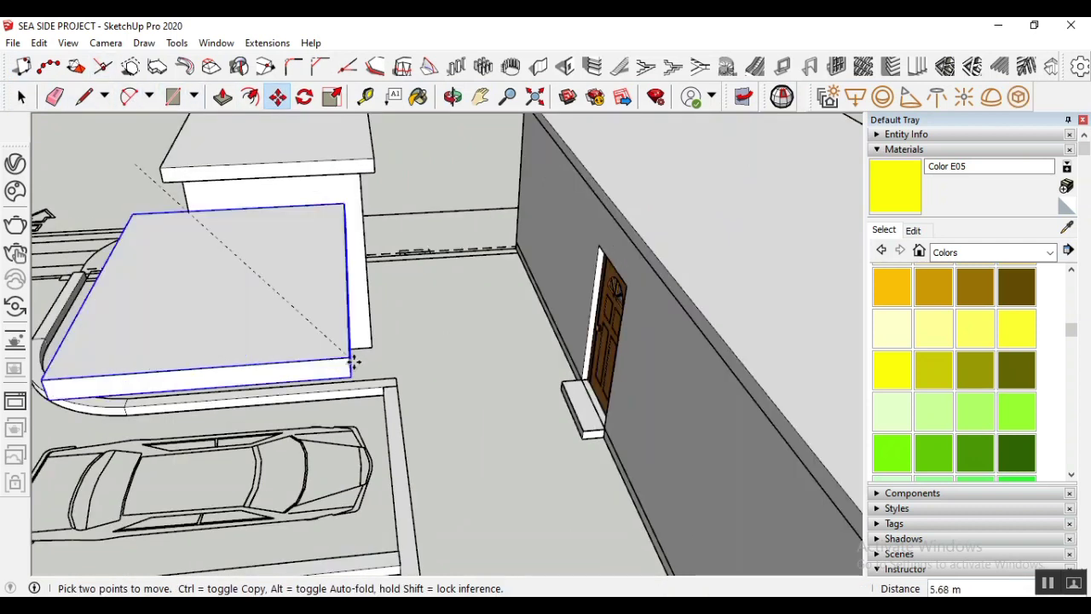
scroll(373, 345, up, 4)
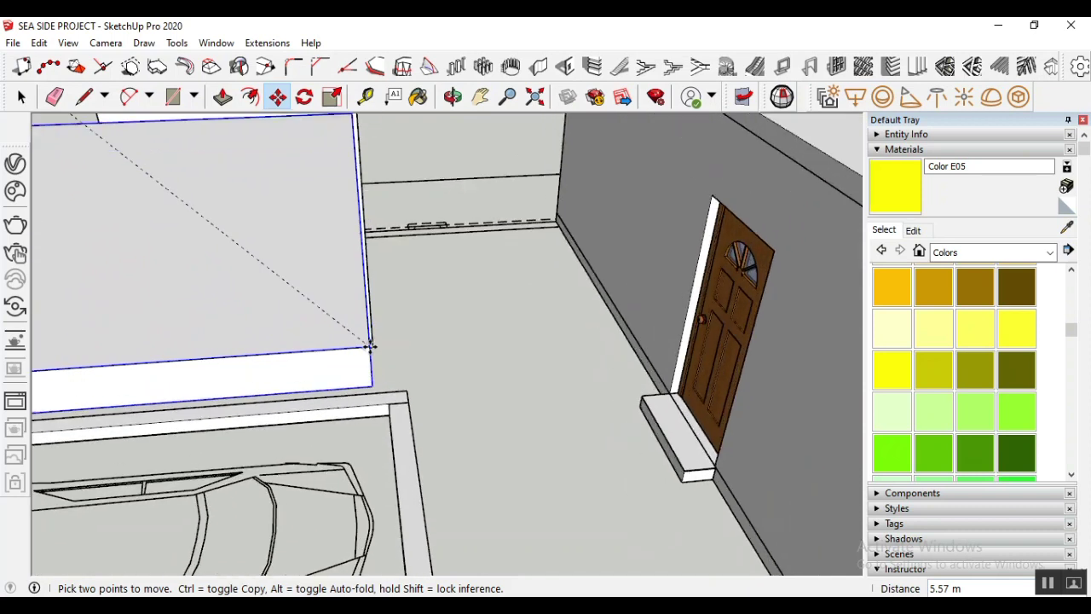
scroll(256, 205, down, 8)
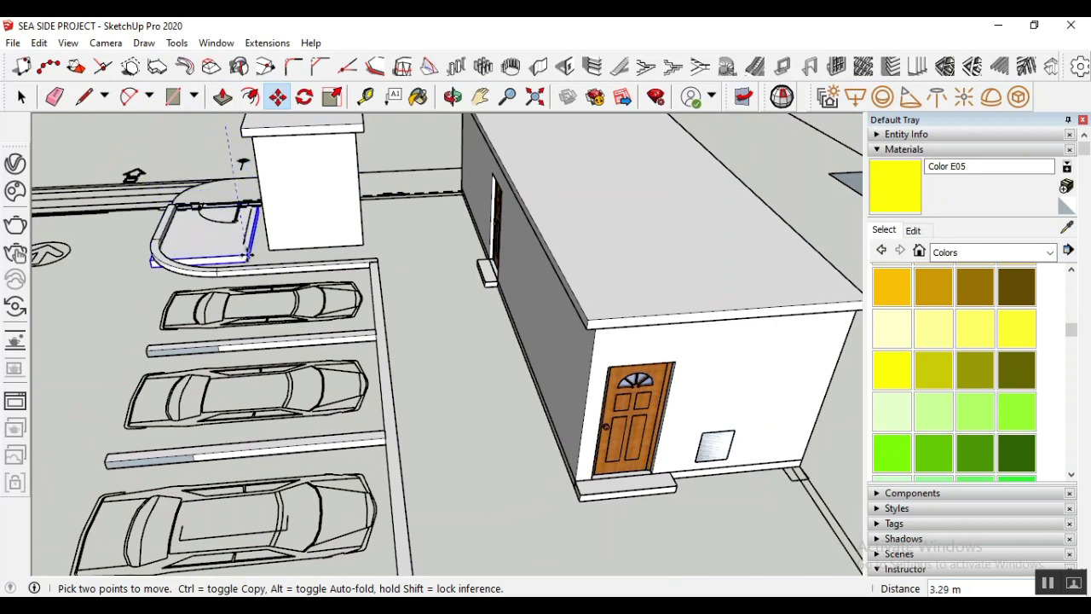
scroll(249, 255, up, 3)
click(252, 255)
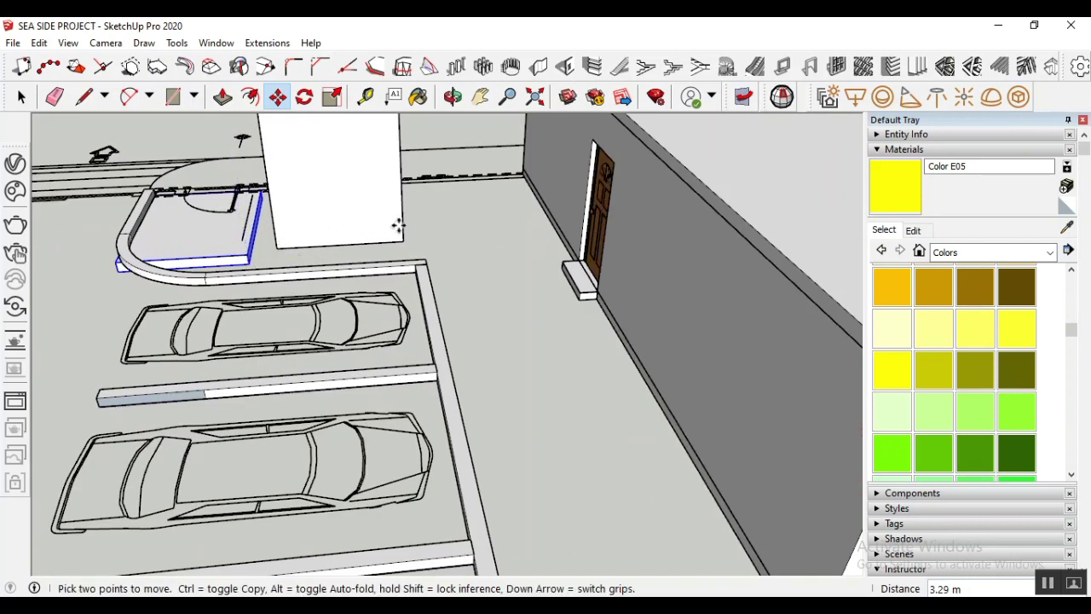
Move the lowered slab copy about 2.96 m under the small room, aligning its corner with the room's base corner
click(247, 254)
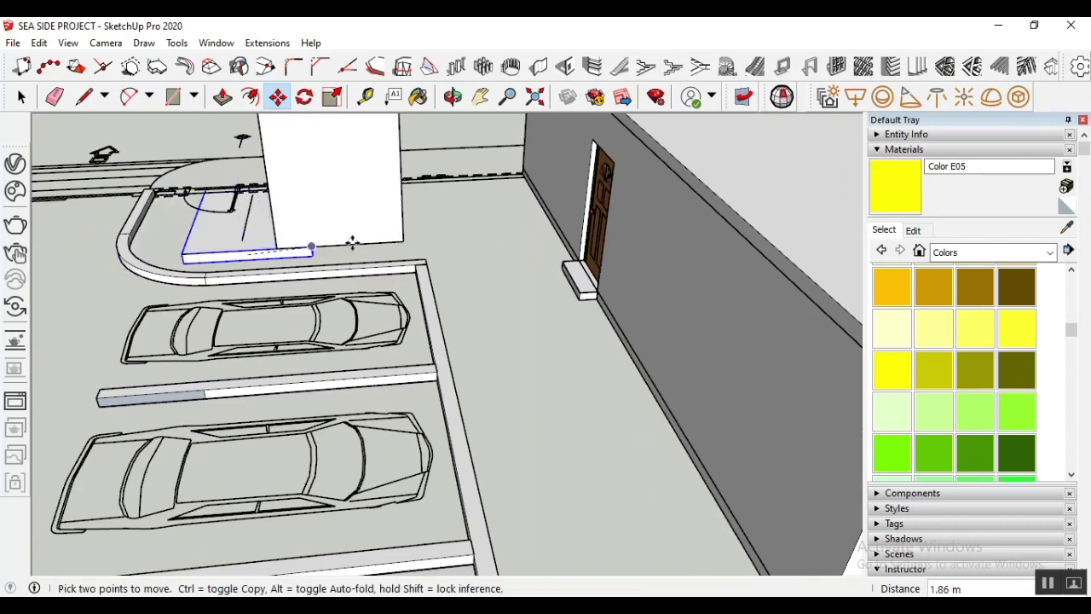
scroll(404, 242, up, 4)
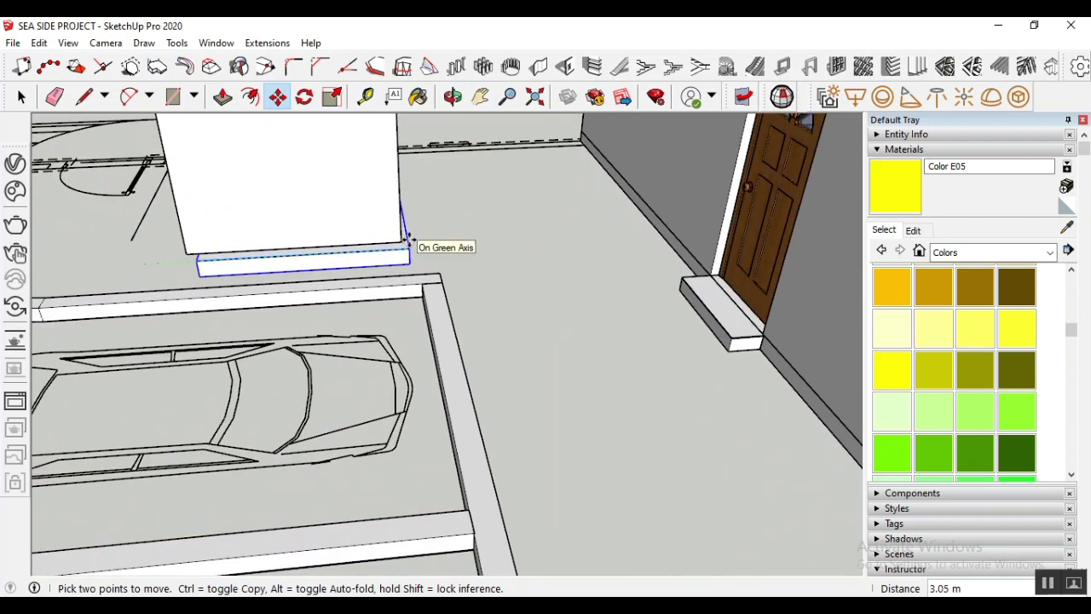
scroll(401, 238, up, 2)
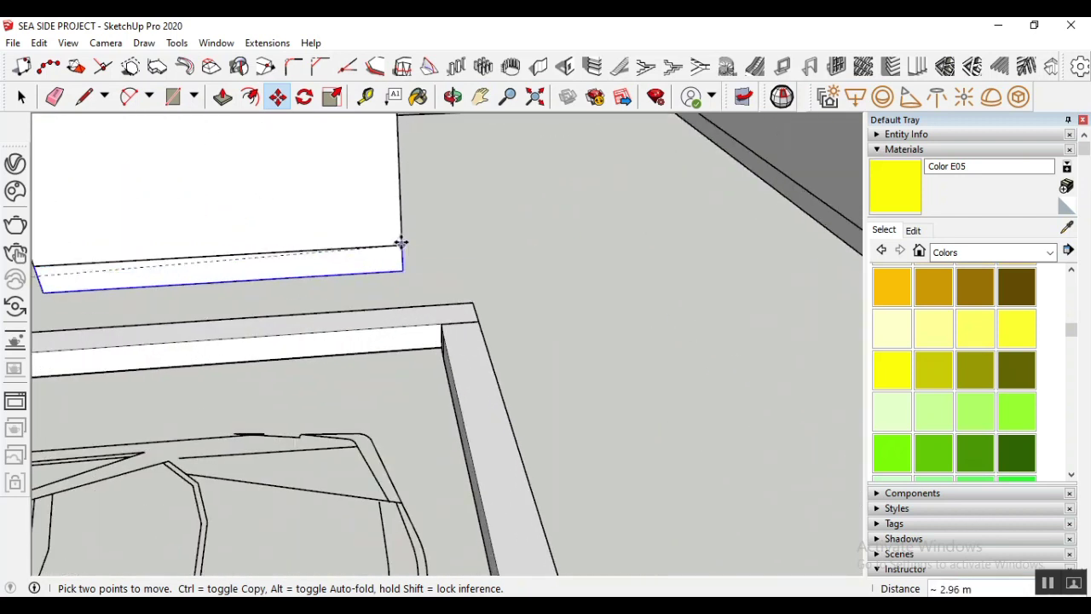
click(402, 239)
scroll(509, 273, down, 1)
scroll(509, 273, down, 5)
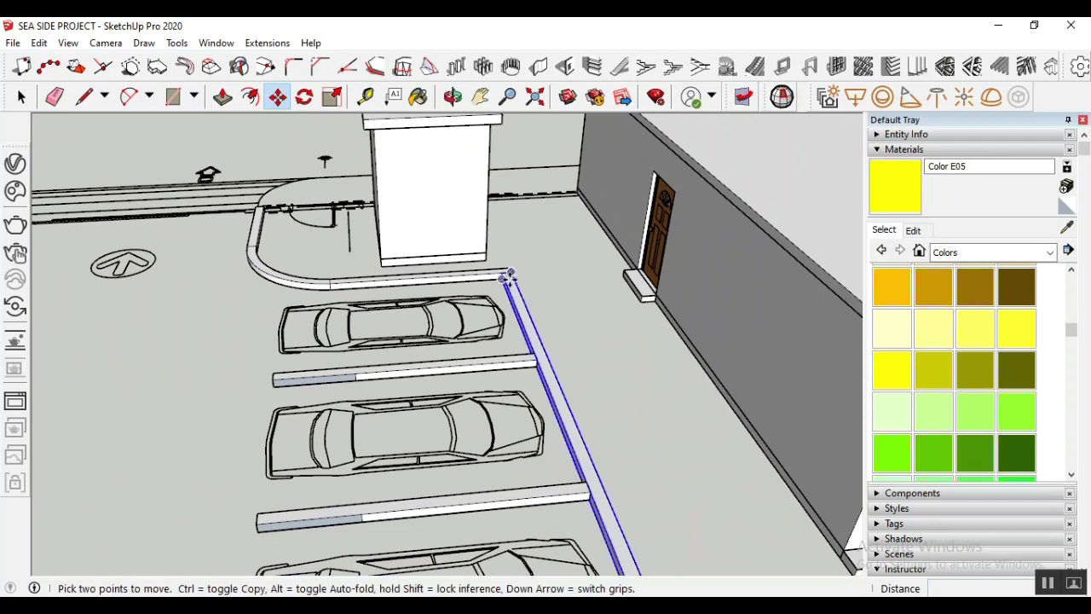
Move the two loose plan lines beside the small room away from it, onto the open ground outside the entrance, and deselect them
click(454, 99)
drag(410, 185, 618, 348)
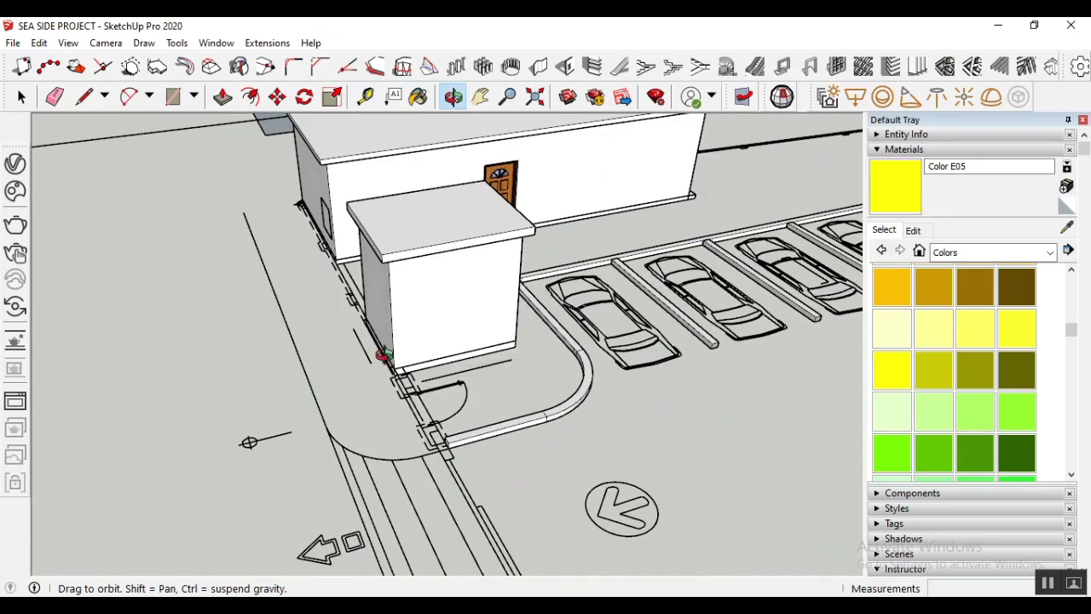
scroll(384, 356, up, 3)
scroll(151, 318, down, 3)
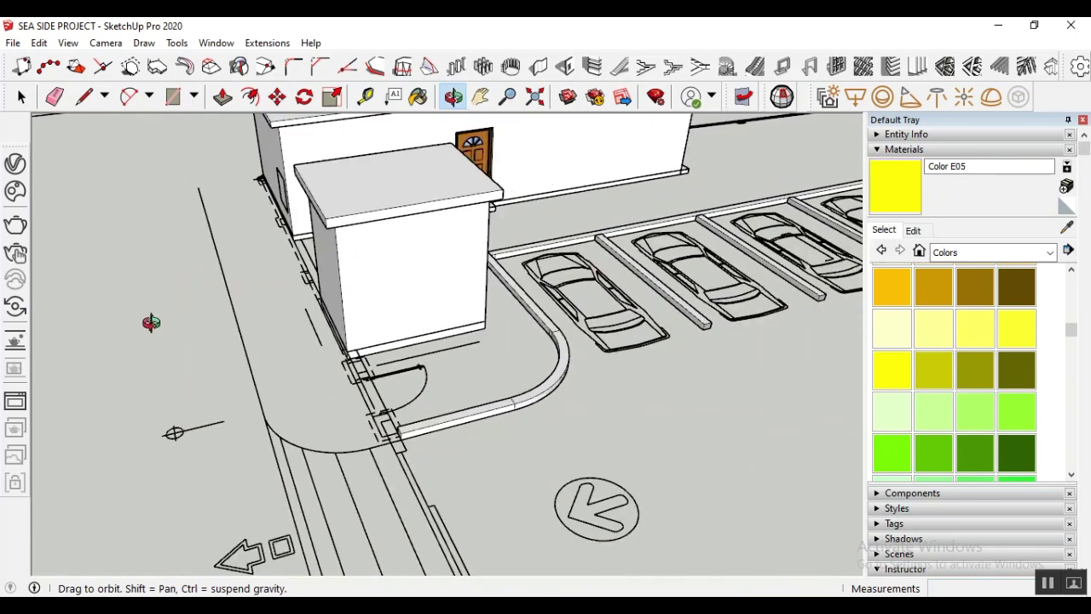
scroll(397, 401, up, 3)
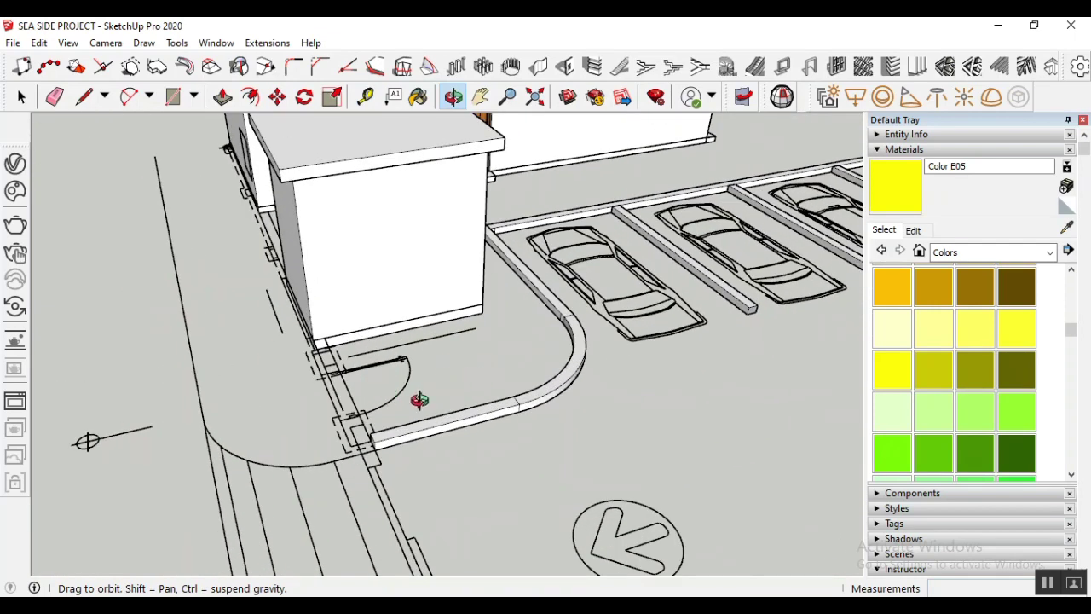
drag(419, 401, 446, 346)
key(m)
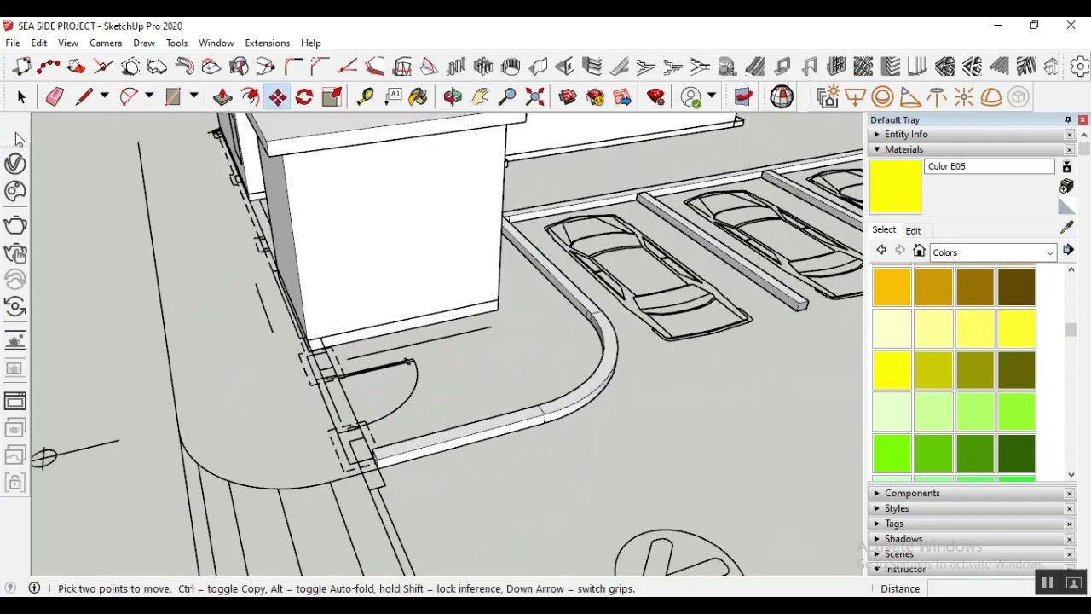
key(space)
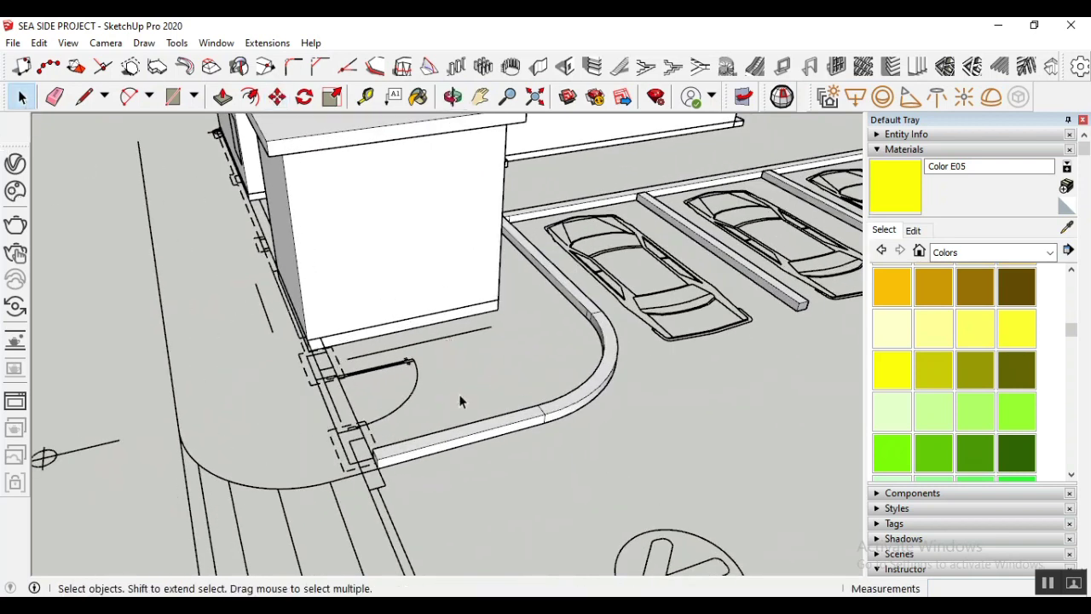
click(407, 347)
key(b)
key(o)
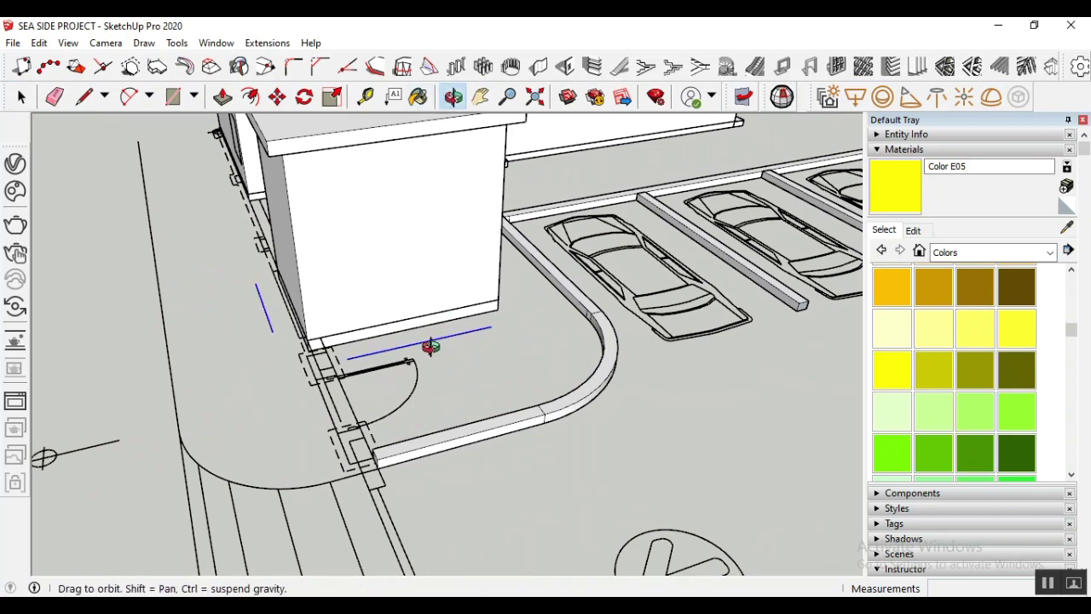
click(277, 96)
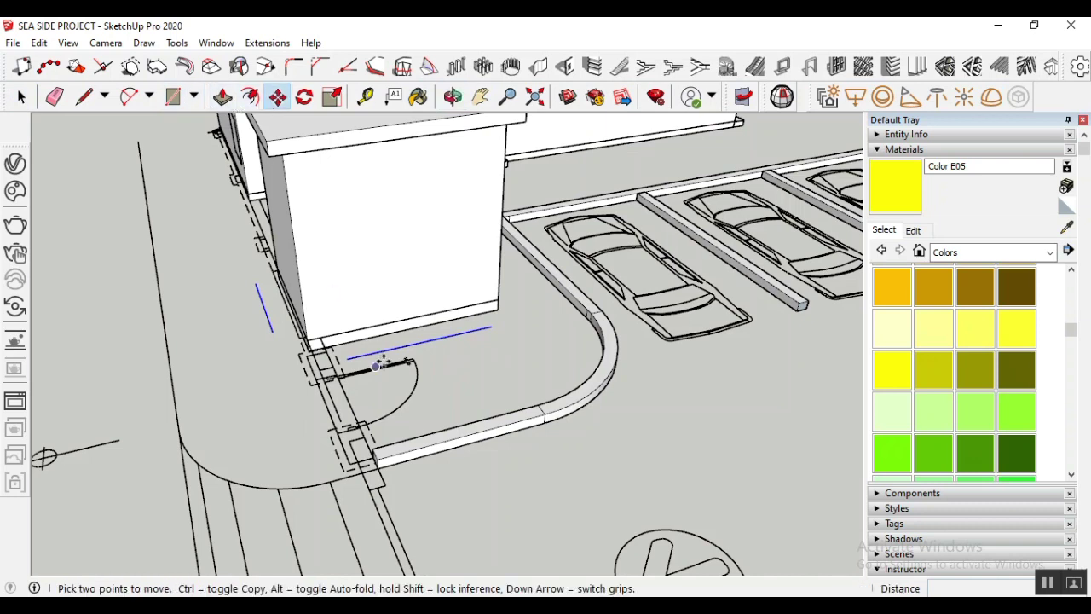
click(380, 361)
scroll(480, 339, down, 3)
click(142, 361)
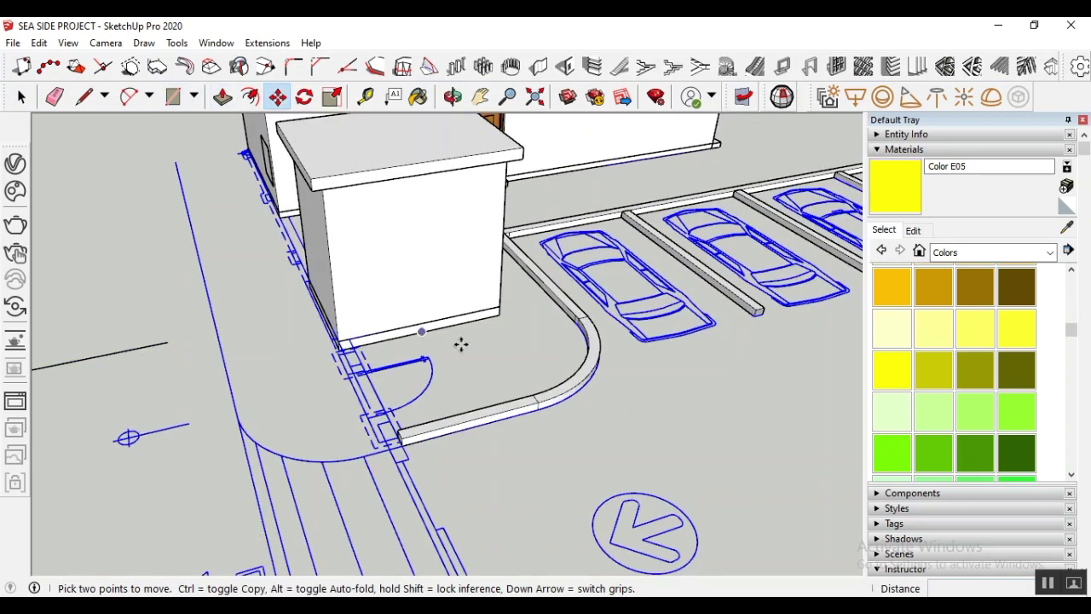
key(Escape)
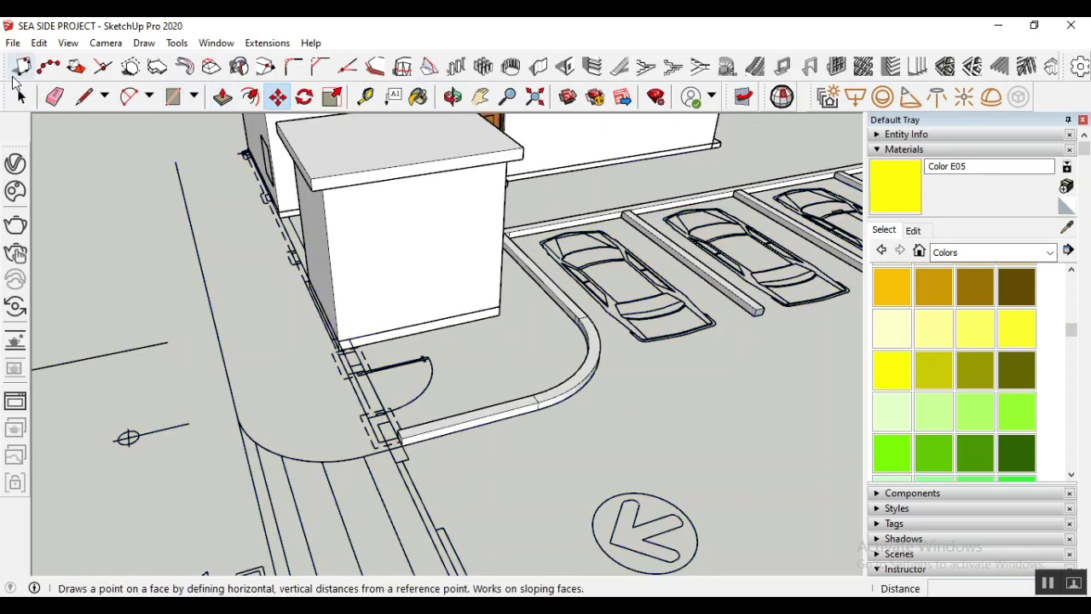
click(22, 96)
Examine the ground between the two buildings, the row of parking bays and the lawn from several distances
scroll(215, 383, down, 6)
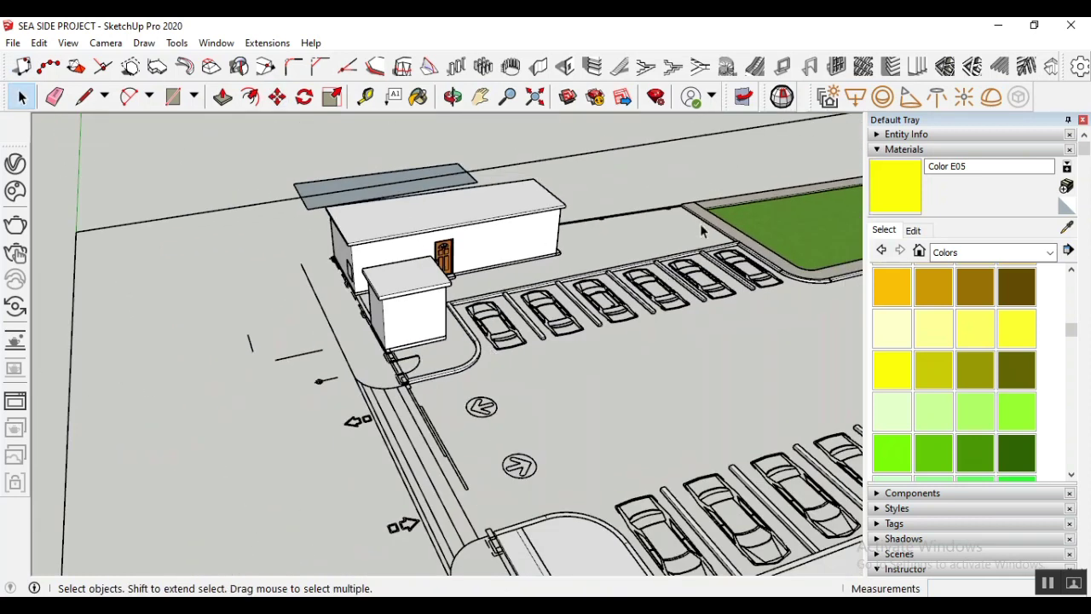
scroll(700, 223, up, 5)
scroll(597, 266, down, 3)
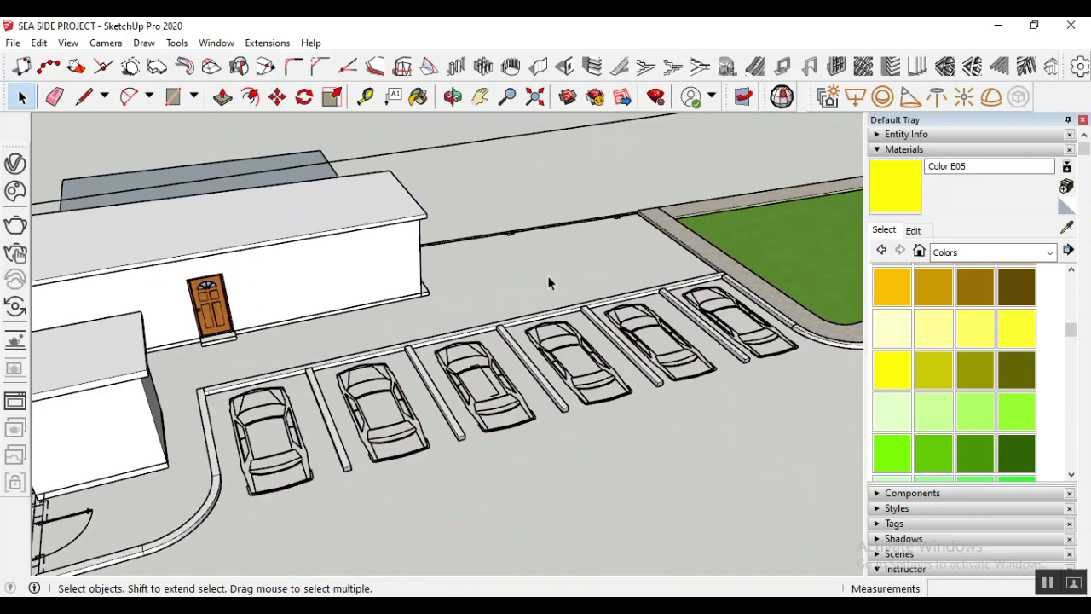
scroll(518, 314, down, 2)
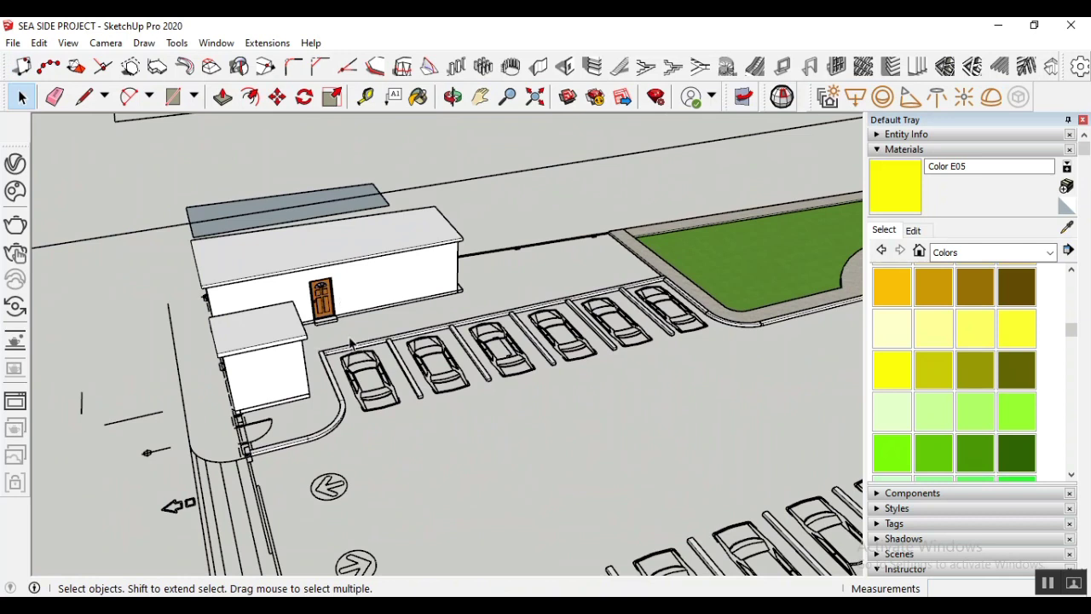
scroll(263, 418, up, 3)
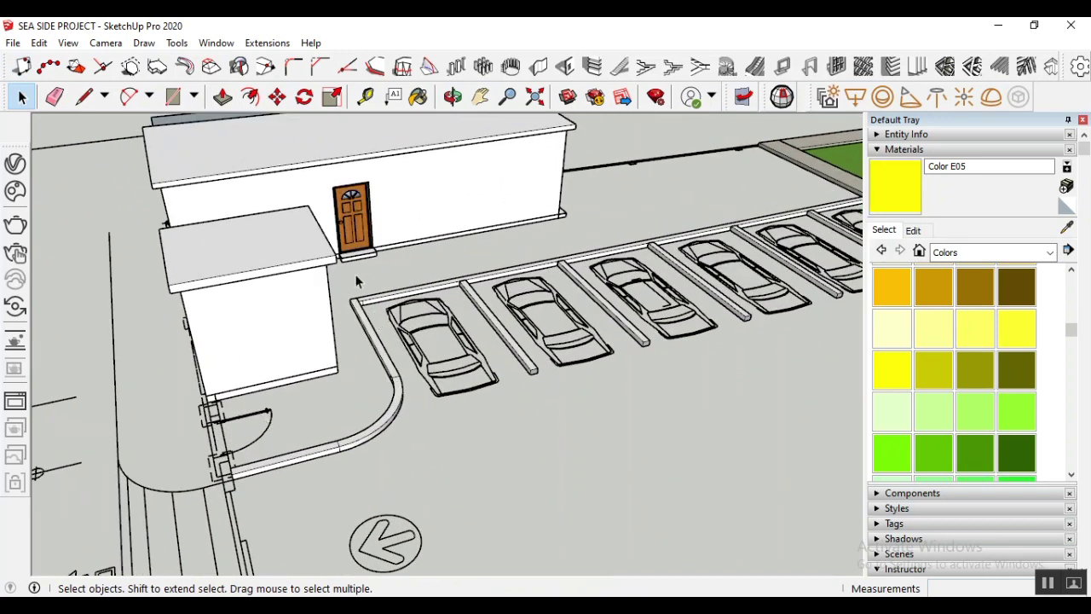
scroll(513, 277, down, 3)
scroll(513, 278, up, 4)
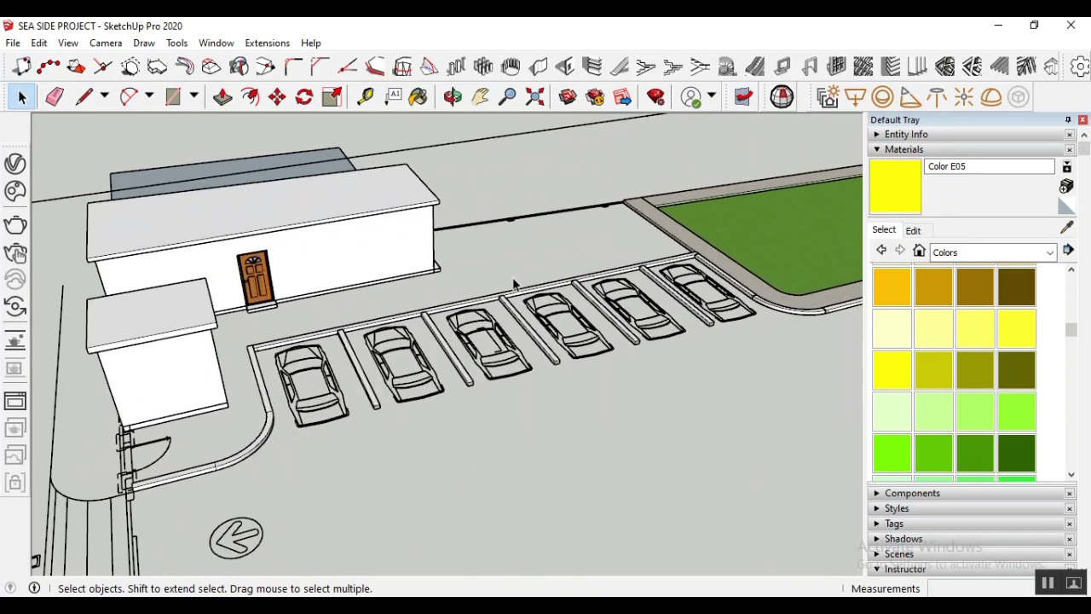
scroll(733, 249, up, 2)
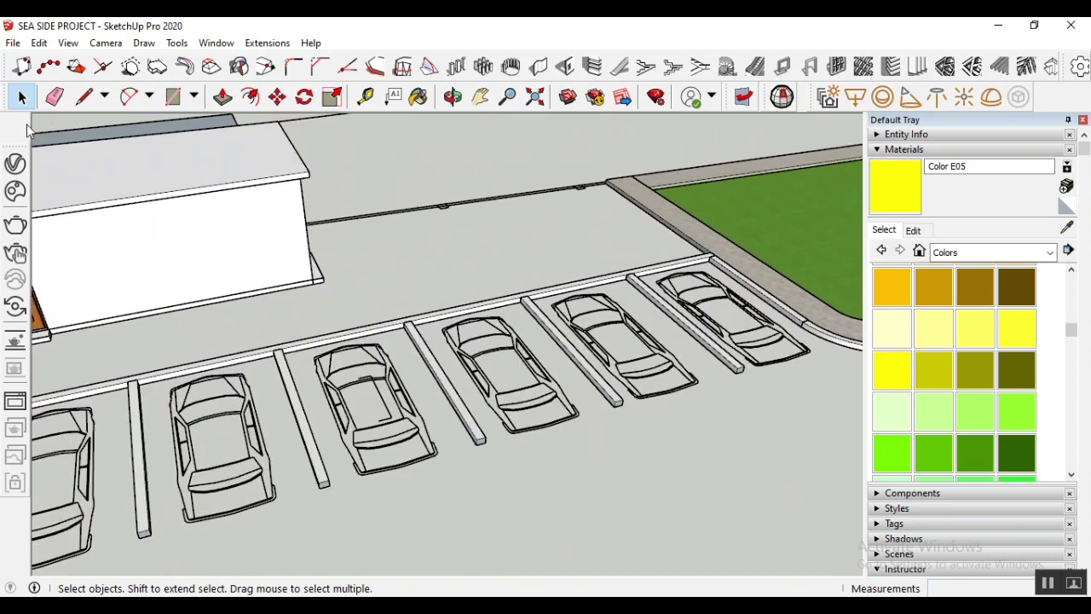
Draw a line about 19.27 m long along the back kerb's outer top edge, from the lawn walkway to the kerb corner near the small room
click(84, 97)
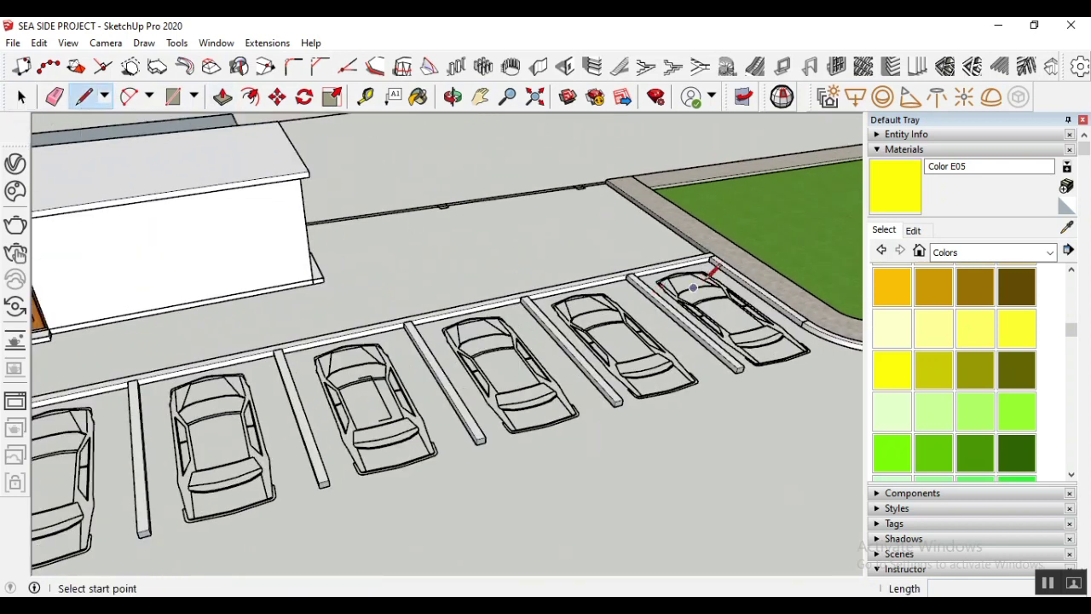
scroll(710, 275, up, 4)
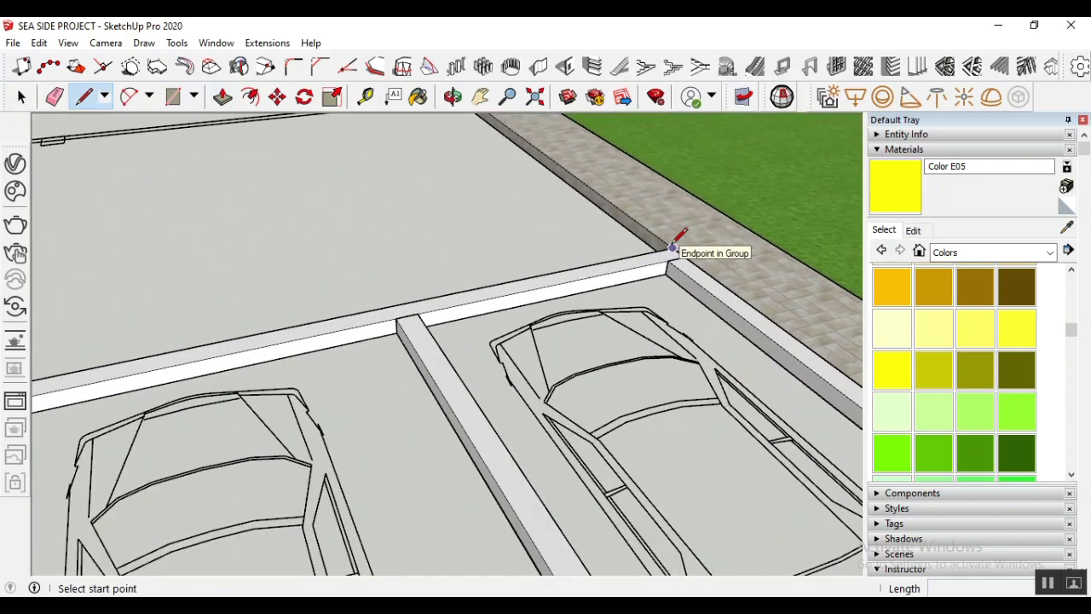
scroll(673, 247, up, 3)
click(686, 240)
scroll(748, 224, down, 2)
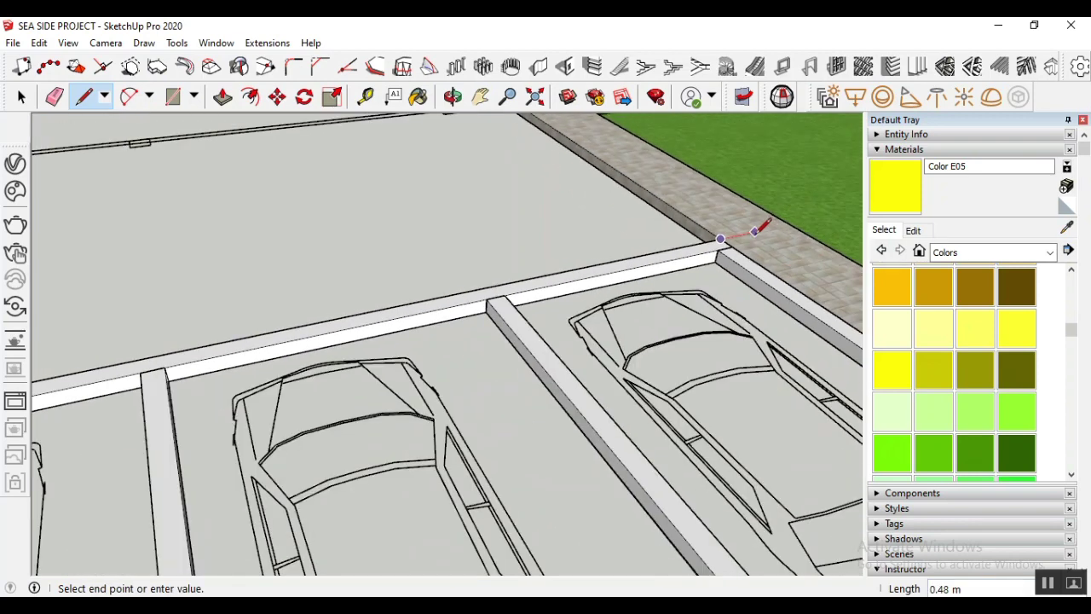
scroll(756, 231, down, 6)
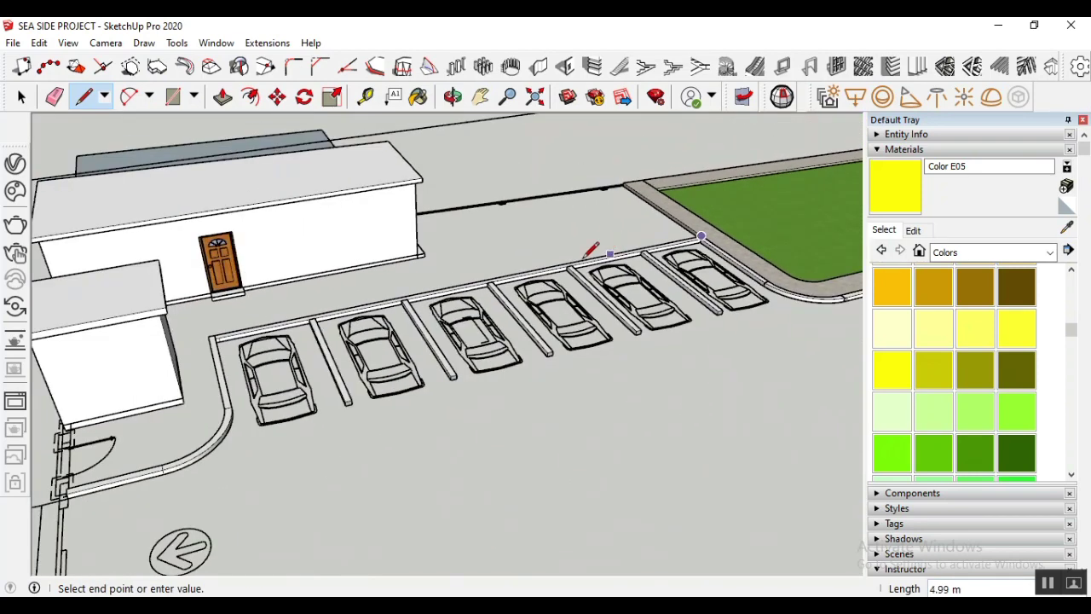
scroll(222, 330, up, 5)
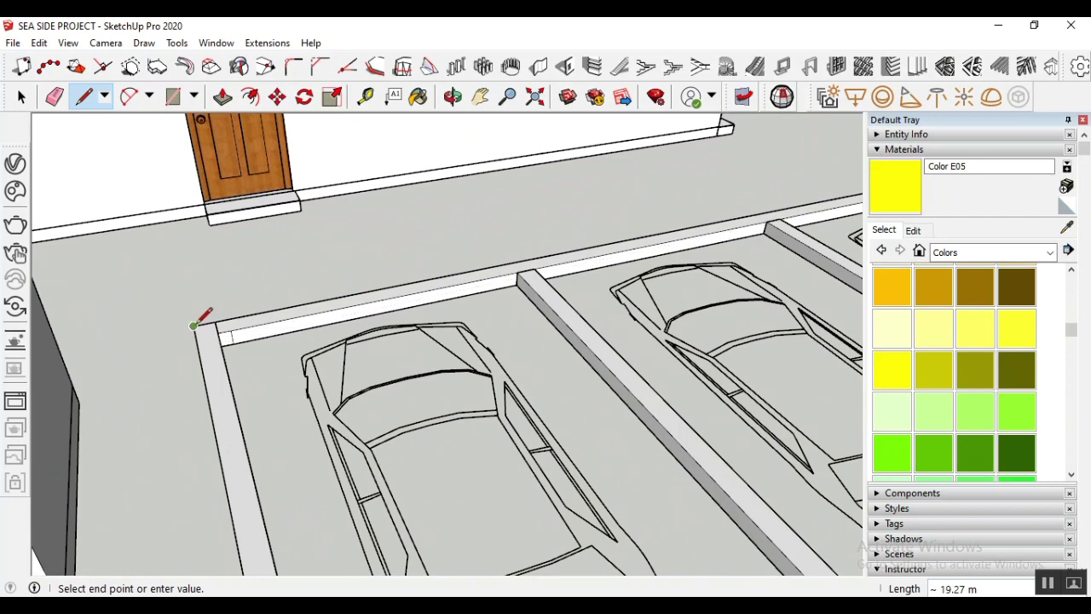
Continue the line along the side kerb's outer top edge to the start of its curve and end the line there
scroll(244, 280, down, 3)
scroll(254, 431, up, 2)
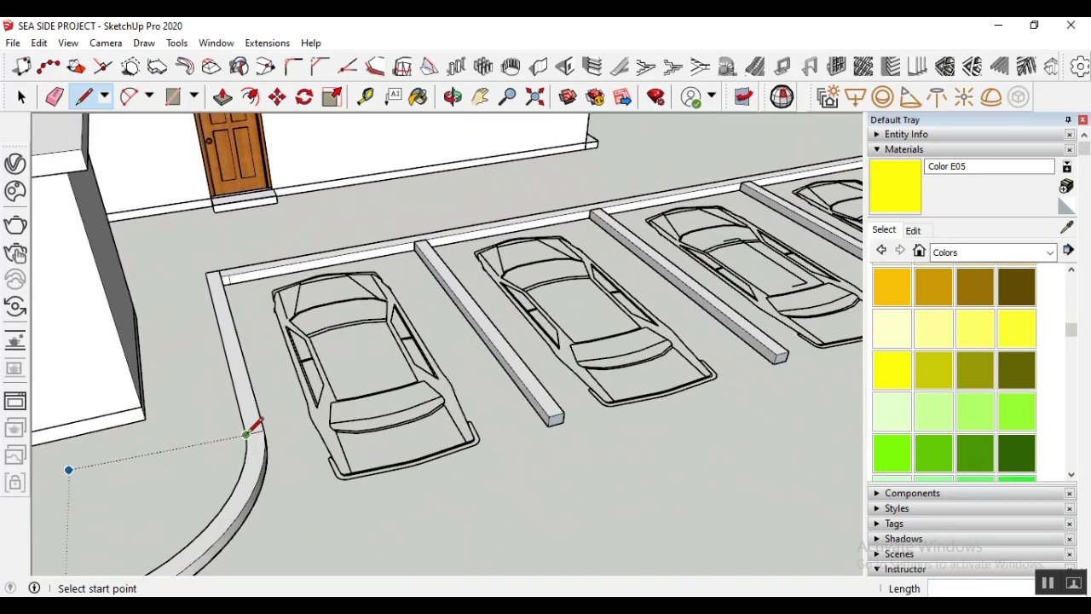
click(254, 427)
scroll(254, 425, up, 2)
scroll(335, 339, down, 2)
key(Escape)
Trace the curved kerb's inner top edge with a two-point arc between its ends, using a bulge of about 0.48 m
click(128, 96)
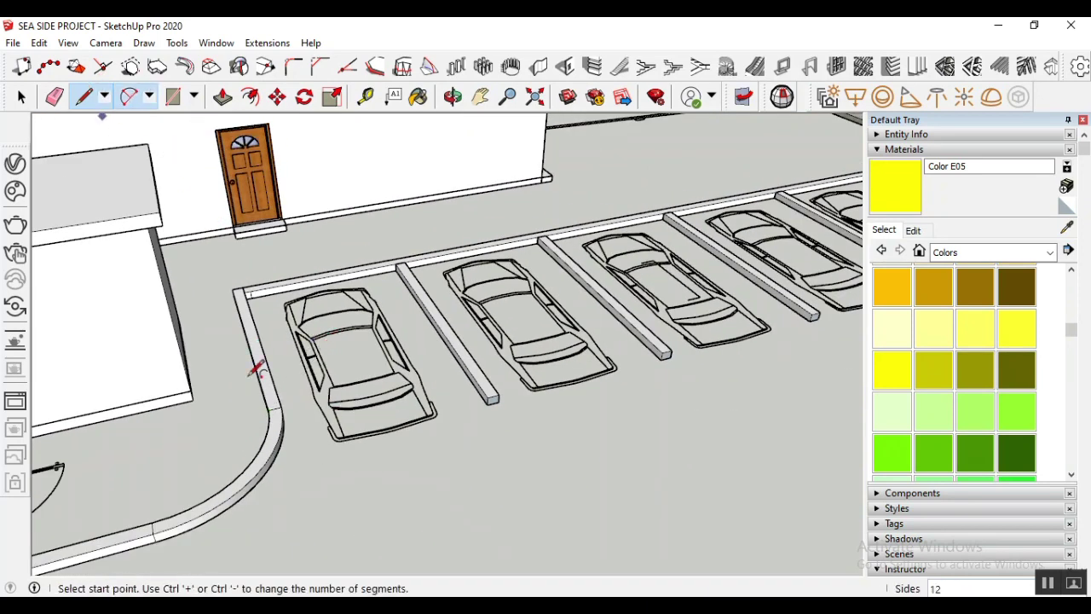
scroll(275, 431, up, 2)
click(260, 385)
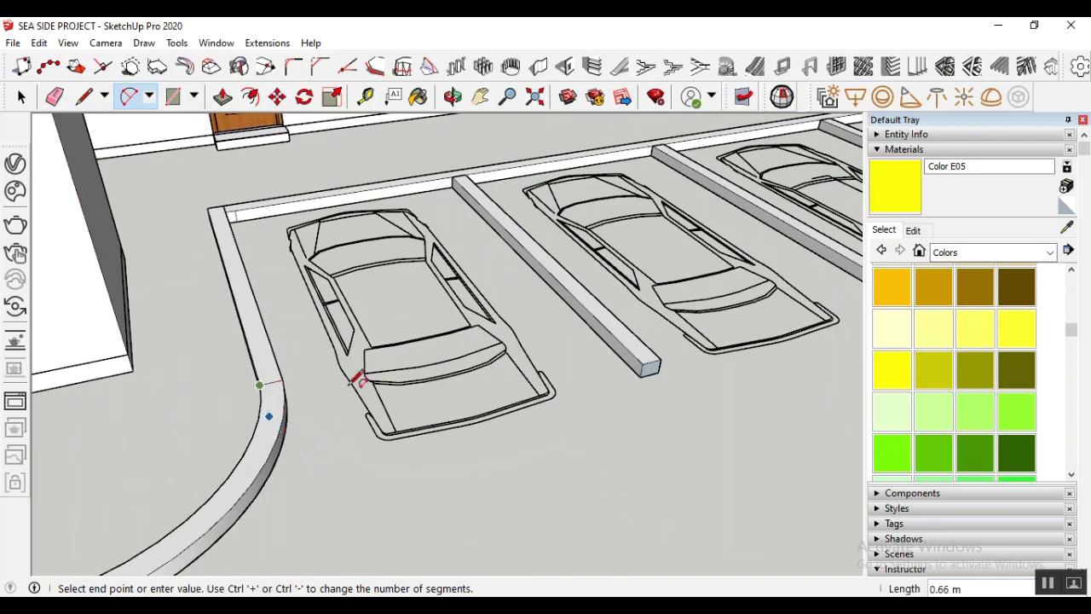
scroll(219, 470, down, 2)
scroll(219, 474, up, 2)
click(216, 481)
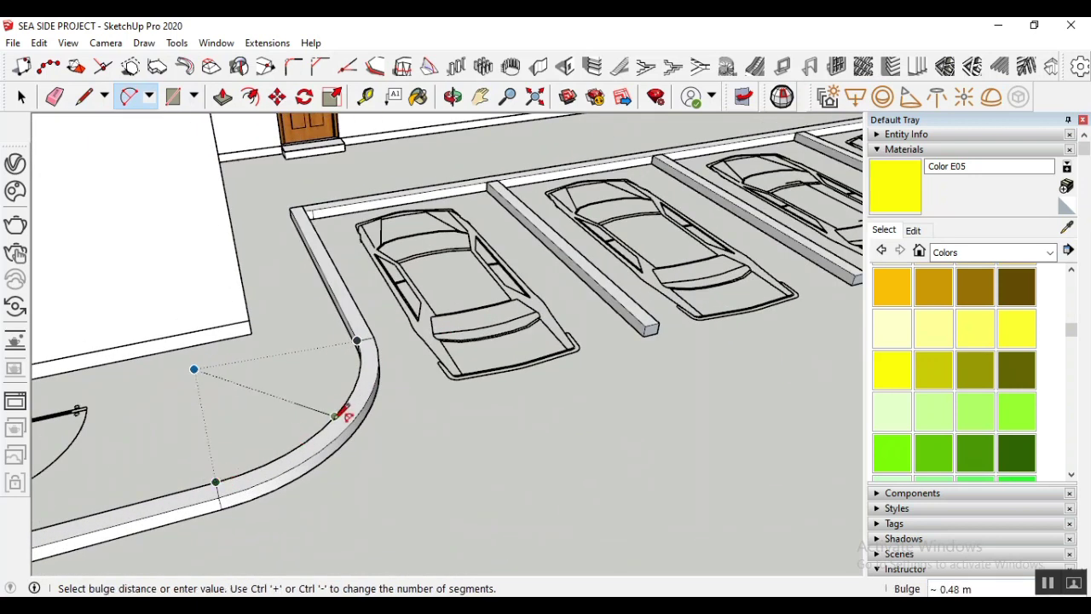
click(345, 414)
scroll(540, 427, down, 1)
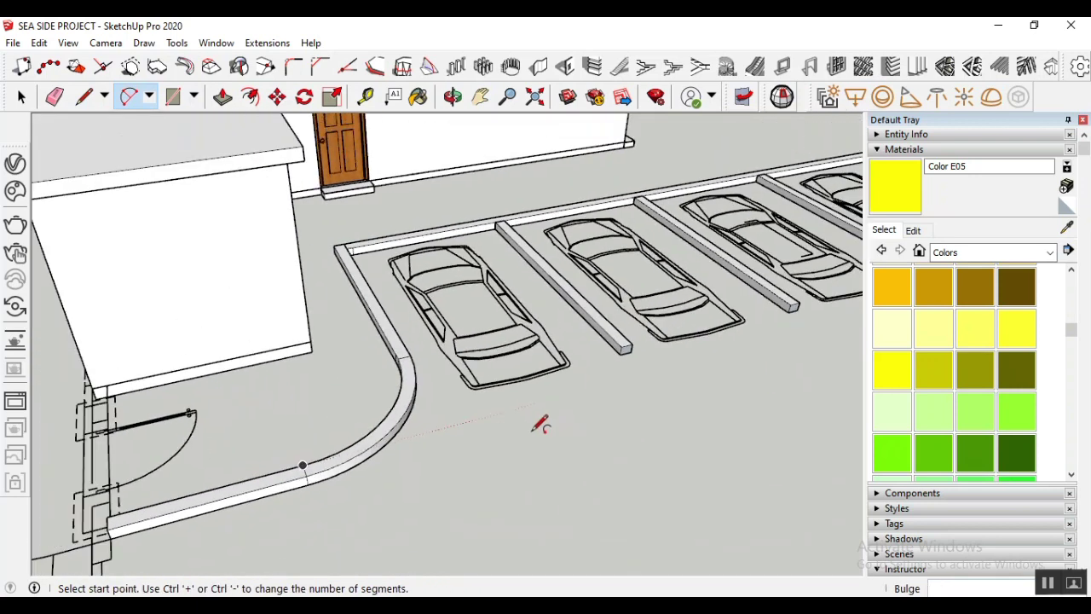
Draw a line along the straight kerb's top edge from the arc's end to the kerb's end at the gate
click(84, 96)
click(302, 466)
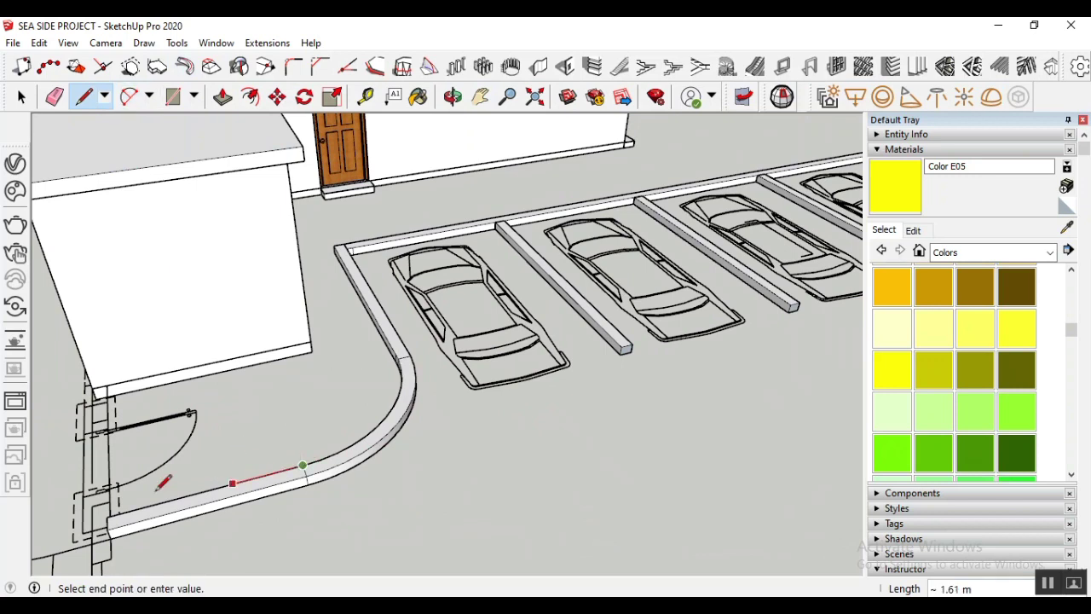
click(107, 516)
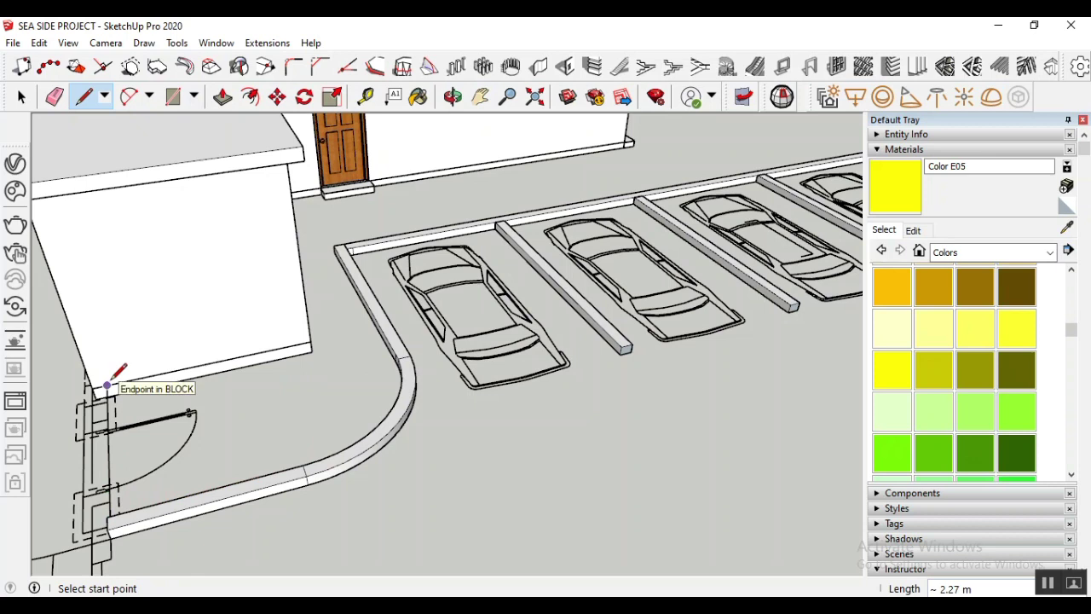
scroll(352, 381, down, 1)
scroll(261, 486, down, 2)
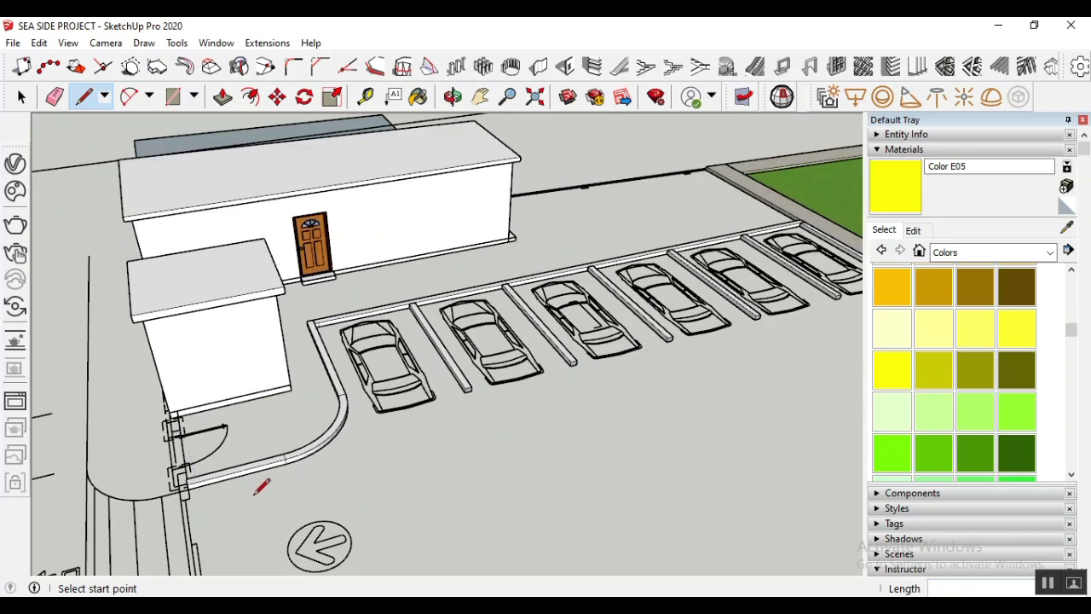
scroll(226, 455, down, 1)
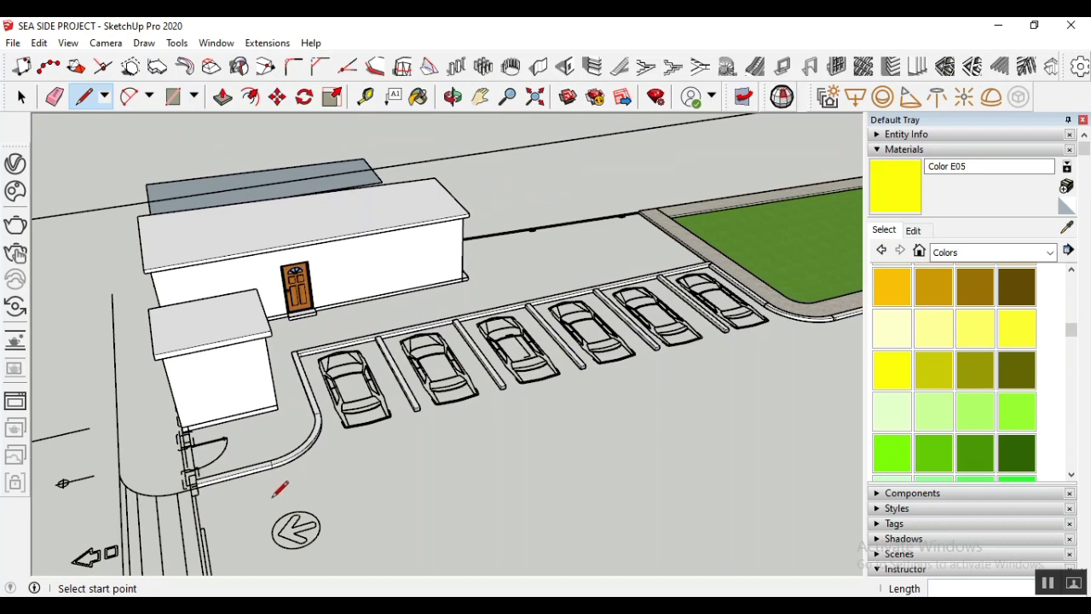
Draw a line about 5.75 m long along the paved walkway's side edge, from the parking kerb's corner to the walkway's far corner
scroll(690, 182, up, 3)
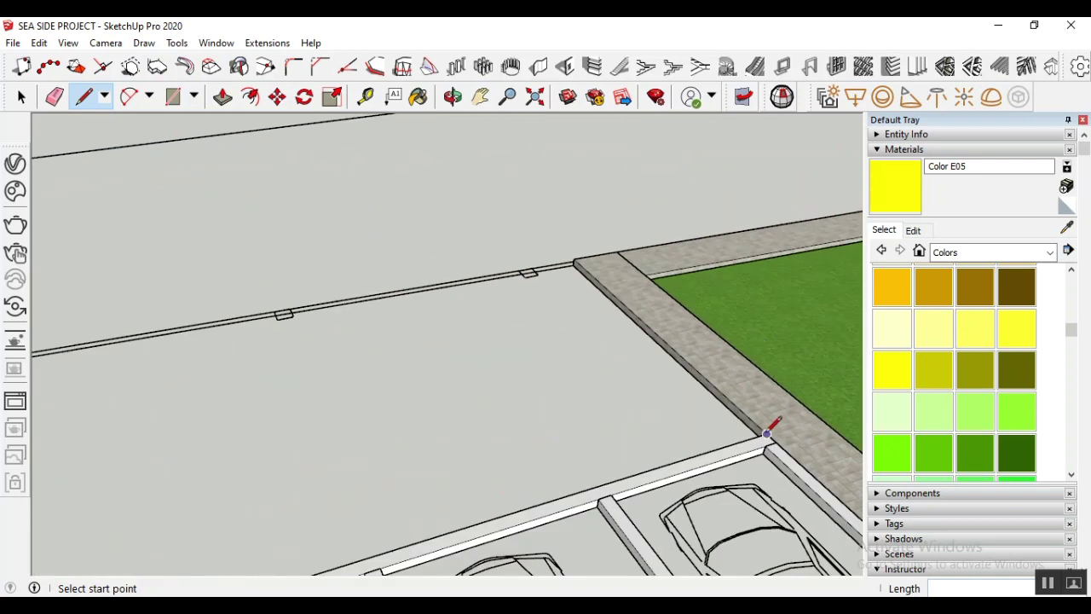
click(767, 434)
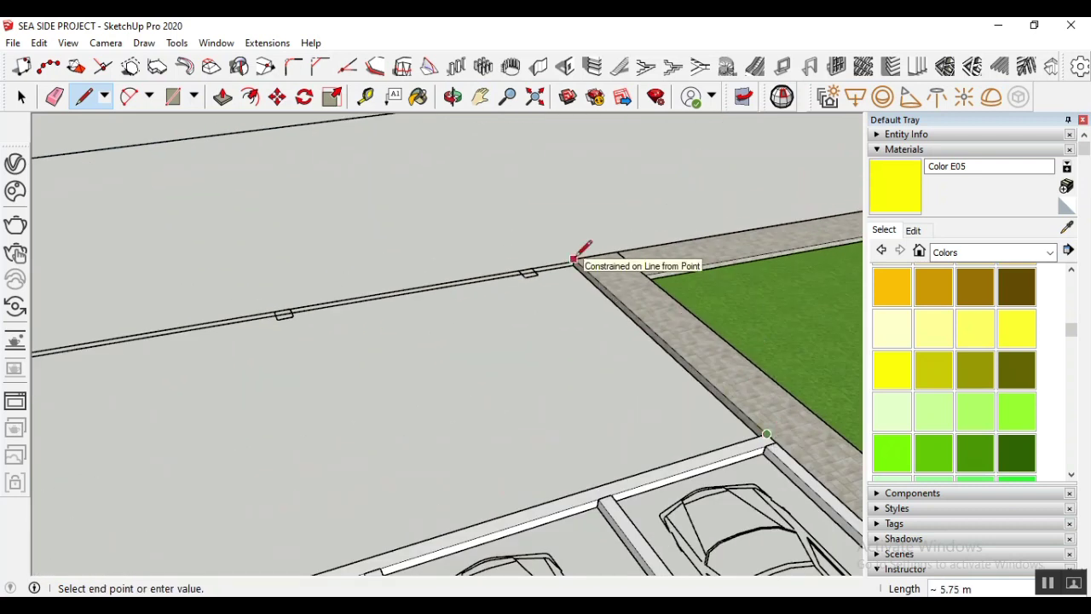
click(573, 259)
scroll(631, 300, down, 2)
scroll(616, 290, down, 5)
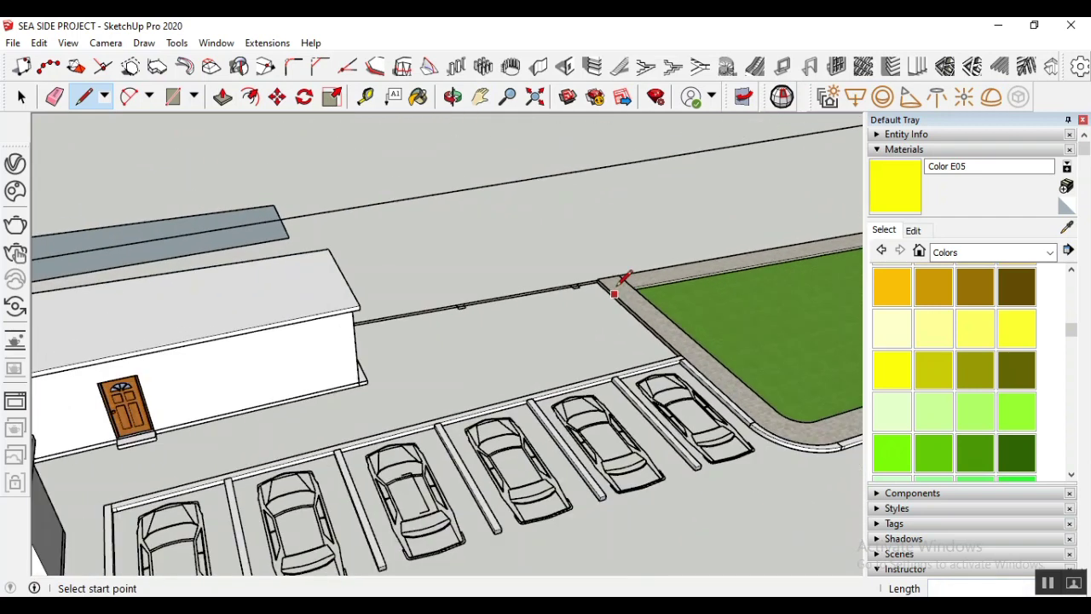
scroll(199, 348, up, 3)
scroll(588, 226, down, 2)
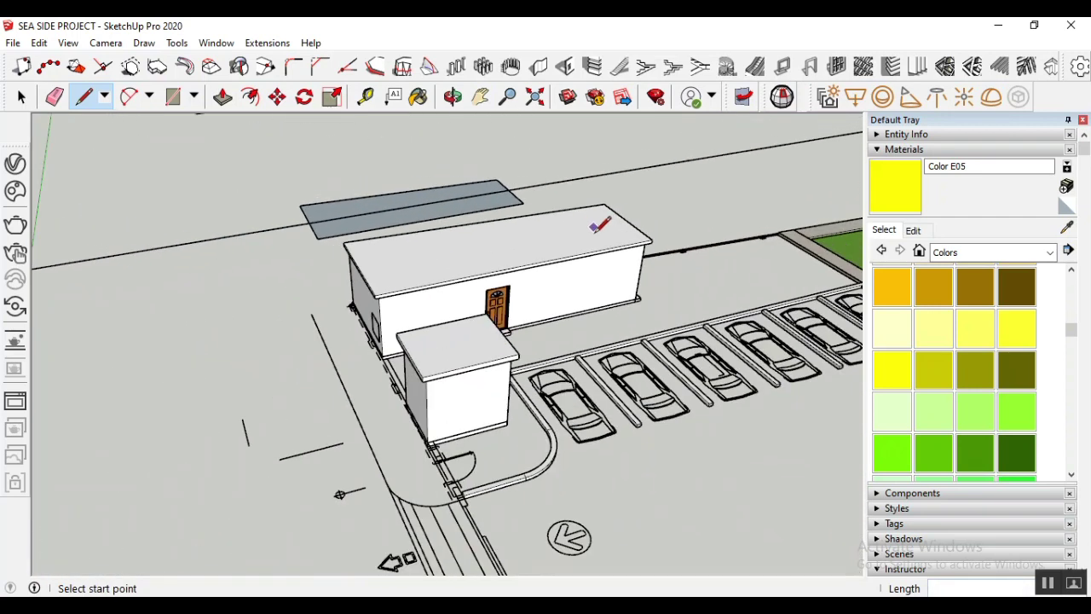
scroll(438, 443, up, 5)
scroll(429, 482, down, 2)
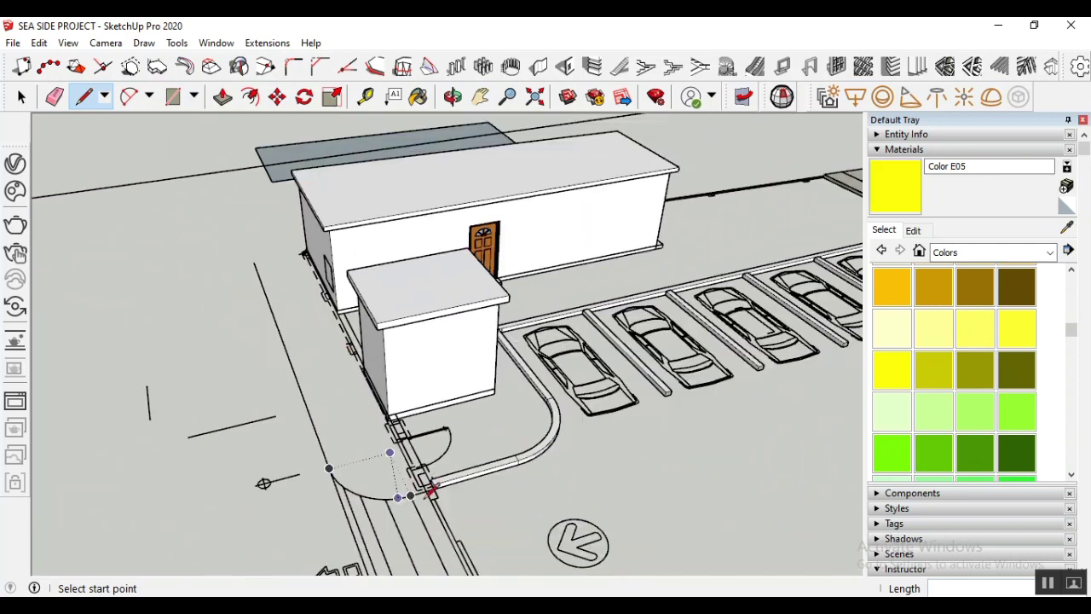
scroll(445, 460, up, 5)
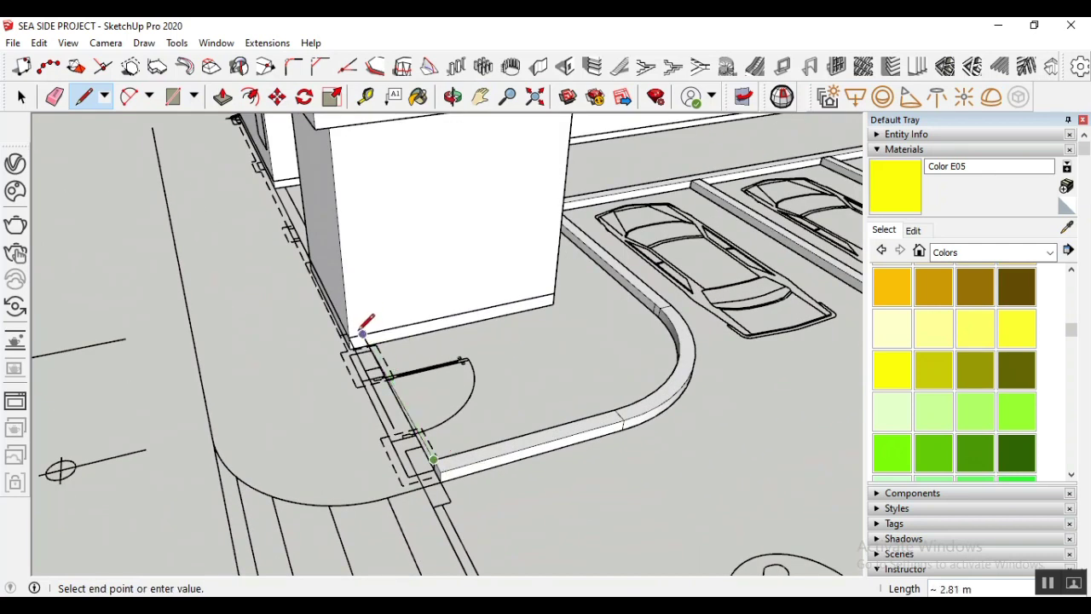
scroll(362, 331, up, 1)
scroll(380, 332, up, 1)
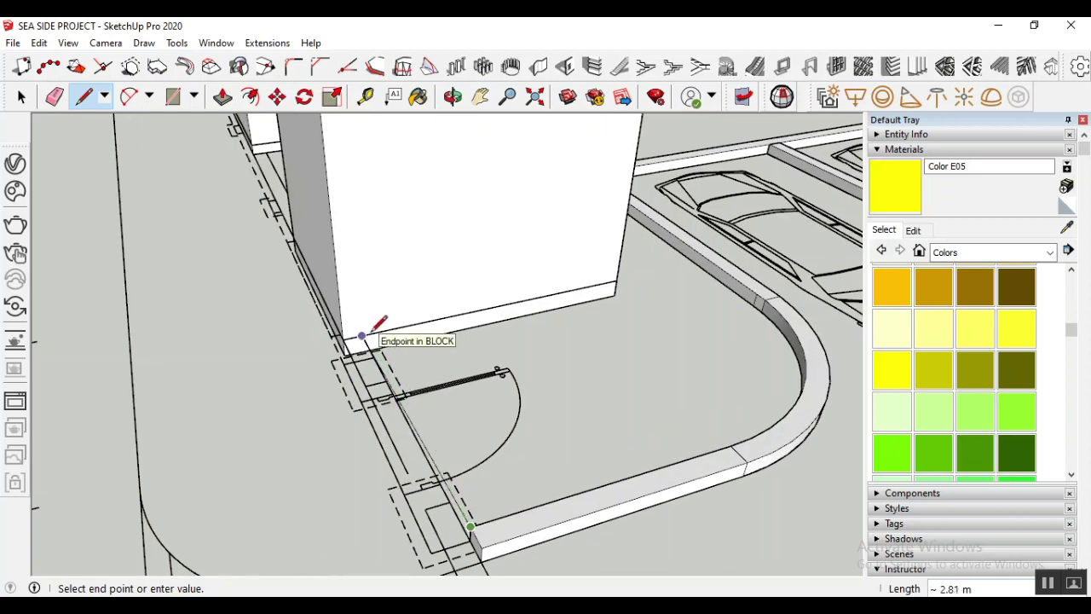
scroll(361, 336, up, 1)
scroll(377, 326, up, 1)
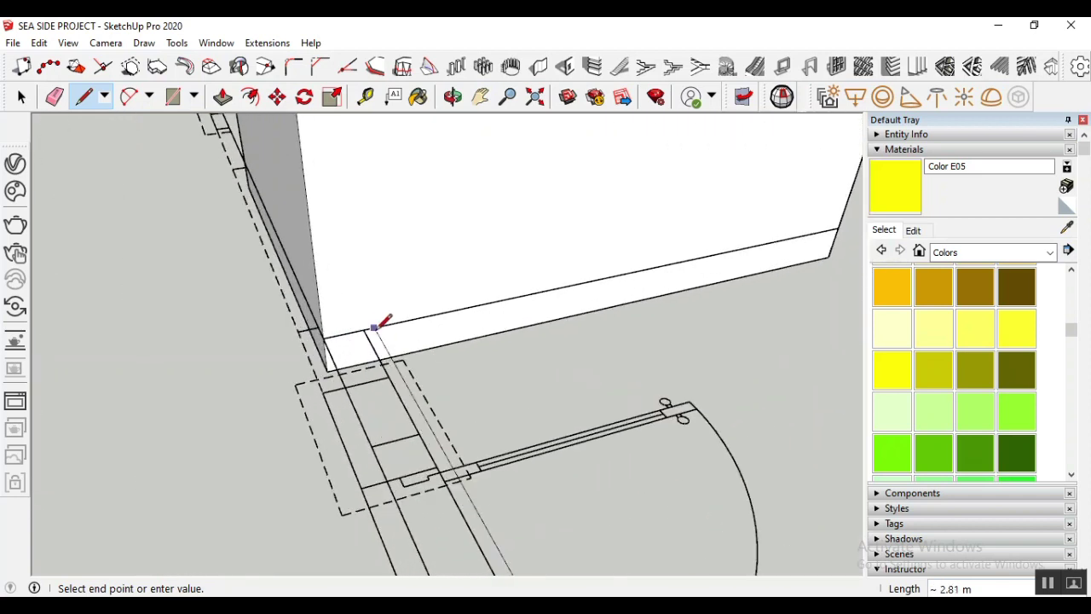
scroll(373, 325, up, 1)
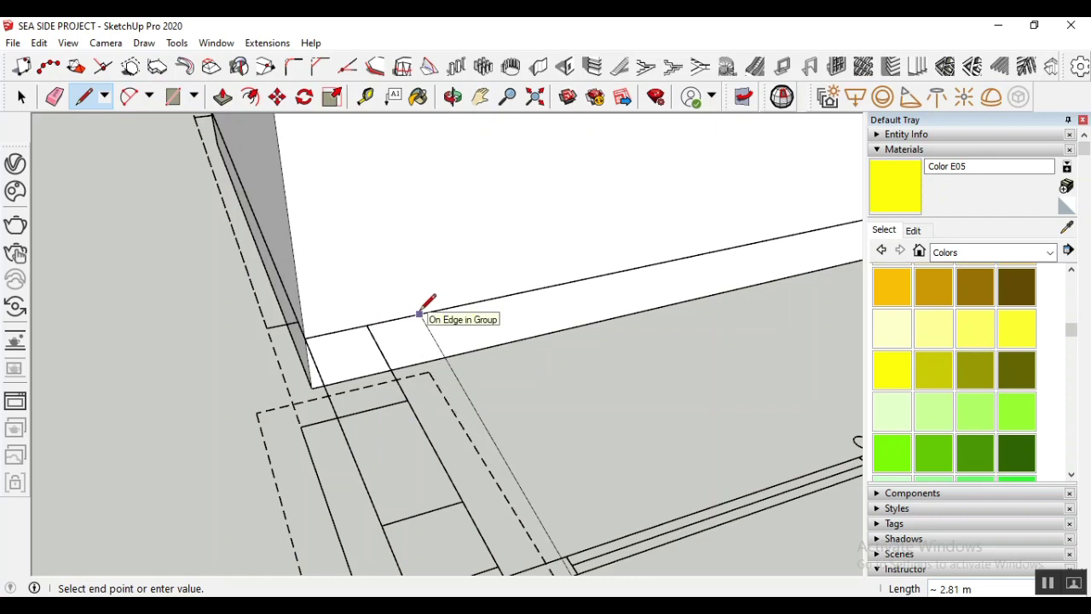
key(Escape)
Draw a line about 2.80 m long from the kerb's end across the gate opening to the small room's front wall, parallel to the green axis
scroll(368, 305, down, 5)
scroll(492, 235, down, 3)
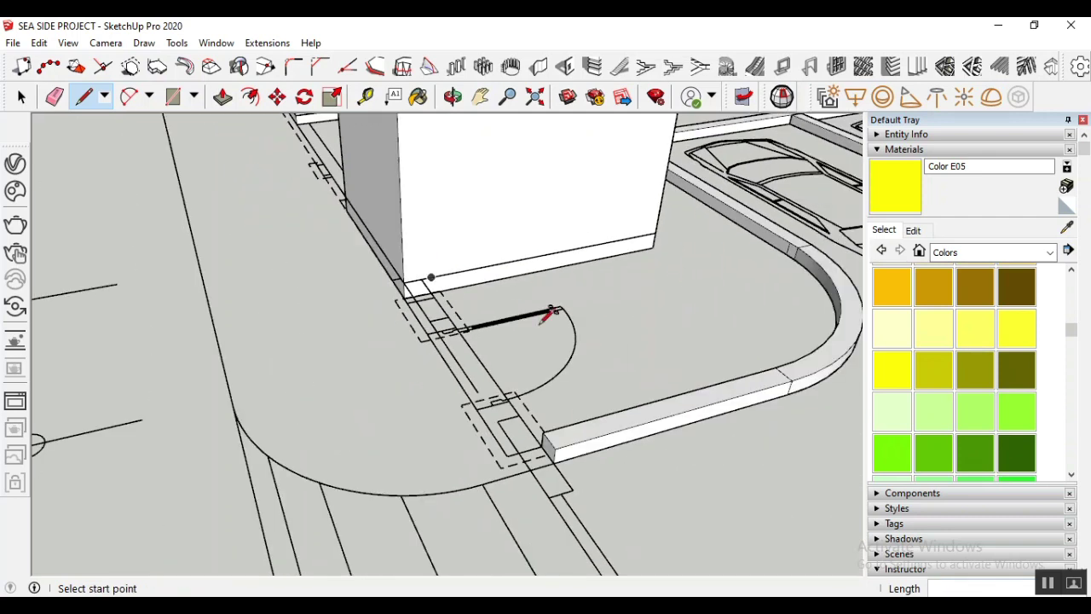
scroll(541, 430, up, 2)
click(544, 430)
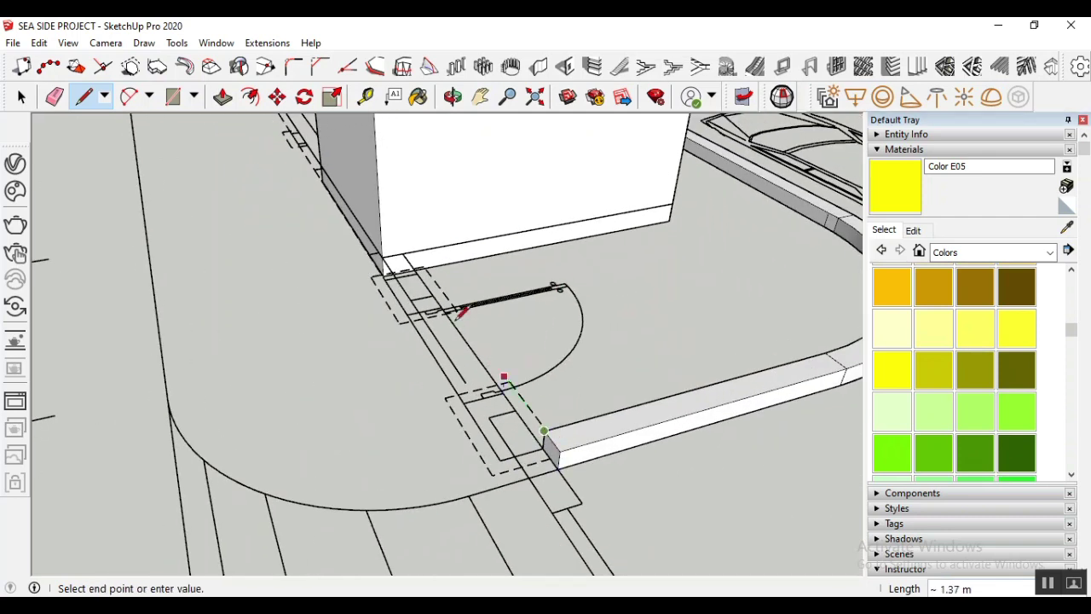
scroll(407, 243, up, 2)
scroll(406, 242, up, 2)
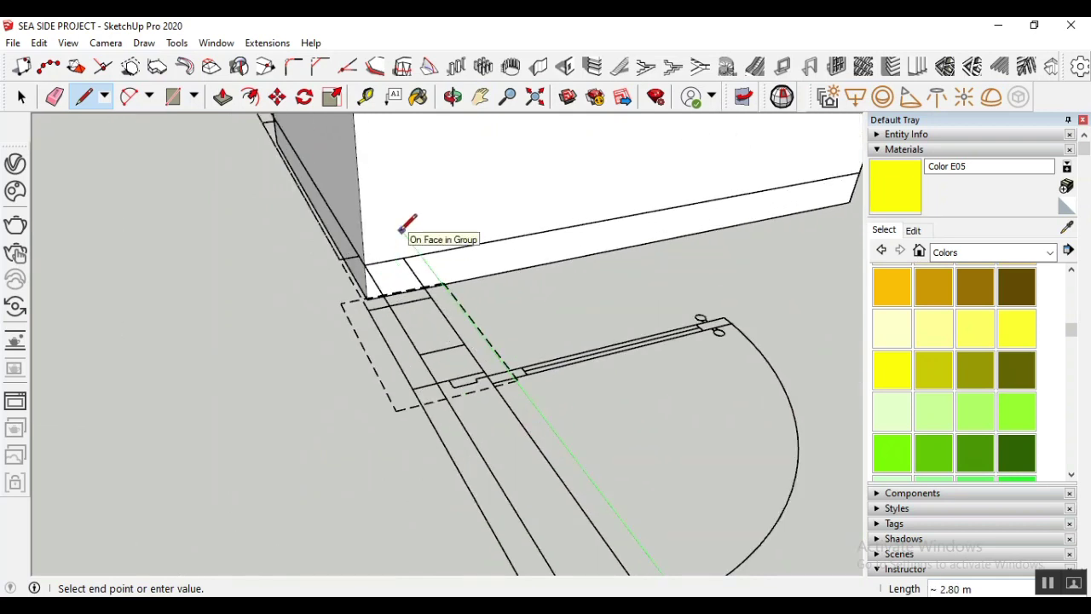
Continue the line about 3.00 m along the small room's front wall to its corner facing the parking, and end the line
scroll(251, 273, down, 4)
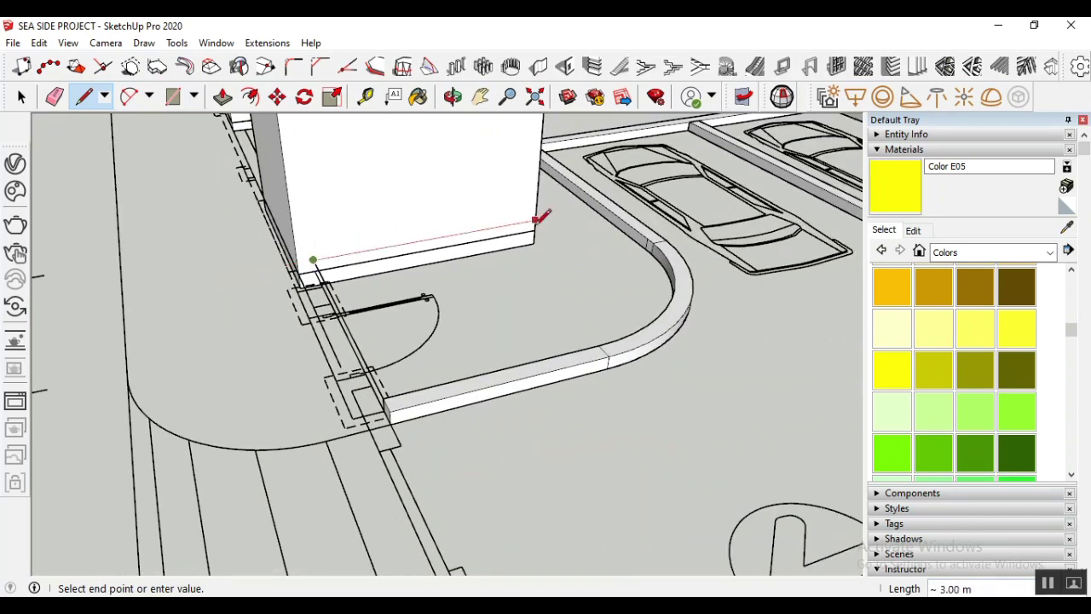
click(536, 220)
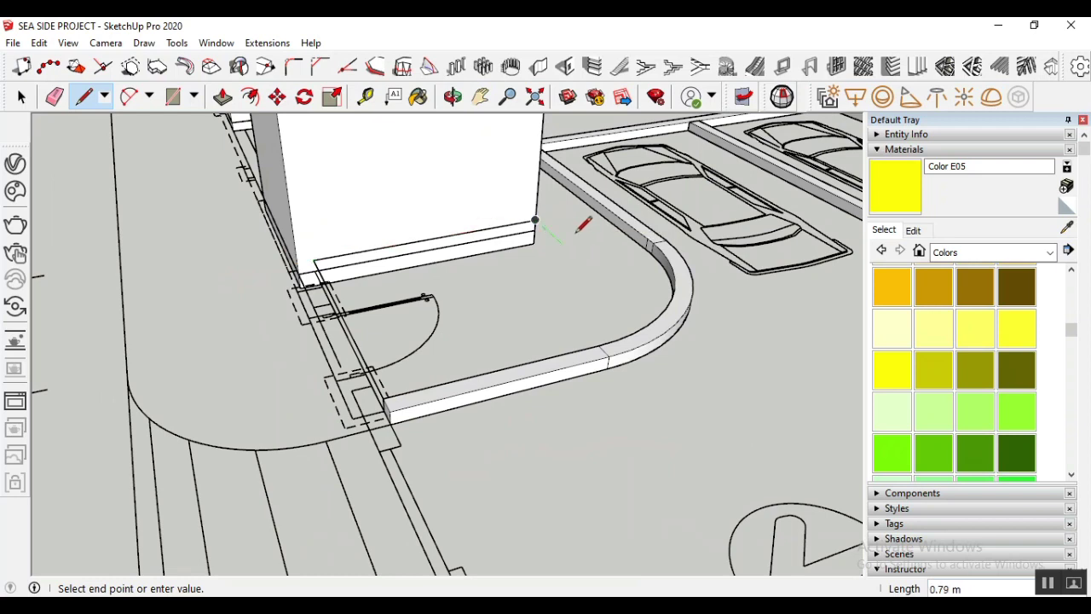
key(Escape)
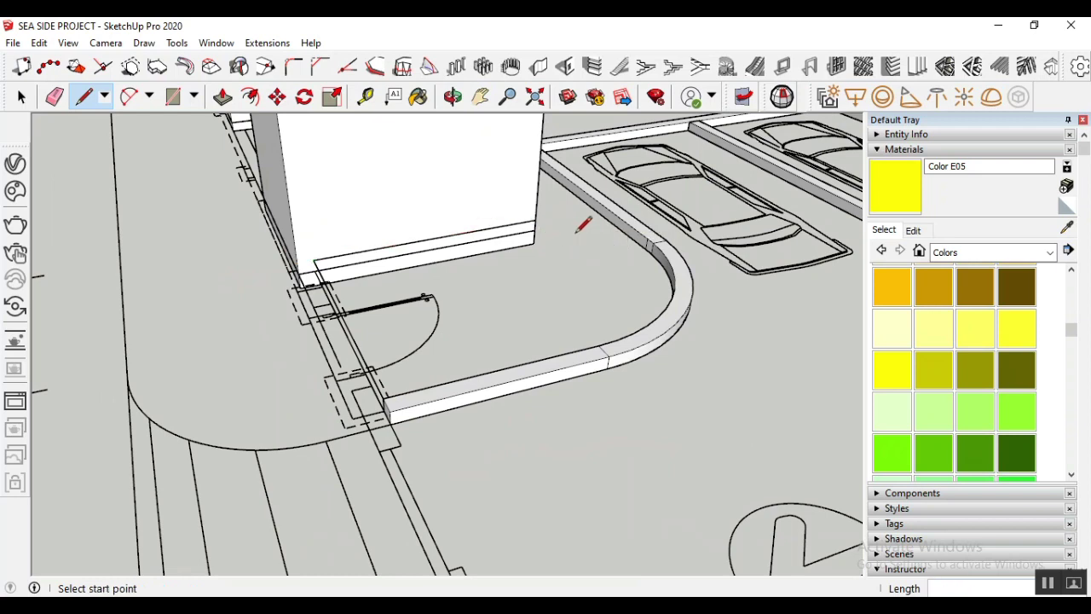
click(453, 96)
drag(552, 327, 378, 248)
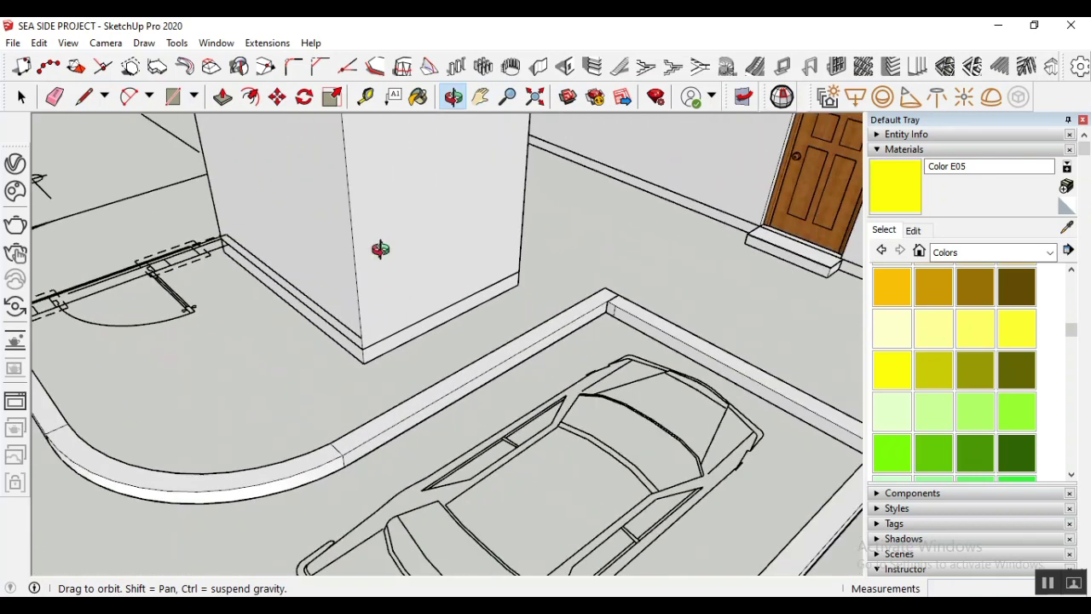
click(173, 96)
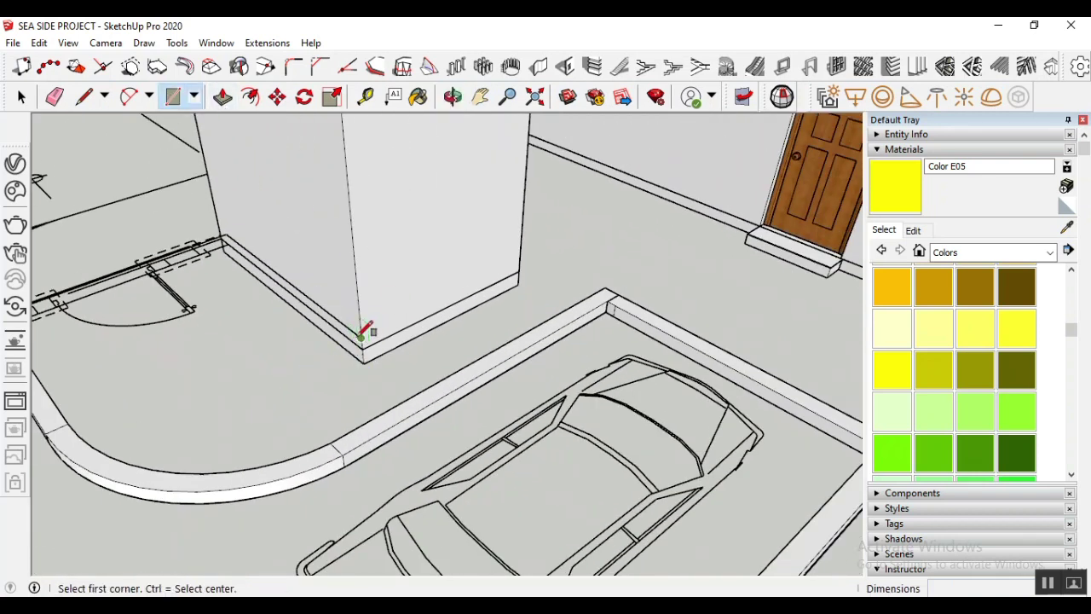
click(361, 338)
key(Escape)
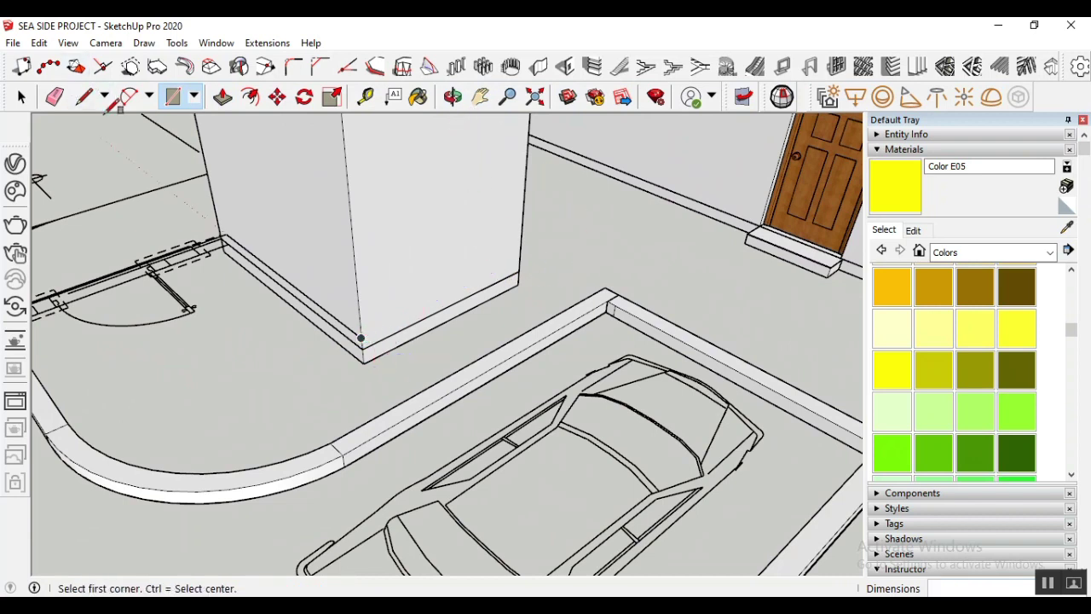
Draw a line along the small room's parking-side wall, just above its base, to the corner facing the larger building, and end the line
click(83, 96)
click(361, 338)
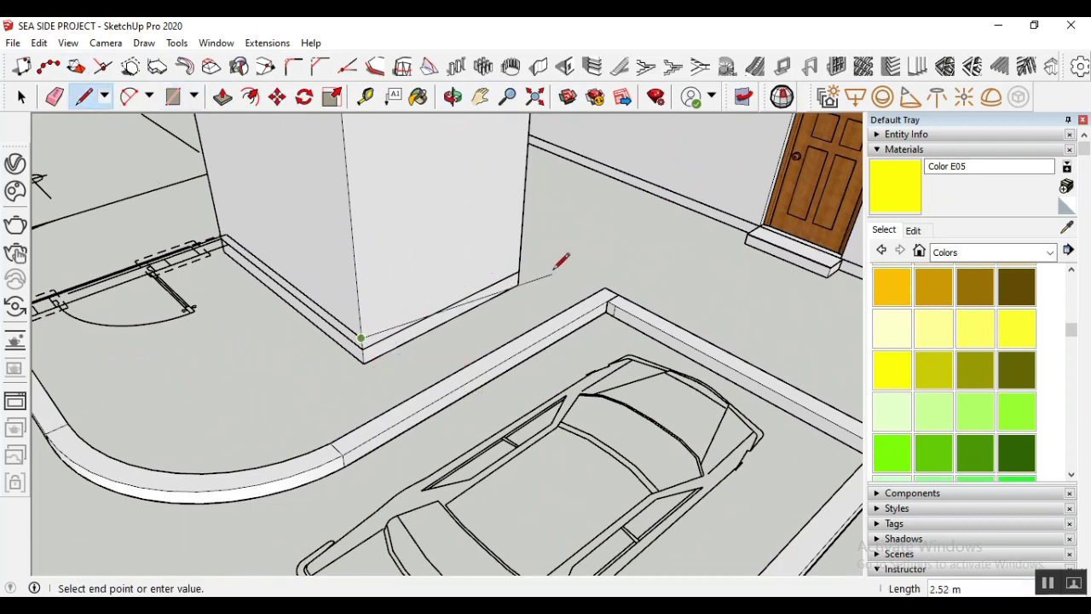
key(Escape)
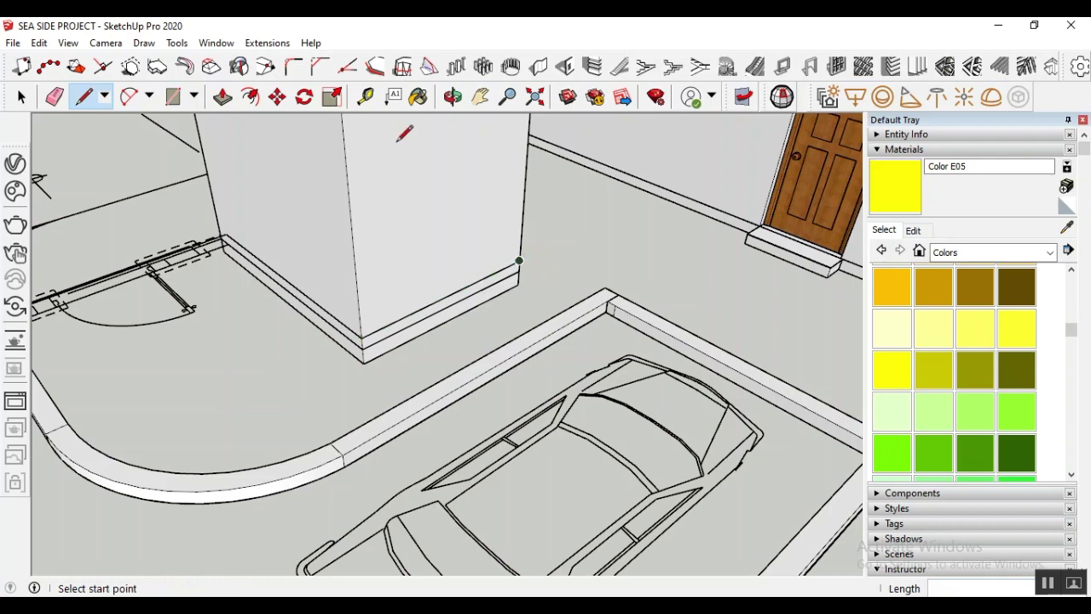
Draw a line about 3.20 m long along the small room's wall facing the larger building, from its parking-side corner to its boundary-side corner
click(452, 97)
drag(512, 303, 471, 216)
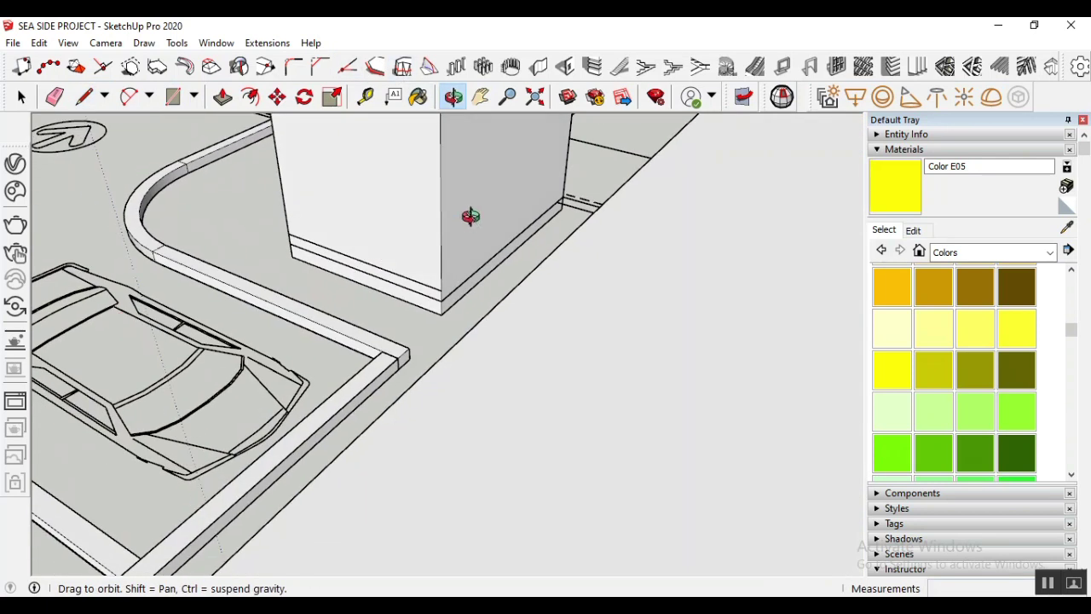
drag(474, 268, 485, 293)
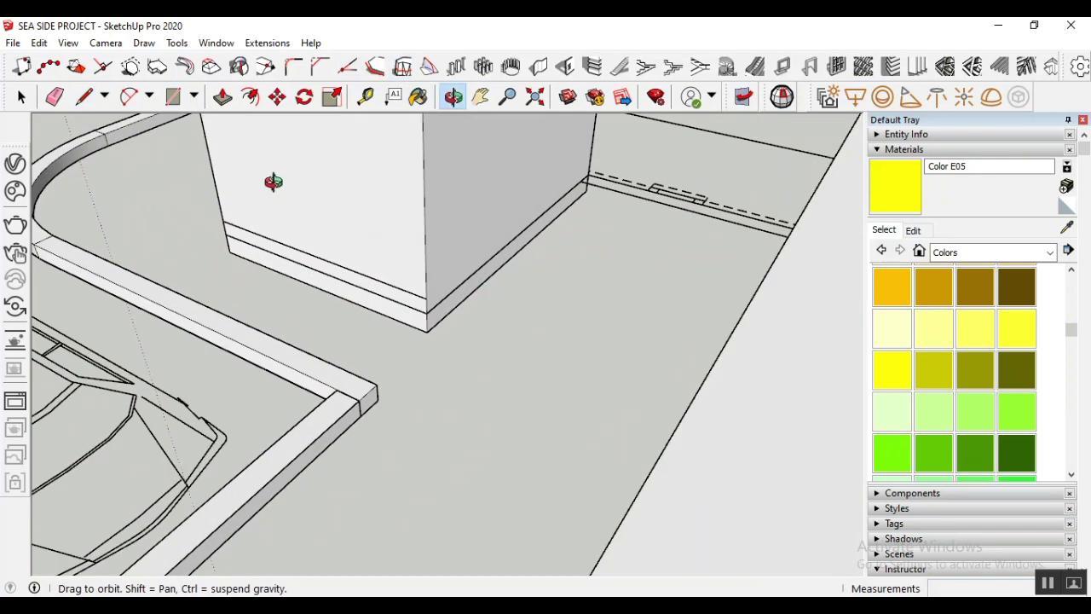
click(84, 96)
click(426, 298)
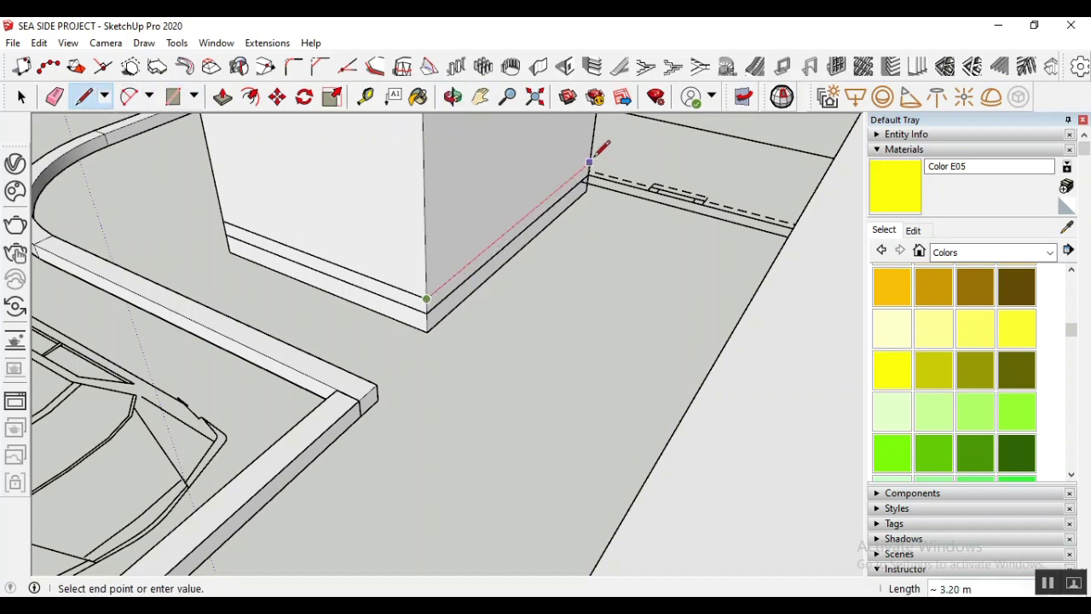
click(589, 162)
scroll(677, 358, down, 2)
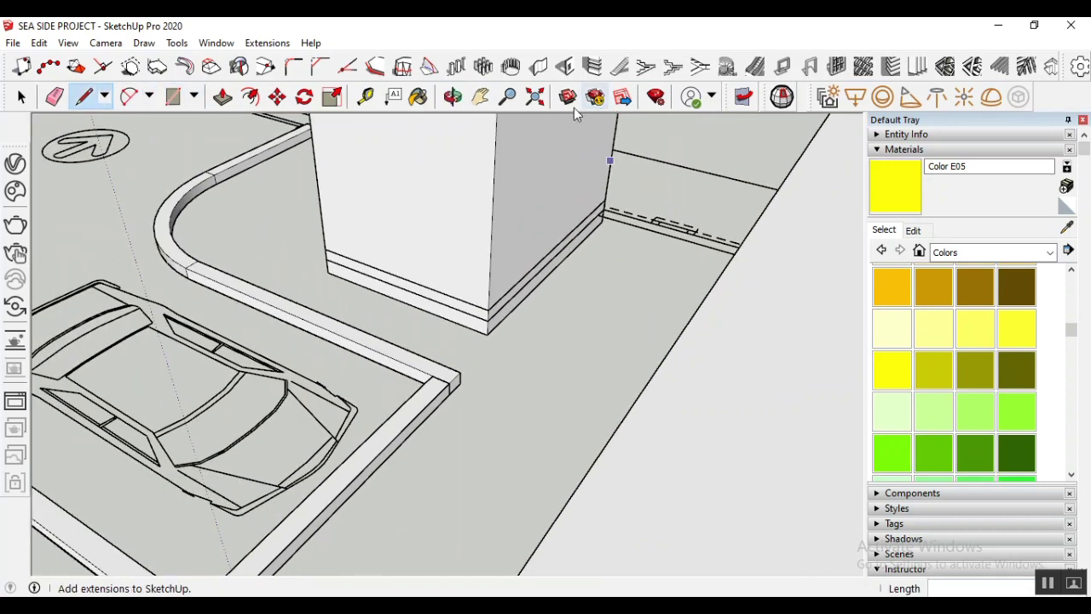
Draw a line along the boundary across the gap from the small room's corner to the larger building's corner, and end the line
click(452, 98)
drag(531, 248, 644, 141)
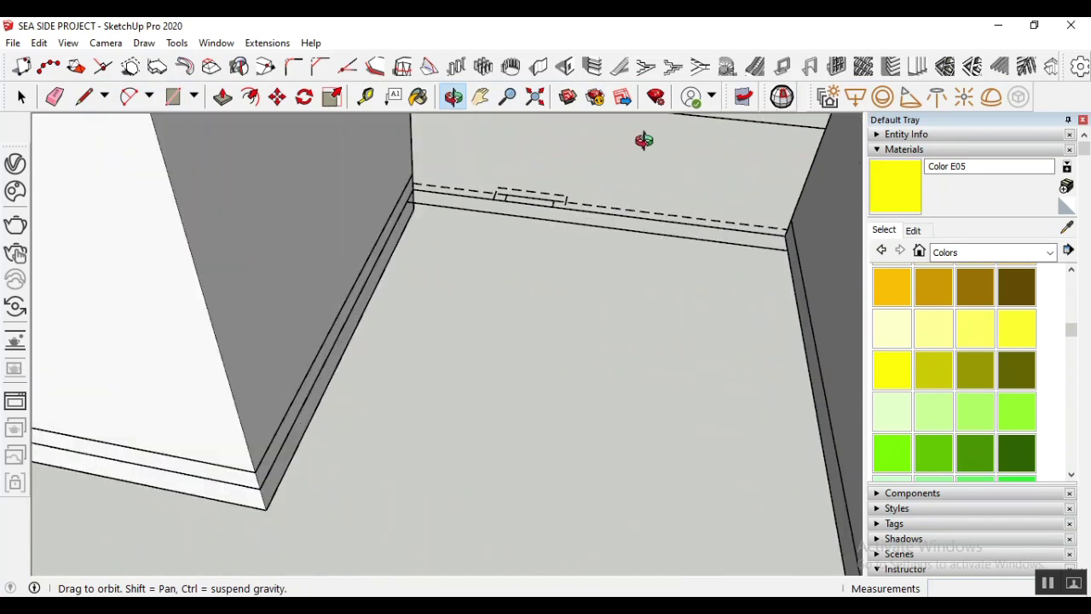
click(84, 96)
click(412, 173)
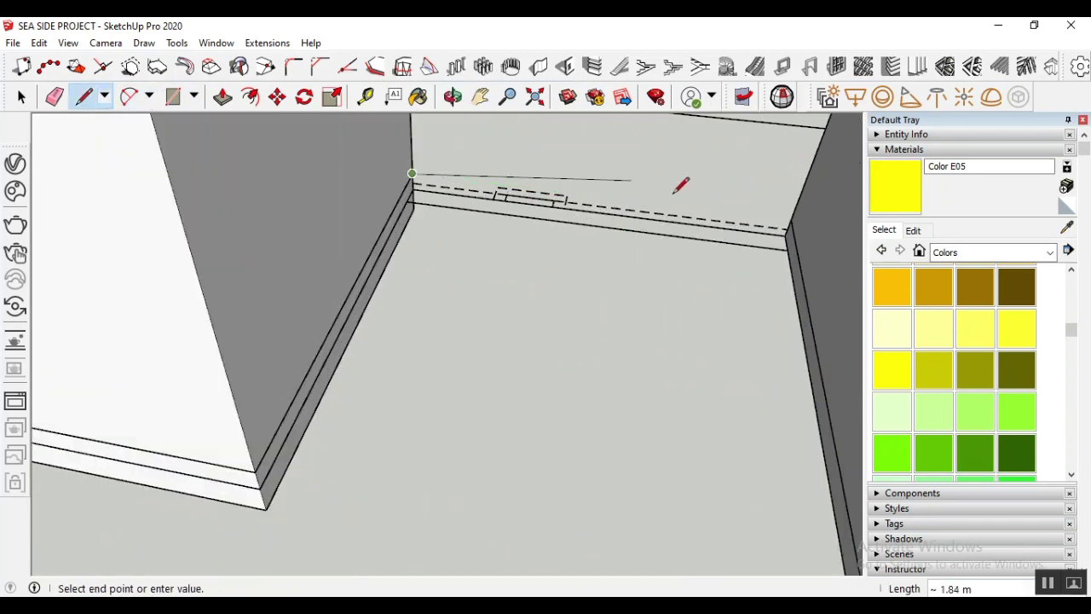
click(791, 219)
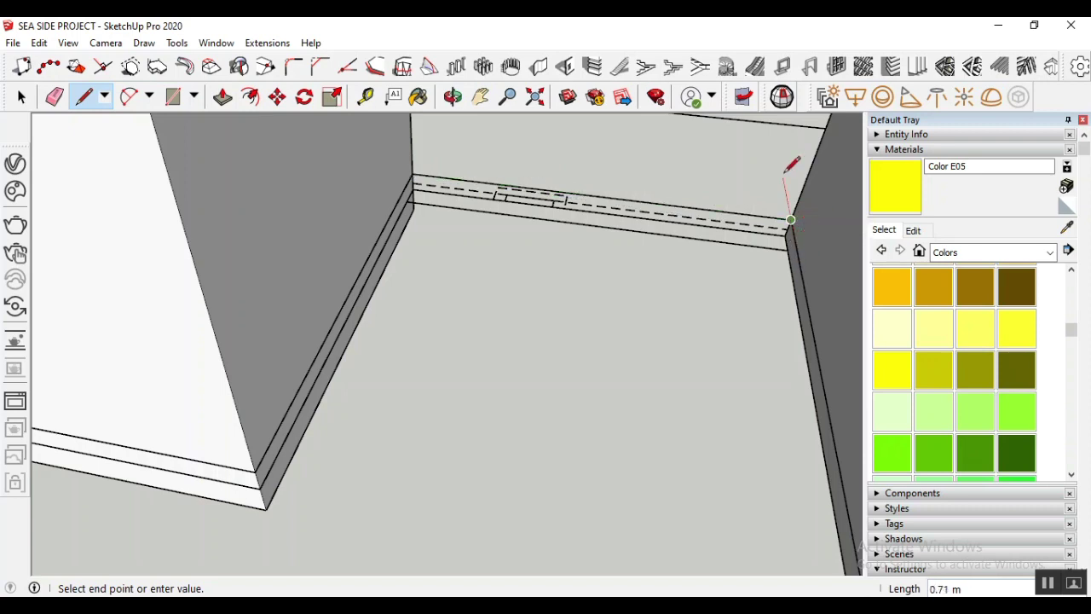
scroll(787, 170, down, 5)
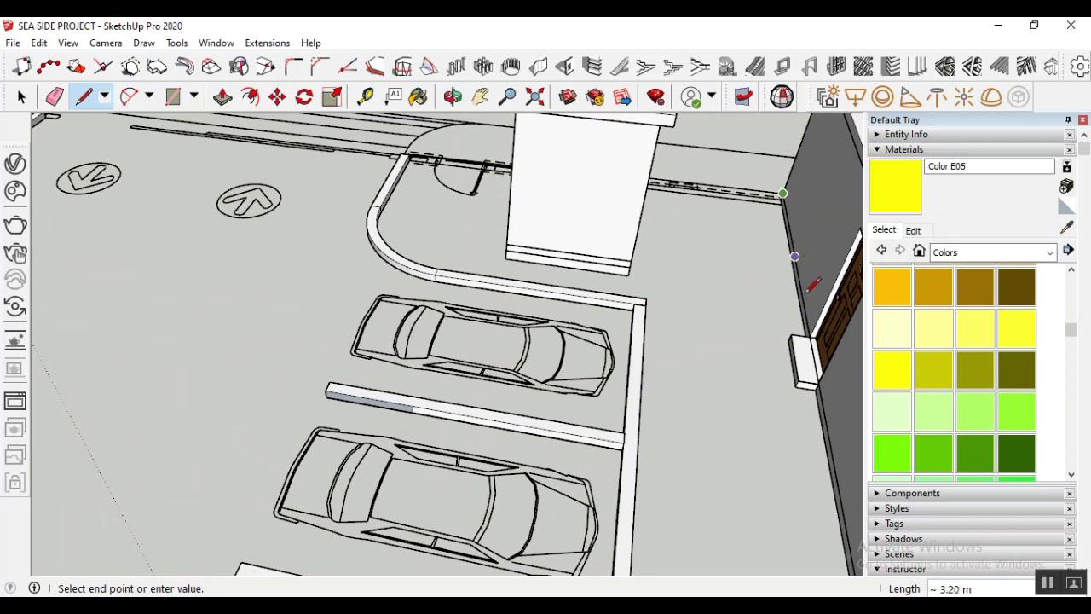
scroll(807, 296, up, 1)
key(Escape)
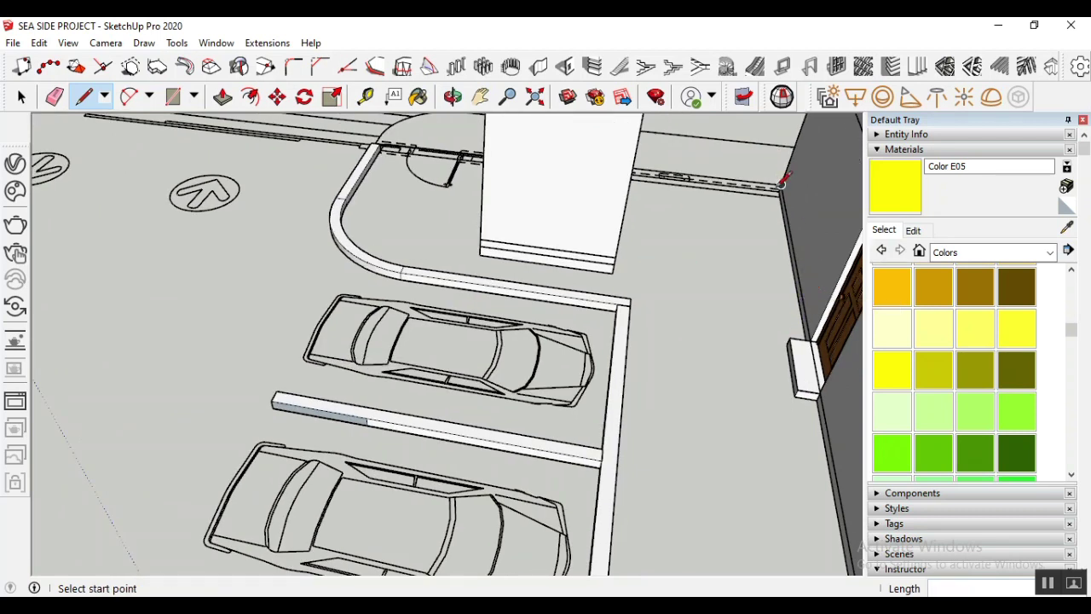
click(706, 360)
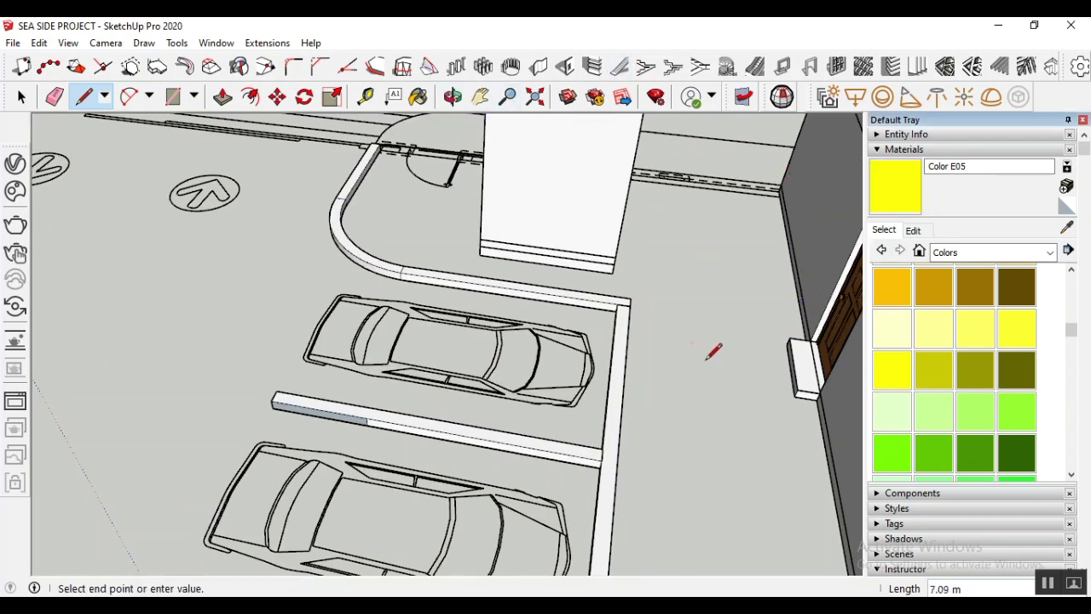
drag(706, 360, 760, 393)
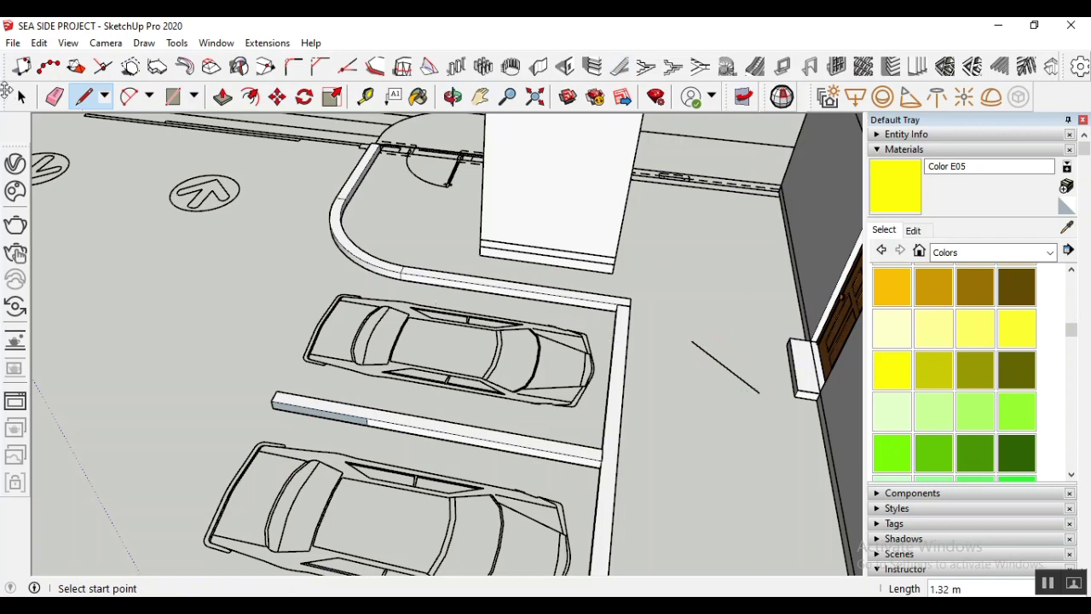
click(22, 96)
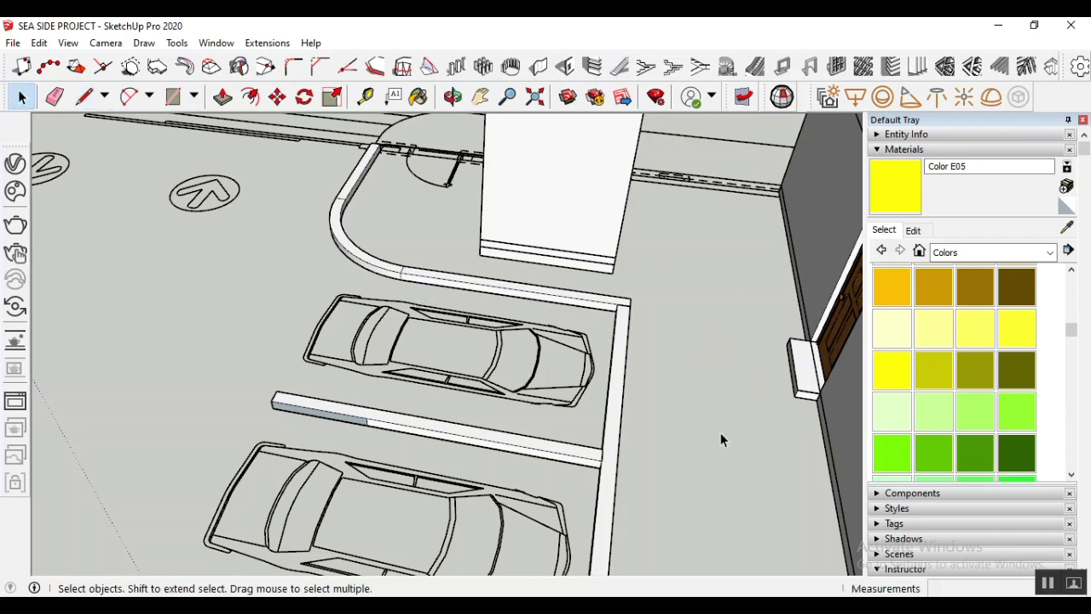
Draw a line about 4.68 m long along the larger building's parking-side wall, from its boundary corner to the near corner of the door step
click(453, 96)
drag(648, 359, 767, 216)
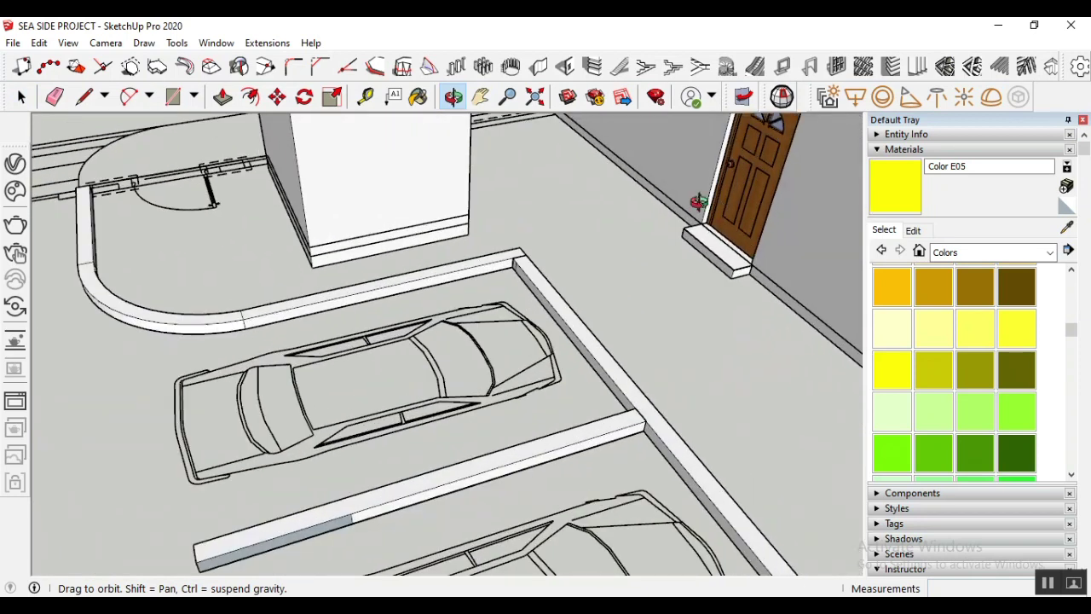
click(84, 96)
scroll(516, 314, down, 1)
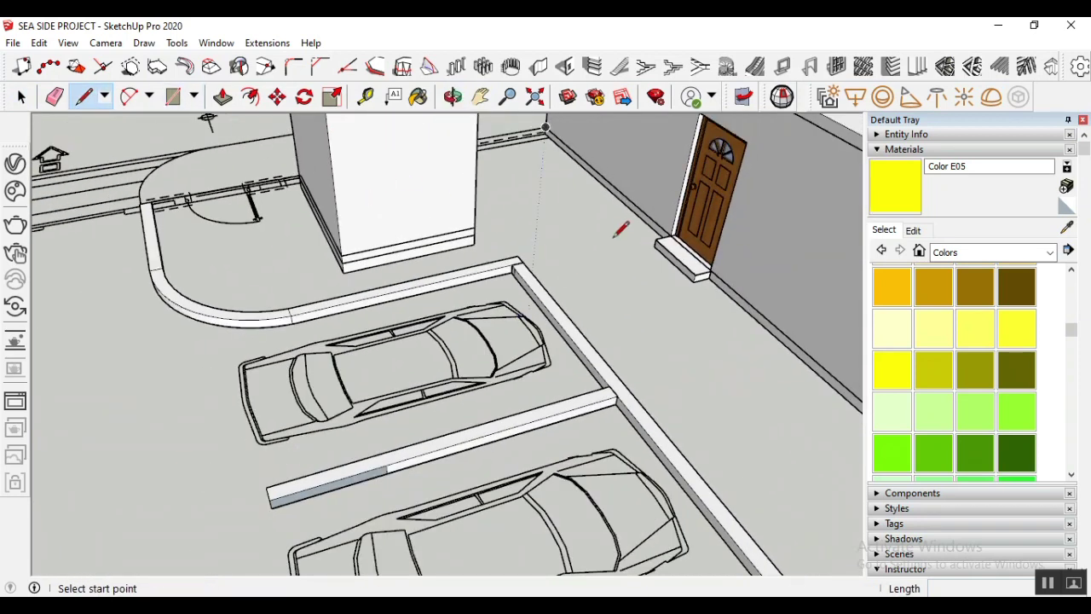
scroll(570, 119, up, 1)
scroll(562, 115, up, 1)
click(555, 109)
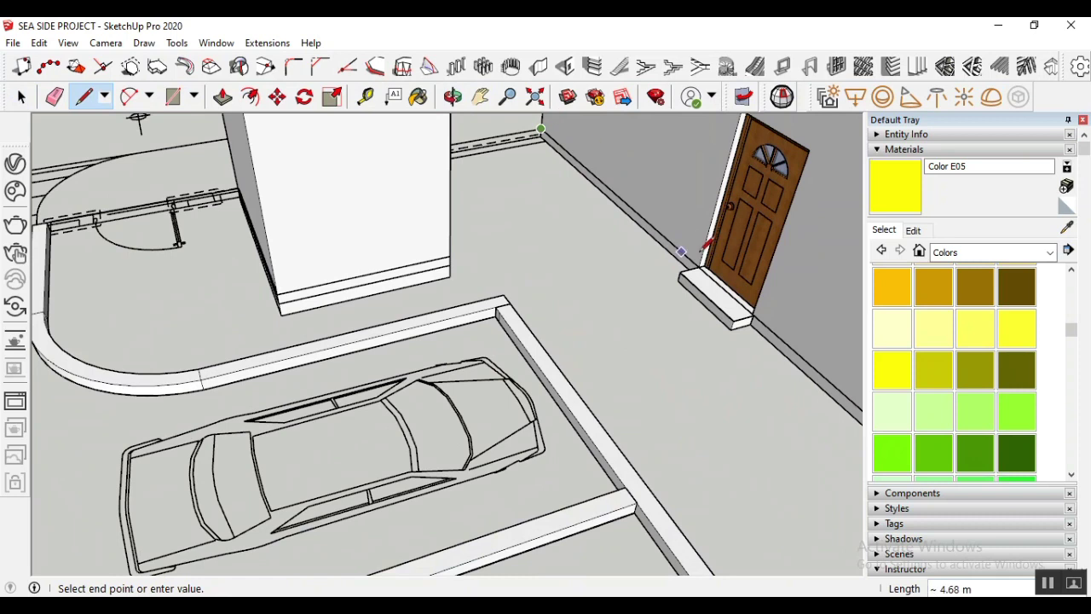
scroll(699, 268, up, 2)
scroll(699, 270, up, 1)
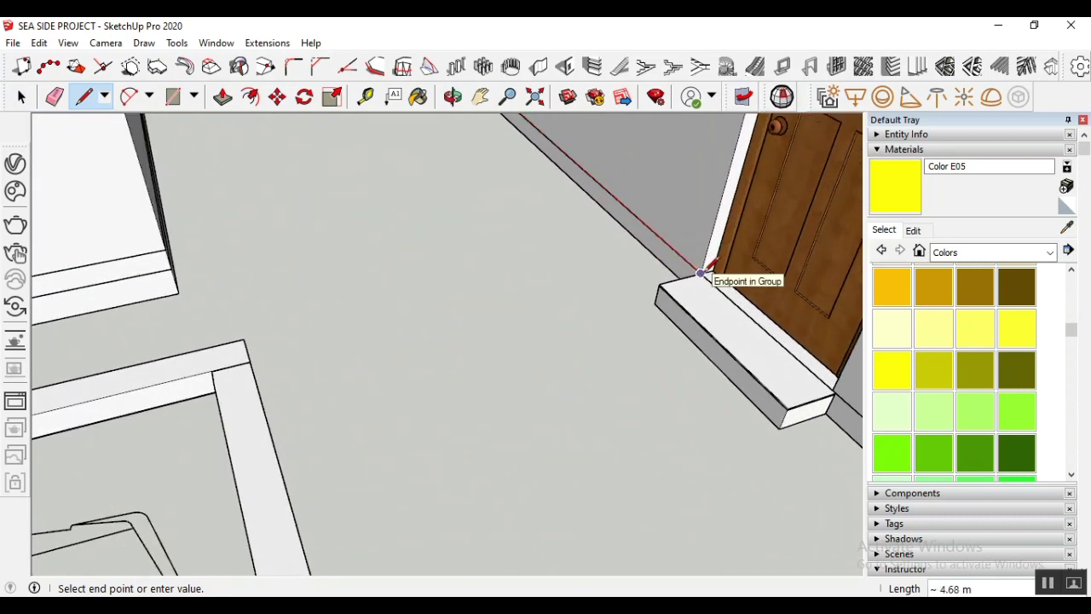
scroll(699, 273, up, 2)
scroll(699, 274, up, 3)
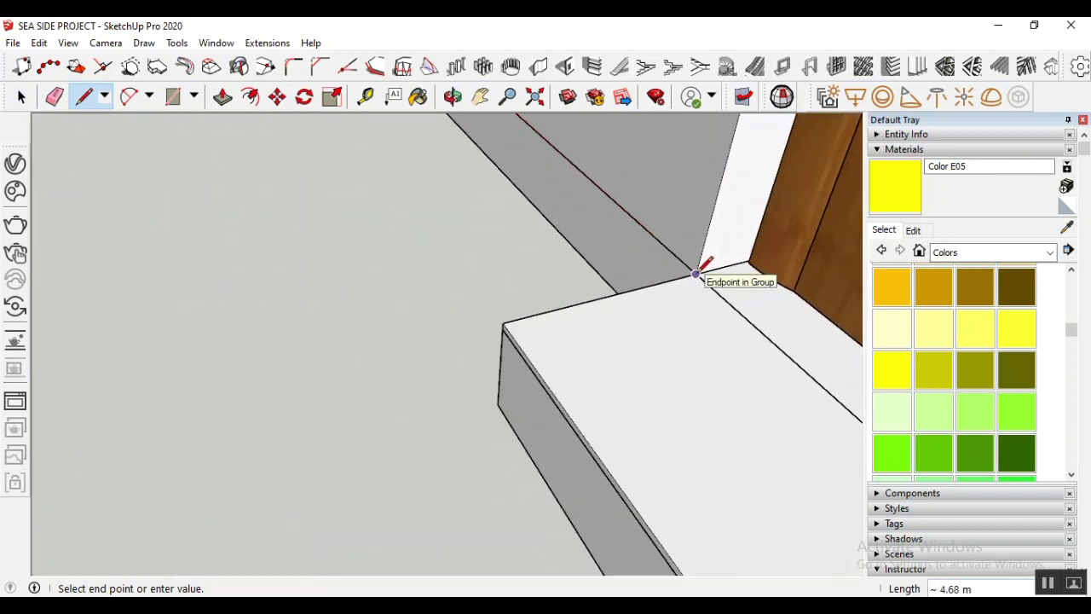
scroll(697, 274, up, 1)
click(697, 274)
Continue the line around the door step's top edge: about 0.30 m outward, along its front, and about 0.30 m back to the wall
click(457, 335)
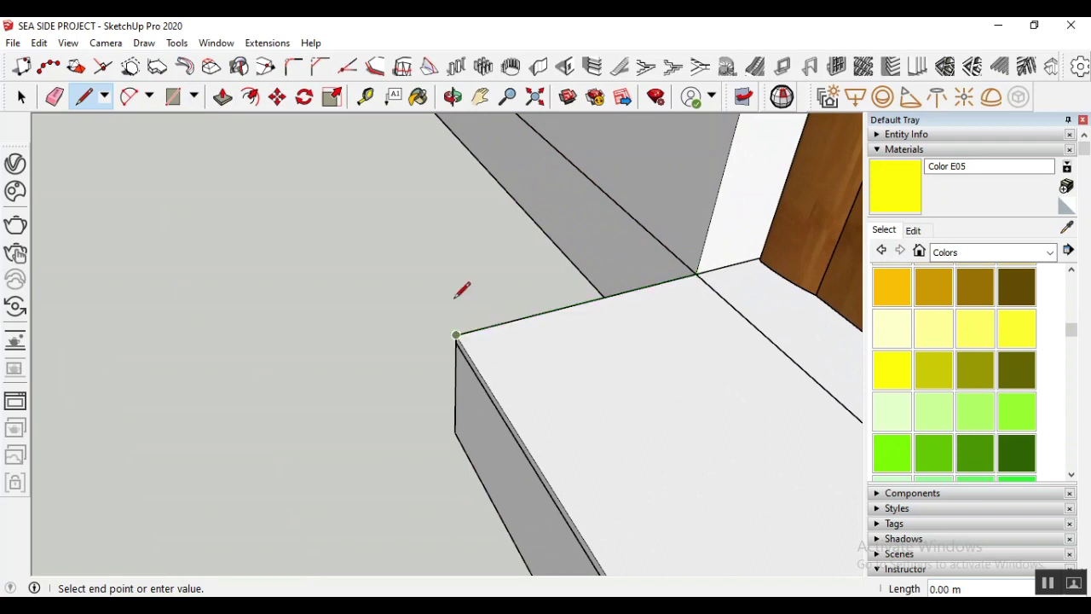
scroll(391, 254, down, 3)
scroll(465, 363, down, 3)
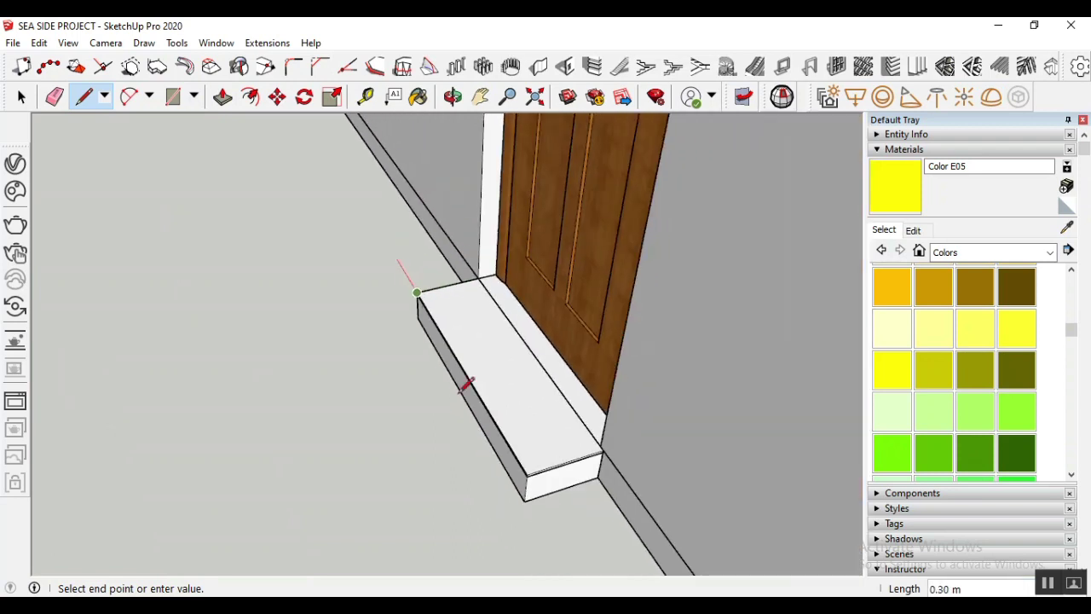
scroll(529, 482, up, 3)
scroll(530, 482, up, 1)
click(526, 469)
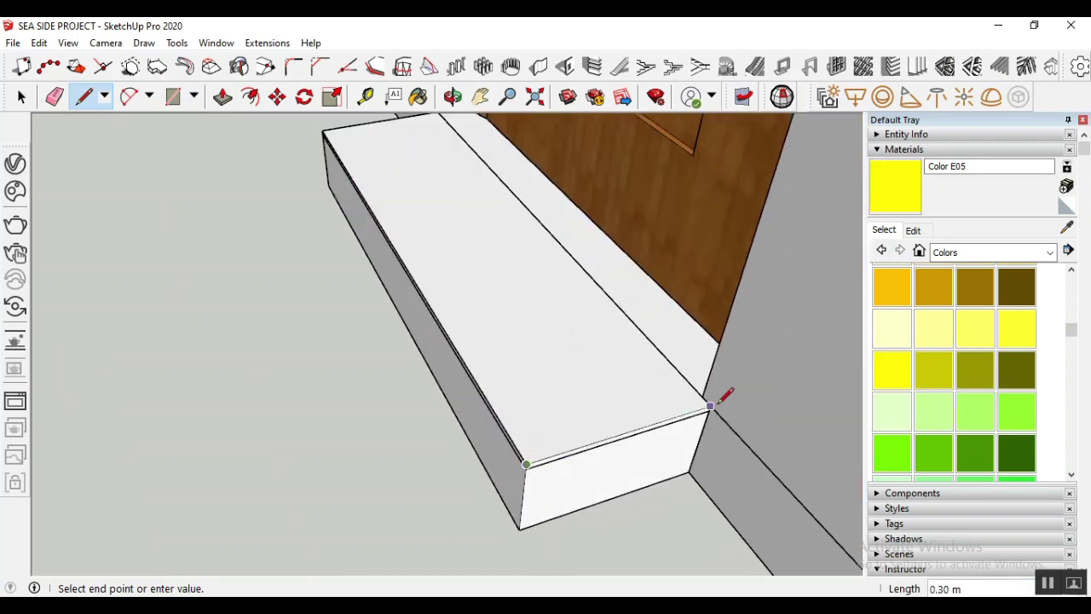
Continue the line about 6.60 m along the wall to the building's corner and about 3.97 m along the end wall to its far corner
scroll(424, 244, down, 6)
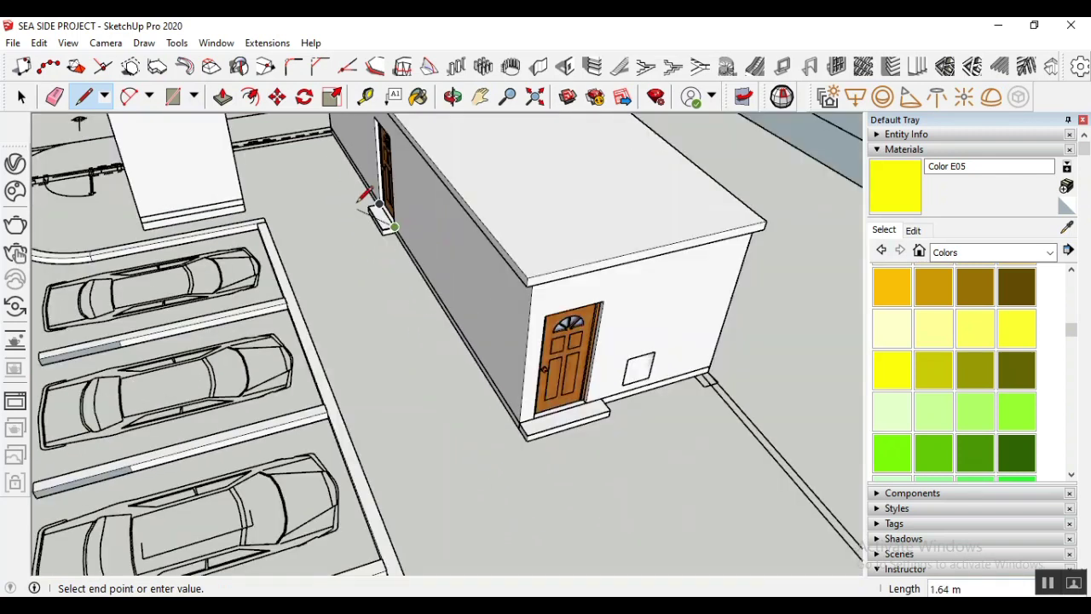
scroll(414, 256, down, 1)
scroll(463, 329, up, 5)
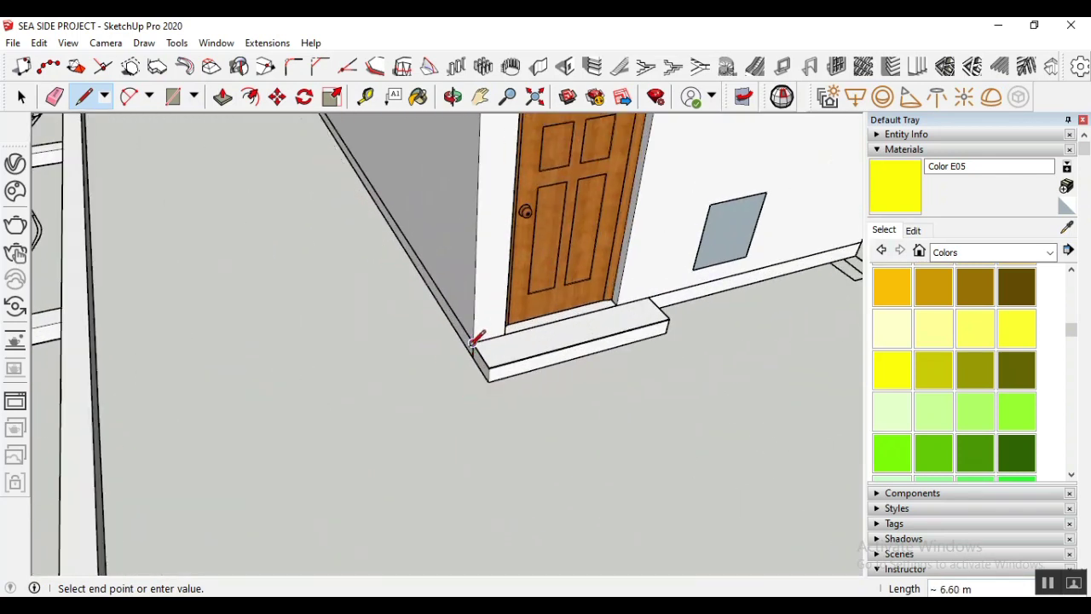
scroll(401, 359, down, 2)
scroll(658, 287, up, 3)
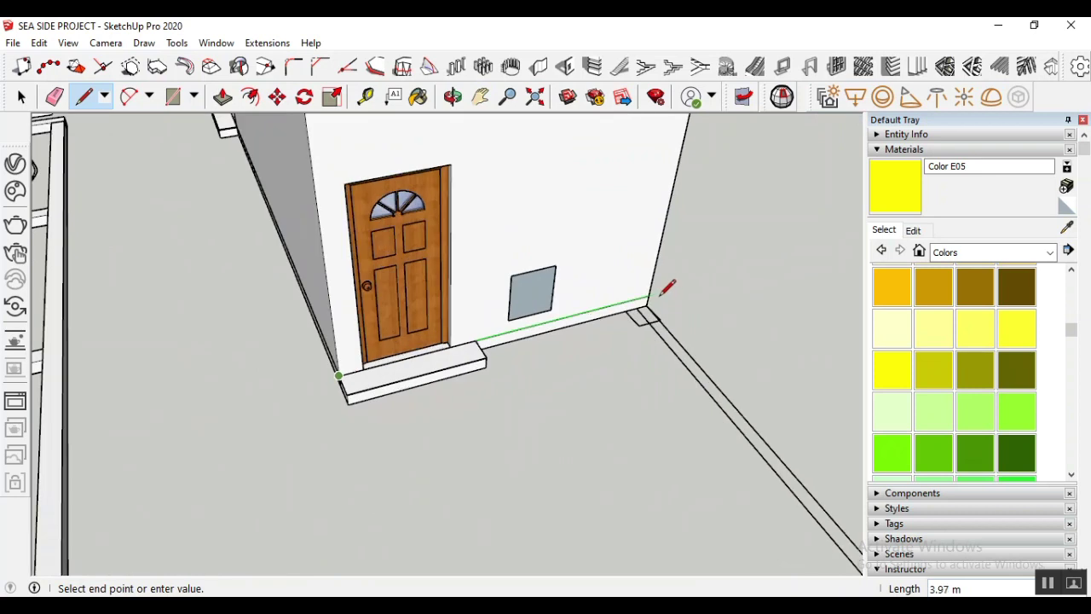
click(649, 296)
Close the outline into a face with a line about 11.17 m long from the building's far corner along the boundary to the paved walkway's corner
scroll(622, 295, down, 5)
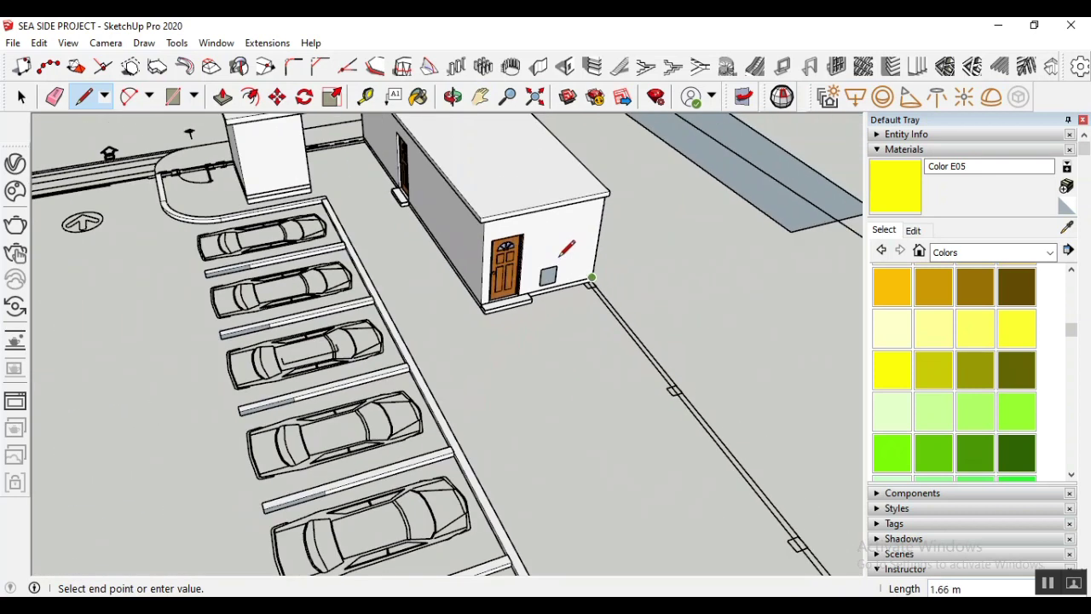
scroll(719, 419, up, 3)
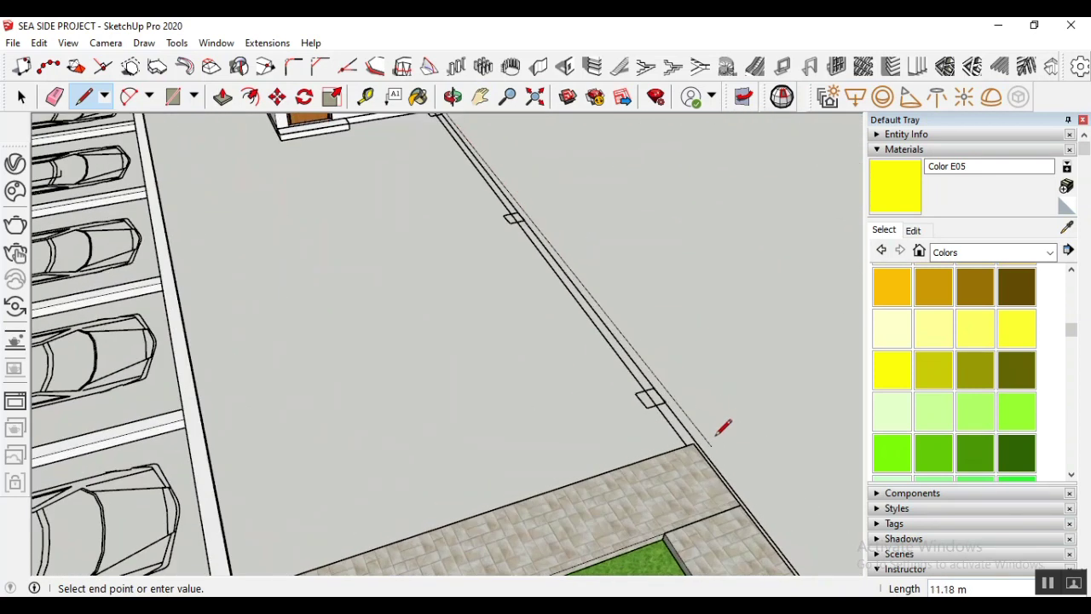
scroll(718, 429, up, 2)
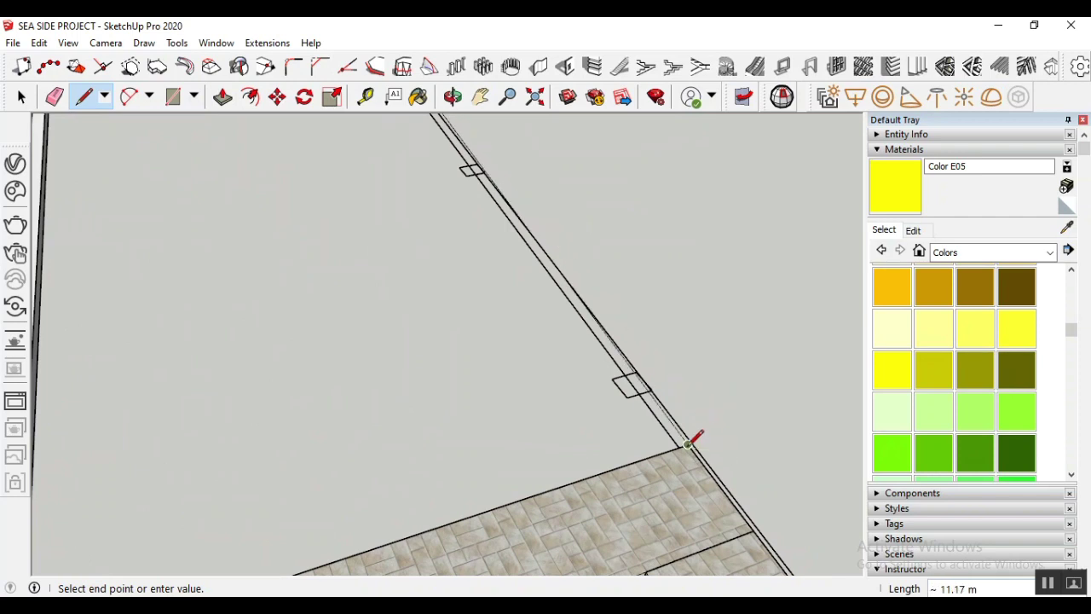
click(688, 443)
scroll(673, 388, down, 6)
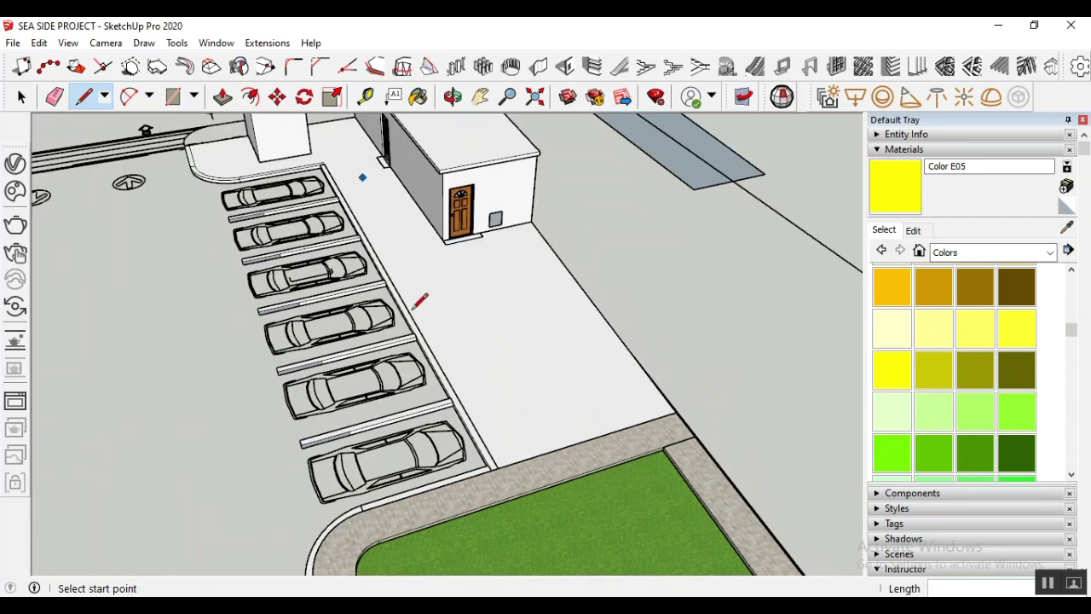
scroll(360, 185, down, 2)
scroll(382, 211, up, 2)
scroll(514, 344, down, 1)
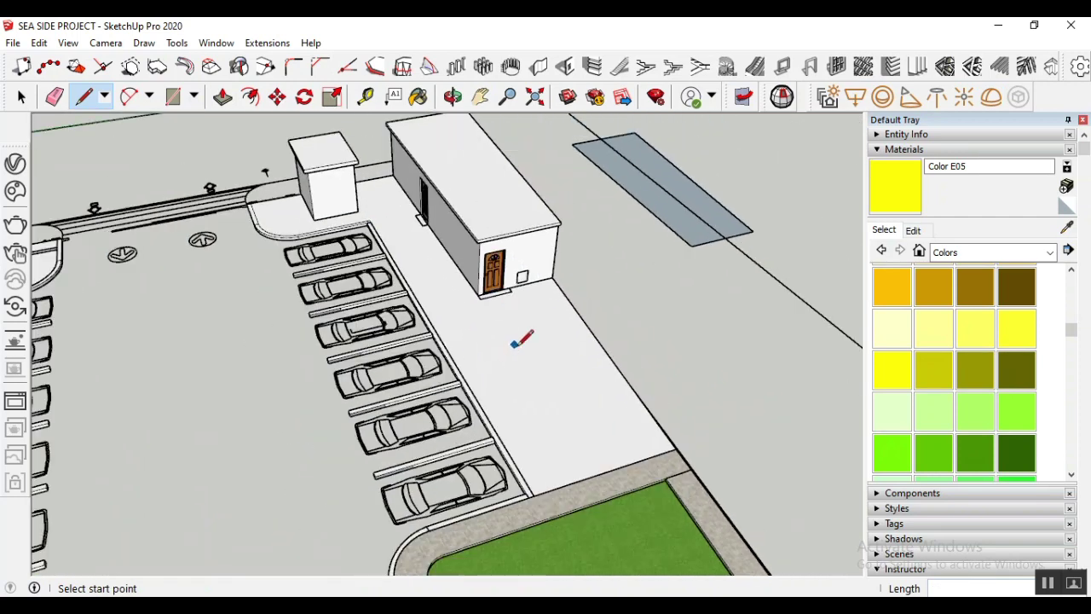
click(21, 96)
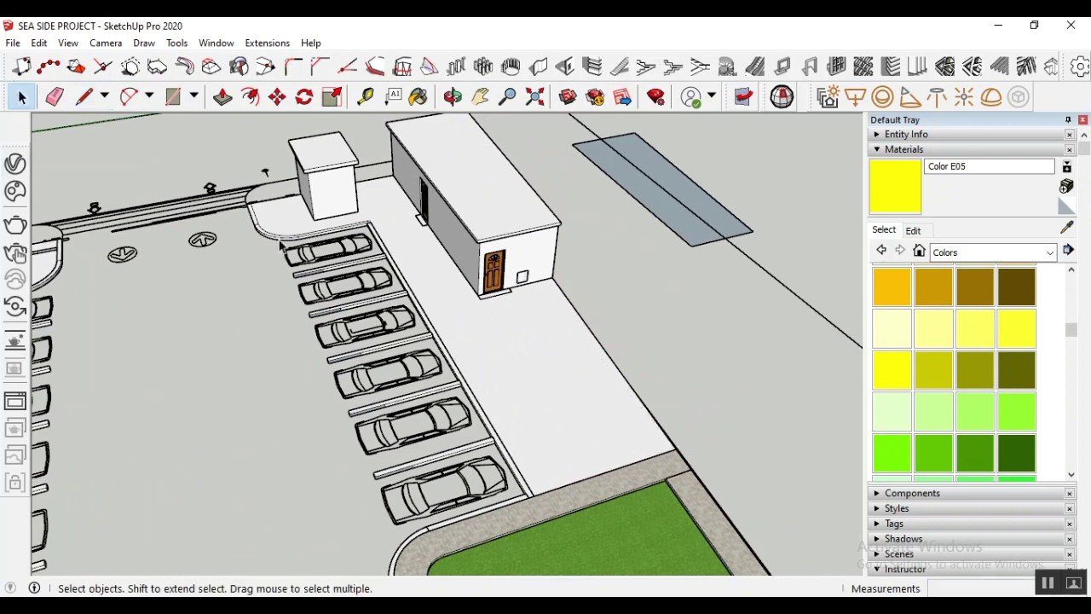
scroll(405, 211, up, 3)
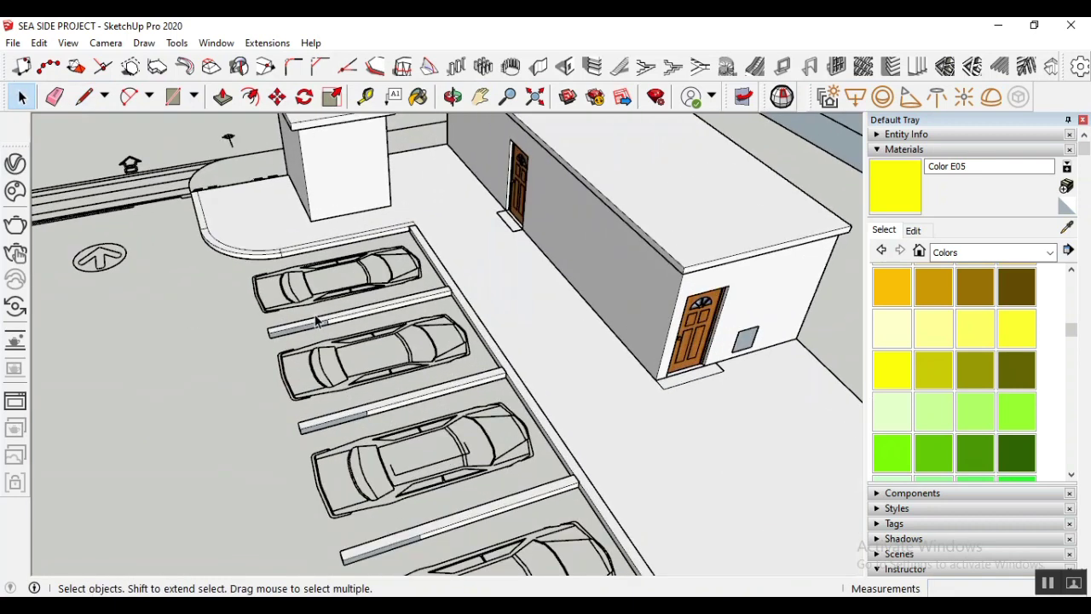
Select the larger building's walls together with its parking-side door
scroll(331, 286, down, 3)
scroll(409, 243, up, 2)
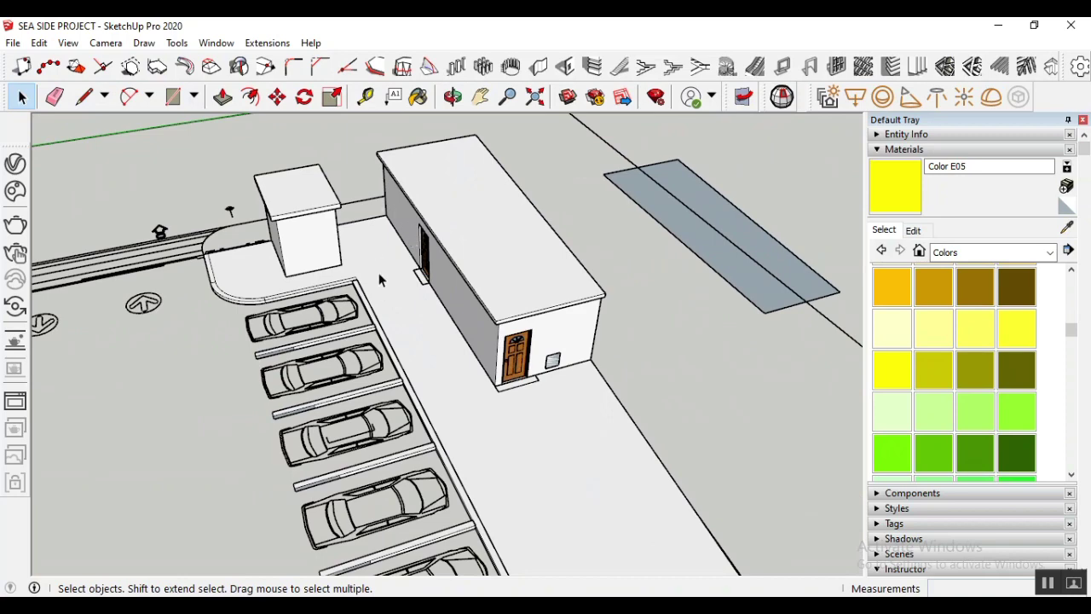
scroll(401, 256, down, 2)
scroll(584, 365, up, 1)
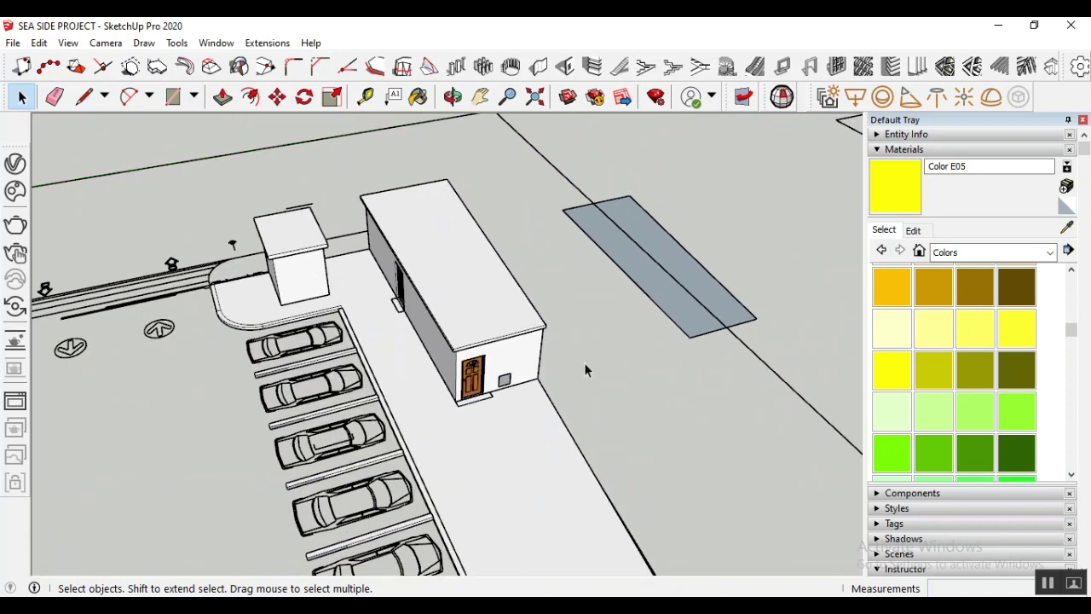
click(453, 96)
drag(409, 255, 572, 292)
click(21, 97)
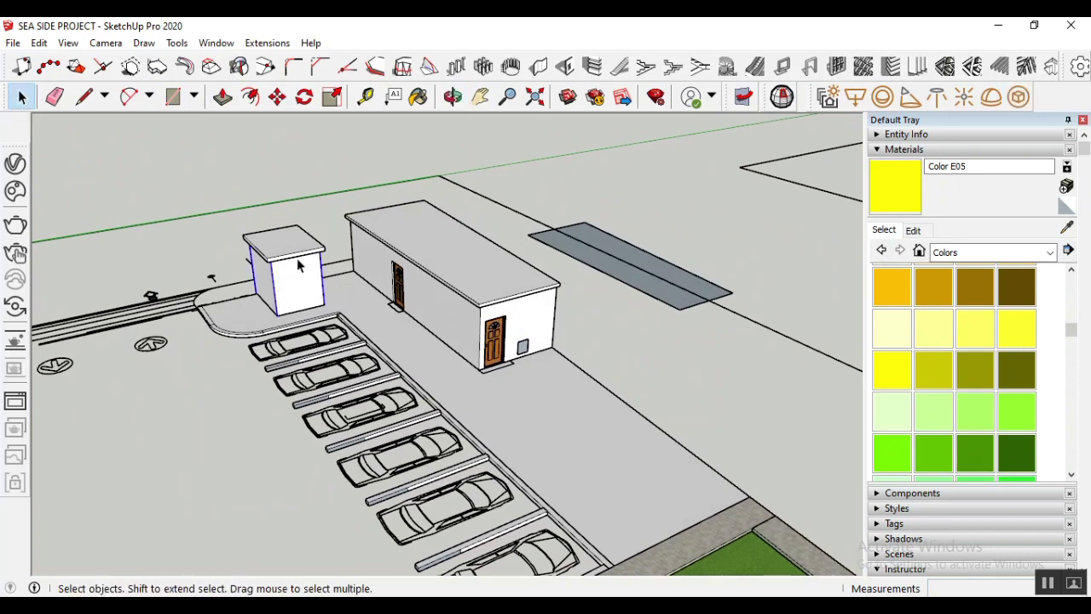
scroll(300, 303, up, 2)
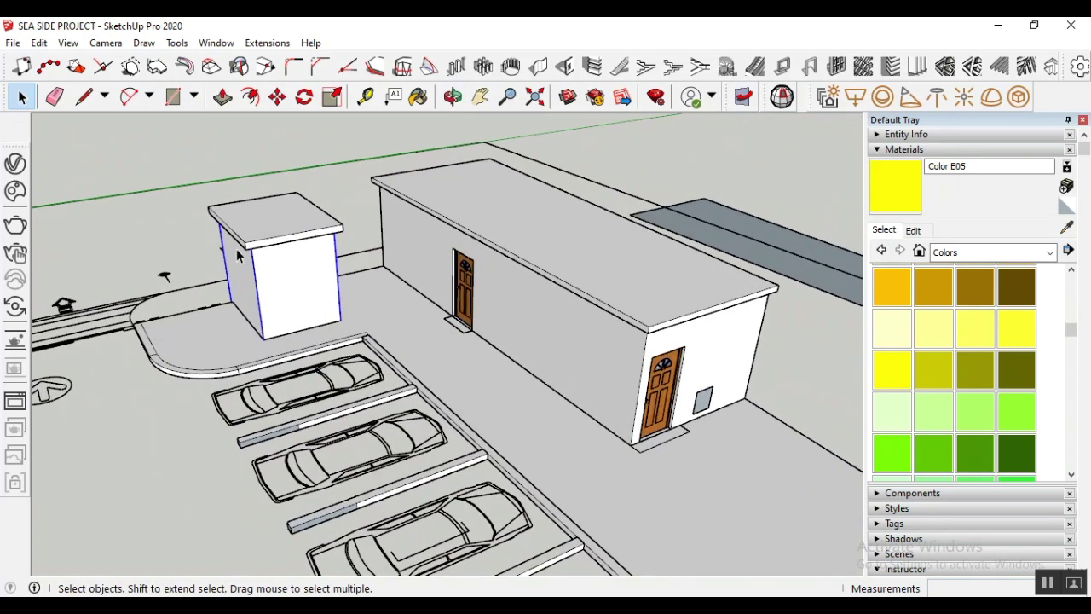
click(299, 230)
shift+click(637, 272)
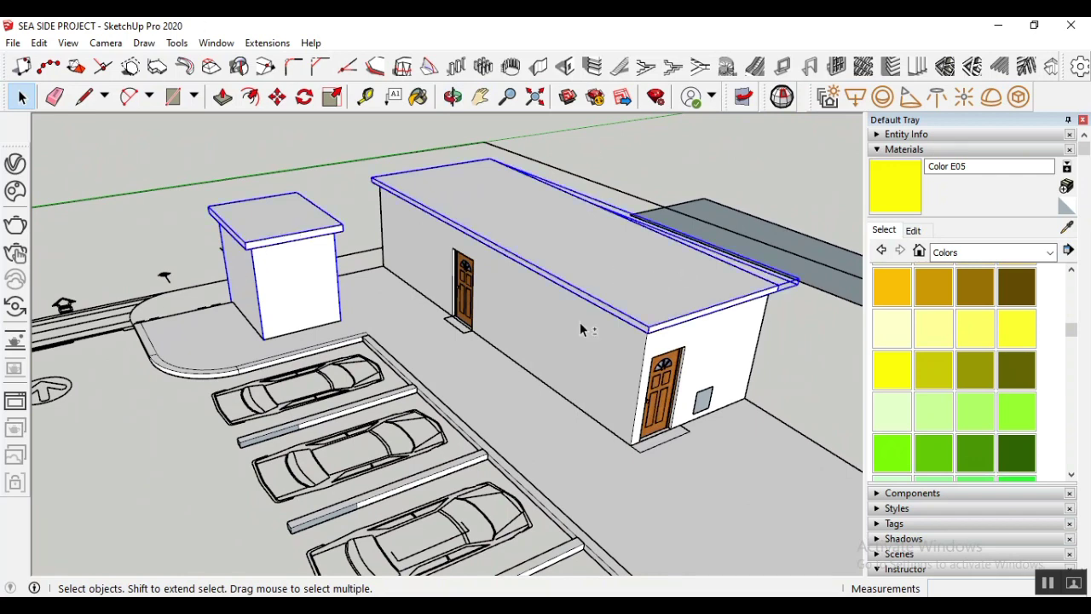
shift+click(465, 299)
scroll(460, 337, up, 5)
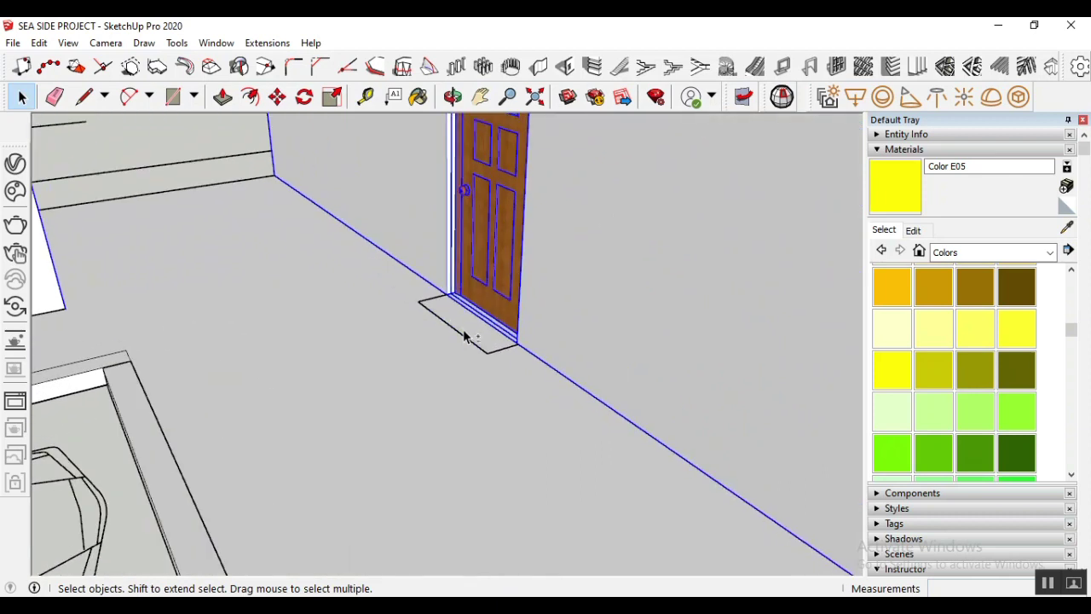
shift+click(473, 336)
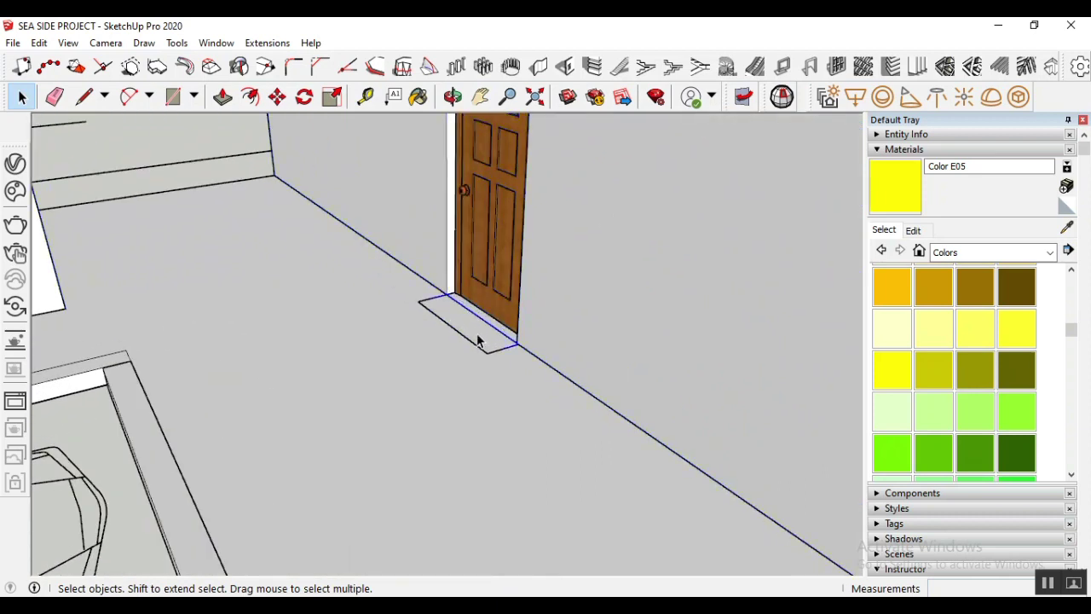
shift+click(490, 262)
scroll(433, 273, down, 6)
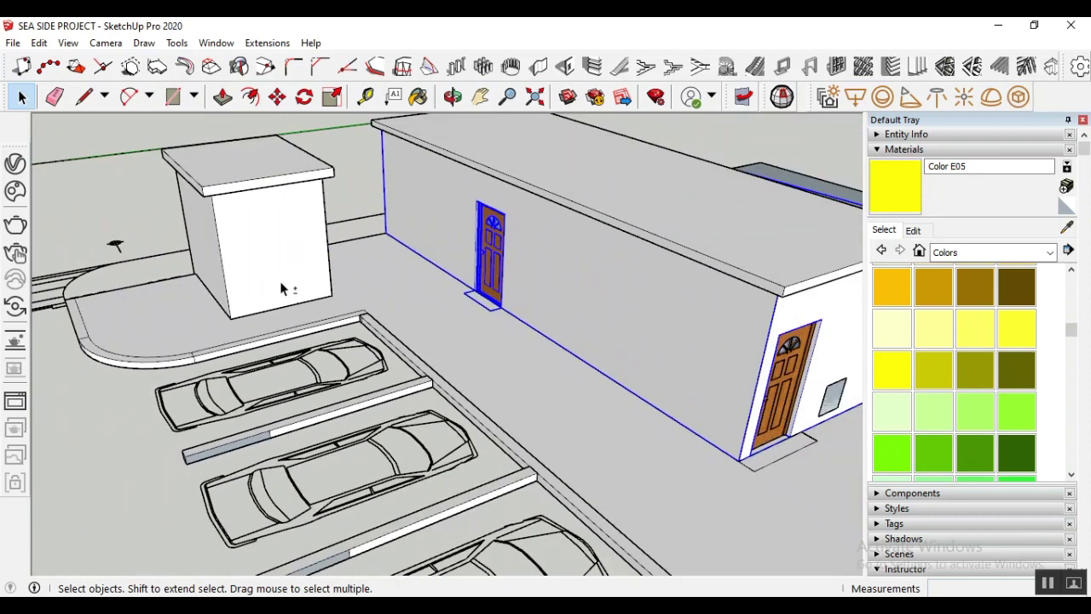
Add the small building's walls and roof, and the larger building's roof and end-wall door, to the selection
shift+click(275, 192)
shift+click(266, 180)
scroll(236, 297, down, 5)
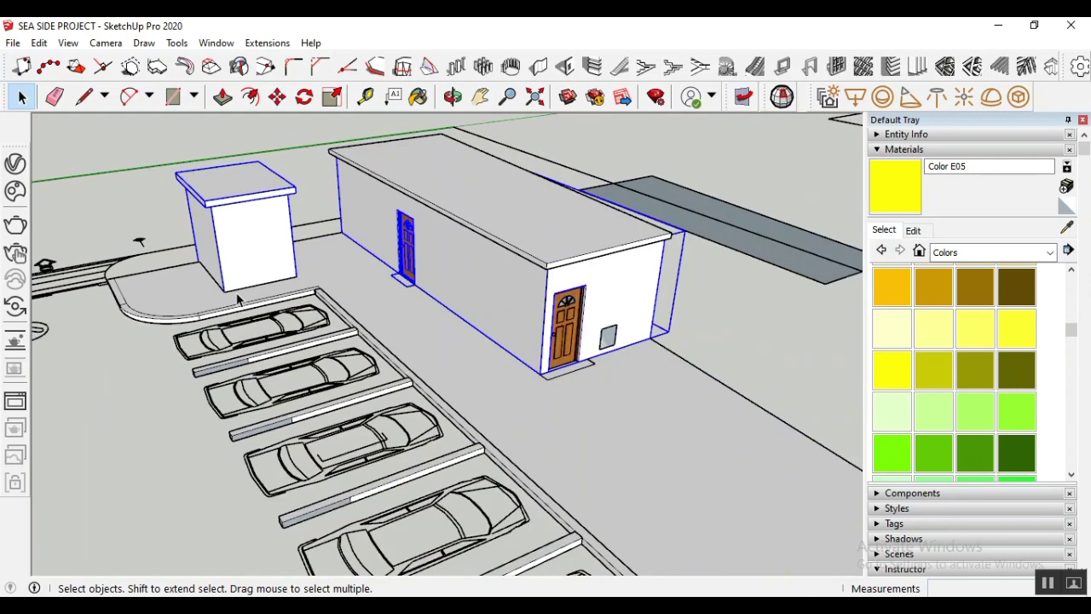
scroll(563, 308, up, 3)
shift+click(593, 290)
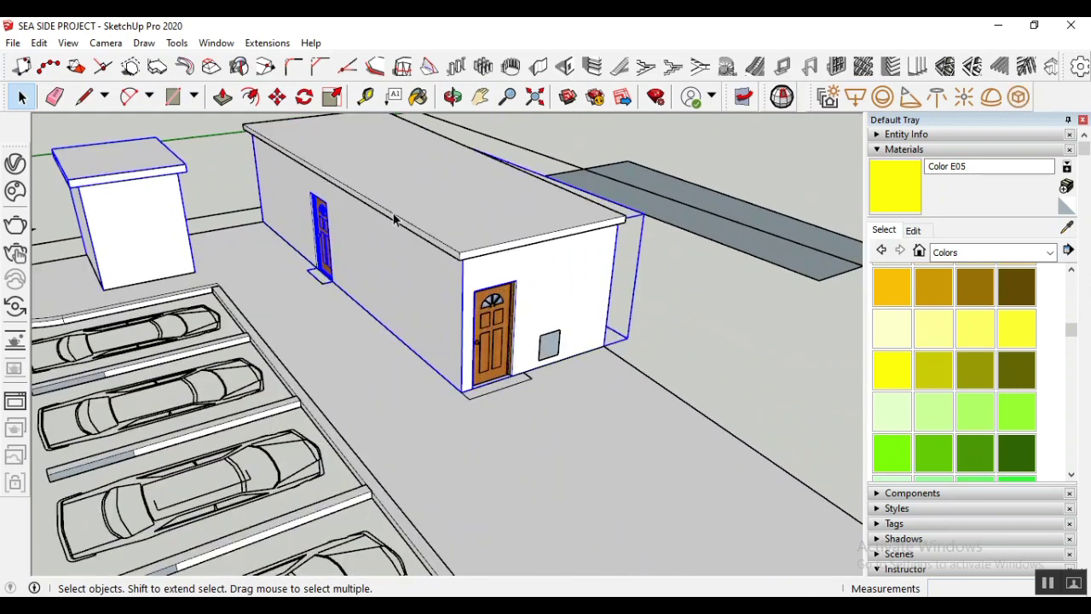
shift+click(439, 212)
shift+click(499, 326)
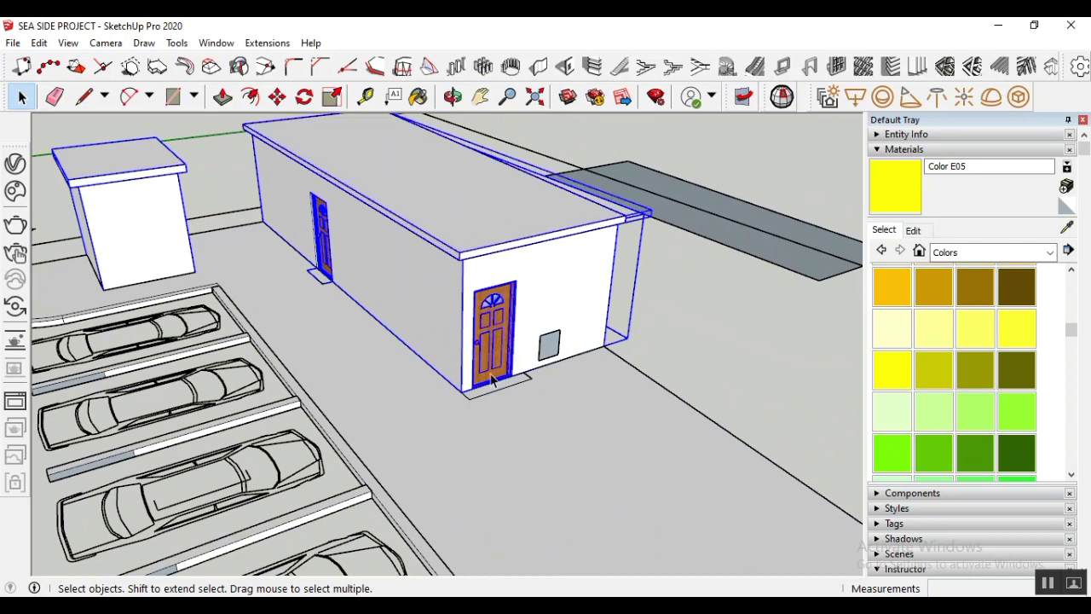
Move the two selected buildings about 27.18 m off the raised ground to the empty area beyond the site boundary
scroll(302, 277, up, 2)
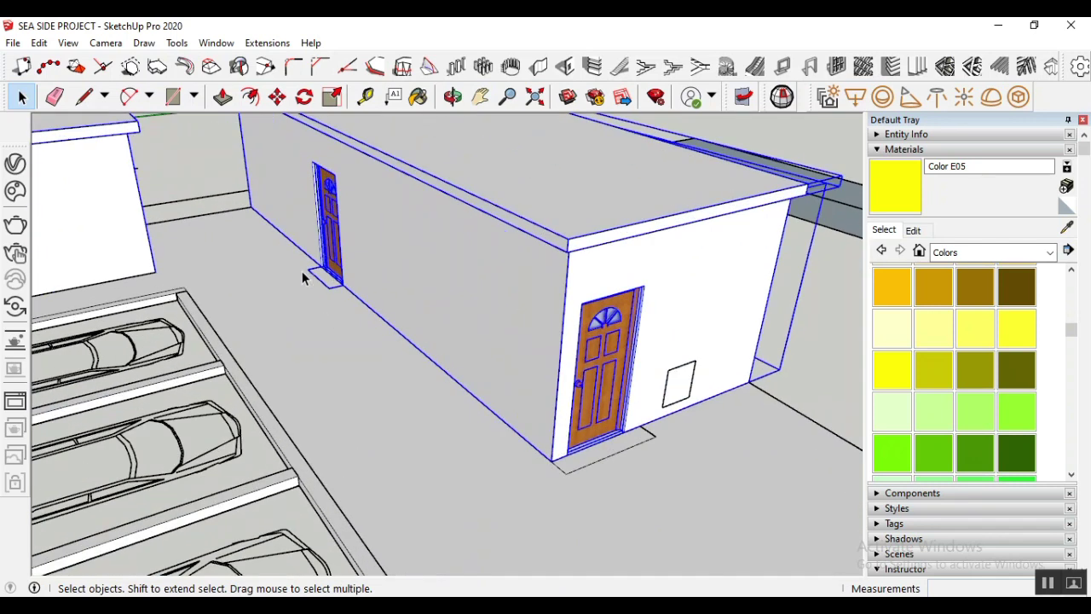
scroll(333, 283, up, 1)
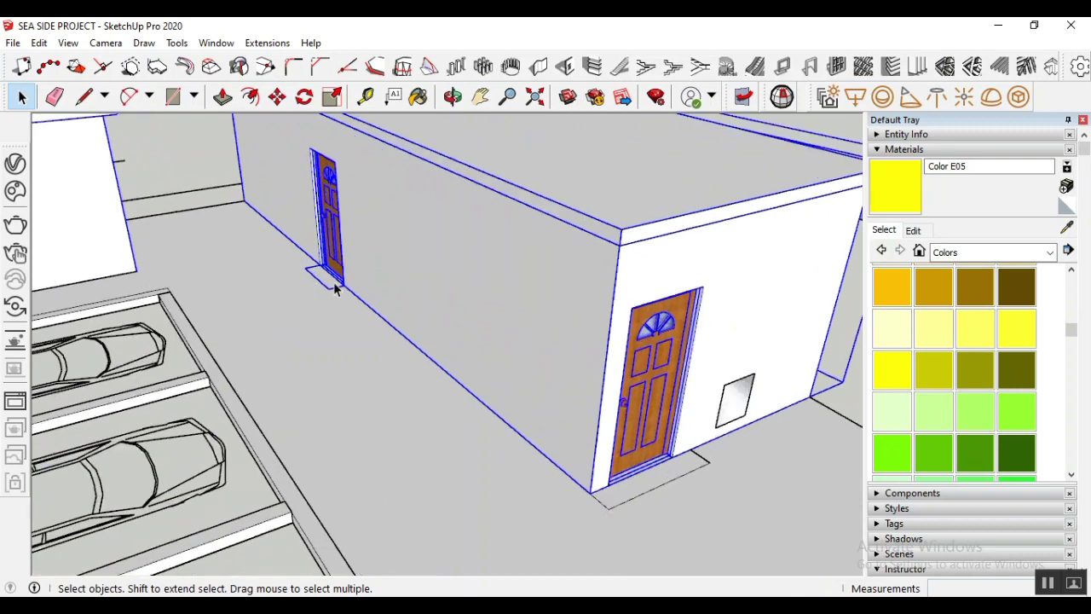
scroll(297, 323, down, 5)
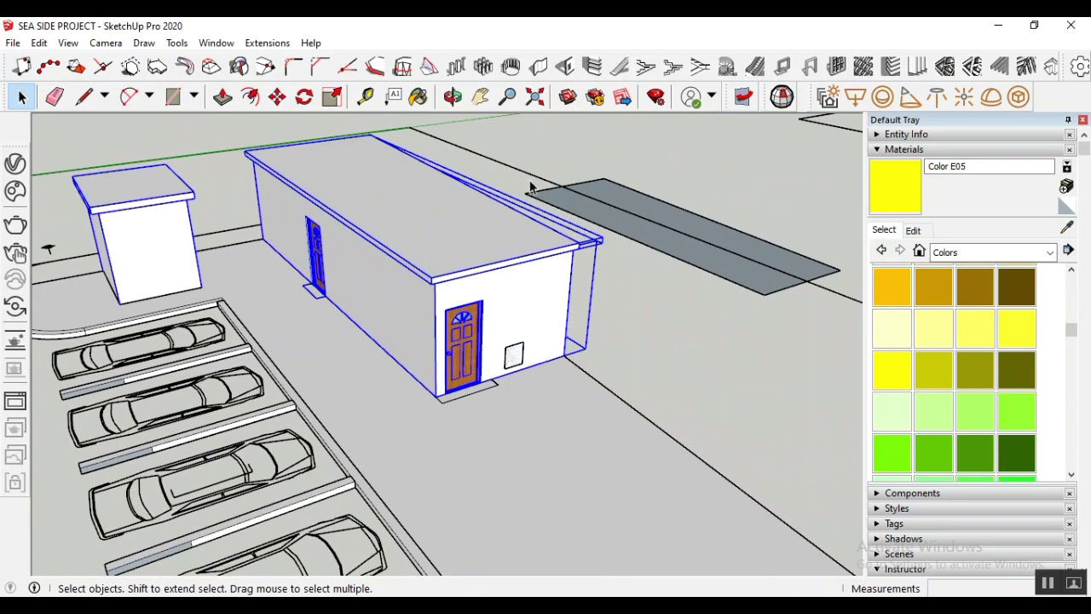
click(453, 97)
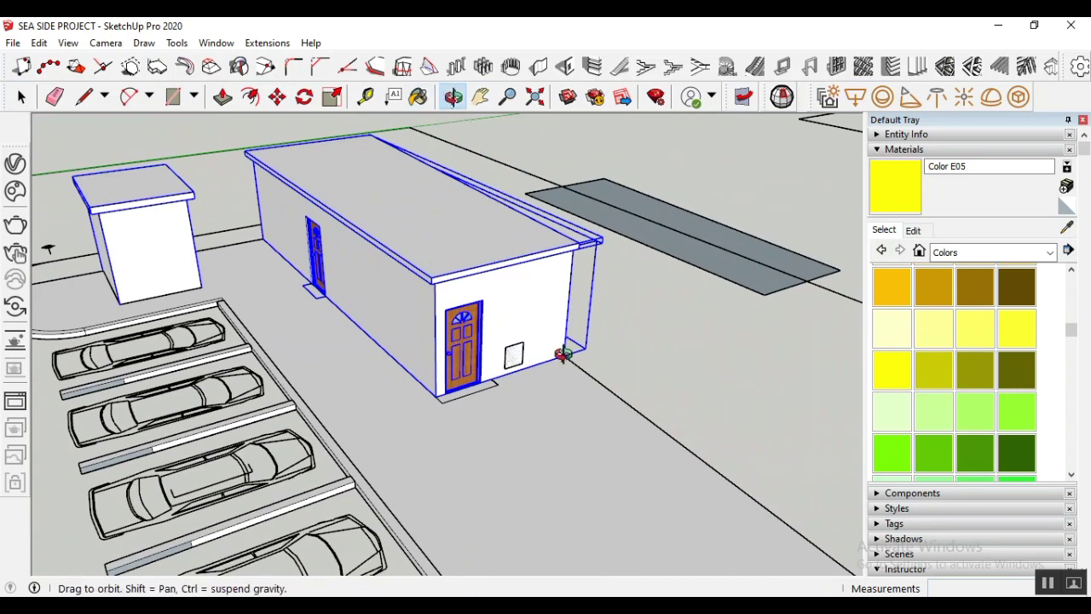
drag(573, 343, 243, 102)
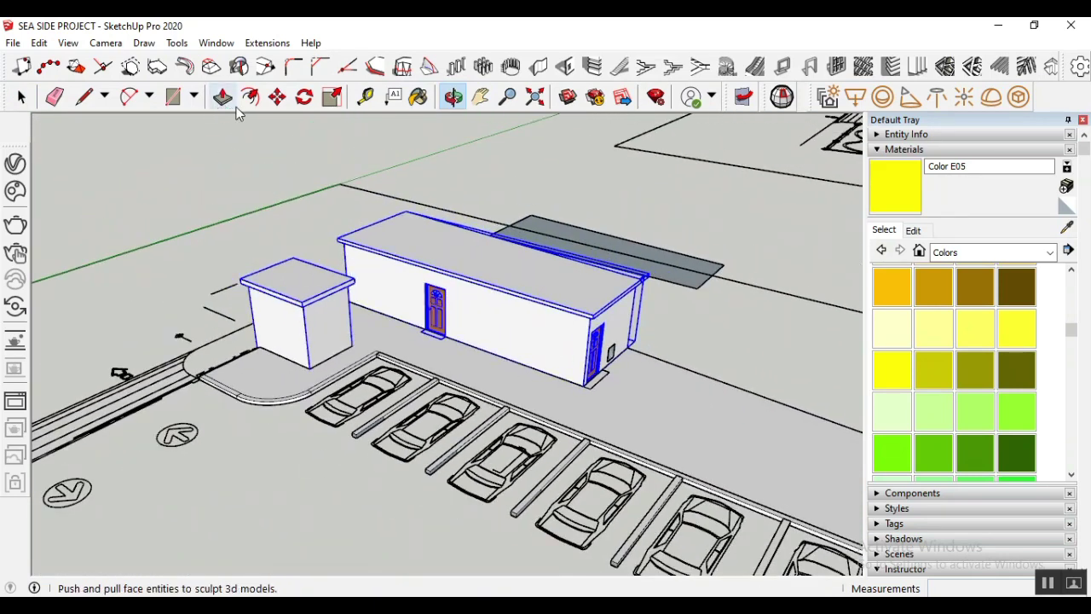
click(278, 96)
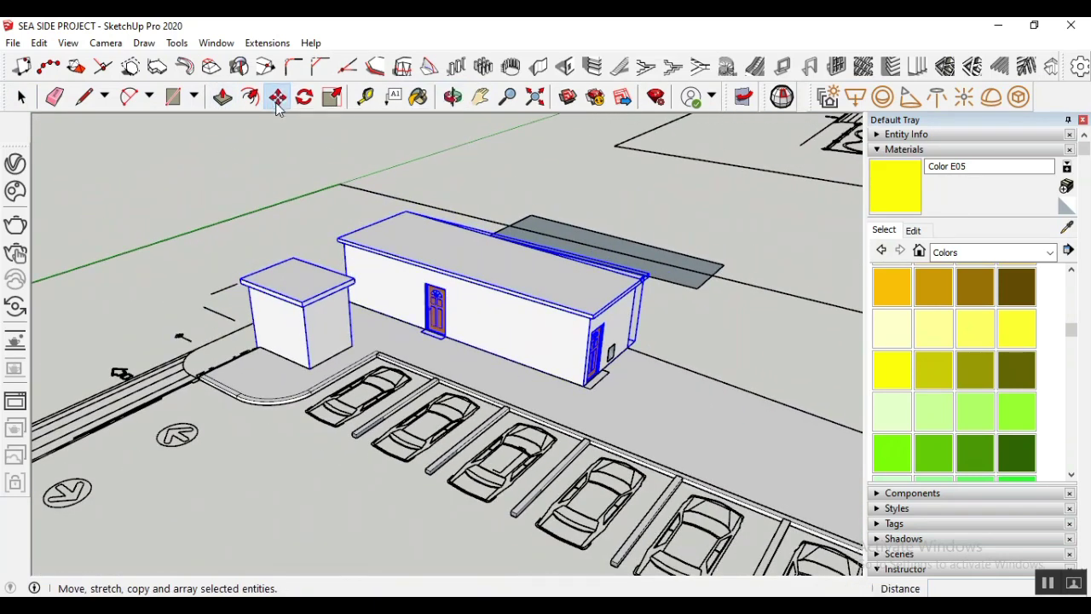
click(427, 333)
scroll(366, 271, down, 3)
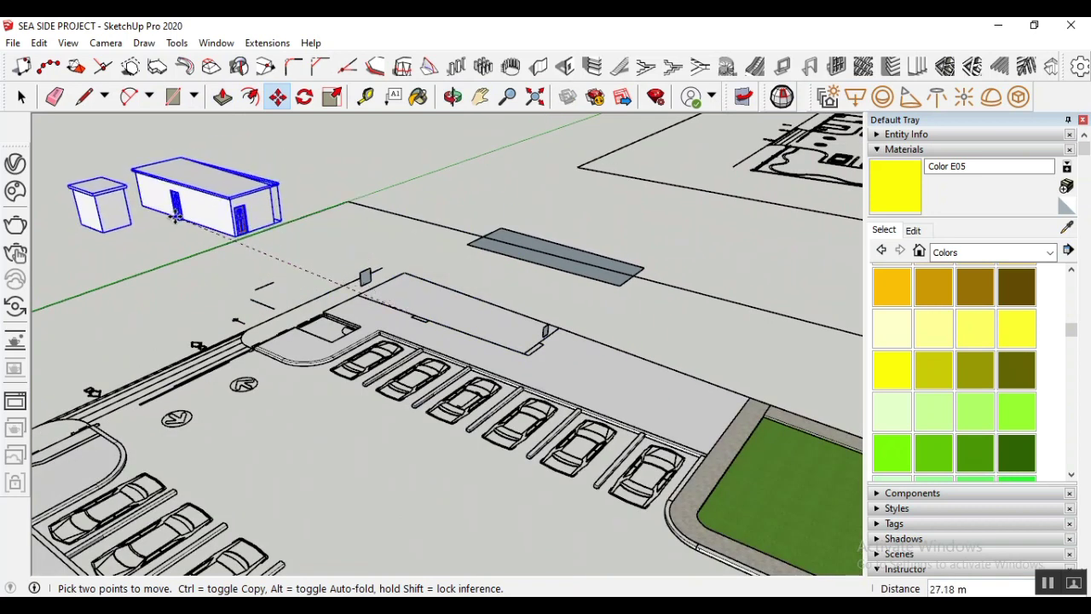
click(175, 215)
scroll(568, 373, up, 2)
Delete the two small upright faces left standing around the larger building's footprint
click(22, 97)
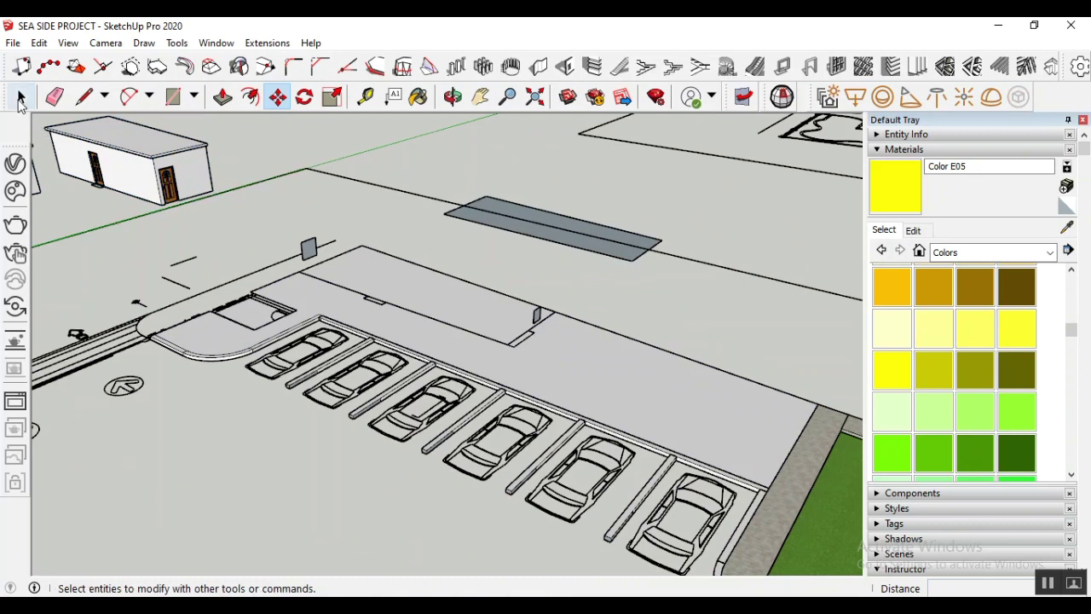
scroll(311, 243, up, 2)
drag(283, 216, 342, 260)
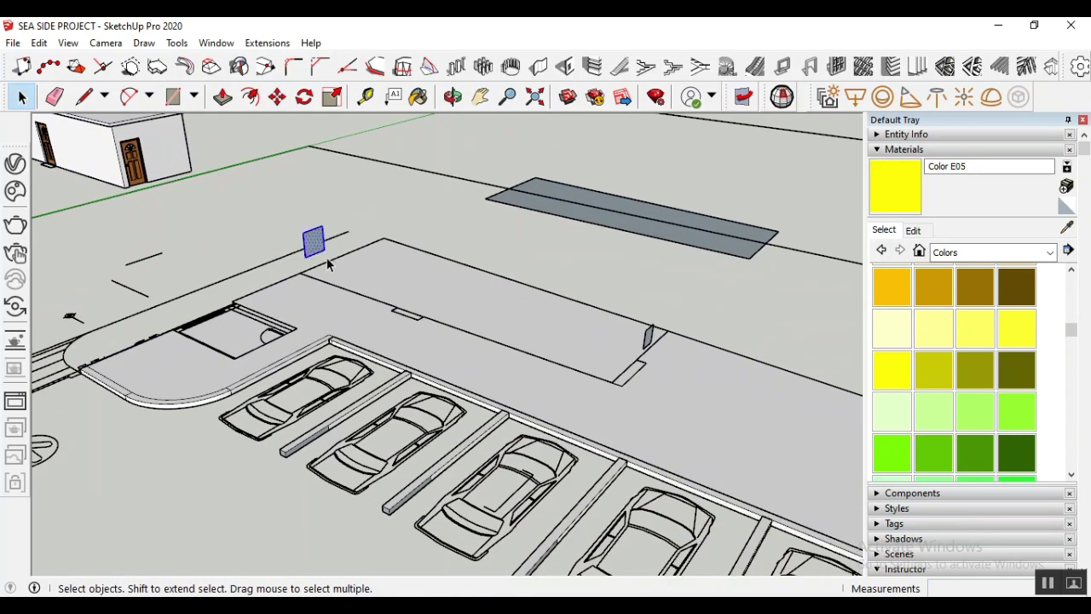
key(Delete)
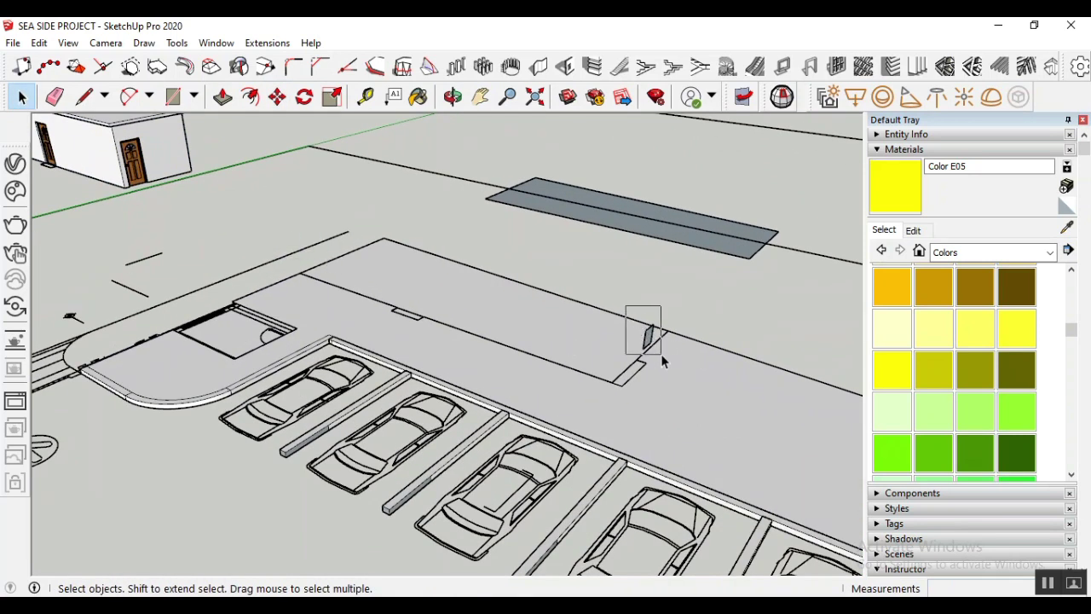
key(Delete)
scroll(256, 238, down, 3)
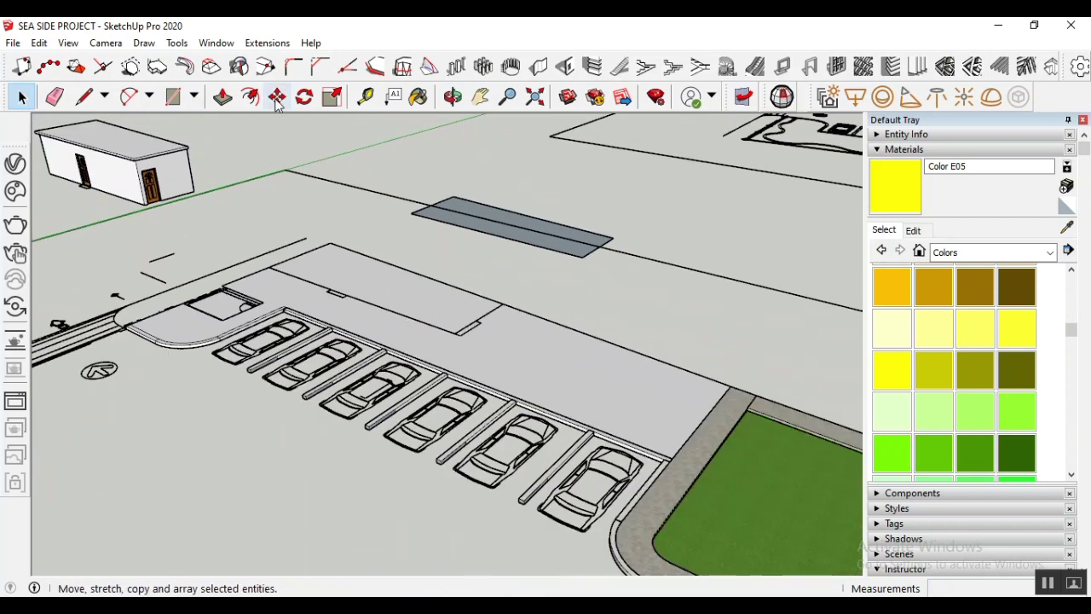
click(277, 97)
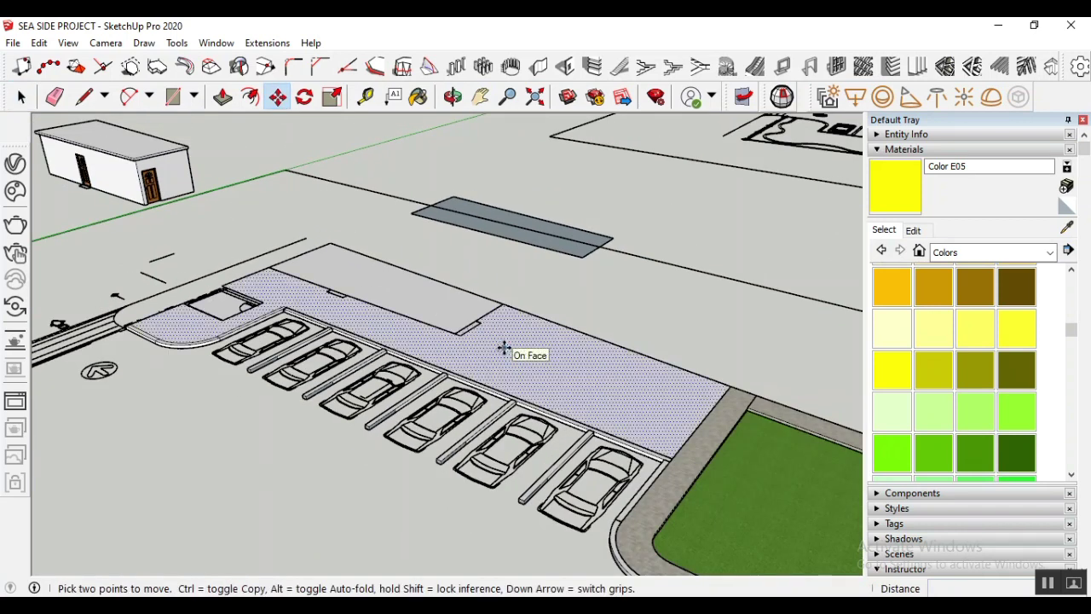
click(504, 350)
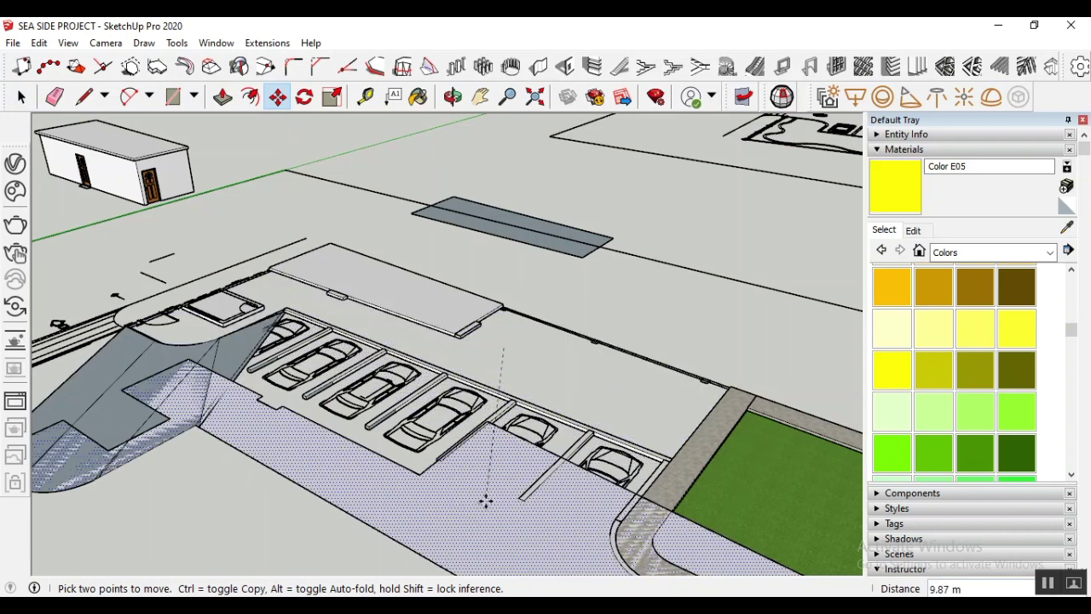
key(Escape)
click(222, 96)
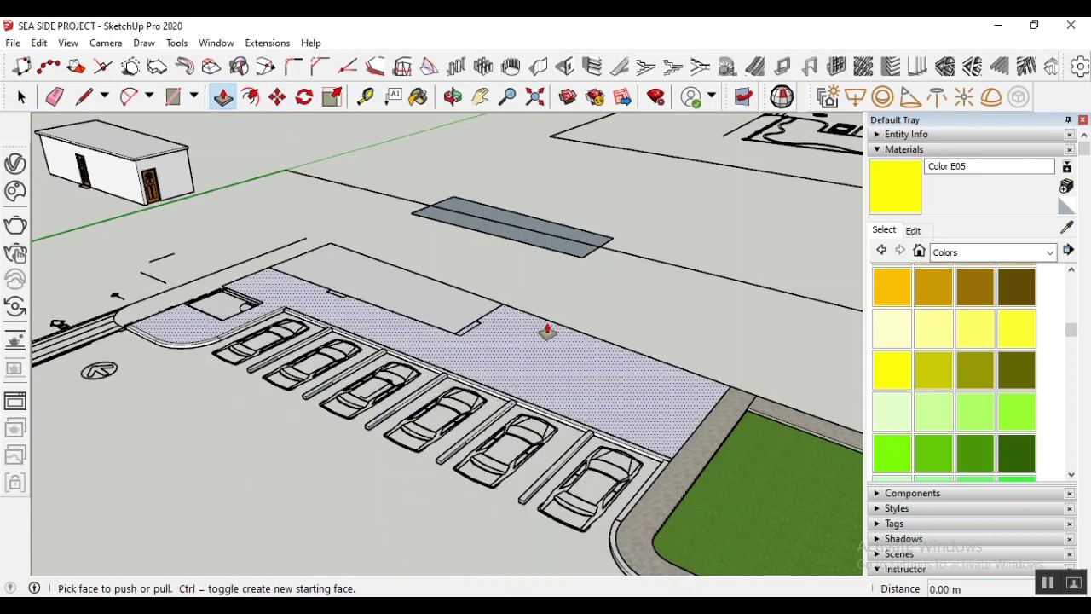
click(529, 349)
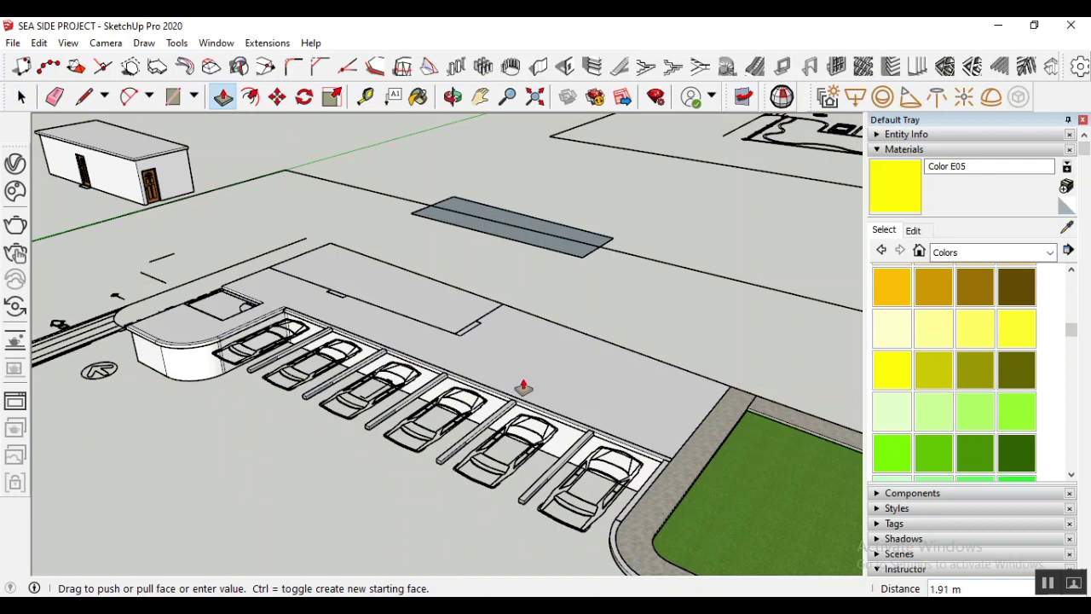
key(Return)
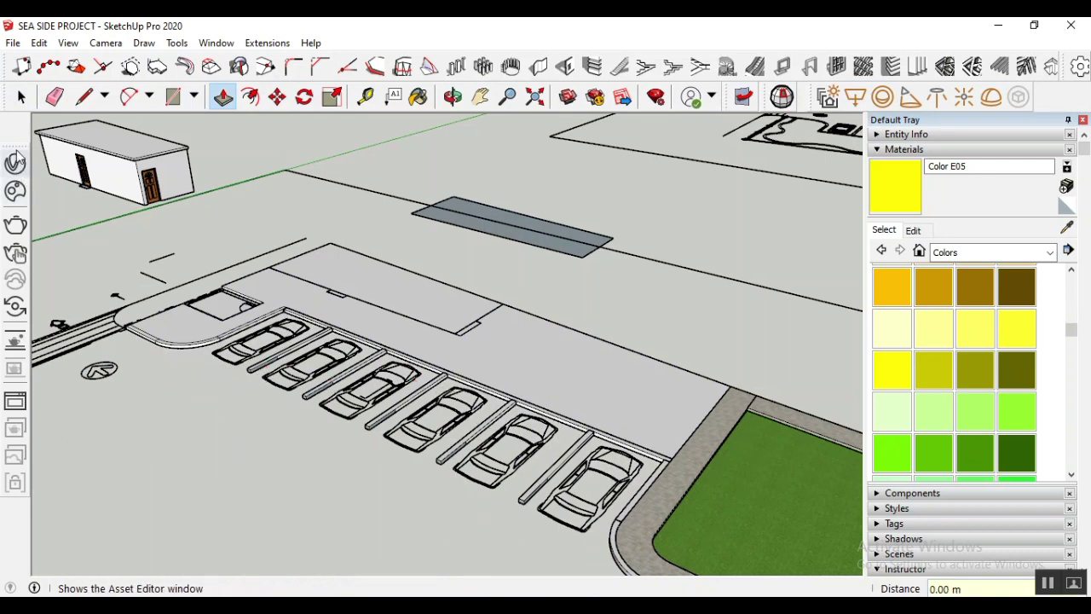
Select the raised ground surface with its edges and the adjoining parking kerbs
click(21, 96)
scroll(358, 301, down, 2)
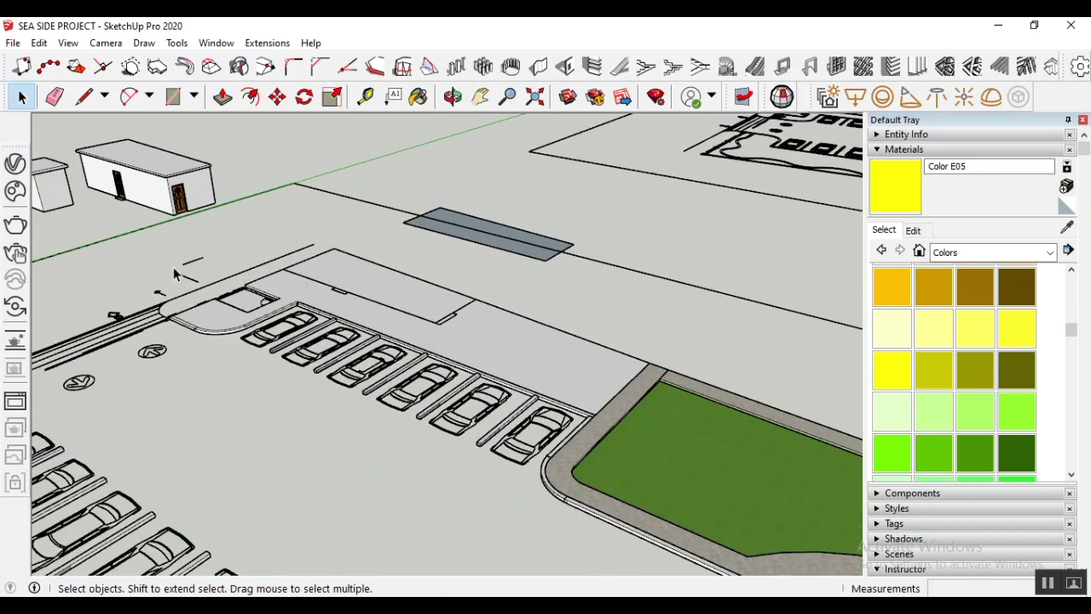
scroll(174, 273, up, 3)
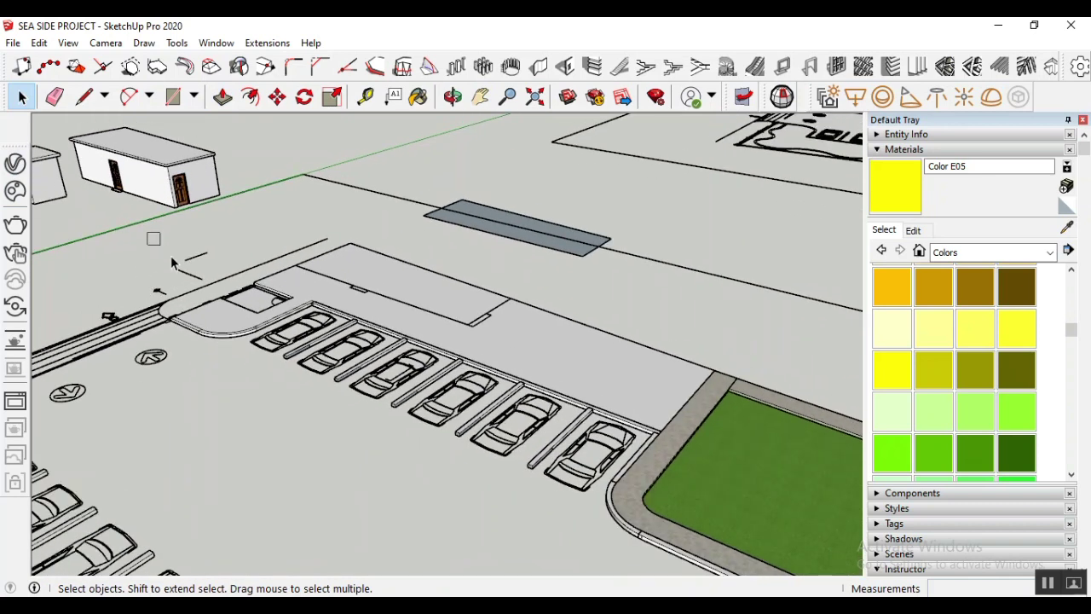
drag(147, 233, 736, 441)
scroll(432, 336, up, 2)
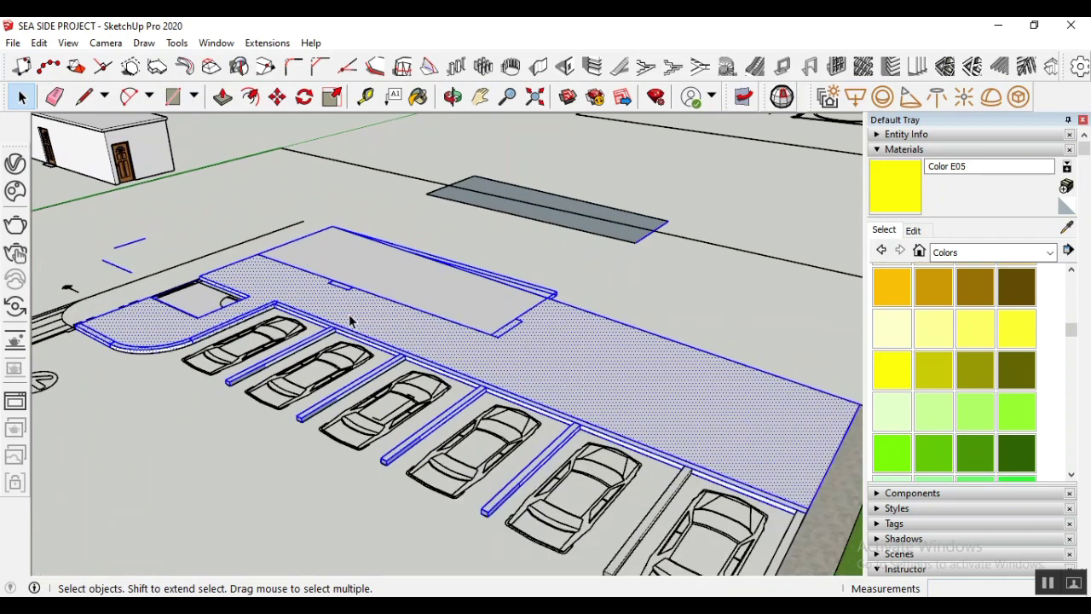
Remove the larger building's footprint and the first two parking dividers from the selection, keeping the raised ground selected
scroll(425, 293, down, 3)
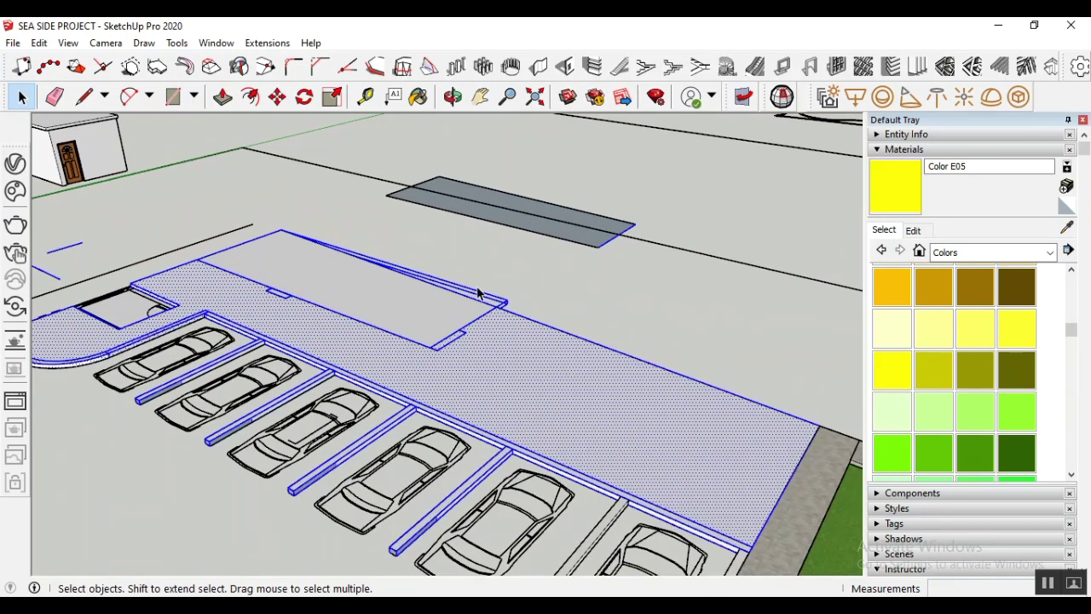
scroll(421, 280, up, 4)
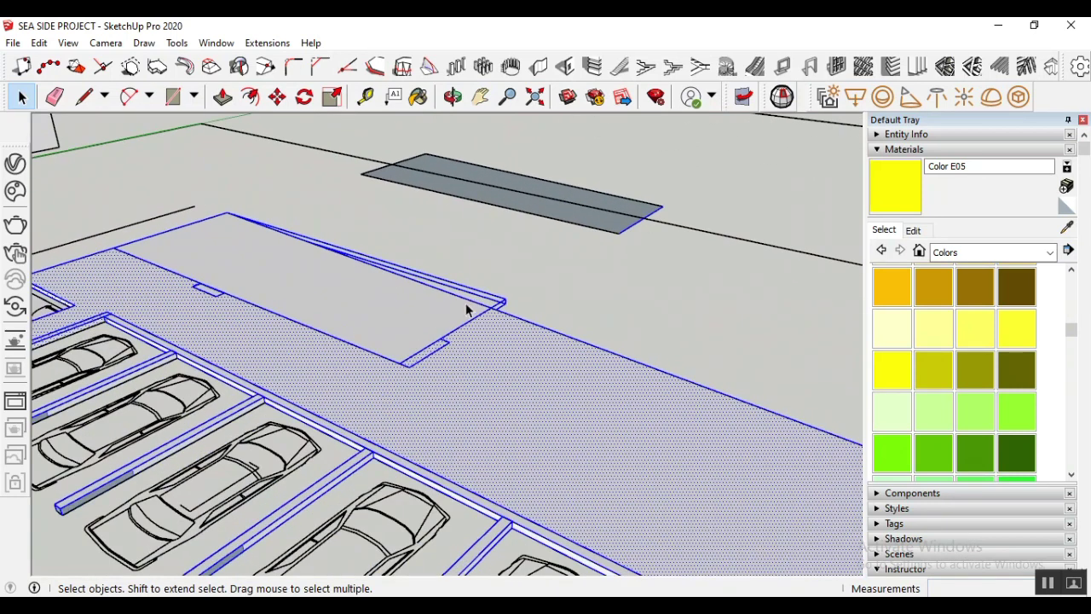
shift+click(451, 307)
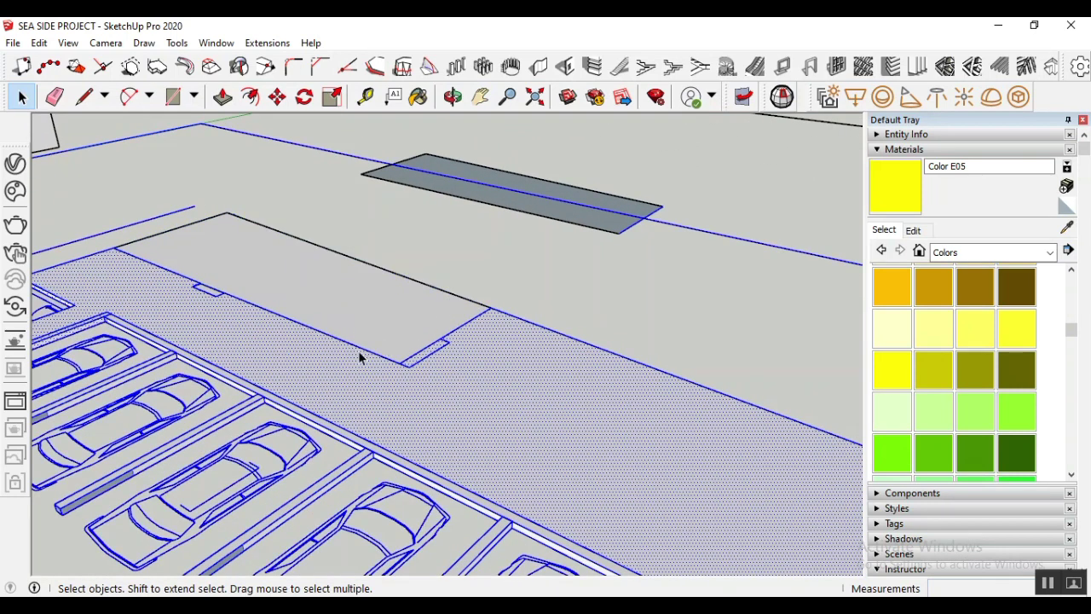
scroll(485, 283, down, 2)
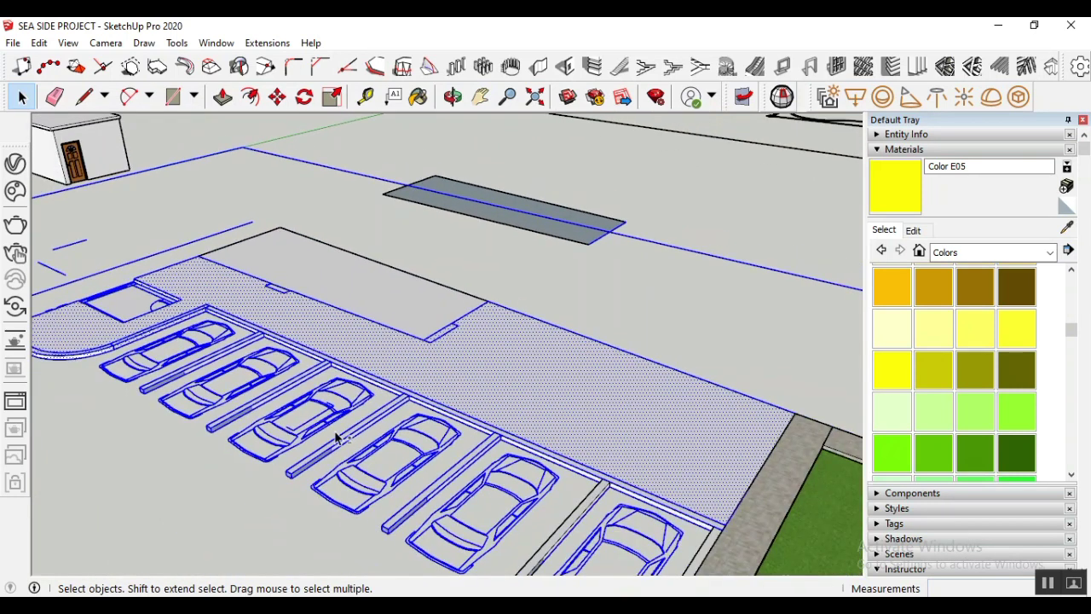
shift+click(310, 433)
shift+click(234, 411)
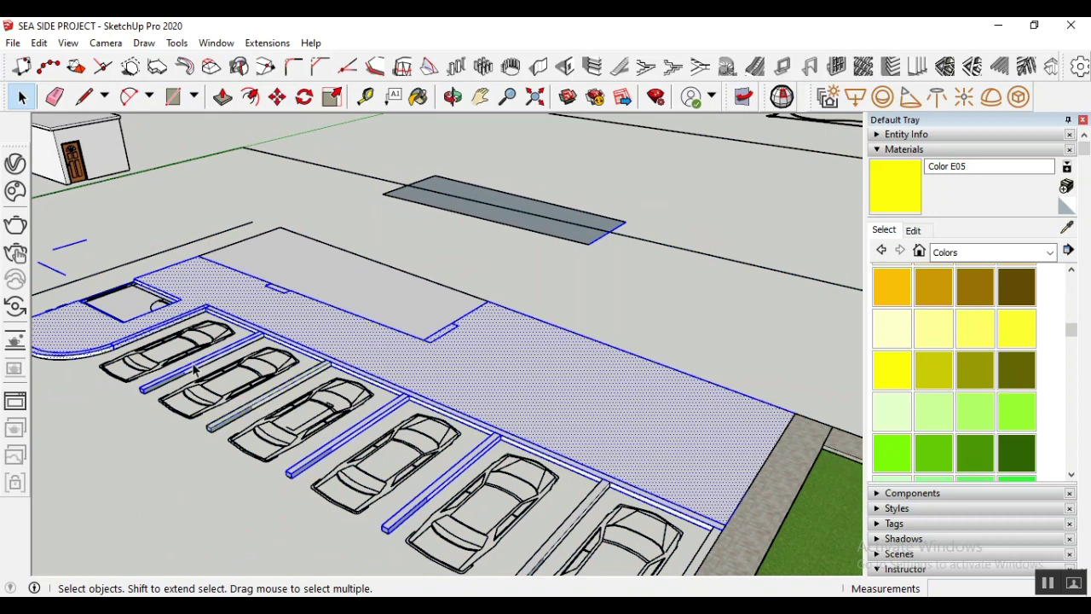
shift+click(196, 368)
scroll(133, 358, up, 1)
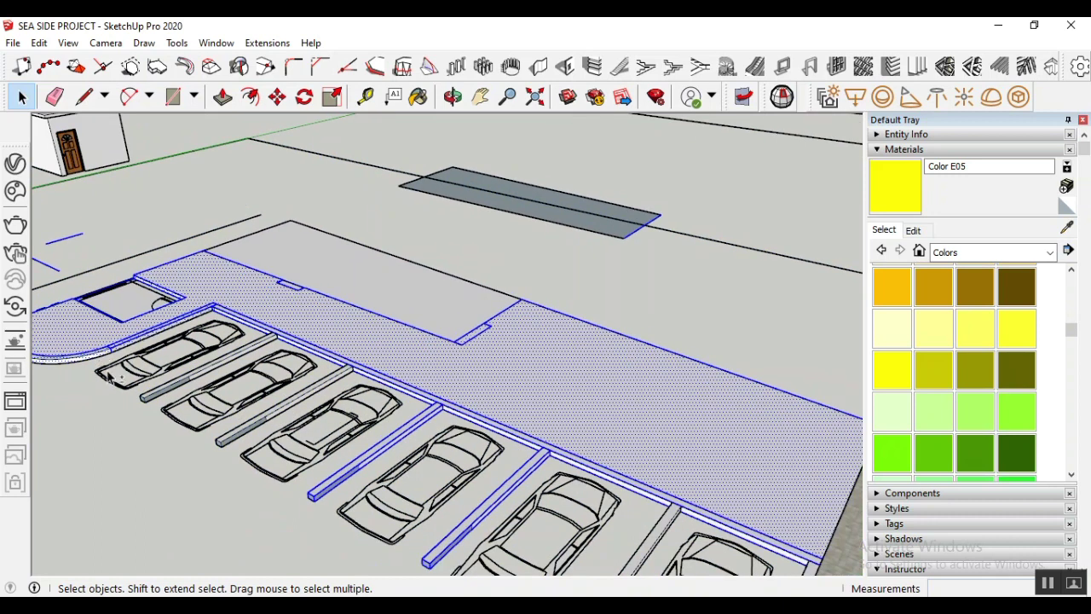
Remove the long kerb along the heads of the parking bays and the kerb beside the first car from the selection
scroll(162, 368, up, 2)
scroll(258, 287, up, 1)
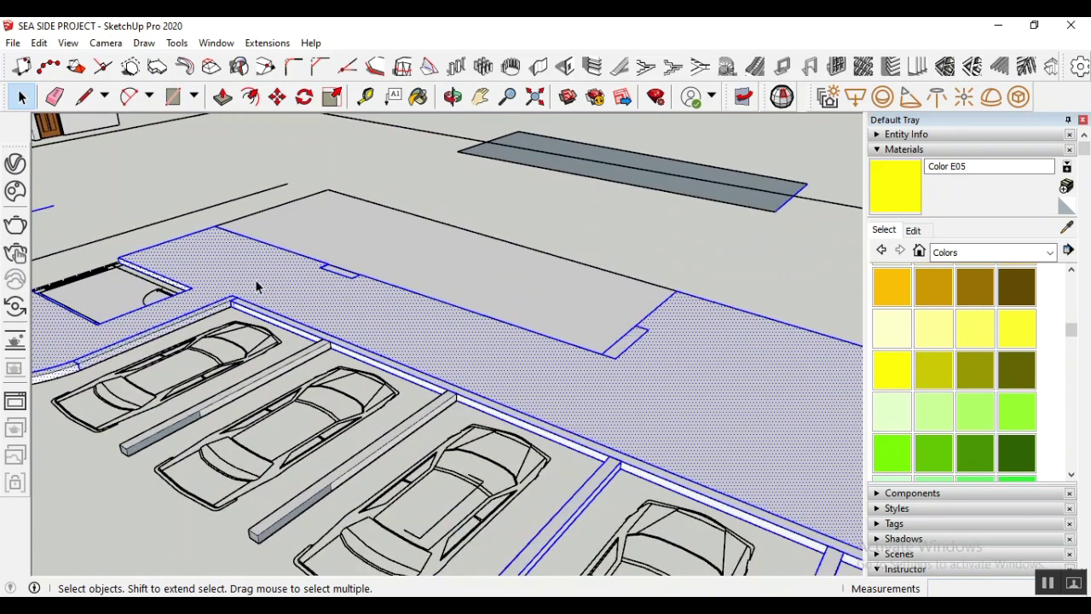
scroll(258, 287, up, 2)
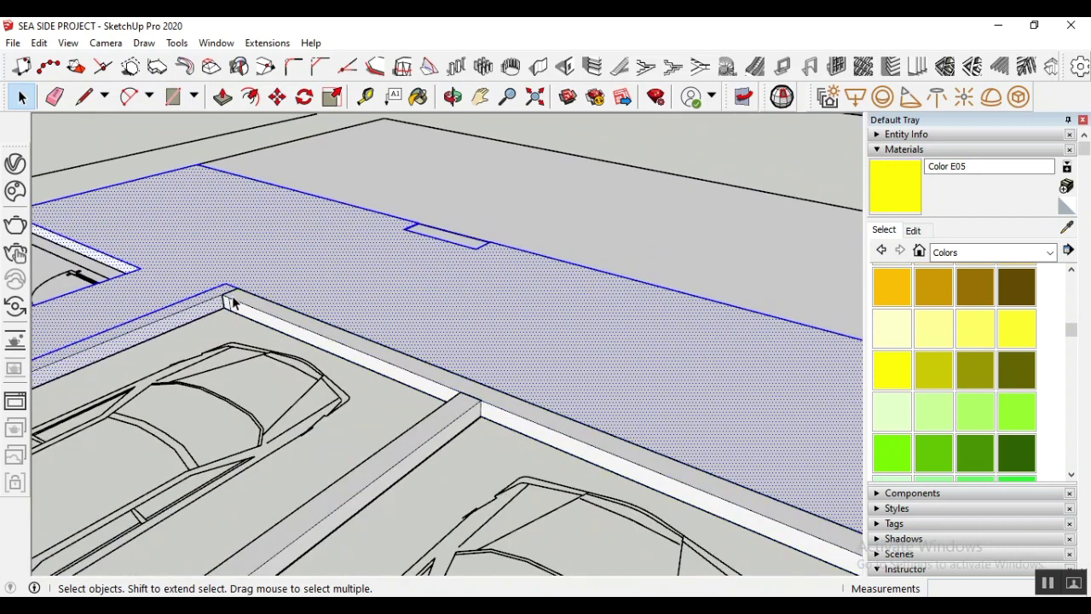
scroll(220, 298, up, 1)
scroll(321, 256, down, 2)
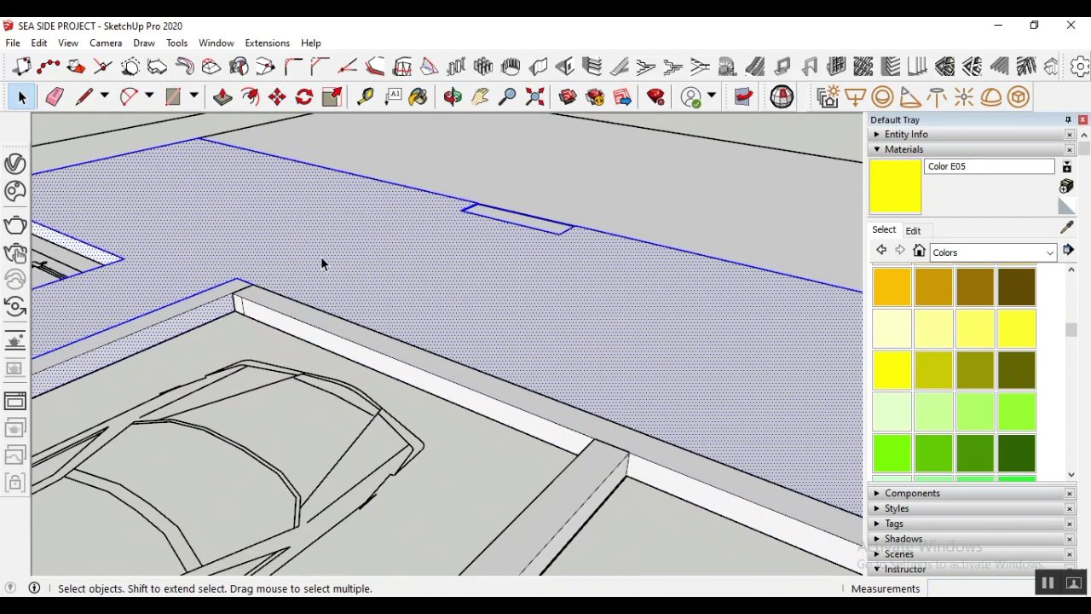
scroll(361, 268, down, 3)
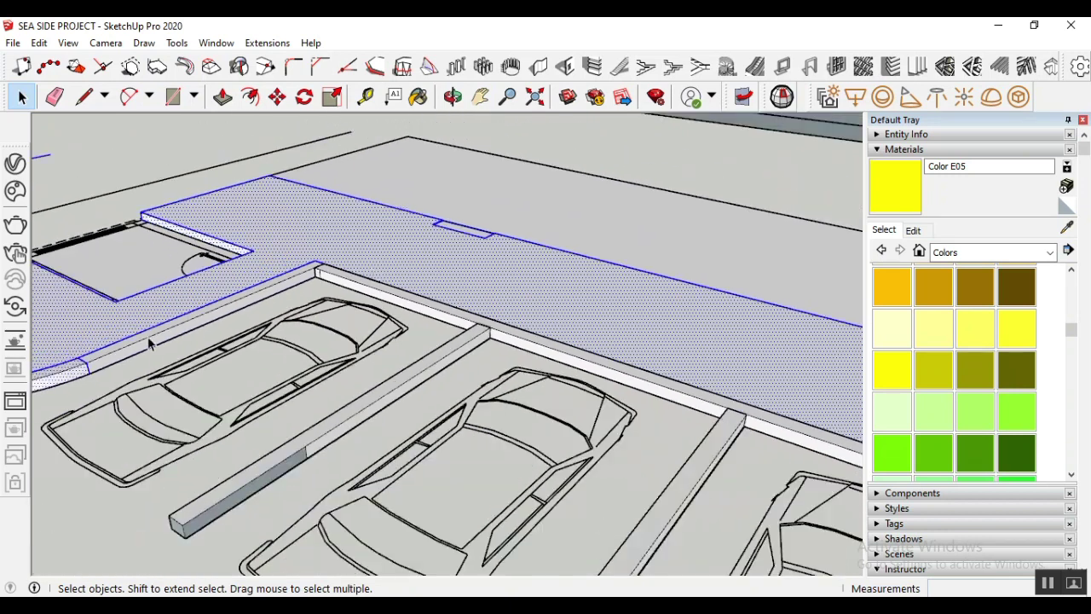
Remove the curved corner kerb and the straight end kerb, with their top and outer faces, from the selection
scroll(82, 385, up, 2)
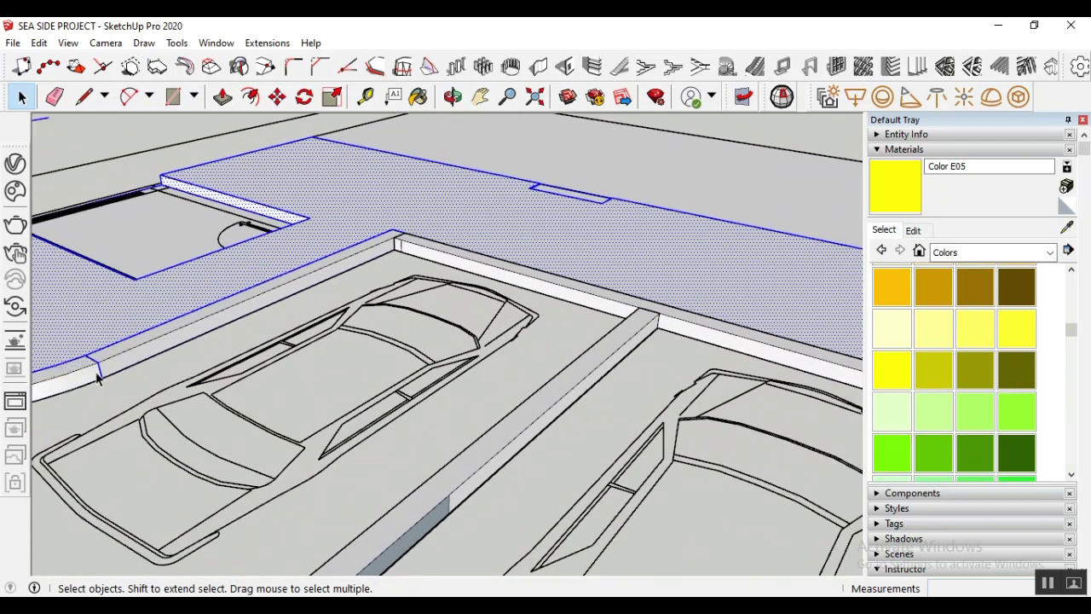
scroll(98, 380, up, 2)
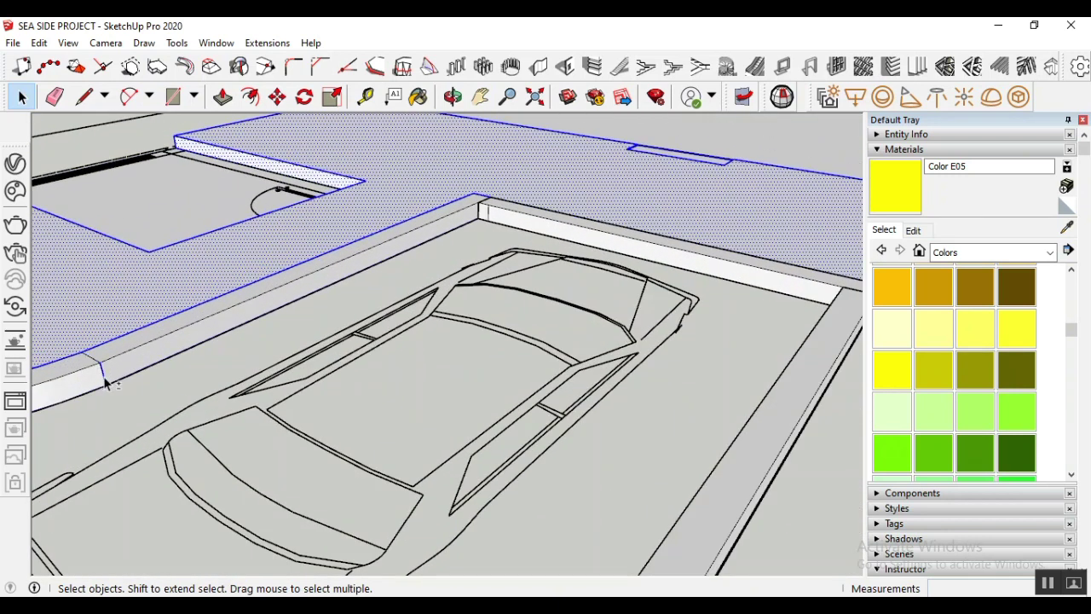
scroll(426, 354, down, 5)
scroll(217, 322, up, 2)
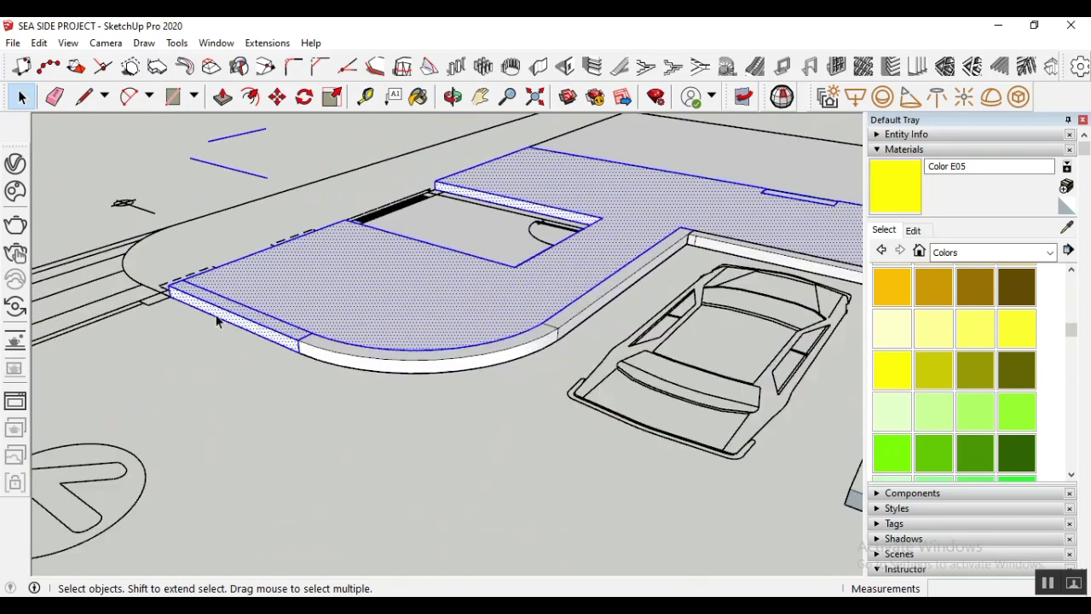
scroll(239, 334, up, 2)
scroll(266, 337, up, 1)
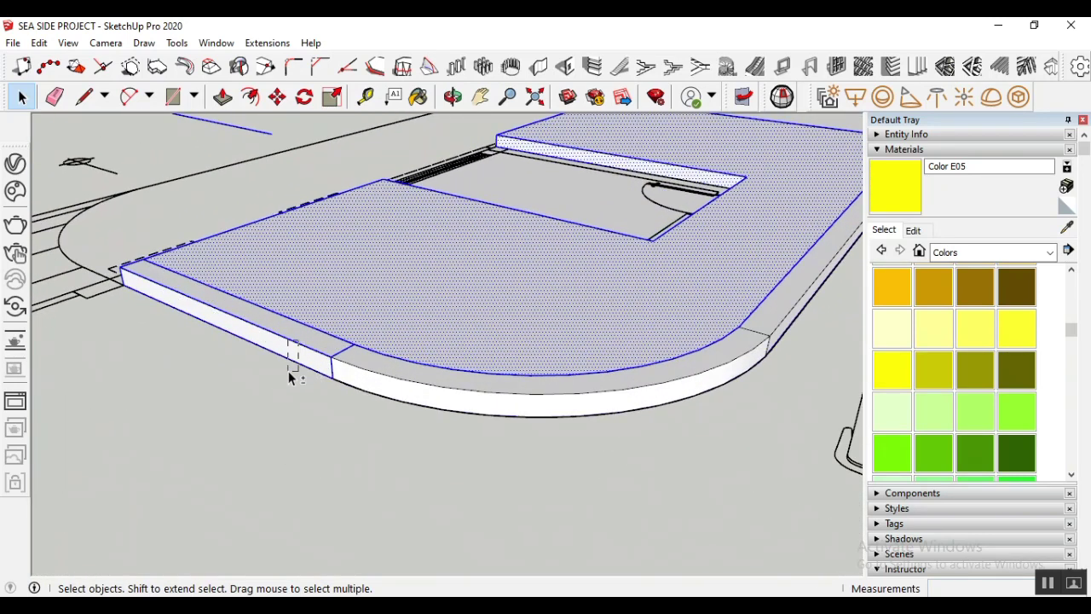
scroll(298, 341, up, 1)
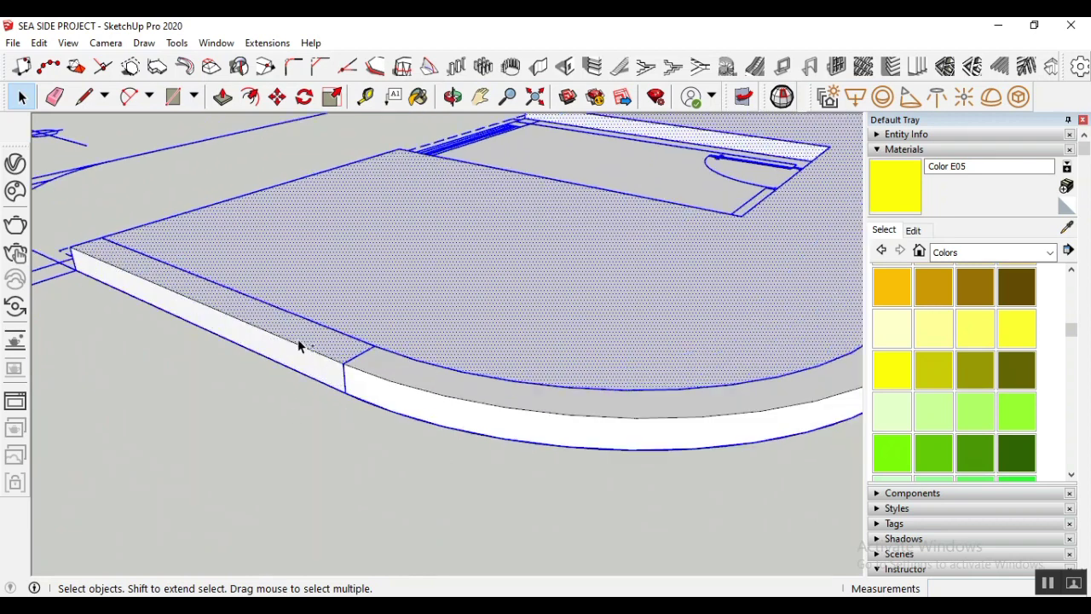
scroll(356, 358, up, 2)
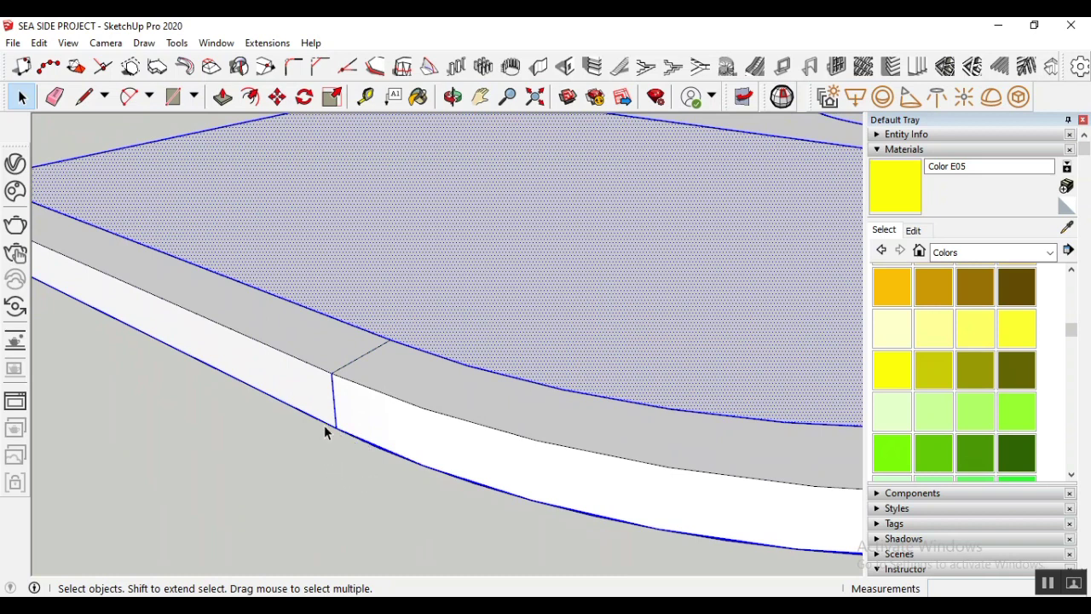
scroll(403, 353, down, 5)
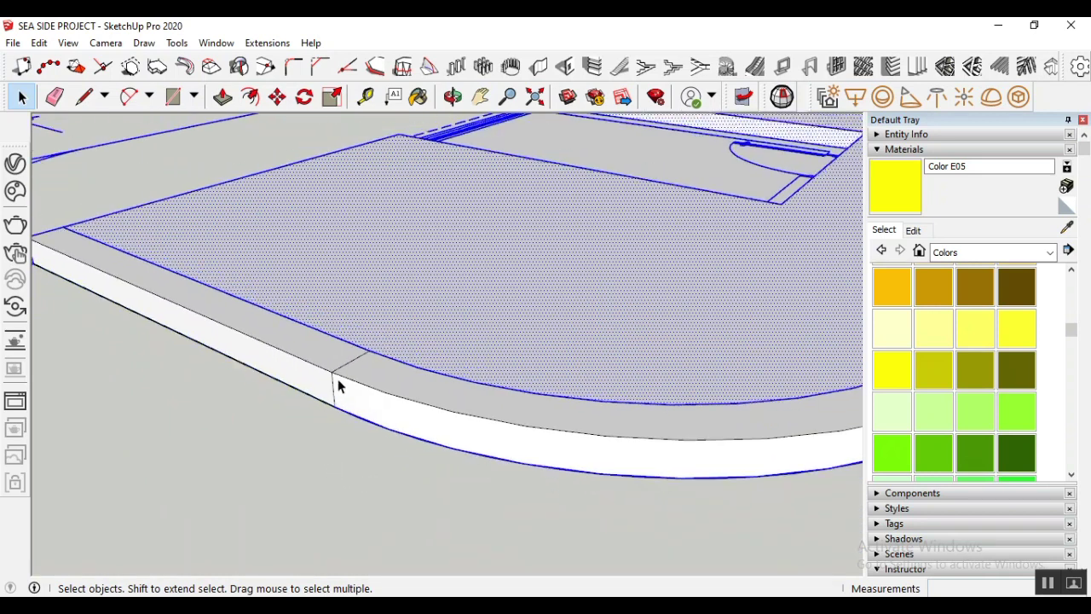
scroll(209, 361, down, 2)
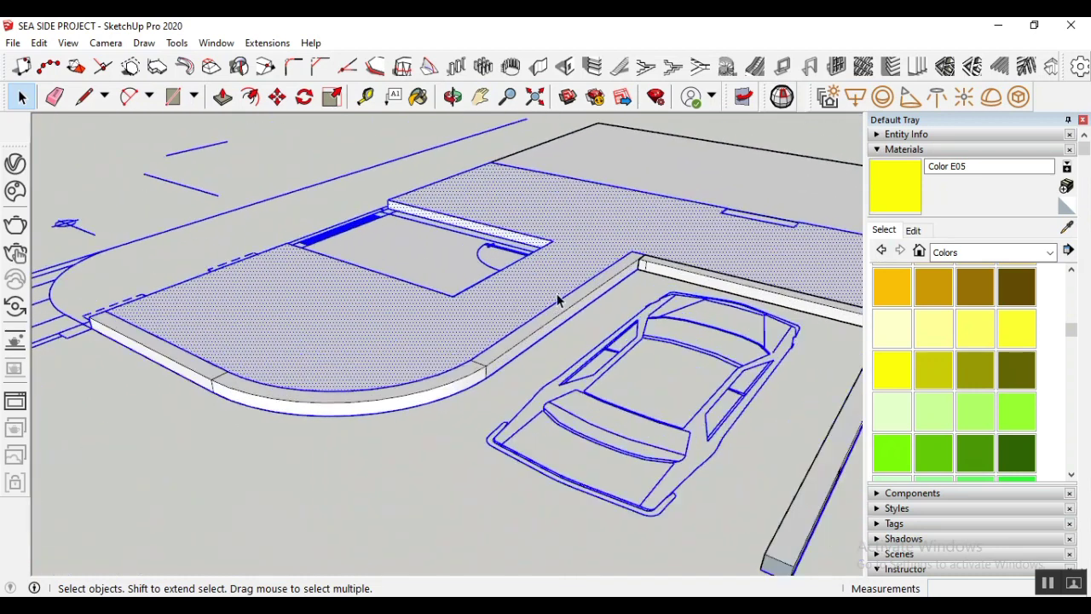
Remove the site linework, the car outlines and the kerb face beside the first parking bay from the selection
scroll(580, 341, up, 5)
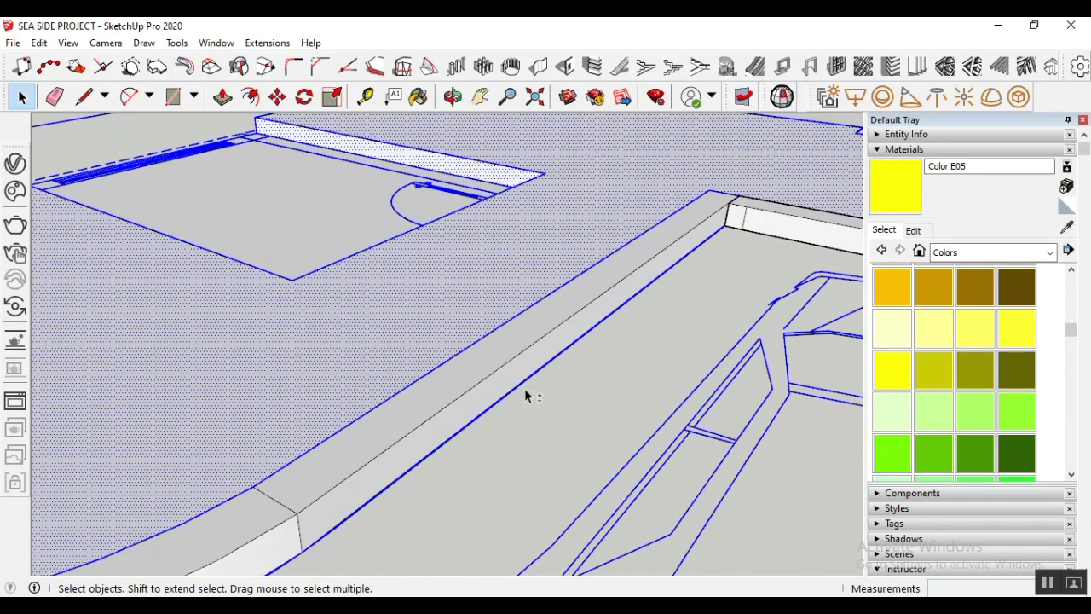
shift+click(513, 386)
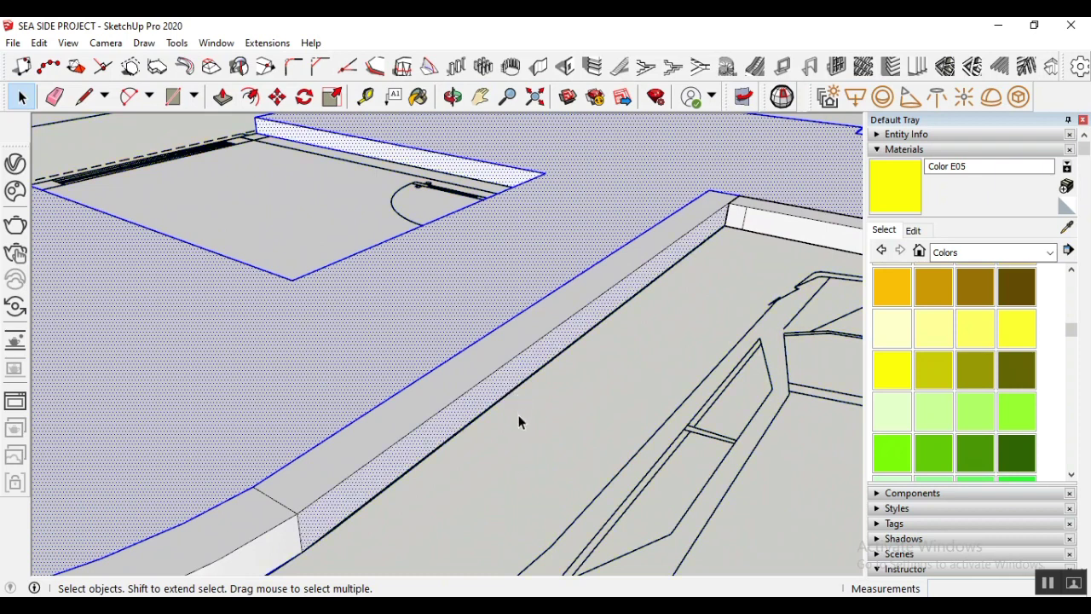
shift+click(453, 416)
middle_drag(720, 228, 150, 290)
scroll(150, 290, up, 5)
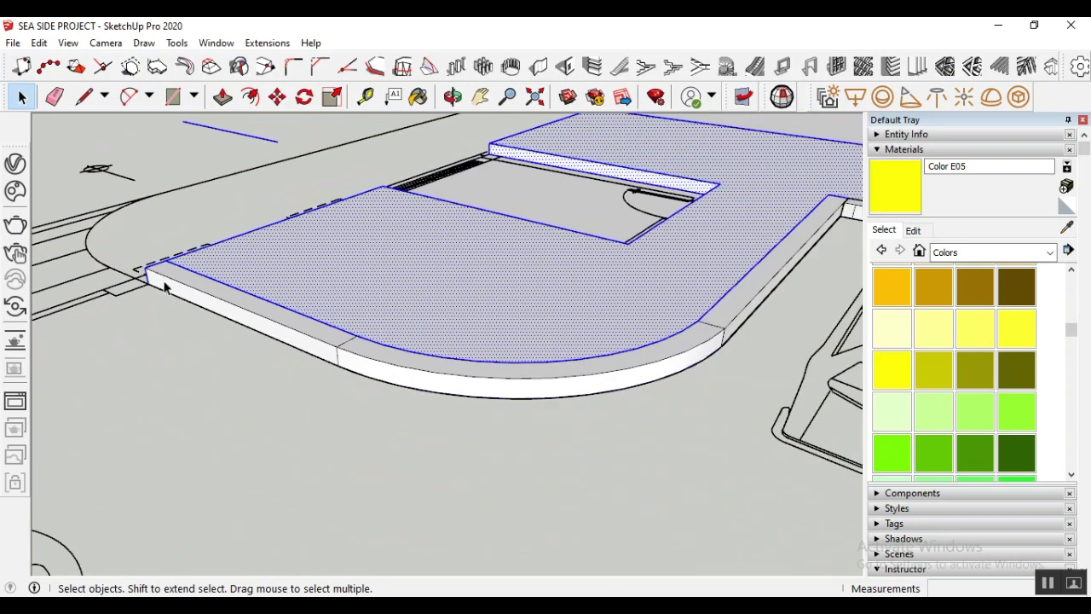
Remove the straight end kerb's faces and the short edges at its outer corner from the selection
triple_click(145, 315)
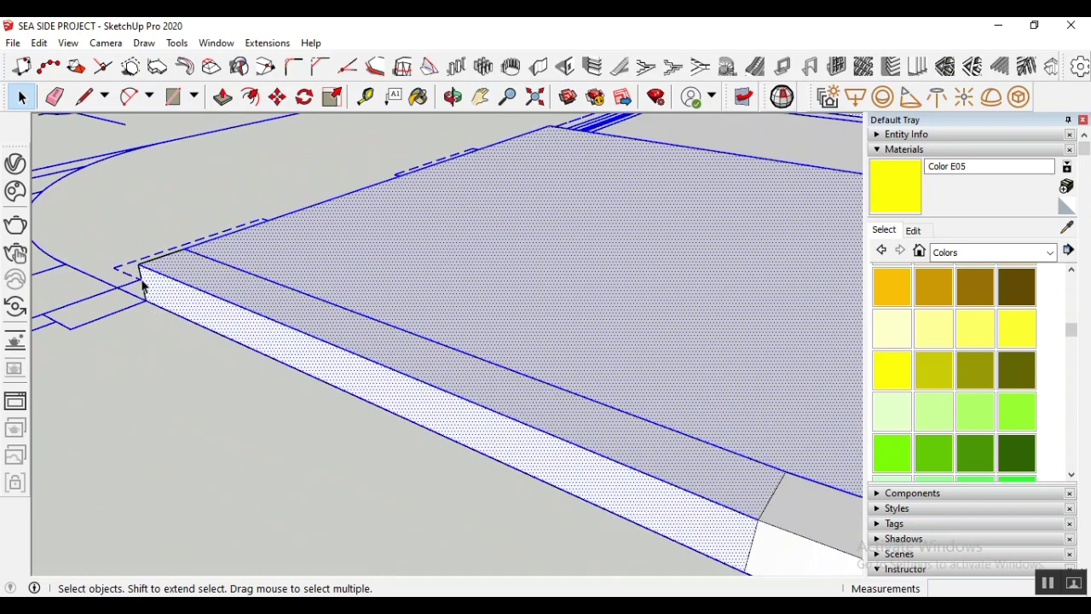
scroll(147, 263, up, 2)
shift+drag(123, 341, 119, 382)
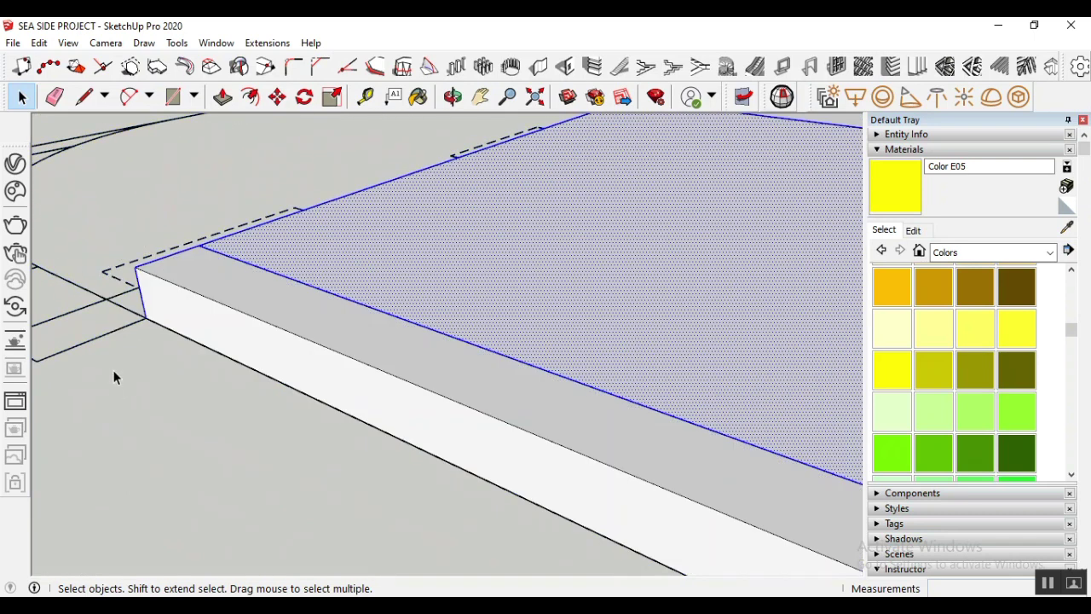
scroll(130, 309, down, 3)
scroll(137, 292, up, 2)
scroll(145, 285, up, 1)
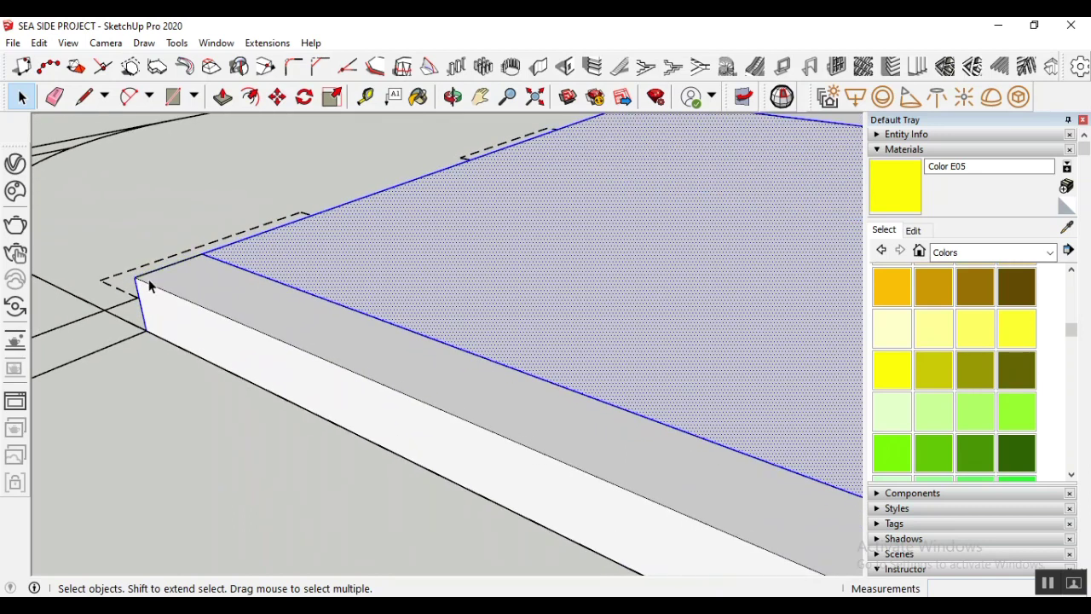
scroll(146, 327, down, 6)
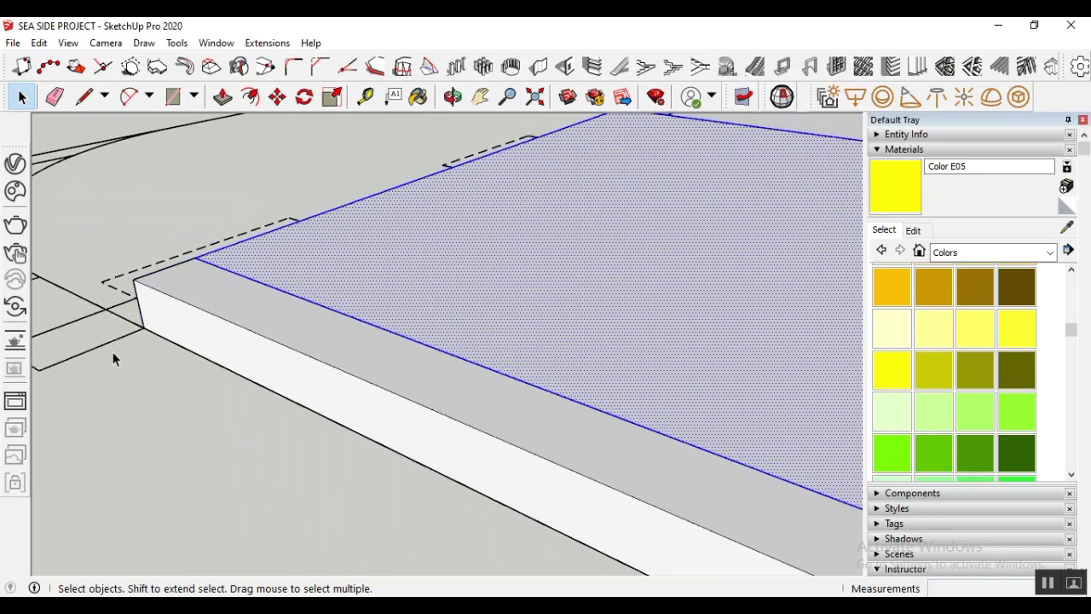
Remove the remaining parking dividers from the selection so only the raised ground surface and its edges stay selected
scroll(222, 225, down, 4)
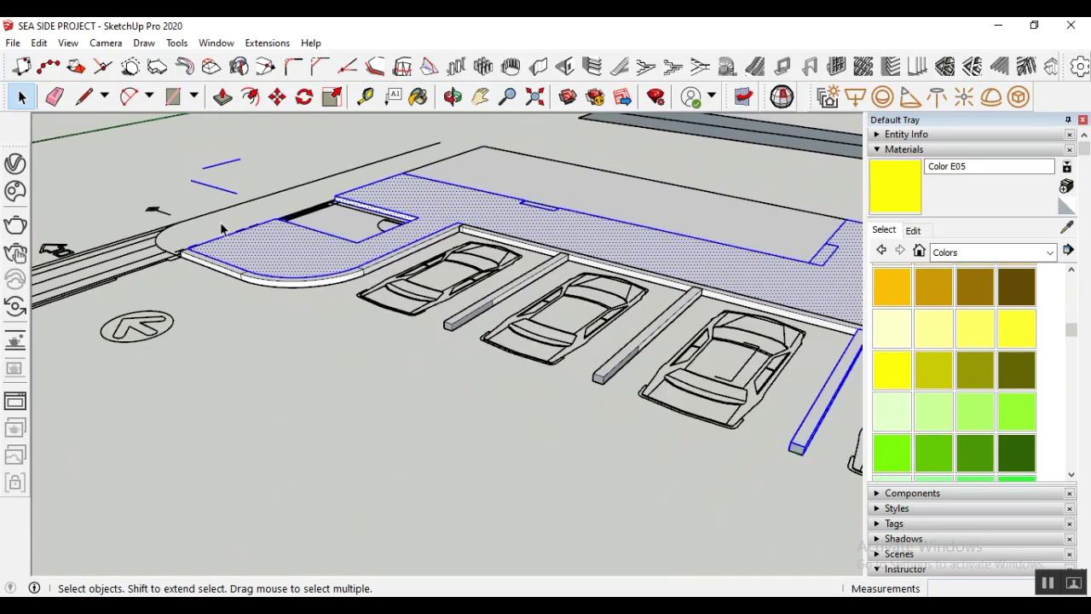
scroll(750, 345, down, 3)
scroll(740, 367, up, 1)
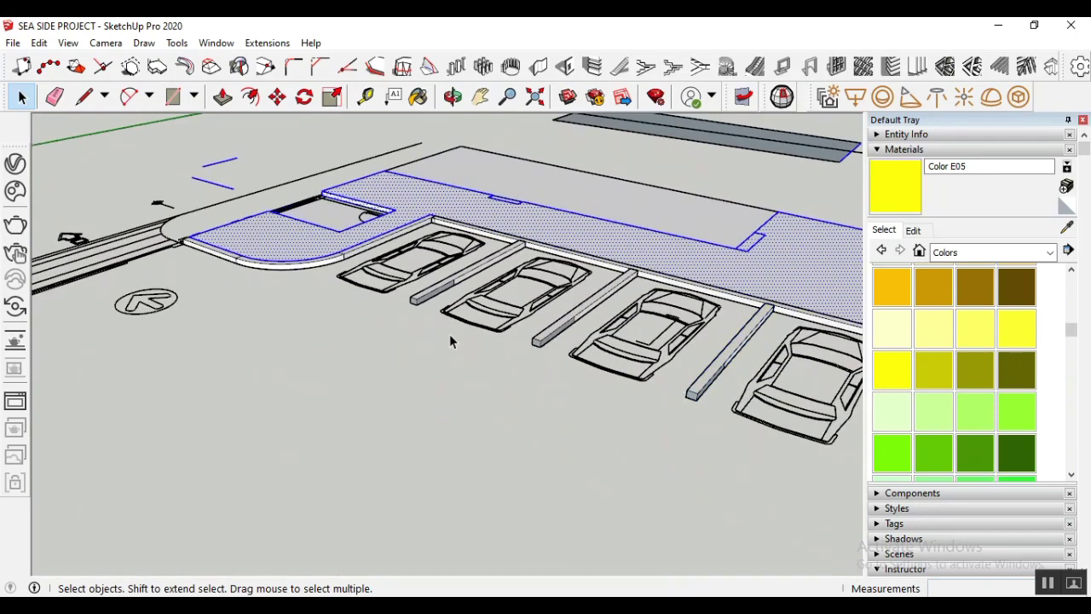
scroll(449, 334, down, 3)
scroll(665, 379, up, 3)
scroll(477, 384, down, 3)
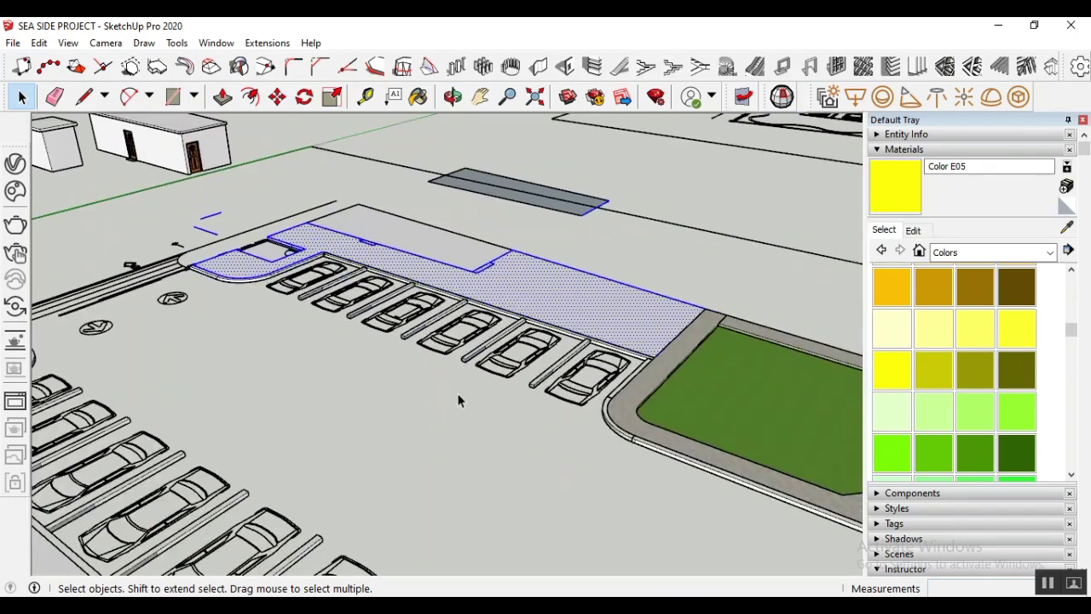
scroll(545, 392, up, 2)
scroll(422, 329, down, 2)
scroll(417, 323, up, 2)
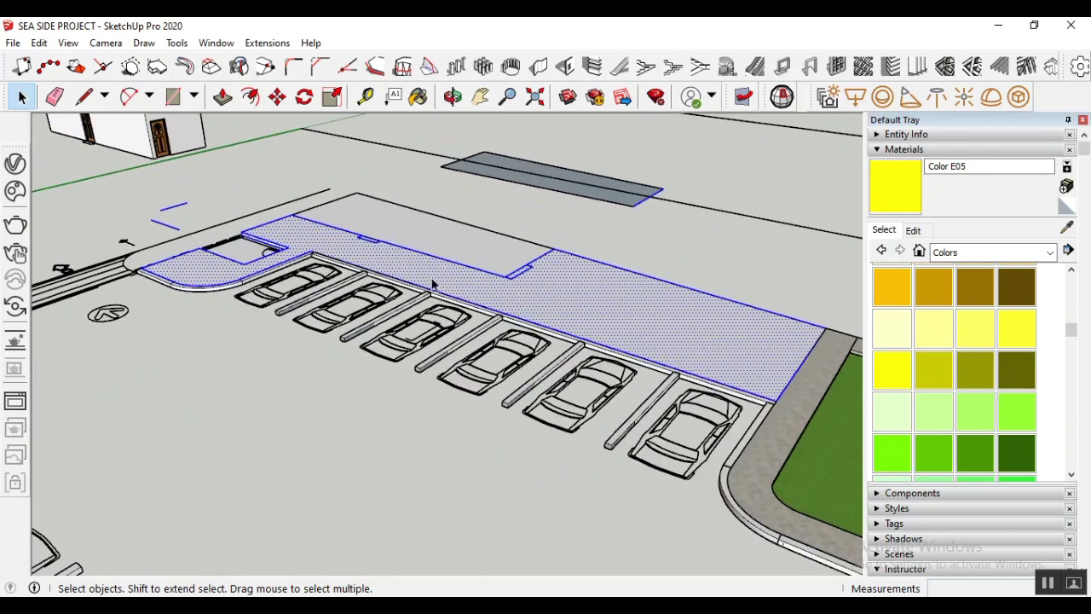
Make the selected raised ground surface and its edges into a group and clear the selection
right_click(431, 281)
click(499, 394)
scroll(348, 436, down, 2)
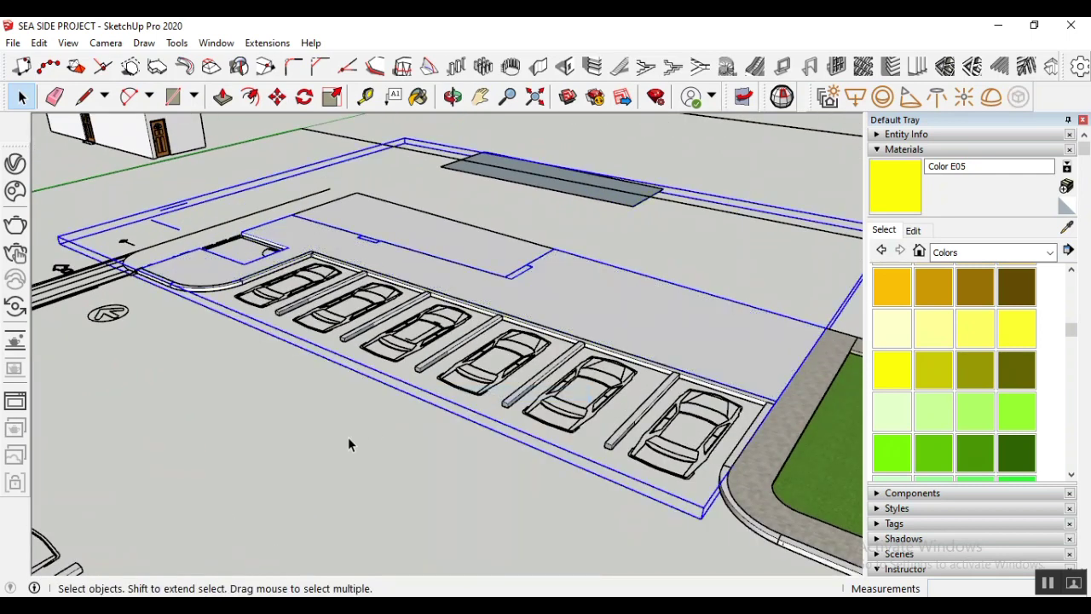
click(348, 437)
Try to draw a rectangle over the small doorstep outline at the front corner of the long building's footprint
scroll(534, 240, up, 3)
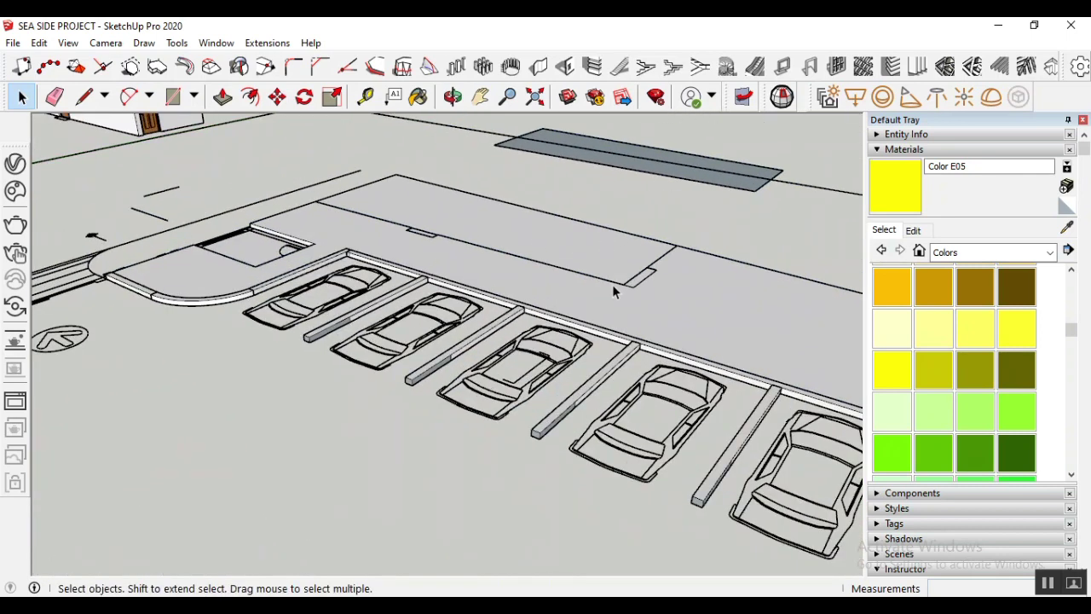
scroll(612, 284, up, 4)
click(673, 297)
scroll(658, 292, up, 3)
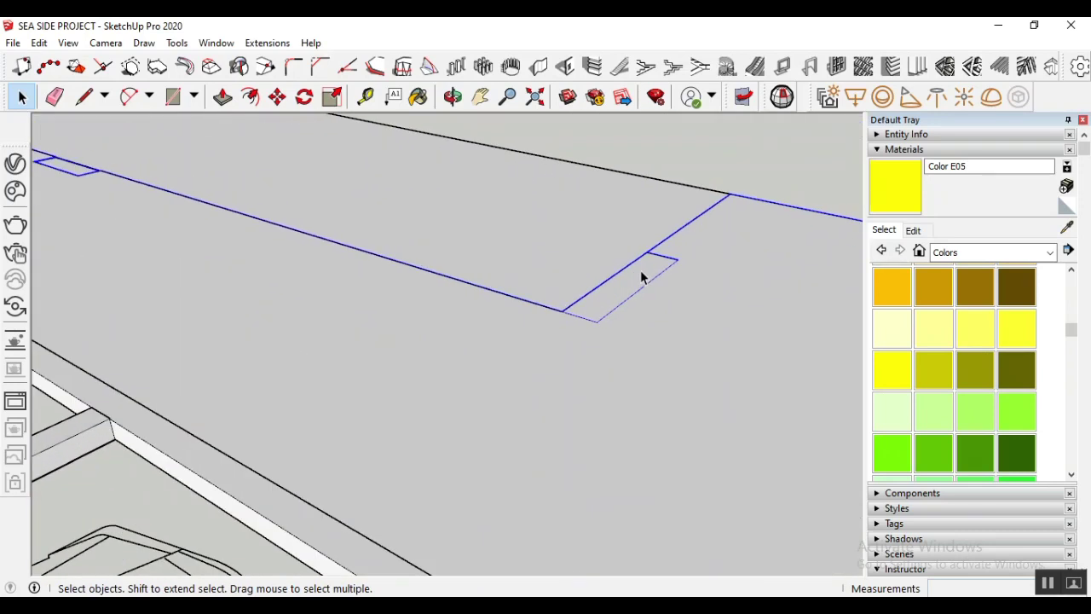
scroll(618, 305, up, 2)
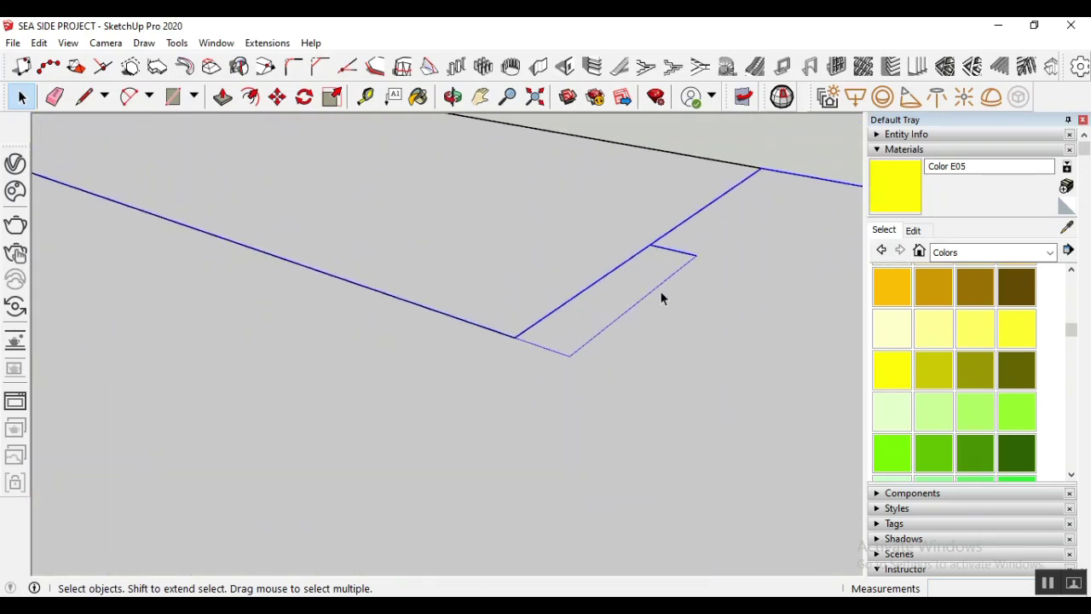
scroll(661, 294, down, 3)
scroll(217, 180, up, 3)
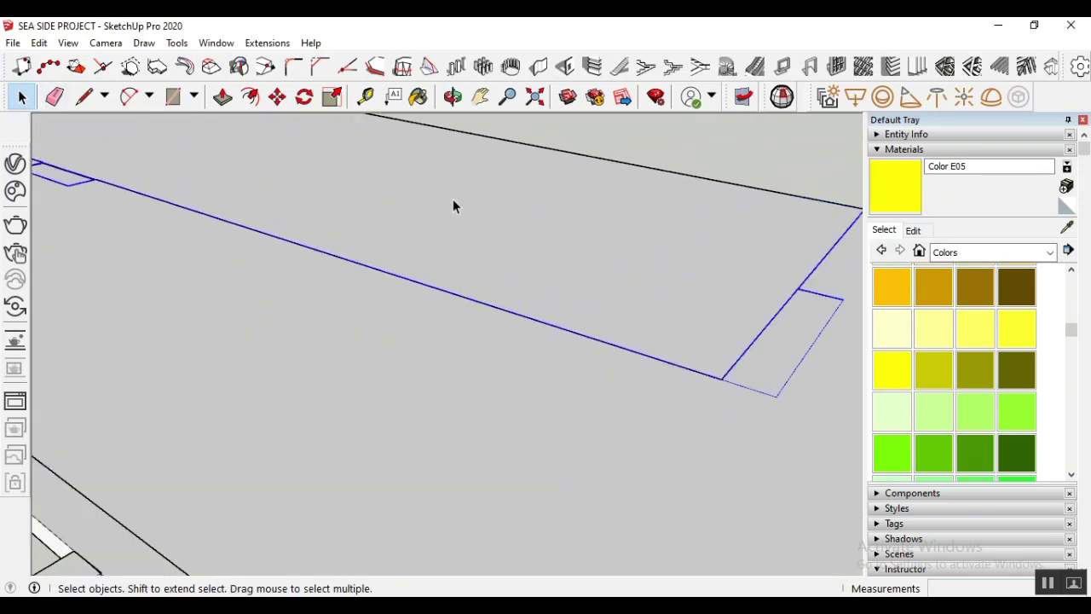
click(173, 97)
scroll(312, 284, down, 4)
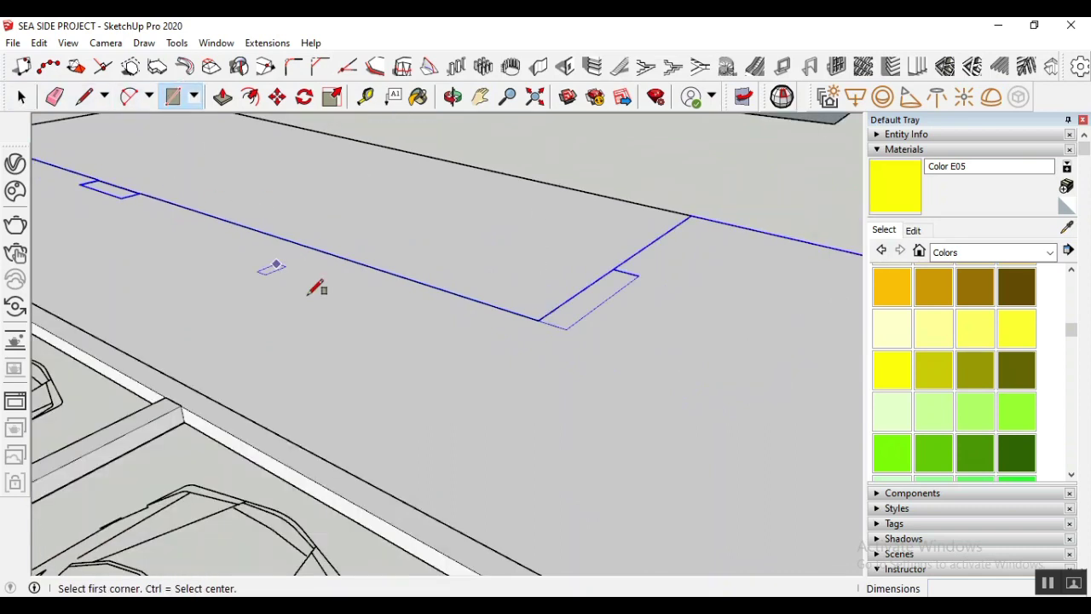
click(552, 263)
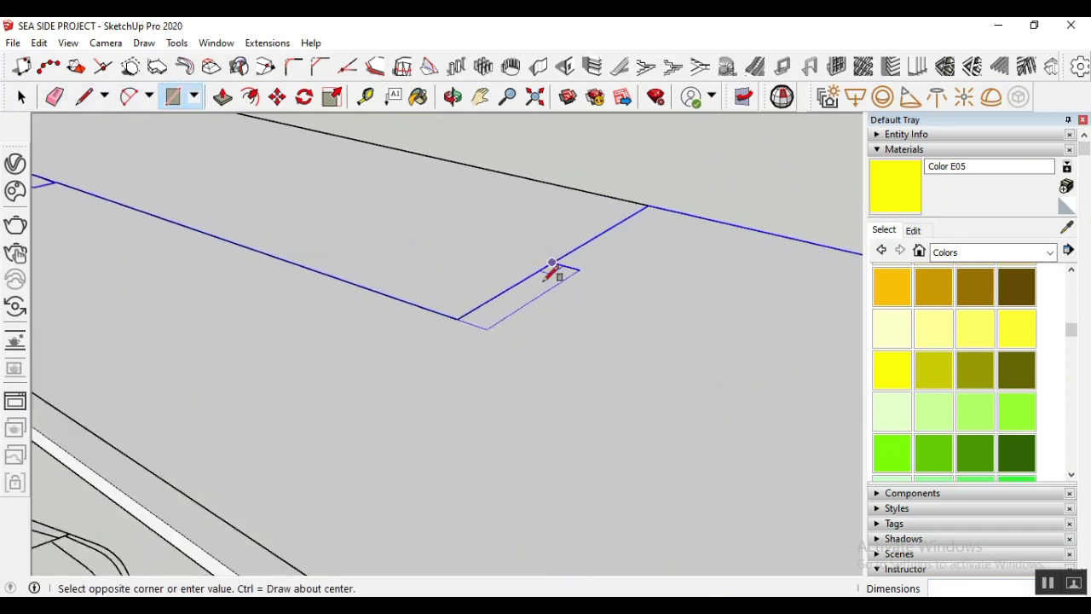
click(502, 328)
scroll(542, 247, up, 2)
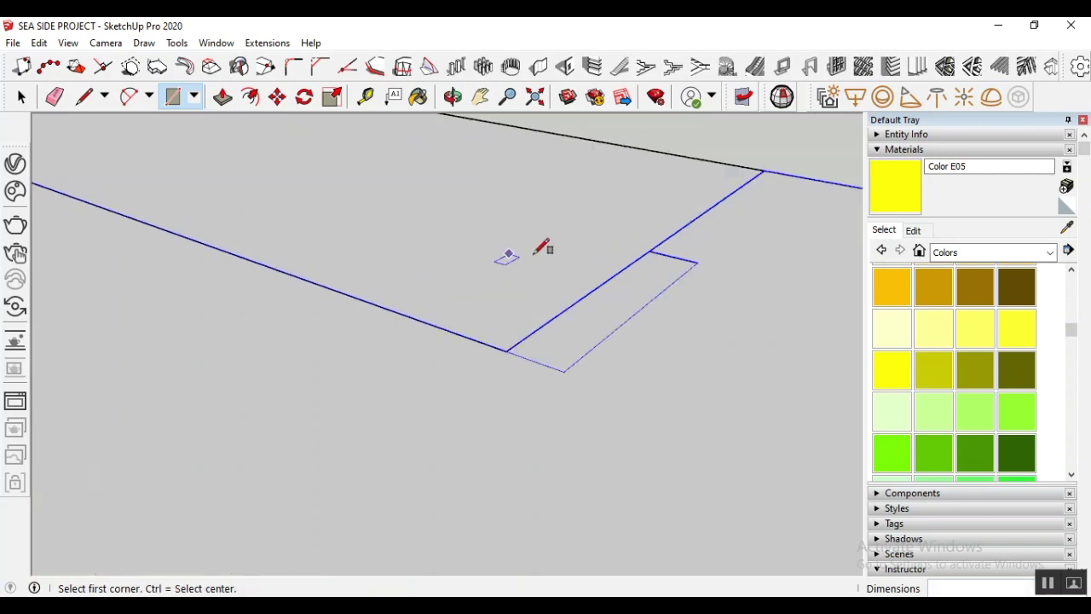
click(563, 373)
click(652, 251)
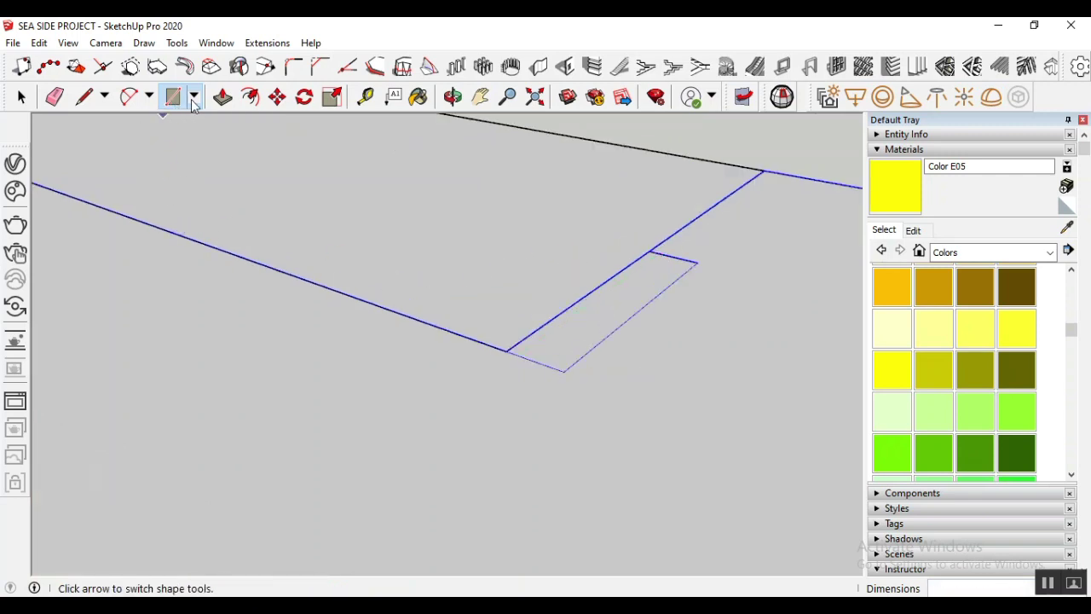
click(193, 99)
click(209, 139)
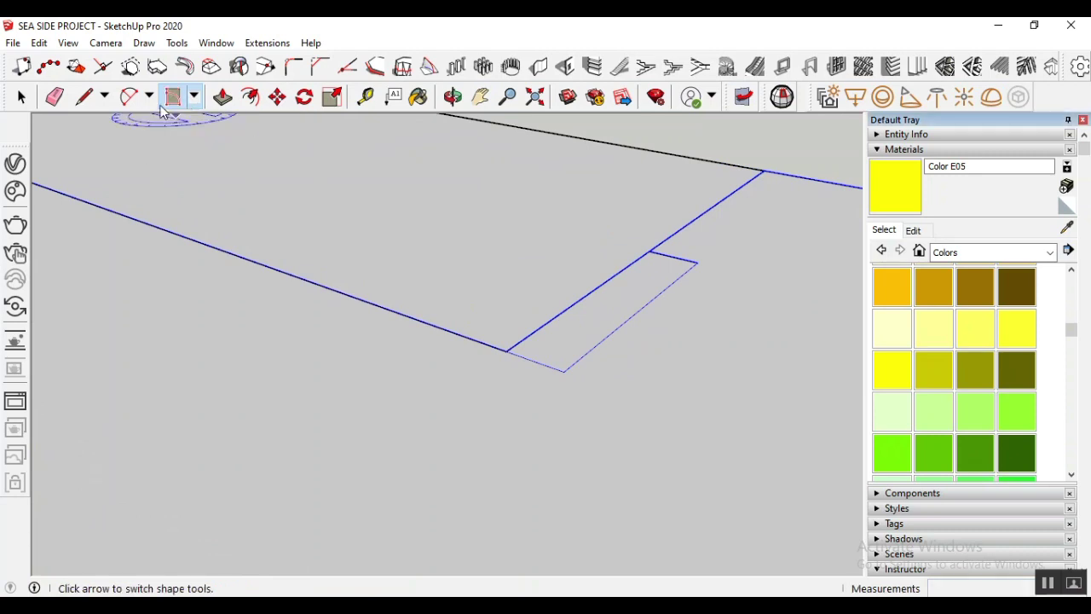
click(84, 96)
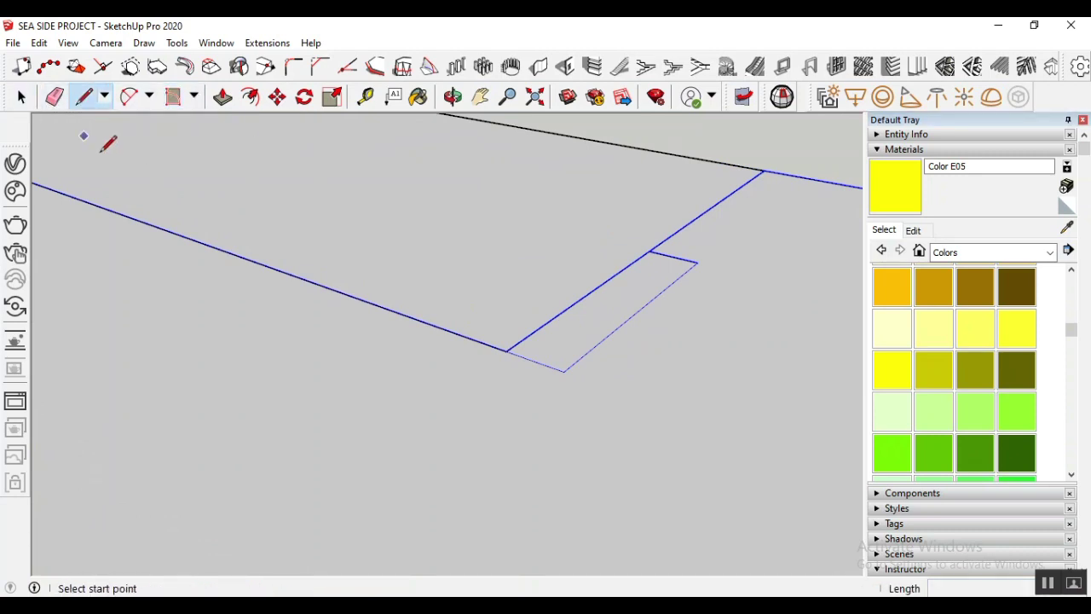
click(196, 98)
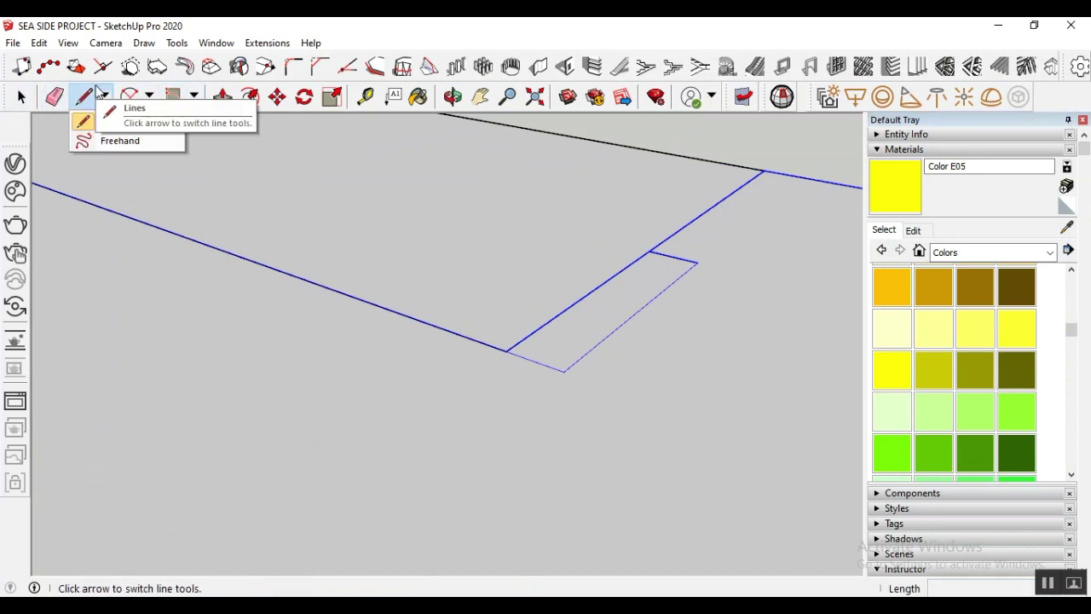
click(21, 99)
Try again with the Rectangle tool to span the doorstep outline from its outer corner to the building footprint's corner
click(195, 97)
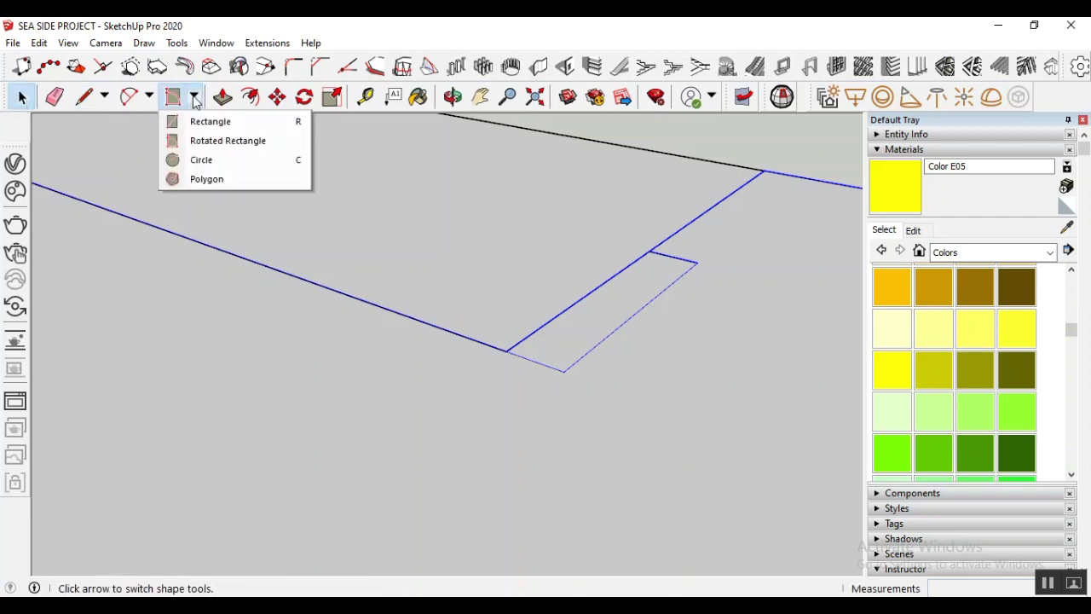
click(192, 119)
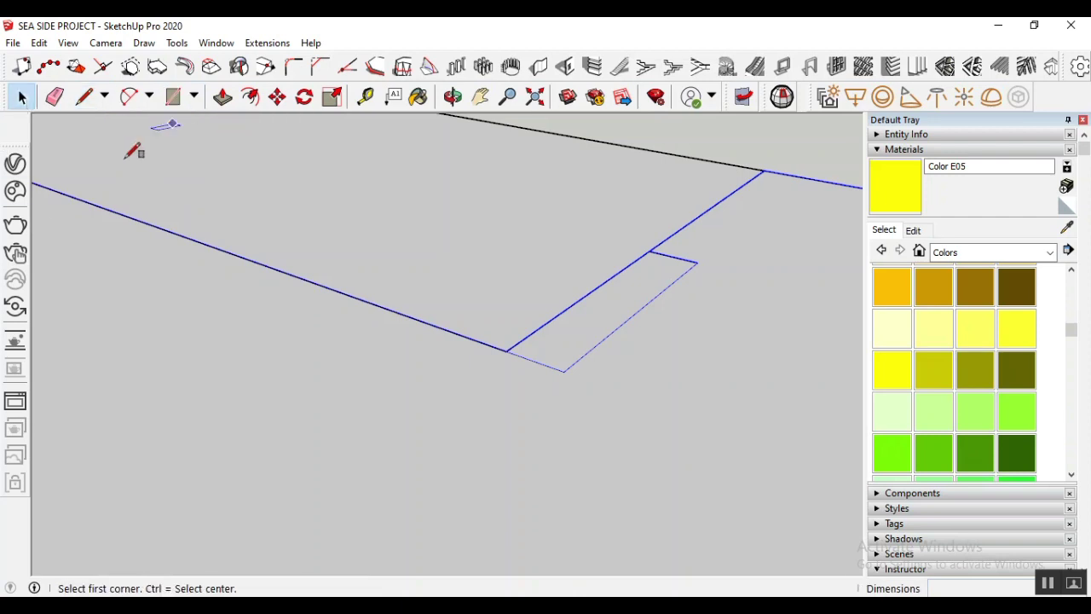
click(650, 250)
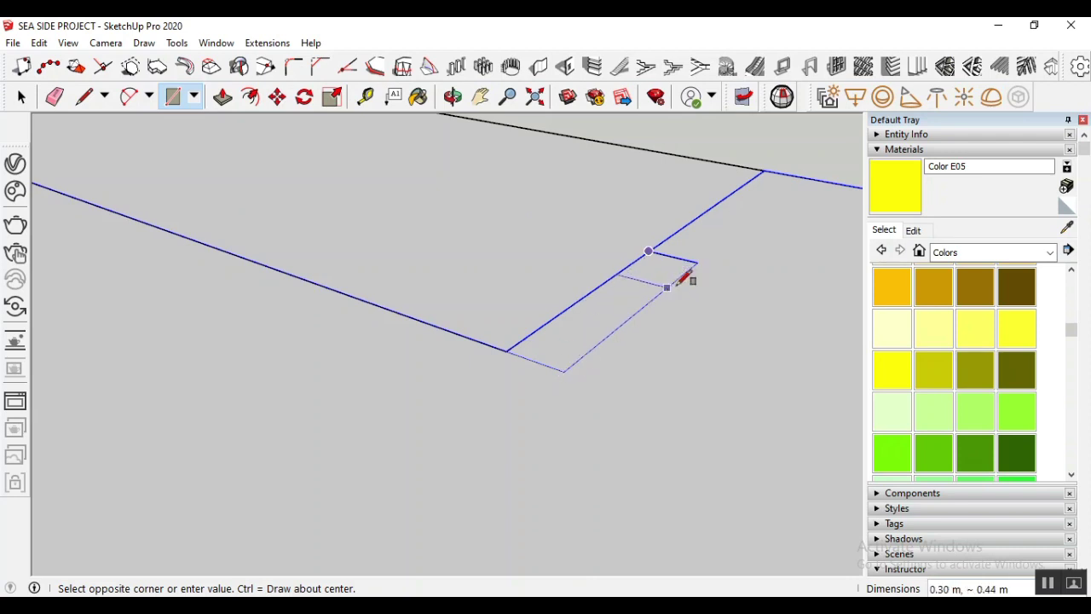
click(698, 264)
click(698, 263)
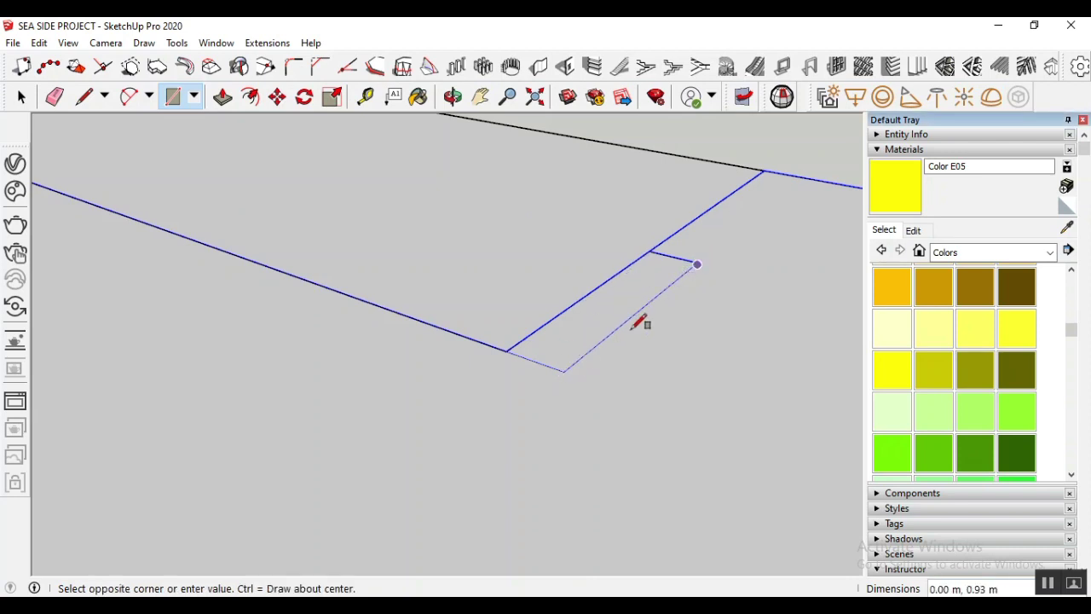
click(508, 349)
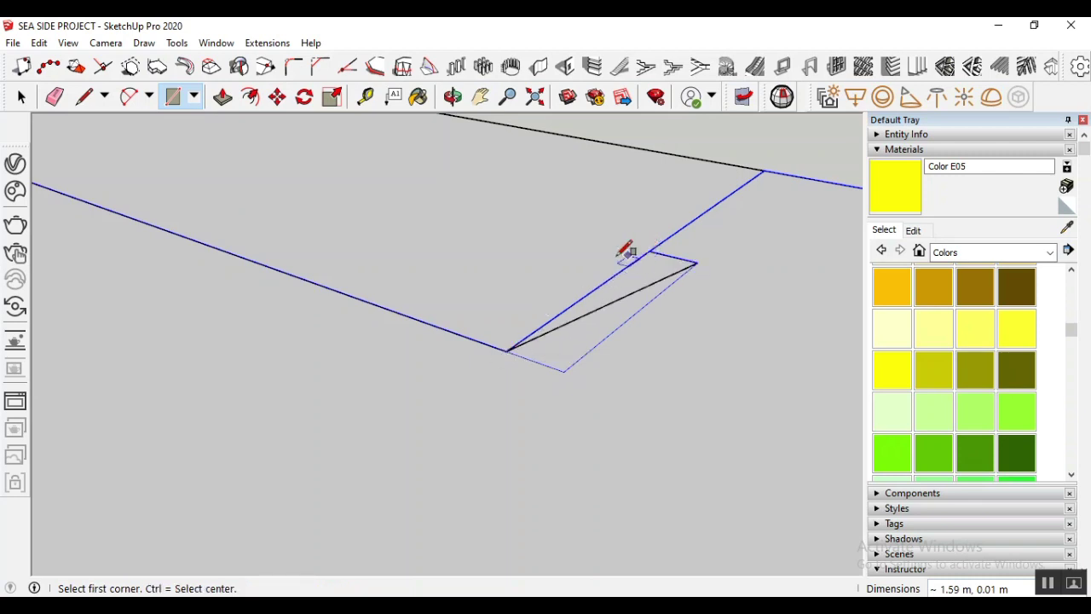
scroll(591, 250, down, 5)
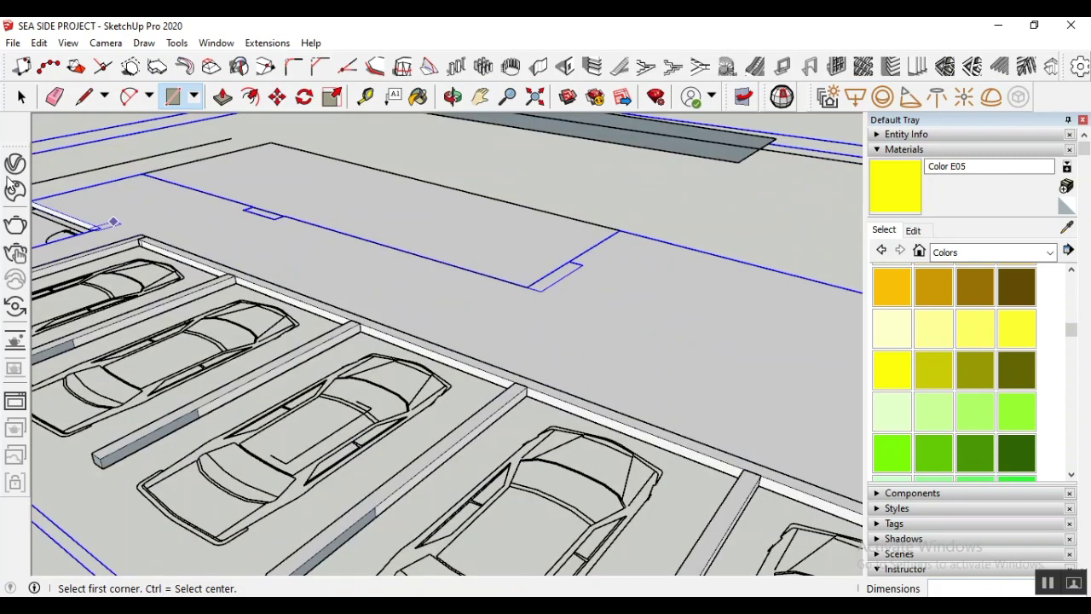
Select the long building's footprint surface to check how it is grouped, and clear the selection
click(22, 97)
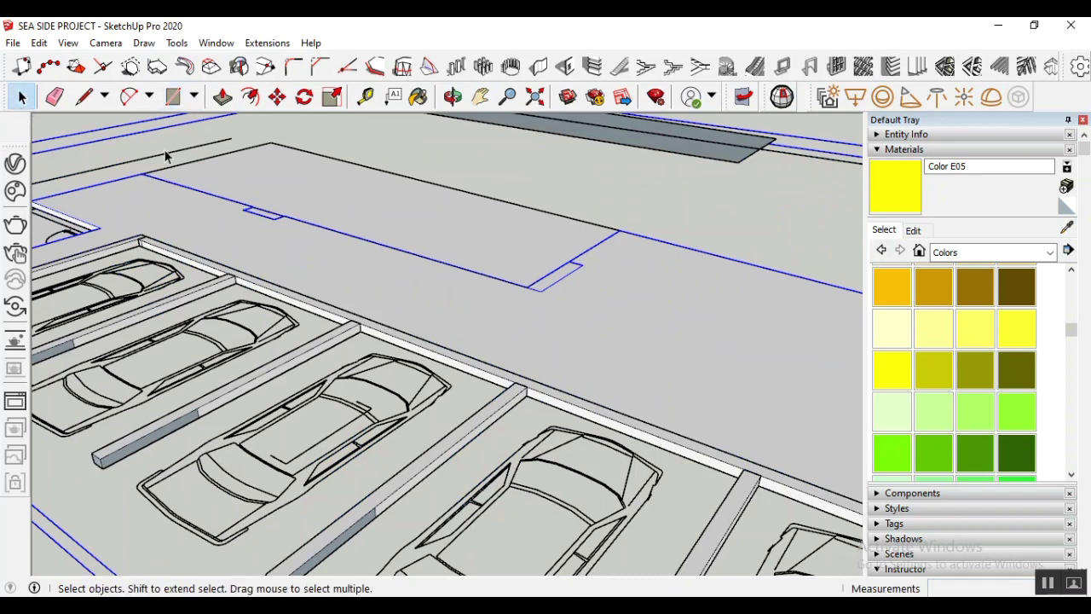
click(296, 209)
scroll(296, 210, down, 2)
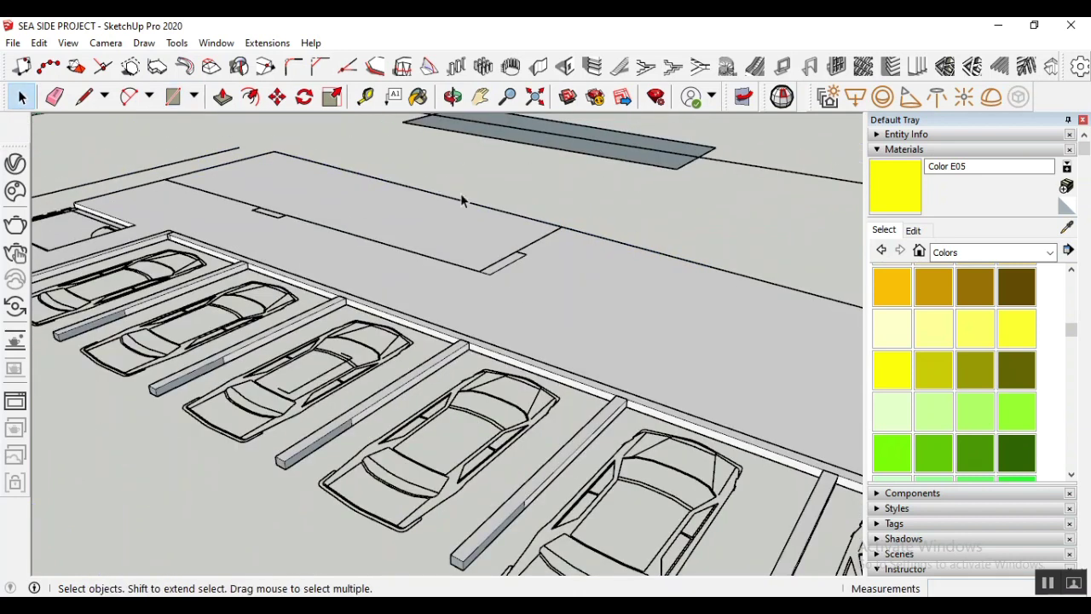
click(432, 227)
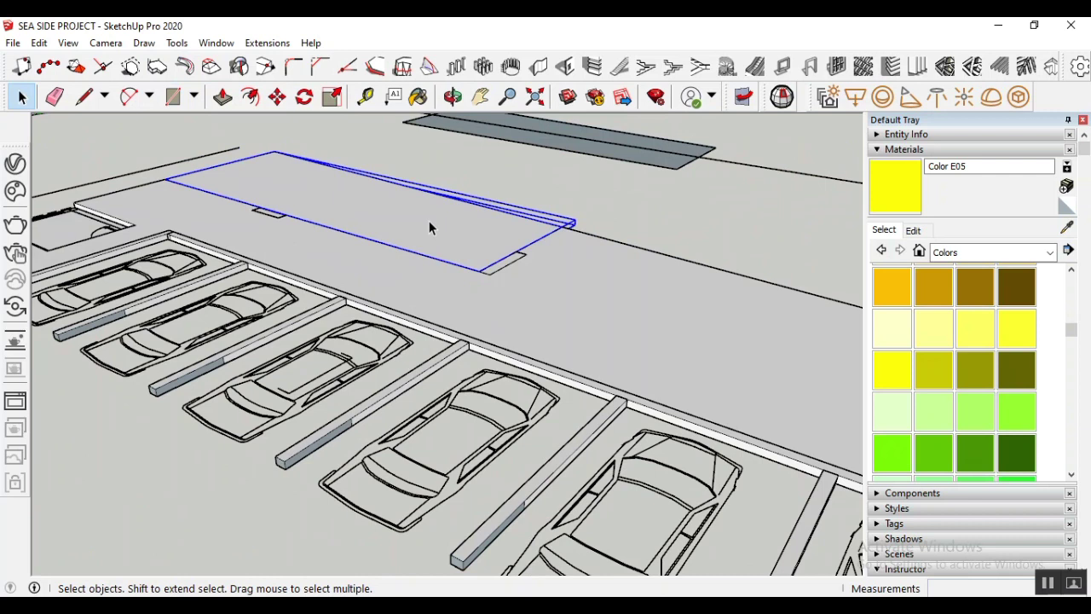
click(484, 170)
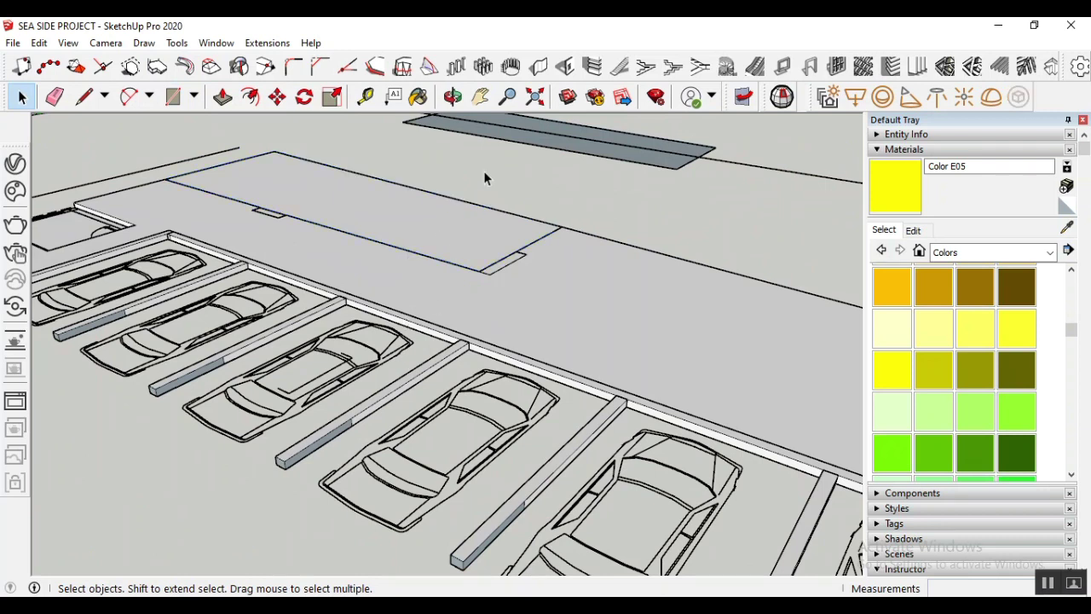
click(502, 191)
click(548, 234)
Delete the leftover dark grey rectangular faces and their edges behind the raised ground
scroll(490, 271, down, 2)
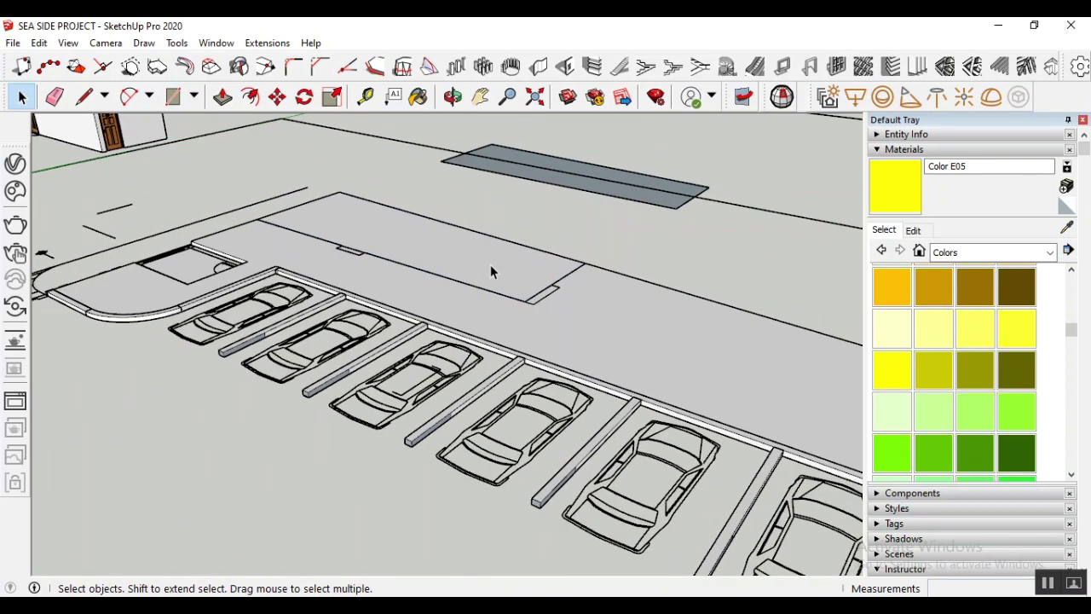
scroll(490, 271, down, 3)
drag(439, 141, 714, 269)
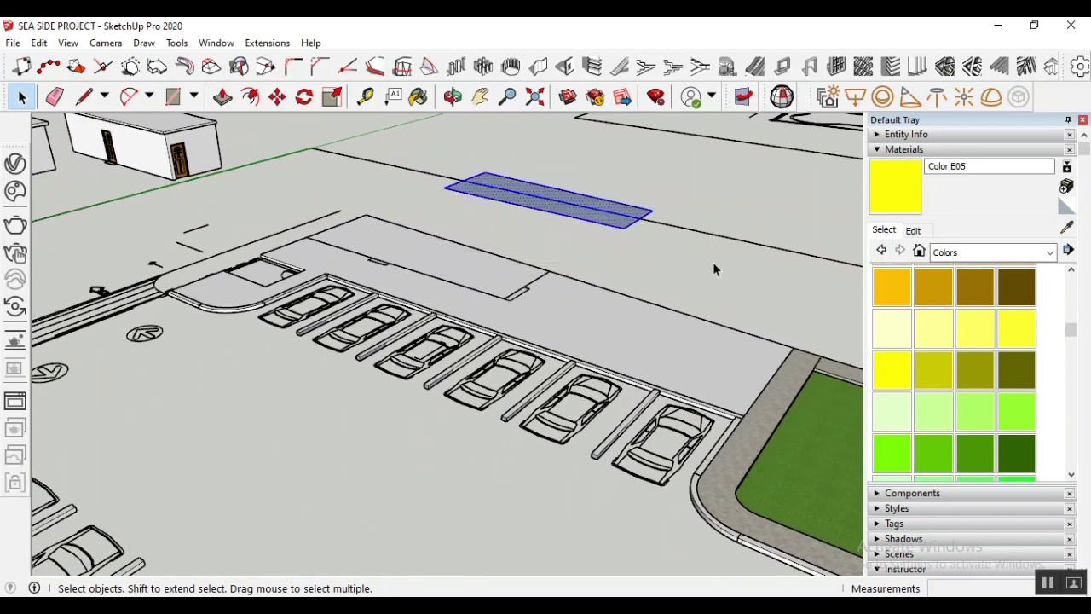
key(Delete)
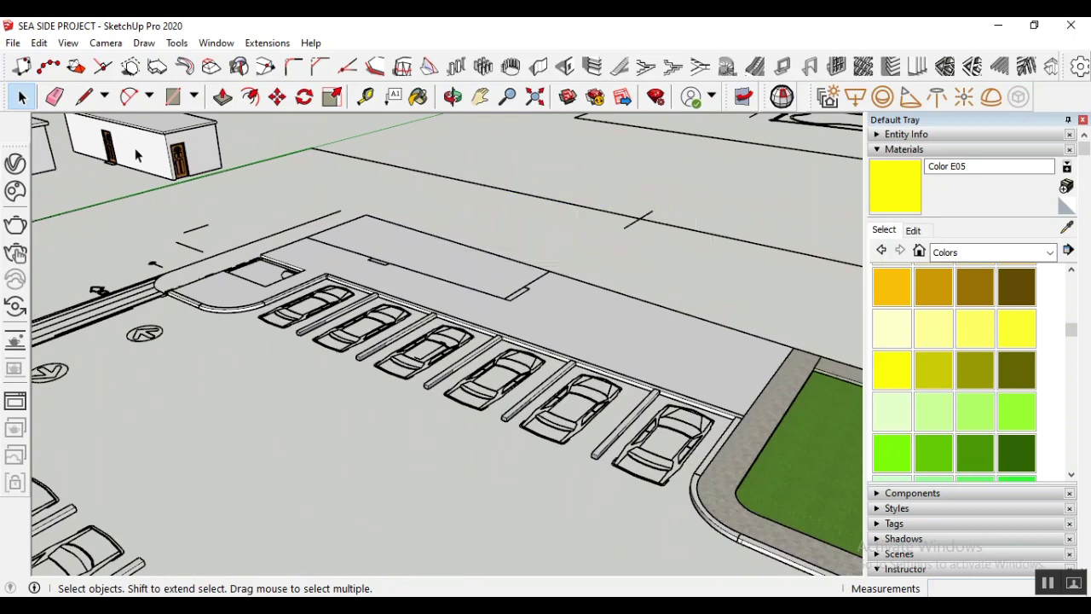
Make the long building with its roof, walls and two doors into one group
scroll(136, 155, down, 2)
scroll(85, 124, up, 5)
drag(108, 124, 398, 312)
right_click(249, 219)
click(270, 376)
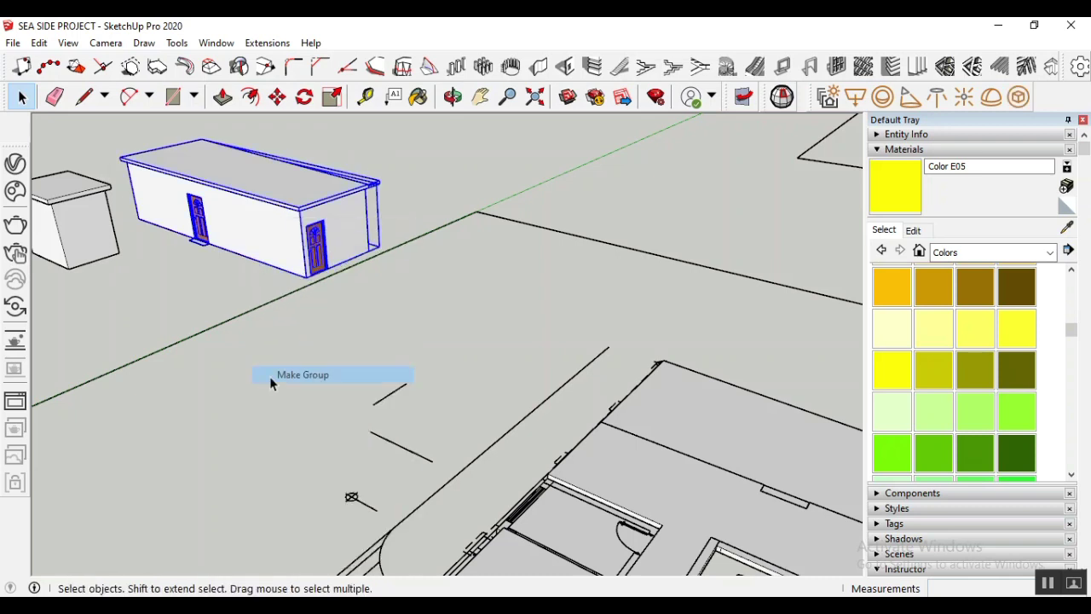
Make the small building beside the long one, including its roof slab, into one group
scroll(450, 264, down, 2)
scroll(145, 230, up, 2)
drag(53, 159, 208, 304)
right_click(180, 240)
click(232, 396)
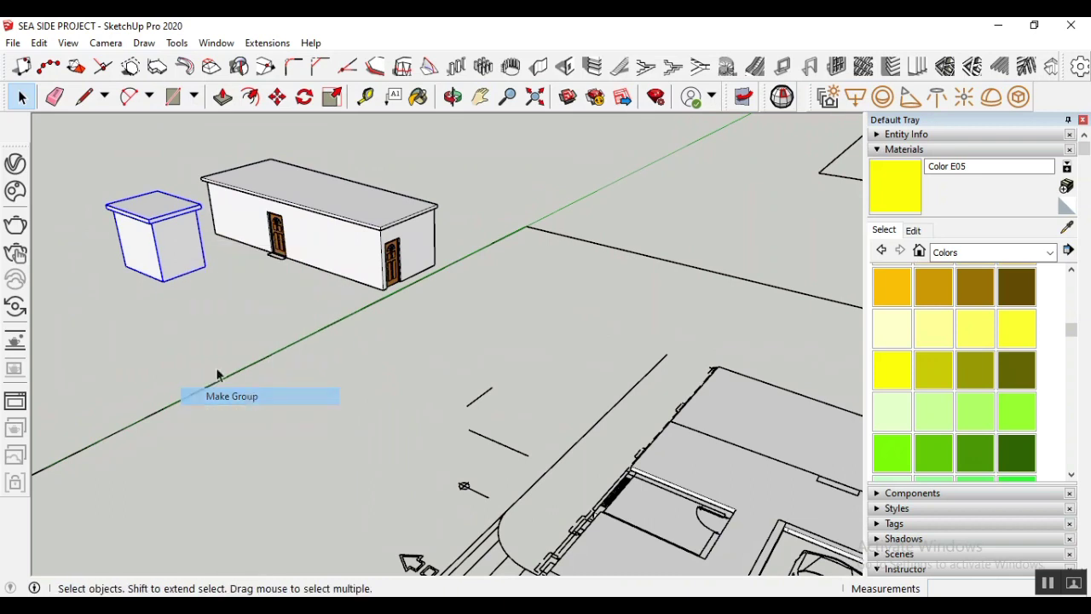
Move the long building group by its bottom front corner onto the matching corner of its footprint on the raised ground
click(451, 226)
click(407, 241)
scroll(429, 287, down, 2)
scroll(267, 257, up, 2)
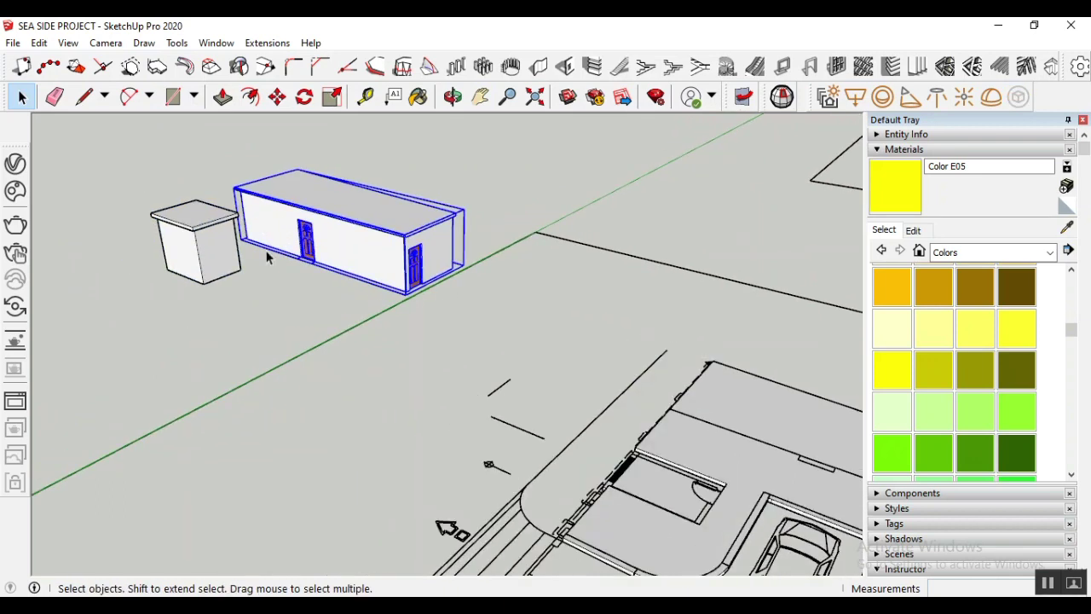
scroll(422, 364, down, 2)
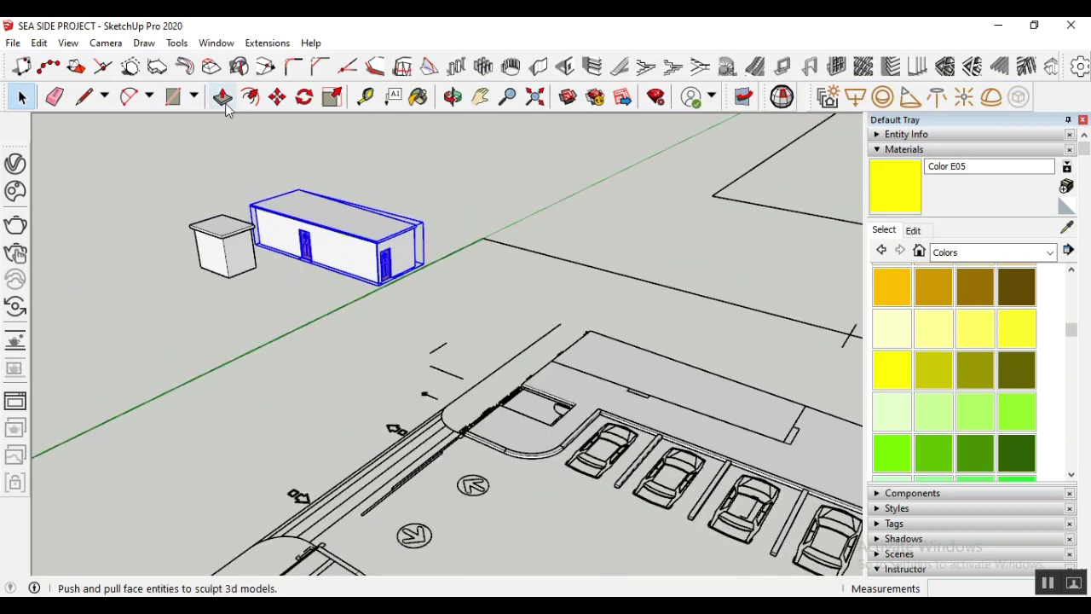
key(m)
scroll(380, 281, up, 6)
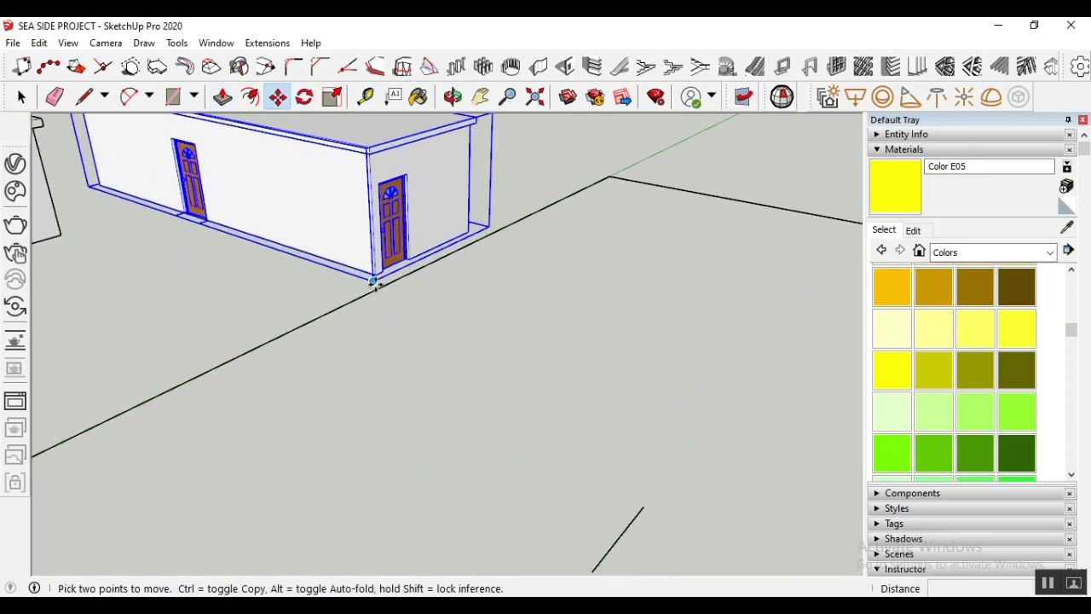
click(342, 260)
scroll(342, 260, down, 6)
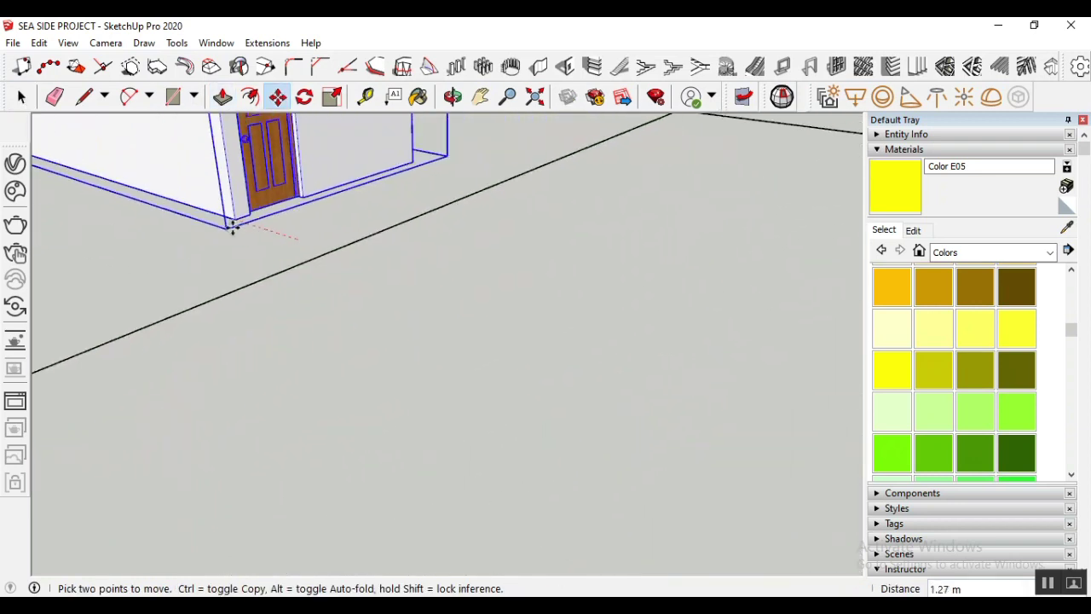
scroll(408, 228, up, 5)
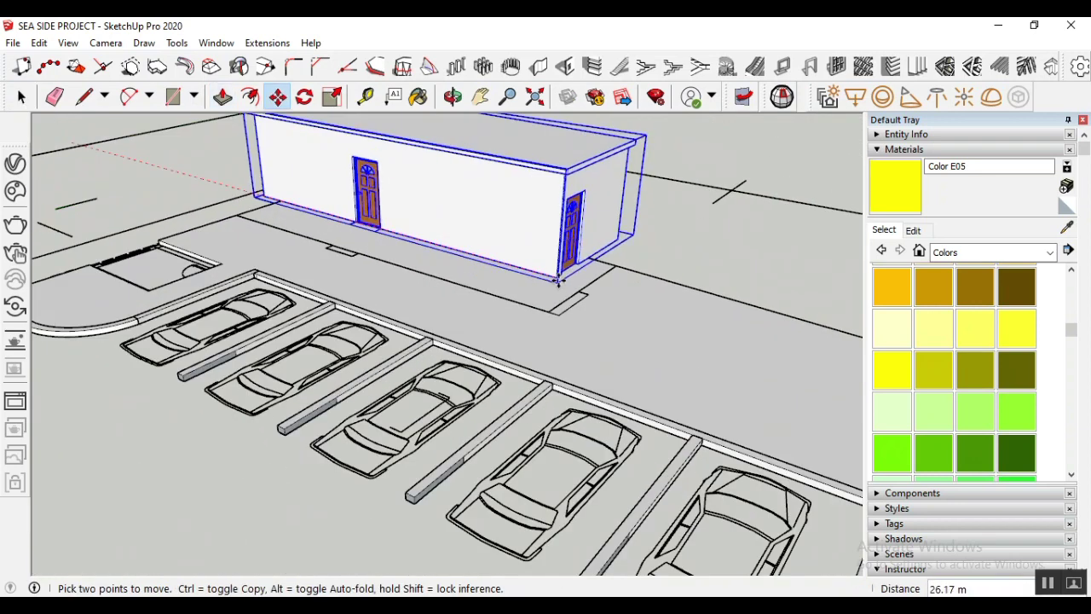
scroll(554, 315, up, 3)
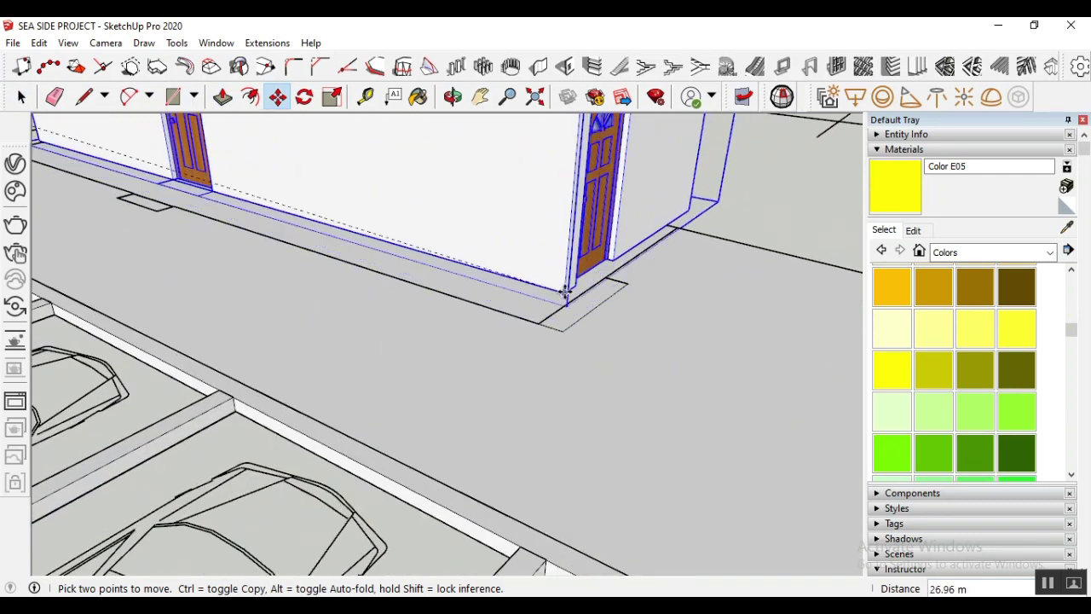
click(539, 325)
scroll(539, 325, down, 5)
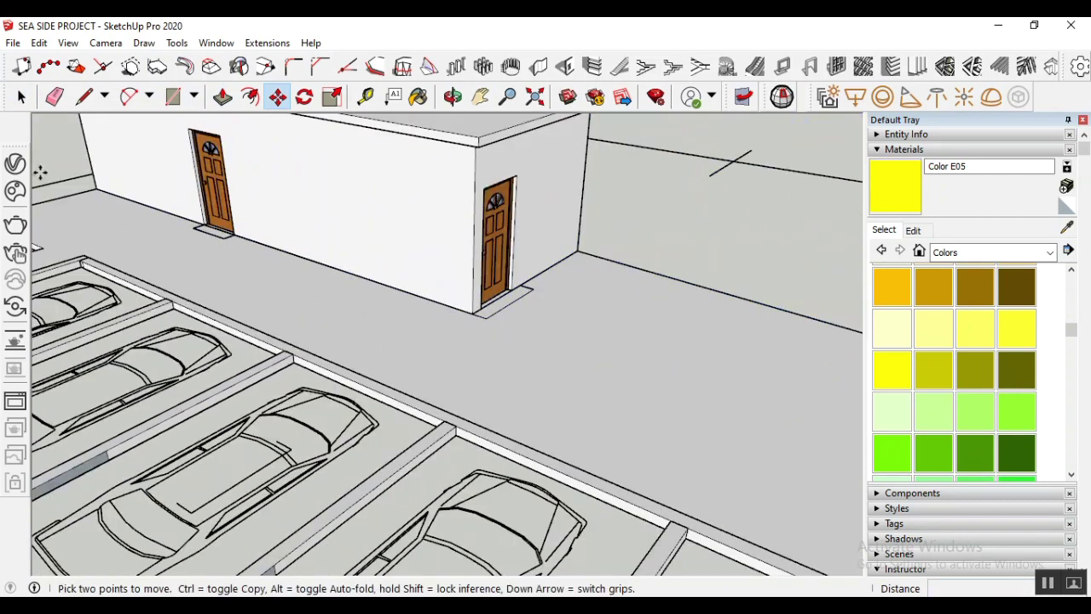
key(space)
scroll(499, 321, up, 5)
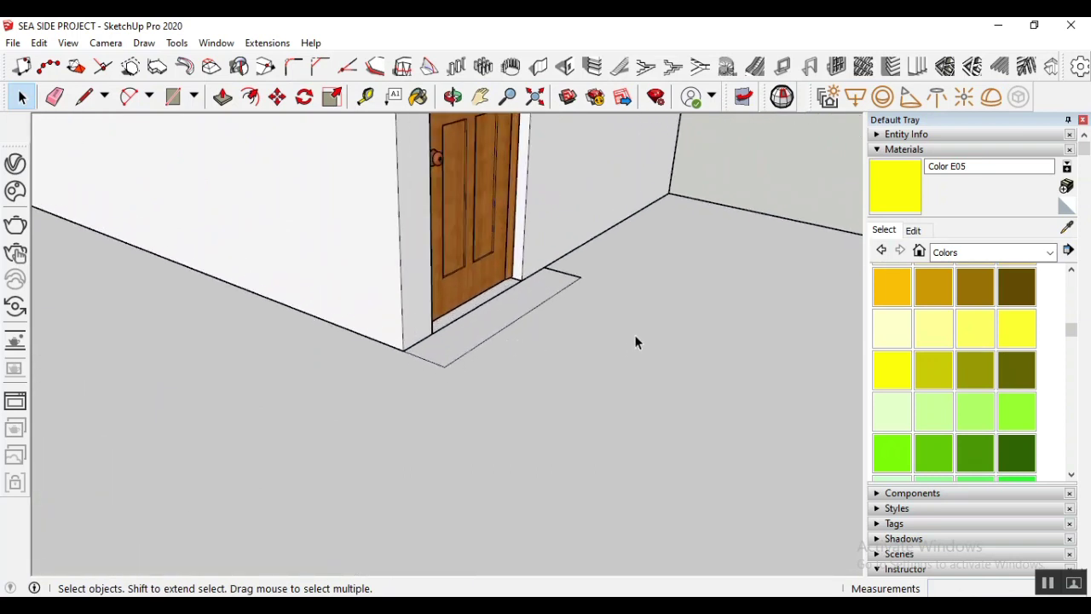
scroll(635, 343, down, 2)
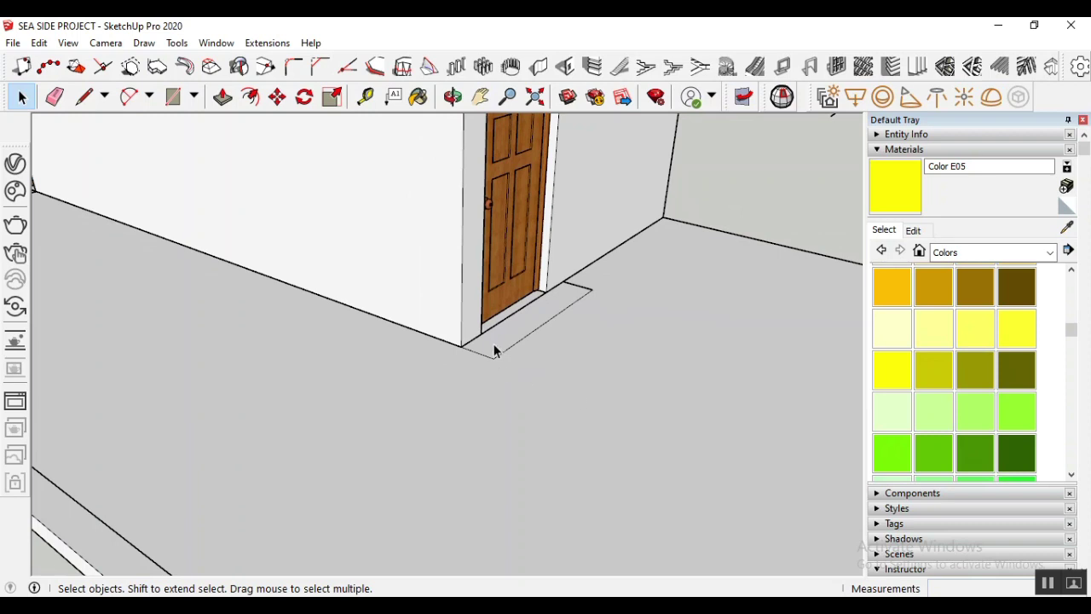
Undo the long building's move and shift the thin slab covering its footprint clear of the floor plan
scroll(603, 310, down, 2)
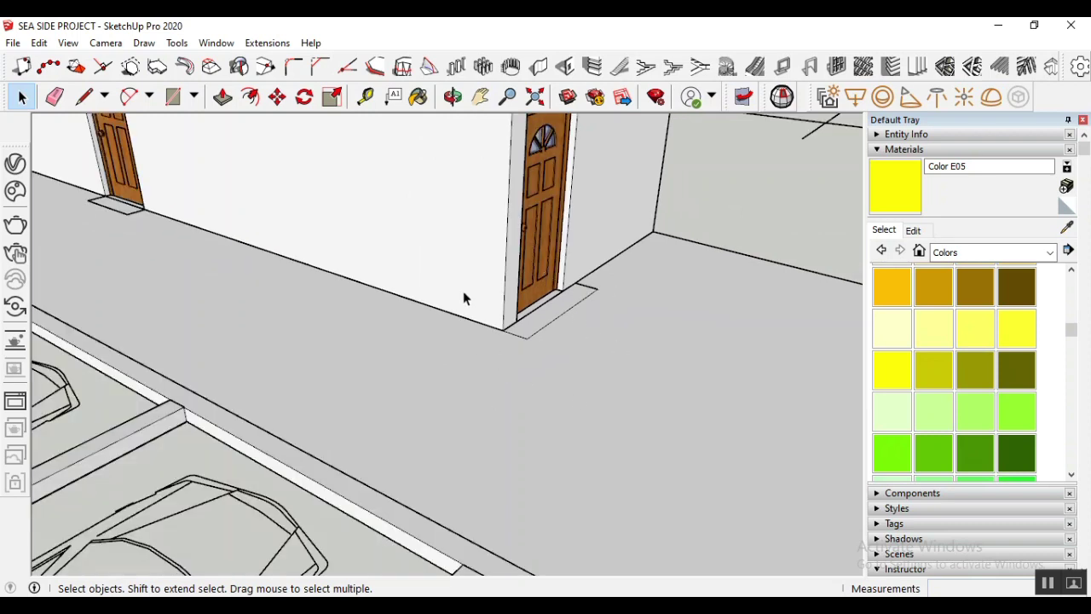
key(ctrl+z)
click(368, 196)
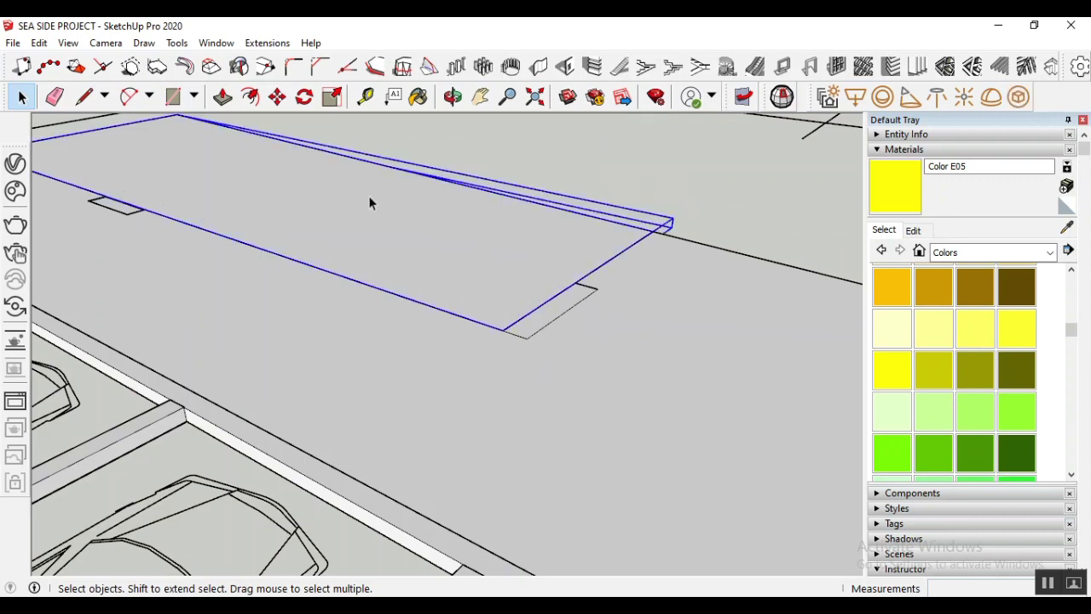
click(277, 96)
click(406, 270)
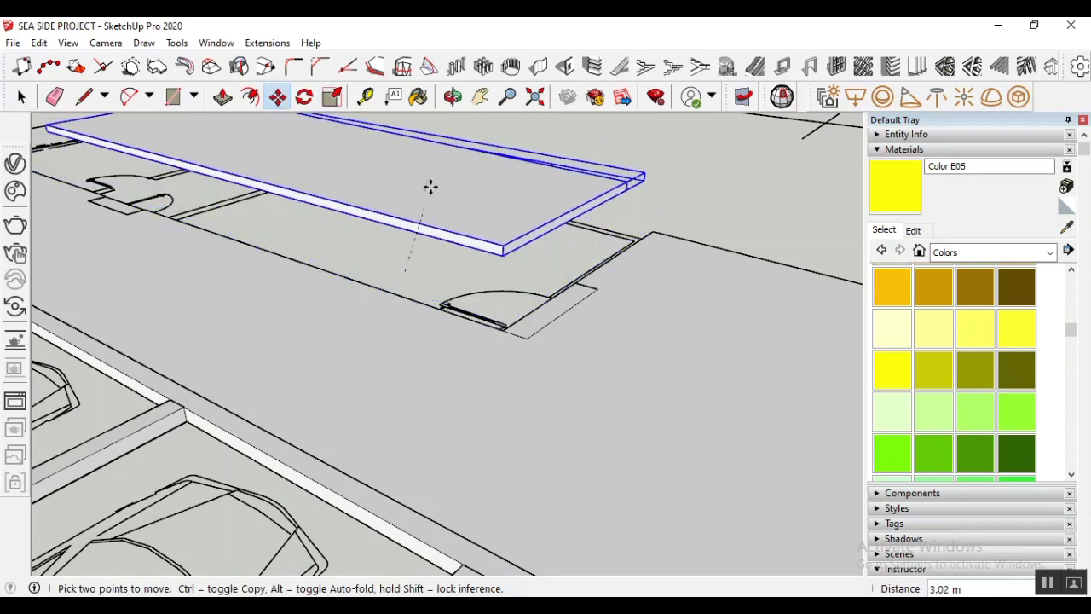
click(460, 158)
Push/Pull the raised ground's narrow side face beside the doorstep outline inward across the long building's footprint opening
scroll(561, 309, up, 2)
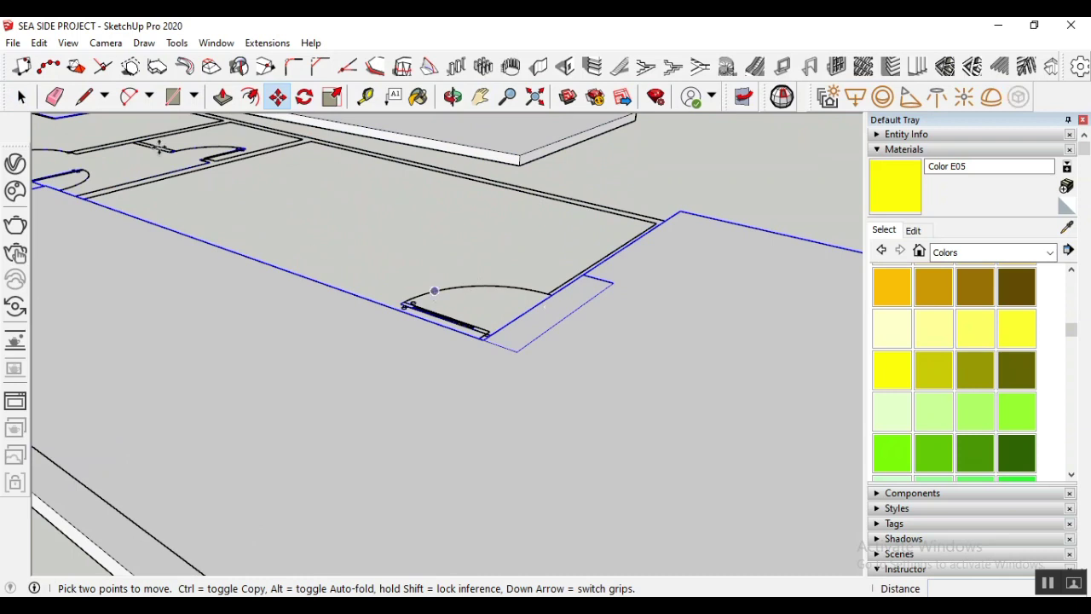
click(175, 99)
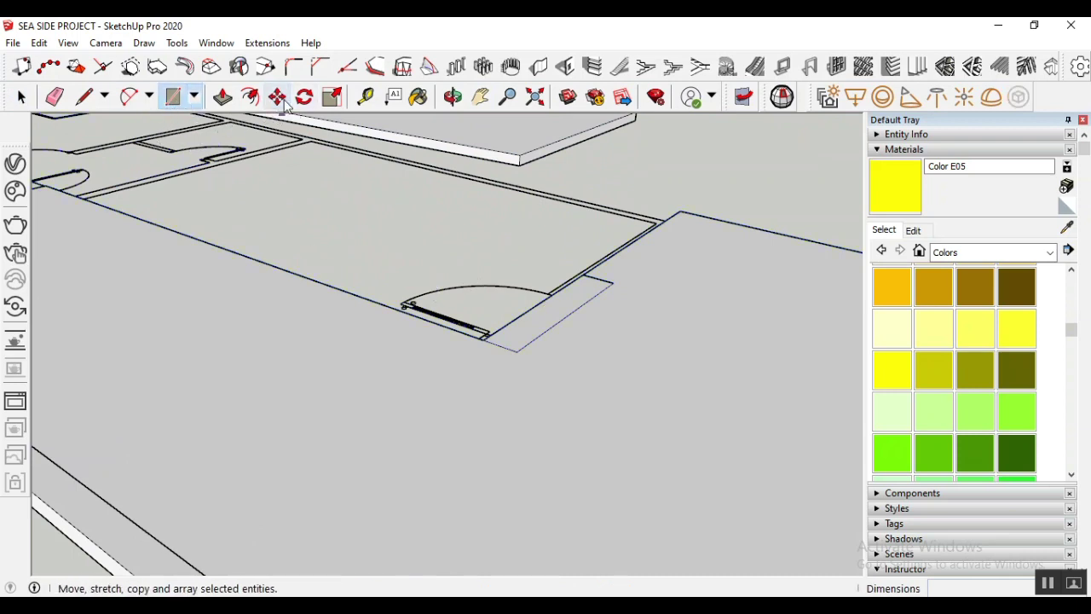
click(464, 100)
drag(389, 231, 740, 309)
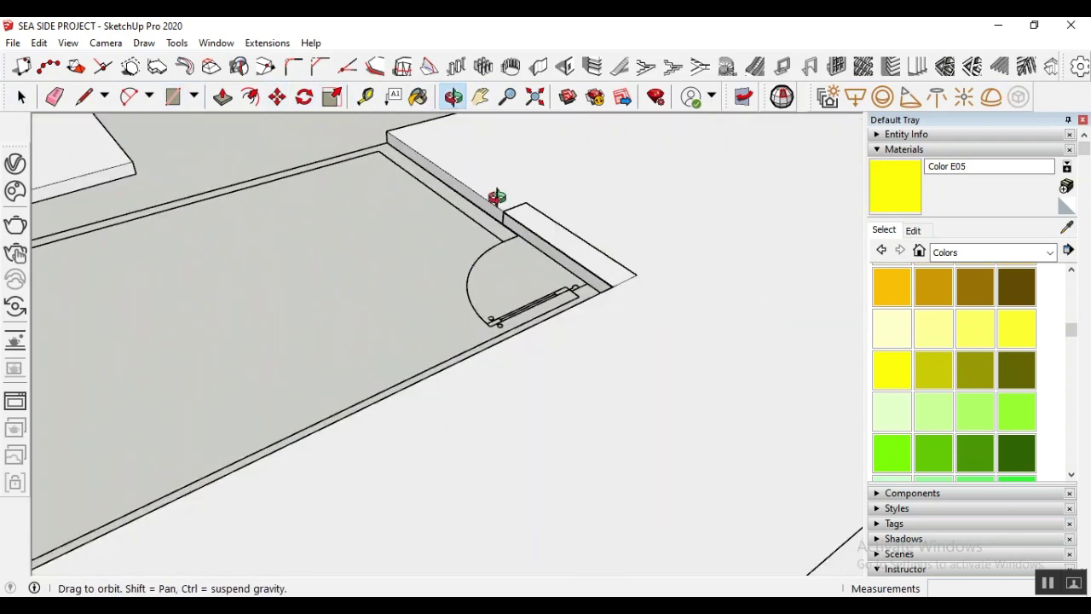
drag(497, 197, 459, 213)
scroll(287, 253, down, 2)
key(space)
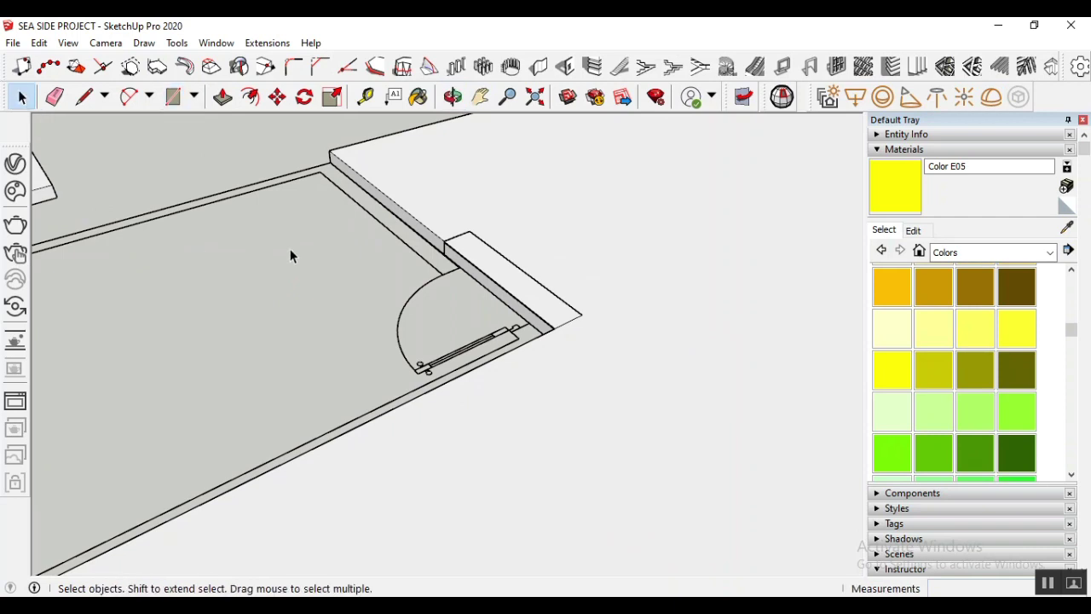
click(223, 97)
scroll(441, 251, up, 3)
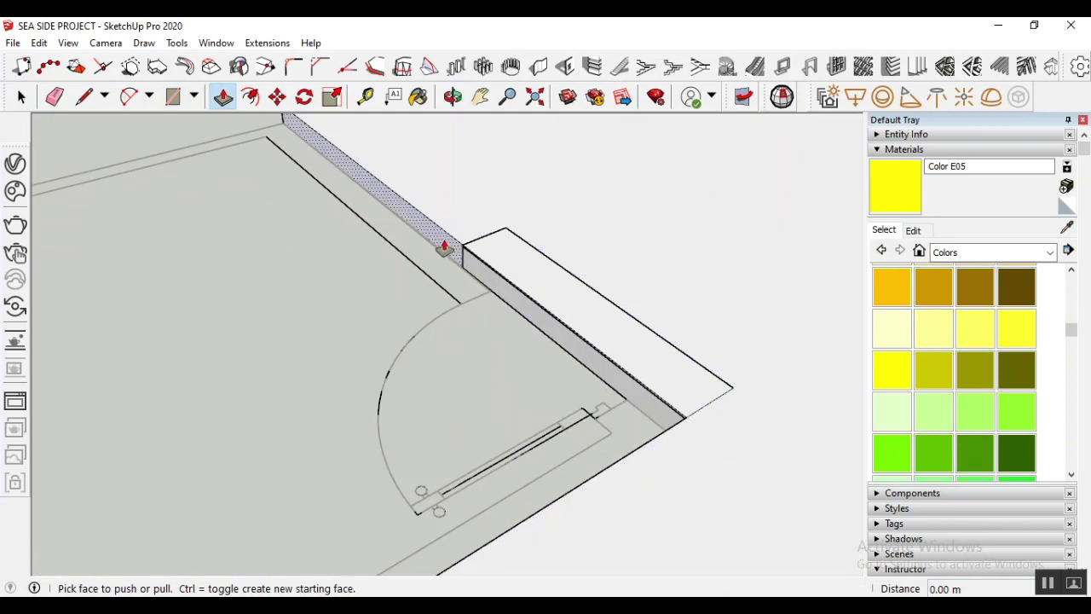
click(443, 248)
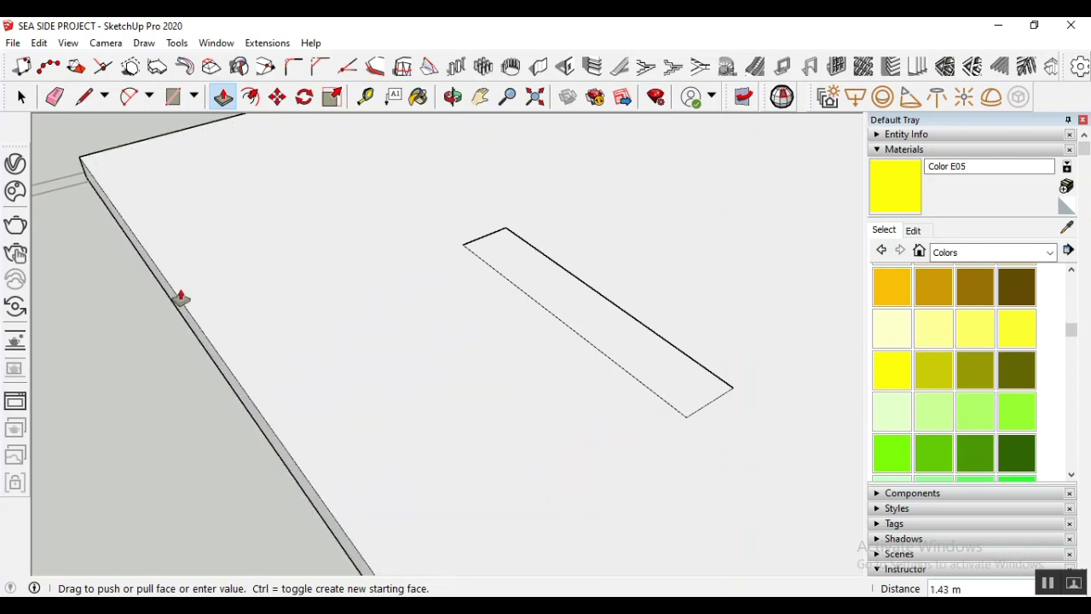
Cancel the current push/pull and move the thin white block at the slab corner by the door about 1.76 m onto the floor
key(Escape)
key(space)
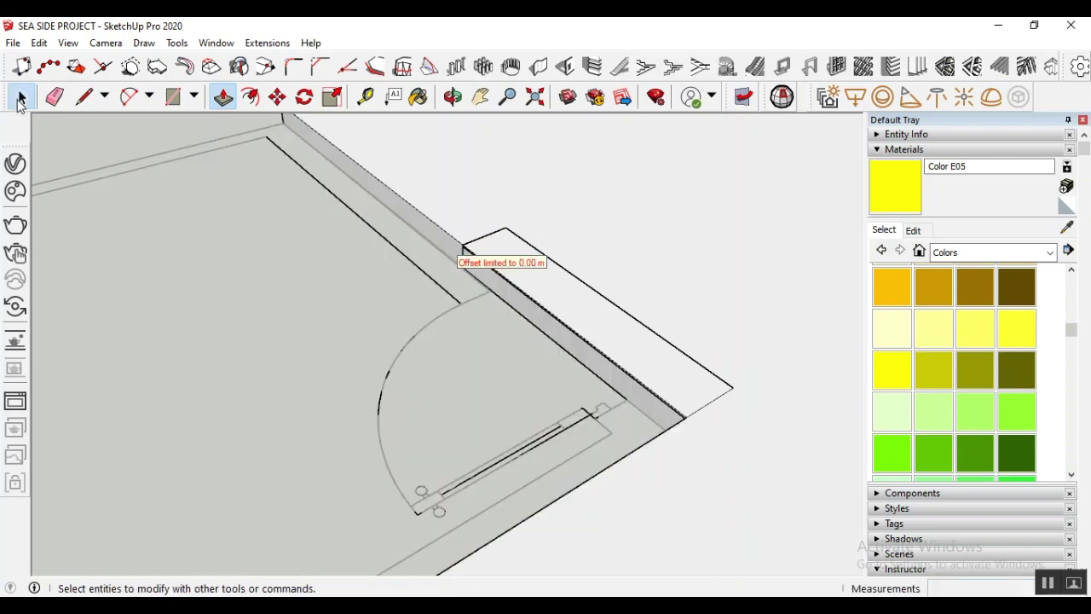
drag(456, 204, 790, 508)
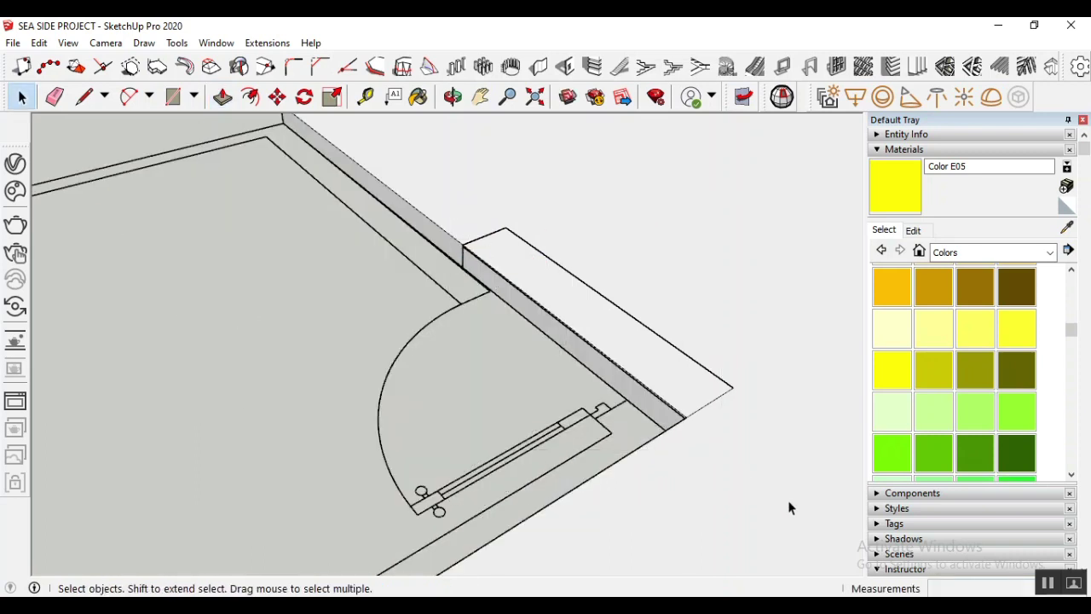
triple_click(578, 331)
middle_drag(576, 284, 500, 358)
scroll(522, 335, down, 8)
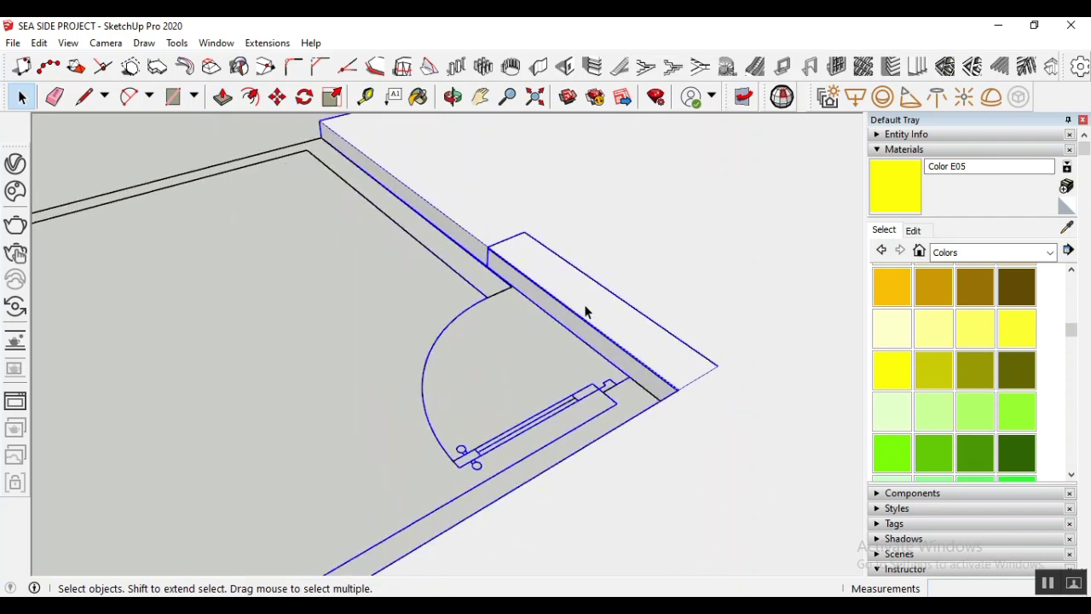
scroll(394, 292, up, 5)
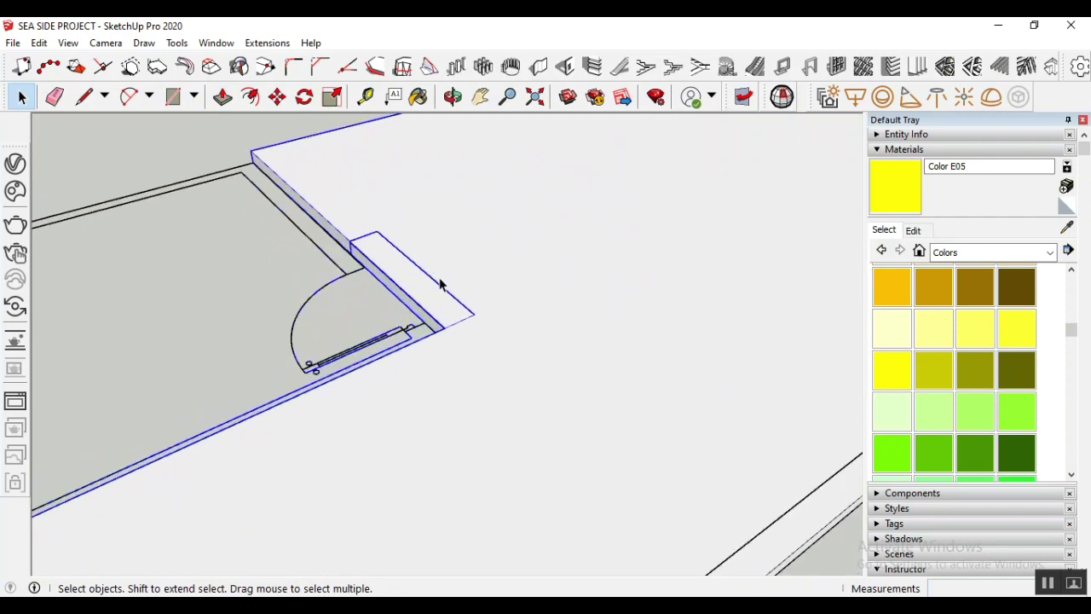
click(501, 280)
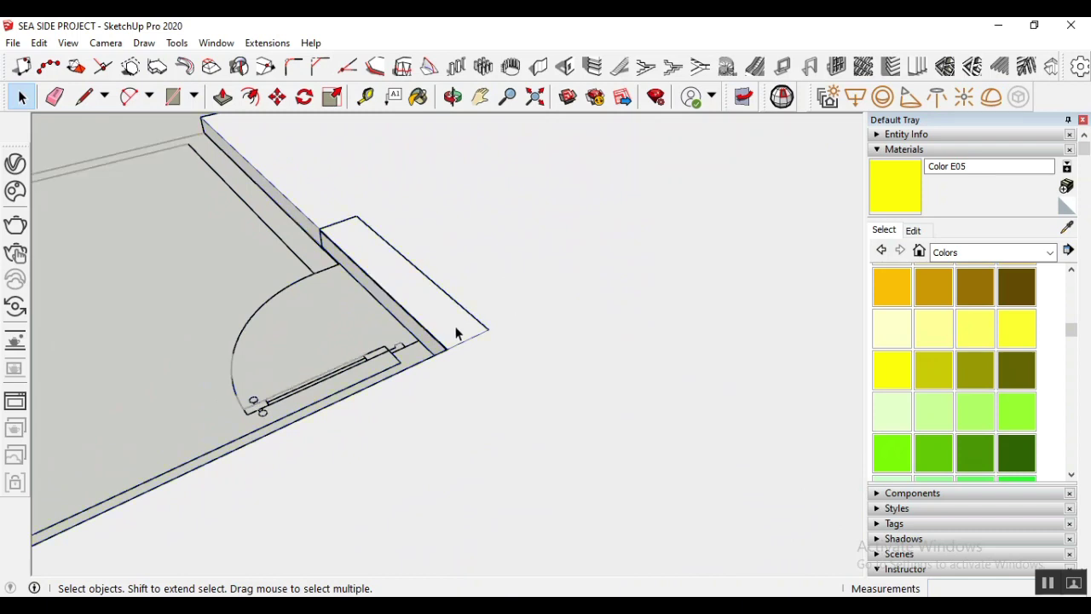
click(455, 329)
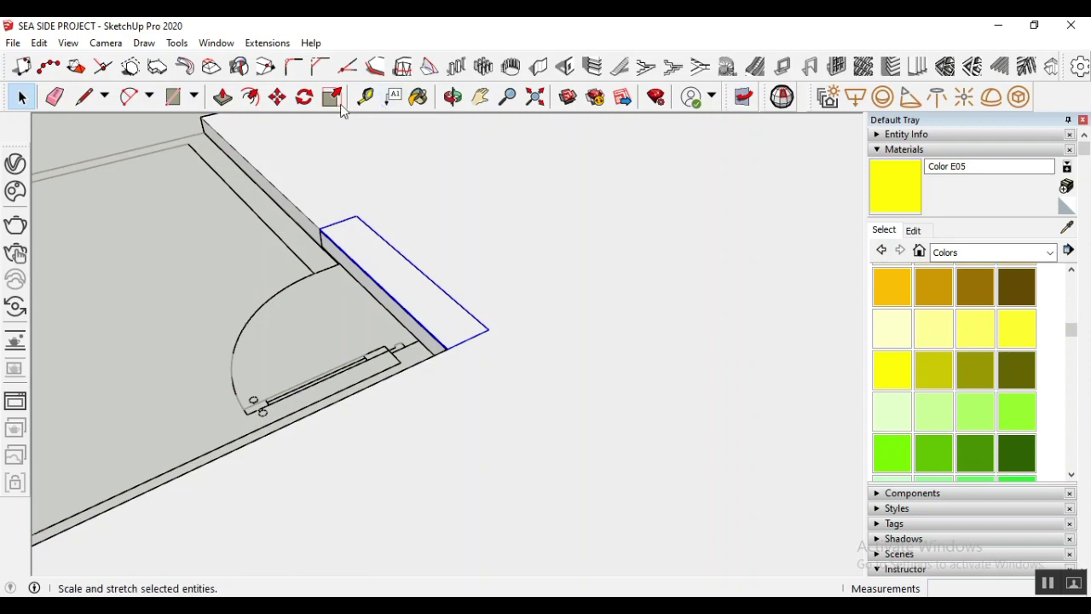
click(277, 96)
click(303, 283)
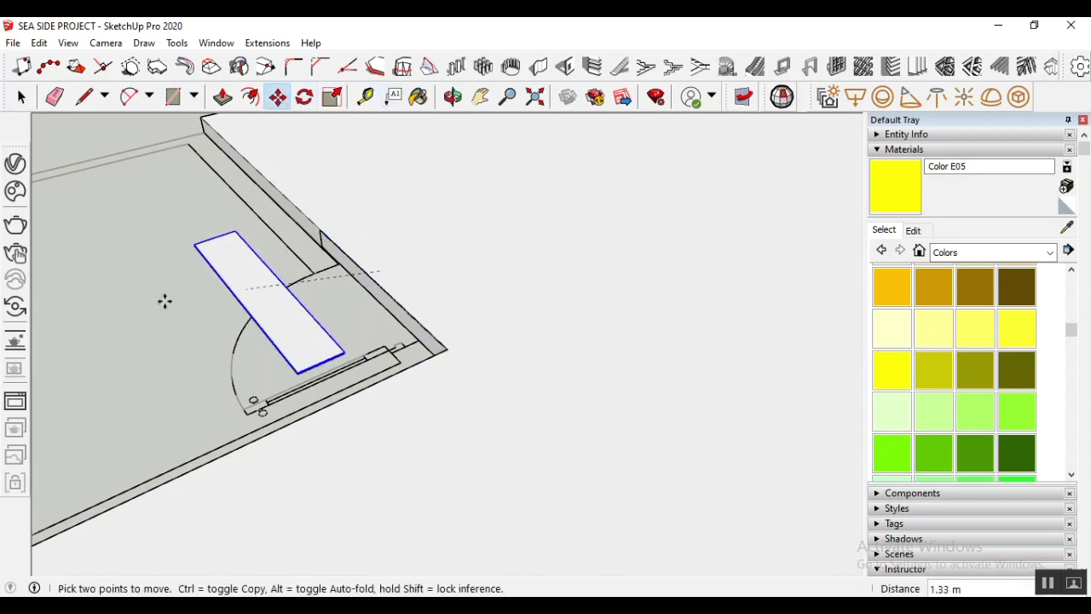
click(110, 275)
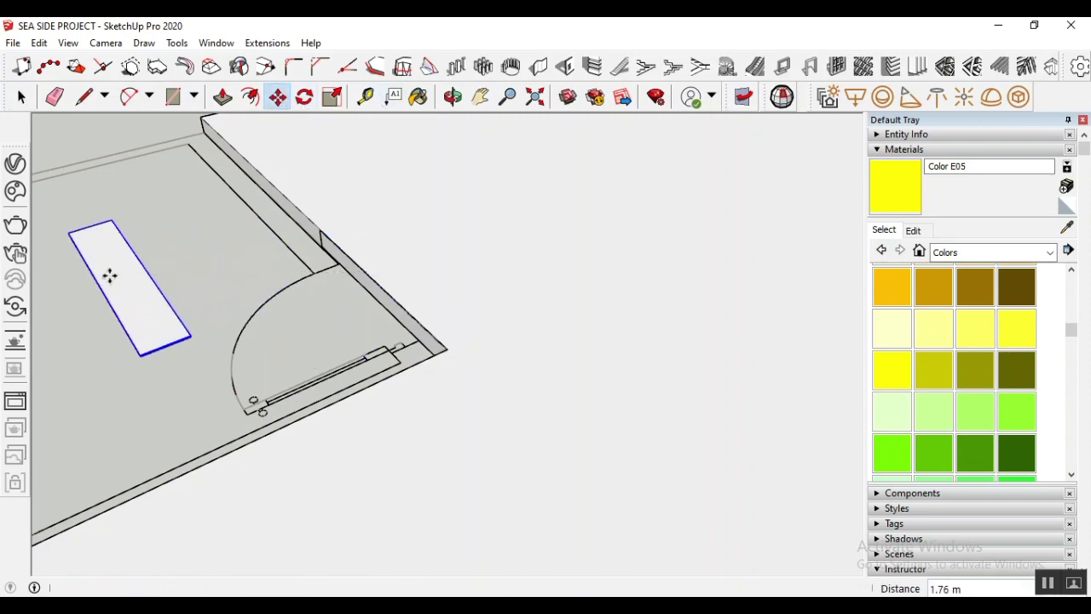
Move the remaining thicker block at the doorway corner about 2.20 m, placing it on the floor beside the thin block
key(space)
click(340, 270)
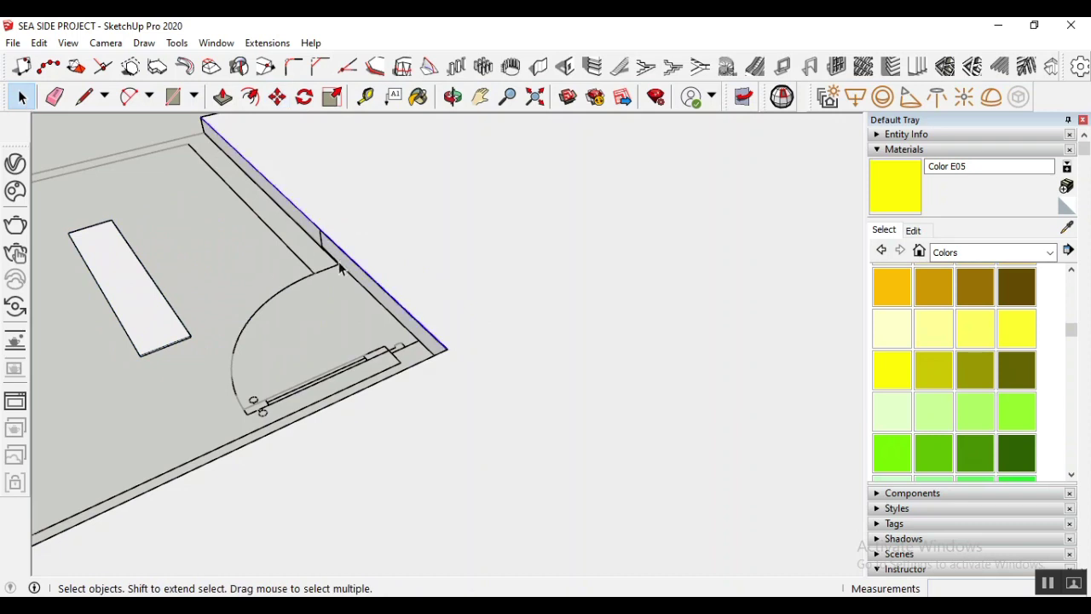
triple_click(347, 275)
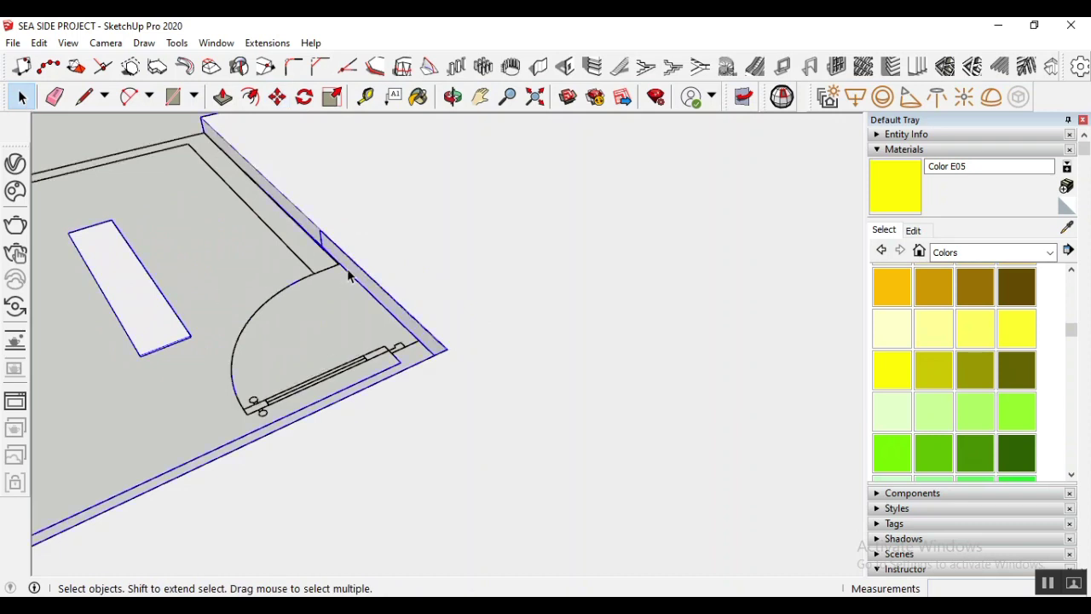
scroll(358, 307, up, 3)
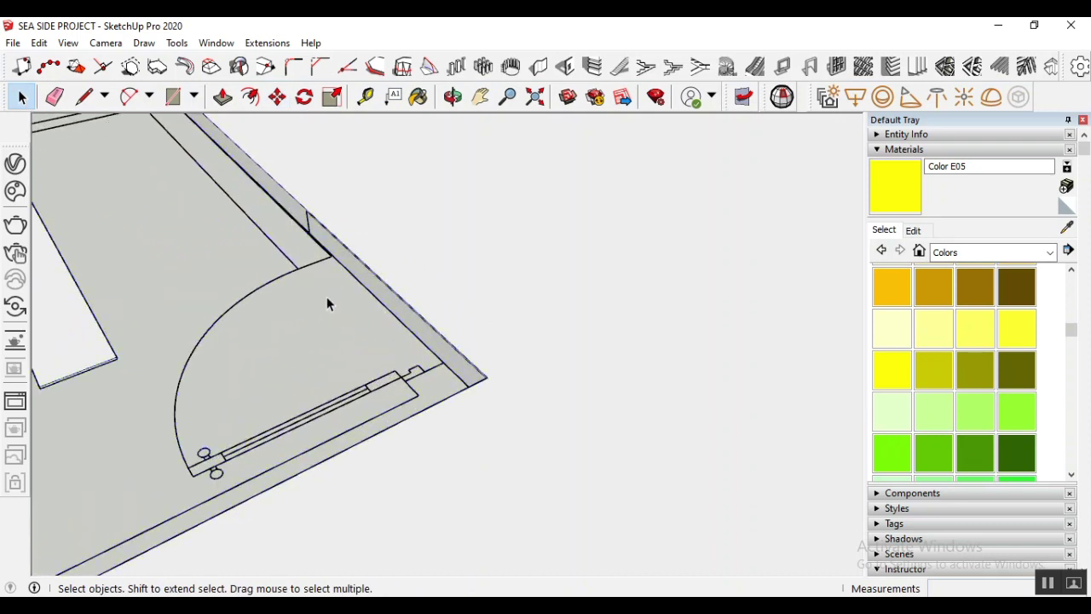
click(338, 257)
click(373, 292)
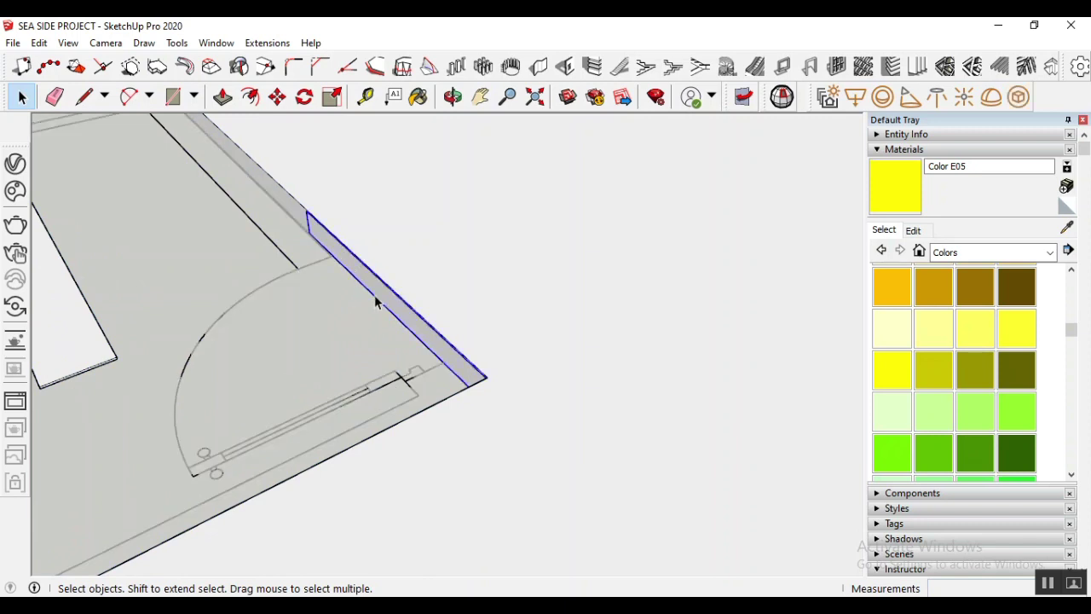
click(277, 96)
click(369, 288)
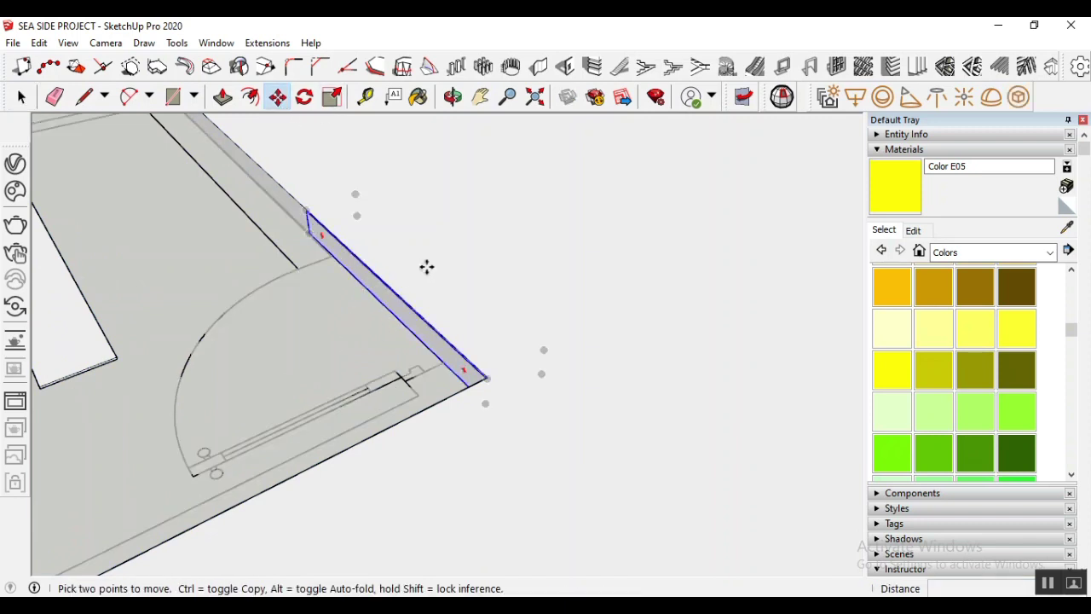
scroll(426, 268, down, 3)
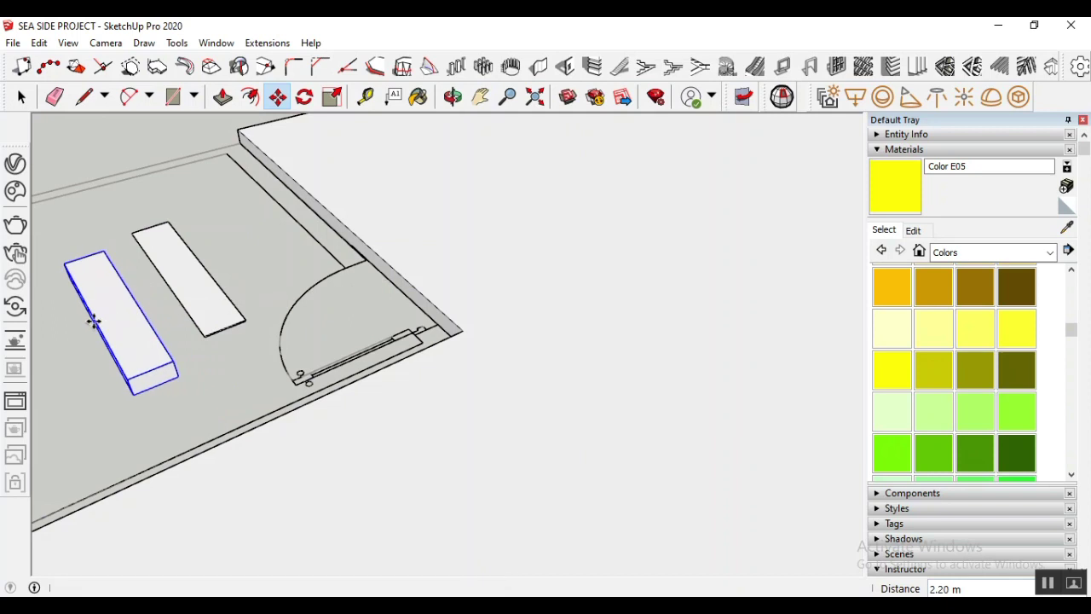
click(93, 318)
scroll(414, 298, down, 2)
scroll(350, 321, up, 2)
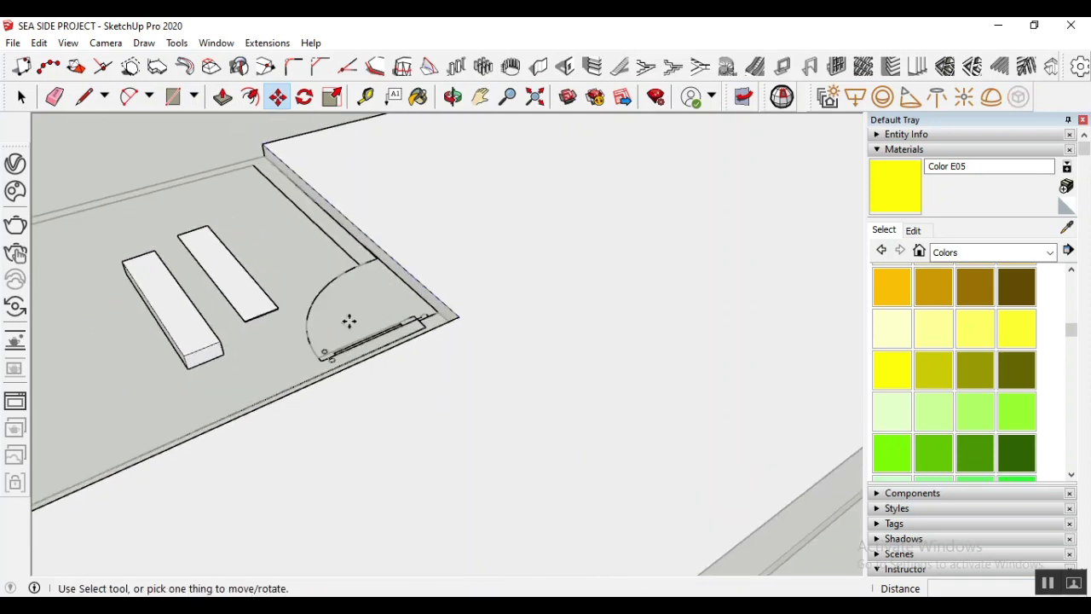
scroll(124, 394, up, 1)
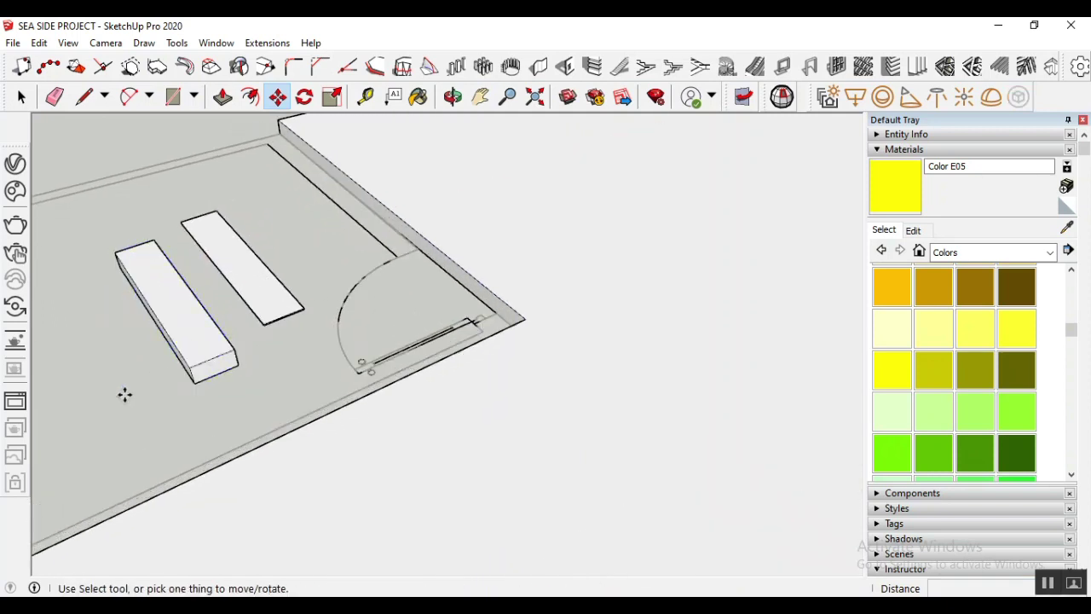
Copy the thicker block about 0.57 m along the red axis, away from the thin block
click(21, 96)
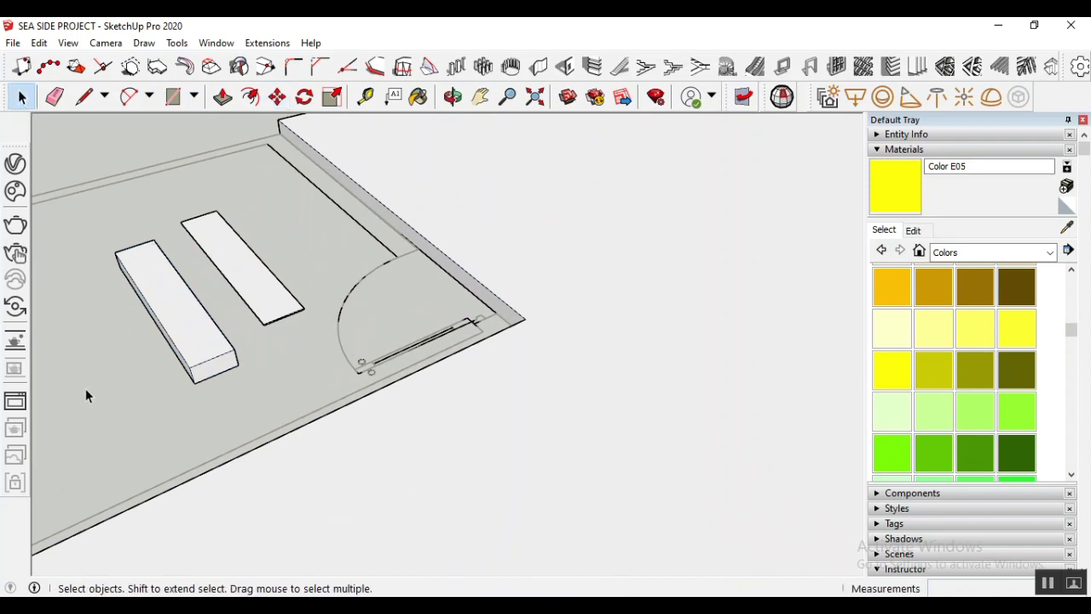
click(210, 385)
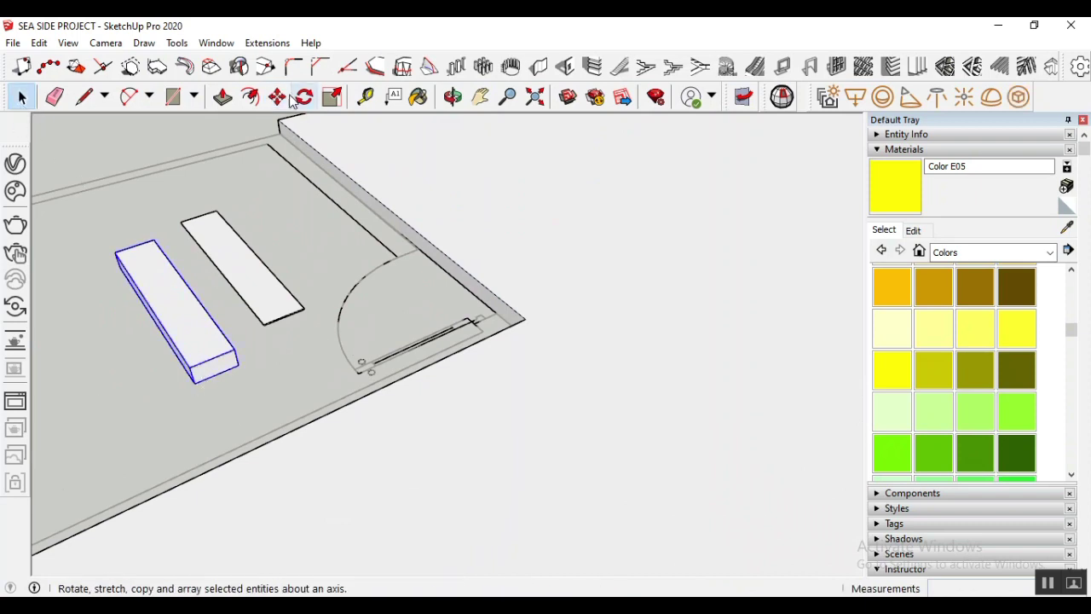
click(277, 96)
click(198, 339)
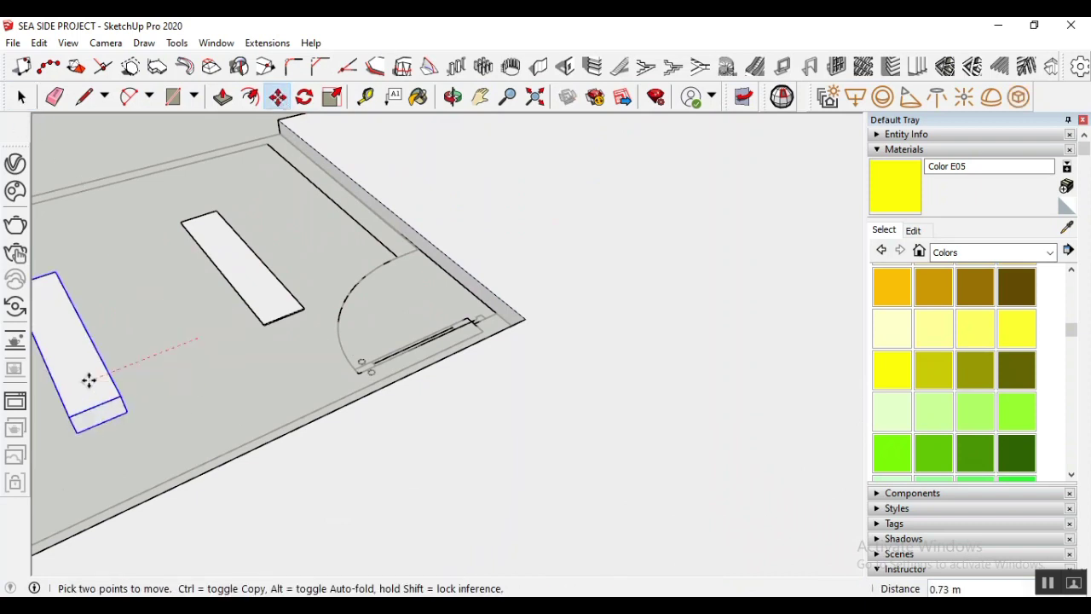
key(Escape)
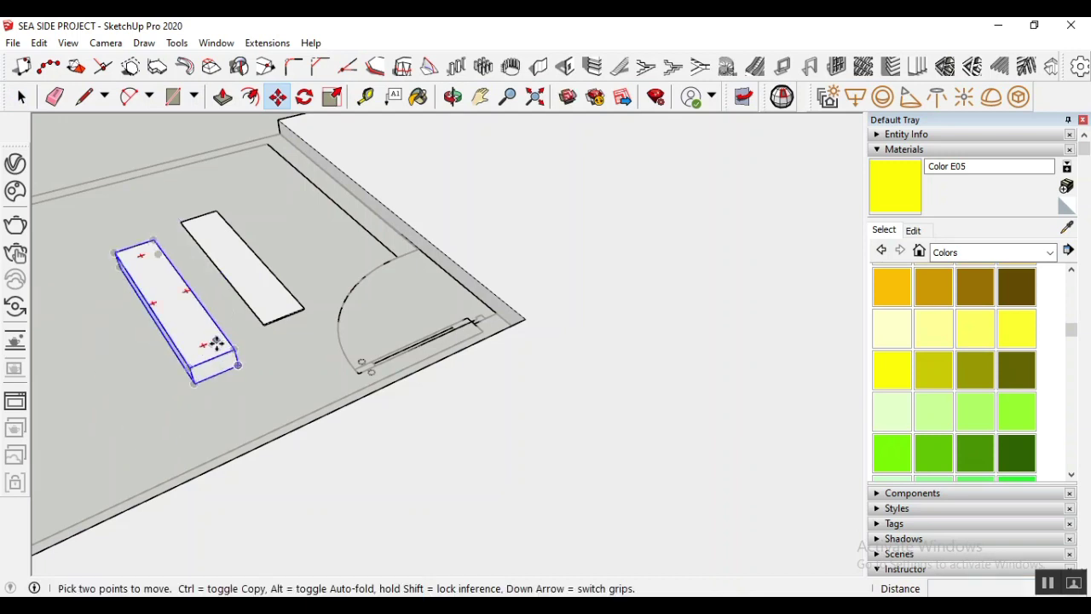
click(196, 349)
key(ctrl)
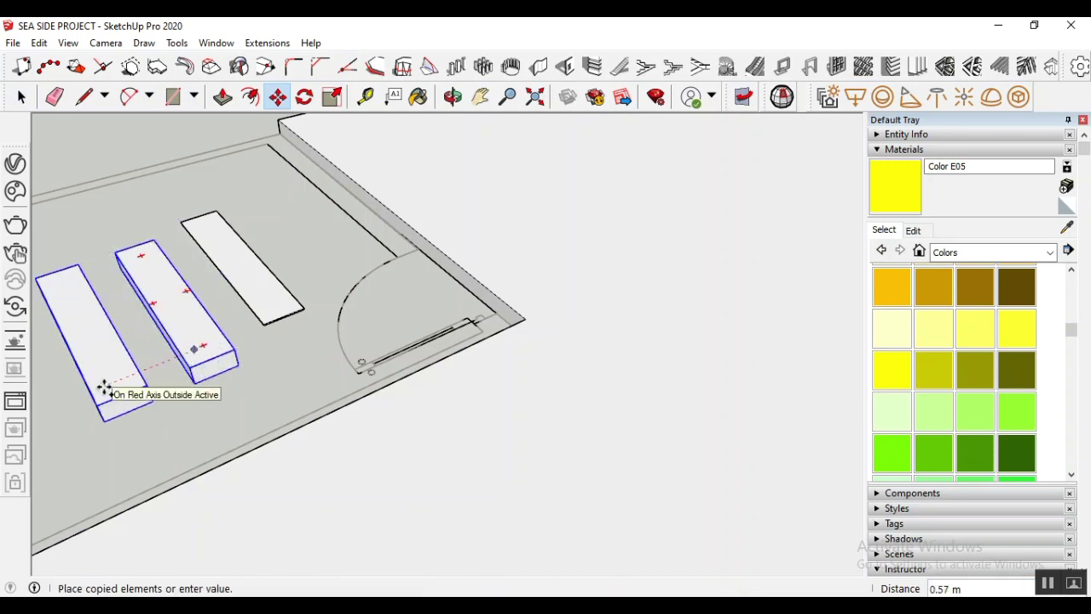
click(104, 388)
Move the original thicker block back to the slab corner at the doorway, snapping corner to corner about 2.20 m away
click(21, 97)
click(158, 299)
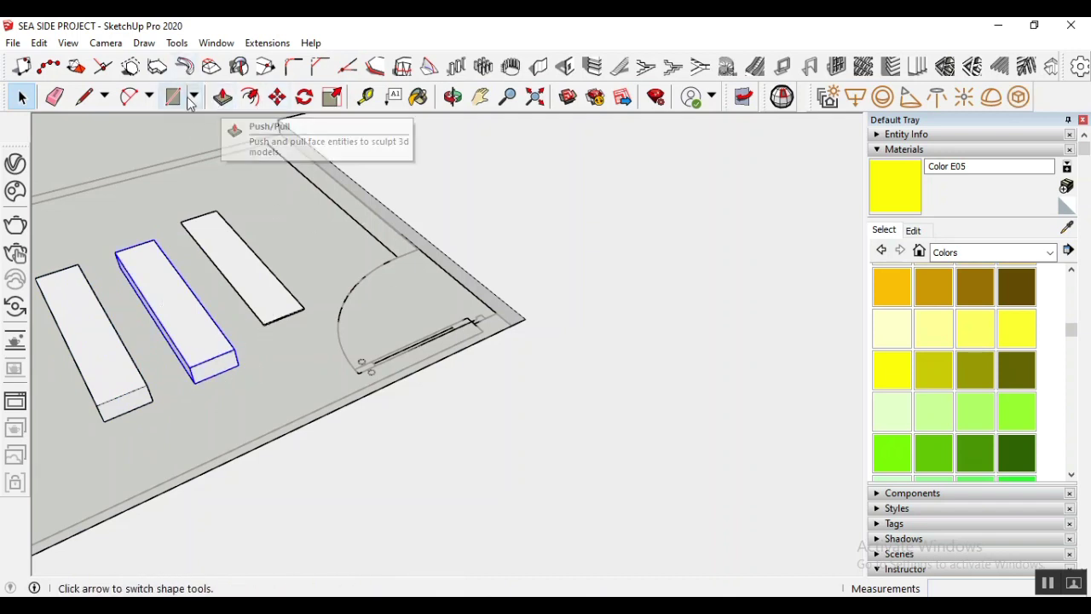
click(279, 98)
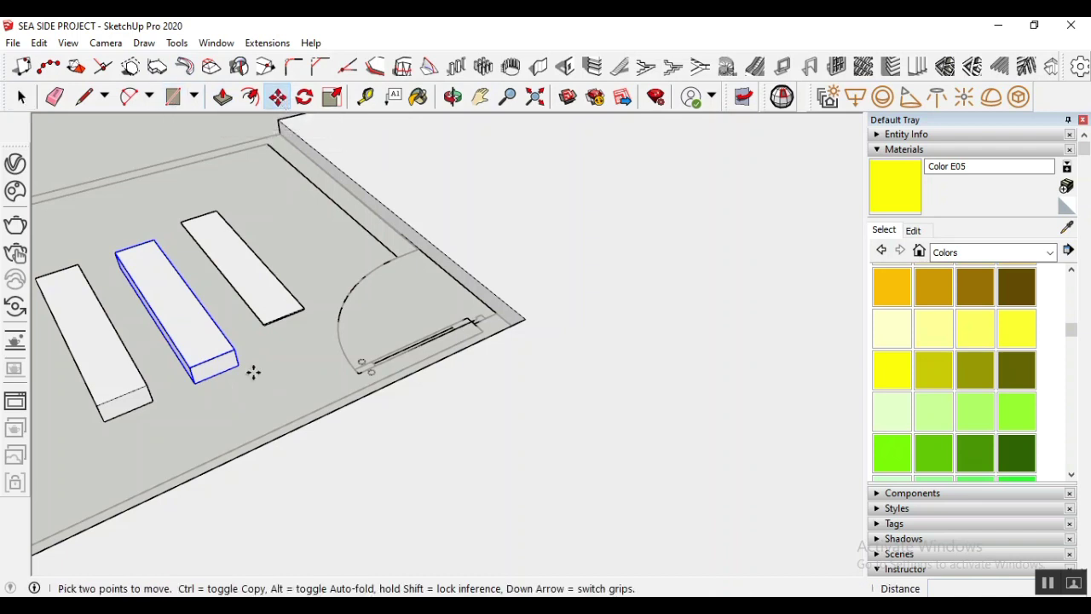
click(191, 368)
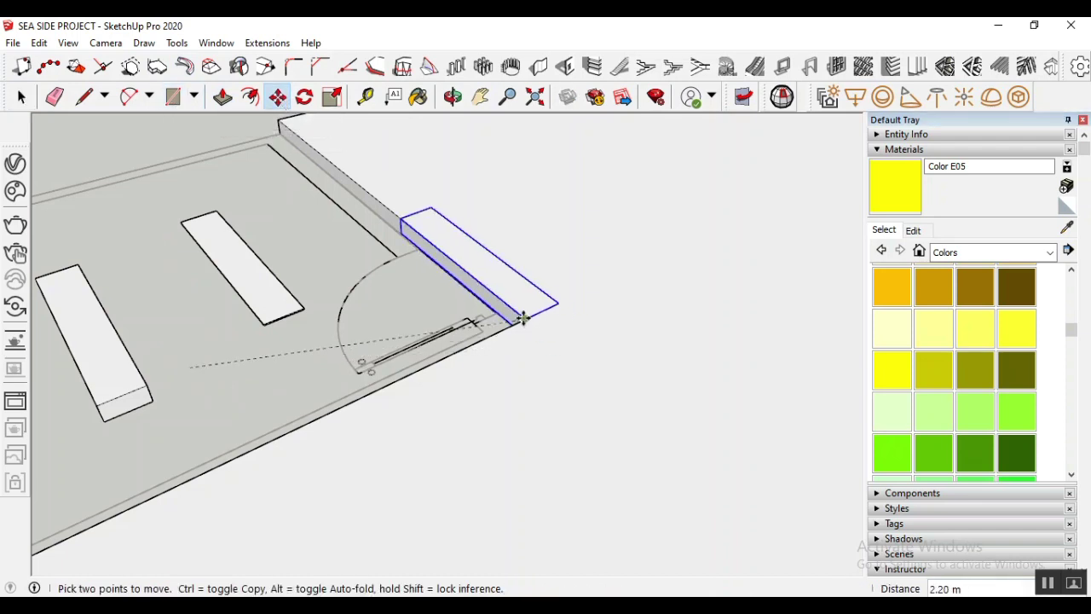
click(524, 318)
key(space)
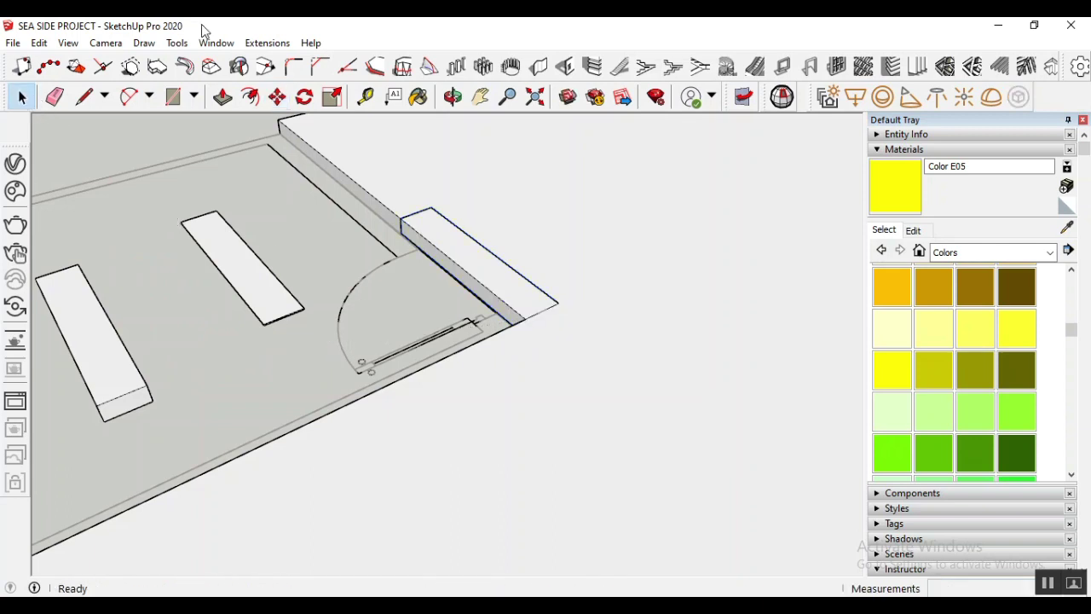
click(176, 43)
mouse_move(222, 253)
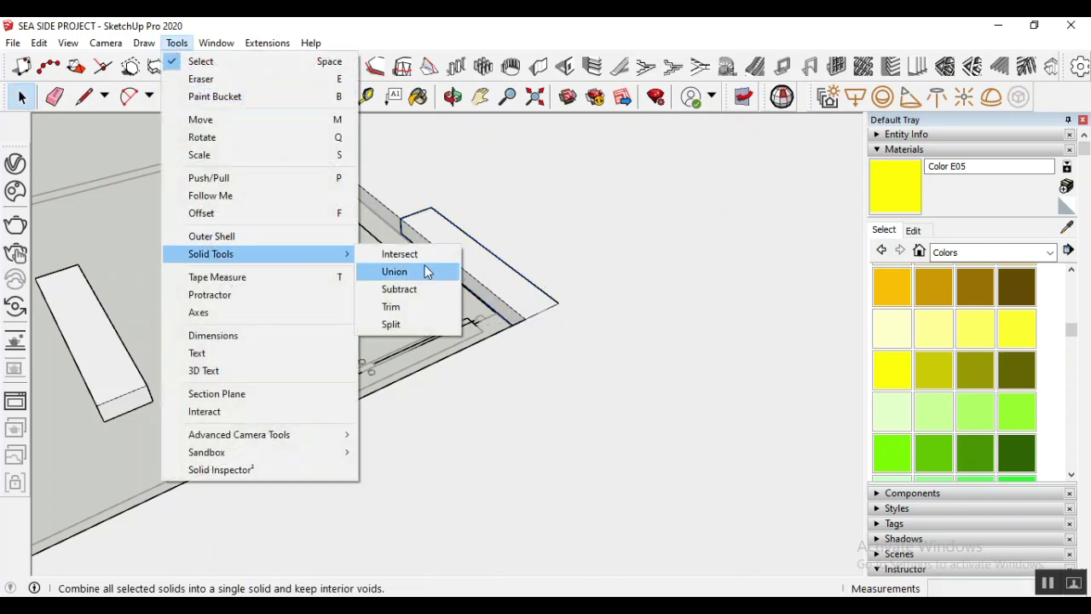
click(410, 290)
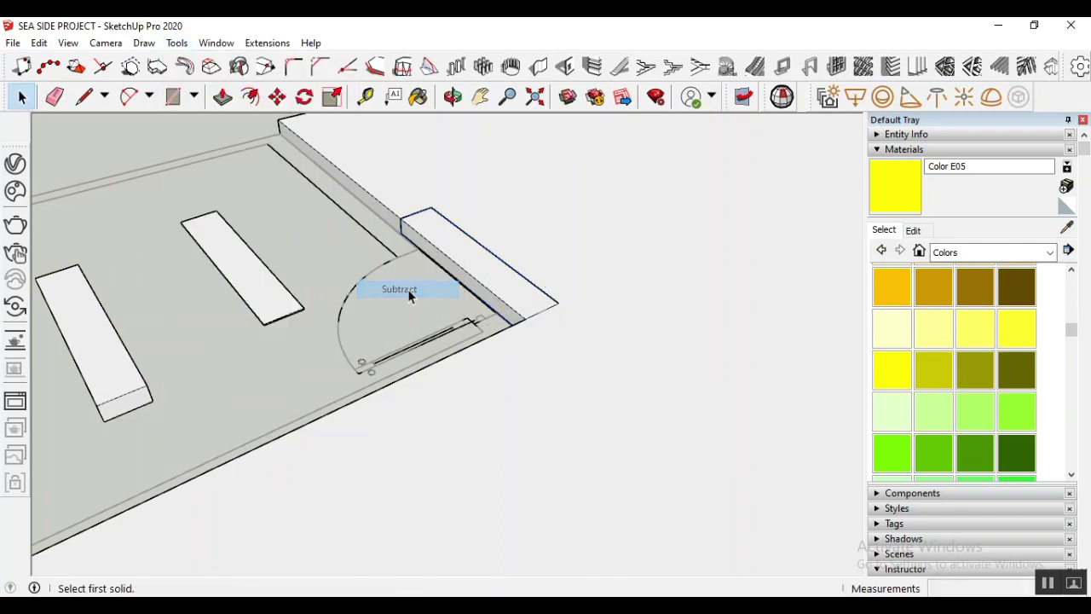
click(461, 253)
key(space)
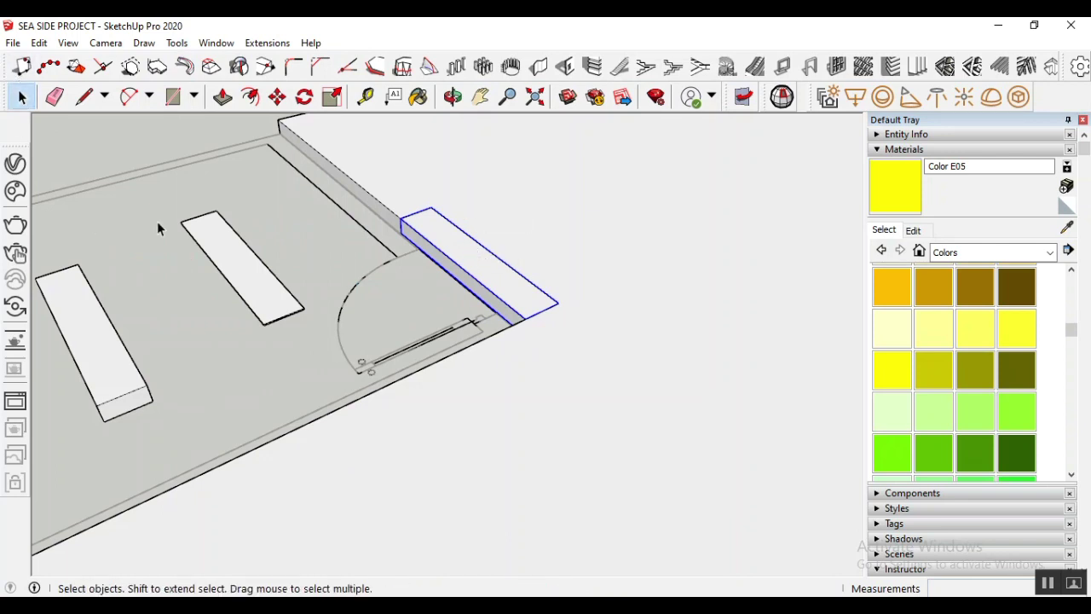
Close and reopen the slab group, and try selecting the two spare blocks on the floor together with the doorway block
click(313, 224)
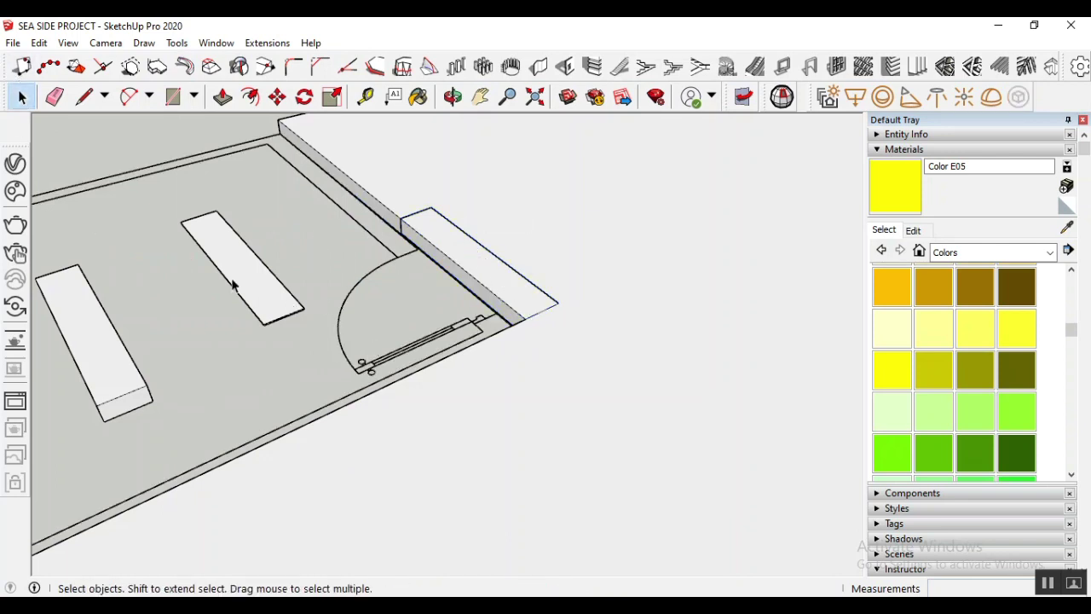
scroll(274, 266, down, 3)
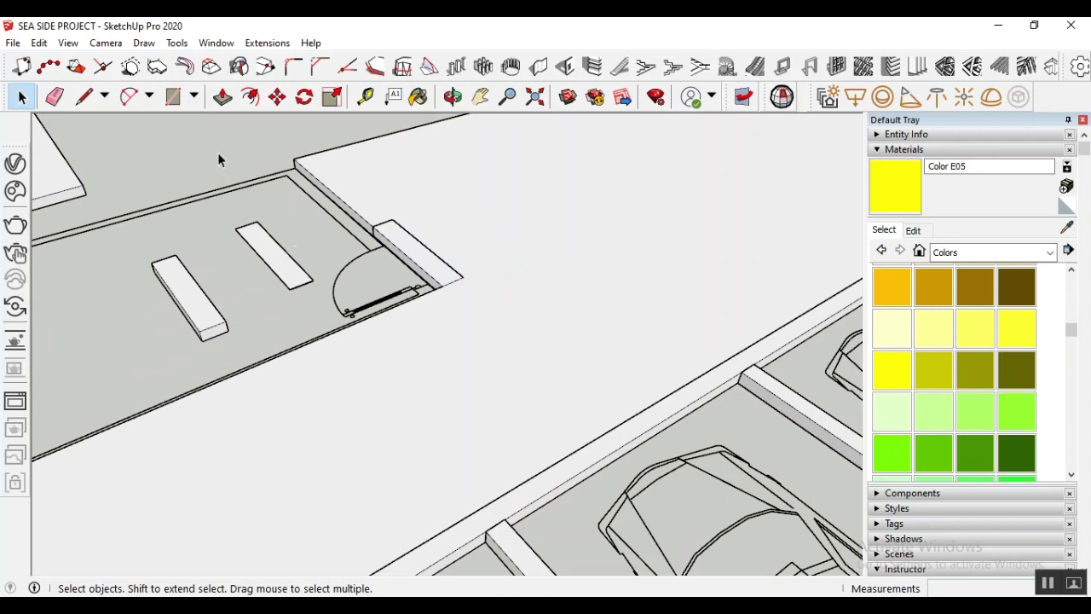
click(371, 201)
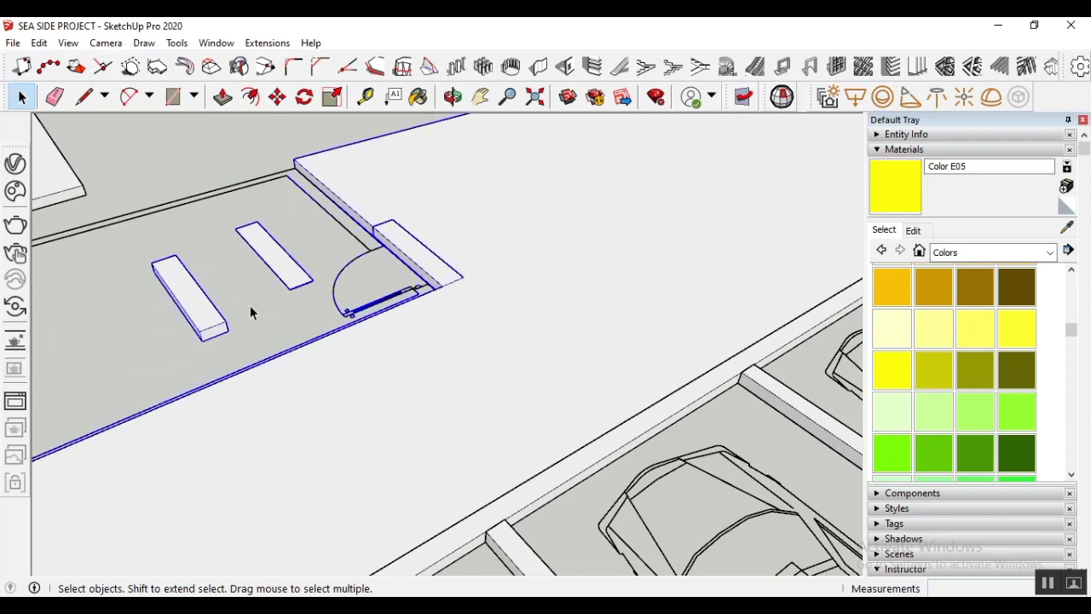
double_click(384, 208)
click(414, 248)
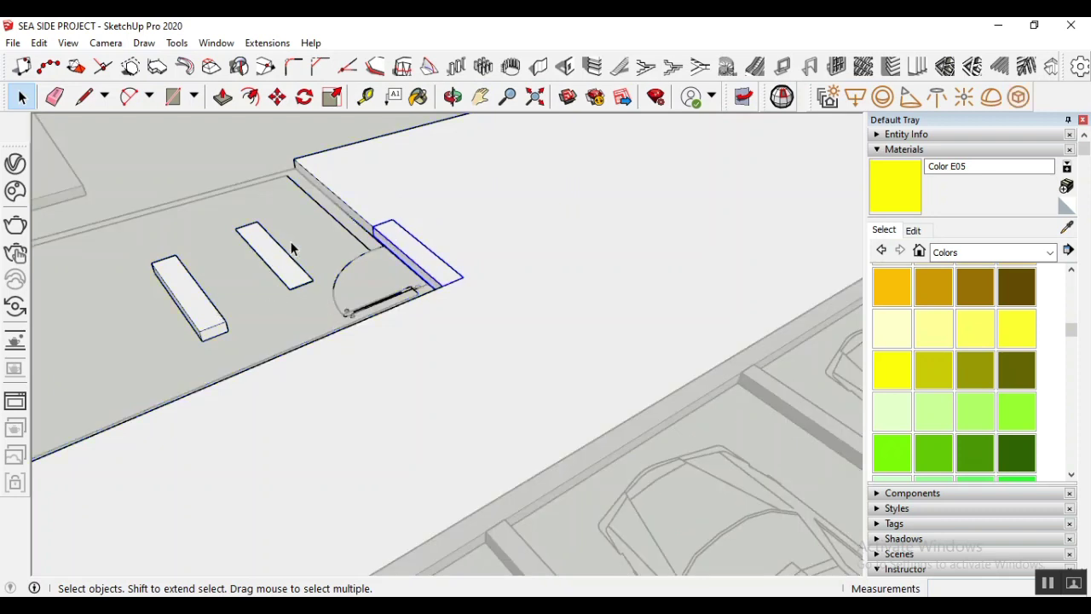
shift+drag(297, 228, 162, 322)
right_click(195, 298)
click(173, 248)
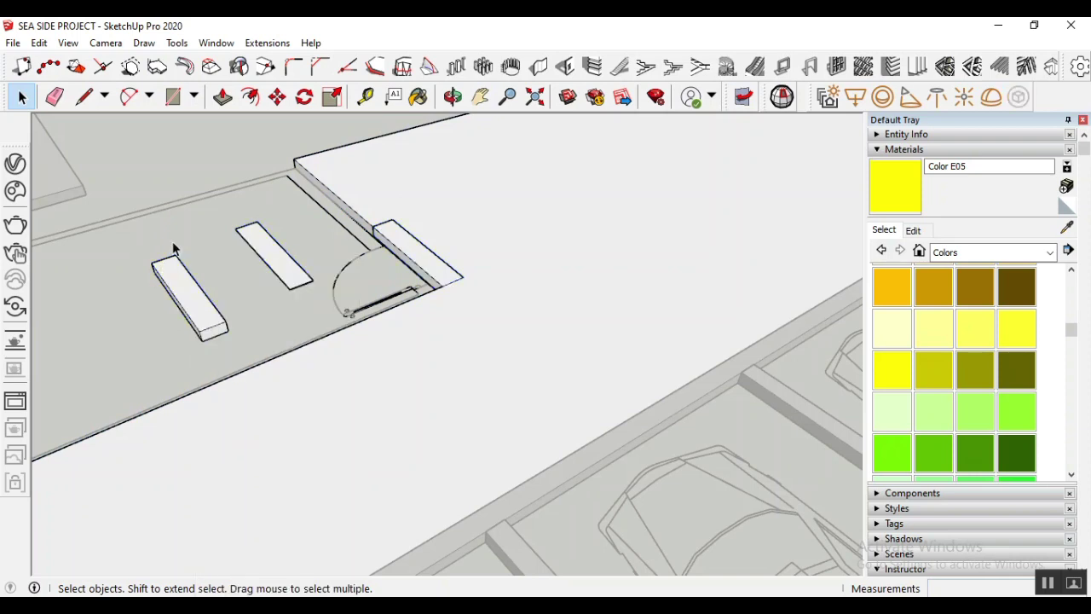
drag(293, 234, 158, 322)
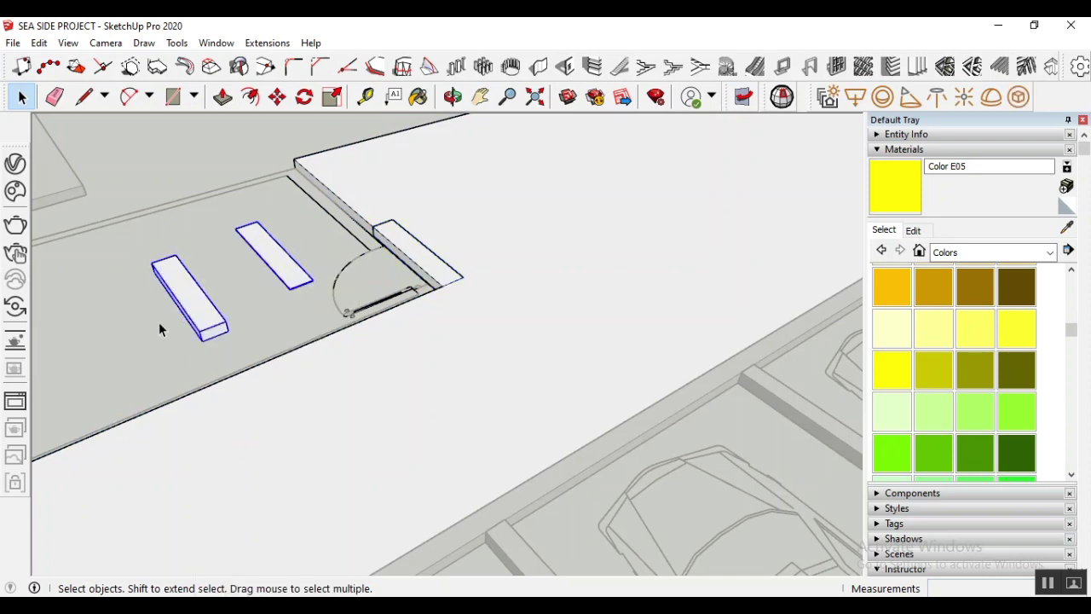
shift+click(434, 273)
click(273, 316)
middle_drag(273, 316, 293, 218)
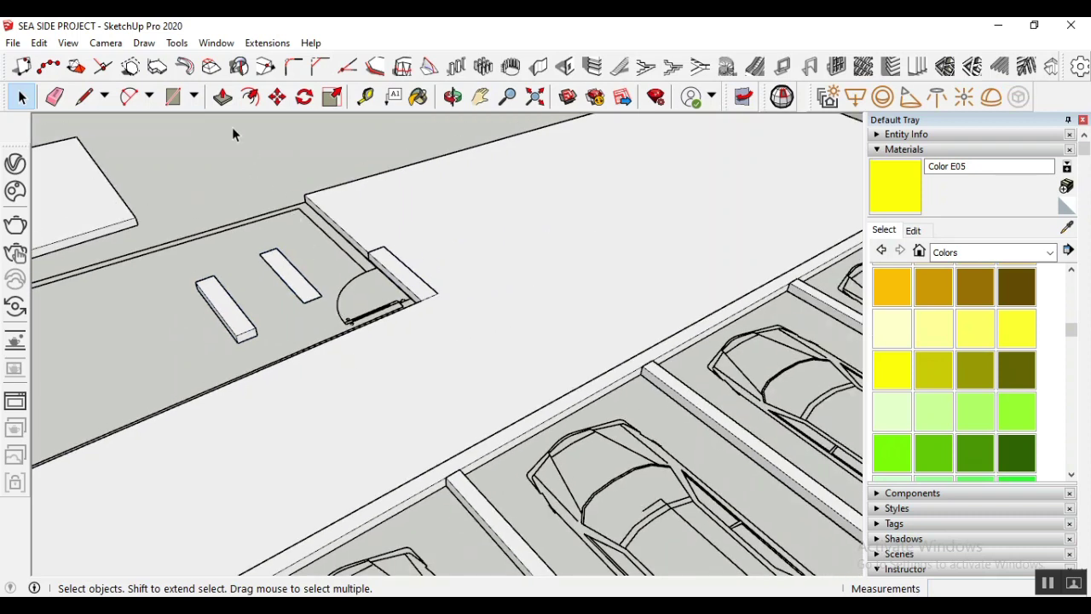
Paste copies of the three blocks in place on the open floor behind the slab, outside the slab group
key(ctrl+v)
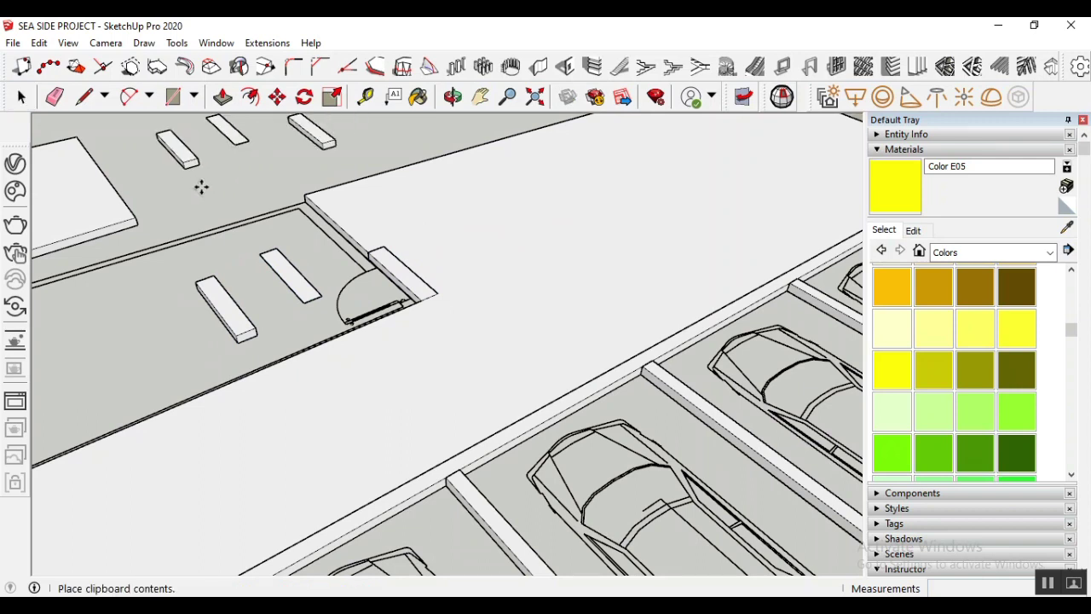
click(202, 185)
key(space)
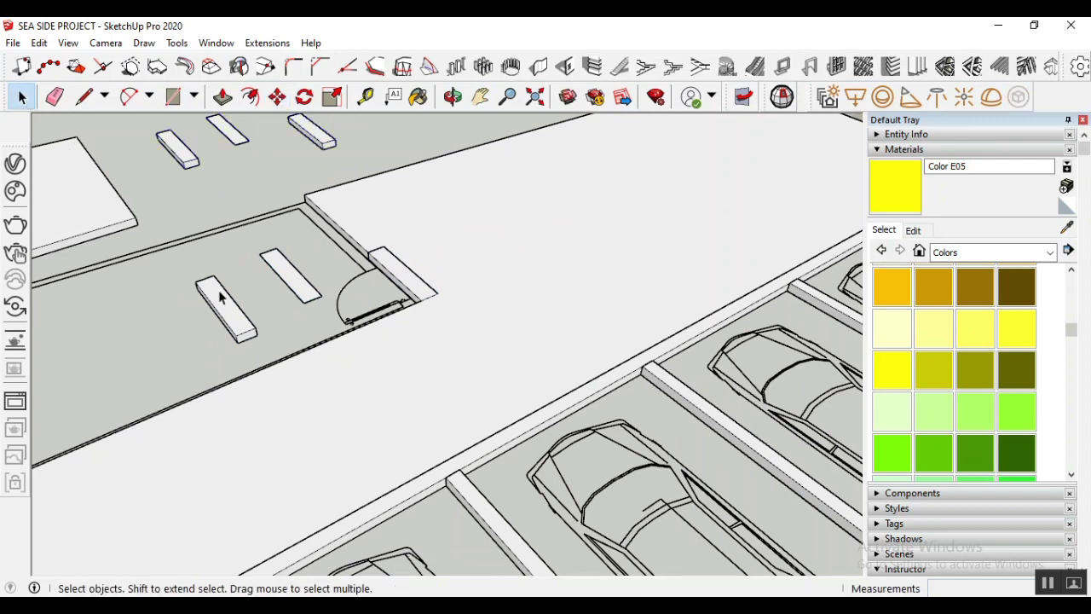
Open the slab group, delete the two floor blocks and the doorway block inside it, and close the group
double_click(228, 330)
click(228, 330)
key(Delete)
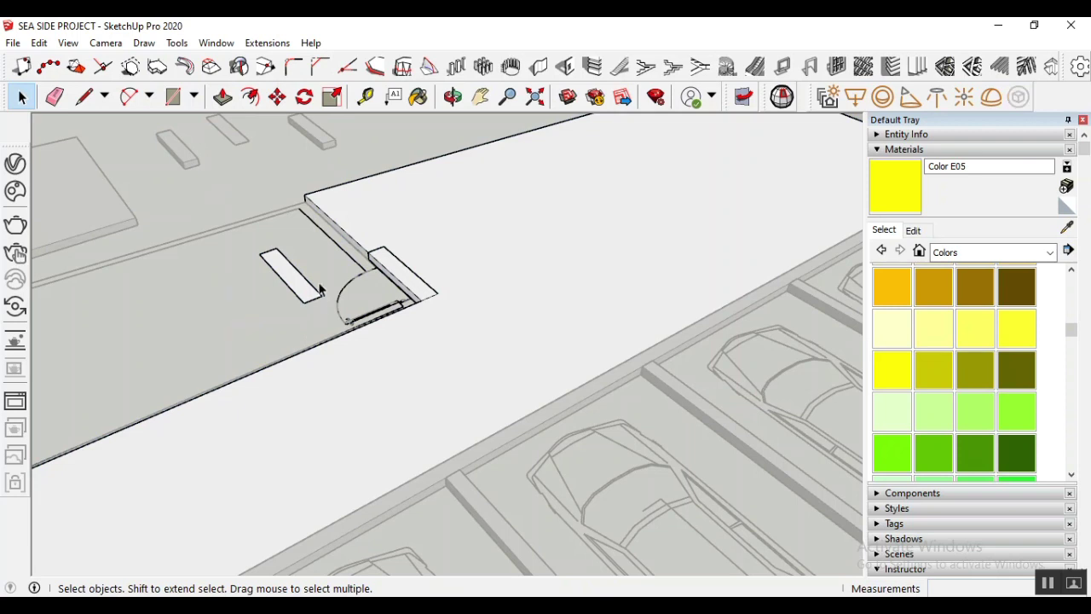
click(294, 278)
key(Delete)
click(406, 281)
key(Delete)
key(Escape)
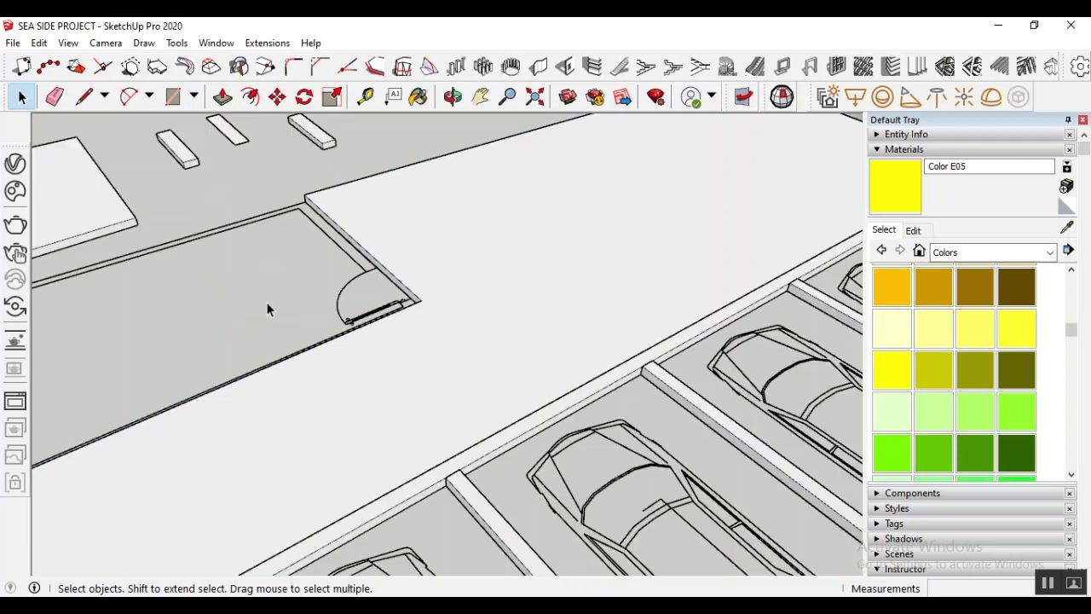
Move the pasted block nearest the slab about 5.61 m onto the slab corner at the doorway, snapping corner to corner
click(315, 134)
click(277, 97)
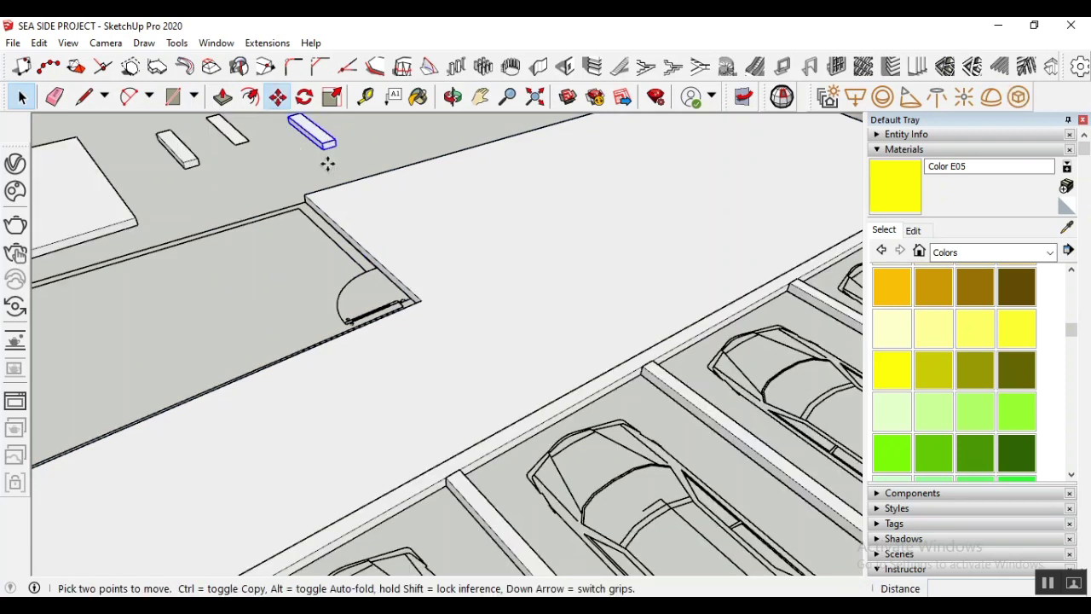
scroll(375, 290, up, 2)
click(321, 130)
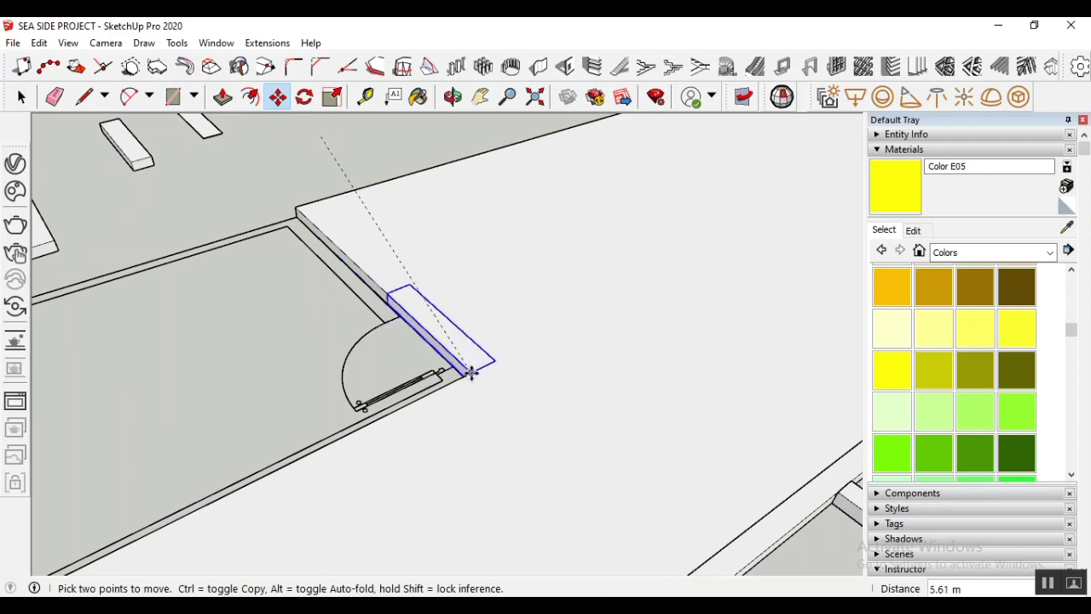
click(472, 376)
click(21, 97)
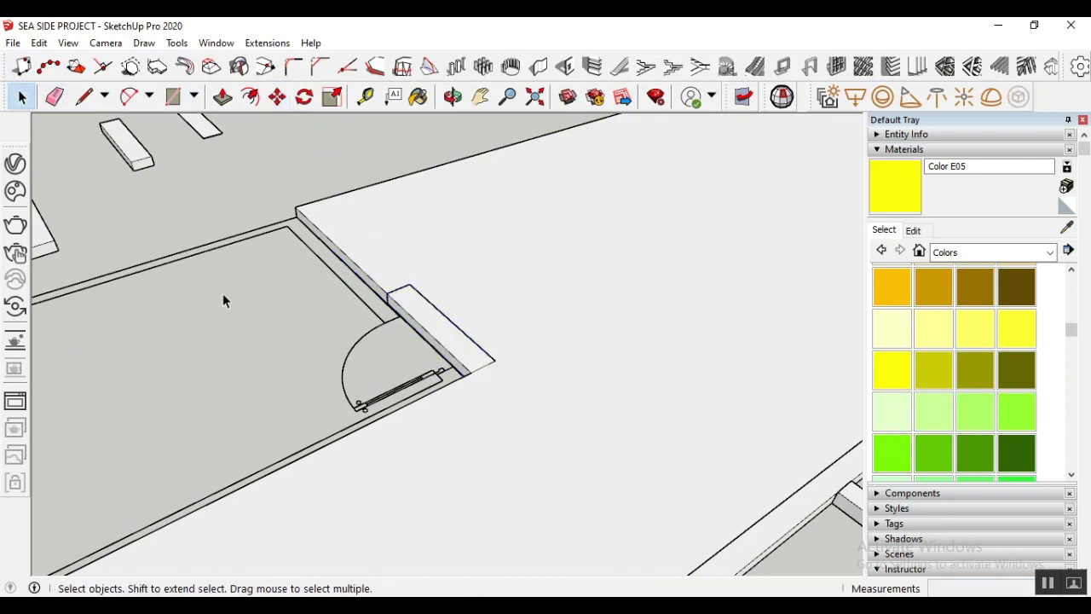
Subtract the doorway block from the raised slab with the Solid Tools, picking the block first and the slab second
click(420, 261)
click(177, 42)
mouse_move(213, 253)
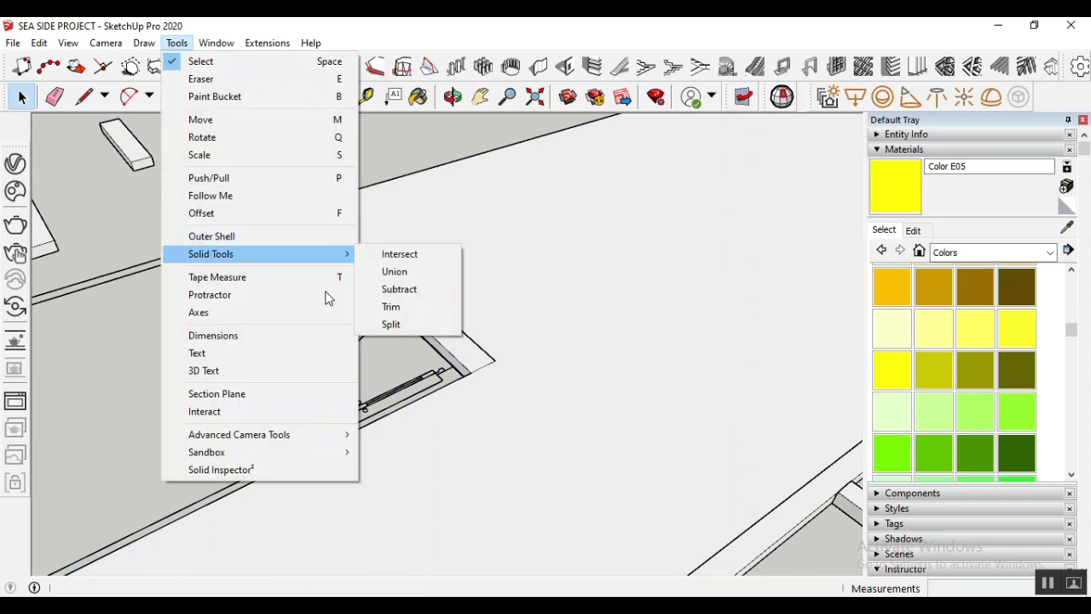
click(401, 290)
click(421, 319)
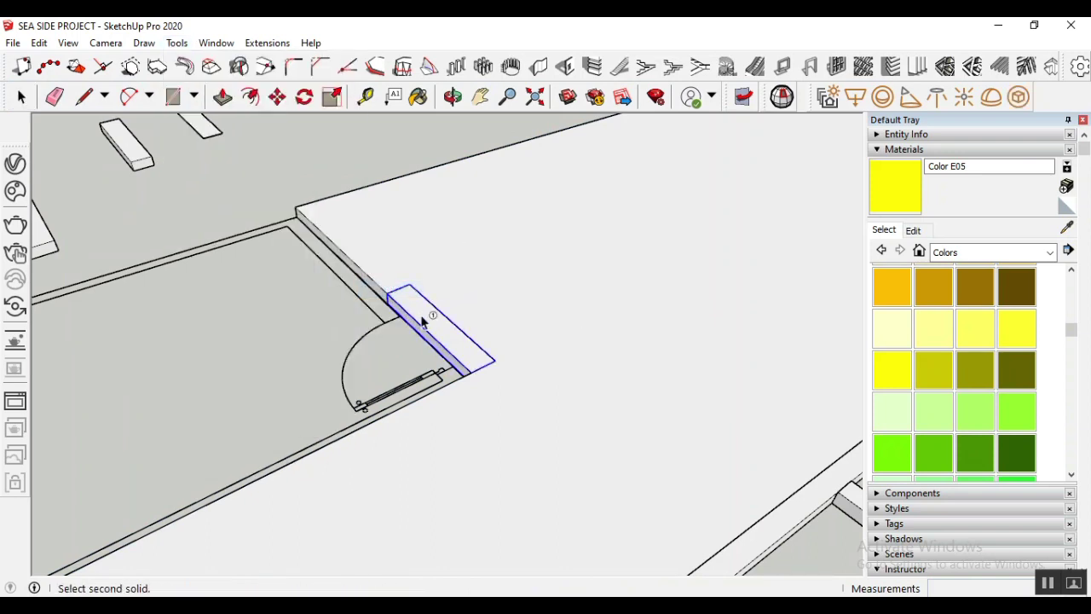
click(456, 285)
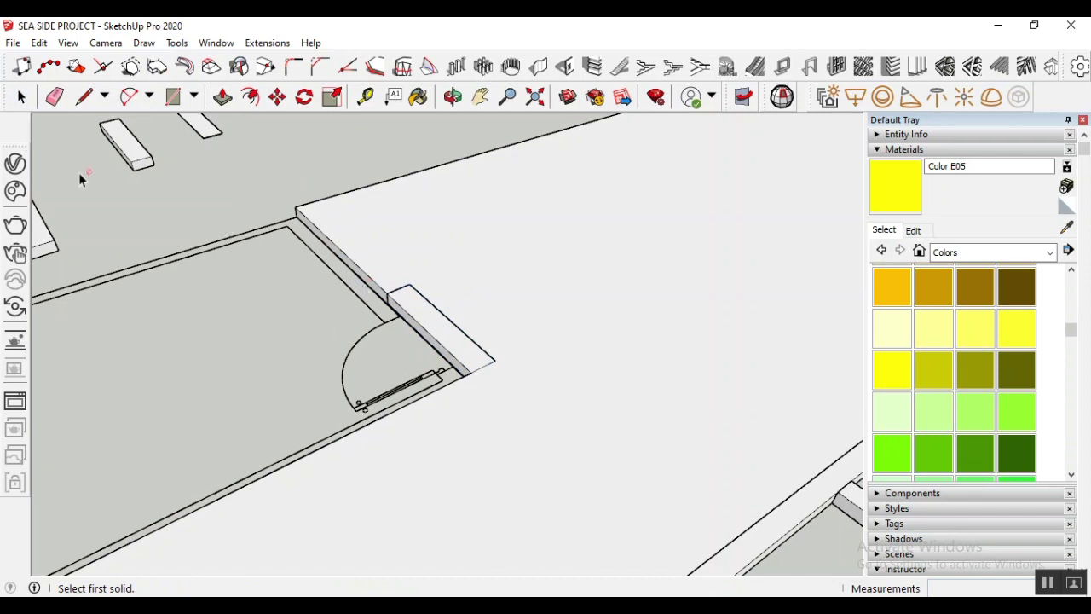
click(21, 96)
Move the whole slab group with its walls away from the parking bays onto the open ground behind the site, and deselect it
click(519, 294)
scroll(516, 297, down, 3)
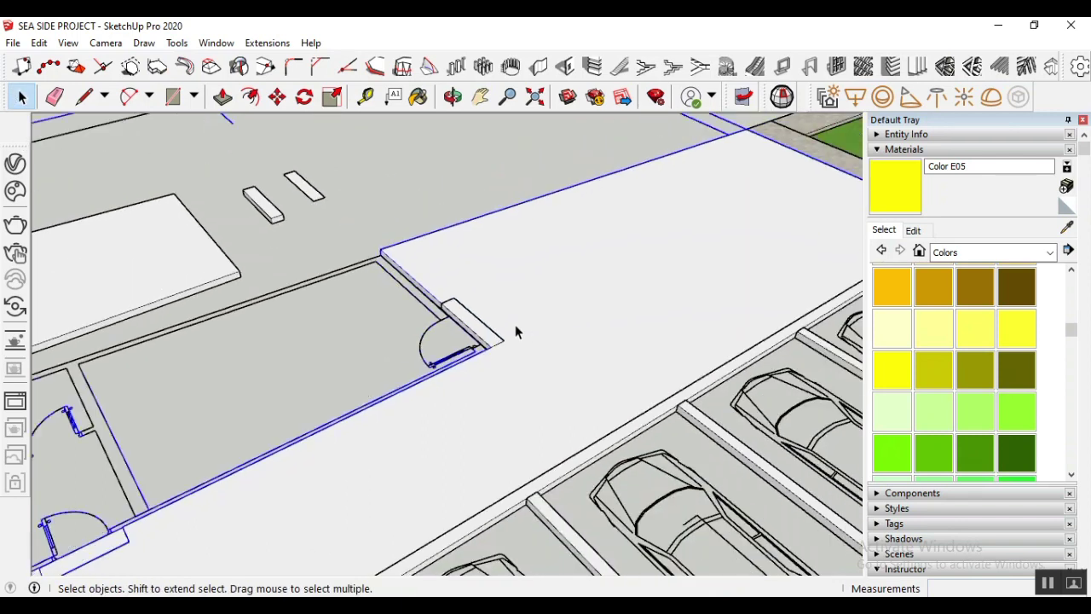
scroll(514, 329, up, 2)
scroll(499, 188, down, 2)
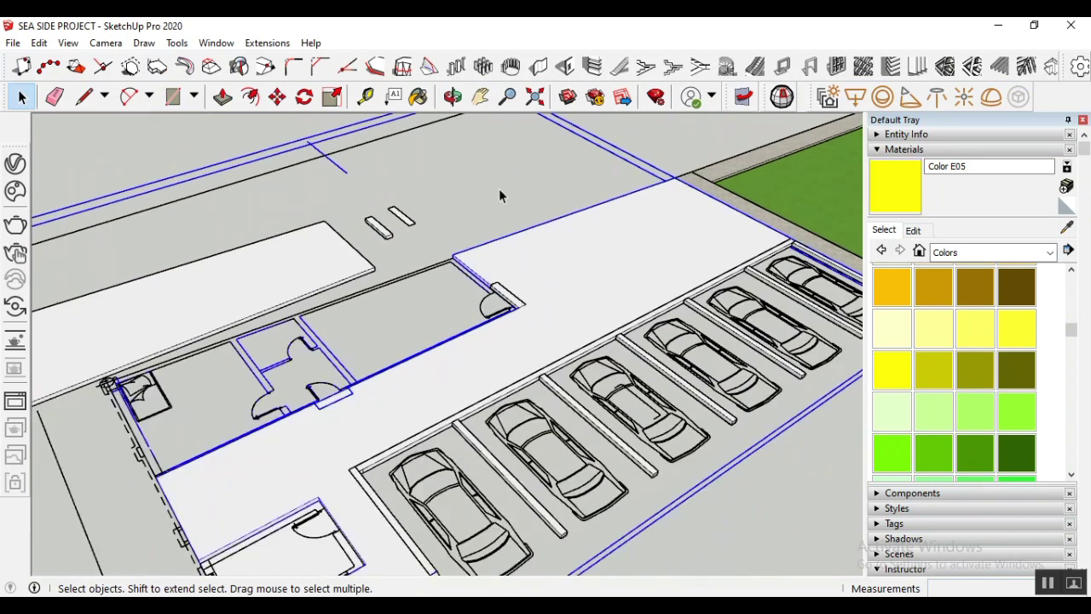
click(277, 96)
click(559, 302)
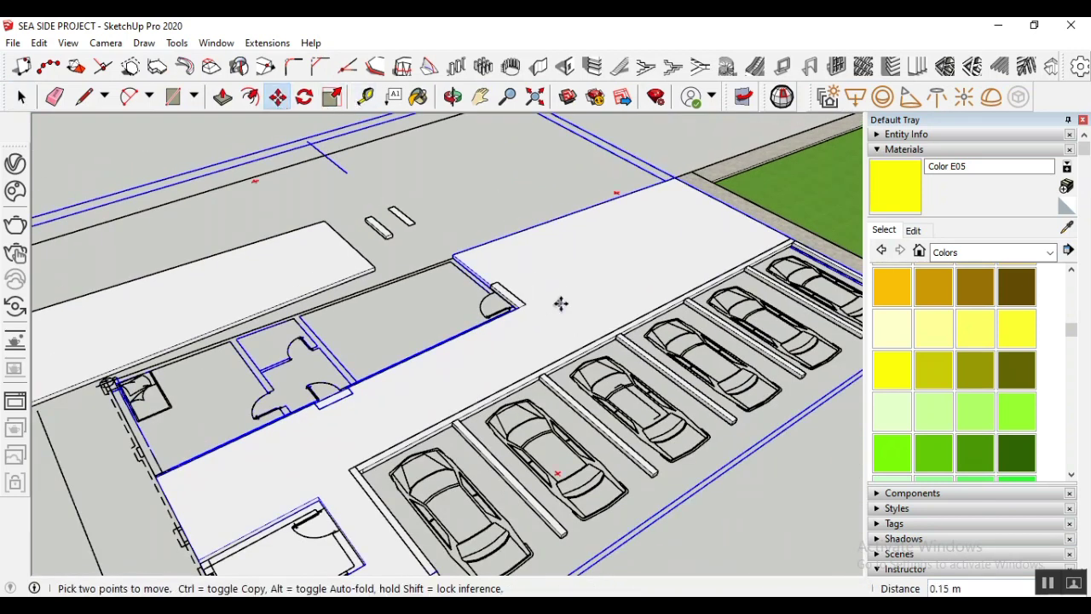
scroll(667, 247, down, 3)
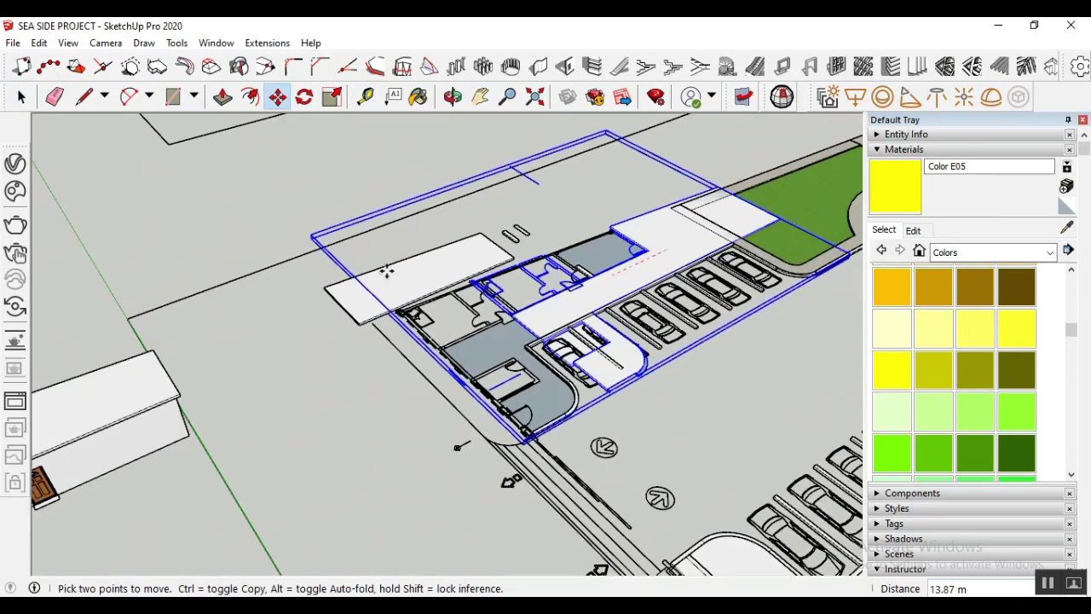
click(326, 190)
key(ctrl+t)
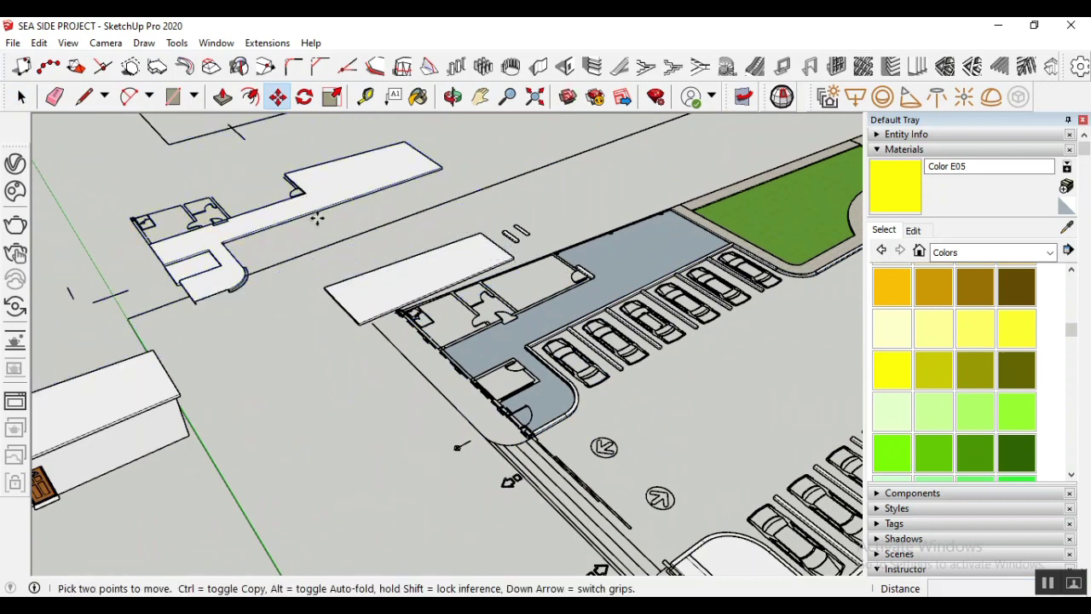
Open the moved slab group and delete the small leftover side face at the slab's front corner near the rounded end
scroll(512, 232, down, 3)
scroll(57, 149, up, 3)
click(22, 96)
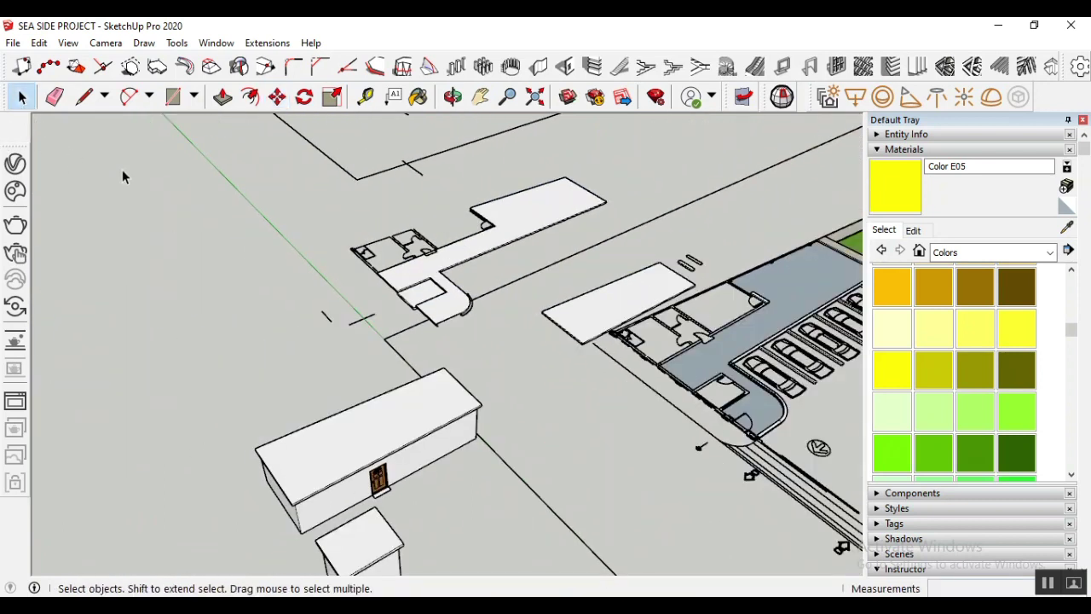
scroll(380, 293, up, 1)
double_click(414, 275)
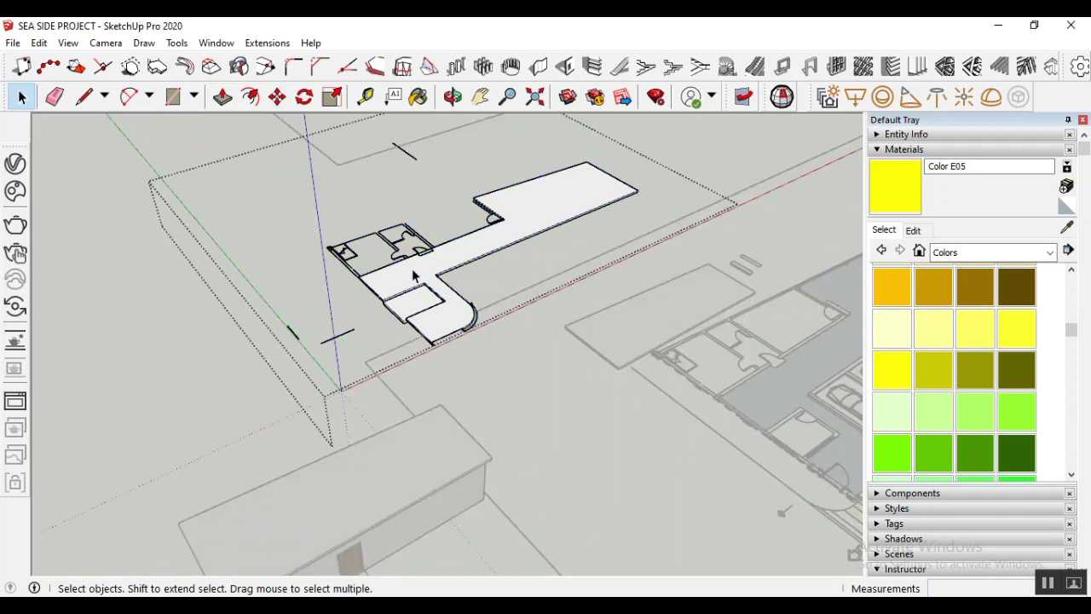
click(538, 216)
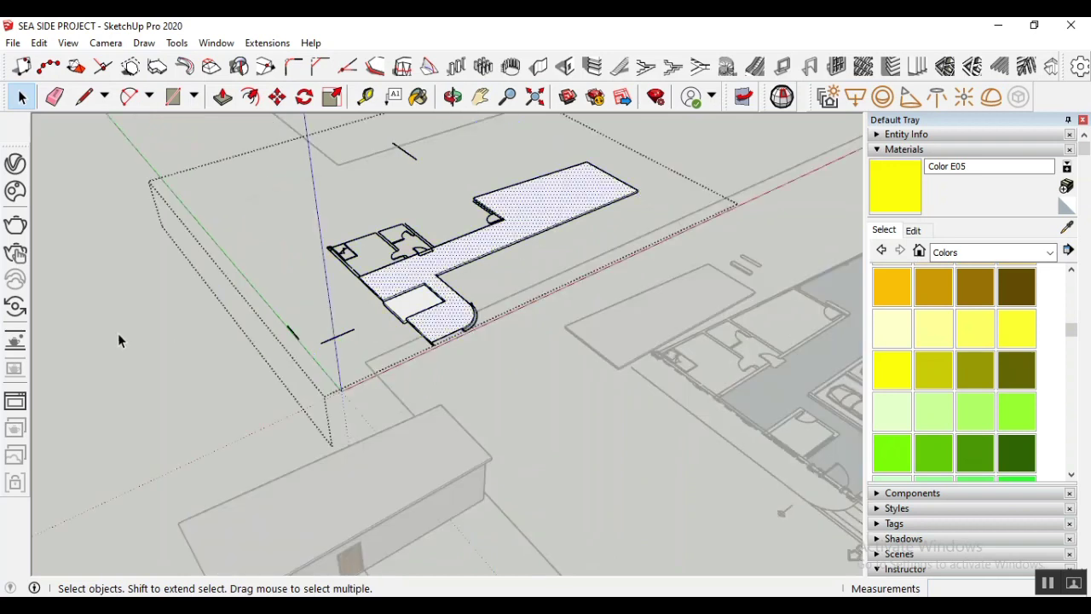
scroll(515, 346, up, 5)
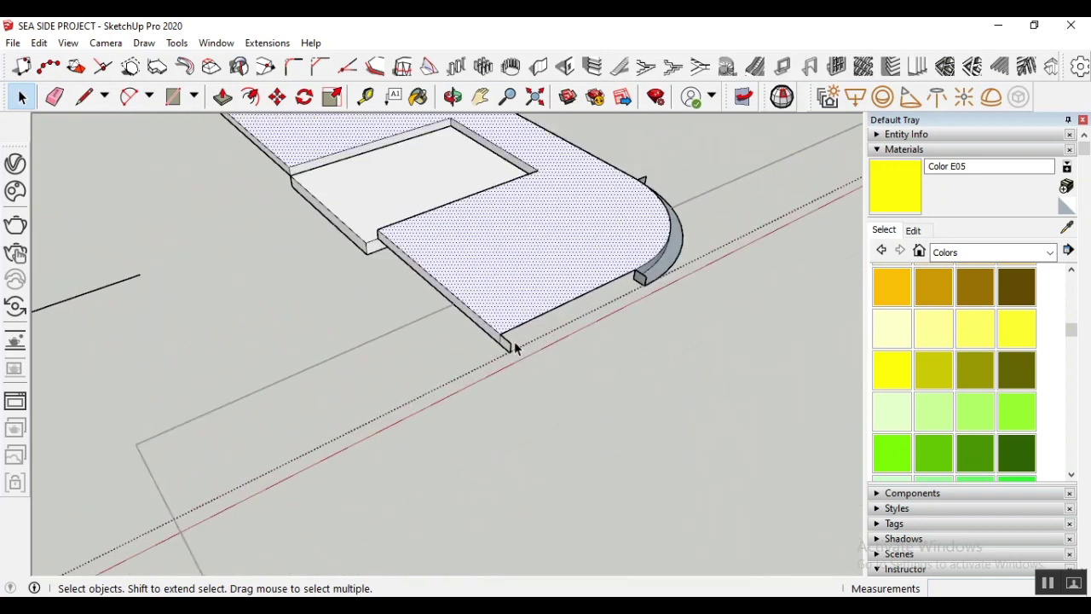
scroll(515, 348, up, 4)
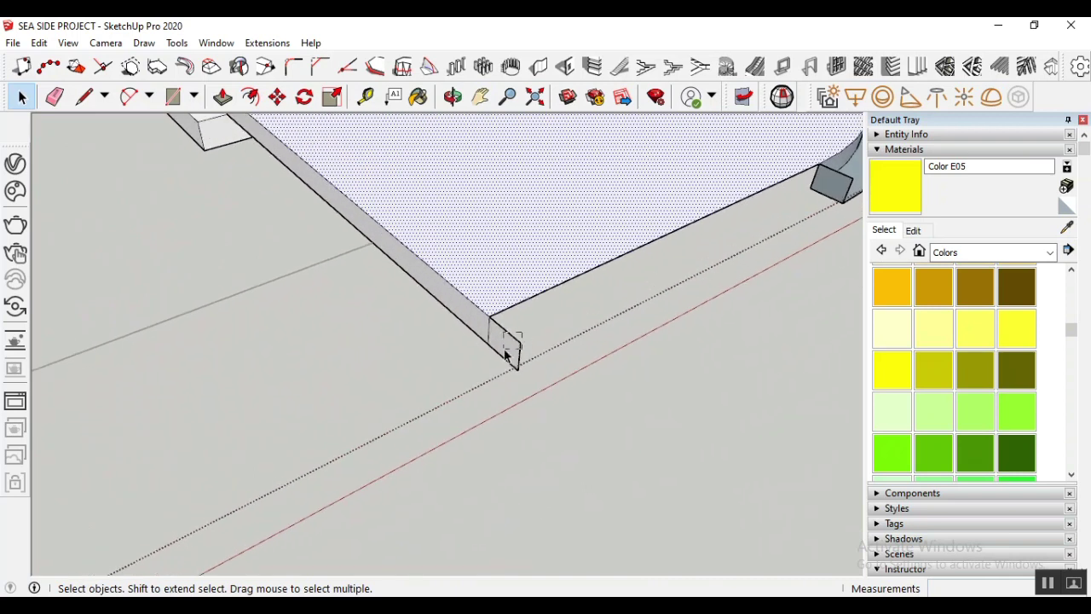
click(509, 355)
click(508, 359)
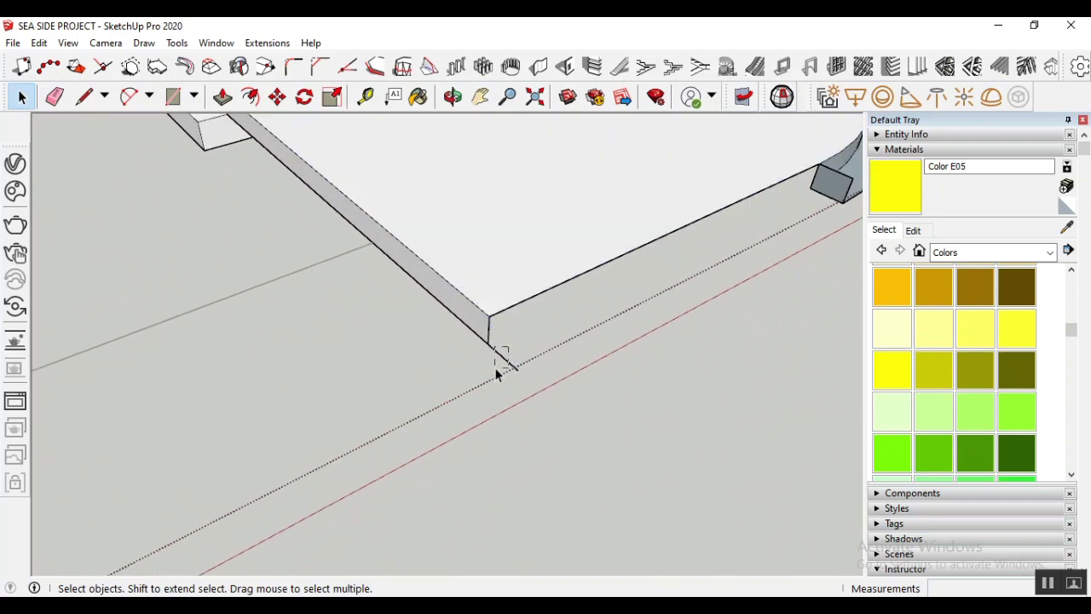
scroll(495, 361, down, 4)
scroll(562, 284, up, 3)
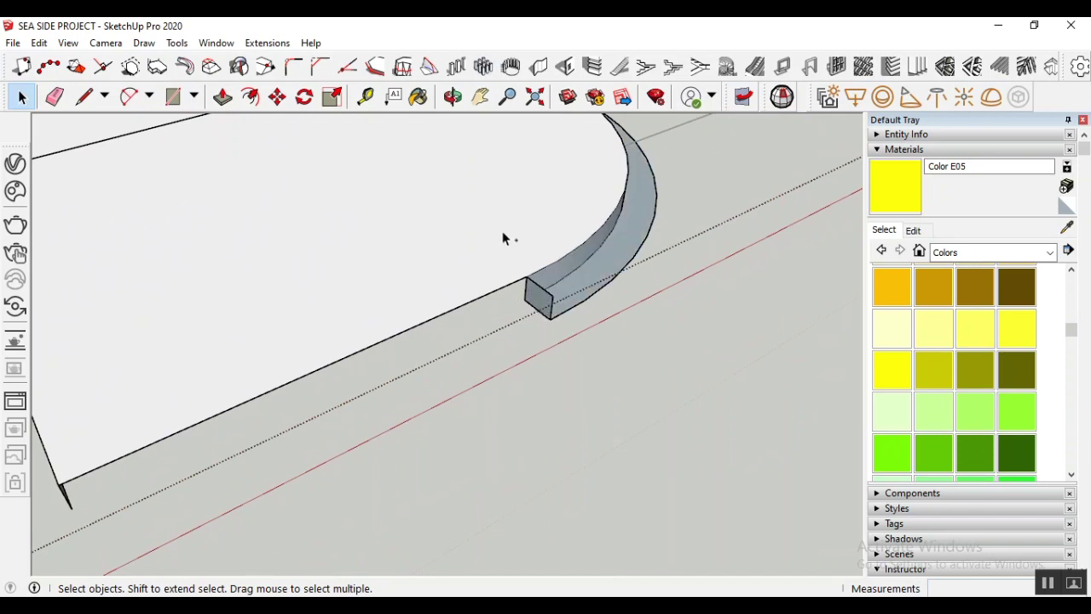
scroll(436, 232, down, 8)
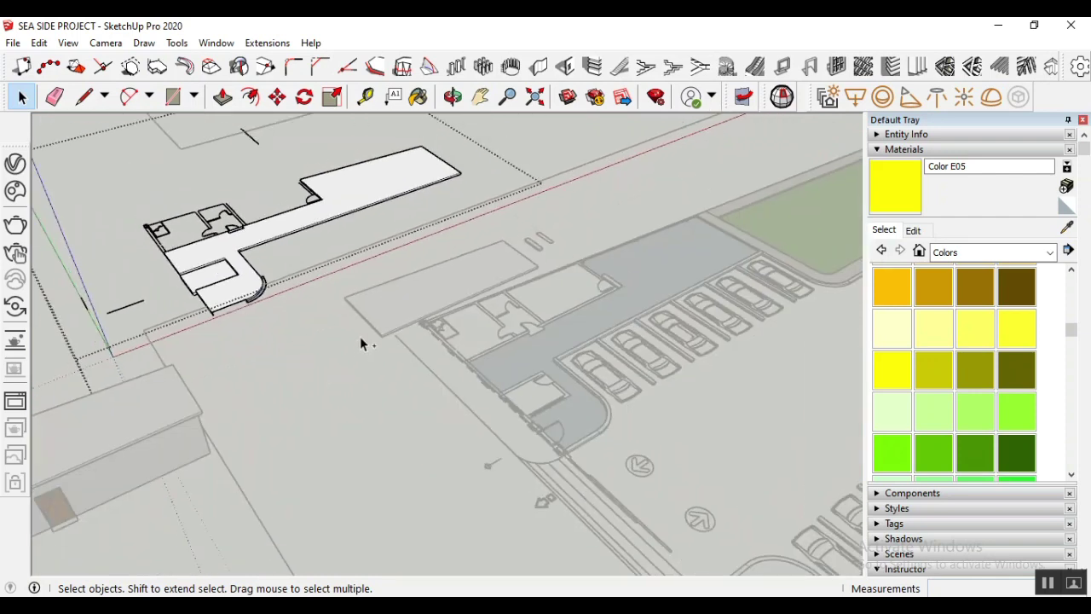
middle_drag(361, 344, 365, 374)
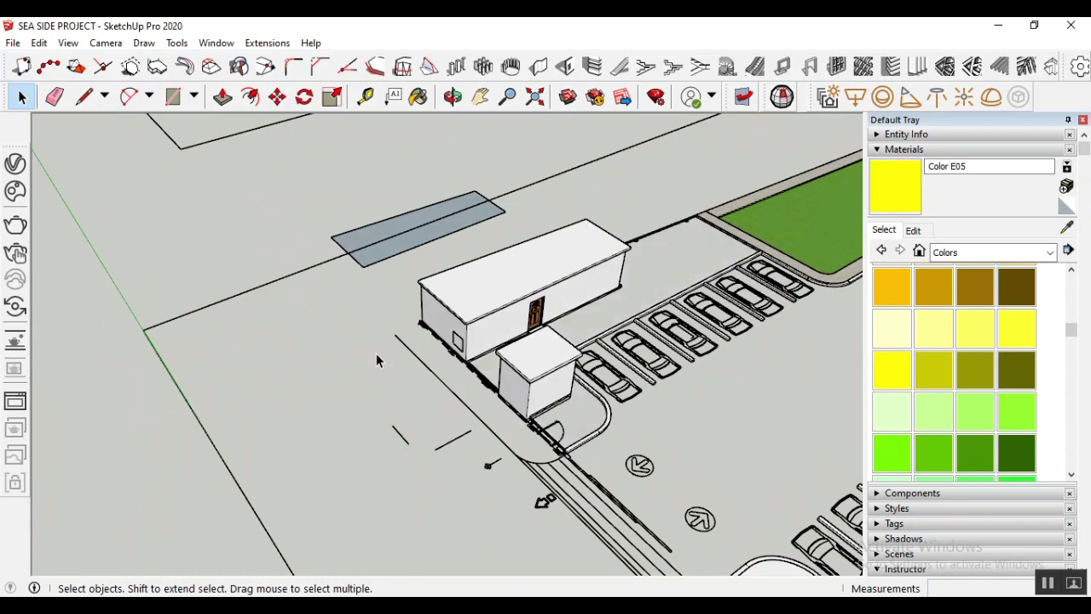
scroll(688, 264, up, 3)
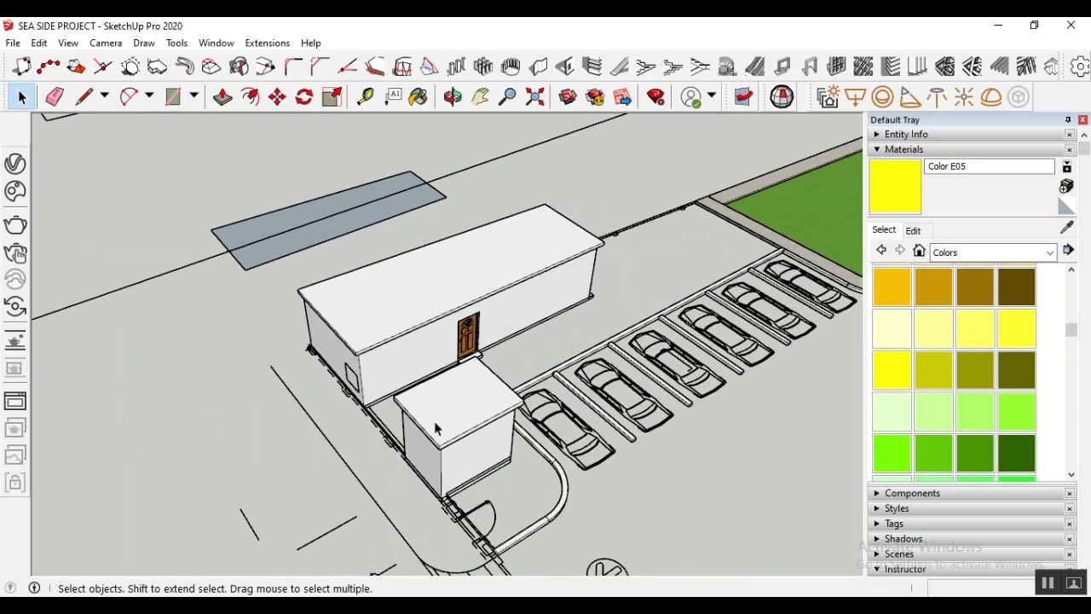
scroll(548, 328, up, 4)
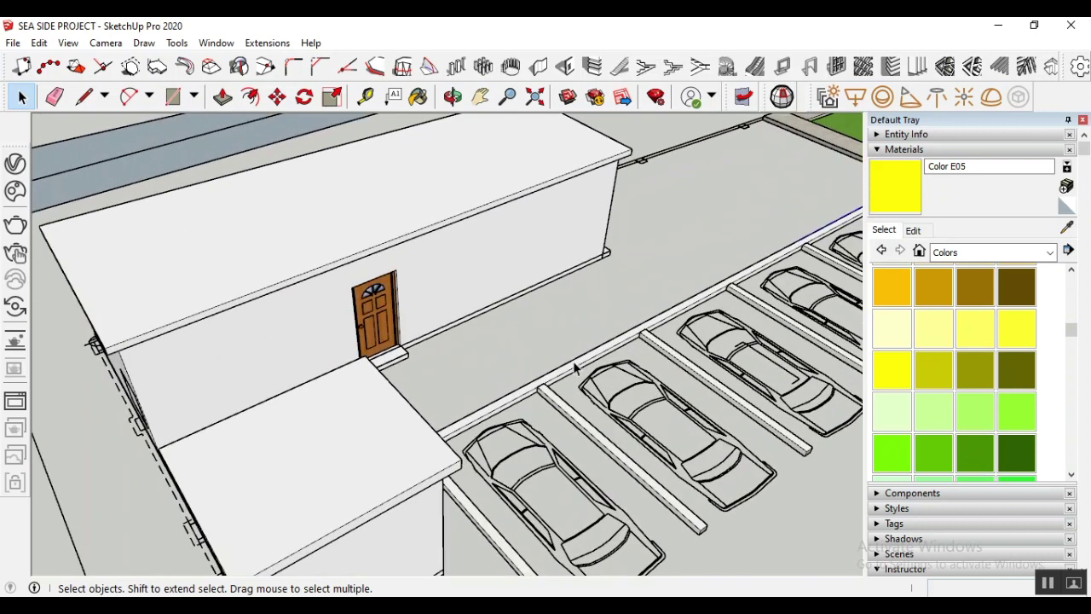
scroll(567, 367, down, 4)
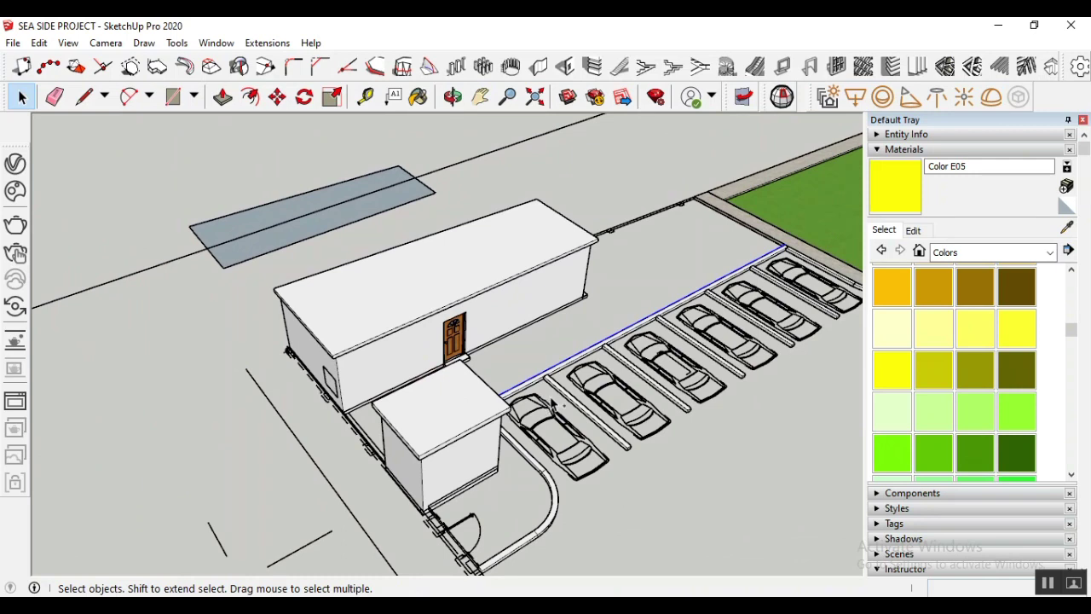
click(619, 288)
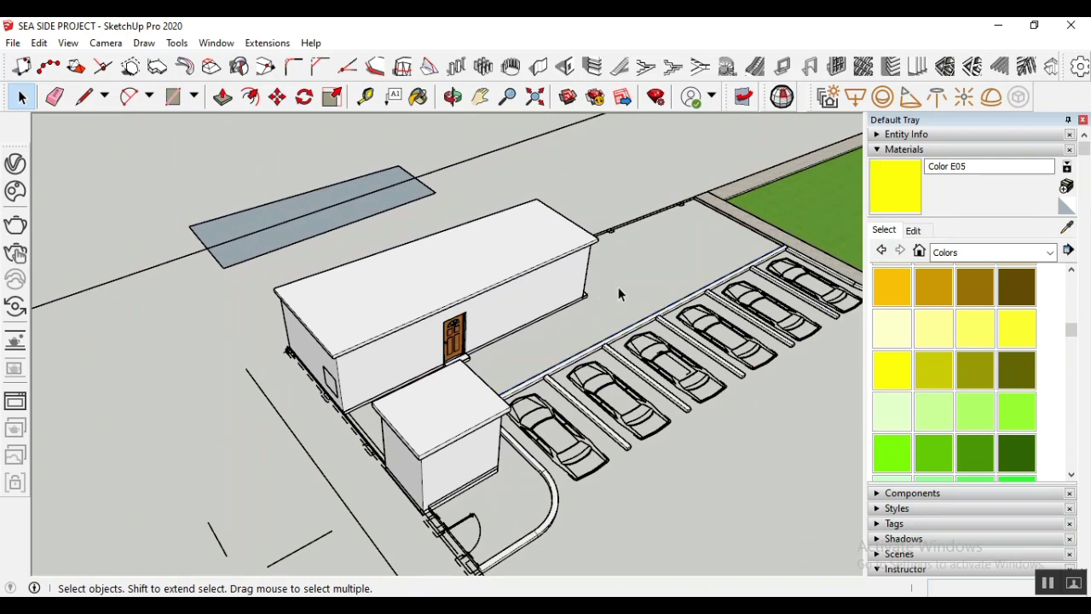
Select the long building's base strip together with its walls, leaving the site plan linework unselected
click(559, 298)
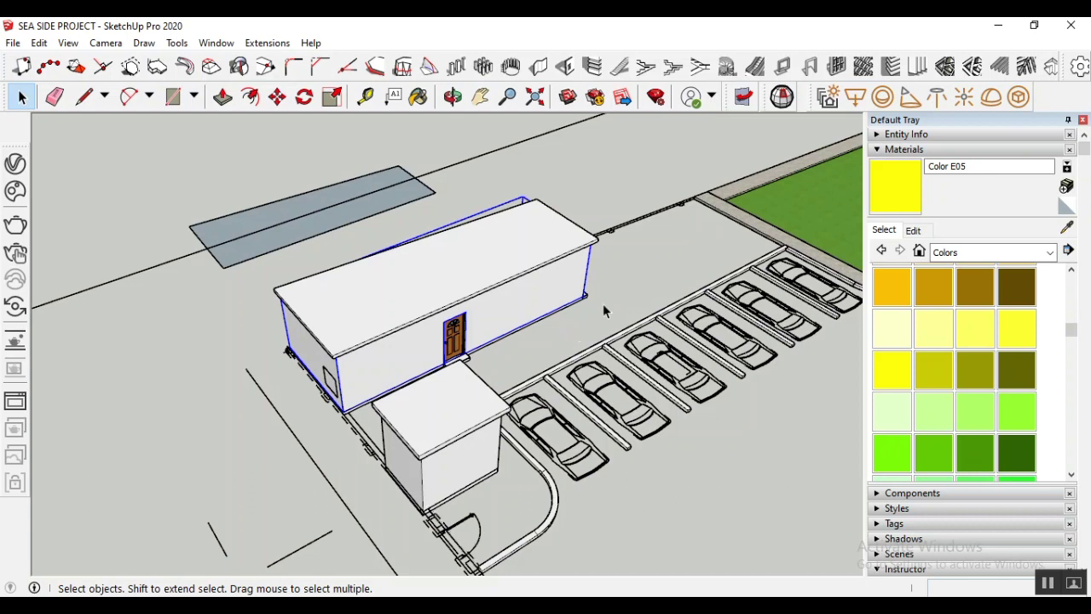
shift+click(567, 297)
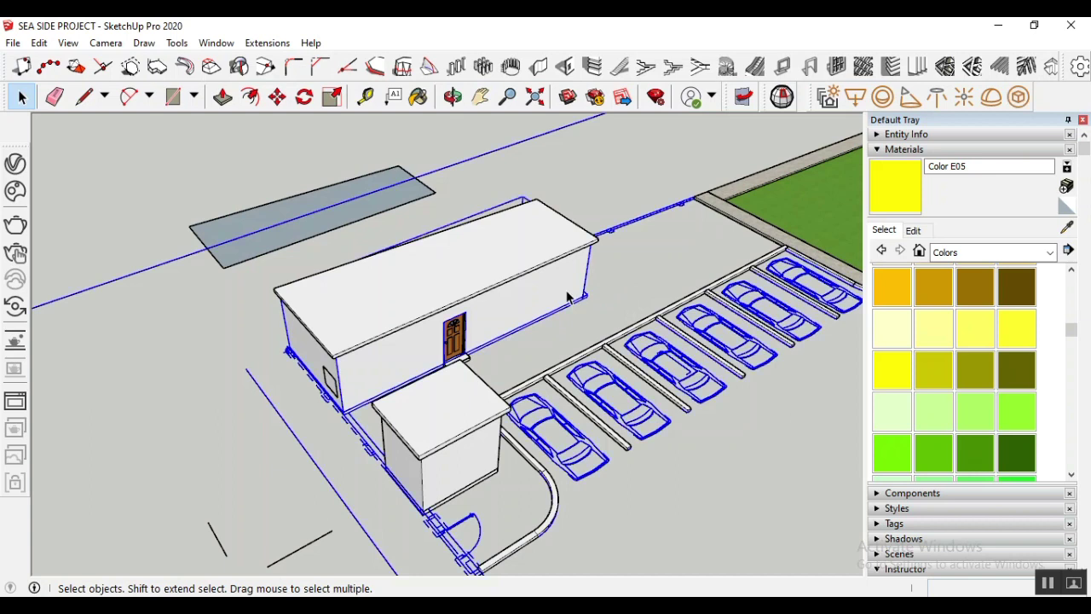
shift+click(644, 280)
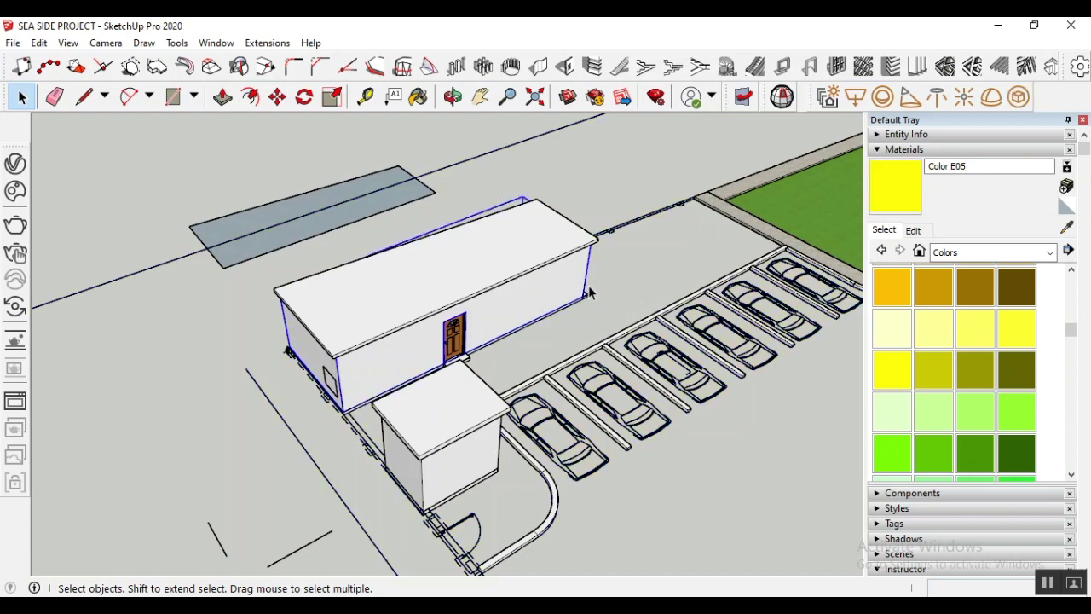
click(547, 316)
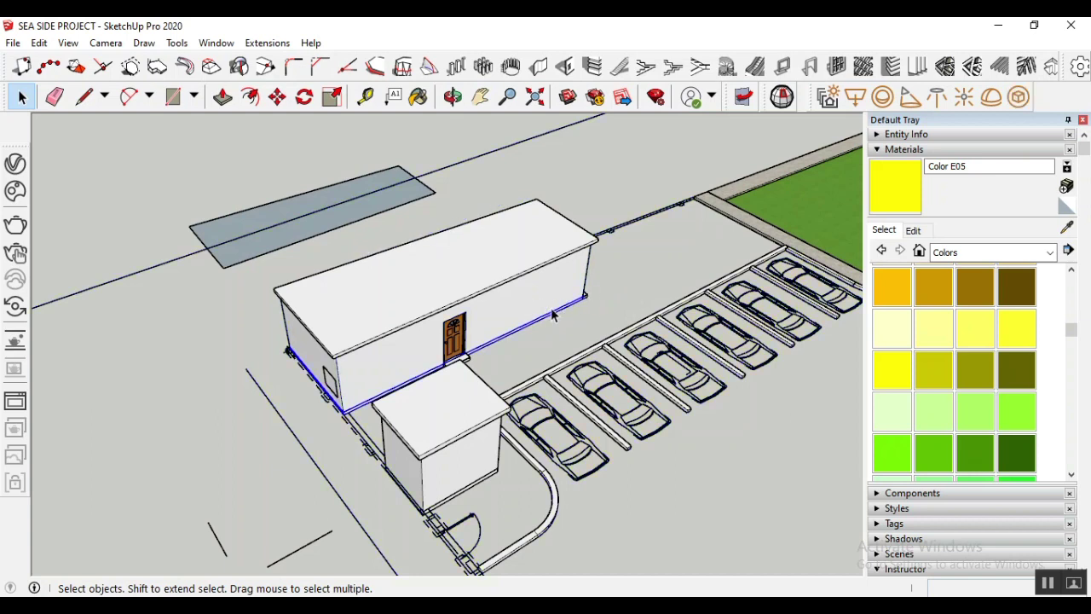
shift+click(543, 291)
Add the small base block at the building's far corner to the selection and remove the site plan linework from it
scroll(588, 296, up, 6)
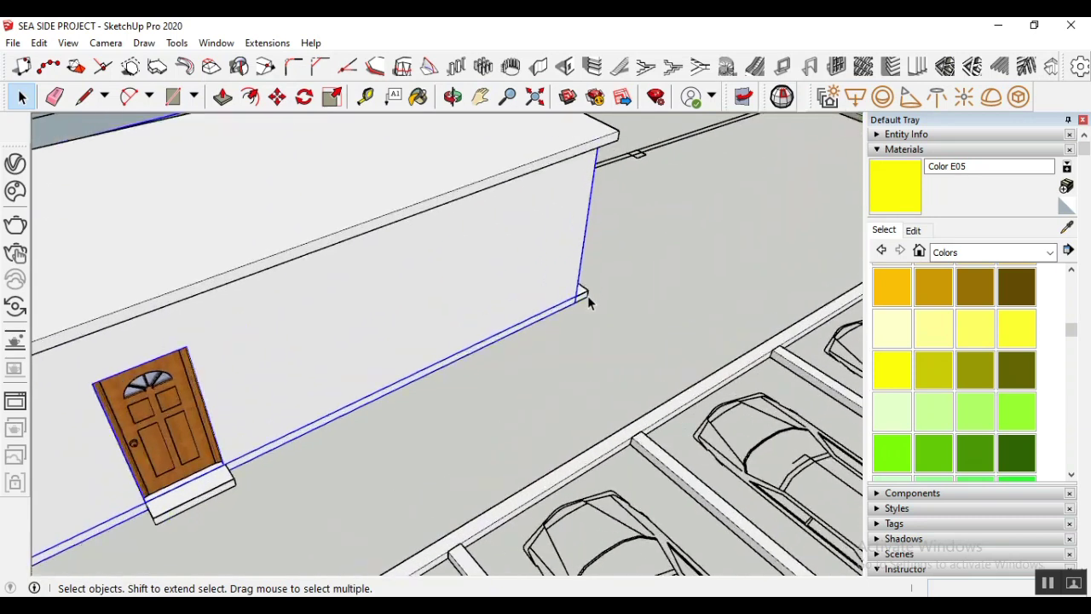
shift+drag(590, 283, 585, 307)
scroll(465, 372, down, 5)
scroll(677, 173, up, 5)
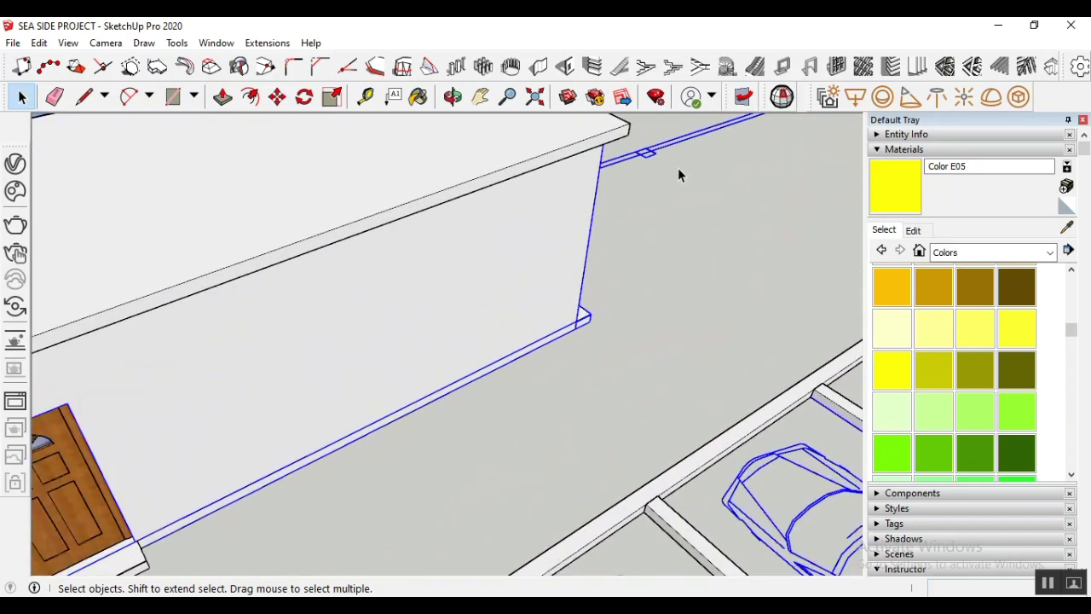
shift+drag(682, 172, 648, 151)
scroll(519, 374, down, 4)
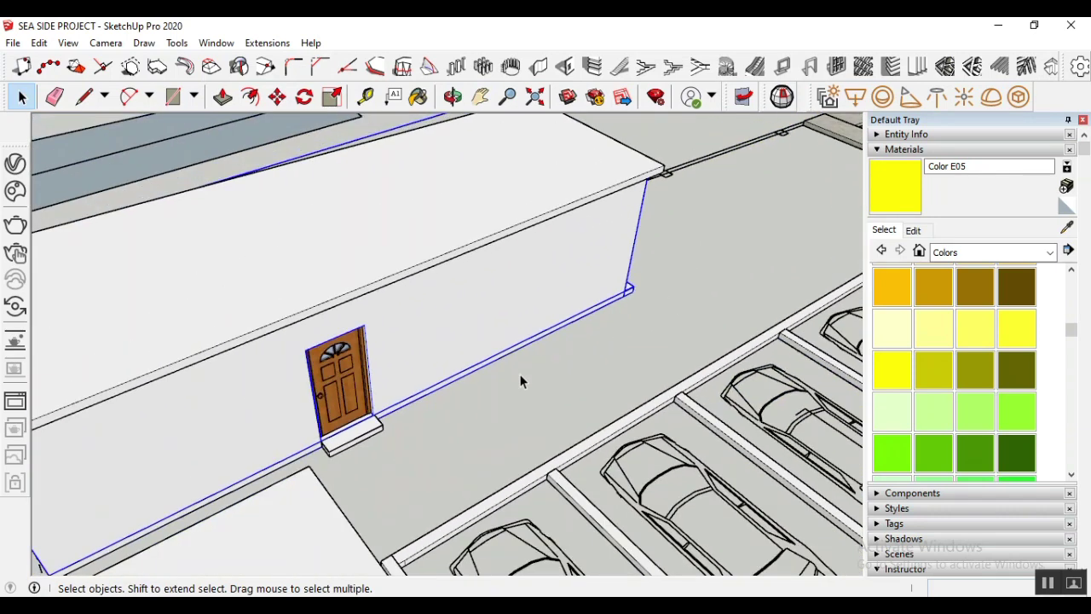
Add the doorstep and the wooden door on the long wall to the building selection
scroll(348, 440, up, 3)
scroll(372, 441, up, 2)
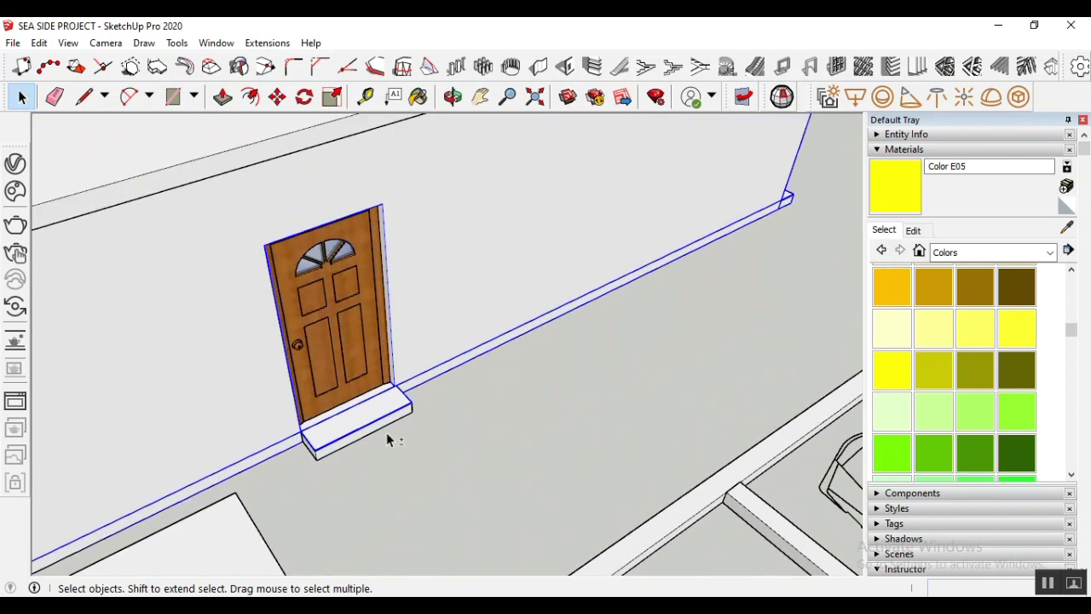
scroll(560, 368, down, 3)
scroll(530, 389, down, 2)
scroll(409, 363, down, 2)
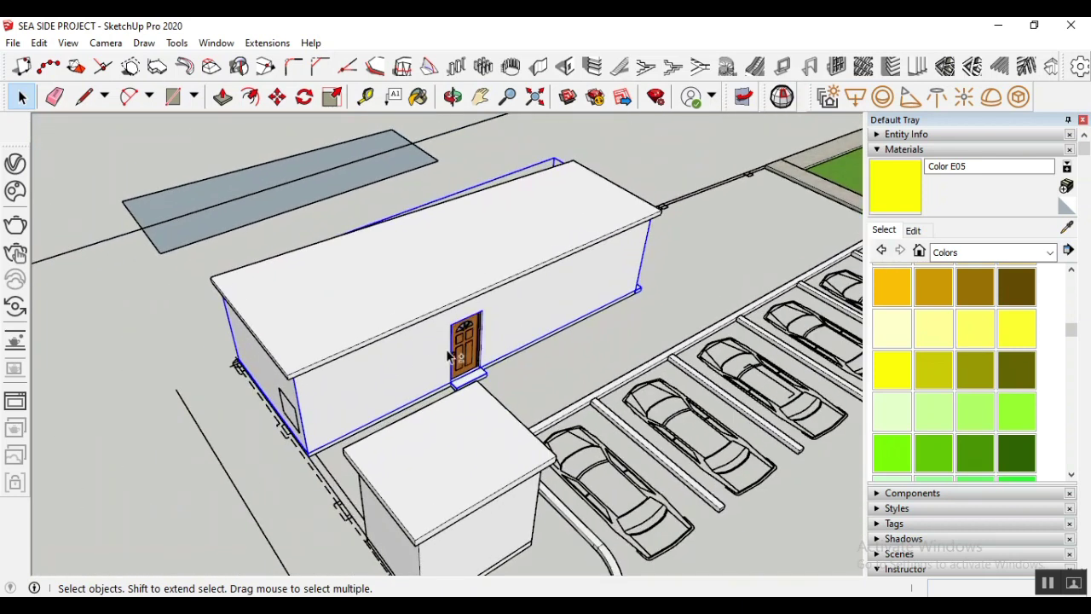
scroll(478, 356, up, 2)
shift+click(479, 356)
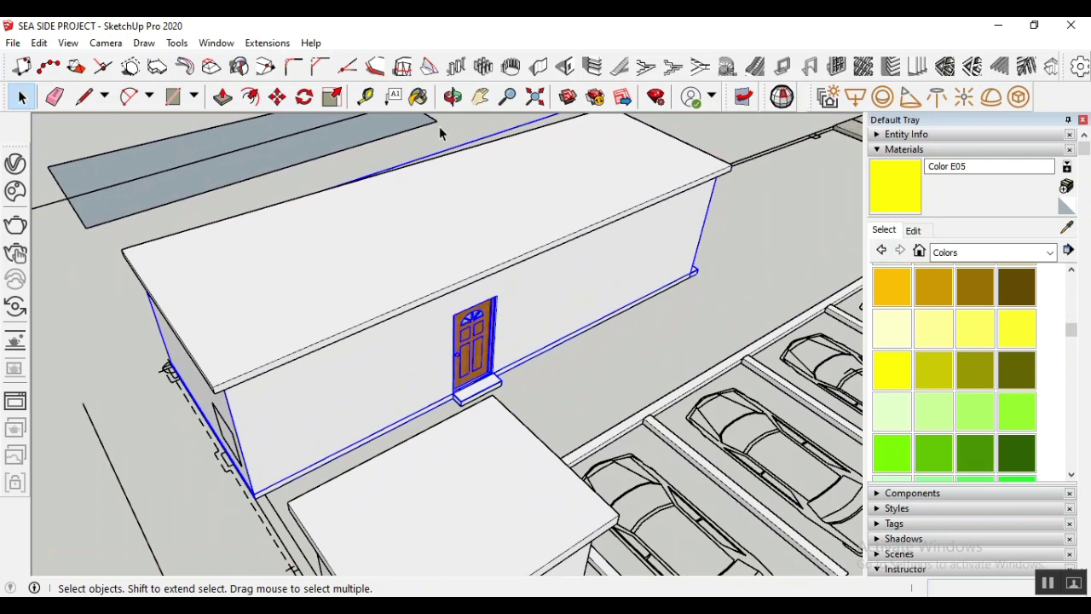
Add the end wall's door and the flat roof slab to the long building's selection
click(452, 96)
drag(544, 316, 244, 309)
drag(384, 251, 590, 388)
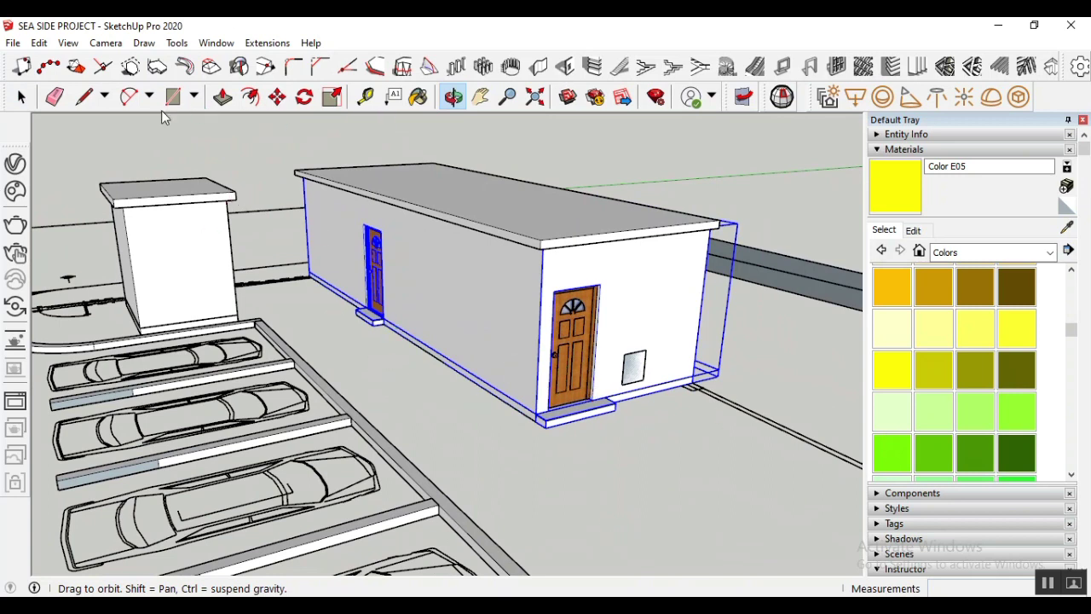
click(23, 99)
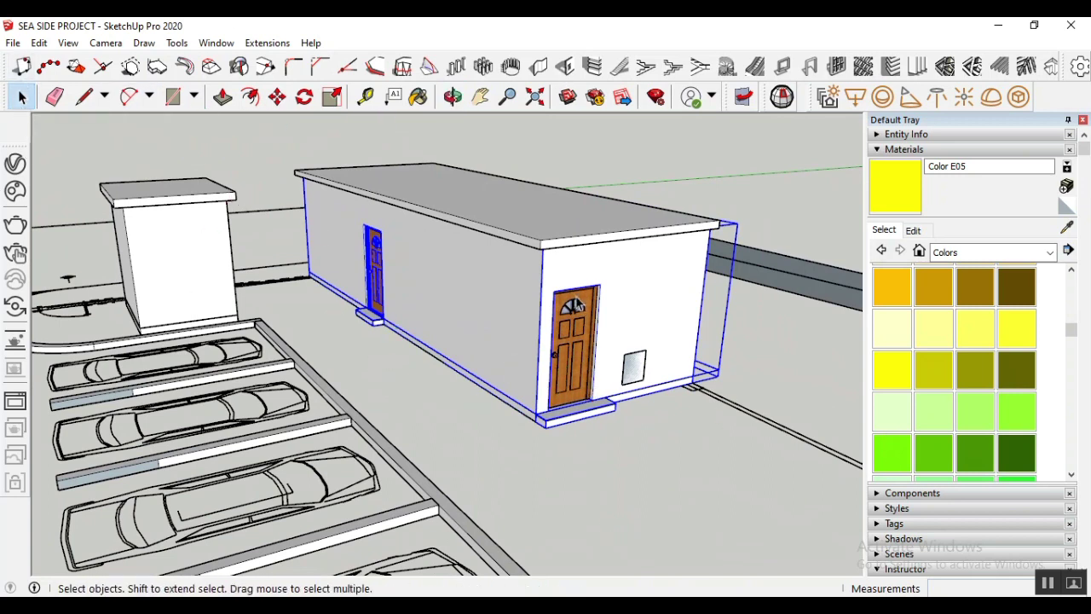
scroll(579, 337, up, 2)
click(575, 350)
scroll(575, 349, down, 3)
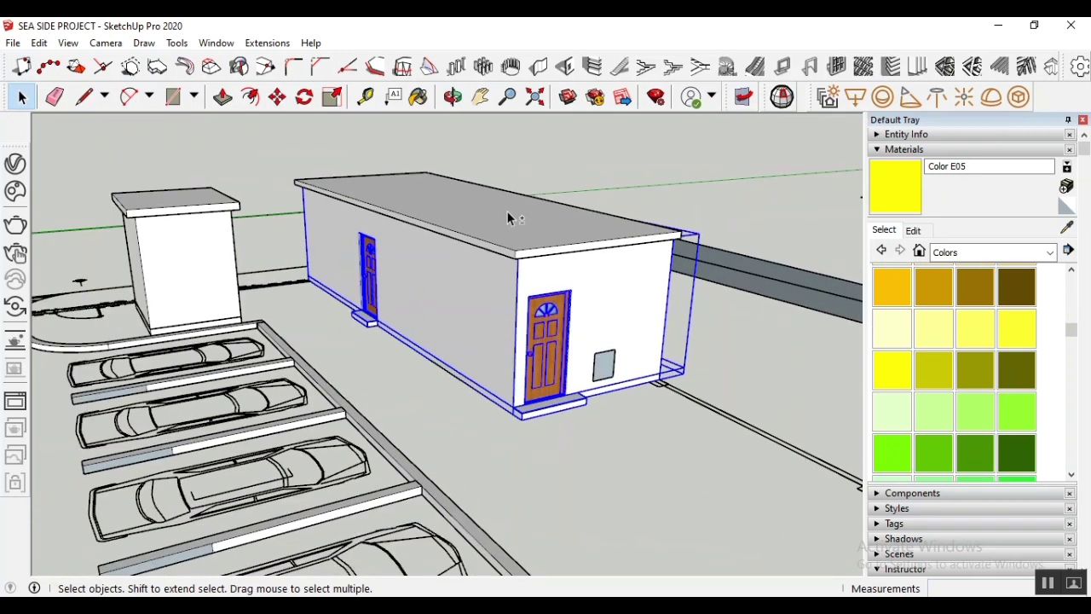
click(512, 229)
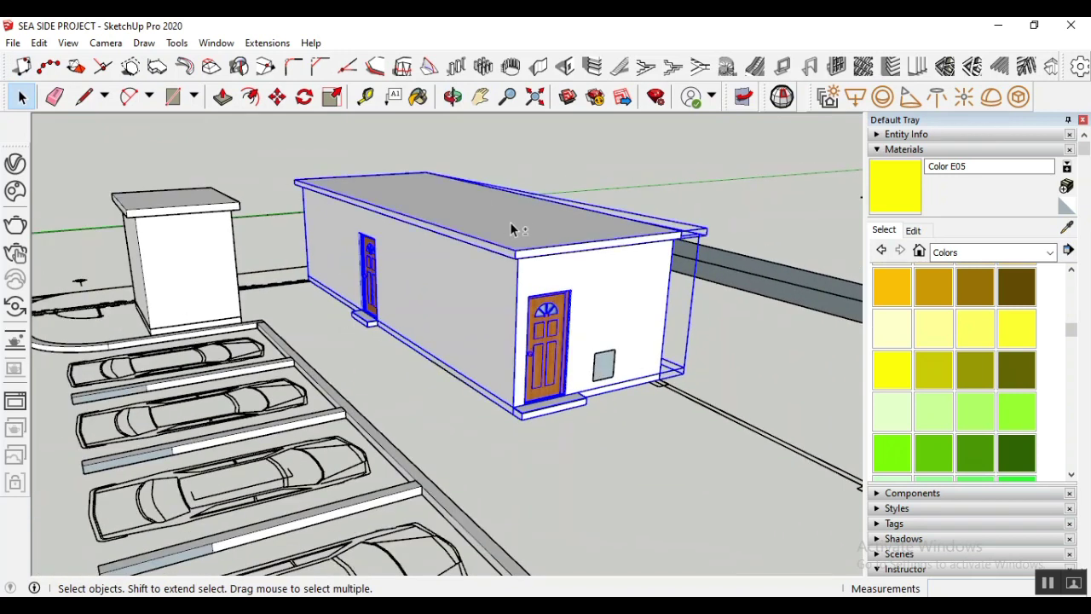
Combine the long building's selected walls, base, doors and roof into one group and deselect it
shift+click(622, 317)
shift+click(627, 321)
right_click(405, 279)
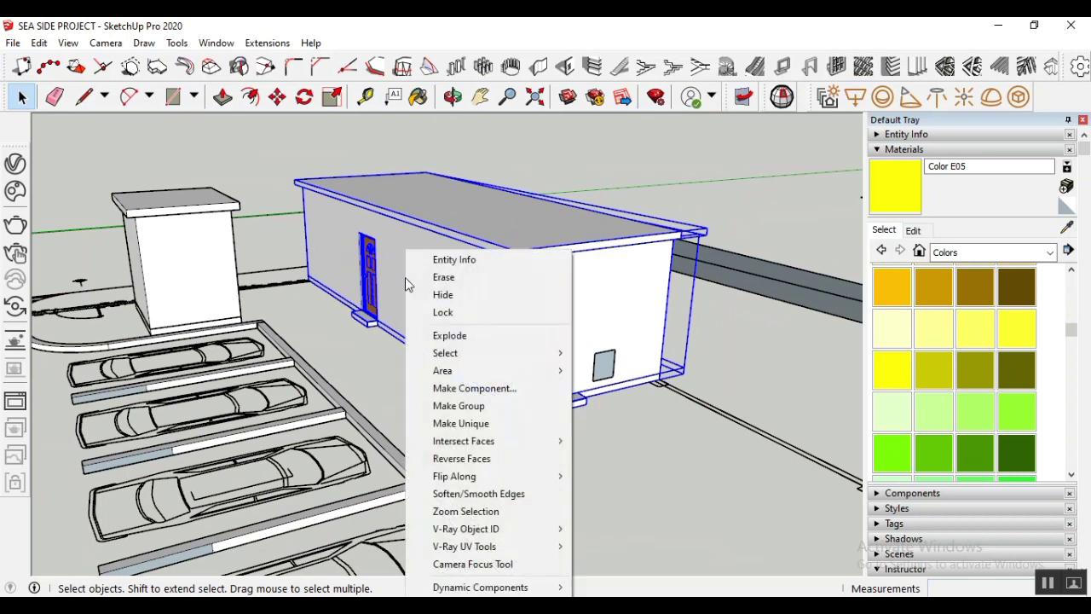
click(468, 413)
click(585, 515)
Select the small square building's walls, base and roof and combine them into one group
scroll(196, 287, up, 2)
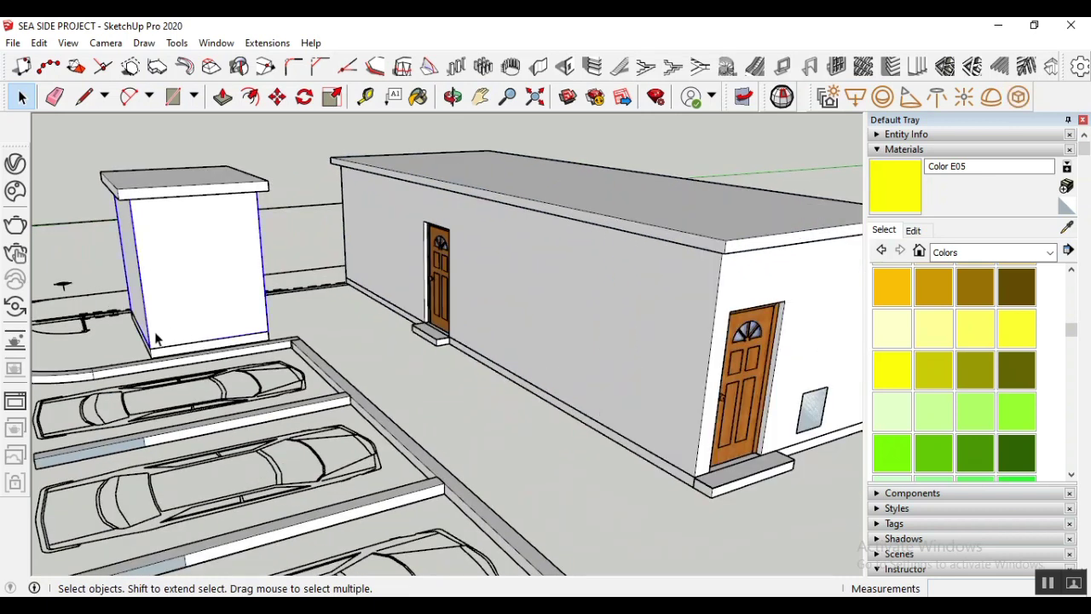
scroll(155, 339, up, 2)
triple_click(173, 152)
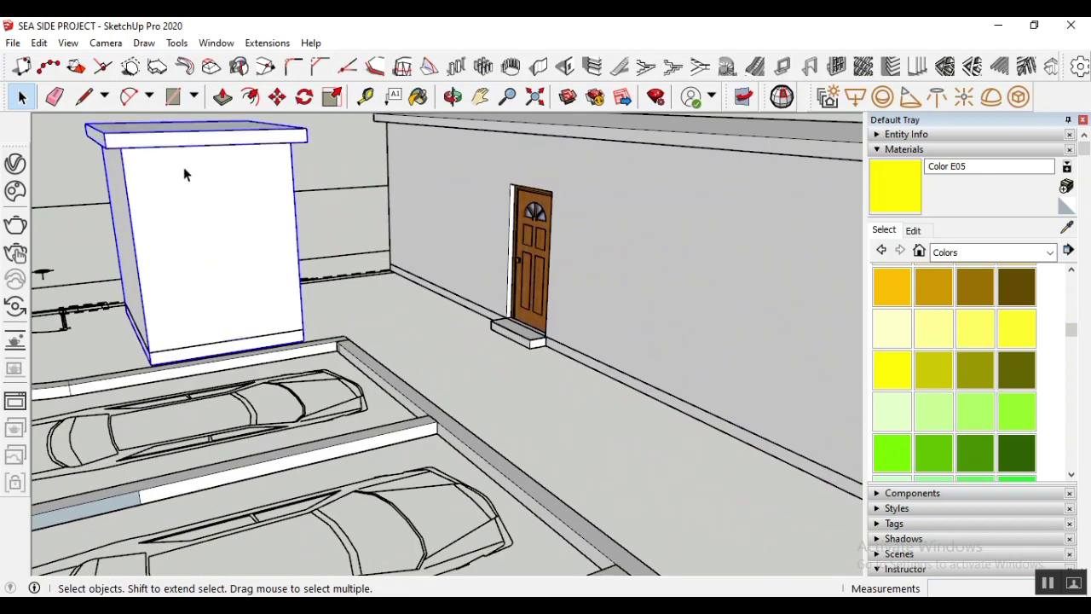
right_click(182, 170)
click(271, 326)
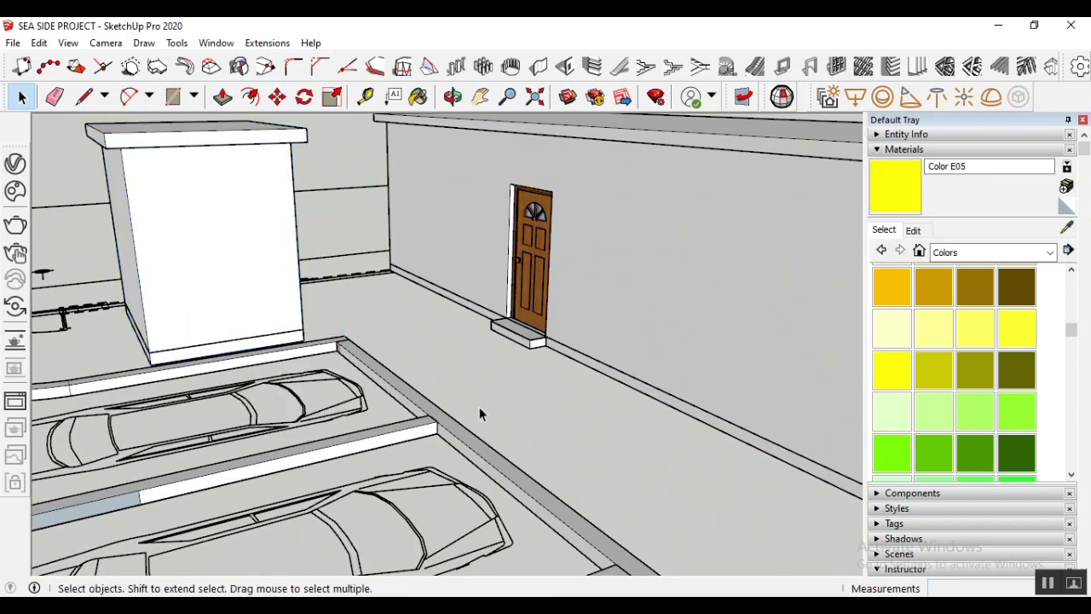
Move the long and small building groups together off the plan onto the open ground behind the site
scroll(479, 407, down, 2)
click(459, 273)
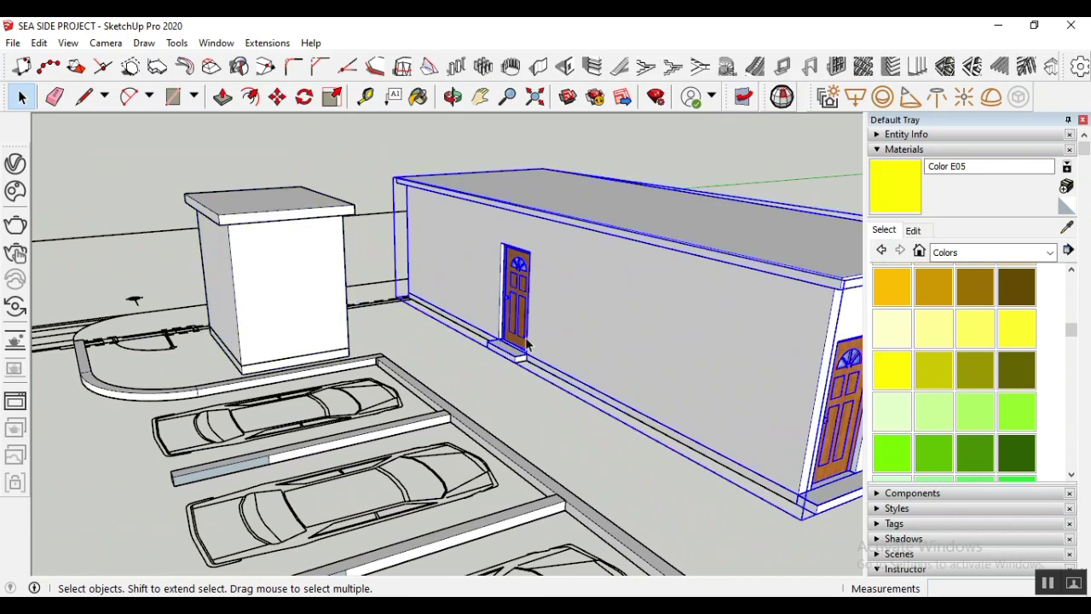
shift+click(310, 297)
click(277, 97)
click(446, 329)
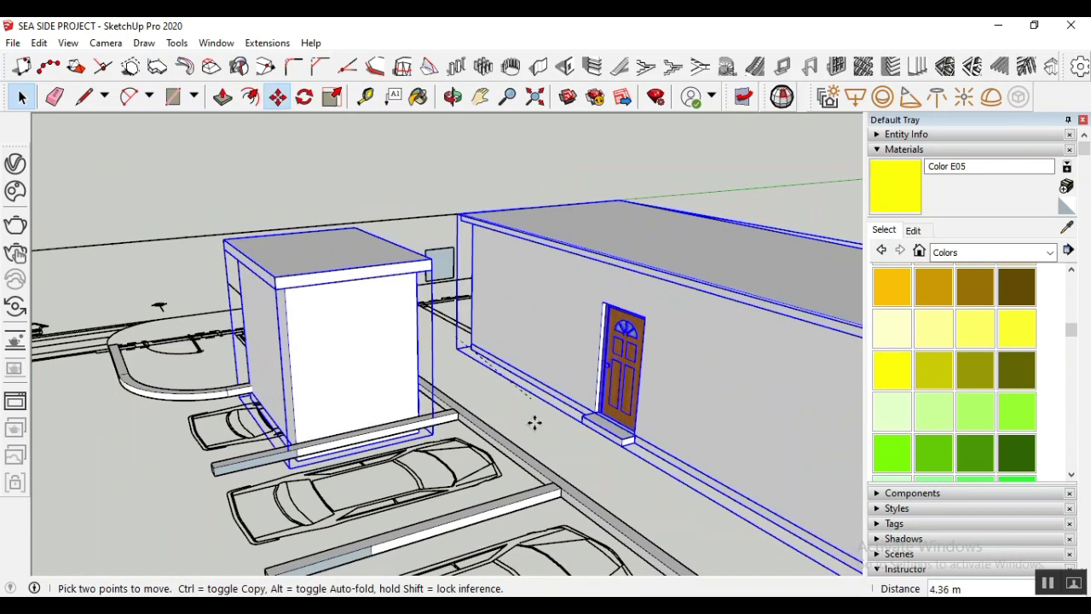
scroll(366, 176, down, 5)
scroll(348, 170, up, 3)
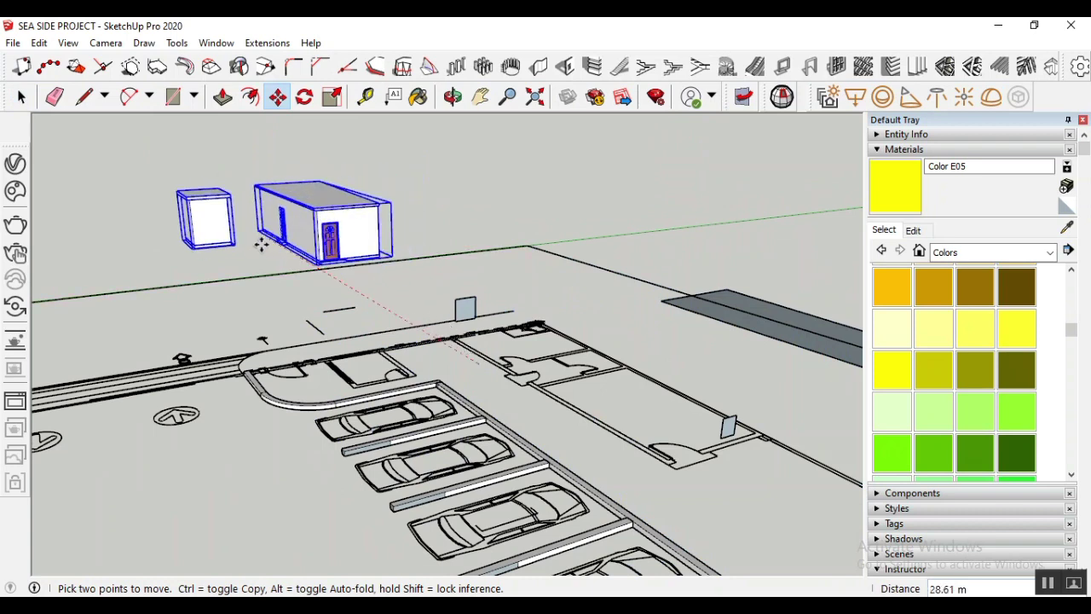
click(255, 233)
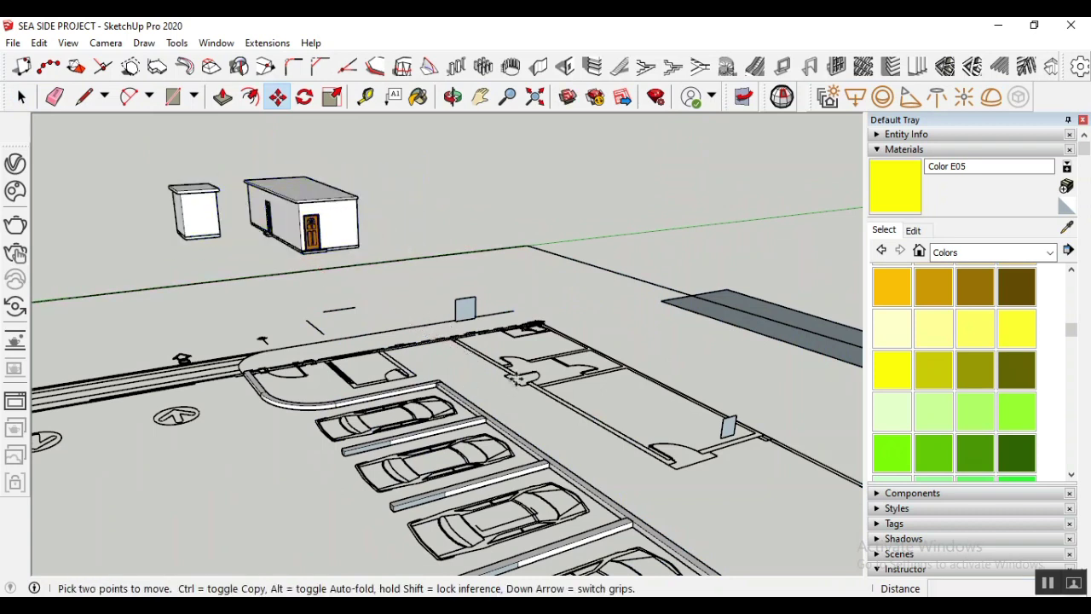
scroll(370, 322, down, 2)
click(21, 102)
scroll(292, 372, down, 1)
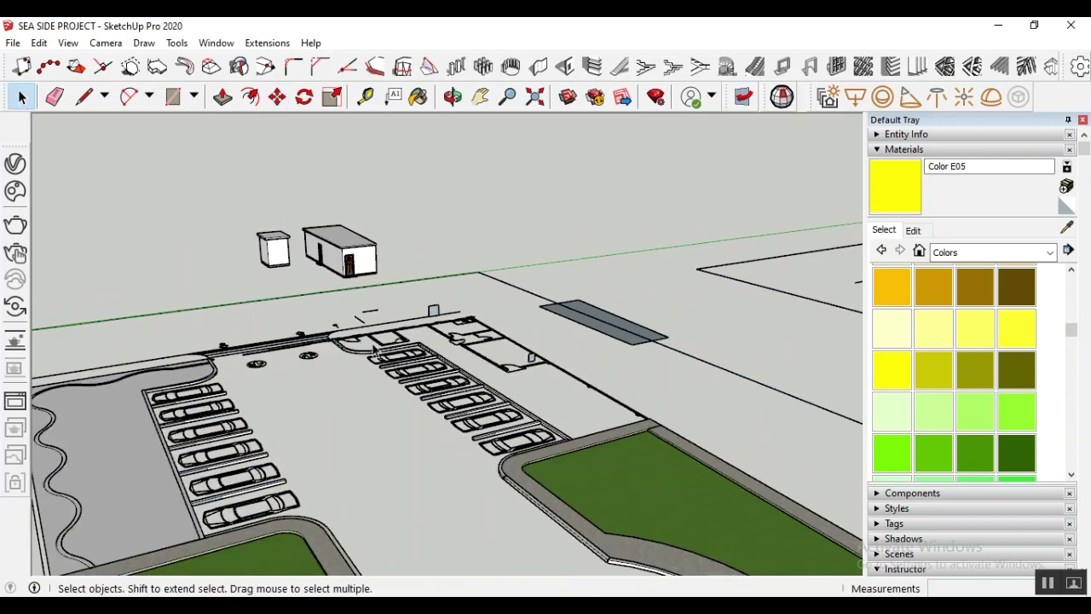
Delete the loose upright panel left standing behind the building plan, near the dashed boundary line
scroll(292, 373, up, 3)
scroll(292, 373, up, 3)
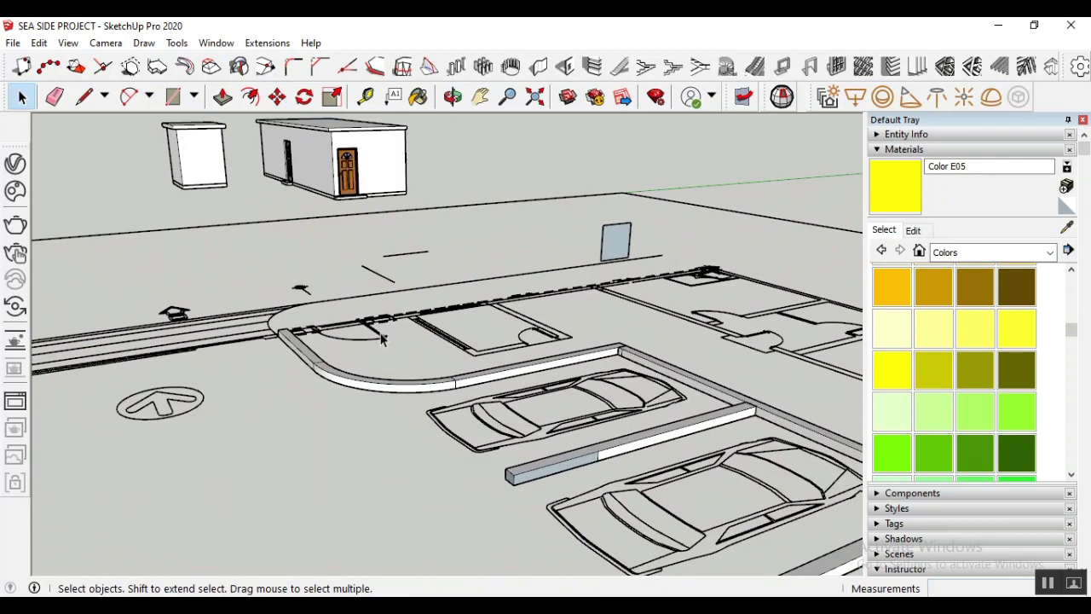
drag(377, 300, 605, 397)
middle_drag(580, 324, 619, 280)
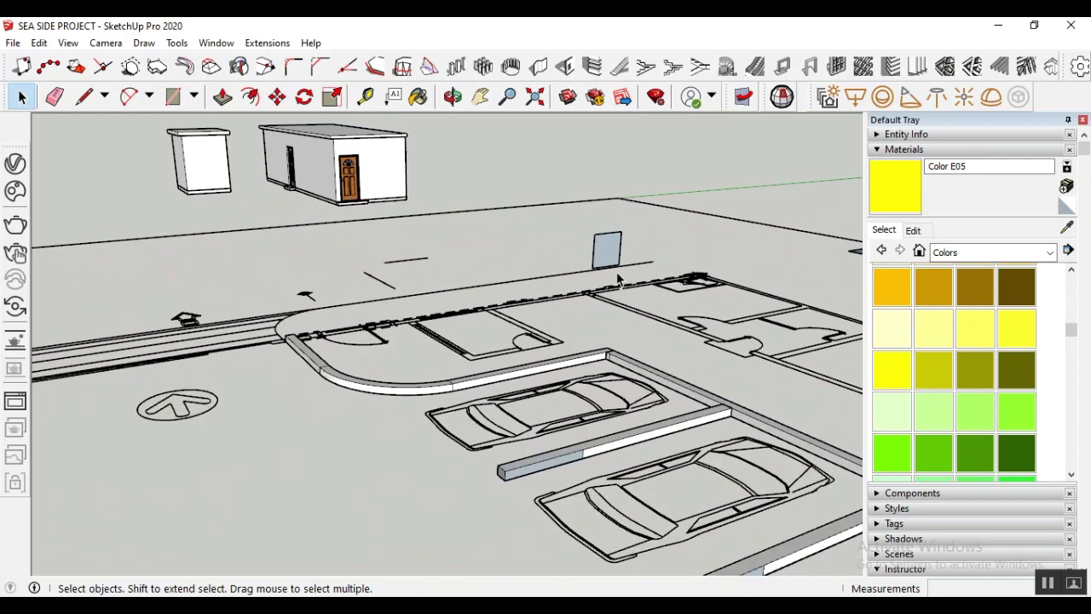
click(680, 293)
key(Delete)
Delete the upright panel at the plan's other end together with the grey strip faces beyond the boundary
middle_drag(563, 295, 533, 232)
drag(533, 232, 797, 457)
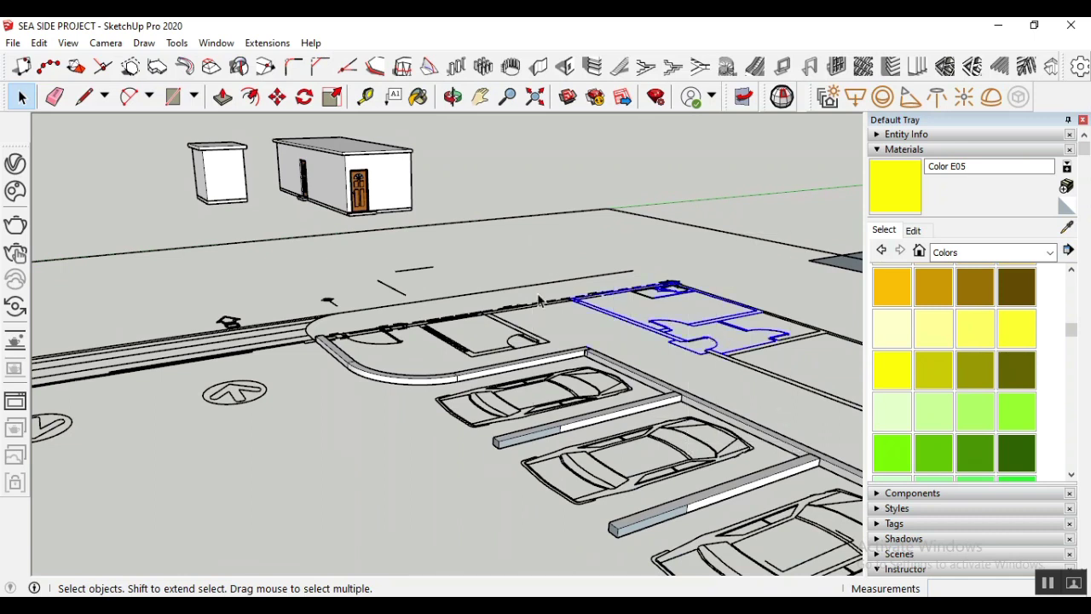
middle_drag(648, 341, 764, 373)
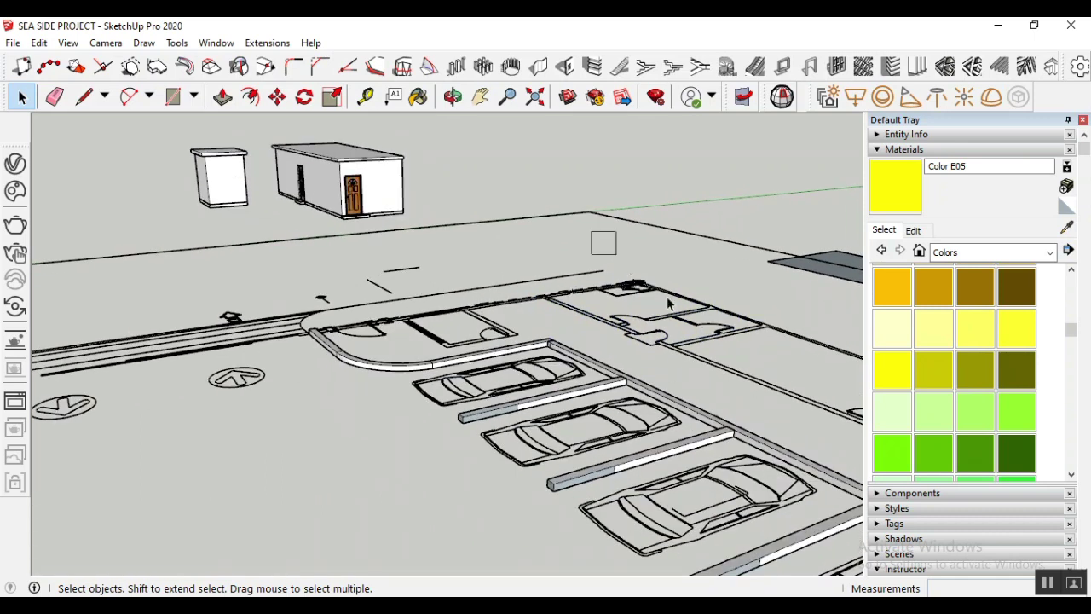
click(763, 372)
middle_drag(687, 326, 601, 289)
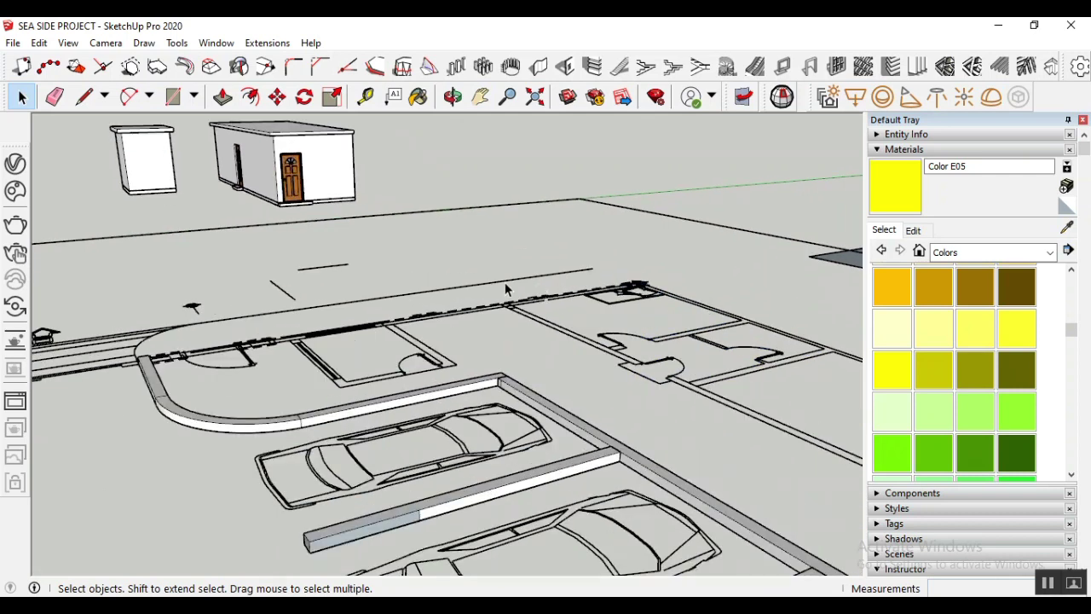
drag(490, 245, 699, 343)
middle_drag(415, 266, 507, 215)
drag(506, 215, 789, 429)
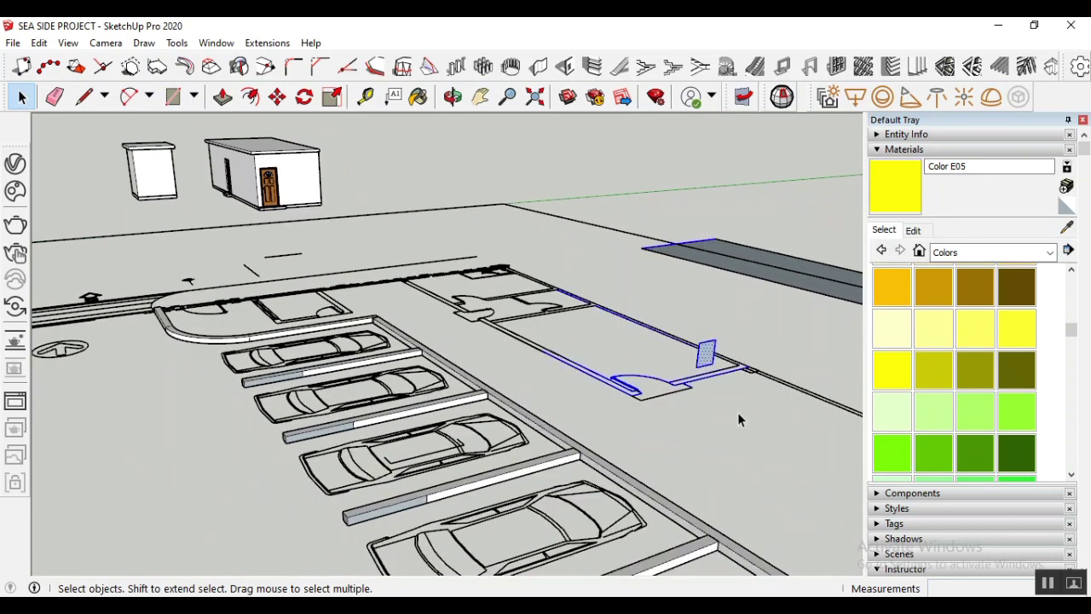
key(Delete)
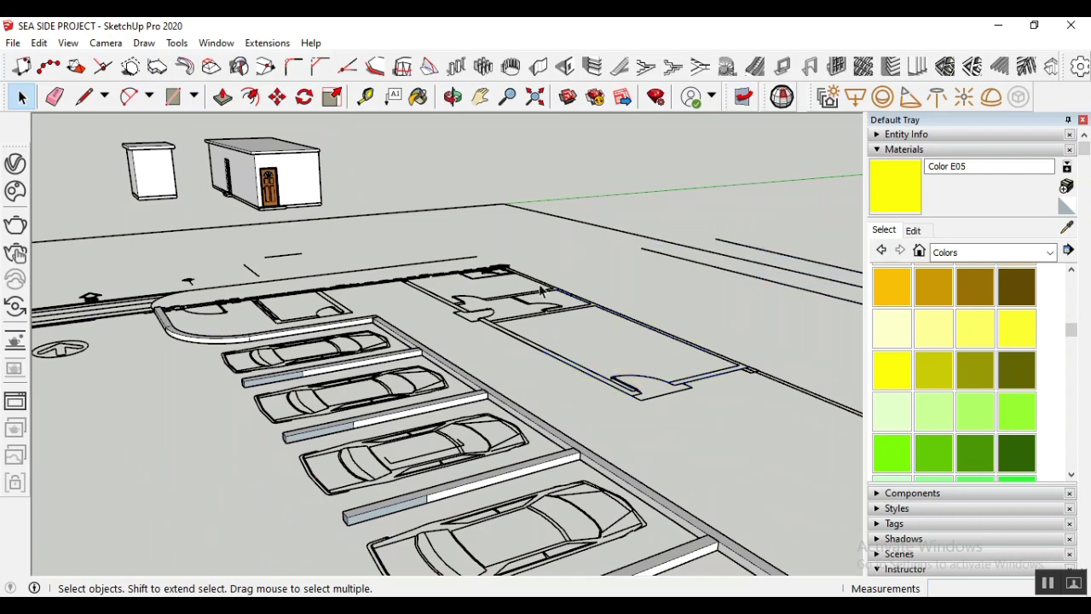
drag(509, 234, 790, 441)
Open the parking divider between the car bays and try to delete the blue-grey part of its side face
scroll(319, 434, up, 5)
double_click(333, 442)
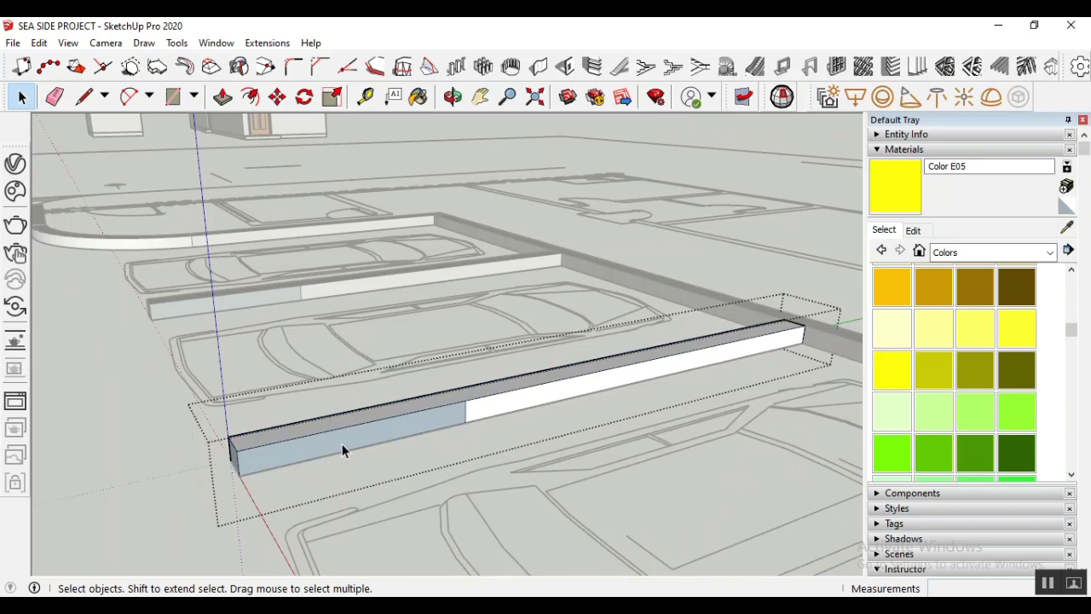
click(342, 443)
key(Delete)
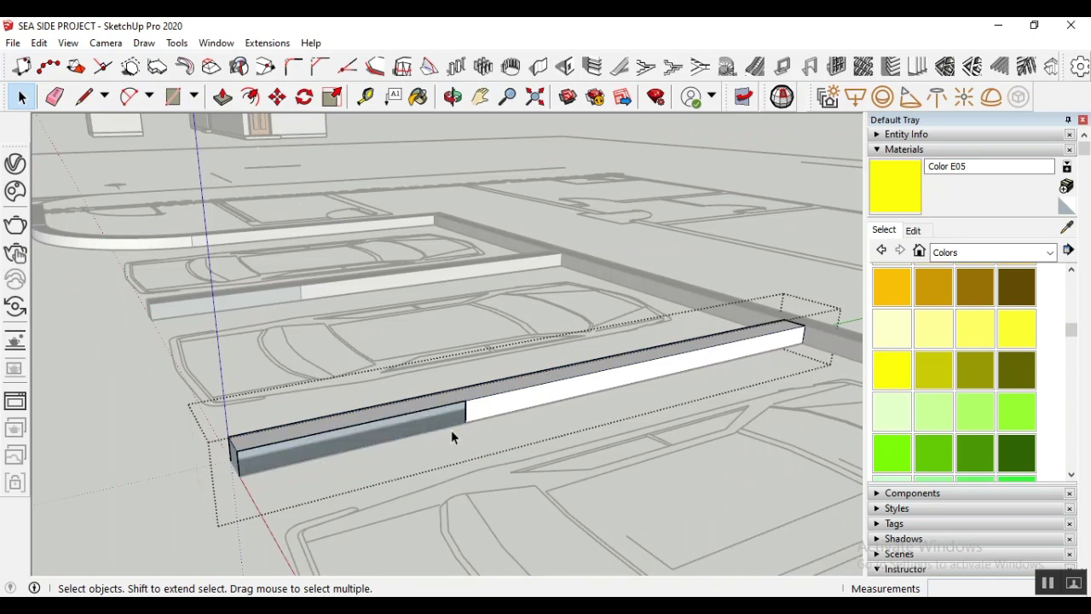
click(465, 456)
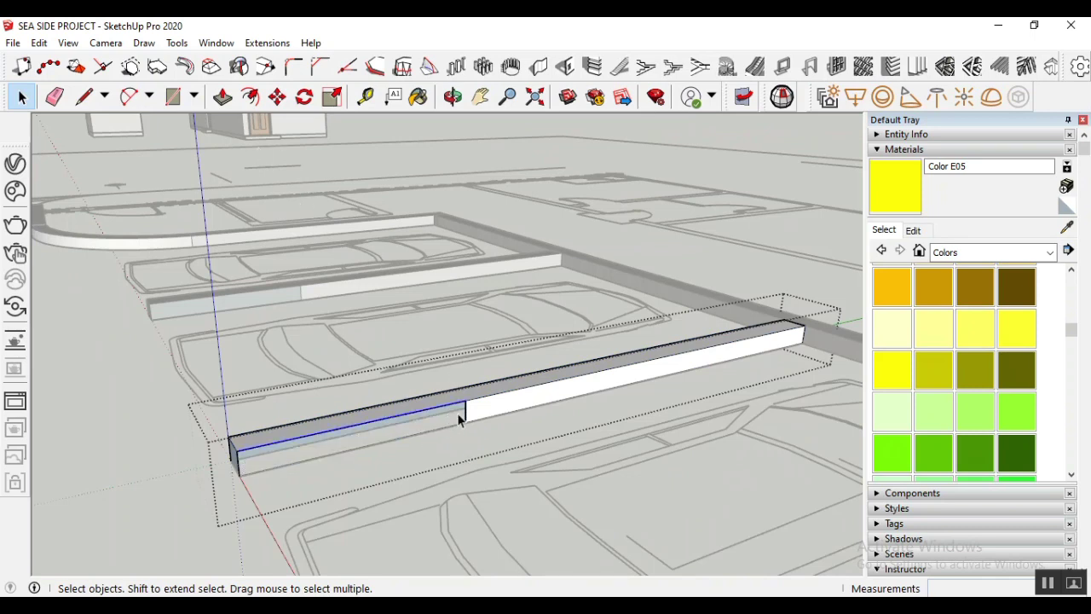
click(362, 450)
click(441, 434)
key(Escape)
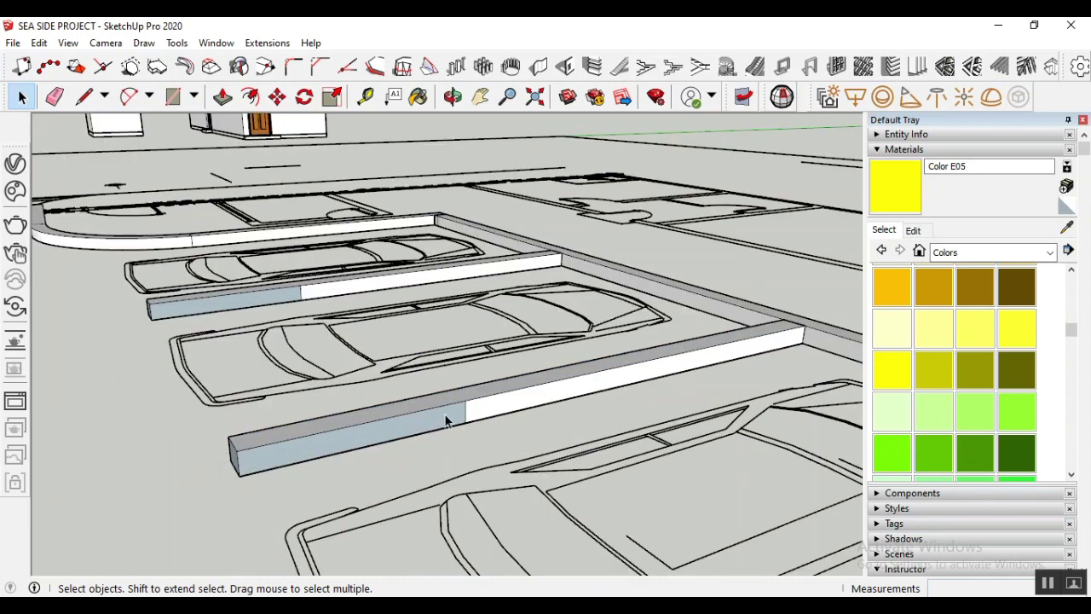
click(448, 426)
scroll(453, 417, up, 2)
double_click(470, 414)
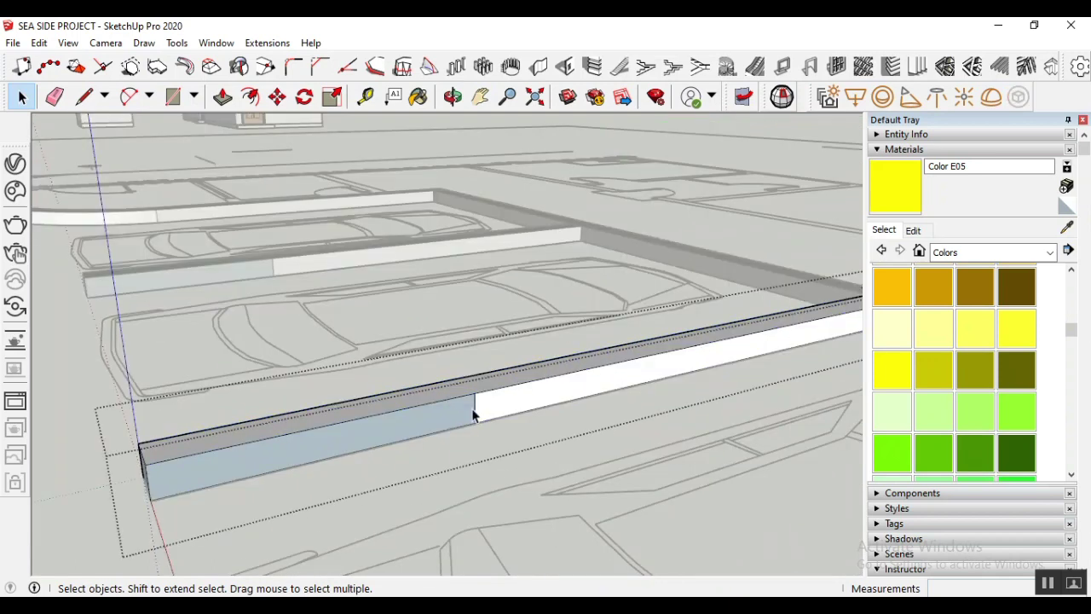
click(465, 411)
click(488, 444)
click(53, 97)
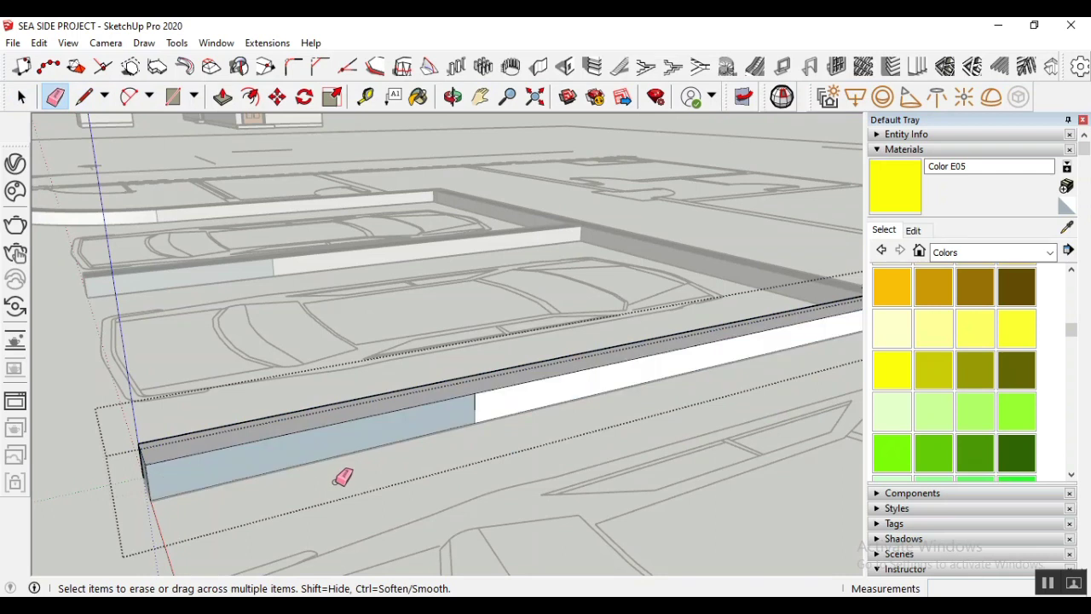
key(Escape)
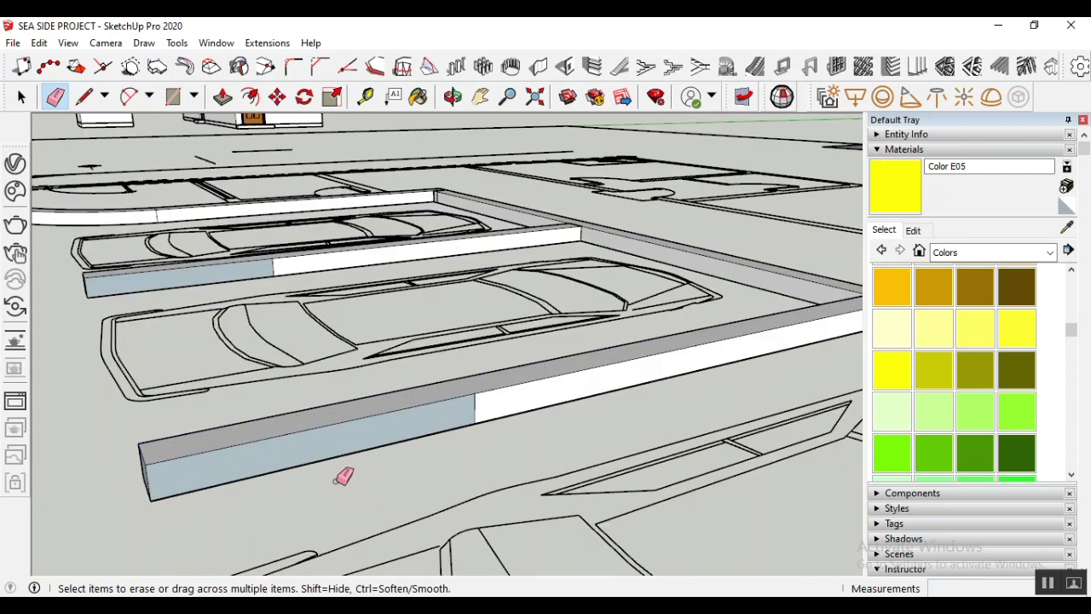
click(22, 97)
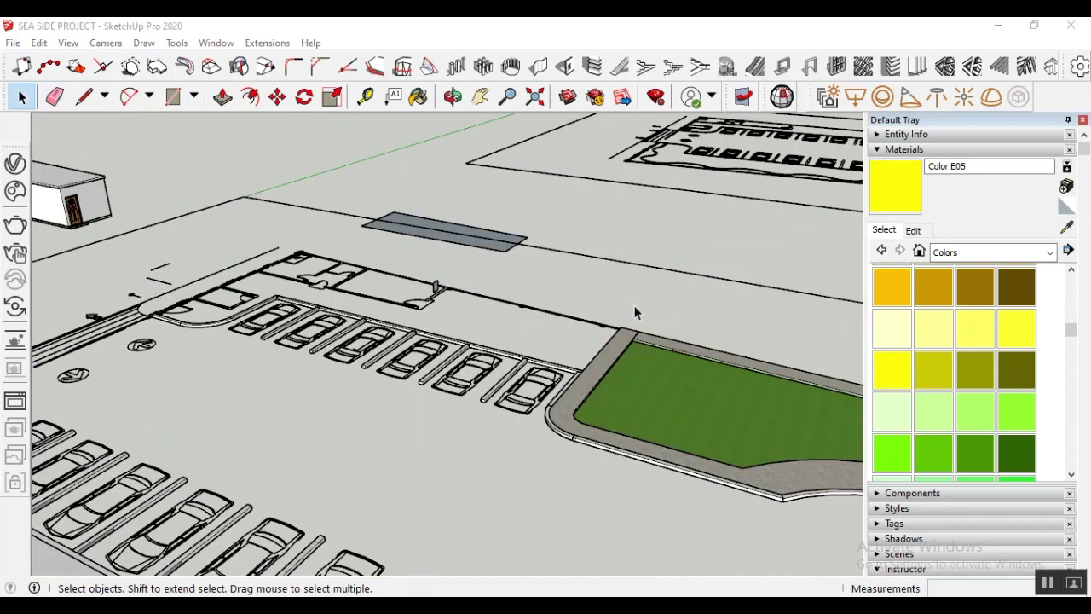
scroll(267, 283, up, 2)
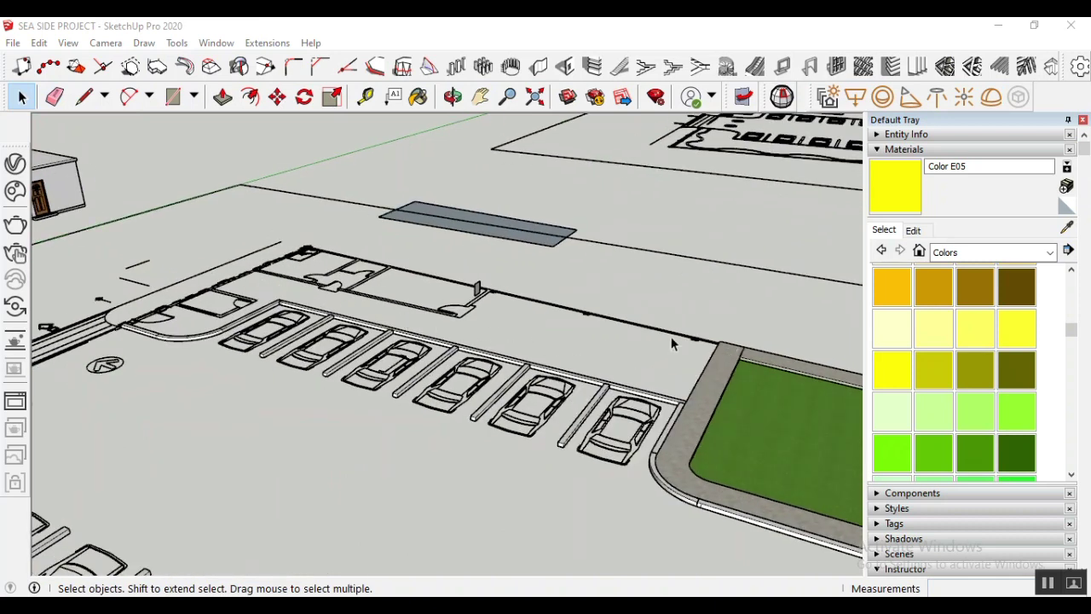
scroll(170, 311, up, 4)
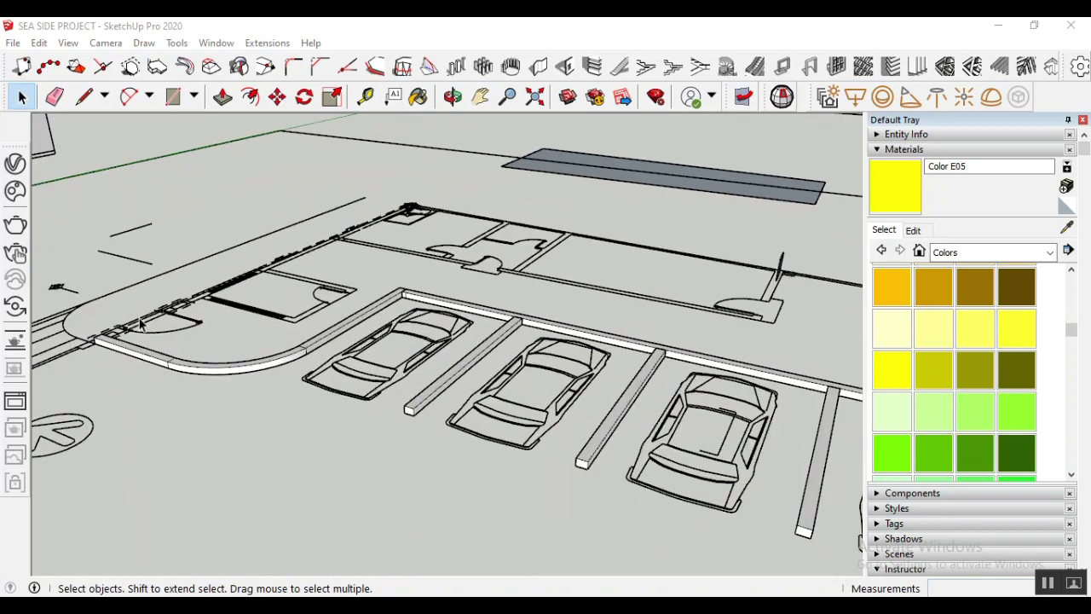
scroll(307, 263, up, 3)
scroll(348, 257, up, 2)
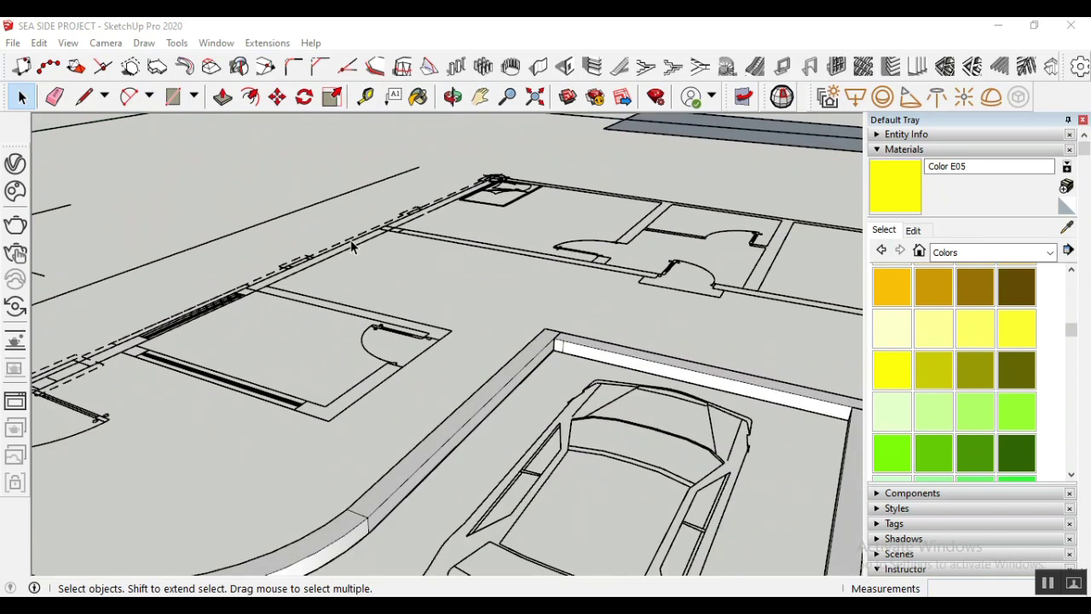
scroll(379, 242, down, 3)
scroll(110, 347, up, 2)
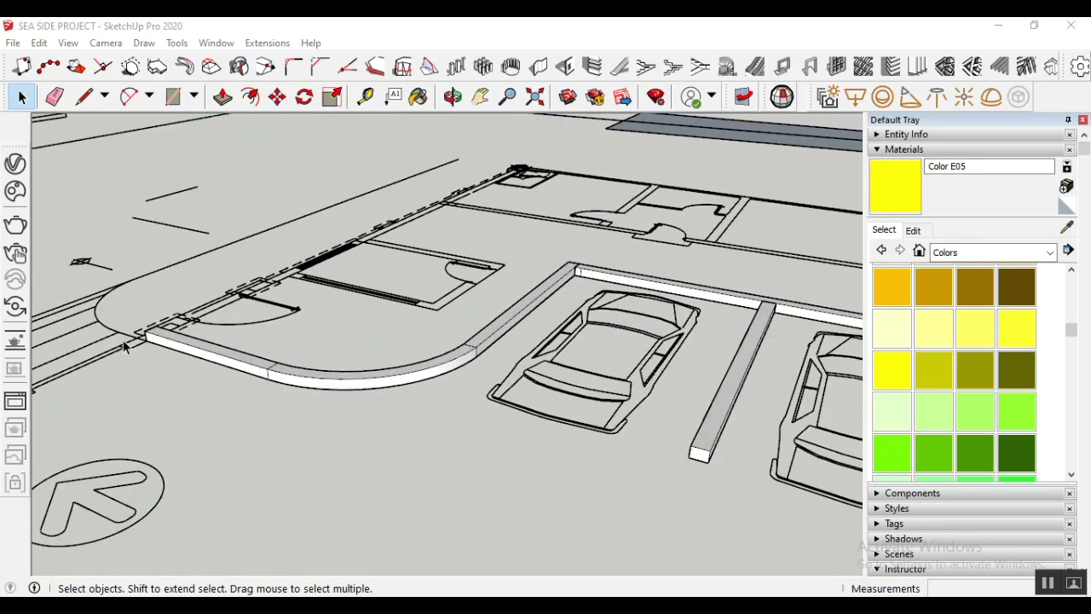
Examine the curved kerb, the building floor plan and the parking bays from several sides
scroll(159, 332, up, 3)
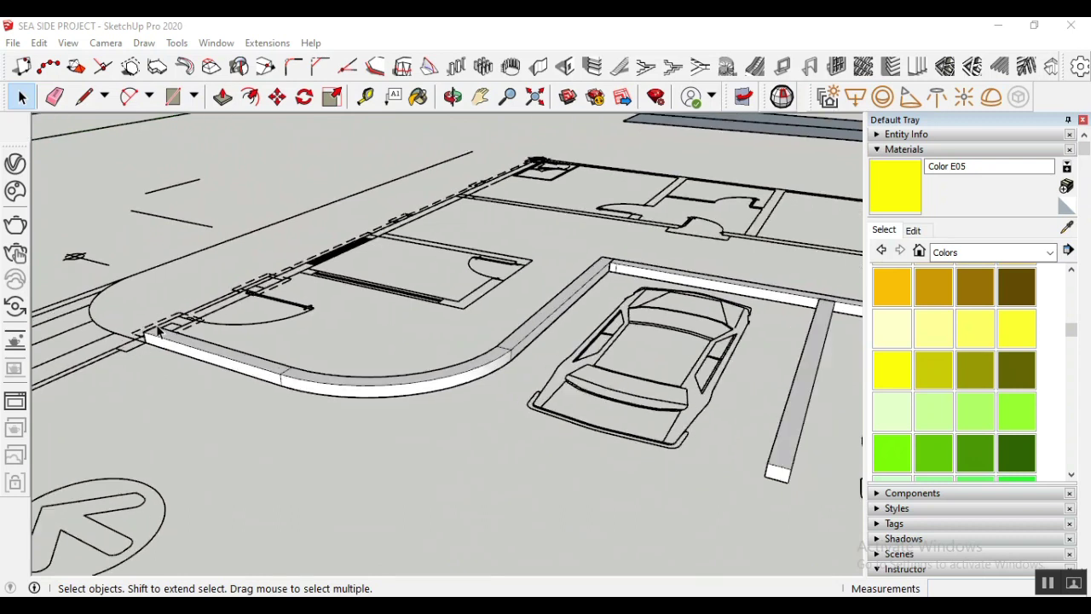
scroll(184, 330, down, 2)
scroll(159, 333, up, 3)
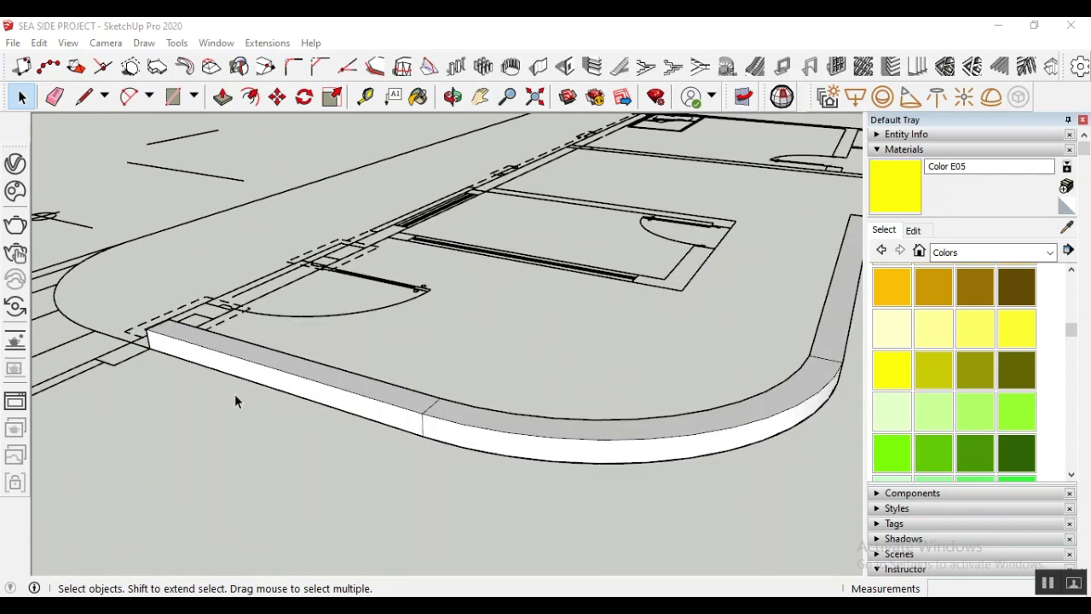
click(453, 96)
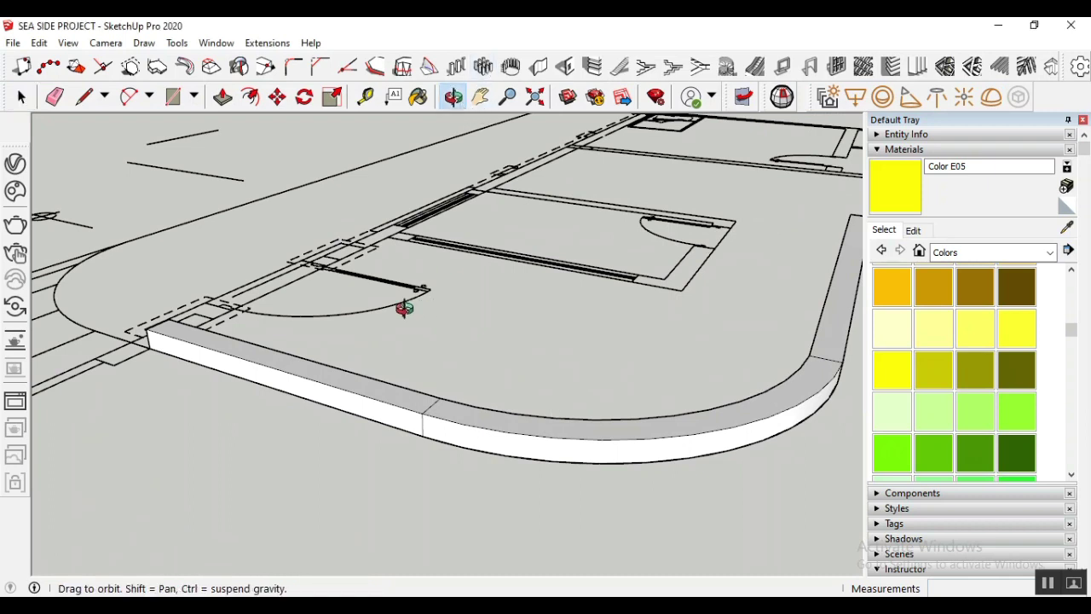
drag(402, 305, 774, 331)
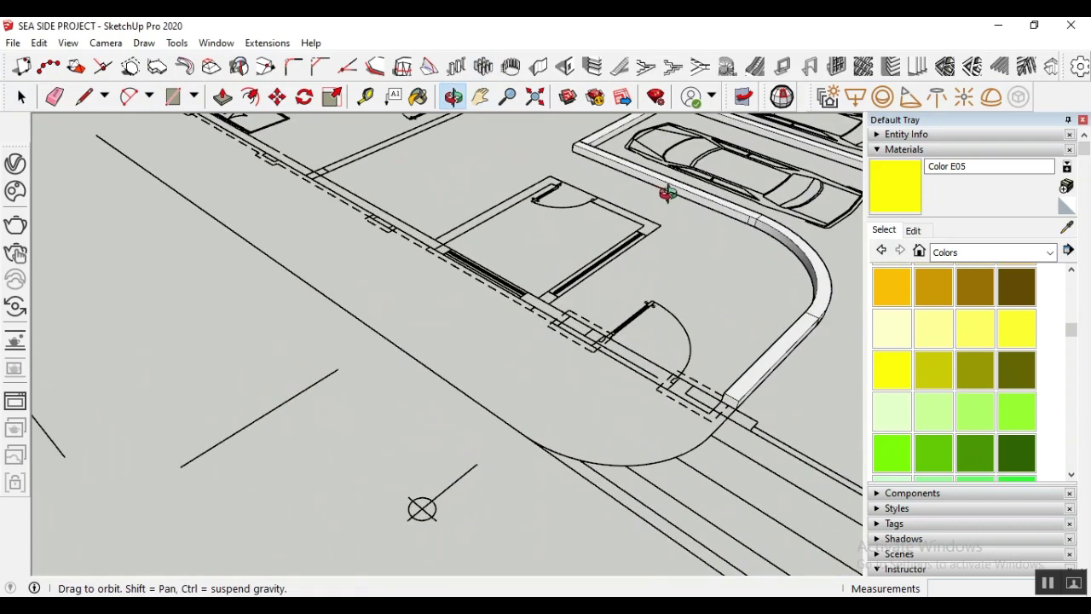
drag(395, 321, 241, 270)
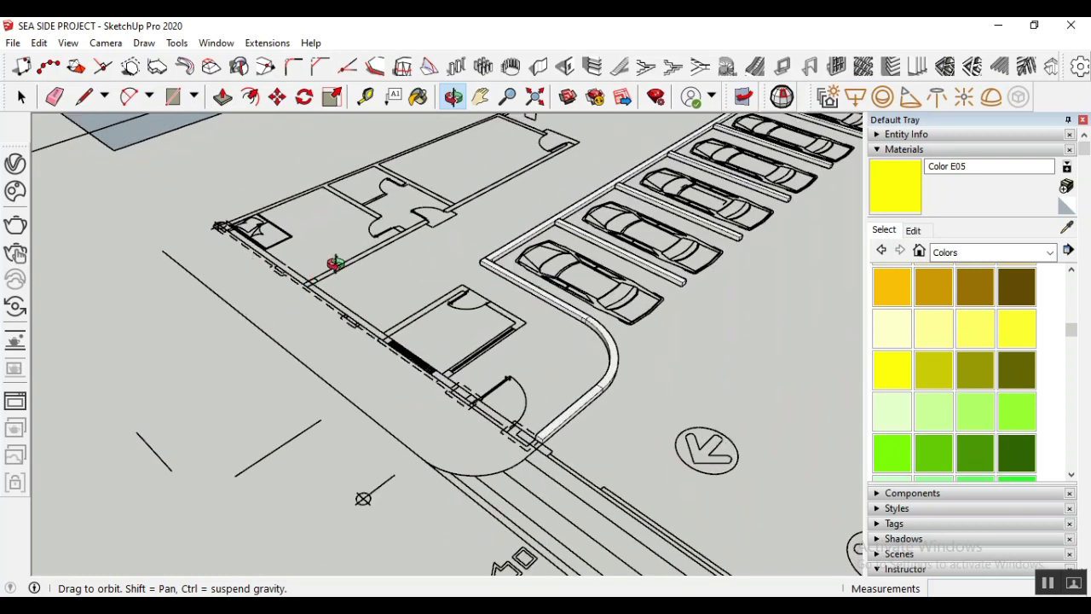
drag(486, 315, 431, 182)
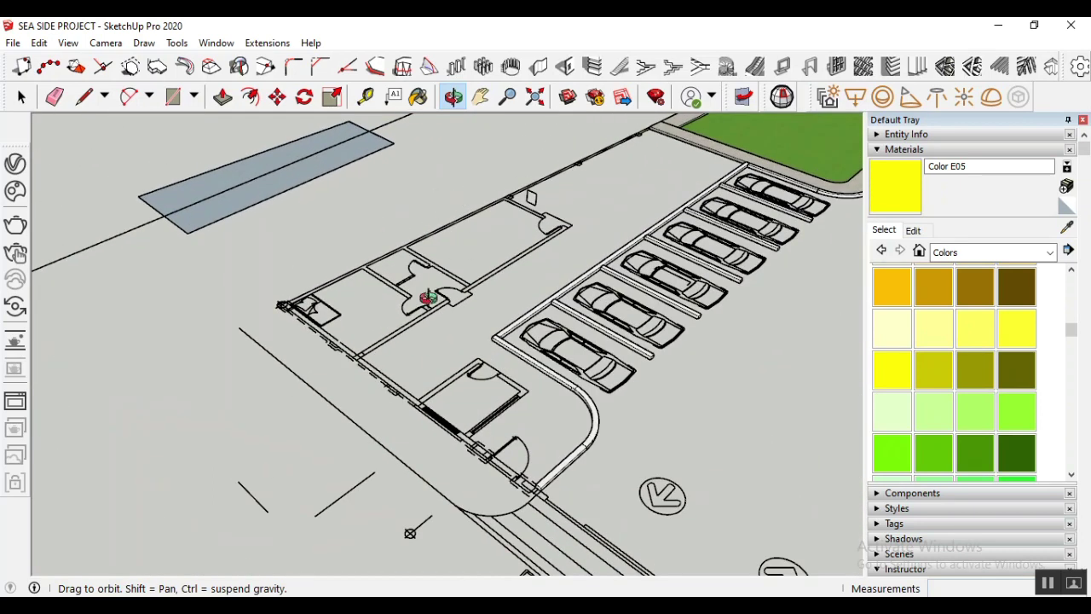
click(21, 96)
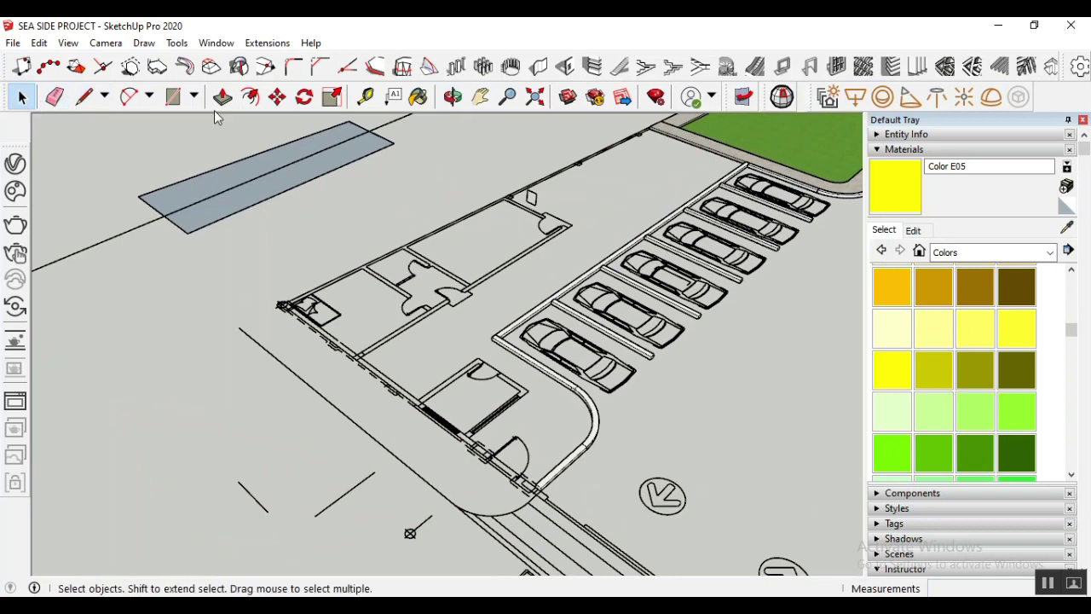
click(173, 97)
scroll(588, 183, up, 8)
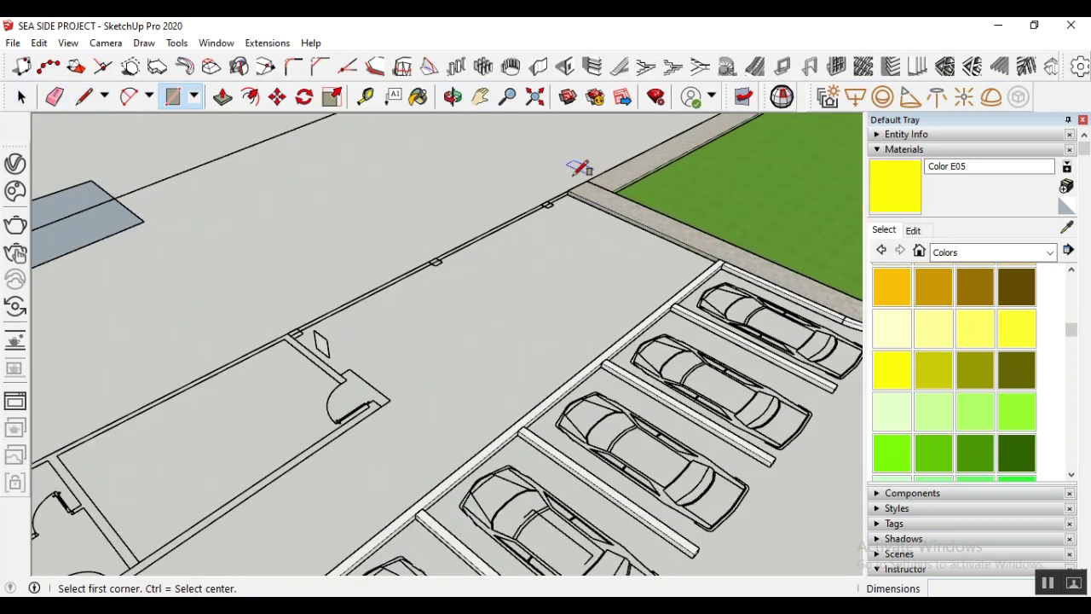
scroll(571, 185, up, 5)
click(575, 209)
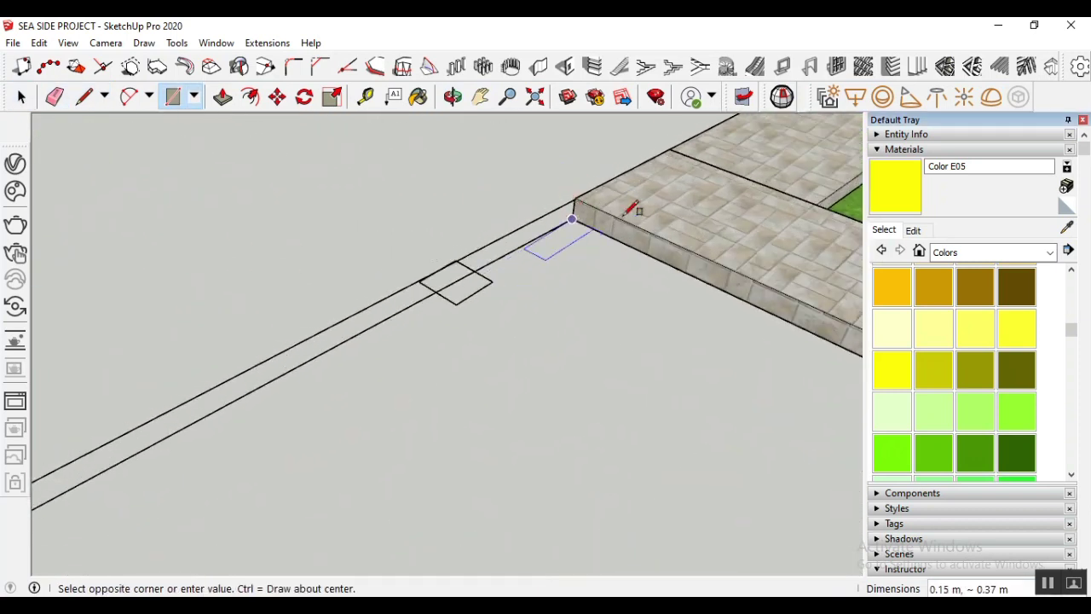
scroll(597, 223, down, 3)
key(Escape)
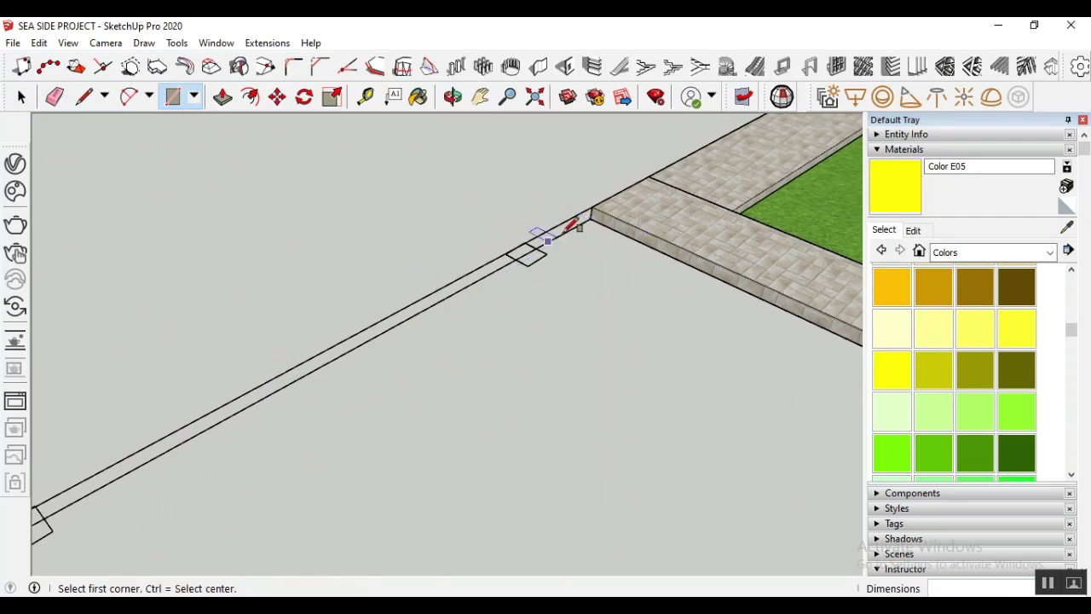
Draw a line across the back wall strip's end at the paving corner and about 11.16 m along its outer edge to the room corner
scroll(597, 243, up, 1)
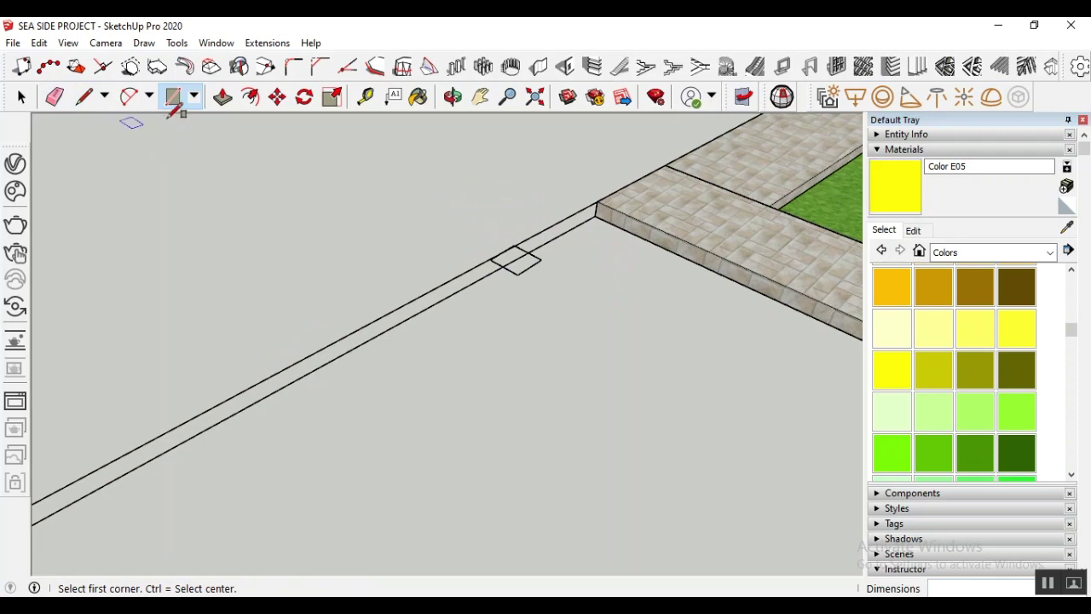
click(84, 96)
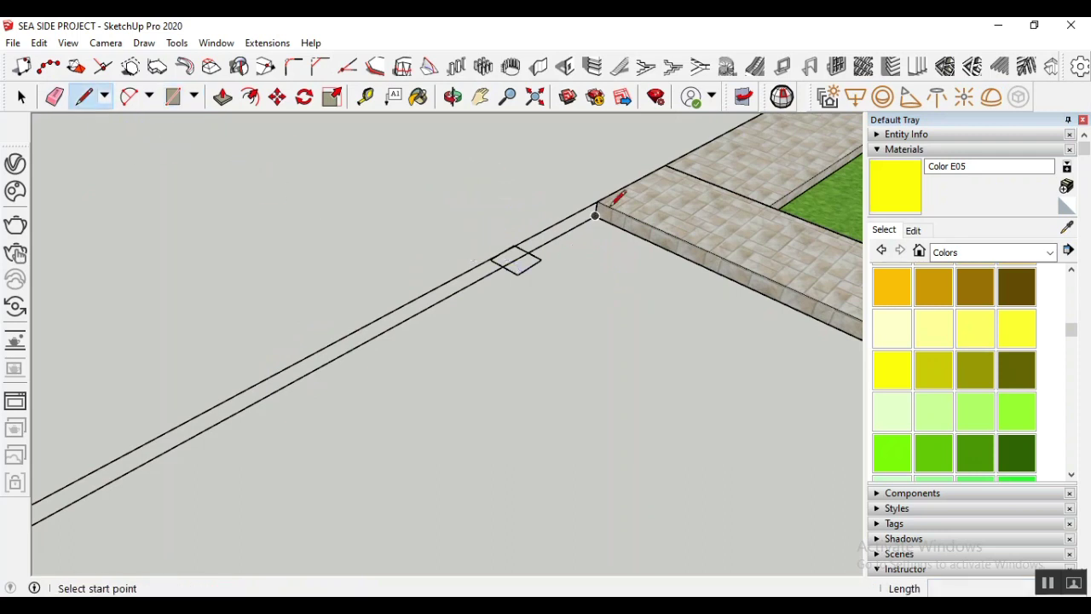
scroll(612, 203, up, 1)
click(590, 214)
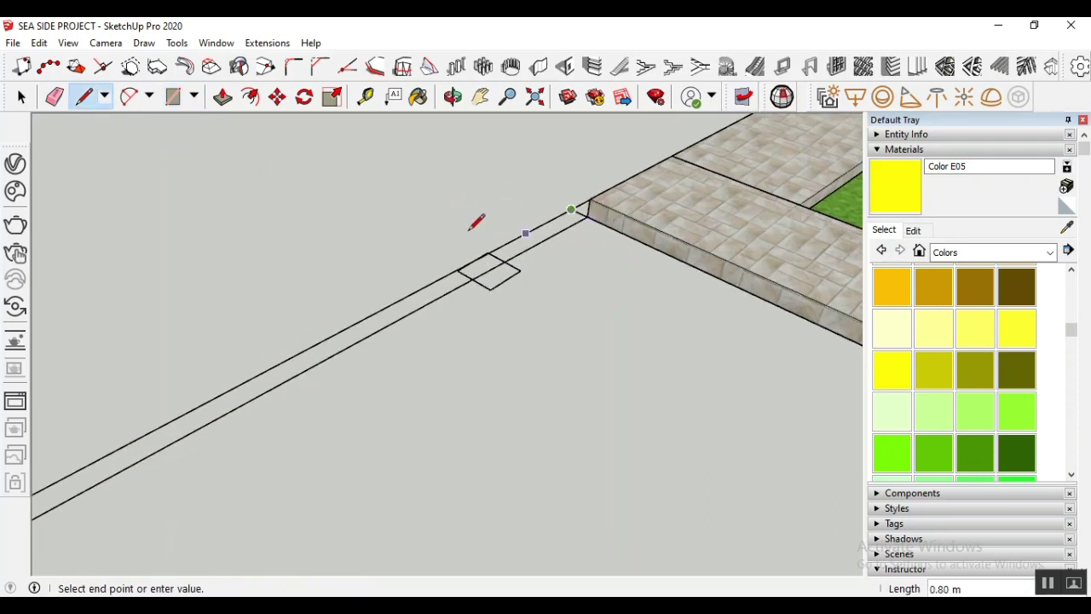
scroll(611, 170, down, 5)
scroll(365, 336, up, 2)
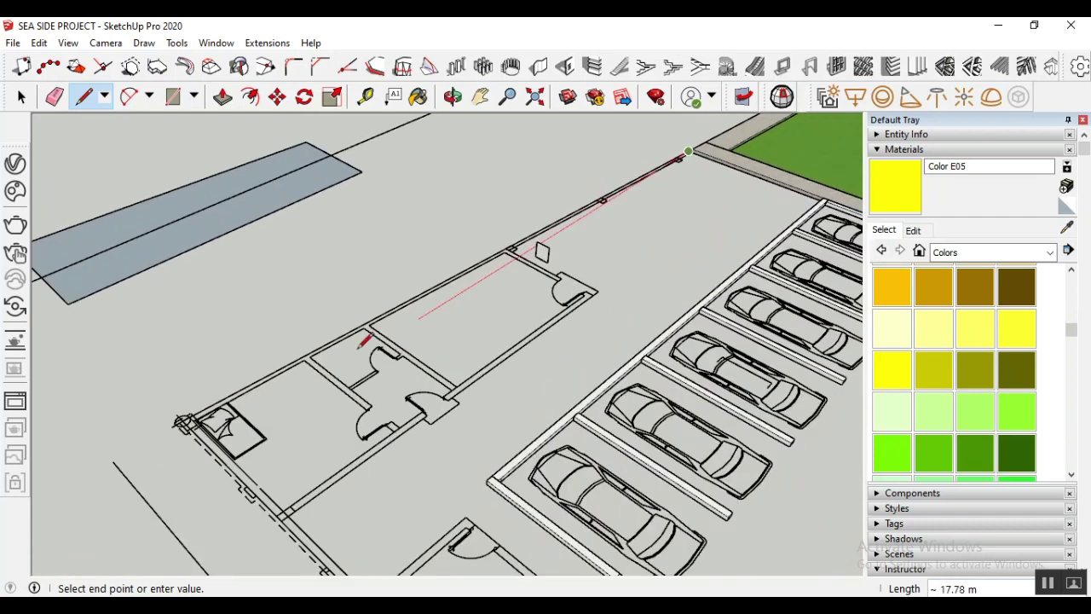
scroll(183, 418, up, 2)
scroll(190, 410, up, 2)
scroll(446, 304, down, 3)
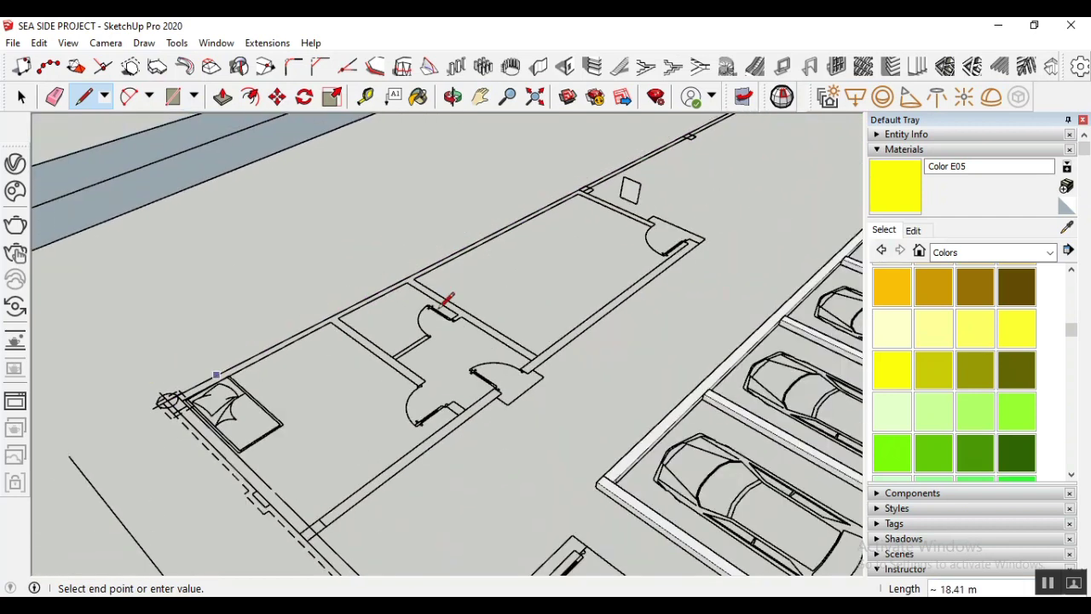
scroll(639, 166, up, 2)
scroll(580, 165, up, 1)
scroll(597, 171, up, 3)
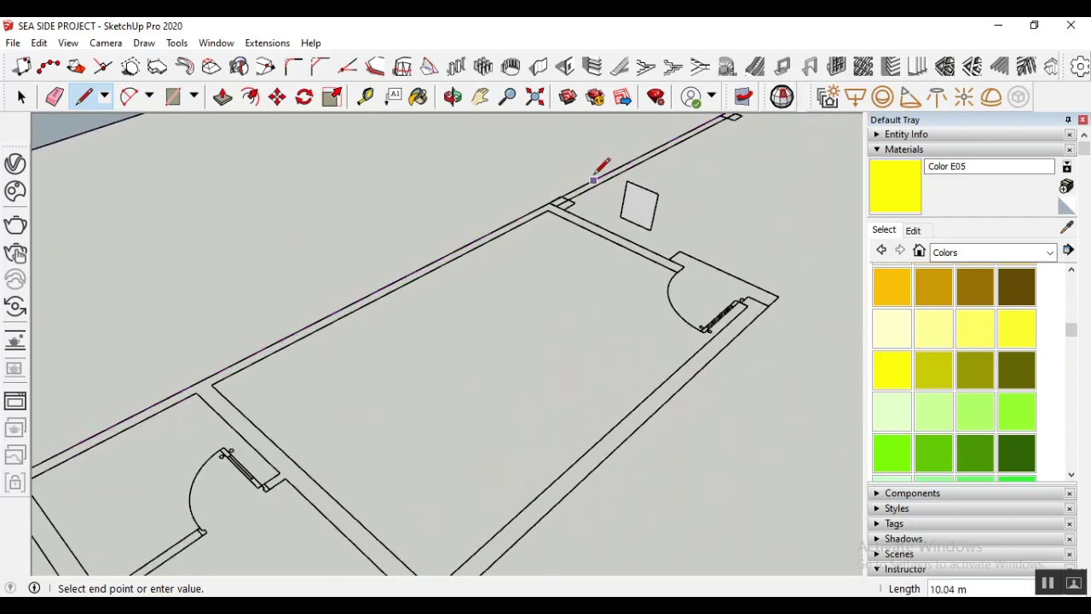
scroll(505, 229, up, 1)
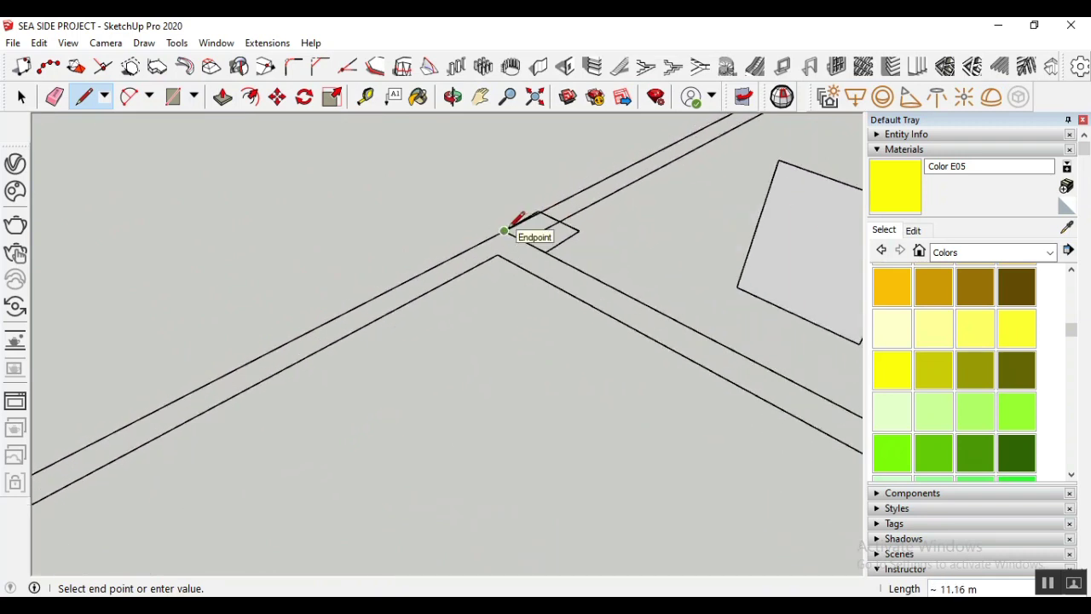
click(507, 229)
key(Escape)
scroll(171, 407, down, 1)
scroll(171, 408, down, 2)
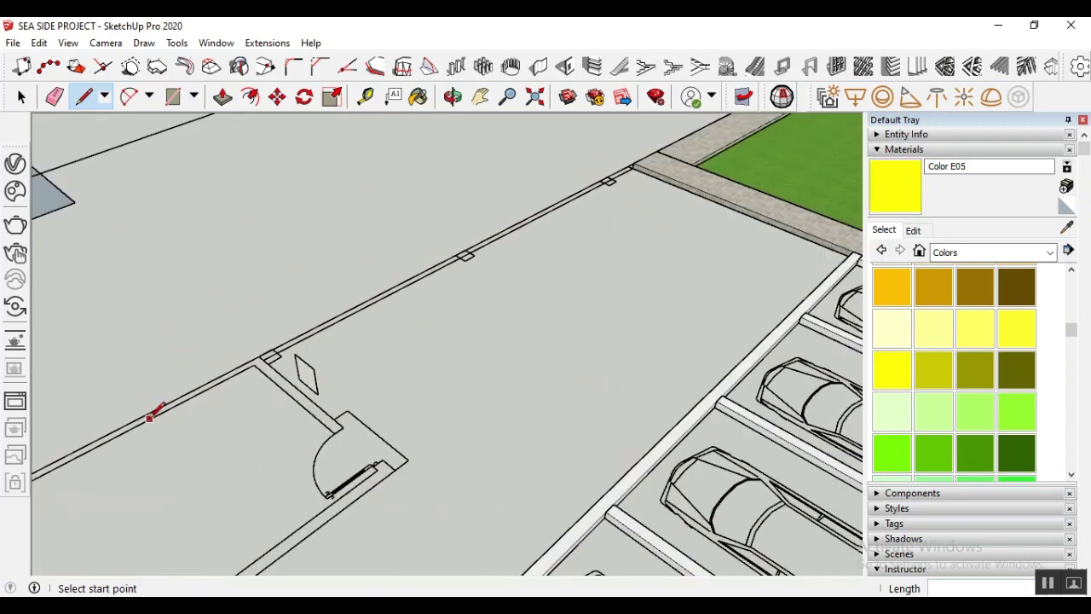
scroll(373, 324, up, 1)
scroll(511, 244, up, 2)
scroll(573, 217, up, 2)
scroll(562, 224, up, 2)
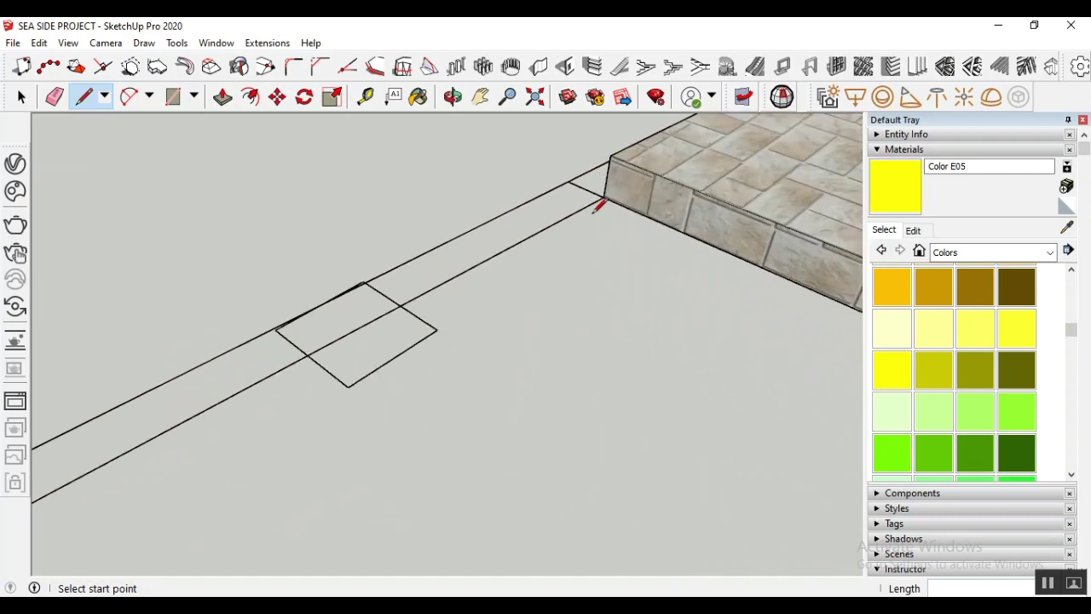
click(603, 197)
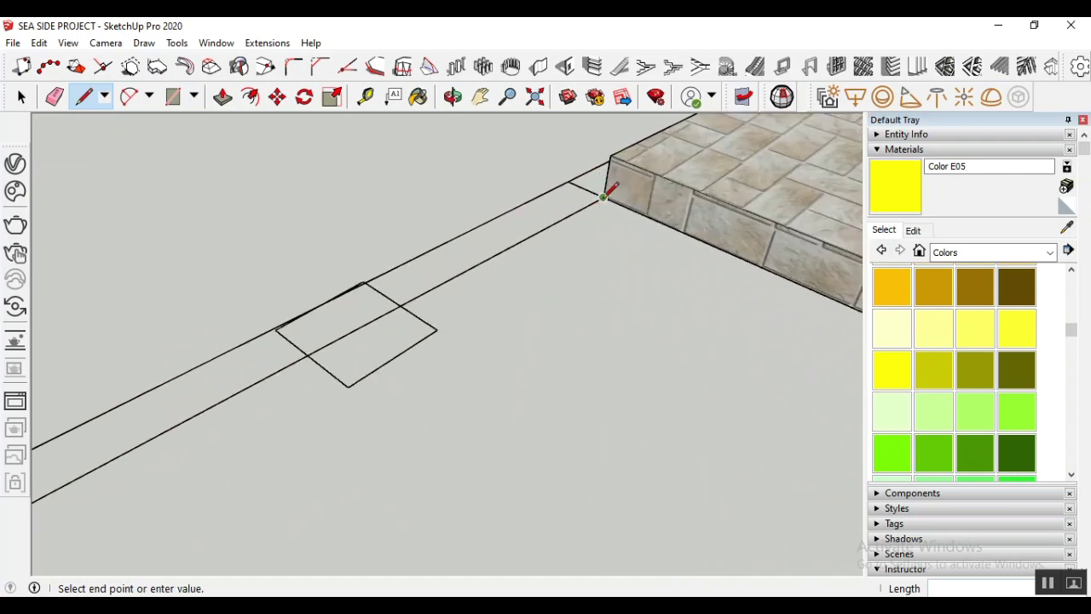
key(Escape)
scroll(529, 296, down, 2)
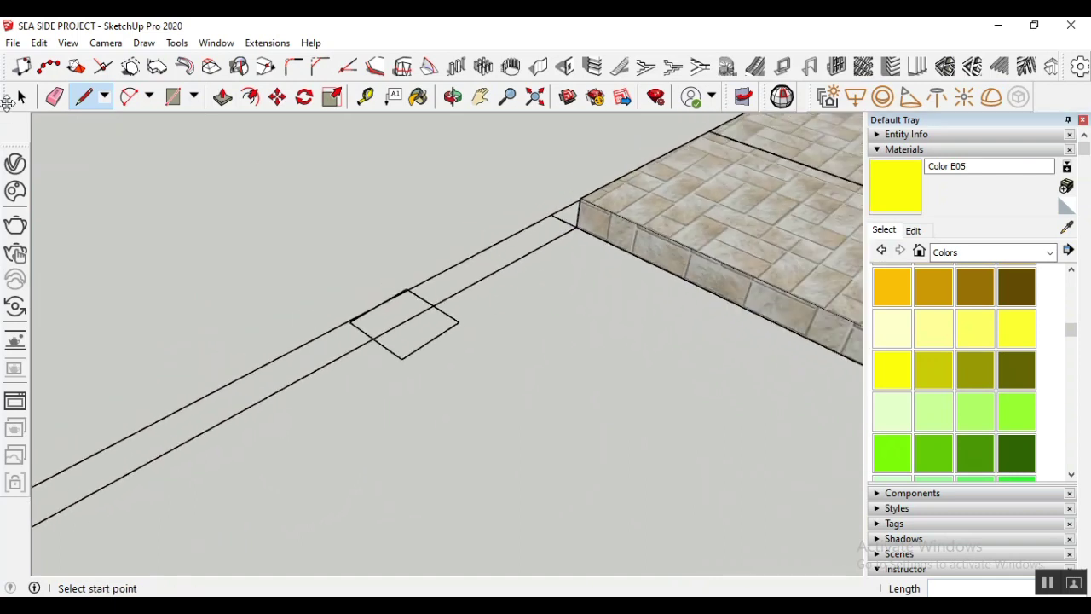
Select all linework connected to the back wall strip to check its extent and clear the selection
click(21, 97)
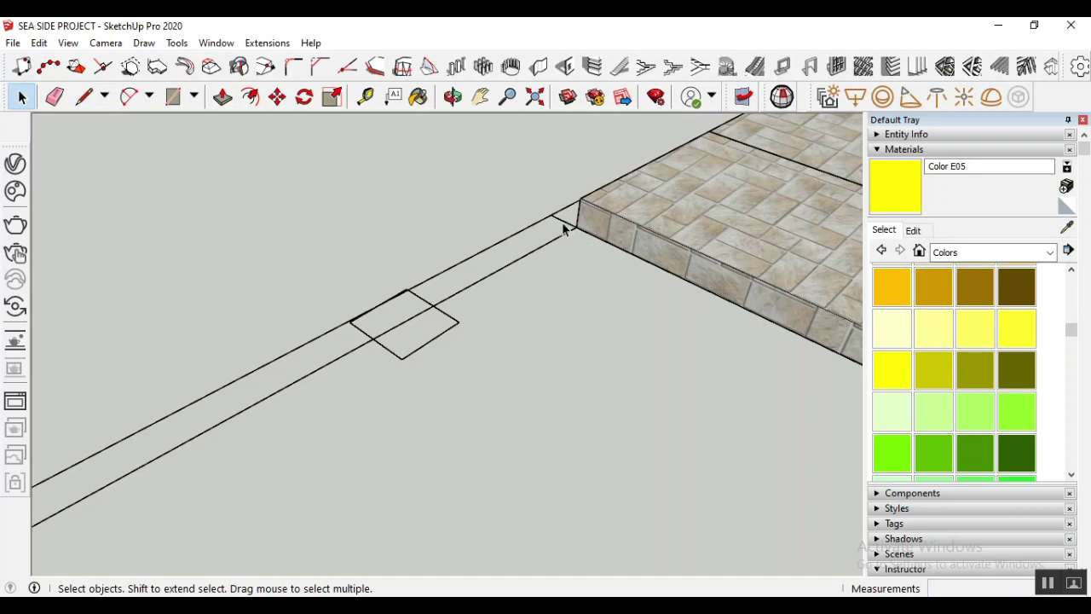
click(480, 252)
triple_click(485, 283)
scroll(612, 226, down, 2)
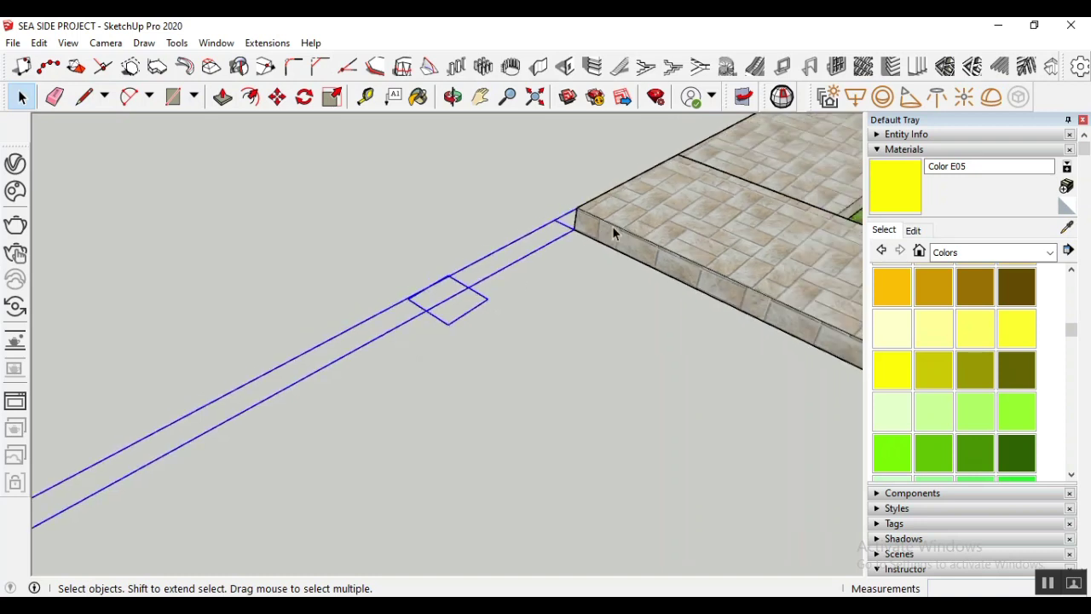
scroll(588, 247, down, 6)
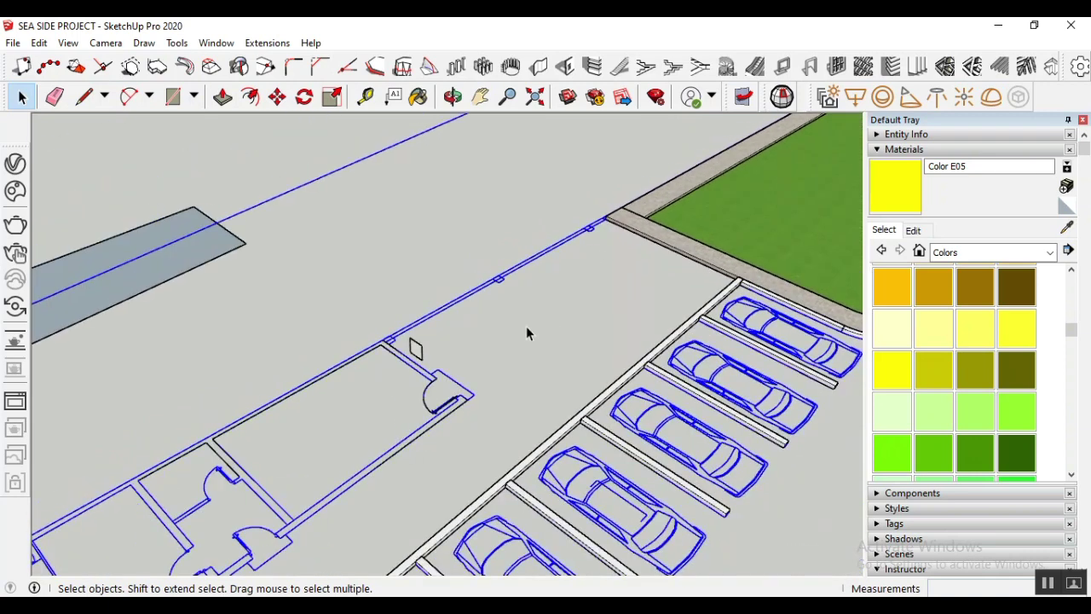
scroll(420, 372, up, 2)
shift+drag(398, 381, 398, 381)
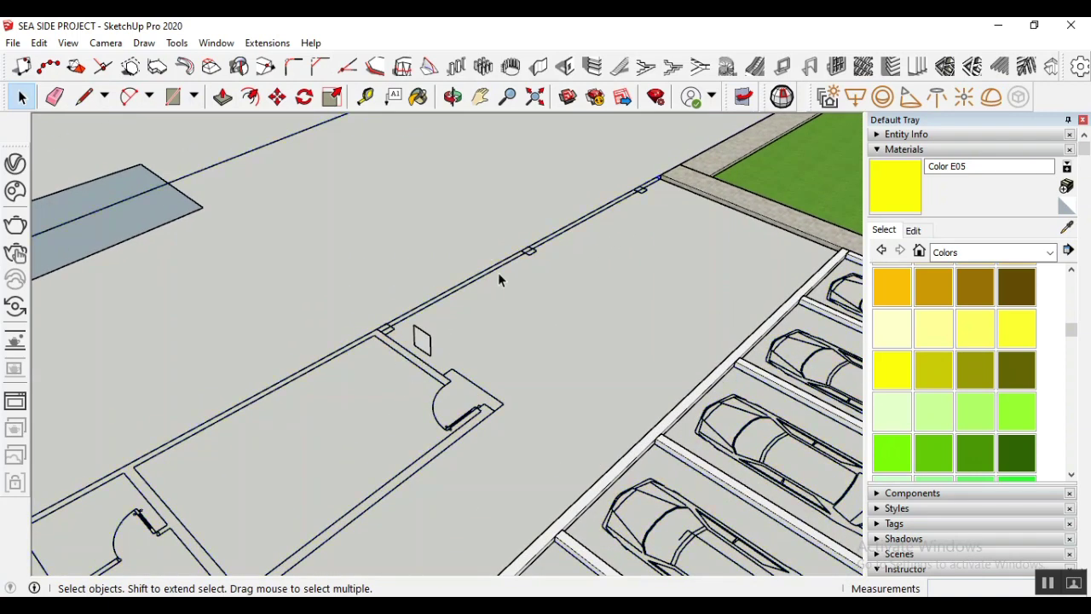
scroll(499, 274, down, 3)
scroll(485, 299, up, 2)
click(485, 321)
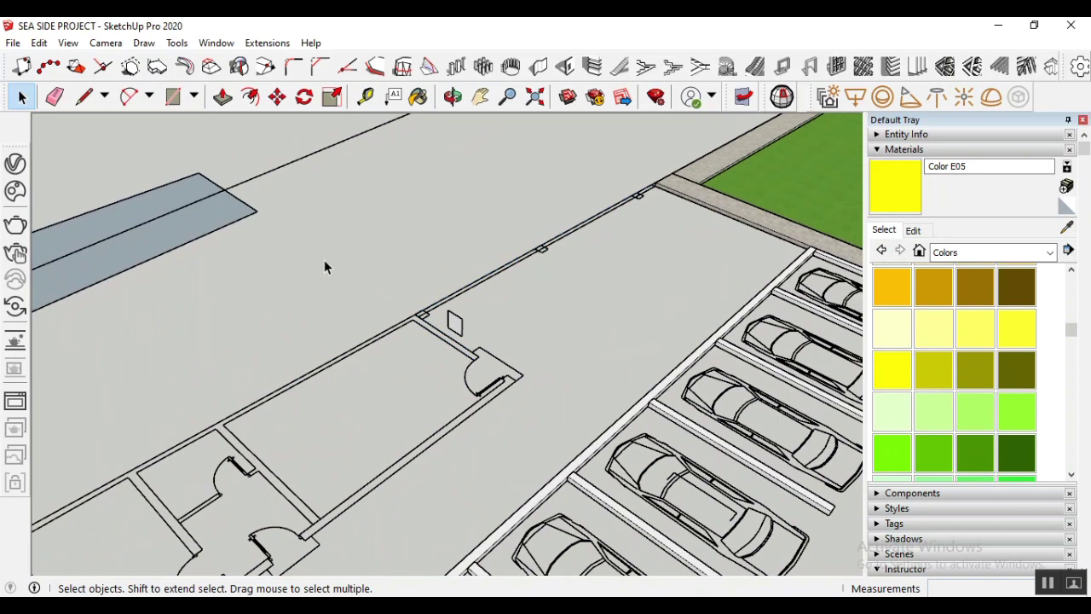
Delete the loose upright panel beside the long room's doorway in the building plan
drag(324, 259, 597, 441)
scroll(548, 366, down, 3)
drag(357, 355, 576, 534)
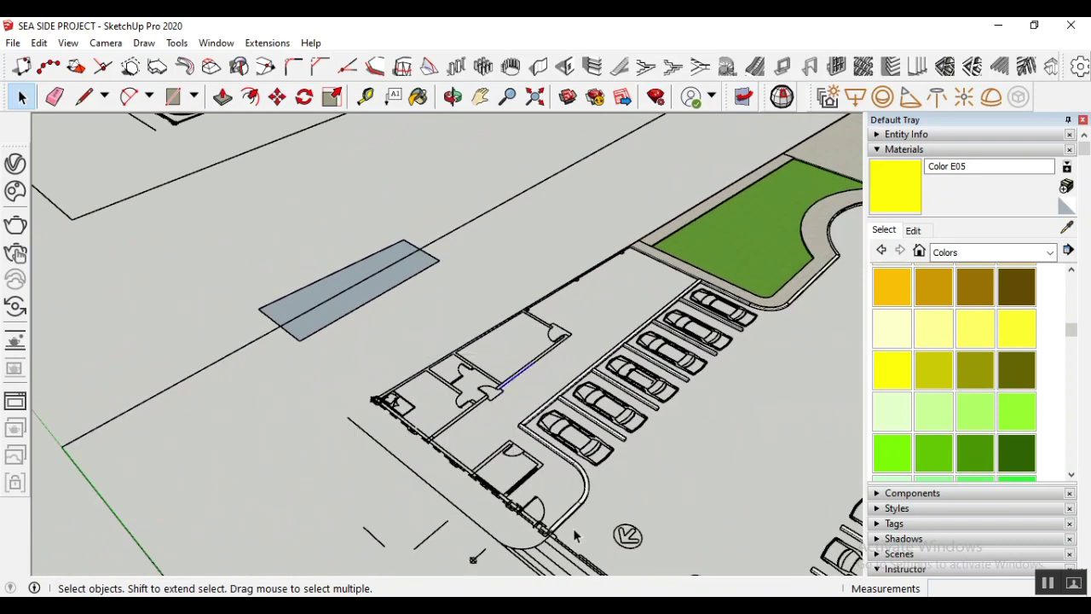
Window-select areas of the building plan and back wall to check for leftover loose geometry
scroll(436, 322, up, 2)
drag(432, 329, 601, 430)
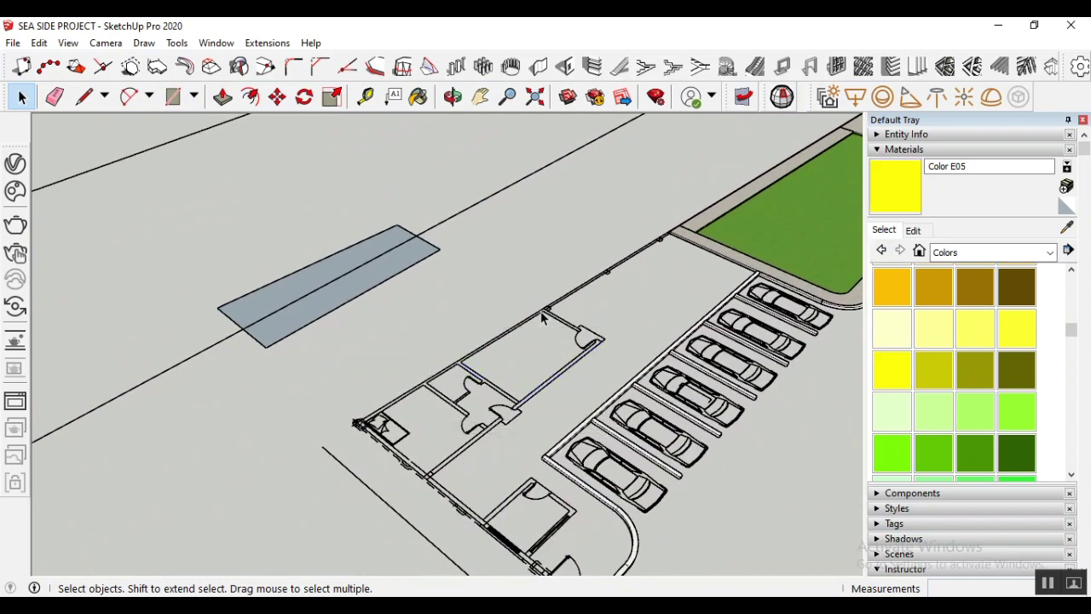
drag(490, 256, 681, 362)
drag(502, 222, 689, 341)
shift+drag(344, 385, 563, 515)
scroll(473, 318, down, 2)
drag(377, 355, 594, 508)
Draw a line about 11.16 m long along the back wall strip's outer edge, from the paving corner to the long room's corner
scroll(540, 307, up, 4)
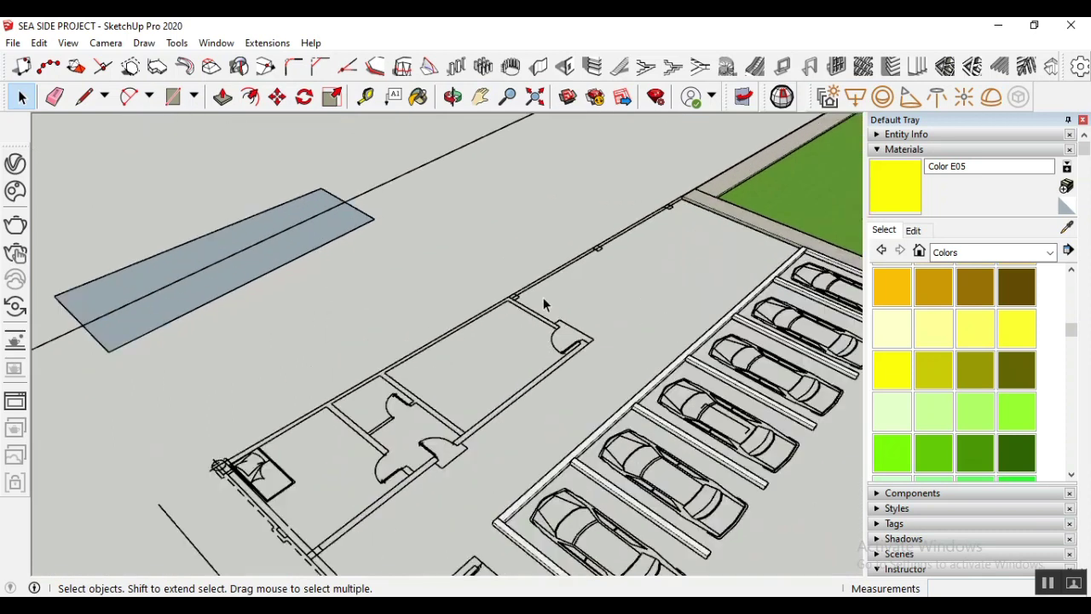
scroll(500, 326, down, 1)
scroll(597, 235, up, 2)
scroll(597, 234, up, 2)
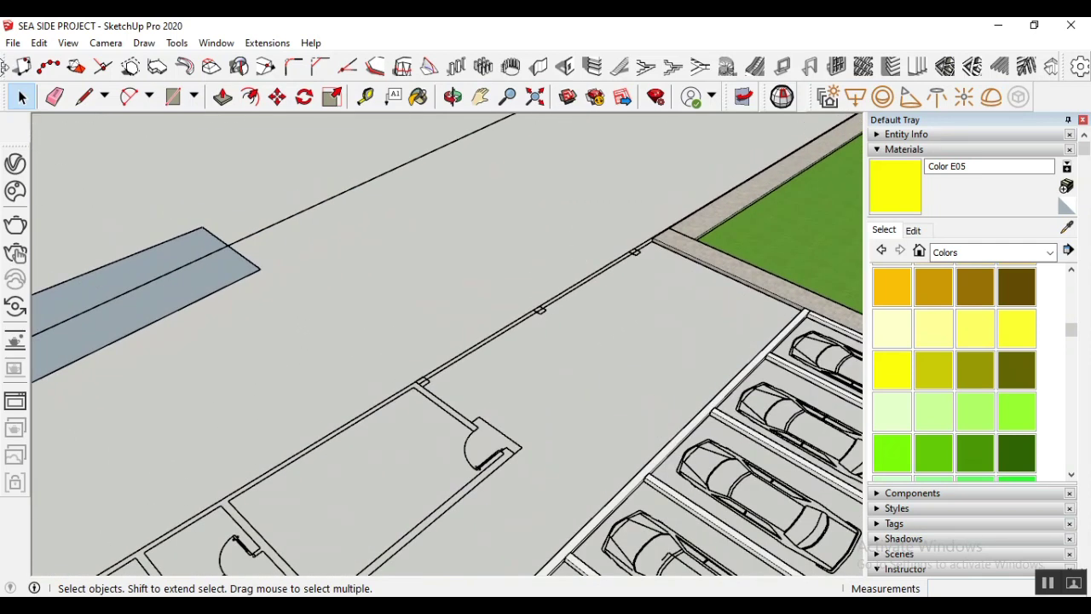
click(55, 96)
click(84, 96)
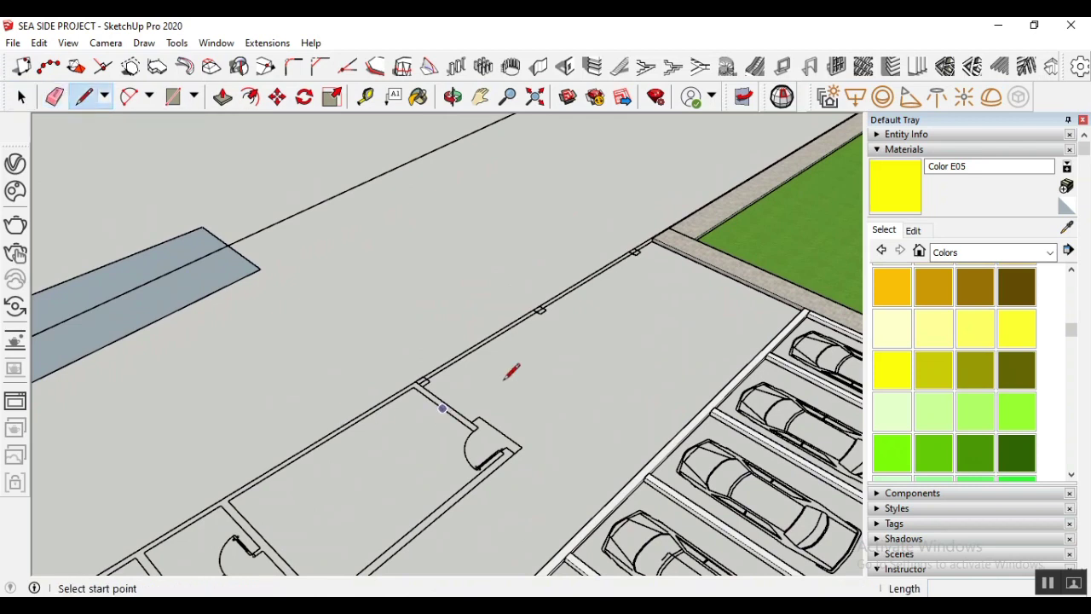
scroll(695, 197, up, 5)
click(695, 198)
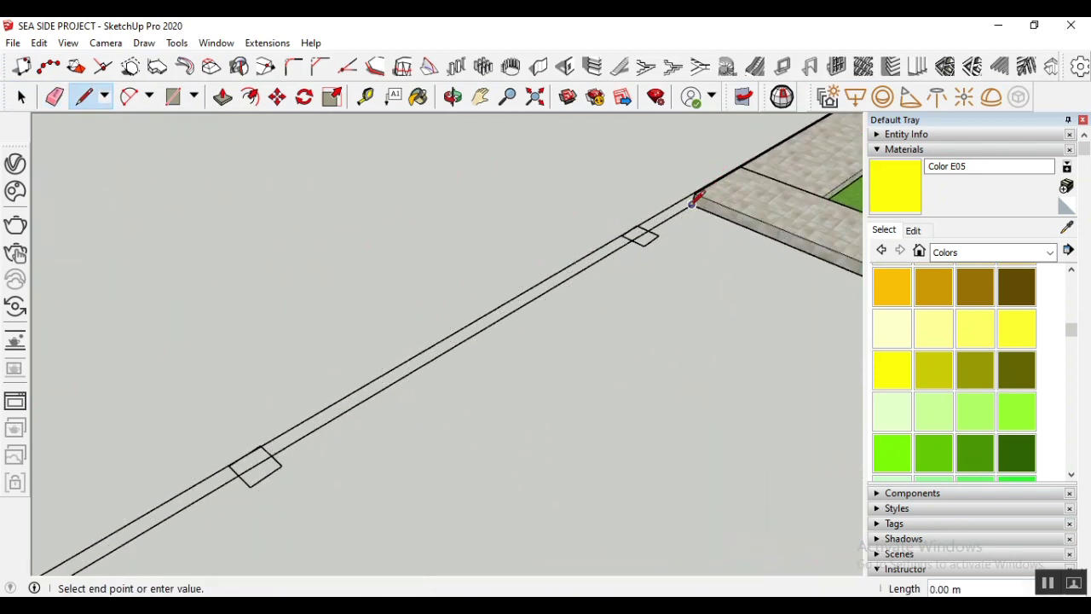
scroll(418, 324, down, 3)
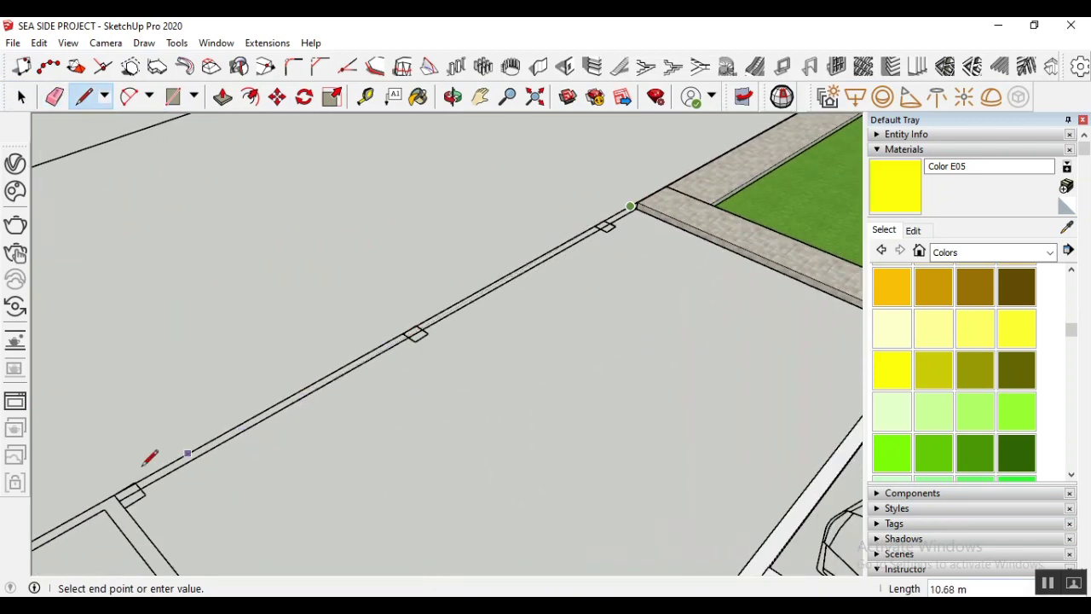
scroll(119, 486, up, 3)
scroll(113, 493, up, 2)
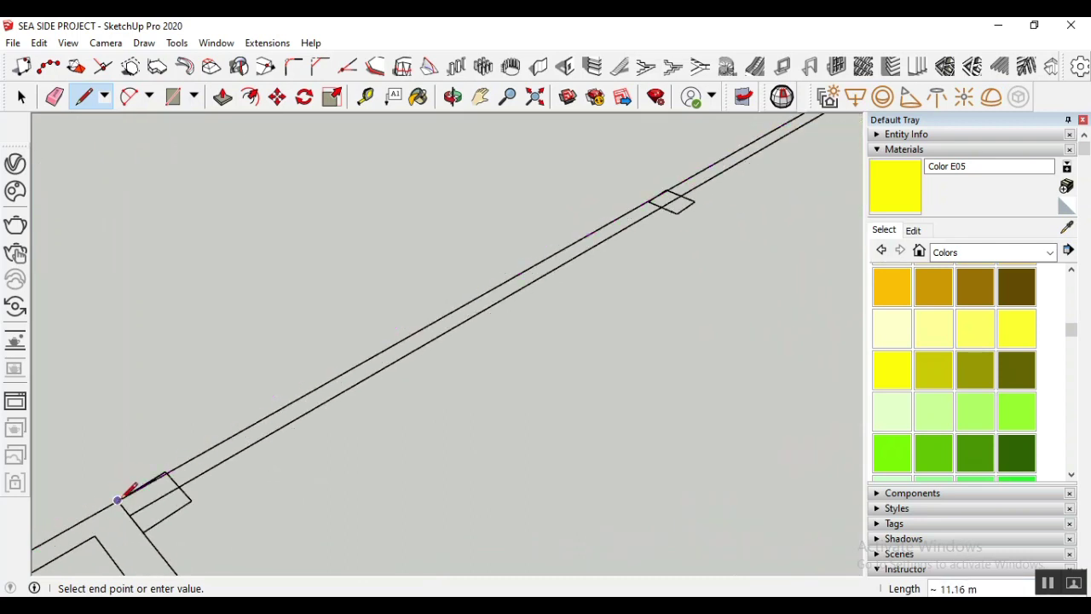
click(116, 499)
Draw a line about 11.16 m long from the room corner back to the inner paving corner, closing the wall strip into a face
scroll(98, 529, down, 3)
scroll(401, 407, up, 2)
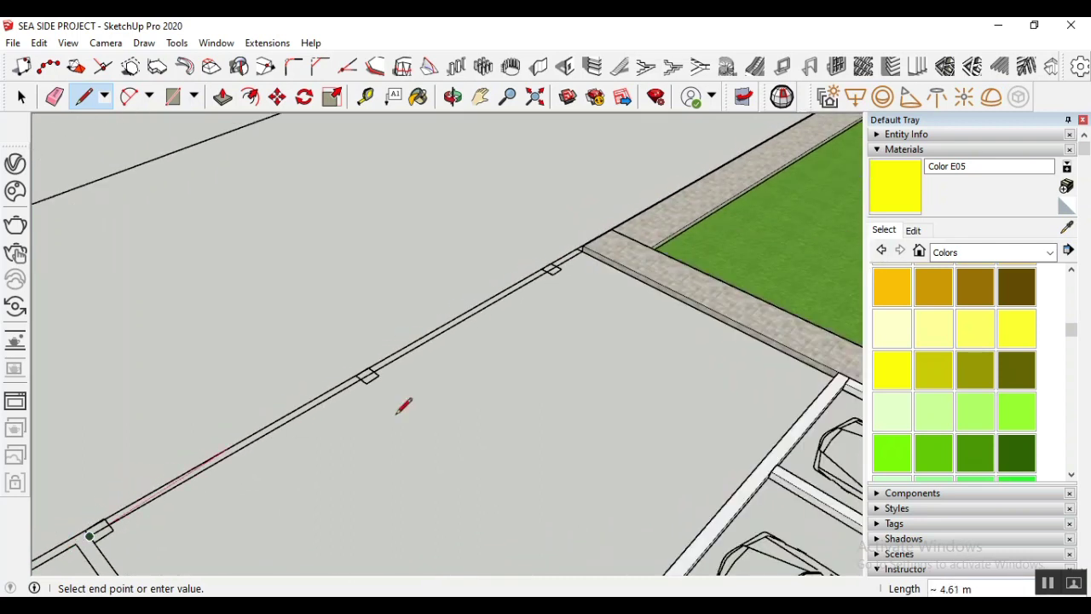
scroll(597, 243, up, 1)
scroll(596, 245, up, 2)
click(592, 232)
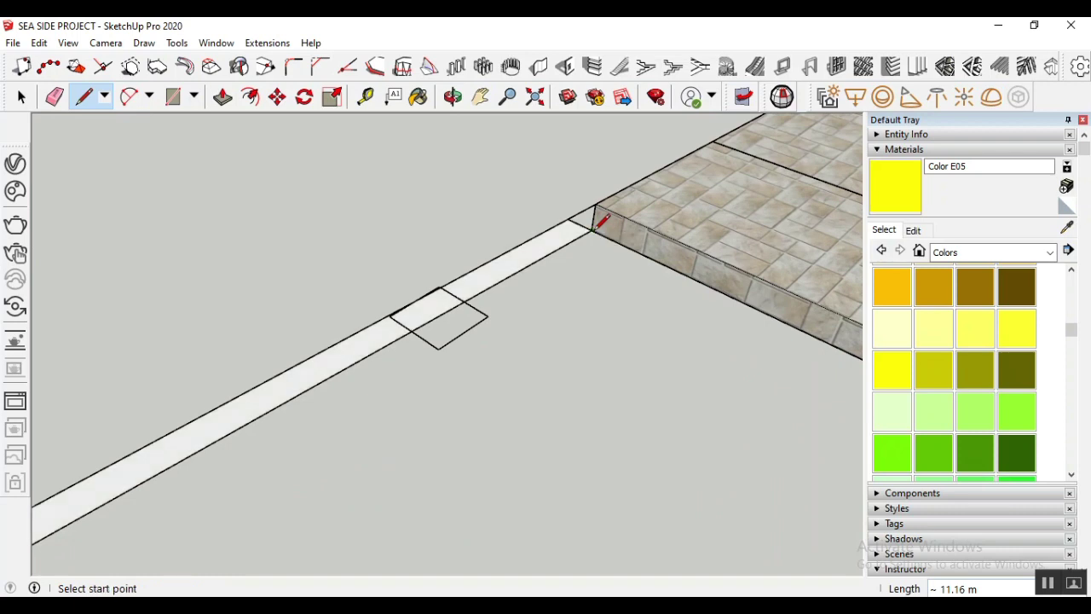
Push/Pull the back wall strip's face up by 2 m
scroll(542, 277, down, 4)
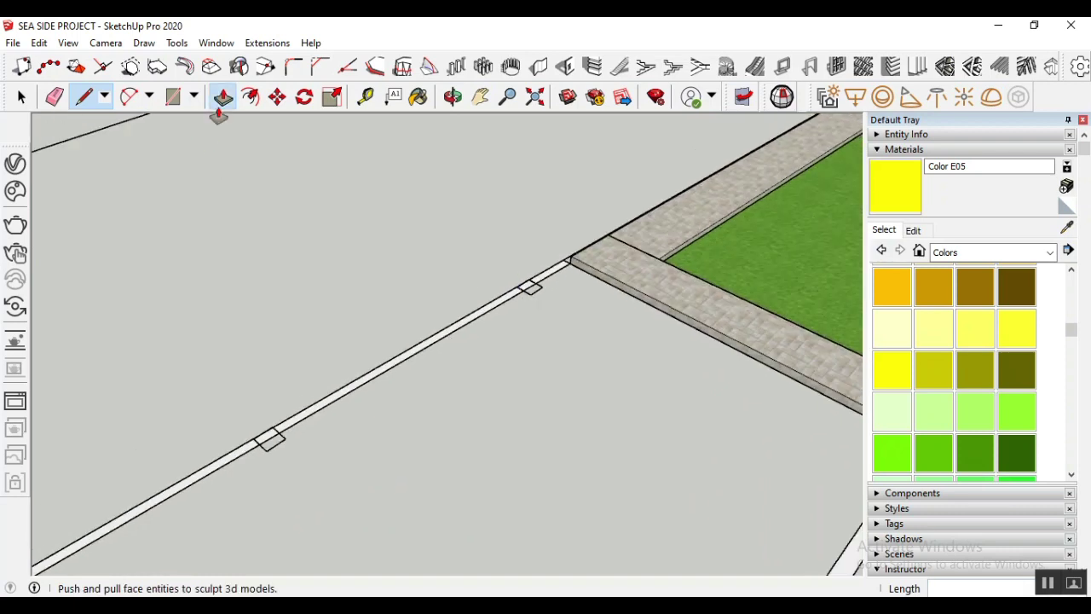
click(223, 96)
click(334, 401)
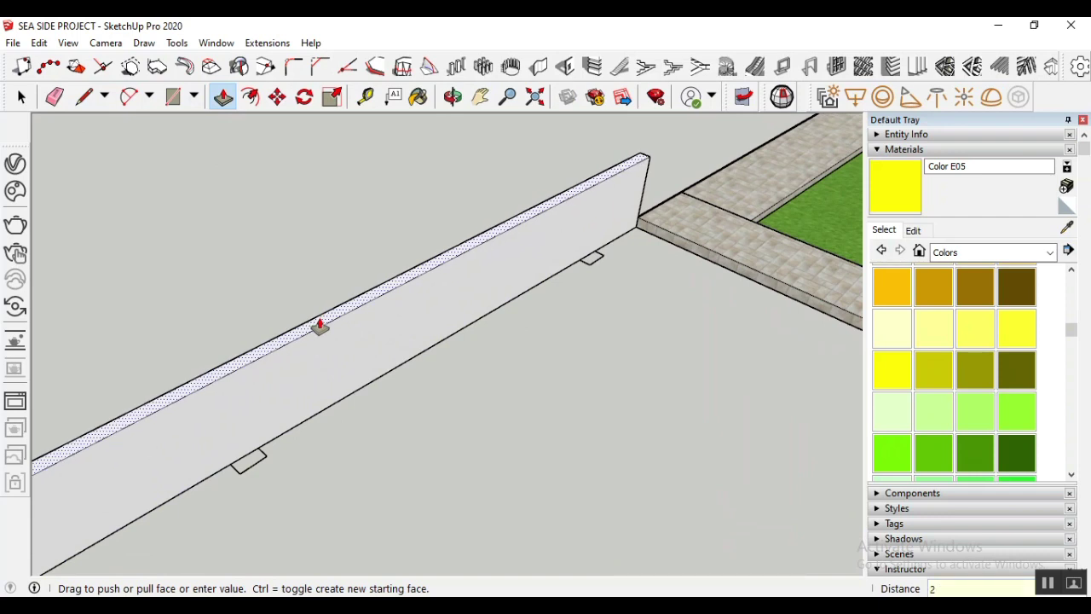
key(Return)
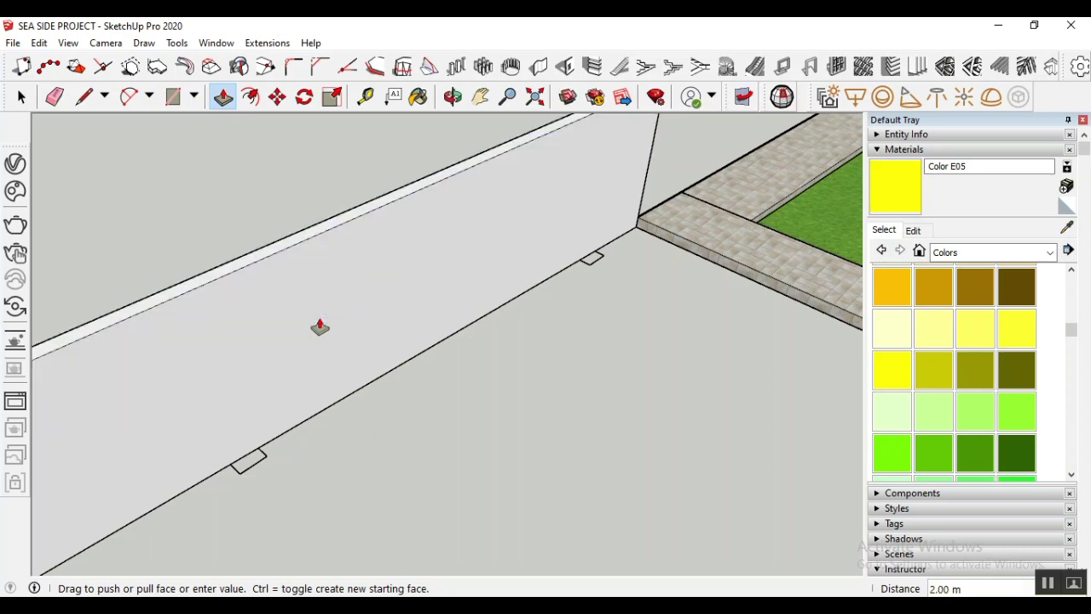
scroll(558, 436, down, 2)
scroll(559, 436, down, 4)
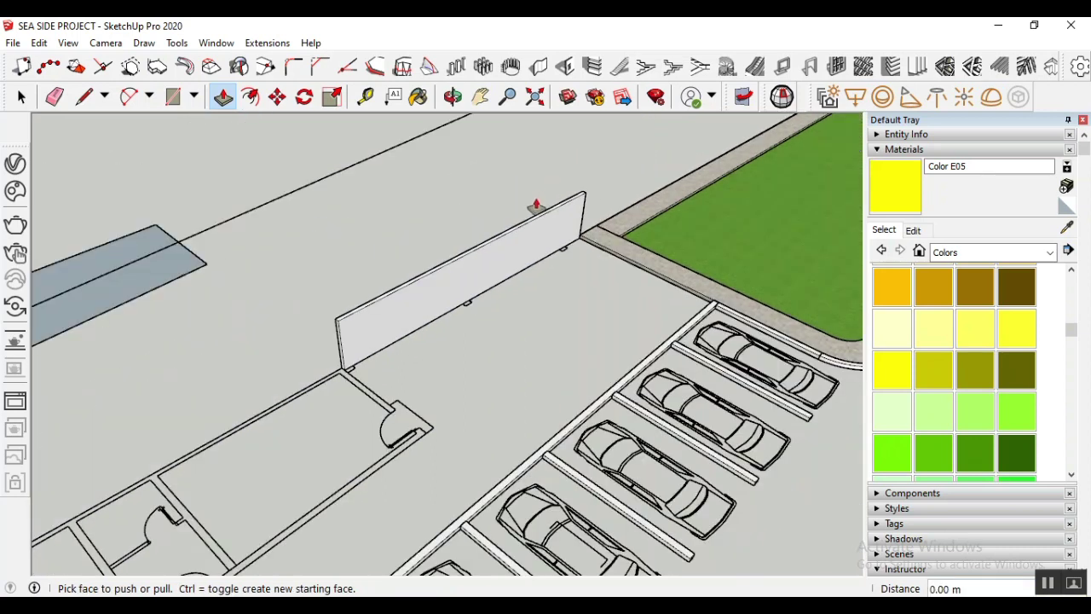
Window-select the raised back wall and make it a group
scroll(361, 319, up, 3)
scroll(321, 356, up, 1)
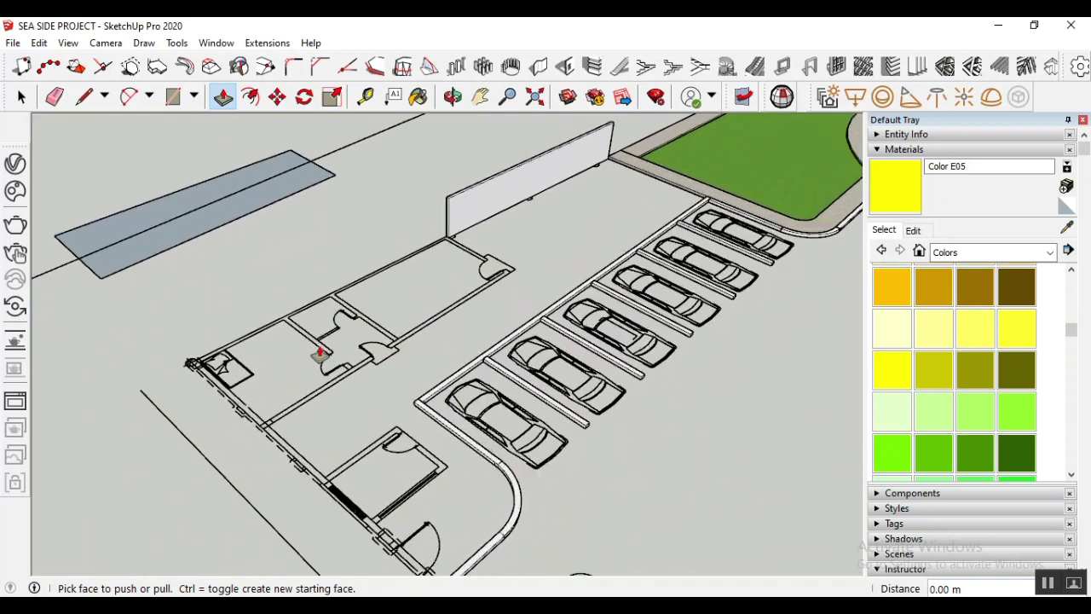
scroll(239, 367, down, 2)
scroll(406, 312, up, 2)
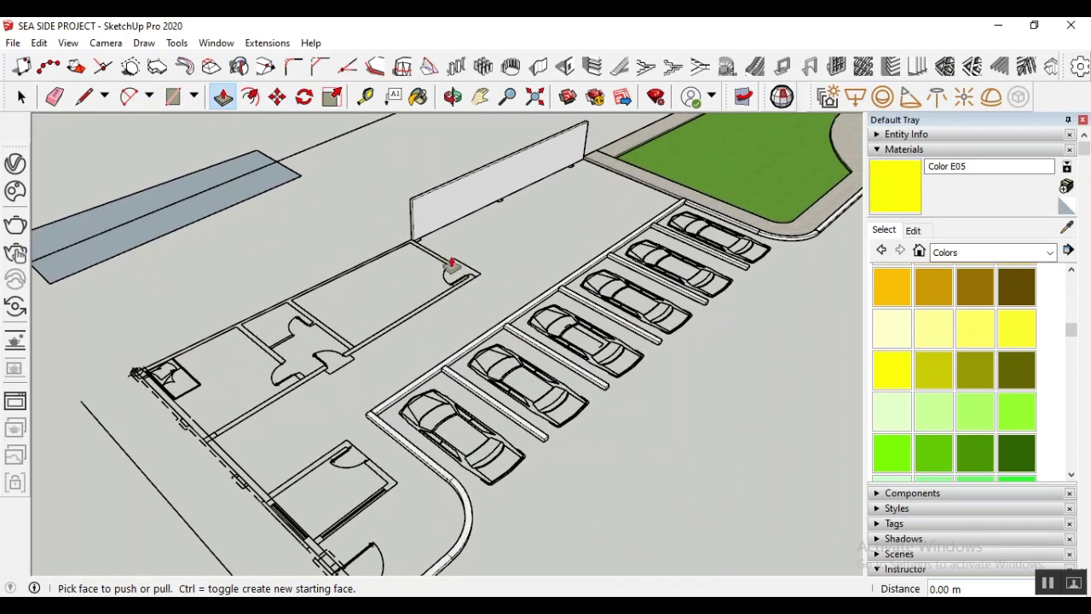
click(22, 97)
scroll(406, 208, up, 3)
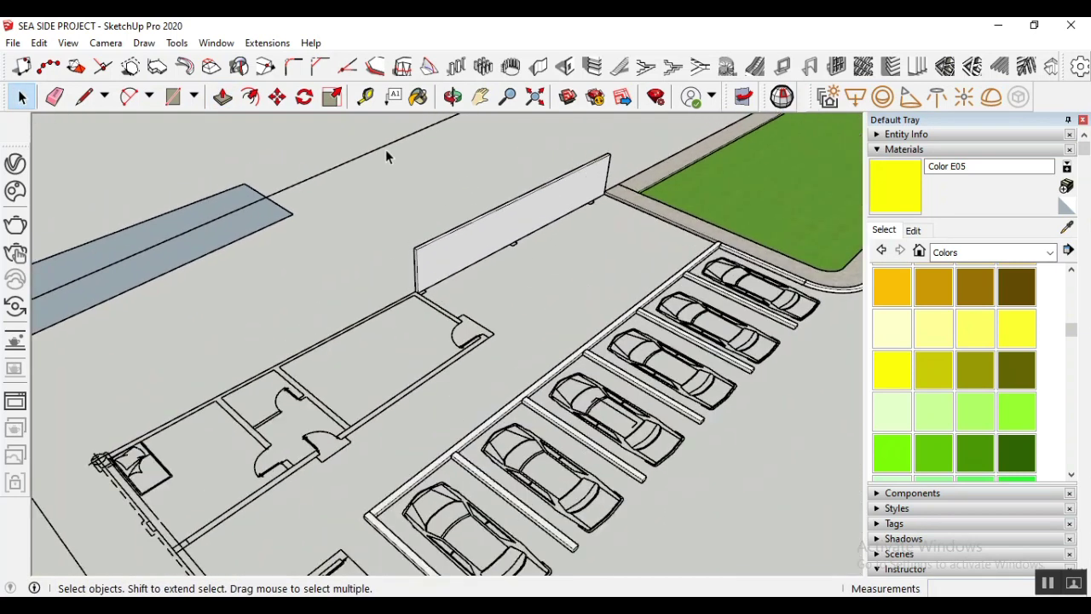
drag(386, 150, 648, 308)
right_click(518, 224)
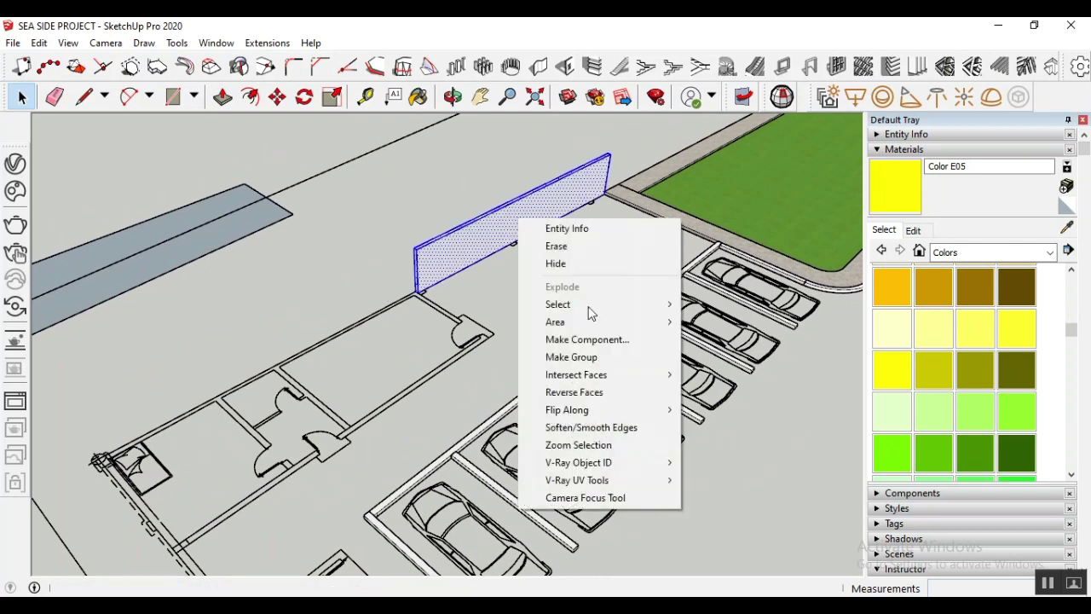
click(559, 357)
click(514, 322)
scroll(513, 322, down, 3)
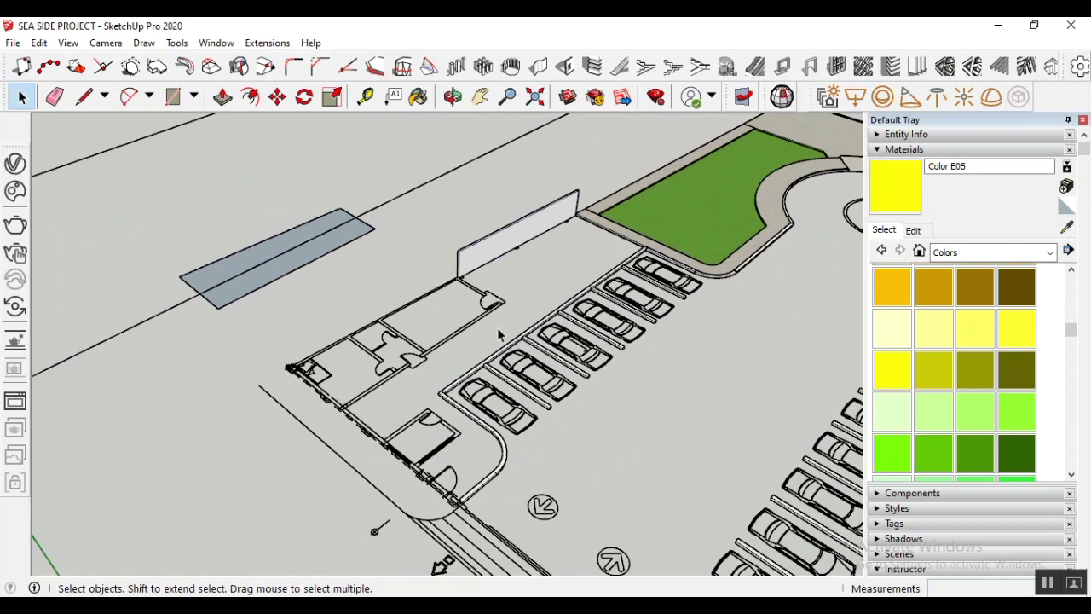
scroll(370, 361, up, 4)
scroll(552, 248, up, 3)
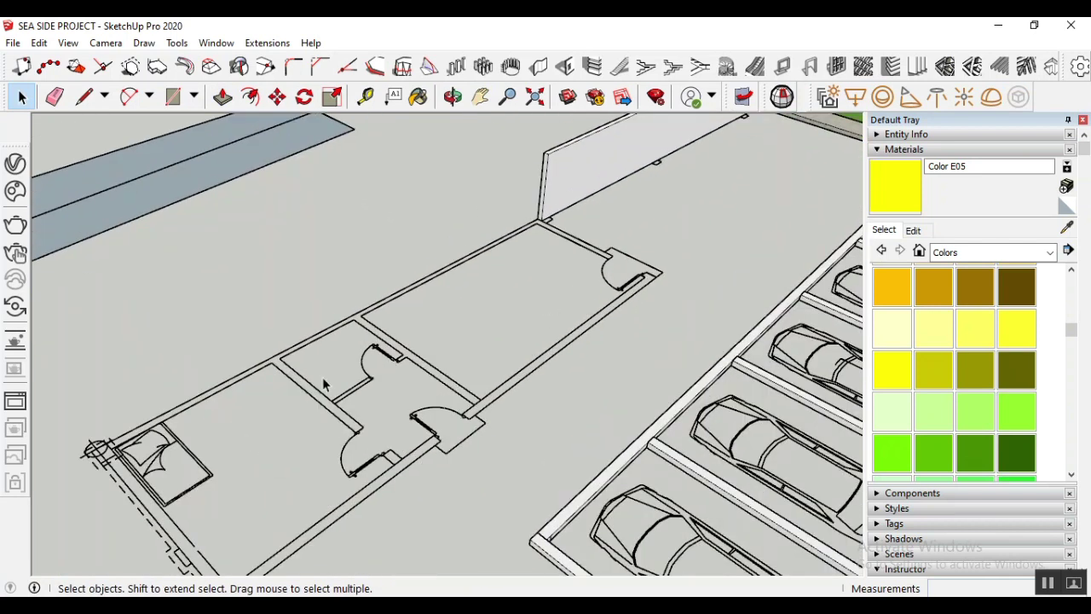
scroll(401, 249, down, 2)
scroll(510, 229, up, 2)
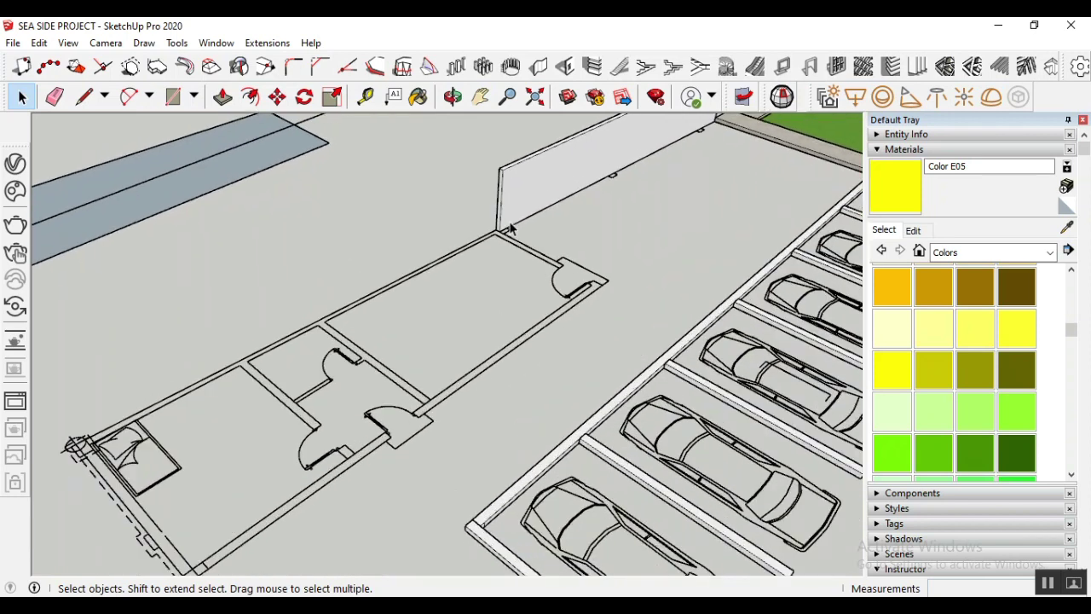
scroll(503, 223, down, 2)
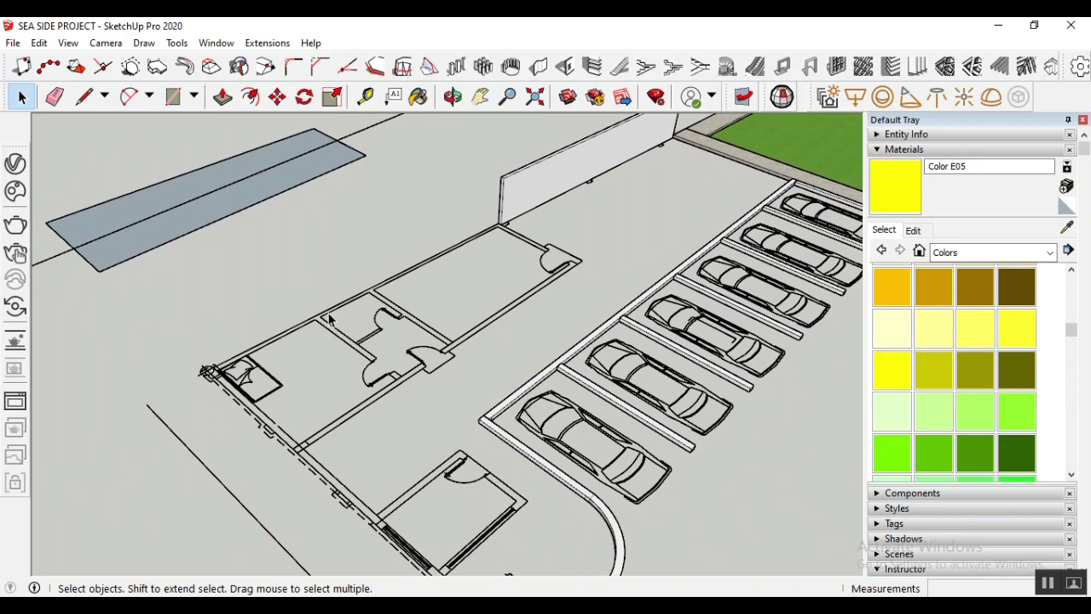
scroll(516, 209, up, 6)
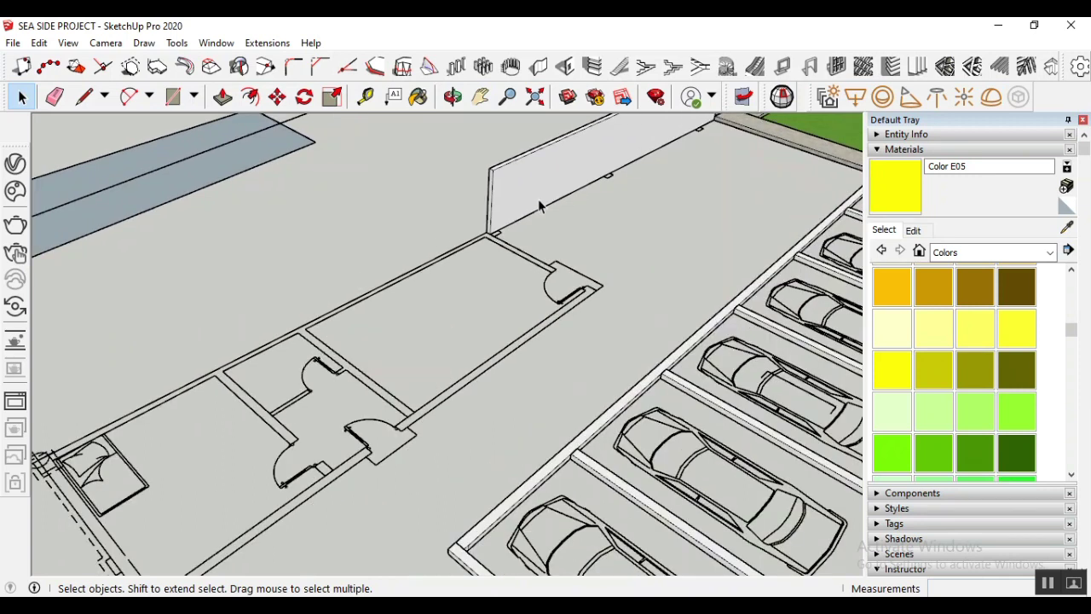
scroll(487, 218, up, 2)
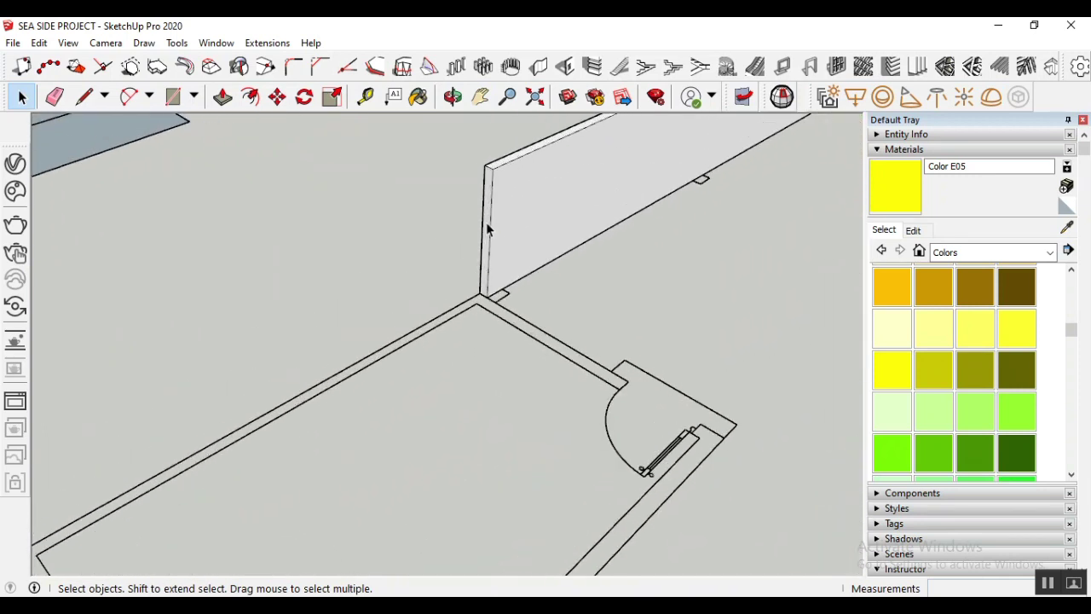
double_click(486, 224)
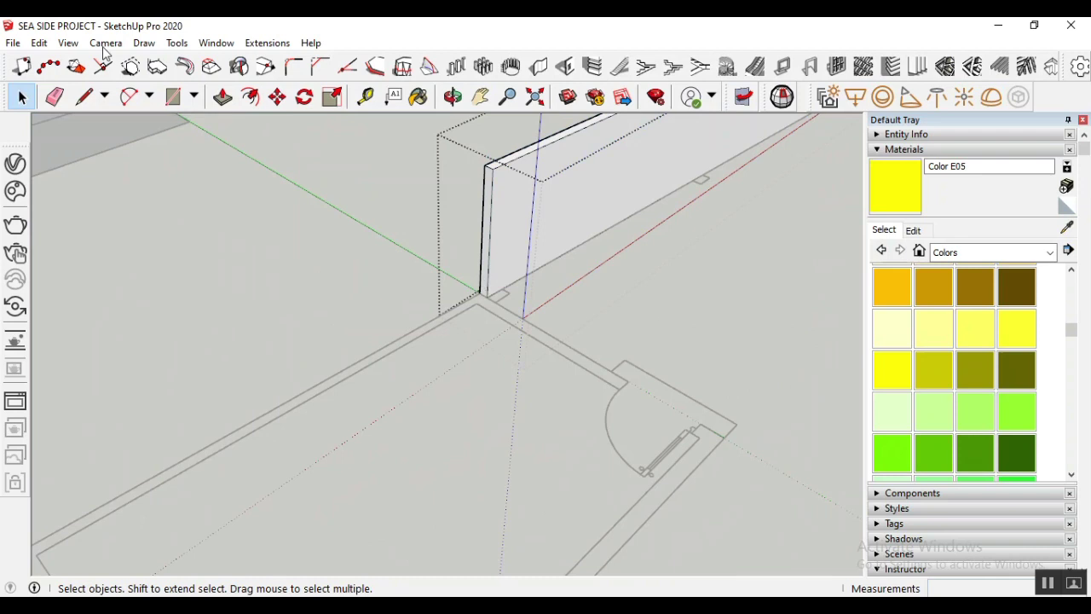
click(223, 97)
scroll(503, 307, up, 2)
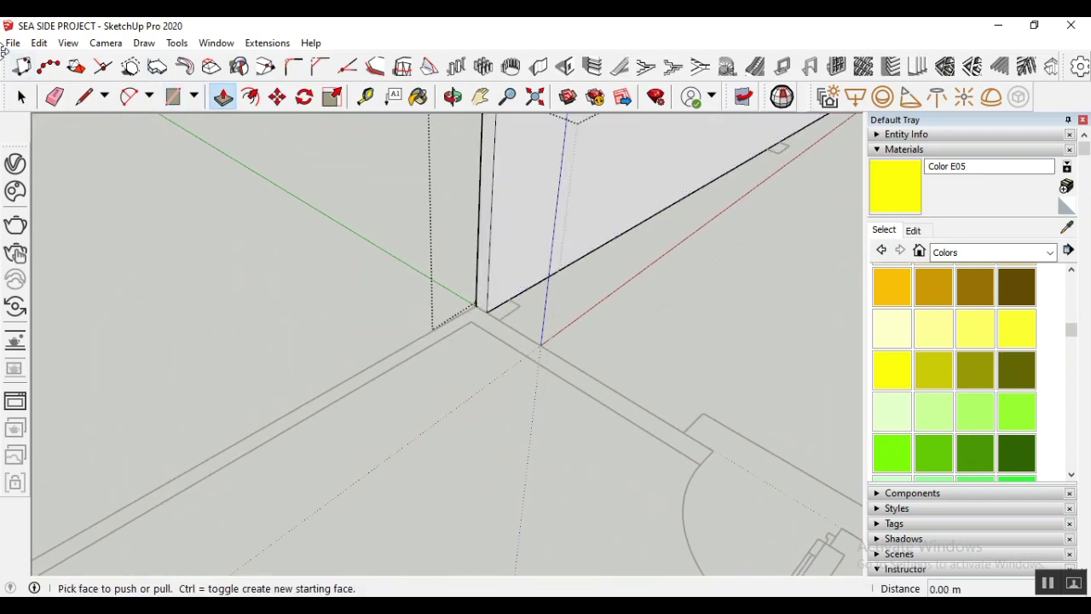
key(space)
click(153, 244)
scroll(269, 276, down, 3)
scroll(621, 370, down, 3)
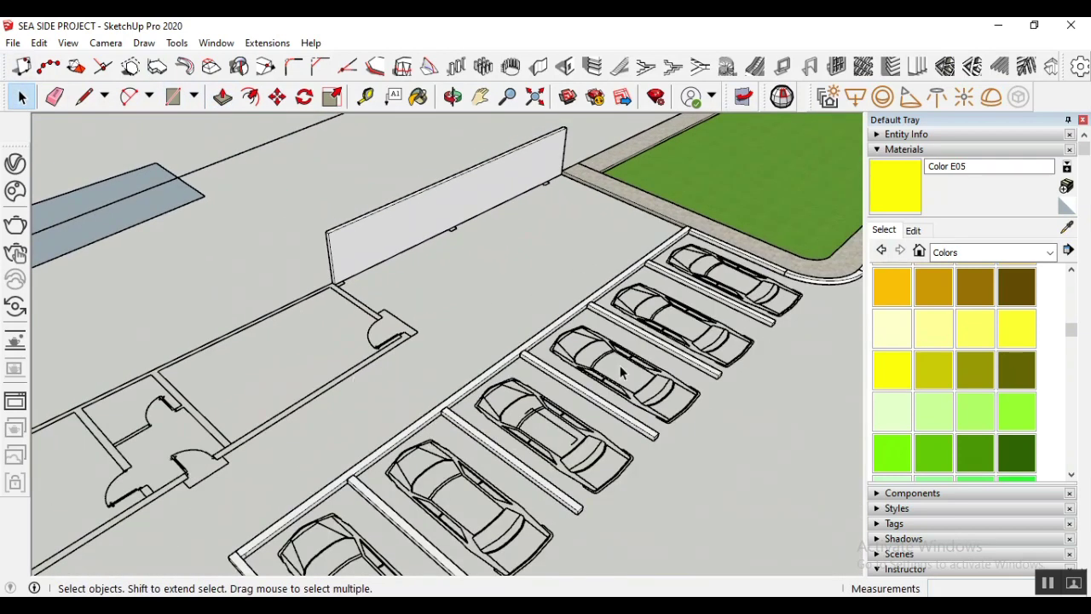
Examine the building plan and parking bays around the grouped back wall
scroll(328, 456, up, 2)
scroll(268, 522, down, 3)
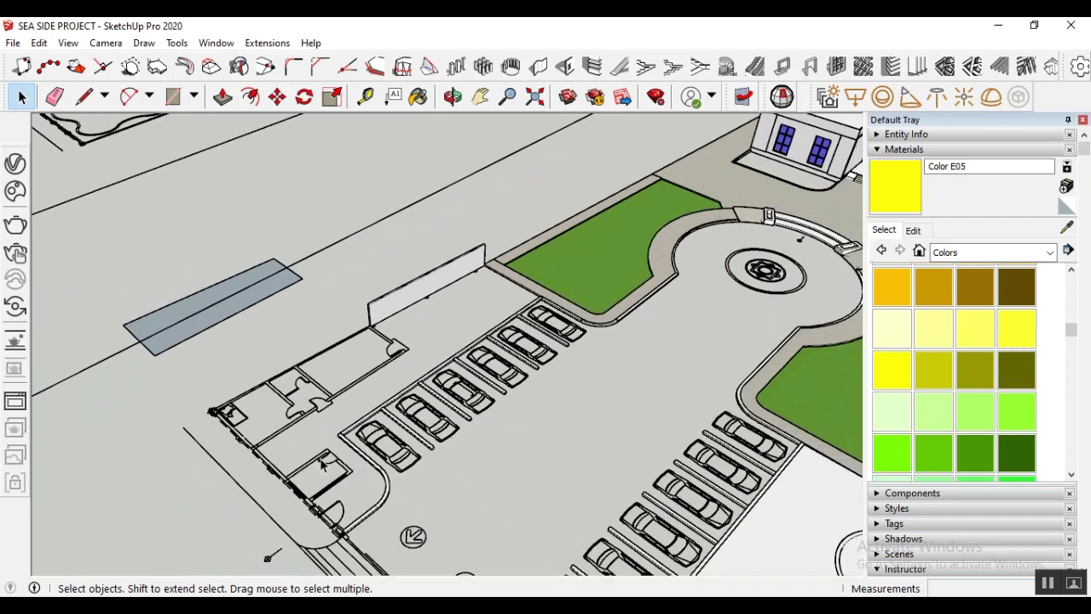
scroll(292, 464, up, 3)
scroll(455, 313, up, 2)
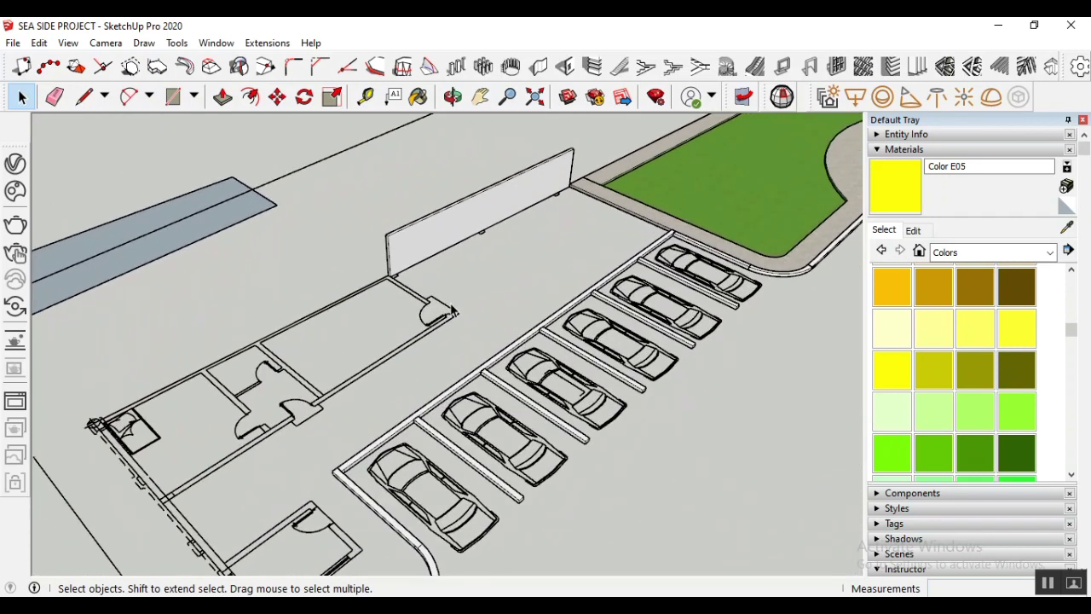
scroll(499, 250, down, 3)
scroll(408, 358, up, 2)
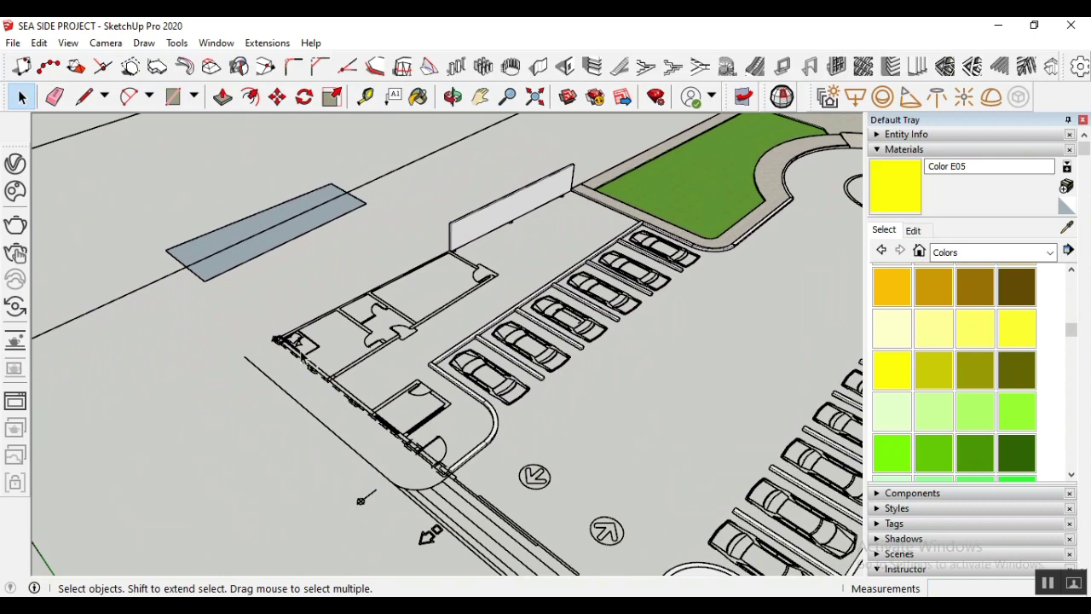
scroll(302, 356, down, 2)
scroll(413, 332, up, 3)
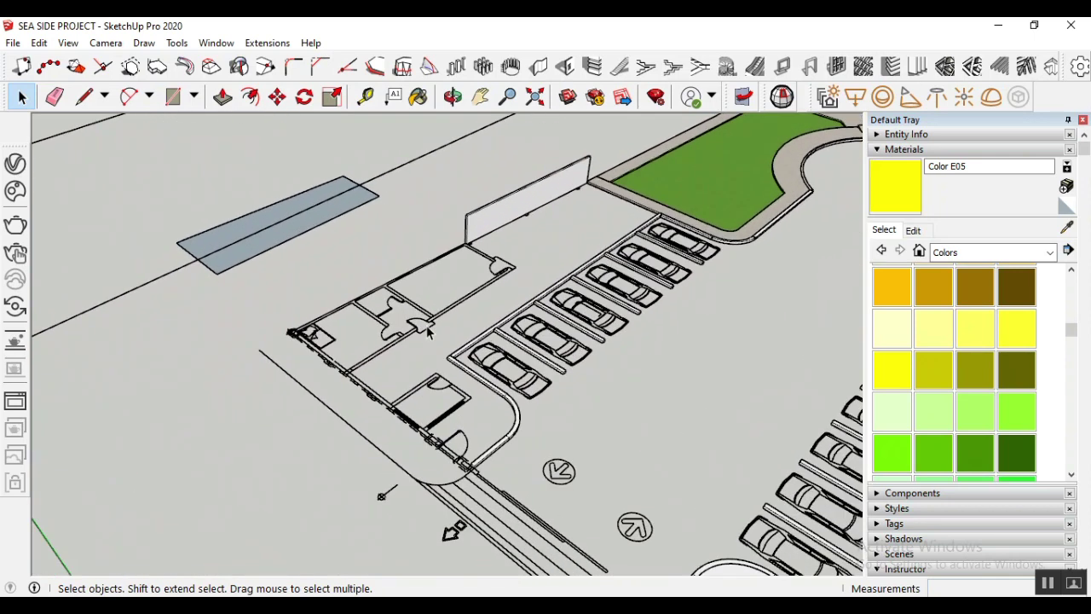
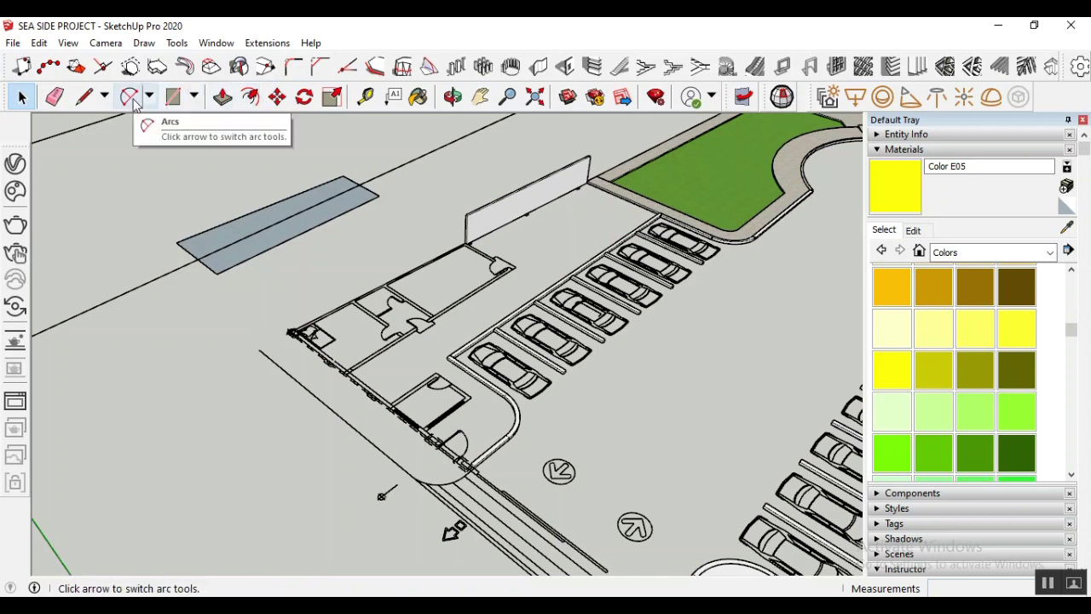
Draw lines from the back wall's corner along the paving edge to the parking kerb, and along the kerb to its corner
click(453, 97)
drag(499, 308, 662, 336)
scroll(554, 256, up, 2)
scroll(410, 164, up, 3)
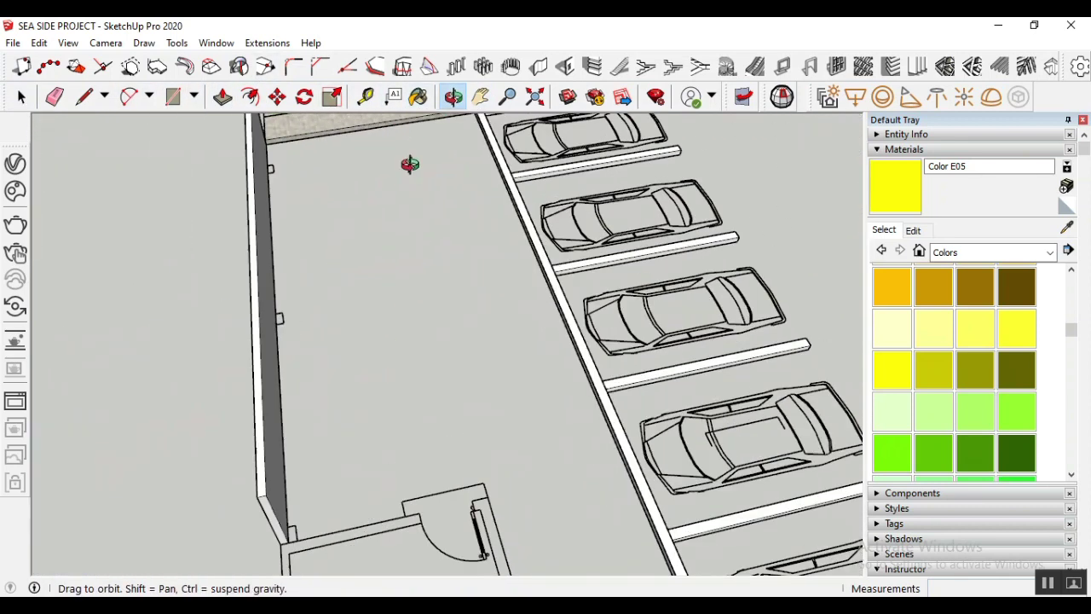
scroll(310, 392, down, 3)
scroll(370, 251, up, 5)
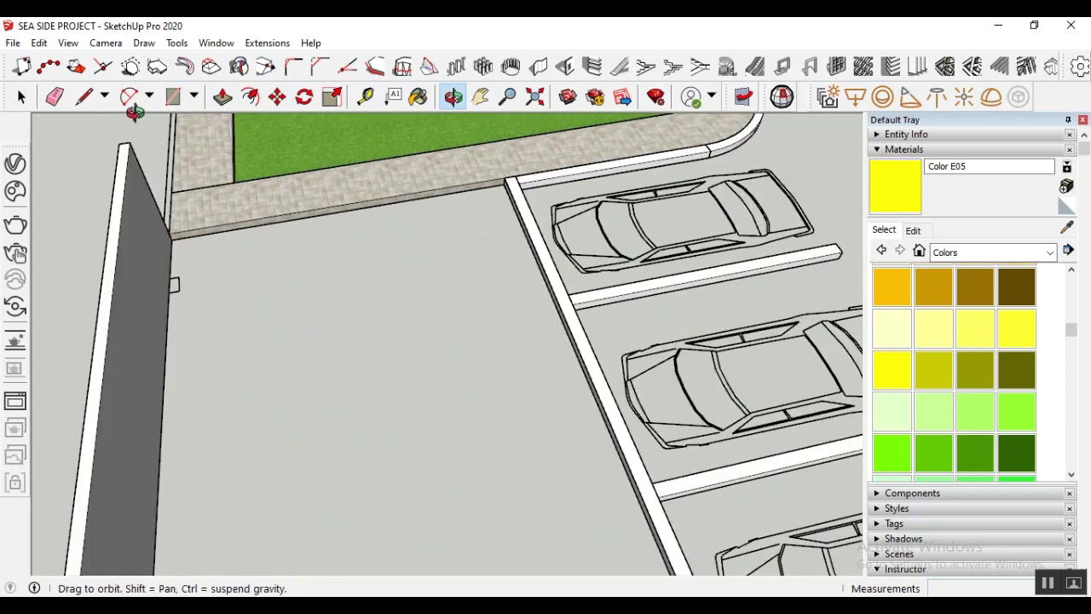
click(84, 96)
scroll(207, 247, up, 2)
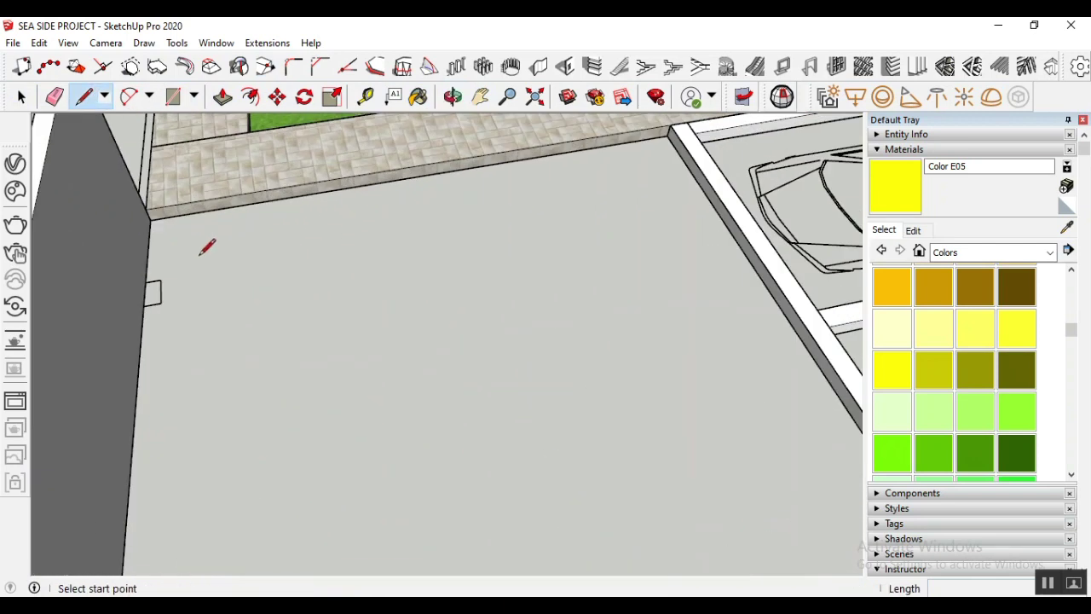
click(153, 218)
scroll(512, 183, down, 6)
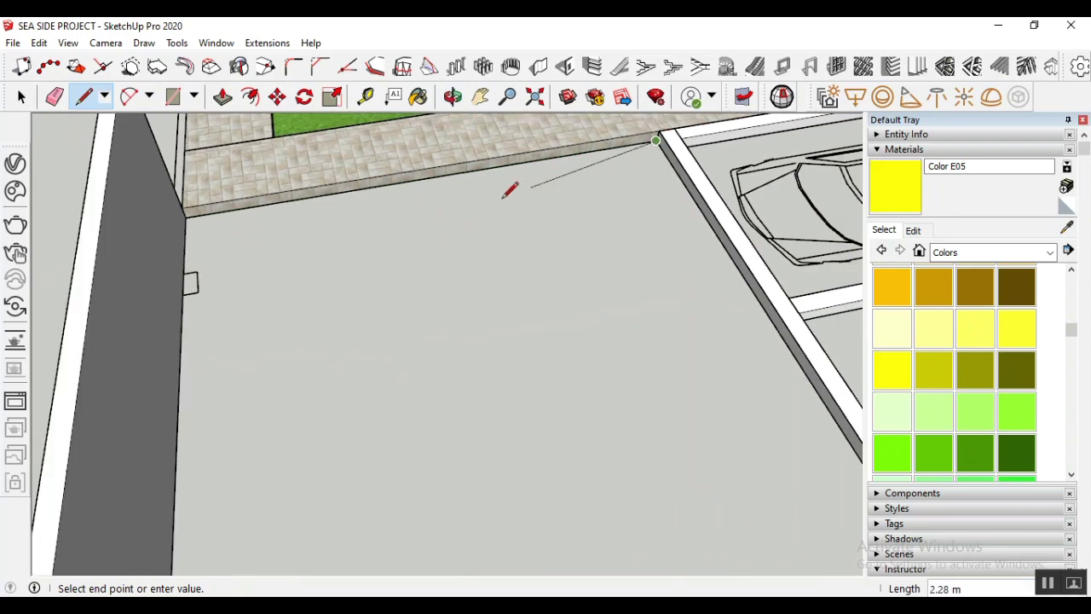
scroll(659, 469, up, 4)
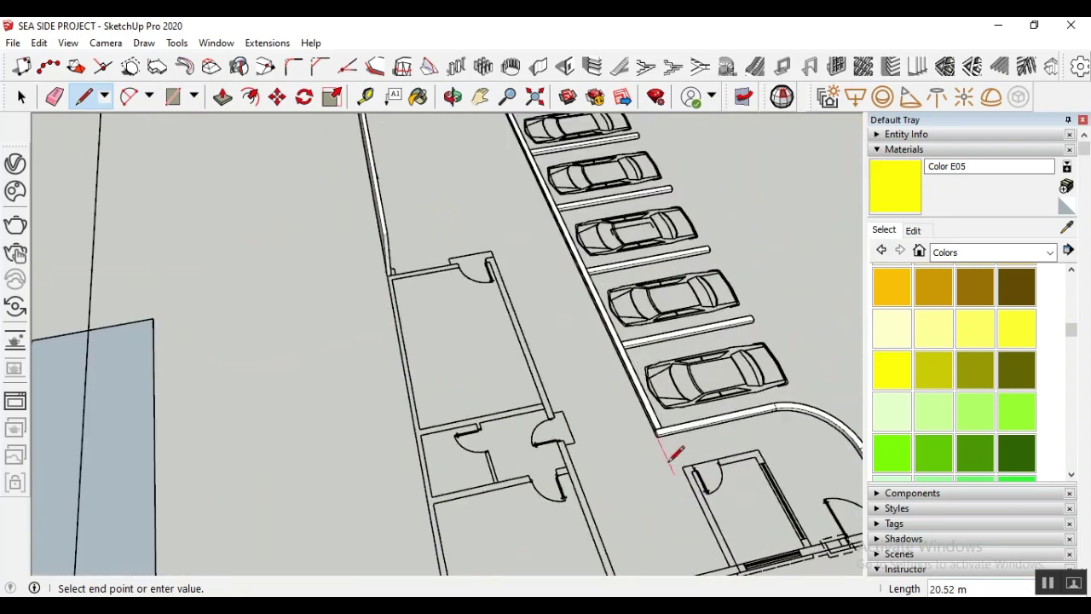
click(653, 429)
Draw a line about 3.84 m long from the kerb corner along its lower edge to the start of the curve
scroll(540, 384, down, 3)
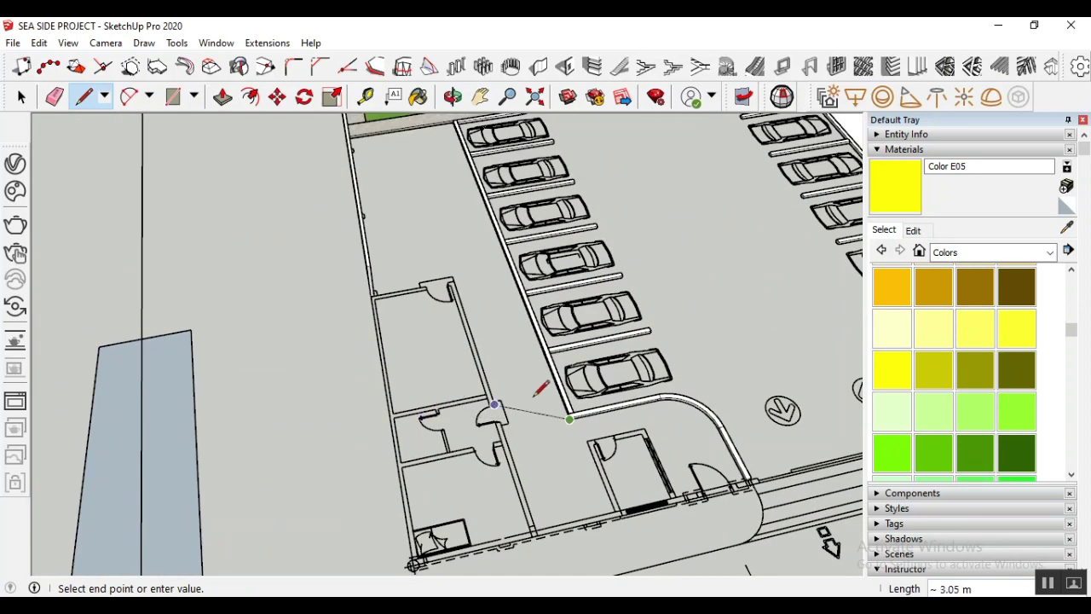
scroll(706, 401, up, 7)
scroll(802, 388, up, 2)
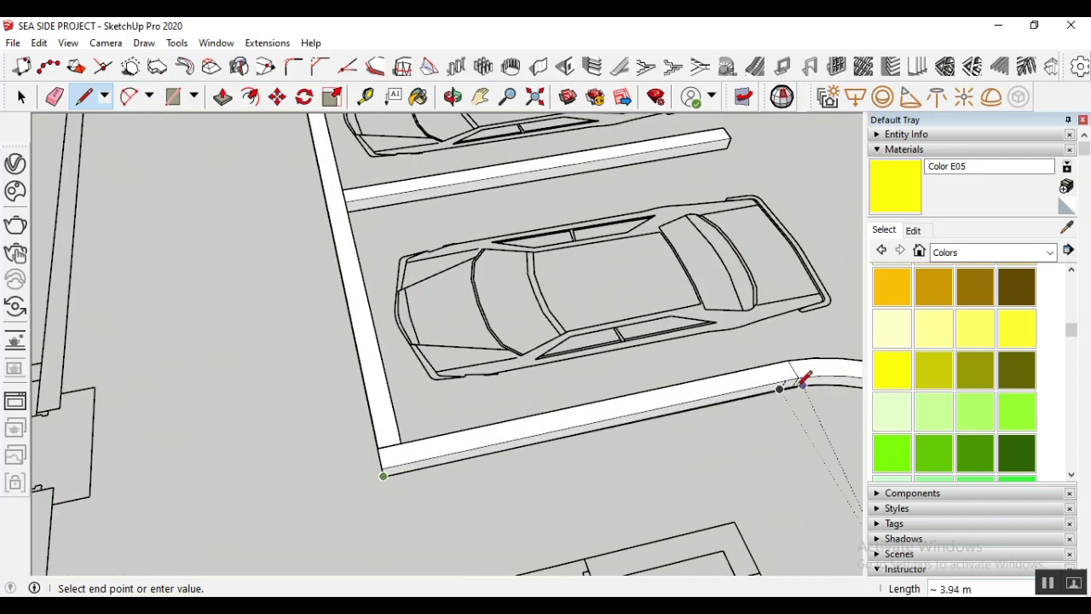
scroll(798, 380, up, 4)
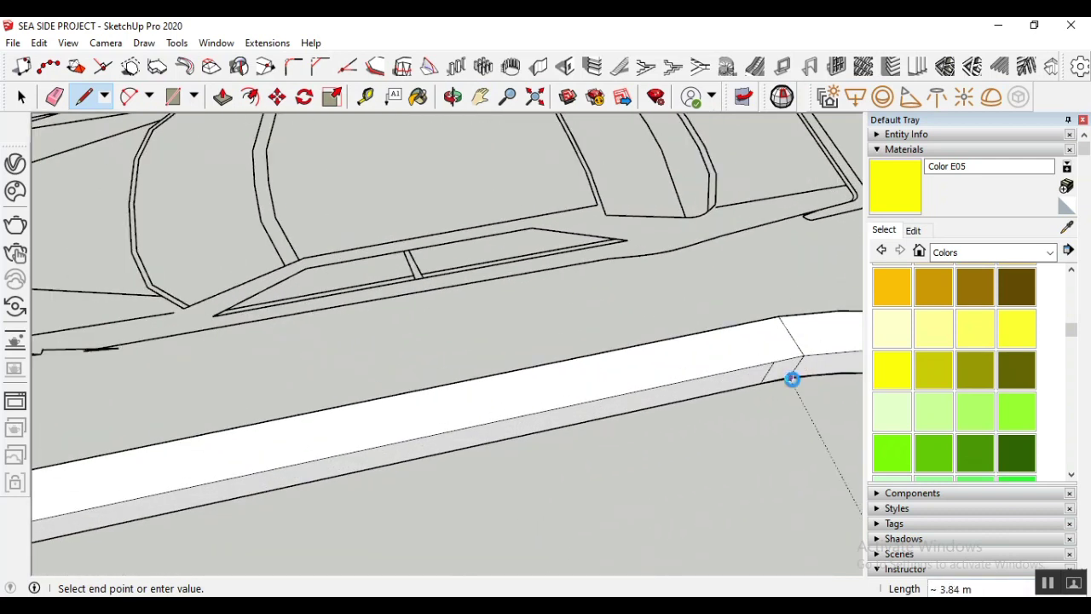
scroll(793, 378, up, 2)
scroll(797, 373, up, 2)
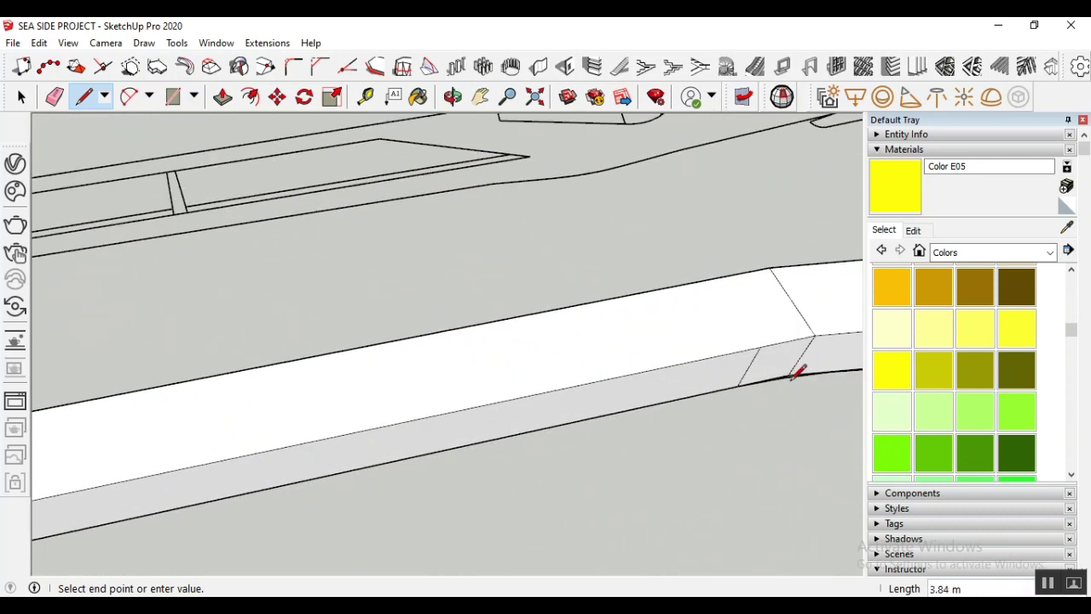
scroll(787, 375, up, 2)
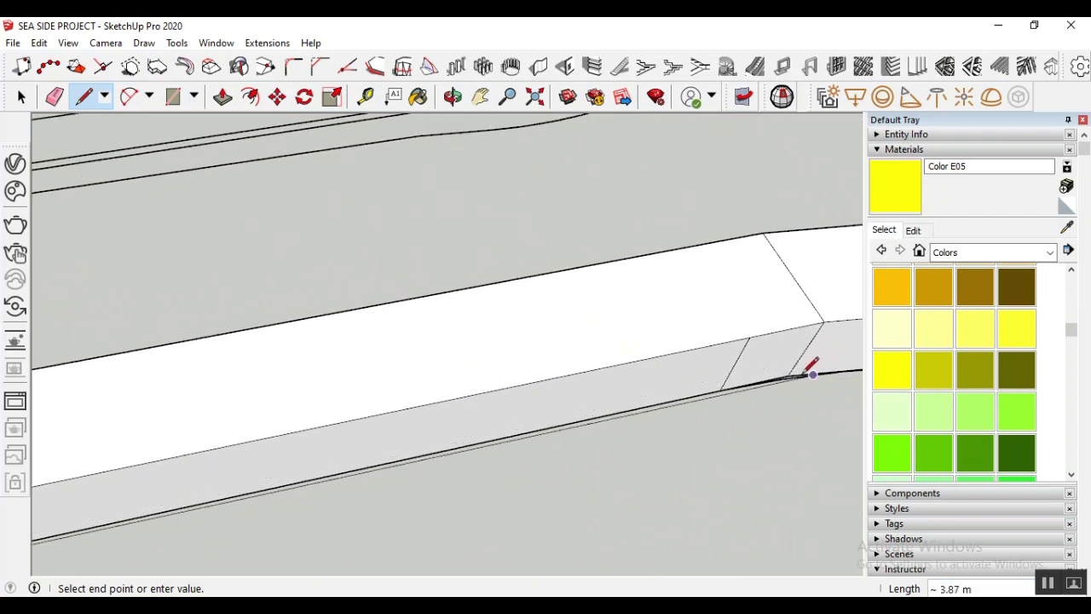
click(787, 375)
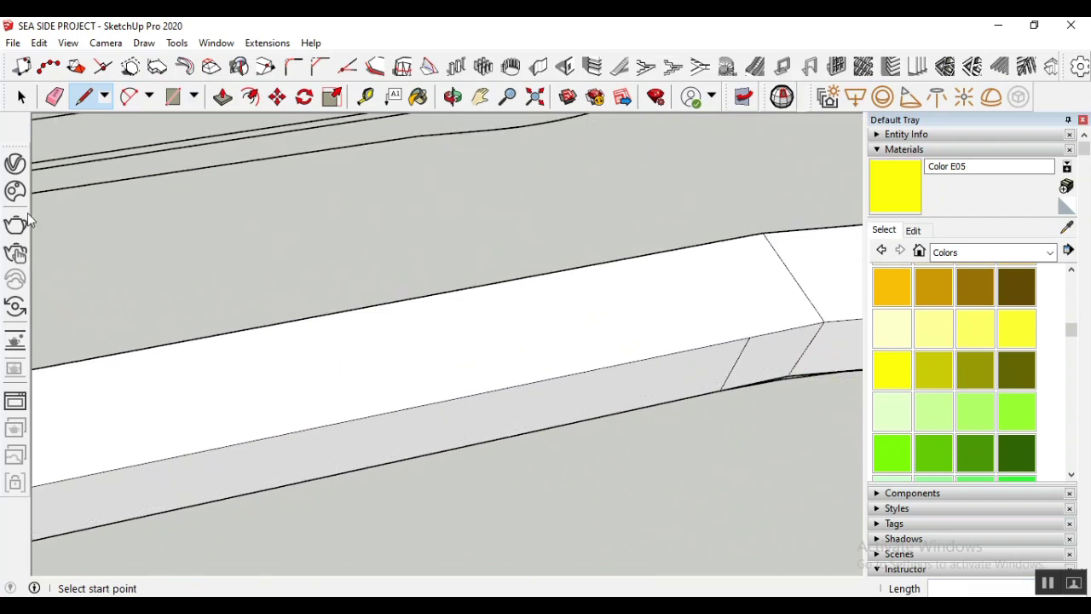
Try to trace the kerb's curved inner edge with a two-point arc
click(130, 95)
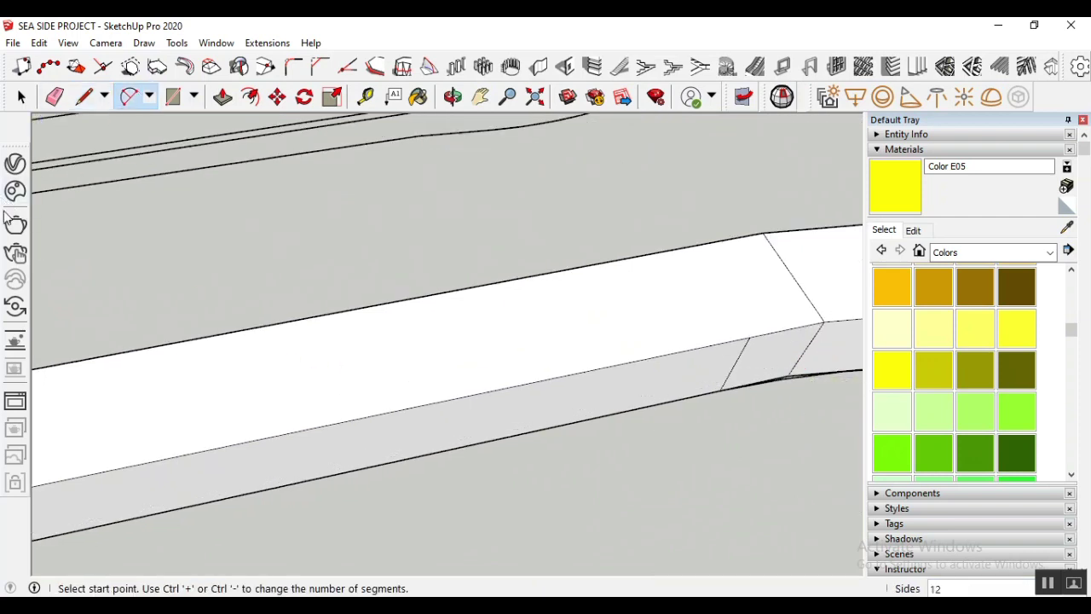
click(788, 375)
scroll(219, 341, down, 3)
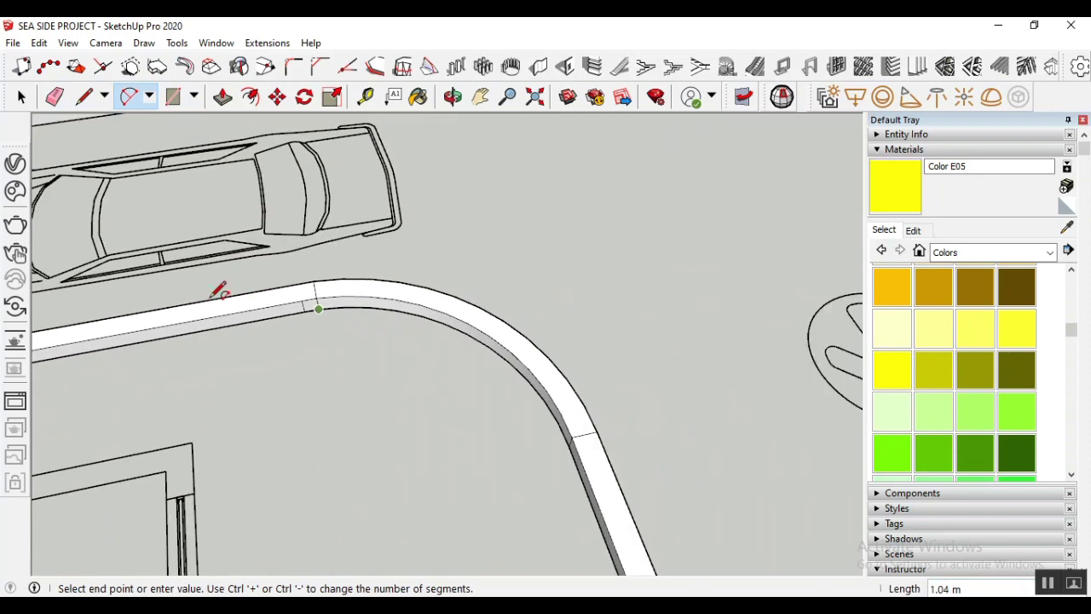
scroll(546, 437, up, 5)
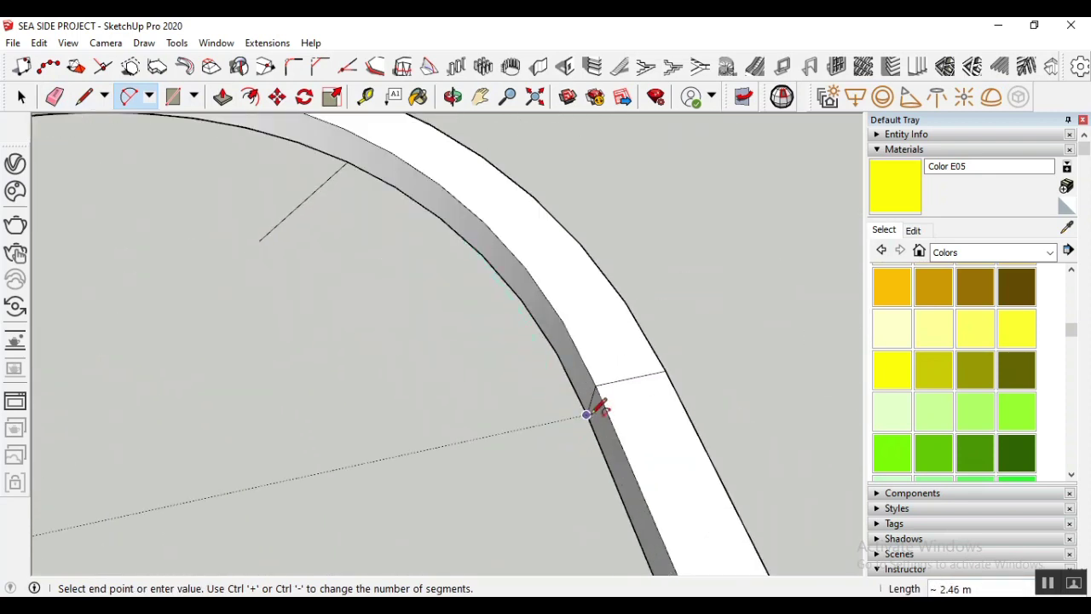
click(587, 414)
scroll(408, 177, up, 3)
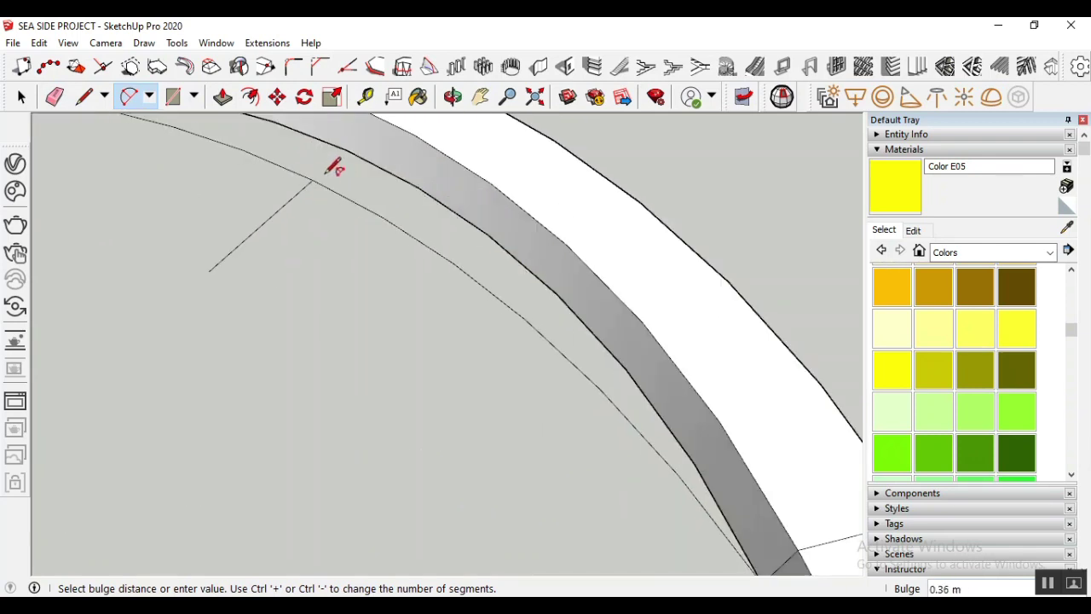
click(426, 176)
scroll(485, 182, down, 2)
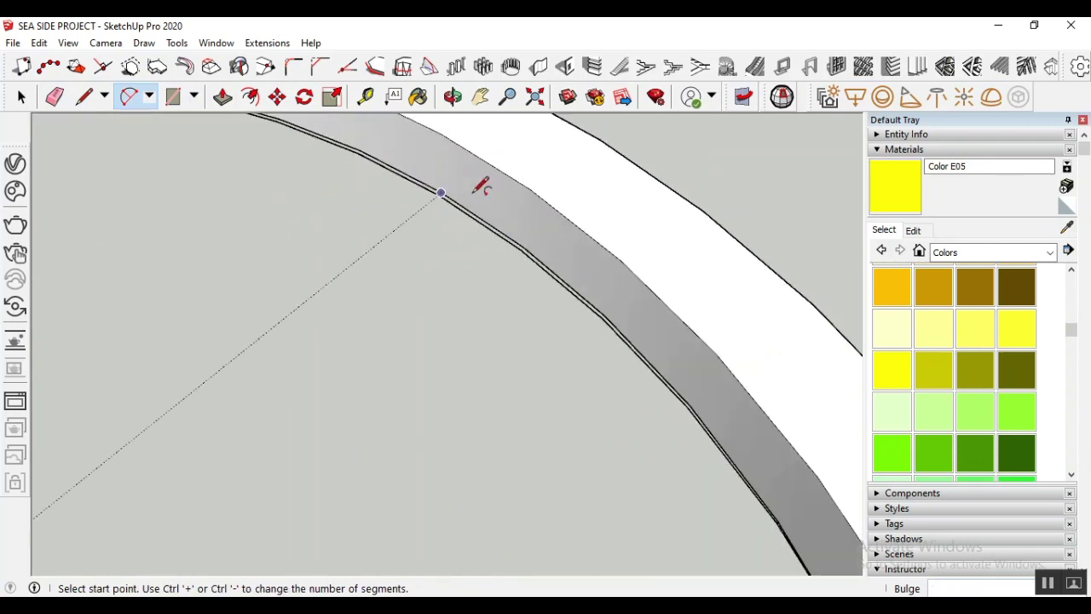
scroll(511, 196, down, 2)
scroll(397, 211, up, 1)
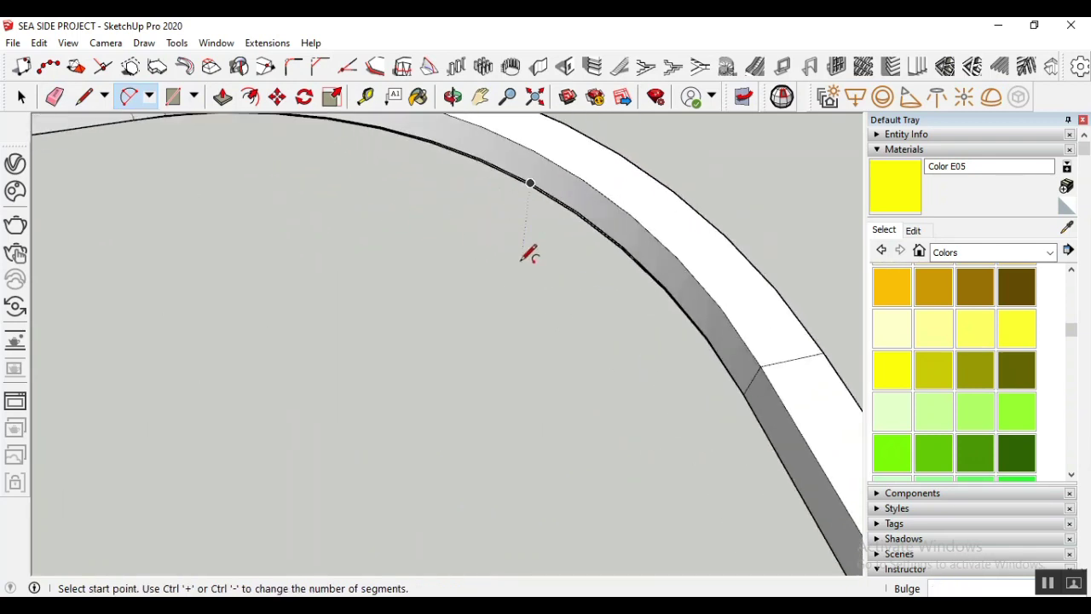
Draw an arc along the kerb's curved inner edge, between the curve's two ends, with a bulge of about 0.5 m
middle_drag(312, 205, 243, 185)
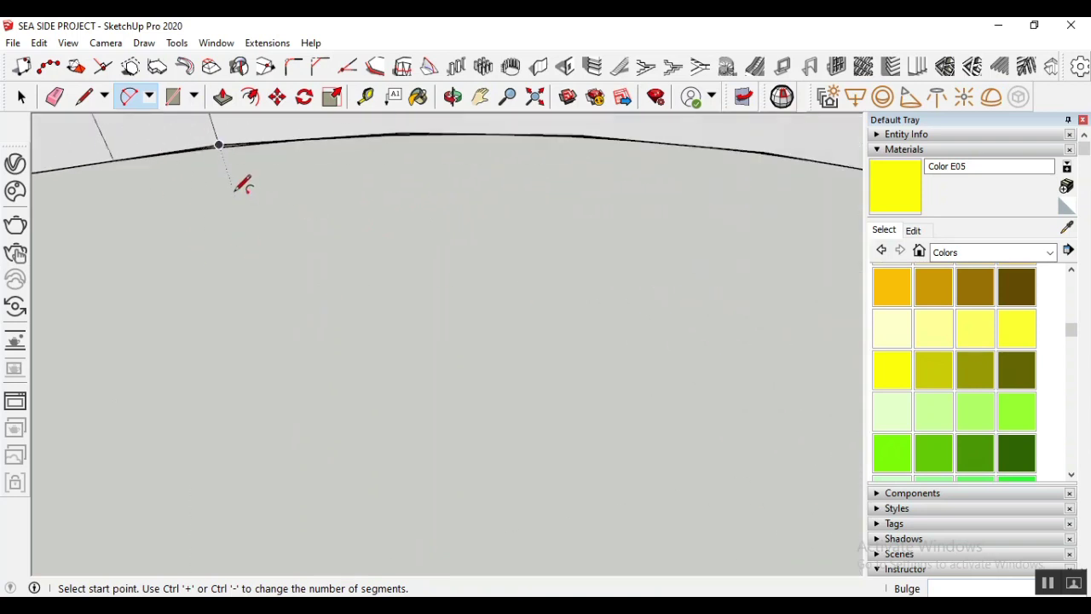
click(127, 160)
middle_drag(127, 160, 291, 247)
scroll(589, 341, up, 1)
click(605, 364)
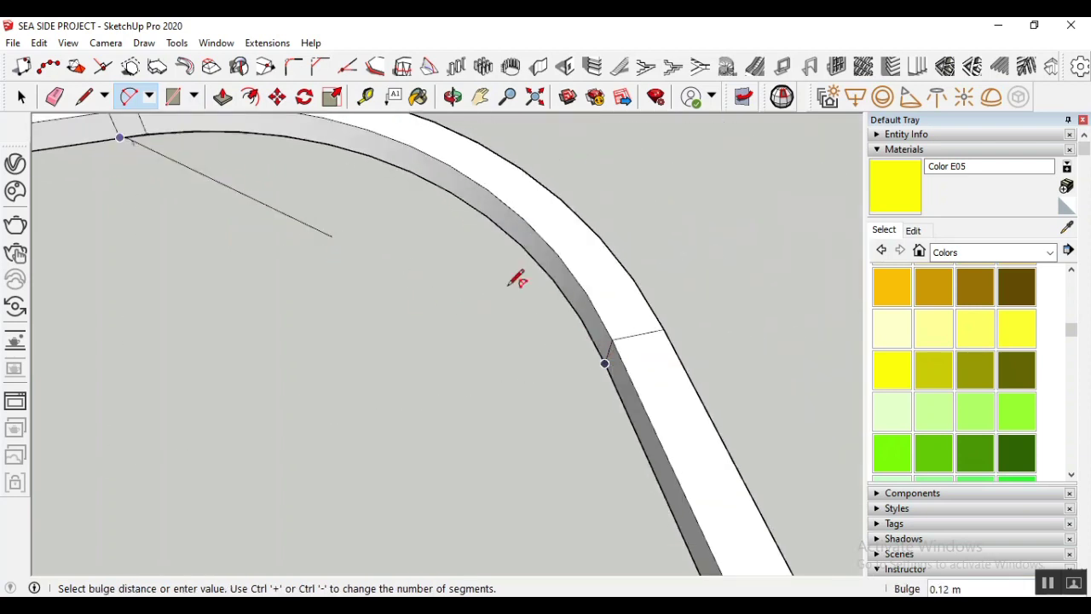
scroll(483, 196, up, 4)
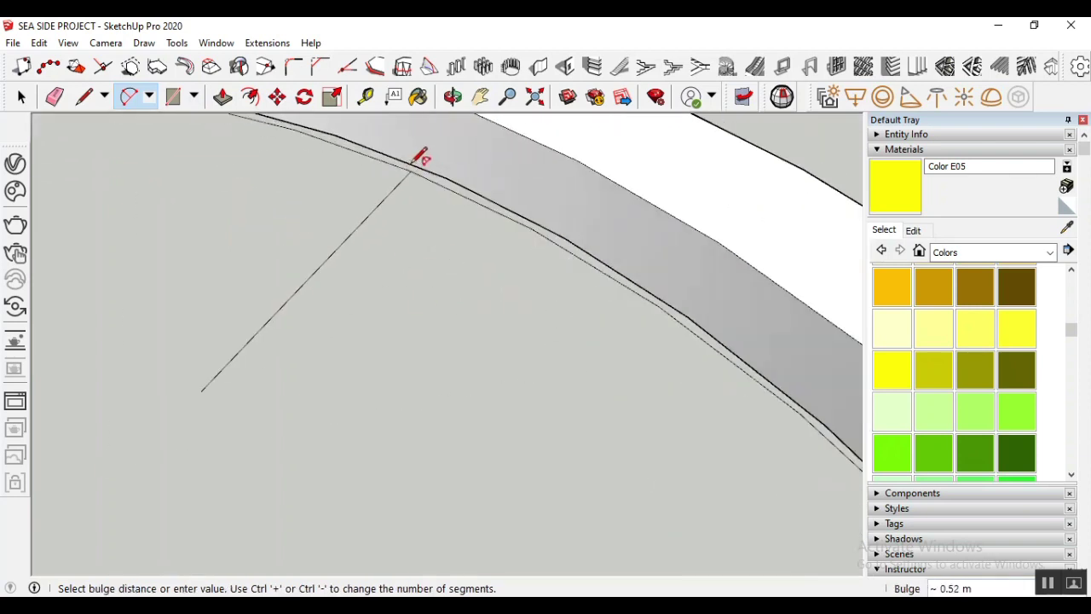
click(437, 169)
scroll(422, 171, down, 5)
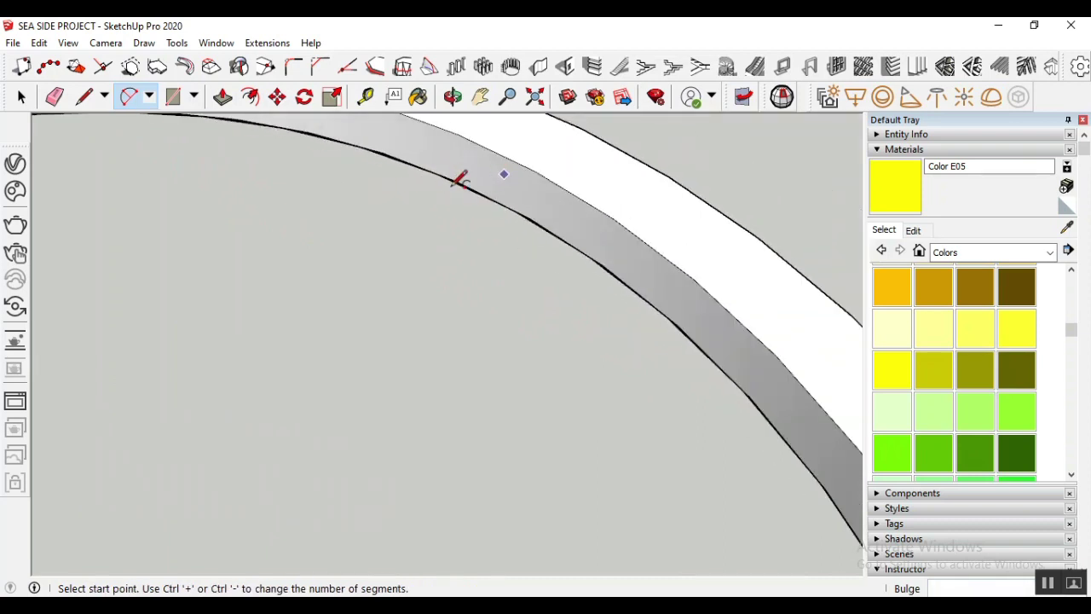
scroll(422, 166, down, 2)
scroll(516, 239, up, 3)
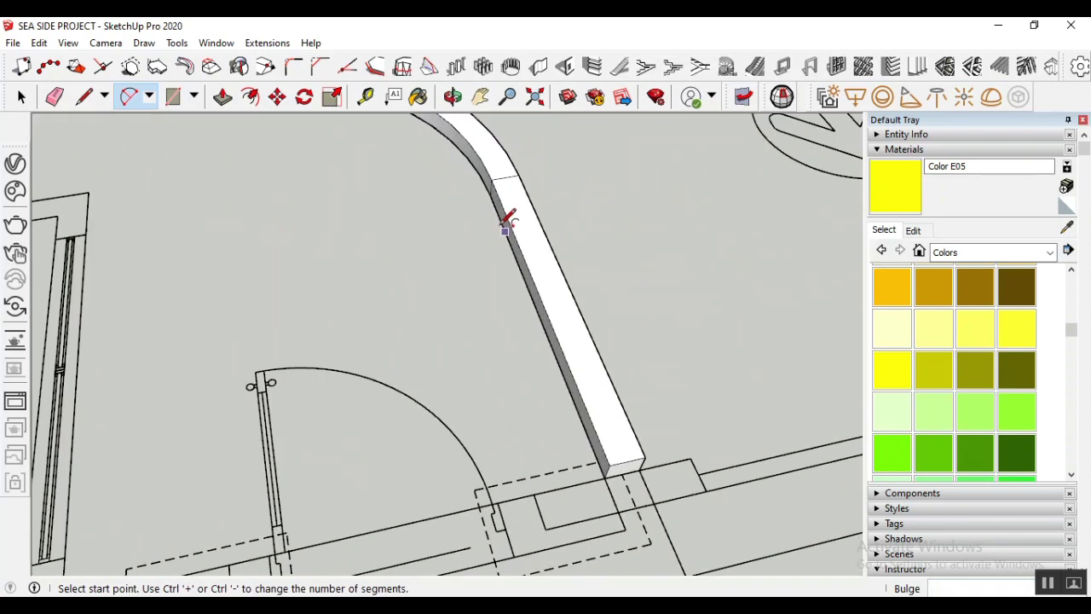
click(491, 195)
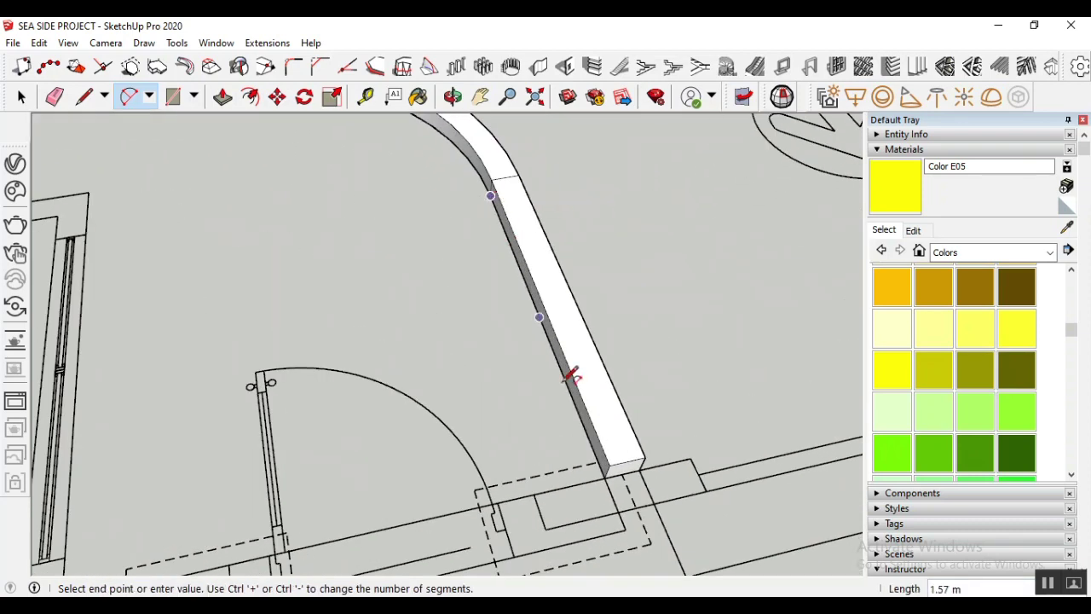
click(606, 476)
scroll(638, 269, down, 3)
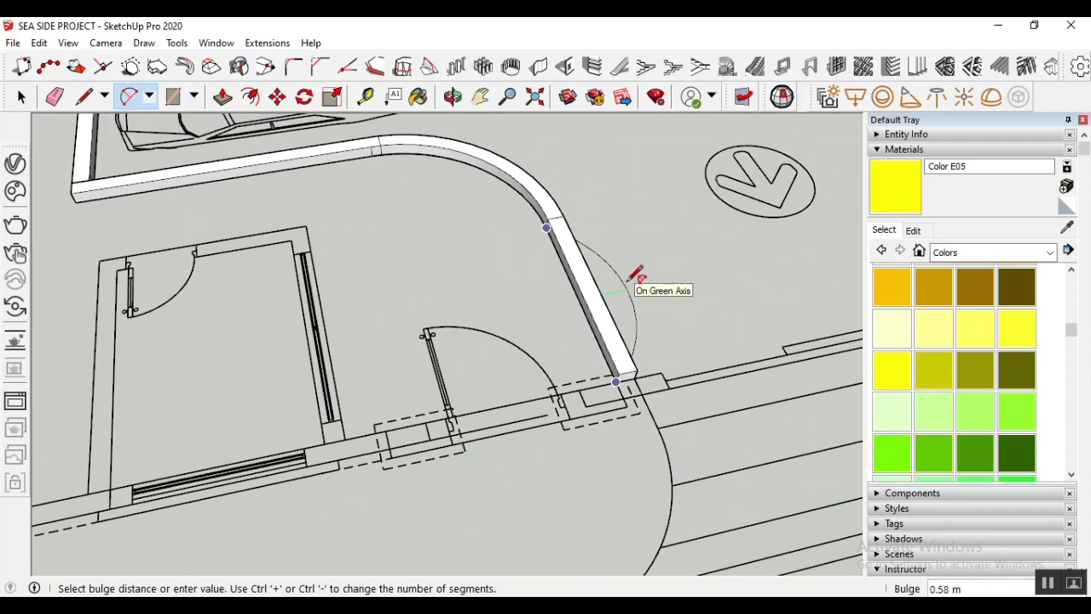
key(Escape)
Draw a line about 2.27 m long from the curve's end along the kerb's straight edge to its end at the front wall
click(86, 96)
scroll(537, 192, up, 5)
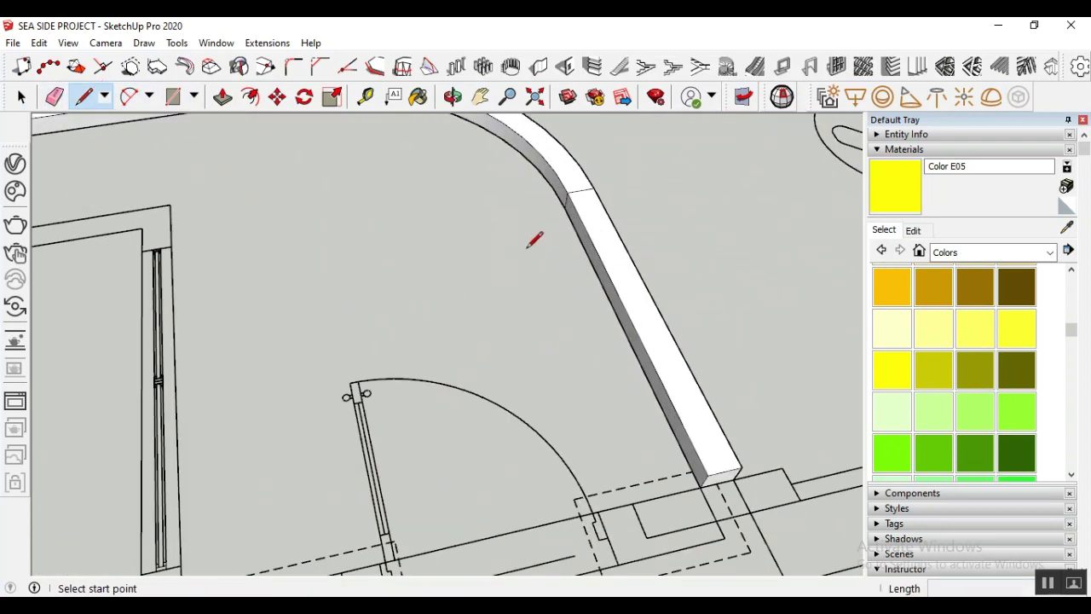
click(570, 197)
scroll(555, 316, down, 3)
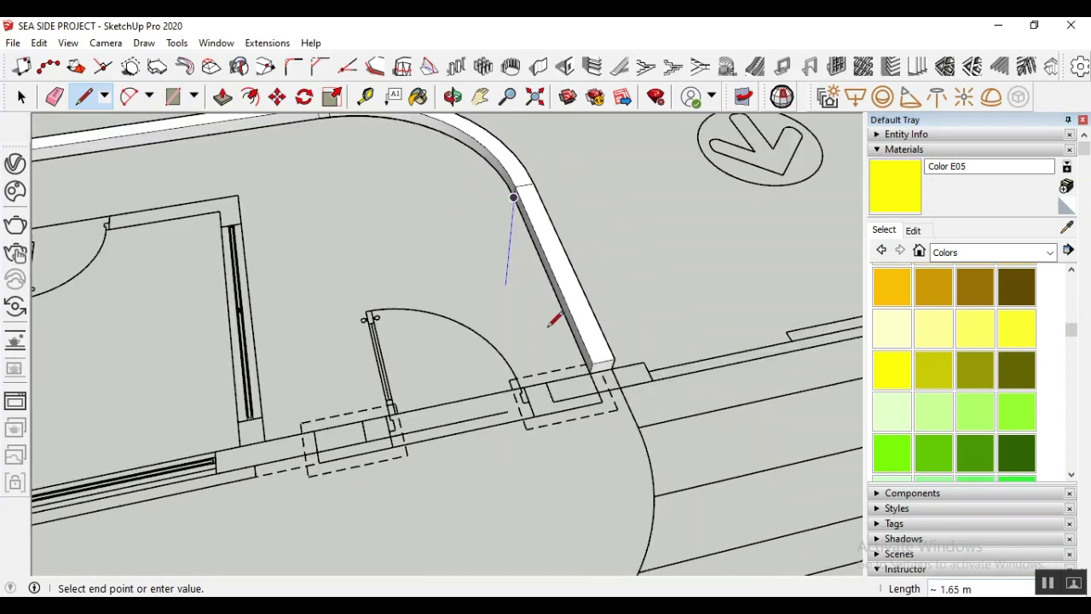
scroll(592, 380, up, 2)
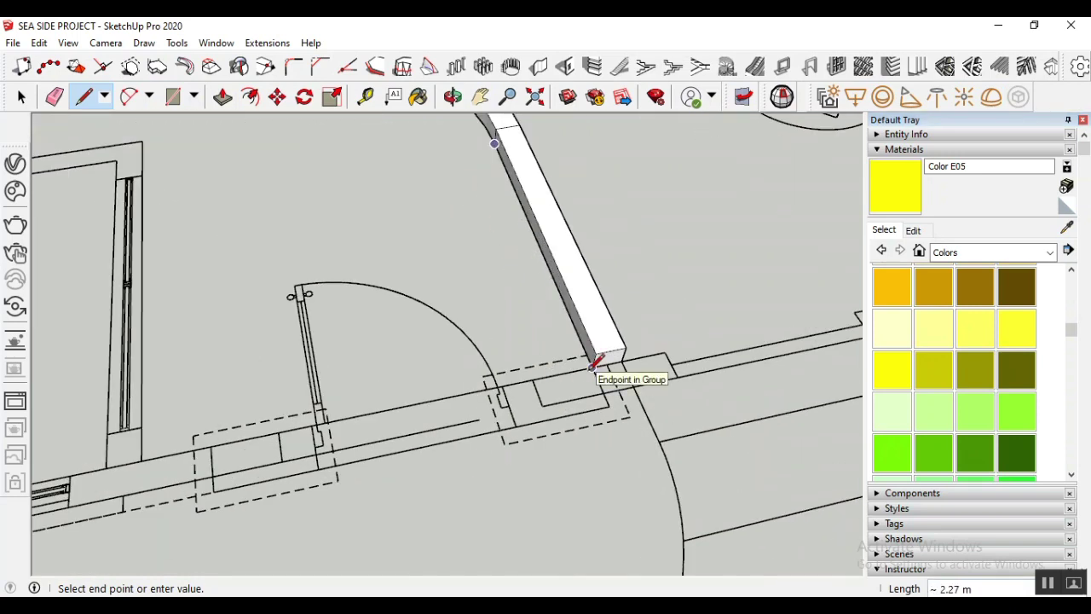
click(592, 365)
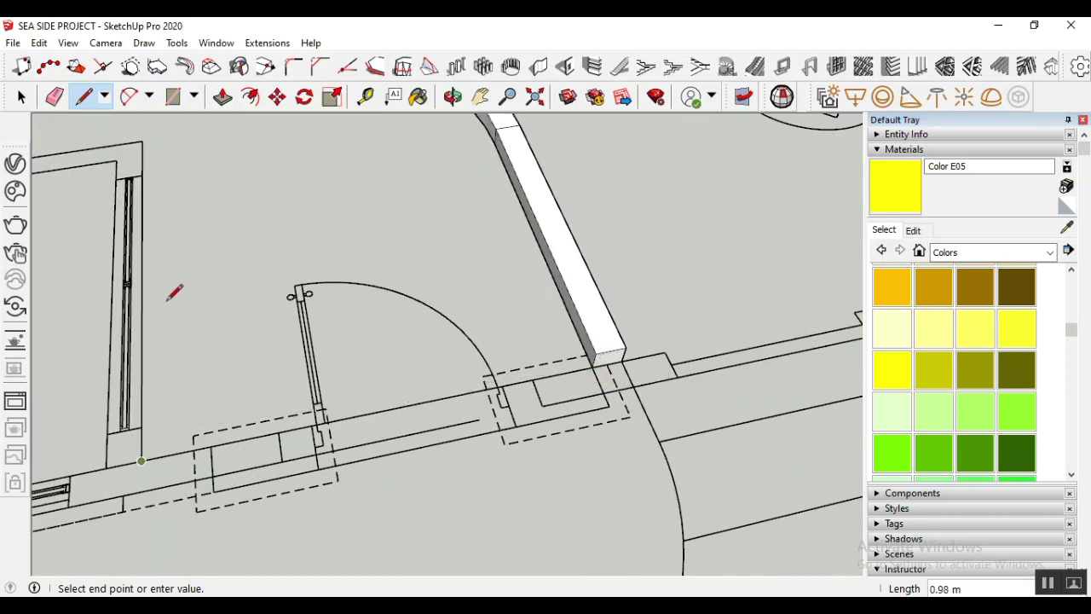
Trace the small room's outer walls with lines from the front wall around its corners and back to the front wall
scroll(463, 312, down, 3)
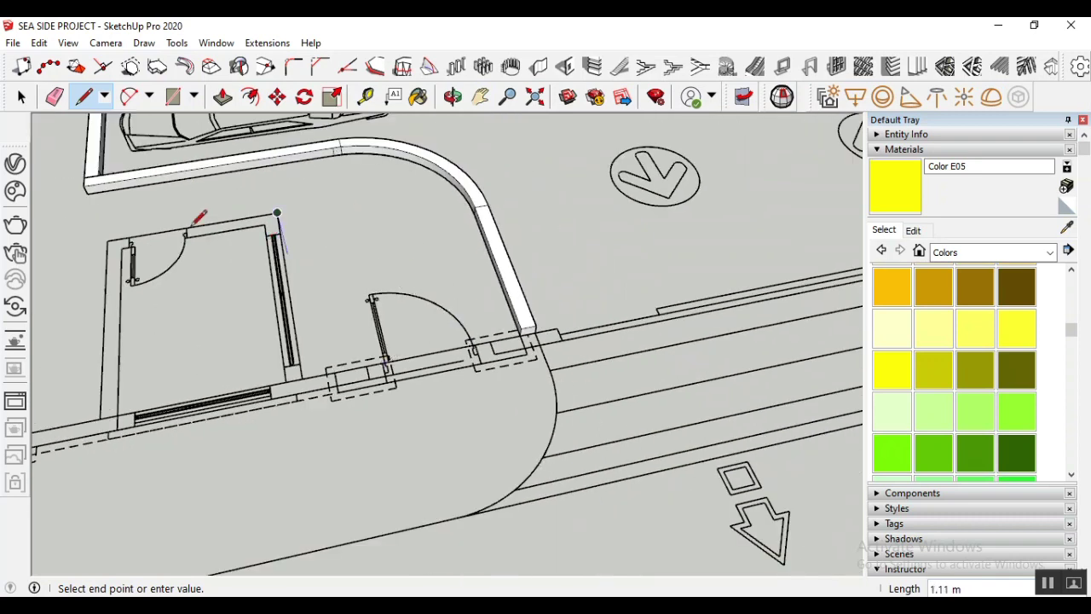
scroll(118, 226, up, 2)
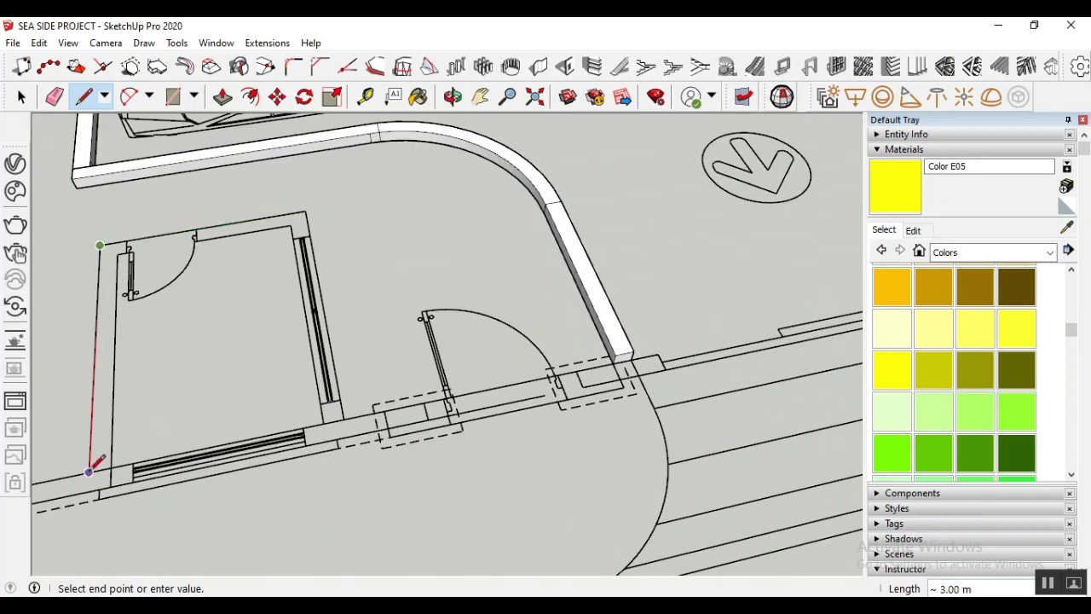
scroll(553, 345, down, 3)
scroll(166, 406, up, 1)
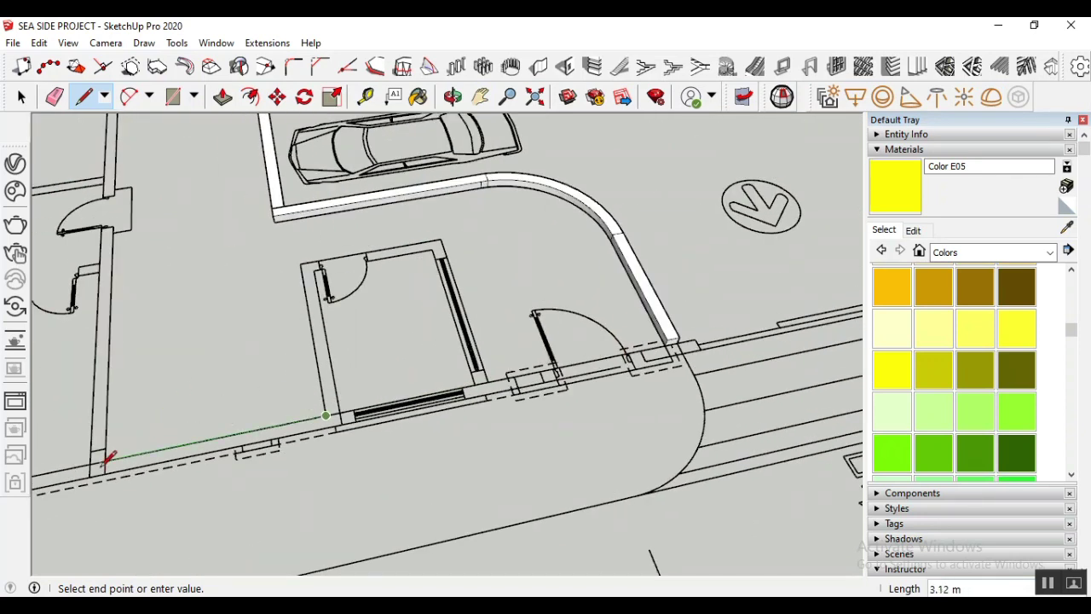
Draw lines from the small room along the front wall to the neighbouring building and up its outer wall to the back corner
click(100, 461)
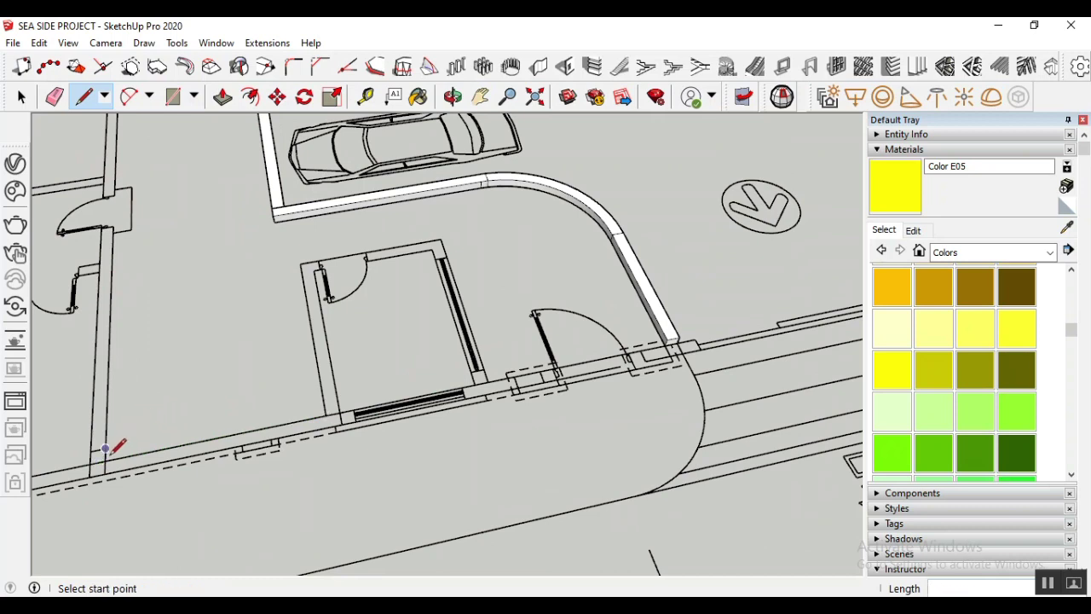
click(326, 415)
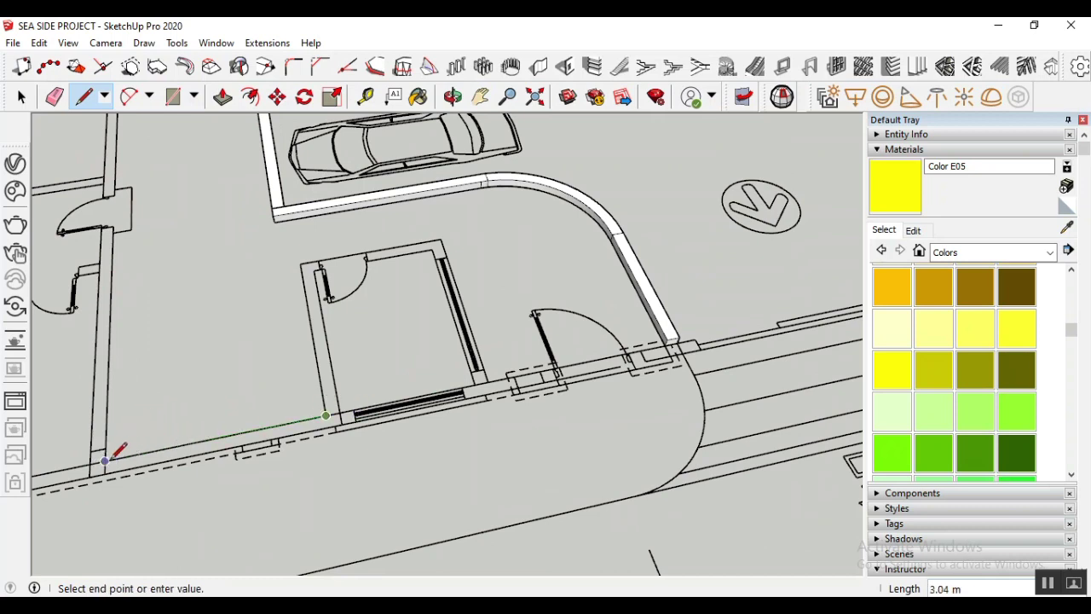
click(112, 231)
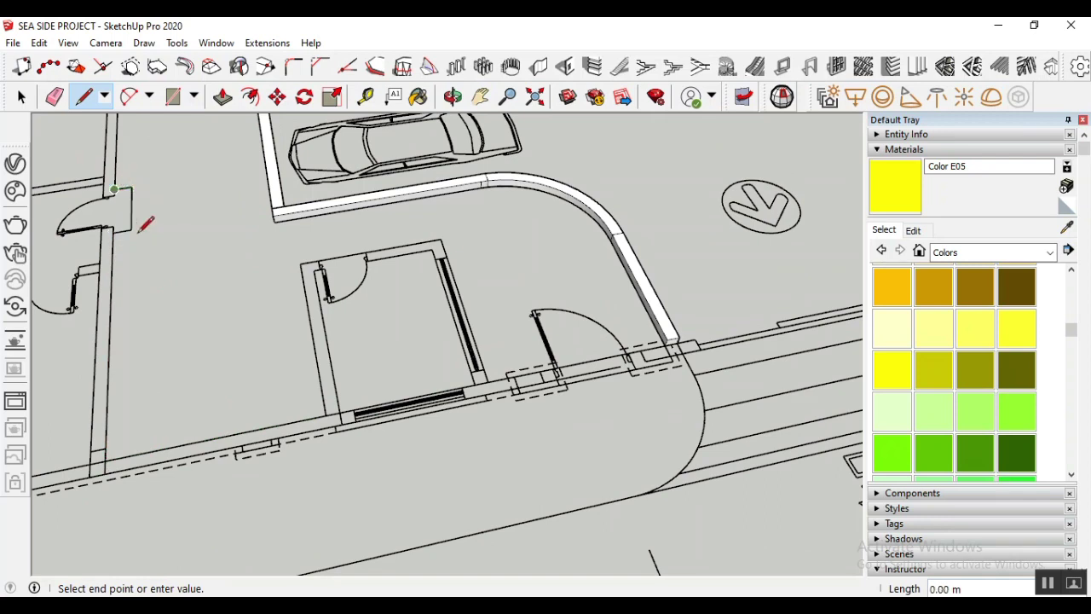
scroll(238, 407, down, 3)
scroll(214, 378, down, 3)
scroll(179, 209, up, 5)
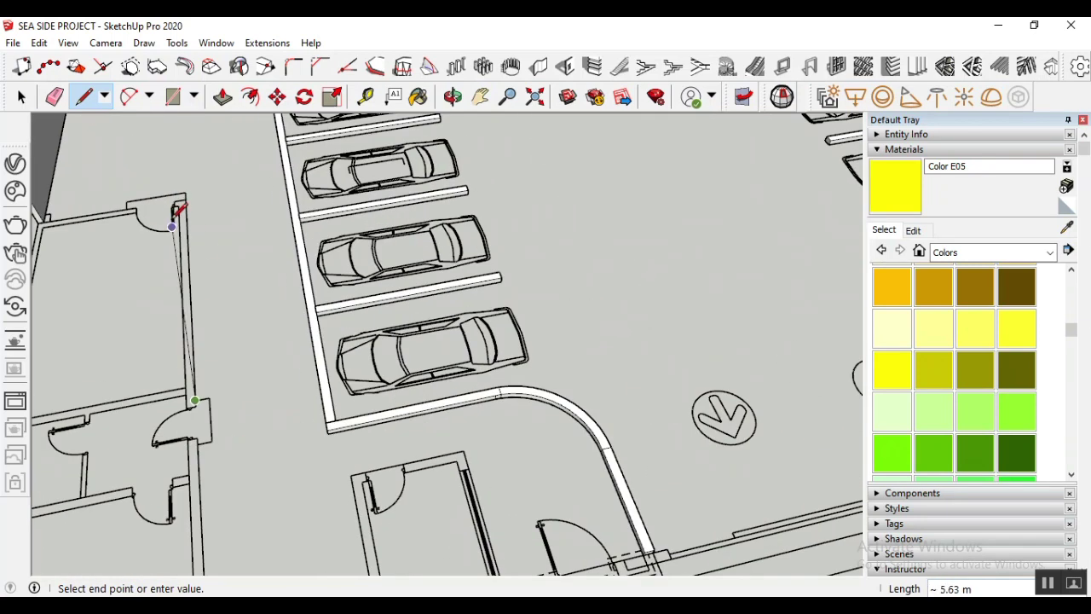
scroll(179, 209, up, 2)
scroll(203, 186, down, 4)
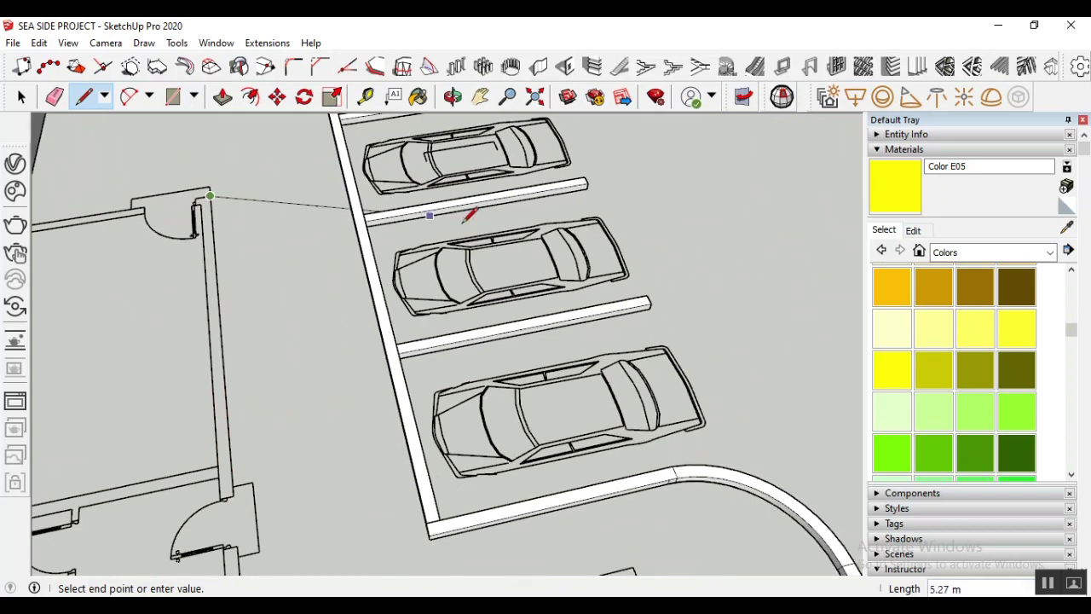
Draw lines along the building's back wall to the boundary wall and along that wall to the garden path, closing the face
scroll(202, 212, up, 5)
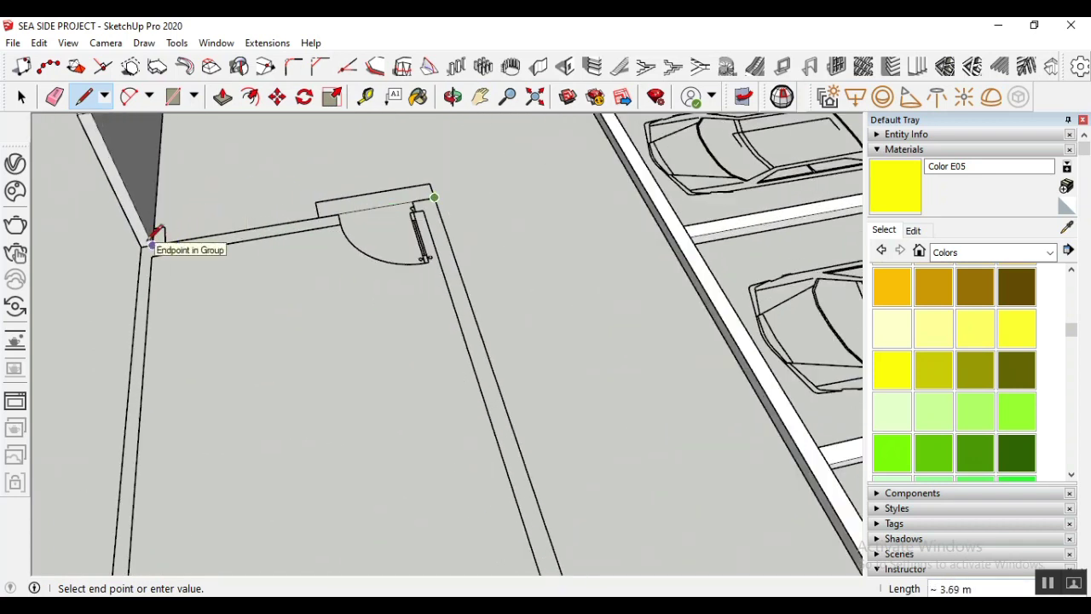
scroll(187, 321, down, 3)
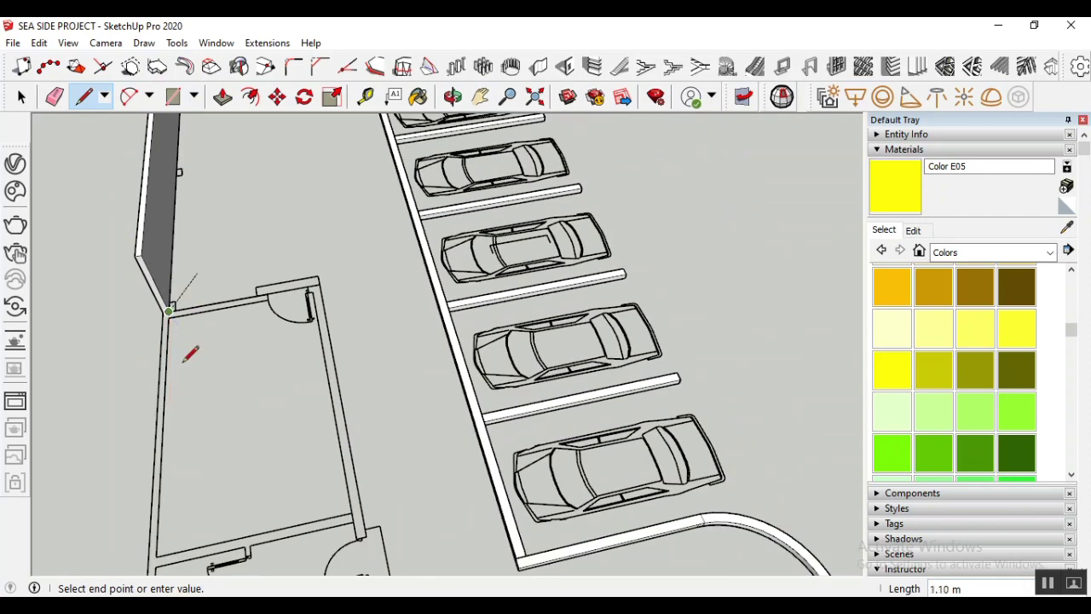
scroll(210, 219, down, 2)
scroll(193, 177, up, 3)
scroll(193, 177, up, 5)
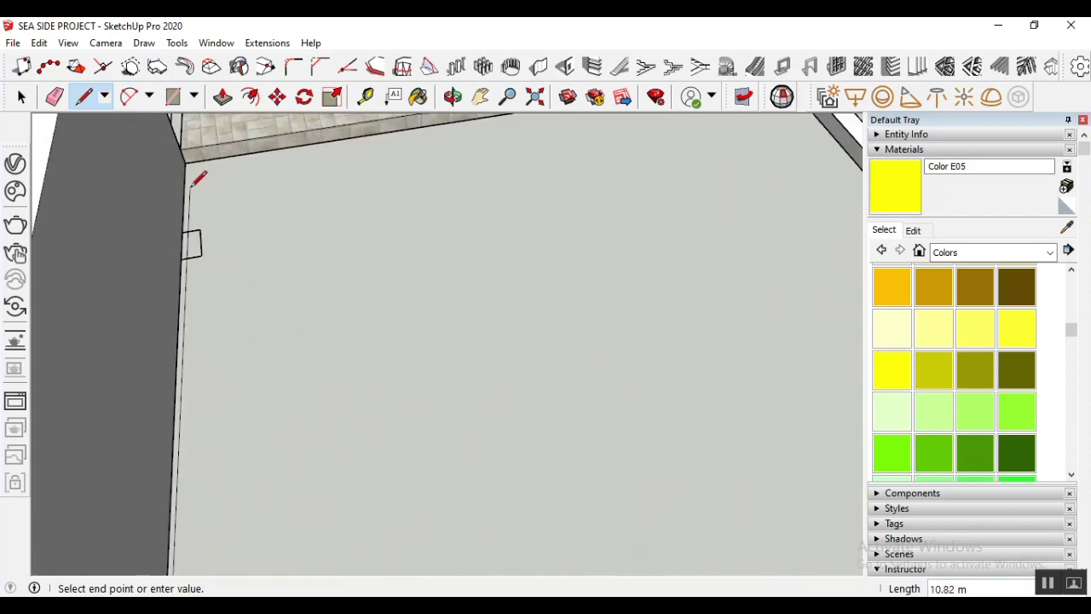
click(184, 155)
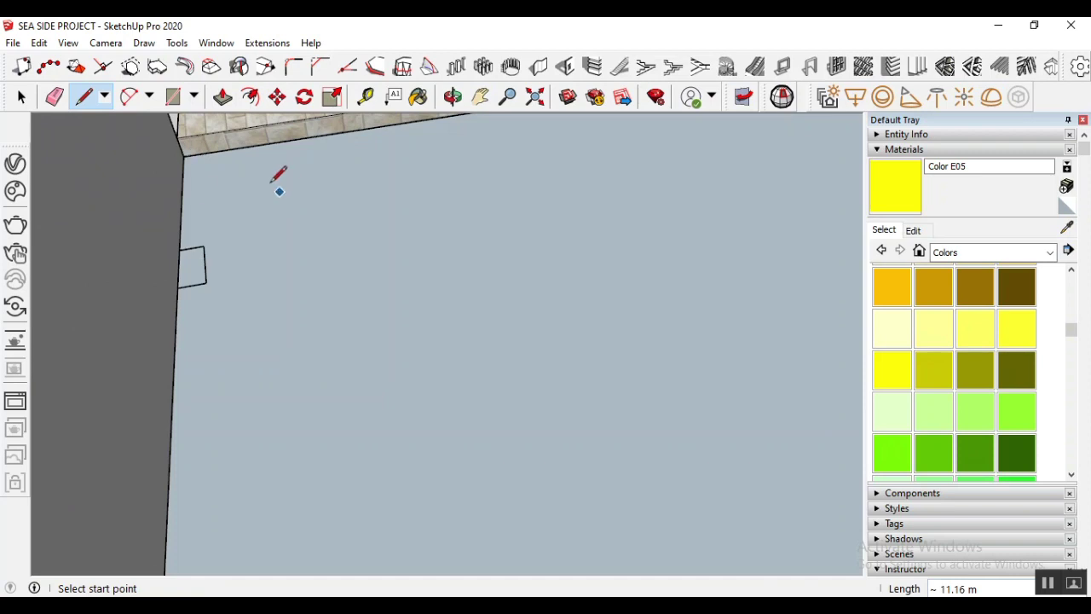
Examine the new ground face between the boundary wall, the building rooms and the parking kerb
scroll(279, 175, down, 6)
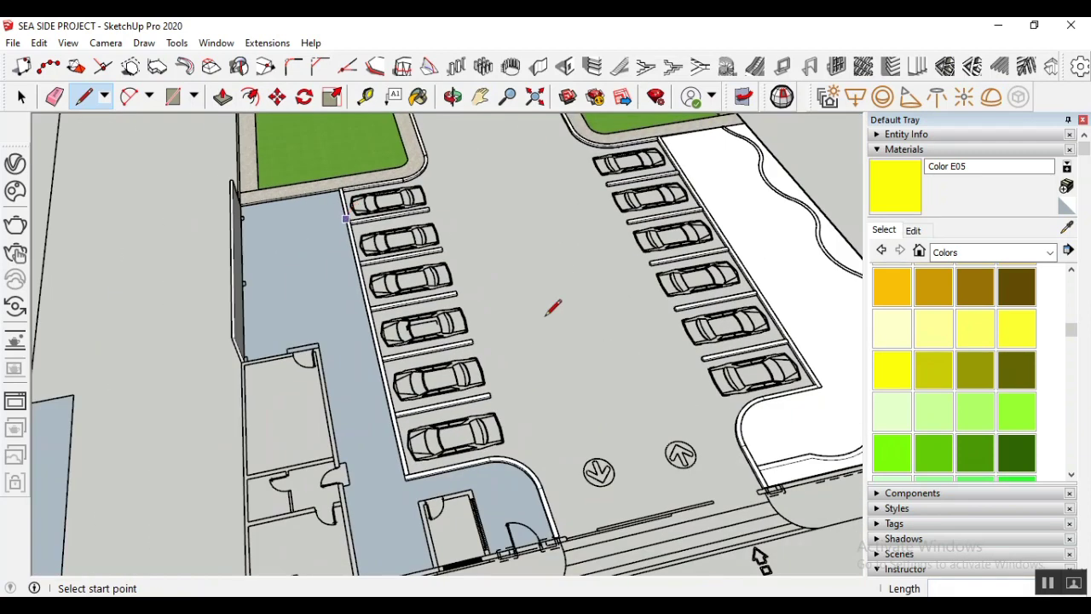
scroll(497, 246, down, 2)
click(21, 96)
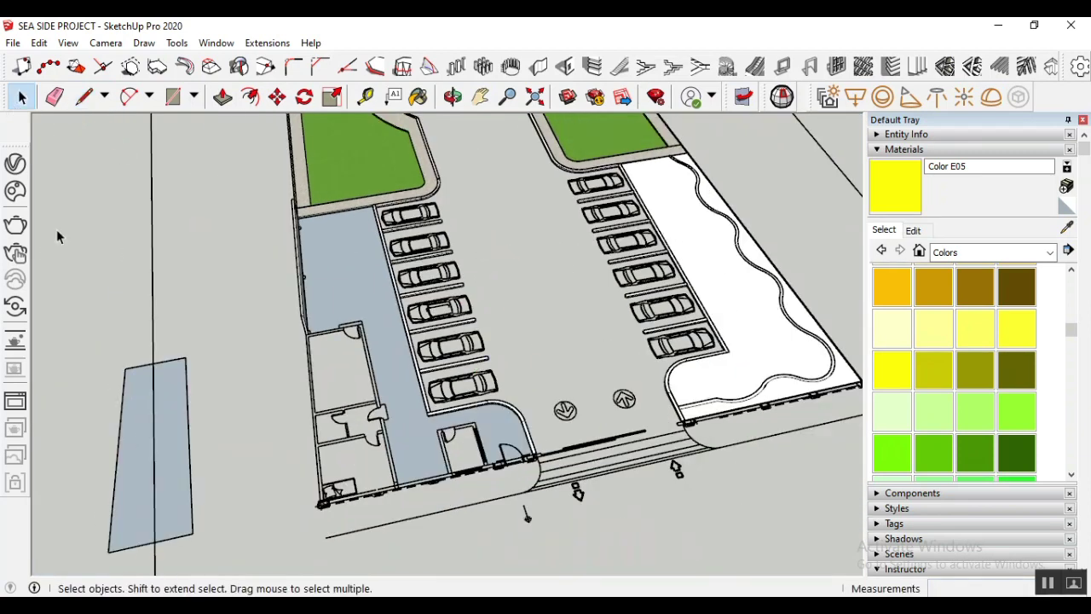
scroll(247, 231, down, 1)
scroll(253, 231, up, 3)
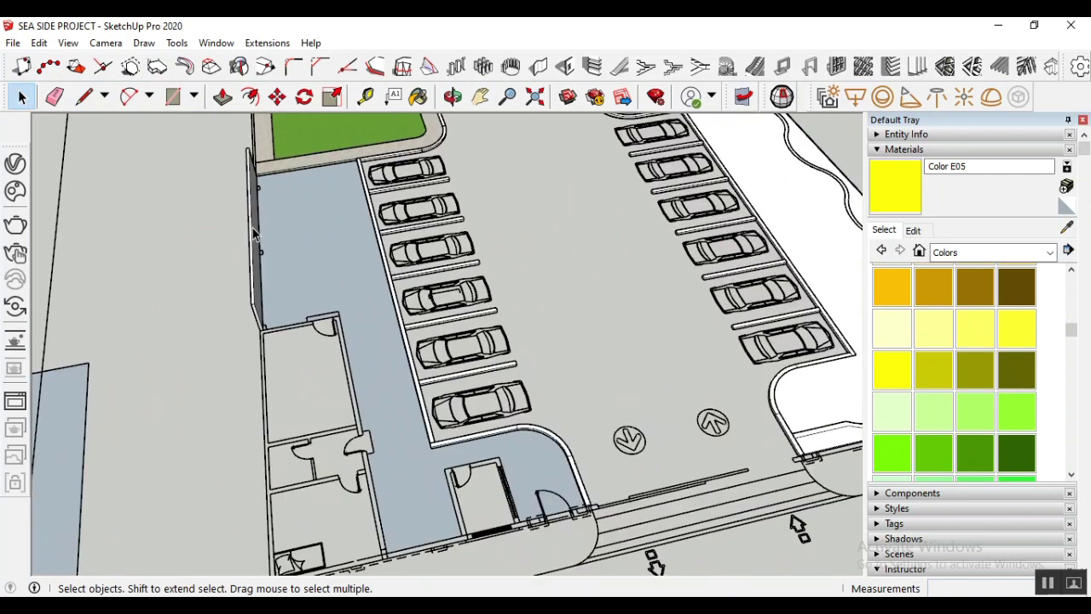
click(255, 226)
scroll(328, 218, down, 3)
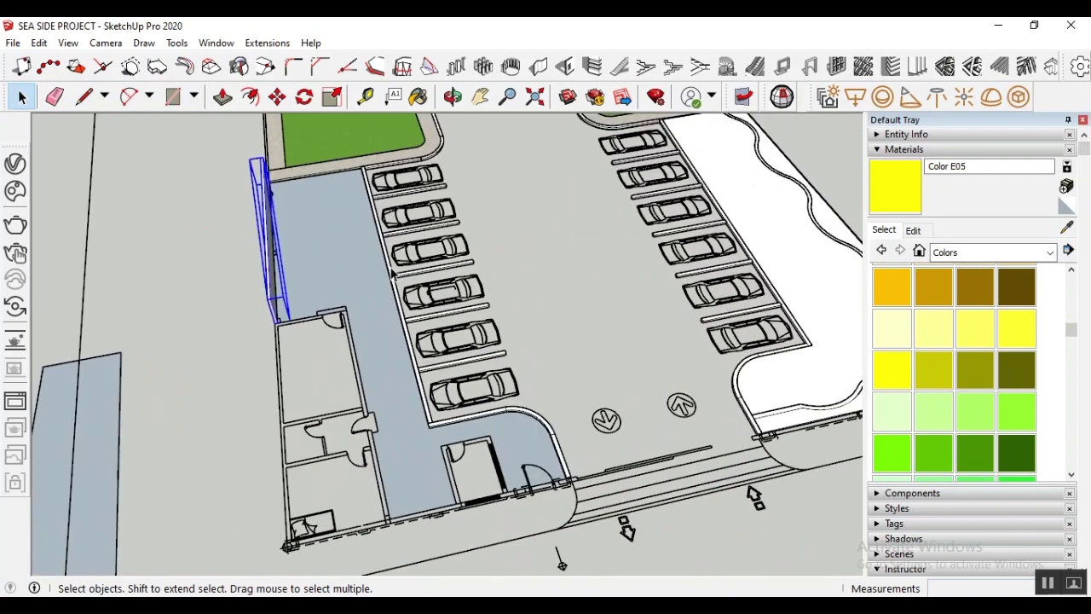
scroll(283, 290, down, 1)
scroll(282, 290, up, 1)
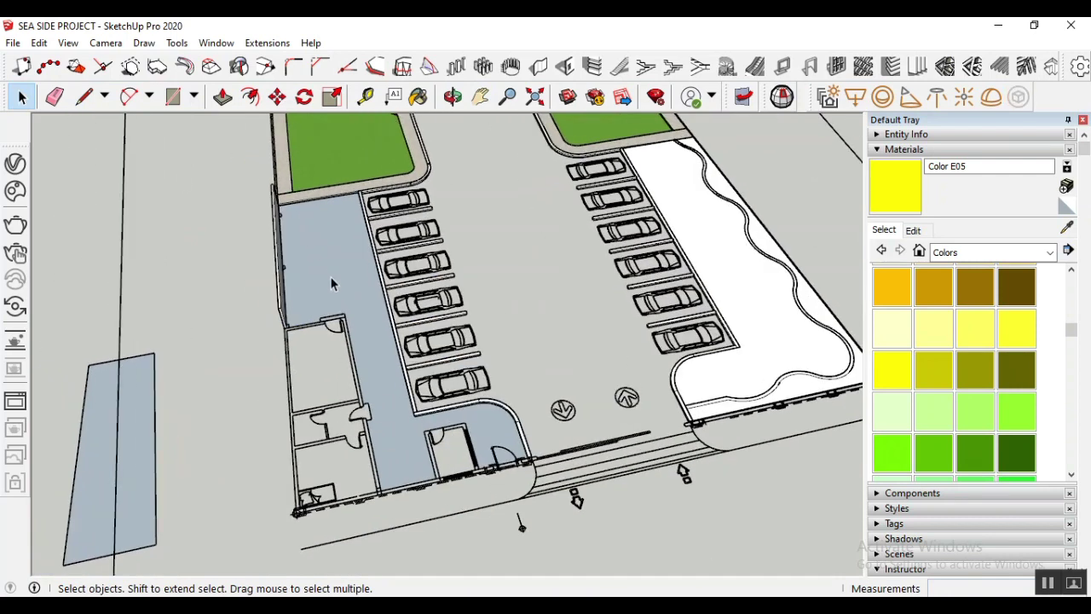
click(223, 96)
click(328, 274)
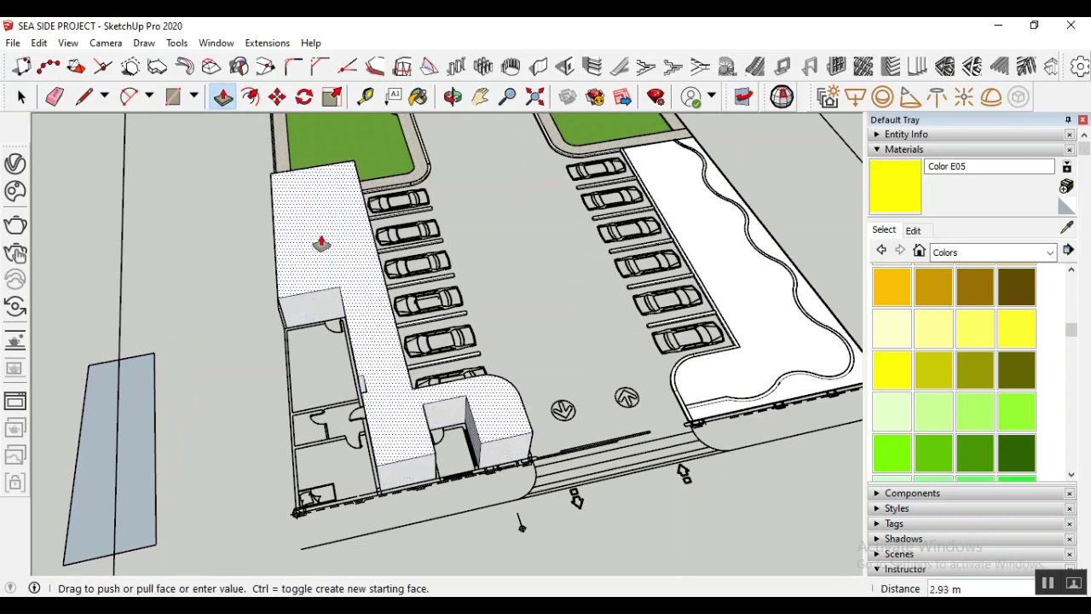
key(Escape)
scroll(329, 311, up, 3)
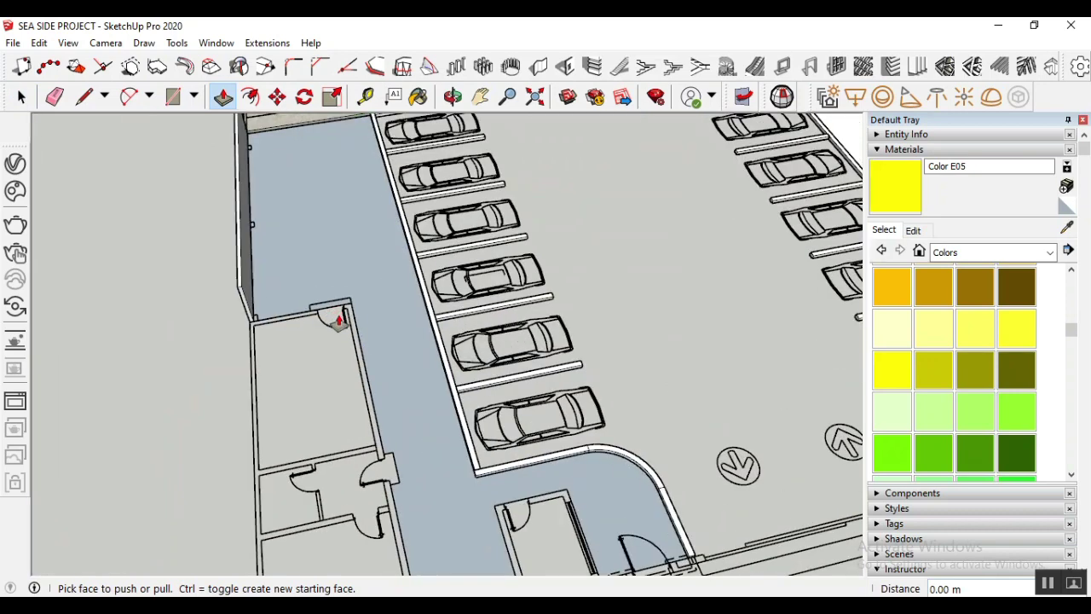
scroll(335, 308, up, 2)
scroll(341, 320, down, 1)
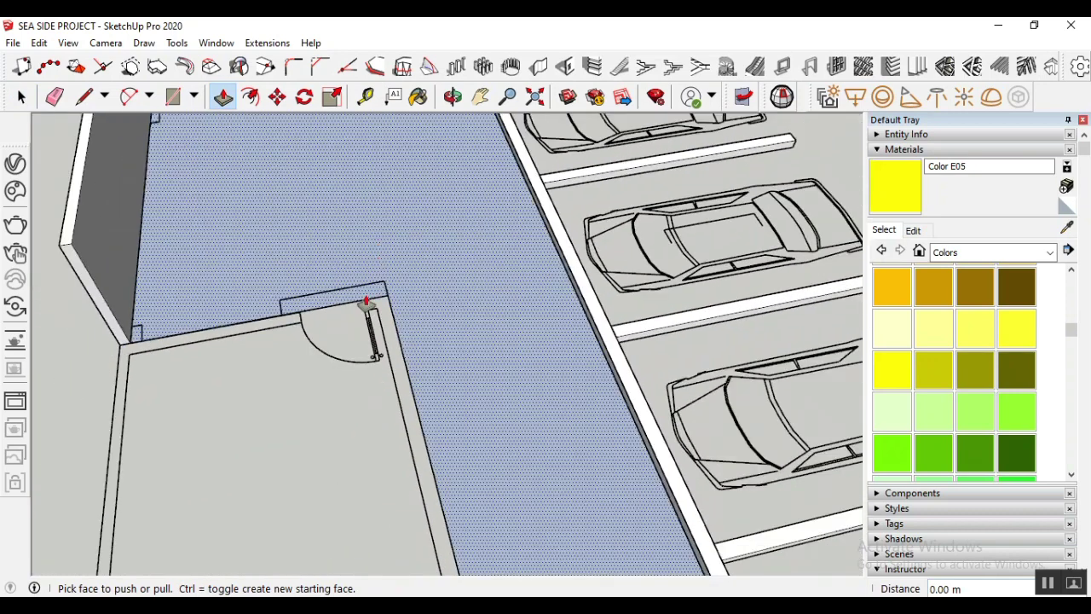
scroll(341, 298, up, 2)
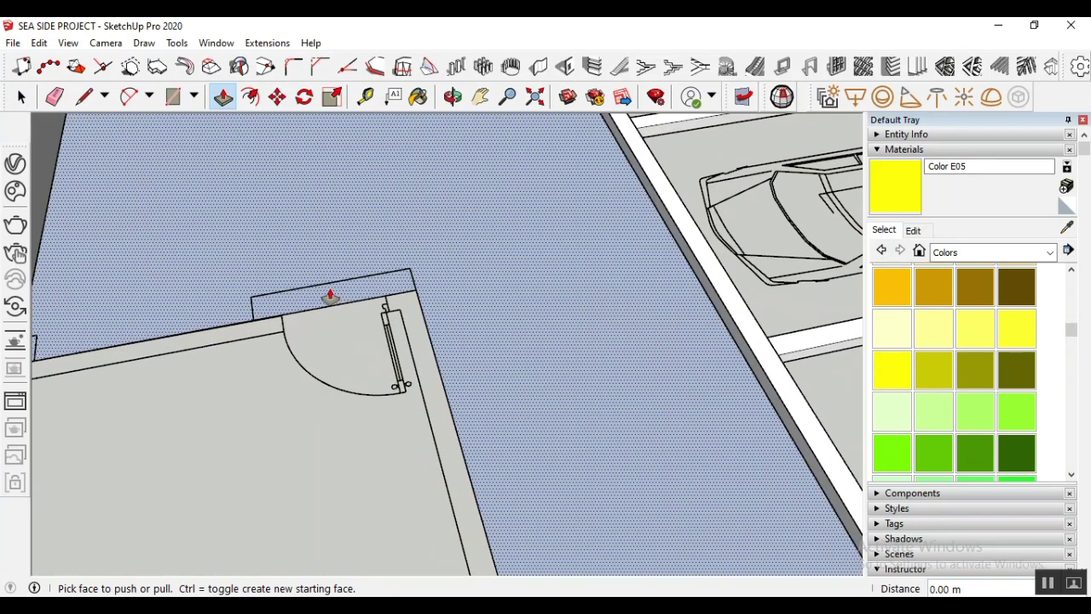
scroll(333, 311, down, 2)
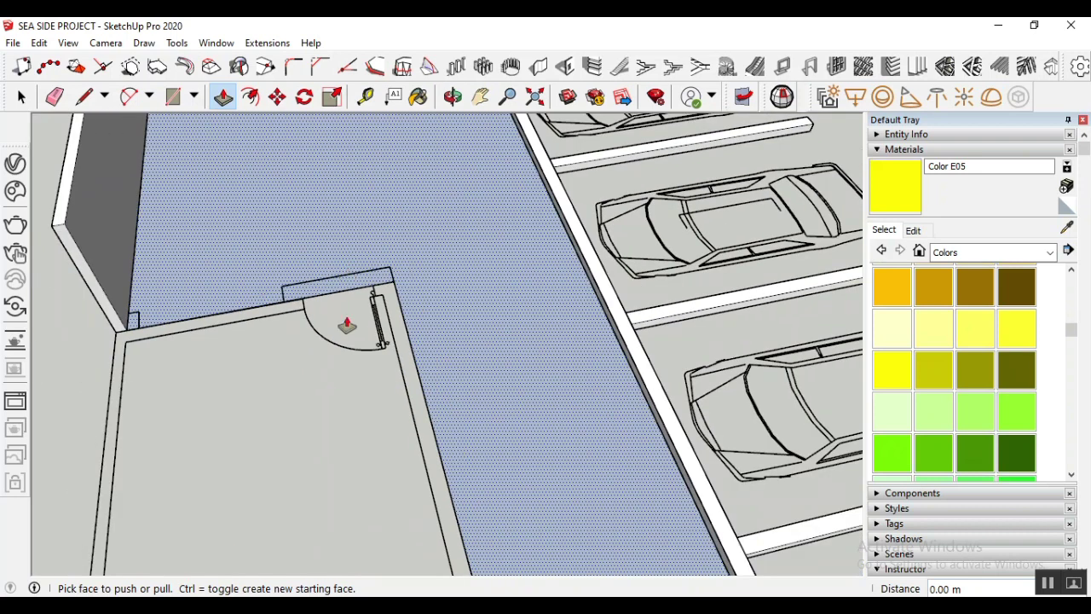
click(21, 97)
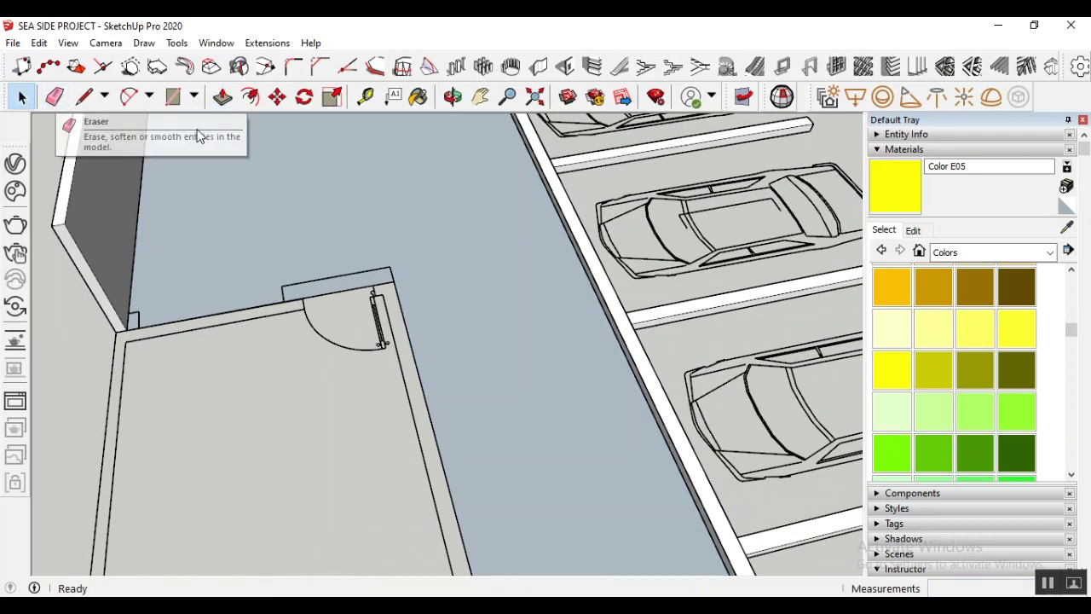
Extrude the new ground face upward by 0.15 m with Push/Pull
click(222, 96)
click(542, 326)
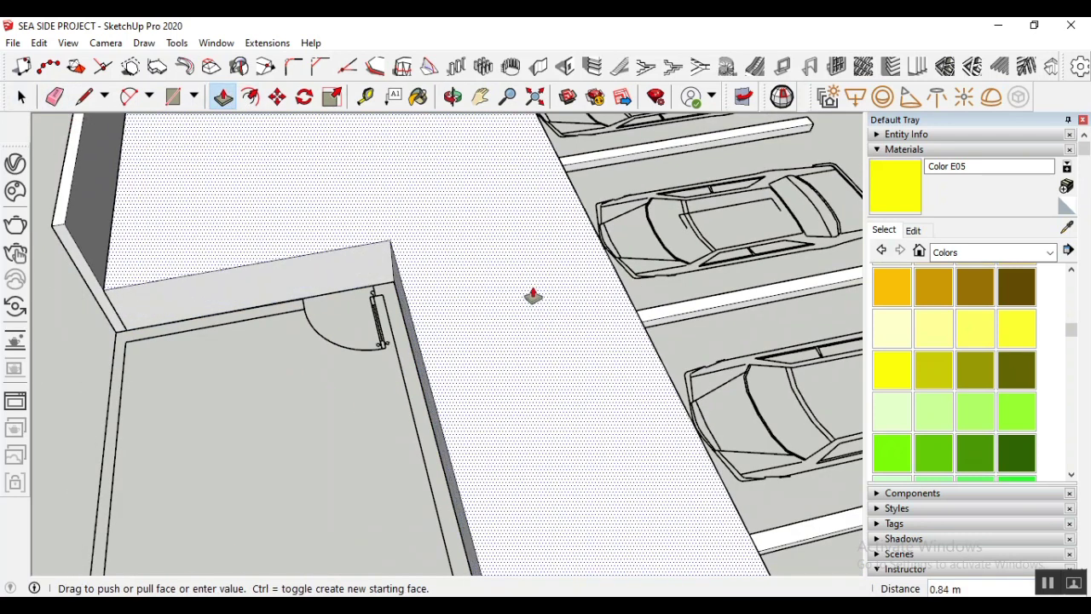
key(Return)
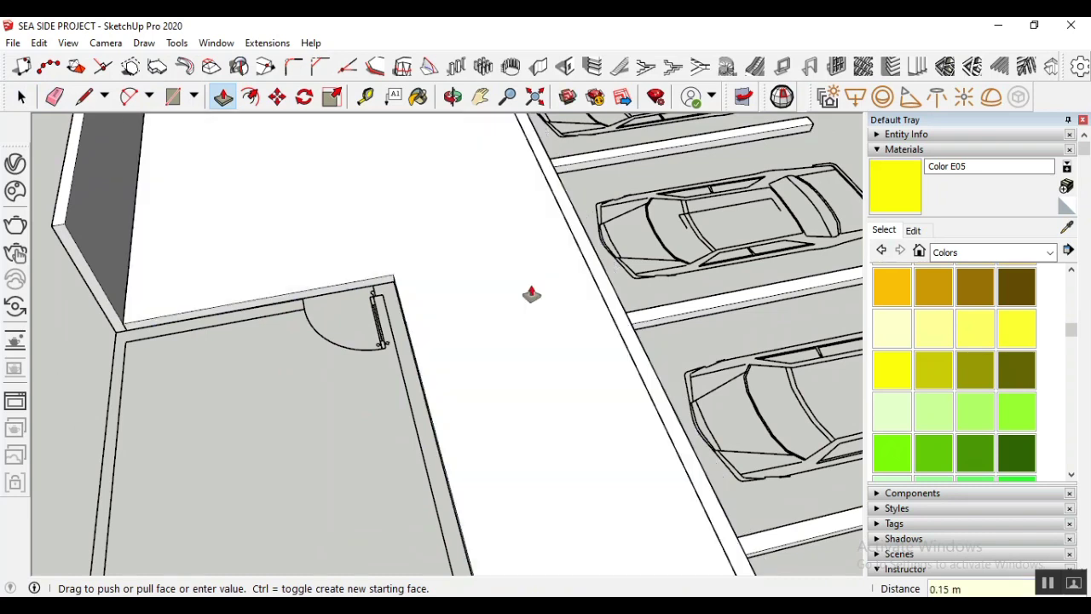
scroll(348, 346, down, 4)
scroll(348, 346, down, 3)
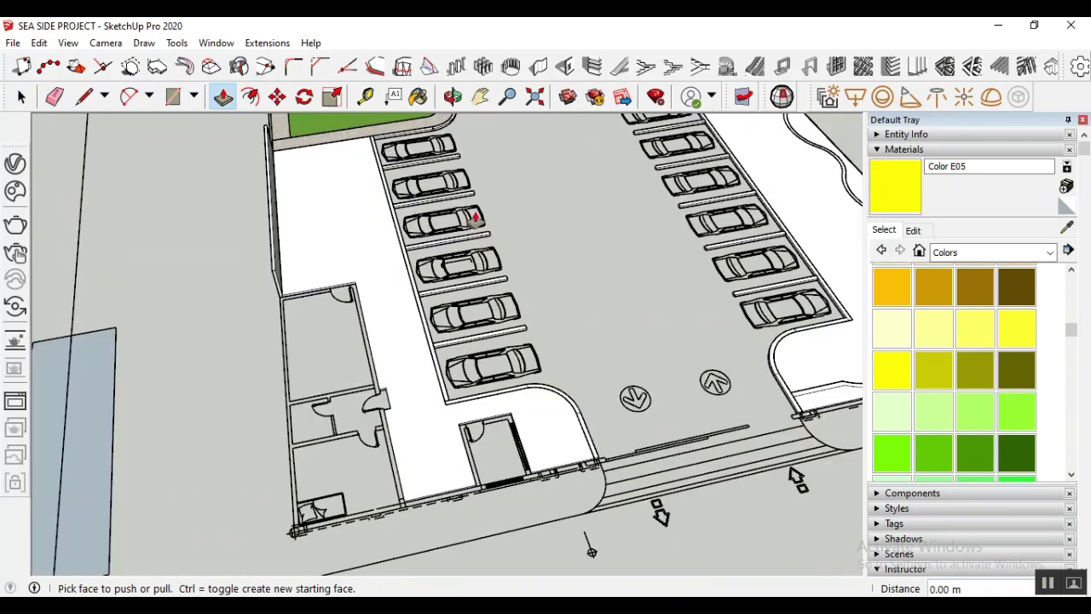
scroll(553, 356, up, 2)
Select the raised slab with a window around it, leaving the parking-bay strips and the underlying CAD plan out of the selection
click(23, 96)
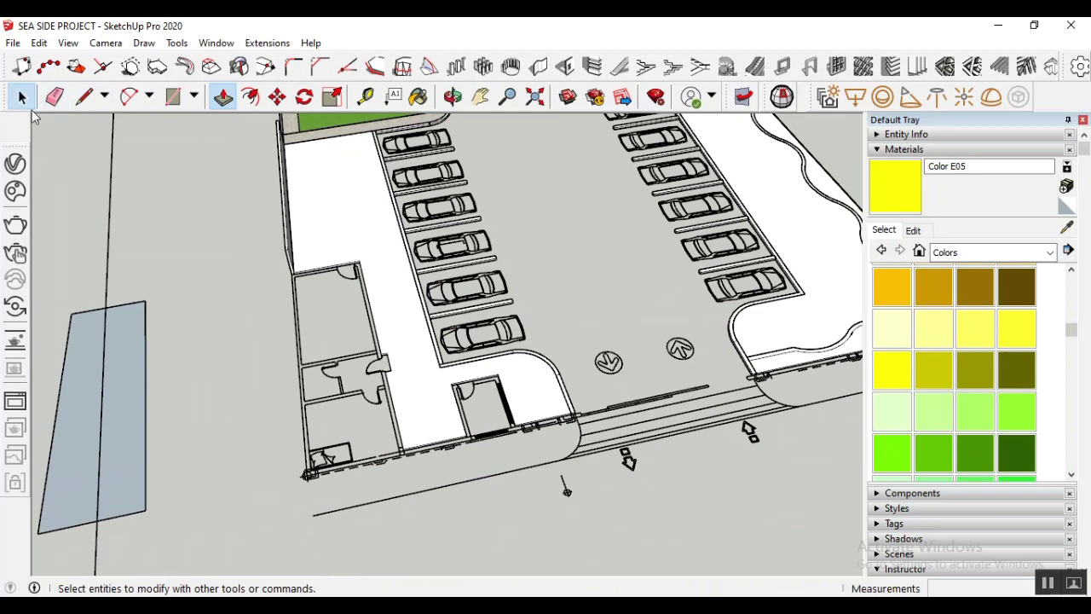
scroll(277, 198, down, 2)
scroll(277, 198, up, 1)
drag(268, 195, 571, 522)
scroll(454, 243, up, 2)
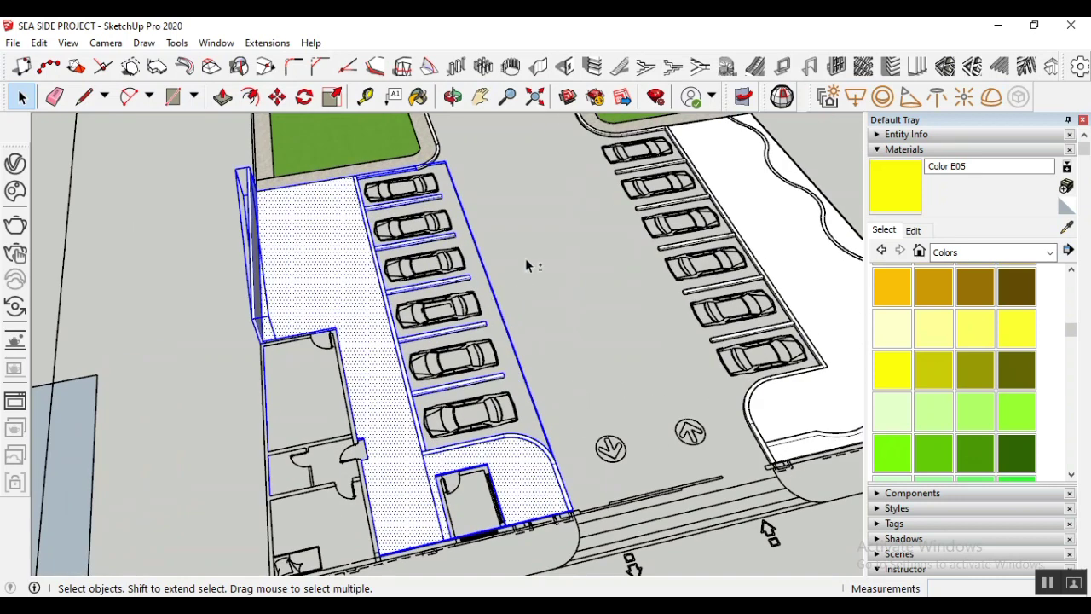
shift+drag(469, 390, 469, 389)
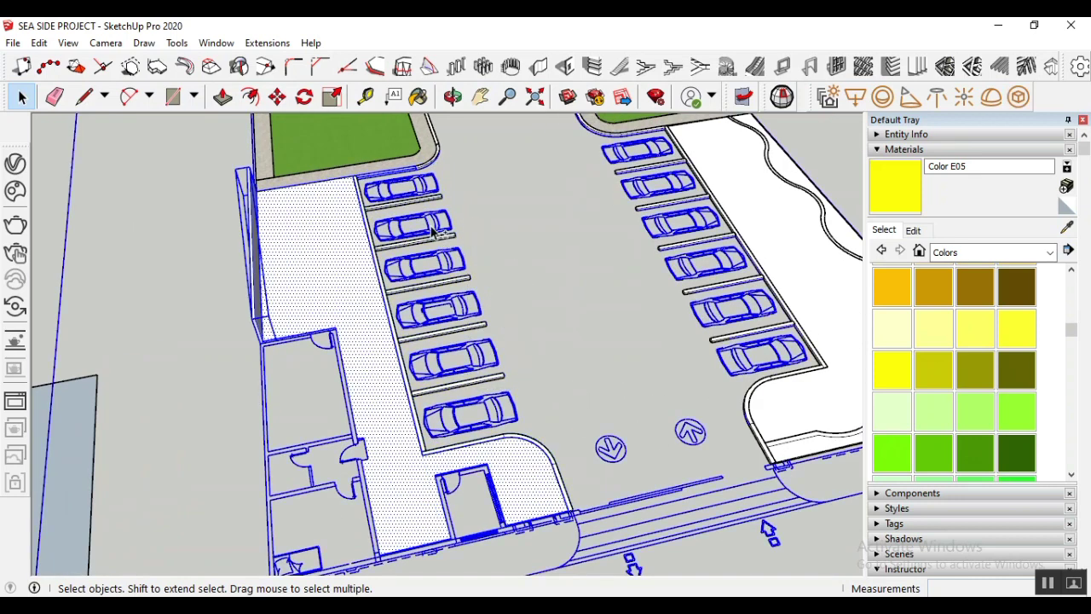
shift+click(432, 232)
Remove the boundary wall and the kerb strip beside the garden from the slab selection
scroll(392, 295, up, 1)
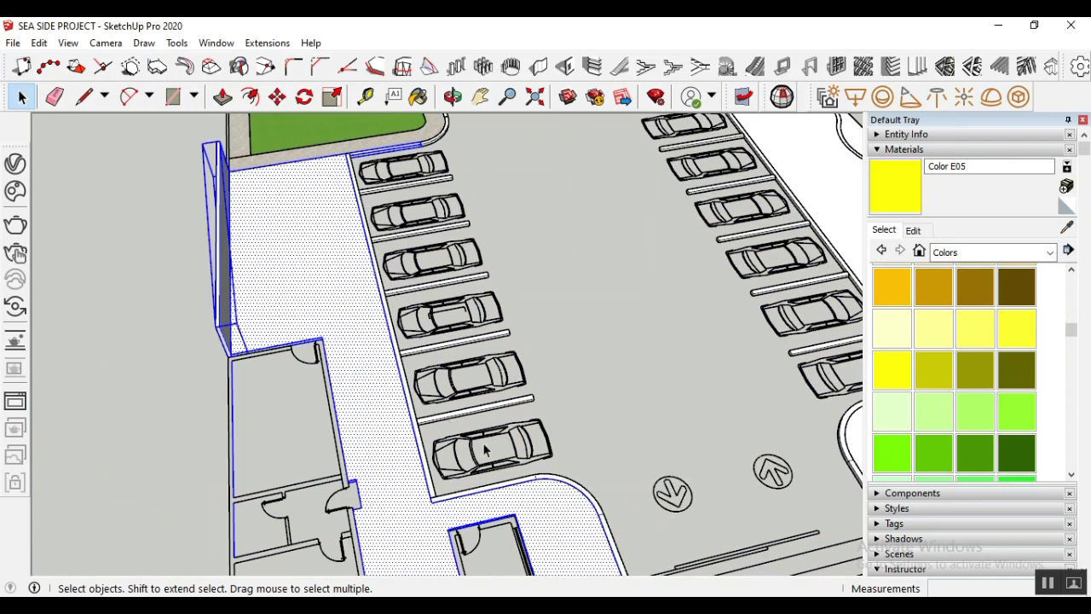
scroll(545, 479, up, 2)
scroll(539, 492, up, 1)
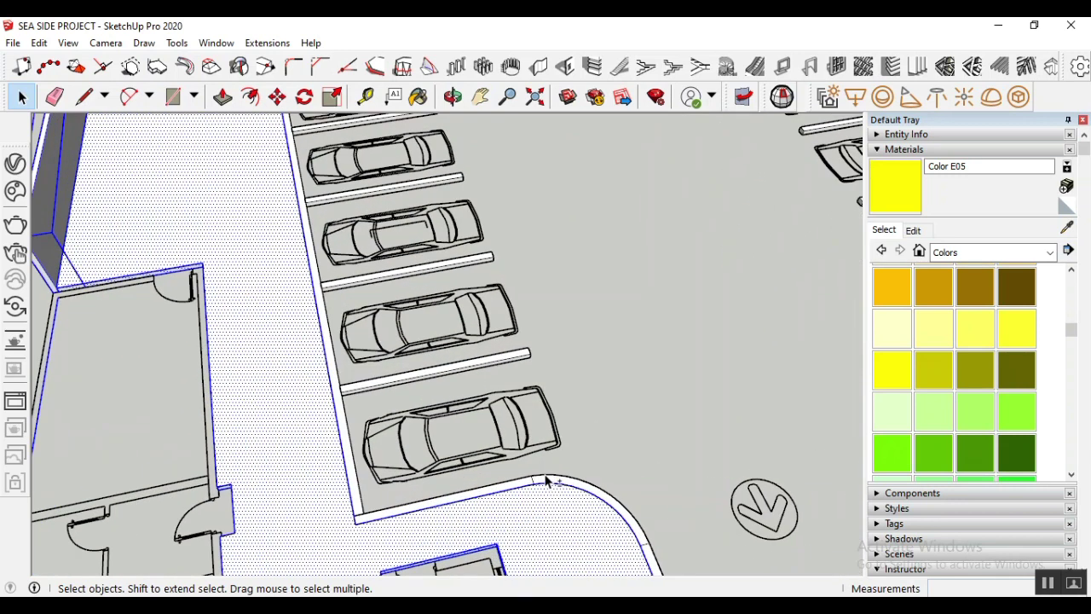
shift+click(540, 481)
scroll(540, 482, down, 5)
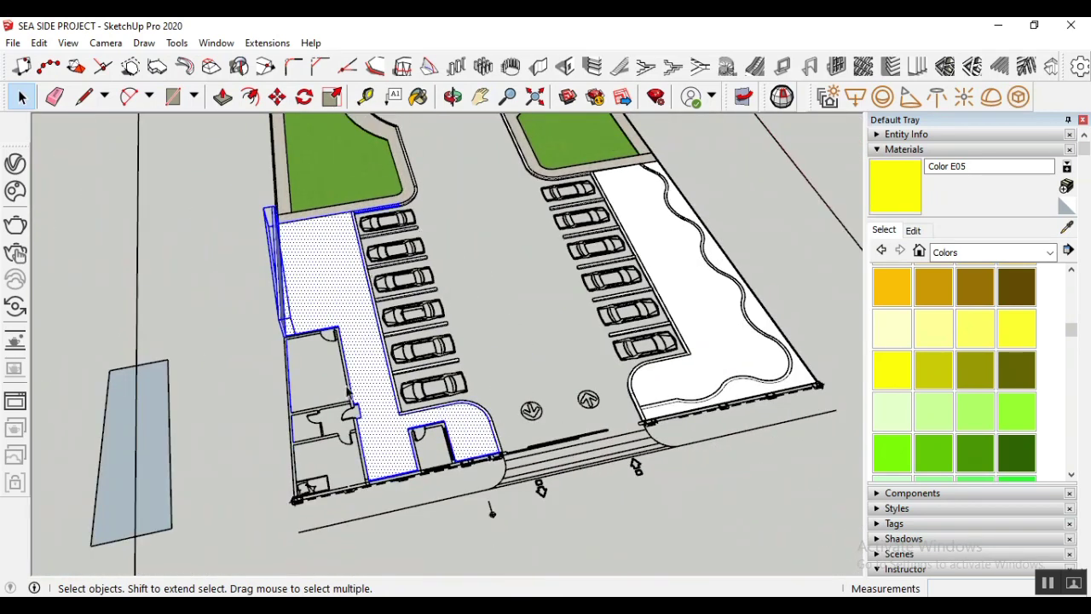
scroll(318, 346, up, 2)
scroll(288, 201, up, 4)
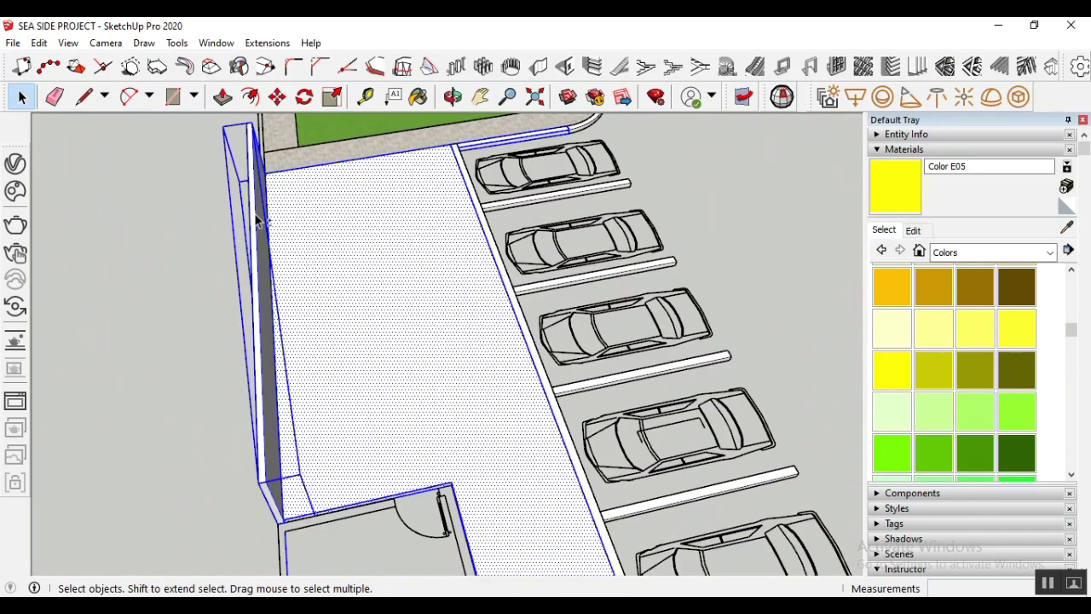
shift+click(259, 219)
scroll(244, 258, down, 2)
scroll(417, 171, up, 2)
scroll(418, 171, up, 1)
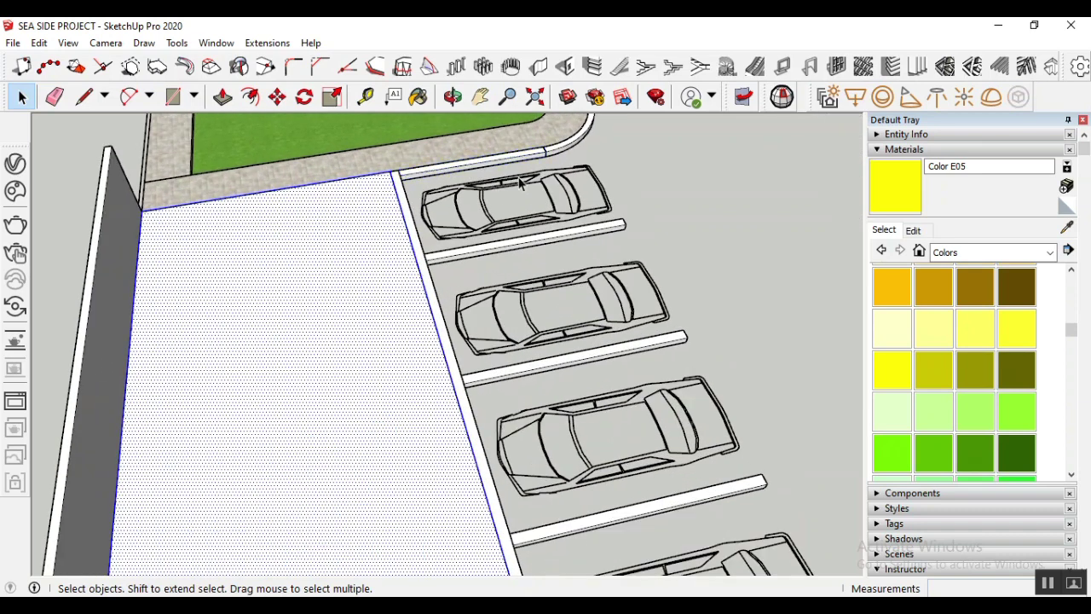
Remove the underlying CAD plan from the slab selection, keeping only the slab's own faces and edges
scroll(343, 187, down, 3)
scroll(348, 151, down, 3)
scroll(516, 437, up, 2)
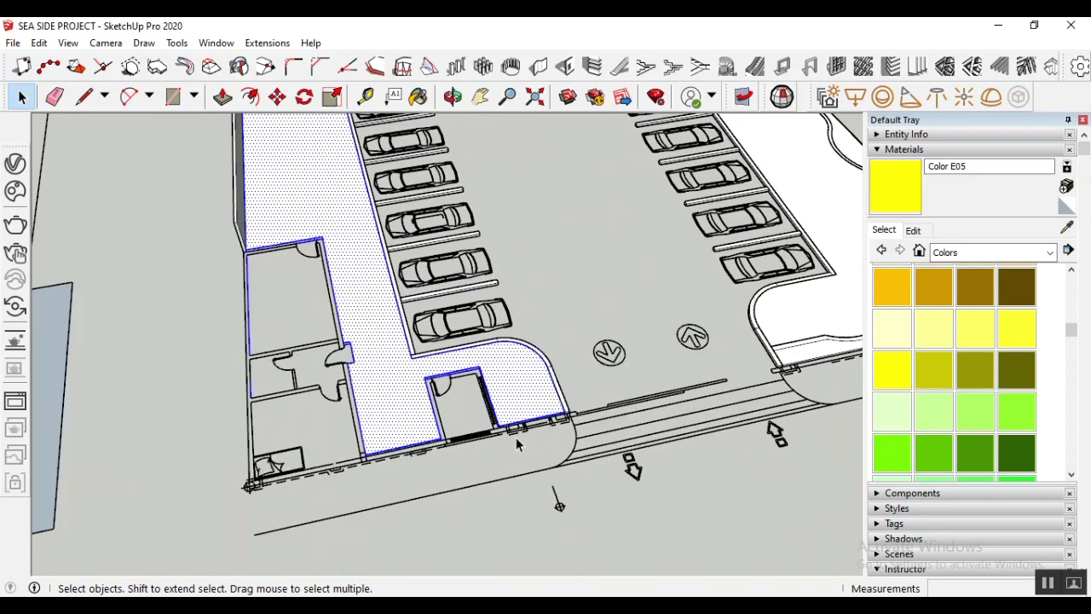
scroll(256, 305, up, 1)
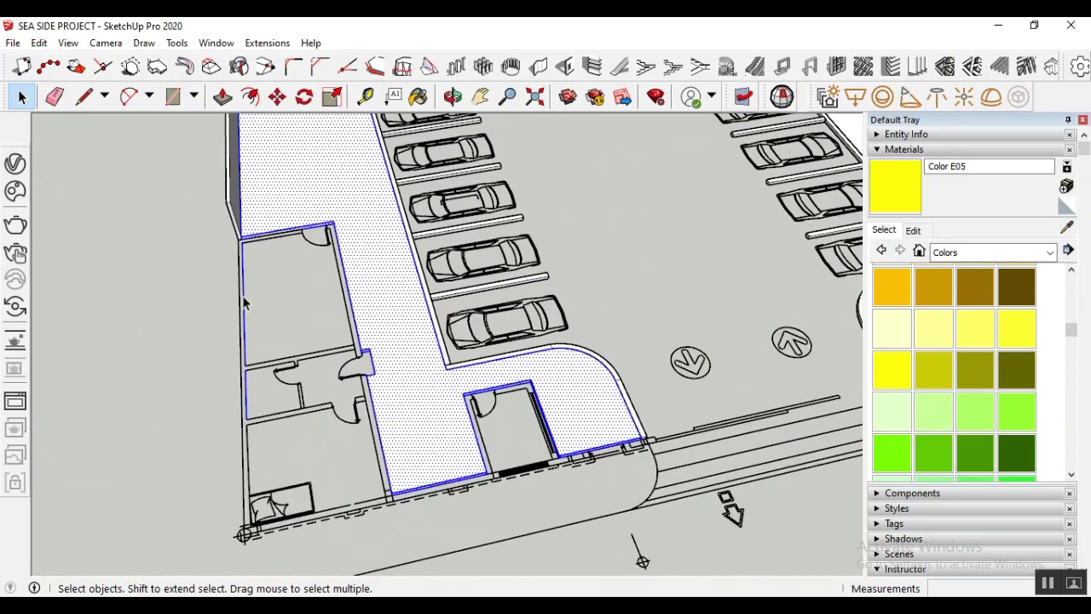
key(ctrl+a)
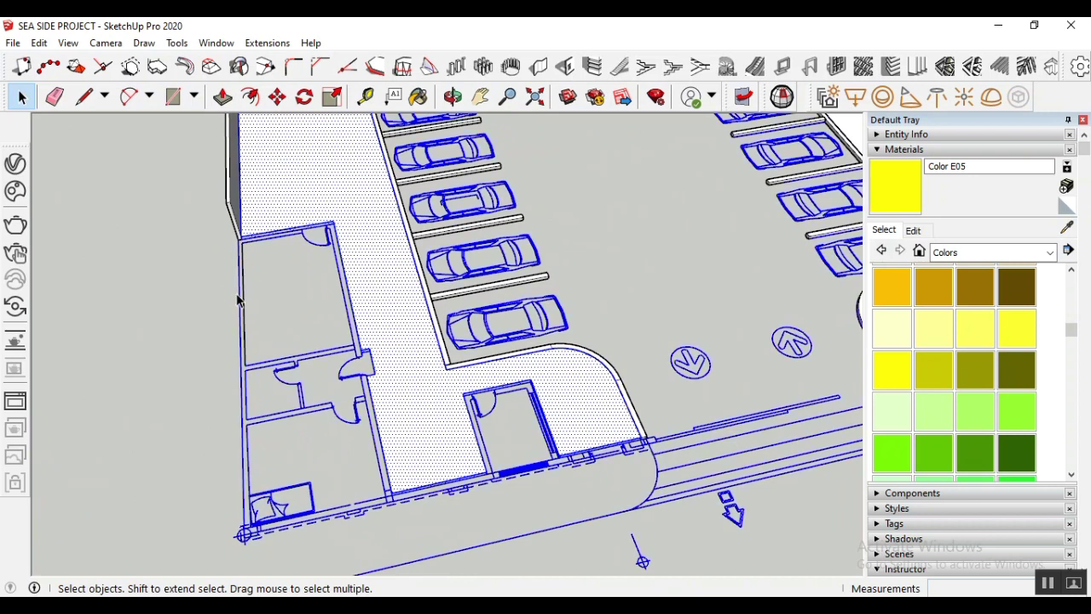
scroll(237, 298, up, 2)
shift+click(243, 297)
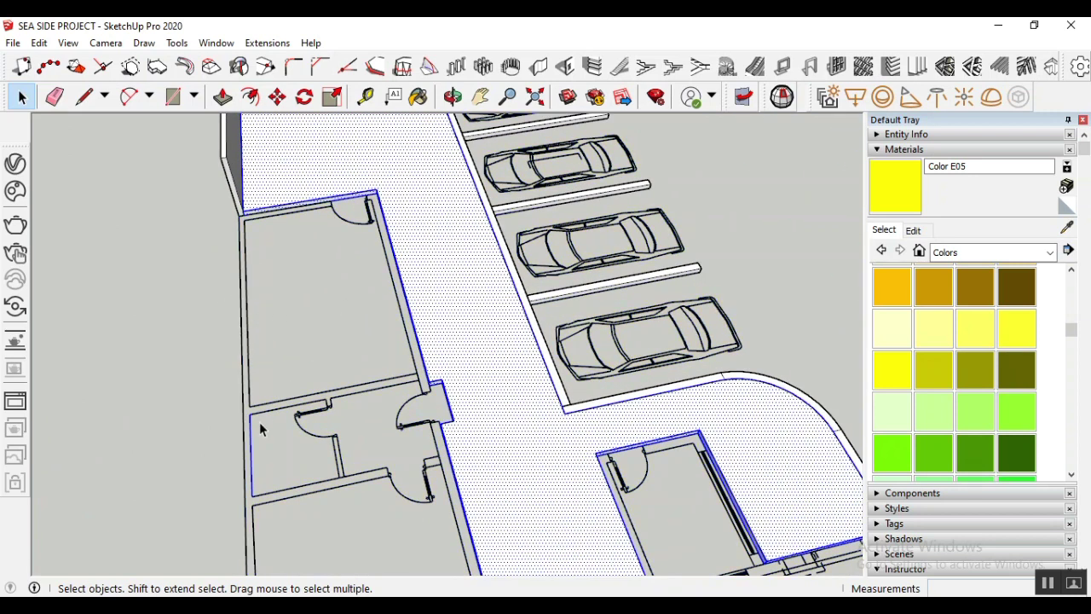
Group the selected geometry of the raised slab, then clear the selection
scroll(252, 435, up, 1)
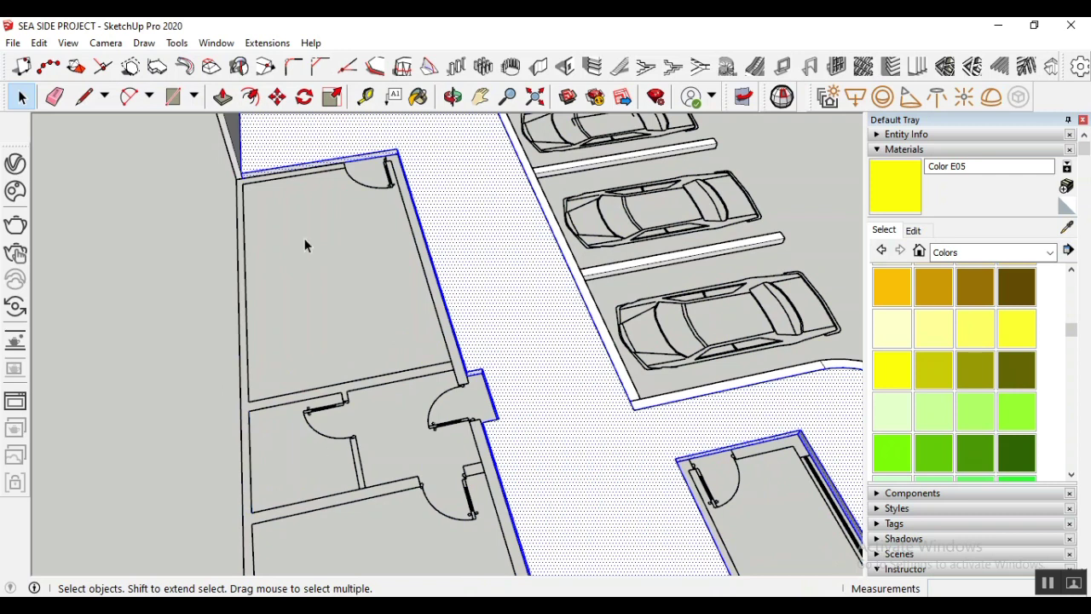
scroll(300, 264, down, 3)
scroll(546, 451, up, 2)
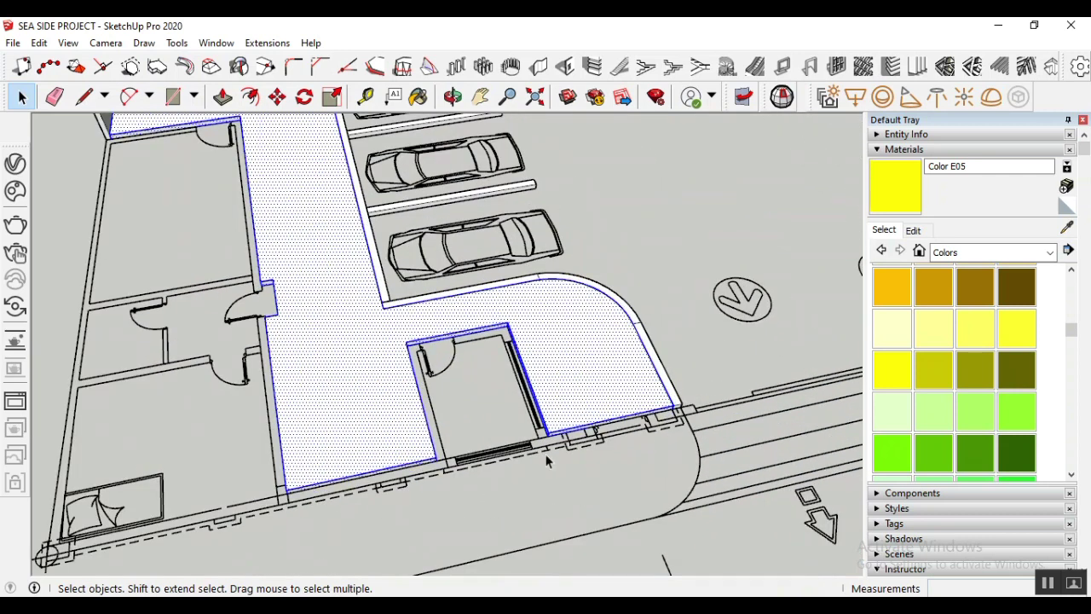
scroll(546, 477, down, 3)
scroll(293, 156, up, 3)
scroll(292, 214, up, 1)
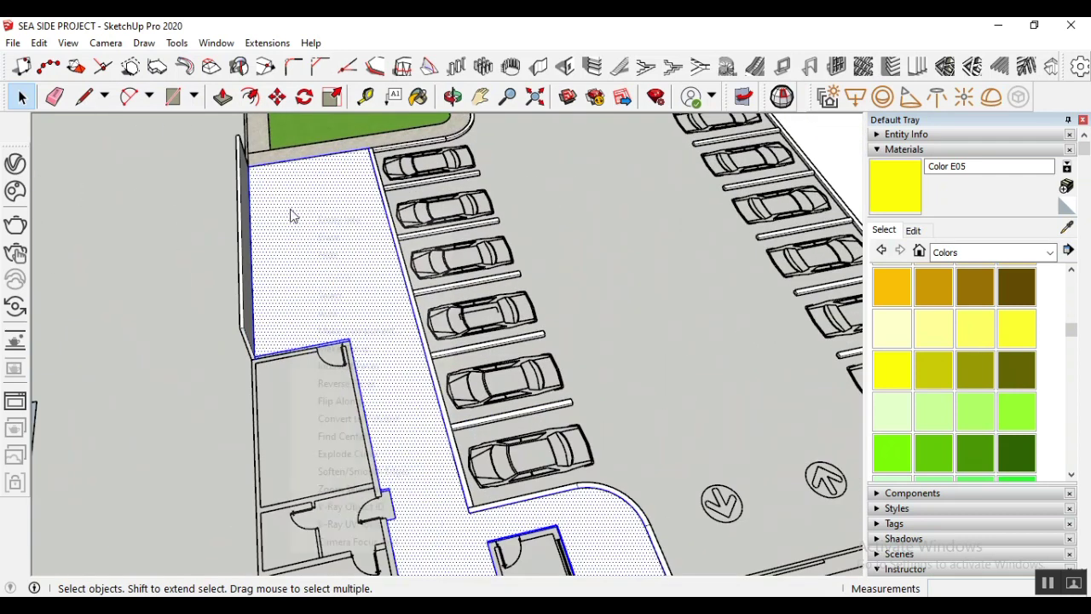
right_click(293, 213)
click(356, 349)
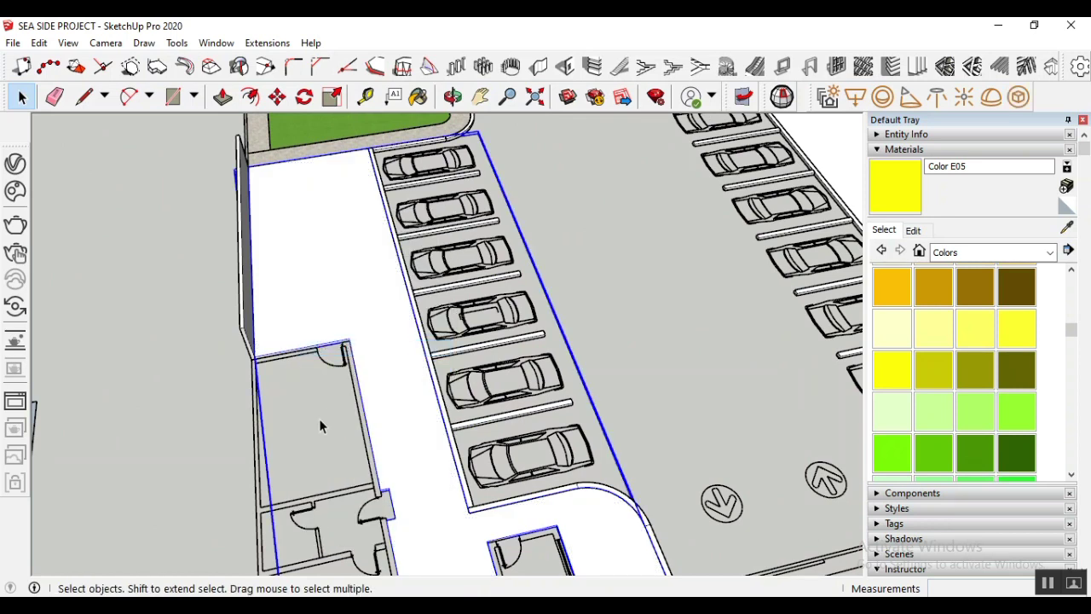
click(319, 419)
scroll(318, 377, up, 3)
scroll(340, 341, down, 3)
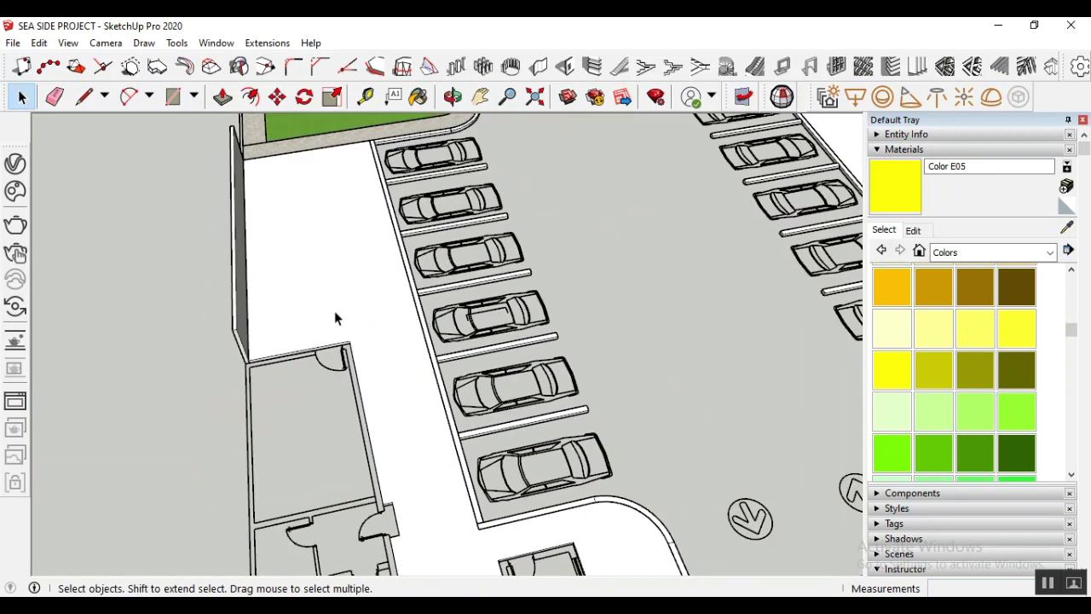
Lower the slab group by 0.15 m, snapping its top corner beside the boundary wall level with the CAD plan
click(335, 312)
scroll(307, 281, down, 2)
scroll(319, 297, up, 5)
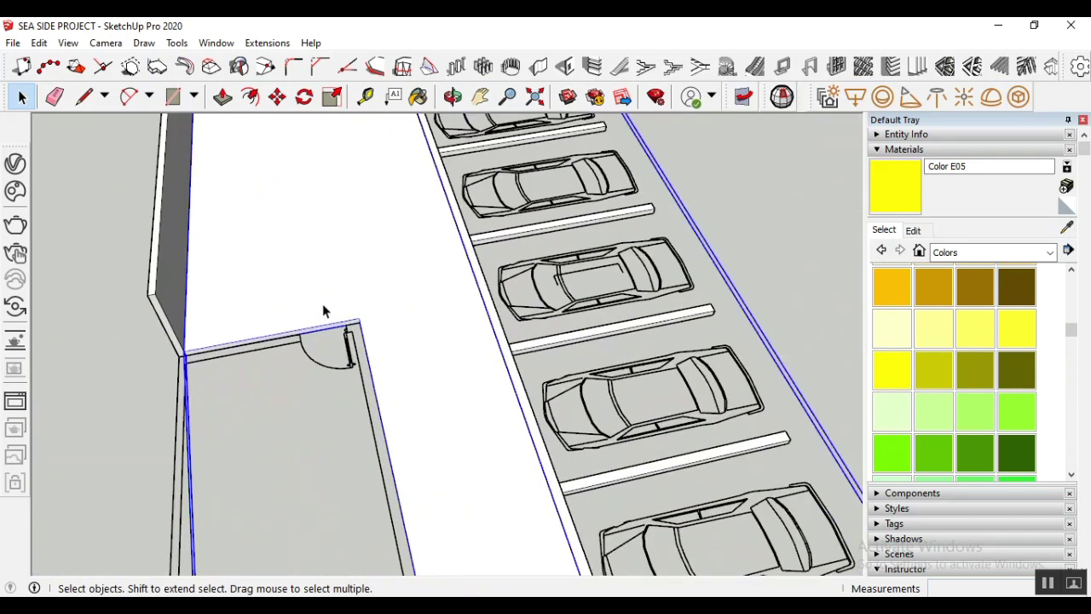
click(277, 97)
scroll(184, 358, up, 3)
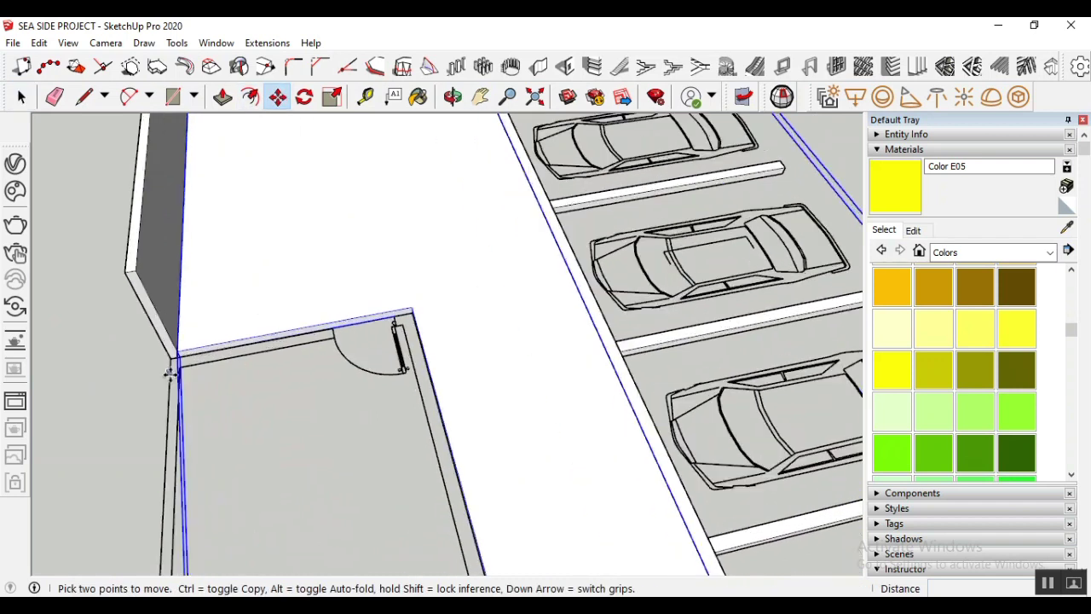
scroll(184, 360, up, 2)
click(181, 327)
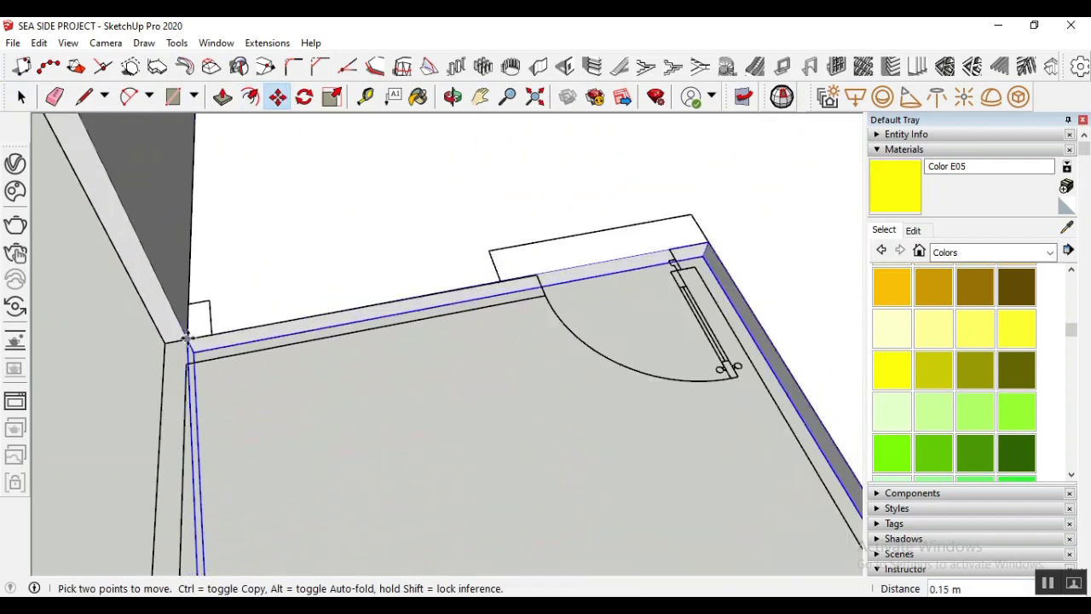
click(194, 339)
scroll(321, 343, down, 3)
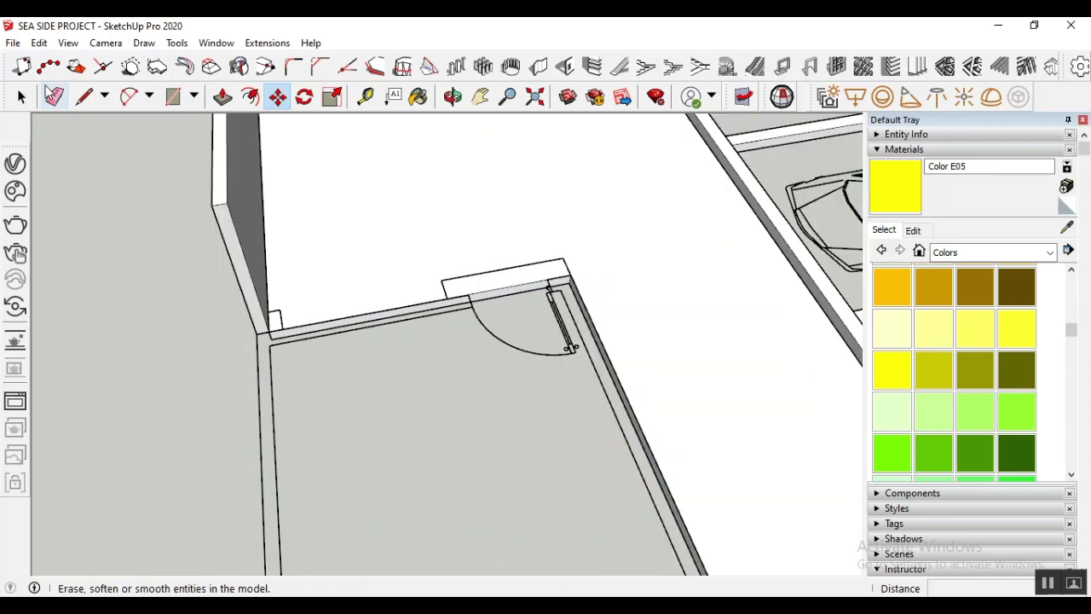
Draw a rectangle over the door threshold outline on the slab and extrude it down to the slab's underside
scroll(535, 311, up, 4)
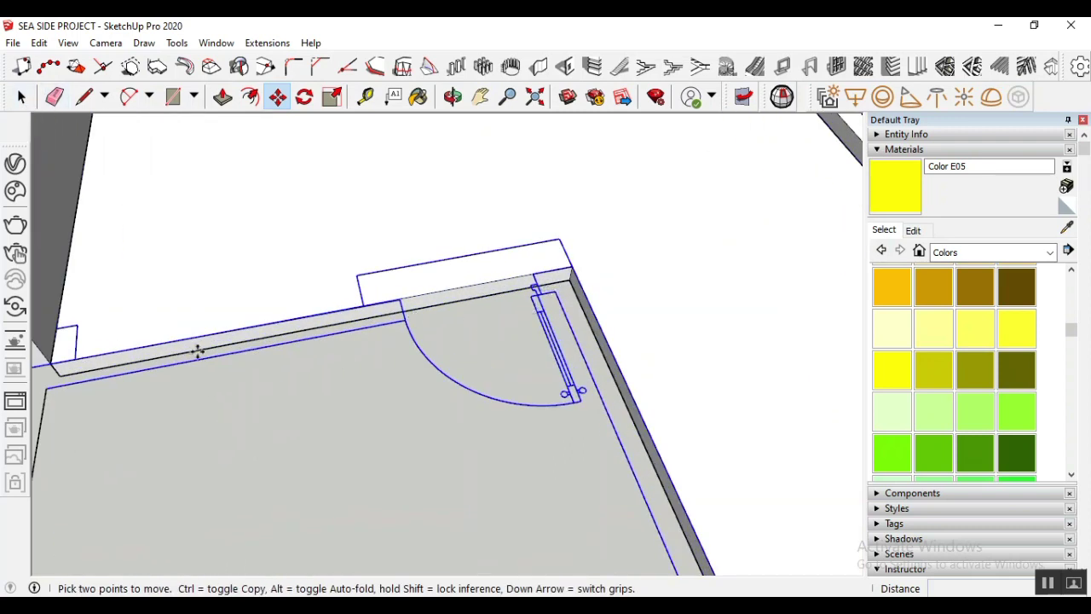
click(173, 97)
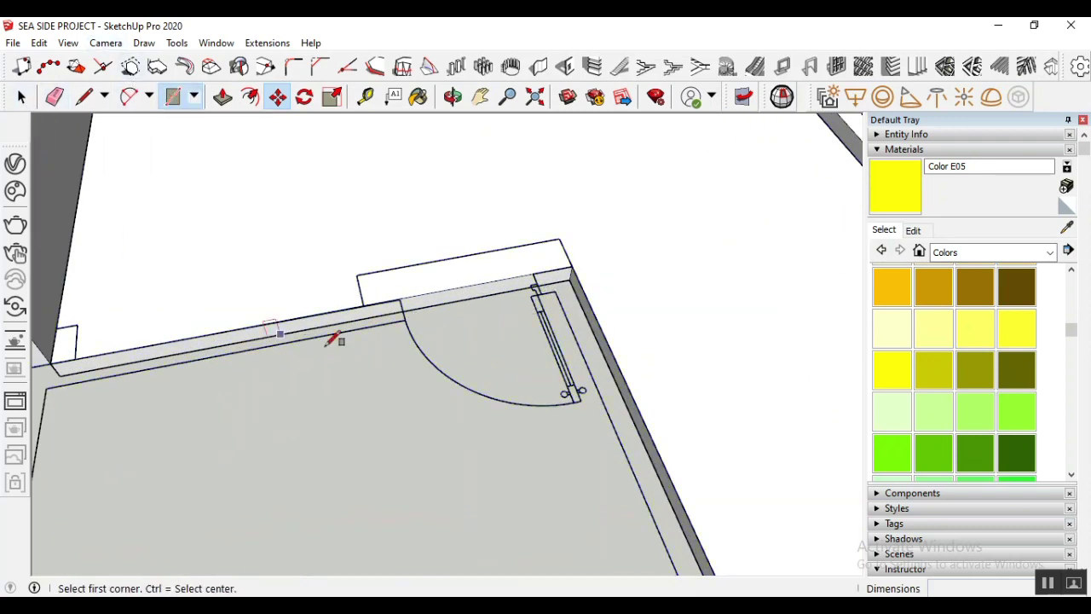
click(364, 305)
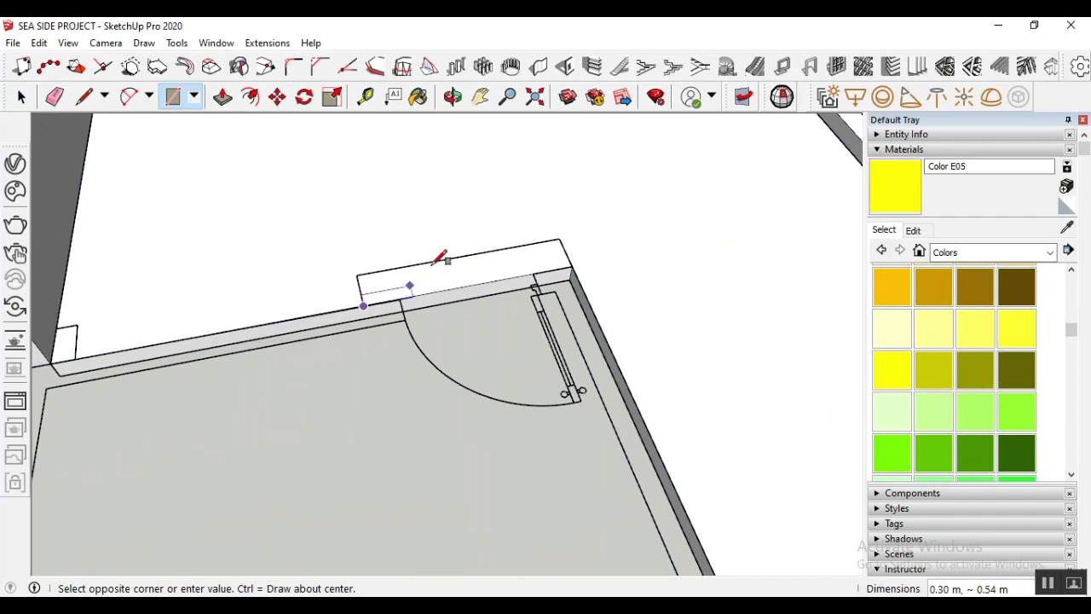
click(560, 238)
click(223, 96)
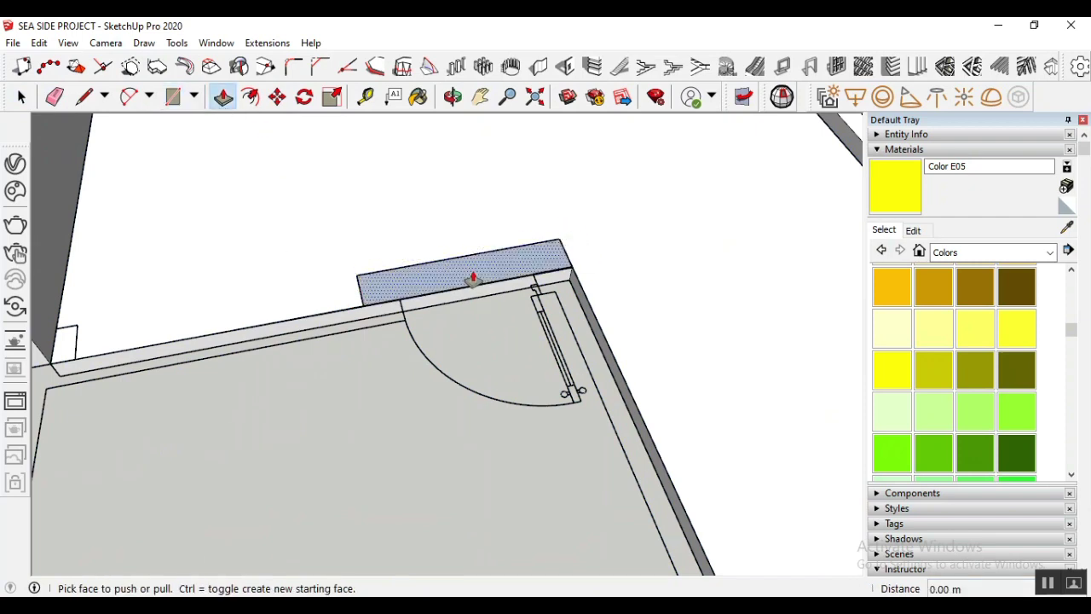
drag(472, 276, 489, 304)
scroll(478, 307, up, 2)
click(21, 96)
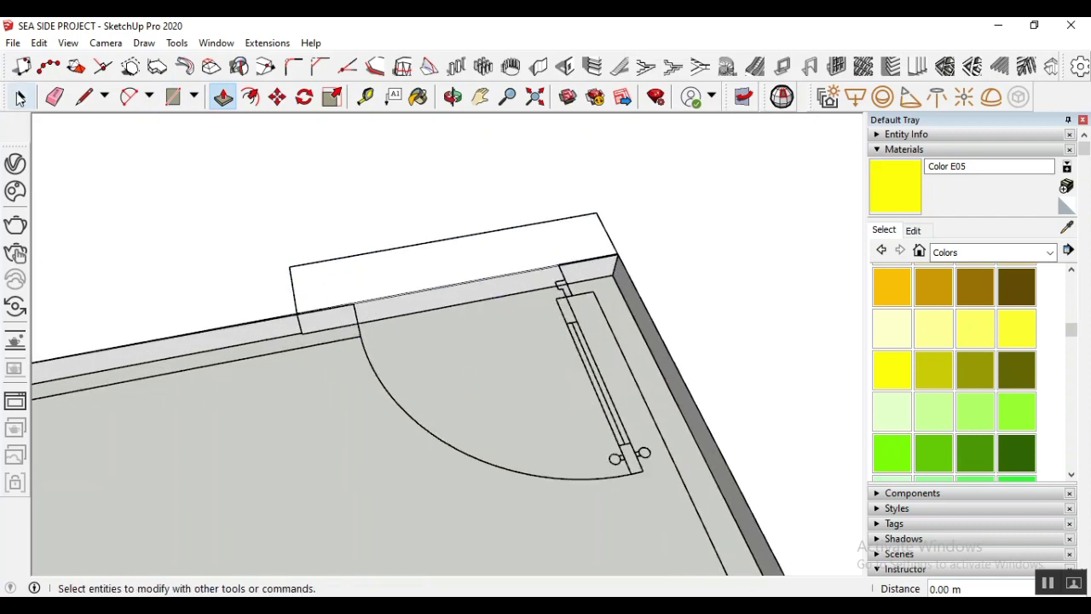
click(177, 43)
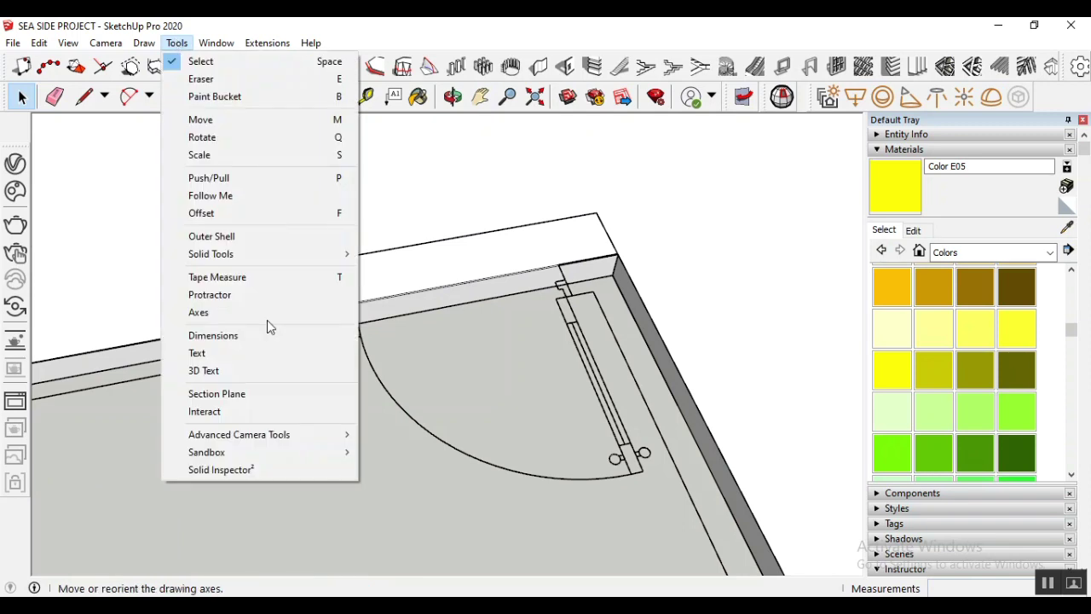
mouse_move(264, 254)
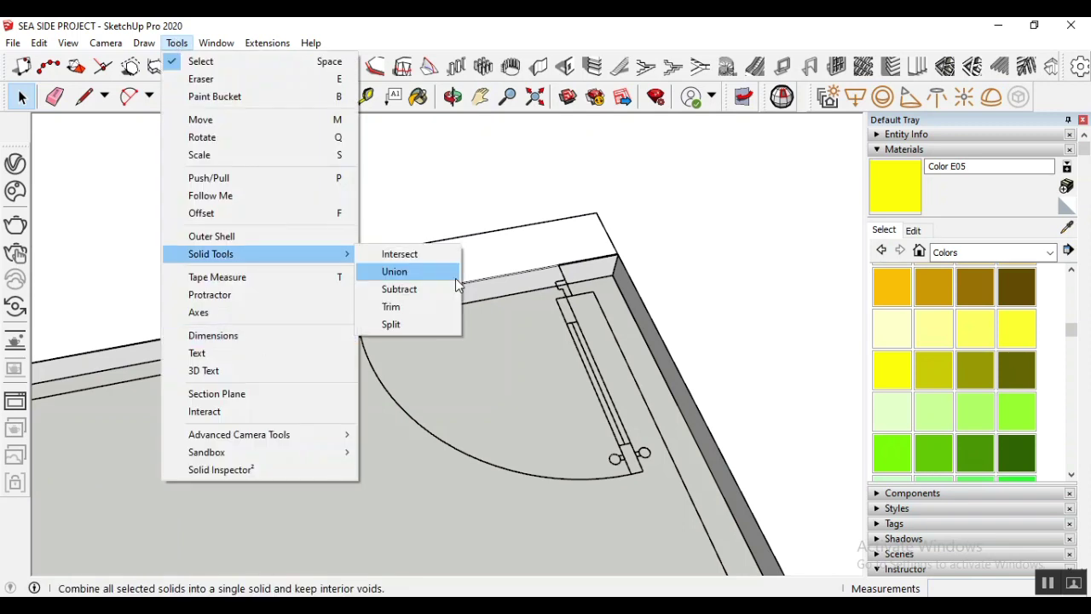
click(408, 290)
scroll(382, 274, down, 1)
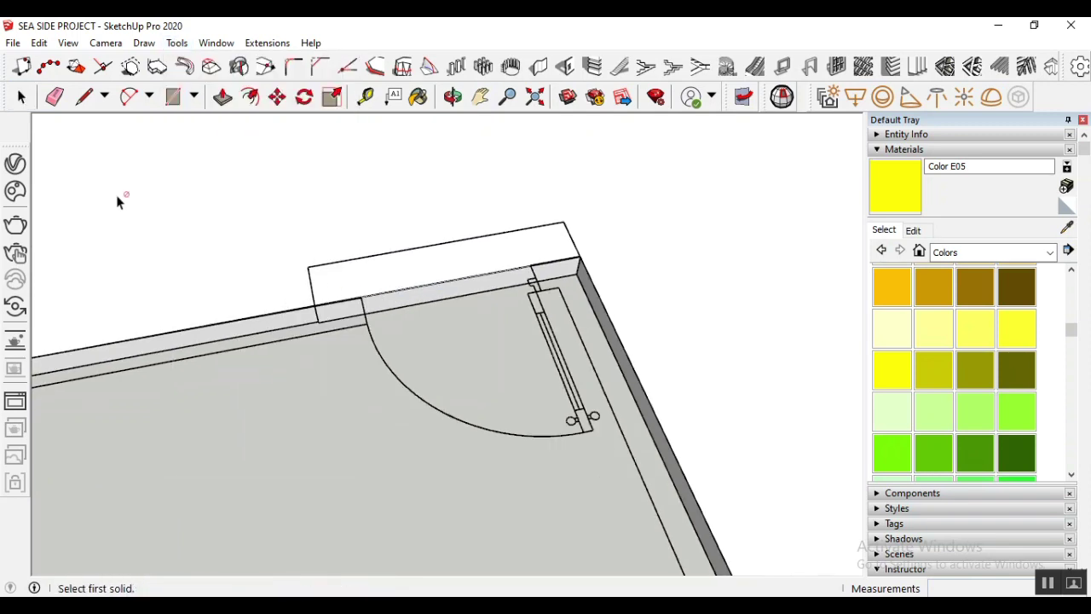
click(21, 96)
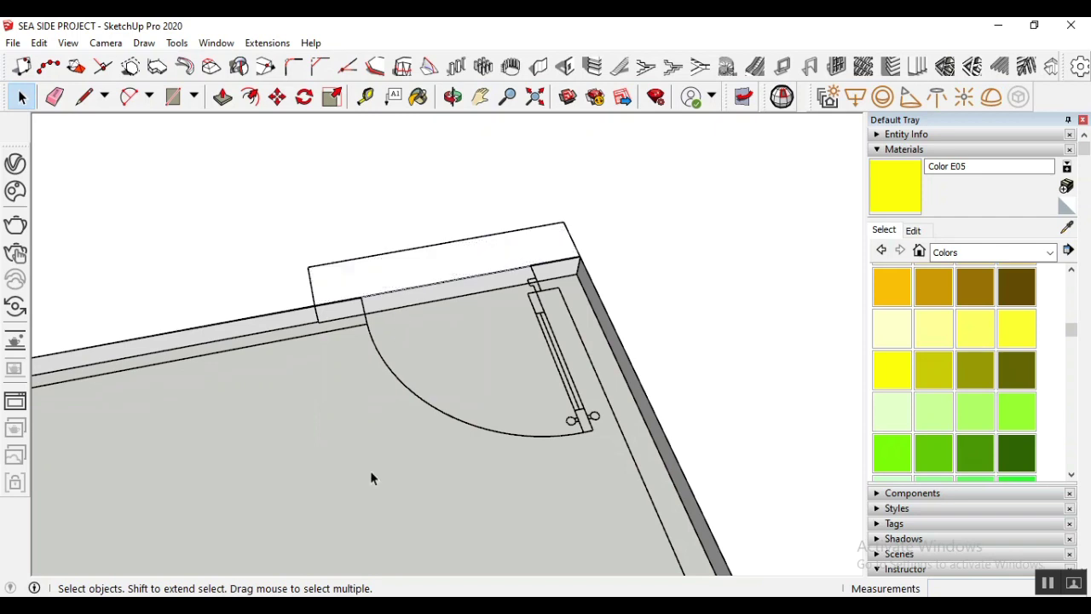
Select the whole threshold box at the door and group it
drag(268, 169, 669, 443)
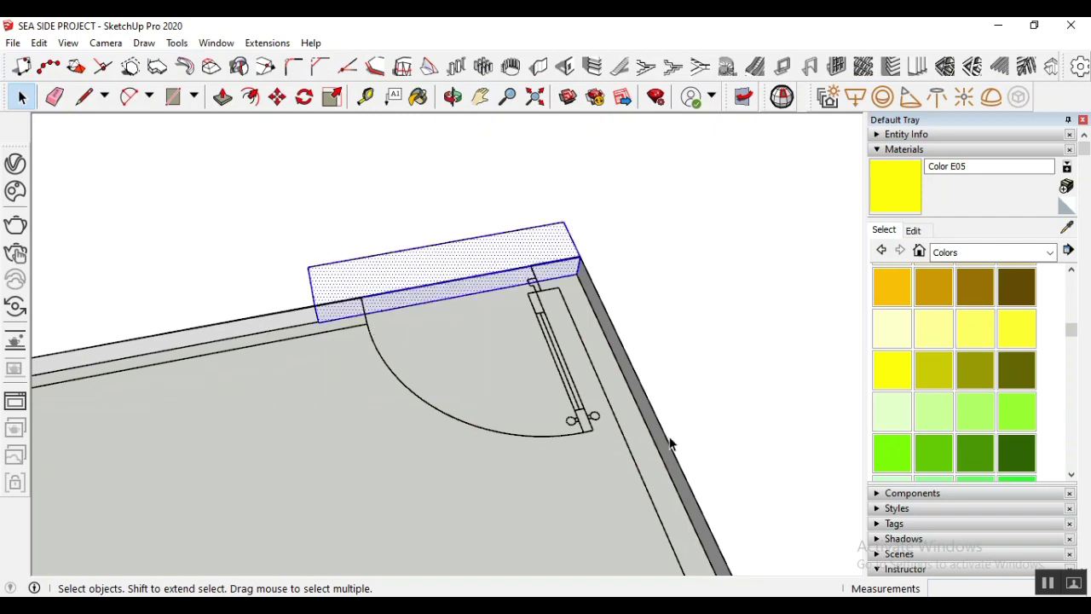
right_click(464, 274)
click(549, 397)
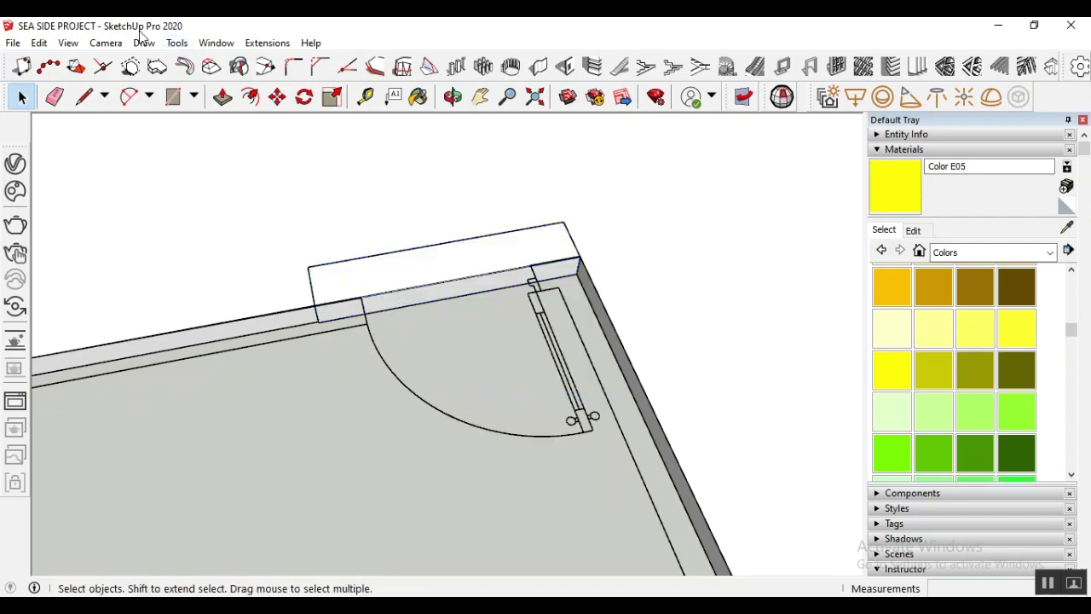
Try to subtract the threshold box from the slab with the Subtract solid tool
click(177, 42)
mouse_move(266, 256)
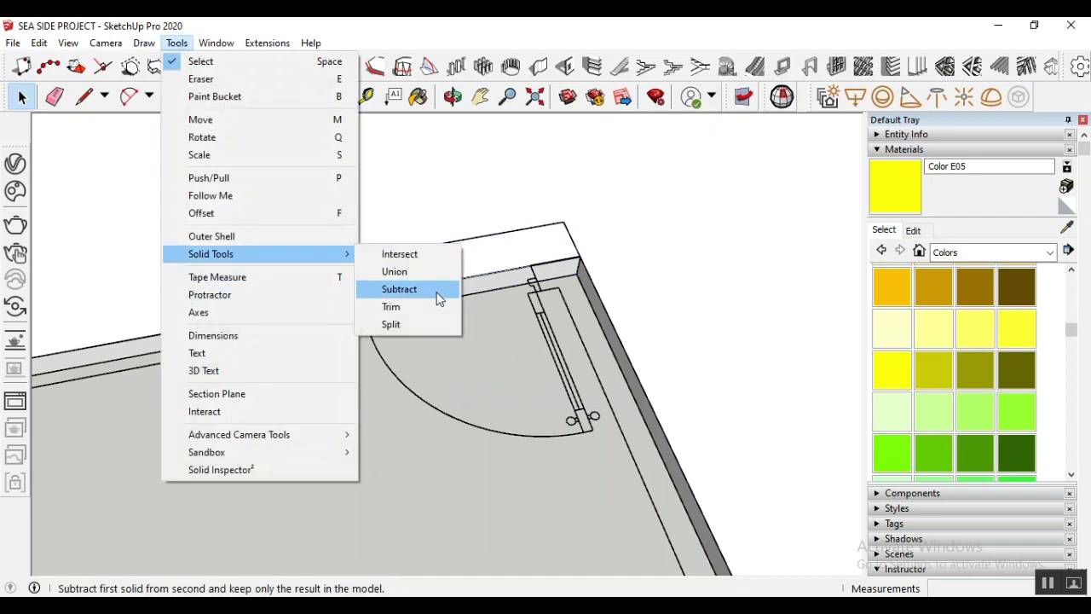
click(438, 294)
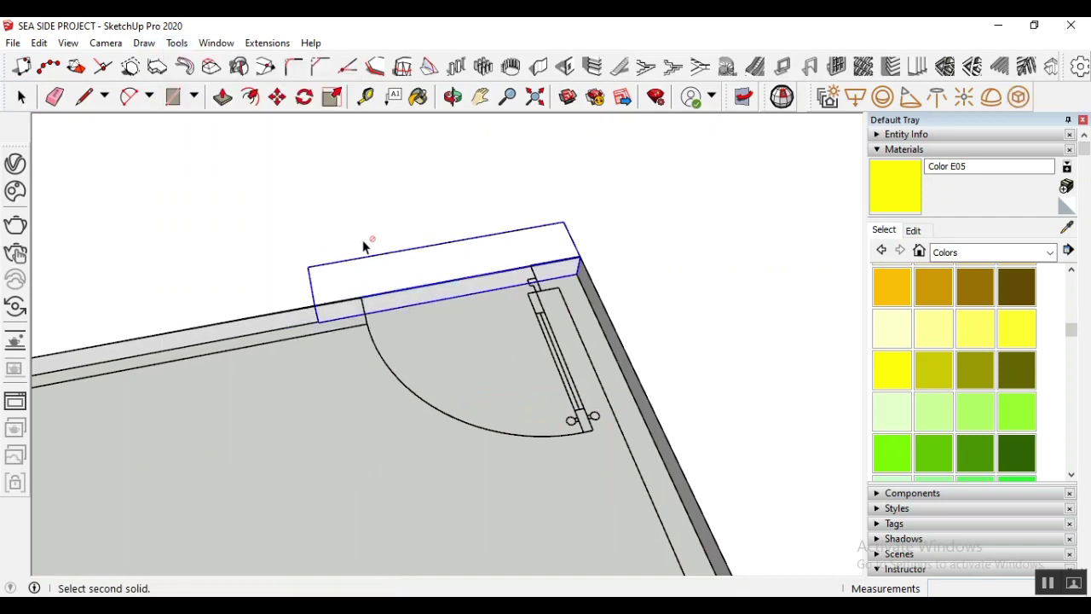
click(461, 272)
scroll(420, 298, down, 3)
scroll(409, 247, up, 1)
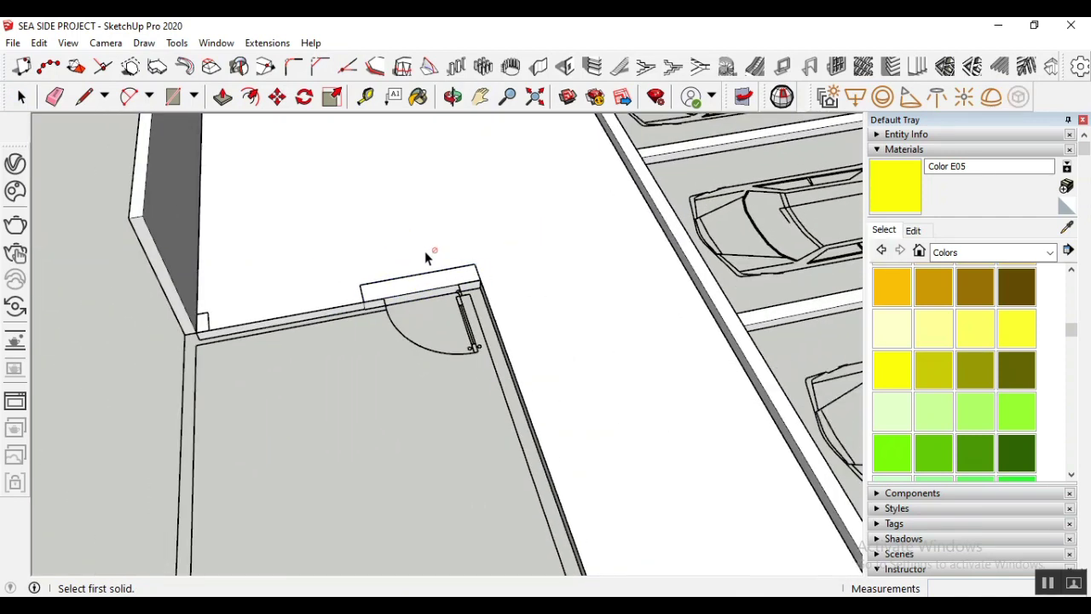
scroll(435, 251, down, 3)
scroll(442, 253, up, 3)
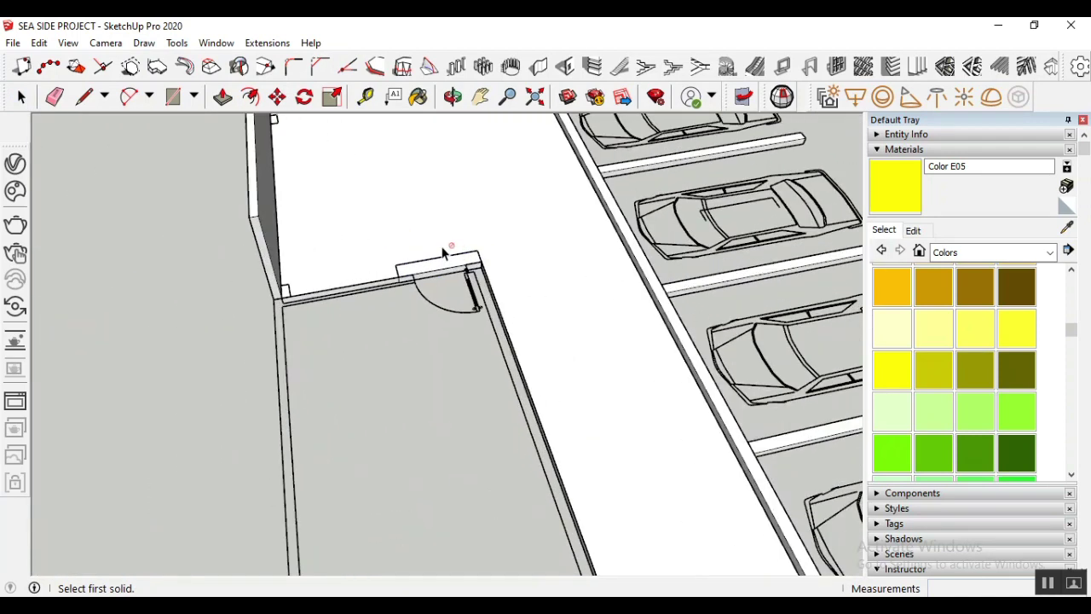
scroll(401, 270, up, 2)
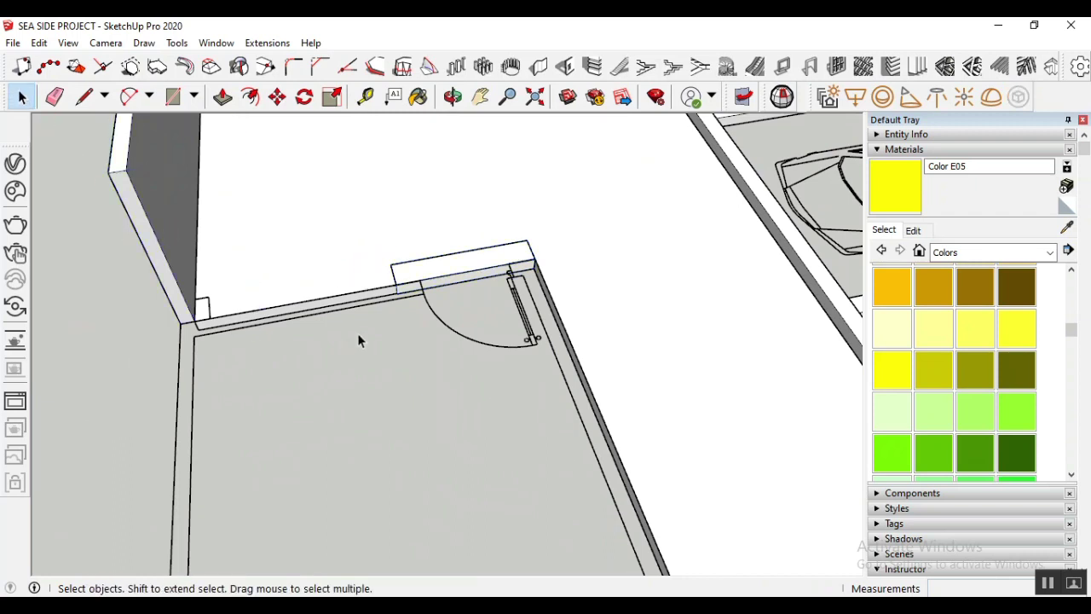
Undo the subtraction, the threshold box, the slab's move and the slab itself, back to the bare plan lines
key(ctrl+z)
key(ctrl+z)
key(ctrl+z)
key(ctrl+z)
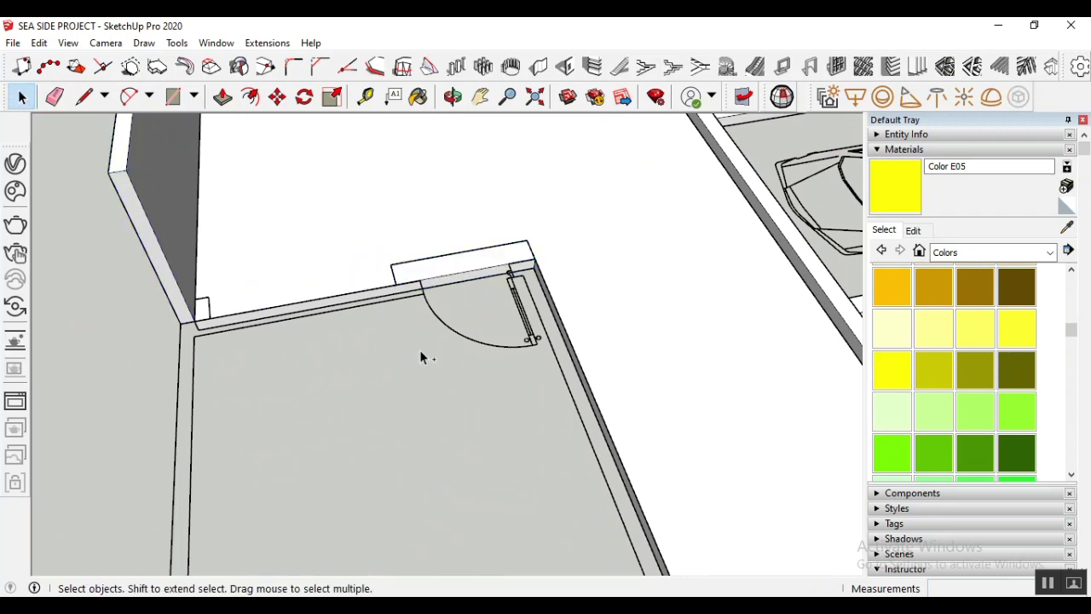
key(ctrl+z)
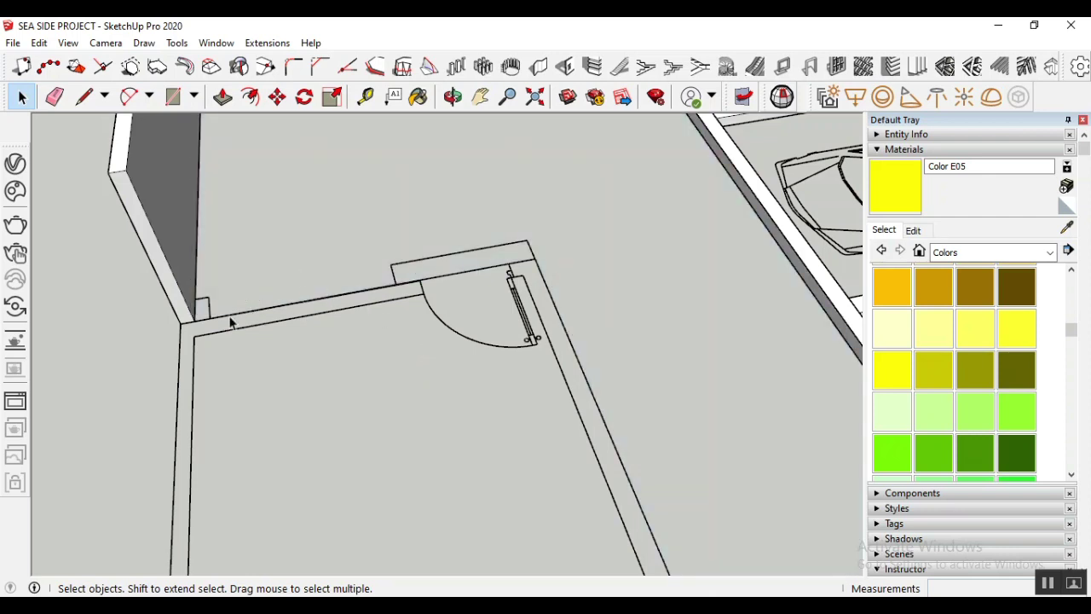
Delete the straight line across the room's door threshold and trace the ground outline around the threshold recess instead
scroll(479, 288, up, 2)
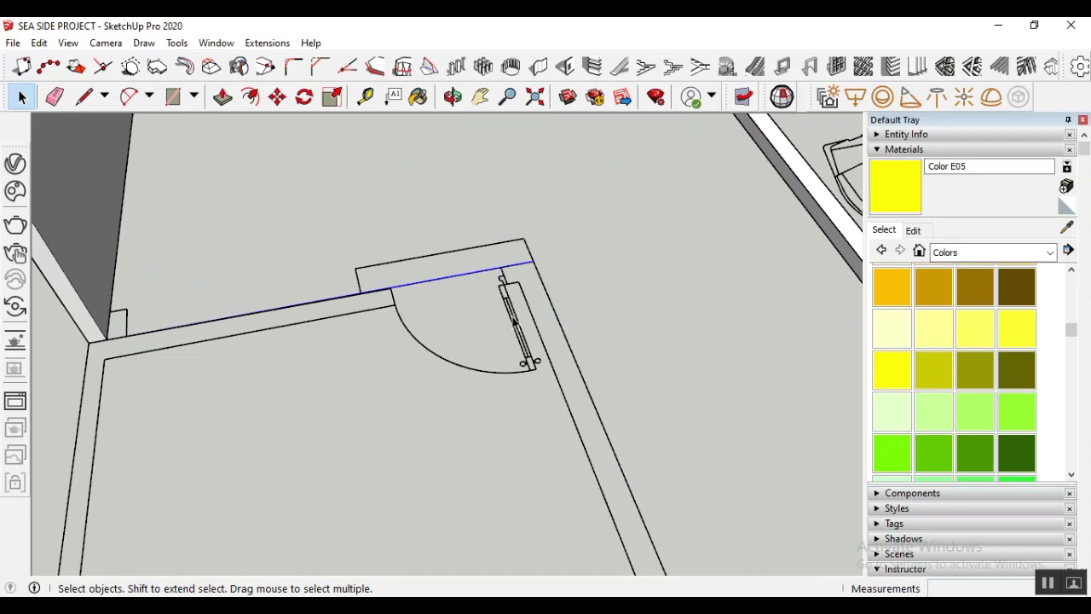
key(Delete)
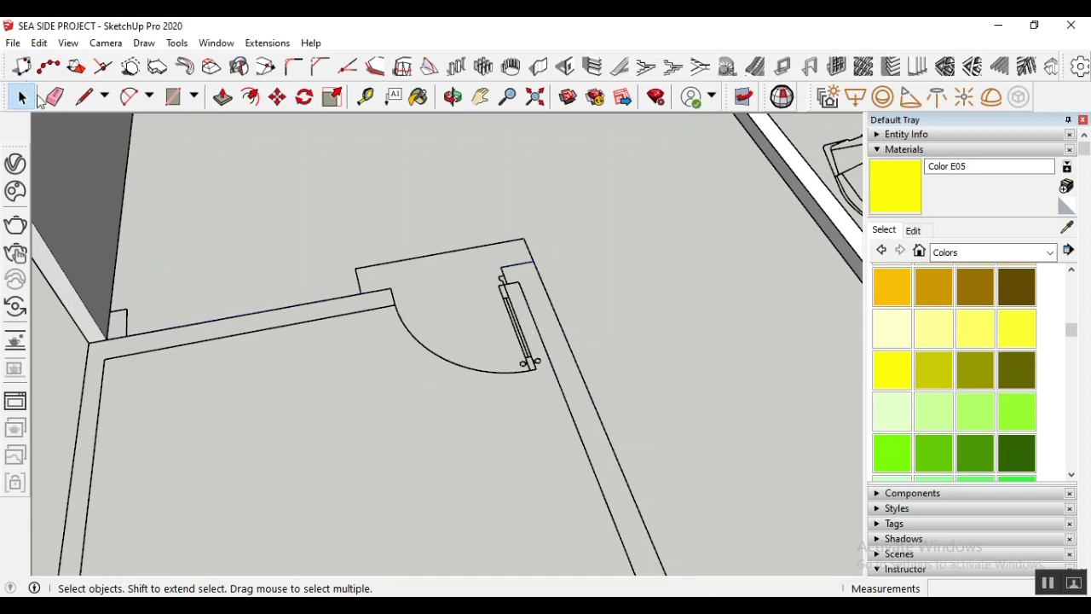
click(83, 97)
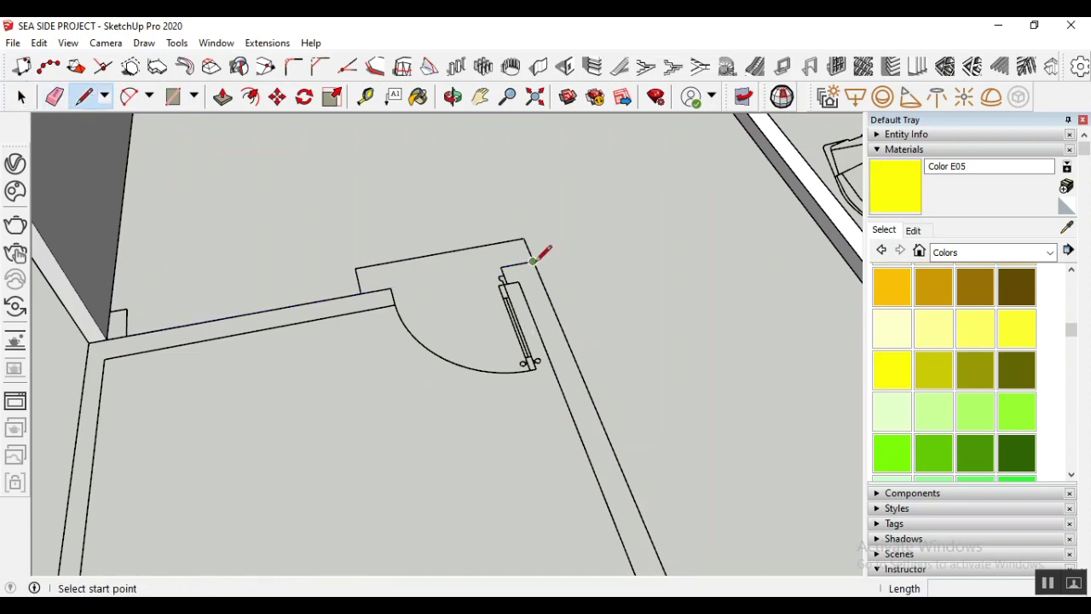
click(523, 239)
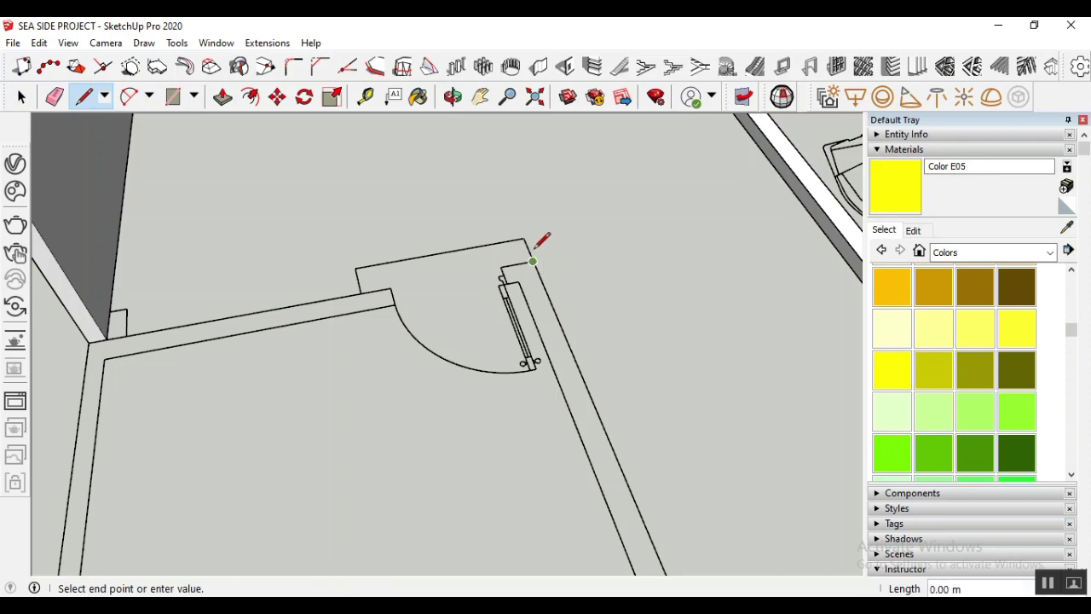
click(356, 269)
click(108, 339)
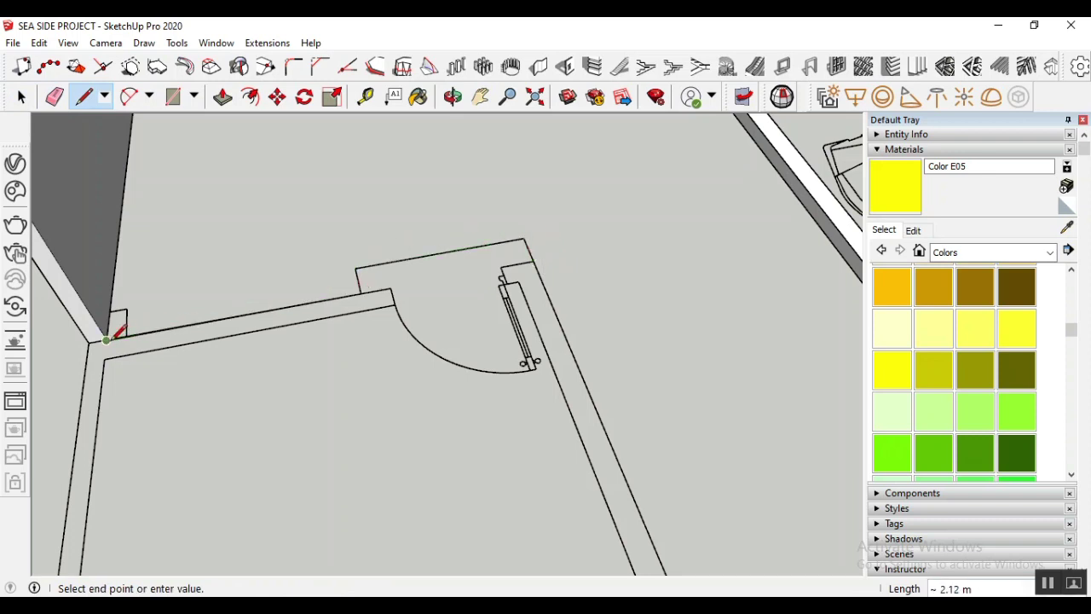
Trace the outline from the threshold recess along the room wall and up the tall boundary wall to the paving, closing the face
scroll(107, 345, up, 2)
scroll(113, 334, up, 4)
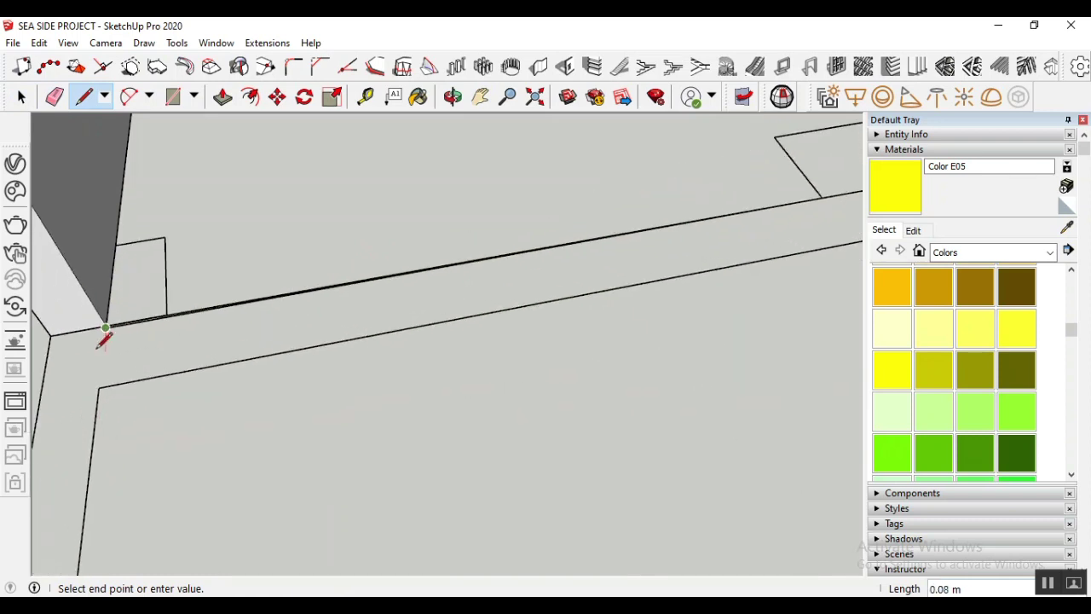
click(110, 320)
click(110, 315)
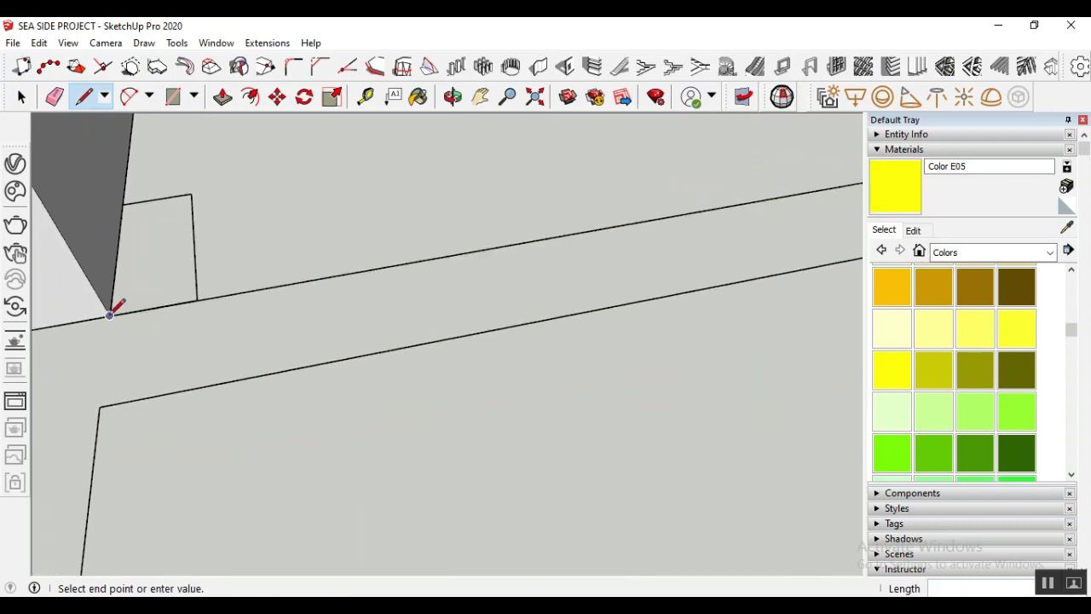
scroll(162, 407, down, 1)
scroll(149, 376, down, 1)
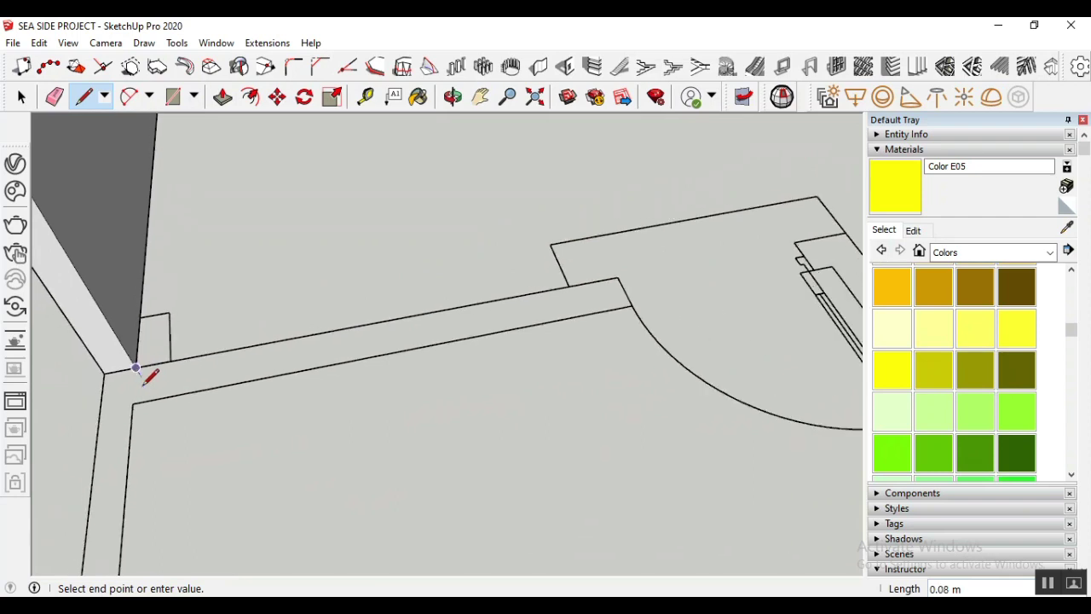
click(569, 286)
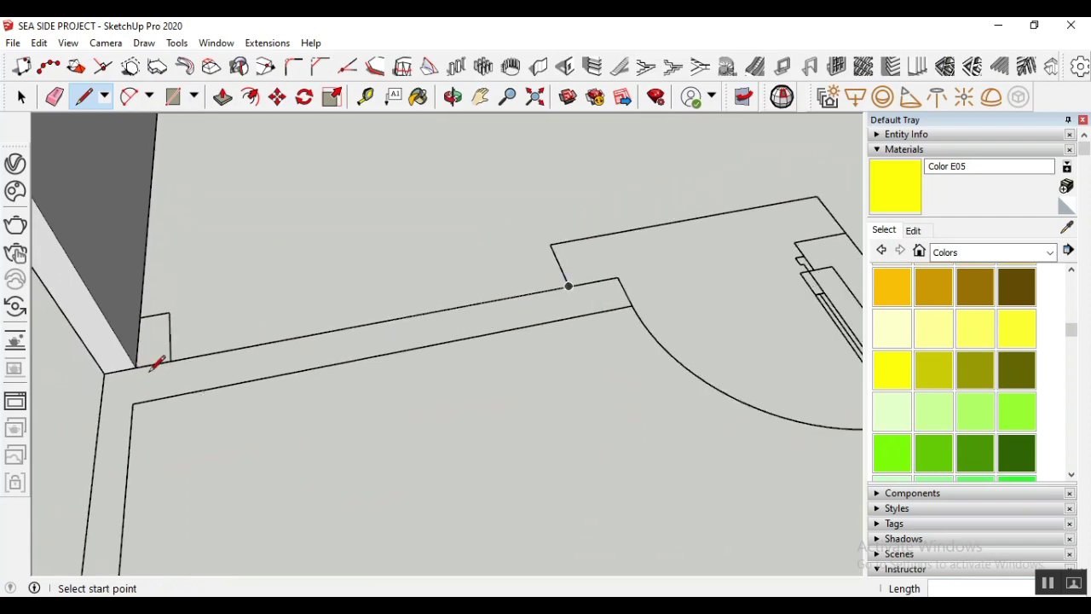
click(138, 365)
scroll(129, 480, down, 3)
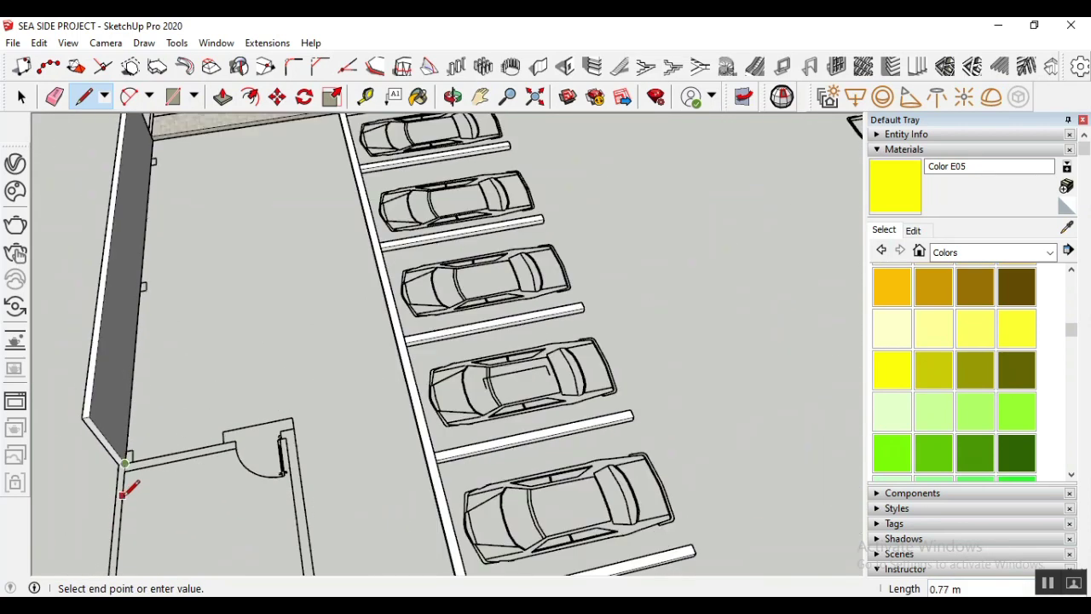
scroll(159, 195, up, 3)
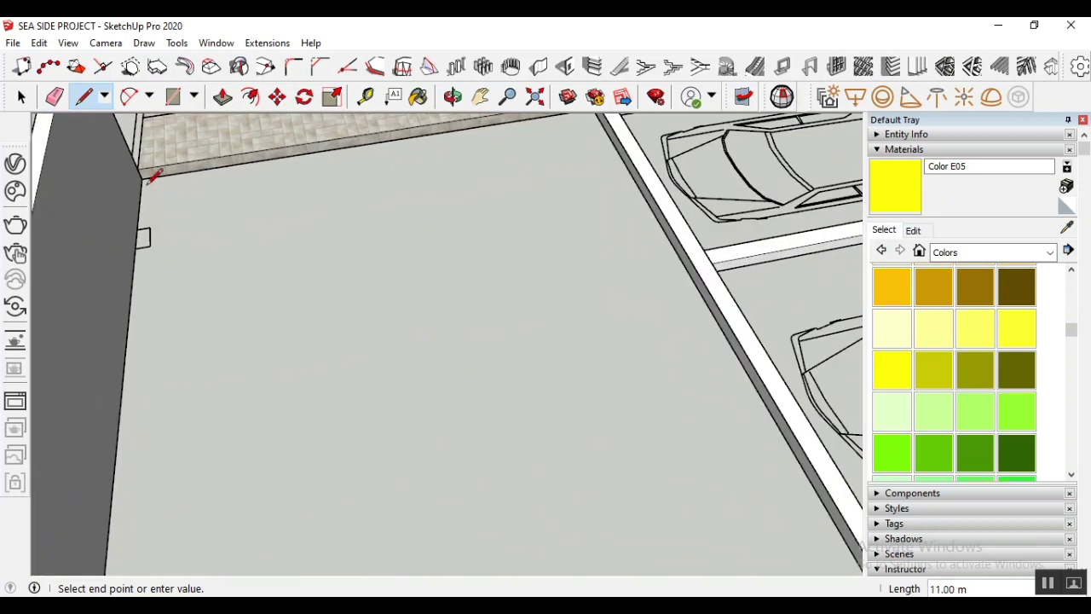
click(142, 178)
scroll(246, 207, down, 4)
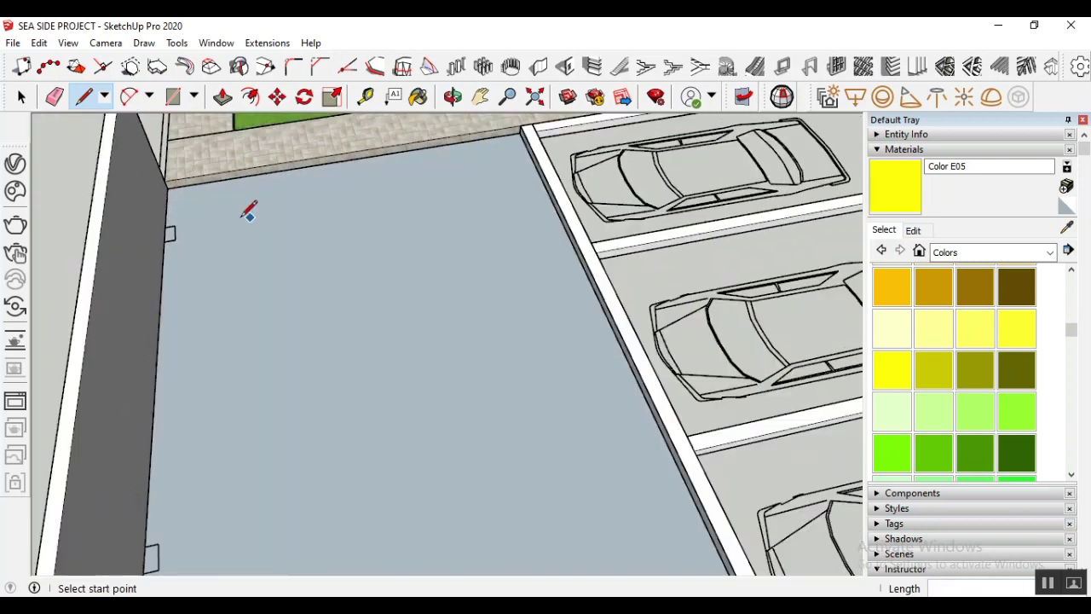
scroll(351, 306, down, 2)
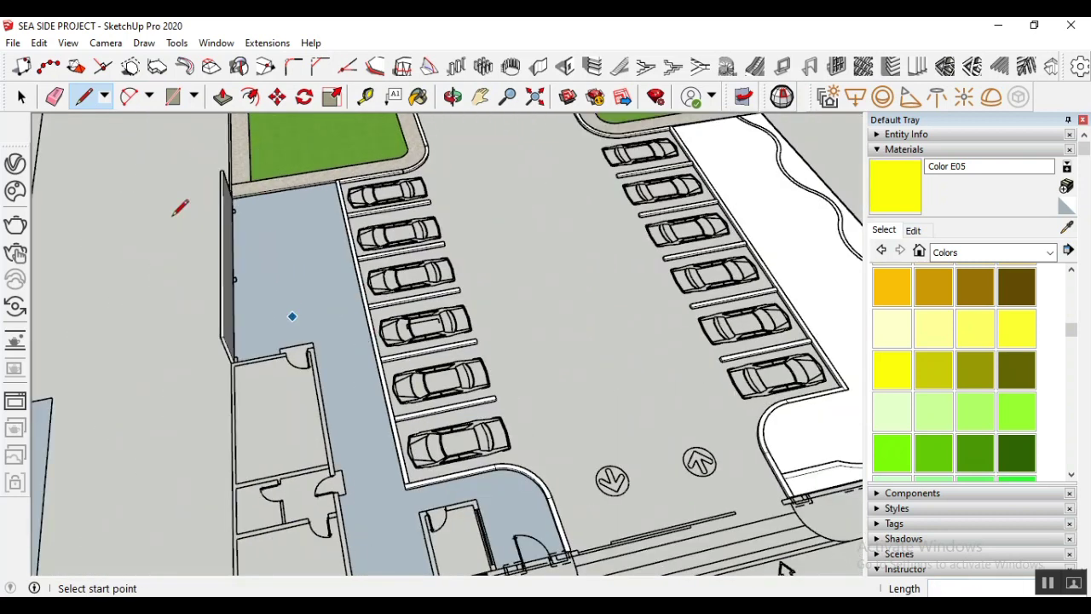
Move the closed building-area face about 29 m away from the plan onto the empty ground beside it
click(21, 96)
scroll(295, 253, down, 3)
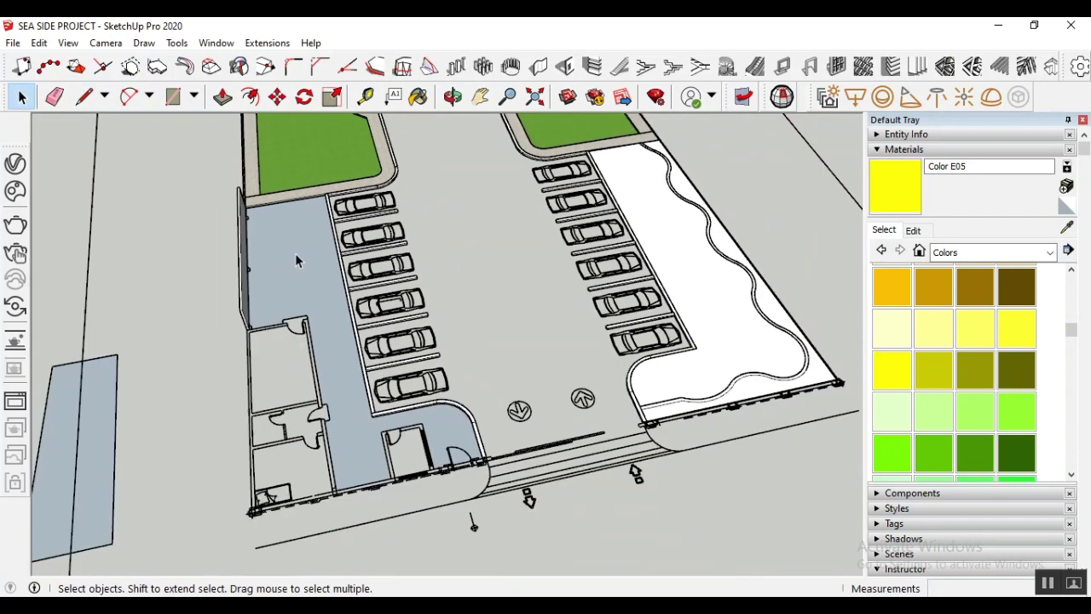
scroll(341, 314, up, 3)
click(296, 267)
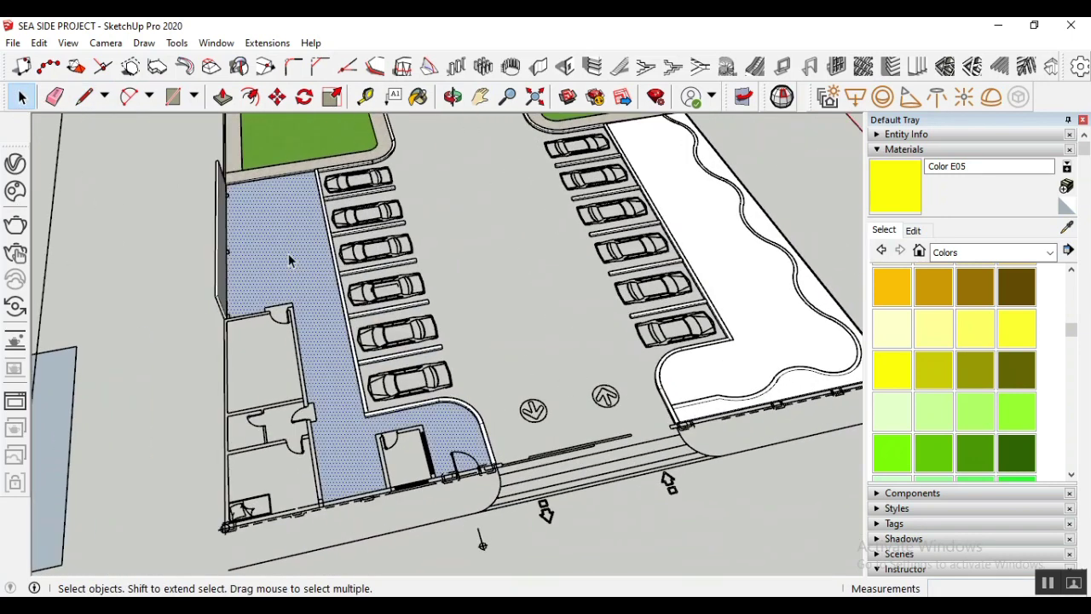
click(277, 97)
click(314, 294)
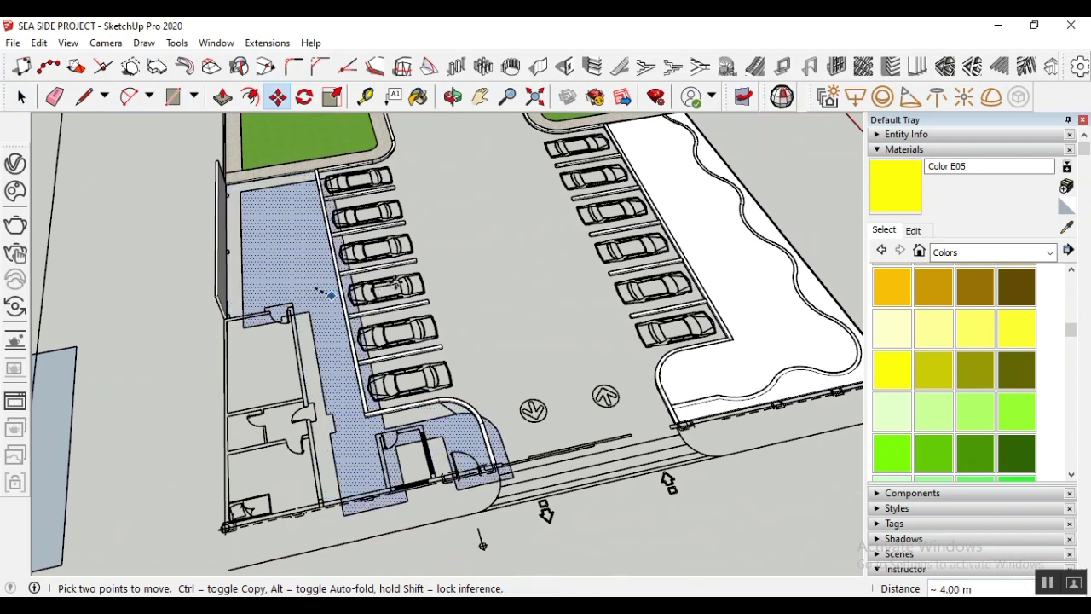
scroll(315, 290, down, 3)
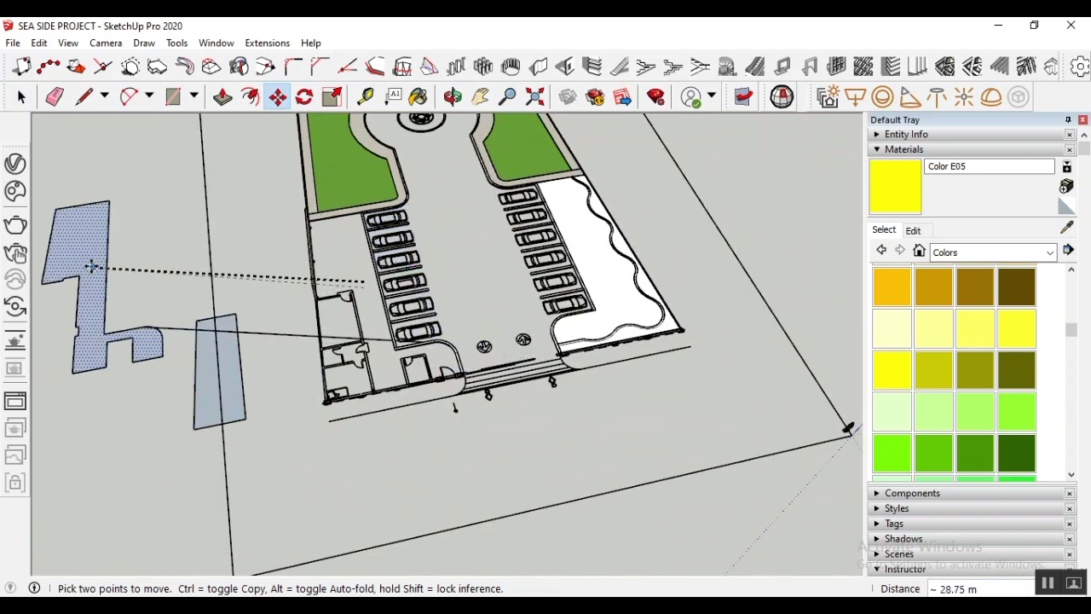
click(84, 267)
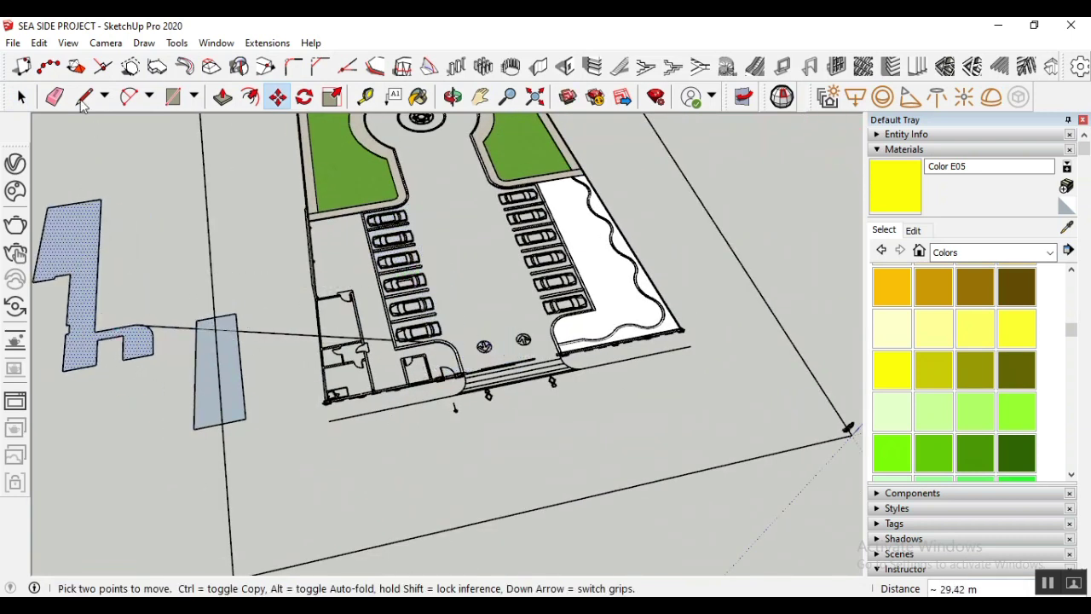
Delete the stray line running from the moved face's rounded corner to the parking bays, segment by segment
click(21, 96)
click(178, 332)
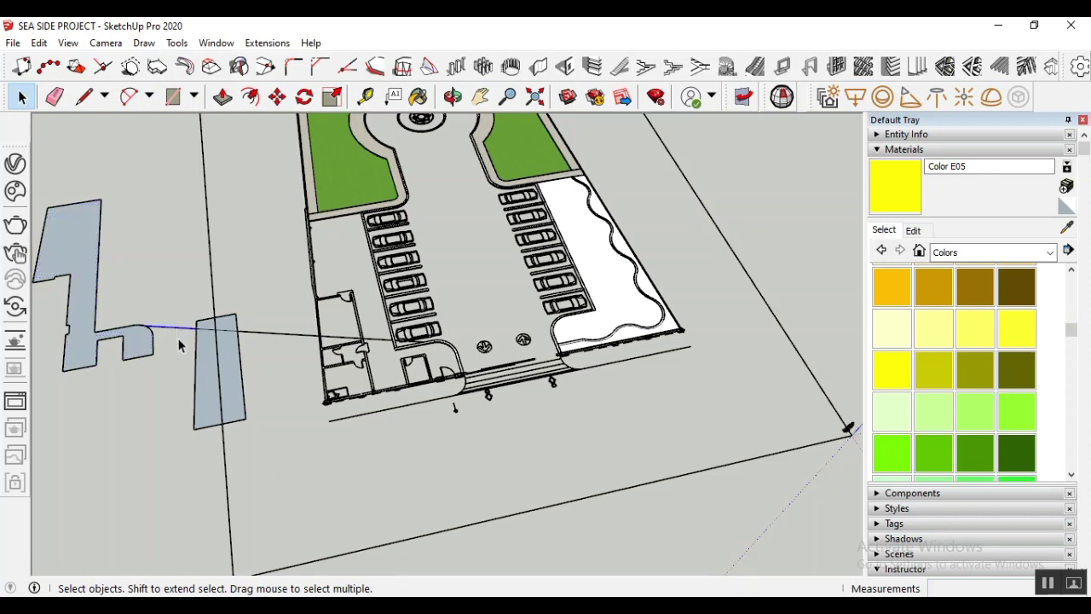
scroll(179, 341, up, 10)
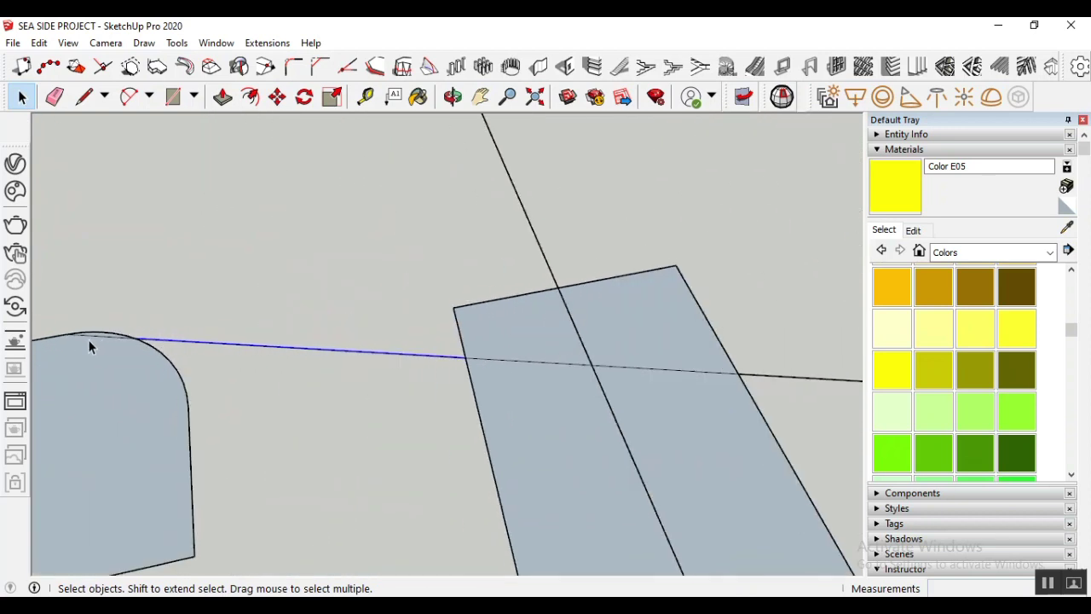
key(Delete)
click(54, 97)
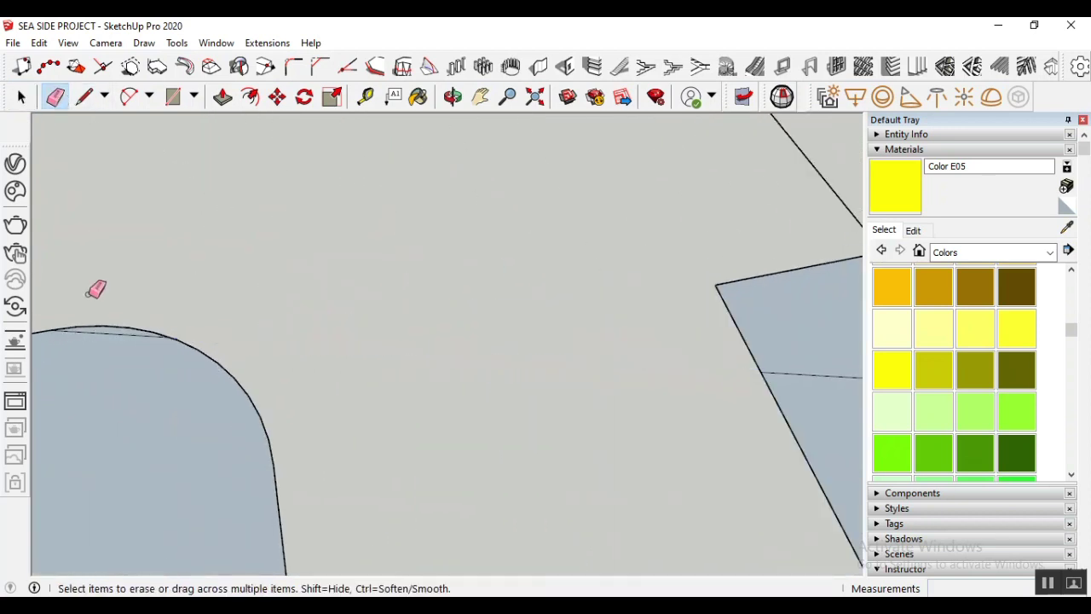
scroll(310, 273, down, 6)
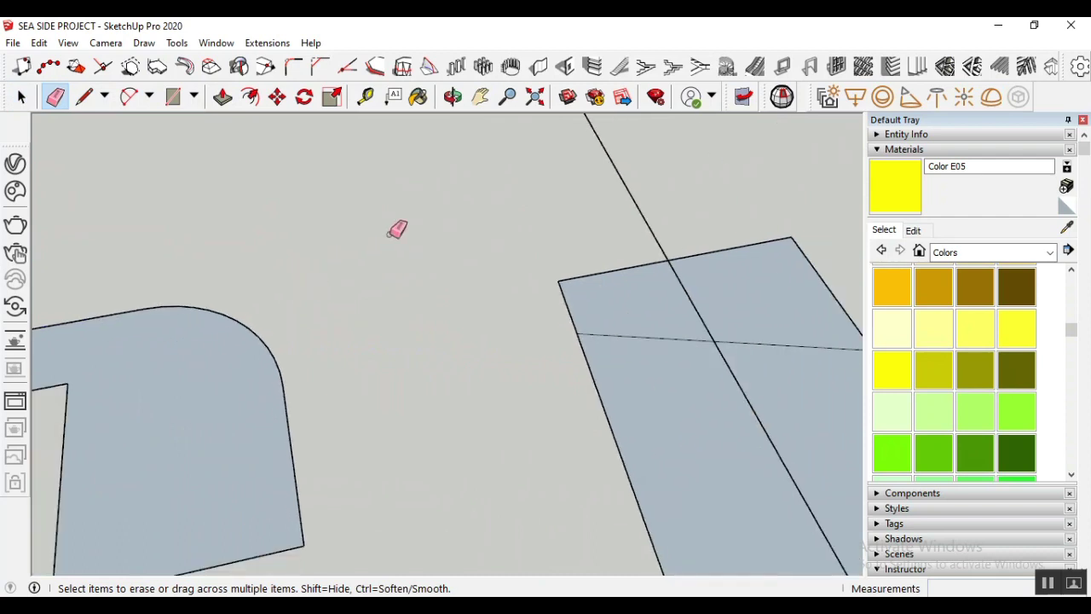
scroll(475, 307, down, 3)
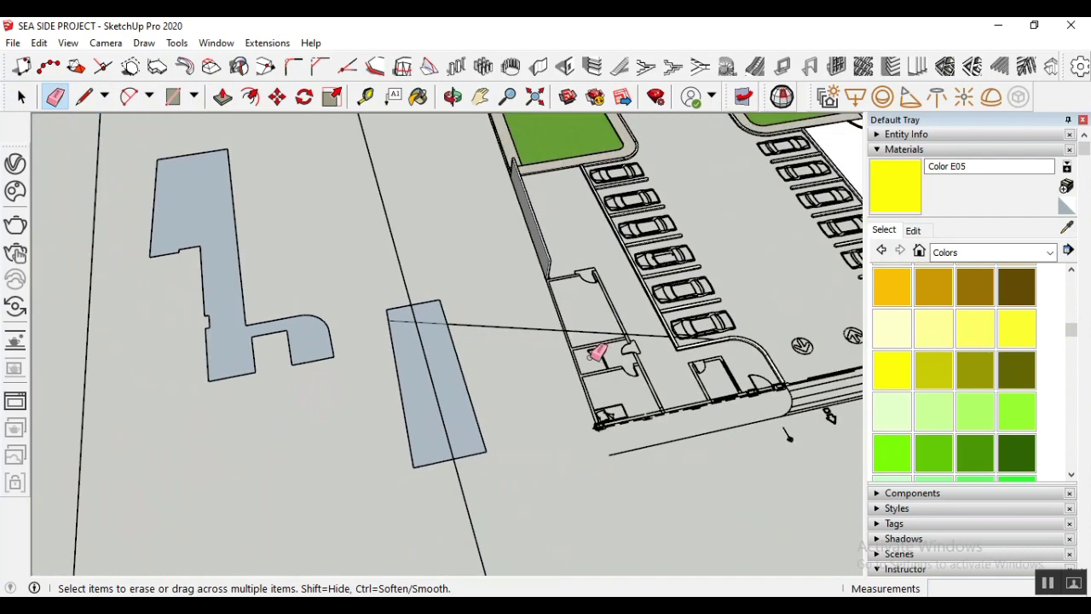
click(544, 326)
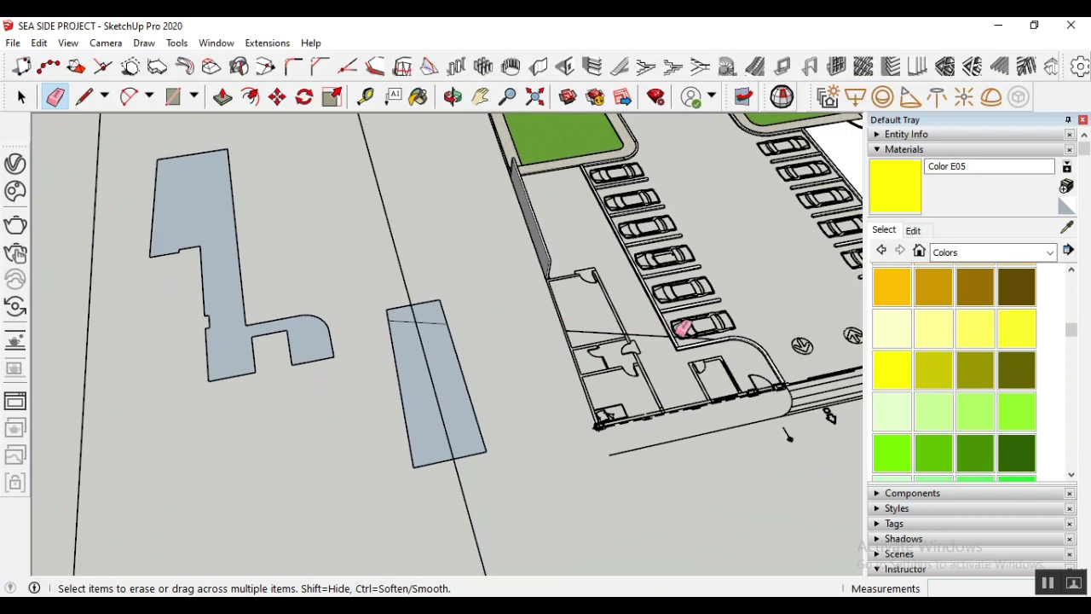
scroll(681, 331, up, 3)
click(21, 96)
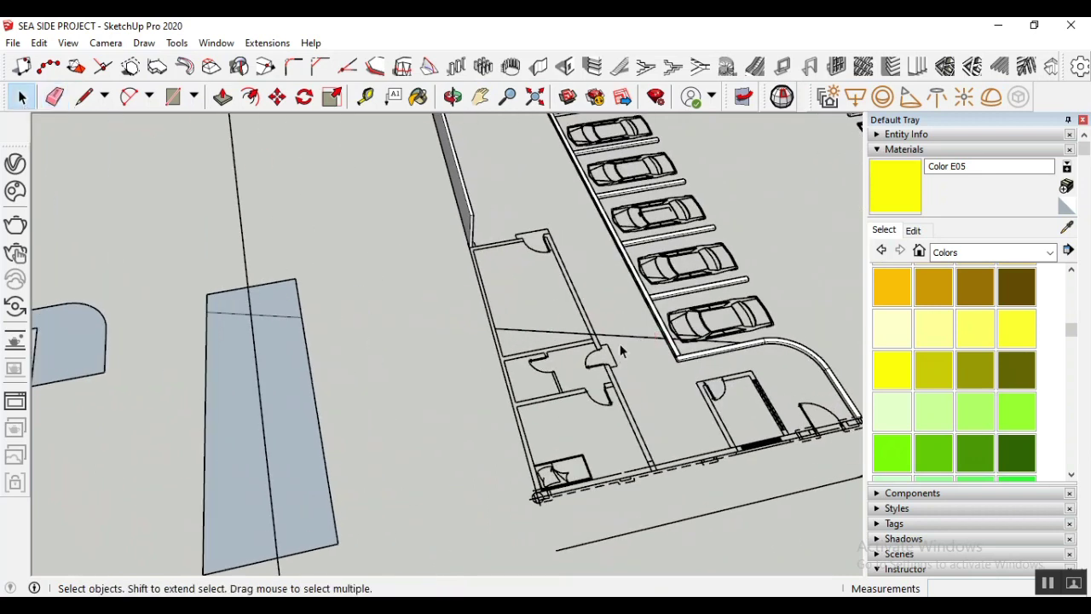
key(Delete)
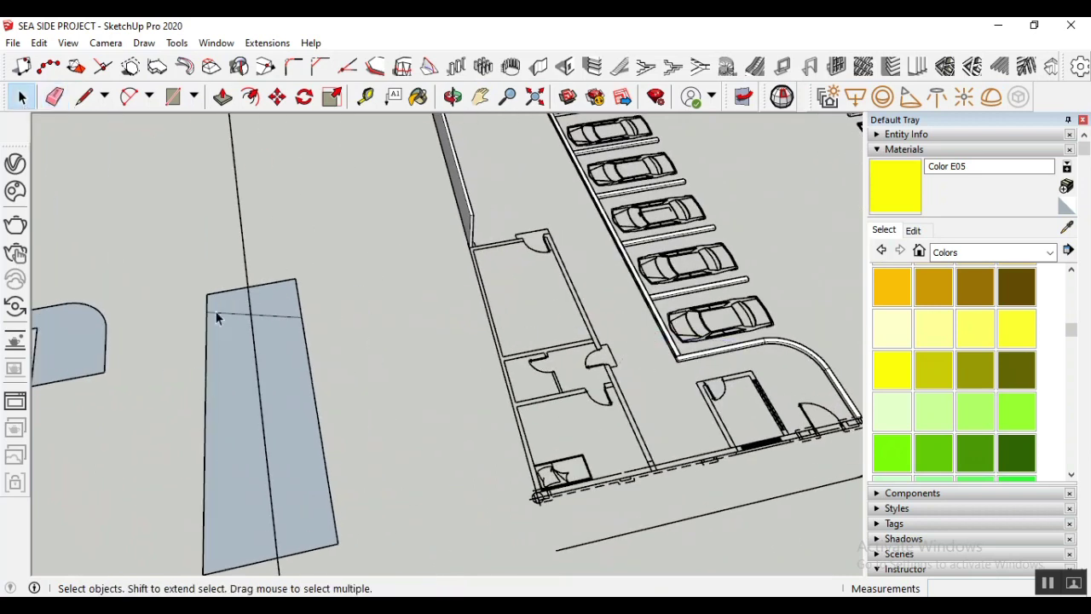
Delete the leftover rectangular face lying between the moved outline and the plan
scroll(319, 288, down, 2)
drag(176, 243, 375, 532)
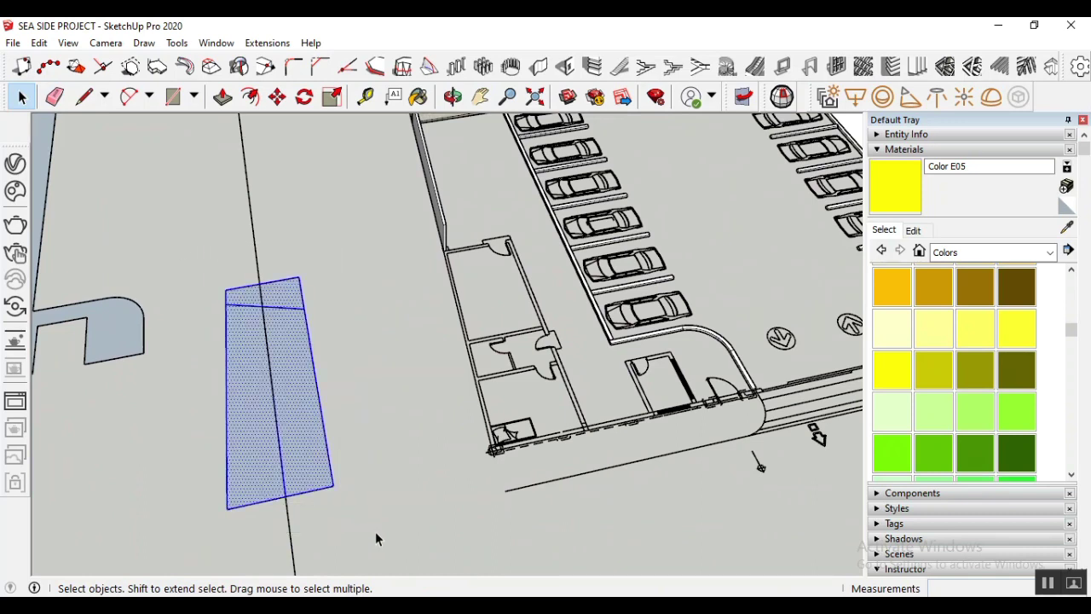
key(Delete)
Extrude the moved building-area face 0.1 m with Push/Pull to form the slab
scroll(596, 467, down, 3)
scroll(213, 239, up, 3)
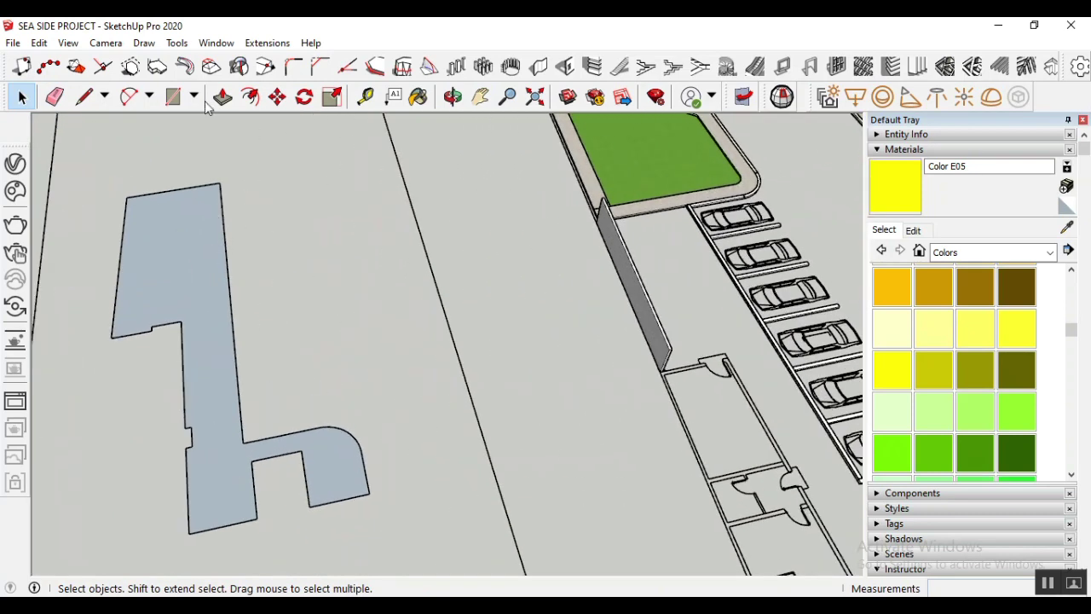
click(222, 96)
click(197, 304)
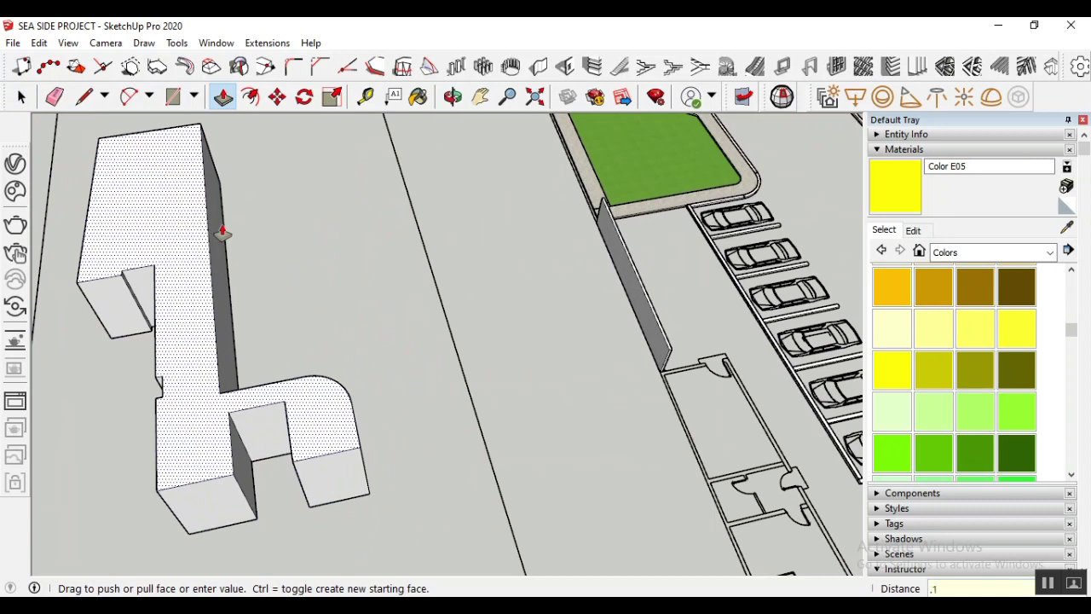
text(.1)
key(Return)
click(21, 96)
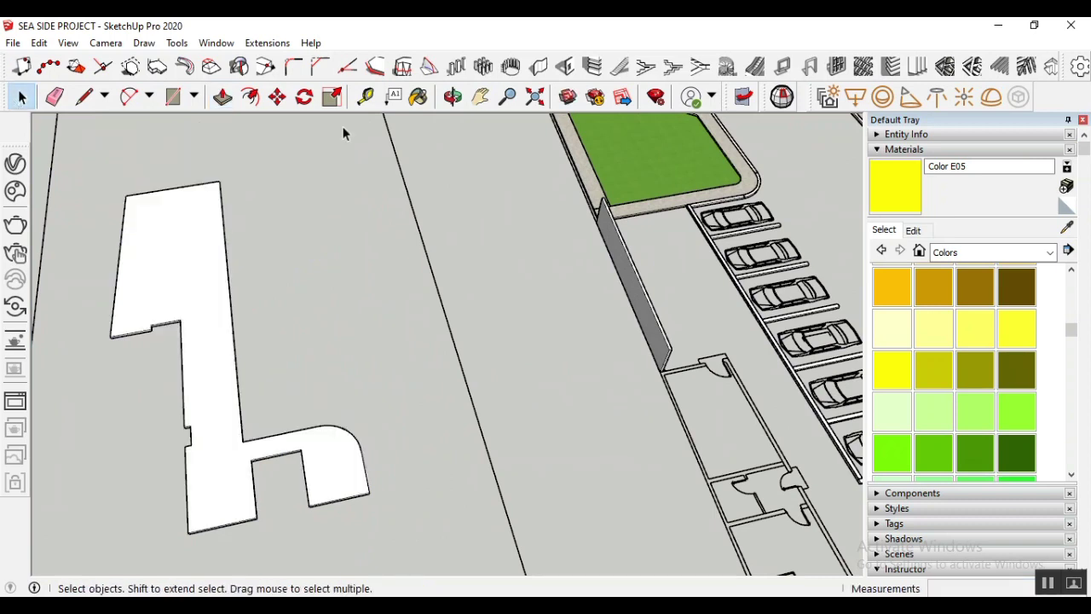
Select the whole building-area slab and make it a group
scroll(344, 134, down, 3)
drag(171, 146, 384, 420)
right_click(260, 255)
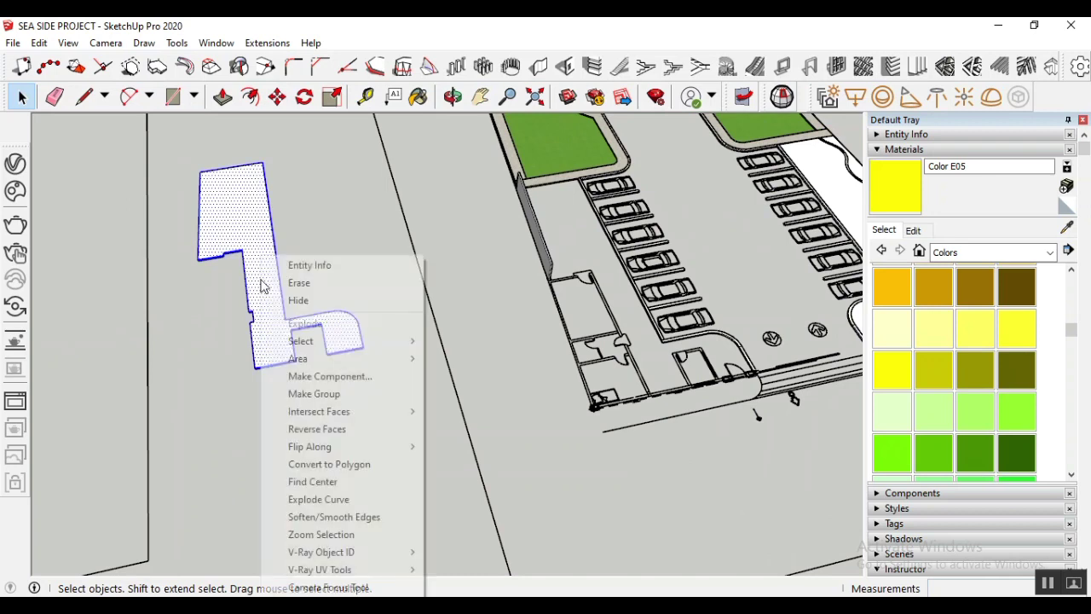
click(342, 393)
click(397, 441)
Select the parking-bay curb group next to the building area to check its extent, and clear the selection
scroll(266, 398, down, 3)
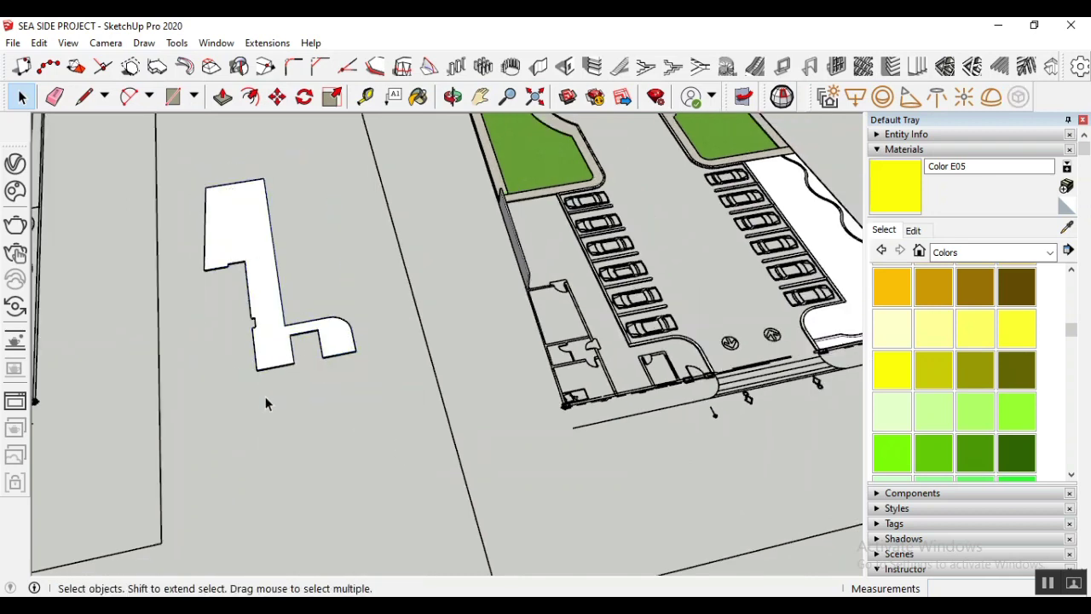
scroll(617, 350, up, 10)
scroll(595, 359, down, 2)
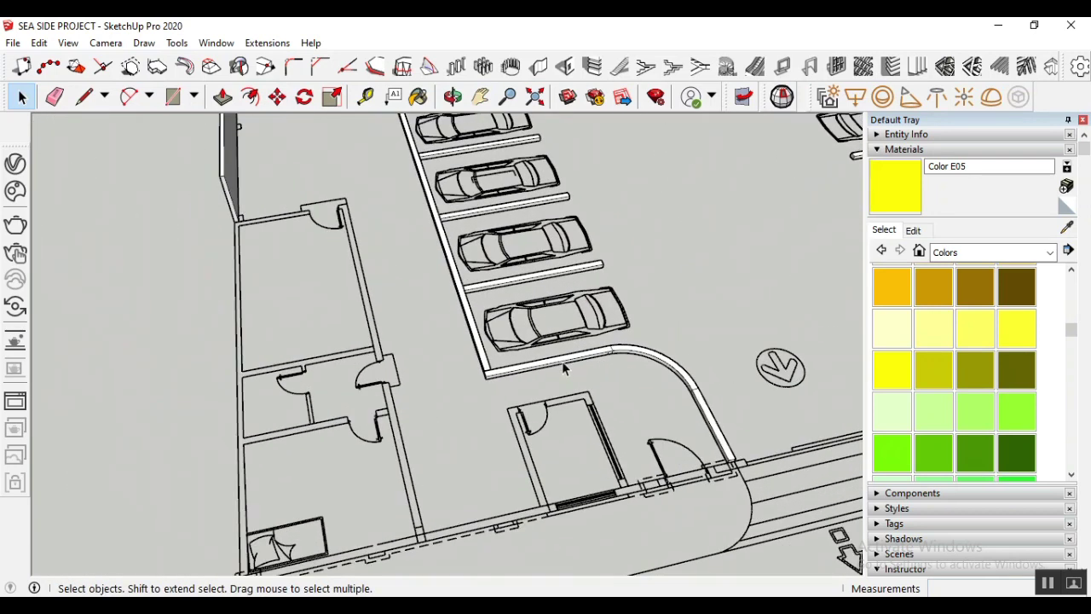
click(629, 359)
scroll(629, 359, down, 4)
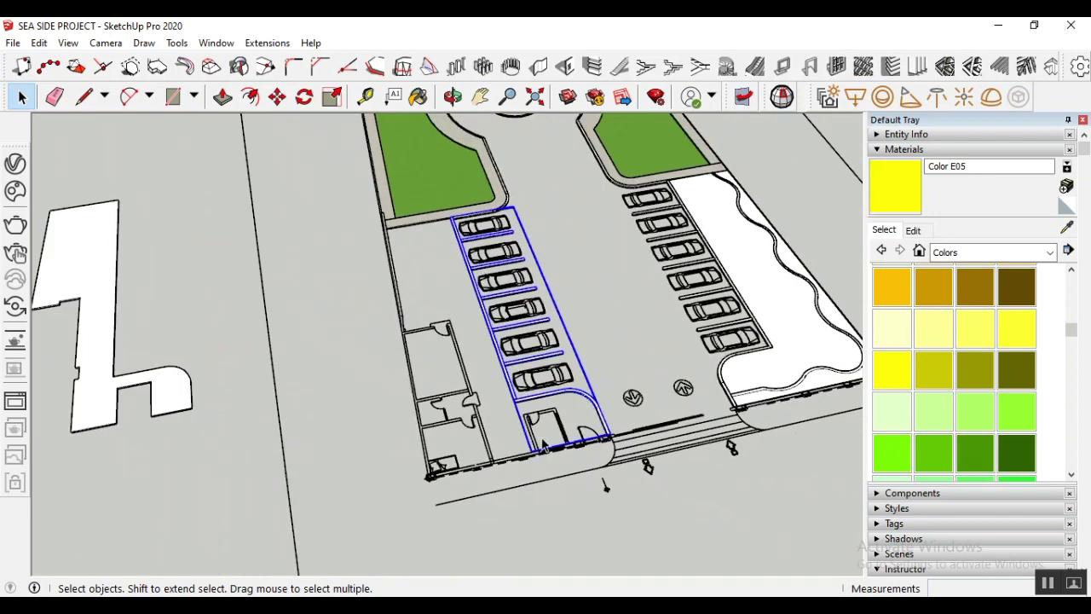
scroll(530, 221, up, 5)
click(605, 217)
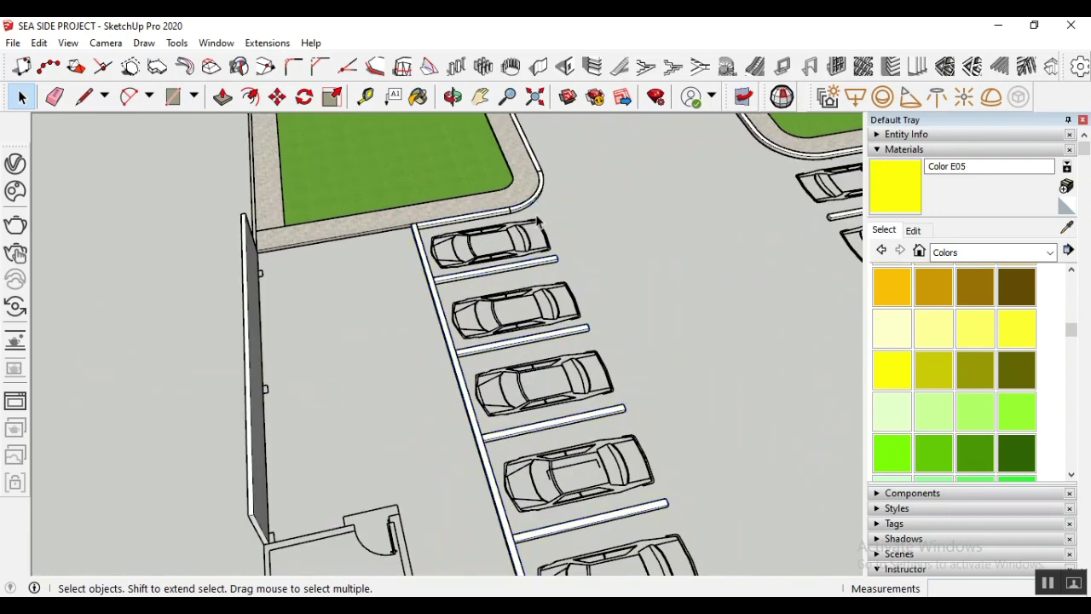
Group the straight curb strip along the lawn's paved edge together with the adjoining parking-bay curb group
scroll(465, 222, up, 3)
click(467, 219)
scroll(410, 252, up, 1)
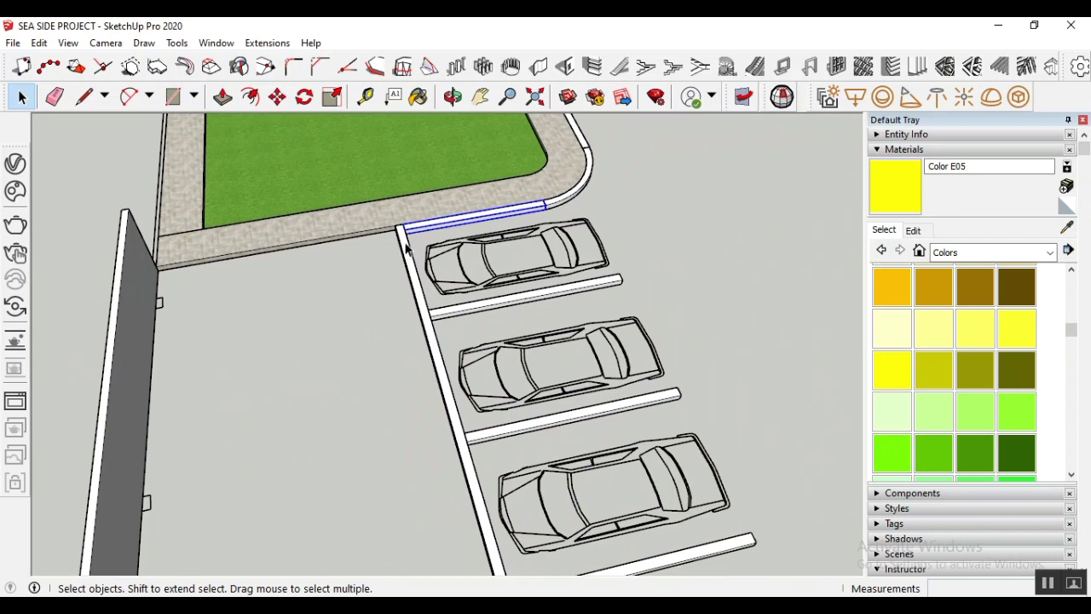
click(409, 247)
right_click(422, 229)
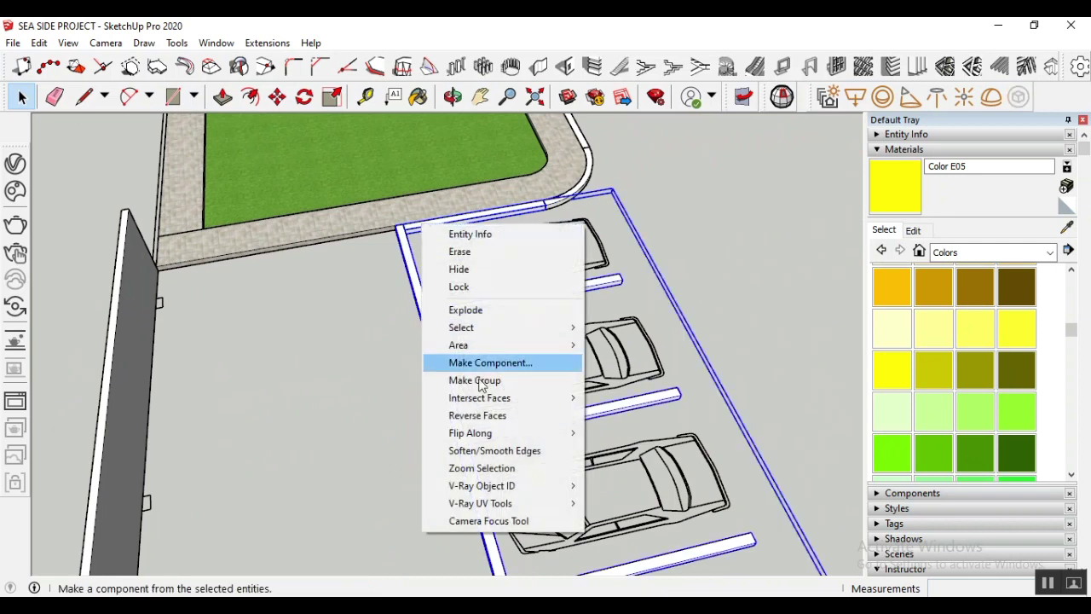
click(443, 380)
click(332, 387)
Select the rounded corner curb beside the lawn to check its extent, and clear the selection
click(575, 187)
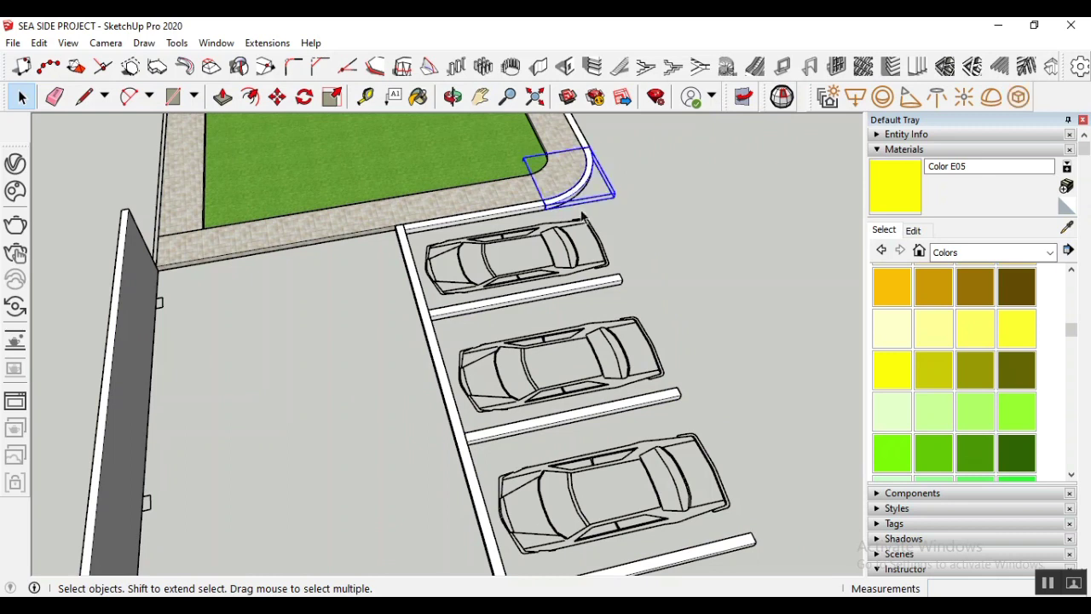
scroll(536, 250, up, 3)
scroll(537, 250, down, 5)
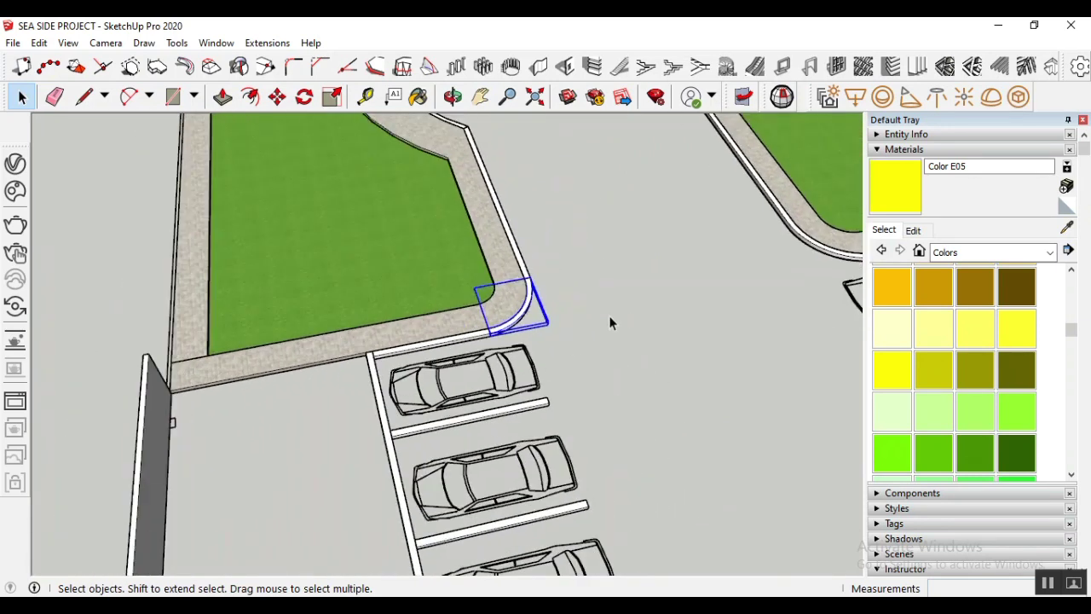
click(397, 392)
Move the building-area slab group by its outer front corner onto the inner end corner of the curved curb beside the entrance
scroll(299, 260, down, 4)
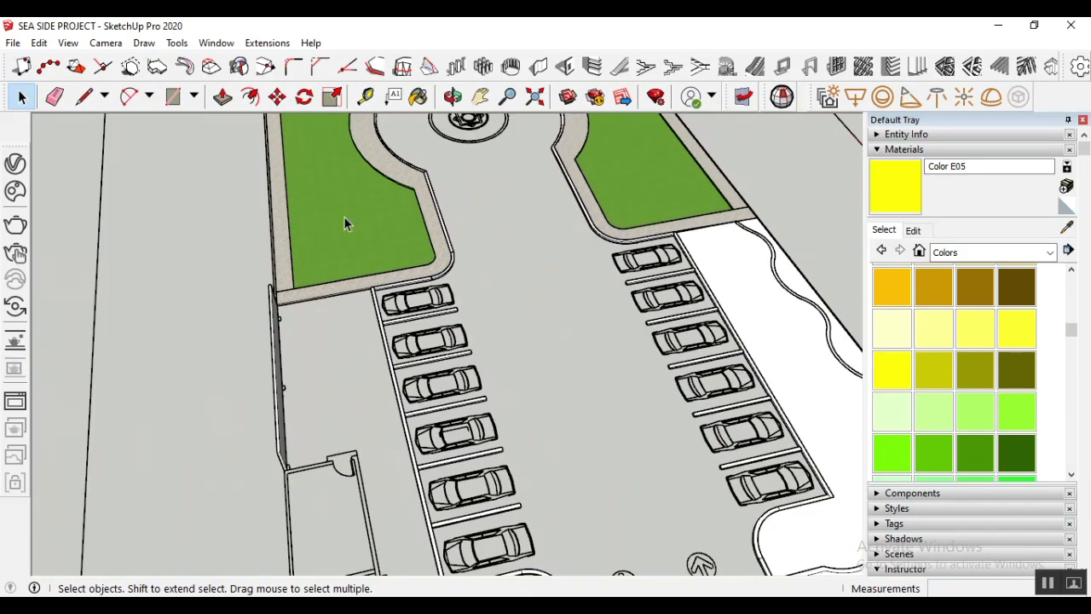
scroll(95, 441, up, 2)
scroll(492, 212, down, 2)
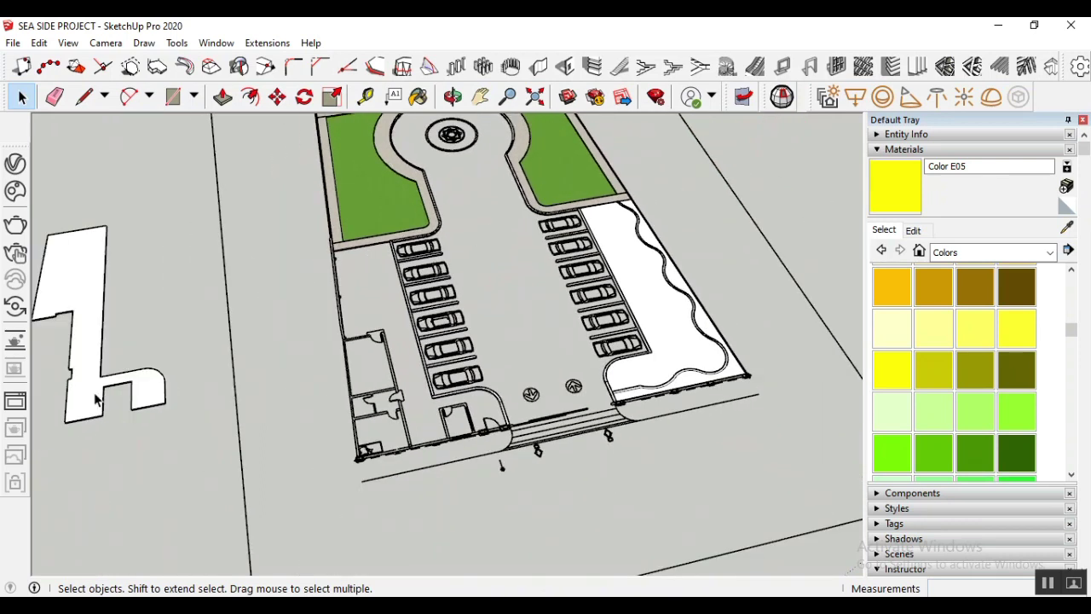
click(106, 410)
click(278, 96)
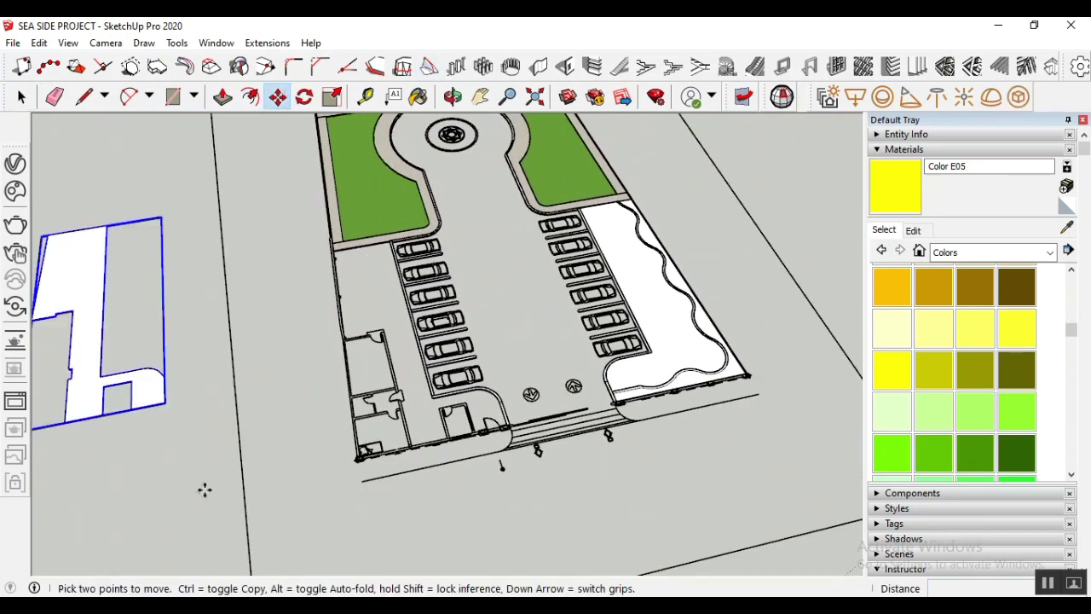
scroll(103, 487, up, 2)
scroll(208, 339, up, 6)
scroll(205, 344, up, 3)
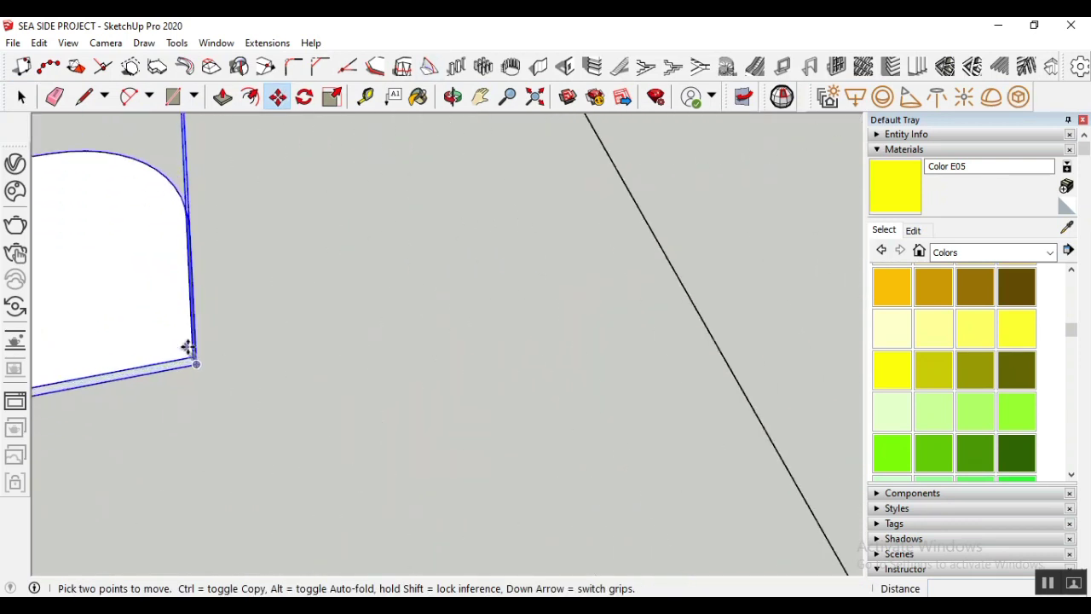
click(191, 356)
scroll(183, 336, down, 5)
scroll(317, 339, down, 3)
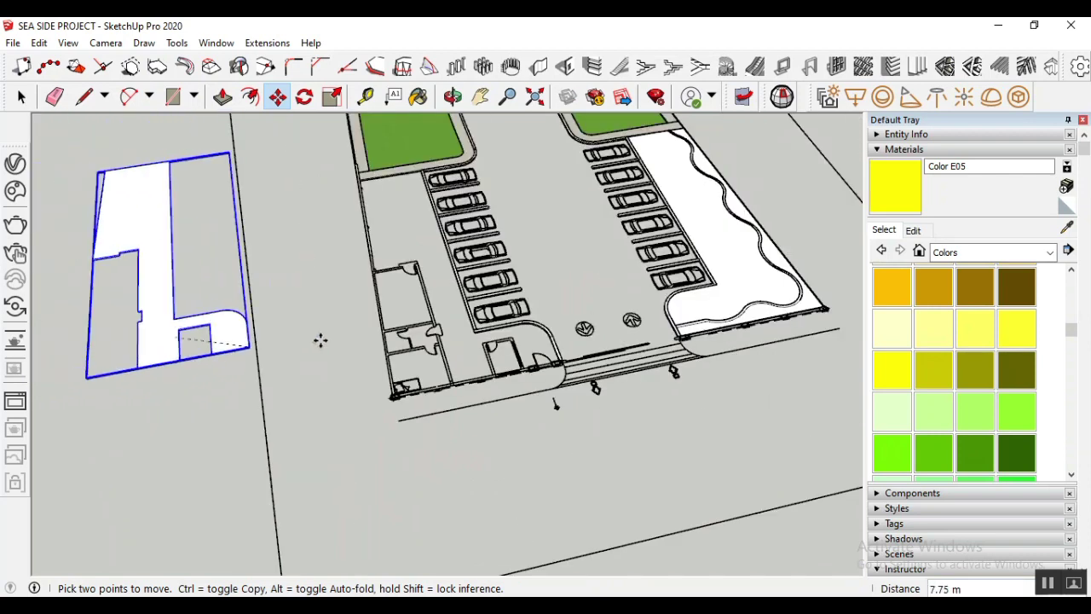
scroll(348, 329, up, 6)
scroll(689, 408, up, 5)
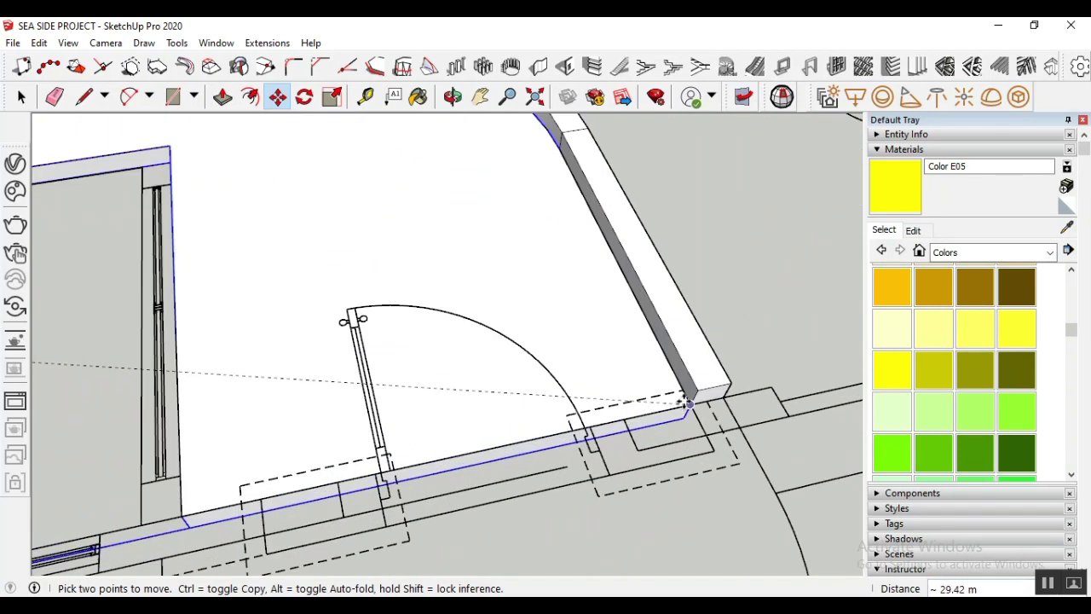
click(702, 382)
scroll(610, 350, down, 3)
scroll(611, 351, down, 3)
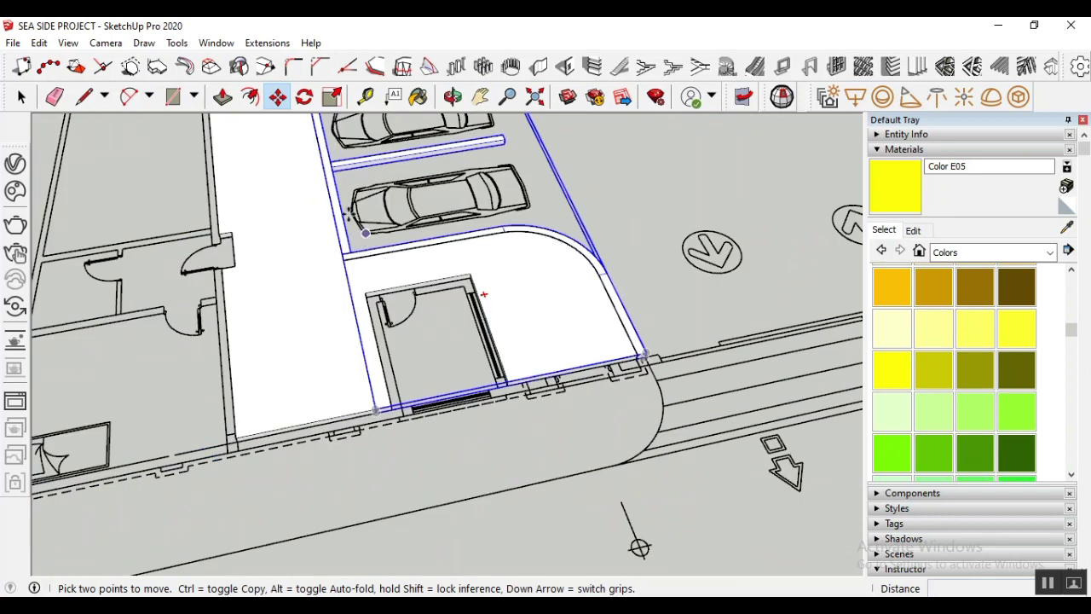
click(22, 96)
scroll(459, 351, down, 5)
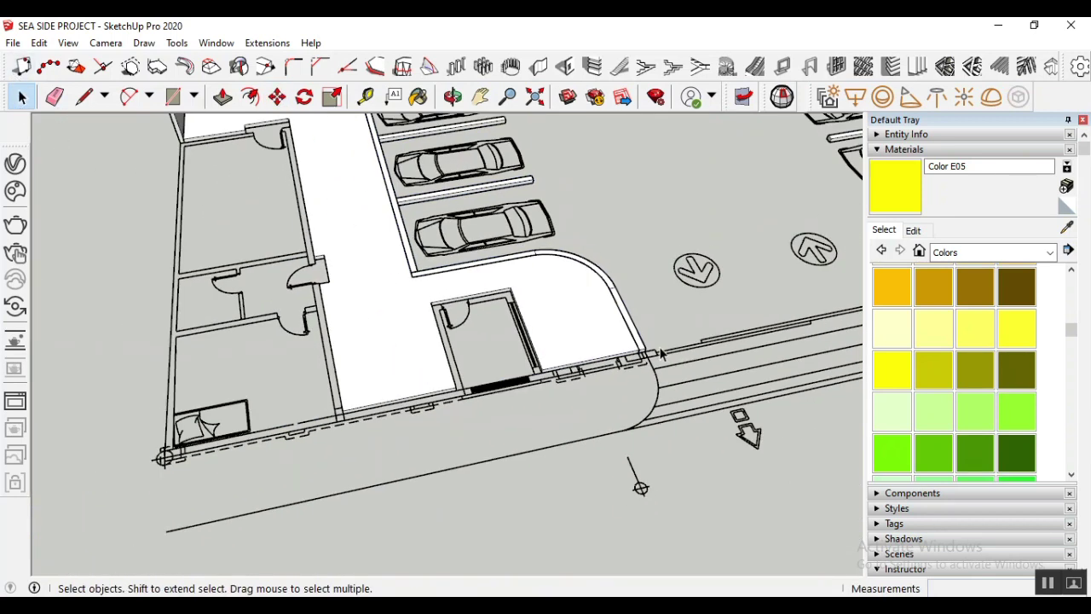
Examine the unpainted walkways around the parking bays, the entrance rooms and the kerb bordering the lawn
scroll(444, 309, up, 5)
scroll(444, 309, up, 3)
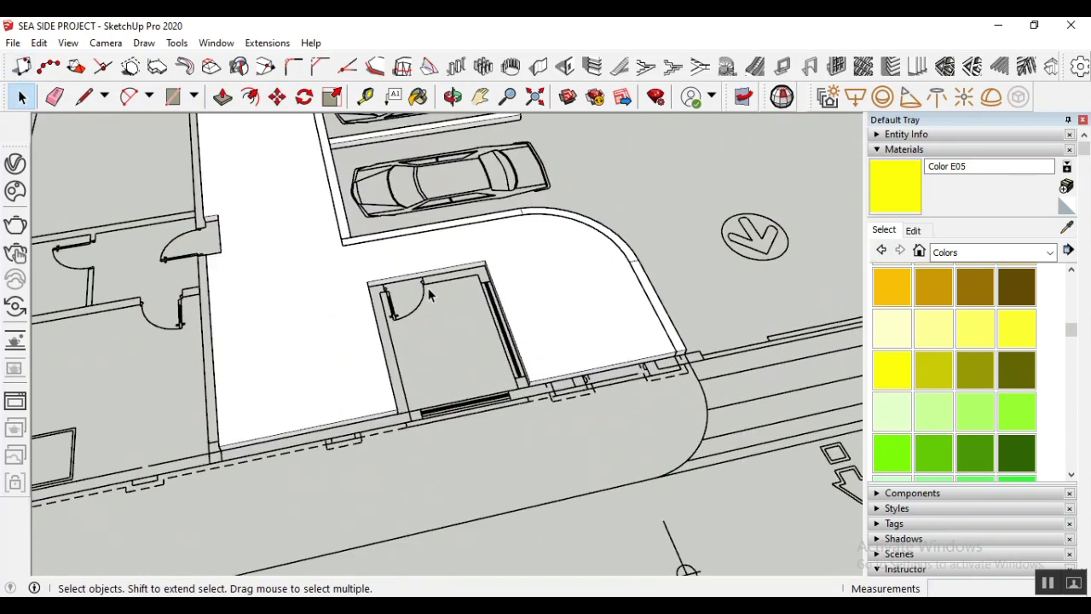
scroll(474, 298, down, 6)
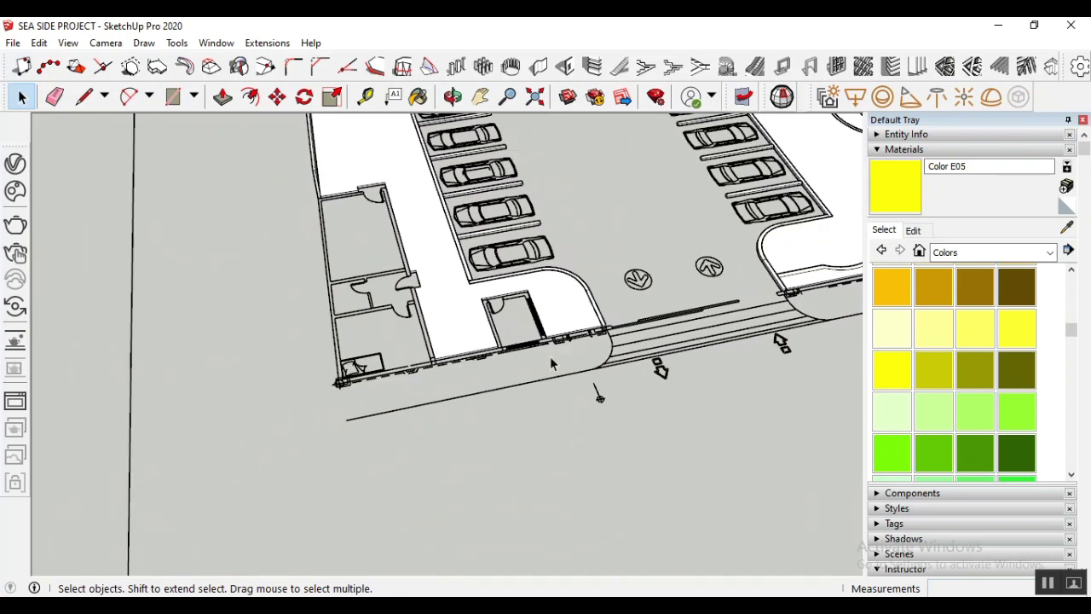
scroll(592, 383, down, 2)
scroll(395, 423, down, 2)
scroll(400, 273, up, 5)
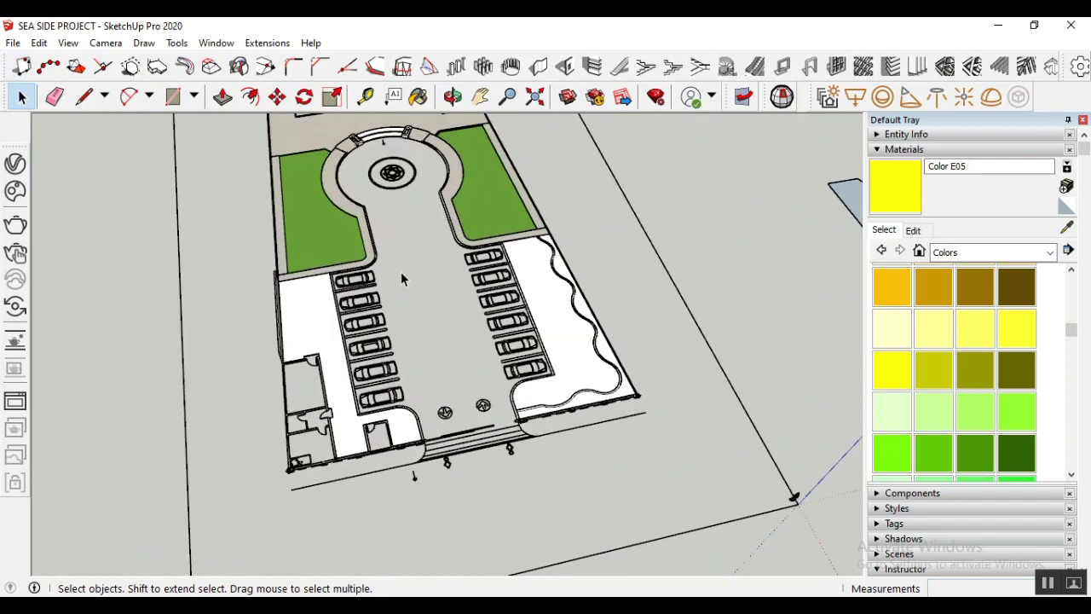
double_click(363, 241)
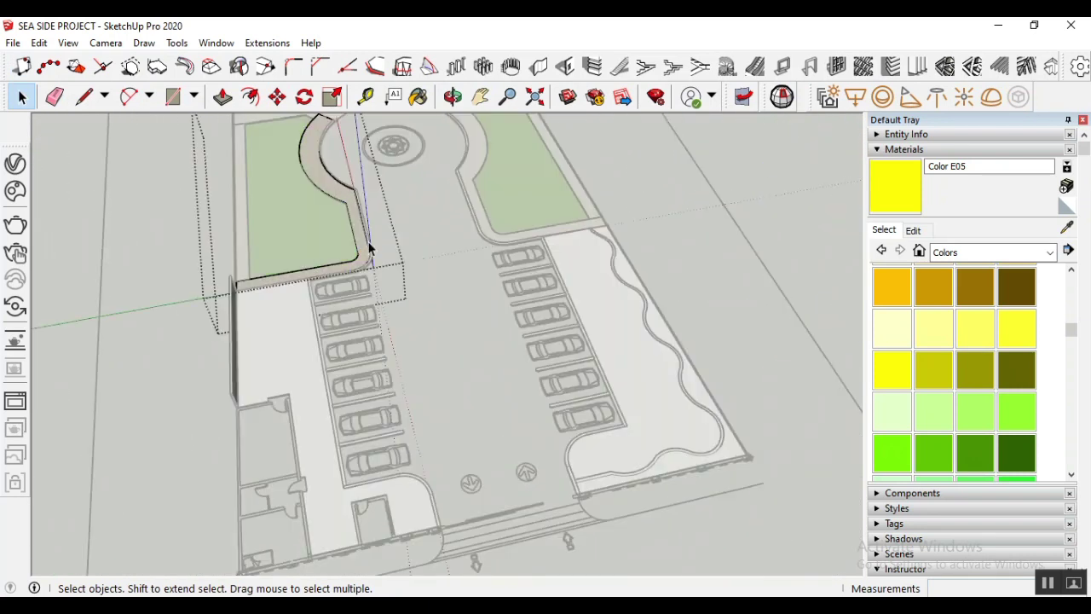
click(431, 275)
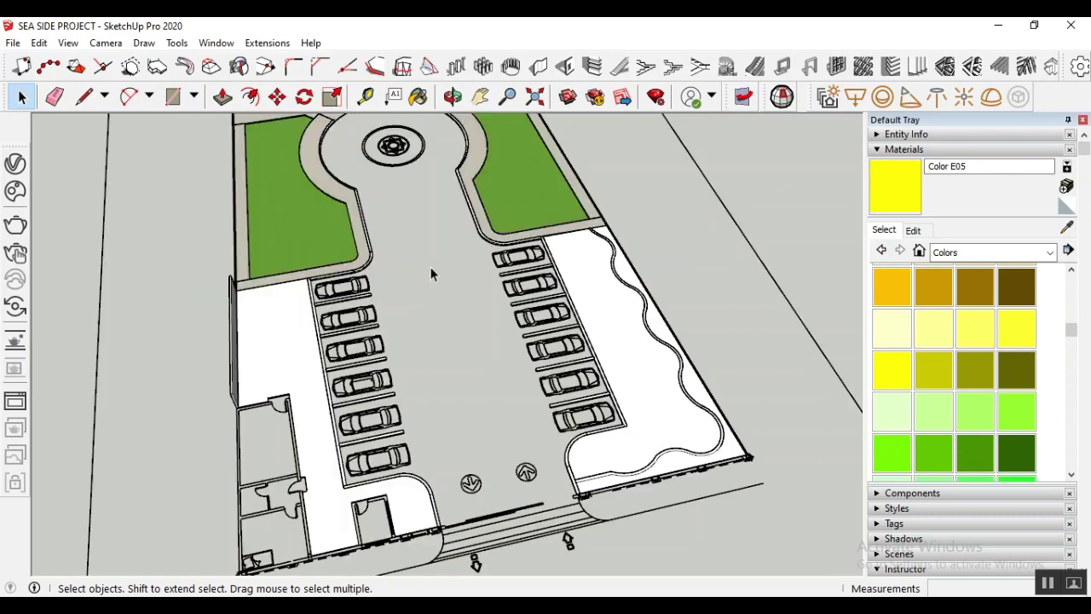
Paint the walkway between the parking bays and the entrance rooms with the model's existing Field Rectangle Tile material
scroll(999, 276, up, 5)
click(991, 253)
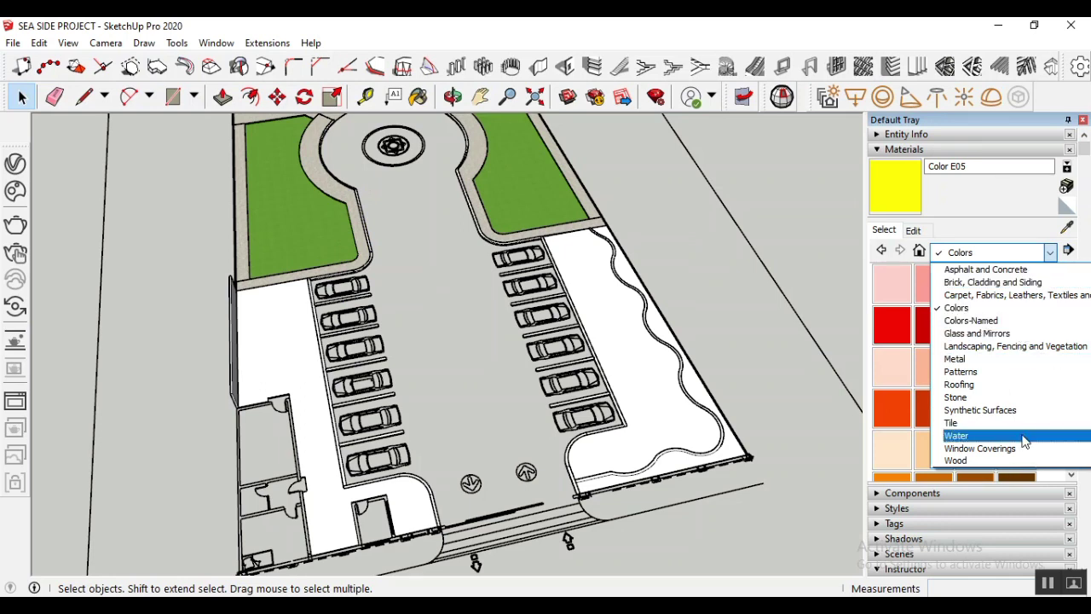
scroll(1023, 320, up, 1)
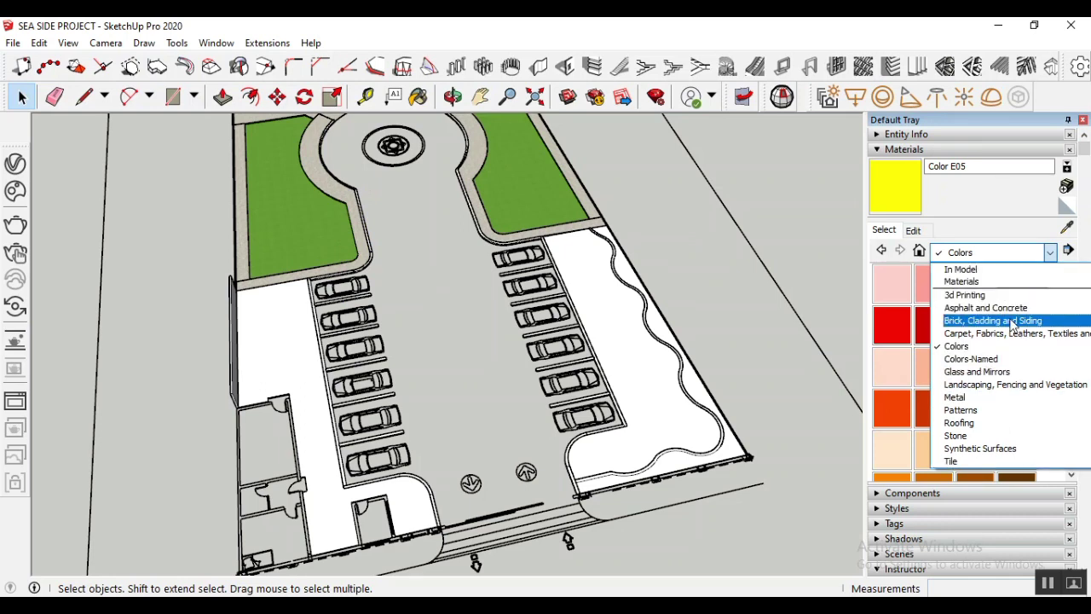
click(961, 270)
scroll(980, 350, down, 6)
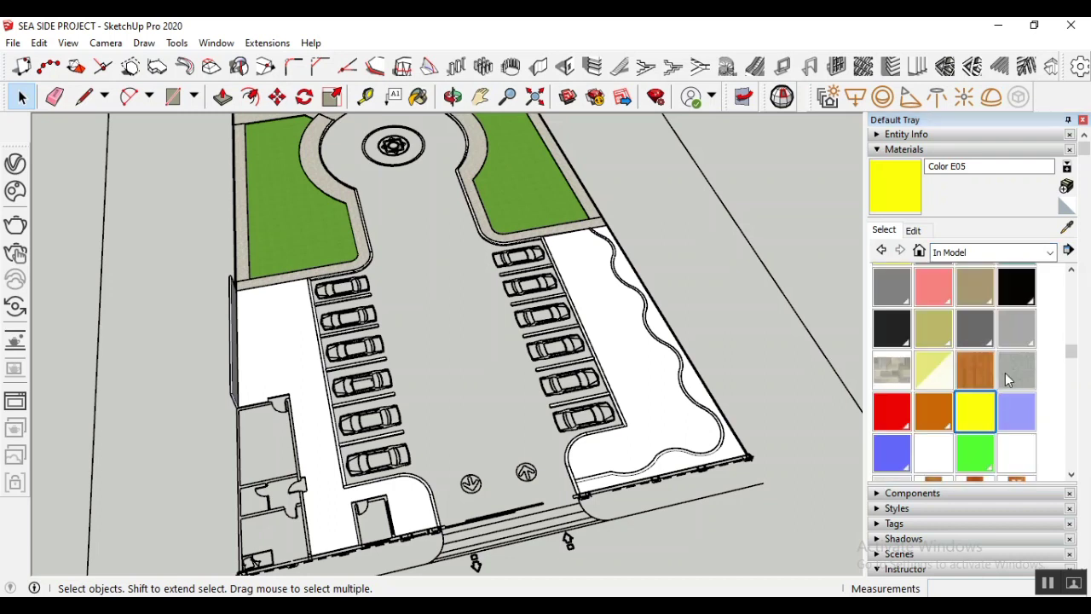
click(1017, 344)
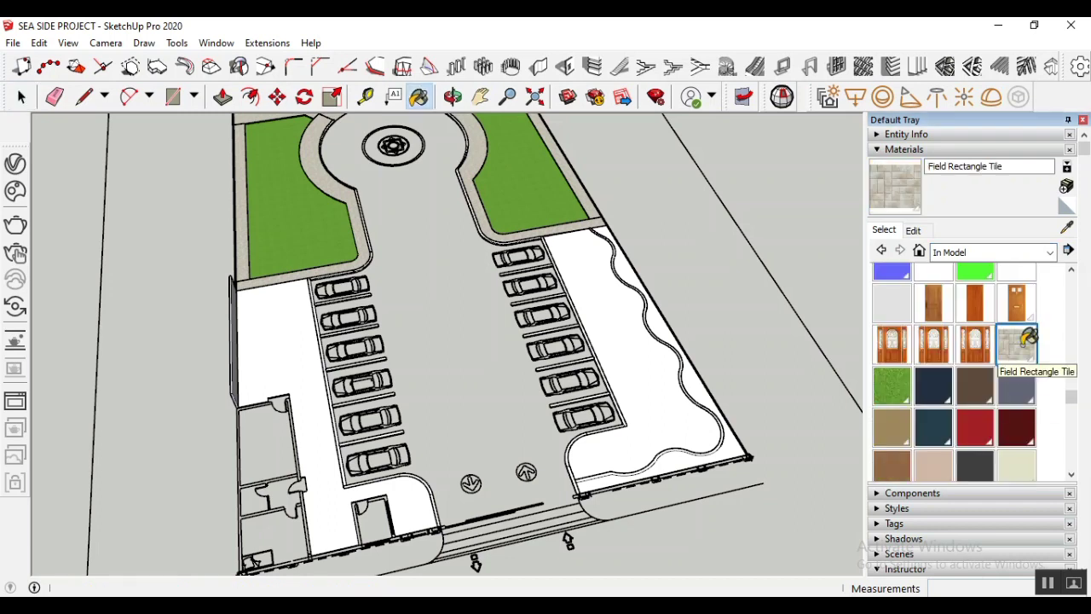
scroll(333, 312, up, 4)
click(247, 344)
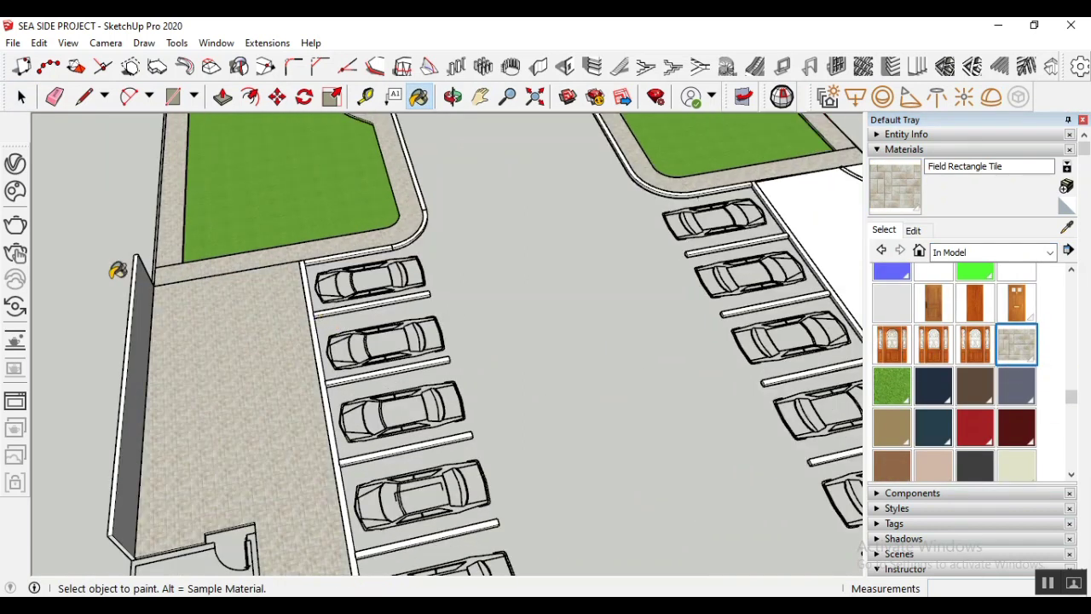
Apply Field Rectangle Tile to the paved area between the opposite parking bays and the wavy kerb
scroll(674, 275, down, 3)
scroll(514, 307, down, 3)
scroll(441, 309, up, 2)
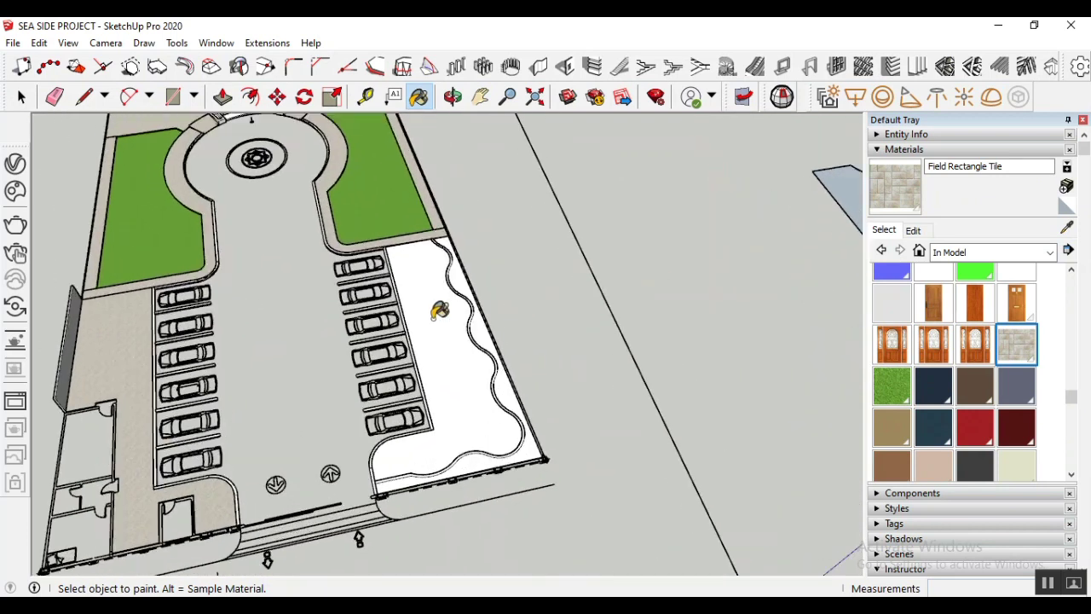
scroll(441, 338, up, 3)
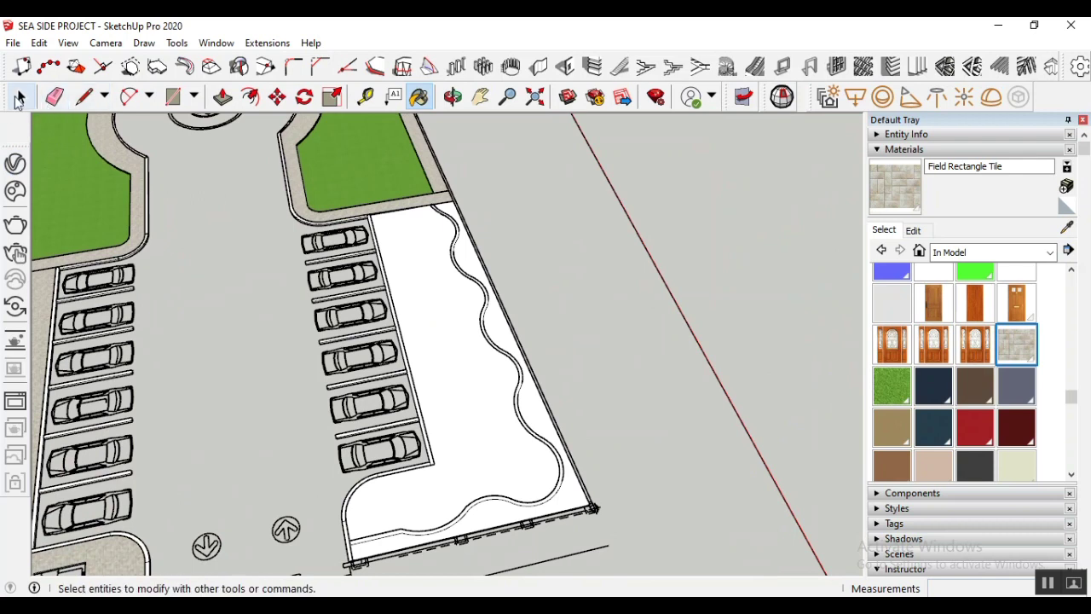
click(21, 96)
click(468, 397)
scroll(478, 418, up, 1)
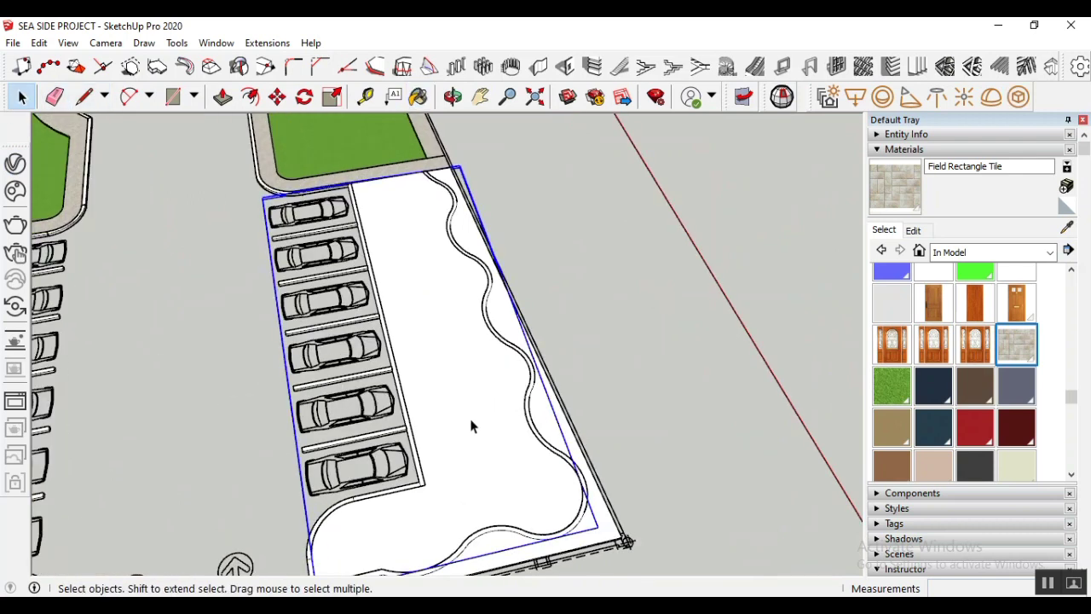
scroll(480, 415, down, 2)
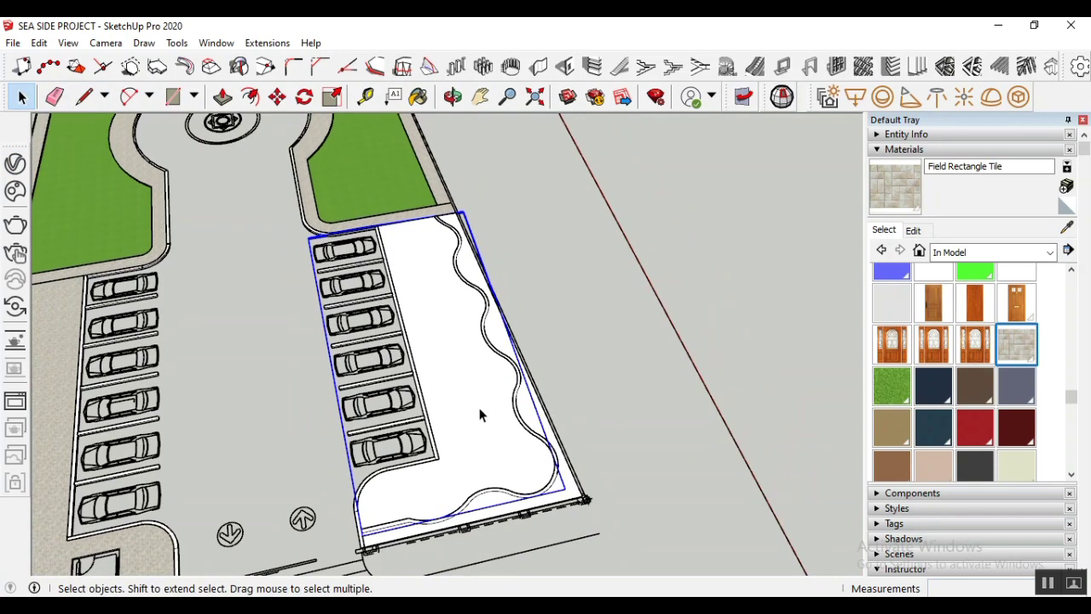
click(637, 394)
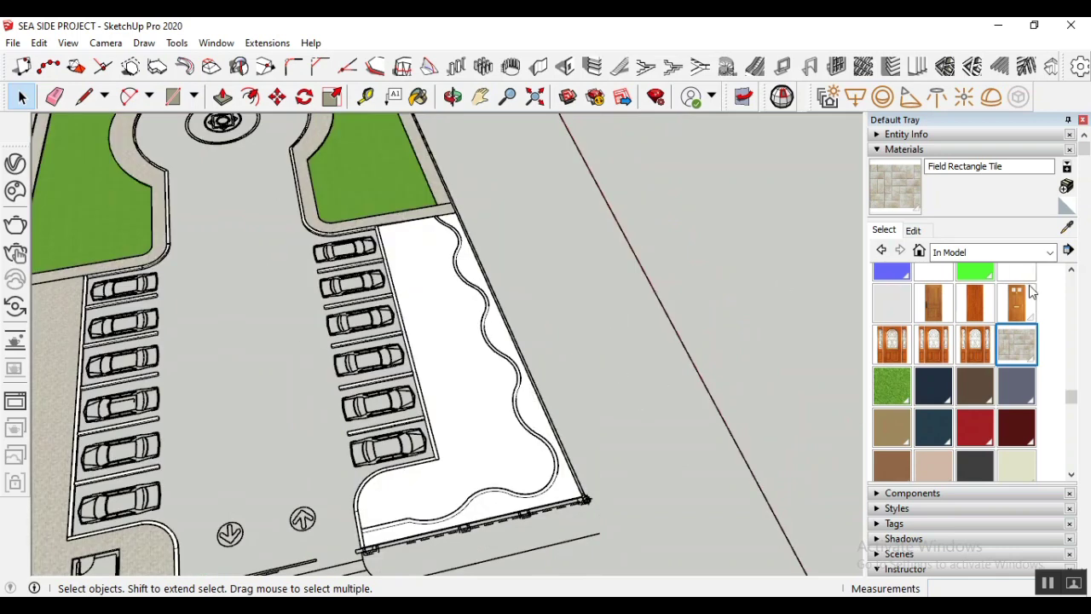
click(1014, 343)
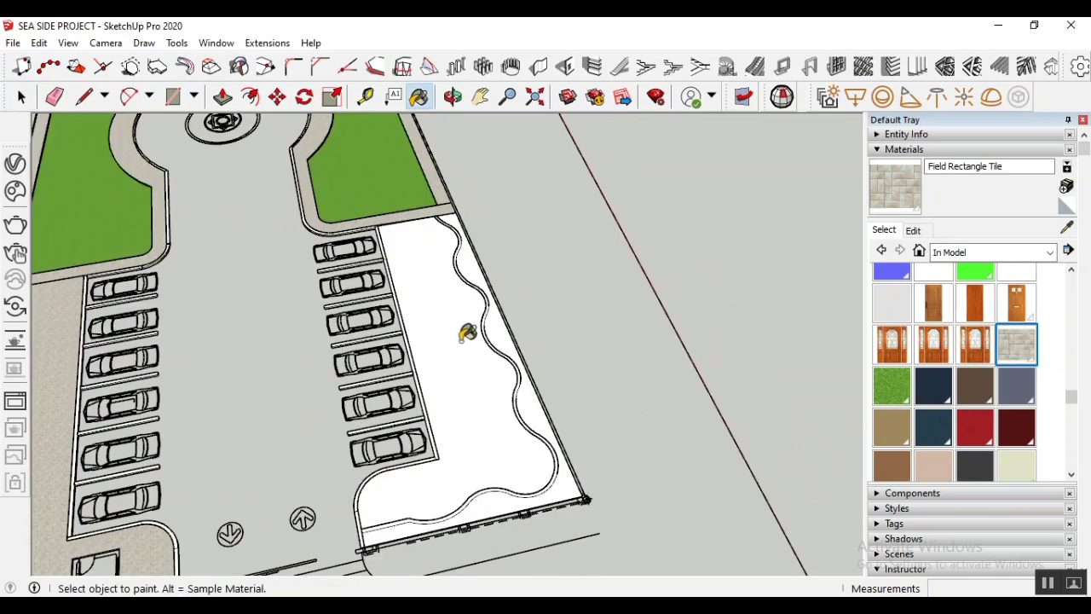
click(21, 96)
scroll(439, 315, up, 1)
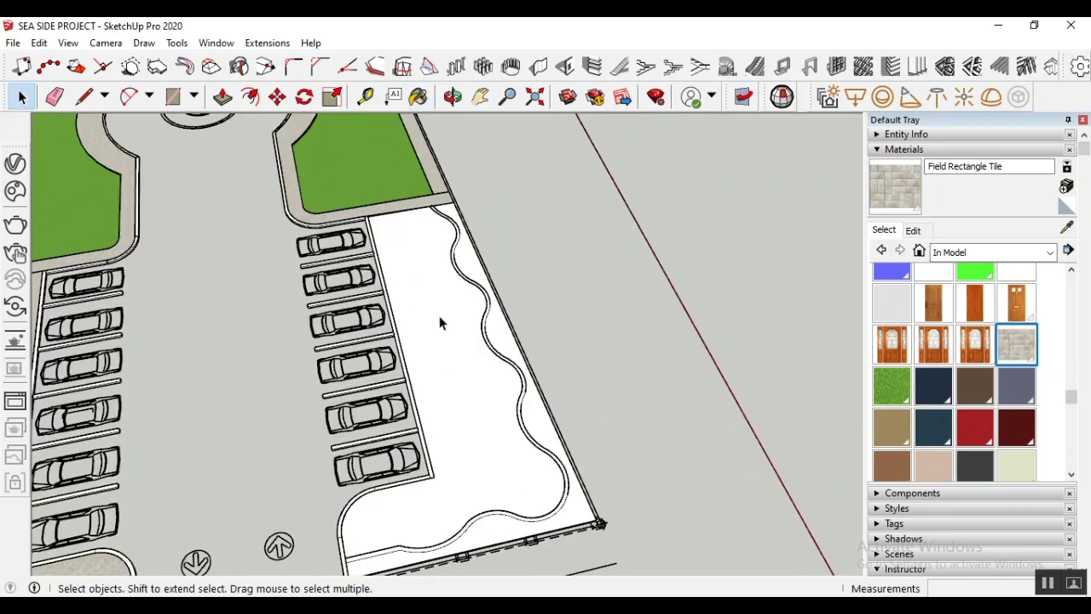
click(442, 350)
scroll(403, 277, up, 1)
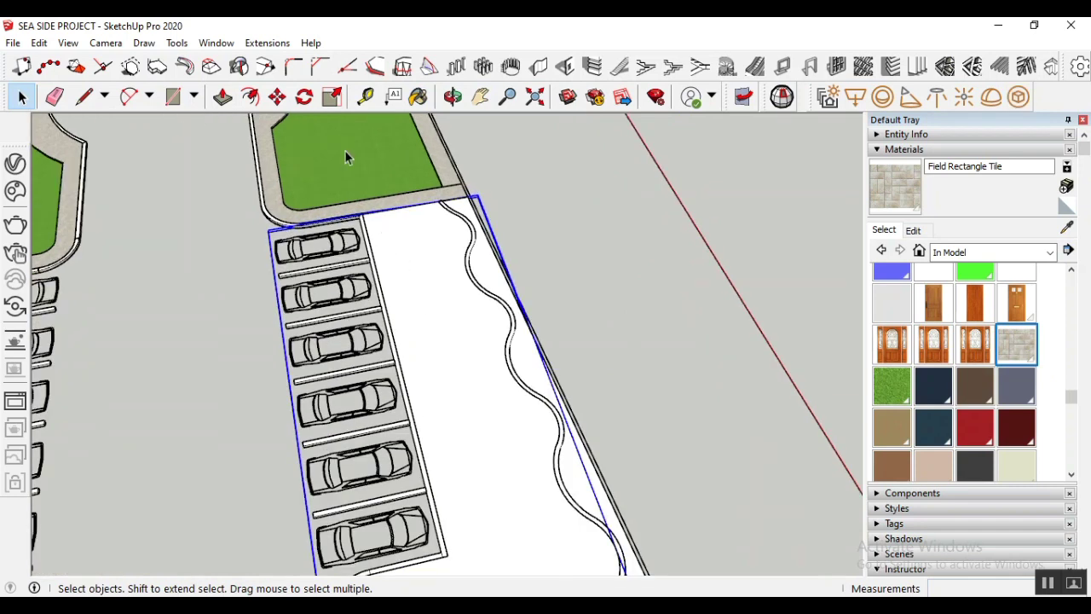
click(277, 96)
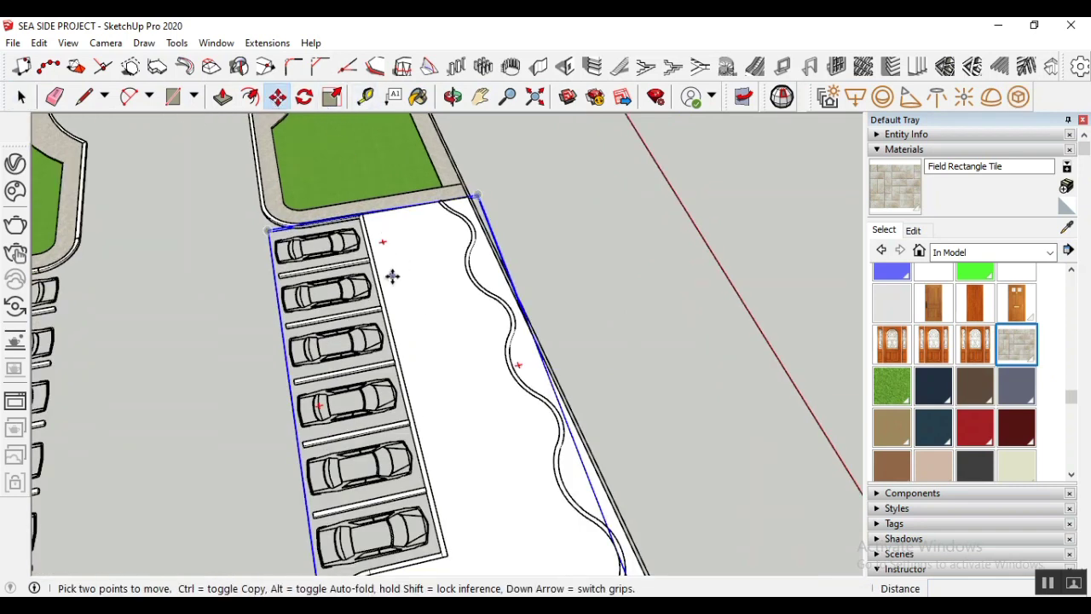
click(382, 276)
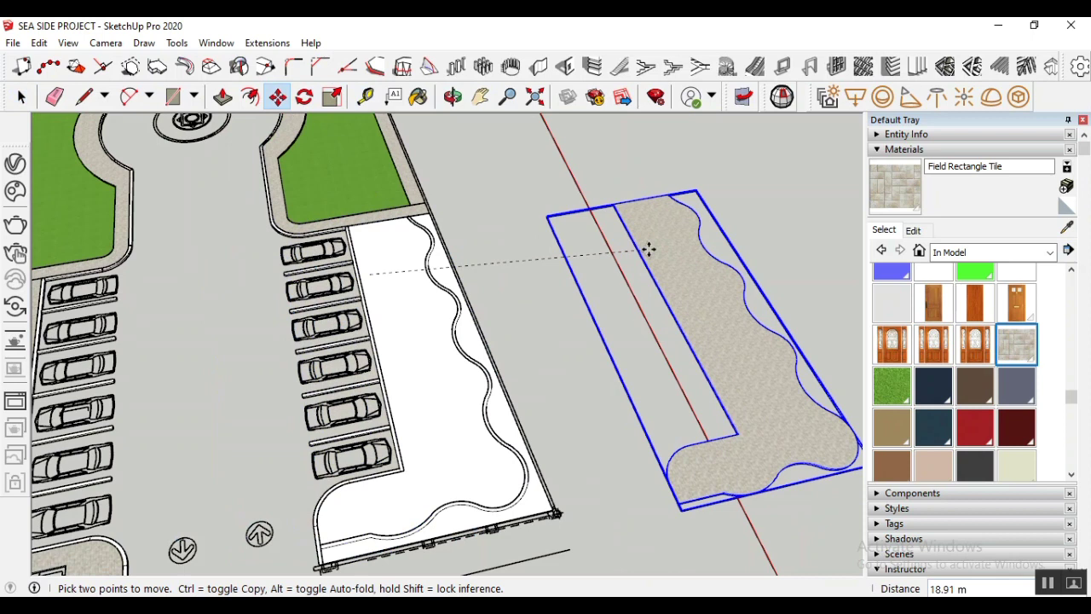
key(Escape)
key(ctrl+t)
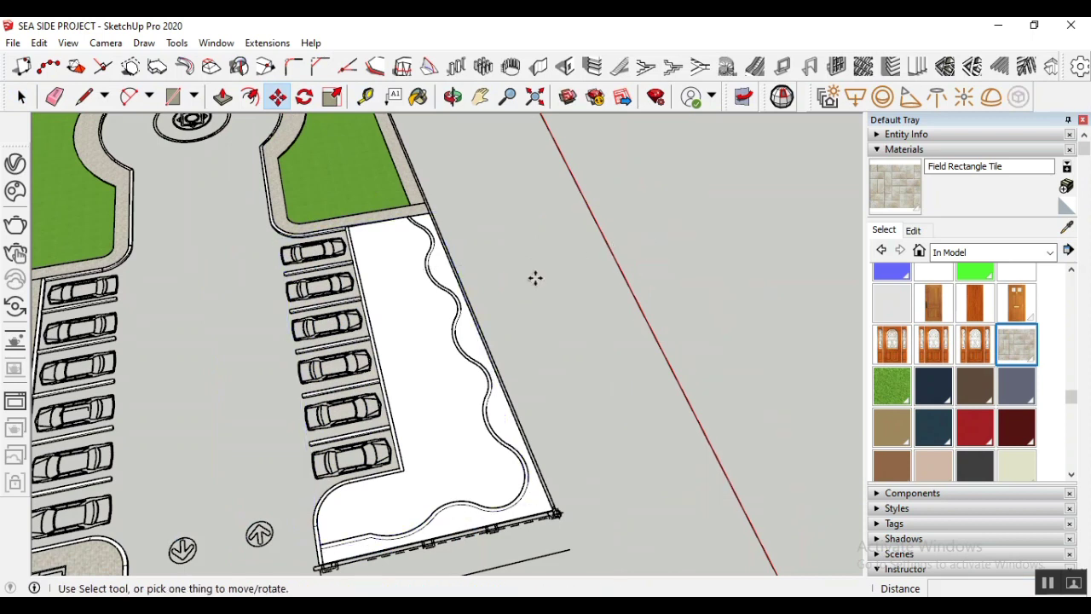
scroll(524, 319, down, 5)
scroll(514, 304, up, 4)
scroll(435, 283, up, 2)
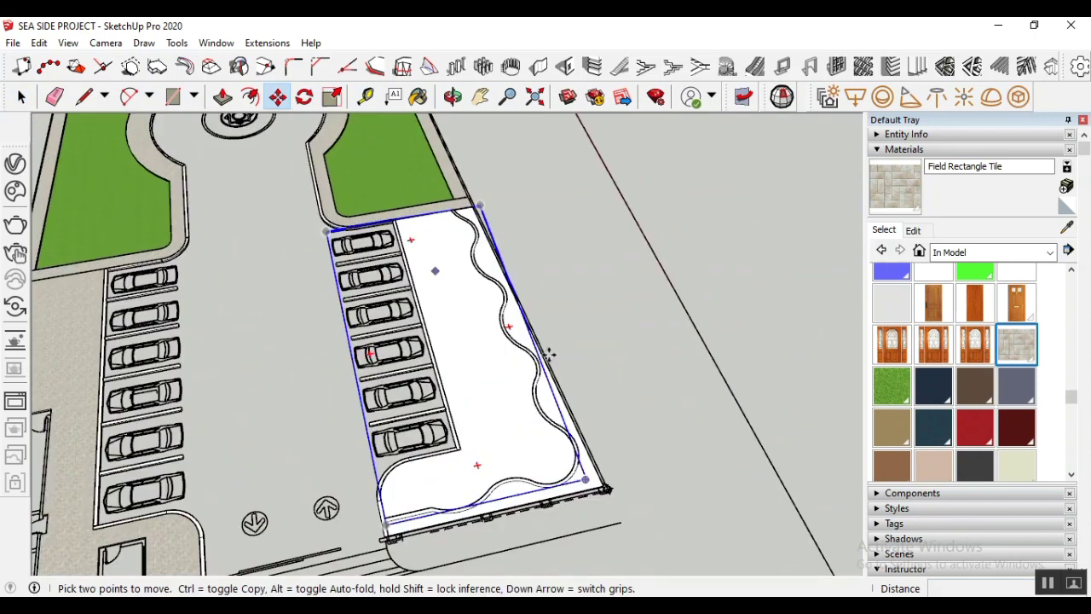
click(22, 97)
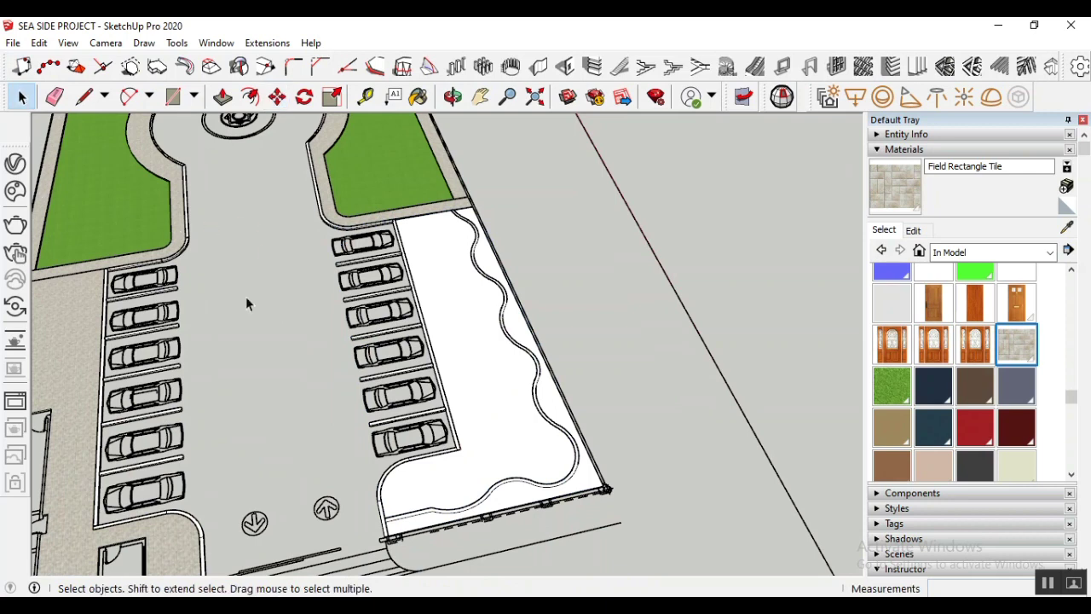
Push down the top face of the white ground slab bordering the wavy kerb, inside its group
scroll(602, 319, down, 3)
scroll(576, 418, up, 4)
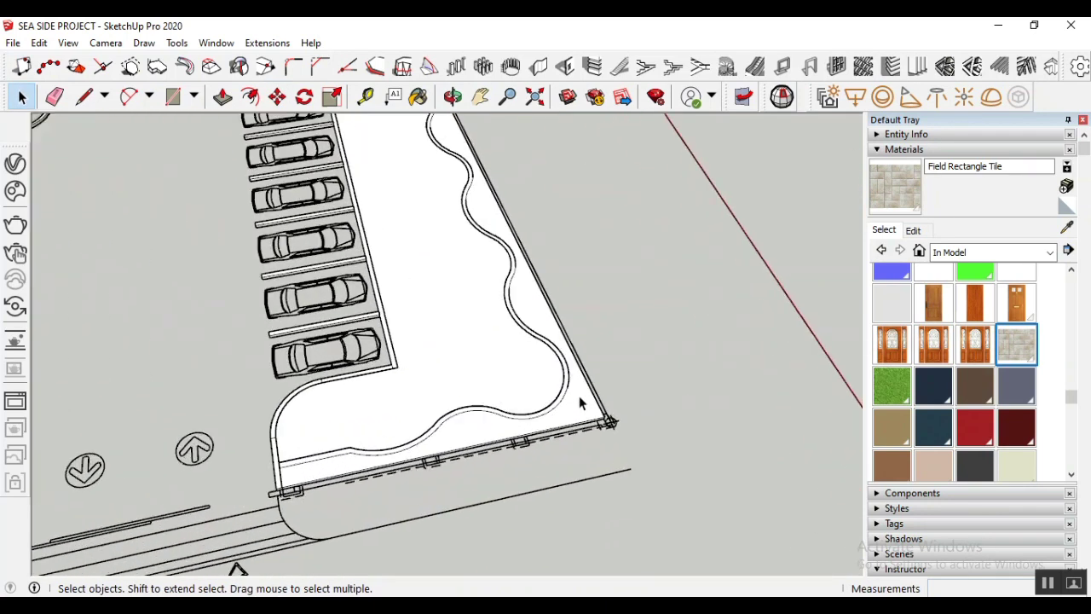
scroll(577, 404, up, 3)
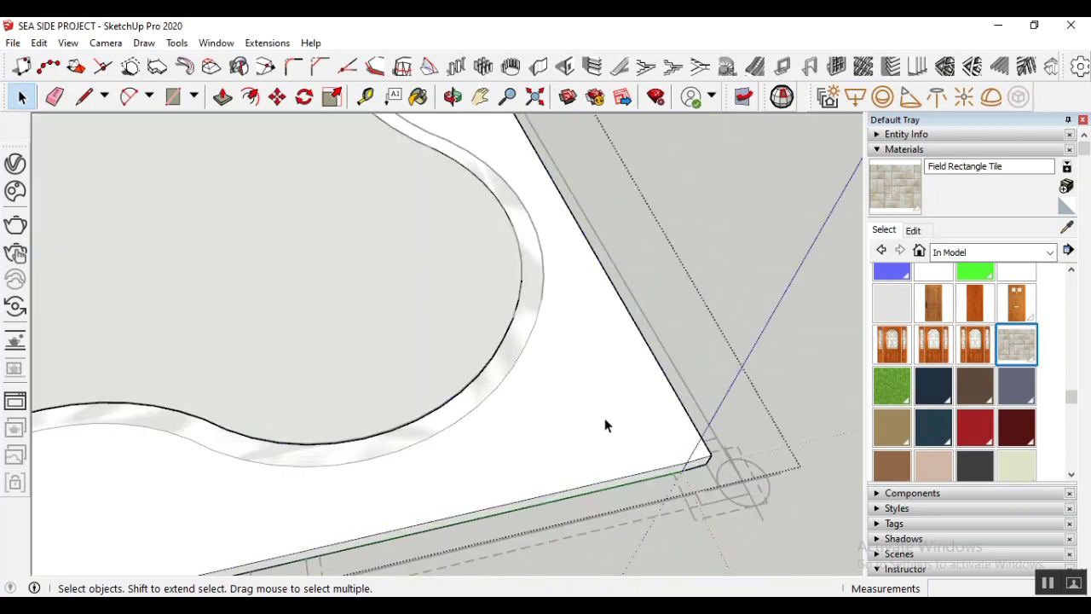
key(p)
click(602, 361)
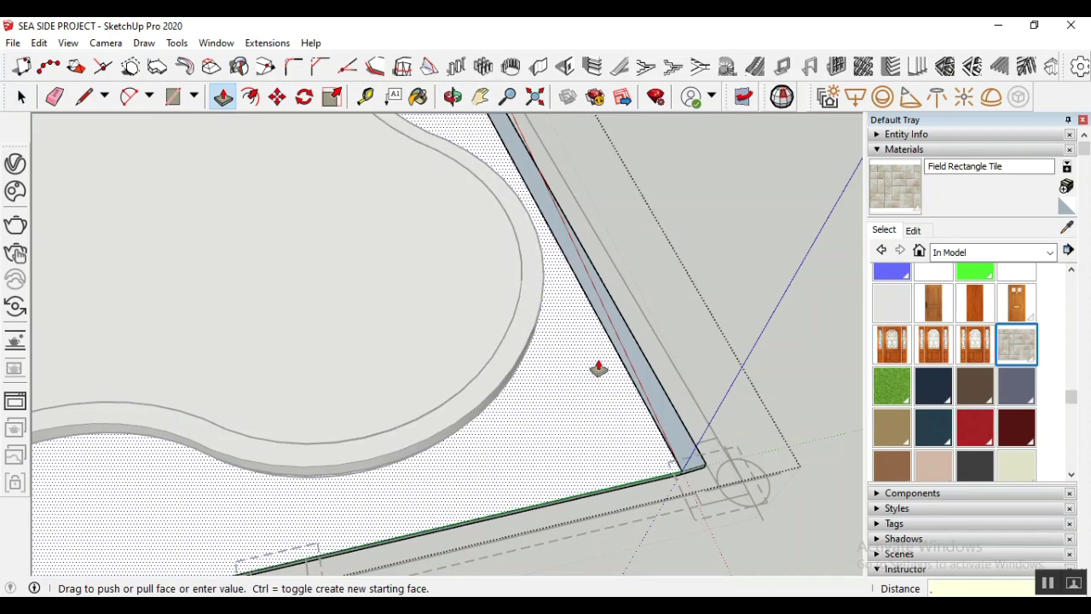
key(Return)
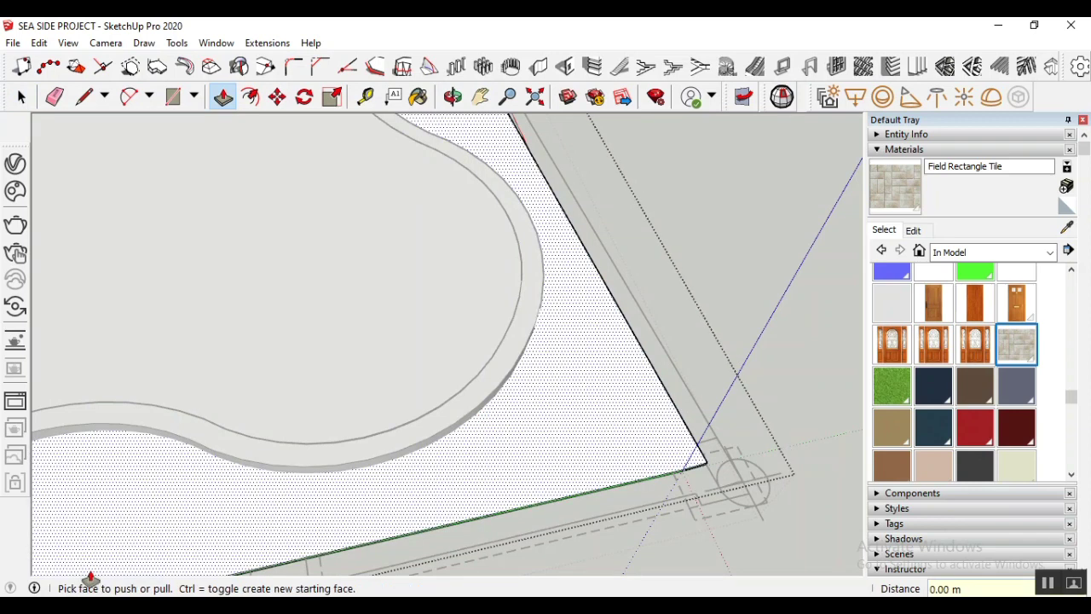
key(space)
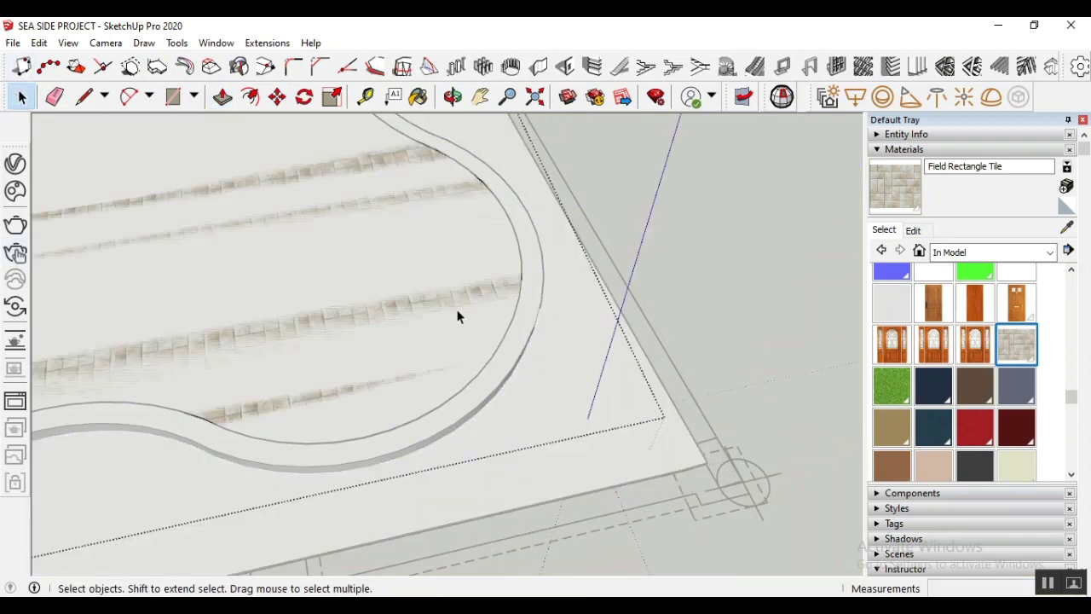
scroll(740, 250, down, 5)
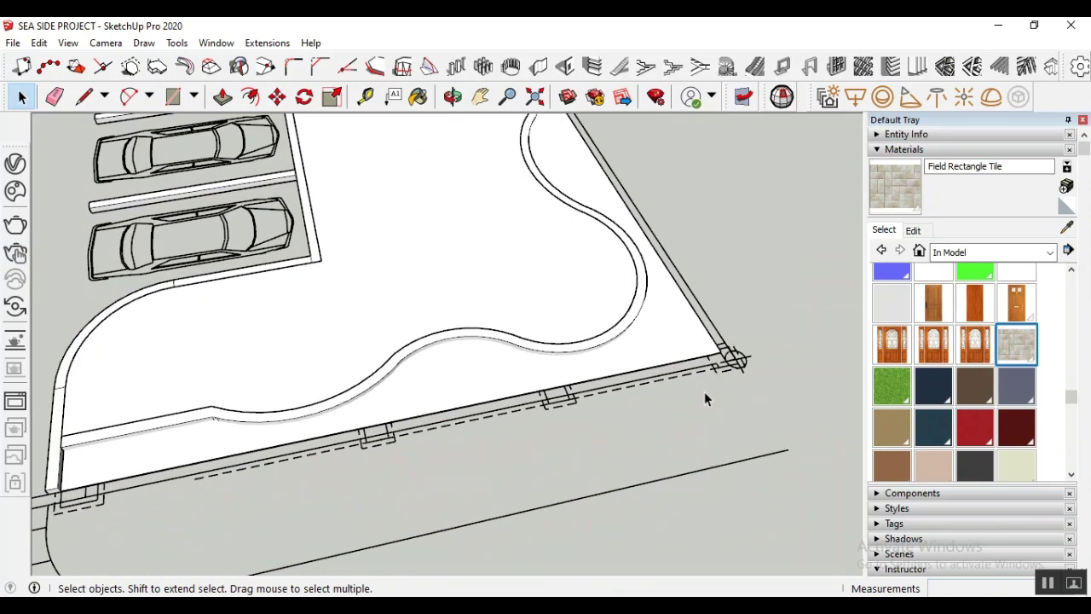
Paint the ground surface between the parking bays and the wavy kerb with Field Rectangle Tile, inside its group
click(453, 97)
drag(570, 309, 830, 241)
scroll(819, 260, down, 10)
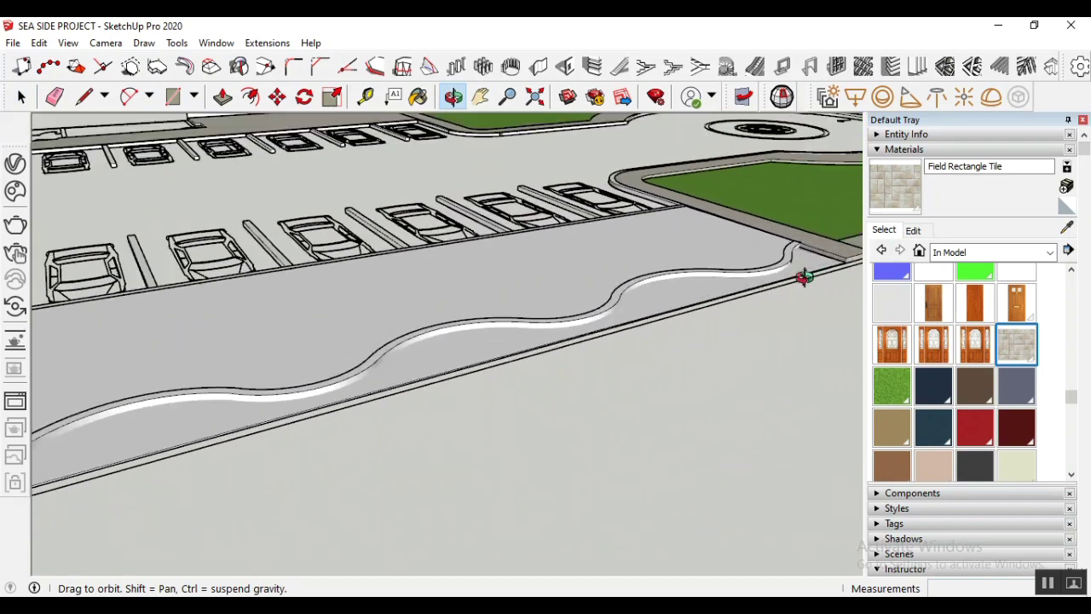
drag(753, 226, 456, 397)
click(21, 96)
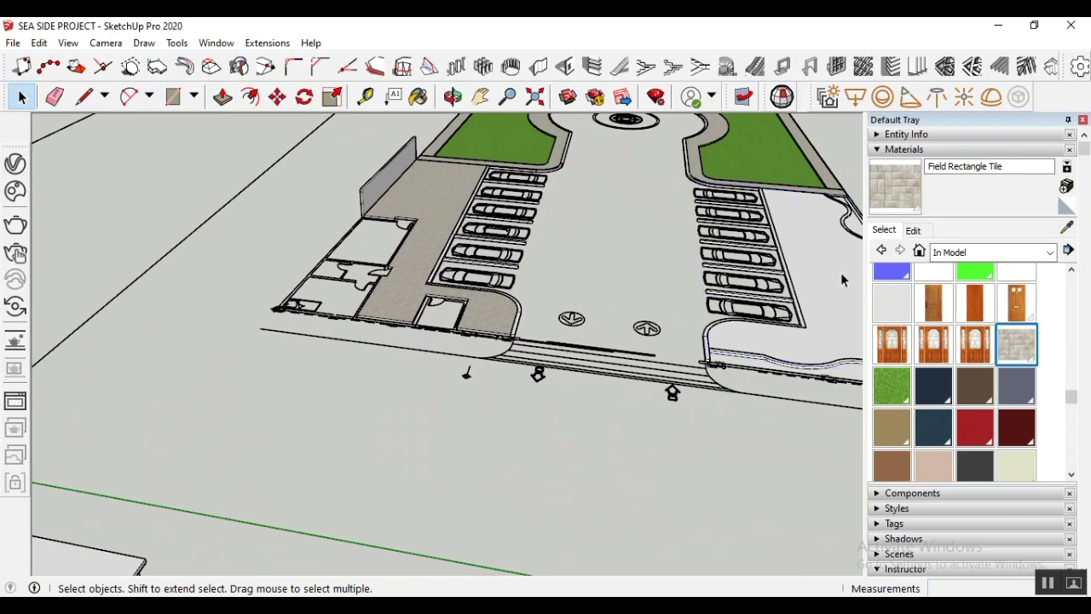
scroll(793, 375, up, 5)
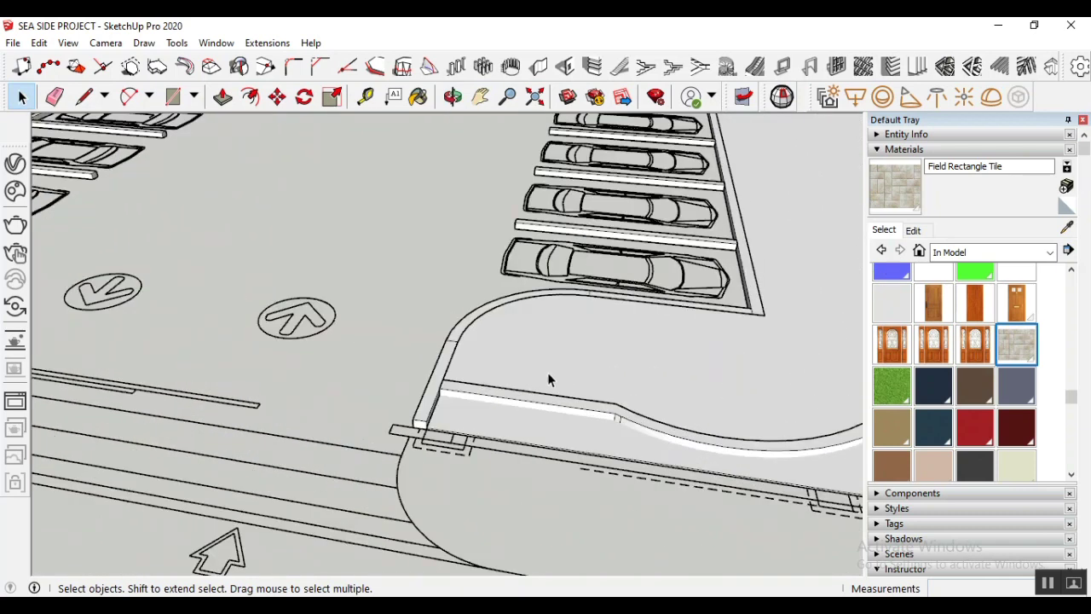
scroll(547, 380, up, 2)
click(577, 348)
scroll(596, 336, down, 3)
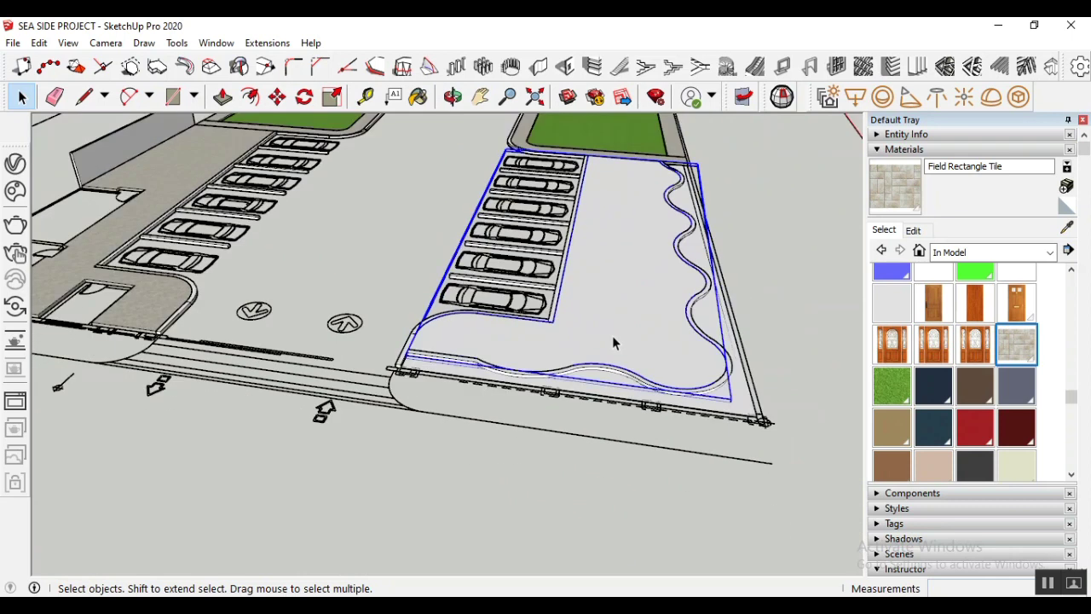
click(613, 335)
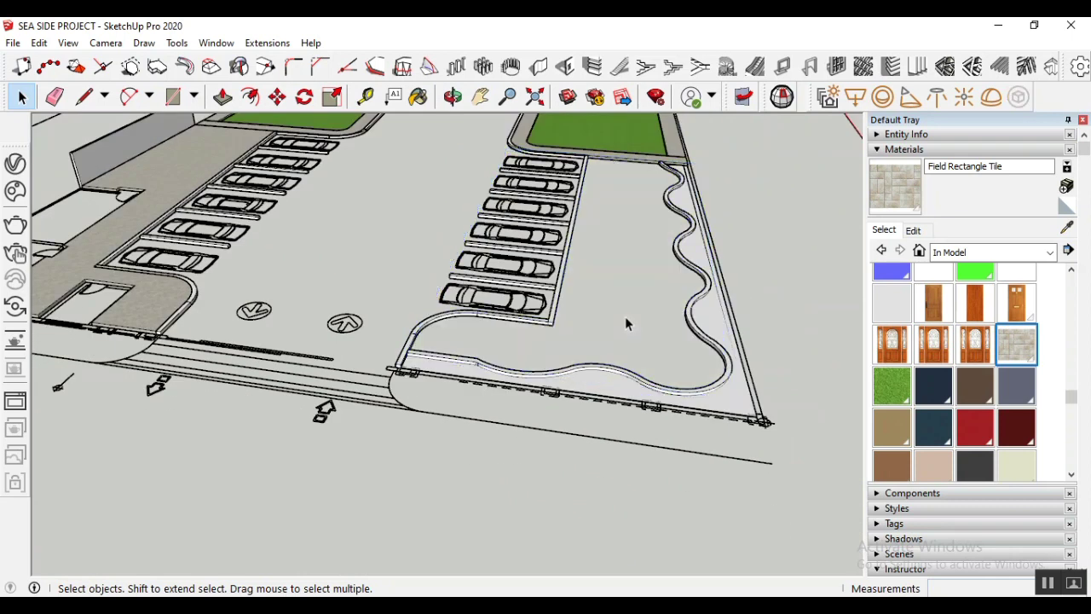
click(590, 349)
click(1017, 346)
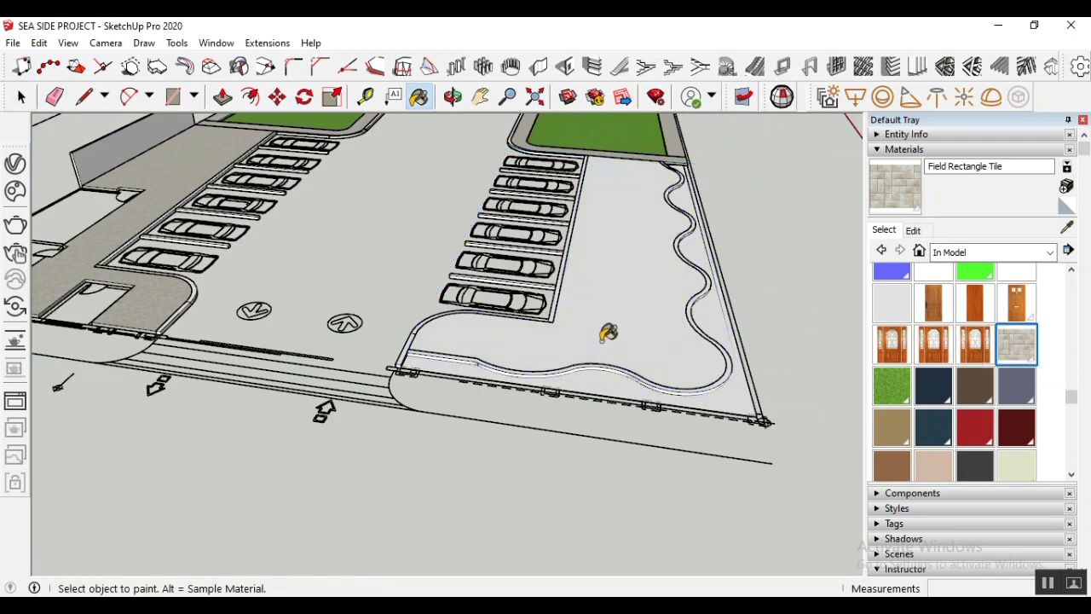
click(605, 337)
scroll(735, 332, down, 3)
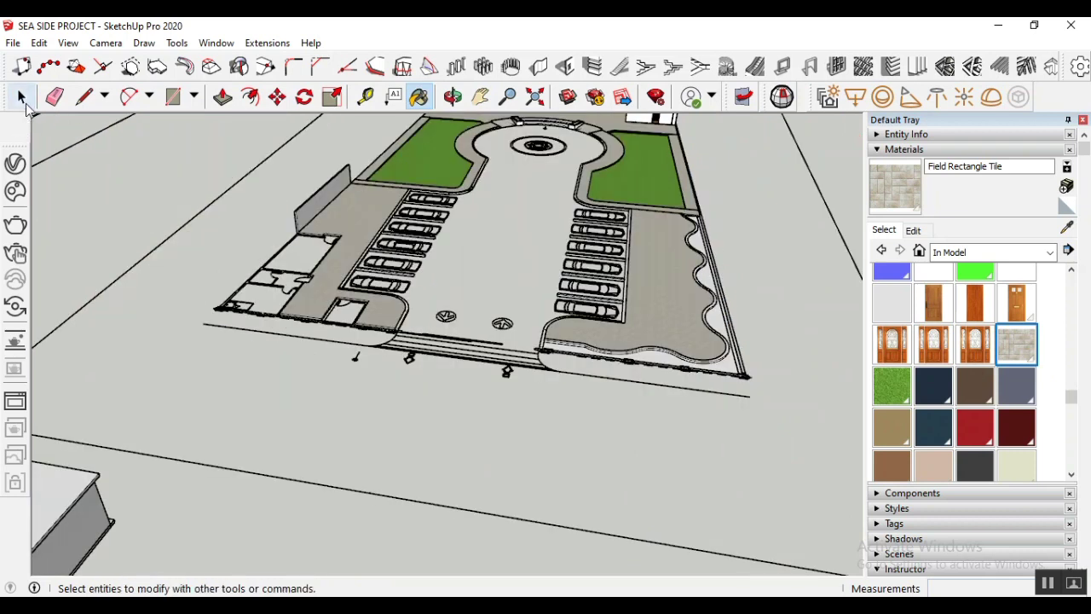
click(22, 97)
Examine the tiled paving along both rows of parking bays, the wavy kerb and the entrance rooms
scroll(714, 324, up, 5)
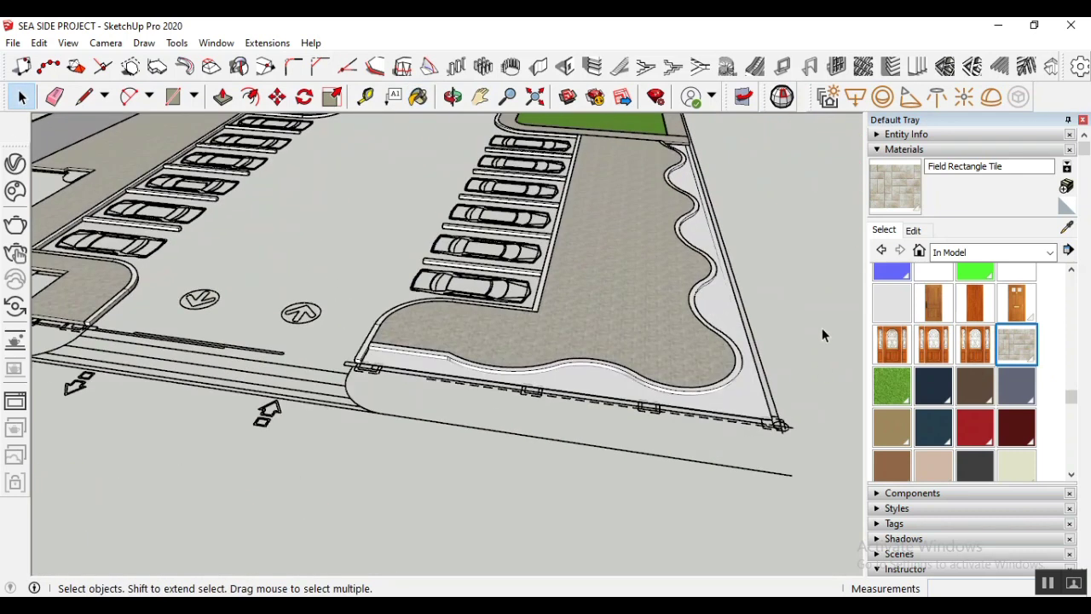
scroll(719, 297, up, 3)
scroll(737, 417, down, 6)
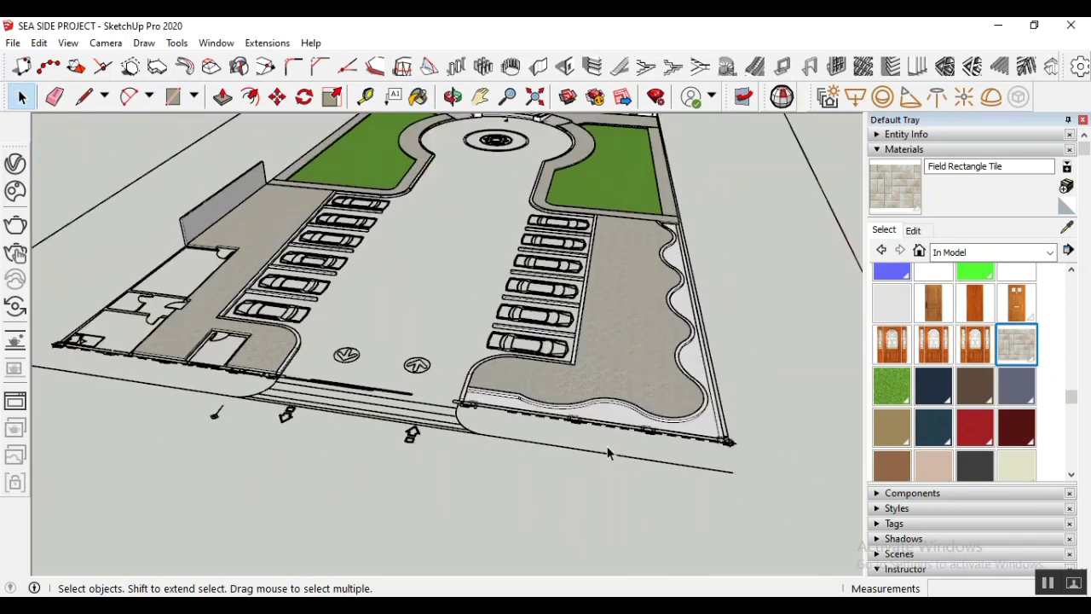
scroll(717, 361, down, 3)
scroll(344, 273, up, 6)
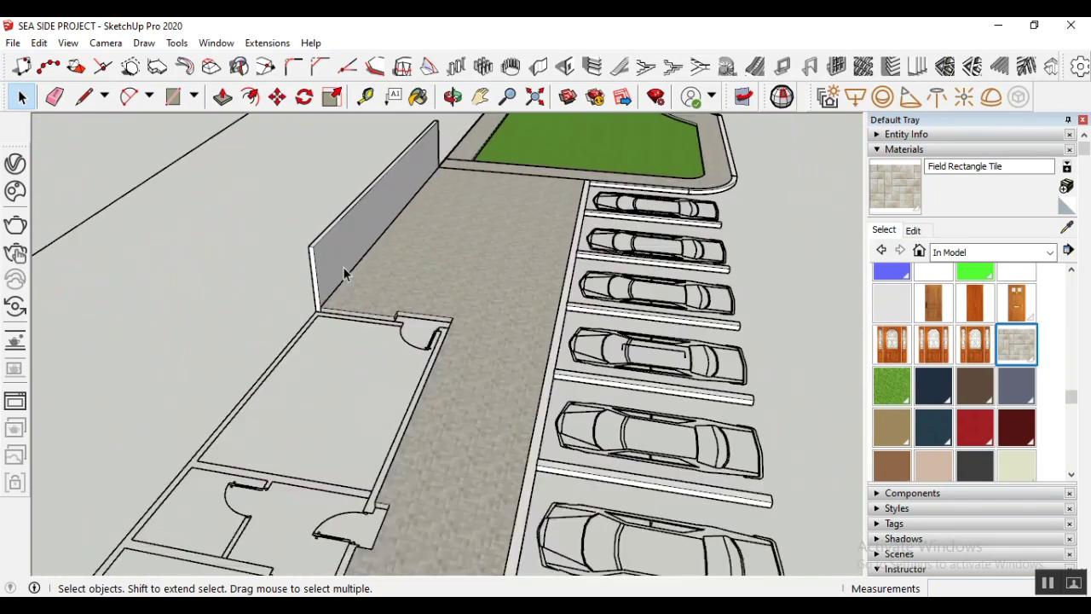
scroll(261, 205, down, 5)
scroll(246, 403, up, 3)
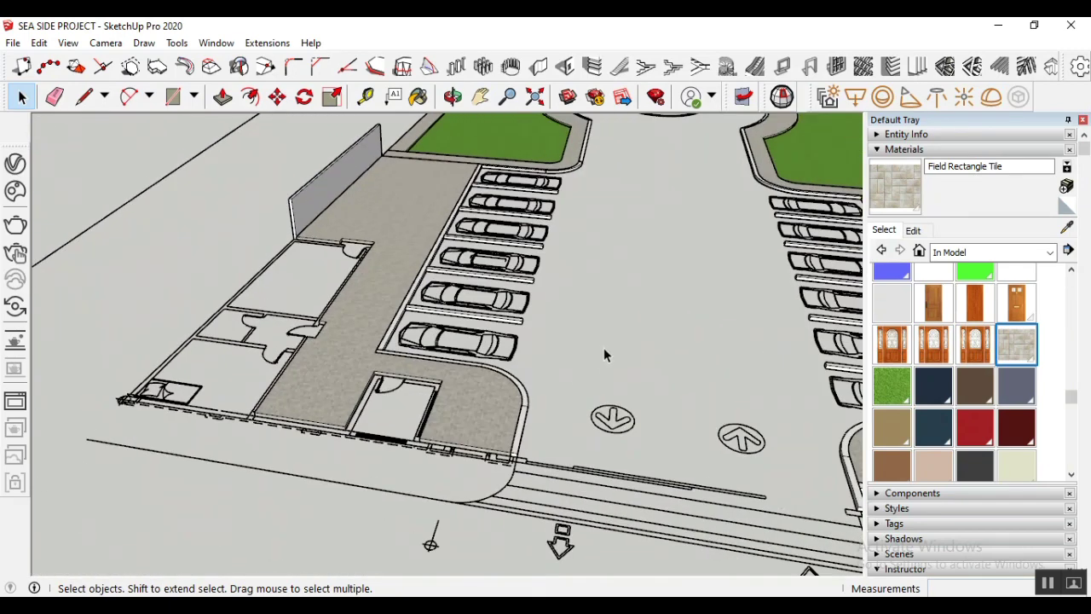
scroll(603, 355, down, 2)
scroll(559, 383, down, 8)
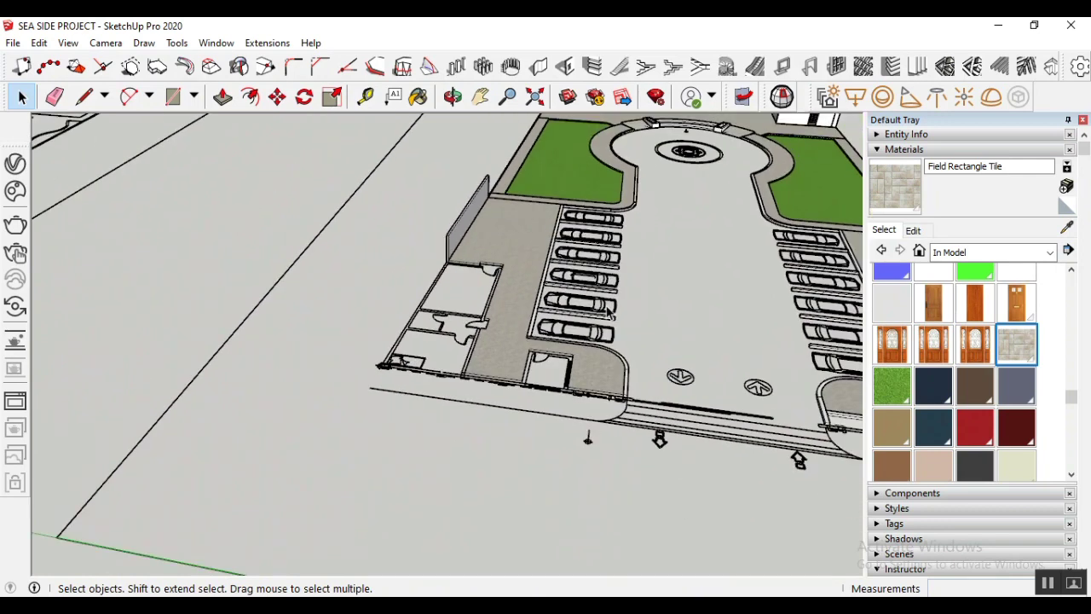
scroll(495, 503, up, 1)
Move the long building group by its front bottom corner onto the entrance rooms' outline beside the tiled walkway
click(511, 483)
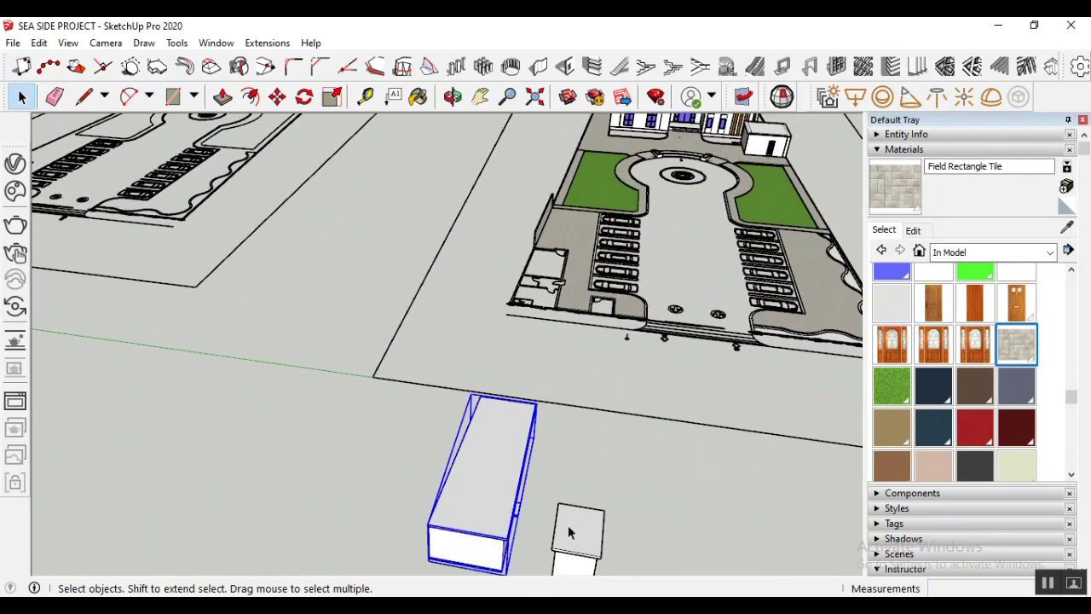
click(577, 530)
scroll(416, 411, down, 1)
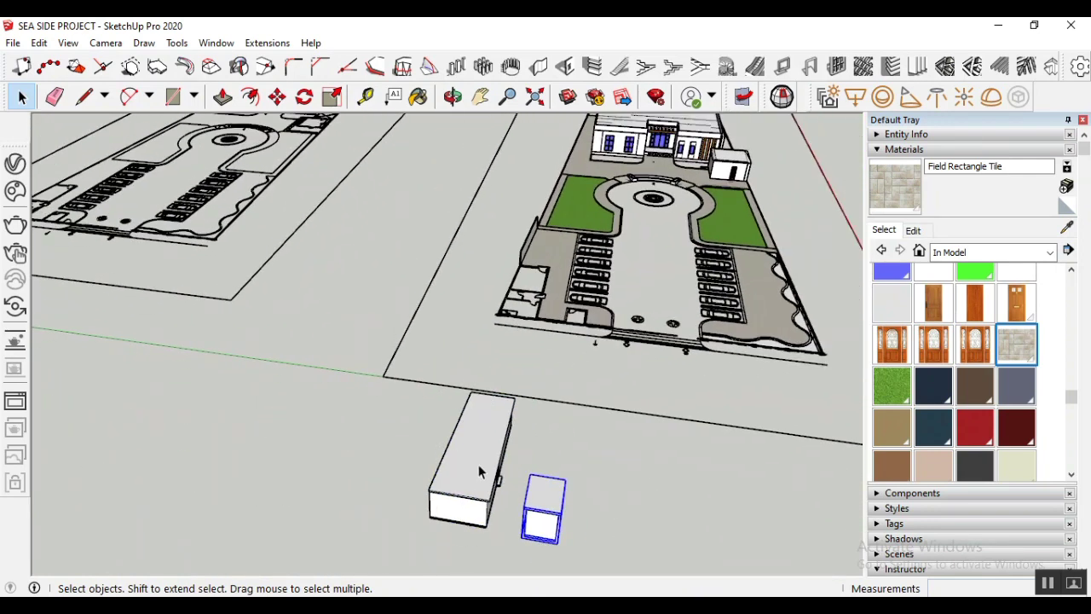
click(459, 440)
click(278, 96)
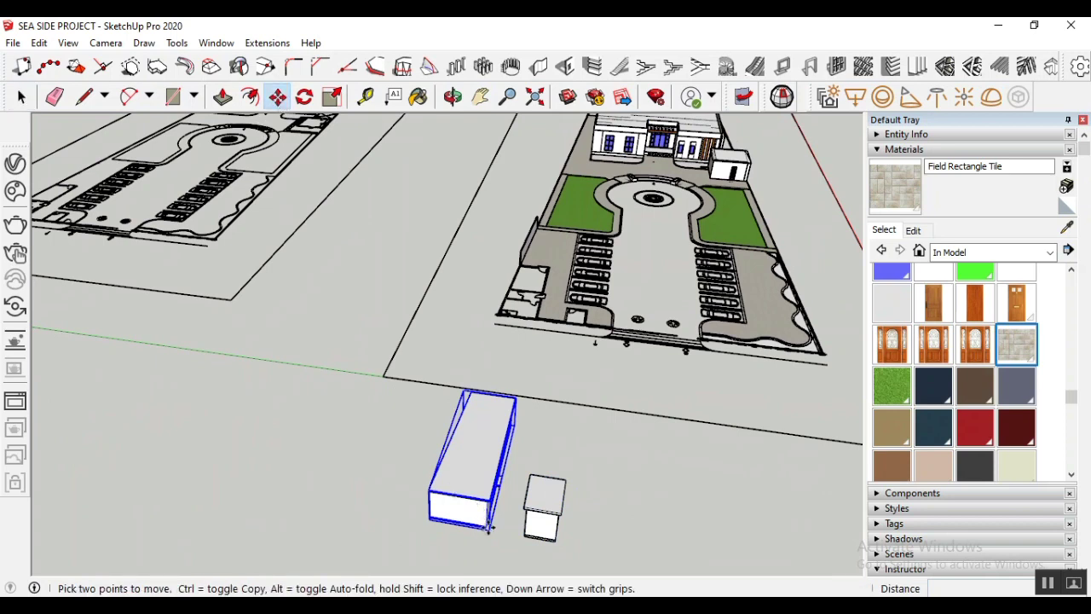
scroll(494, 542, up, 4)
scroll(498, 548, up, 2)
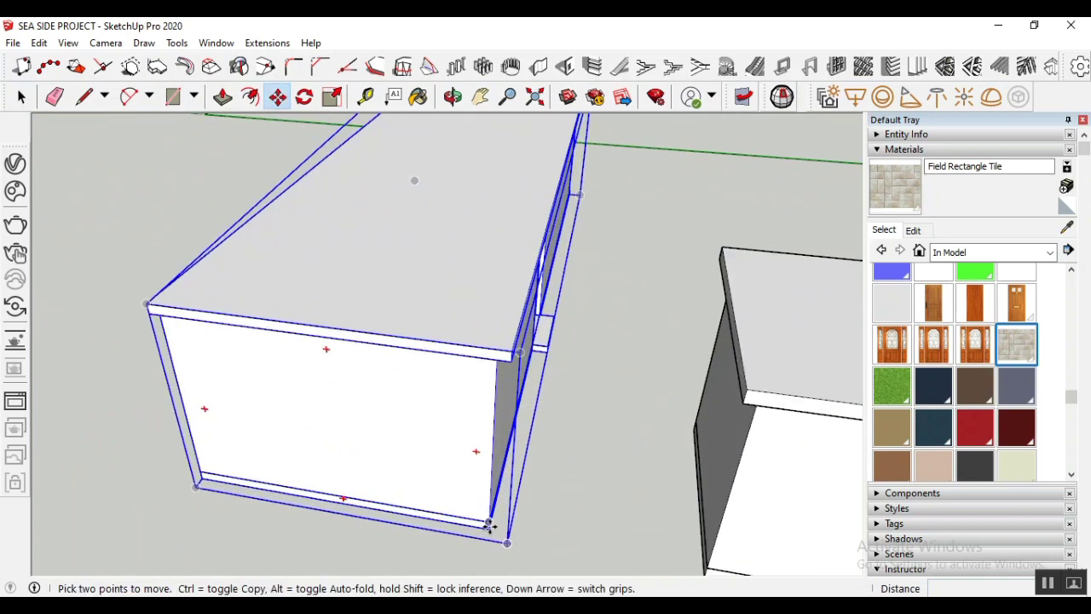
scroll(488, 533, up, 2)
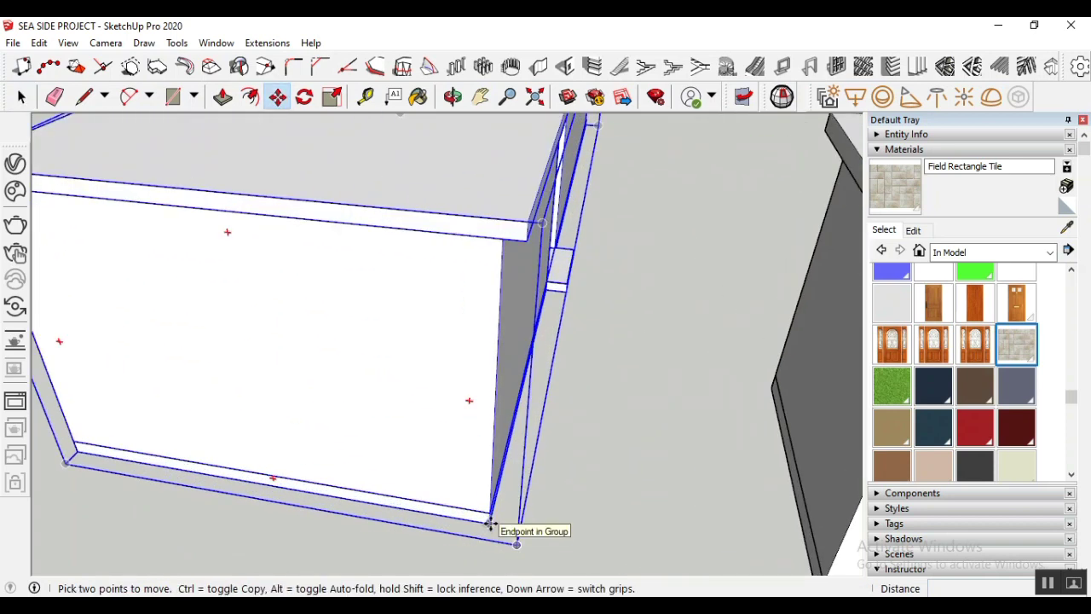
click(490, 523)
scroll(490, 522, down, 8)
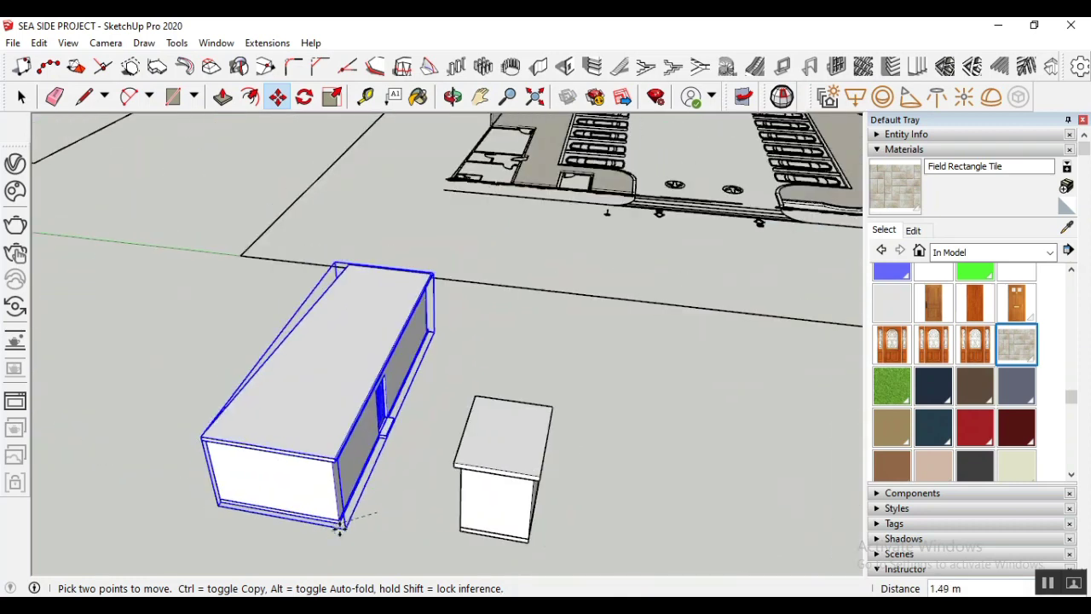
scroll(479, 254, up, 8)
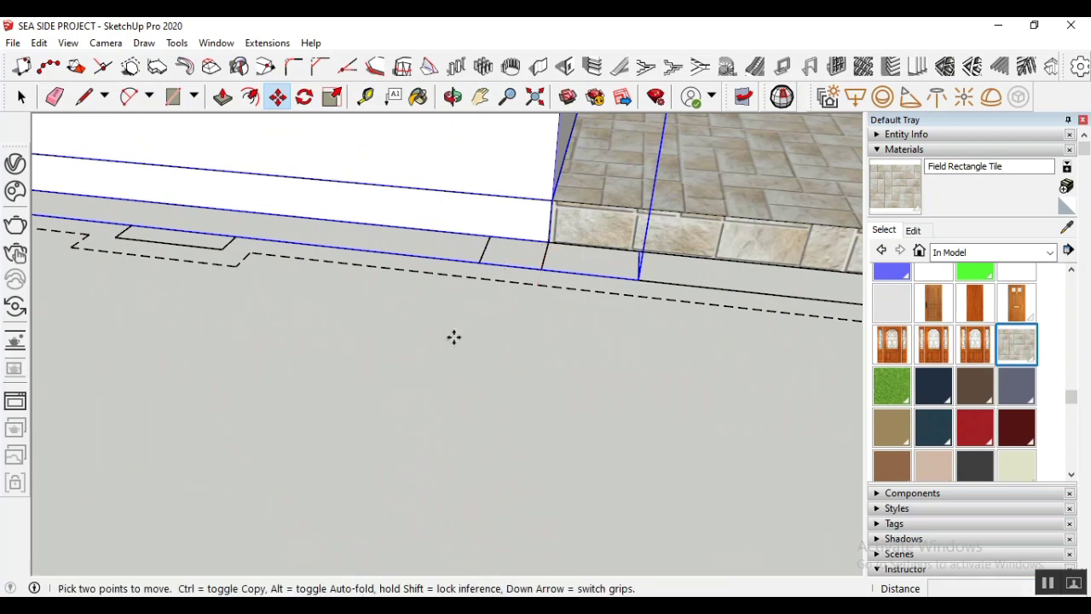
scroll(453, 337, down, 6)
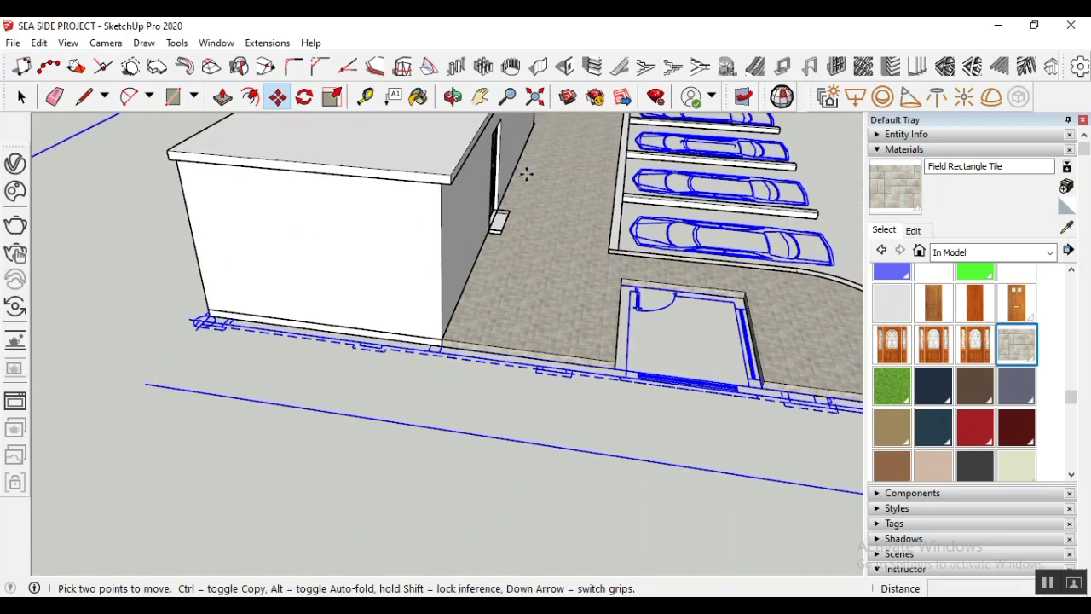
Push/Pull the side face of the paving recess at the building's door 0.20 m to meet the doorstep edge
scroll(512, 205, up, 10)
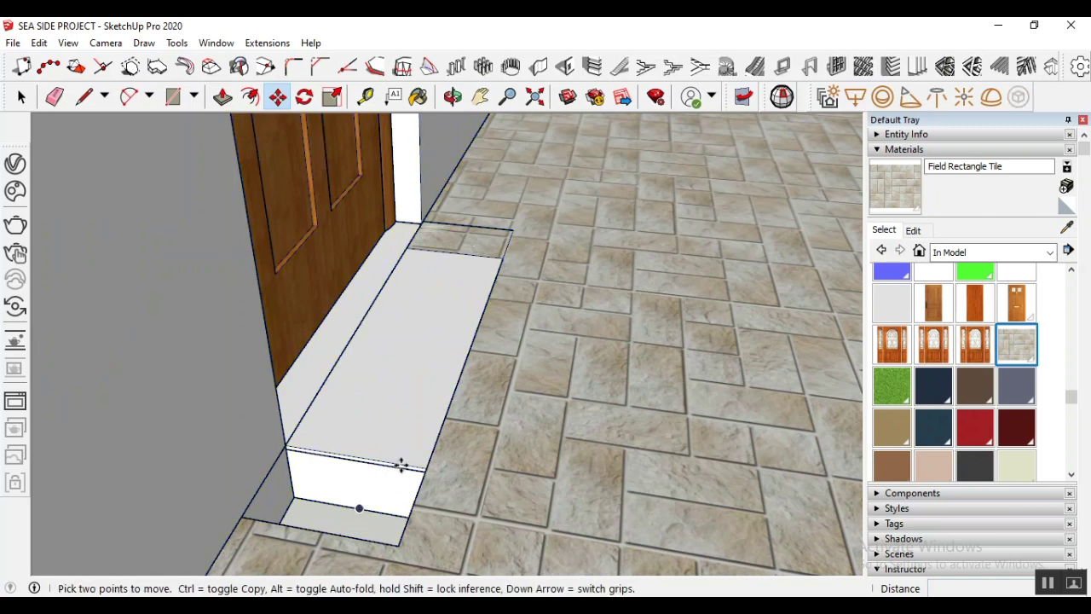
key(space)
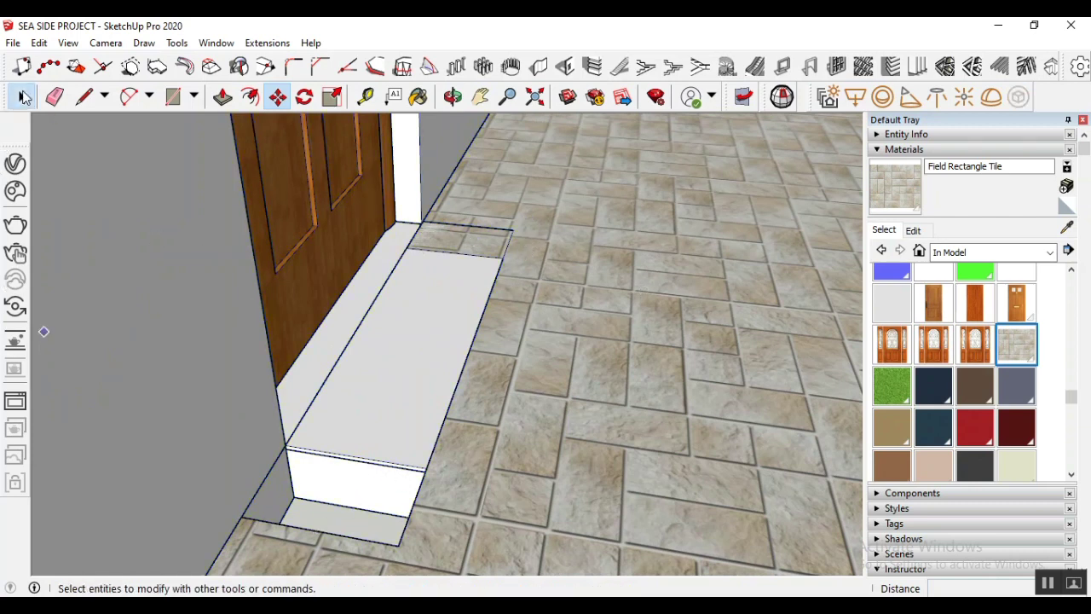
scroll(313, 509, up, 2)
click(453, 96)
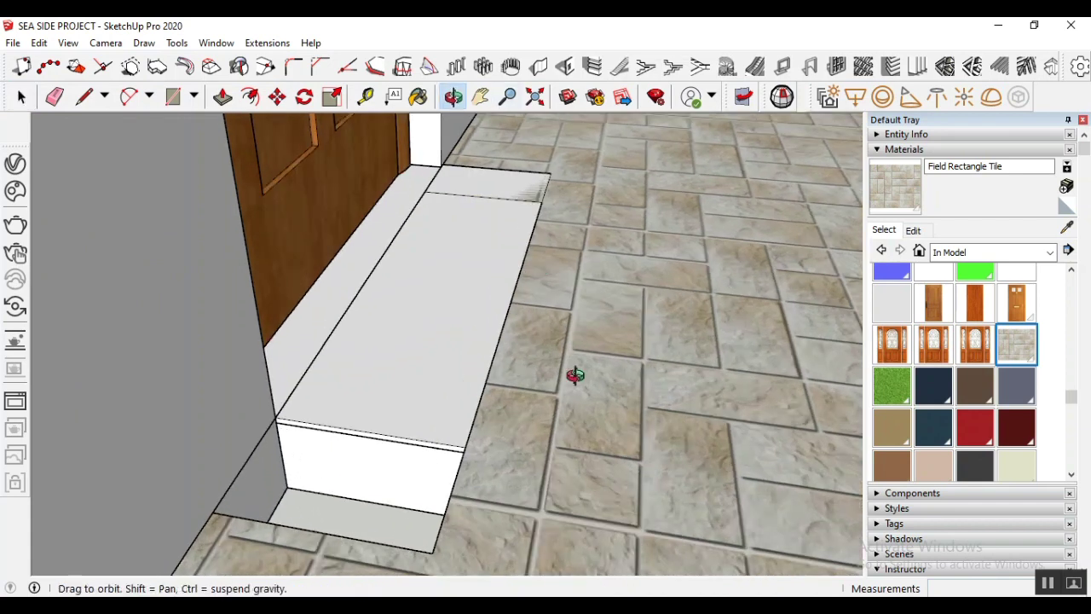
drag(575, 378, 422, 367)
key(space)
double_click(200, 361)
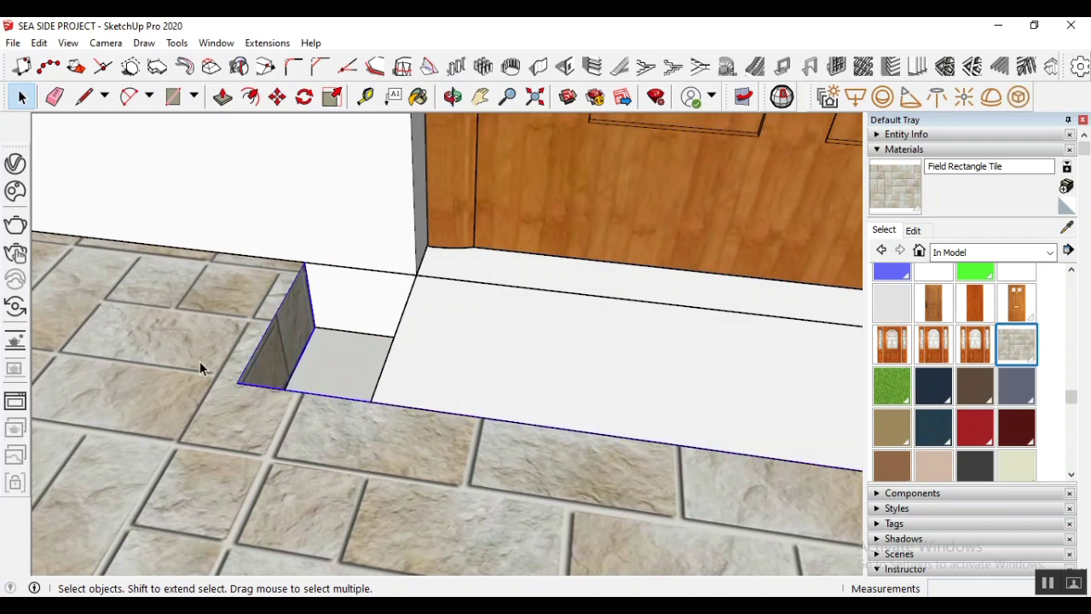
click(221, 97)
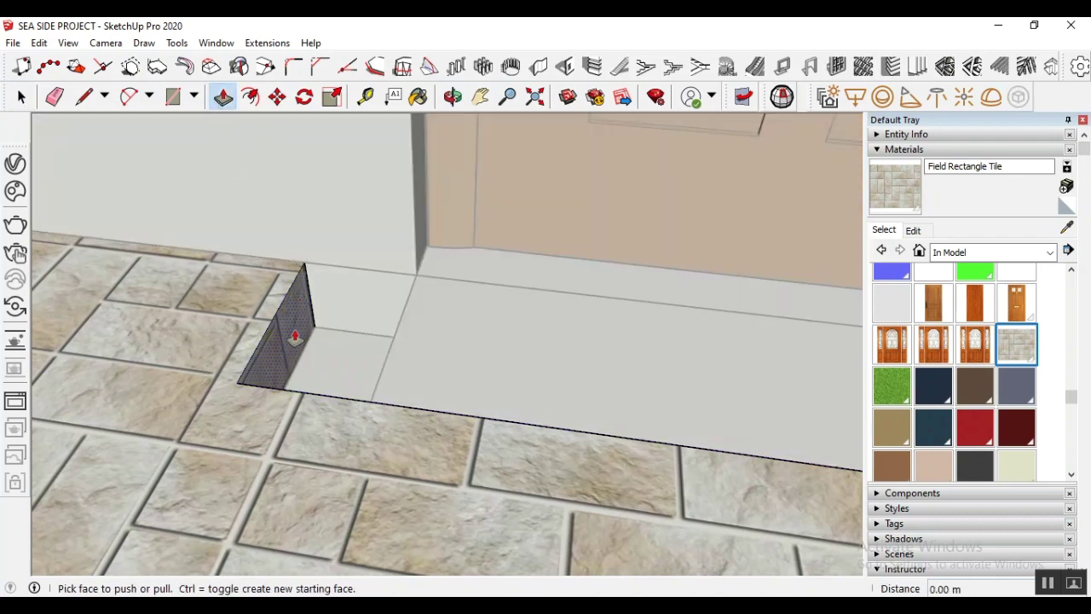
drag(295, 336, 386, 347)
scroll(391, 350, up, 2)
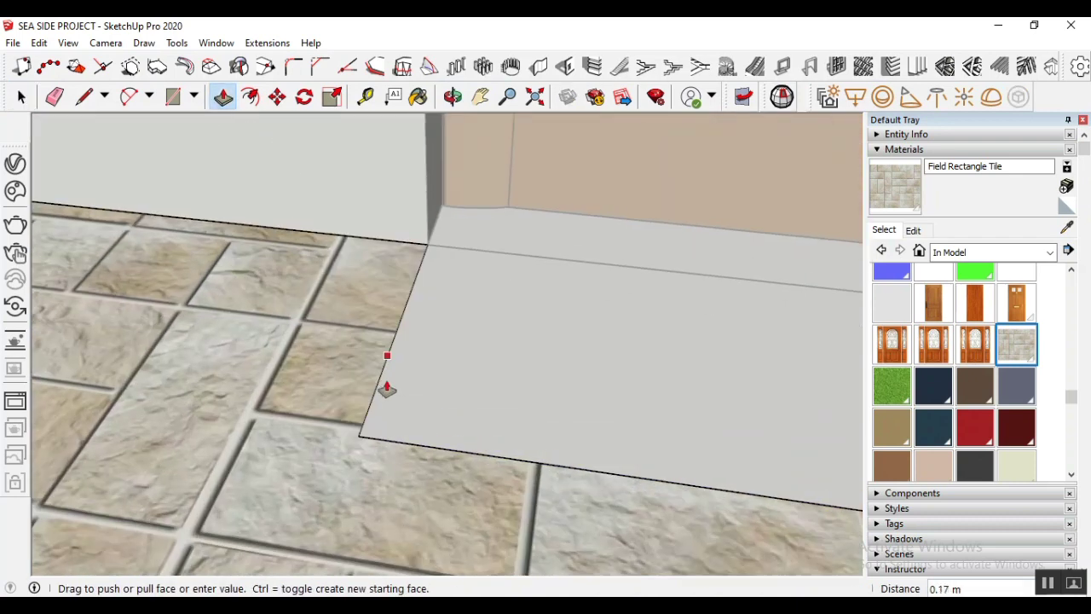
click(373, 406)
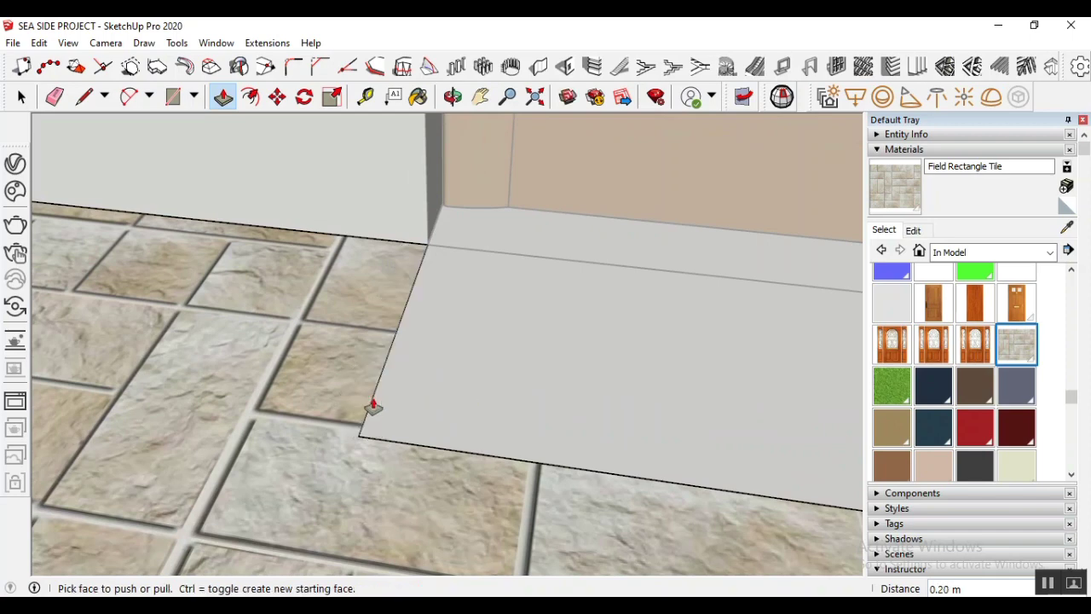
Examine how the doorstep lines up with the paving recess at the building's door
scroll(256, 316, down, 5)
scroll(604, 349, up, 4)
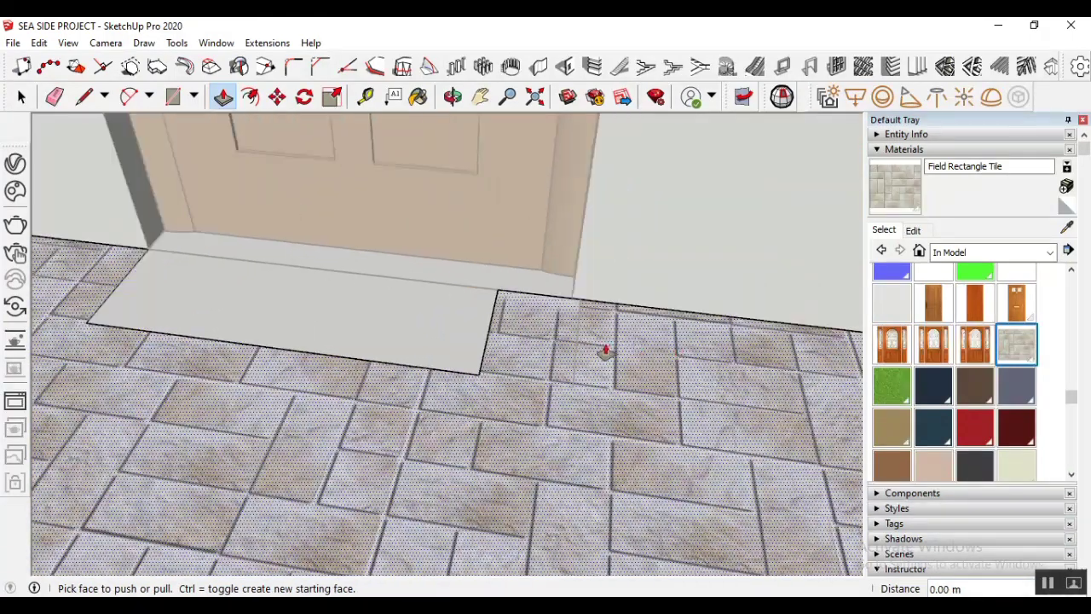
scroll(476, 331, down, 6)
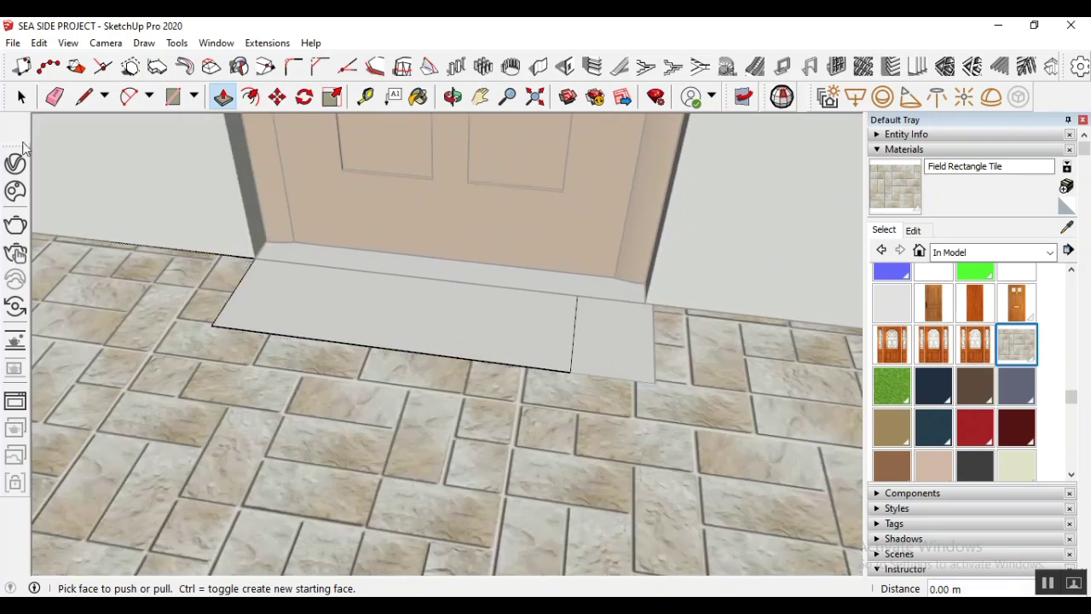
click(19, 100)
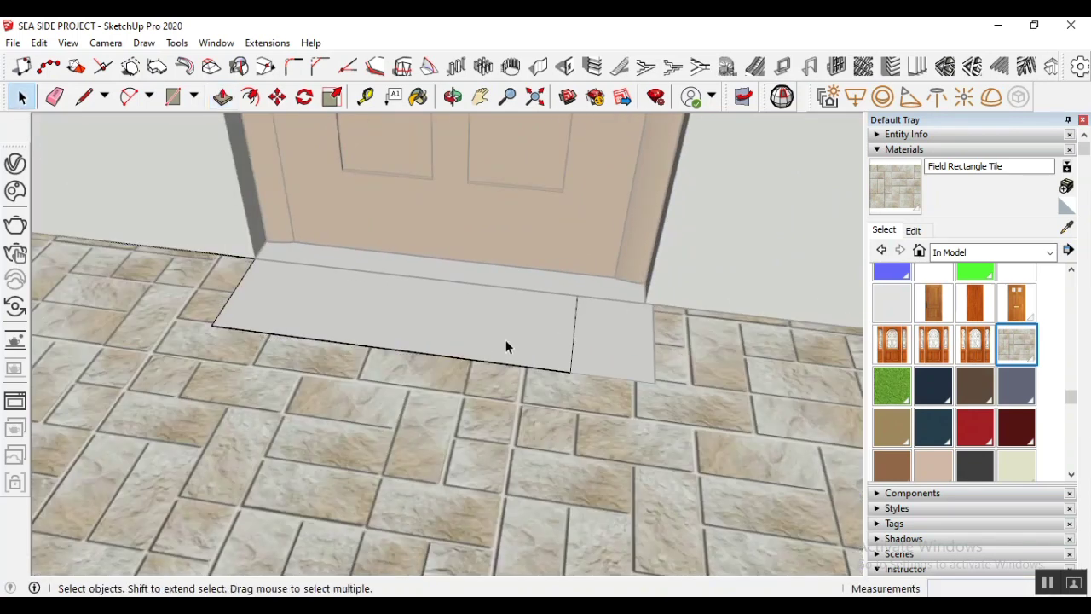
click(277, 96)
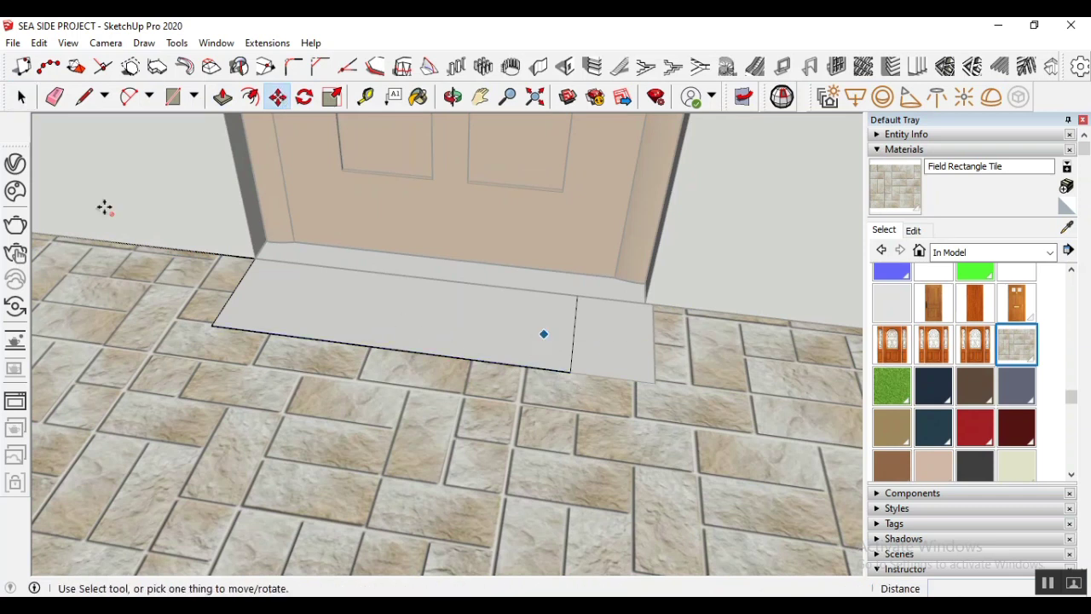
scroll(597, 302, down, 10)
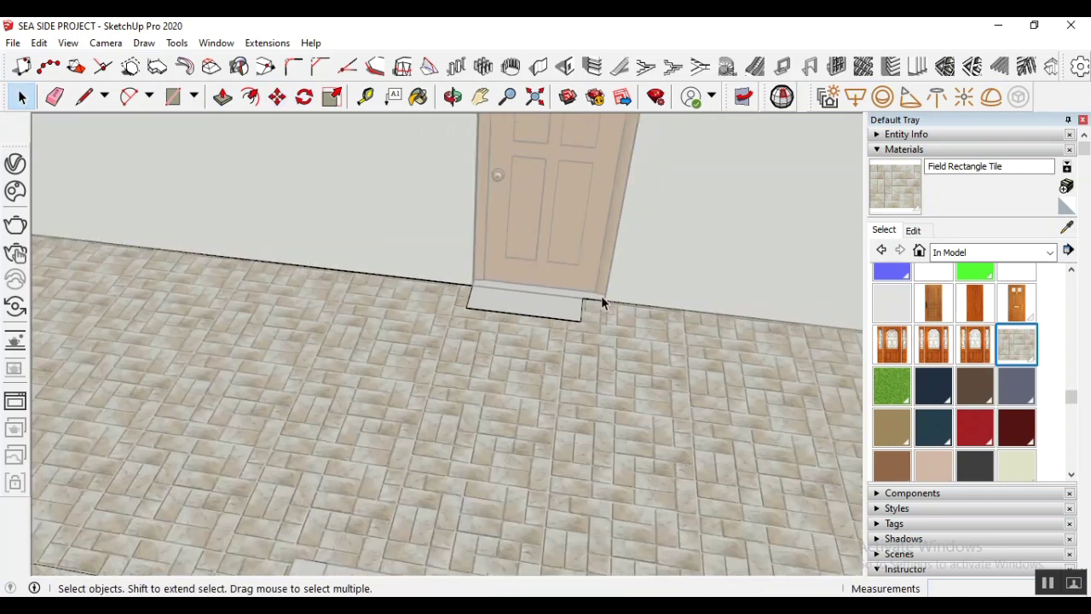
scroll(596, 311, up, 8)
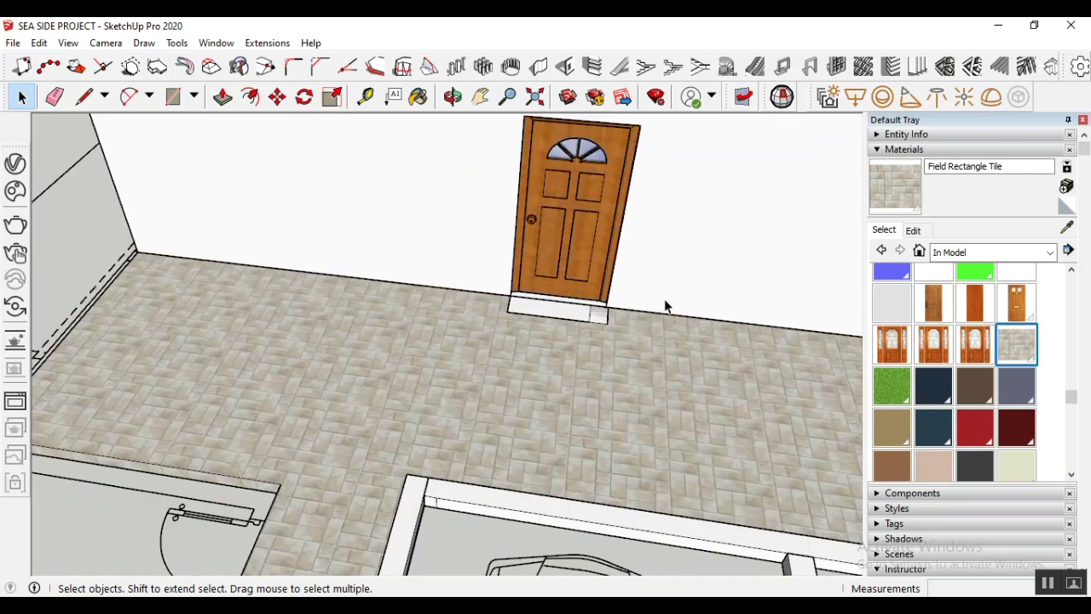
click(528, 319)
scroll(577, 307, up, 1)
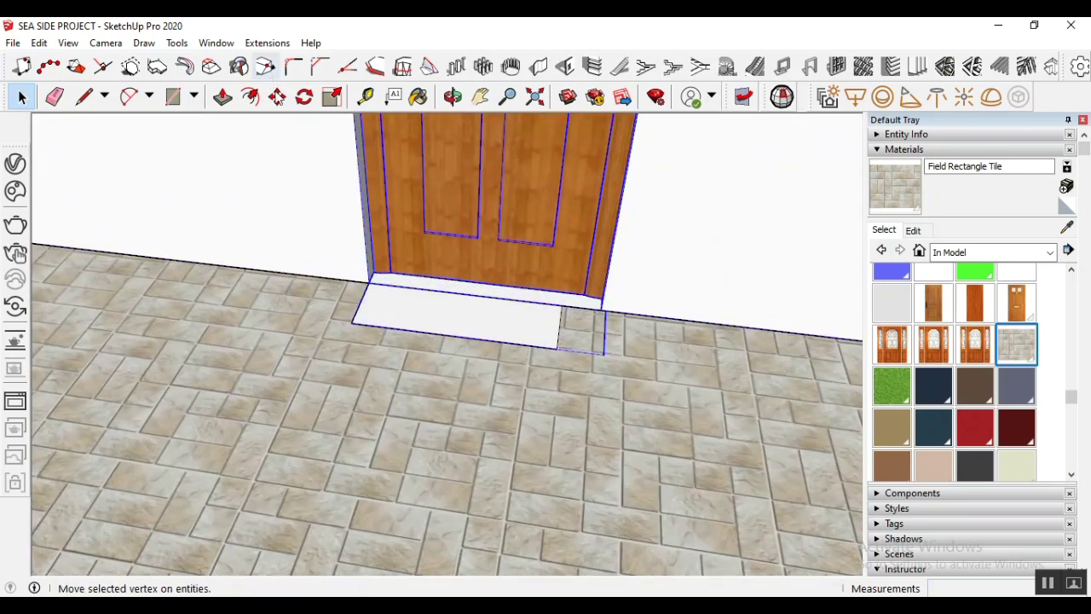
click(278, 97)
scroll(556, 352, up, 1)
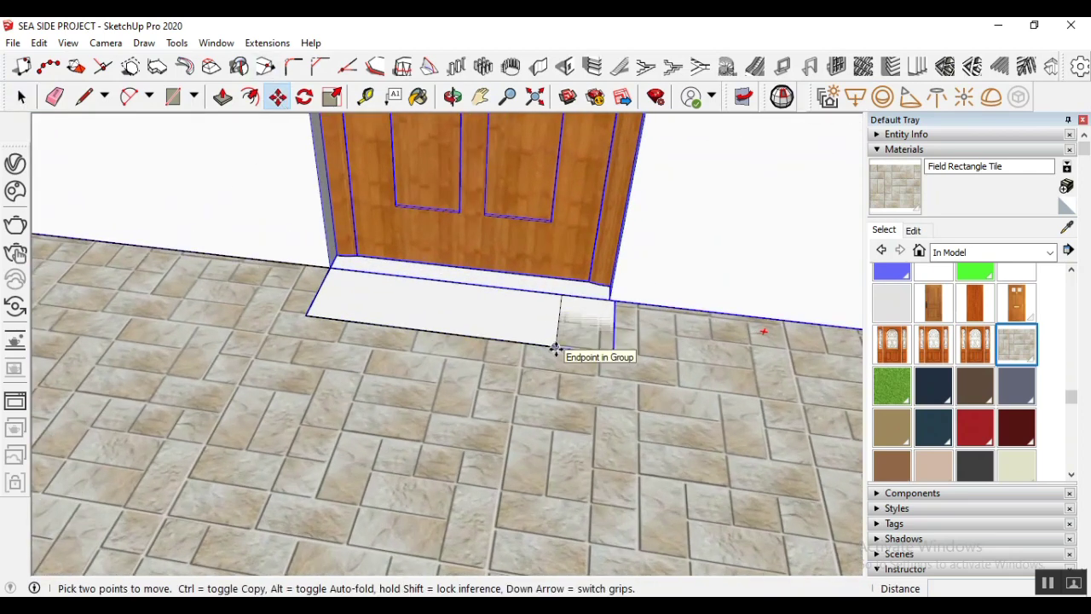
click(556, 349)
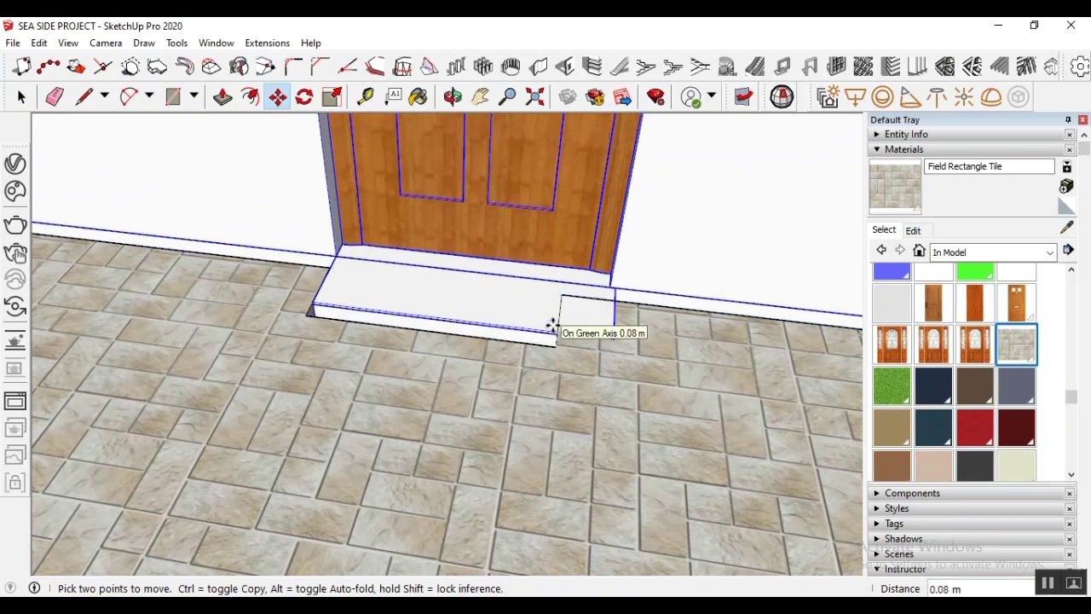
click(544, 318)
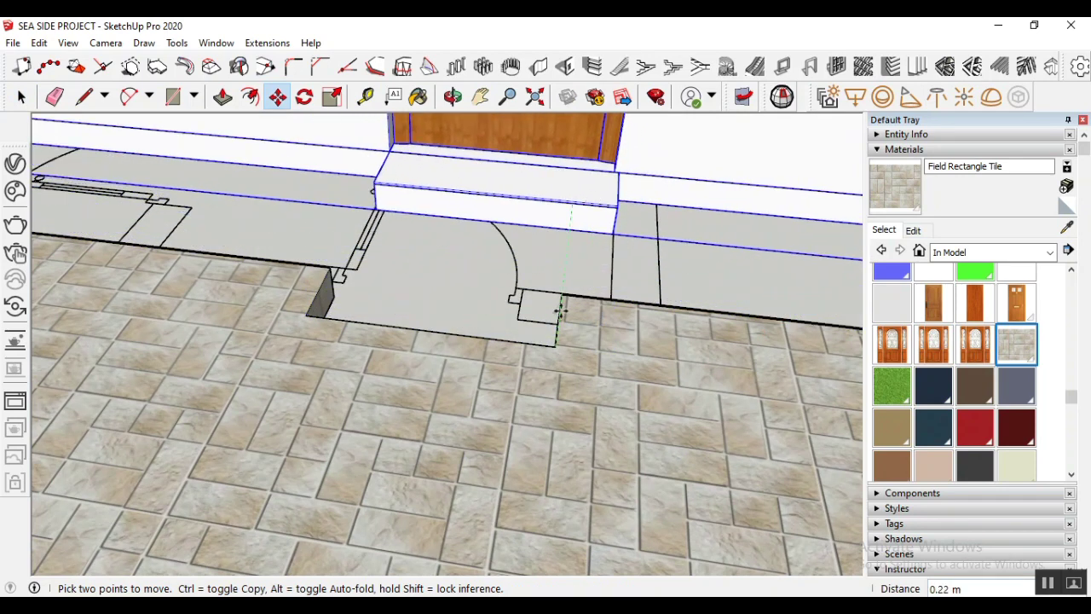
click(566, 316)
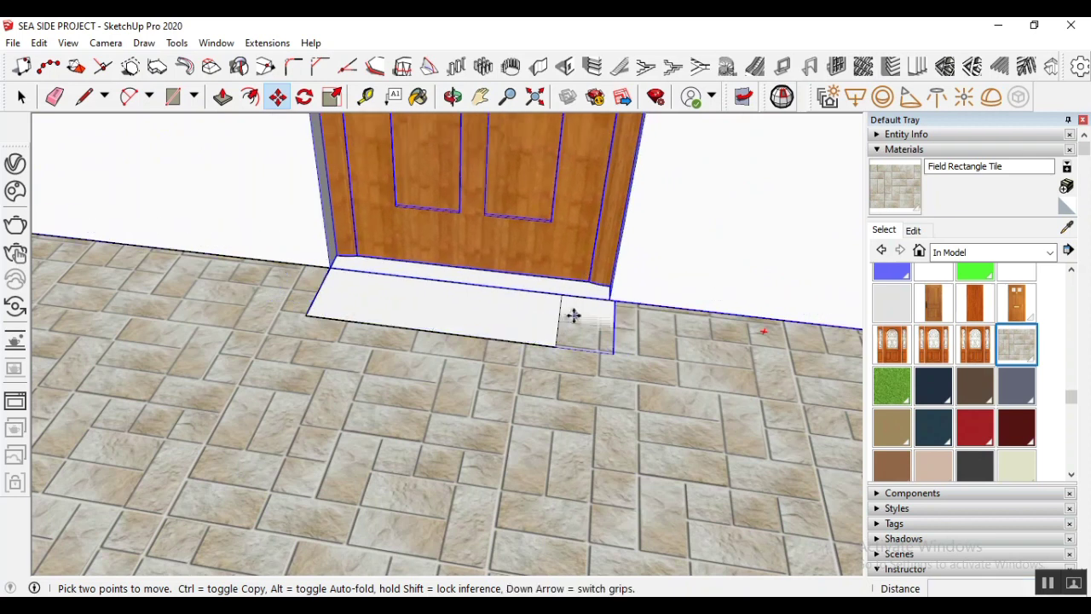
Measure the distance from the paving recess's front corner to the doorstep's front corner
key(t)
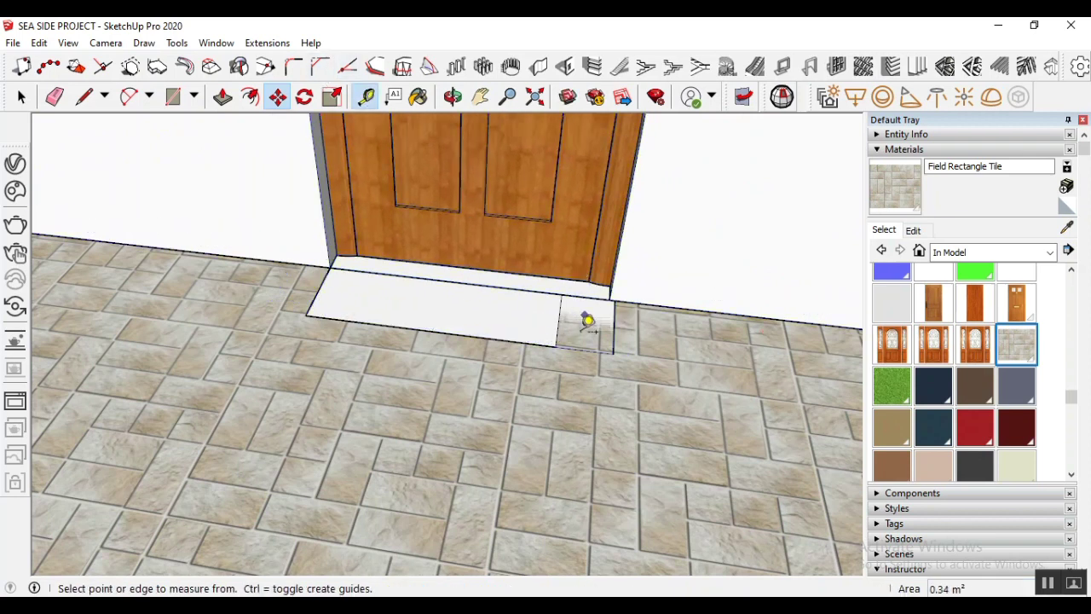
click(556, 347)
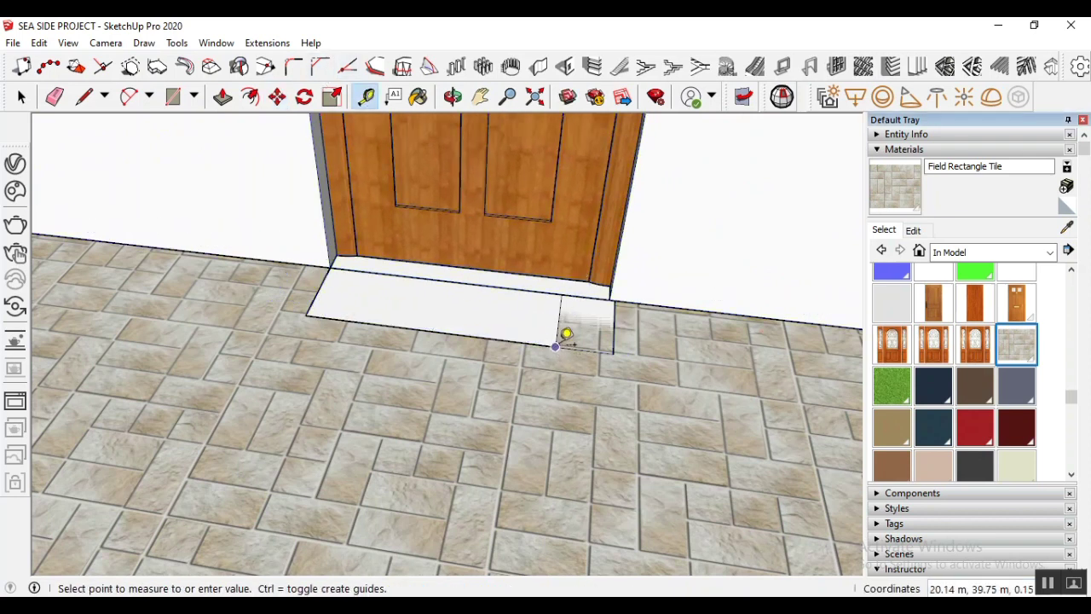
click(612, 353)
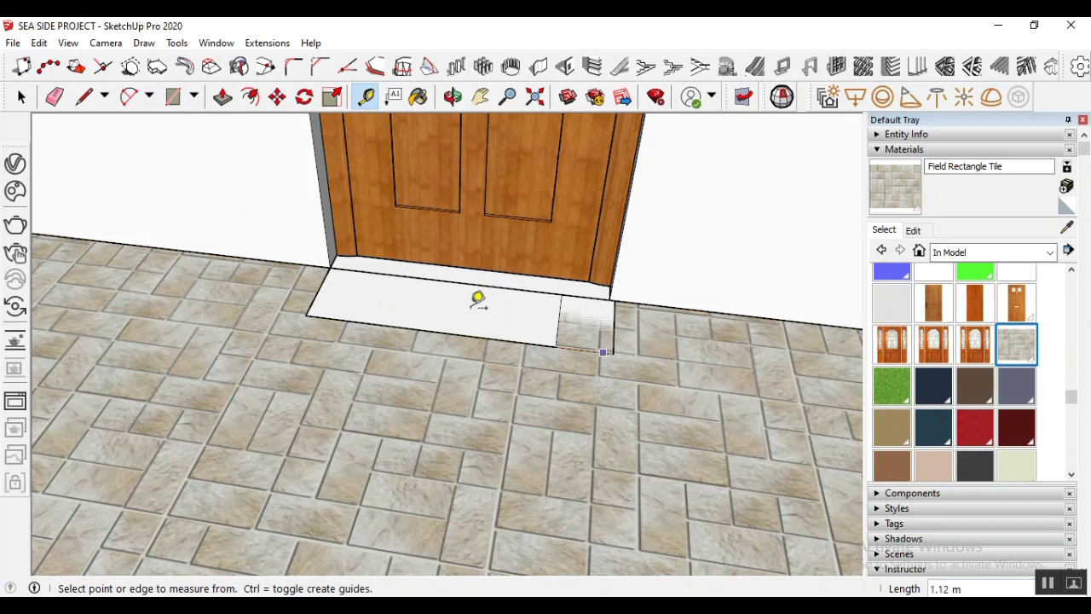
Move the building group about 0.8 m back from the tiled paving to uncover the recess at its door
click(22, 96)
click(400, 237)
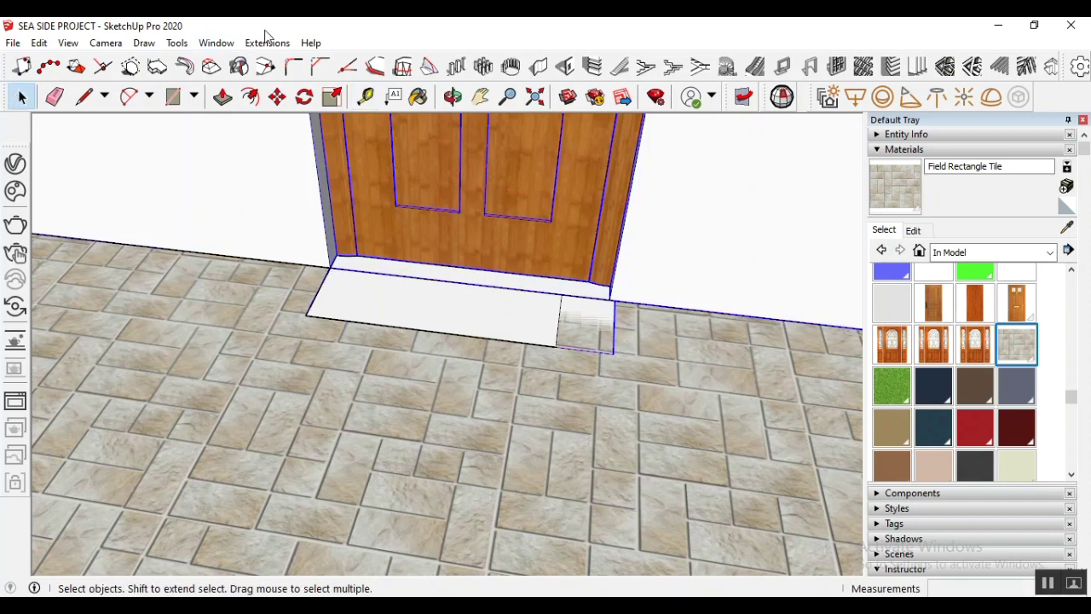
click(277, 96)
click(465, 318)
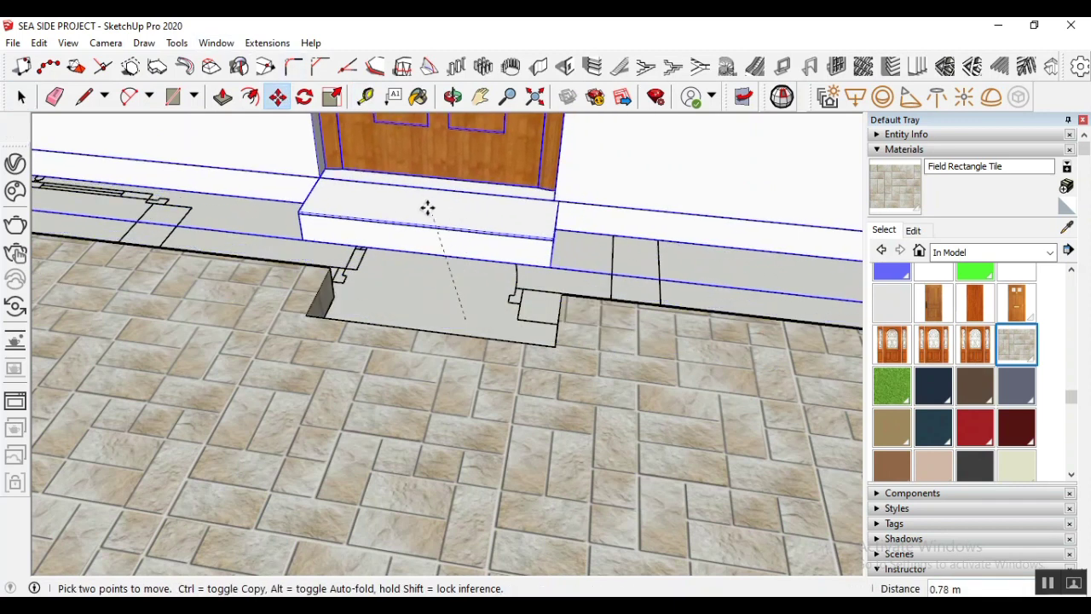
click(427, 207)
Inside the paving group, Push/Pull the recess's side face outward to widen the recess for the doorstep
click(457, 99)
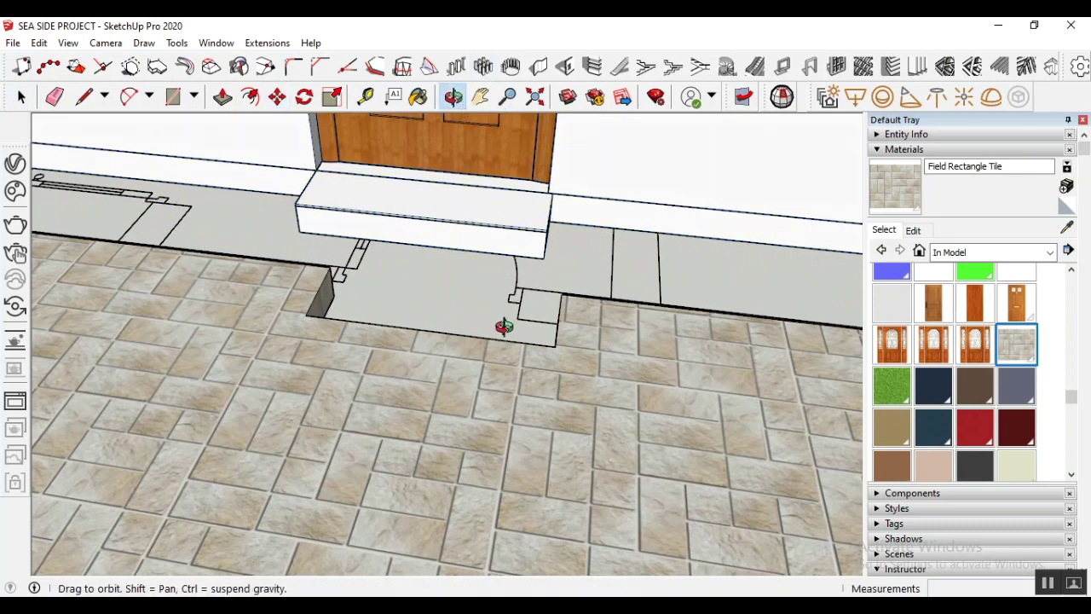
drag(503, 327, 511, 284)
click(22, 96)
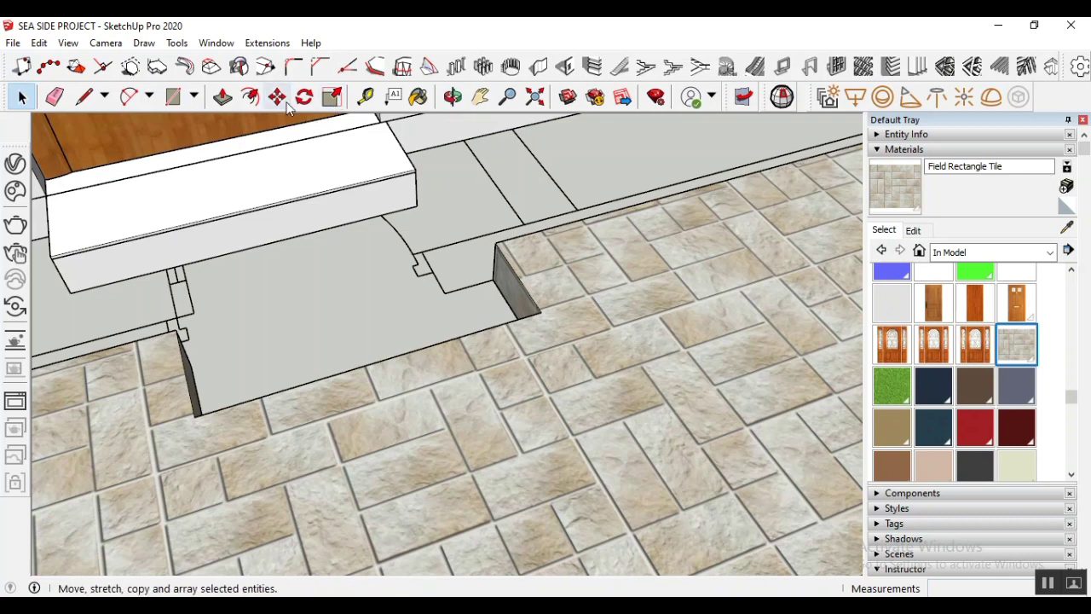
double_click(486, 339)
click(223, 97)
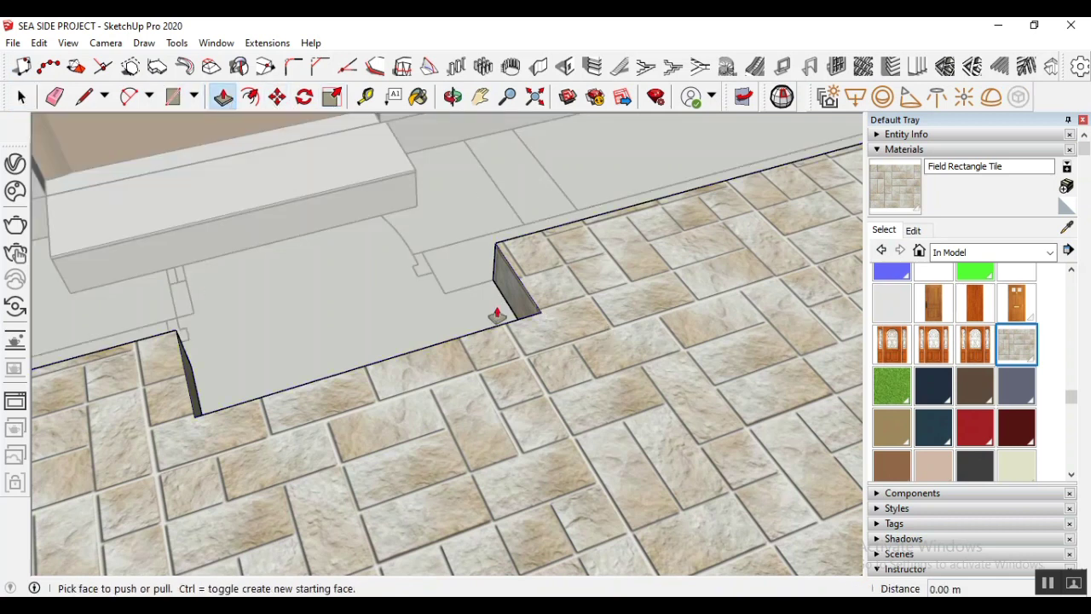
click(520, 300)
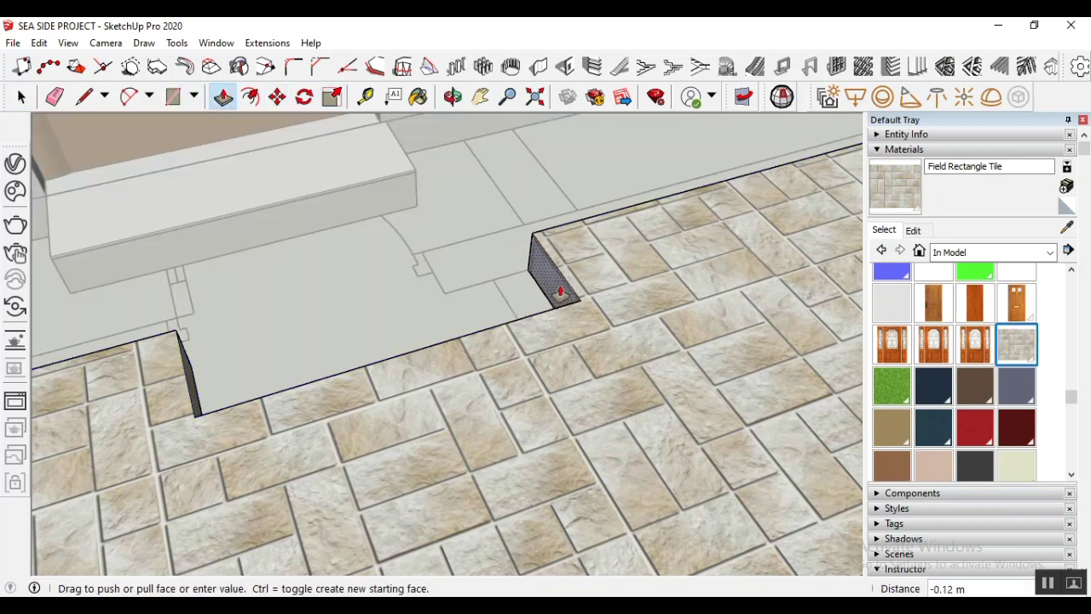
text(.)
key(Return)
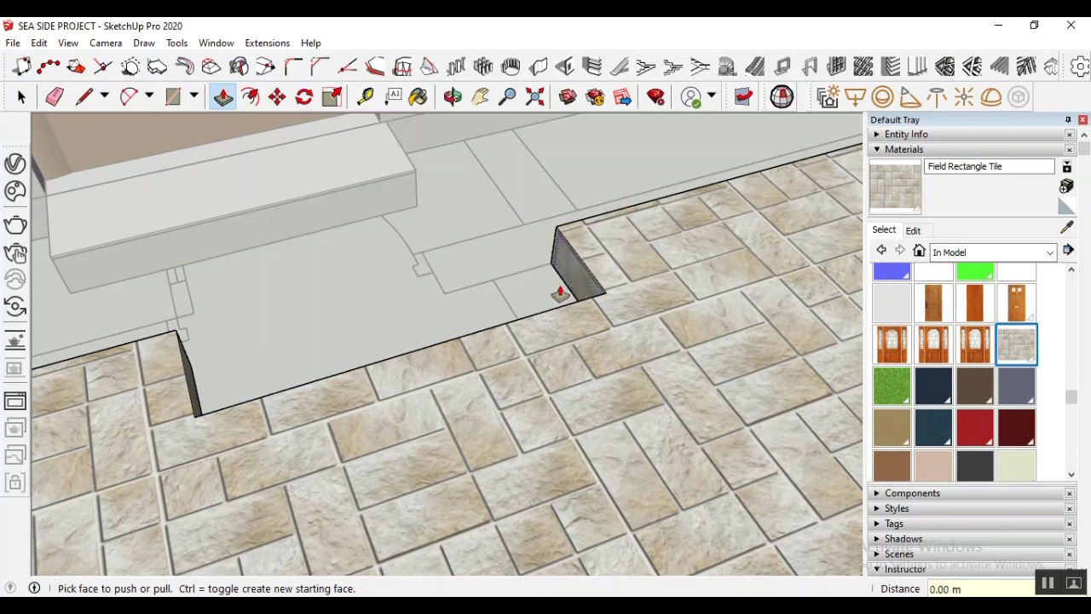
key(space)
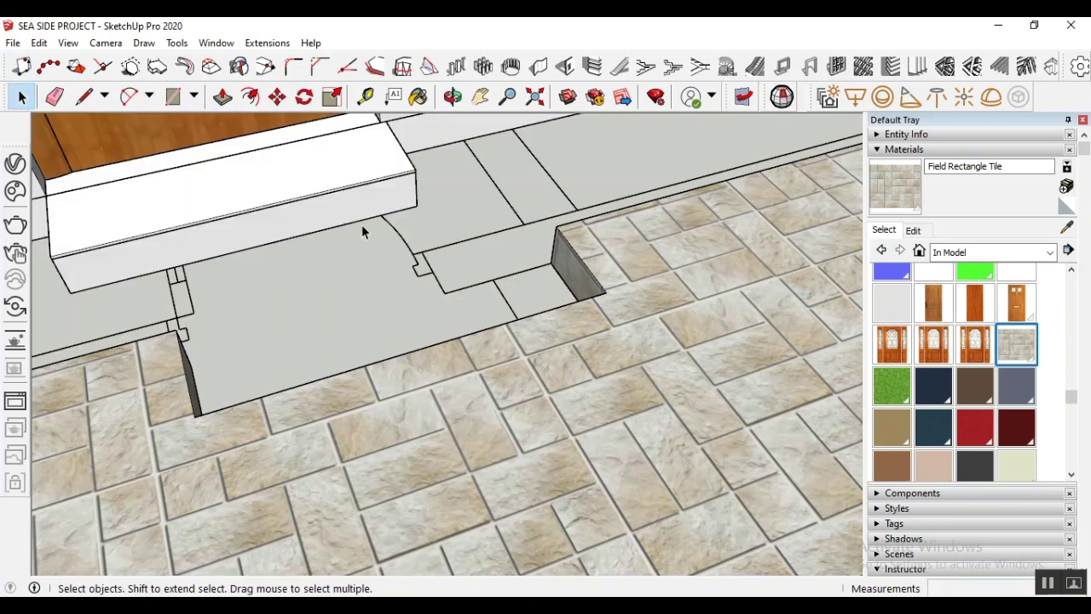
Move the building group by the doorstep's top front corner onto the widened paving recess's front corner
double_click(372, 214)
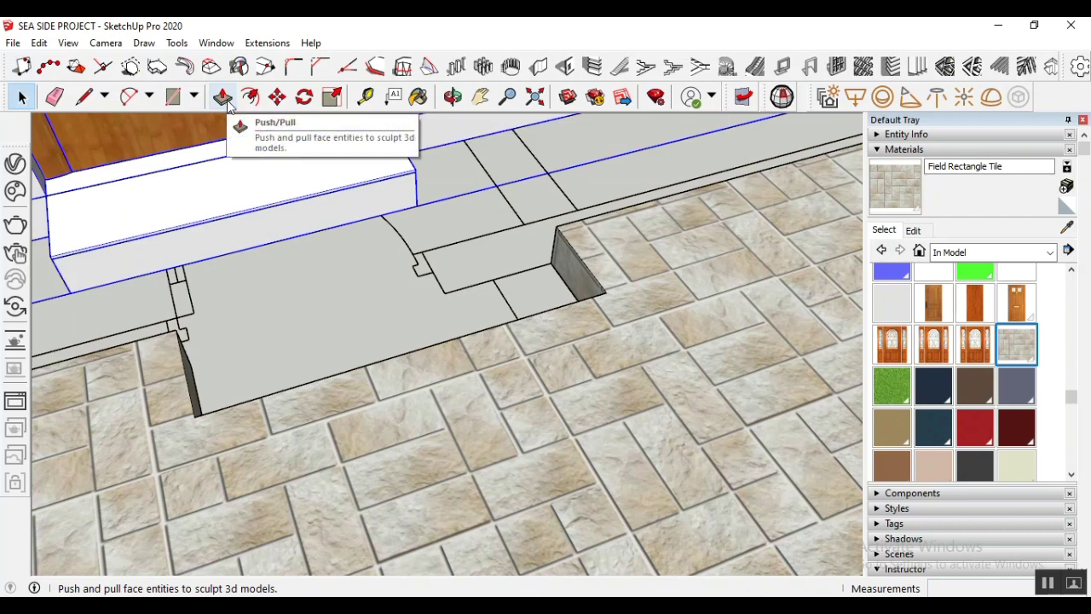
click(277, 96)
scroll(431, 198, up, 3)
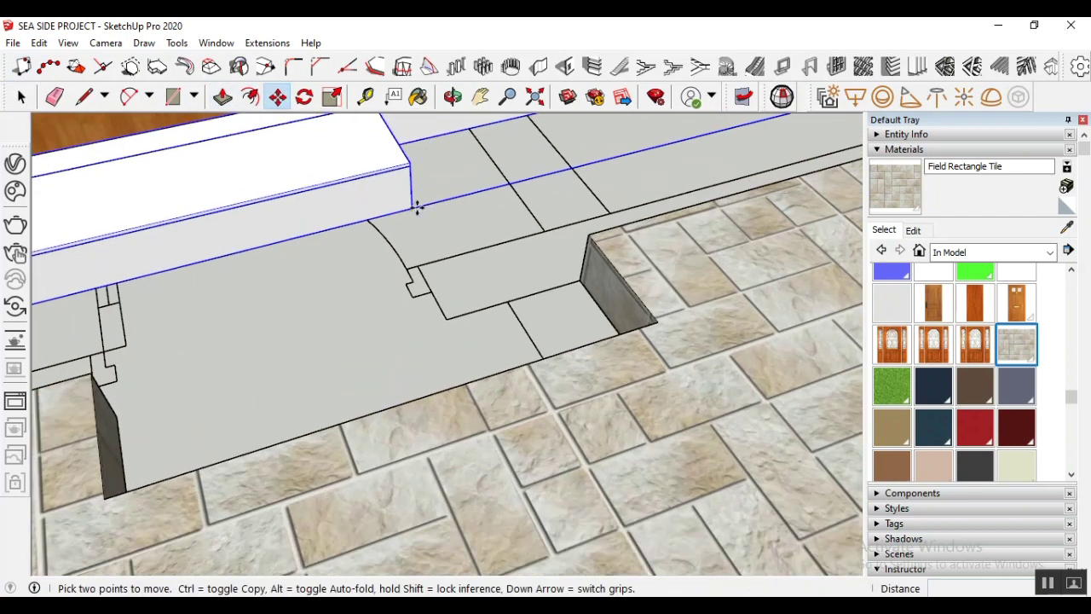
scroll(422, 216, down, 1)
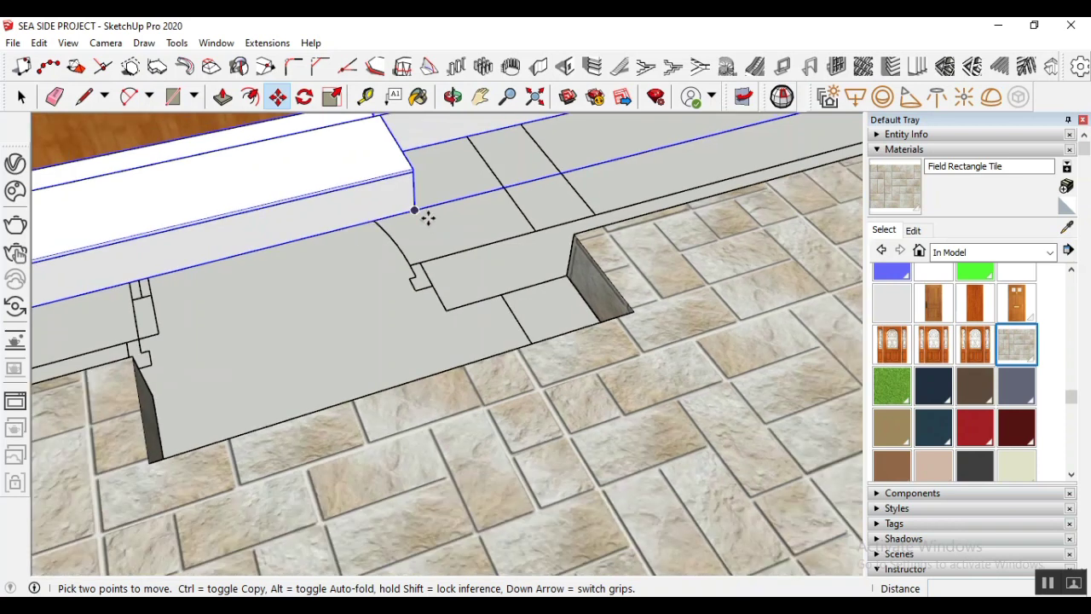
scroll(412, 178, up, 2)
click(413, 173)
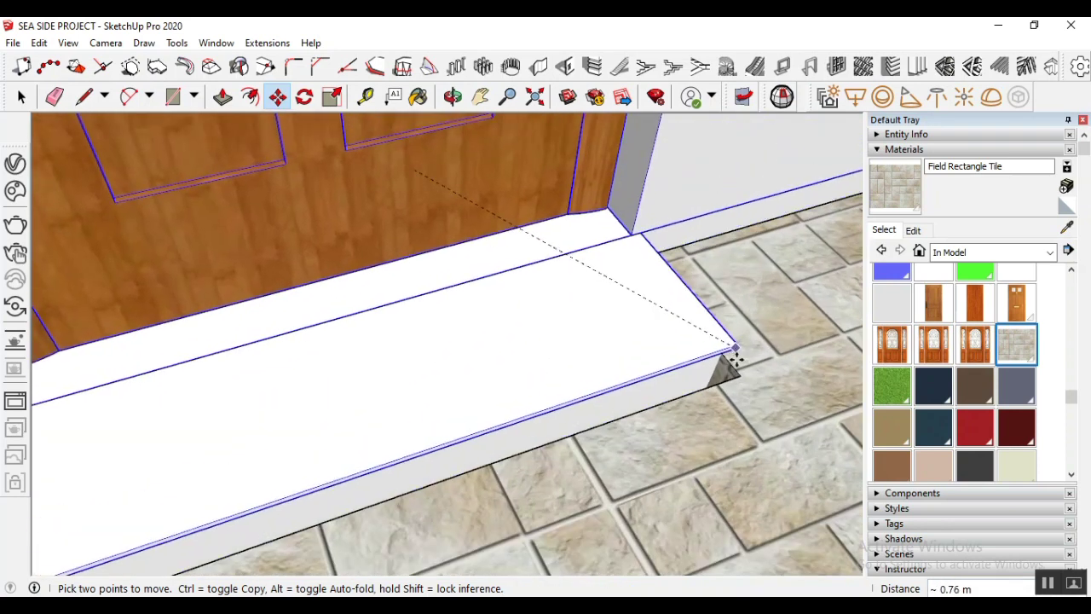
key(Escape)
scroll(293, 241, down, 4)
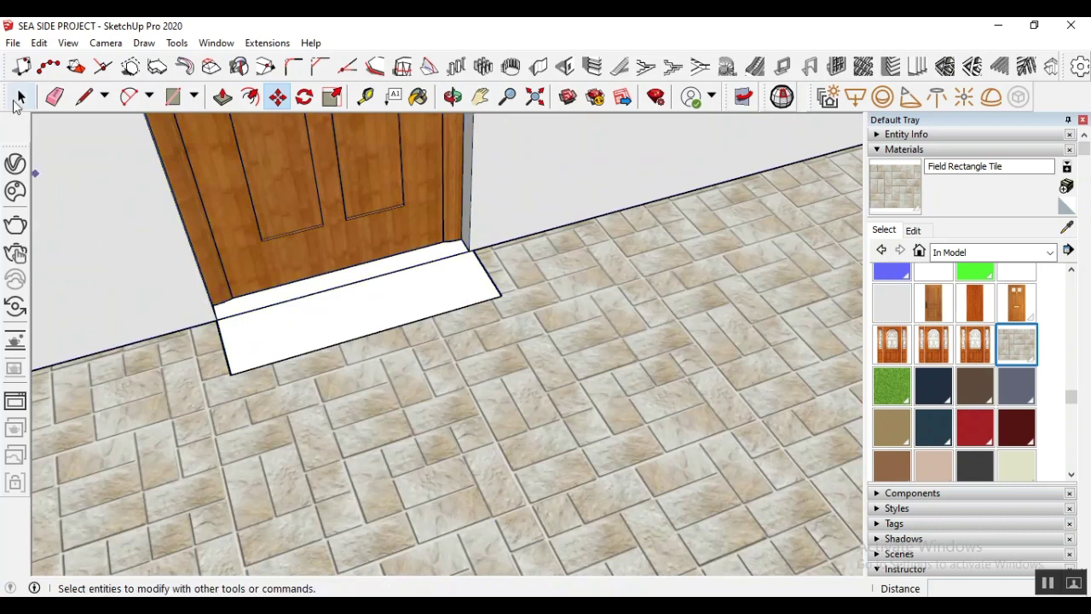
Move the building group upward from the doorstep's front corner so the doorstep stands above the tiled paving
click(21, 96)
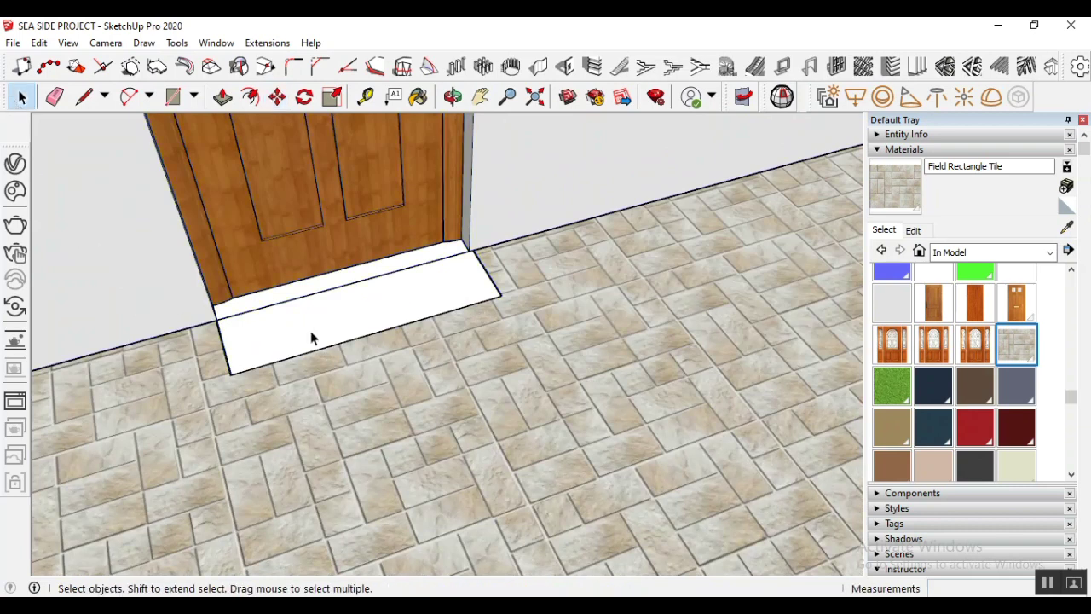
click(277, 96)
click(501, 297)
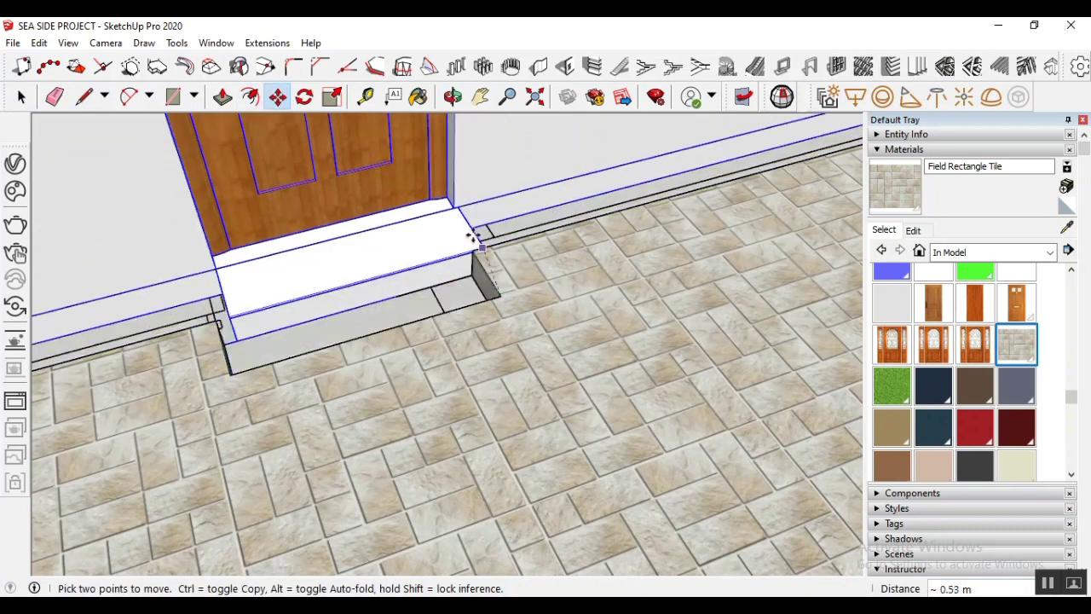
click(501, 296)
scroll(329, 317, down, 10)
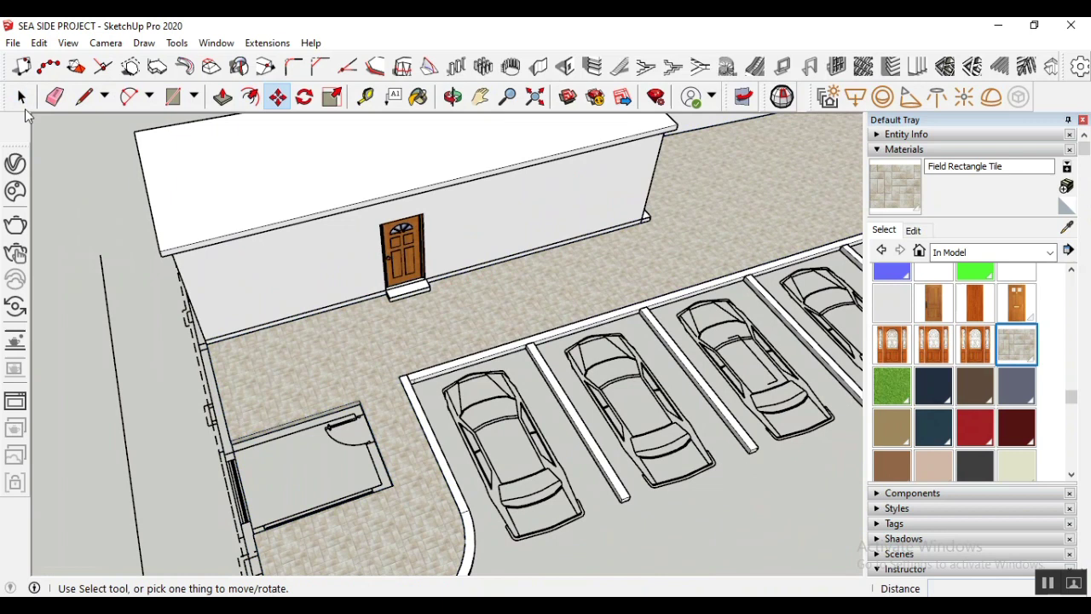
click(22, 99)
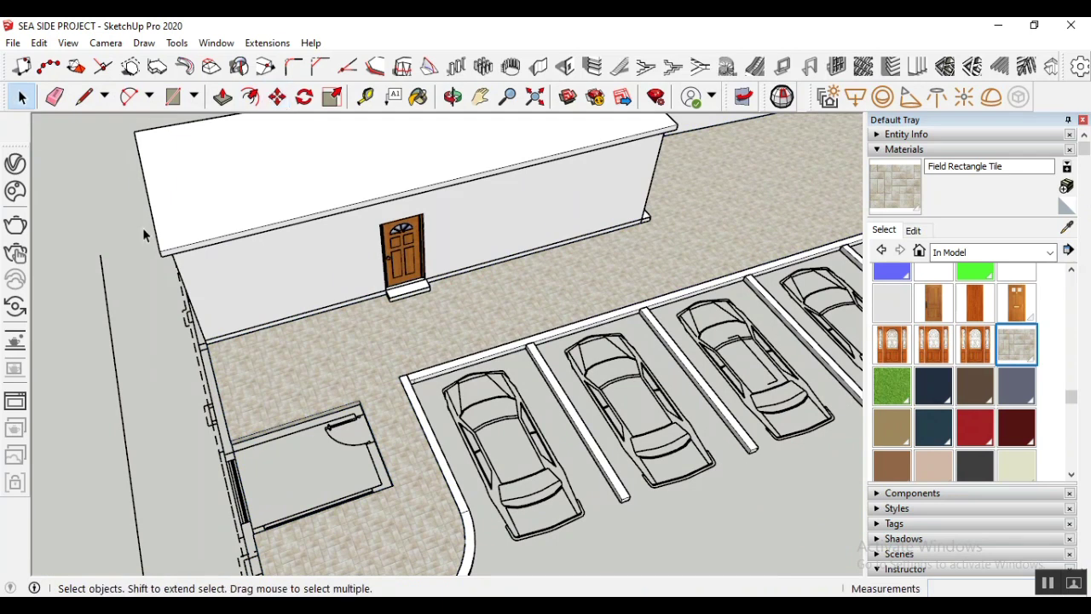
Examine the building's base and the edge of the tiled paving from a low angle at the building's corner
scroll(358, 244, up, 3)
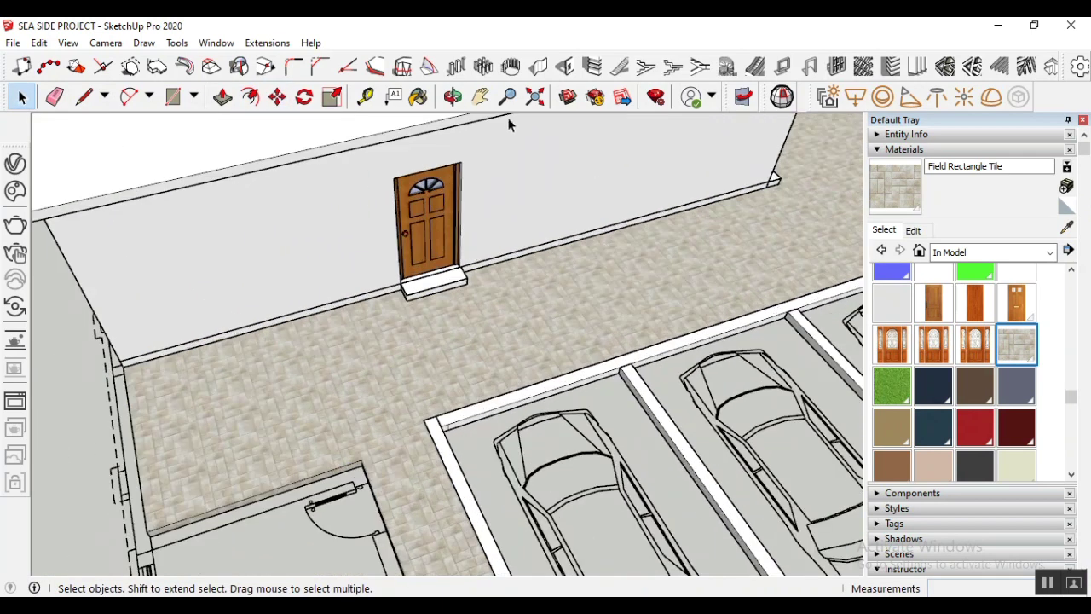
click(453, 96)
drag(635, 329, 340, 358)
drag(171, 413, 629, 355)
drag(630, 314, 563, 268)
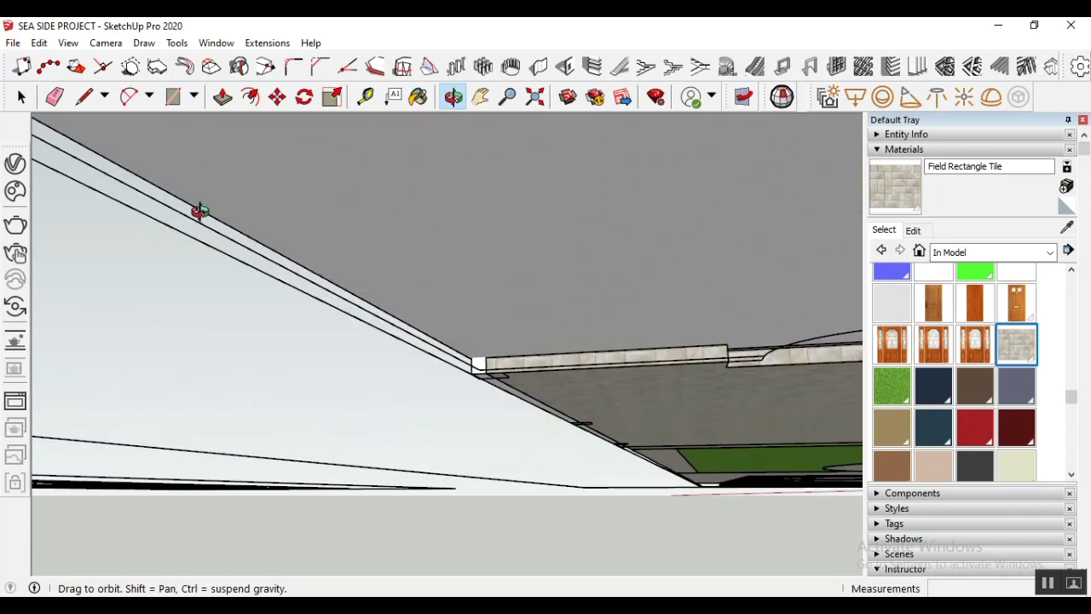
key(space)
scroll(456, 354, up, 2)
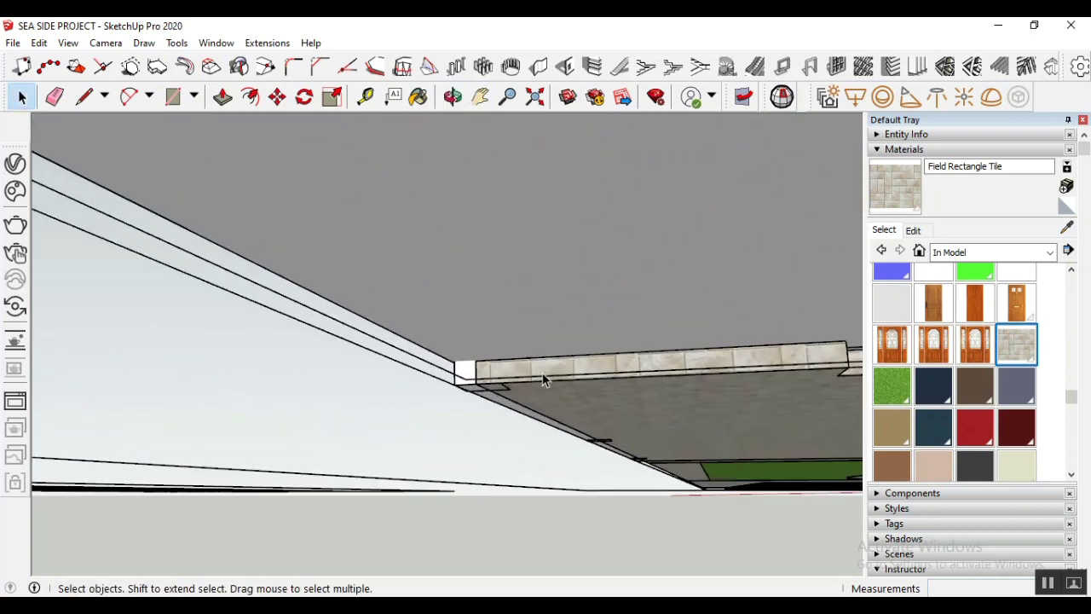
scroll(544, 268, up, 3)
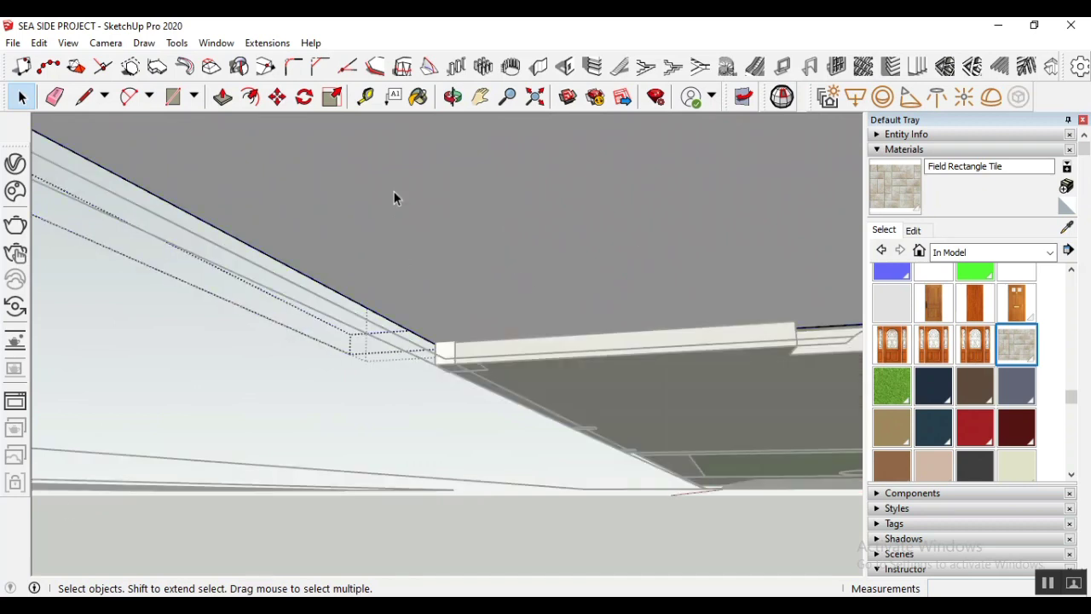
Push/Pull the underside of the building down 0.15 m so its base reaches the bottom level of the tiled paving
click(501, 194)
click(223, 96)
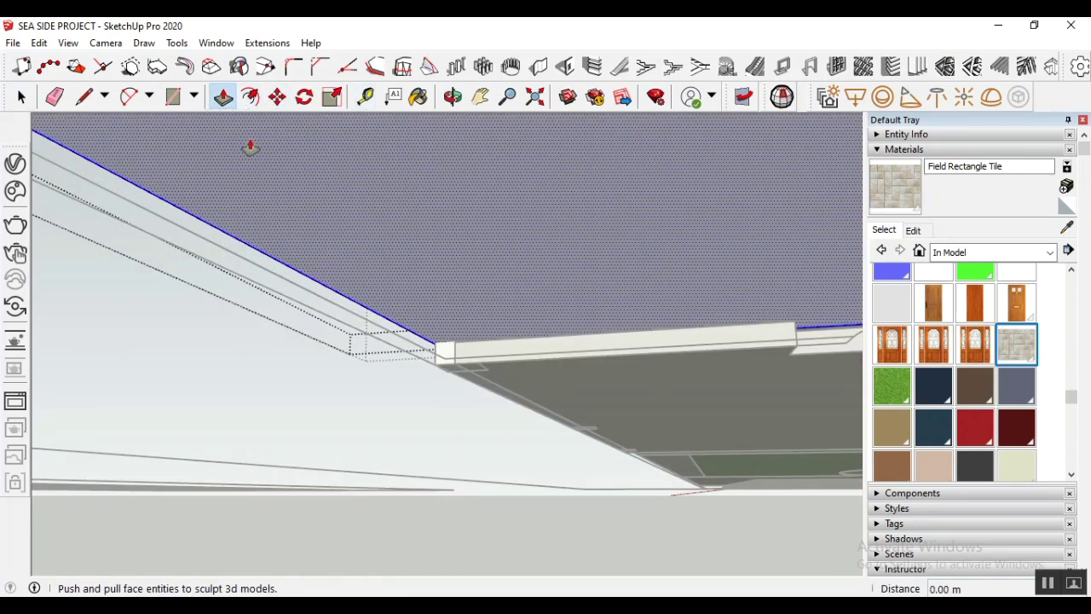
scroll(537, 328, up, 1)
click(537, 327)
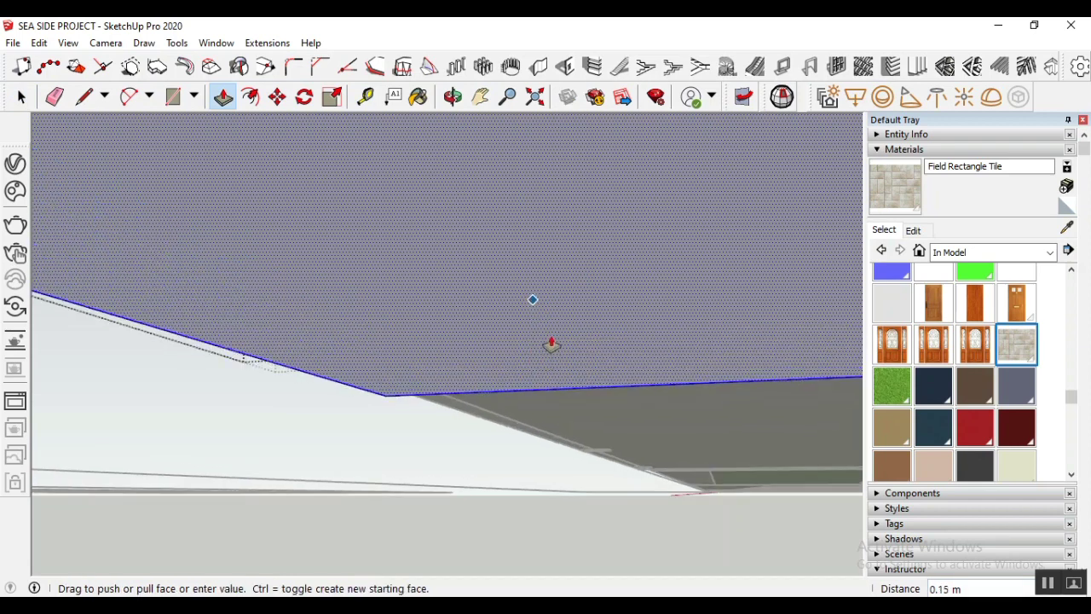
click(558, 294)
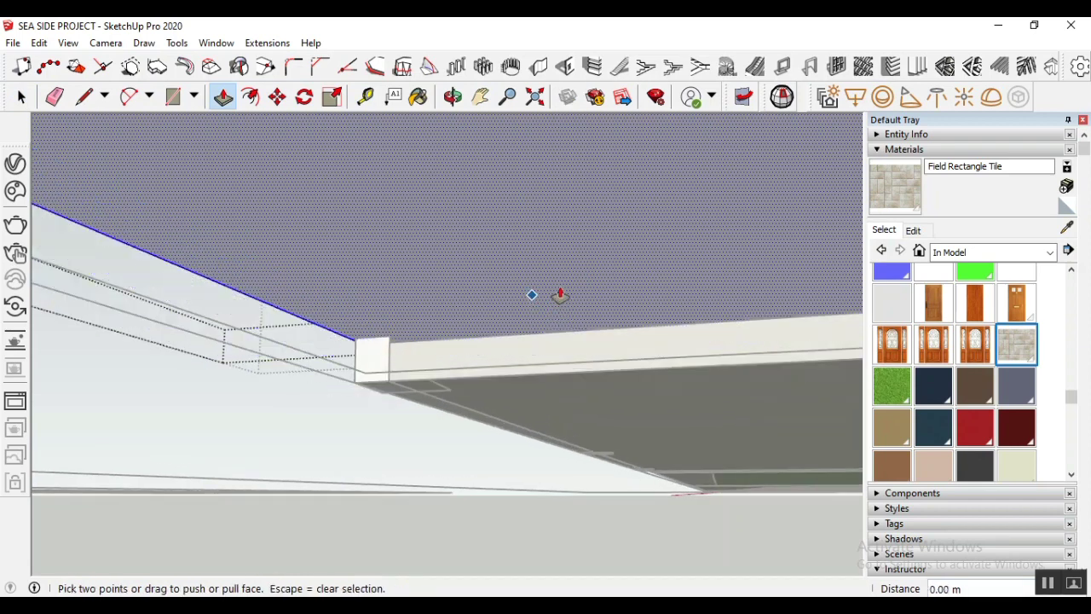
scroll(348, 354, up, 4)
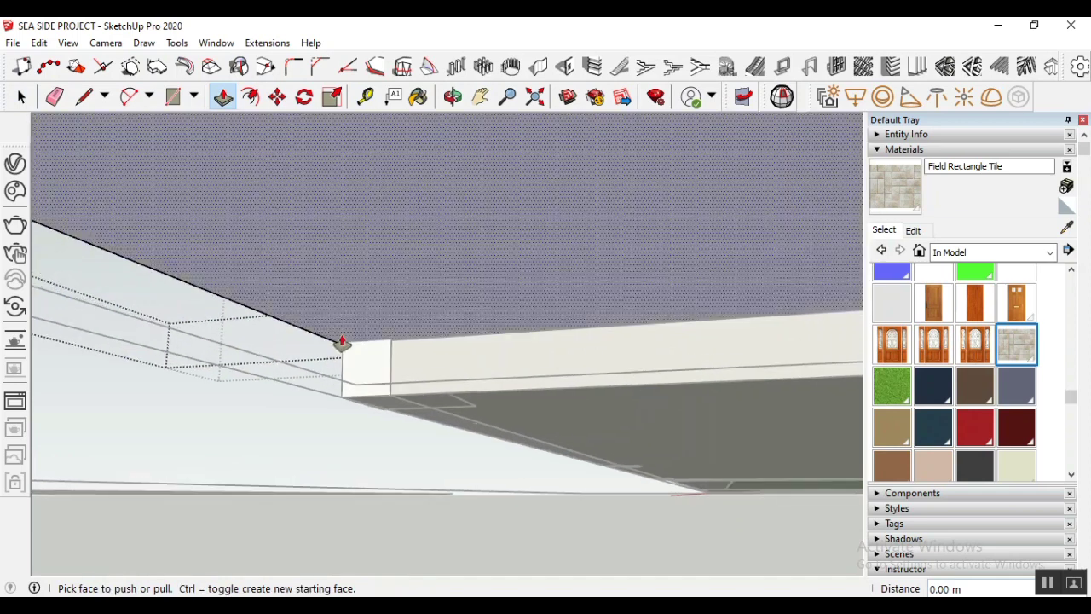
click(406, 331)
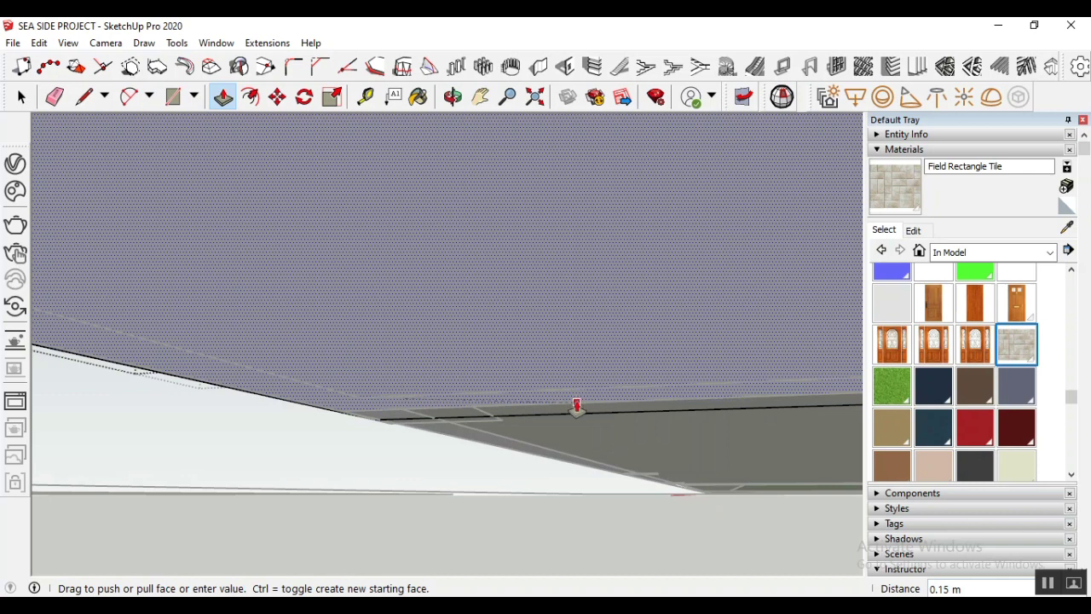
click(609, 398)
scroll(477, 409, up, 3)
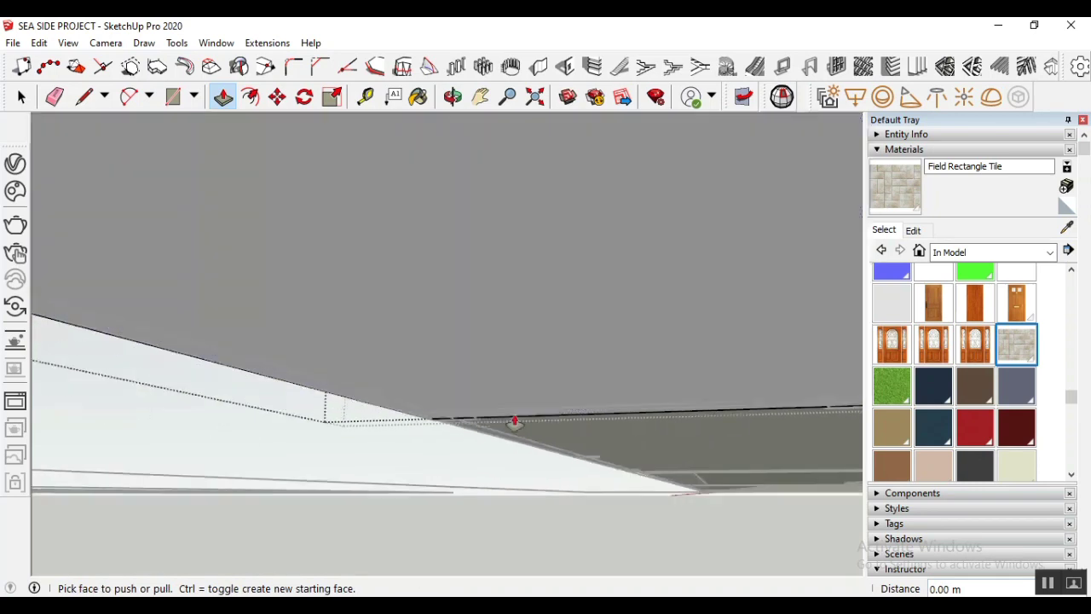
key(space)
middle_drag(127, 410, 372, 216)
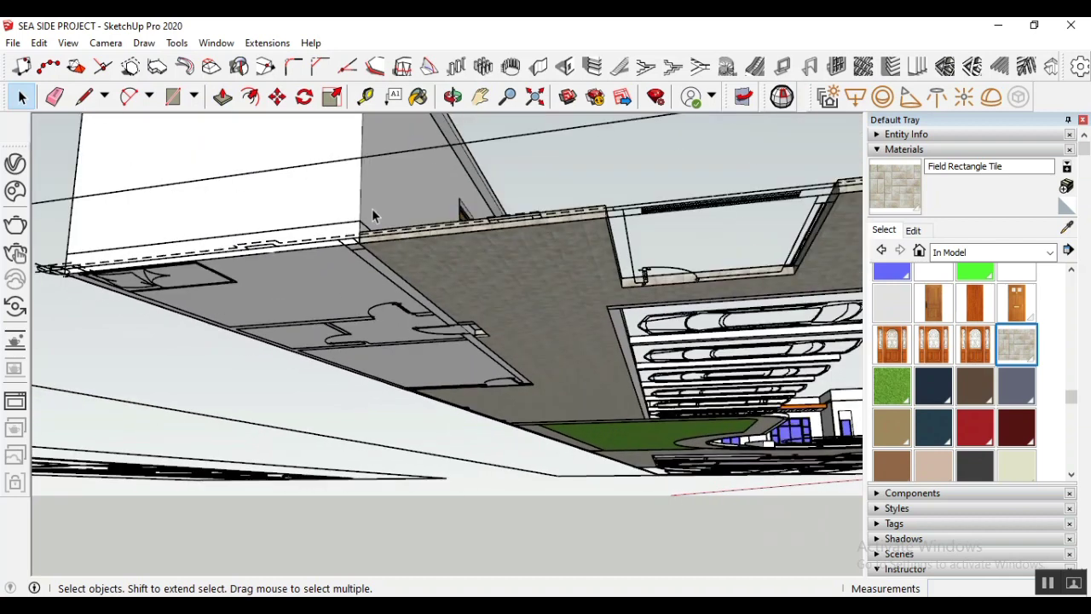
middle_drag(406, 318, 379, 276)
scroll(322, 304, up, 2)
scroll(323, 304, down, 3)
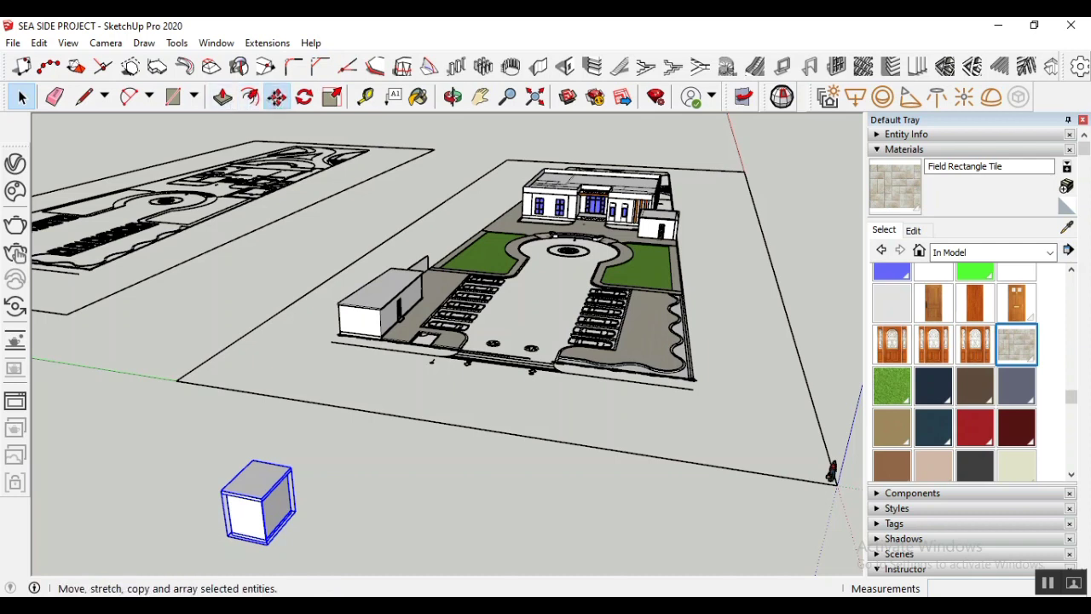
Draw a vertical rectangle on the small recess's tiled side, spanning the door opening in the plan and matching the paving's height
click(277, 97)
middle_drag(310, 541, 415, 417)
scroll(431, 280, up, 10)
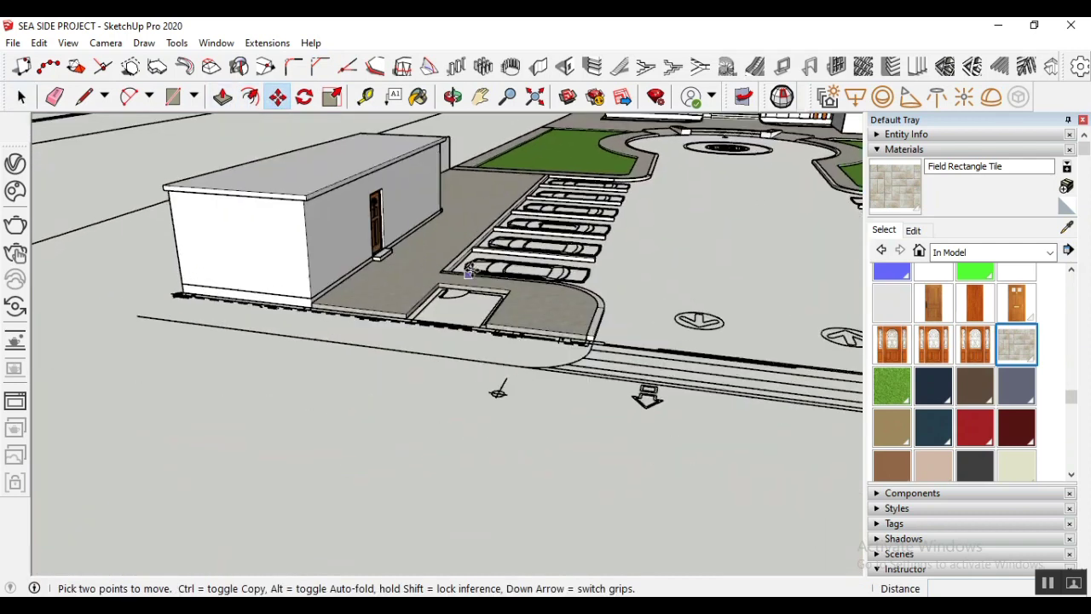
scroll(437, 294, up, 3)
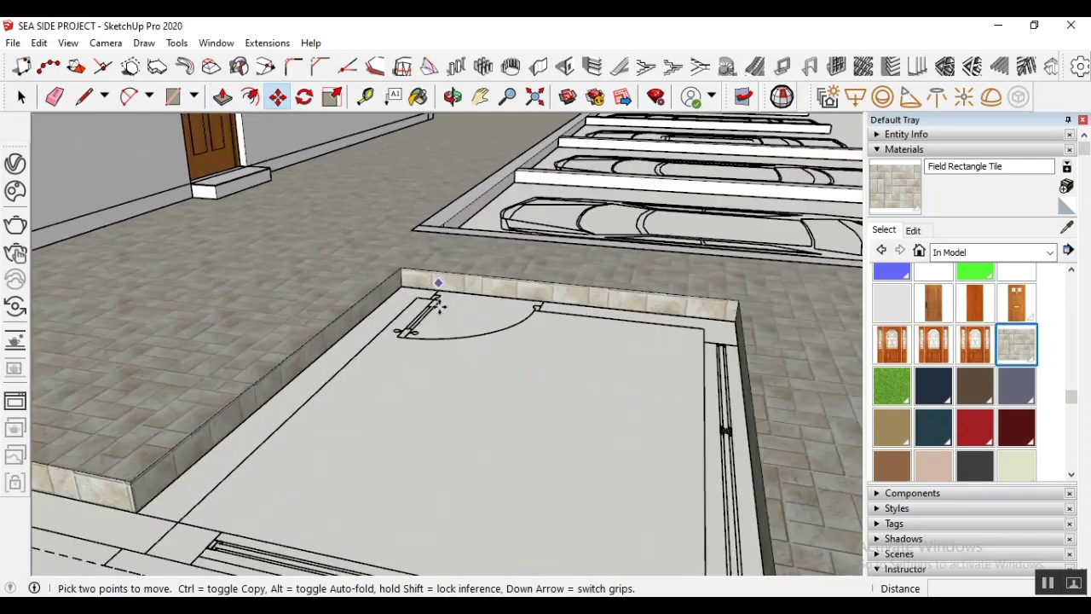
click(172, 96)
scroll(427, 297, up, 1)
click(419, 303)
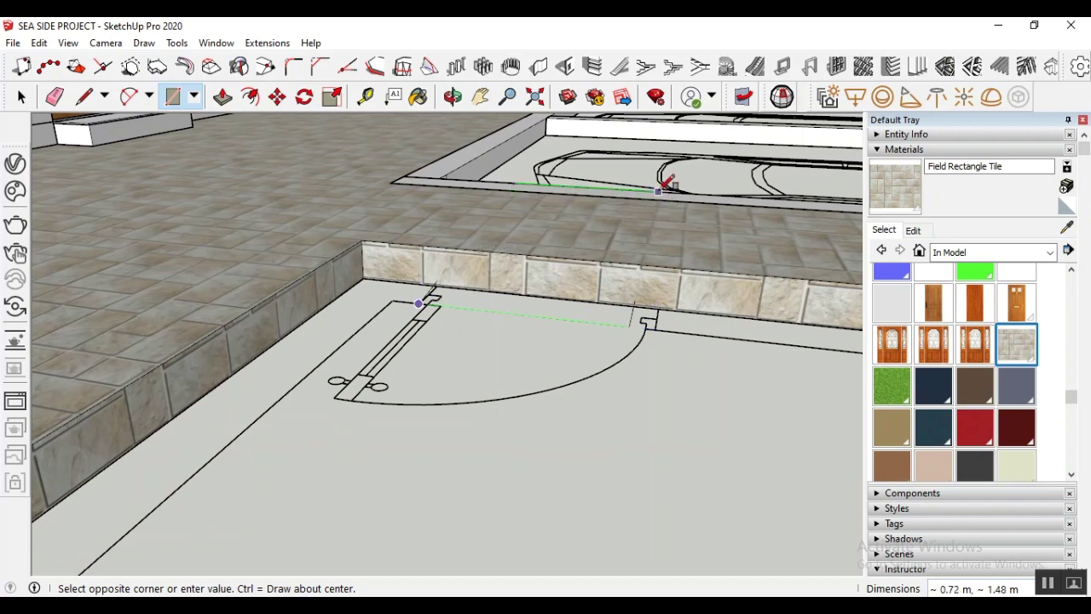
key(Escape)
scroll(433, 297, up, 2)
click(437, 288)
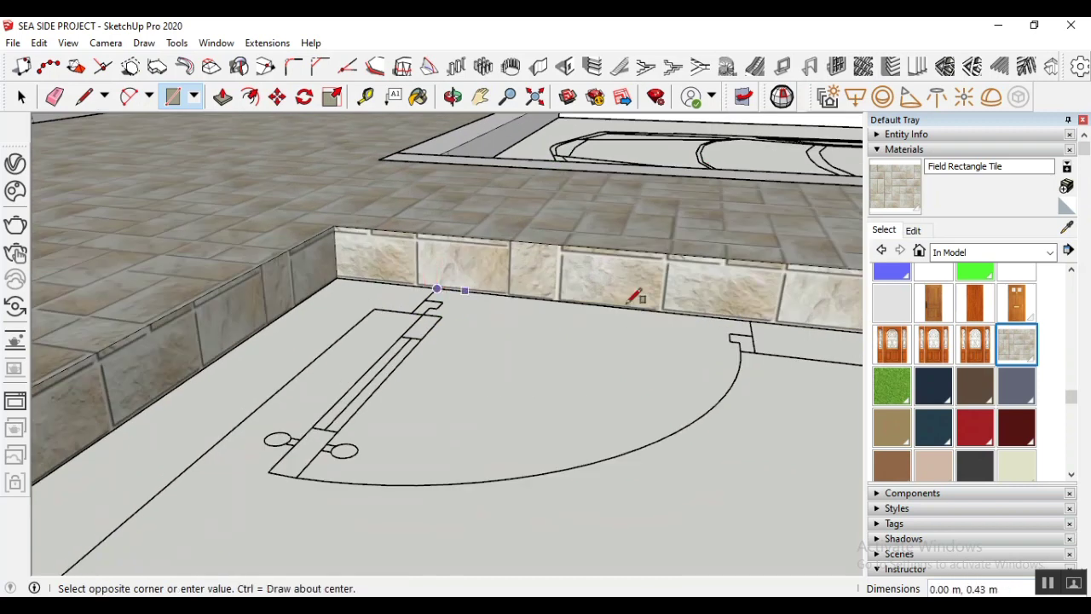
click(761, 257)
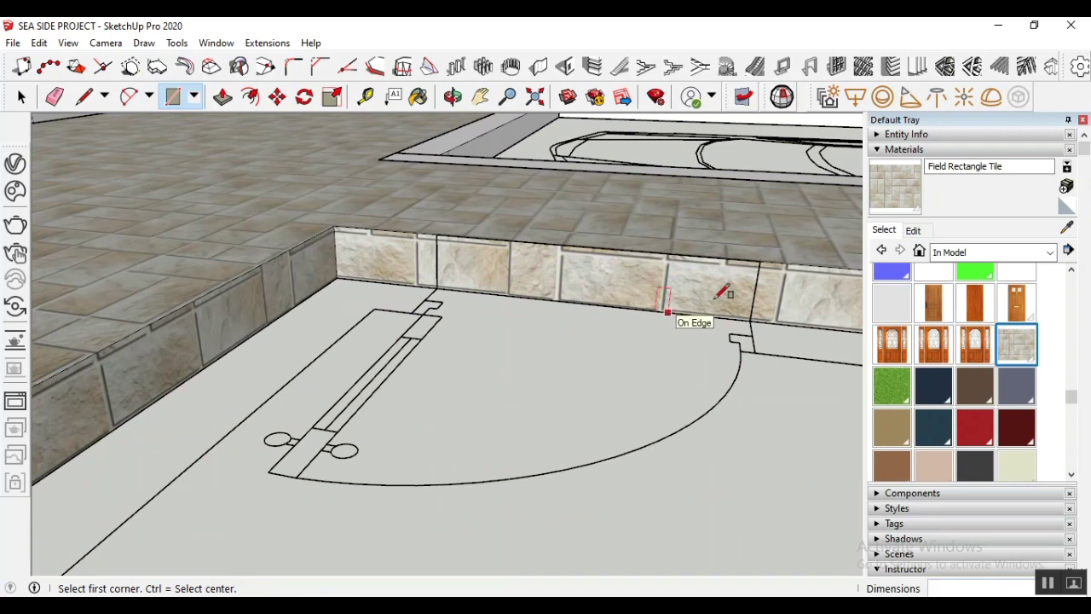
Move the door-opening rectangle with its edges straight up so it stands clear above the tiled paving
click(21, 96)
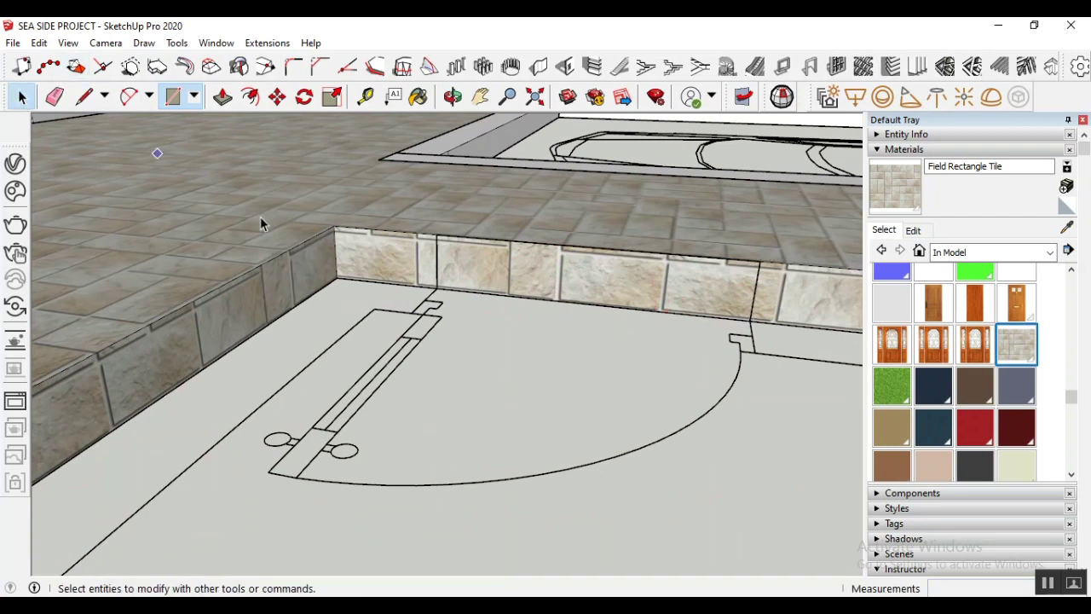
drag(426, 220, 780, 356)
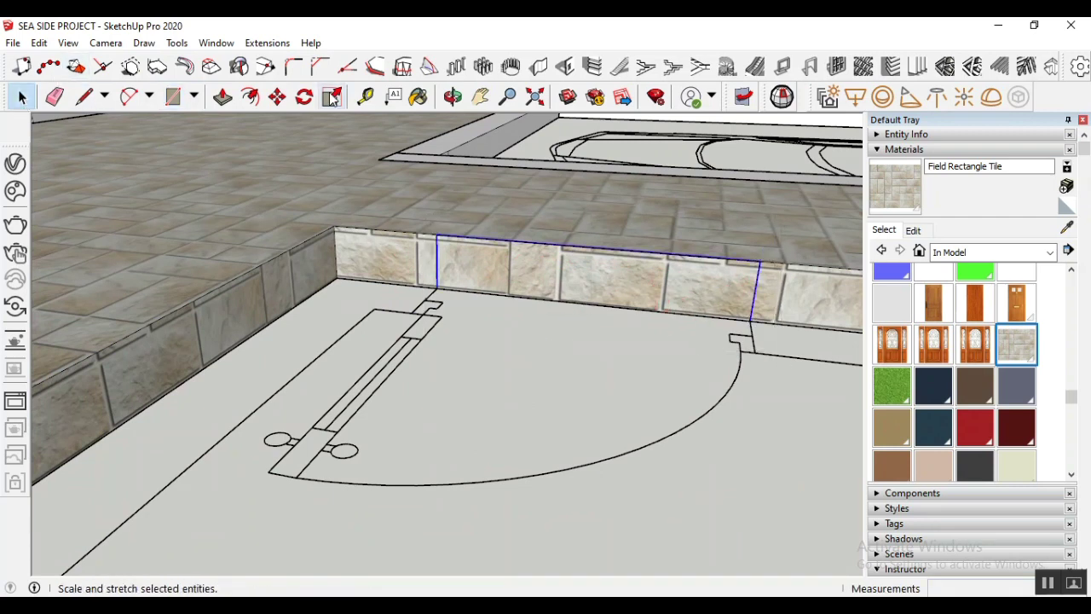
click(278, 97)
click(573, 288)
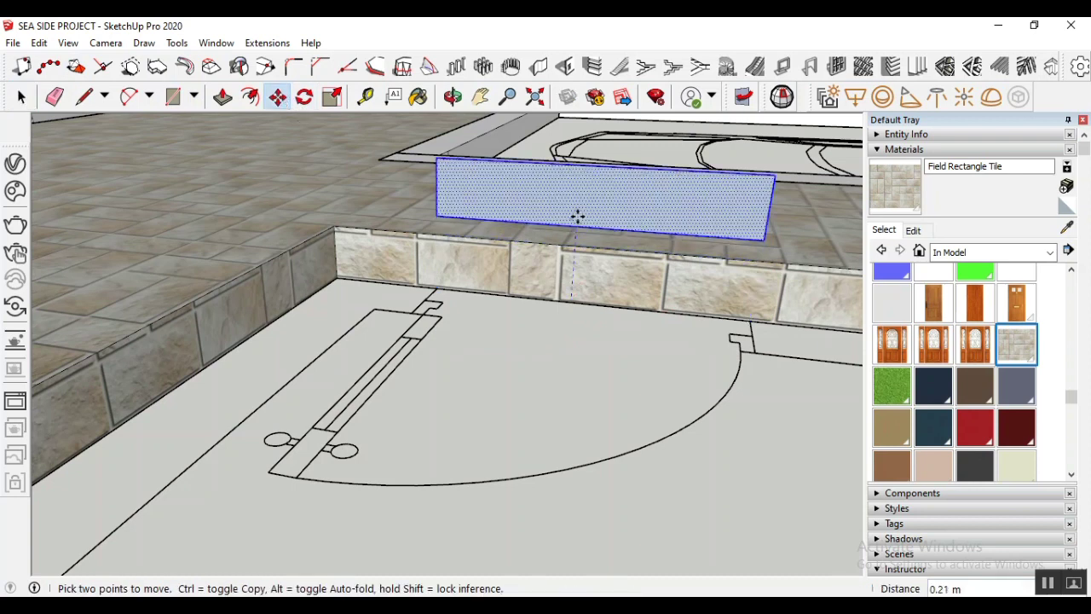
click(579, 212)
key(space)
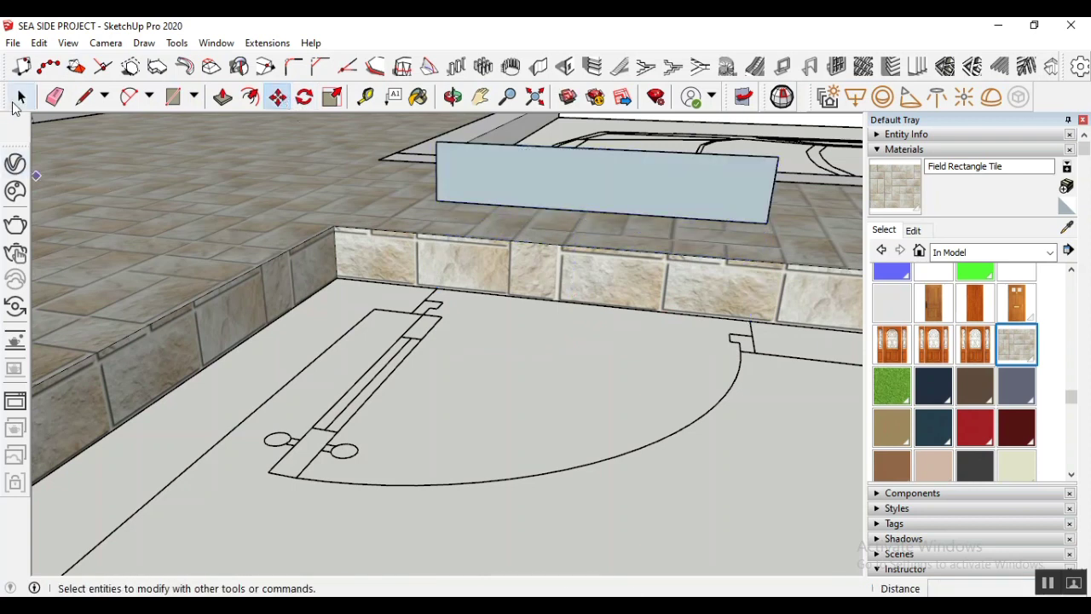
Draw a 2.33 m by 0.15 m vertical rectangle on the recess's side face along the side window opening in the plan
middle_drag(256, 170, 281, 134)
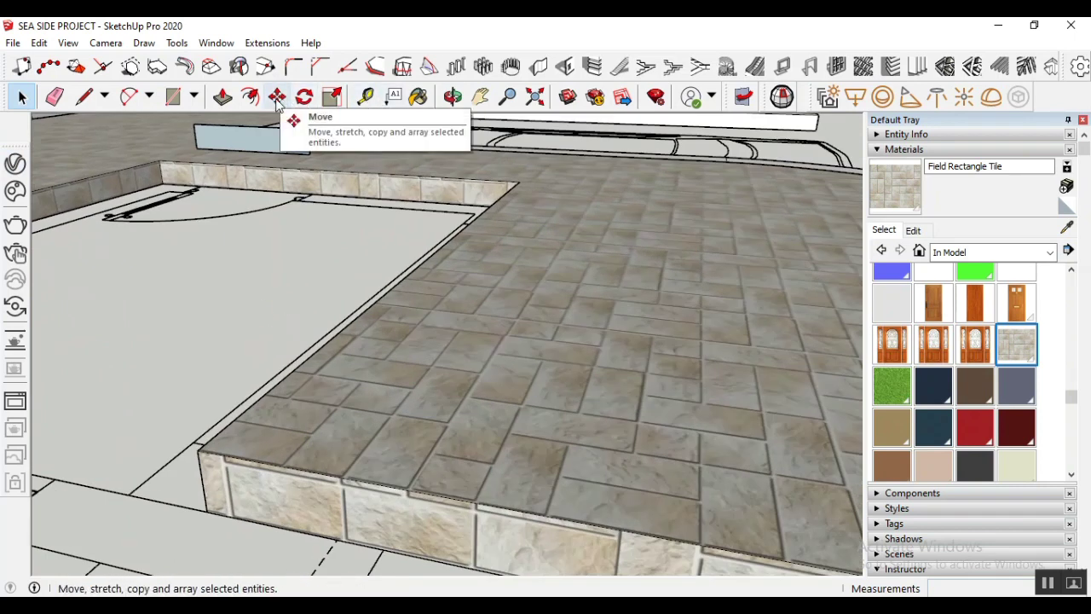
click(277, 97)
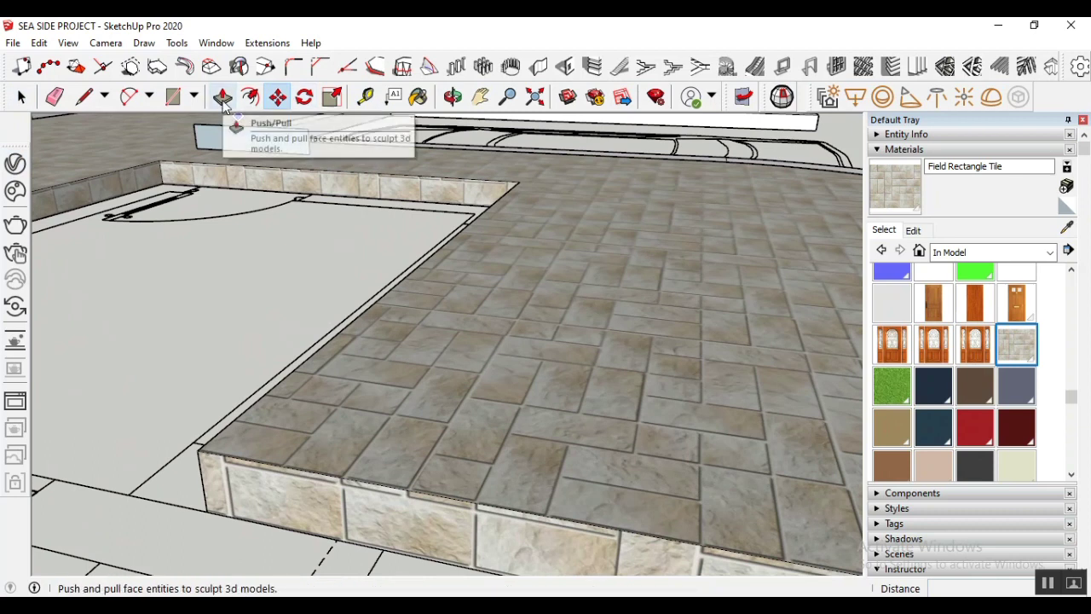
click(452, 96)
drag(333, 282, 295, 377)
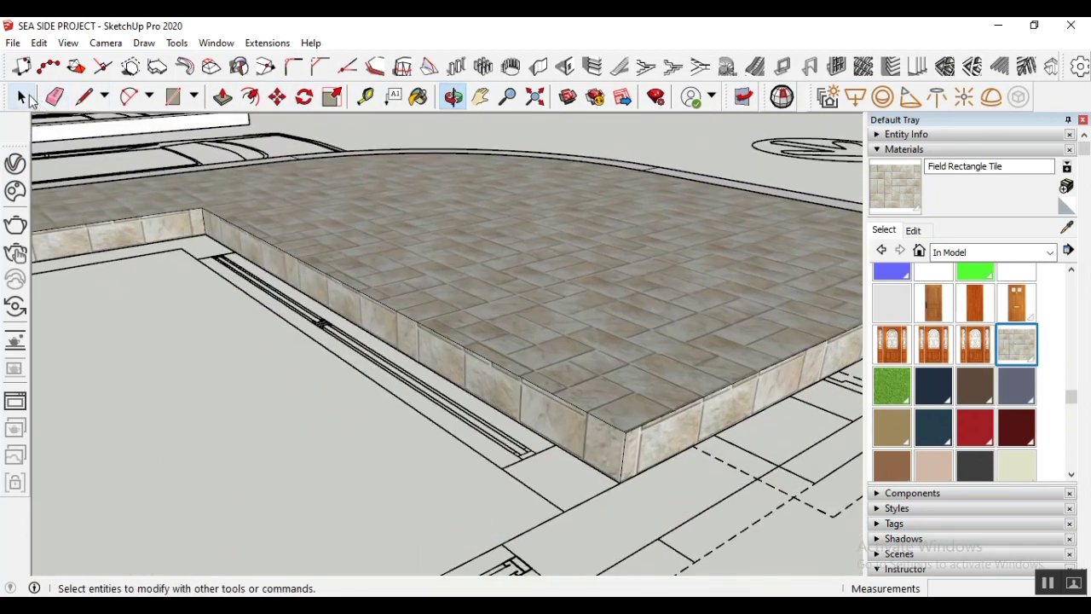
click(22, 97)
click(173, 96)
scroll(249, 253, up, 2)
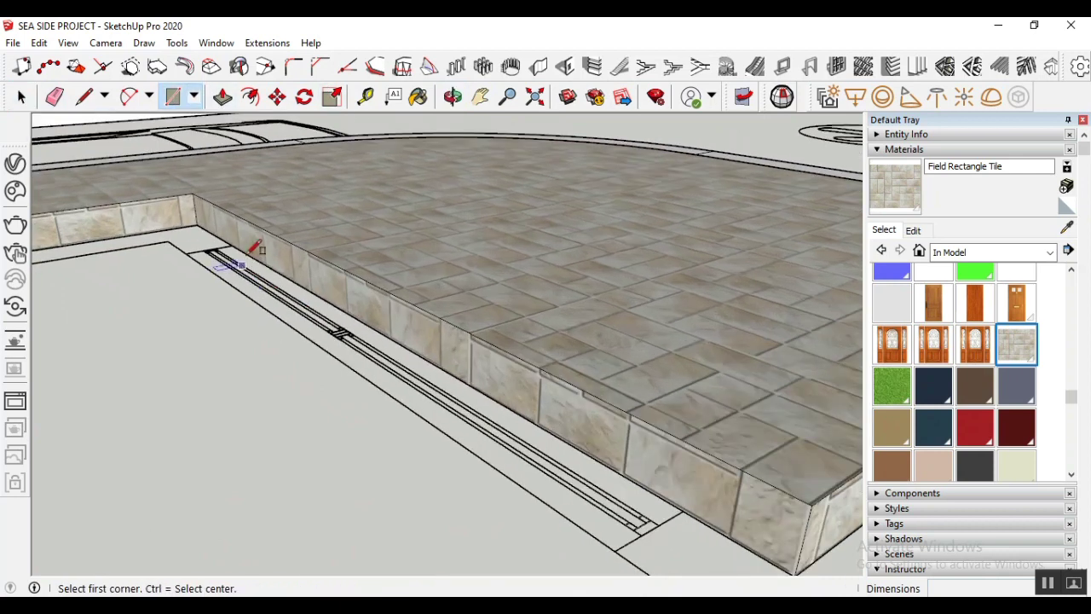
click(232, 244)
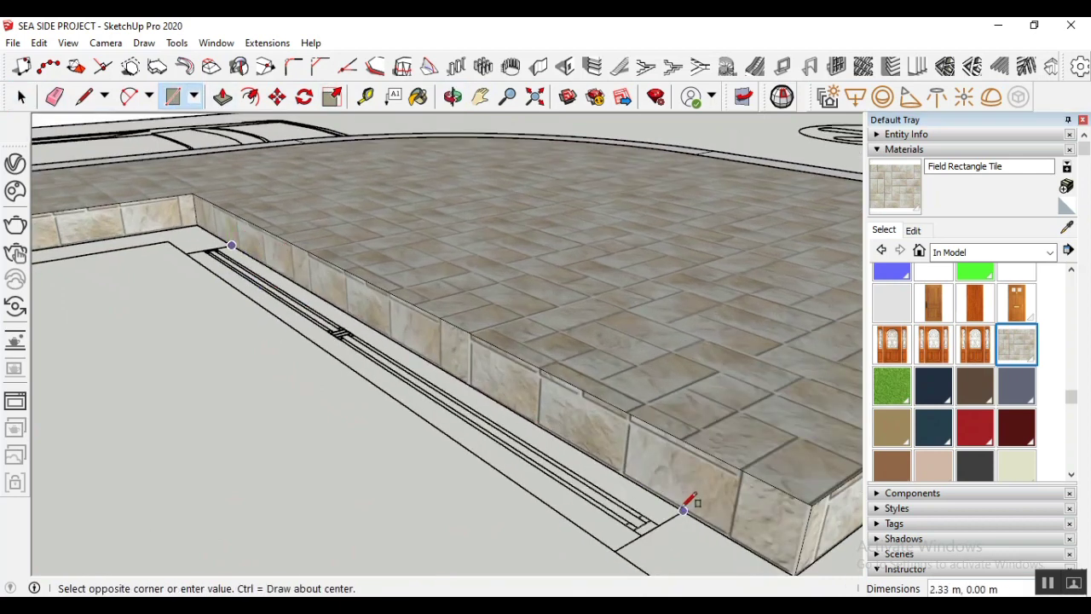
click(704, 445)
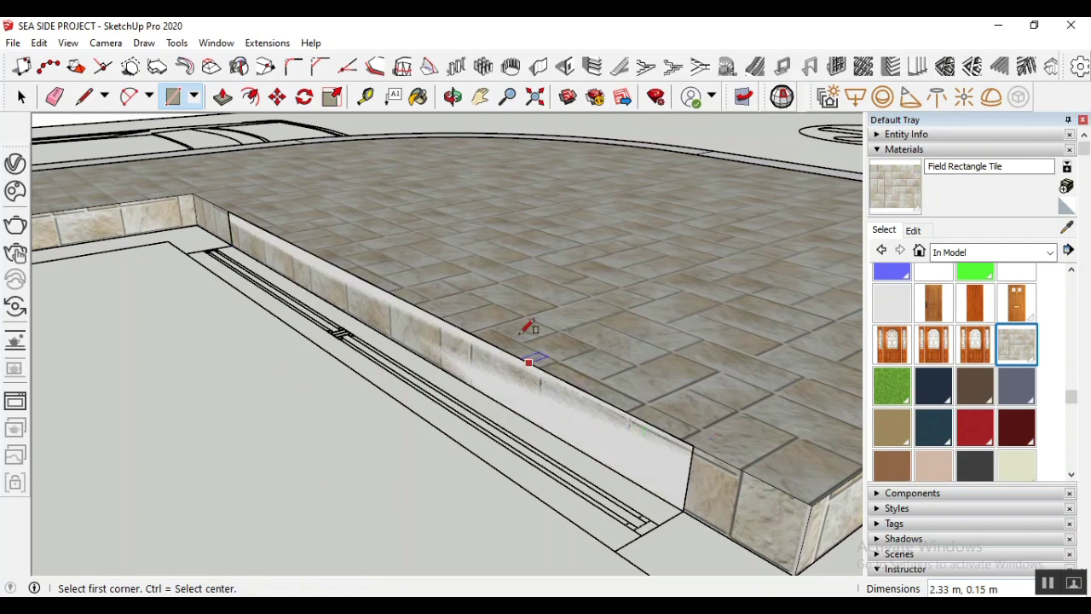
Move the side-window rectangle up by its lower corner so its bottom edge rests on the top edge of the paving
scroll(515, 327, down, 5)
click(21, 96)
click(22, 99)
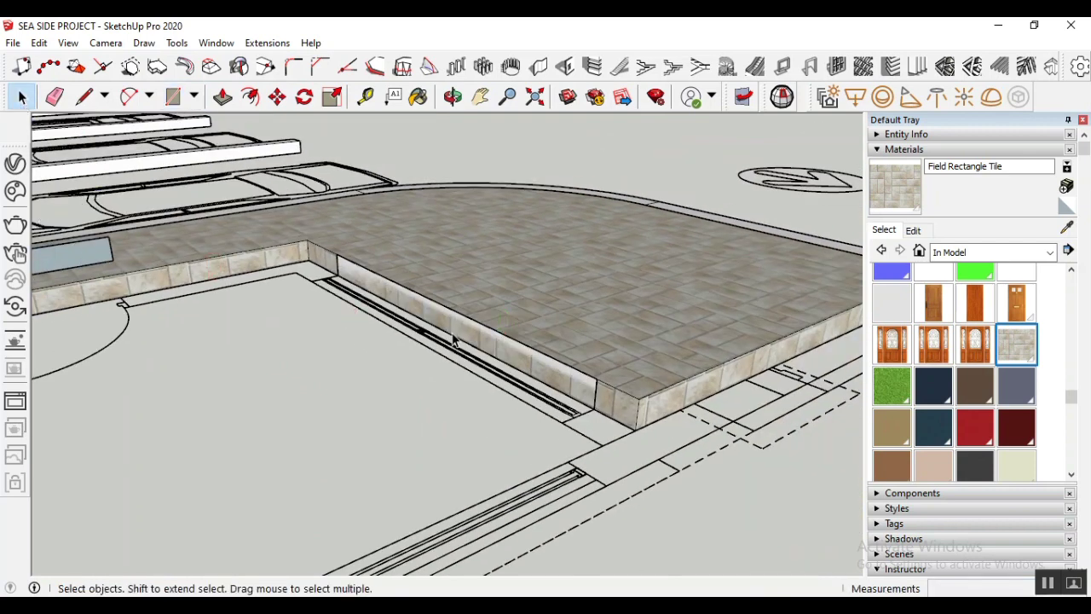
scroll(320, 230, up, 2)
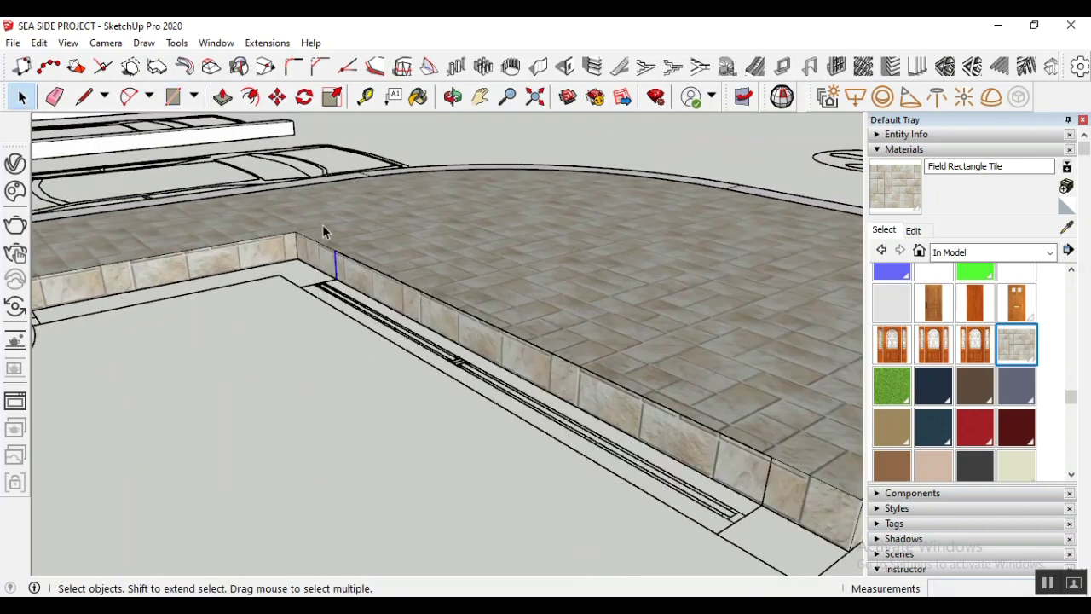
scroll(322, 229, down, 2)
drag(317, 257, 605, 422)
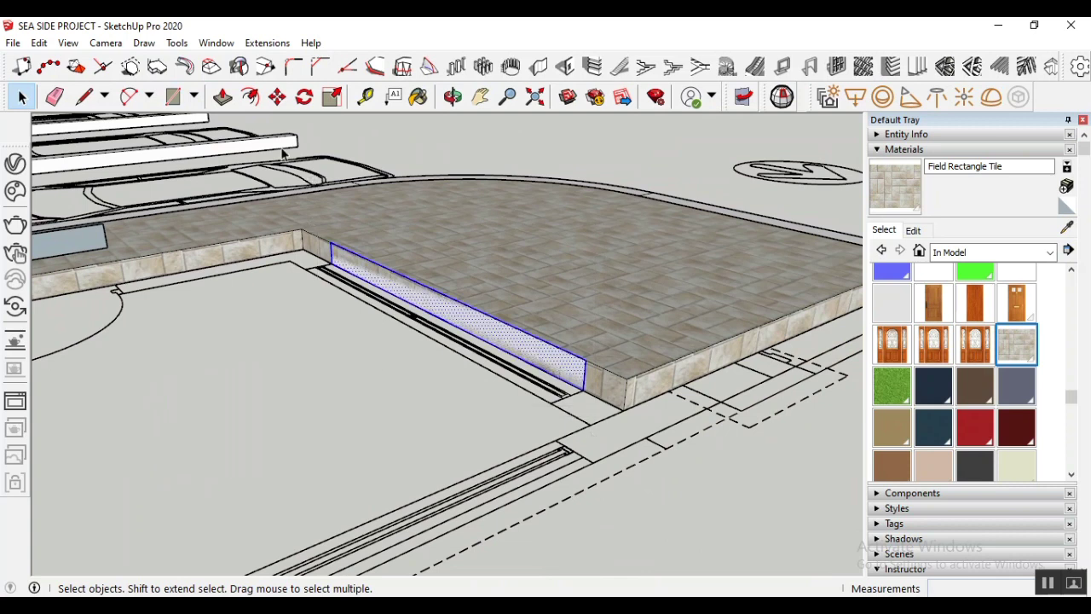
click(277, 96)
scroll(597, 401, up, 1)
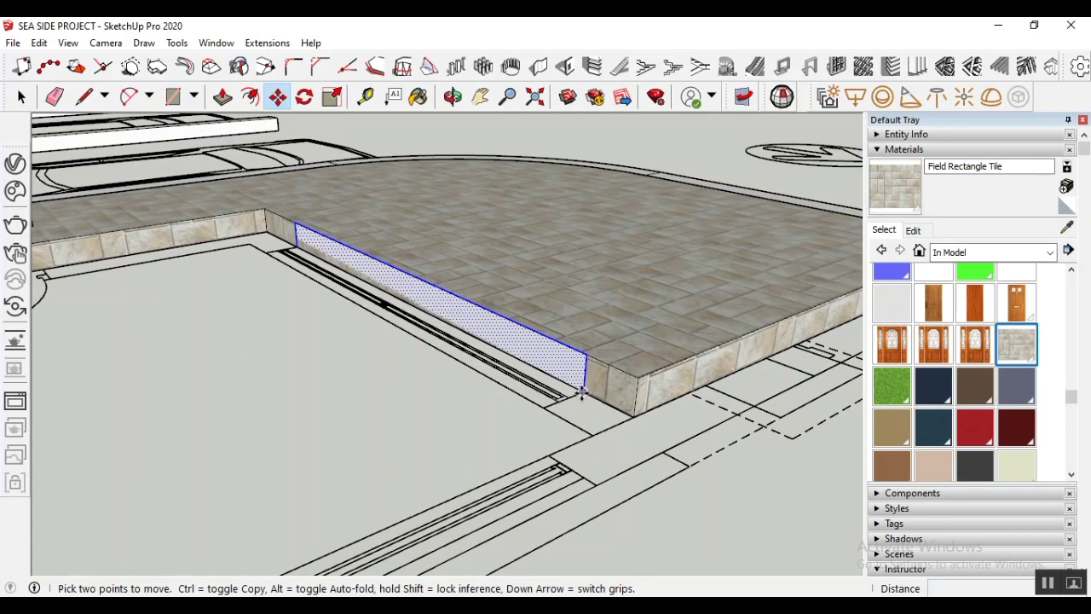
click(581, 391)
click(587, 357)
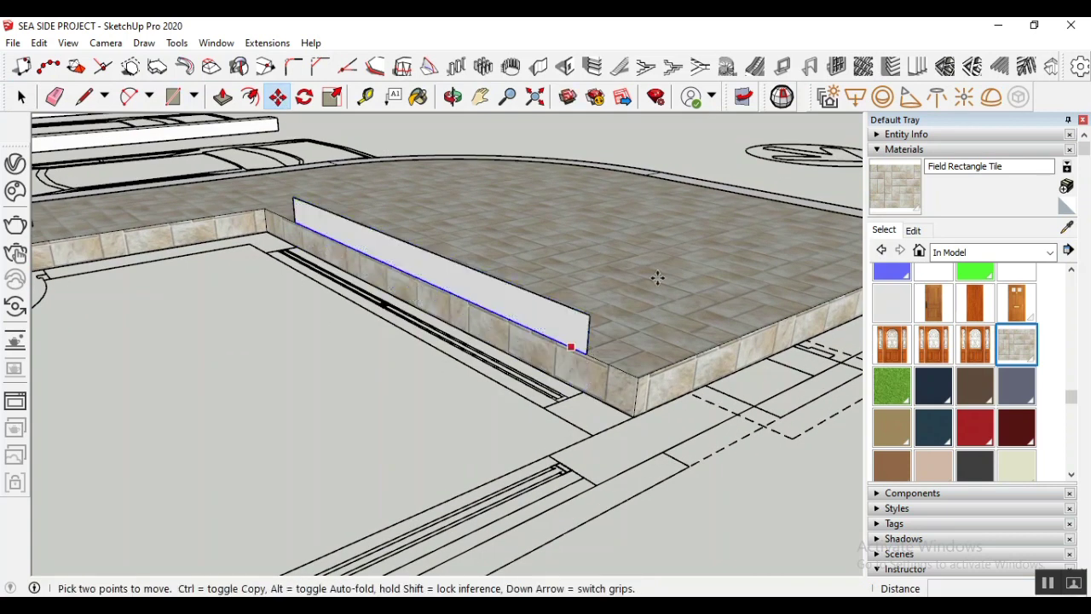
scroll(629, 302, down, 4)
scroll(578, 341, up, 1)
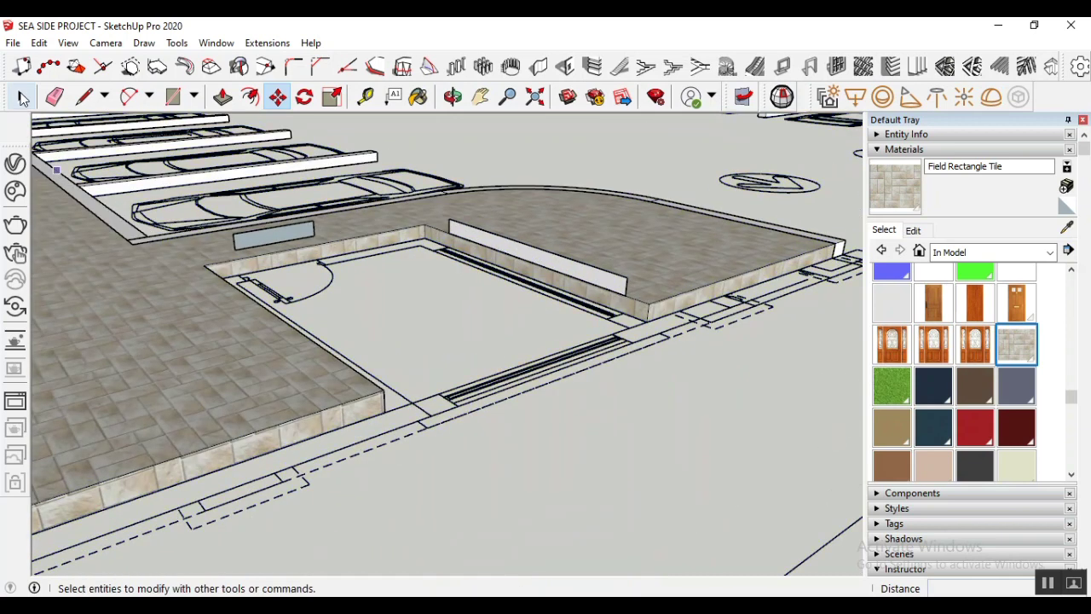
Draw an upright rectangle along the outer line of the front window opening, spanning the window's full width in the plan
click(23, 98)
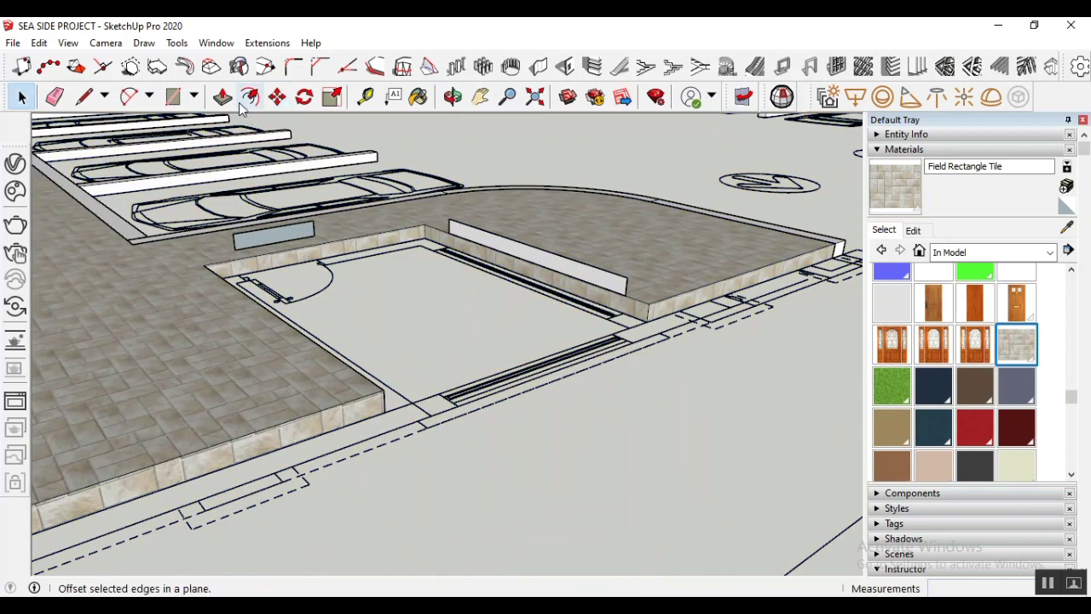
click(172, 97)
scroll(499, 390, up, 1)
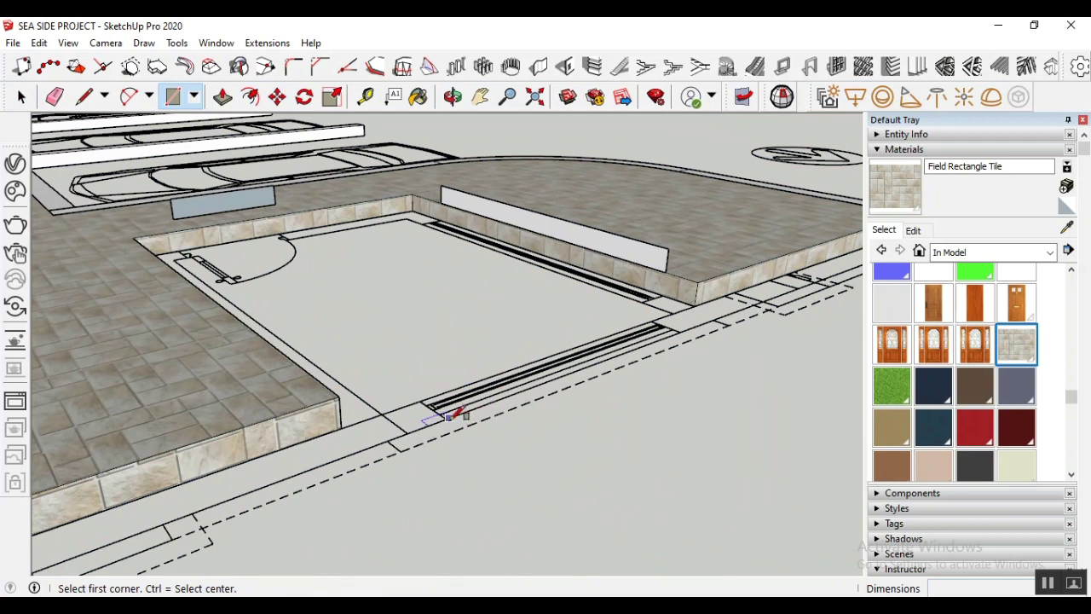
click(652, 322)
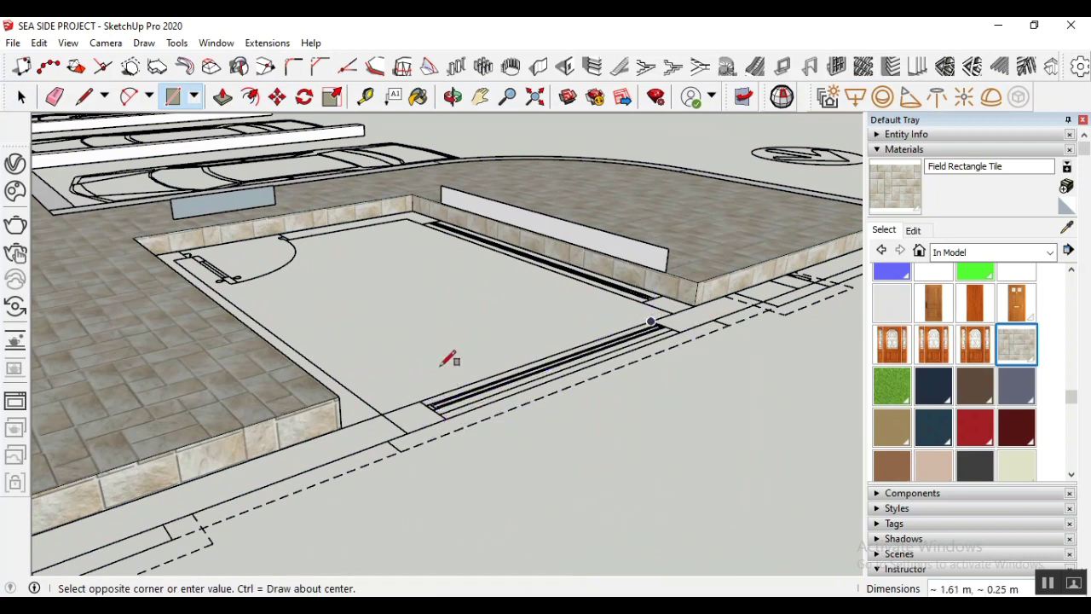
key(Escape)
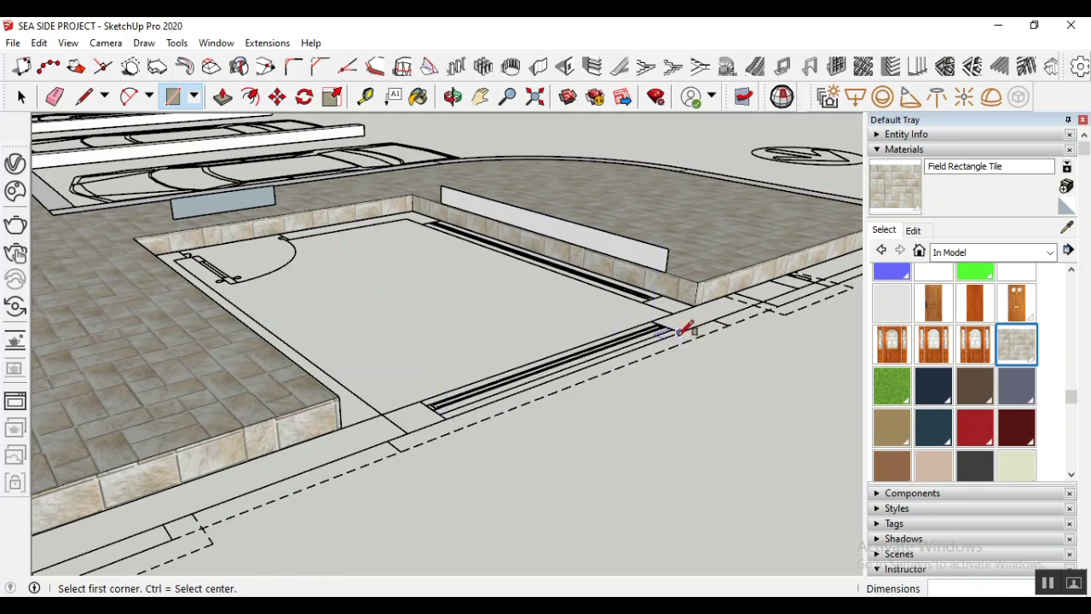
click(680, 332)
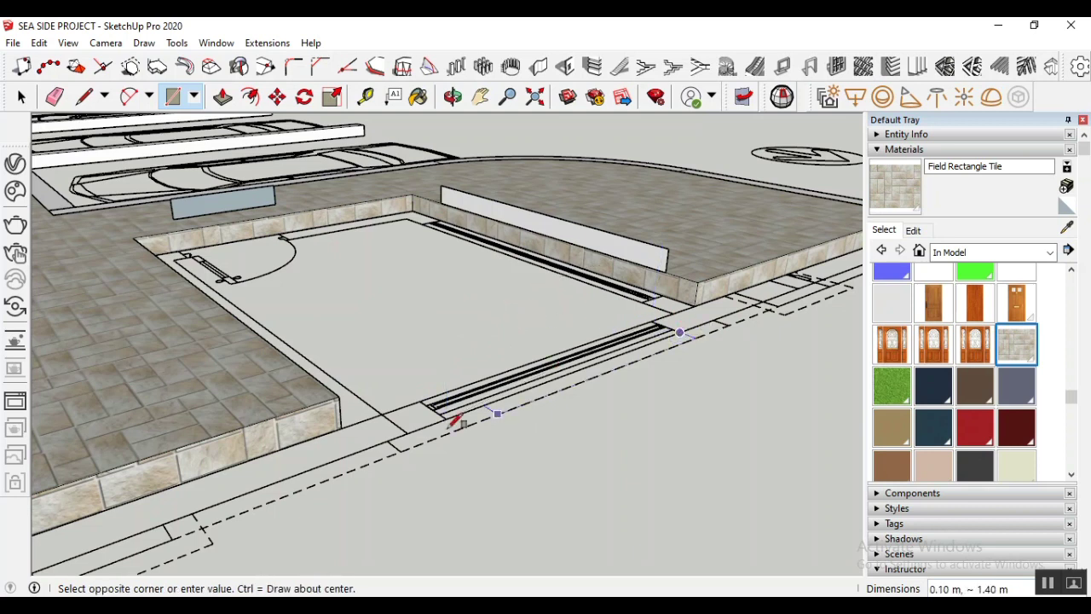
click(446, 346)
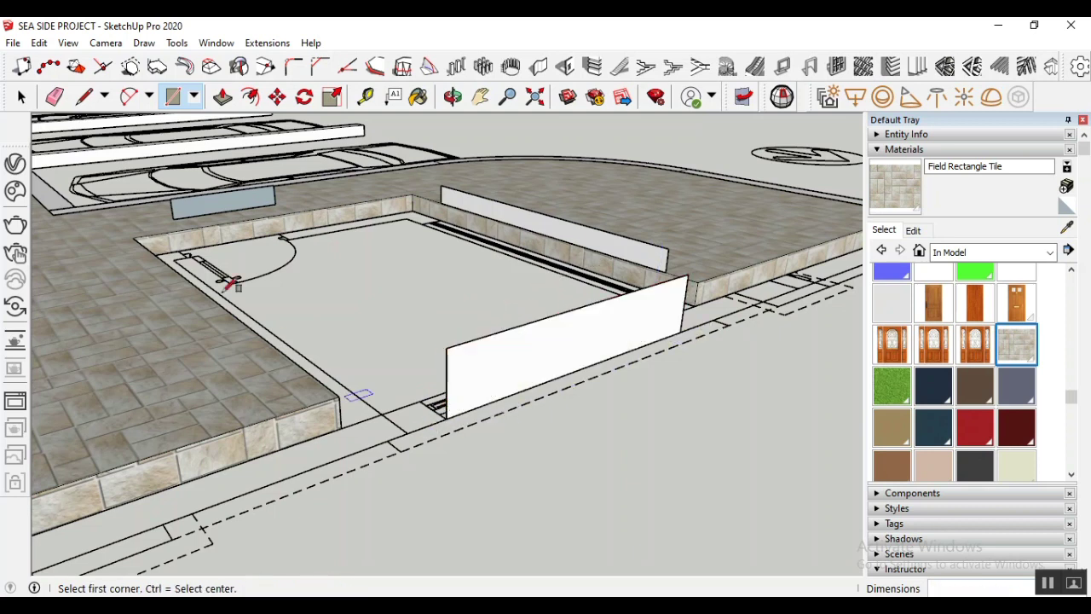
Move the front-window rectangle outward from the recess so it stands clear in front of the plan's outer lines
key(space)
scroll(417, 318, down, 1)
scroll(417, 323, up, 1)
drag(409, 273, 696, 422)
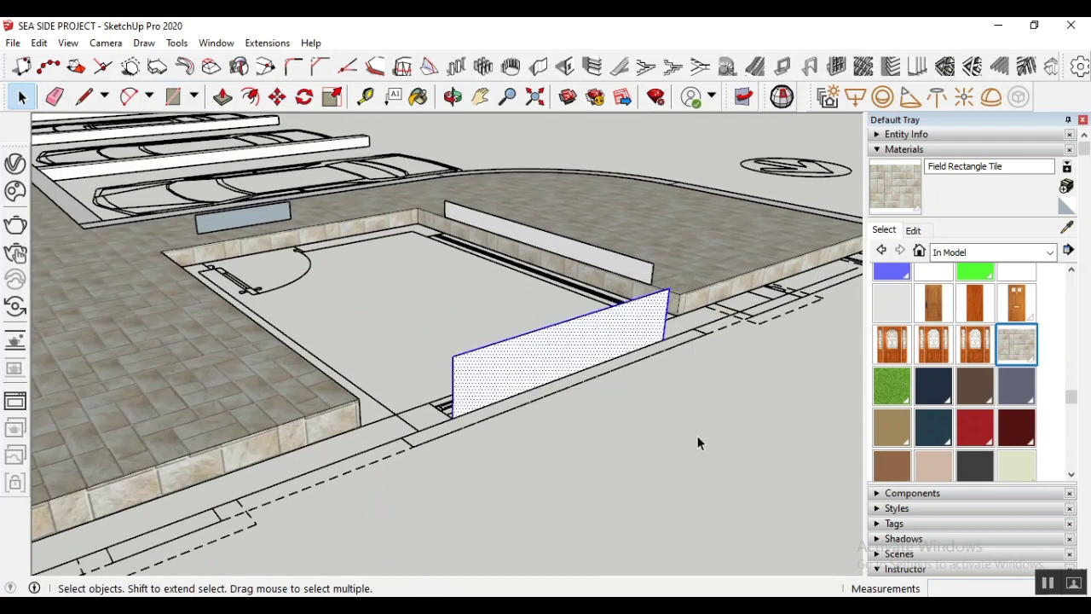
click(278, 97)
click(452, 416)
click(465, 426)
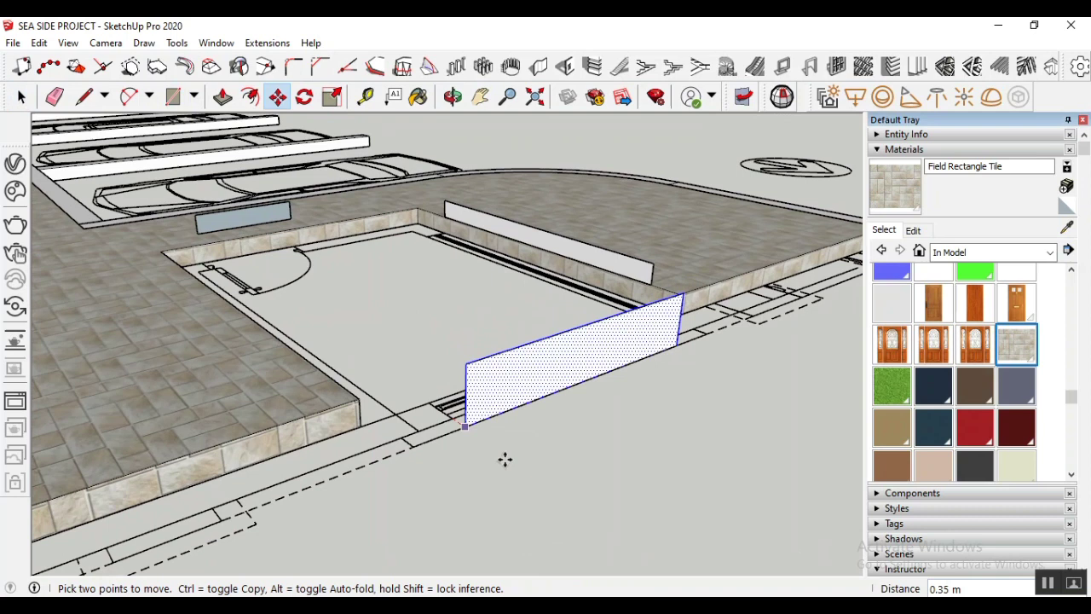
click(619, 521)
scroll(516, 300, down, 1)
scroll(517, 299, down, 1)
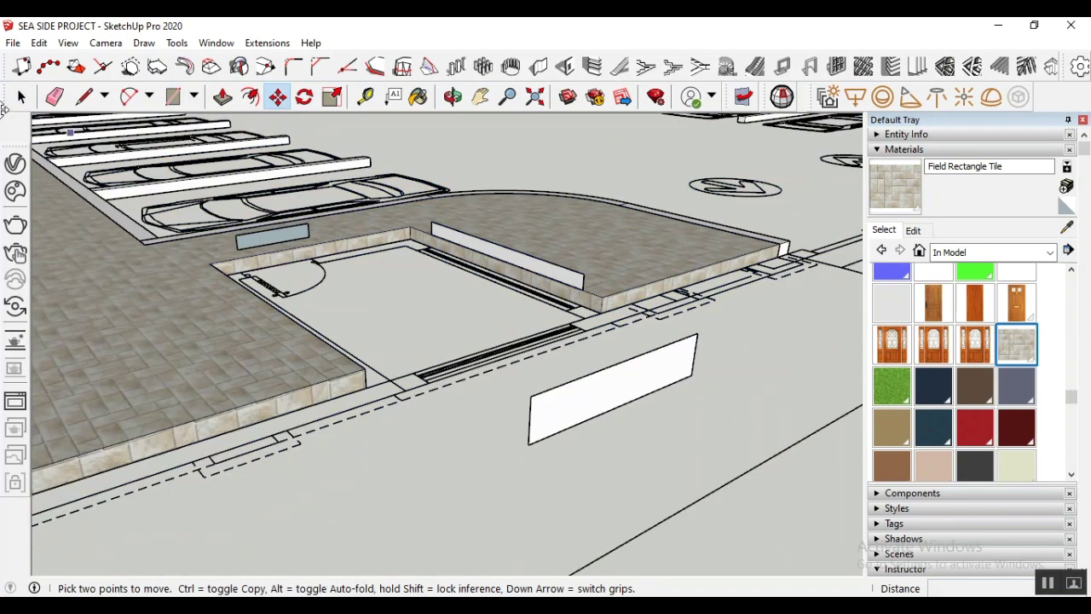
Move the small entrance building by its lower front corner onto the front corner of its recess in the tiled paving
click(22, 96)
middle_drag(358, 309, 559, 265)
scroll(559, 264, down, 8)
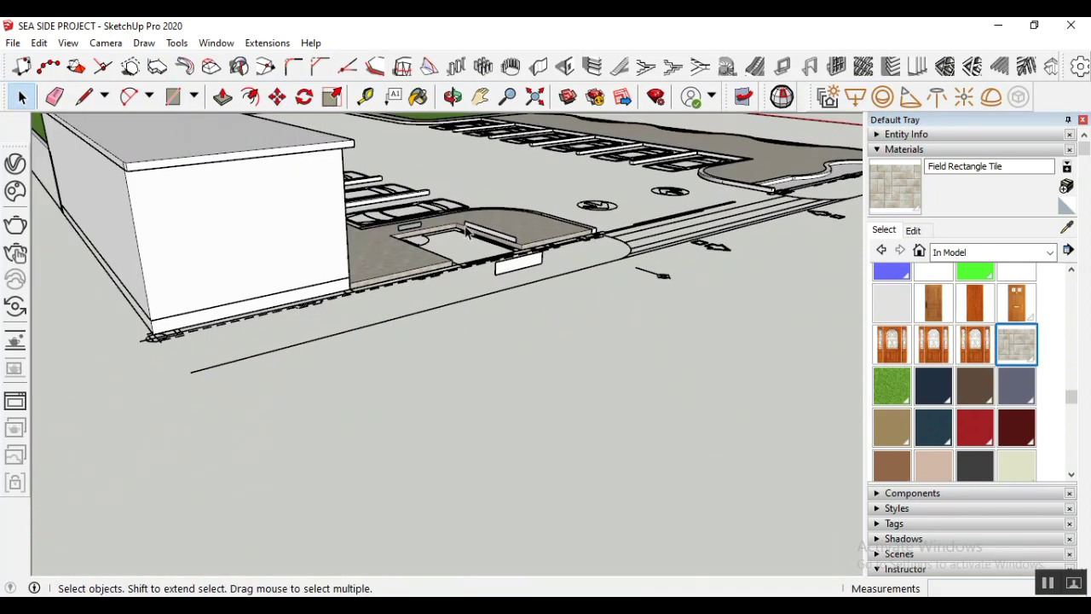
scroll(296, 324, down, 2)
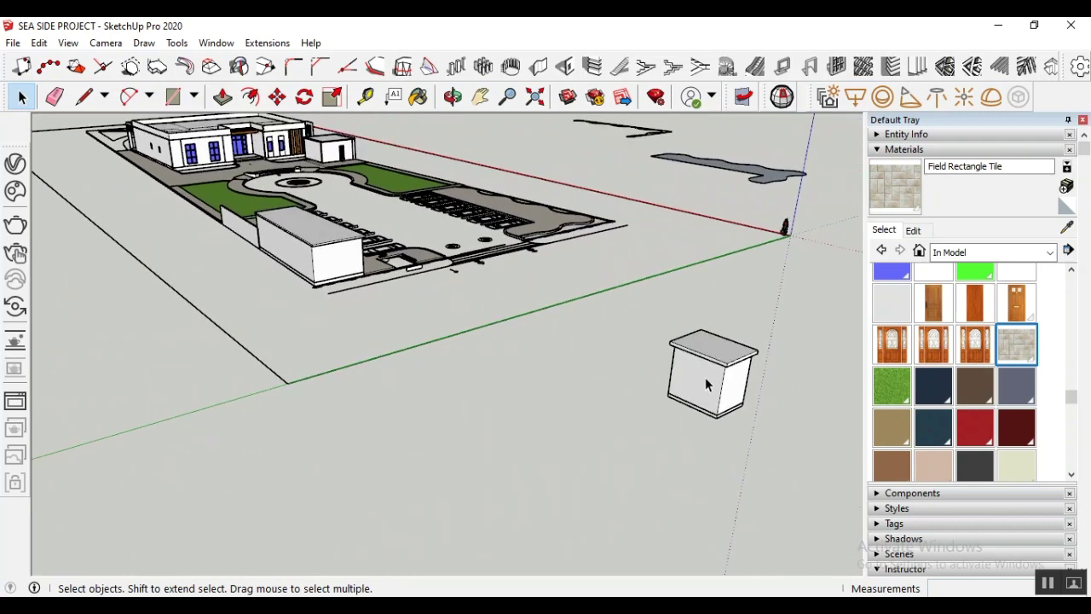
click(709, 383)
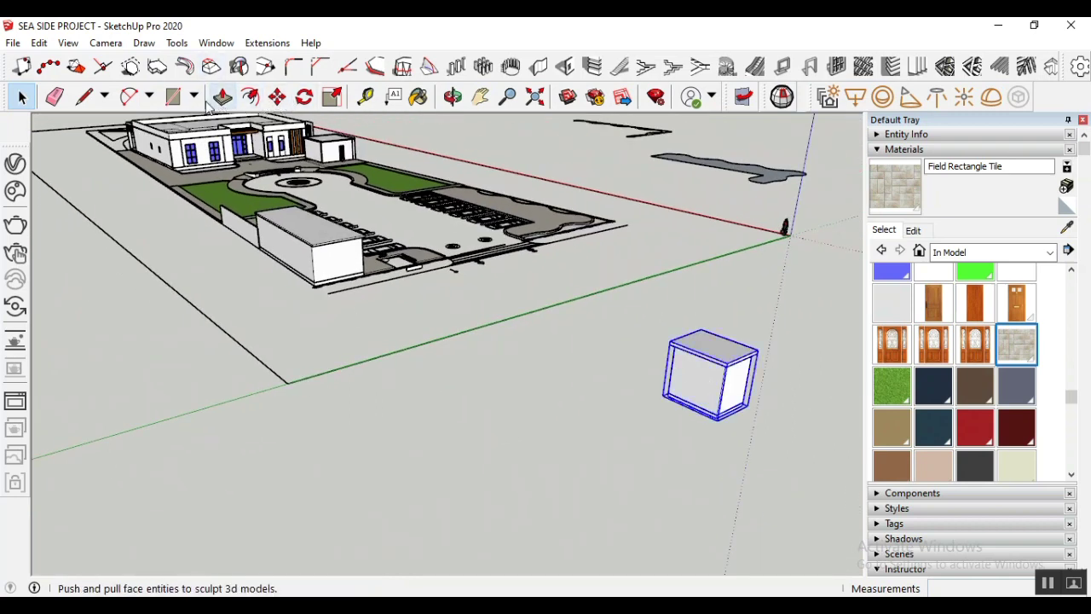
click(277, 97)
middle_drag(682, 427, 733, 437)
scroll(734, 436, up, 5)
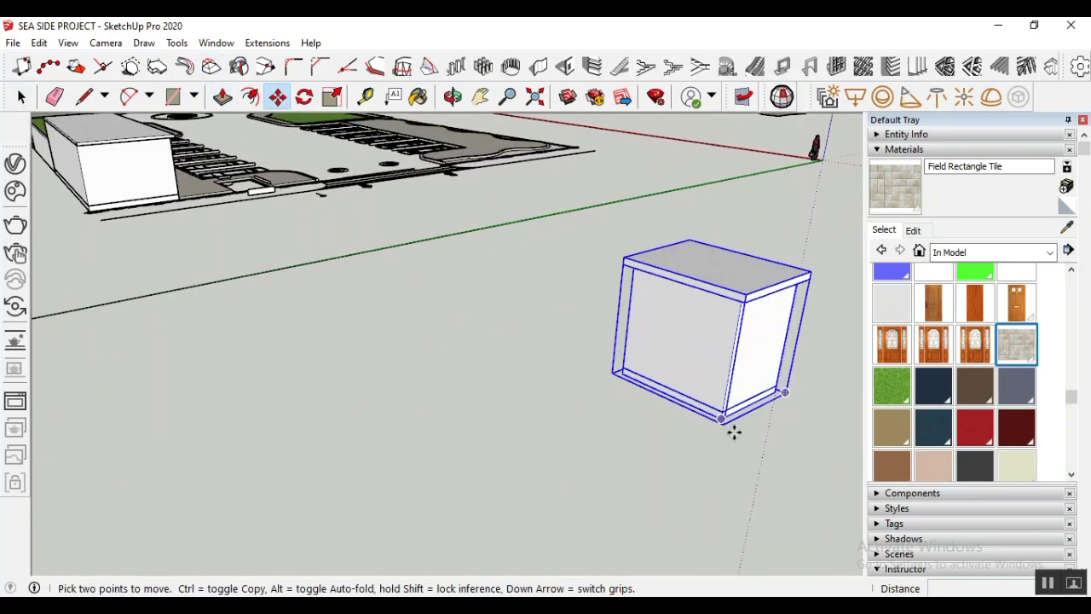
click(718, 425)
scroll(731, 461, down, 2)
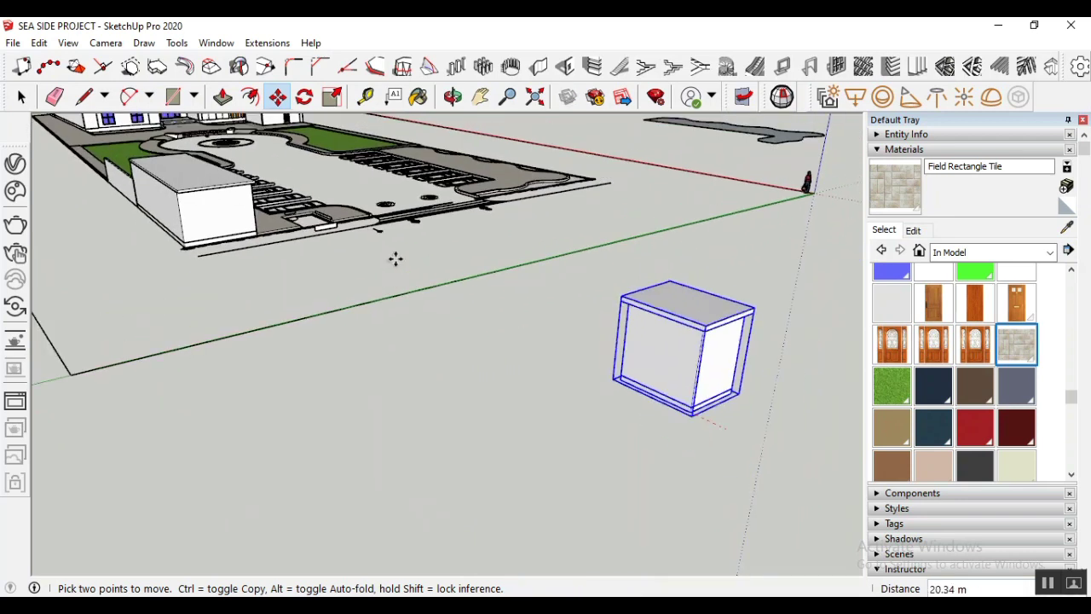
scroll(311, 203, up, 4)
scroll(206, 220, up, 4)
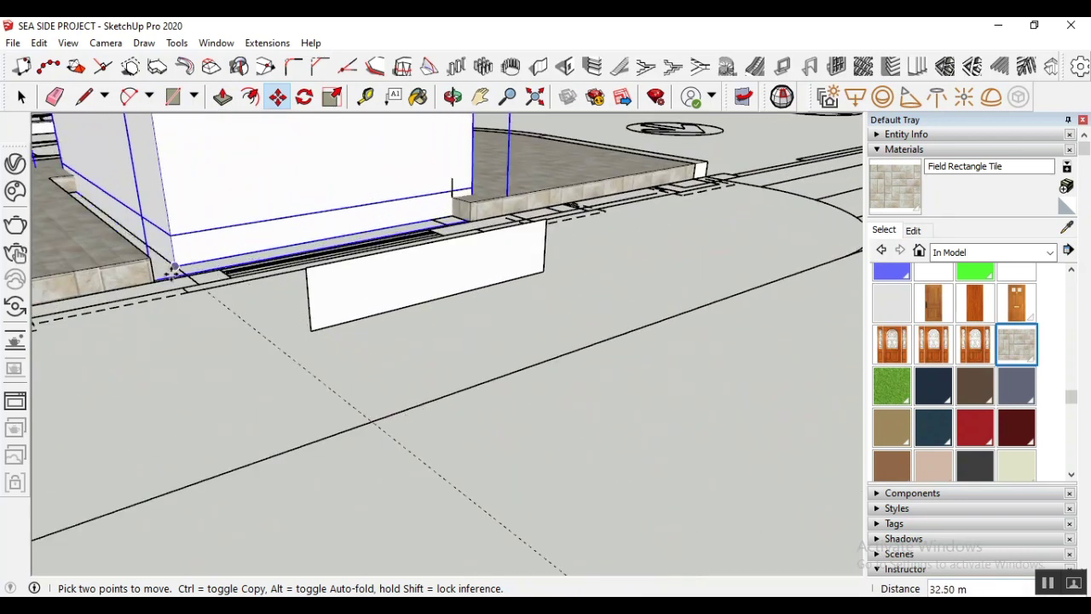
click(156, 281)
scroll(495, 343, down, 2)
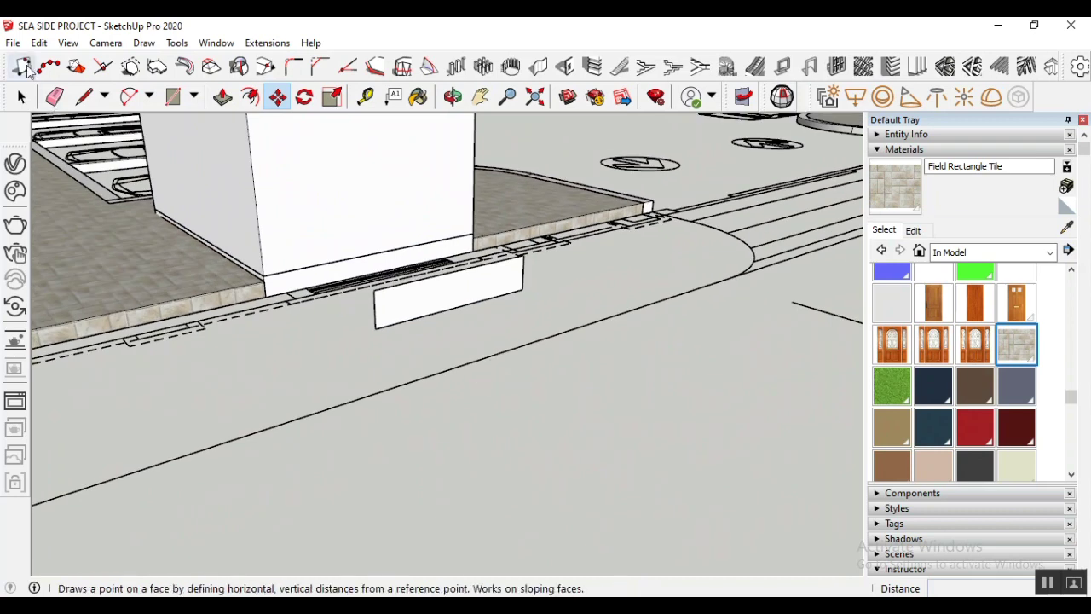
click(21, 96)
Examine how the low side-window rectangle sits against the small building's side wall at paving level
scroll(363, 405, down, 1)
scroll(231, 290, up, 4)
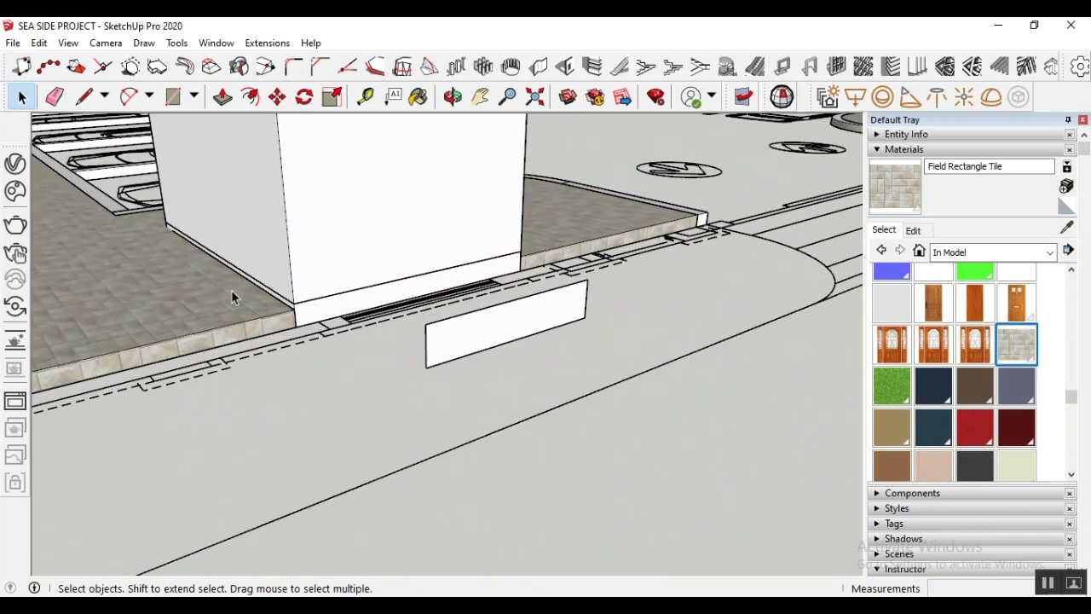
click(453, 96)
drag(449, 144, 449, 368)
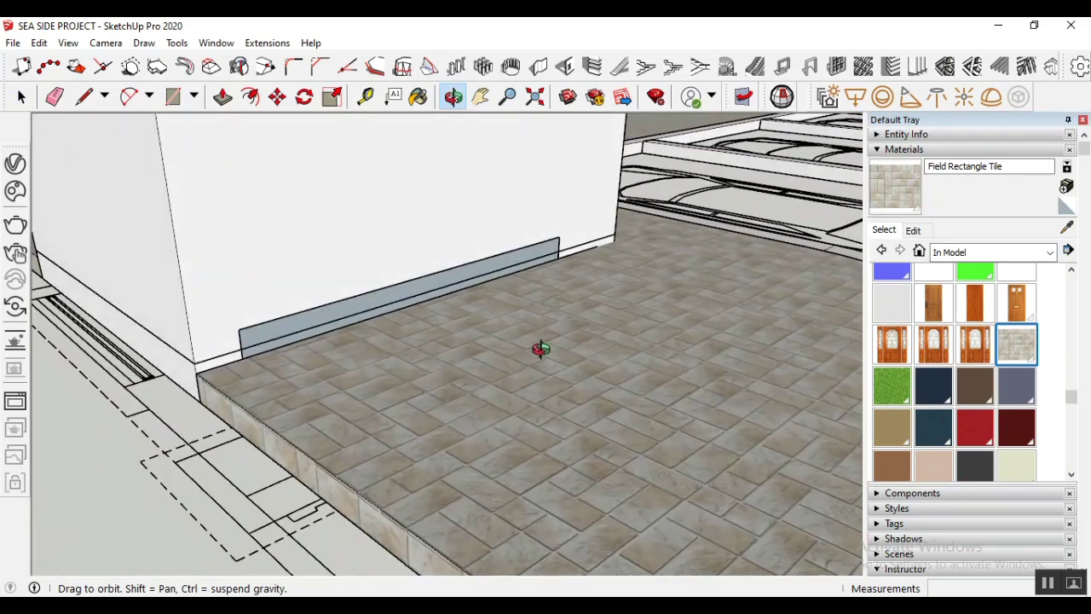
drag(541, 349, 505, 315)
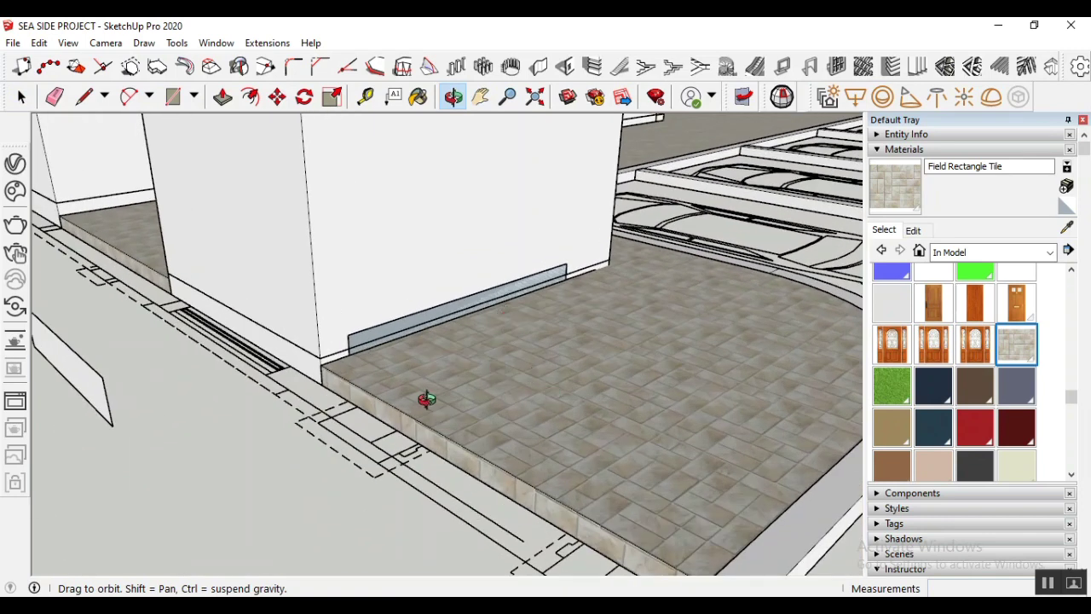
scroll(325, 373, down, 3)
scroll(433, 325, up, 3)
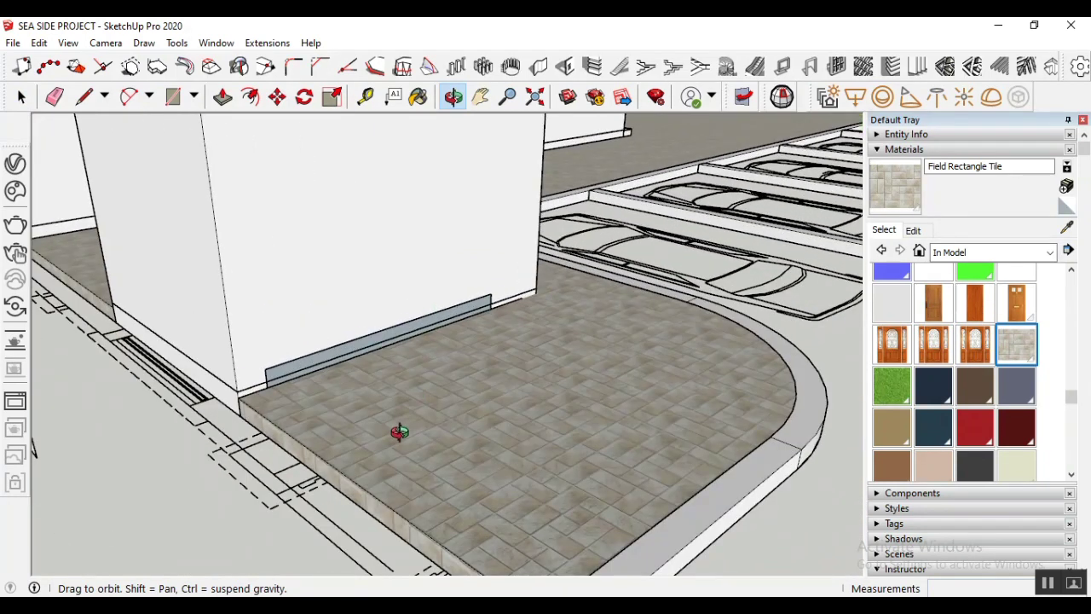
scroll(532, 305, up, 3)
drag(512, 312, 535, 313)
scroll(536, 313, down, 8)
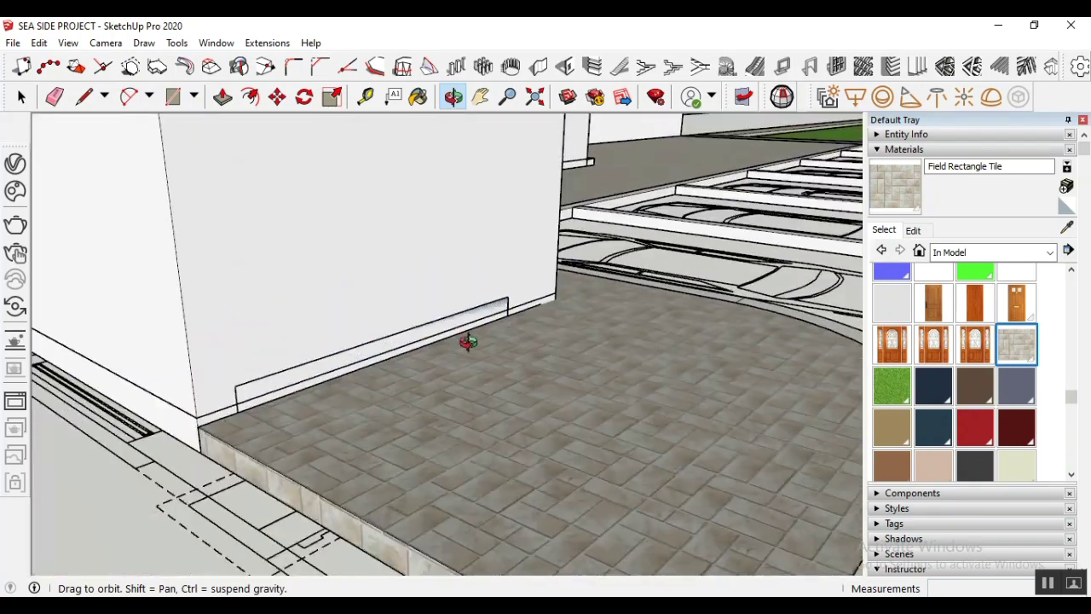
scroll(393, 371, up, 1)
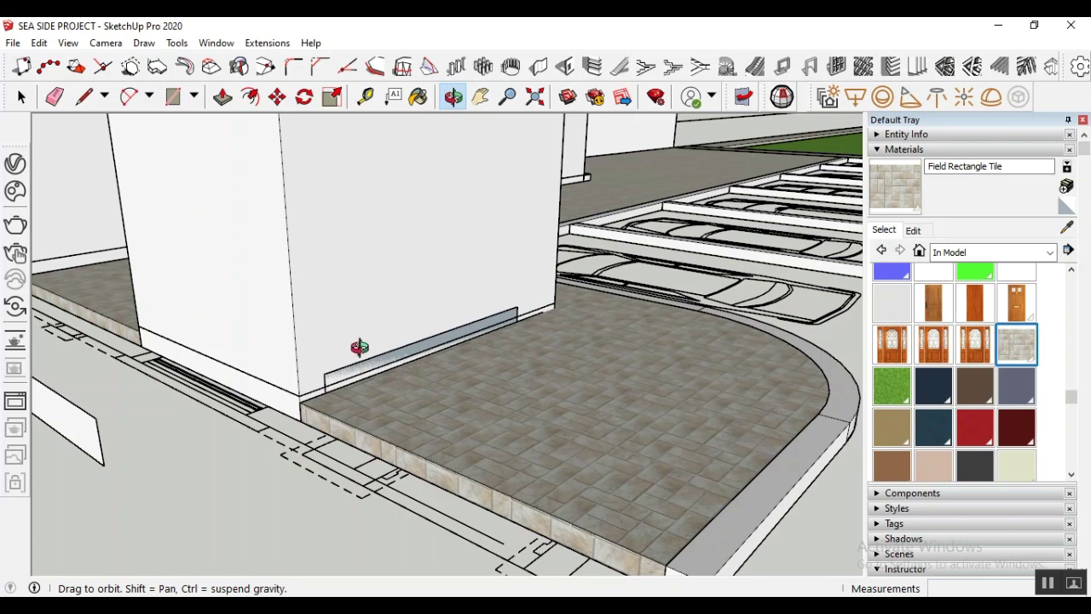
click(21, 96)
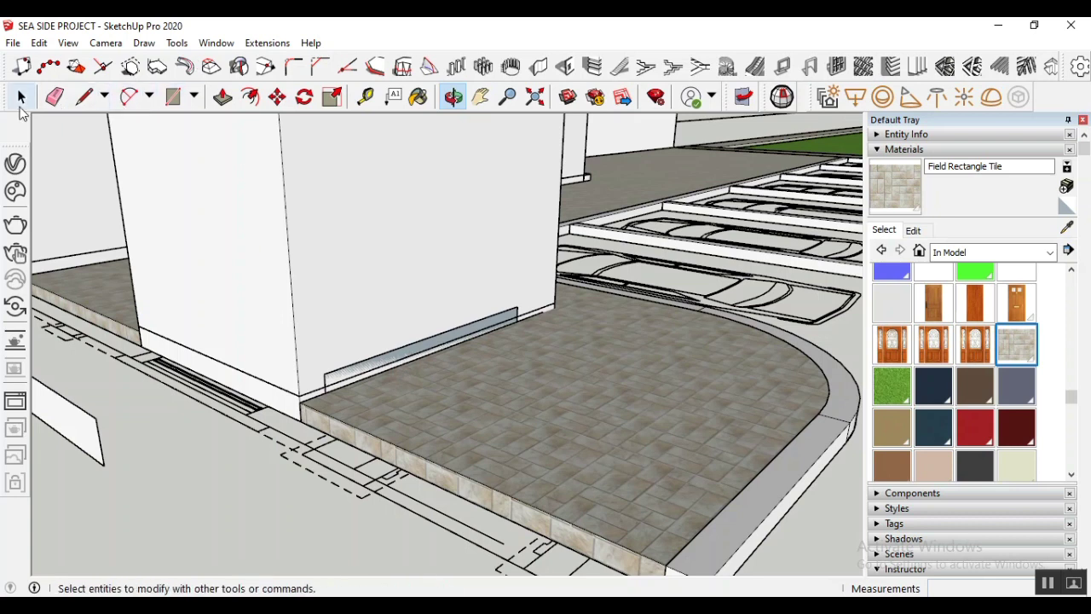
Draw a 2.33 m by about 1.50 m rectangle on the side wall, rising from the top edge of the low side-window rectangle
click(173, 96)
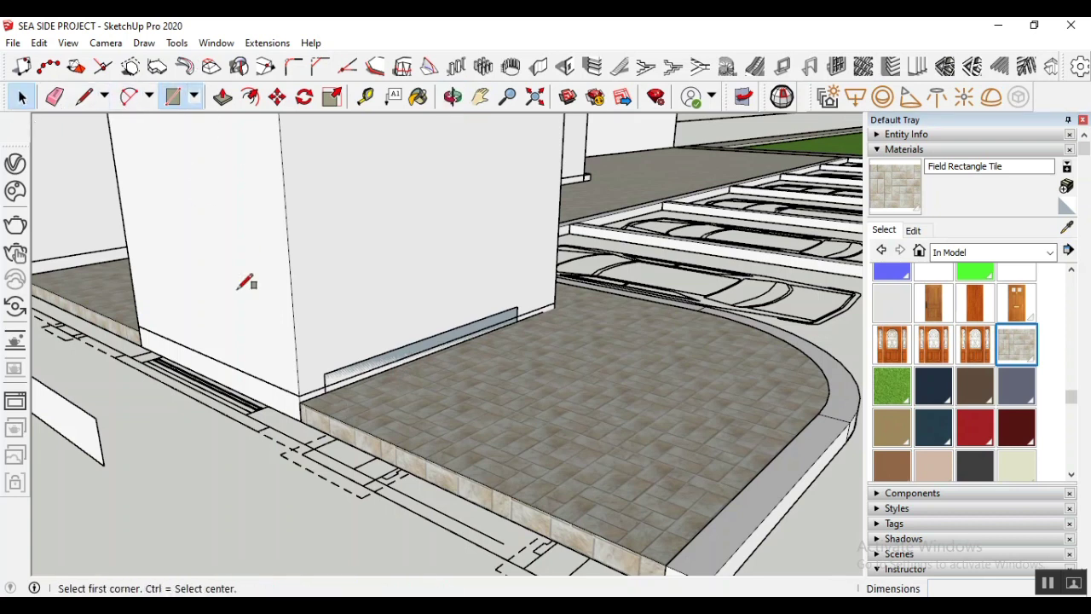
click(325, 373)
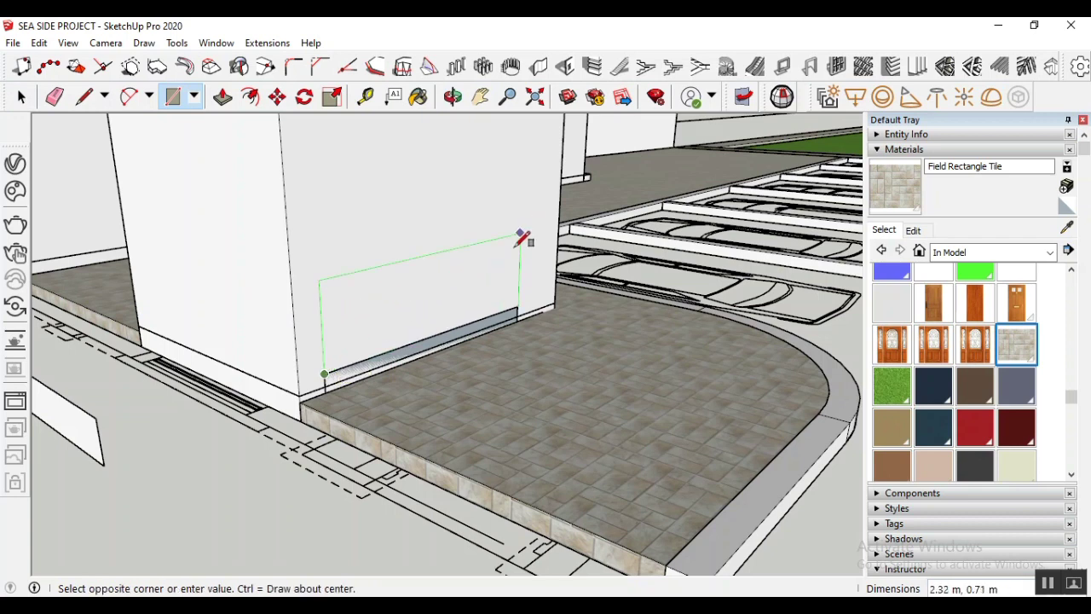
scroll(518, 311, up, 1)
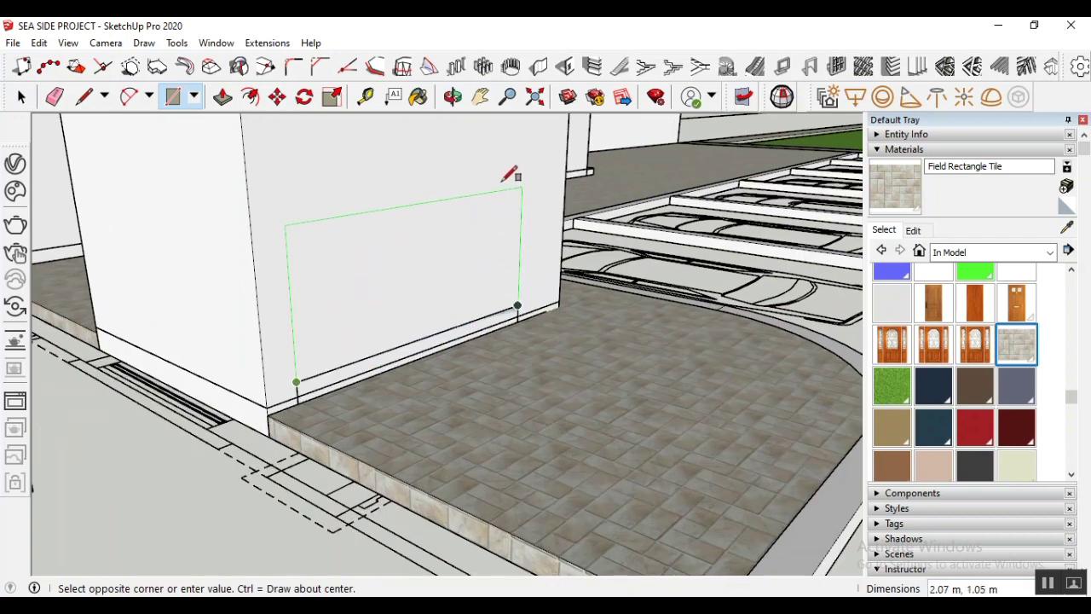
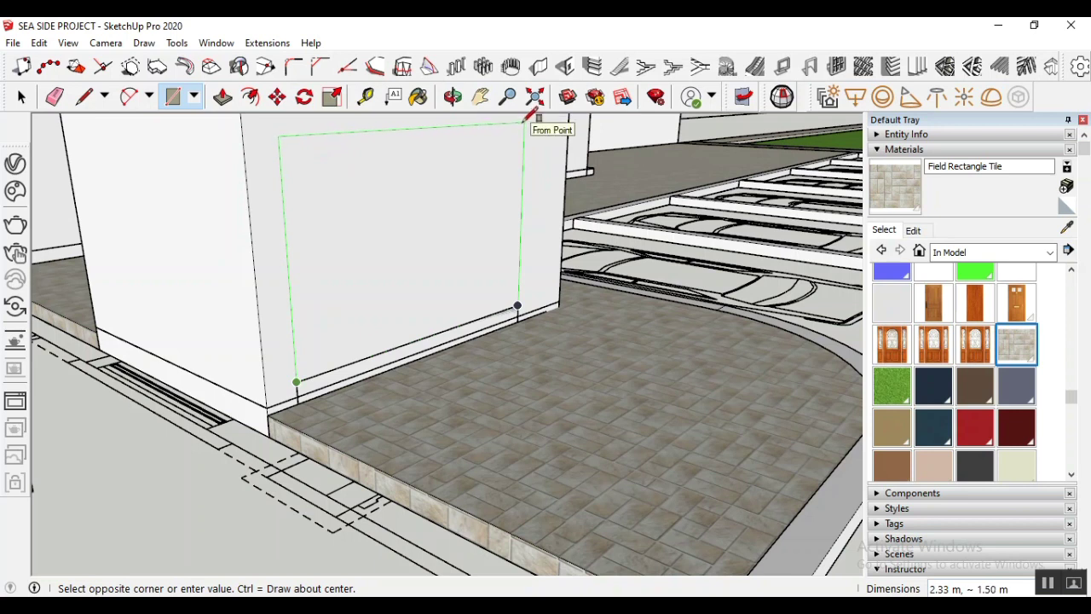
click(525, 121)
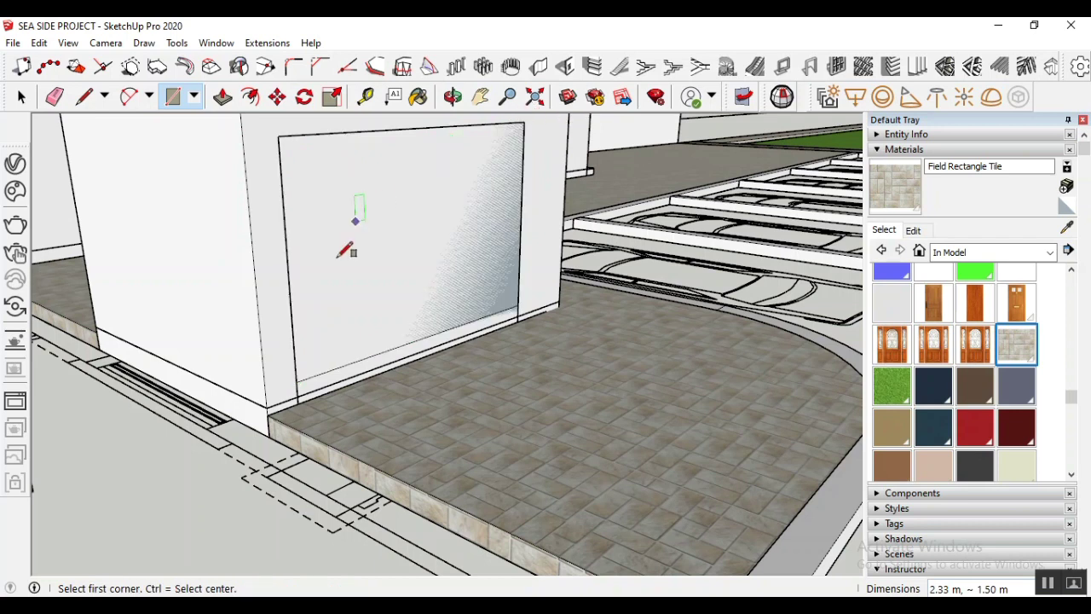
scroll(345, 250, down, 3)
click(22, 96)
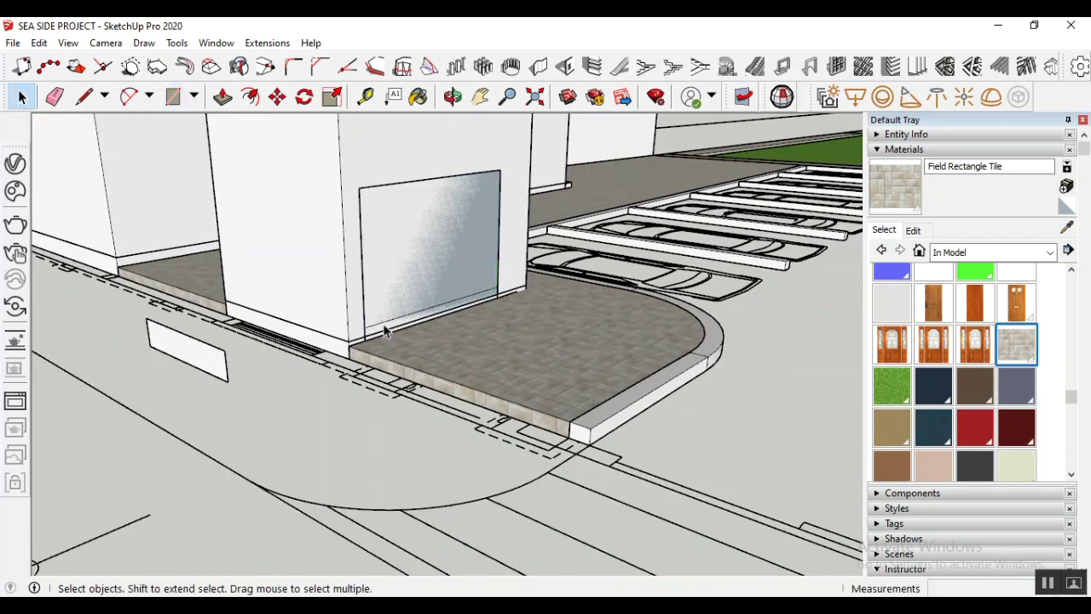
Try to push the large rectangle's face into the small building's side wall with Push/Pull
scroll(385, 331, up, 5)
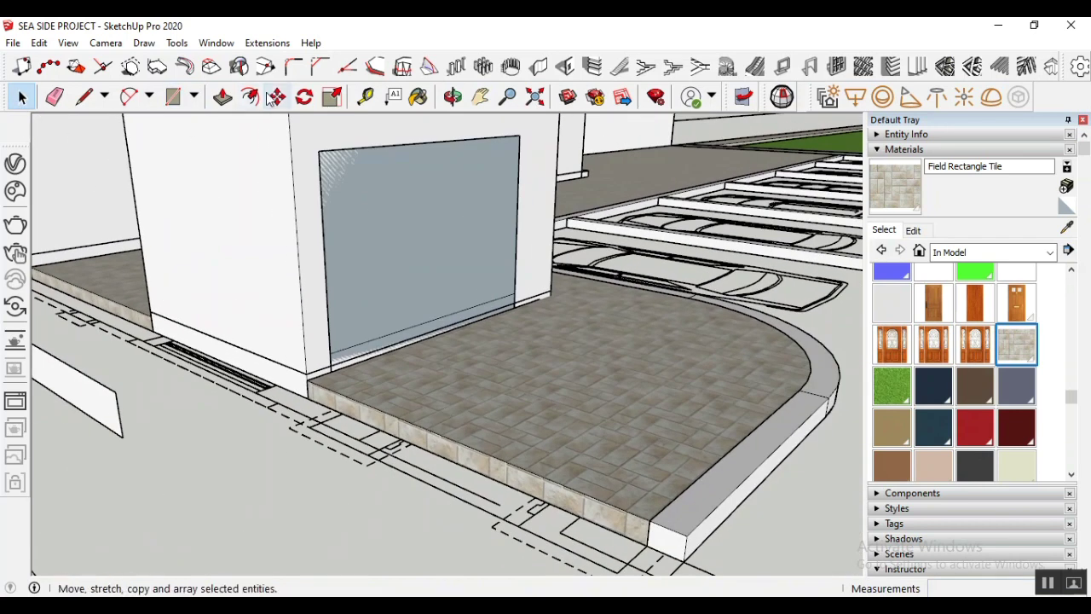
click(222, 96)
click(378, 217)
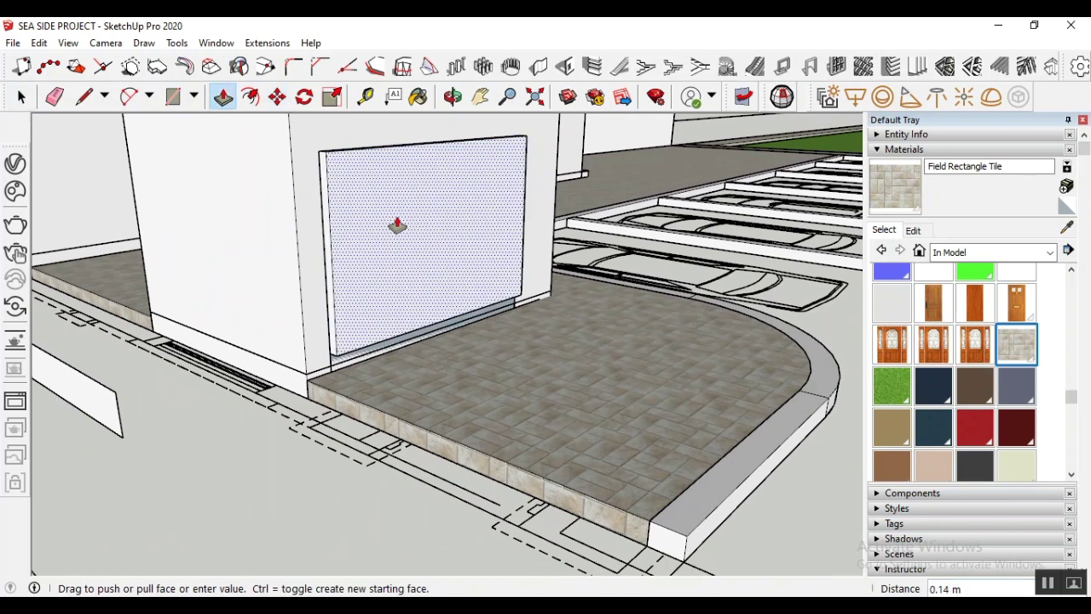
click(338, 207)
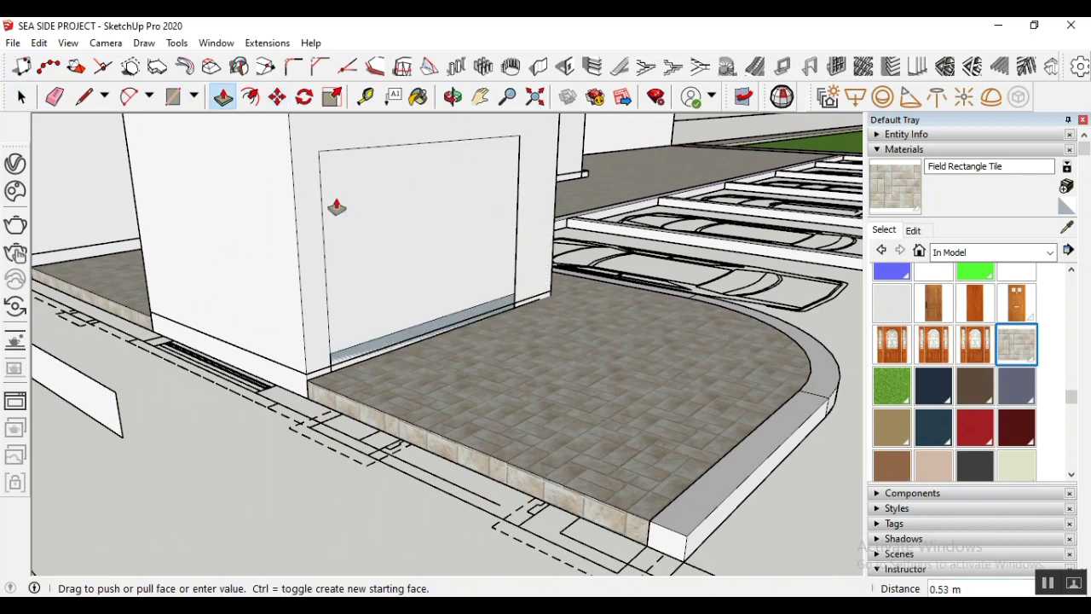
key(Return)
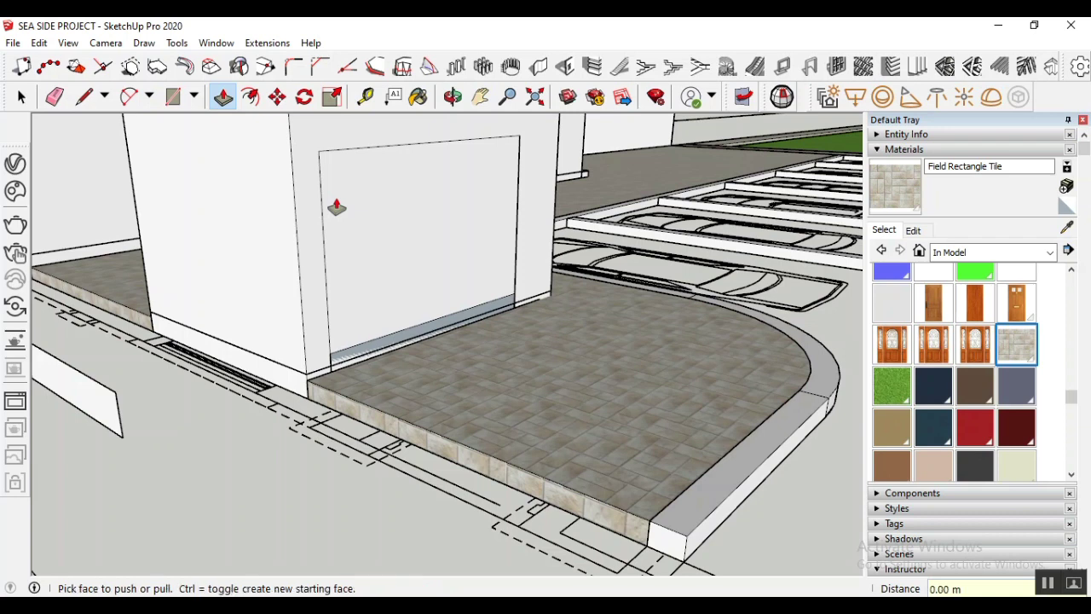
key(space)
Remove the large rectangle from the side wall and delete the top edge of the low side-window rectangle
scroll(388, 390, up, 5)
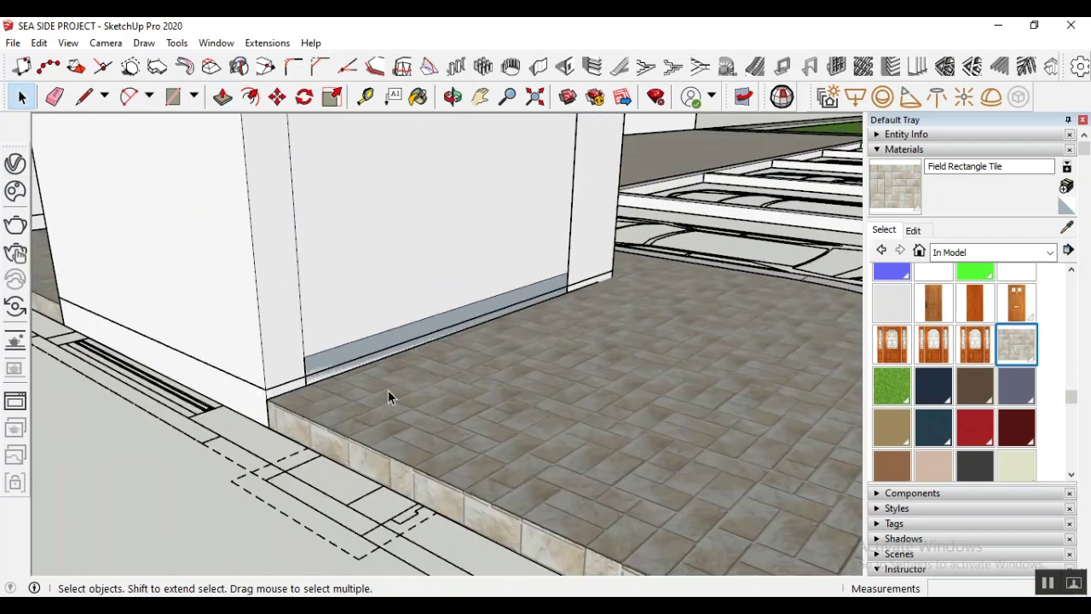
scroll(377, 385, up, 2)
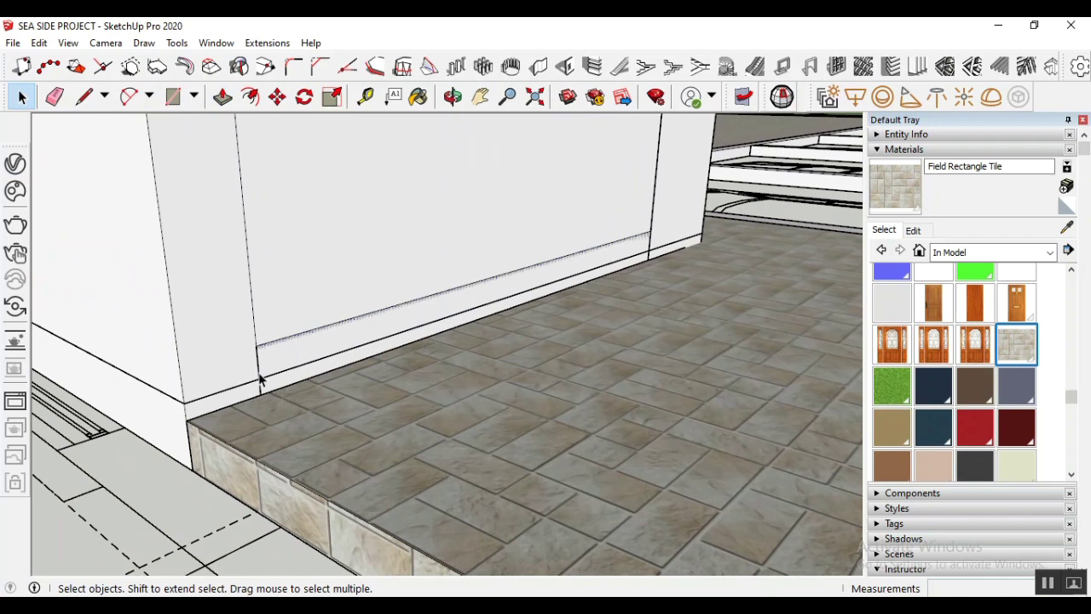
scroll(488, 313, down, 3)
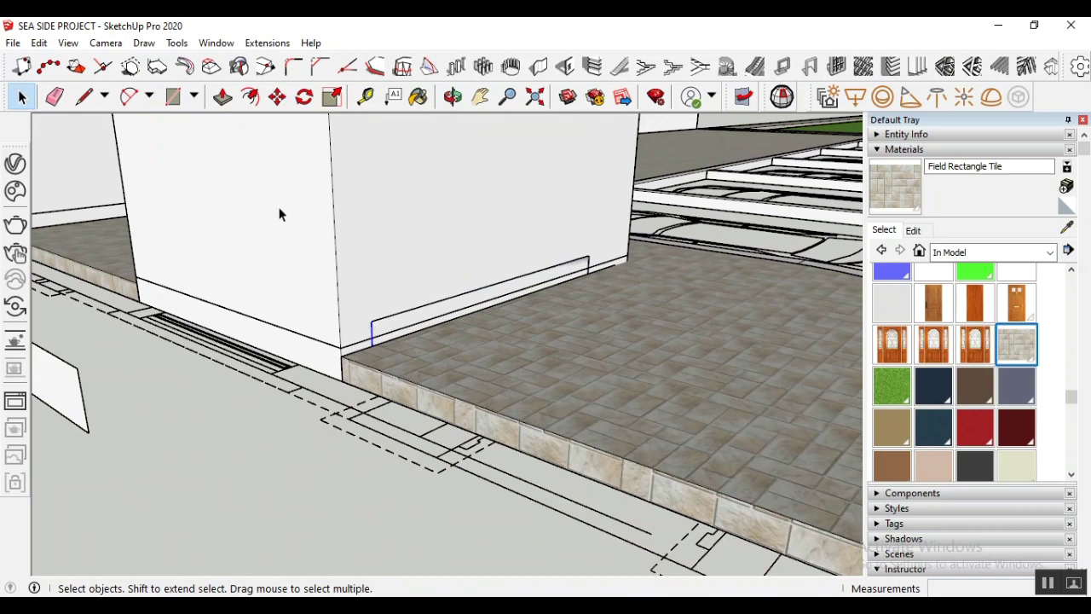
scroll(380, 328, up, 3)
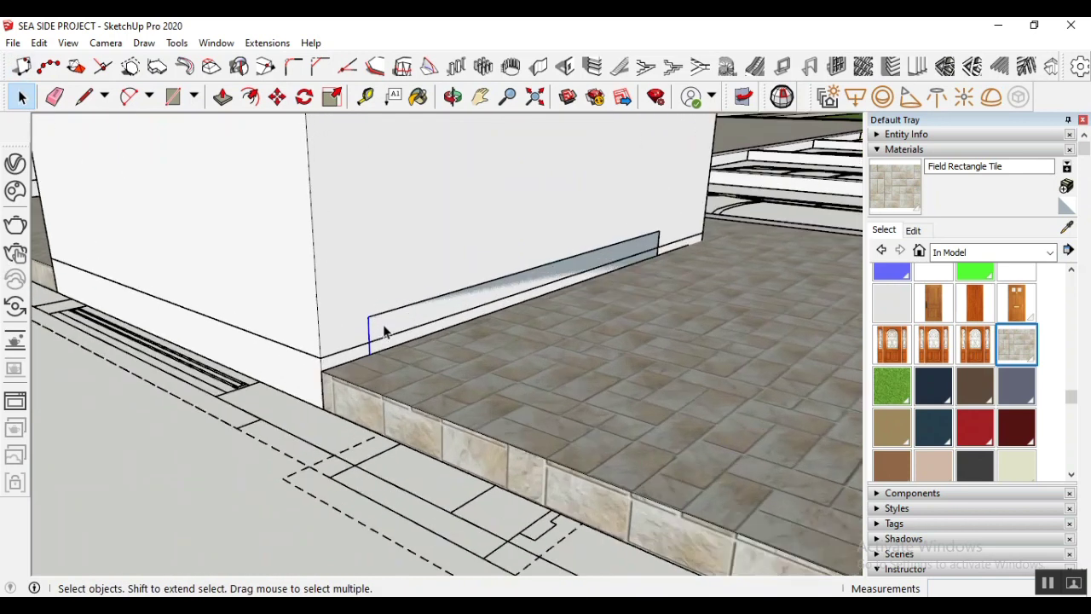
click(408, 320)
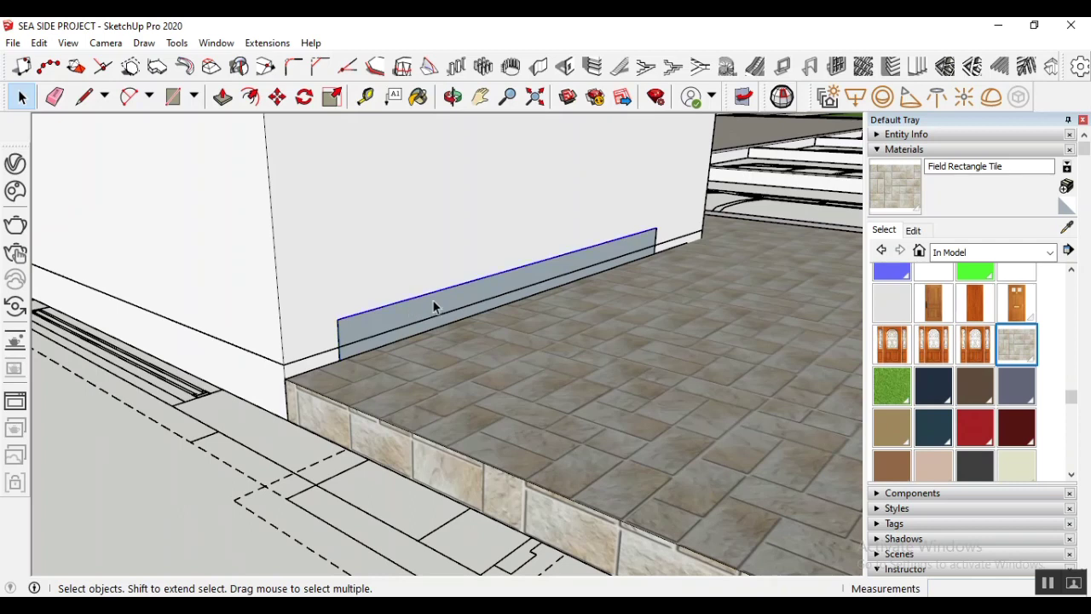
key(Delete)
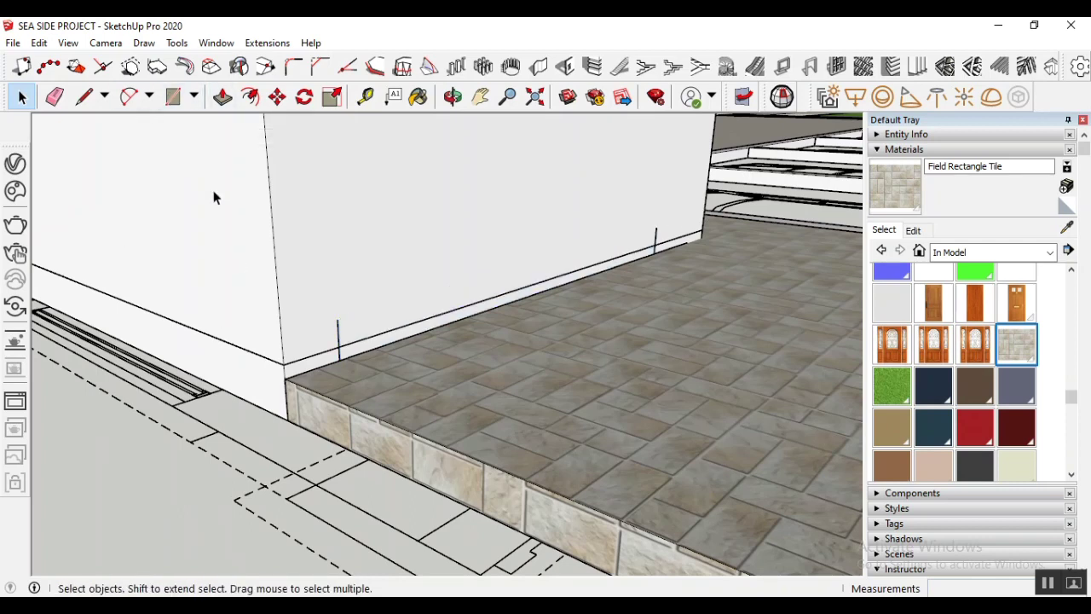
Draw a rectangle 1.50 m high on the small building's side wall, spanning between the two low marker edges
click(167, 97)
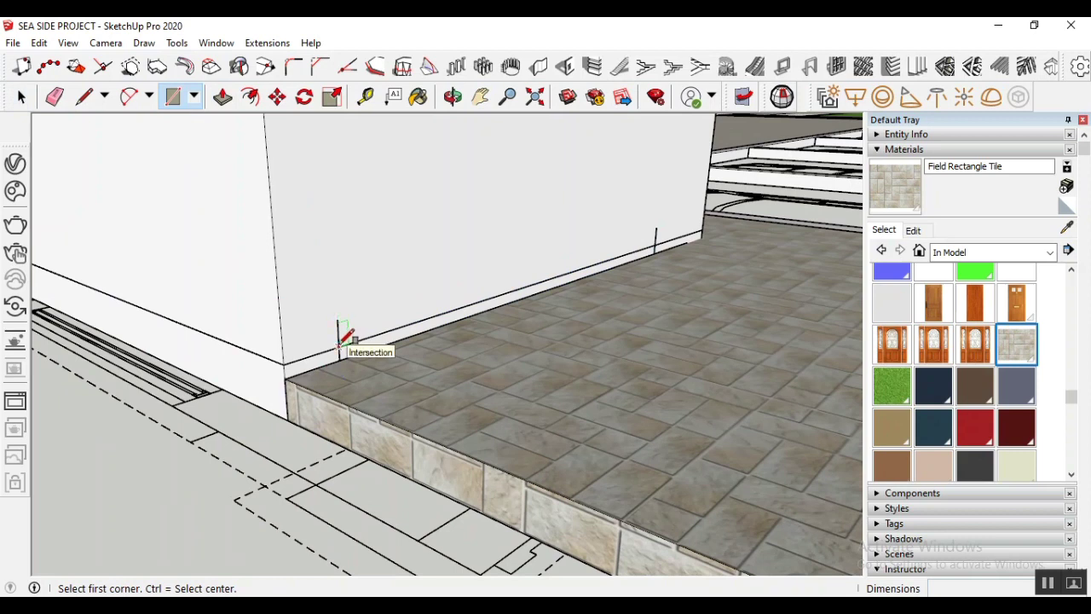
click(338, 346)
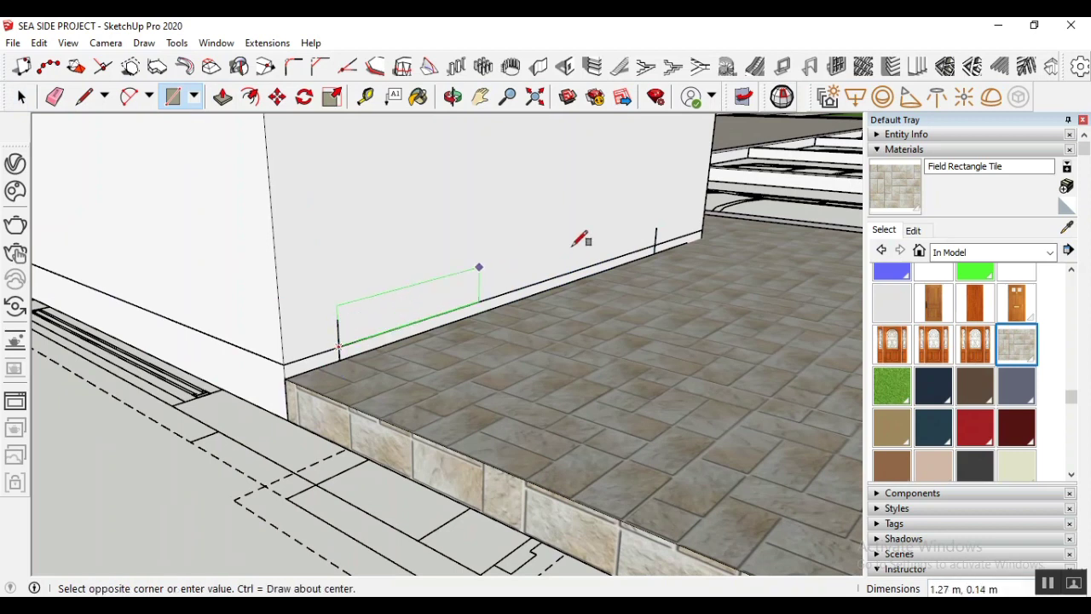
click(658, 190)
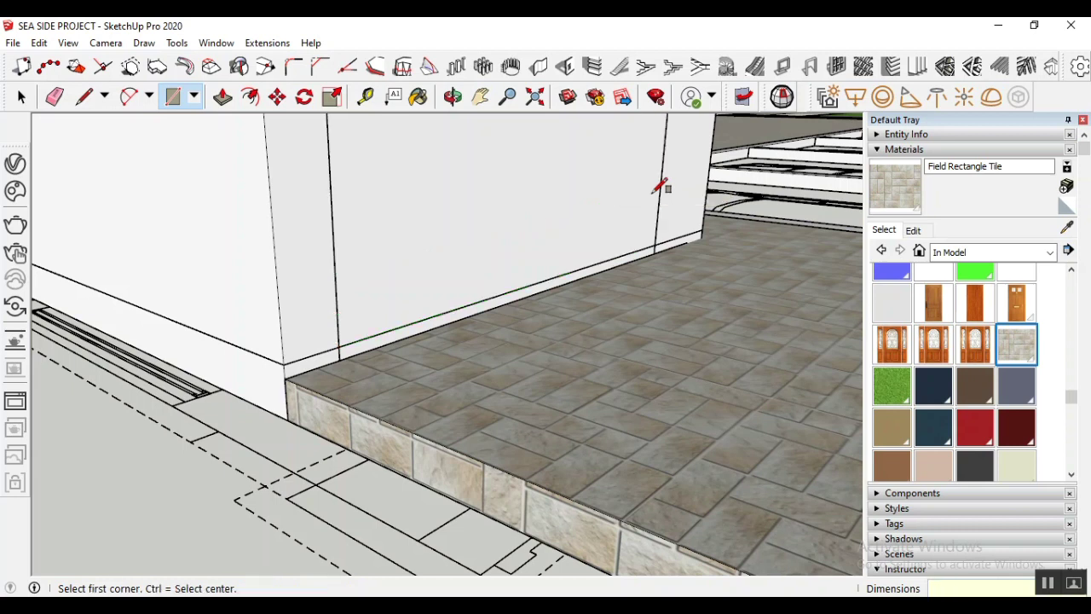
Try to erase the leftover marker edge beneath the rectangle's far vertical side
key(space)
scroll(350, 323, up, 4)
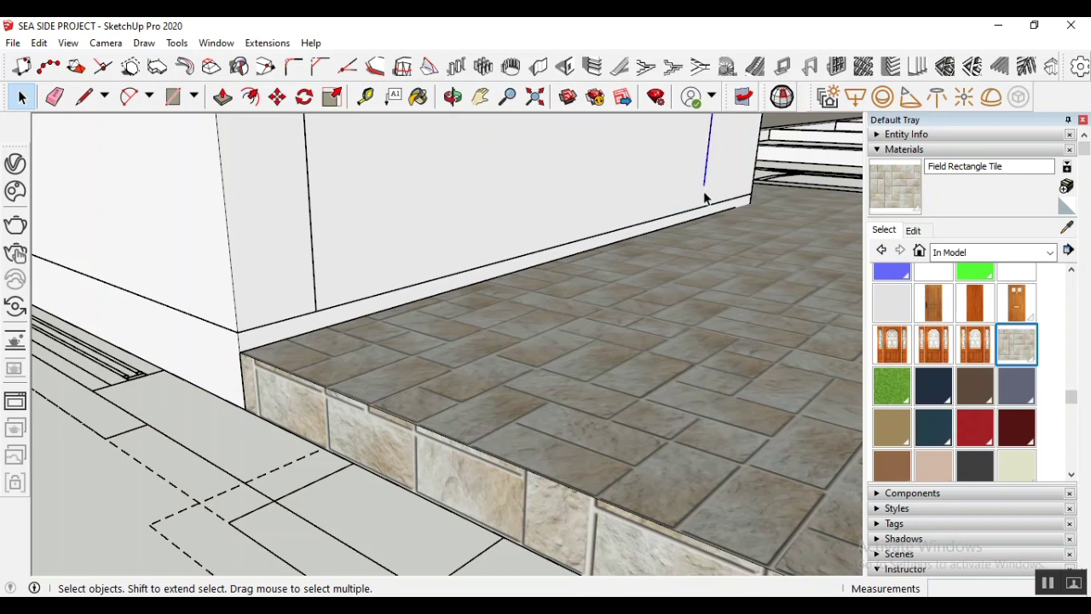
scroll(434, 271, down, 2)
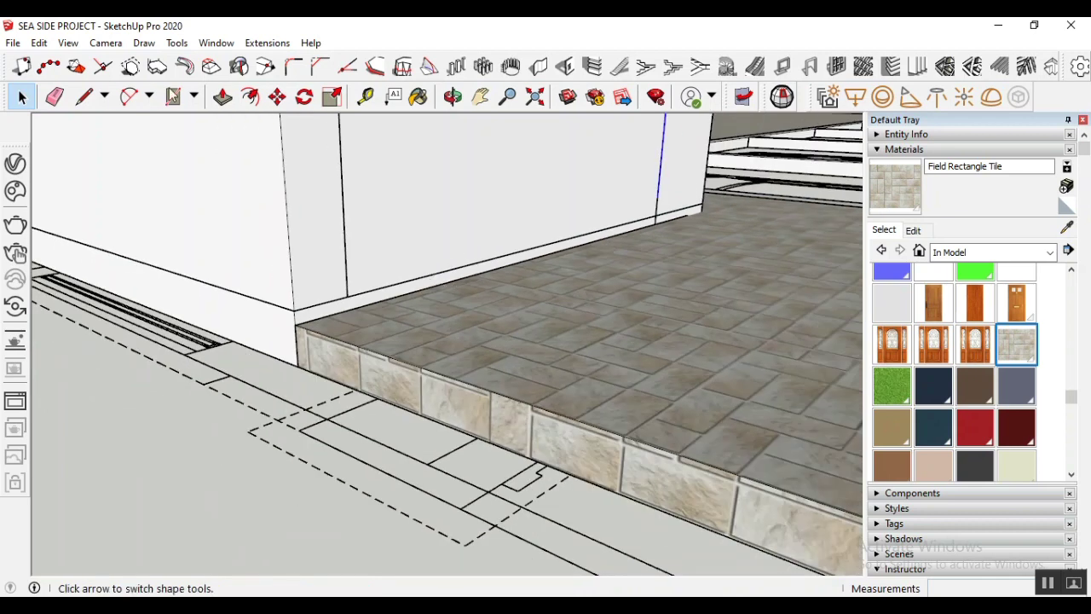
click(54, 96)
scroll(654, 205, up, 3)
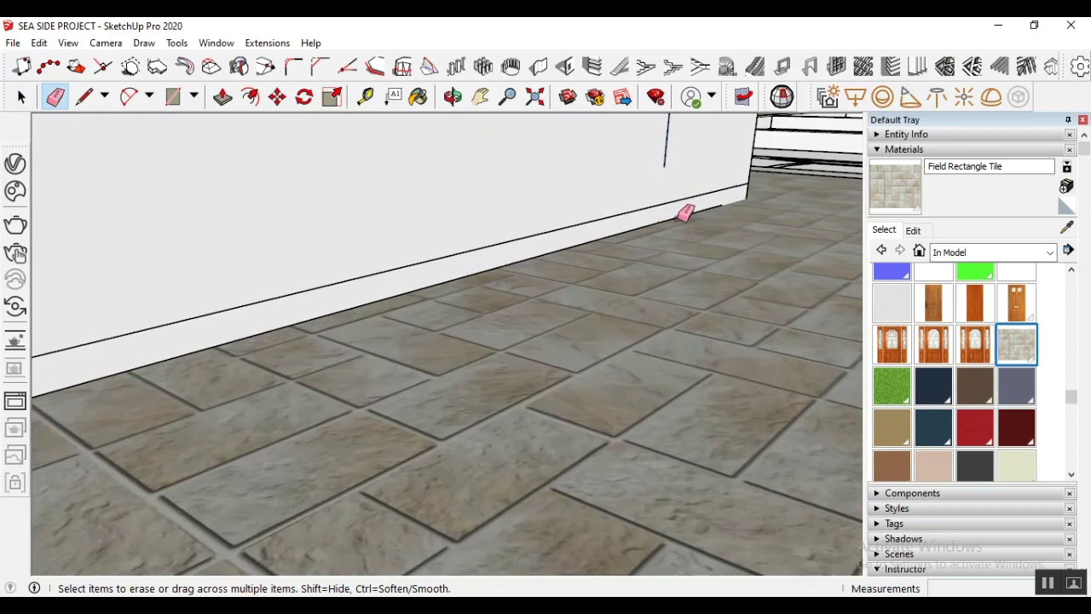
scroll(687, 210, down, 5)
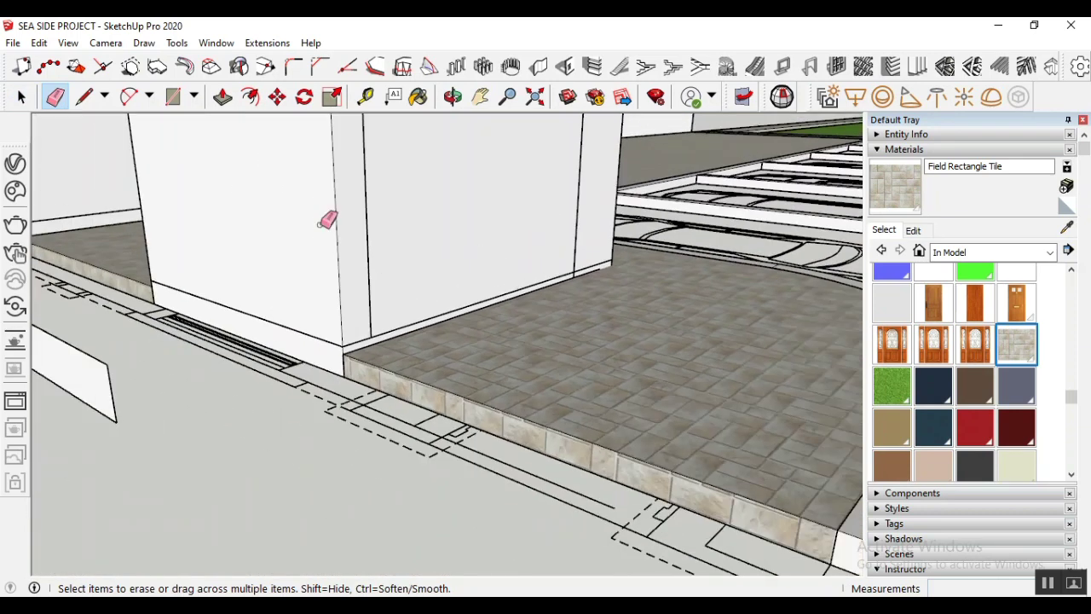
Try to push the newly drawn rectangle's face into the side wall with Push/Pull
click(223, 98)
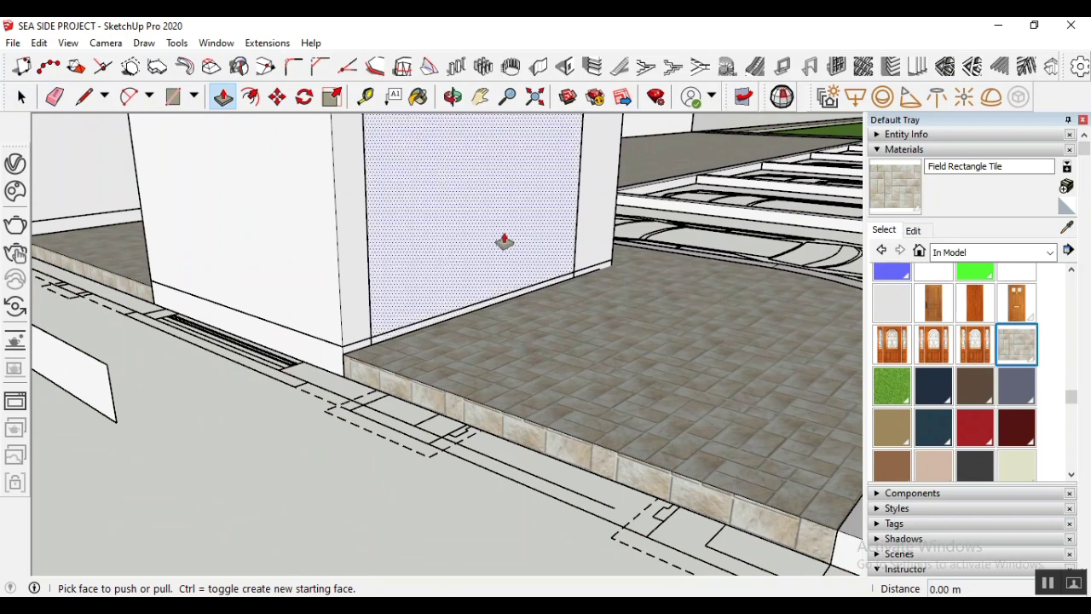
drag(504, 242, 457, 239)
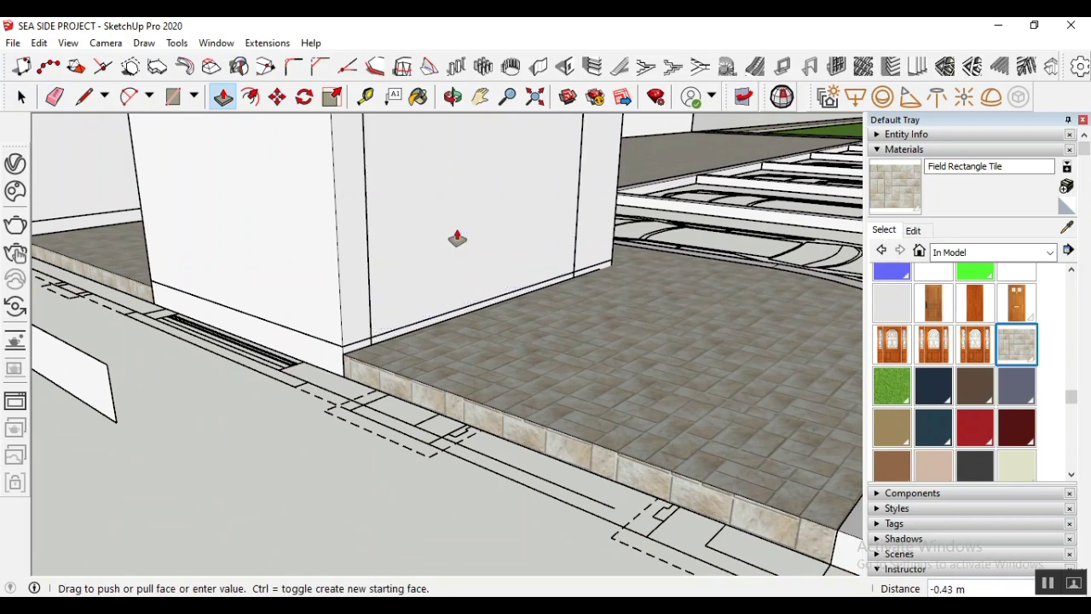
key(Return)
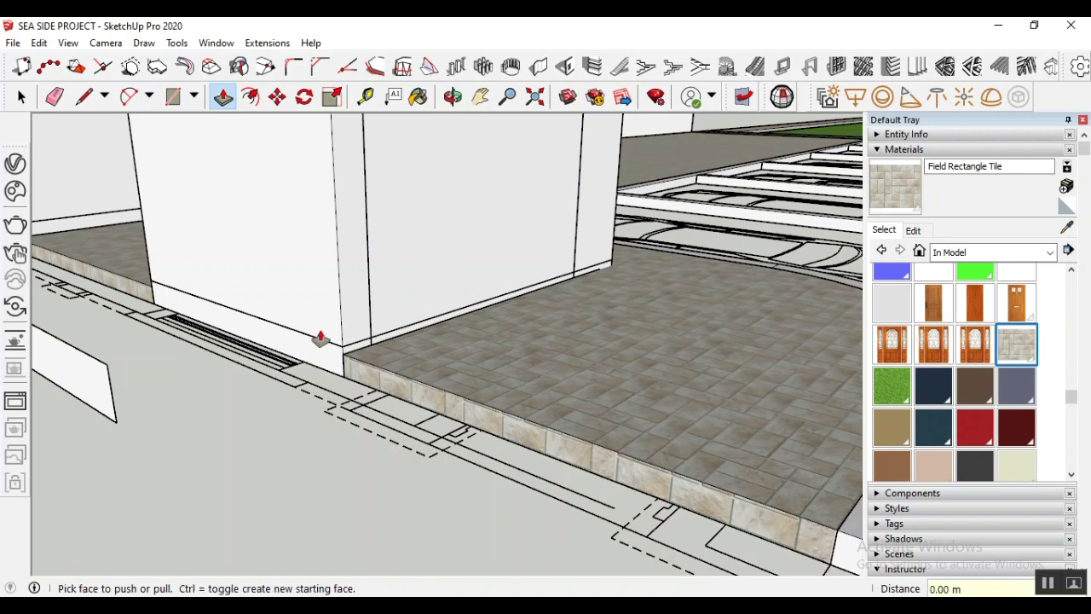
Select the whole rectangle on the side wall and move it 1 m up from the paving level
scroll(321, 339, down, 4)
click(22, 96)
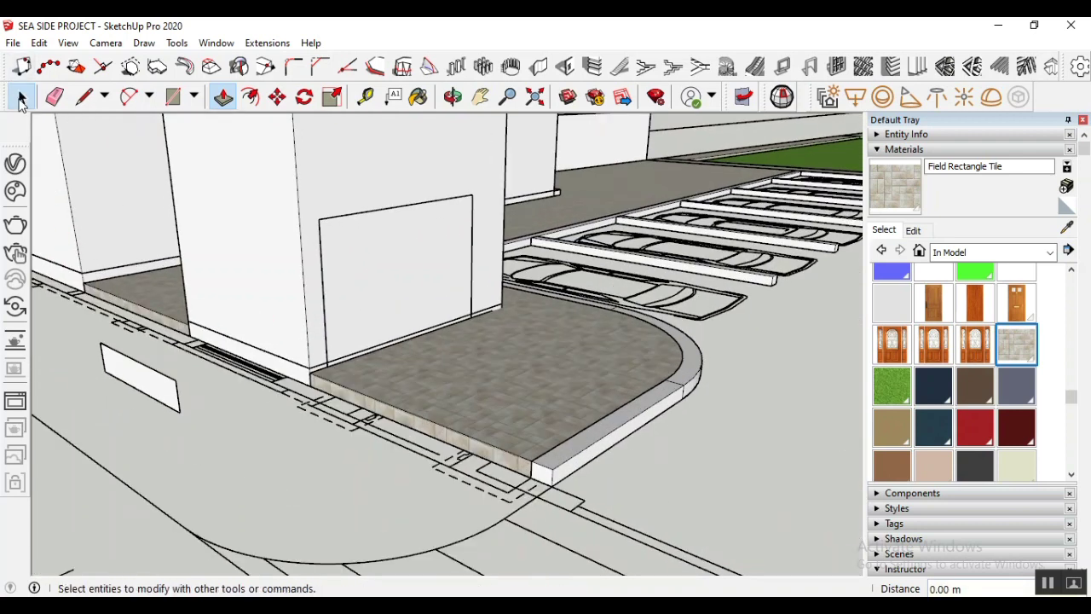
drag(306, 171, 493, 403)
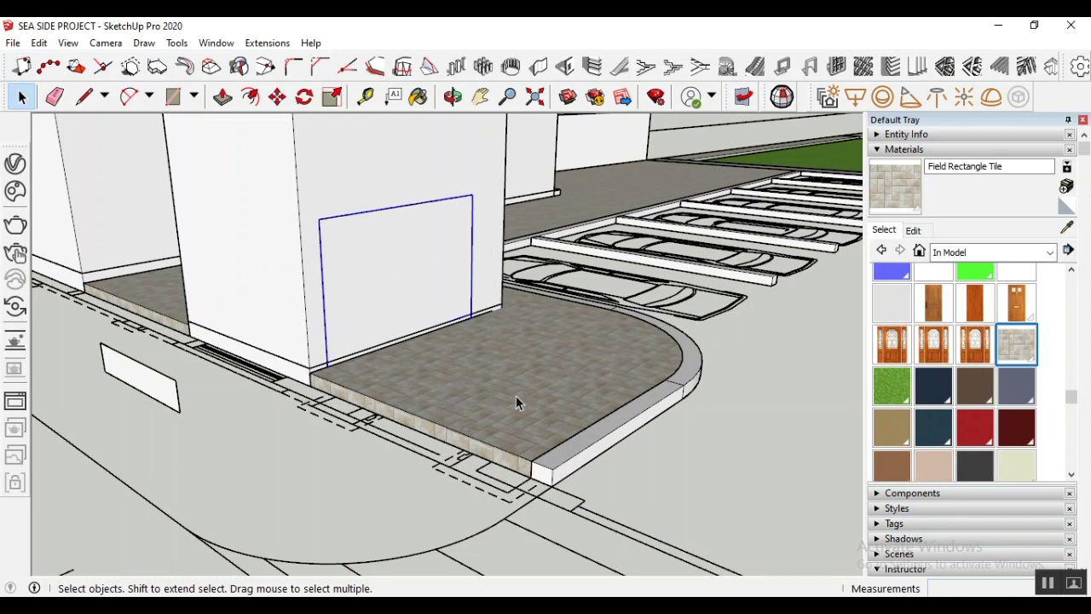
click(277, 96)
click(322, 219)
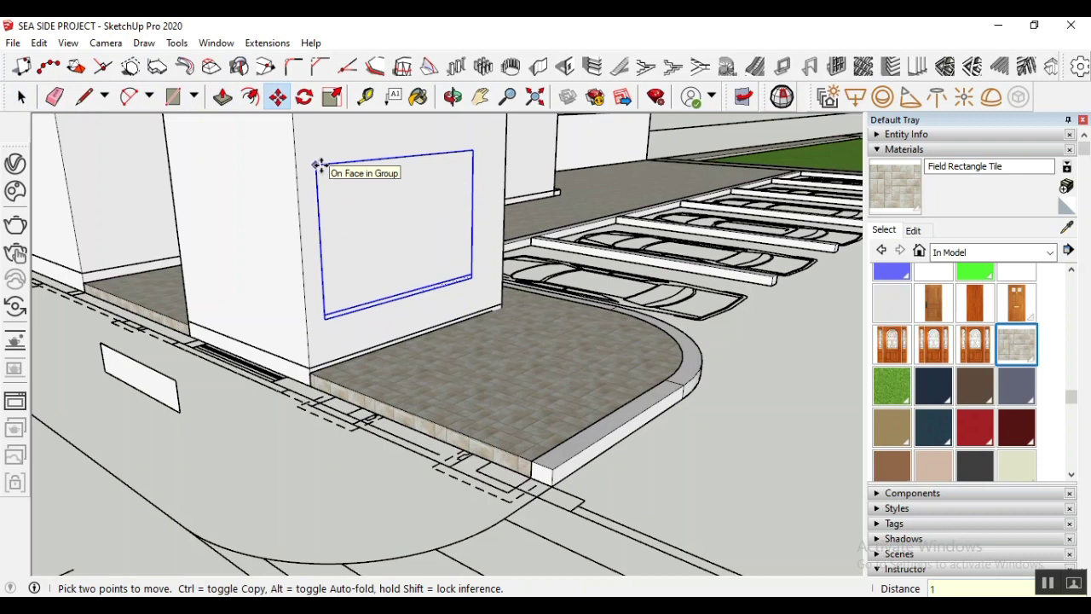
key(Return)
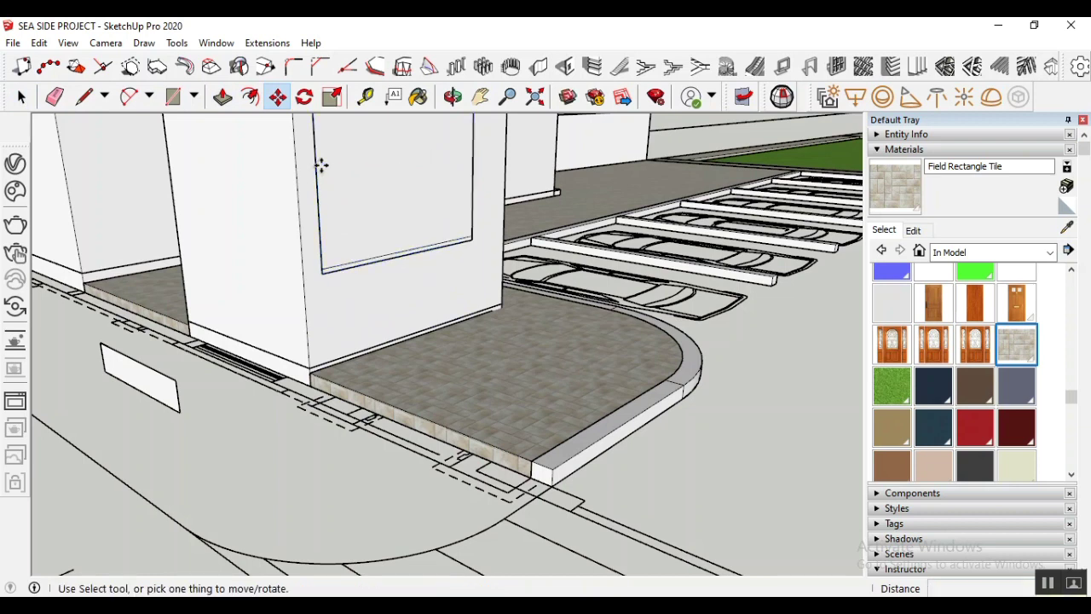
click(22, 97)
click(22, 96)
Measure the height of the raised rectangle along its near vertical side with the Tape Measure
scroll(290, 213, up, 2)
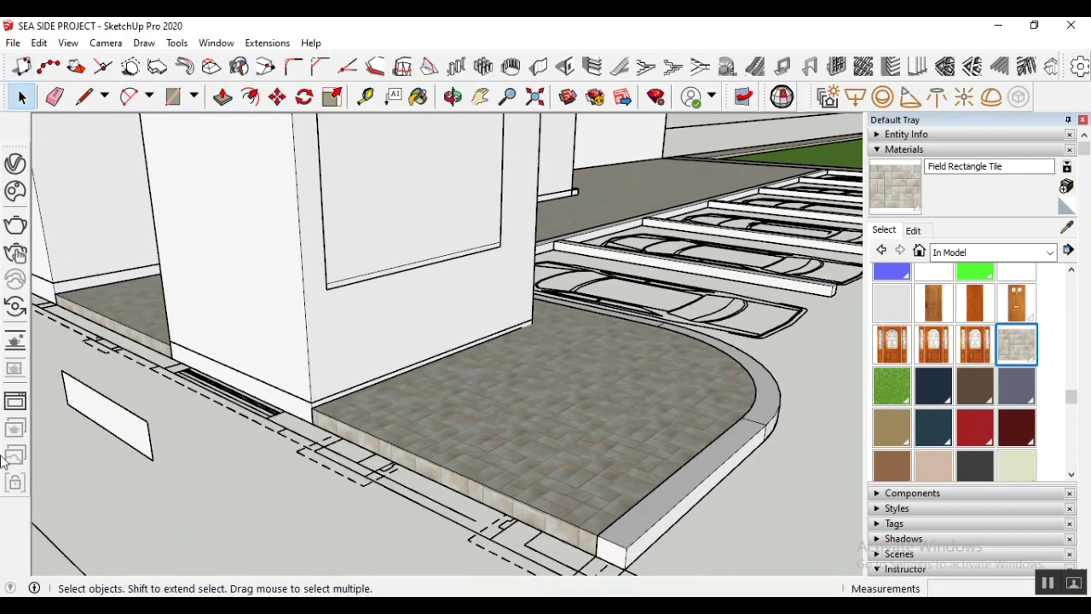
scroll(459, 268, up, 2)
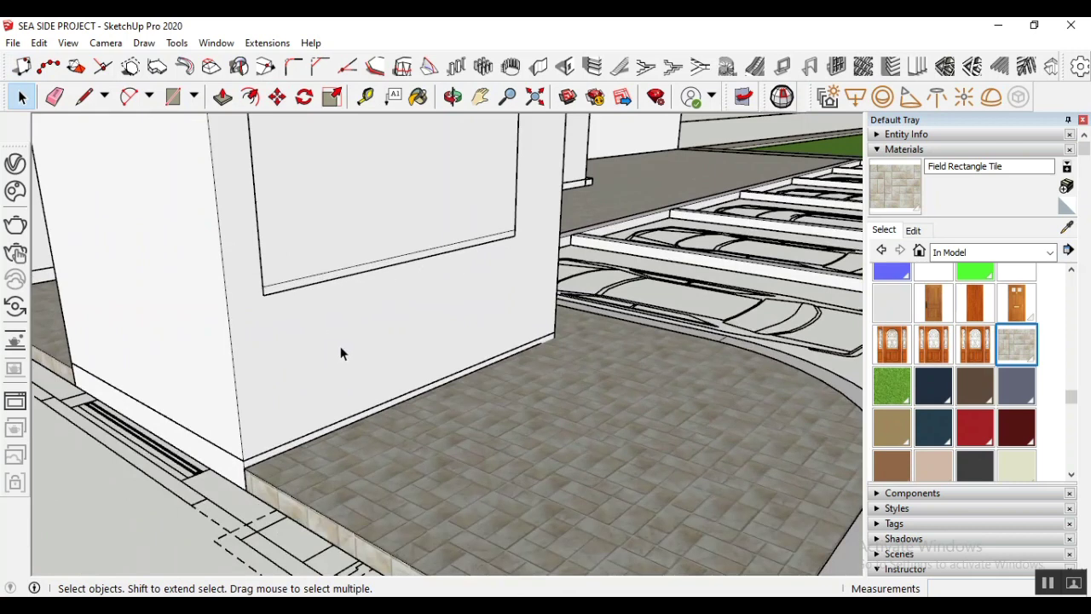
scroll(340, 353, down, 3)
scroll(418, 358, up, 2)
click(365, 96)
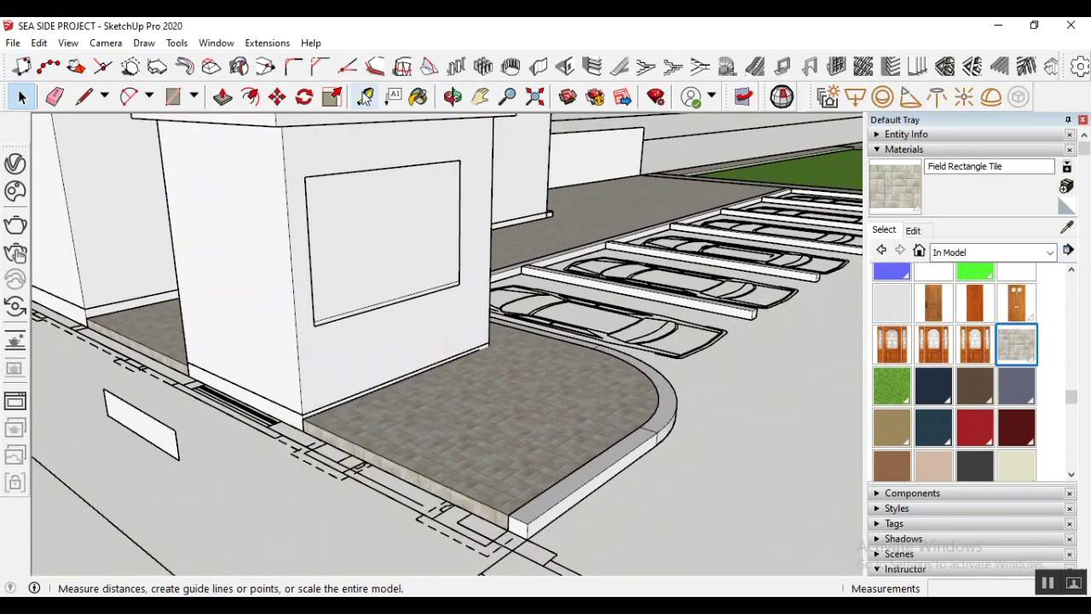
click(308, 164)
scroll(328, 303, up, 1)
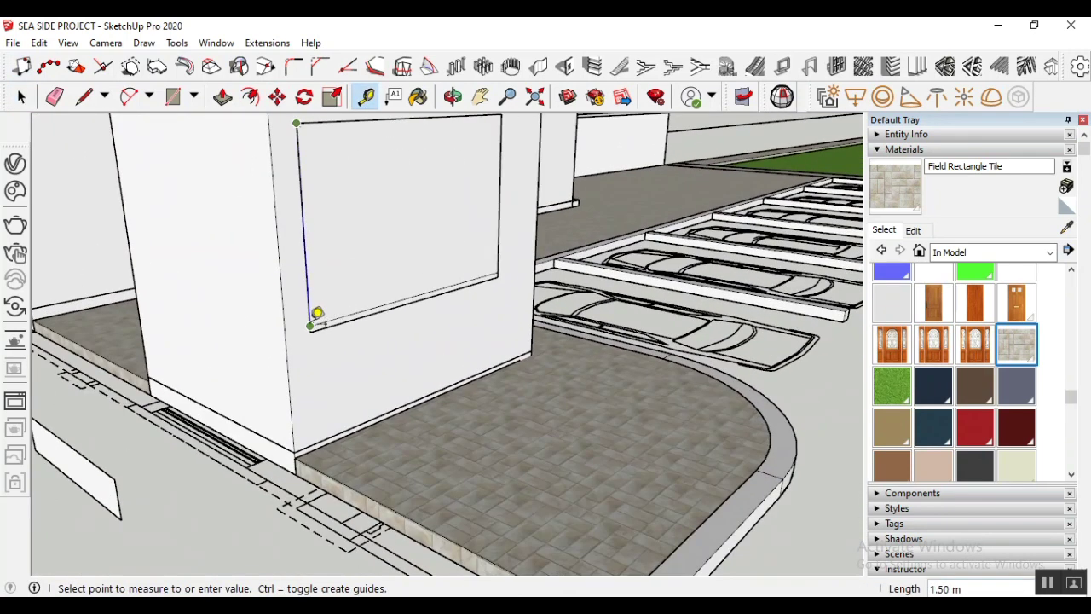
click(313, 322)
Delete the extra lower edge and the short side stubs beneath the raised rectangle
key(space)
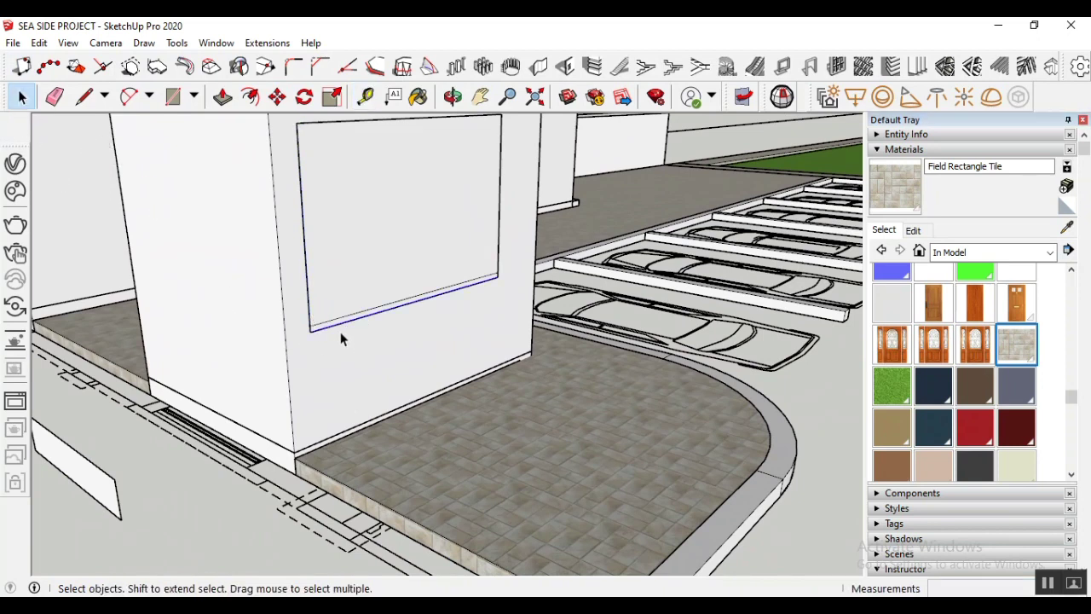
scroll(316, 337, up, 1)
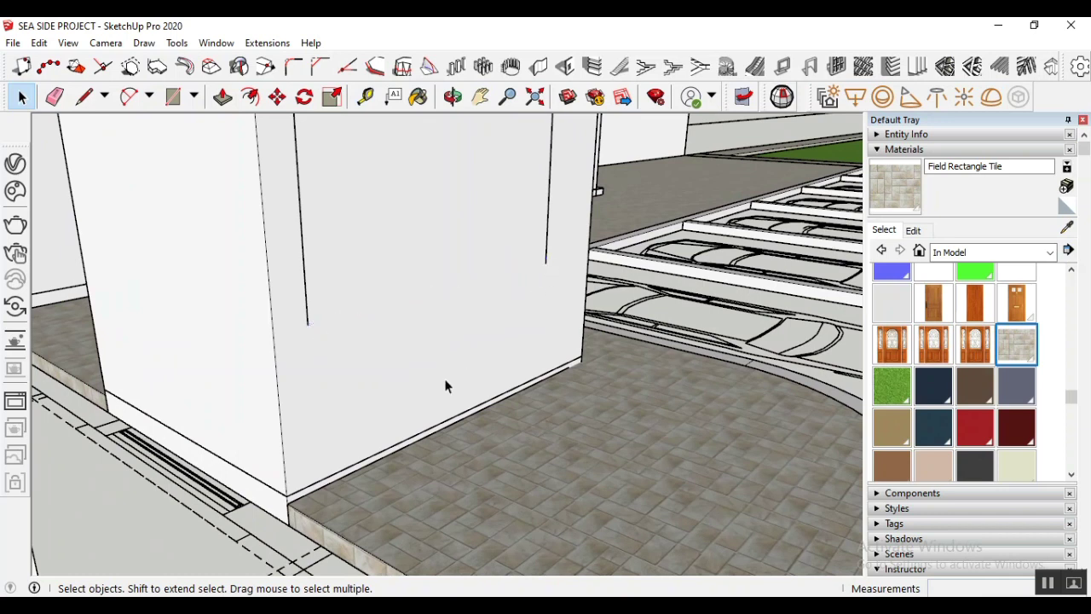
scroll(546, 267, up, 1)
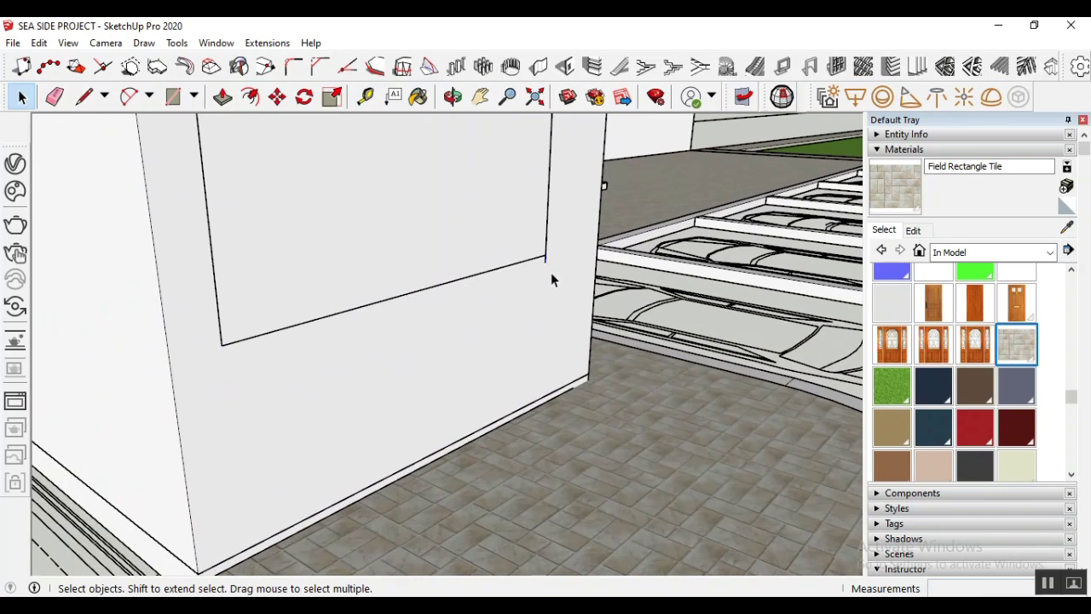
scroll(512, 332, down, 5)
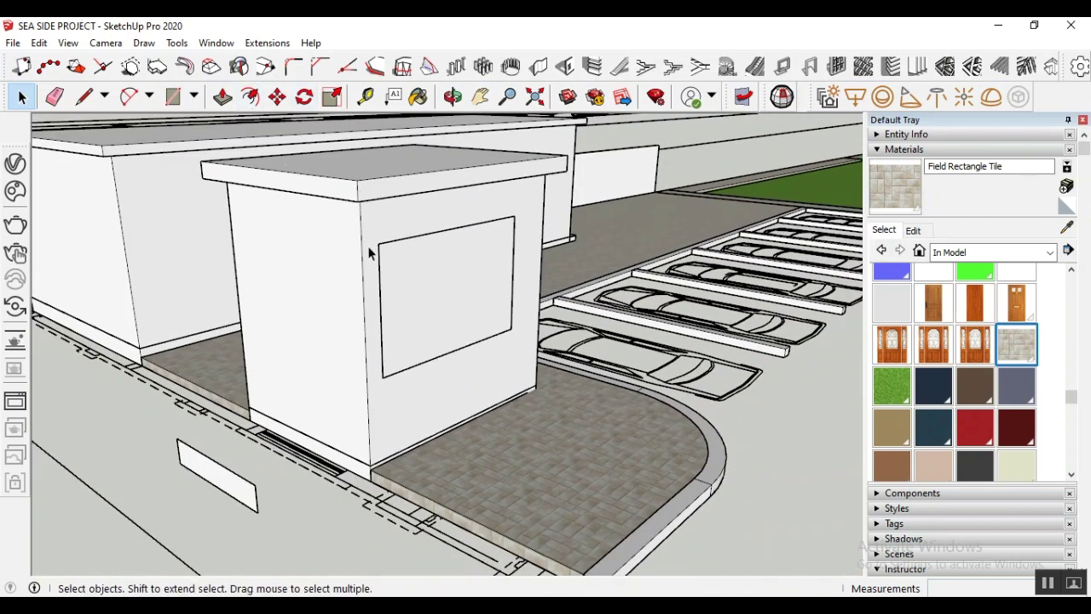
drag(335, 215, 526, 383)
right_click(481, 276)
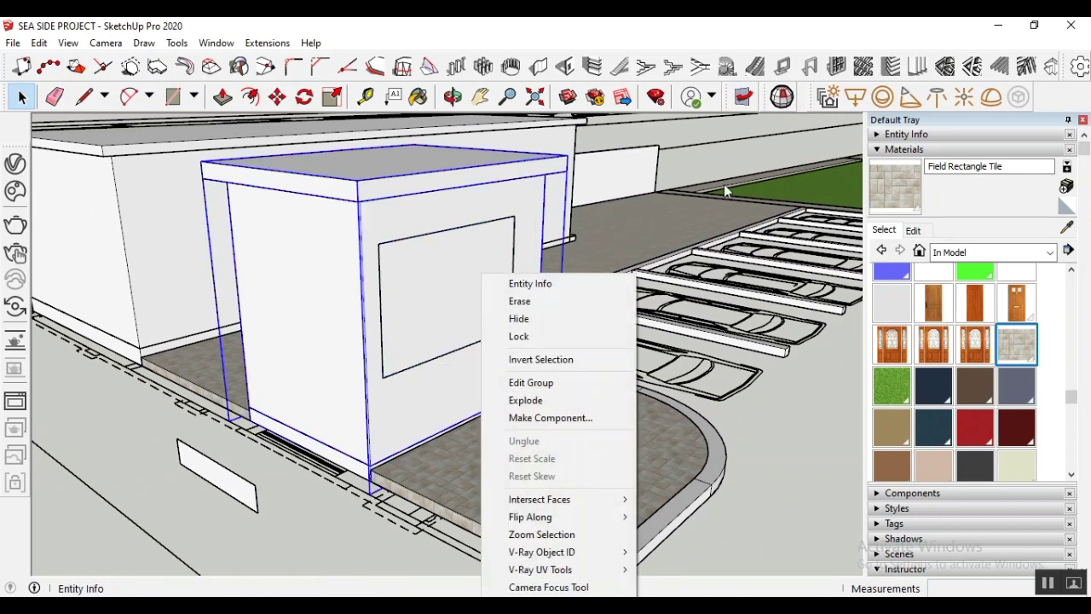
click(787, 450)
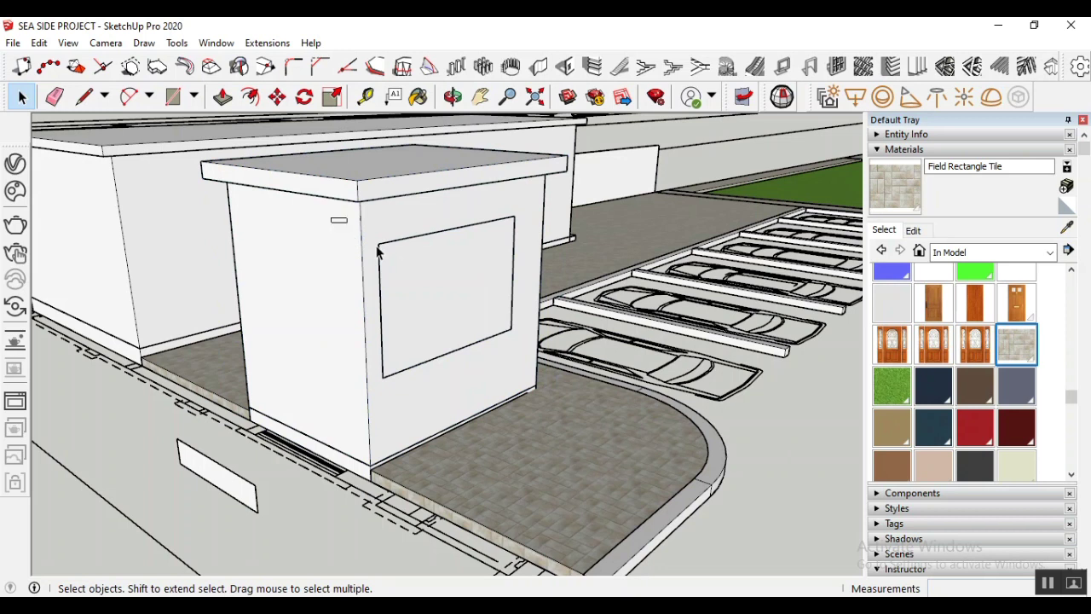
drag(378, 252, 393, 313)
drag(324, 208, 554, 401)
right_click(454, 270)
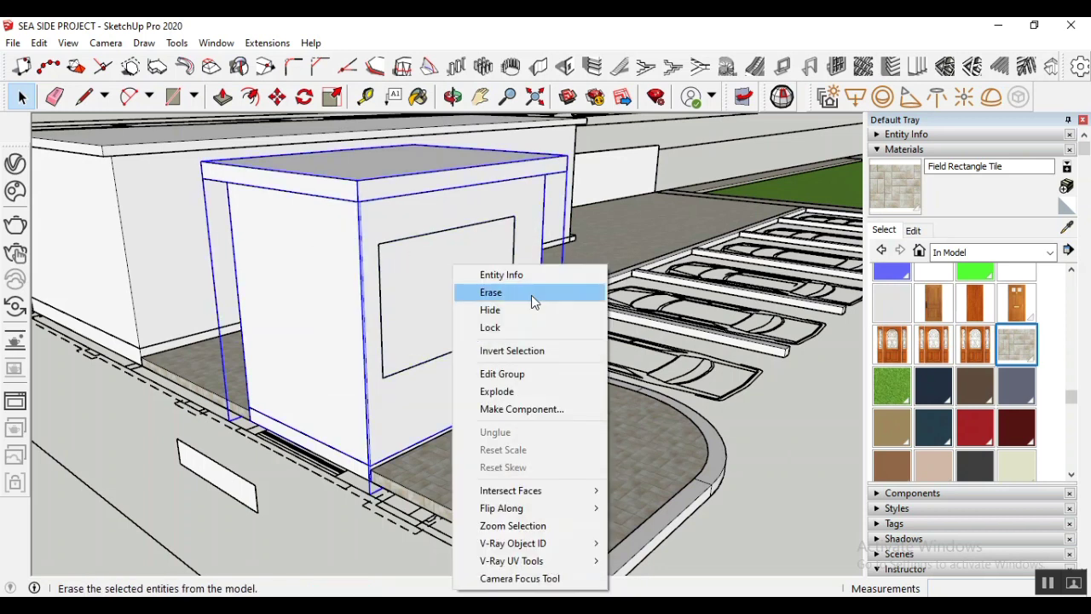
click(752, 429)
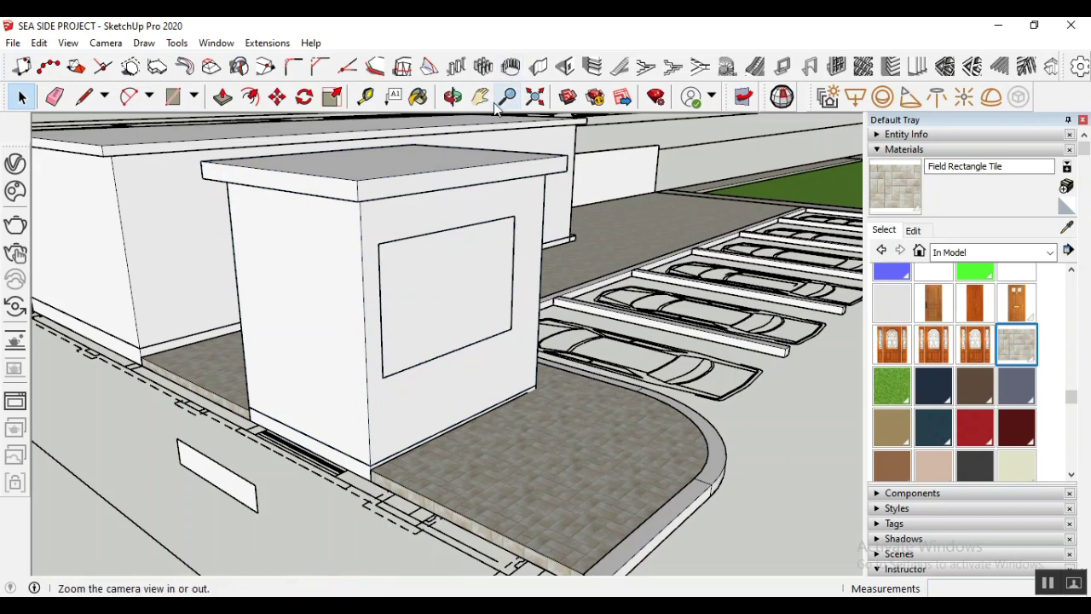
click(453, 96)
drag(419, 276, 319, 267)
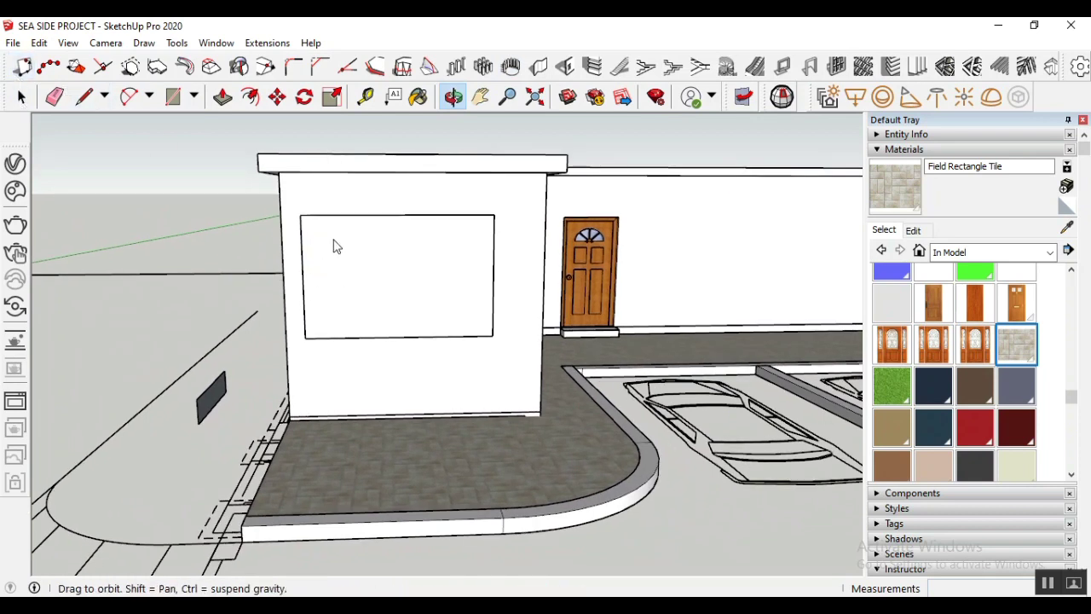
key(space)
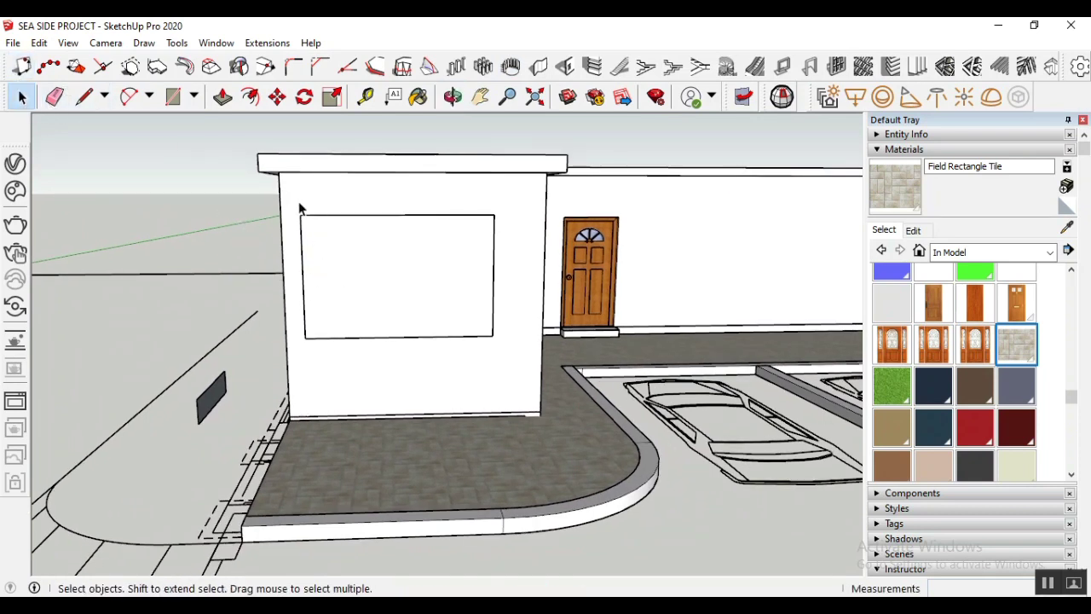
drag(288, 191, 536, 385)
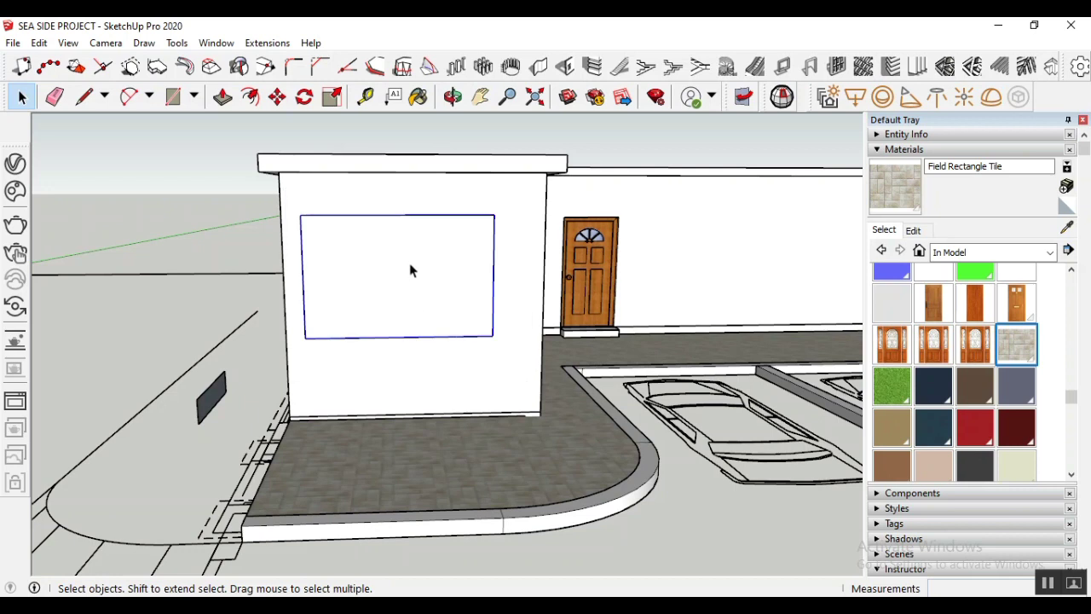
right_click(410, 266)
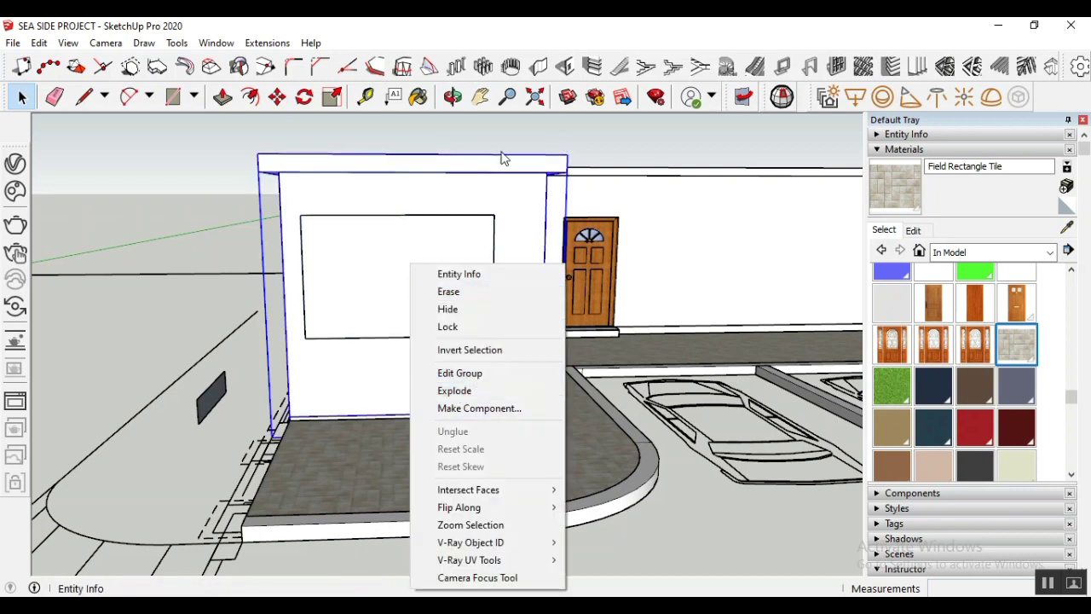
click(278, 169)
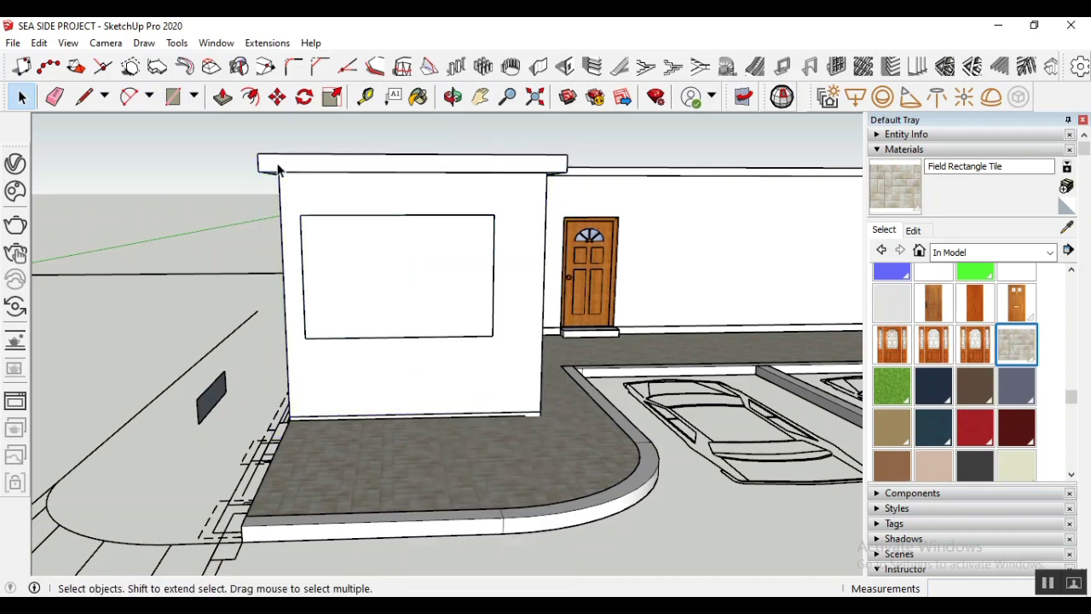
Open the small building's group for editing, exit it again and select the building
drag(292, 199, 527, 384)
right_click(408, 260)
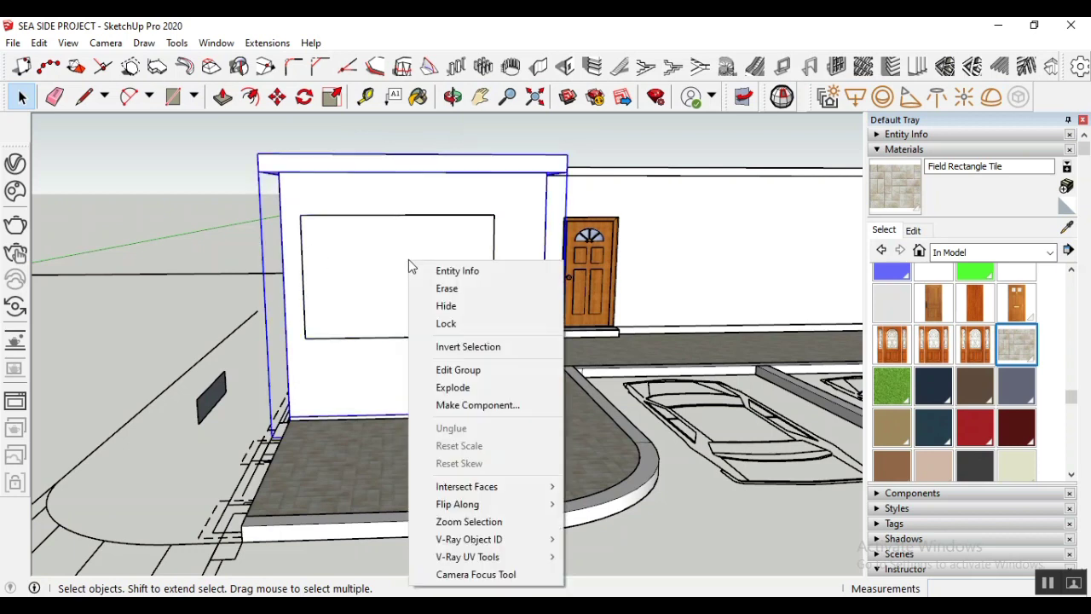
click(458, 370)
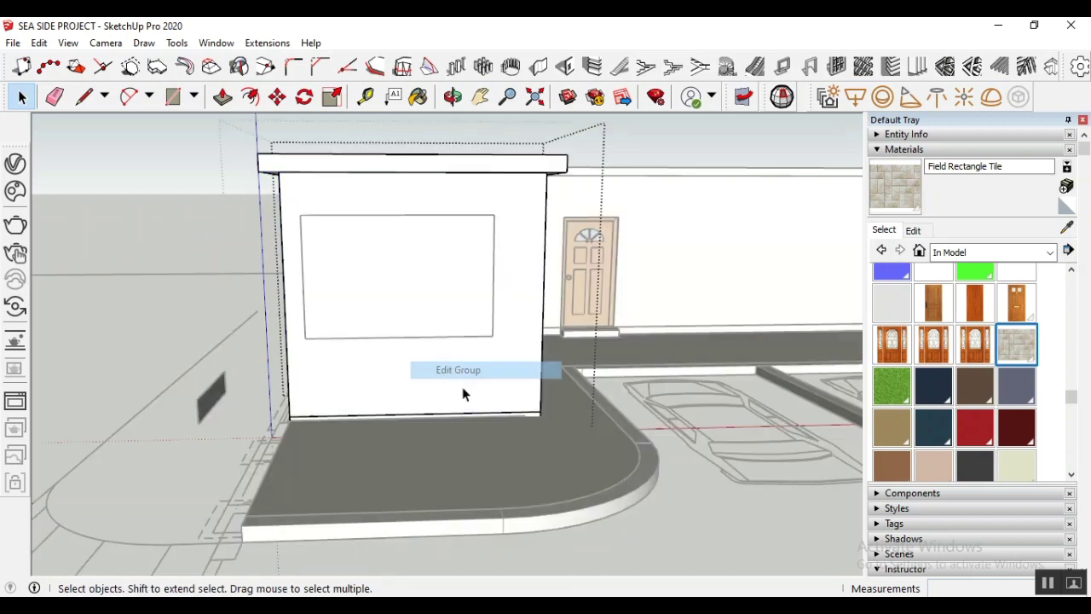
click(700, 516)
click(454, 293)
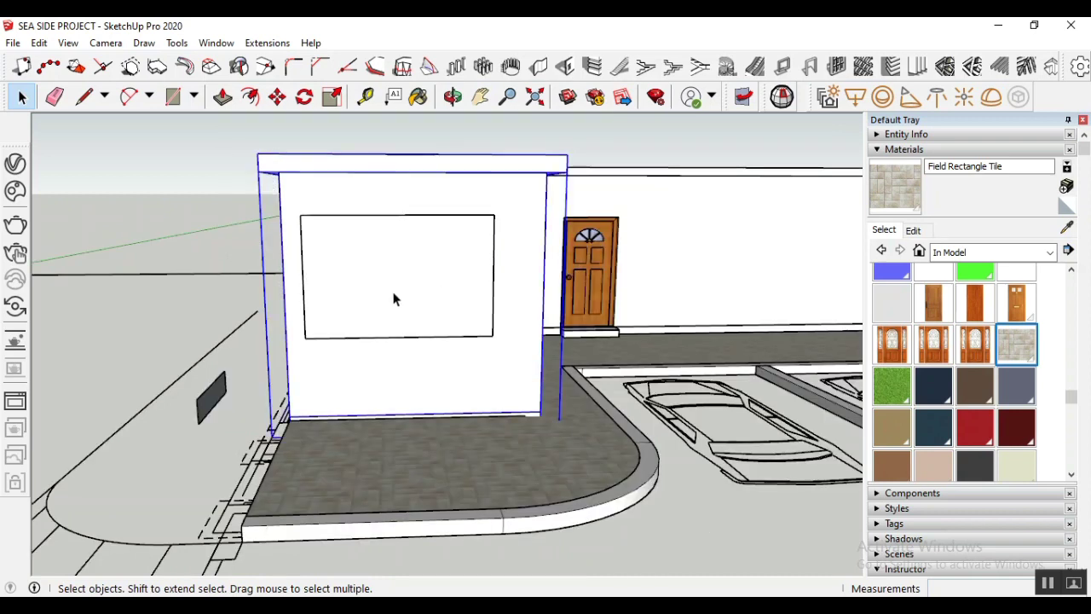
key(z)
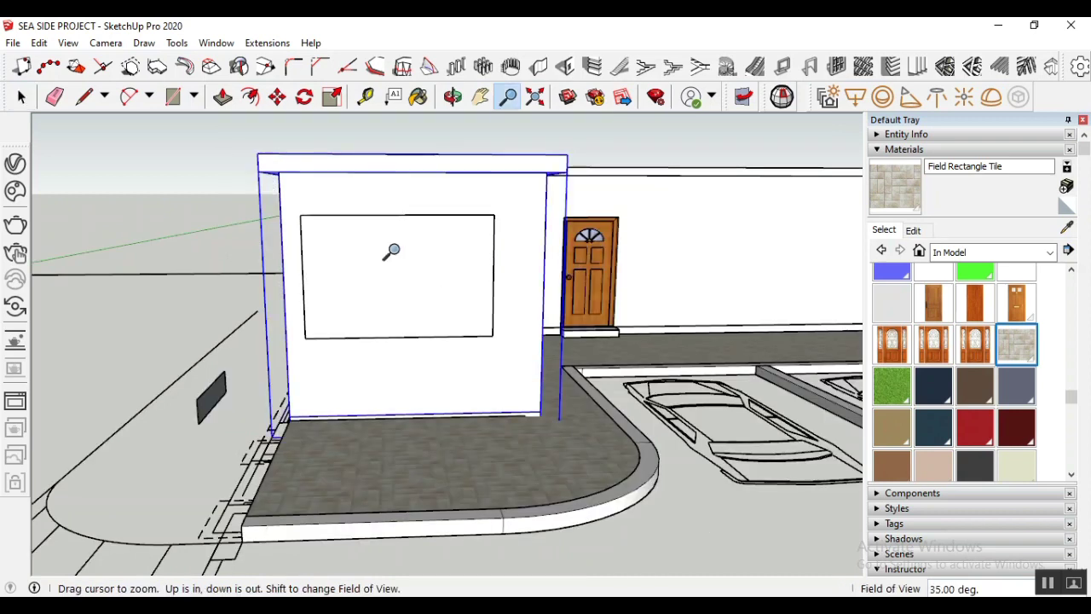
key(space)
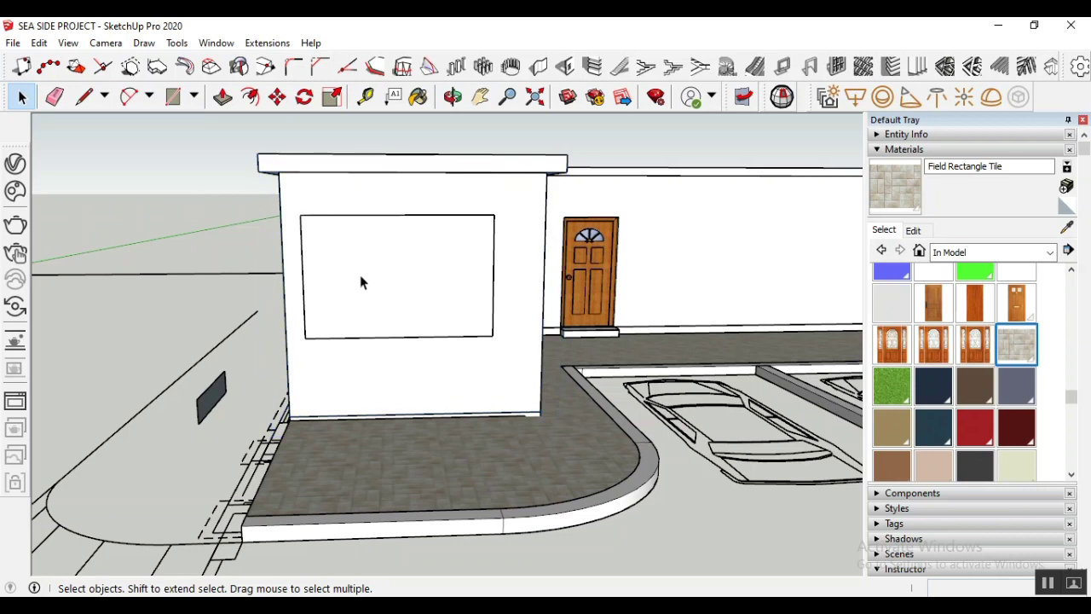
double_click(362, 276)
click(219, 243)
click(321, 213)
click(182, 228)
middle_drag(327, 256, 376, 299)
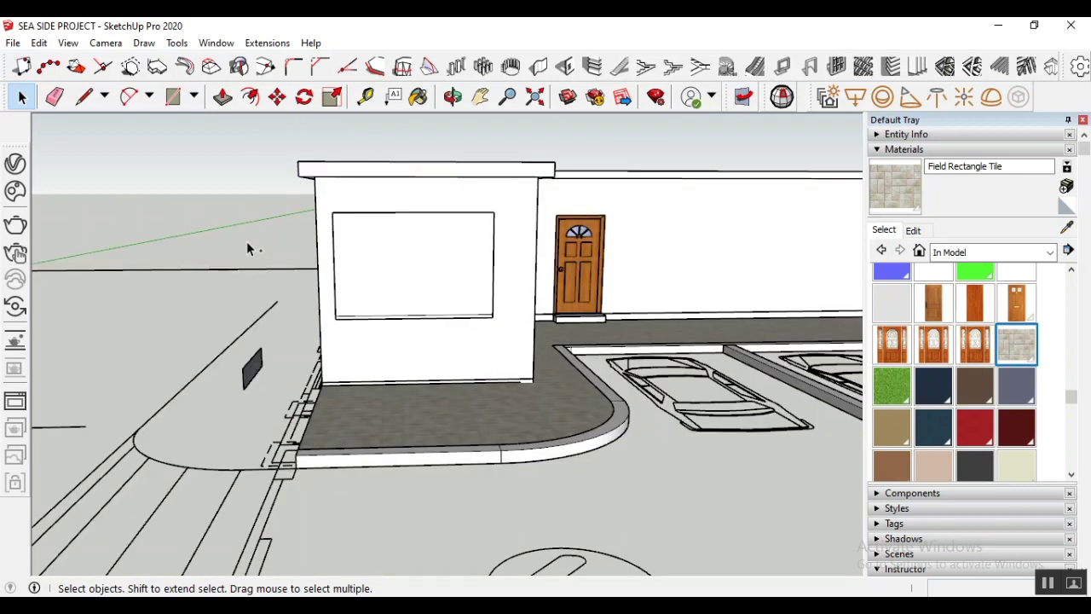
Undo the latest edits back to before the small building was moved onto its footprint
key(ctrl+z)
key(ctrl+z)
key(ctrl+z)
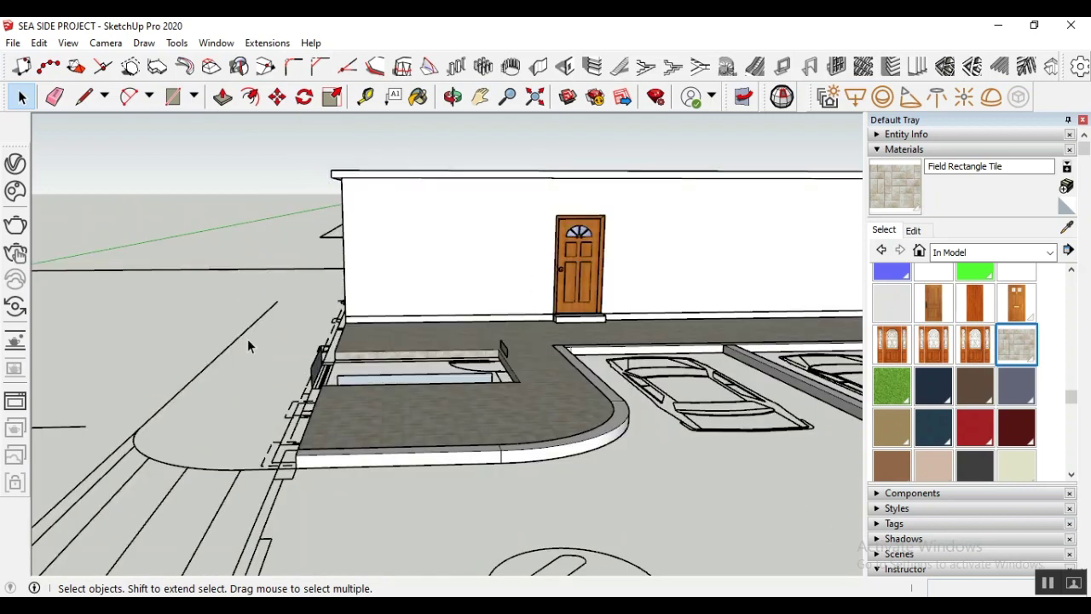
Delete the loose upright rectangle standing at the front edge of the small building's footprint recess
scroll(415, 354, down, 2)
scroll(415, 354, up, 4)
scroll(363, 373, down, 2)
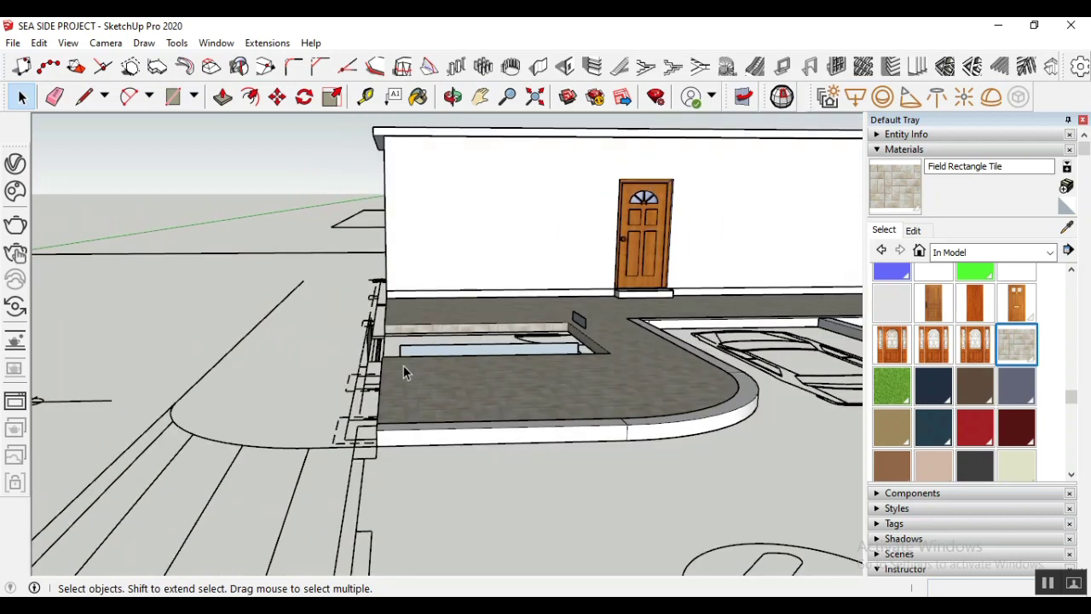
scroll(403, 365, up, 4)
scroll(424, 352, down, 3)
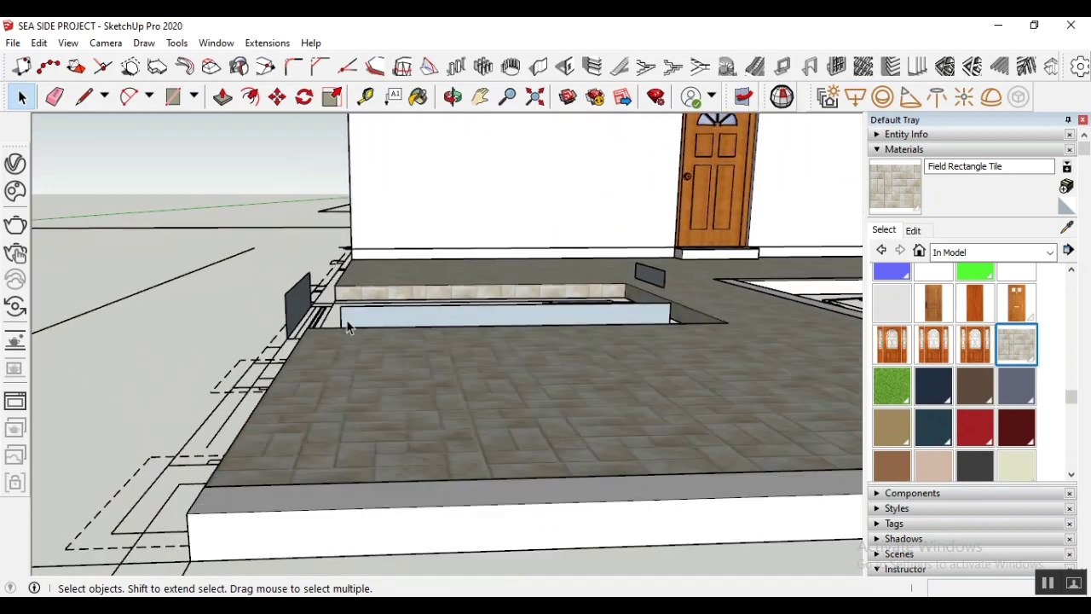
scroll(345, 318, up, 4)
scroll(346, 313, up, 1)
drag(333, 298, 669, 338)
scroll(222, 313, down, 1)
scroll(352, 324, up, 1)
scroll(351, 350, down, 2)
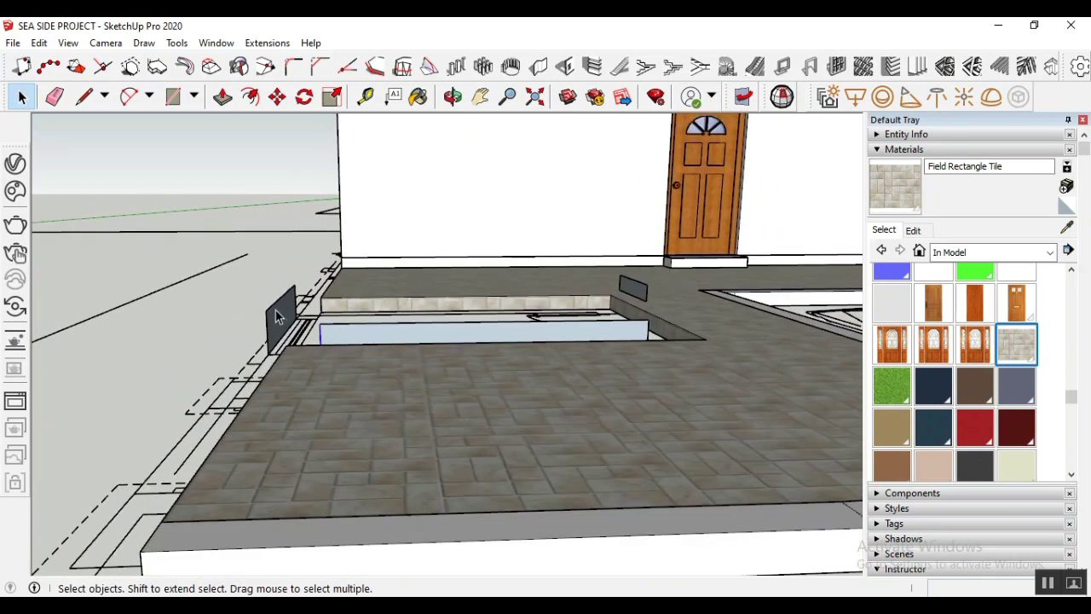
scroll(275, 310, up, 3)
drag(332, 286, 836, 441)
scroll(743, 323, up, 3)
scroll(744, 322, up, 1)
shift+click(736, 317)
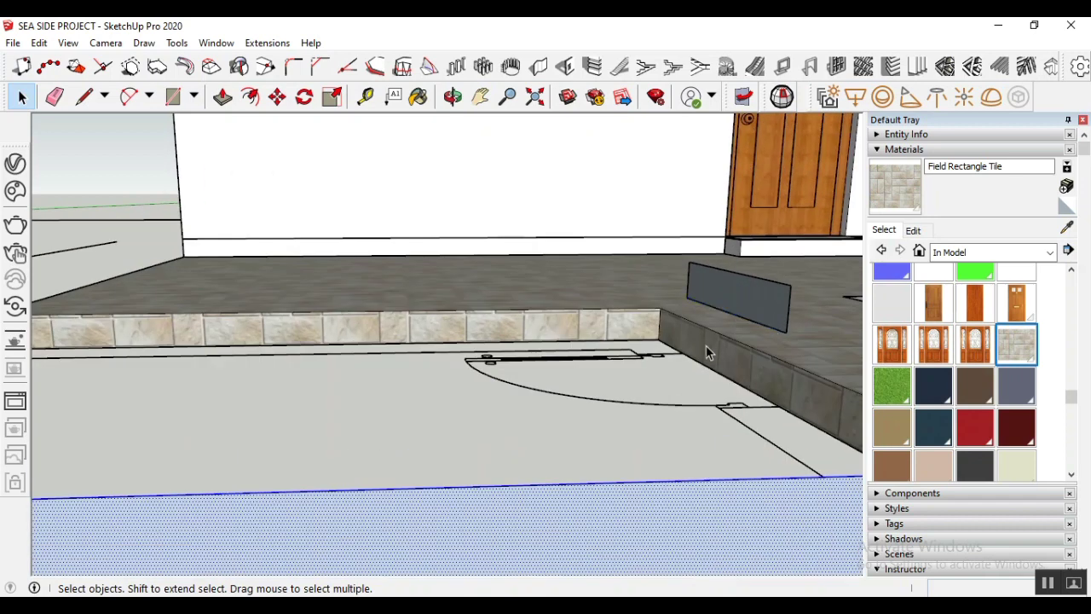
key(Delete)
Move the small building by its lower front corner about 31.76 m onto its footprint in the paving and deselect it
scroll(442, 283, down, 4)
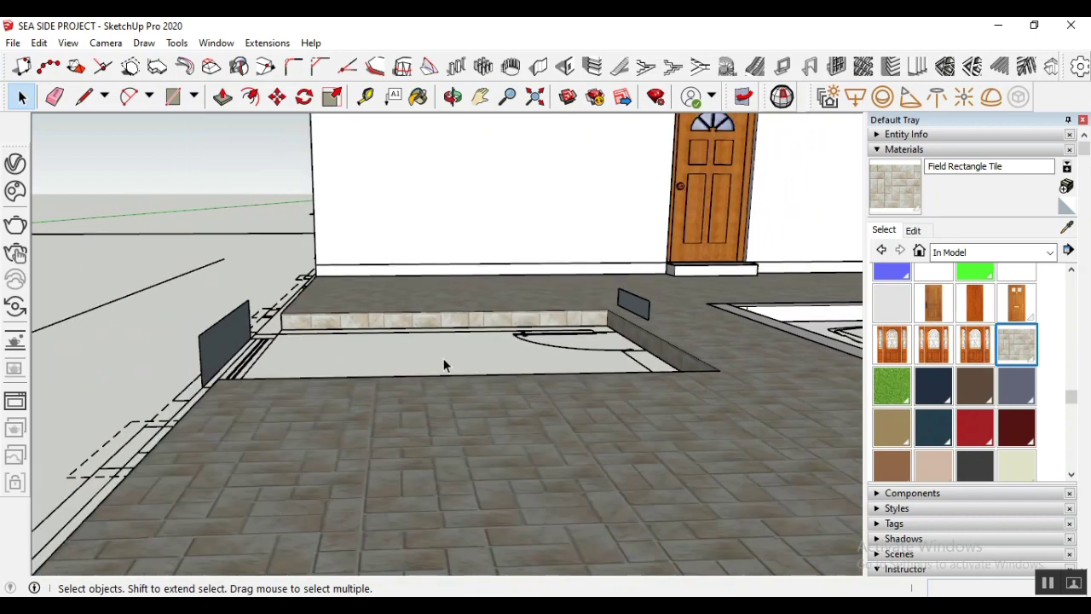
scroll(590, 373, down, 3)
scroll(550, 317, down, 7)
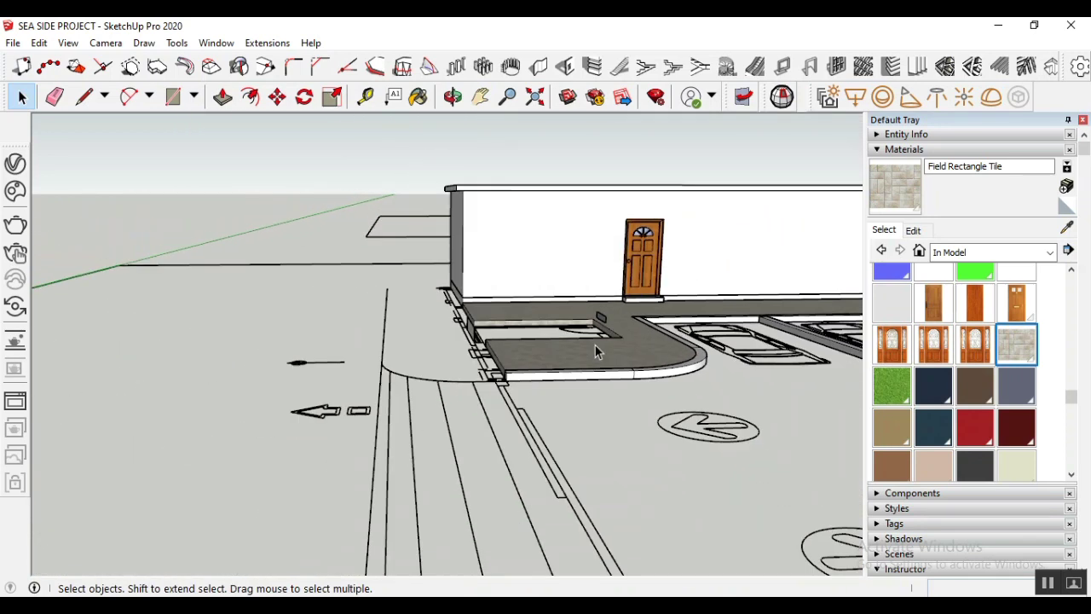
scroll(488, 281, down, 5)
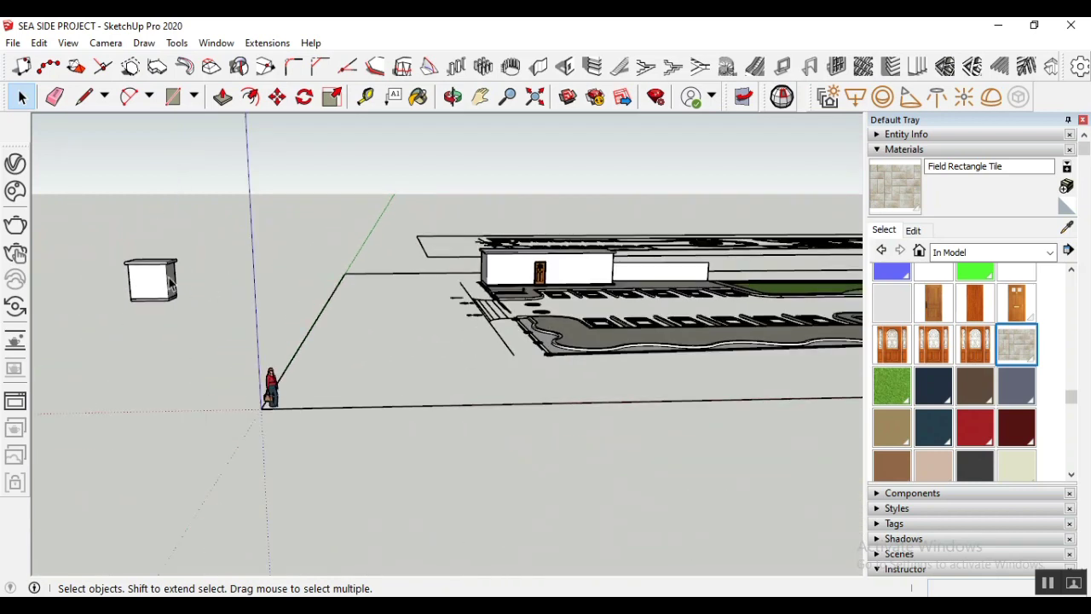
click(173, 283)
click(278, 97)
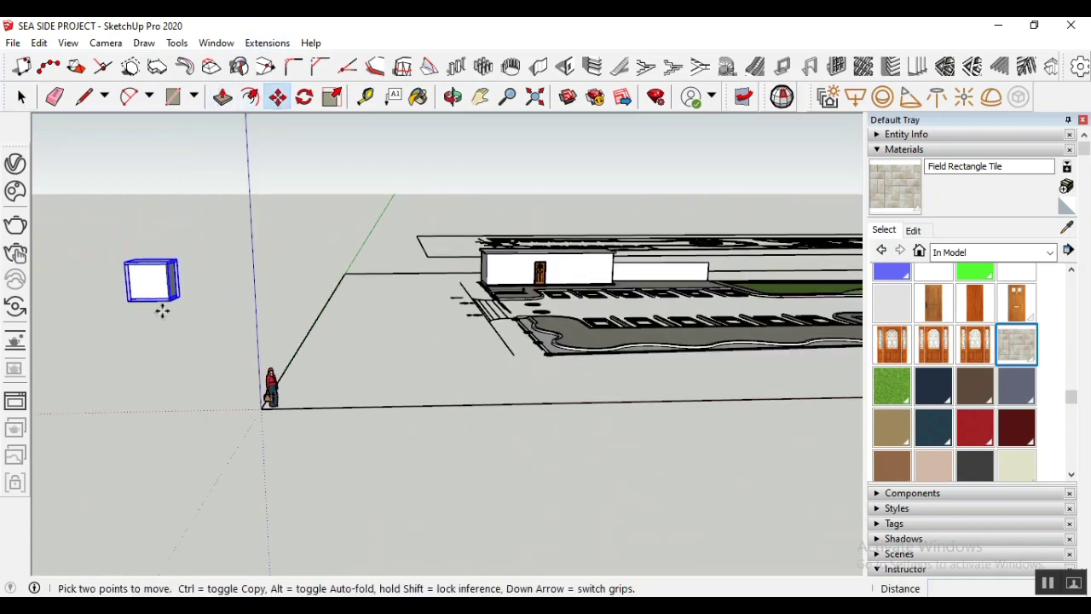
scroll(119, 298, up, 6)
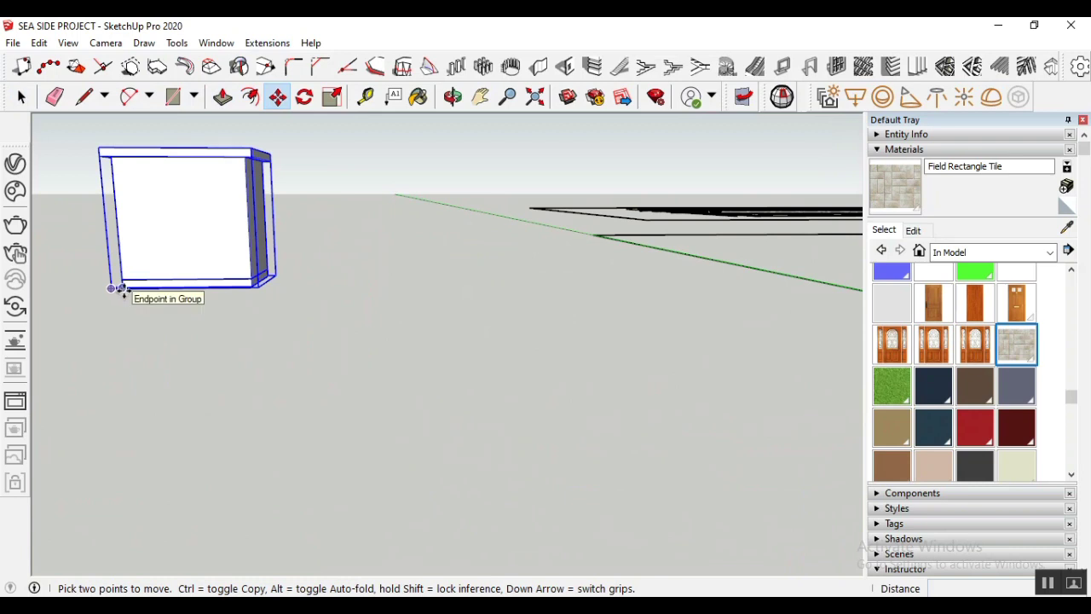
click(119, 291)
scroll(128, 292, down, 5)
scroll(692, 234, down, 3)
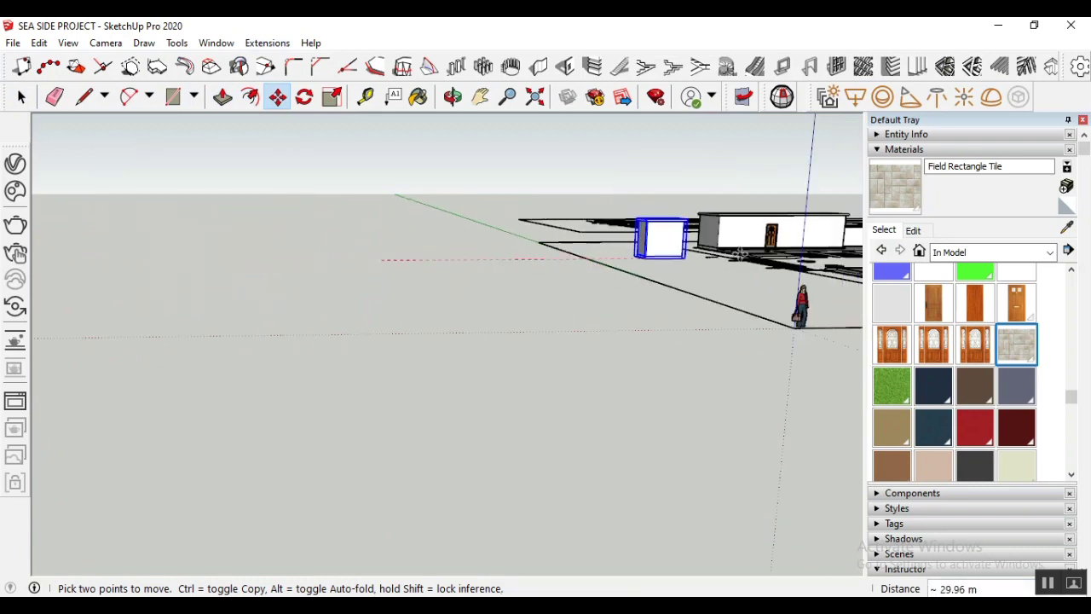
scroll(755, 253, up, 8)
scroll(731, 271, up, 5)
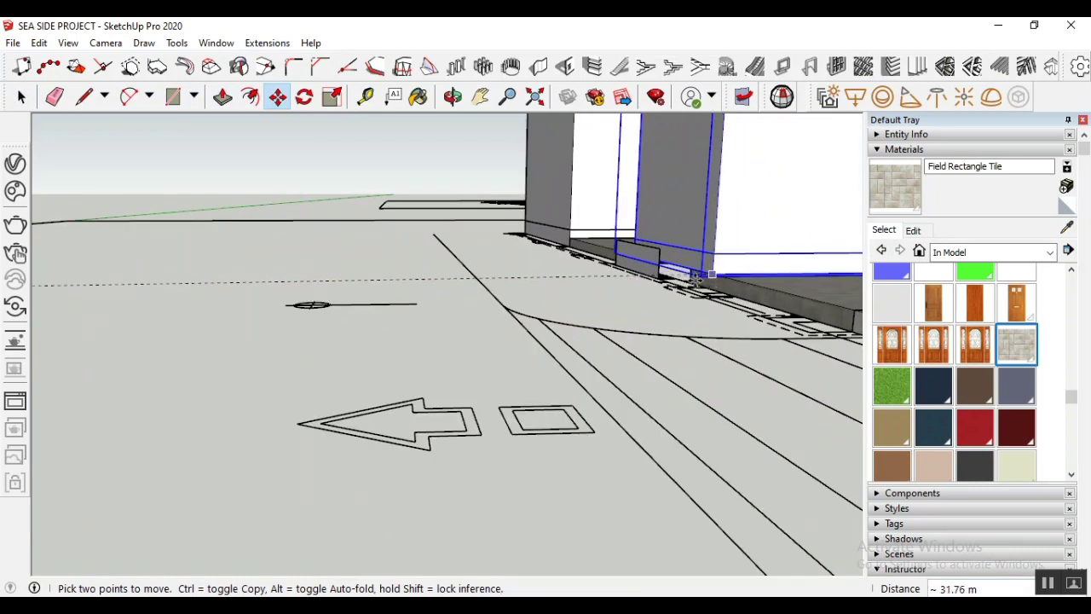
click(698, 287)
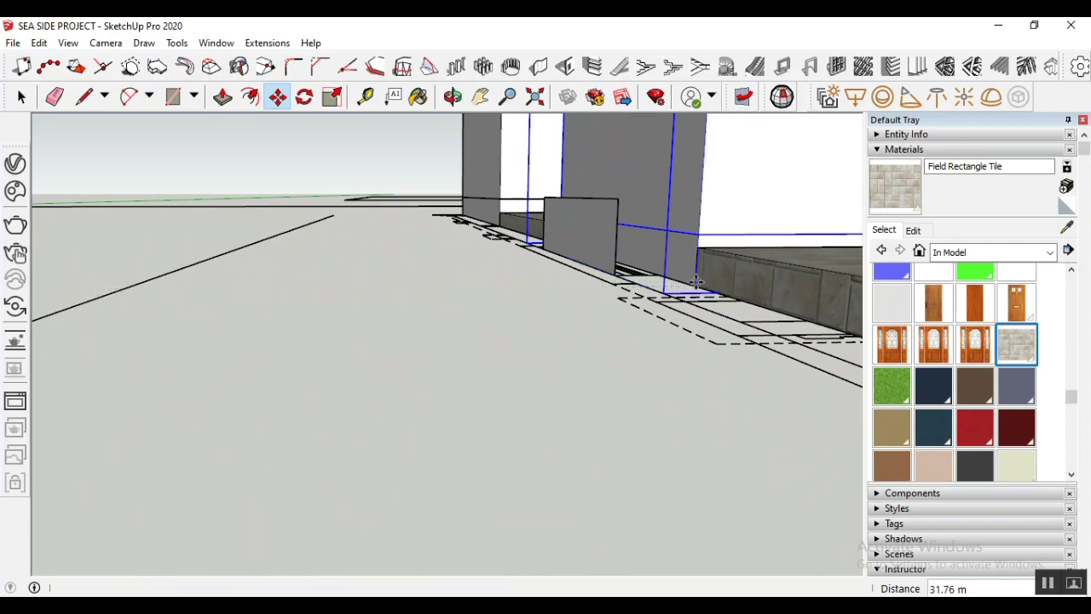
key(ctrl+t)
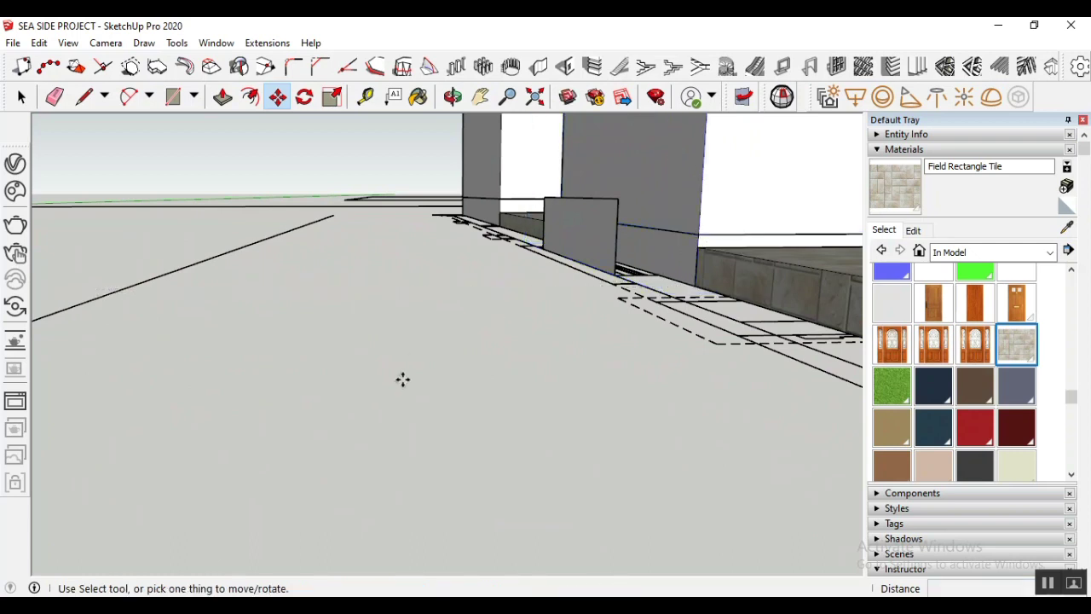
Draw a 2.33 by 1.5 m rectangle on the small building's side wall, starting from the line at its base
scroll(202, 400, down, 8)
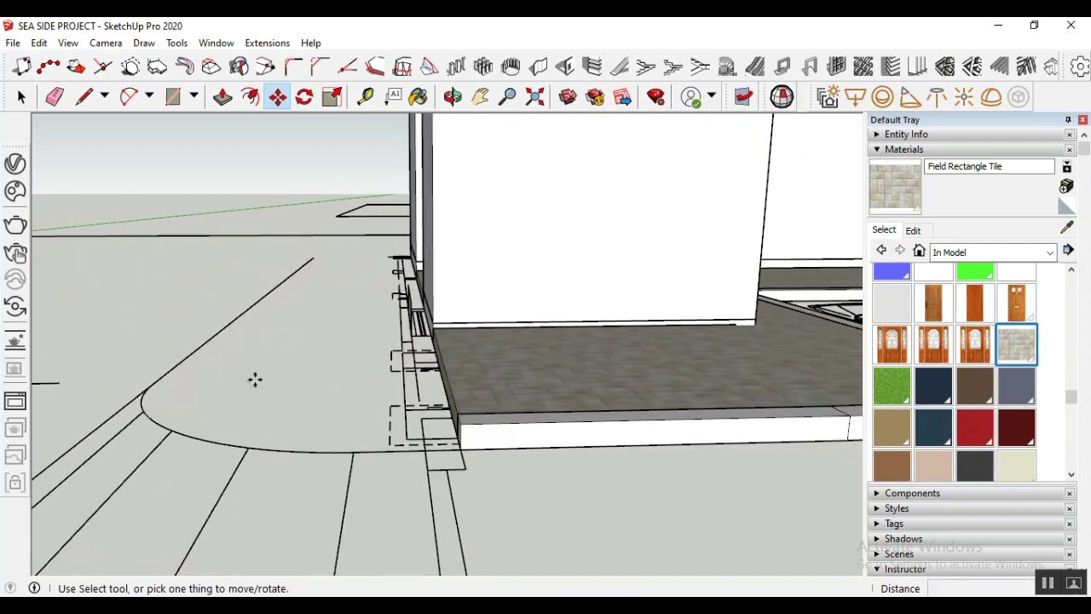
key(space)
middle_drag(185, 211, 227, 127)
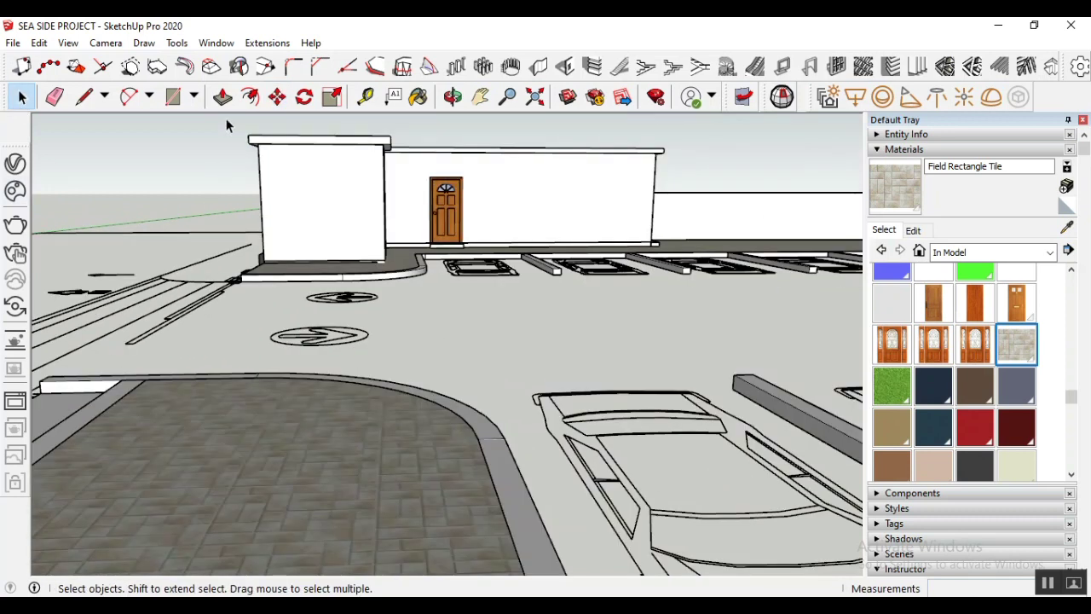
scroll(377, 280, up, 8)
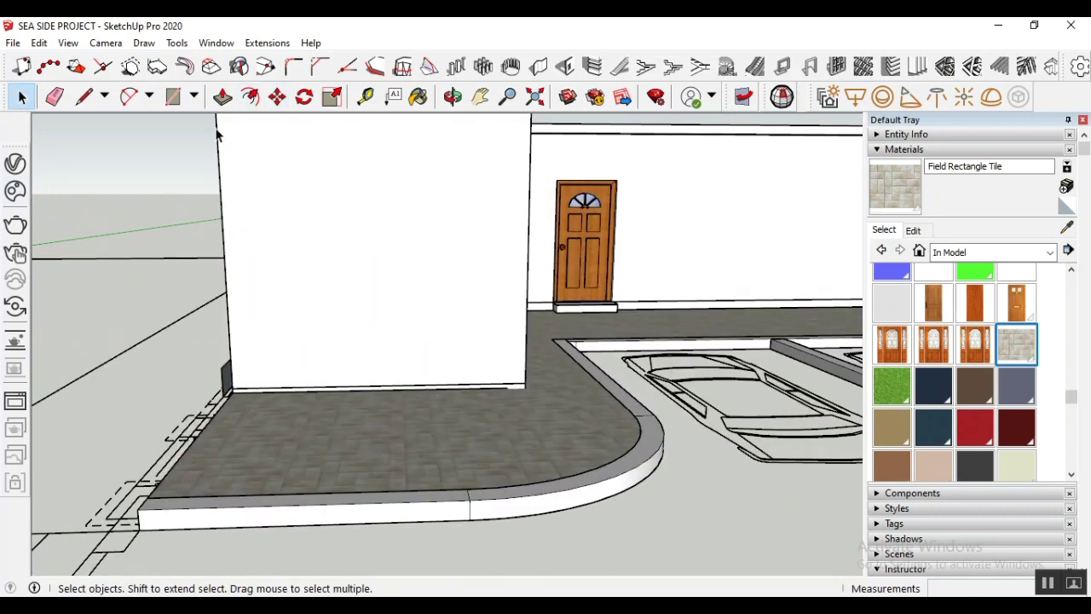
click(173, 97)
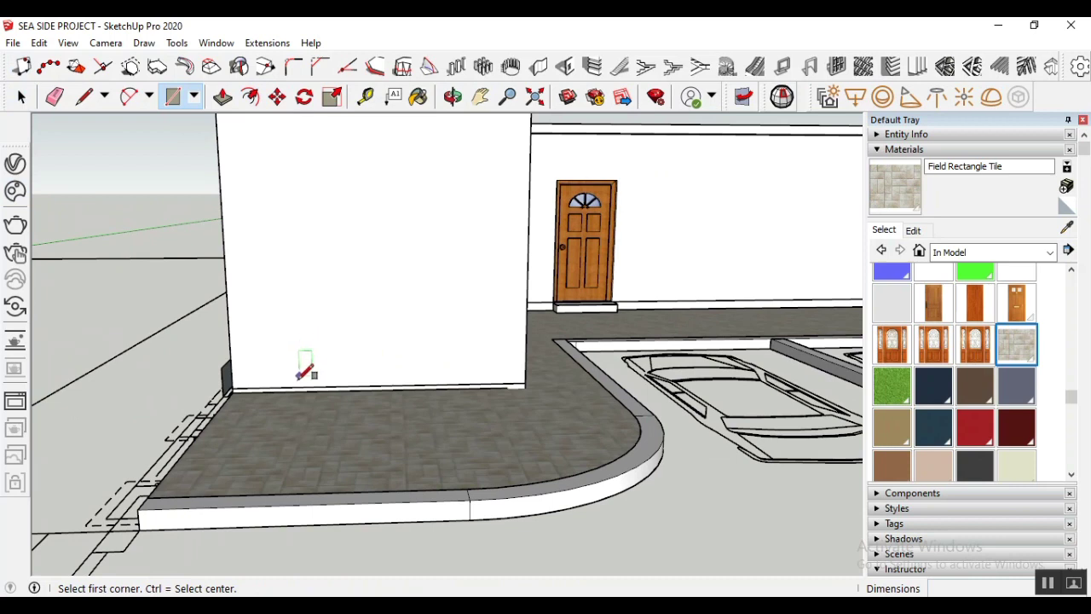
click(297, 387)
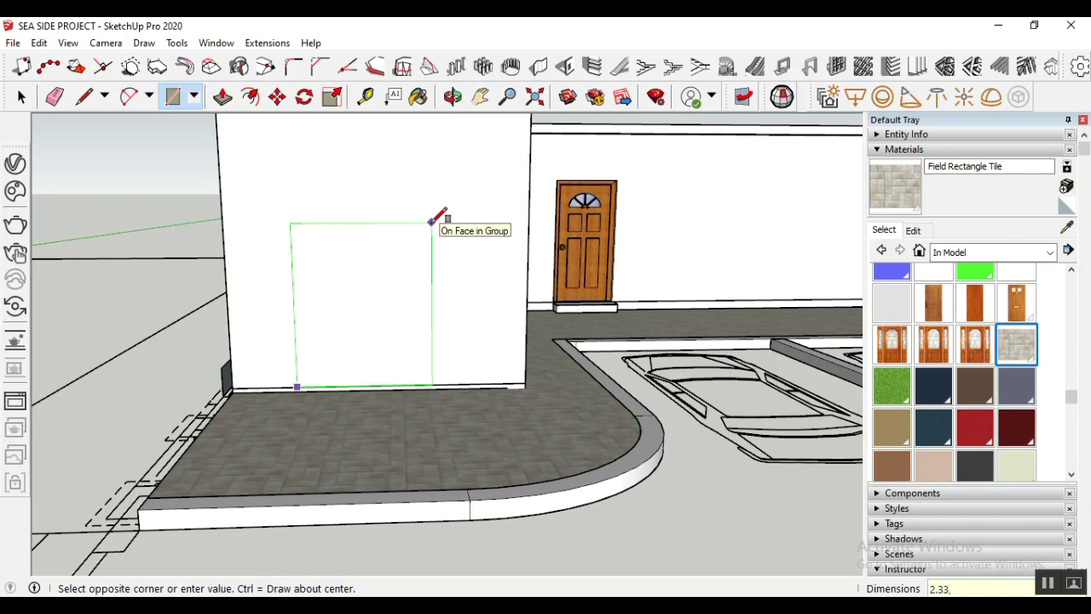
text(2.33,1.5)
key(Return)
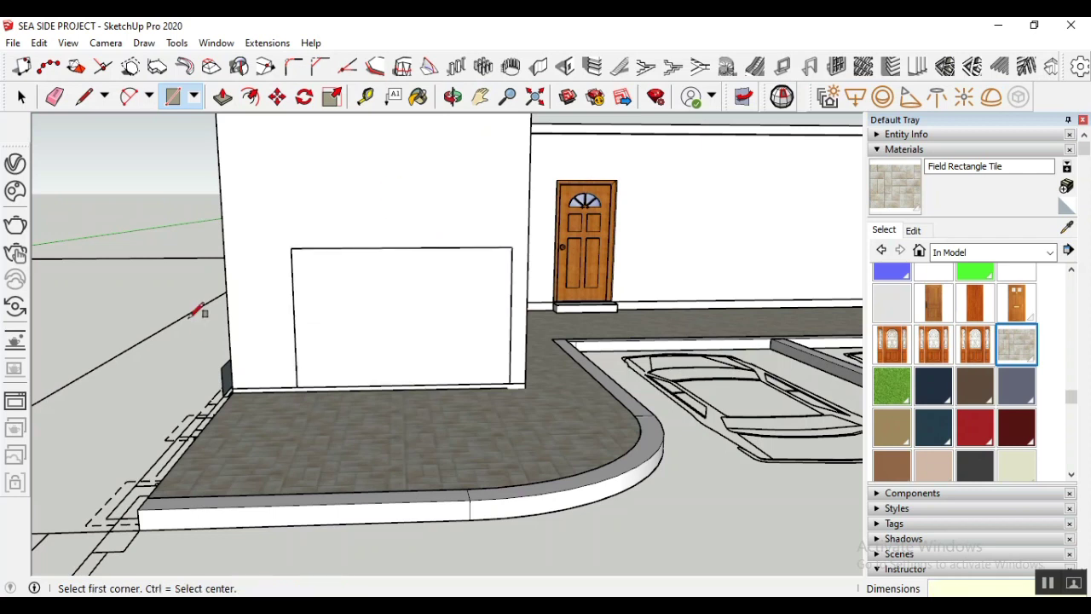
Select the whole new rectangle on the side wall and move it 1 m straight up
click(23, 97)
drag(259, 212, 519, 417)
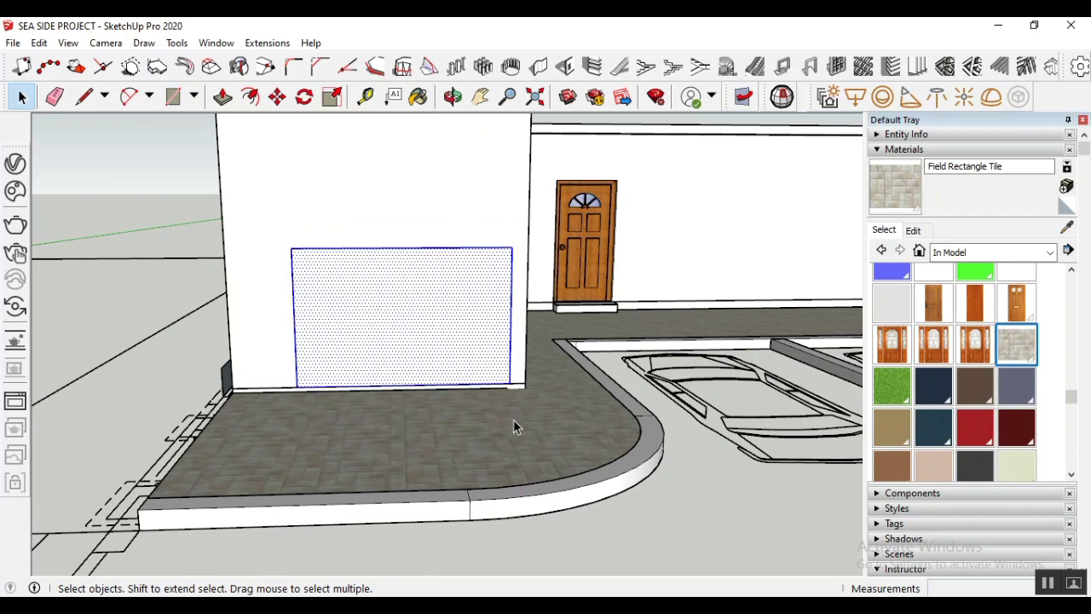
click(277, 96)
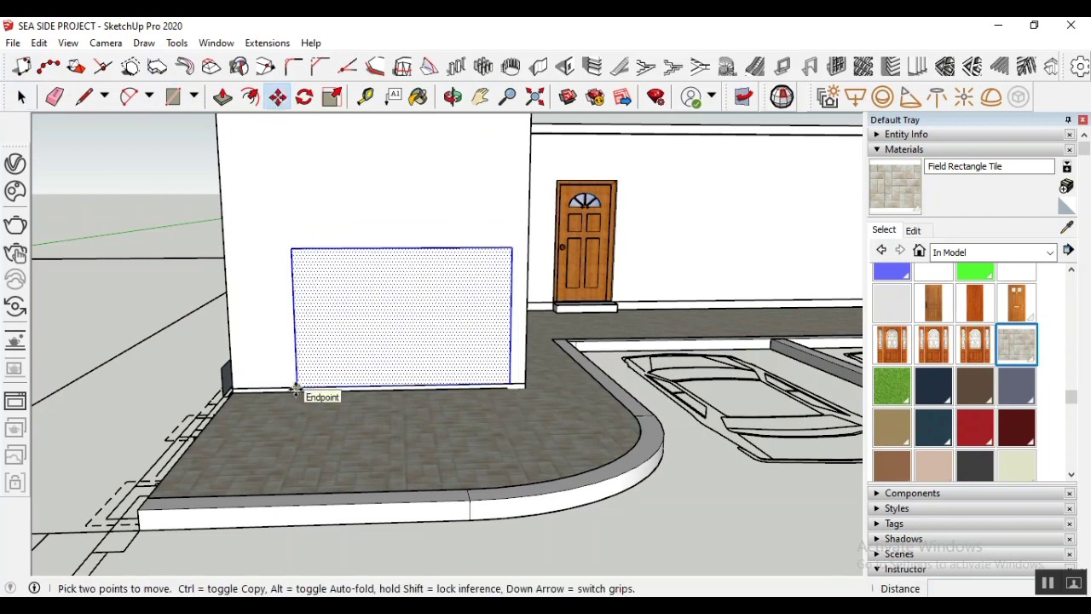
click(296, 389)
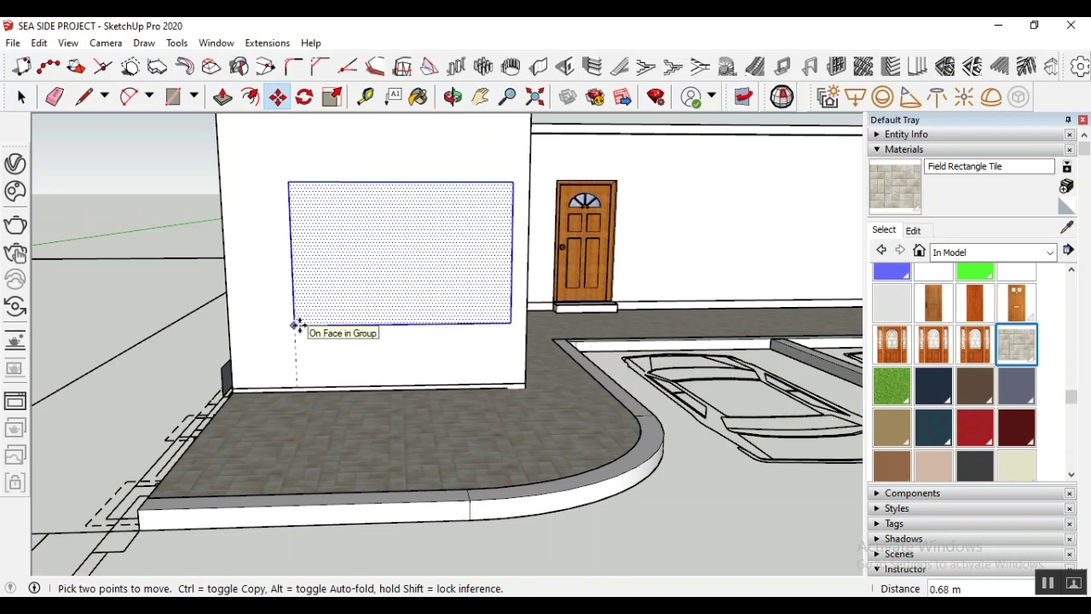
text(1)
key(Return)
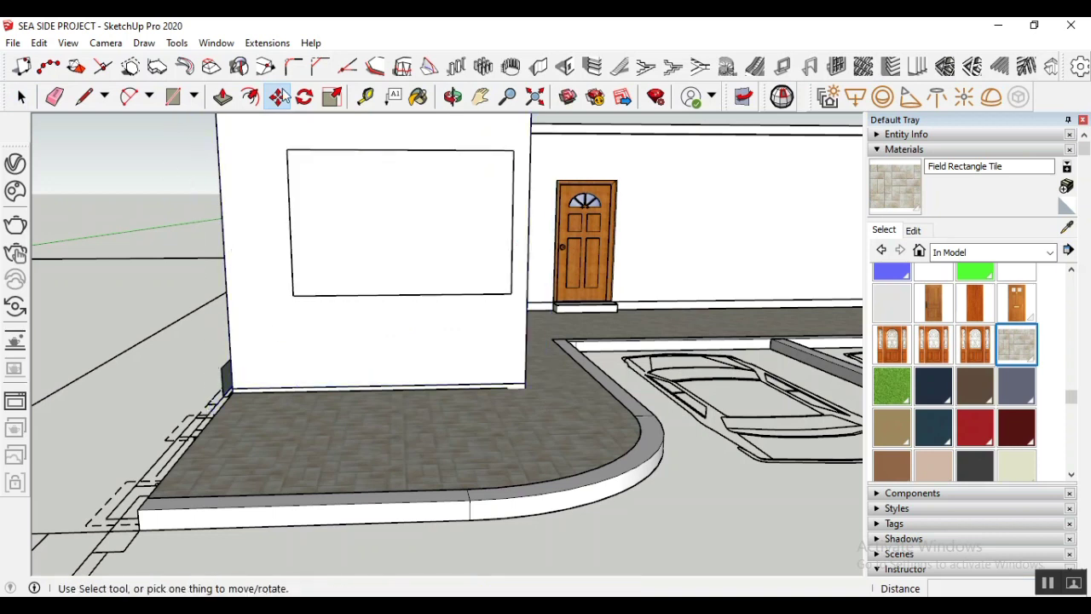
Measure the horizontal gaps between the rectangle's upper corners and the wall's two vertical edges with the Tape Measure
click(367, 97)
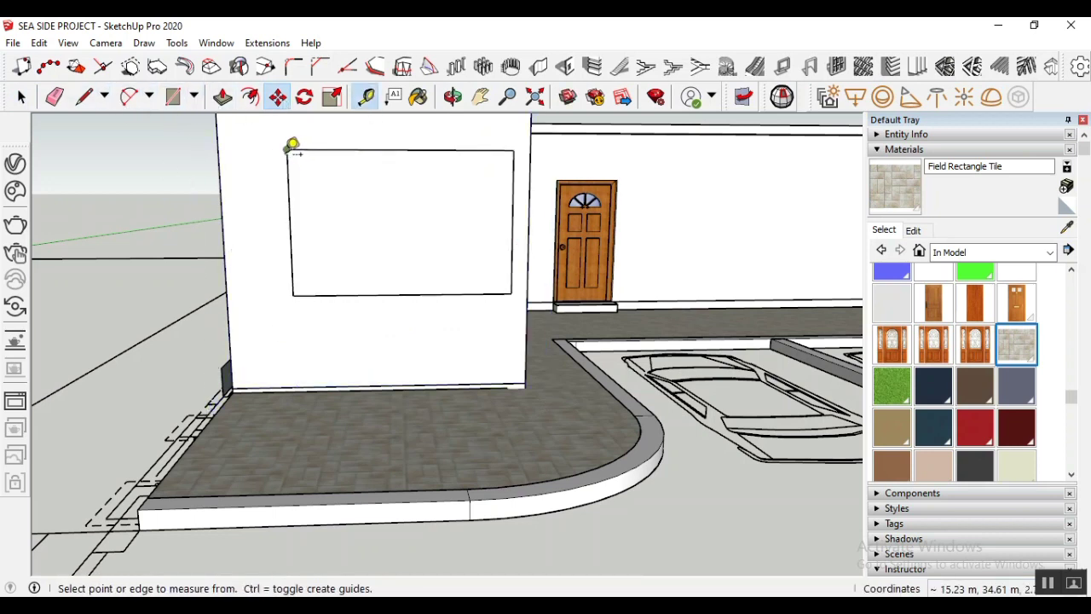
click(287, 150)
key(Escape)
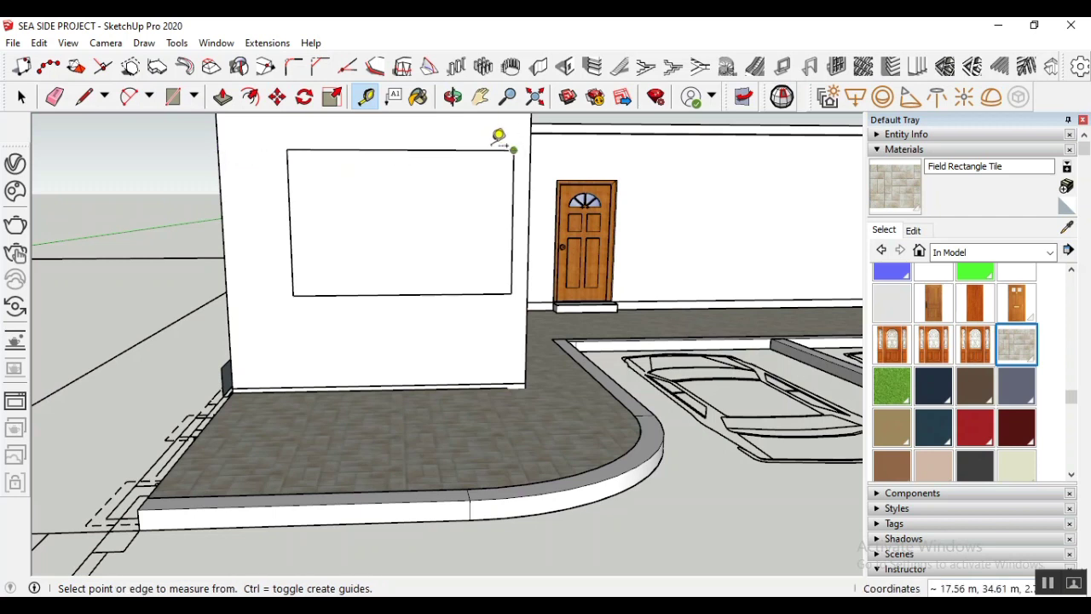
click(513, 150)
key(Escape)
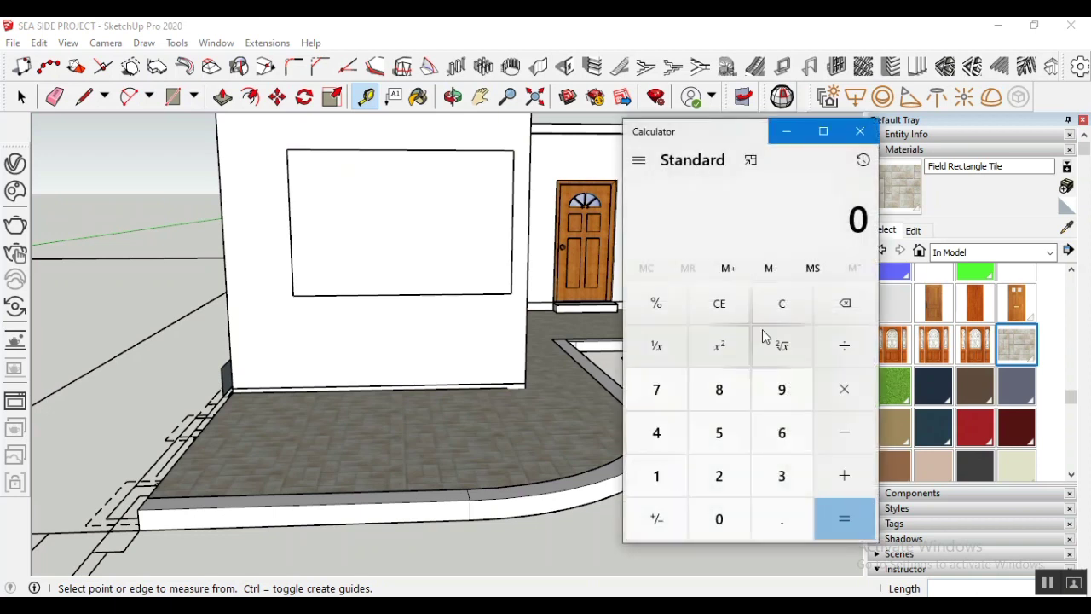
Compute half of 0.69 + 0.18 in Calculator, subtract 0.69 from the result, and put the calculator away
text(0.69+0.18)
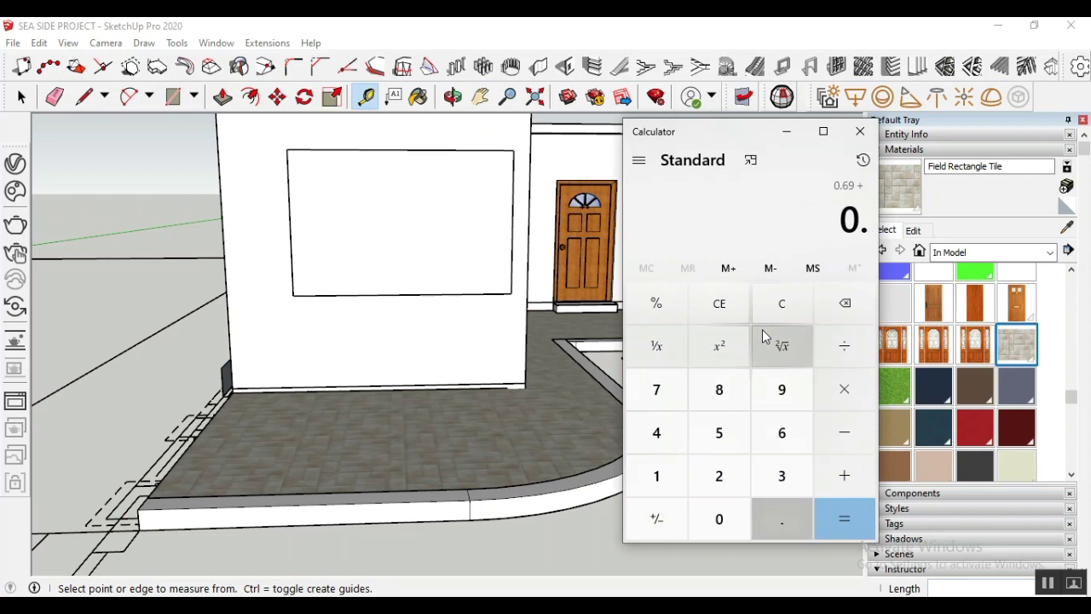
key(Return)
text(/)
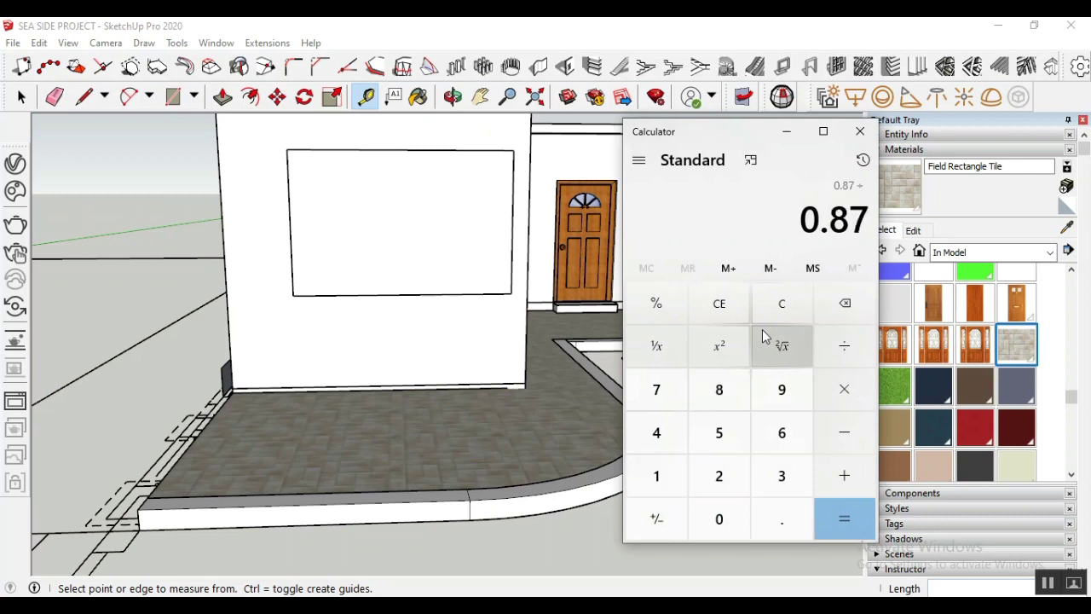
text(2)
key(Return)
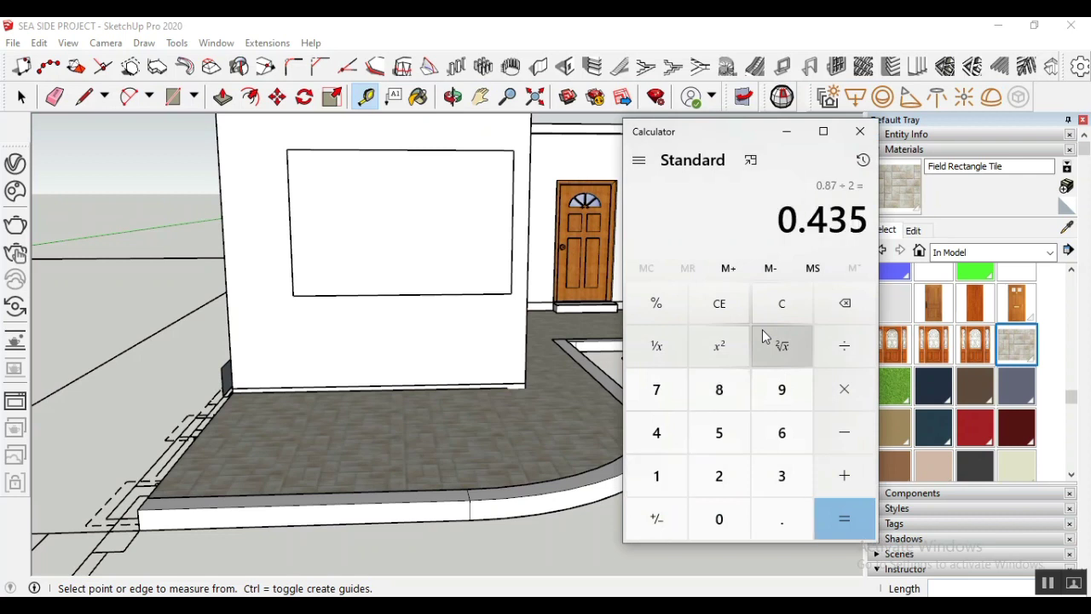
text(- )
text(0.69)
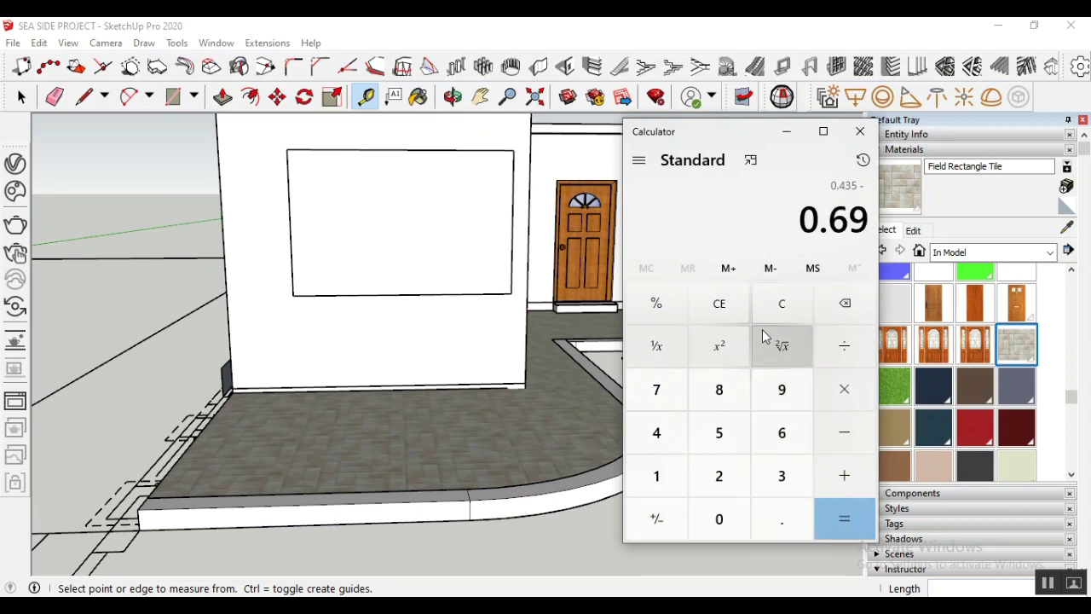
key(Return)
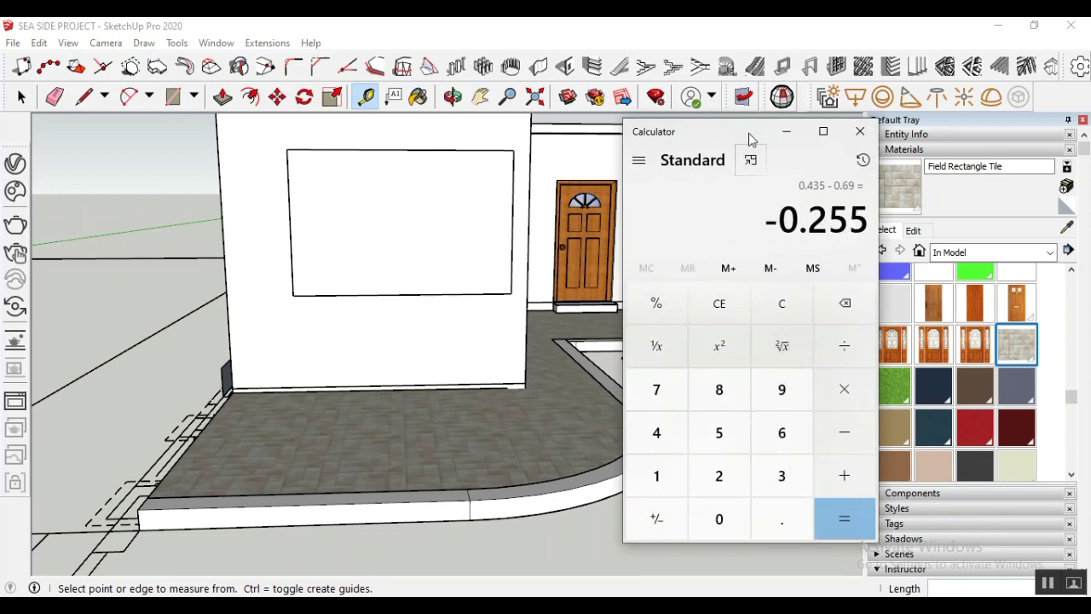
click(788, 130)
Select the side-wall rectangle and move it 0.255 m horizontally toward the wall's left edge to centre it
click(22, 96)
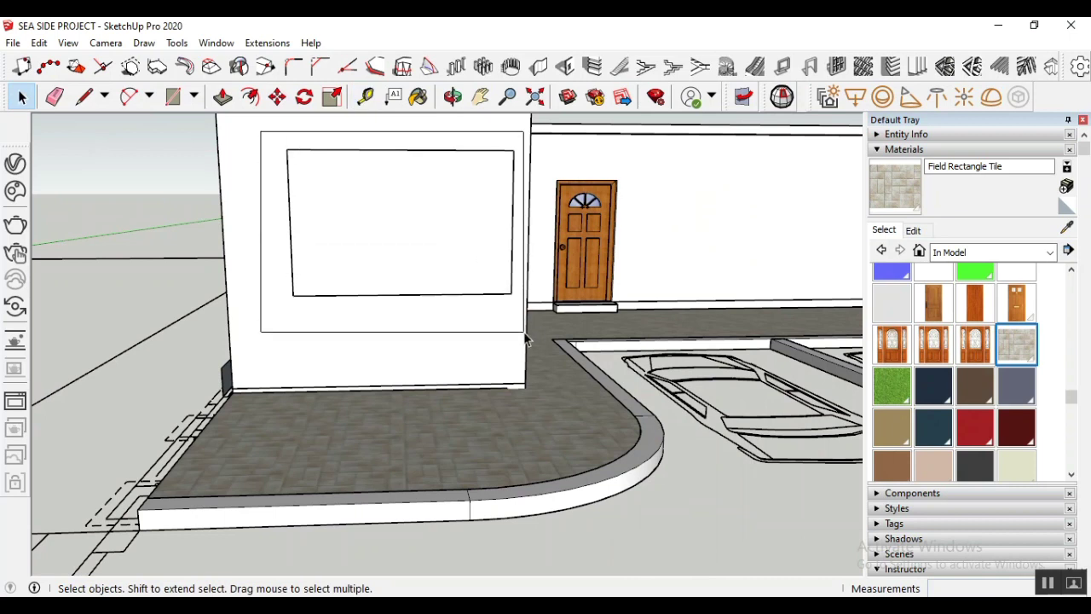
click(377, 221)
click(277, 96)
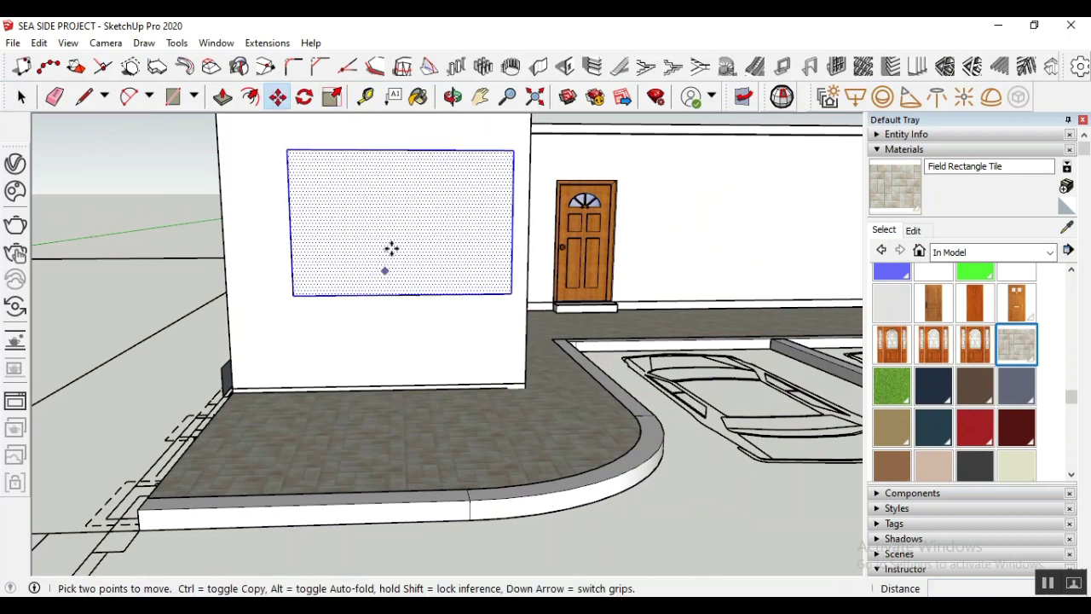
click(390, 246)
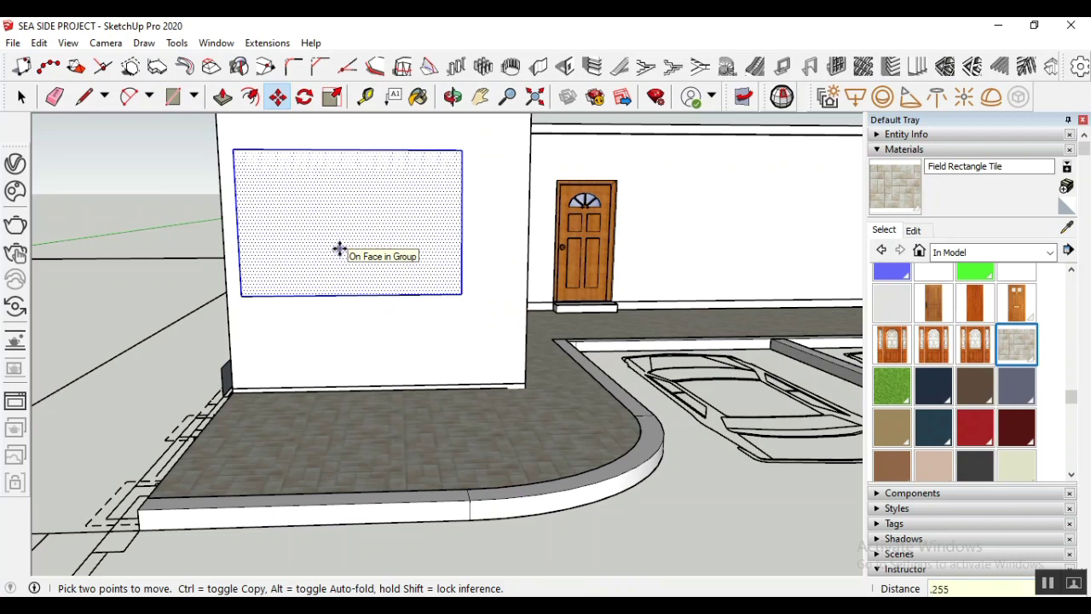
key(Return)
scroll(557, 409, down, 3)
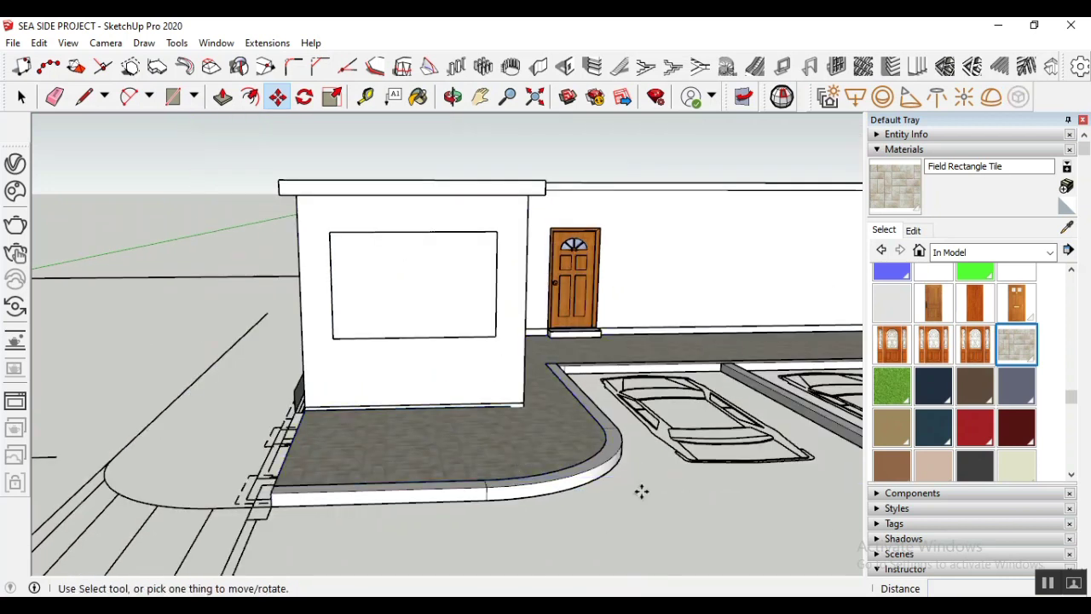
click(22, 96)
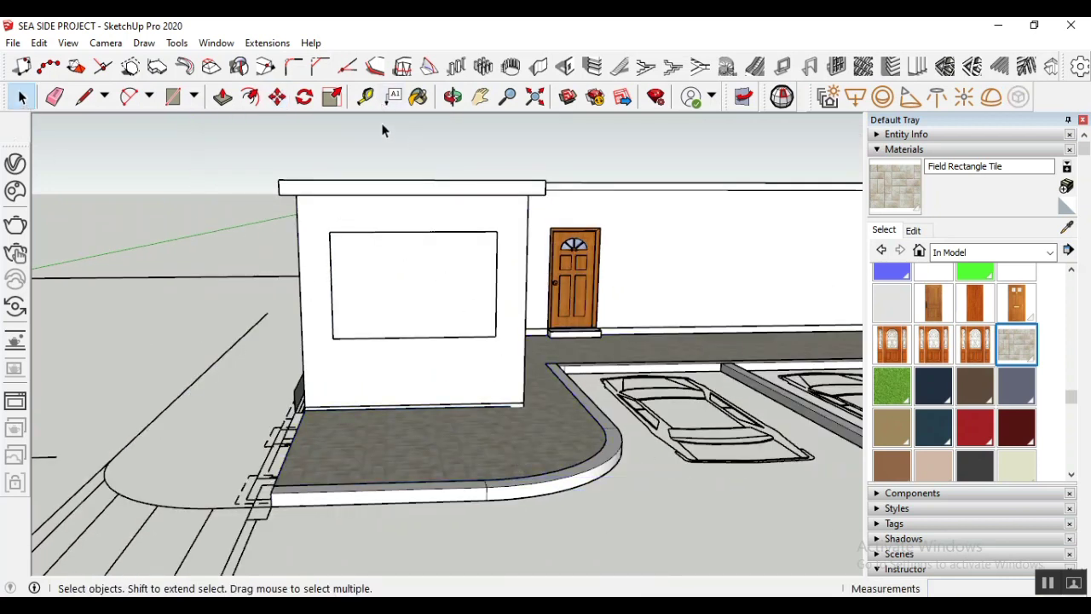
Push the centred rectangle into a window block through the side wall with Push/Pull
click(452, 96)
drag(378, 325, 494, 360)
click(22, 96)
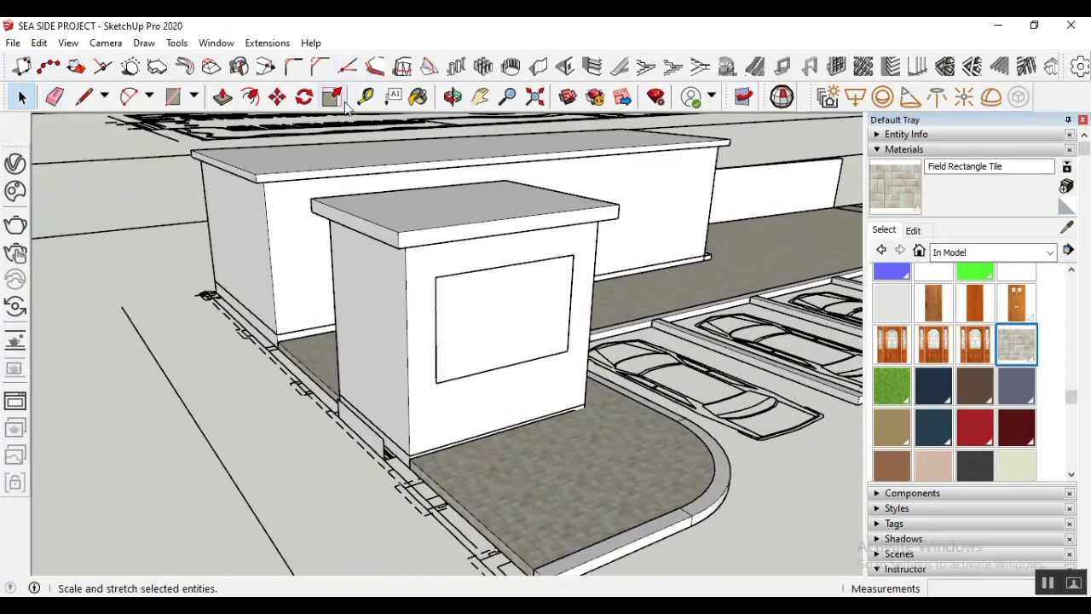
click(223, 96)
click(491, 339)
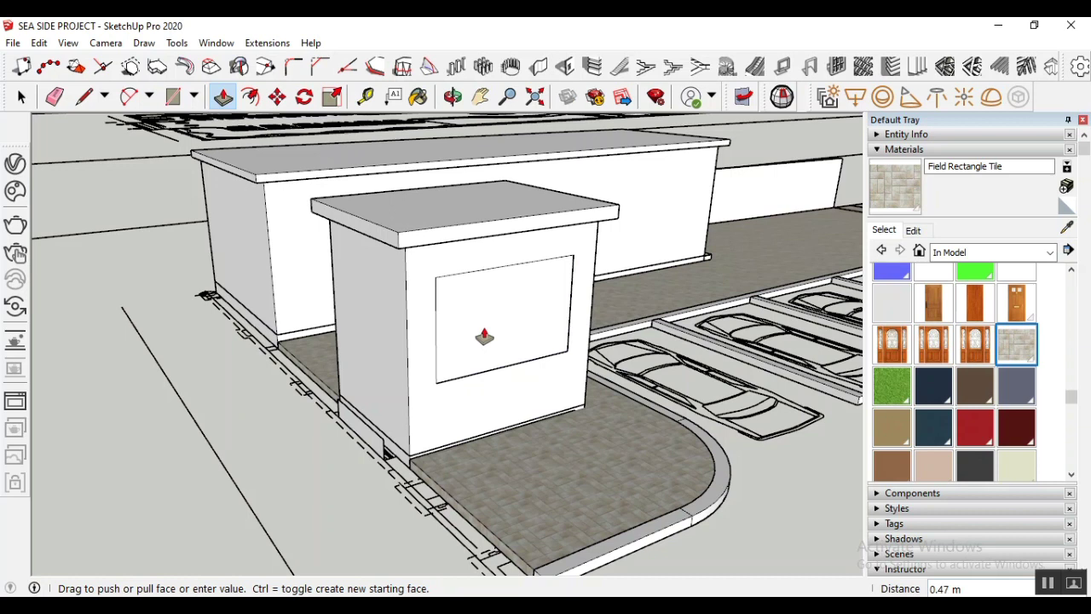
key(Return)
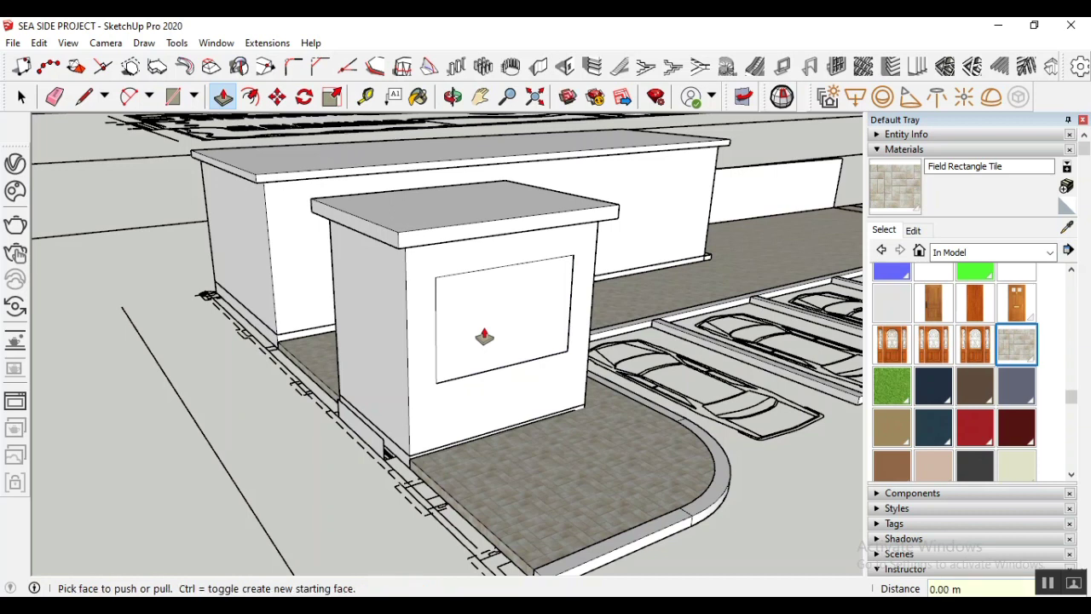
click(23, 97)
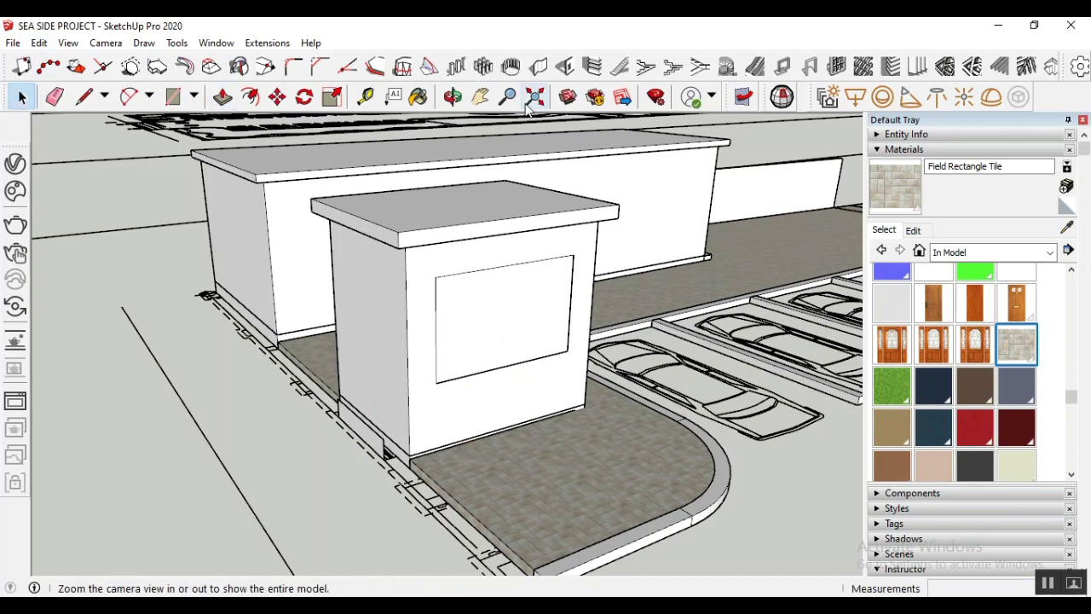
Select all geometry of the window block in the small building's side wall
click(453, 97)
drag(555, 343, 363, 297)
drag(195, 302, 150, 305)
click(22, 97)
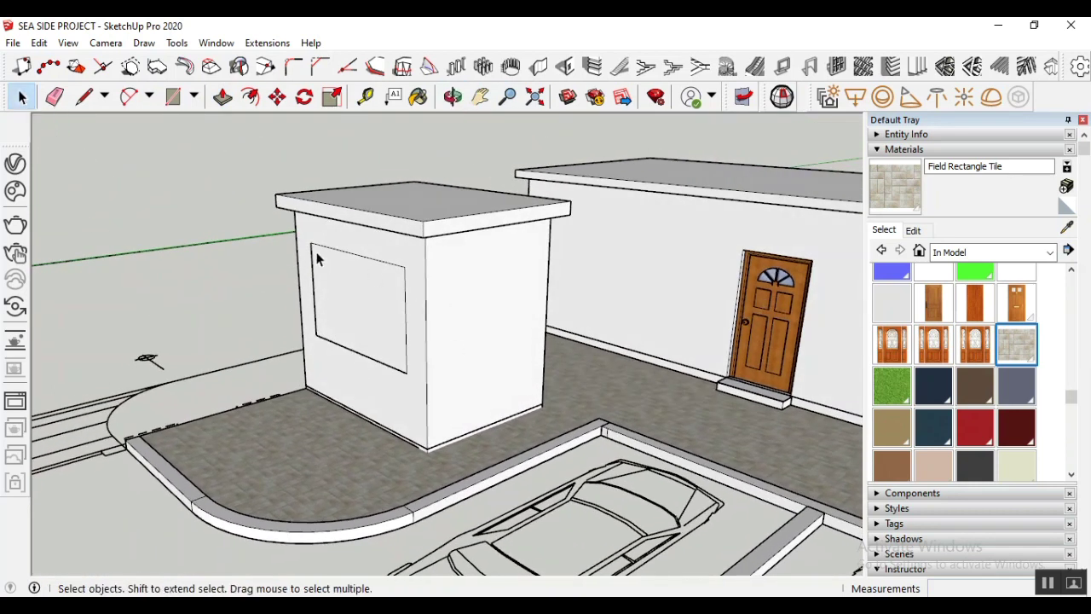
drag(290, 227, 475, 404)
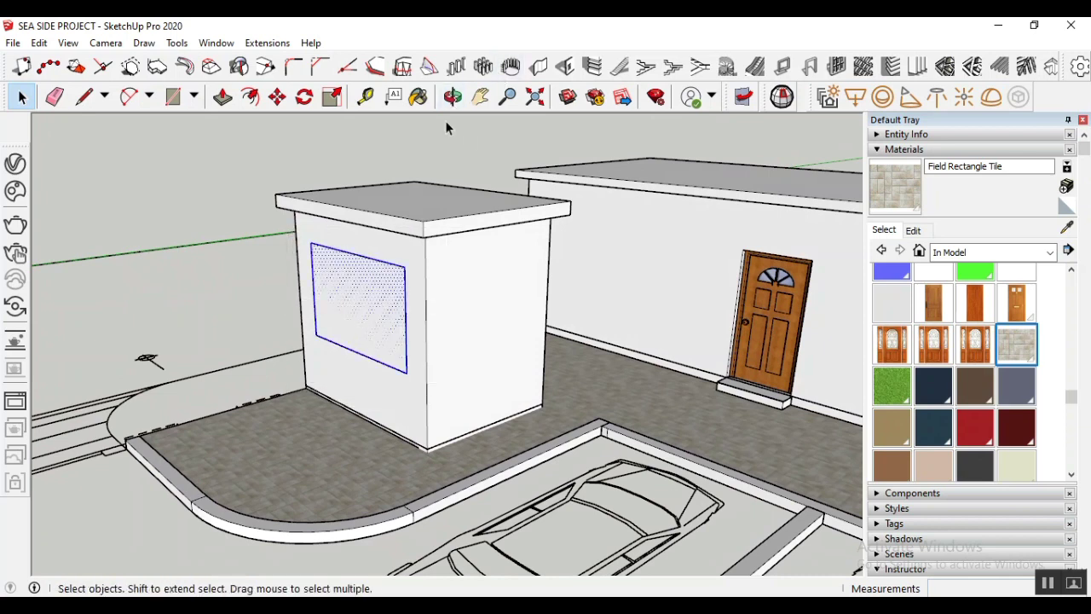
Remove the stray face at the foot of the small building from the selection and group the window block
click(453, 96)
drag(353, 292, 697, 305)
scroll(713, 302, down, 2)
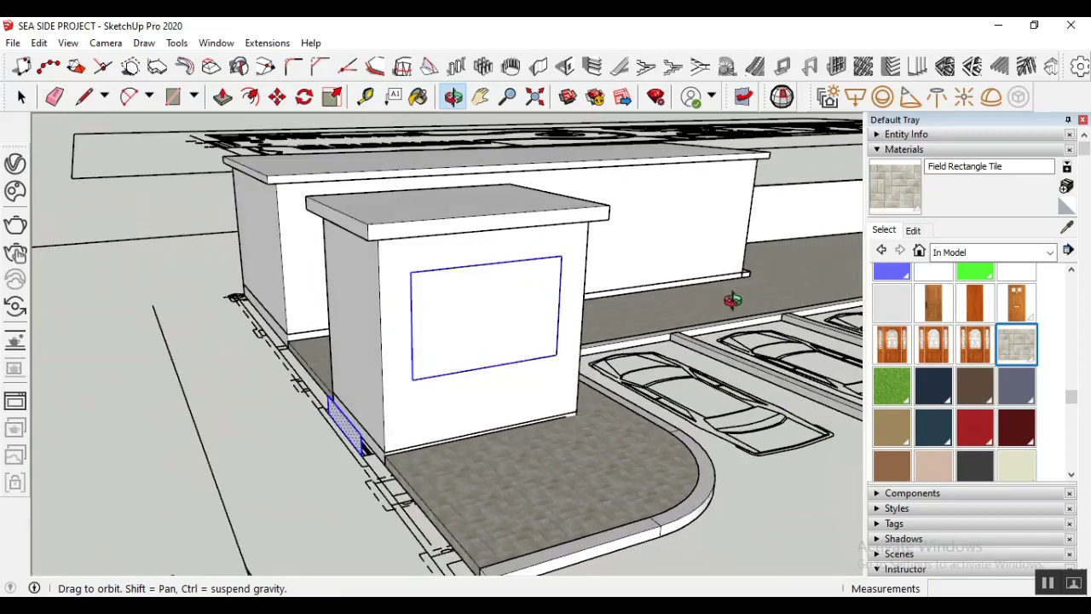
scroll(397, 451, up, 3)
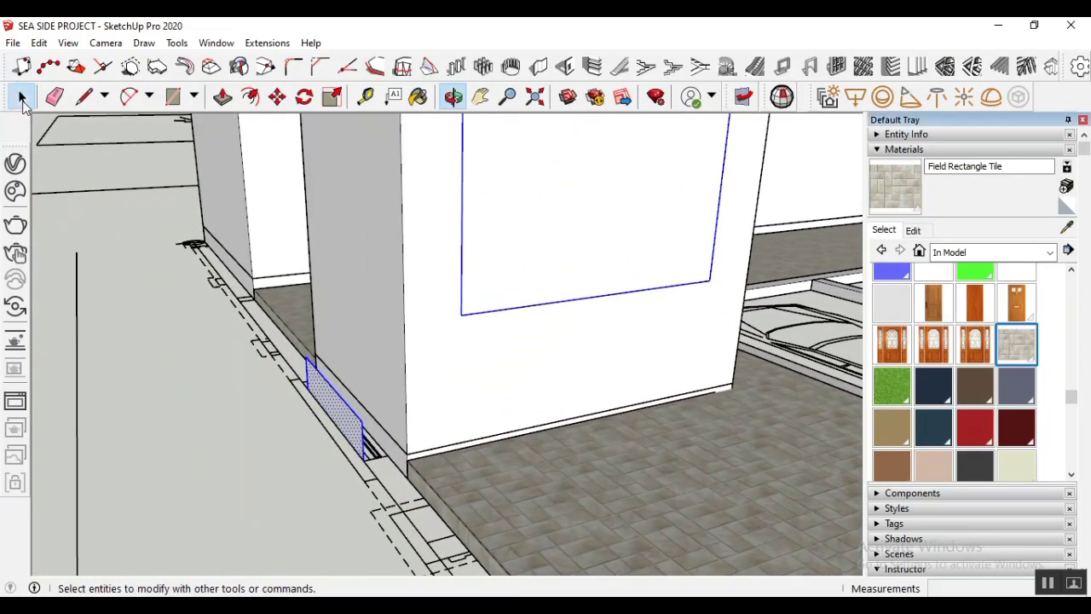
click(21, 96)
drag(275, 341, 398, 509)
scroll(473, 370, down, 1)
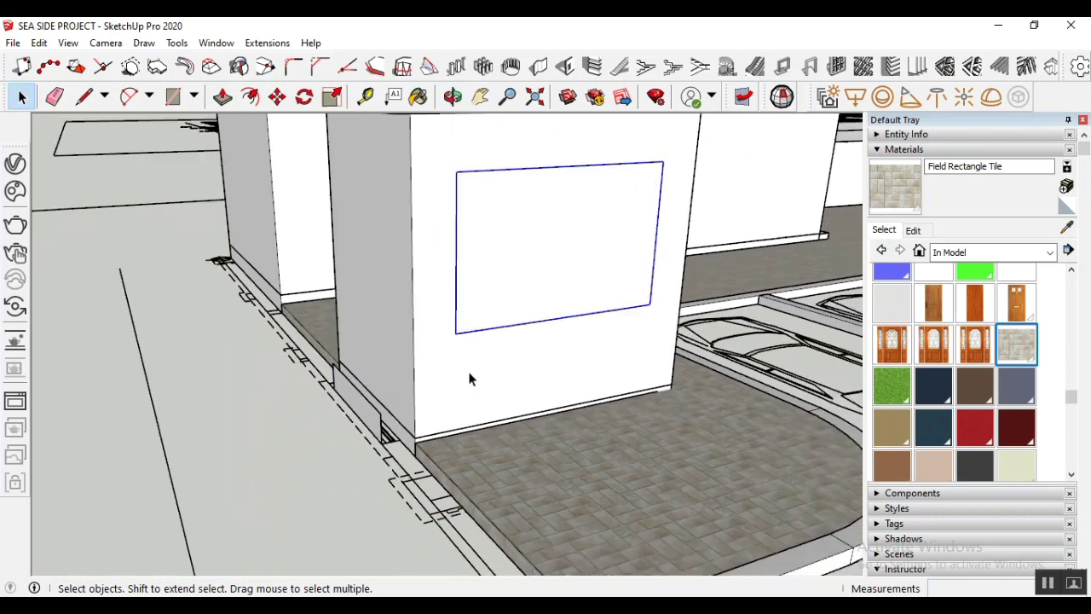
right_click(541, 210)
click(609, 346)
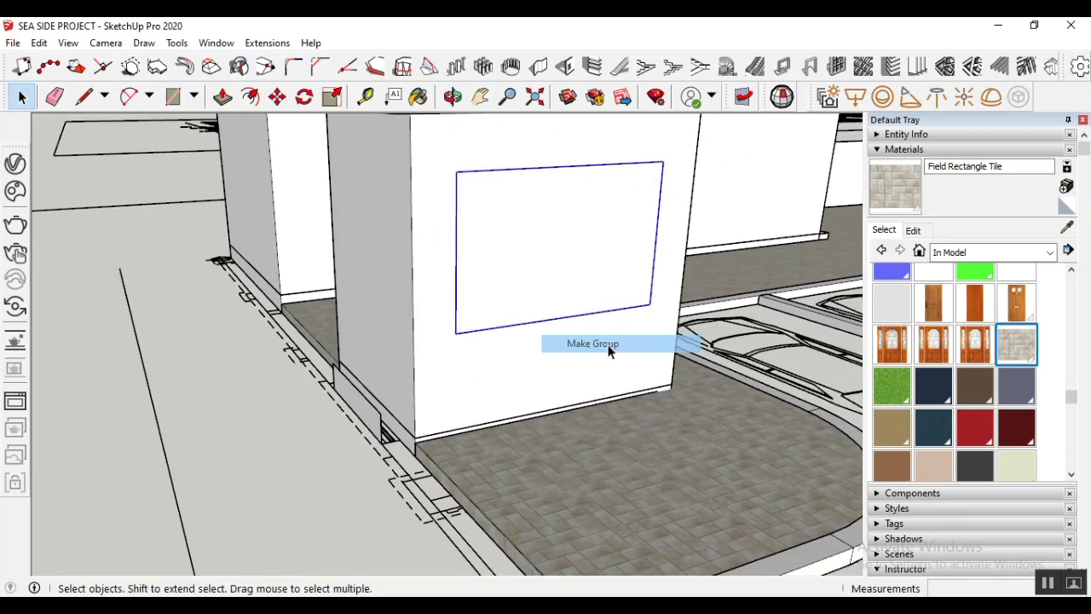
click(292, 490)
Try to subtract the grouped window block from the small building with Solid Tools
scroll(304, 424, down, 2)
scroll(462, 210, up, 1)
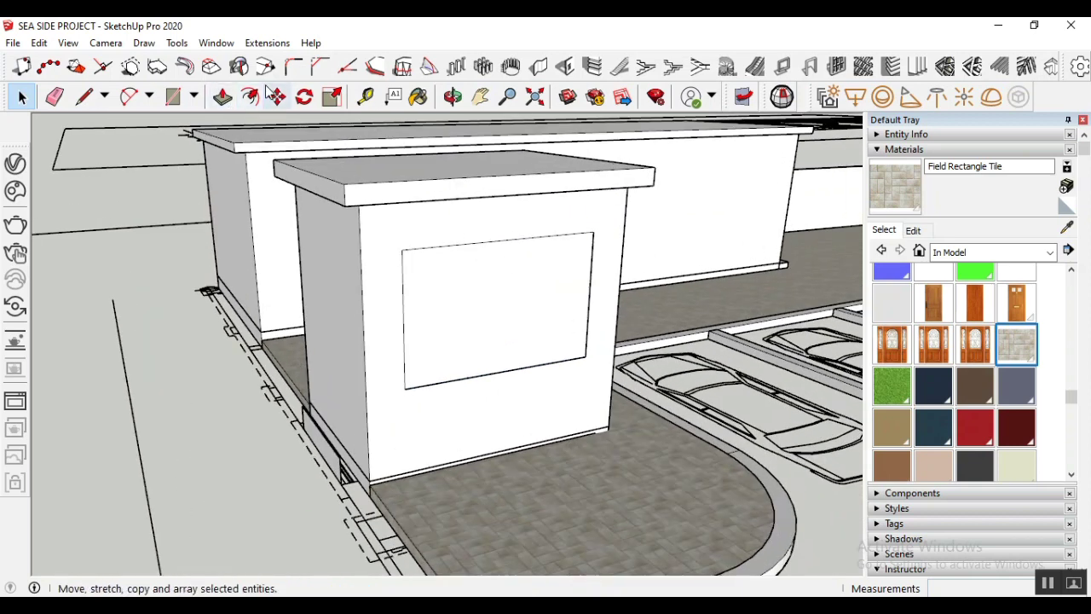
click(176, 42)
mouse_move(223, 255)
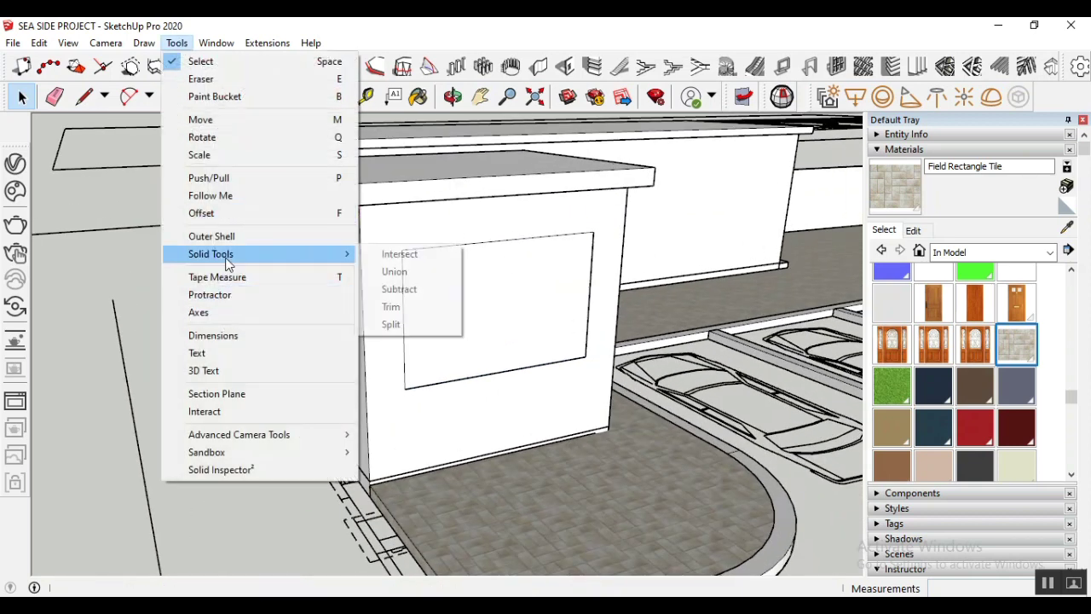
click(419, 304)
click(438, 300)
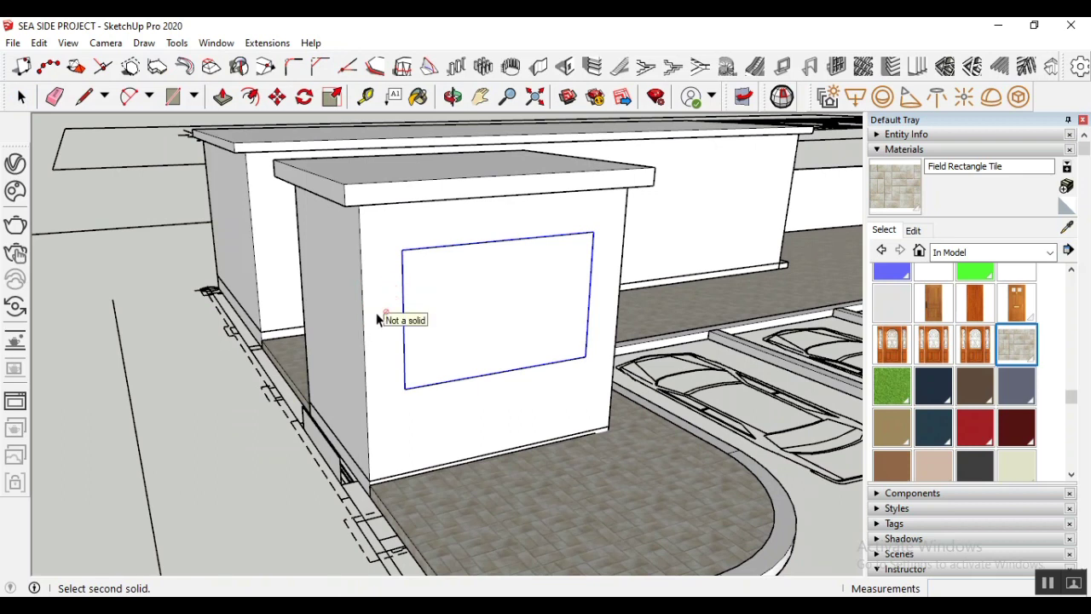
key(Escape)
key(space)
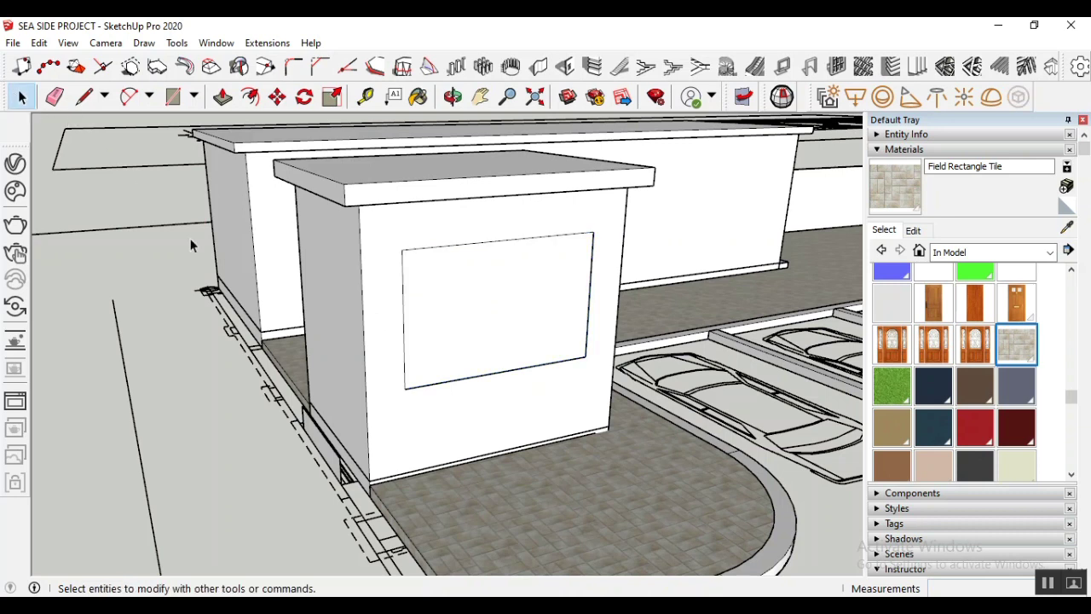
Examine the small building's group and the wall geometry nested inside it
double_click(393, 258)
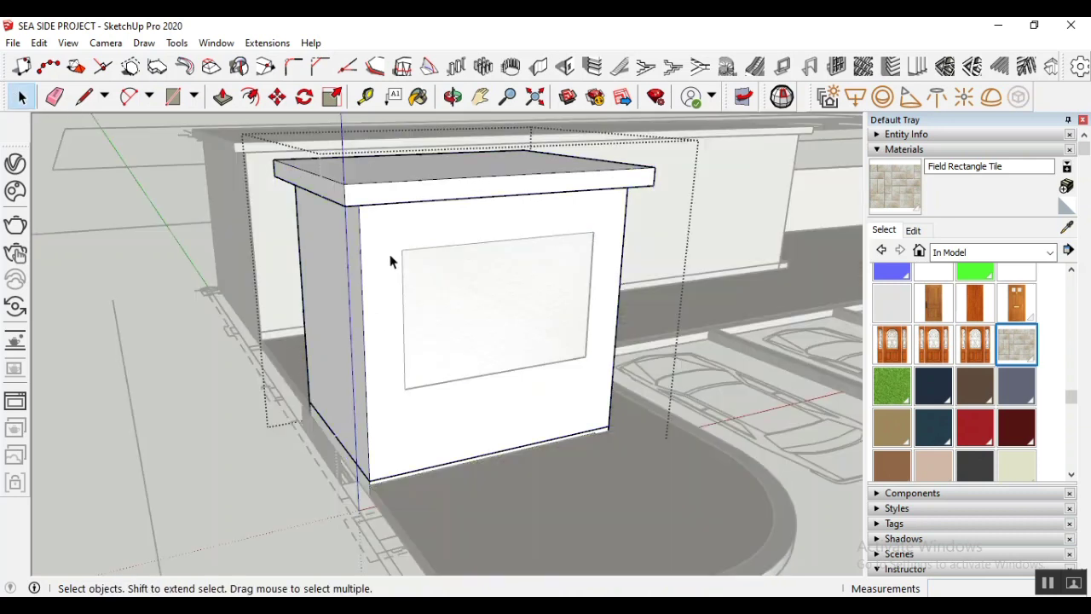
triple_click(384, 329)
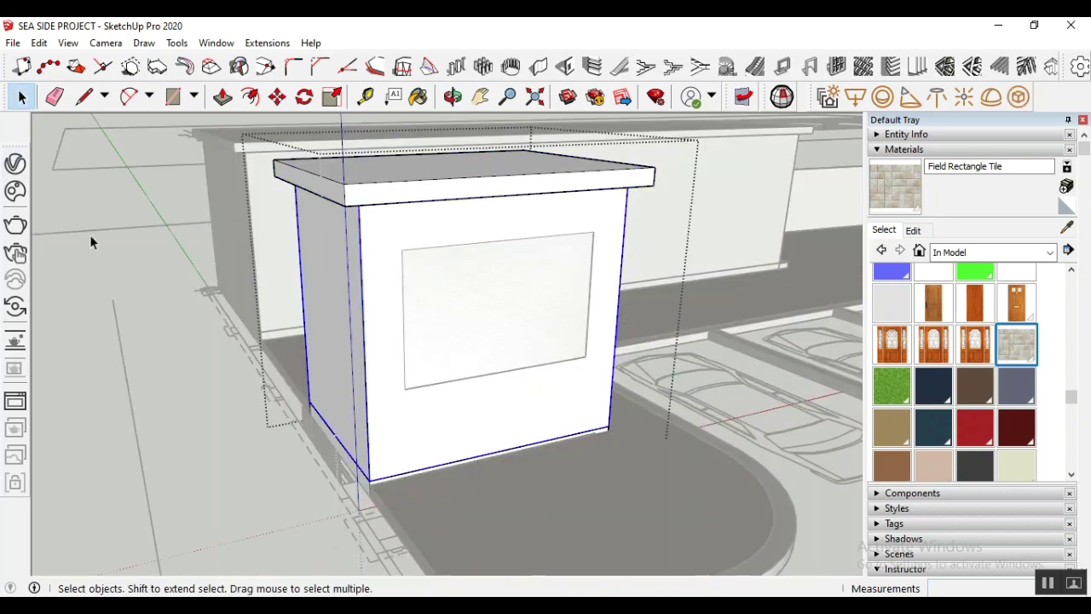
click(93, 264)
click(392, 299)
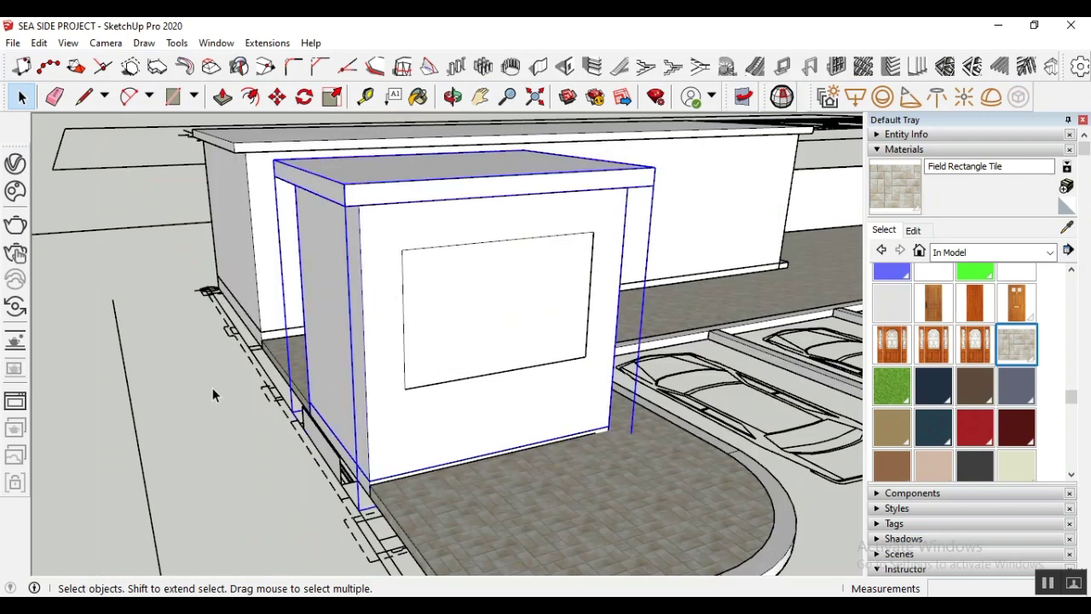
click(155, 409)
click(380, 300)
right_click(380, 295)
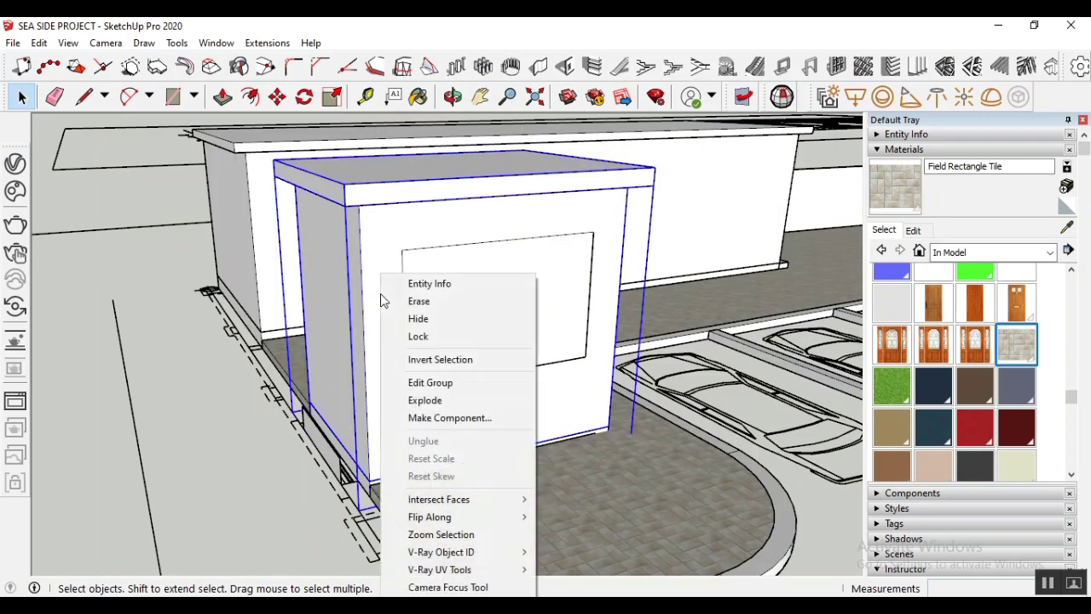
click(411, 385)
click(202, 424)
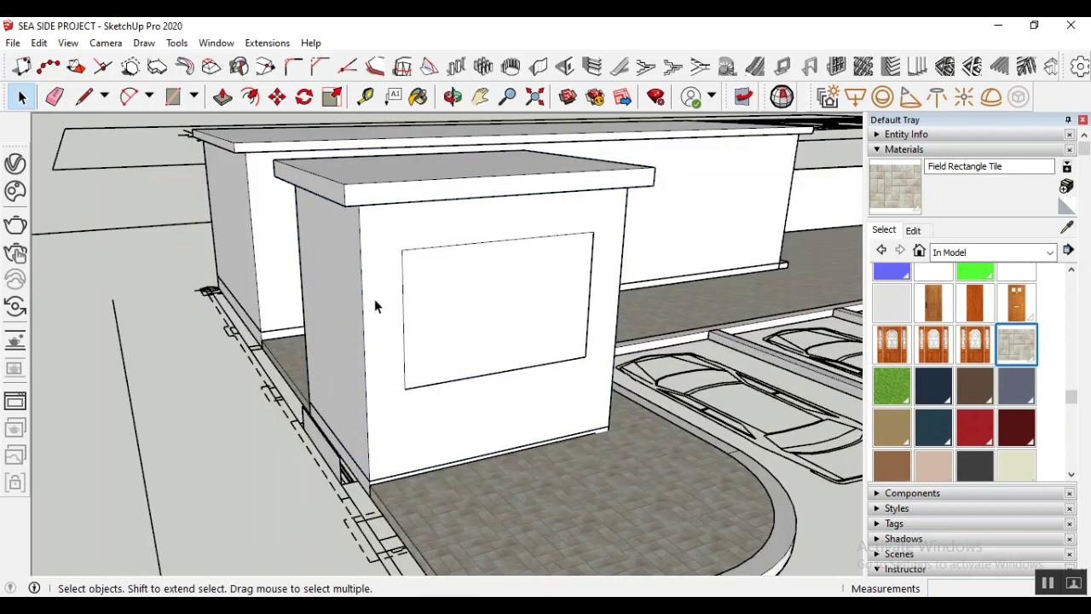
Explode the small building's outer group and check that its walls can be selected separately
click(403, 350)
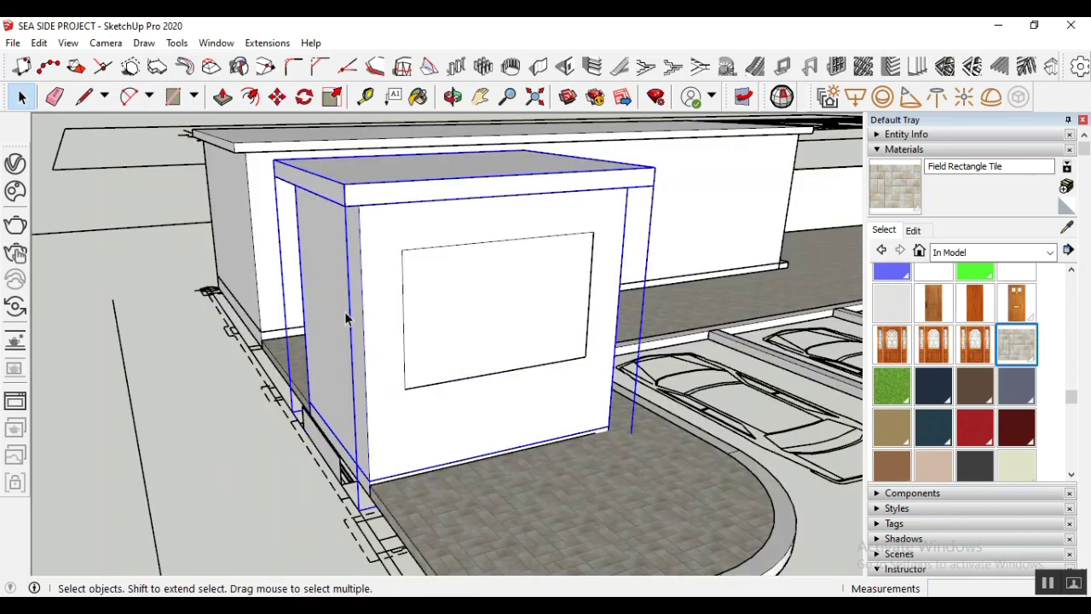
right_click(358, 271)
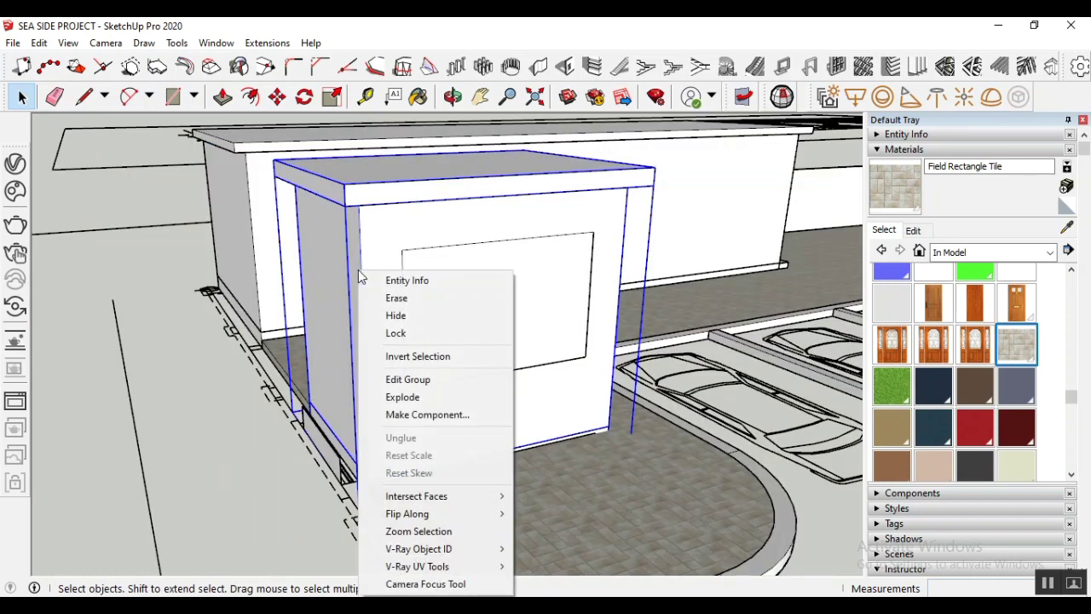
click(413, 398)
click(237, 443)
click(388, 302)
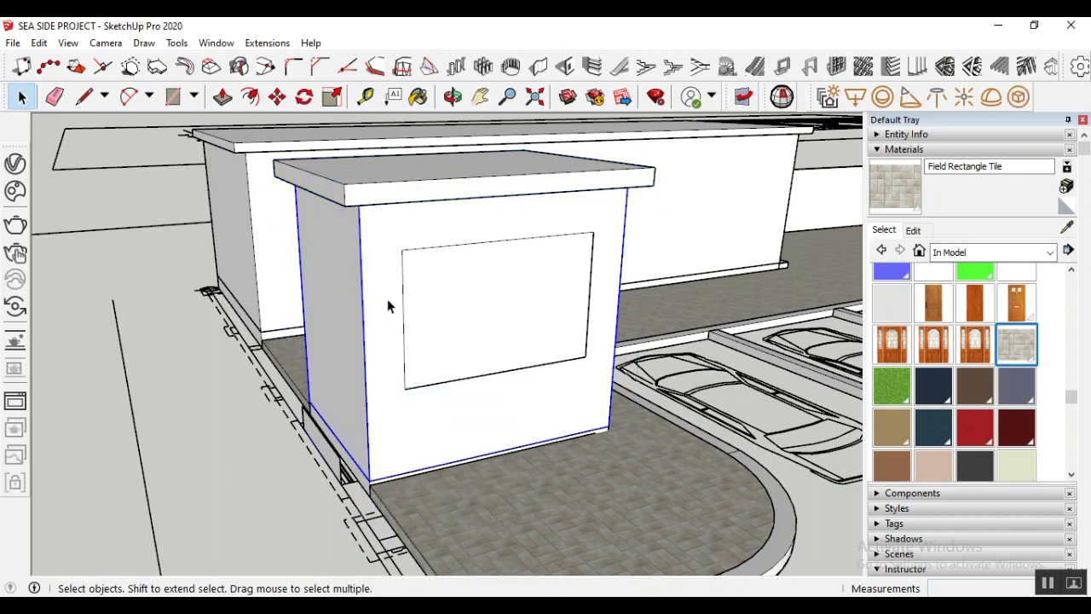
click(224, 457)
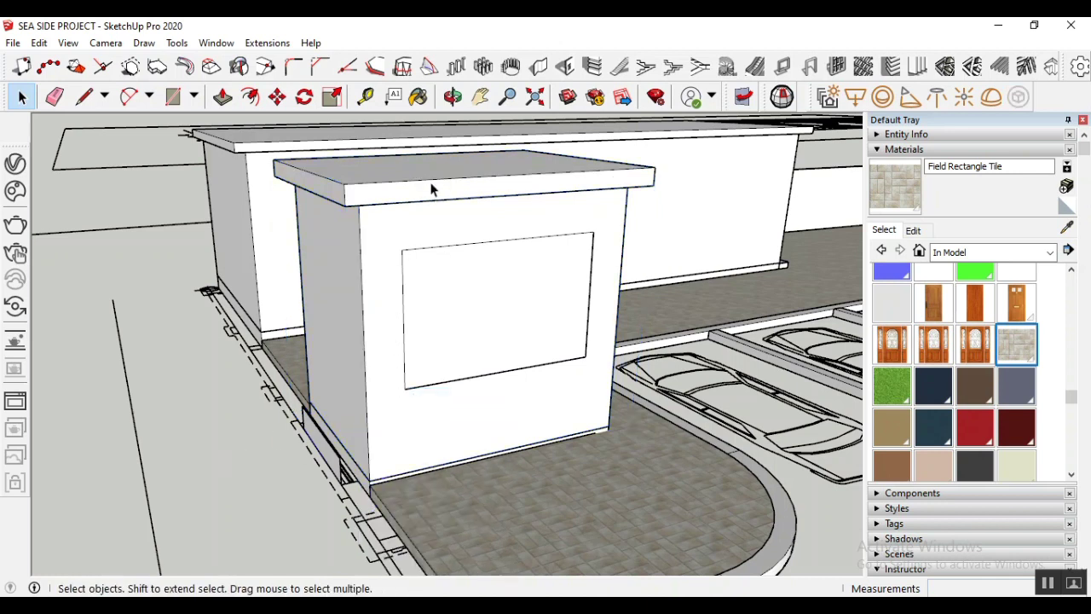
Try again to subtract the window block, this time from the small building's separate walls
click(177, 43)
mouse_move(265, 261)
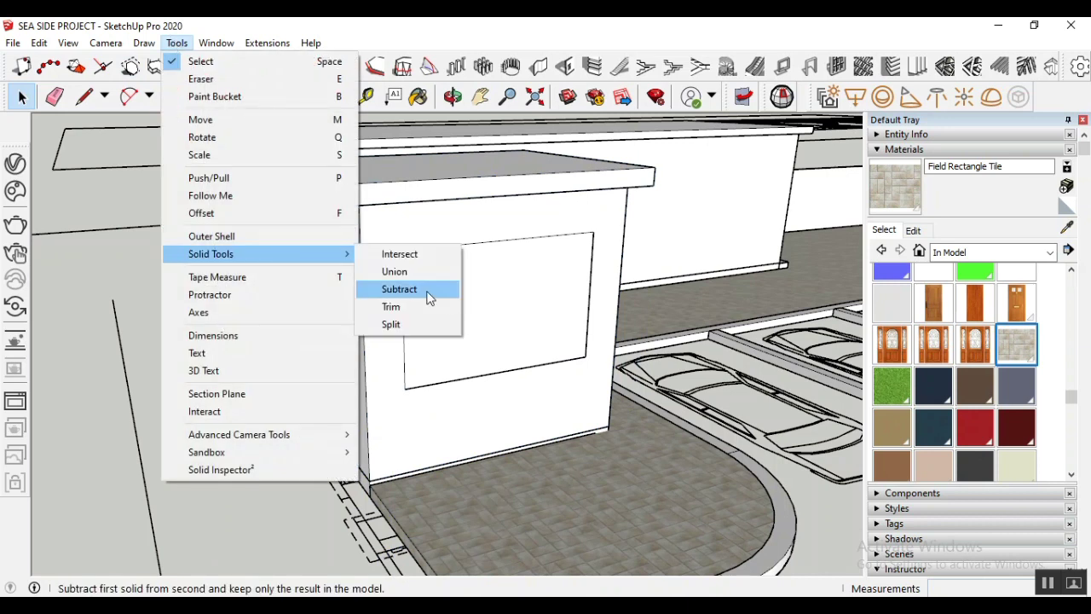
click(429, 295)
click(457, 301)
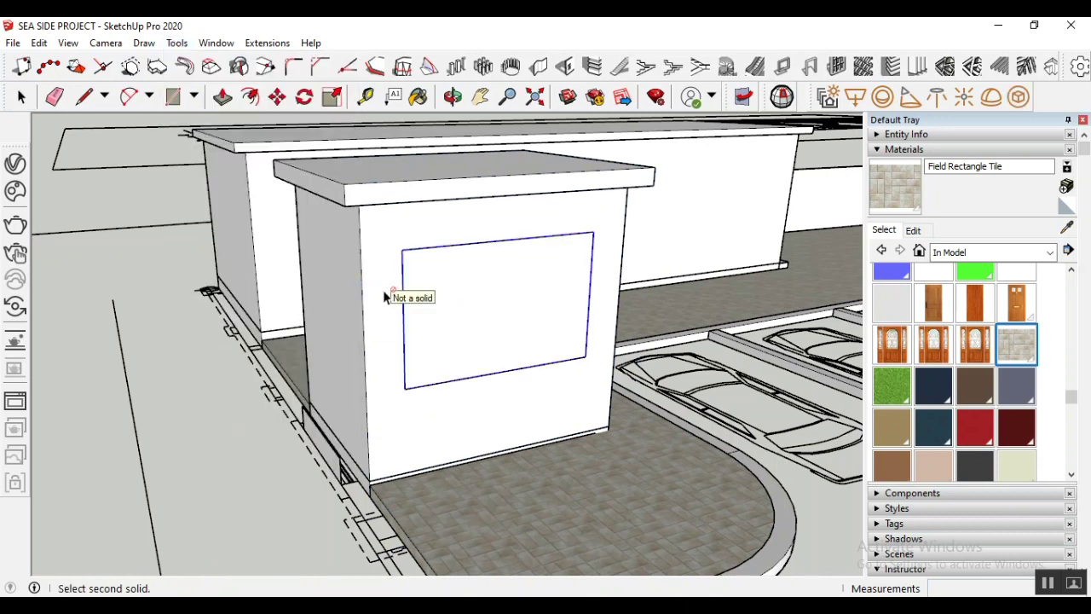
click(254, 432)
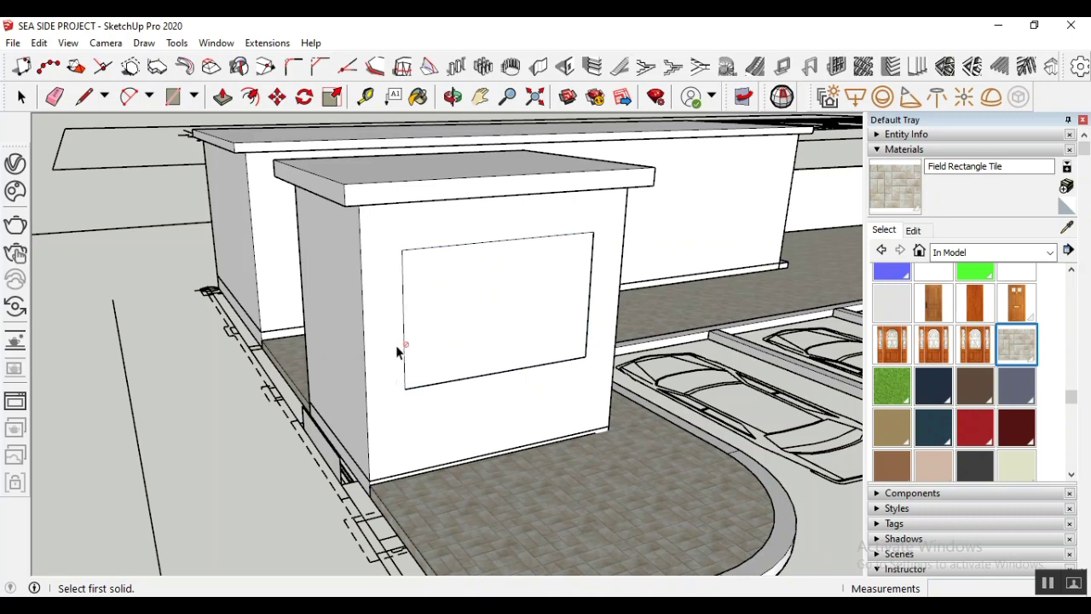
click(22, 96)
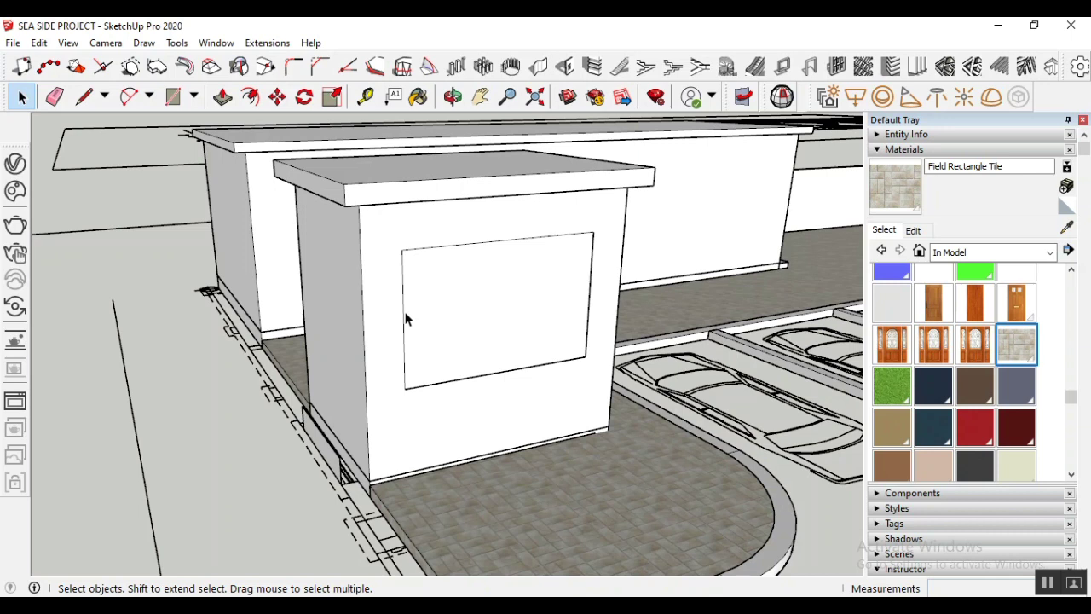
Try deleting the outer face of the window block inside its group, and undo the deletion
click(374, 312)
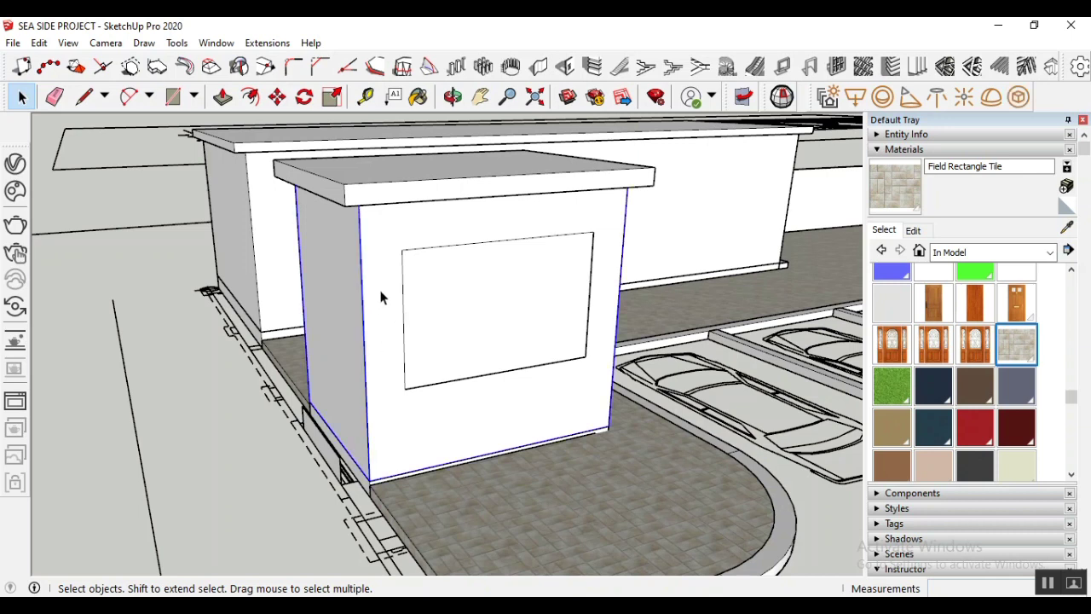
click(170, 411)
double_click(515, 300)
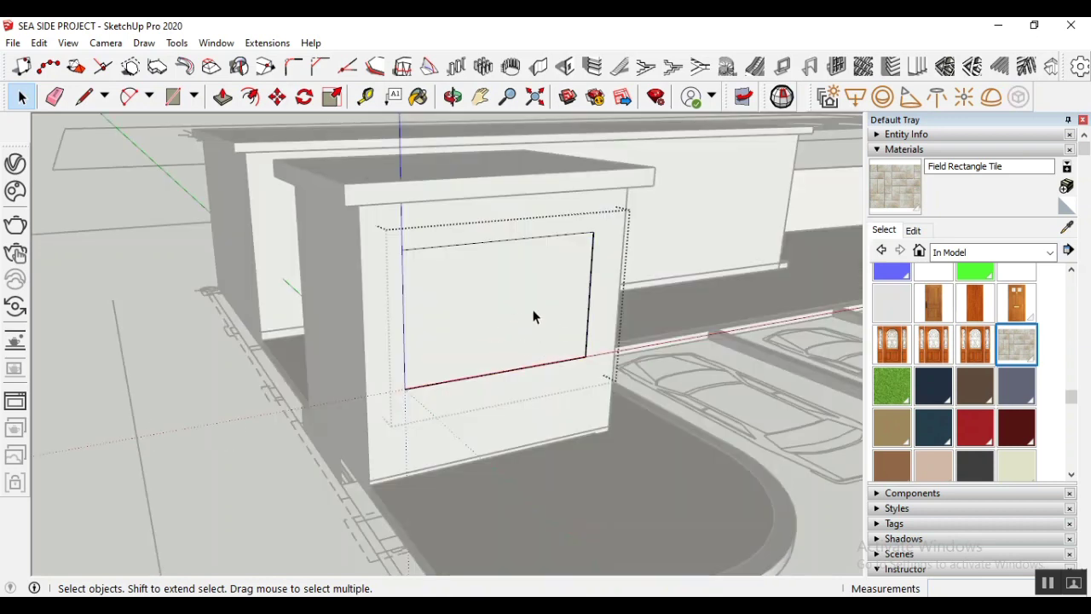
double_click(535, 316)
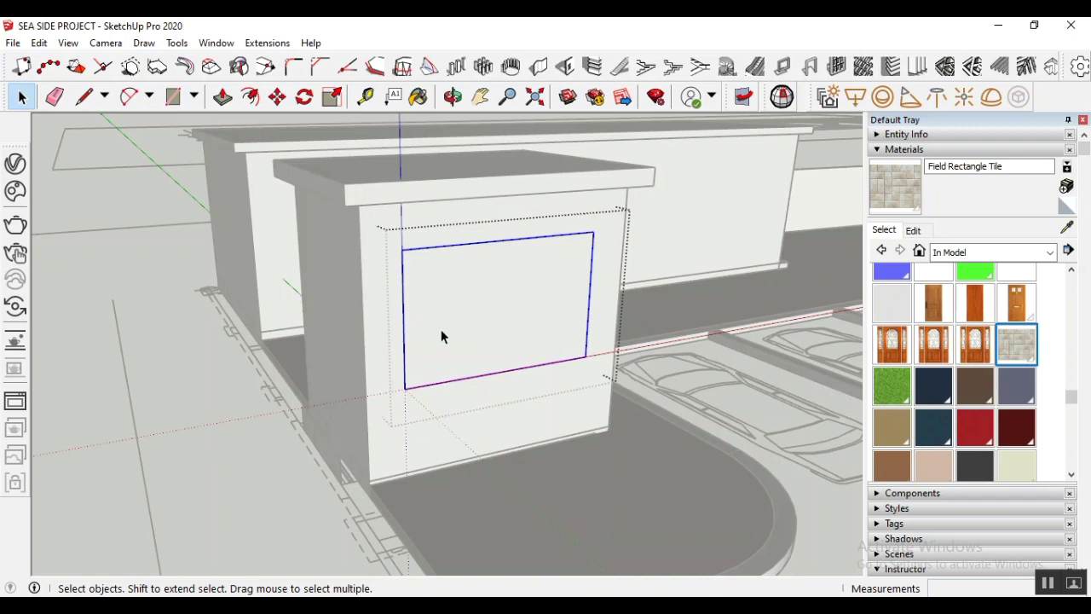
key(Delete)
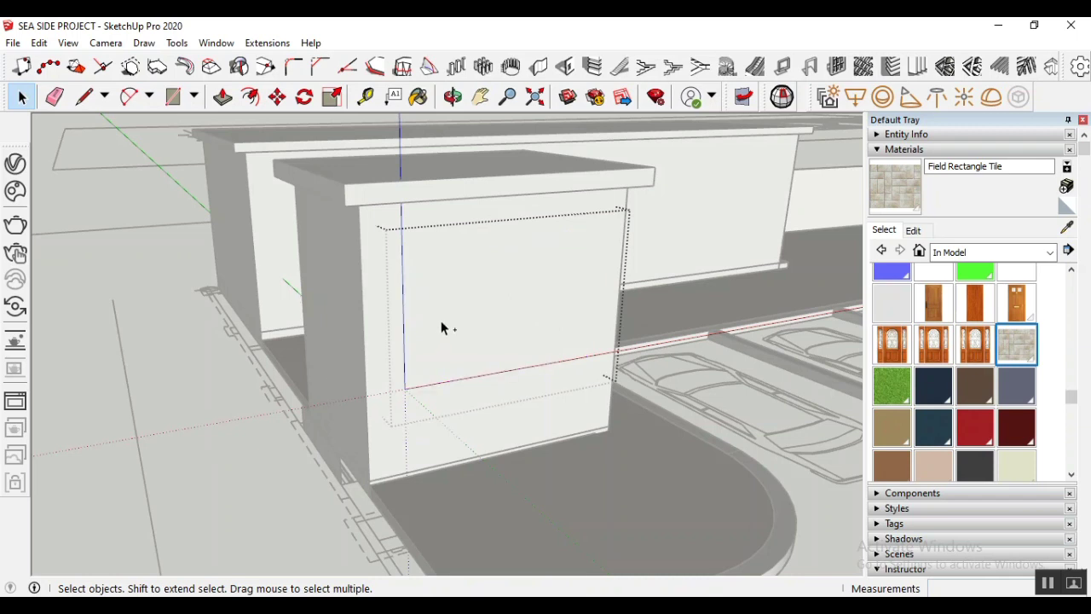
key(ctrl+z)
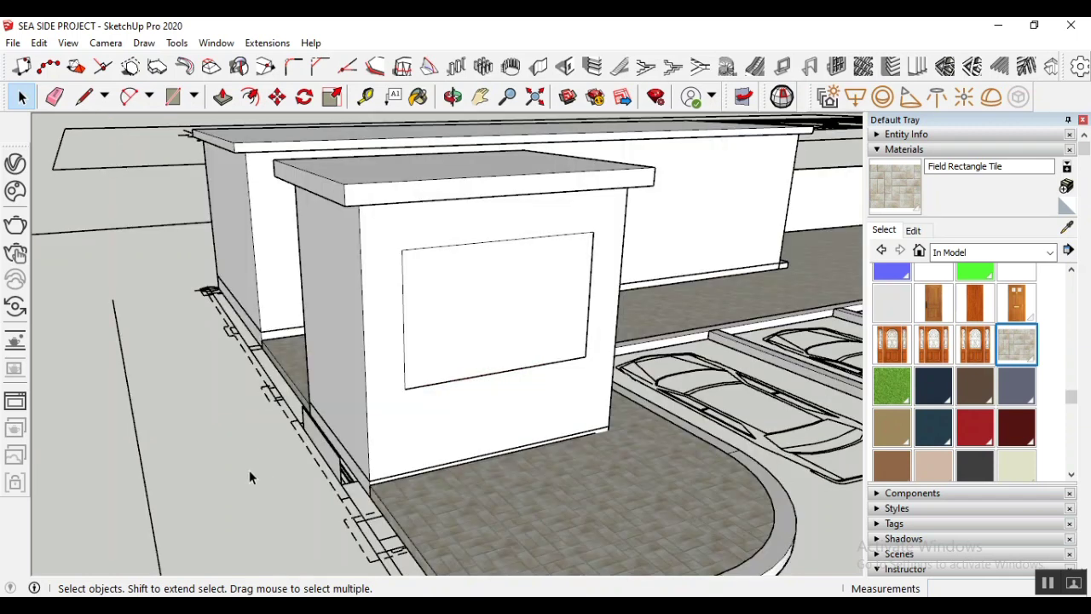
Delete the small building's wall group, keeping its roof, floor slab and window block
click(346, 383)
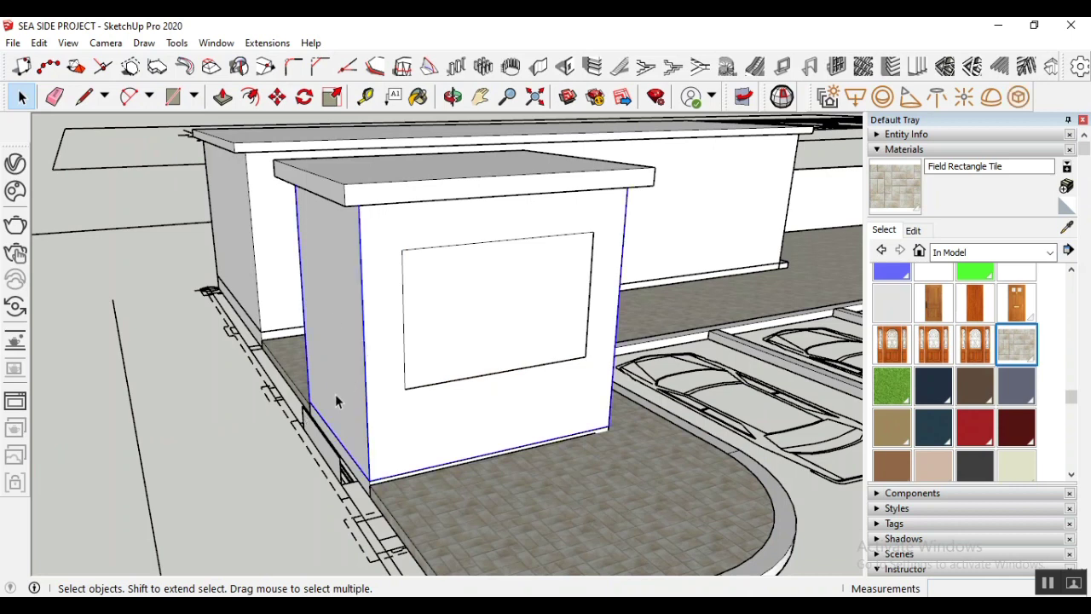
key(Delete)
scroll(397, 435, up, 3)
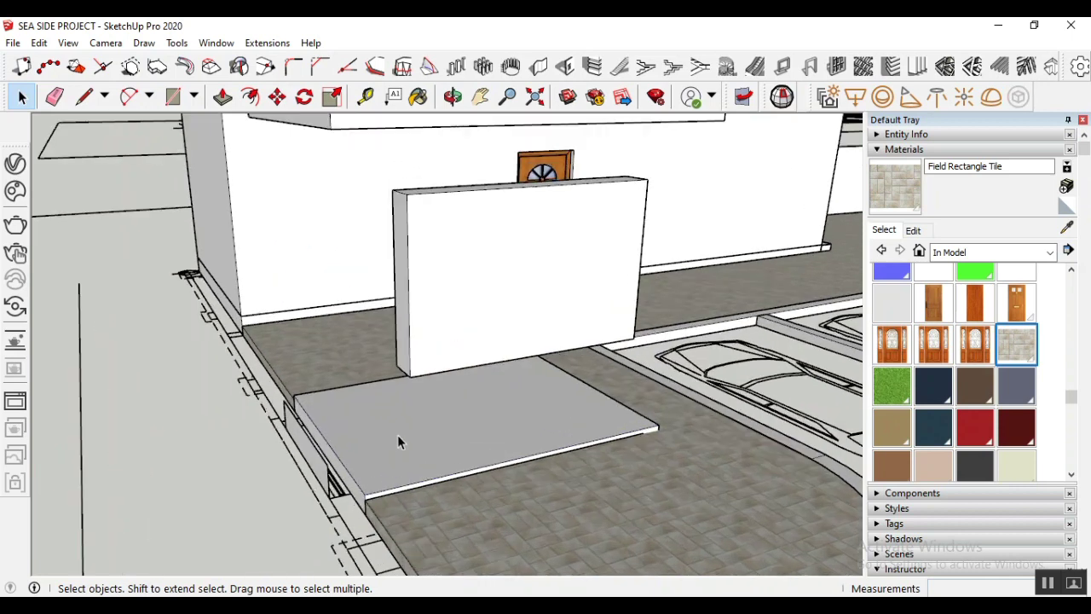
middle_drag(496, 457, 327, 412)
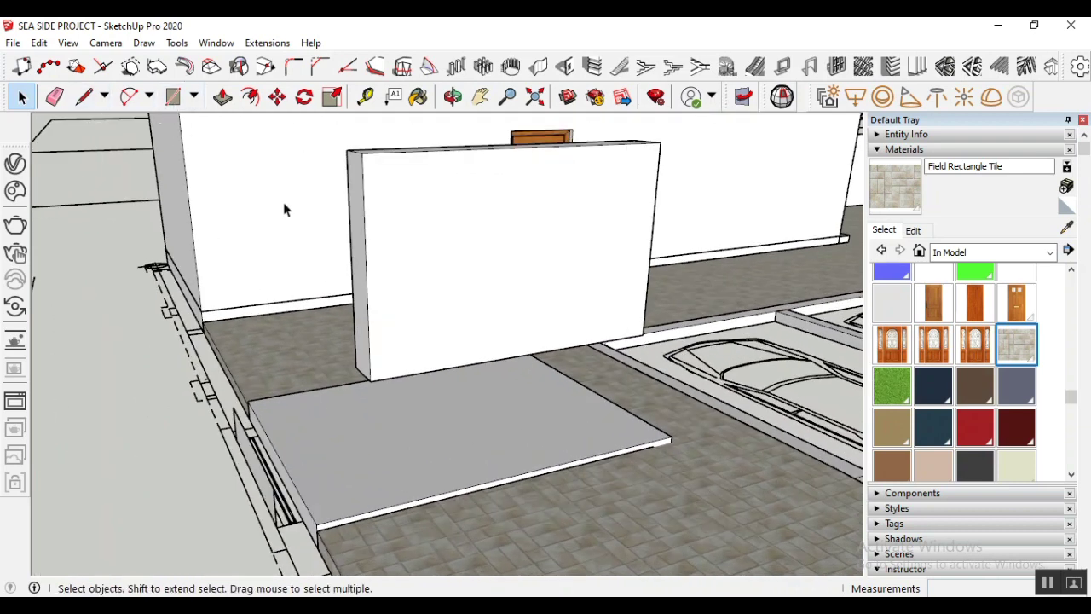
Try to draw a 0.2 by 2.55 m wall footprint rectangle along the slab's outer side edge
click(298, 458)
click(102, 478)
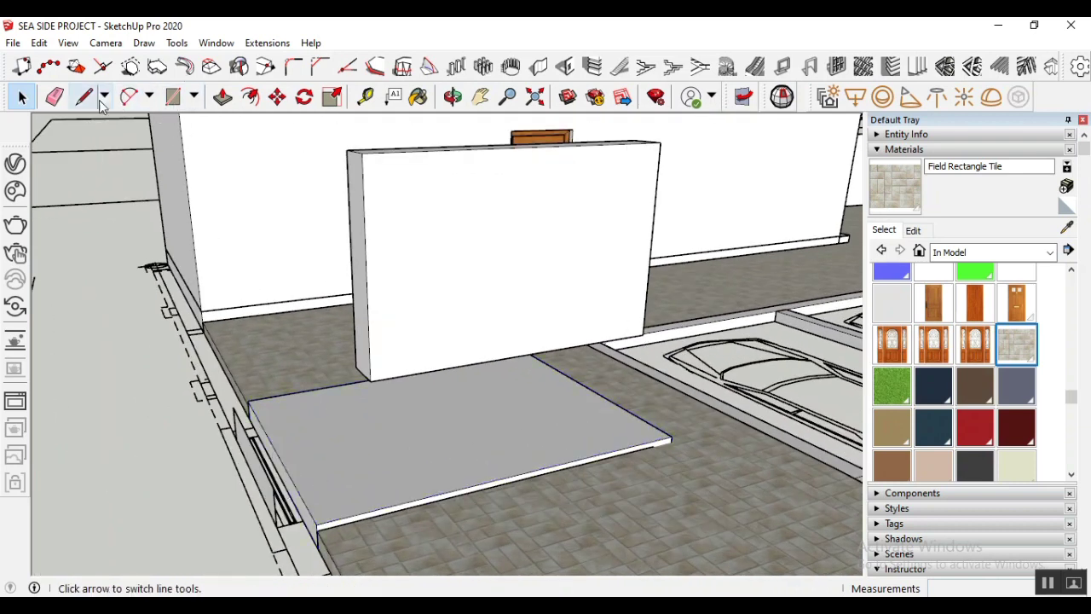
click(173, 96)
scroll(294, 415, up, 2)
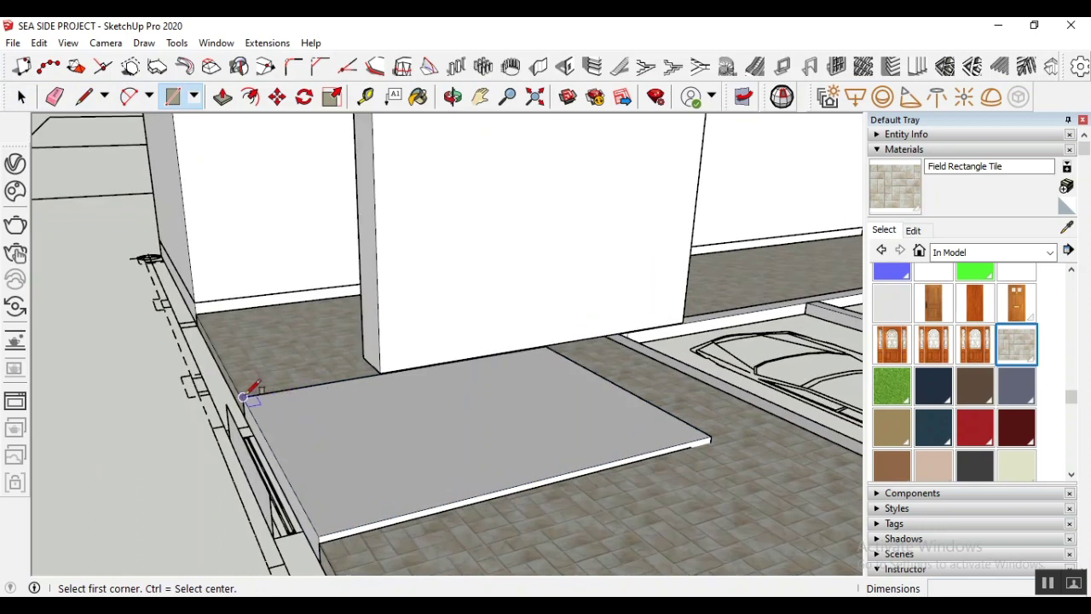
click(245, 396)
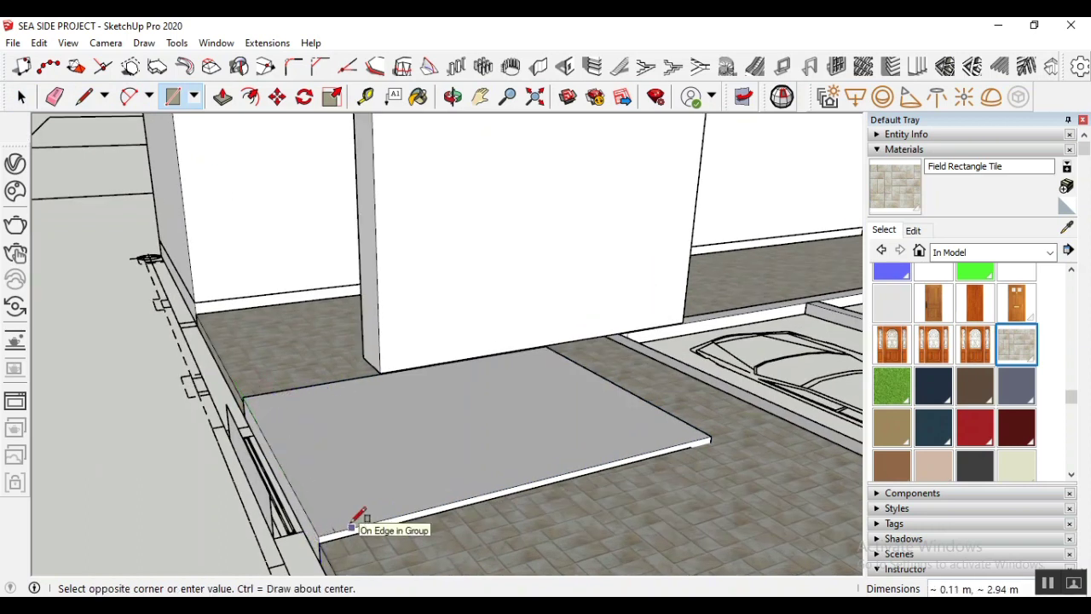
key(Escape)
click(318, 535)
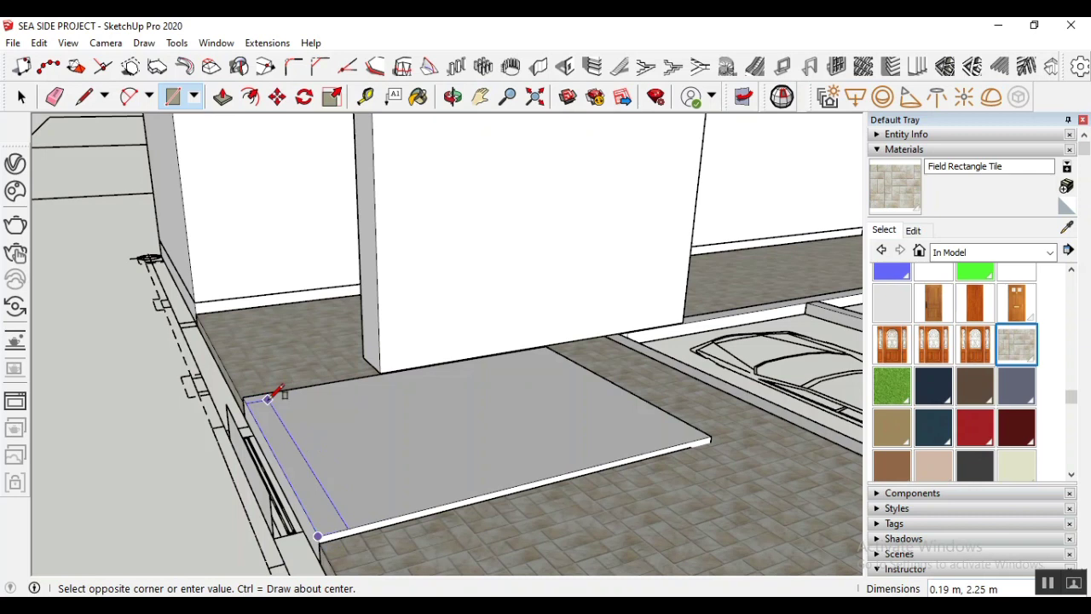
text(.2,2.55)
key(Return)
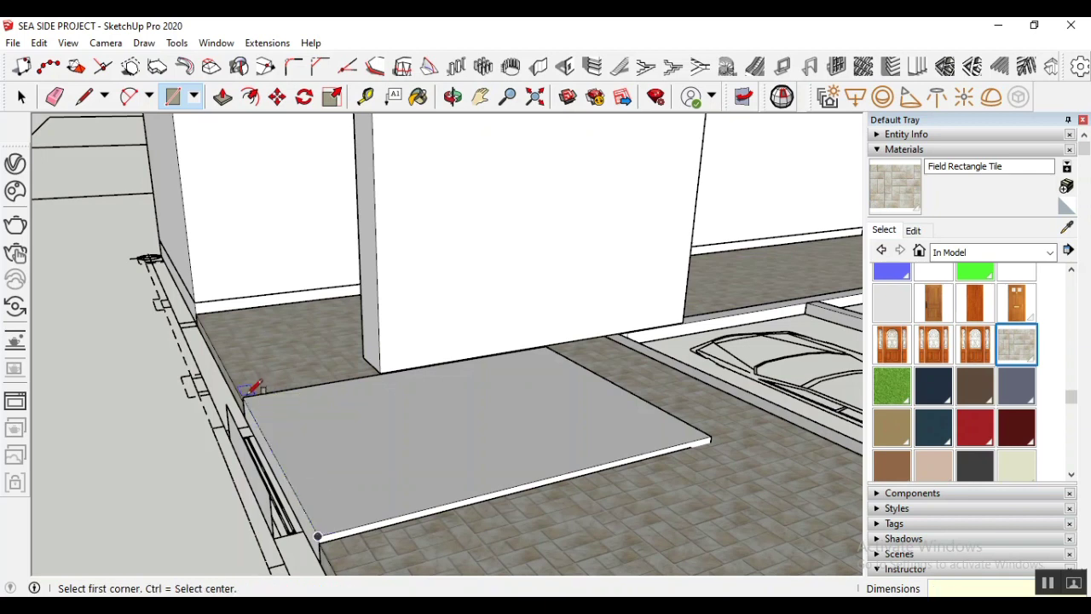
Draw a 0.2 by 2.4 m wall footprint rectangle from the slab's rear corner along its outer side edge
click(243, 397)
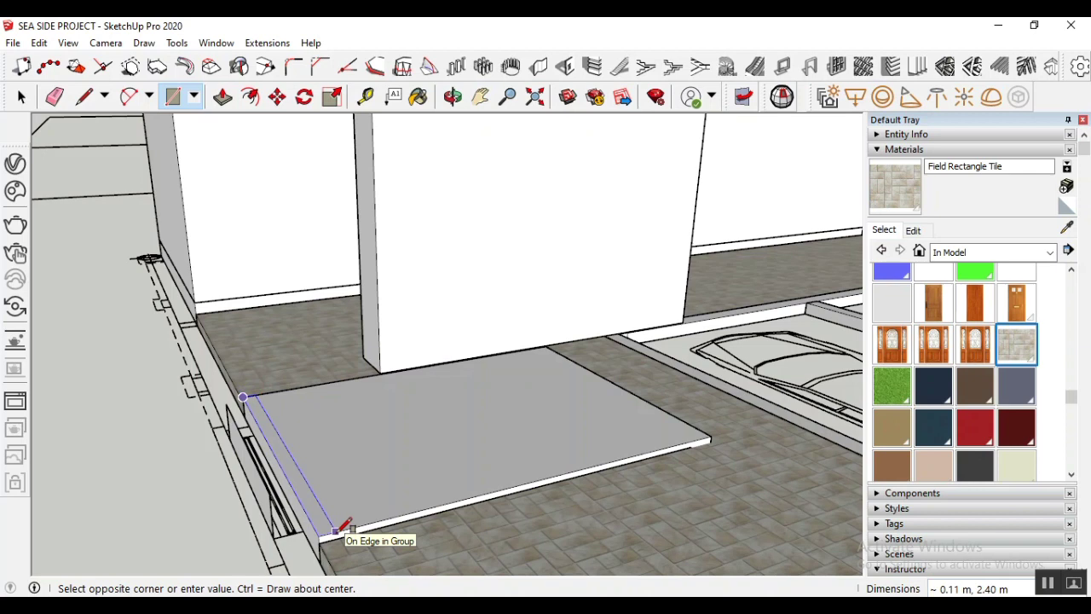
text(.4)
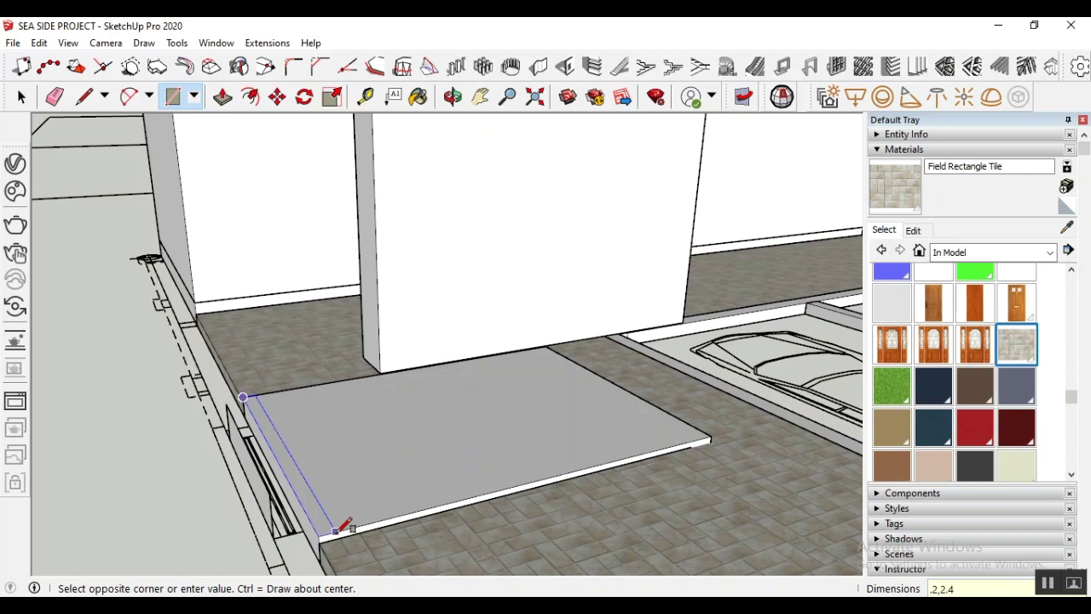
key(Return)
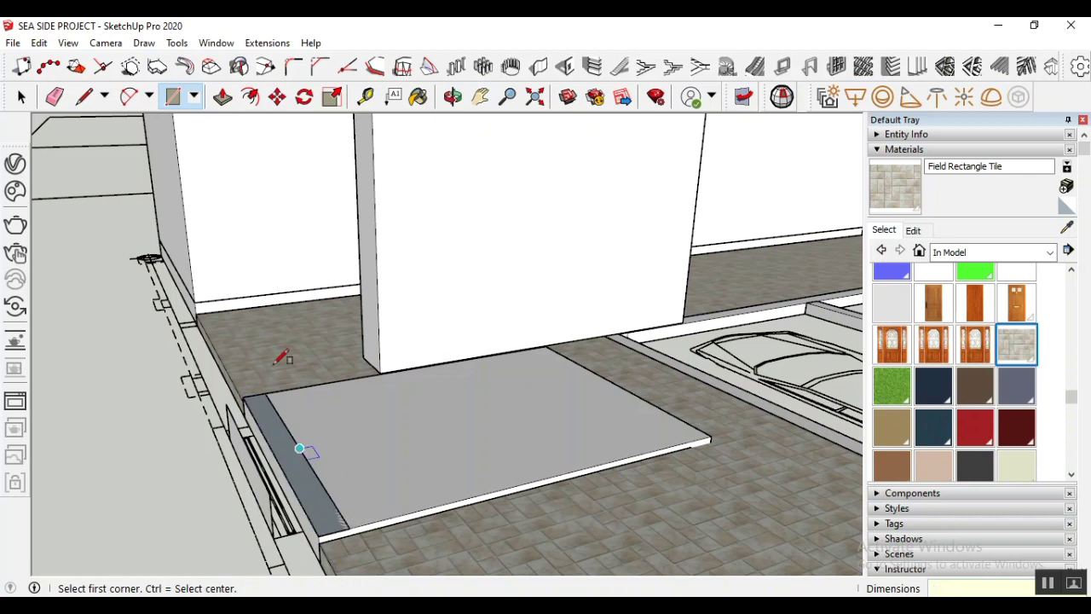
scroll(290, 384, down, 3)
click(21, 97)
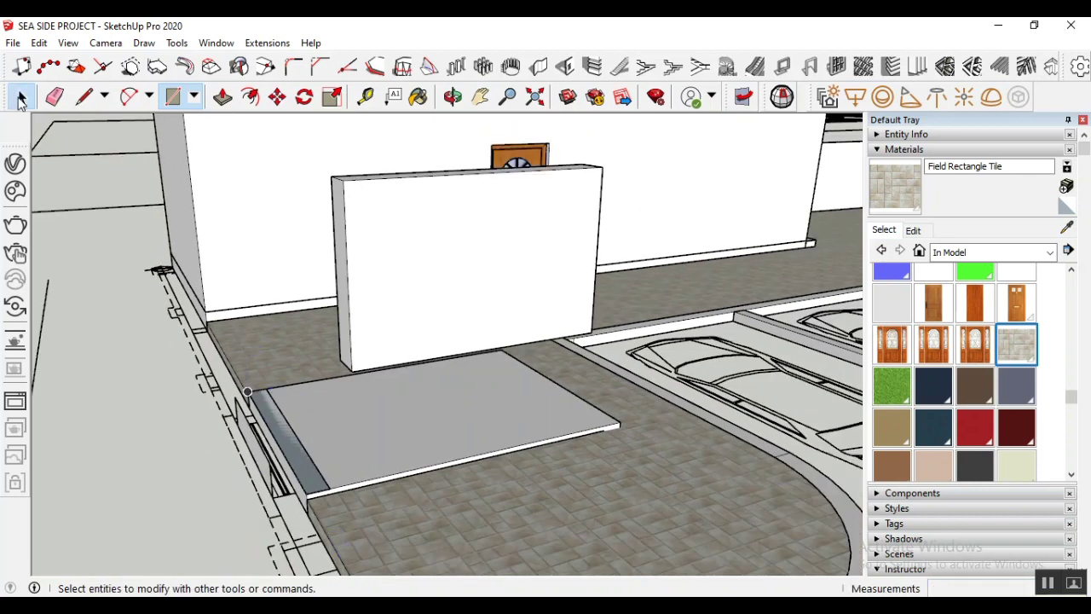
Extrude the wall footprint 3 m upward with Push/Pull to form the small building's side wall
click(223, 96)
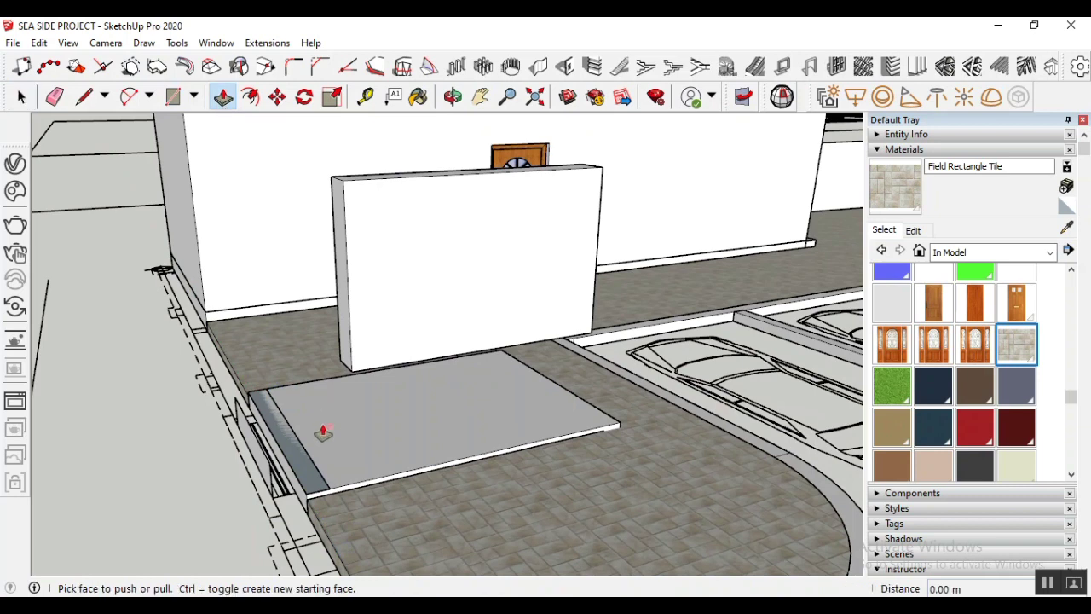
click(290, 450)
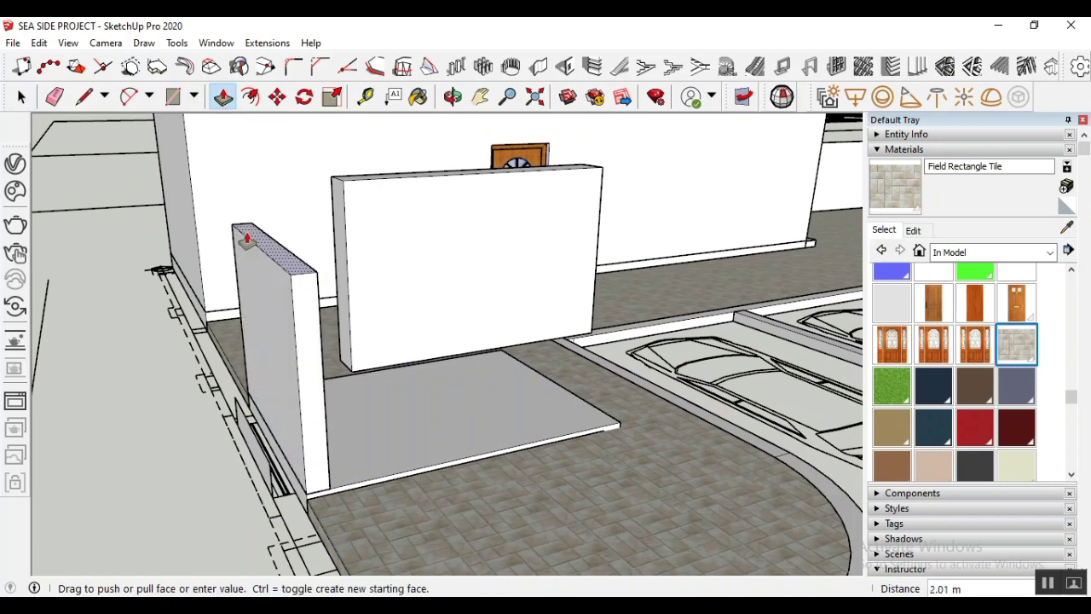
text(3)
key(Return)
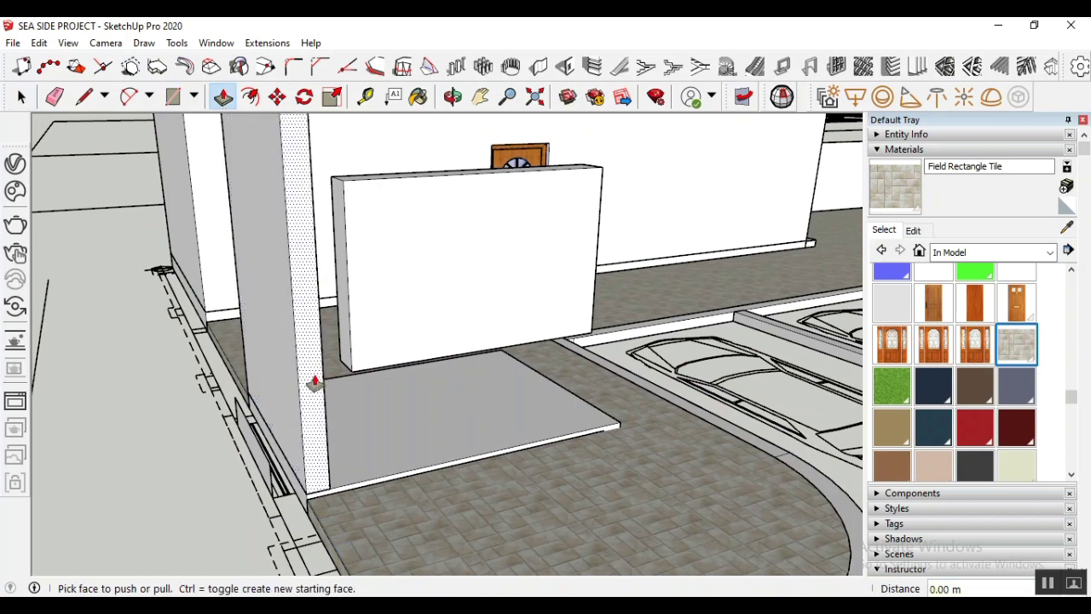
scroll(314, 383, down, 5)
click(22, 97)
scroll(226, 285, down, 2)
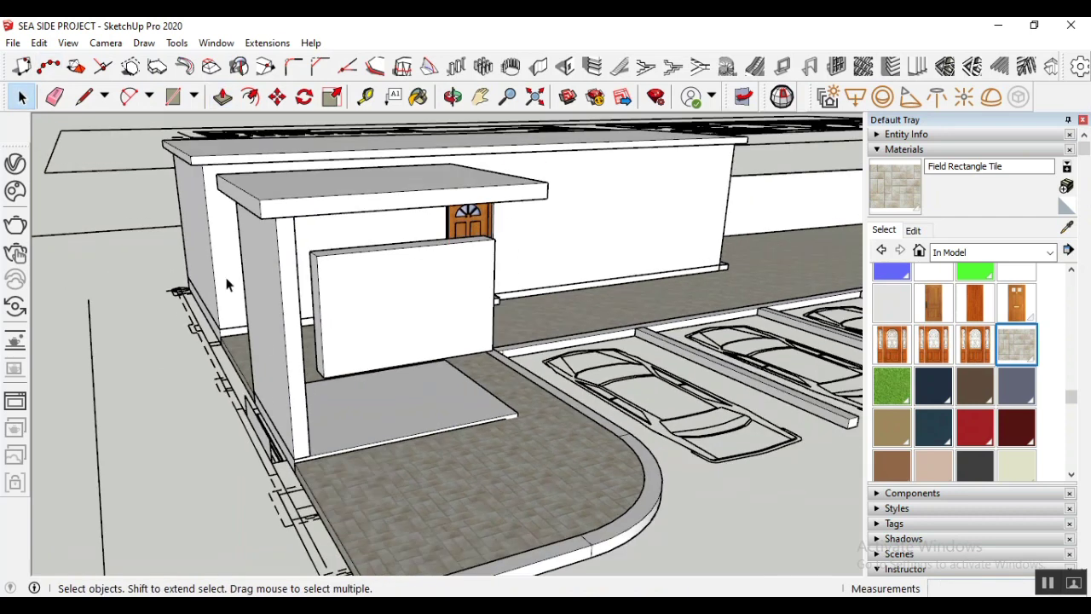
Try to move the small vertical face at the foot of the new side wall away from the building
scroll(226, 285, up, 1)
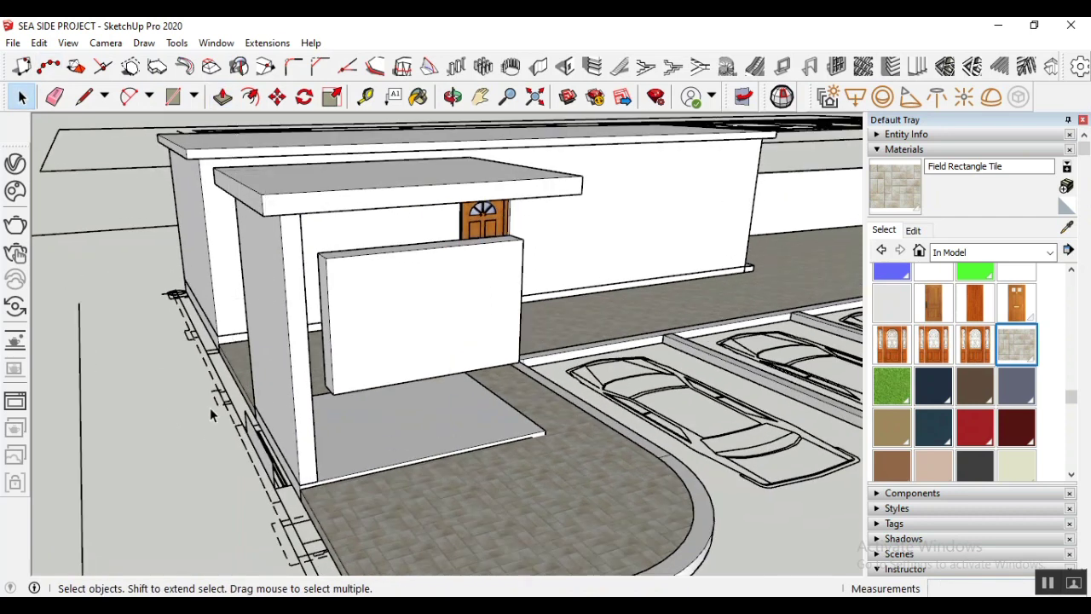
drag(203, 399, 307, 539)
click(277, 96)
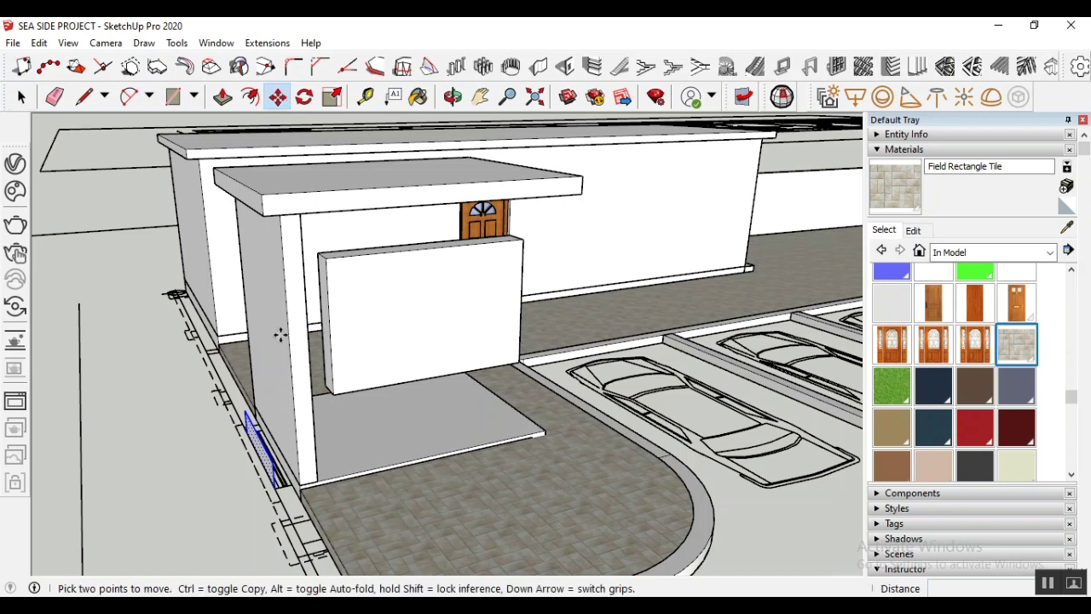
click(271, 460)
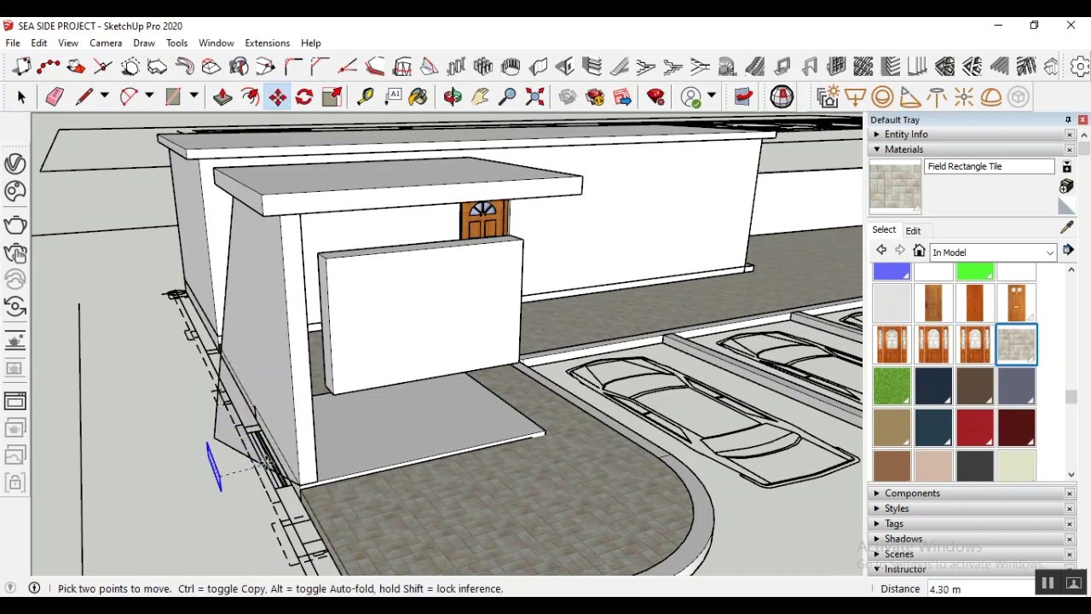
click(290, 458)
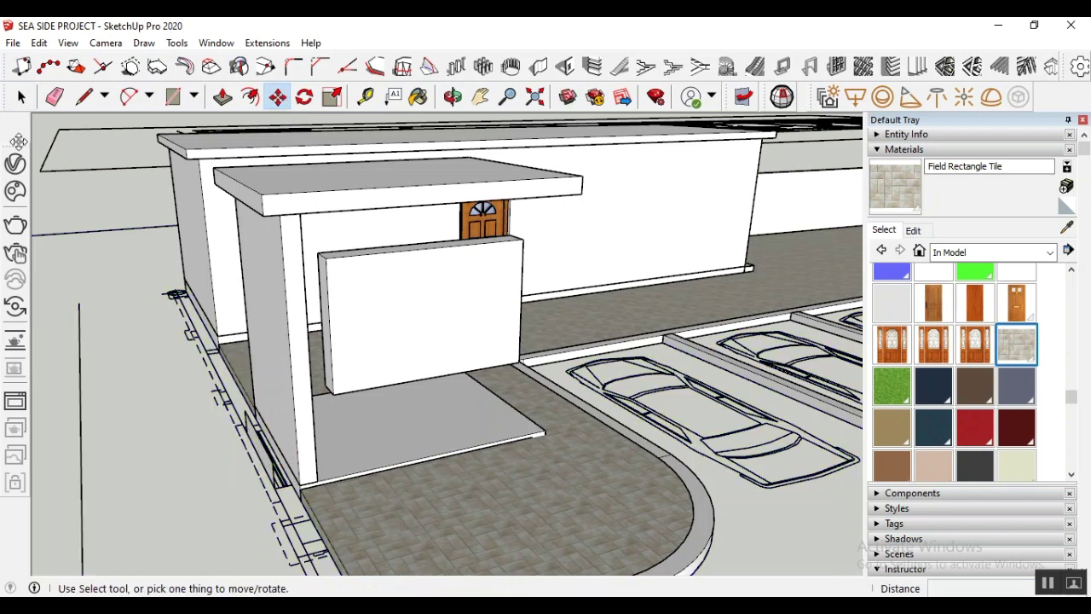
Reselect the small vertical face beside the slab and try again to move it clear of the wall
click(21, 97)
drag(227, 402, 289, 515)
click(277, 96)
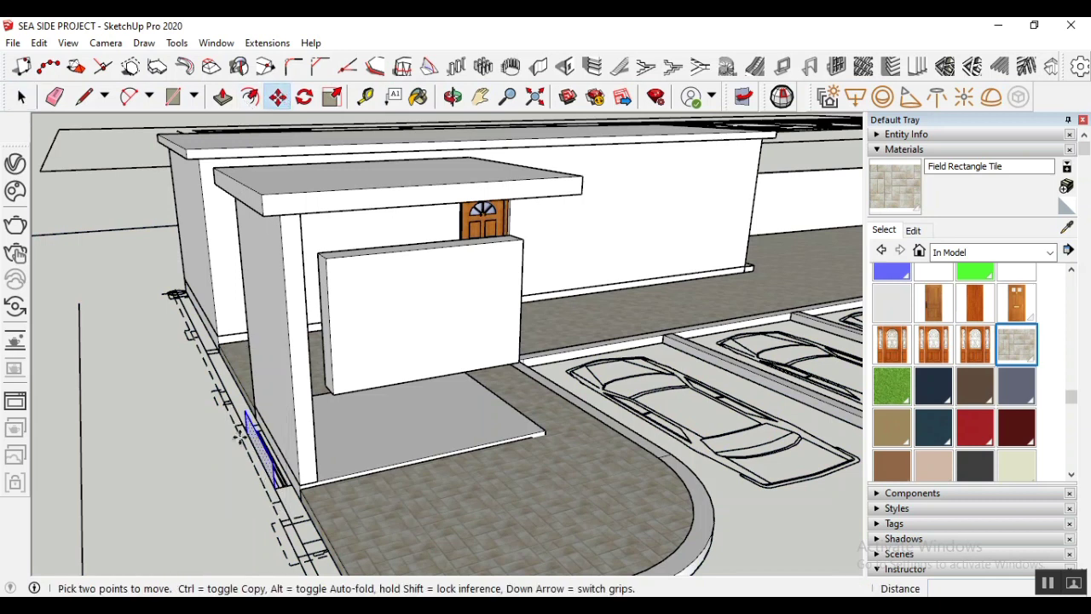
click(253, 456)
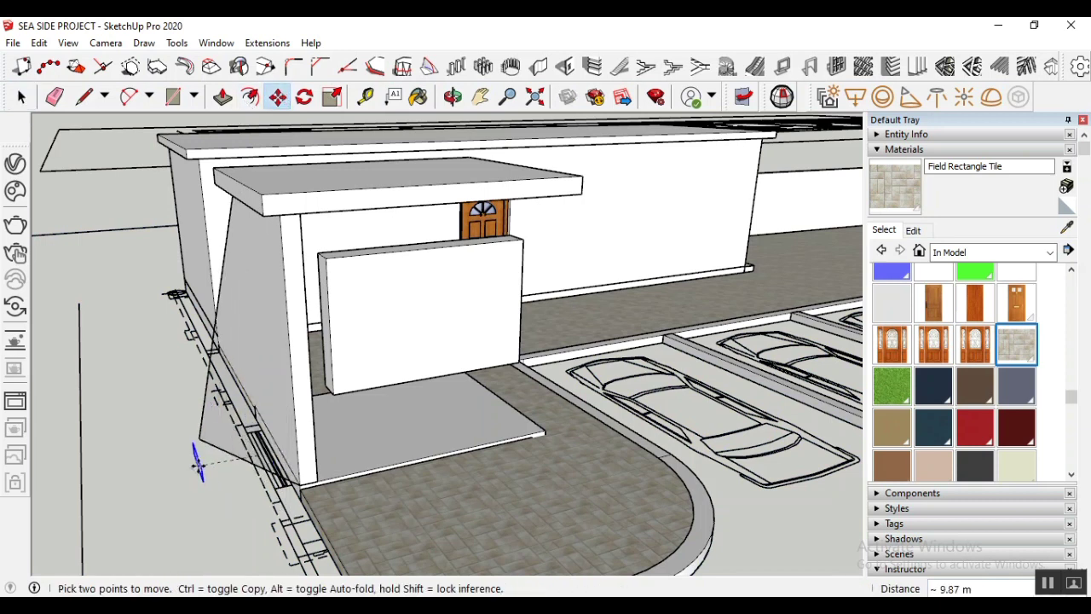
key(Escape)
click(453, 97)
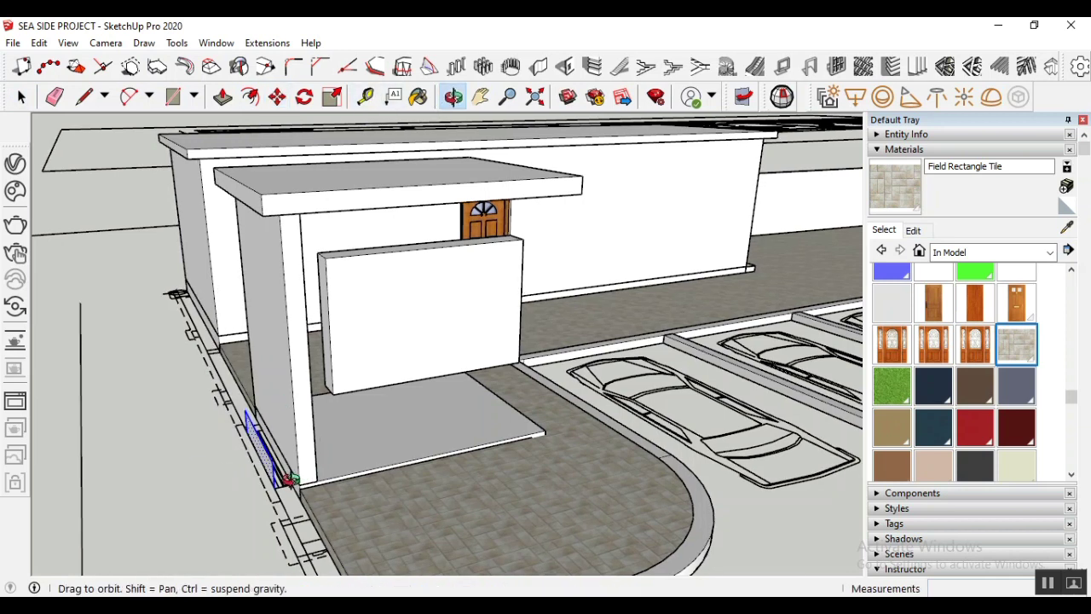
drag(290, 480, 363, 476)
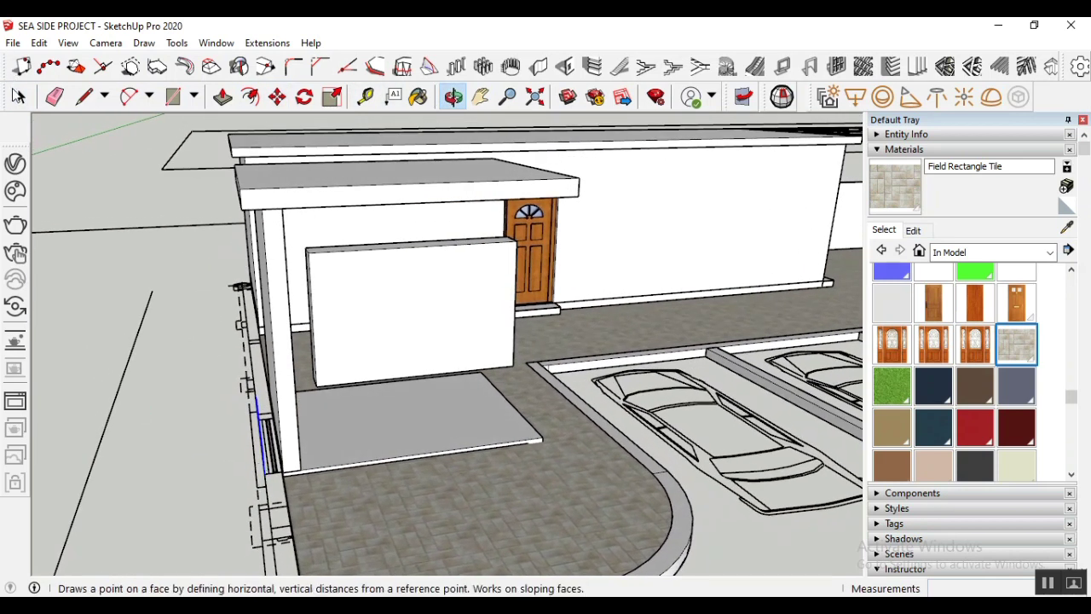
key(space)
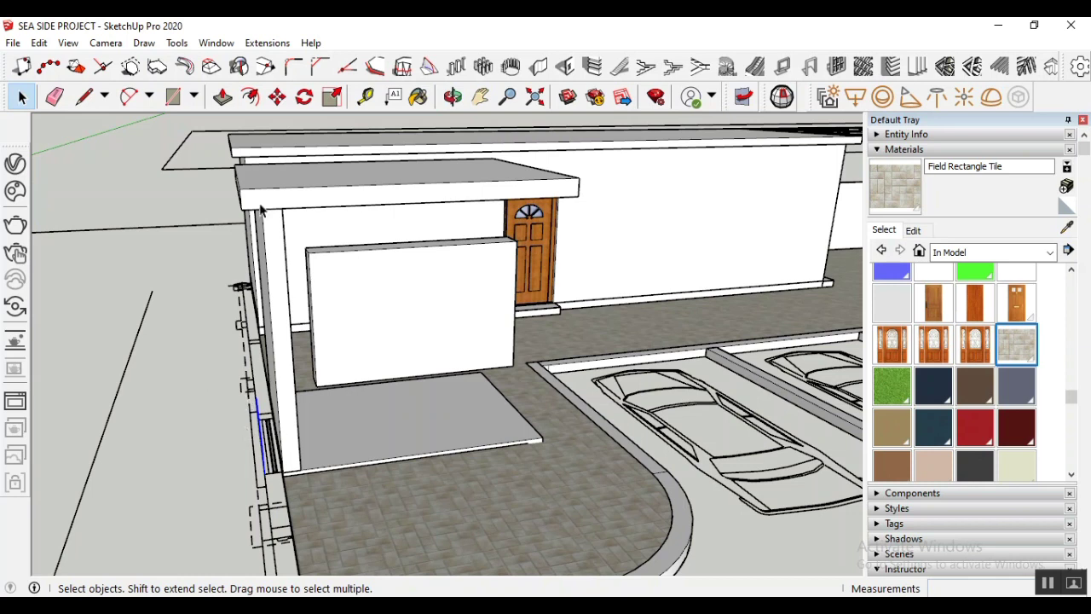
click(277, 96)
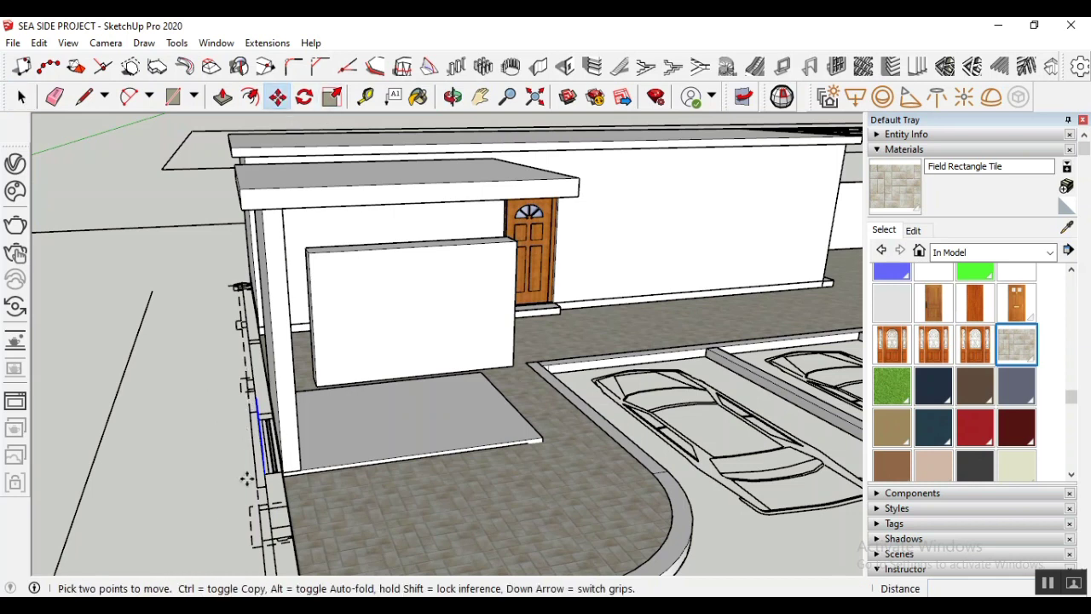
click(263, 450)
key(Escape)
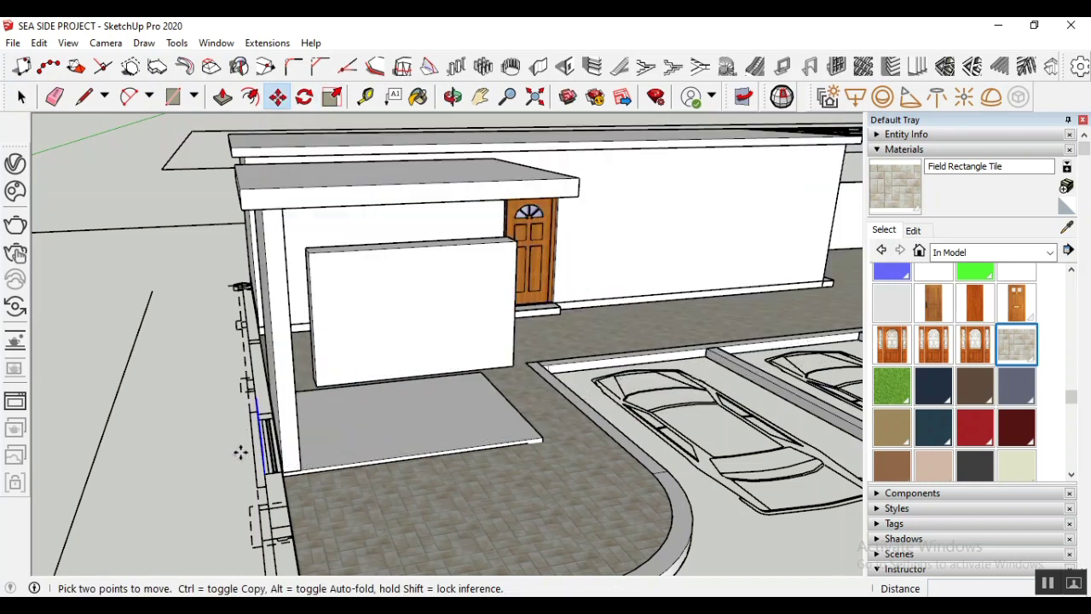
Check which object the plan linework beside the new wall belongs to and inspect the wall's base up close
scroll(287, 447, up, 2)
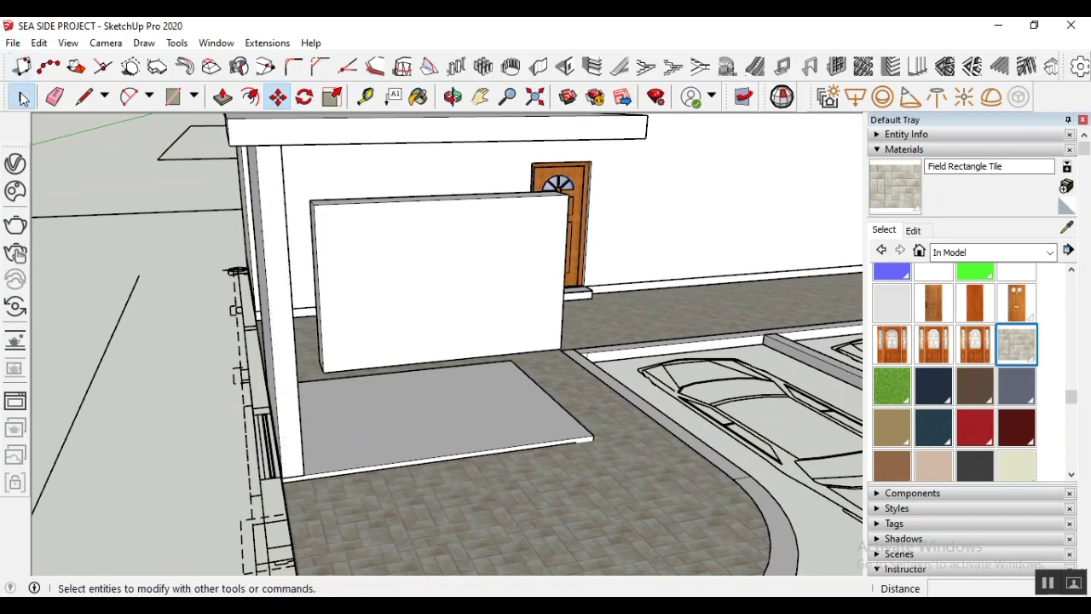
click(21, 96)
click(261, 452)
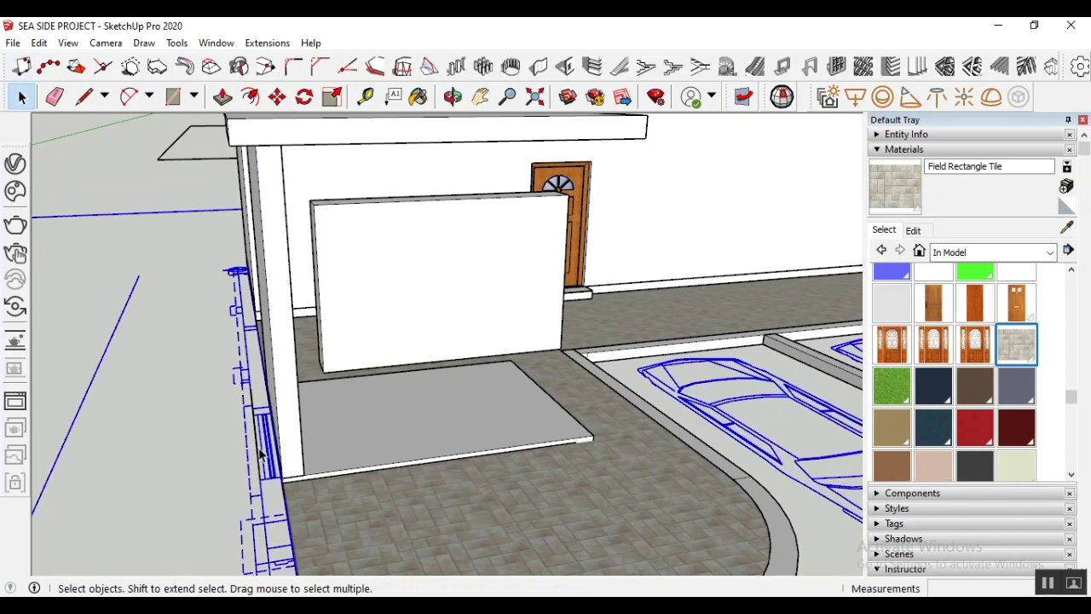
click(159, 415)
scroll(213, 392, up, 3)
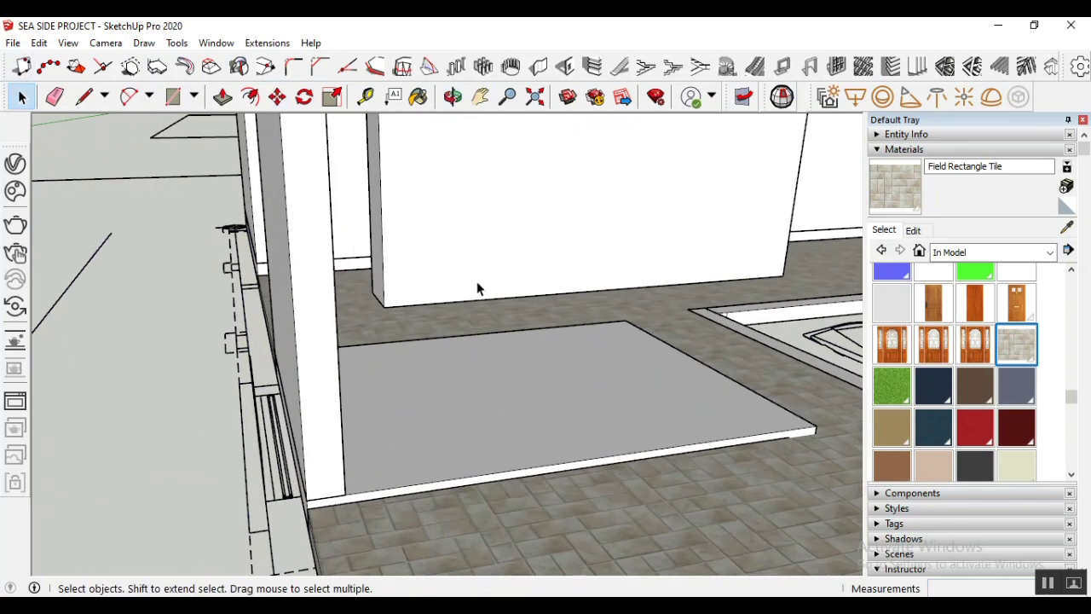
Delete the small vertical face standing beside the slab at the foot of the new side wall
scroll(565, 370, down, 3)
scroll(565, 371, down, 3)
scroll(434, 382, up, 4)
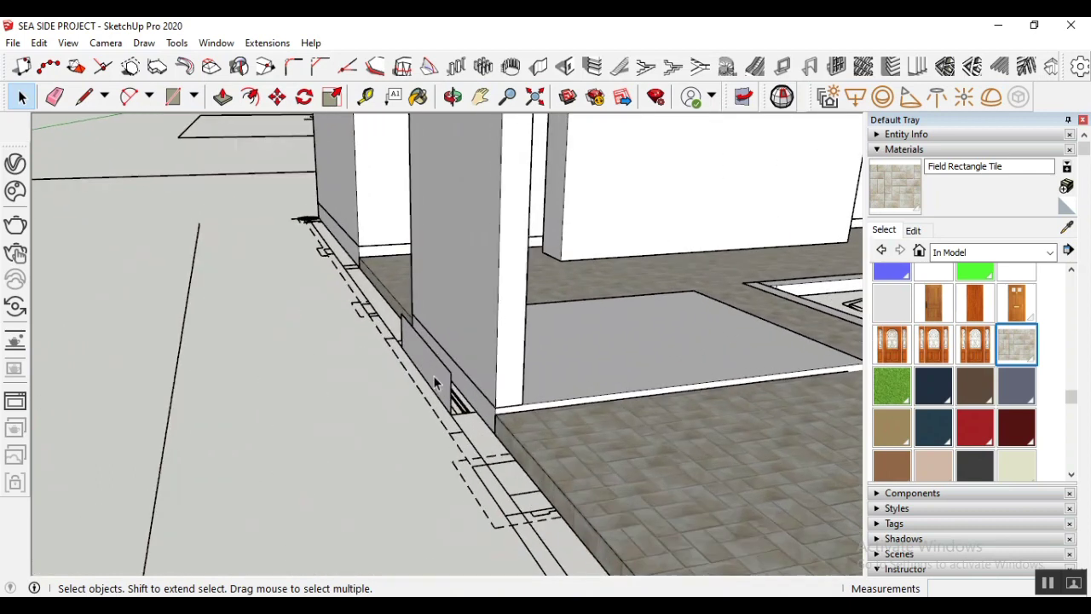
key(Delete)
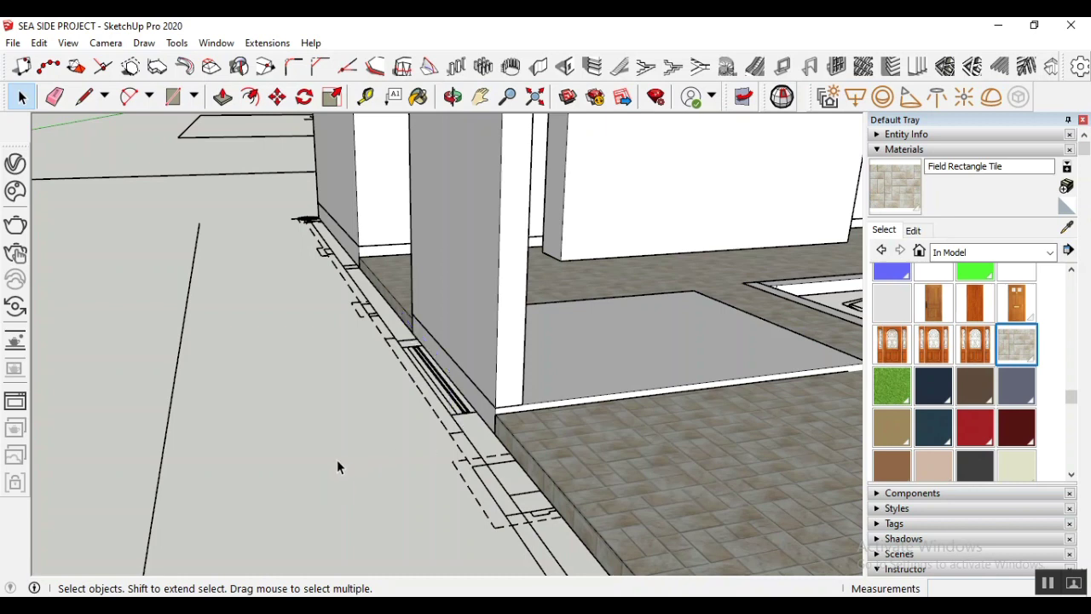
Inside the floor slab's group, Push/Pull its edge face below the side wall outward past the wall's outer face, and close the group
scroll(337, 461, down, 1)
scroll(512, 402, up, 1)
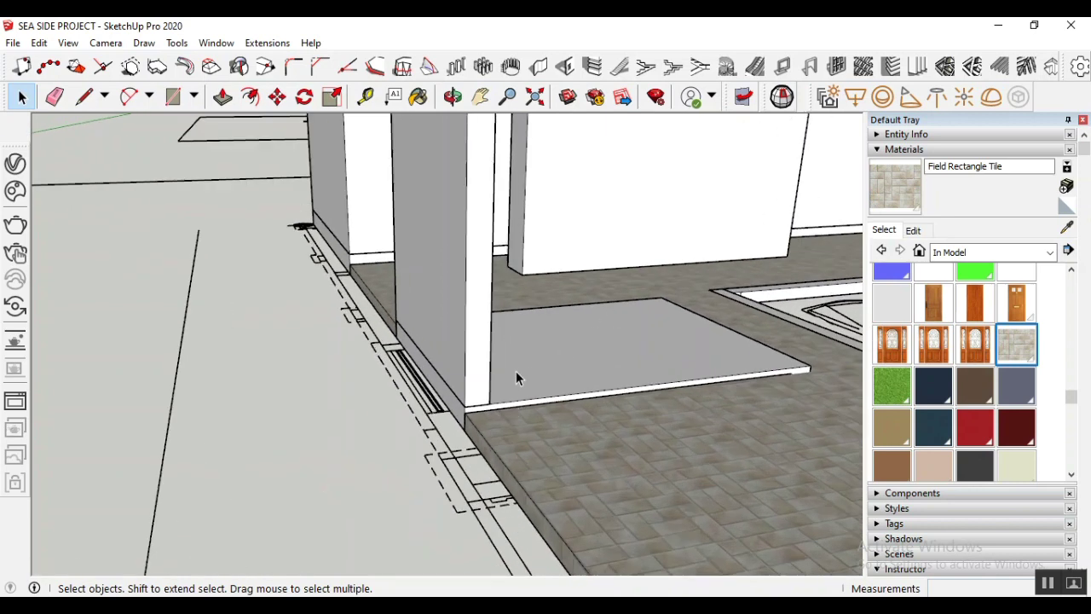
scroll(449, 394, up, 3)
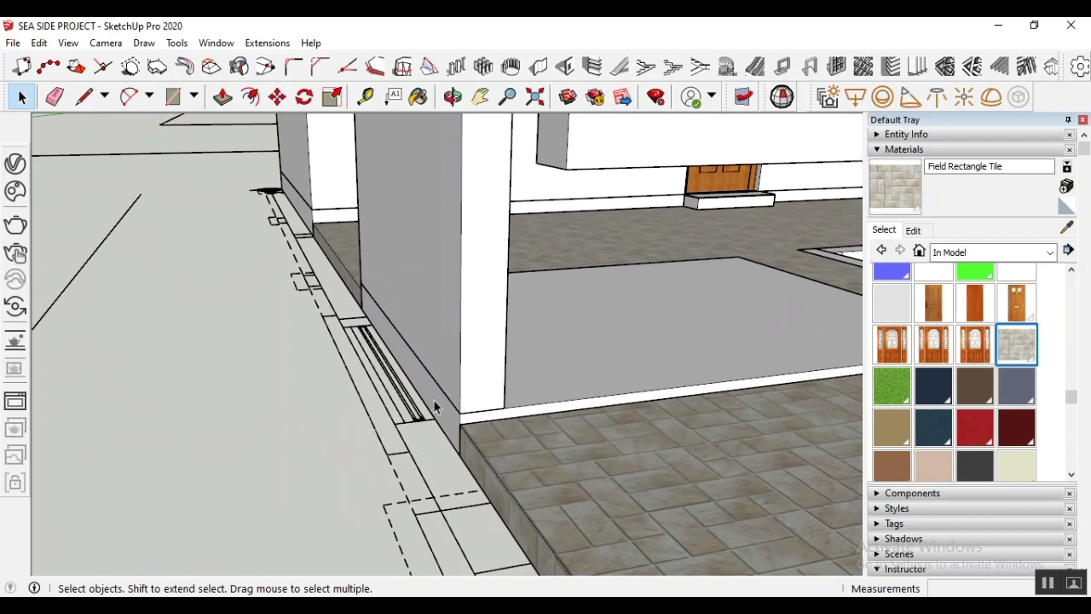
double_click(434, 401)
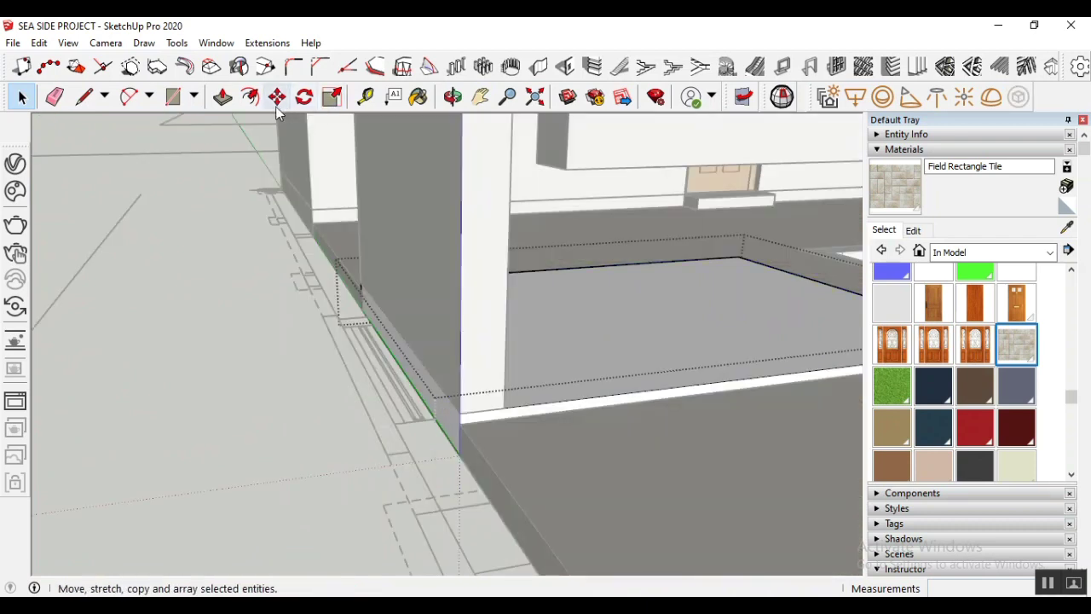
click(223, 96)
scroll(459, 425, up, 1)
drag(459, 425, 406, 436)
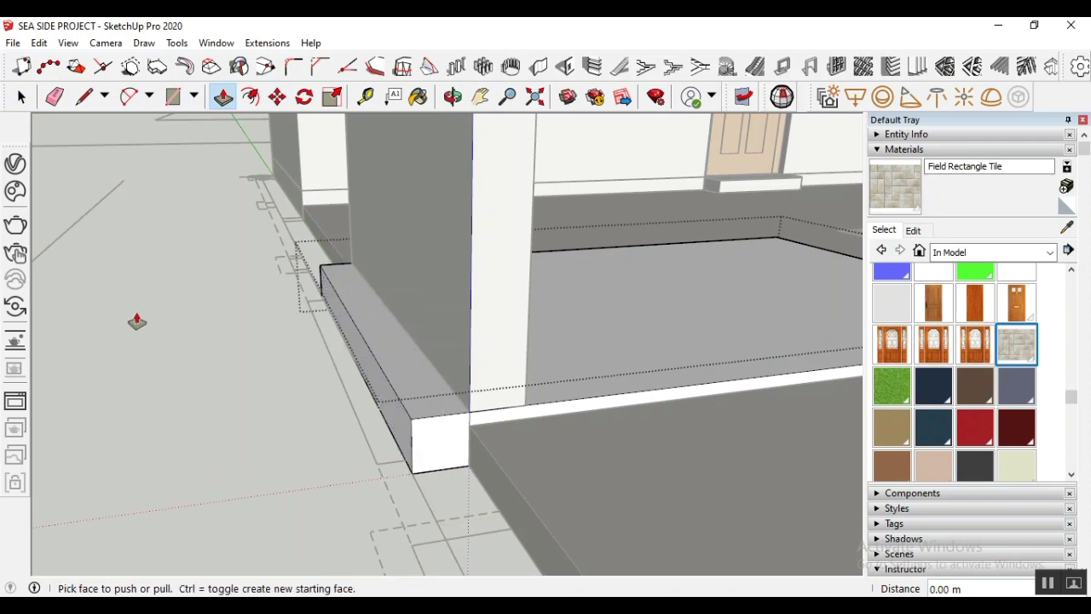
click(19, 103)
click(151, 351)
scroll(176, 460, down, 2)
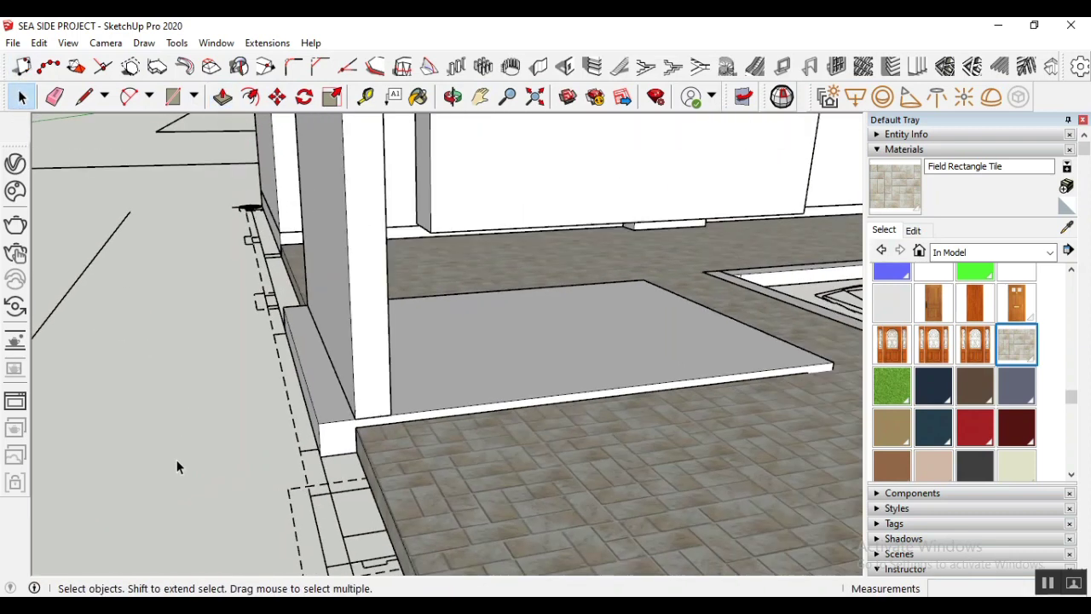
scroll(347, 459, down, 1)
scroll(342, 312, down, 3)
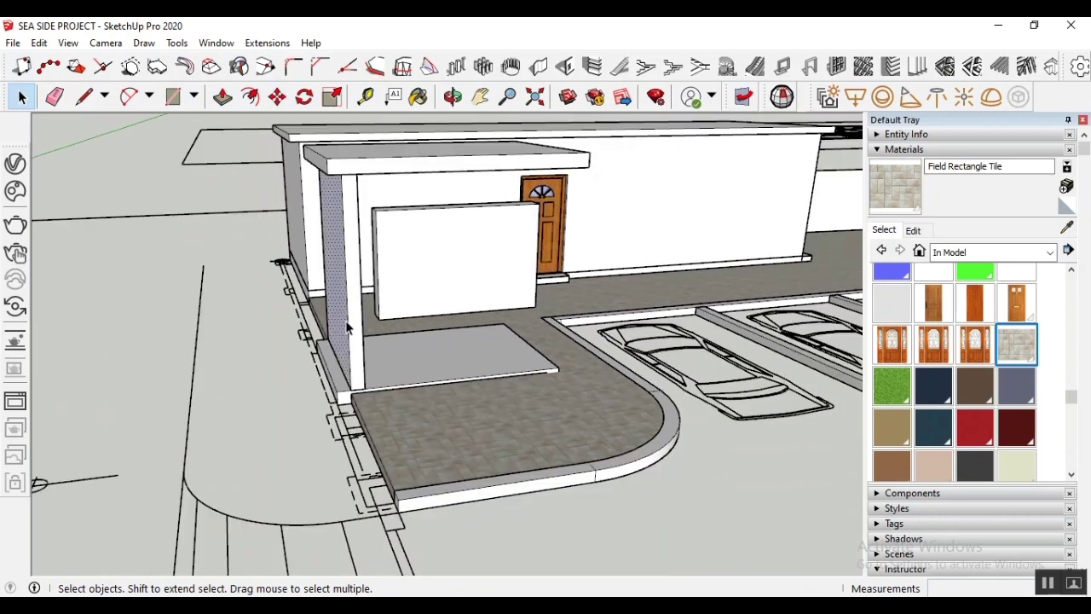
Select the side wall supporting the small canopy
click(453, 96)
scroll(392, 273, up, 2)
drag(391, 273, 393, 274)
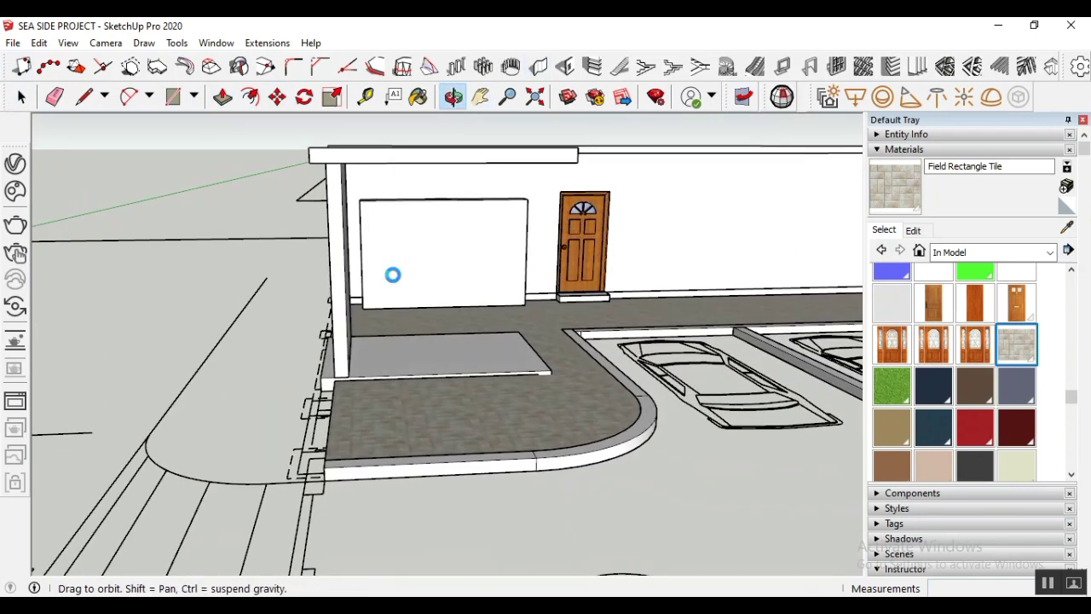
click(21, 96)
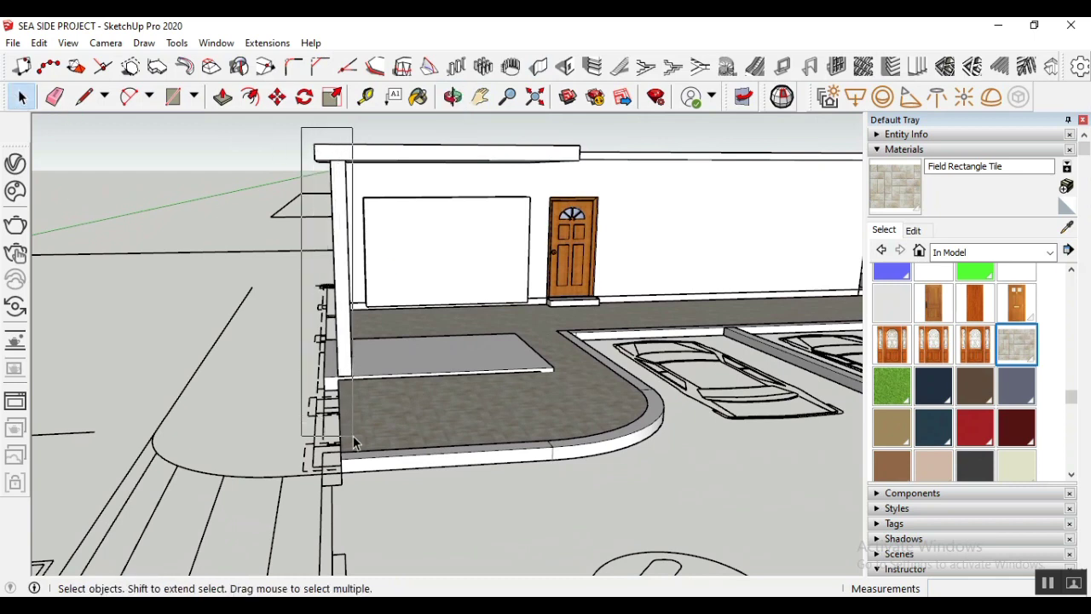
click(358, 369)
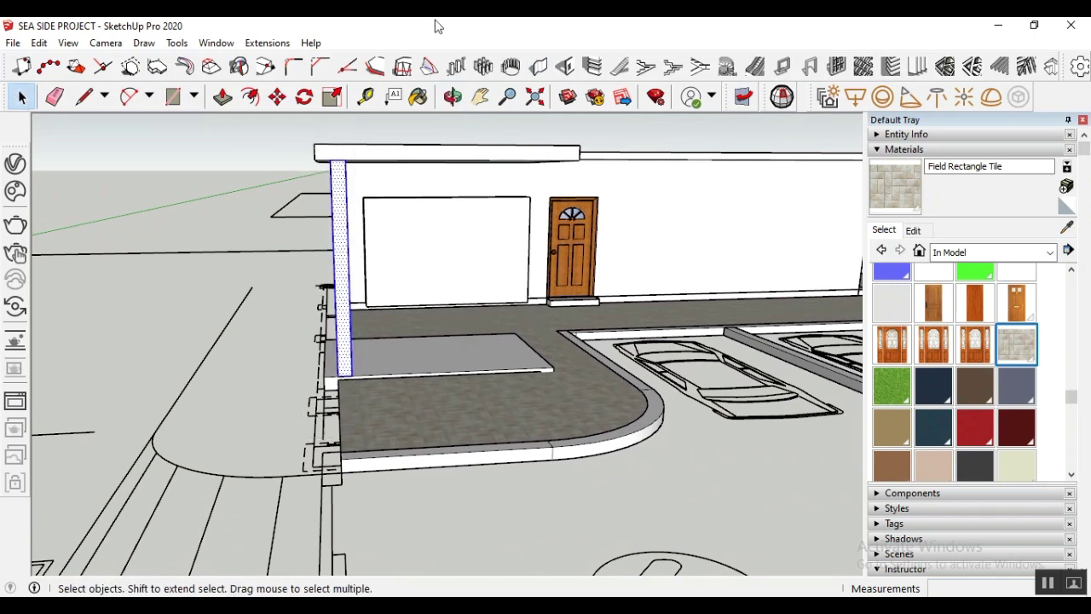
Inspect the side wall's base from underneath and select the geometry along its lower edge
click(453, 96)
mouse_move(365, 336)
mouse_down()
mouse_move(470, 341)
mouse_move(731, 312)
mouse_move(730, 358)
mouse_move(725, 214)
mouse_move(340, 119)
mouse_up()
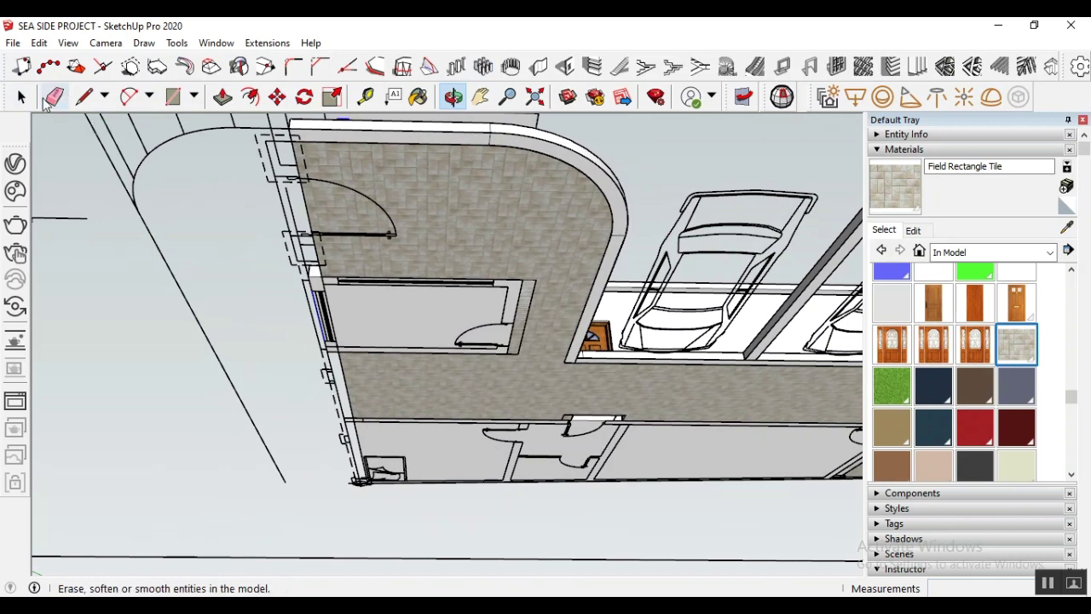
click(21, 96)
scroll(333, 297, up, 5)
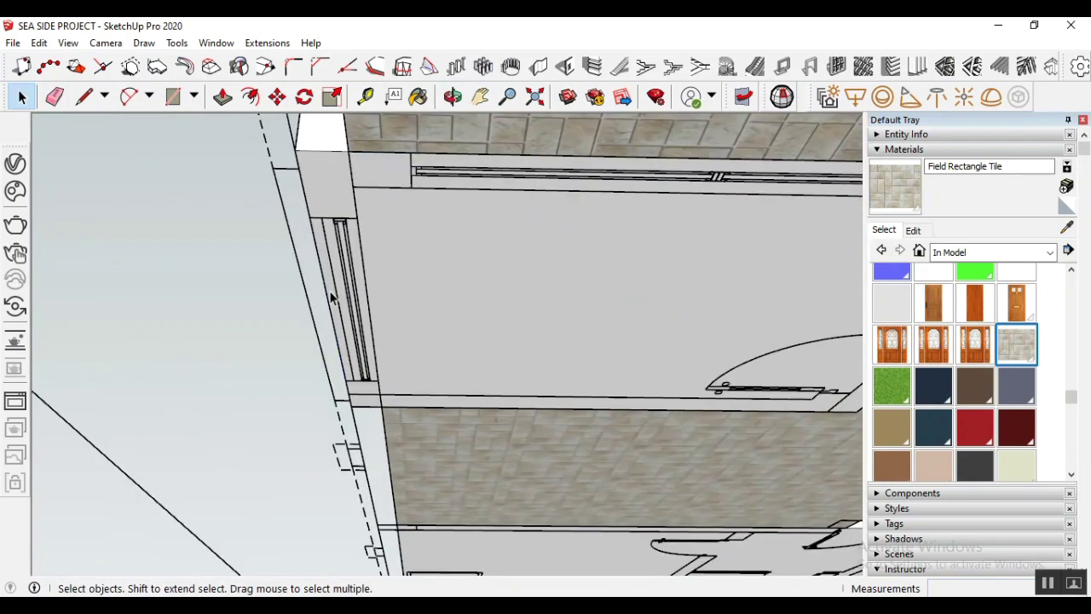
drag(284, 204, 357, 463)
scroll(430, 384, down, 4)
scroll(541, 396, down, 6)
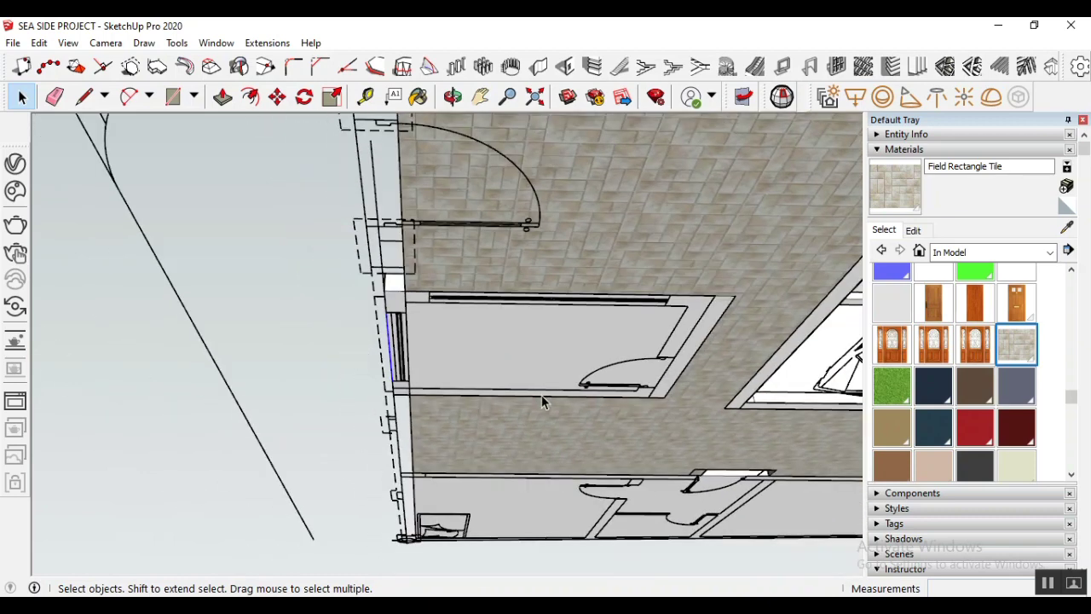
scroll(465, 362, up, 6)
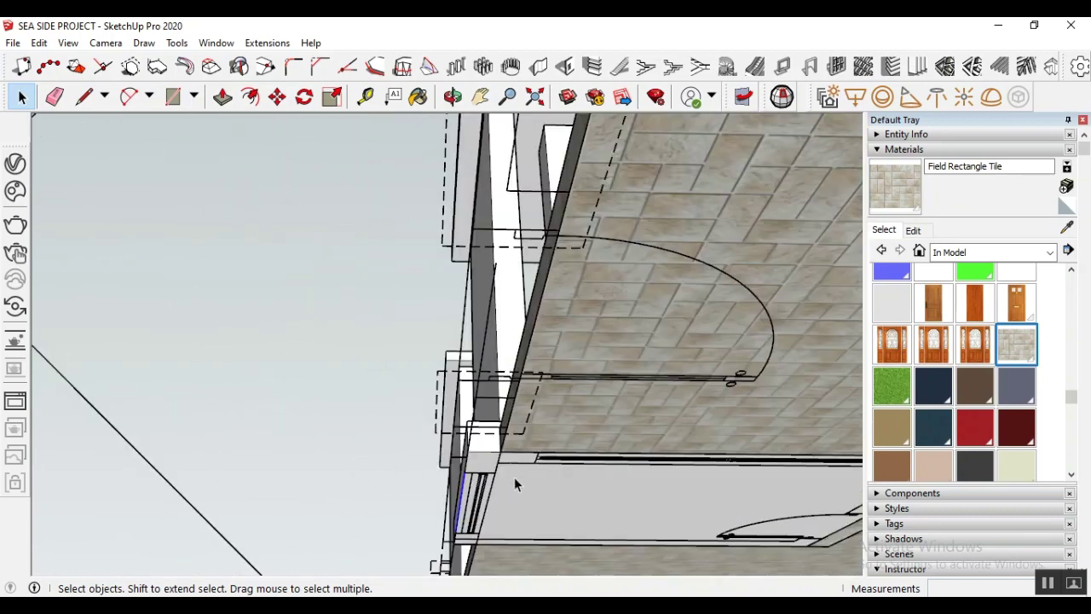
Select the whole side wall under the canopy and make it a group
scroll(458, 292, down, 2)
click(453, 96)
drag(444, 384, 488, 563)
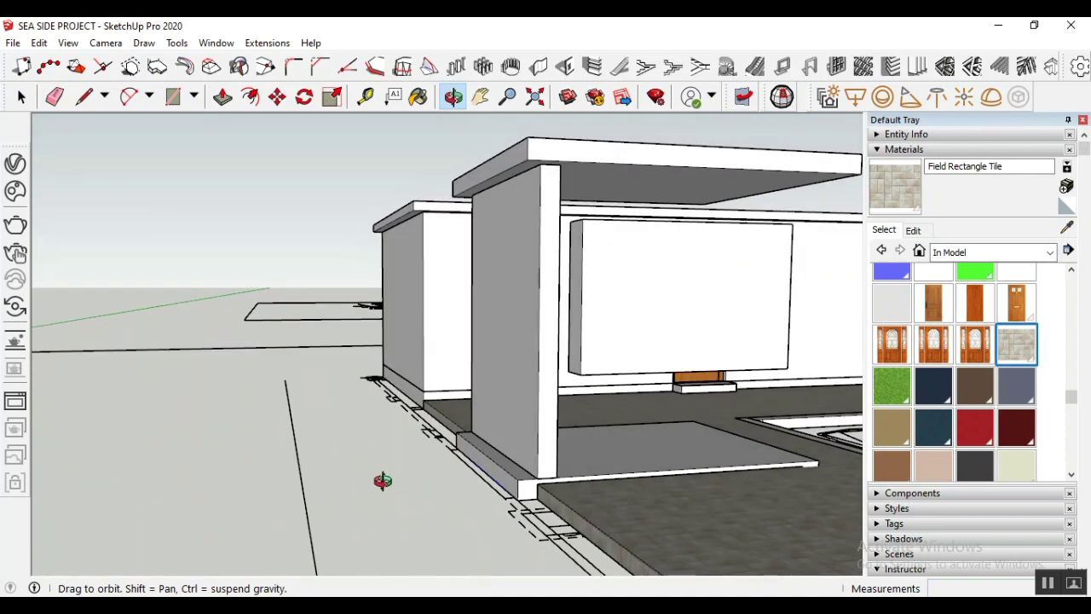
click(21, 97)
click(506, 309)
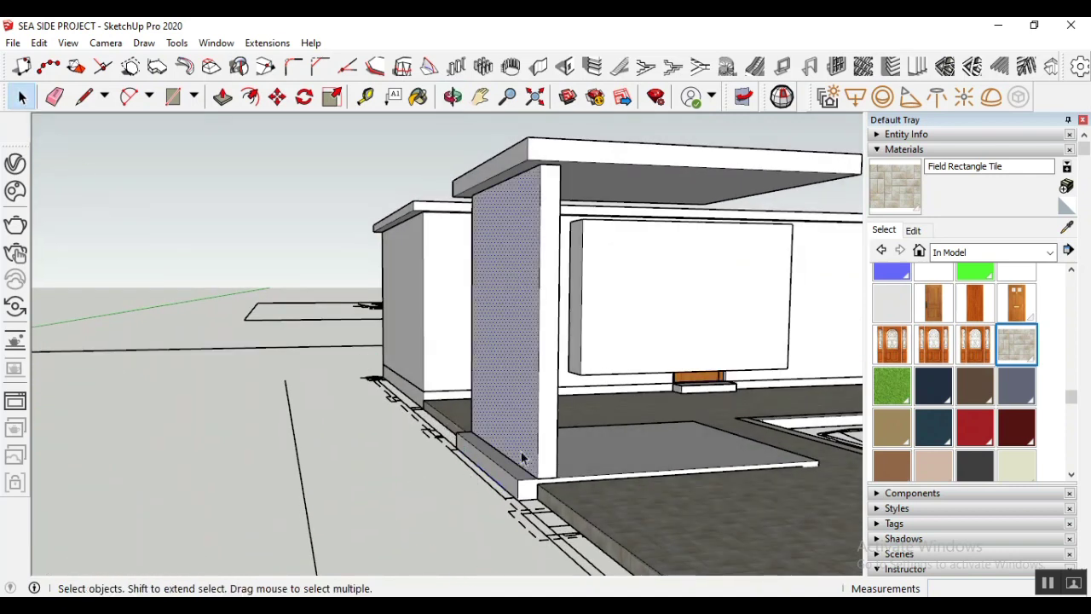
click(453, 97)
drag(503, 477, 447, 483)
click(23, 97)
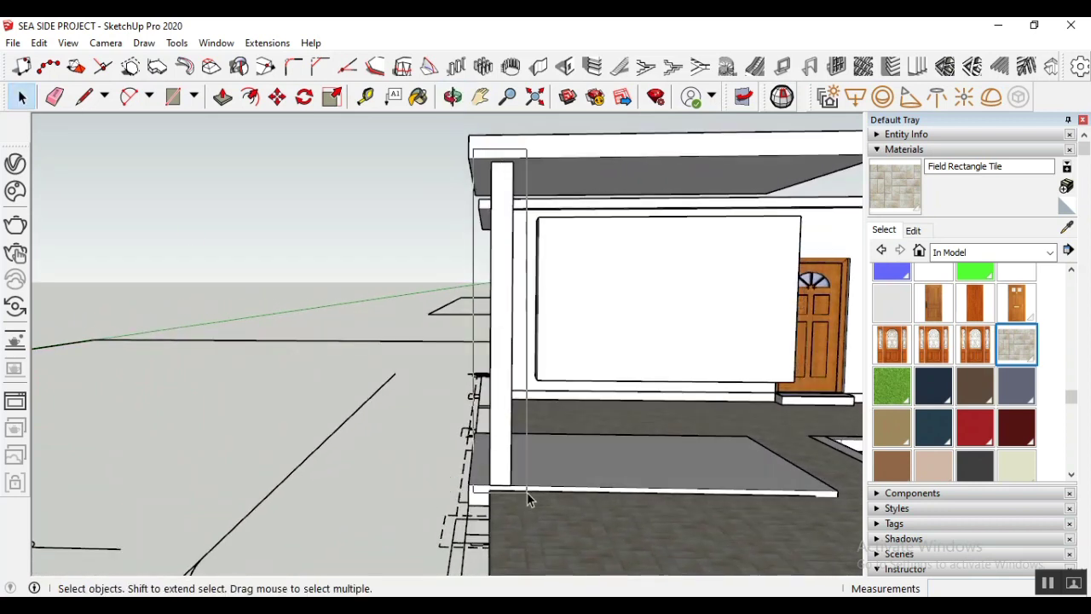
click(506, 338)
right_click(506, 339)
click(571, 168)
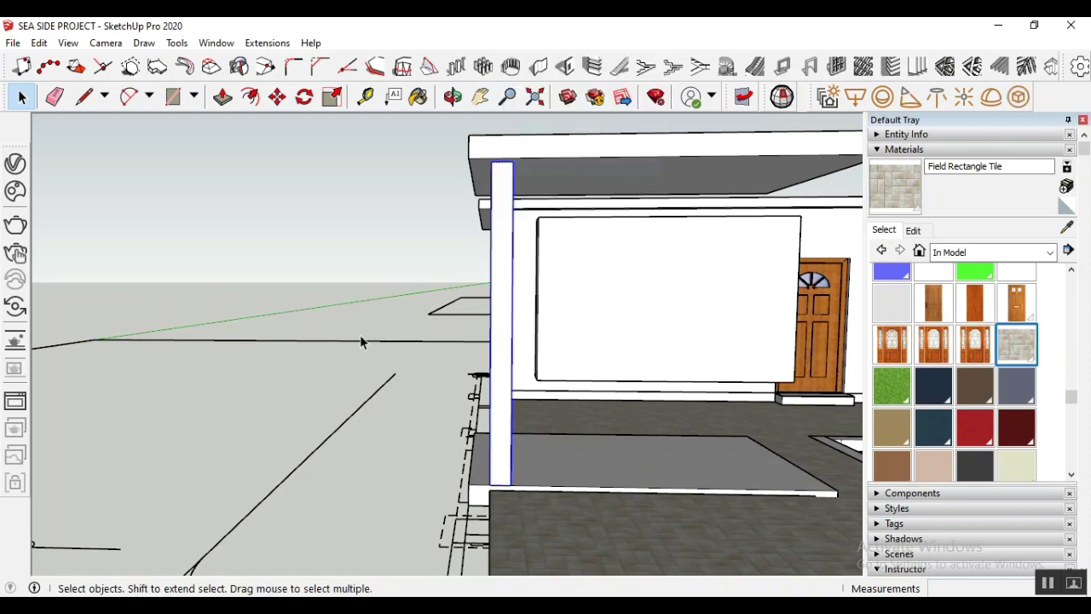
click(347, 339)
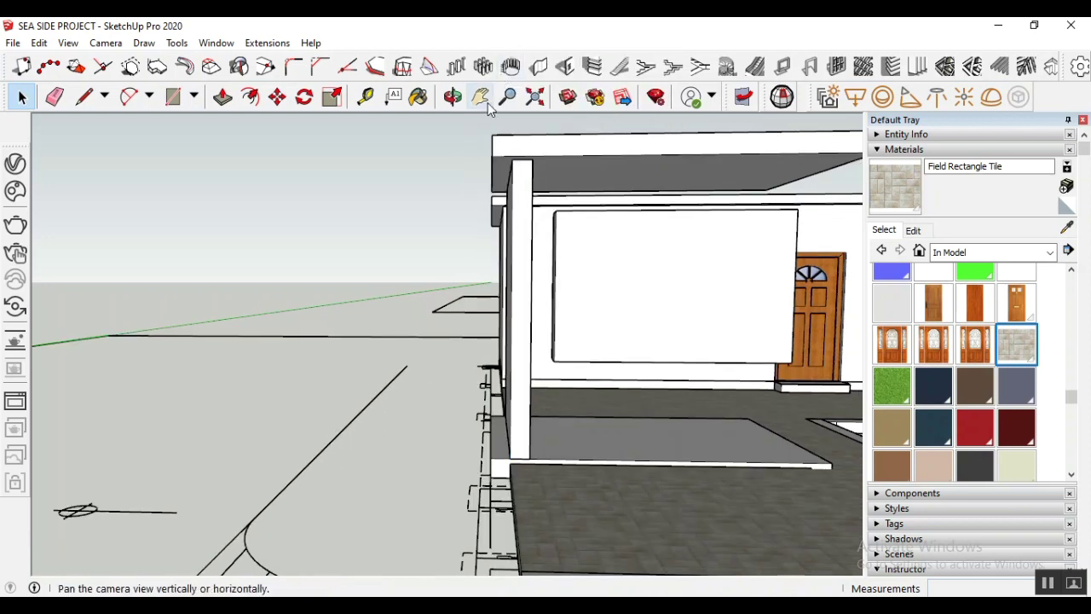
Draw a small rectangle on the outer face of the grouped side wall
click(453, 97)
drag(426, 341, 320, 323)
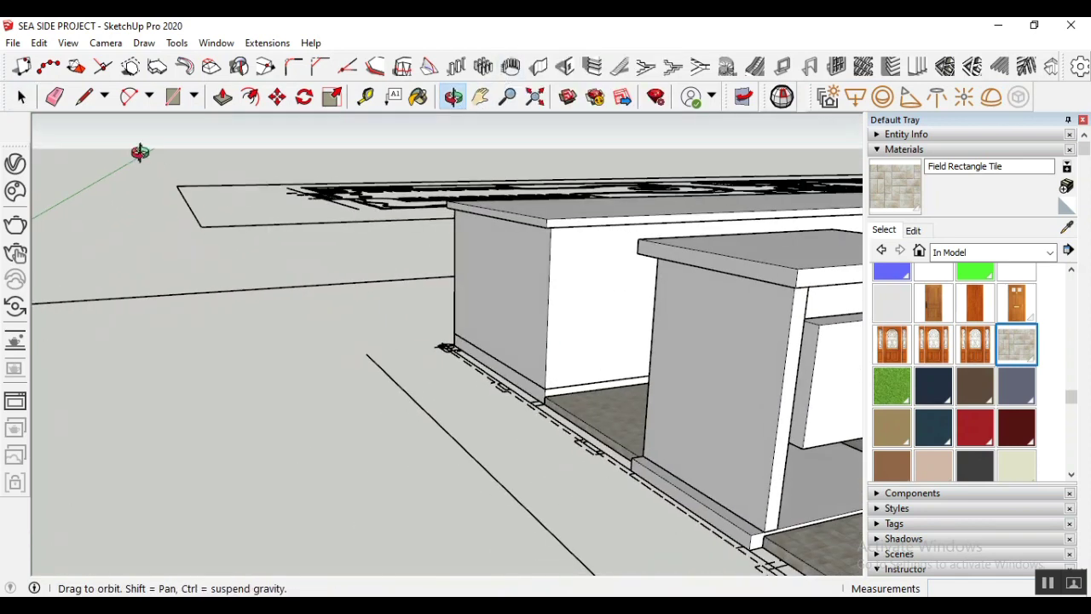
click(21, 96)
click(173, 96)
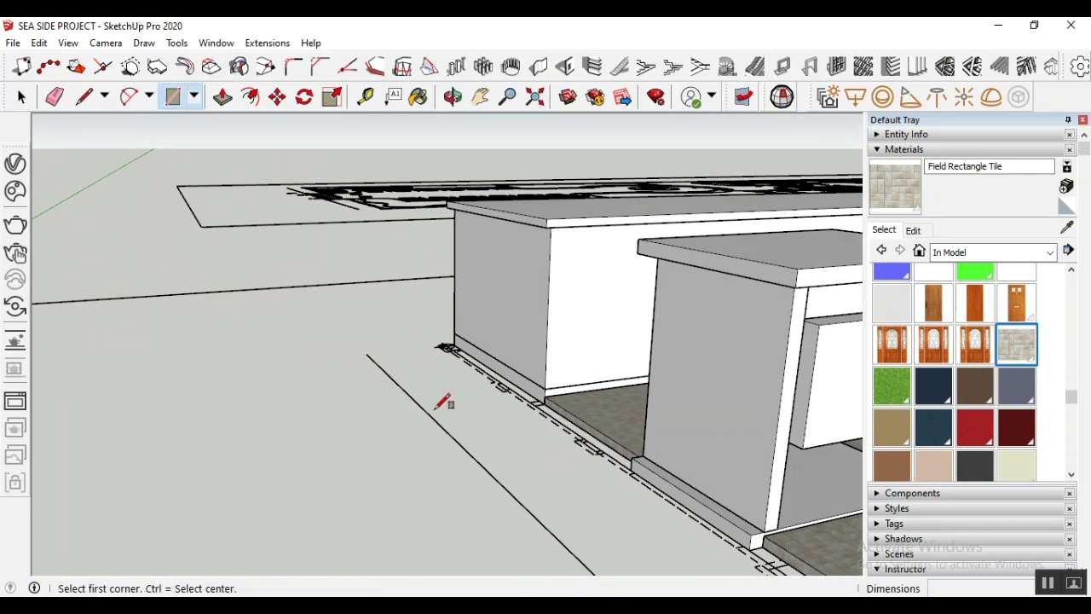
click(688, 318)
click(732, 371)
Push/Pull the small rectangle into a box that passes through the side wall
key(p)
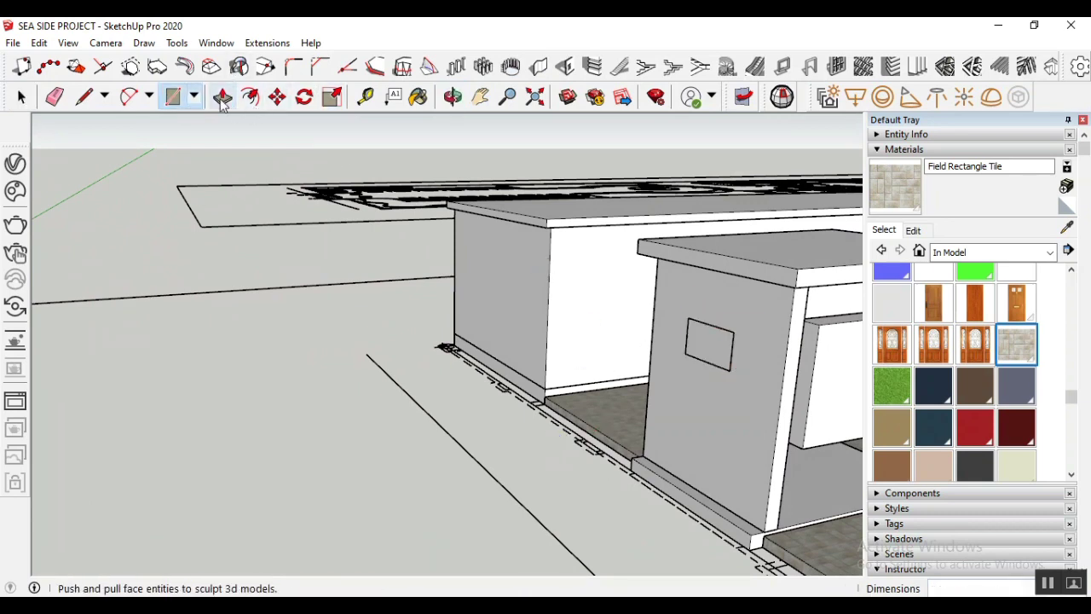
click(706, 344)
click(833, 338)
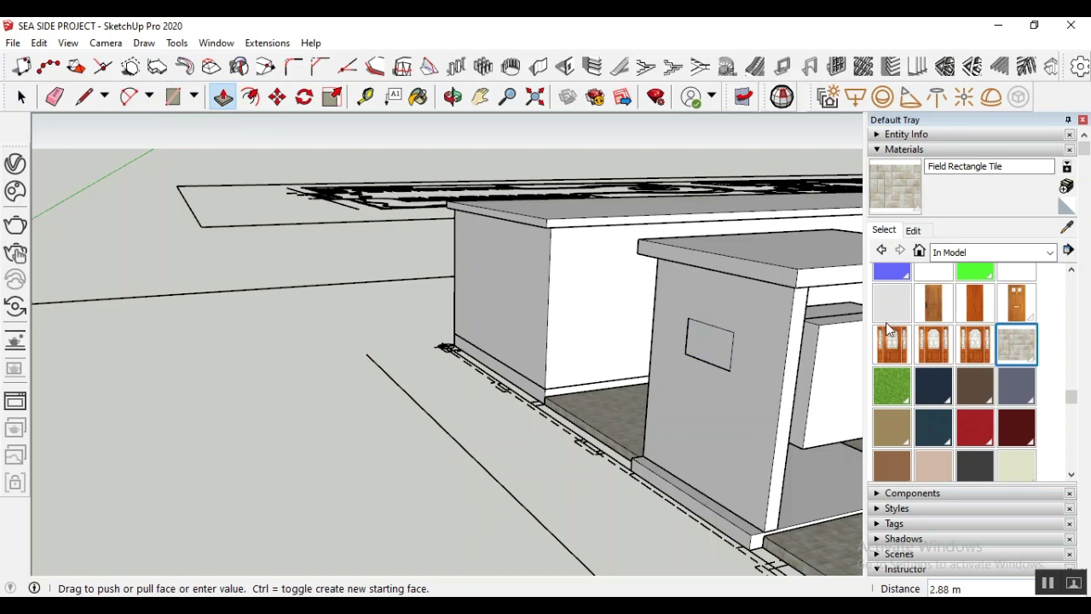
scroll(836, 340, up, 2)
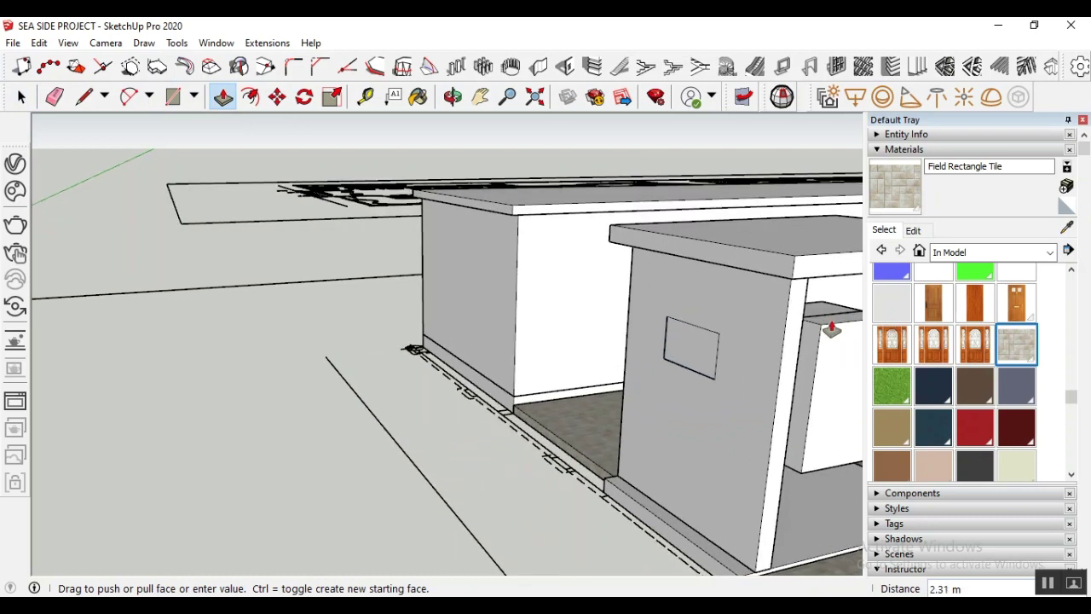
scroll(844, 303, up, 2)
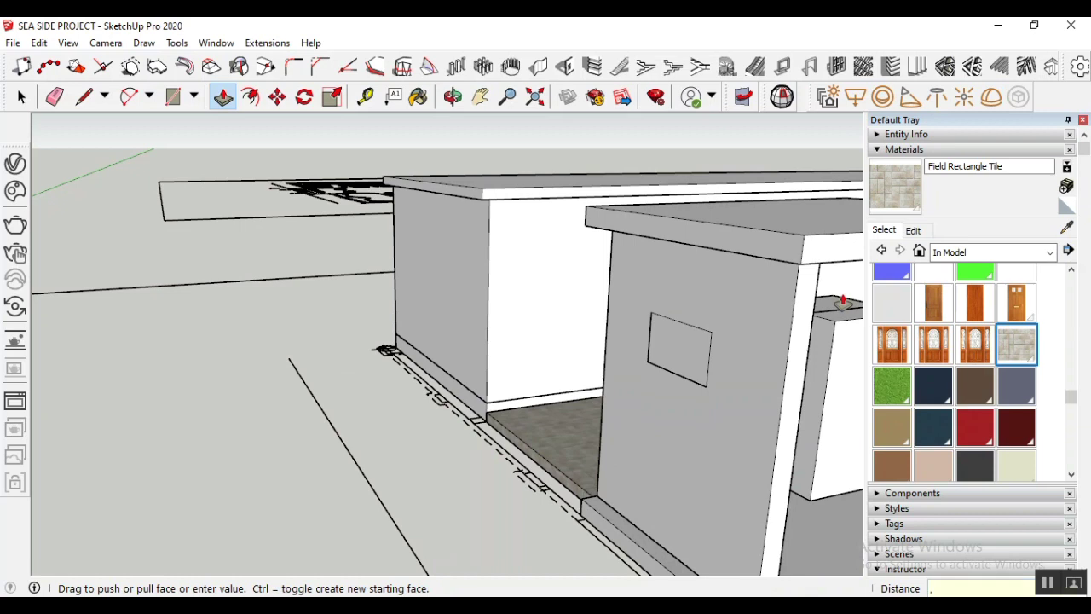
key(Return)
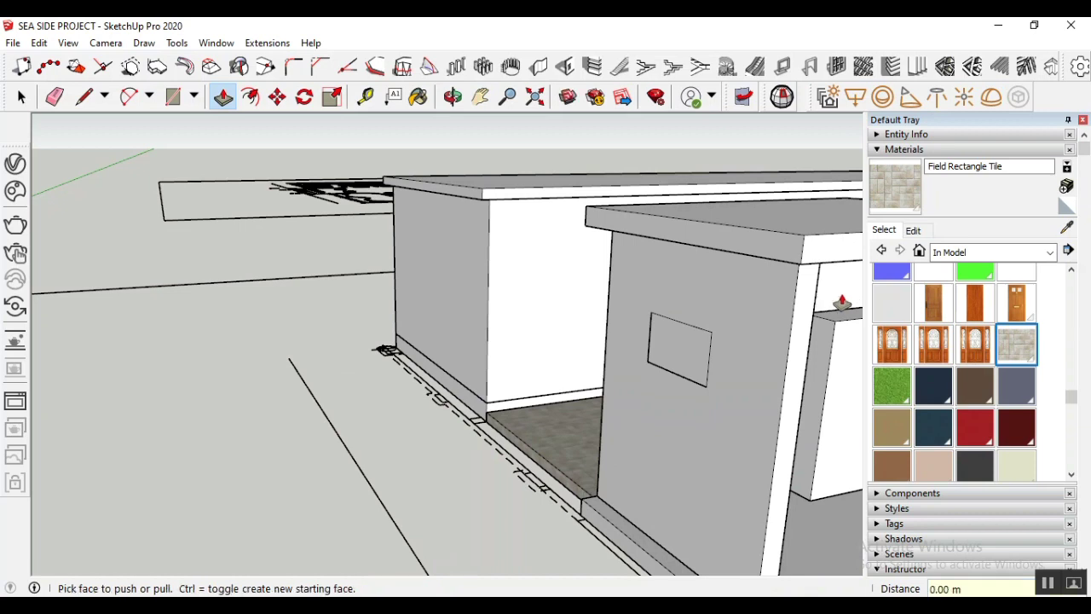
Select the whole box in the side wall and make it a group
click(22, 97)
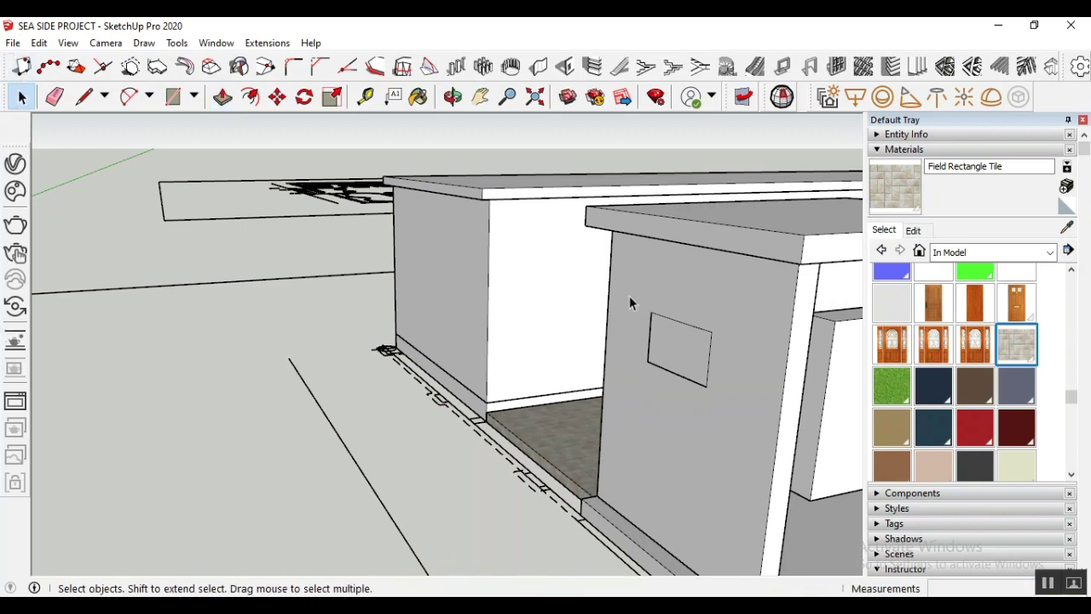
click(659, 344)
right_click(660, 344)
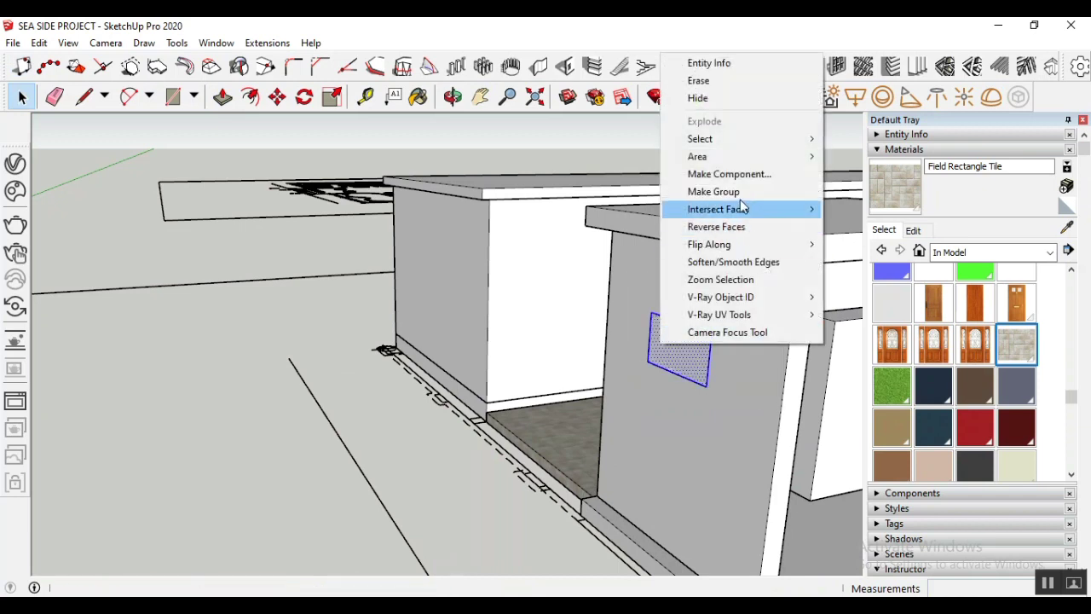
click(727, 193)
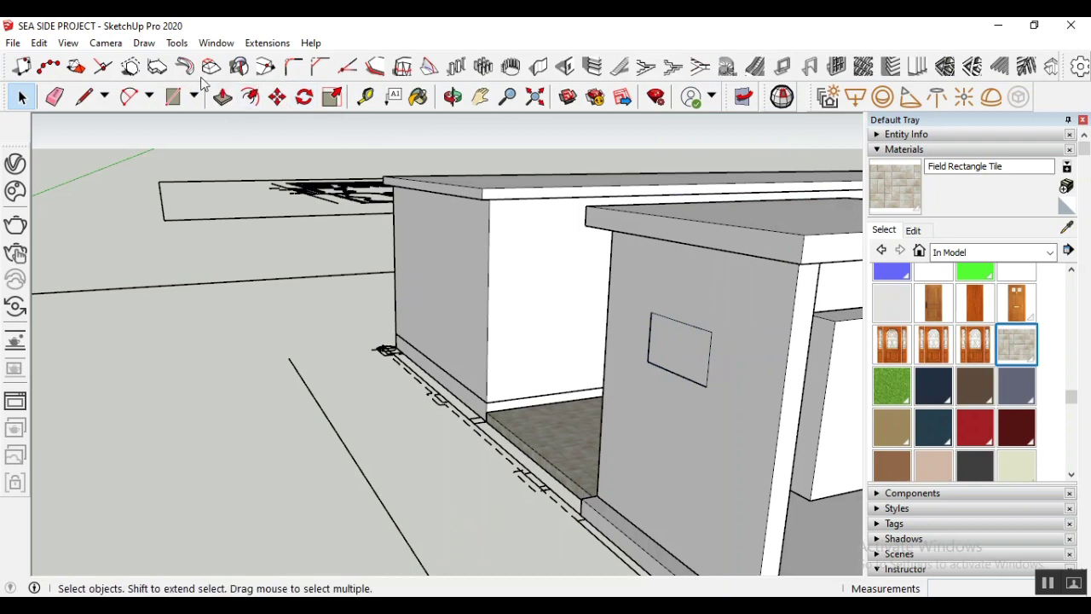
Try subtracting the grouped box from the side wall with Solid Tools, and undo the test opening
click(177, 42)
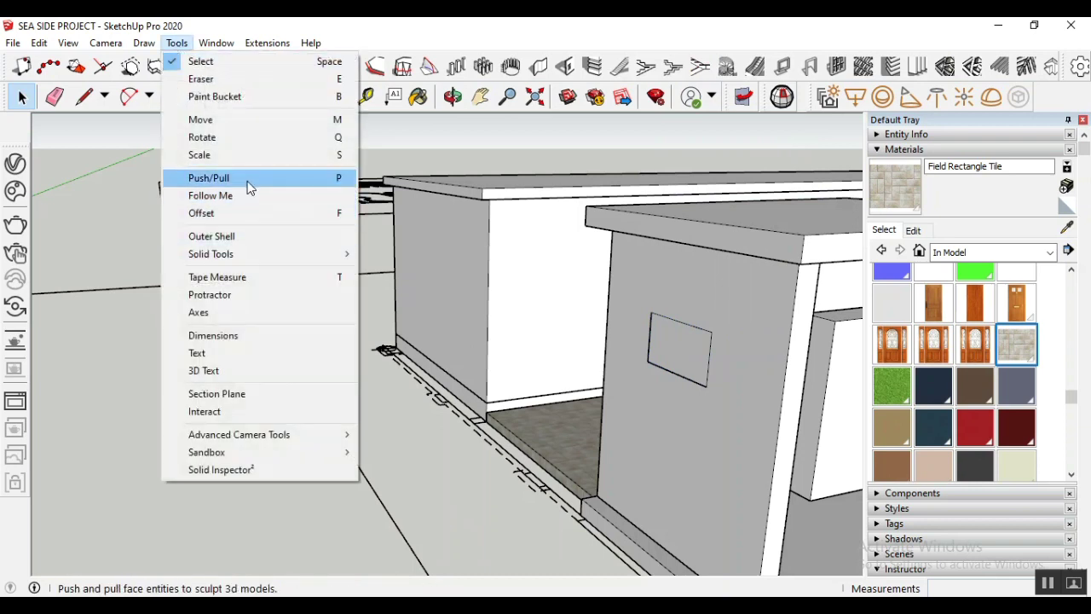
mouse_move(239, 254)
click(399, 287)
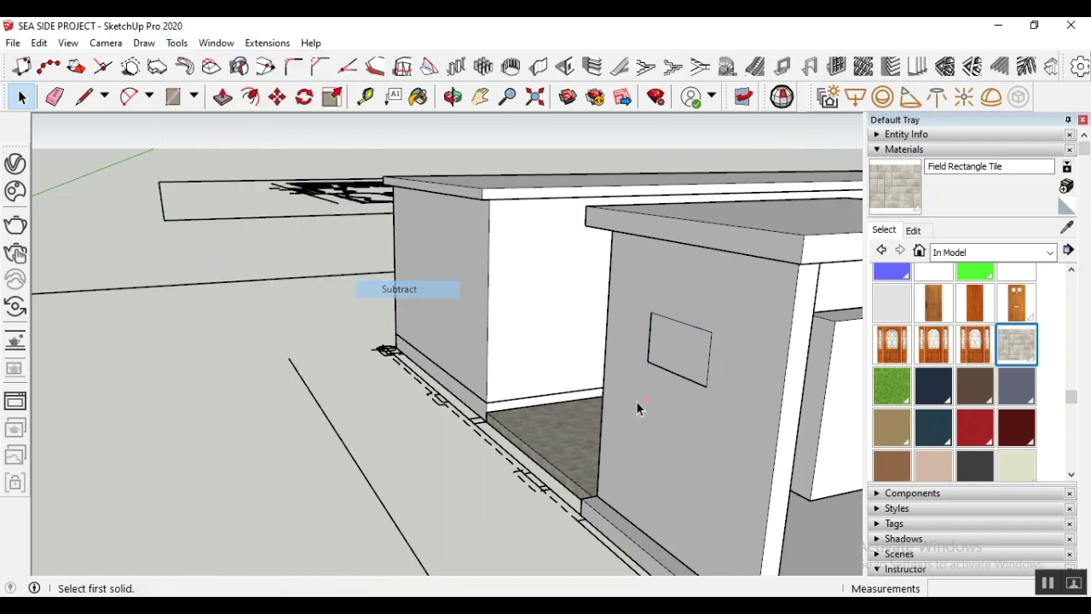
click(690, 333)
click(706, 314)
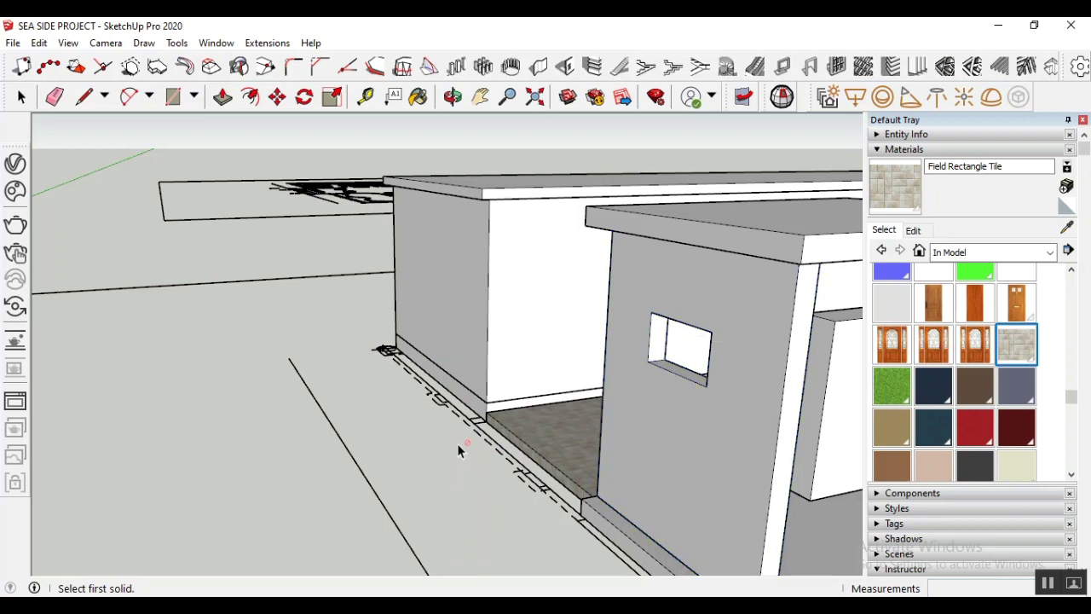
key(ctrl+z)
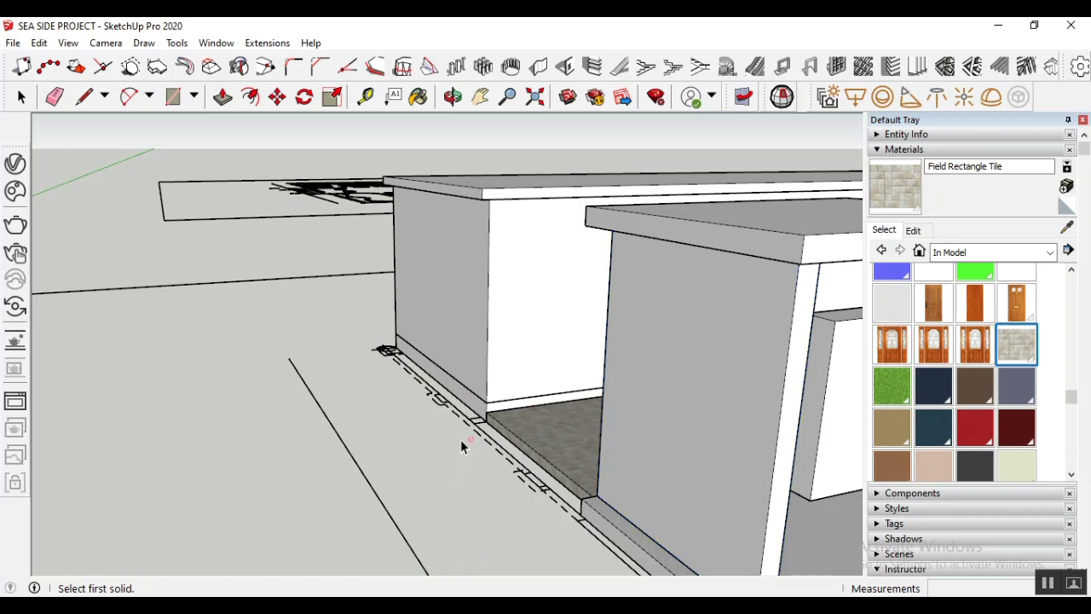
key(space)
Move the side wall group 0.20 m outward so its lower front corner meets the slab's outer corner
scroll(55, 364, down, 5)
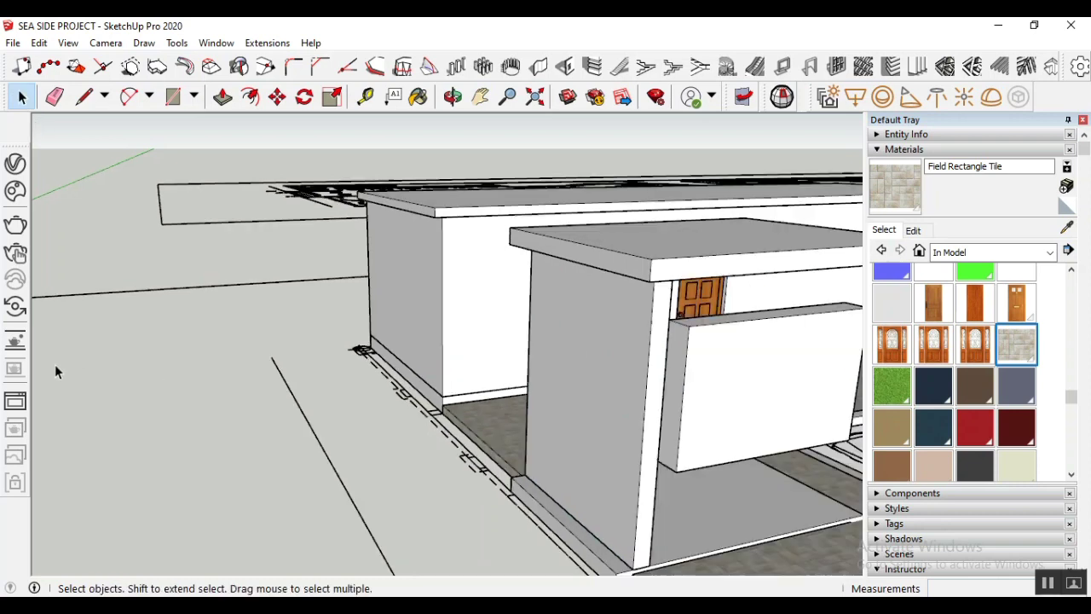
scroll(361, 462, up, 6)
click(368, 450)
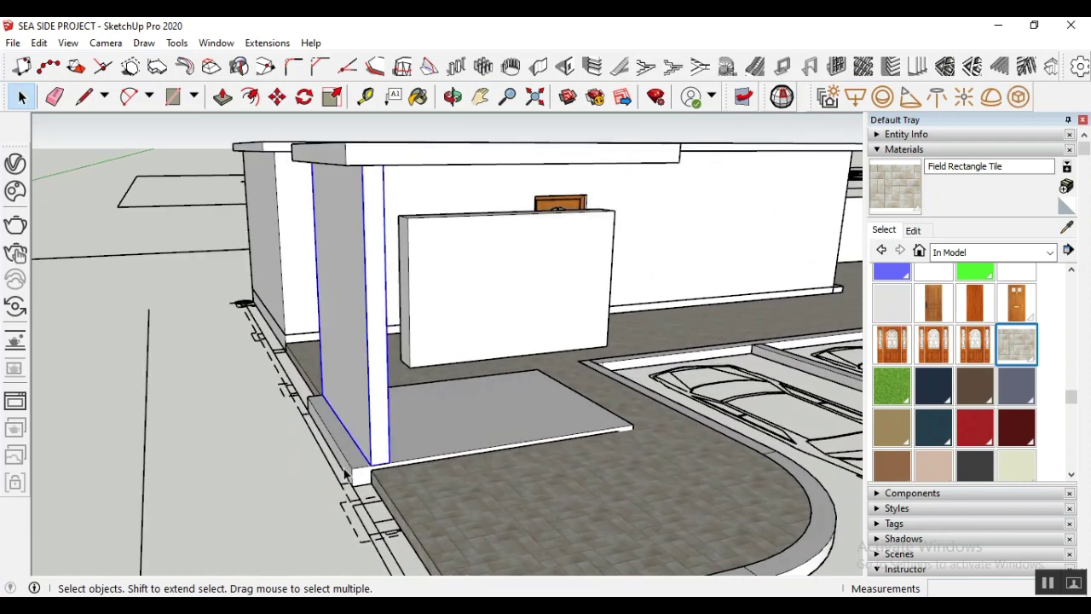
click(277, 96)
scroll(368, 461, up, 4)
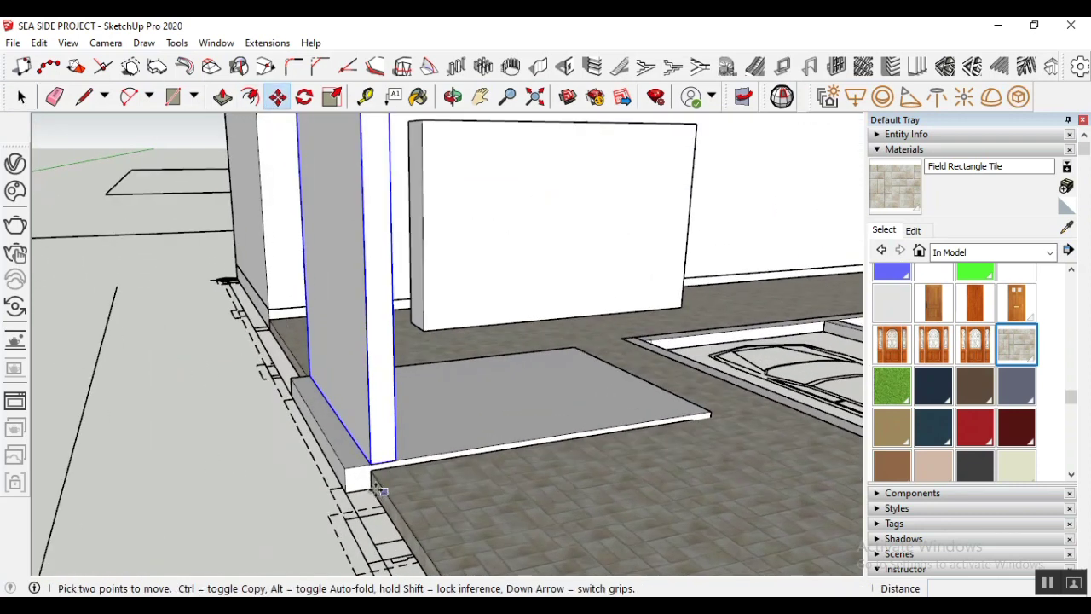
click(368, 450)
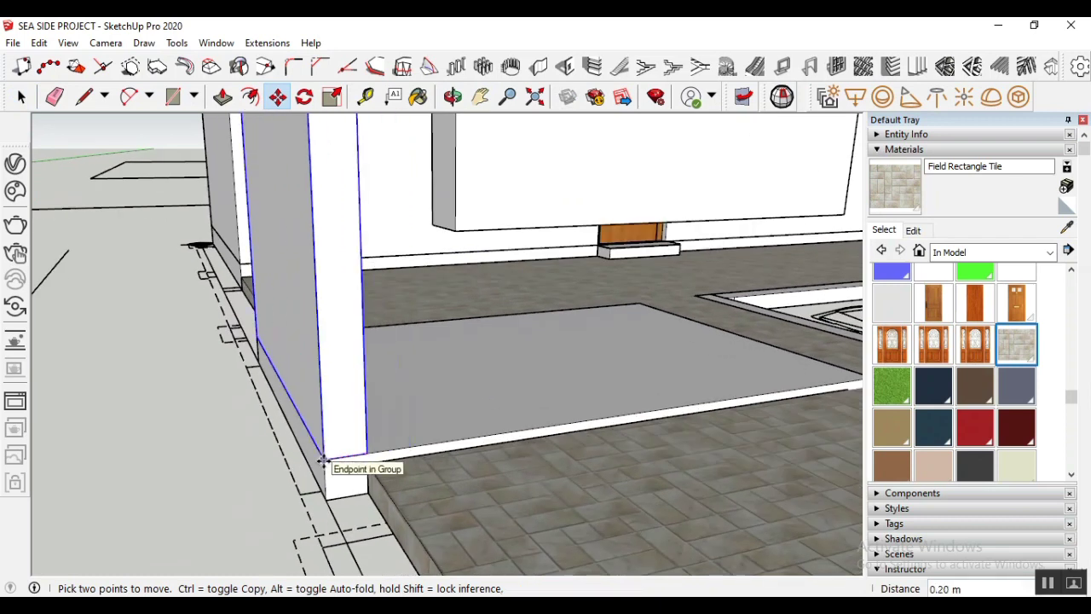
key(Escape)
scroll(142, 444, down, 3)
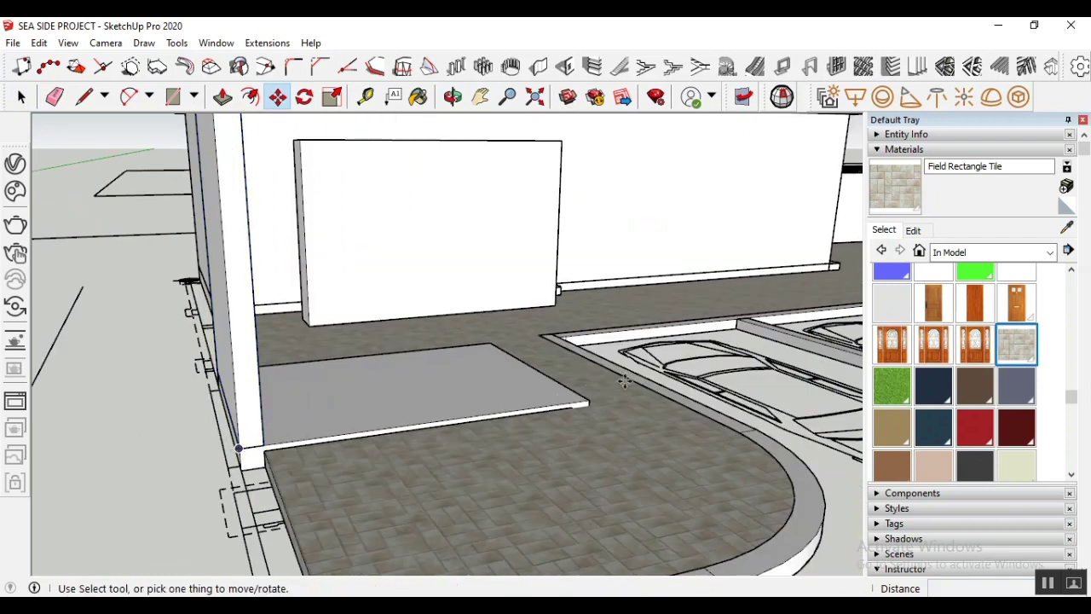
Draw a 3.2 m by 0.2 m rectangle along the slab's front edge, starting at the side wall's base
scroll(617, 378, up, 1)
click(172, 98)
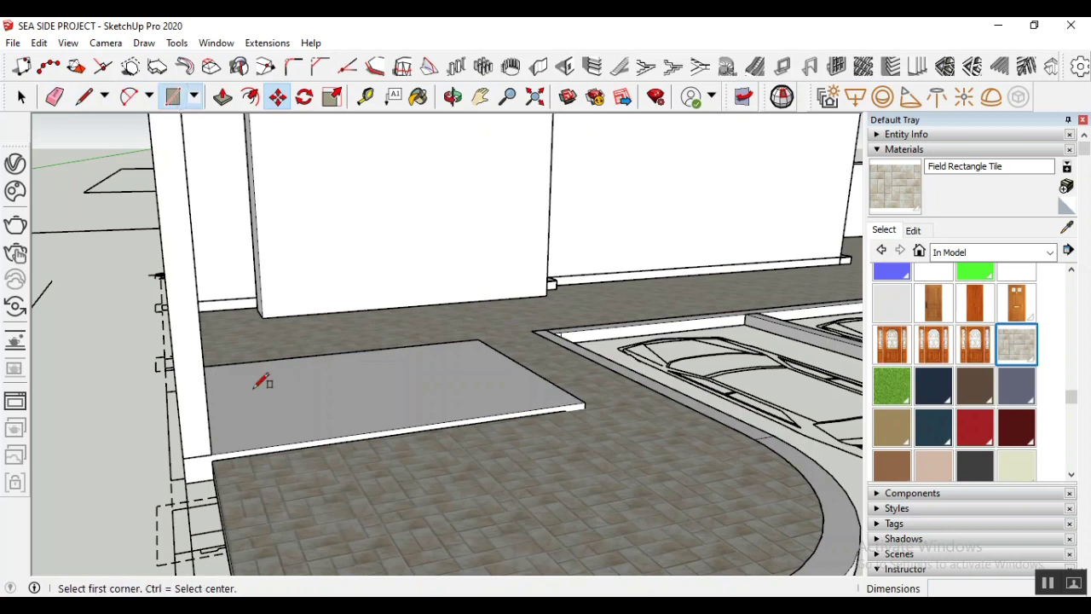
scroll(226, 443, up, 2)
click(204, 460)
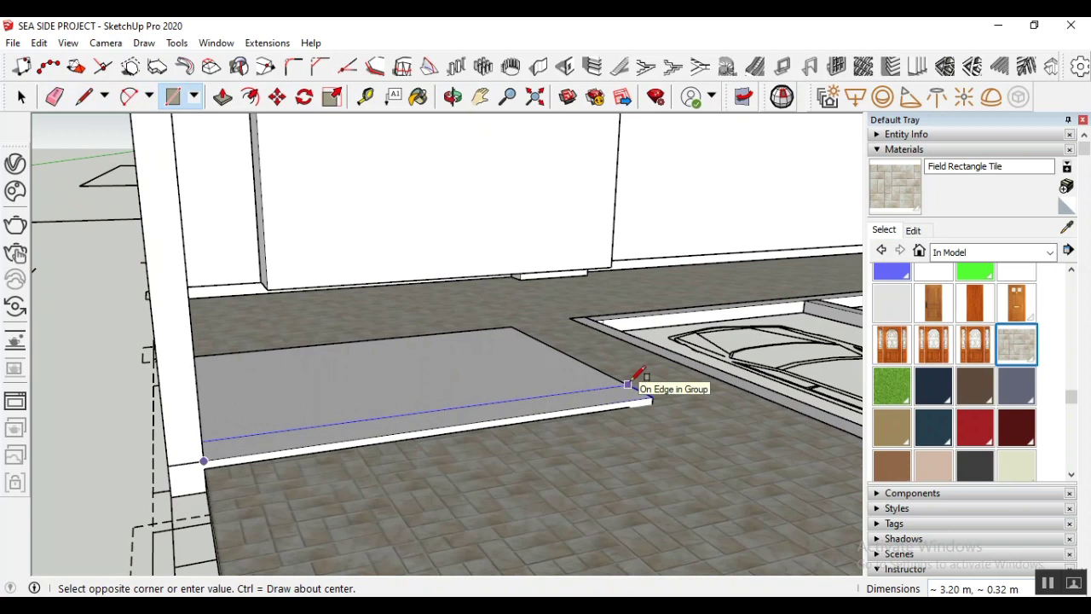
text(3.)
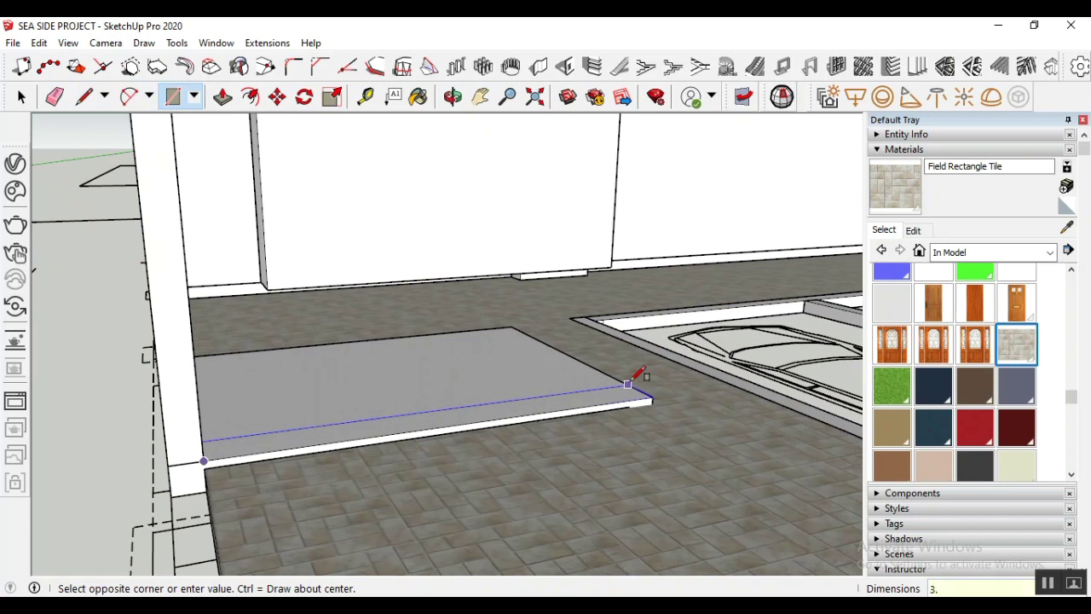
text(2,.2)
key(Return)
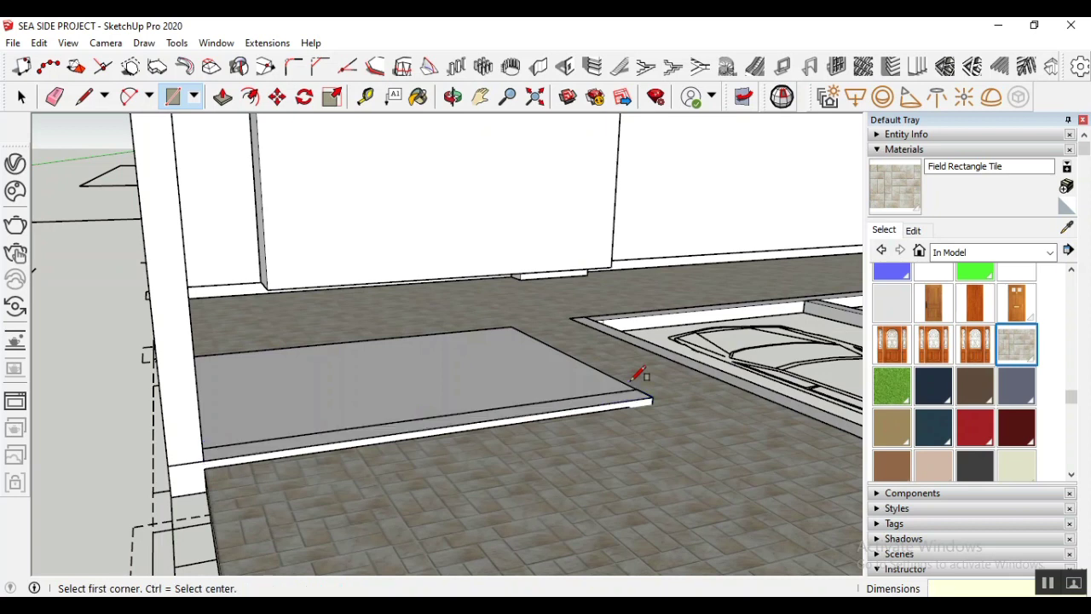
Push/Pull the rectangle on the slab's front edge up 3.00 m to the canopy's underside to form the front wall
click(223, 96)
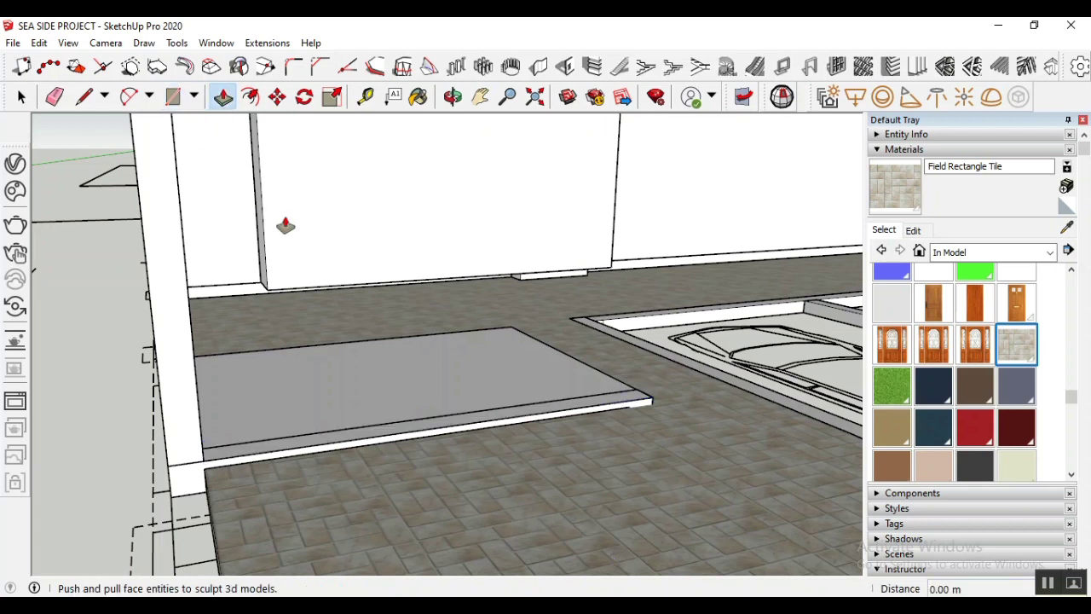
click(376, 433)
scroll(380, 438, down, 3)
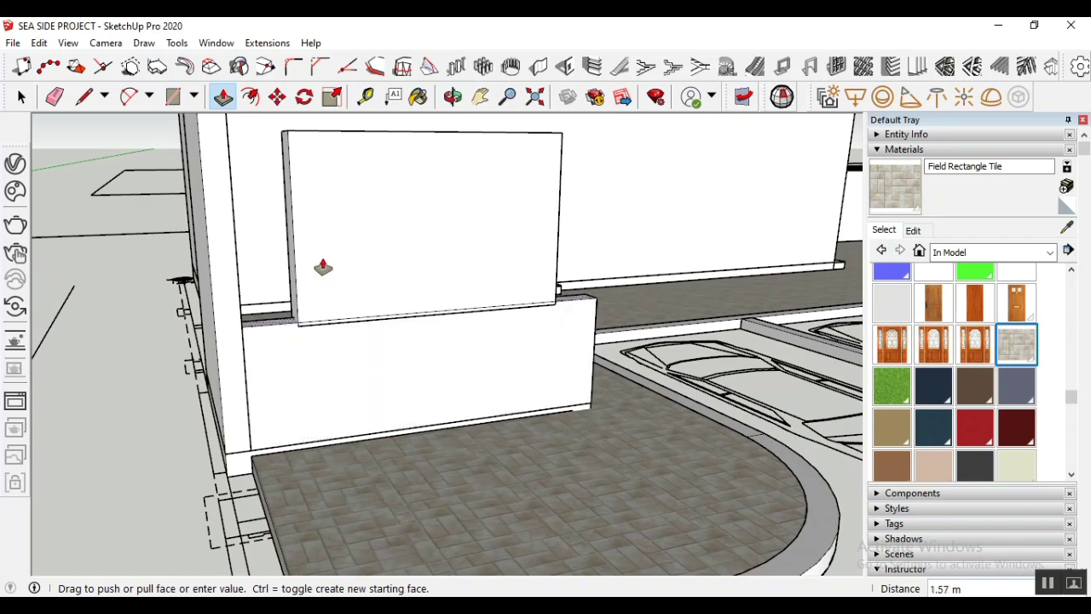
scroll(291, 357, down, 2)
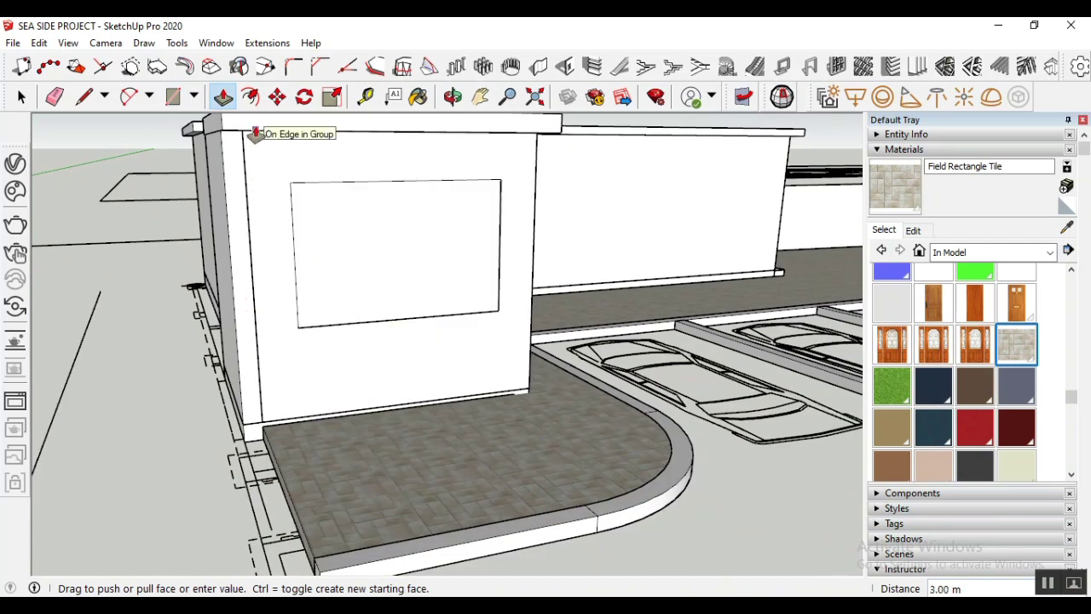
click(255, 134)
Try deleting the grouped box from the new front wall
click(22, 97)
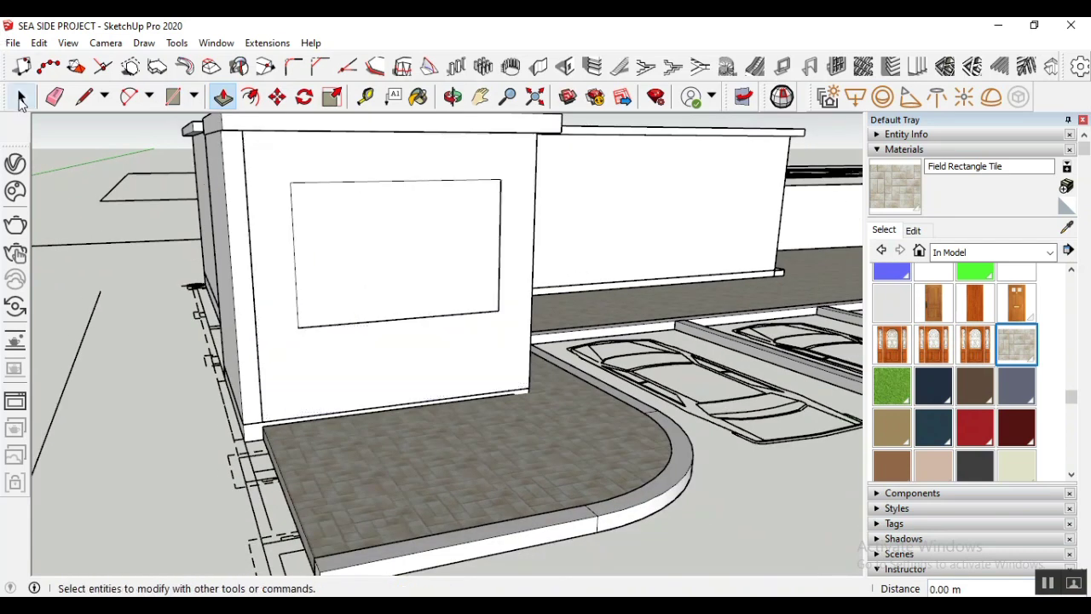
double_click(452, 279)
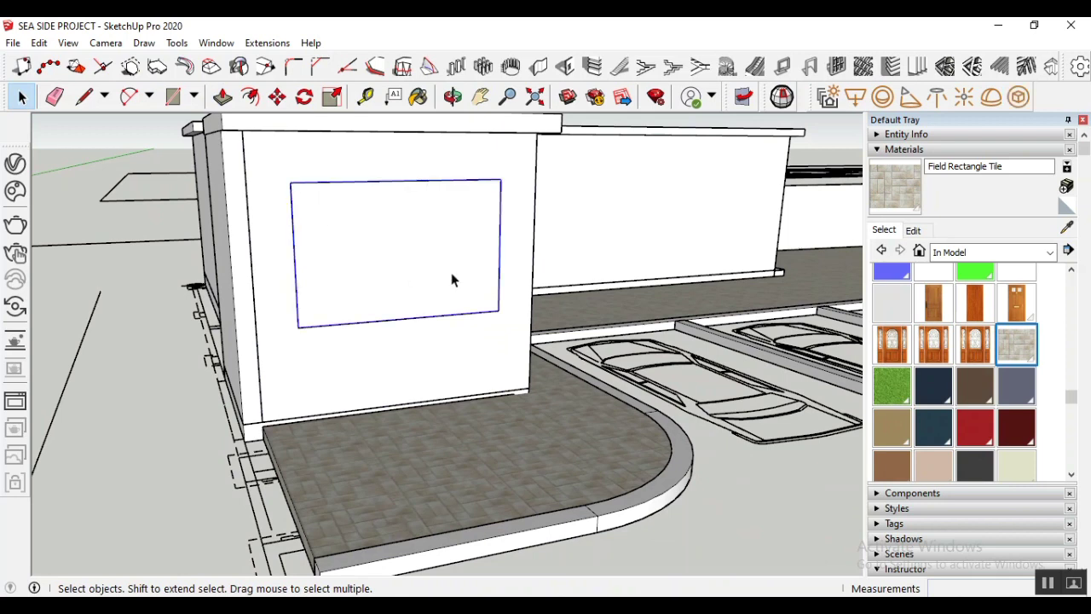
key(Delete)
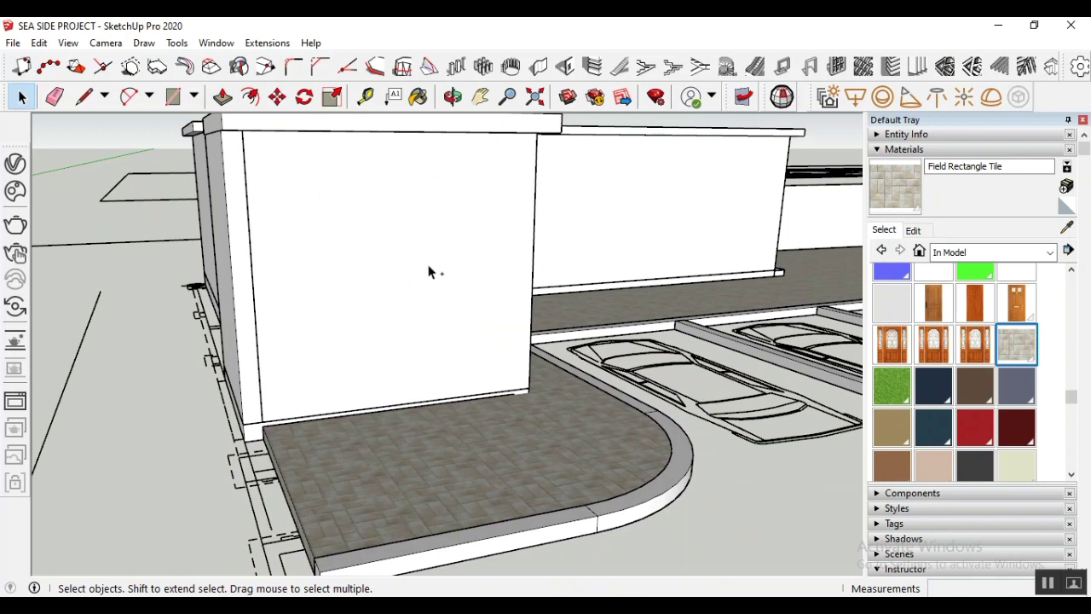
scroll(429, 271, down, 3)
middle_drag(494, 273, 463, 157)
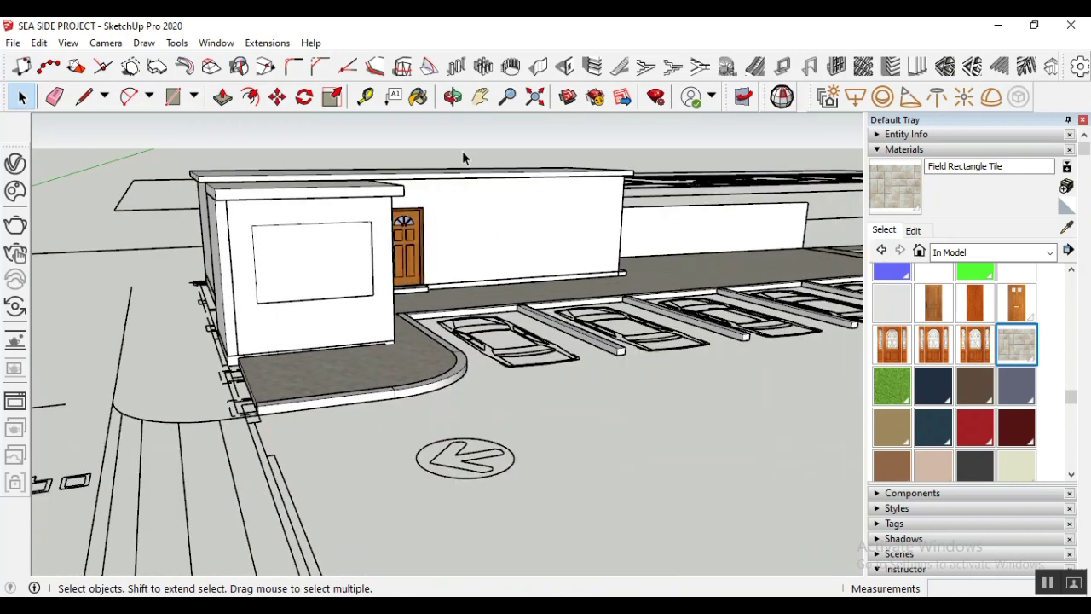
click(452, 96)
drag(357, 311, 135, 295)
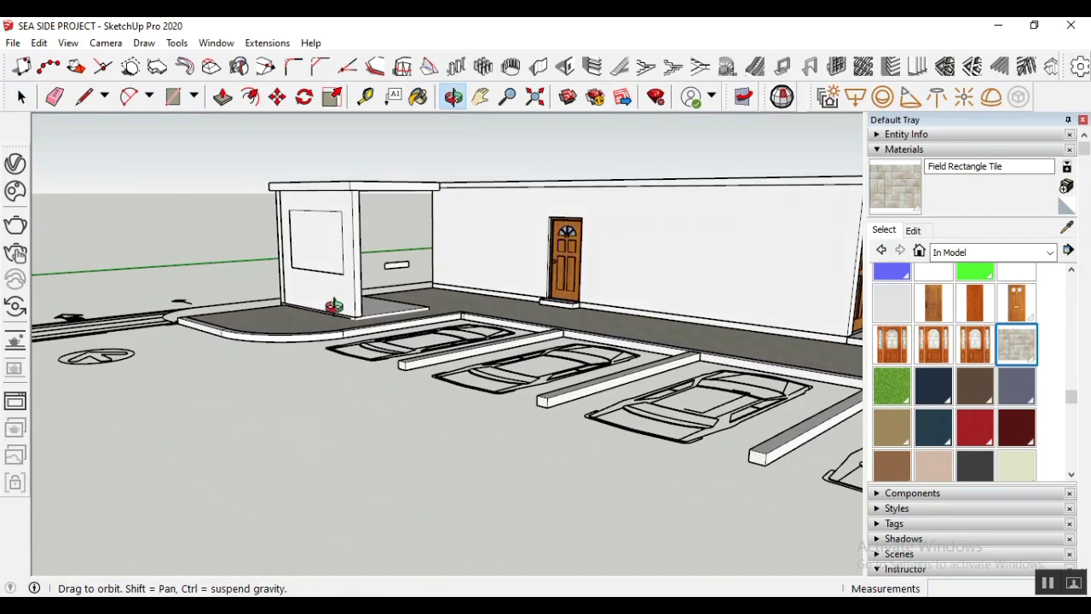
drag(333, 306, 282, 317)
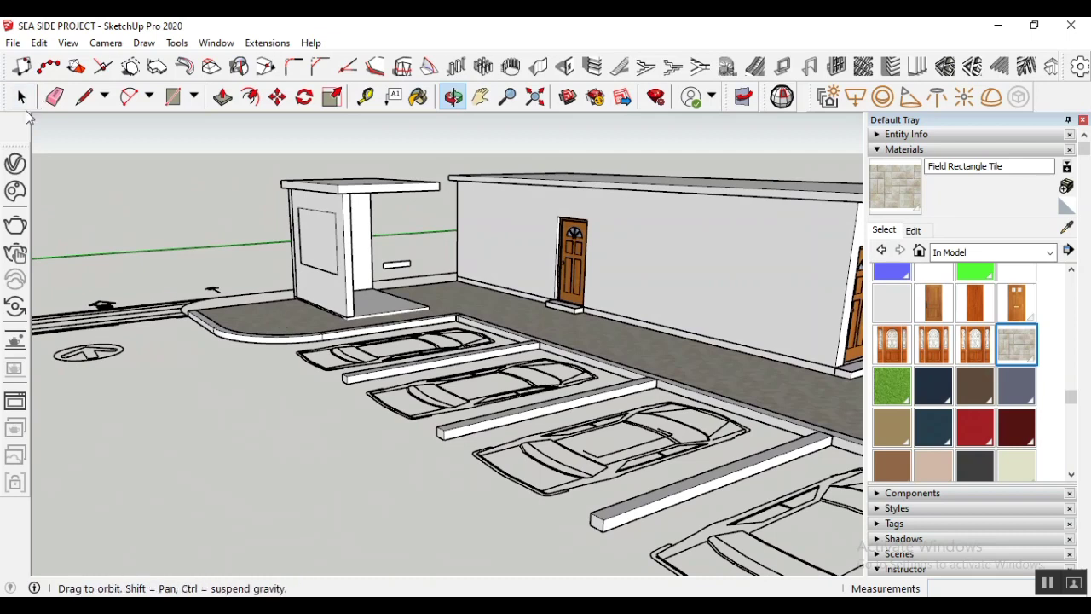
click(21, 97)
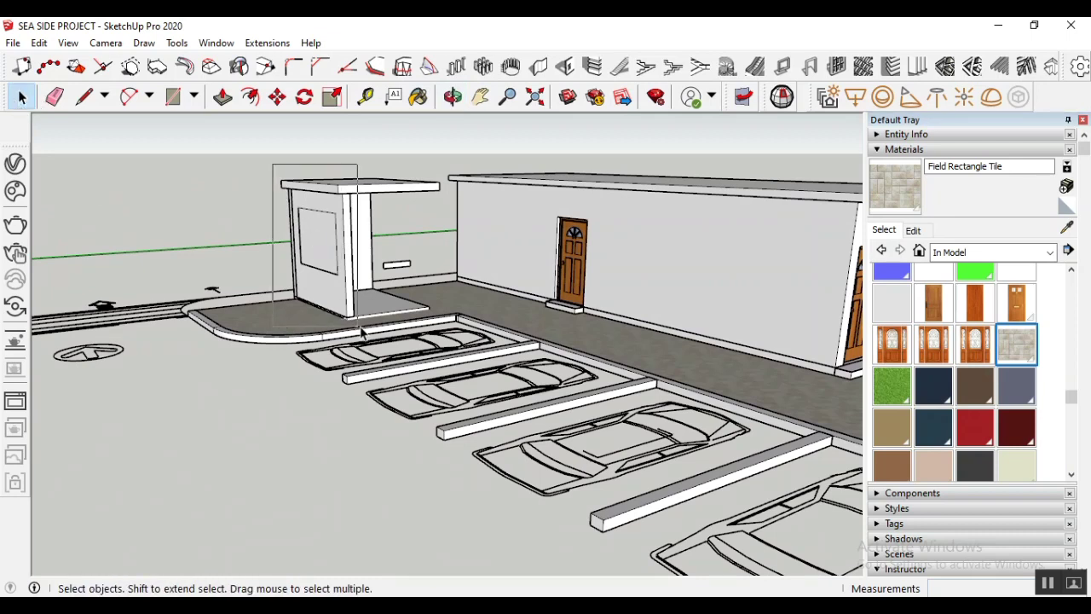
click(336, 273)
scroll(318, 244, up, 1)
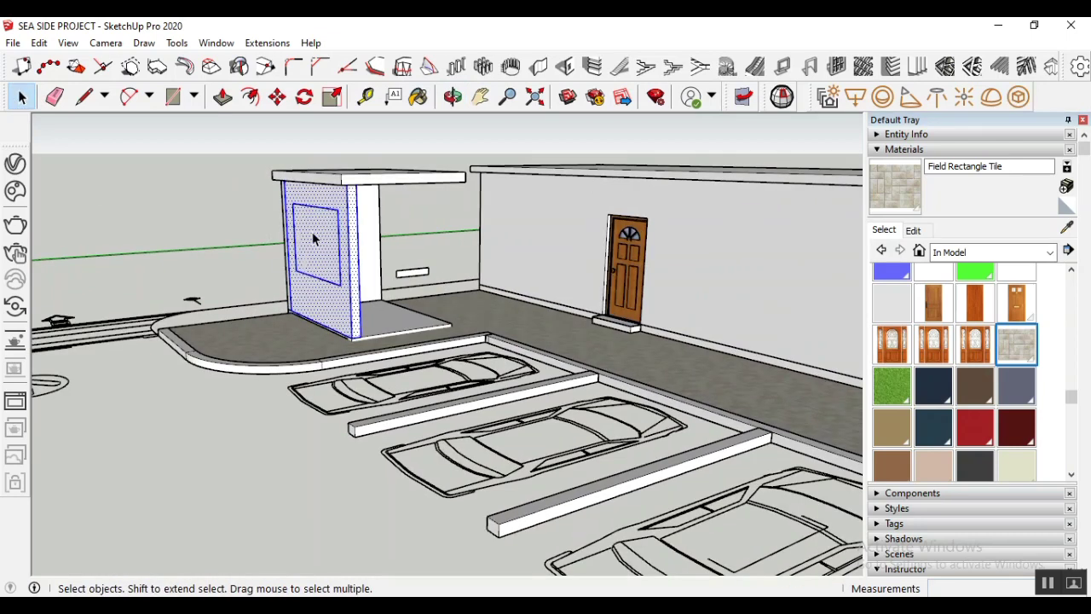
click(328, 267)
scroll(324, 254, up, 2)
right_click(327, 236)
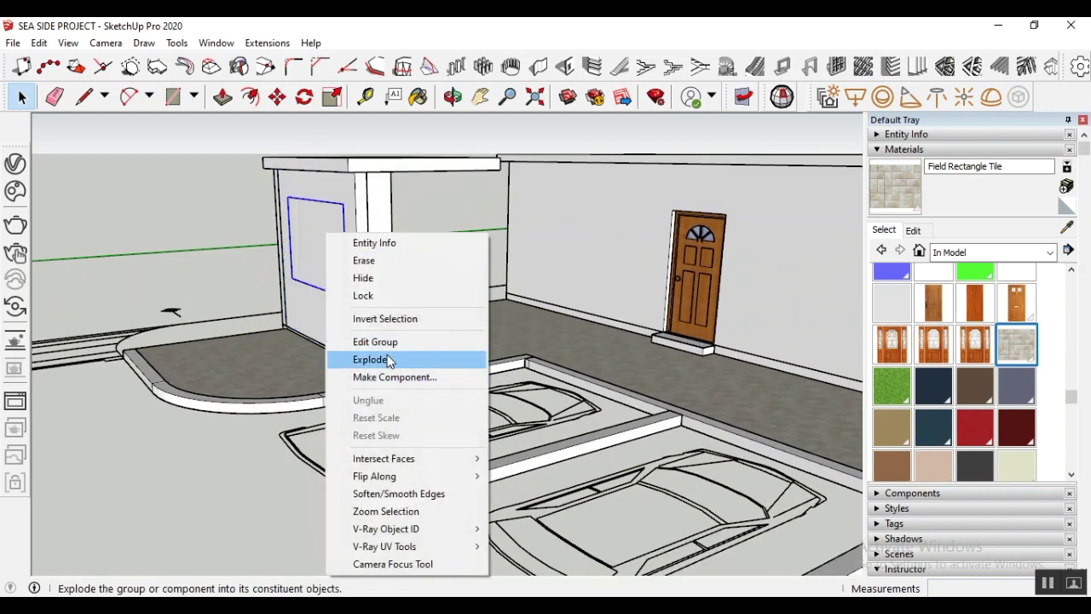
click(193, 219)
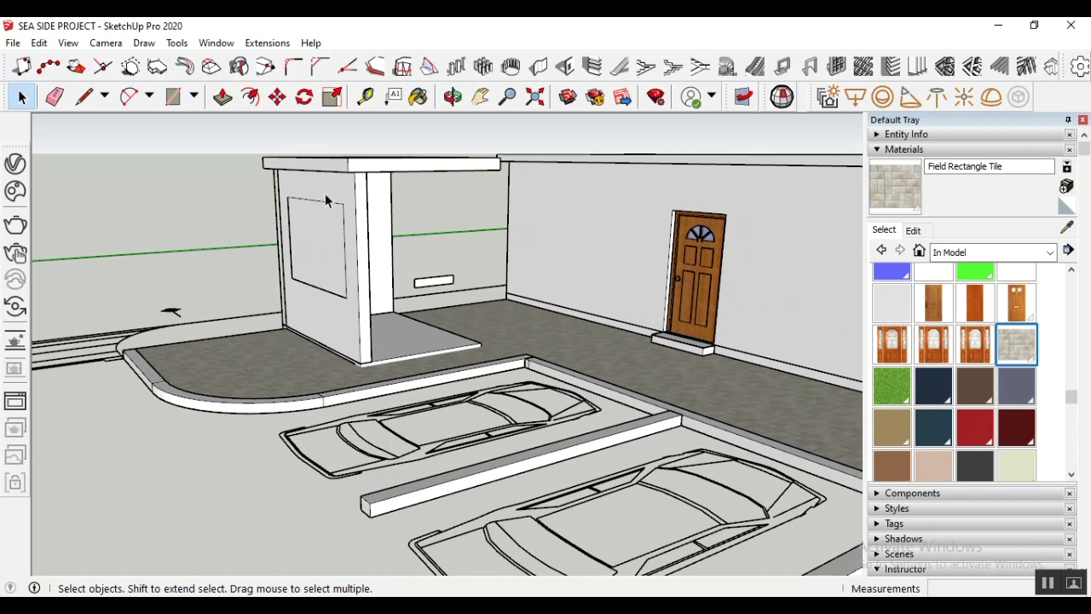
Select only the grouped box in the front wall and move it more than 2 m outward, clear of the structure
click(345, 202)
click(225, 215)
double_click(329, 307)
scroll(335, 249, up, 1)
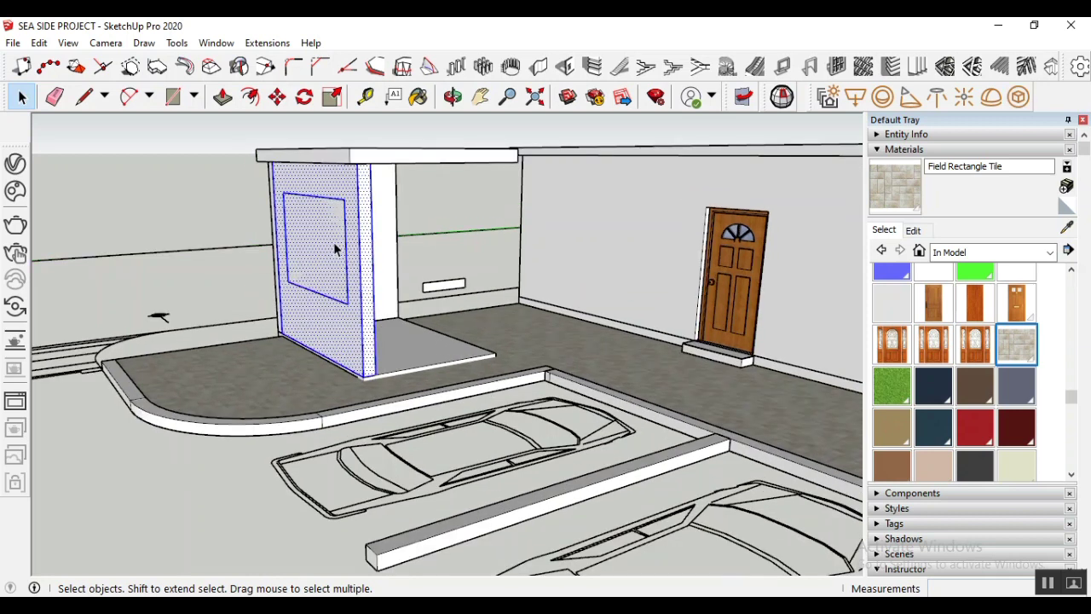
scroll(333, 247, up, 1)
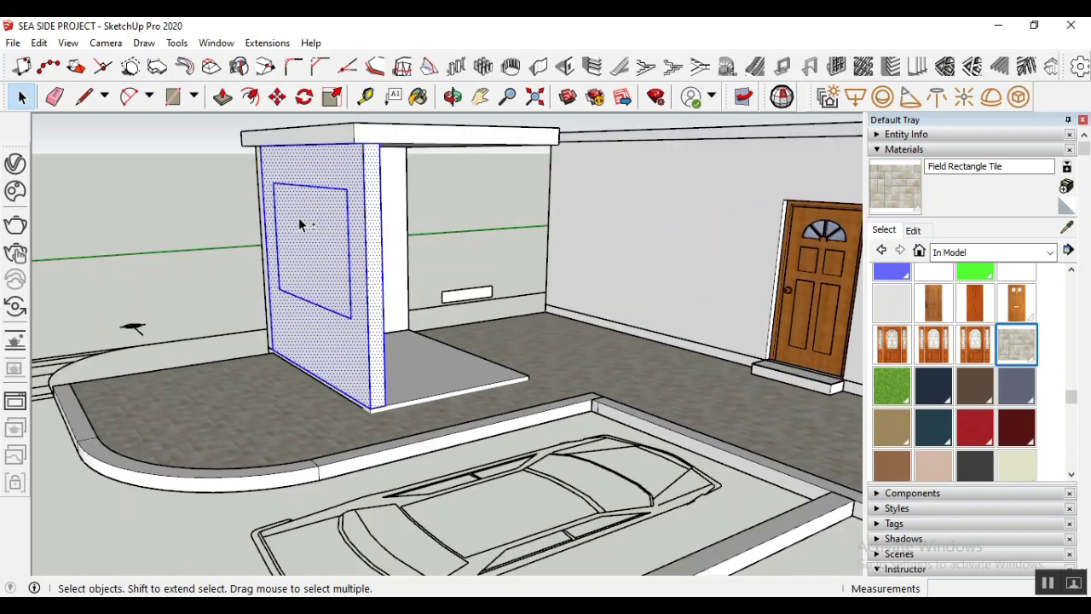
shift+click(300, 224)
right_click(313, 218)
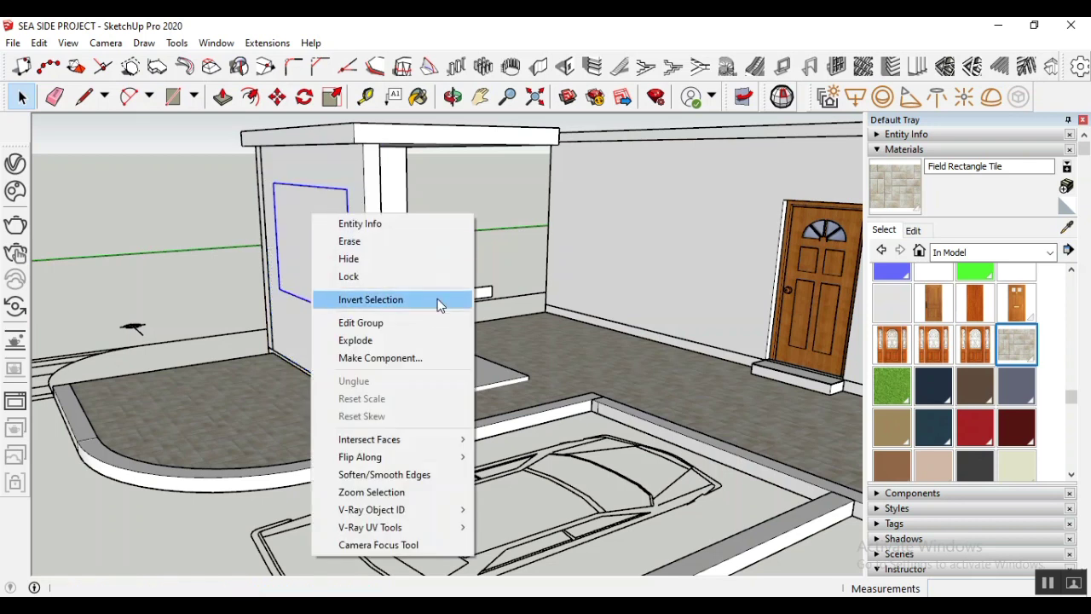
key(Escape)
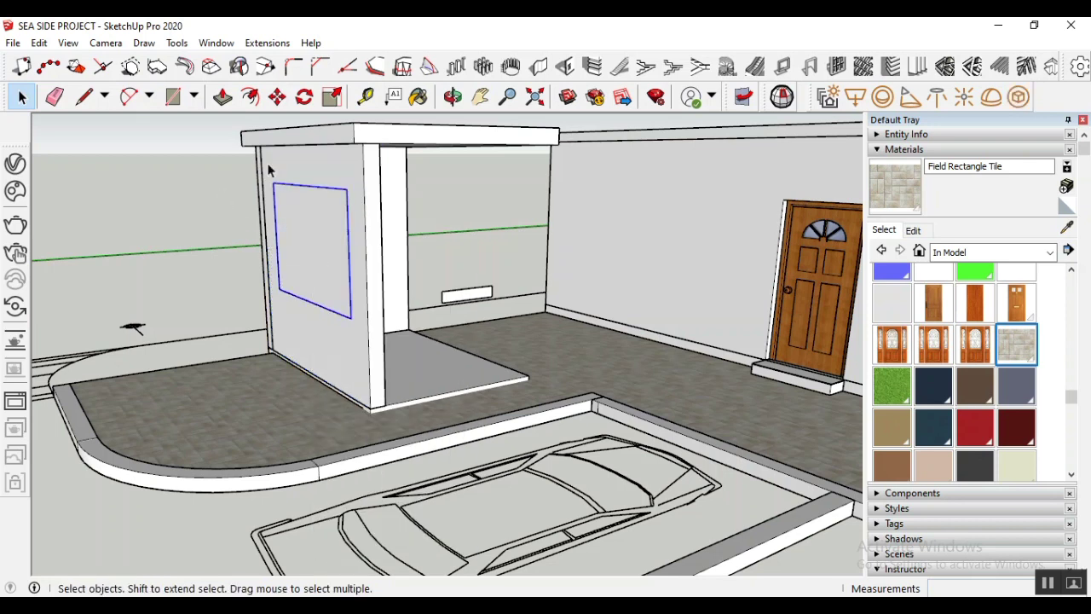
click(277, 97)
click(290, 256)
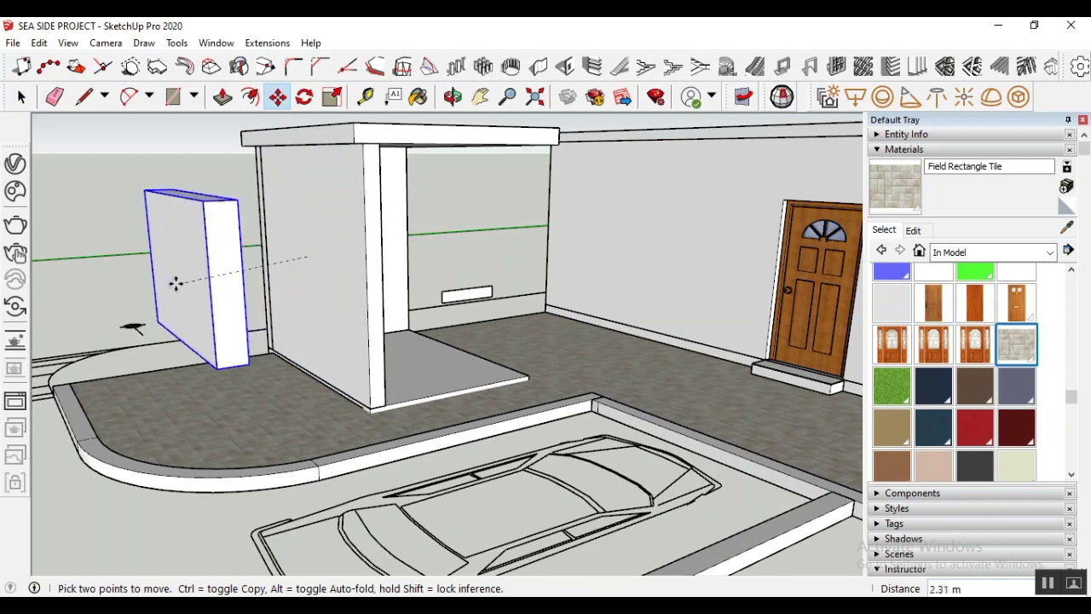
click(168, 269)
Select the whole front wall with all its faces and edges and make it a group
key(space)
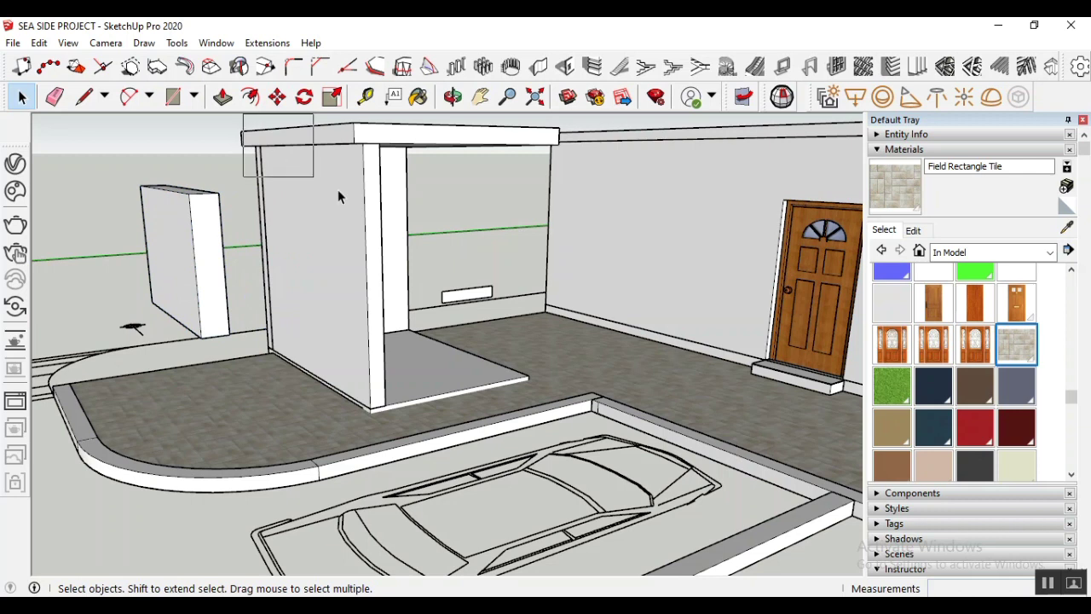
click(332, 253)
right_click(324, 250)
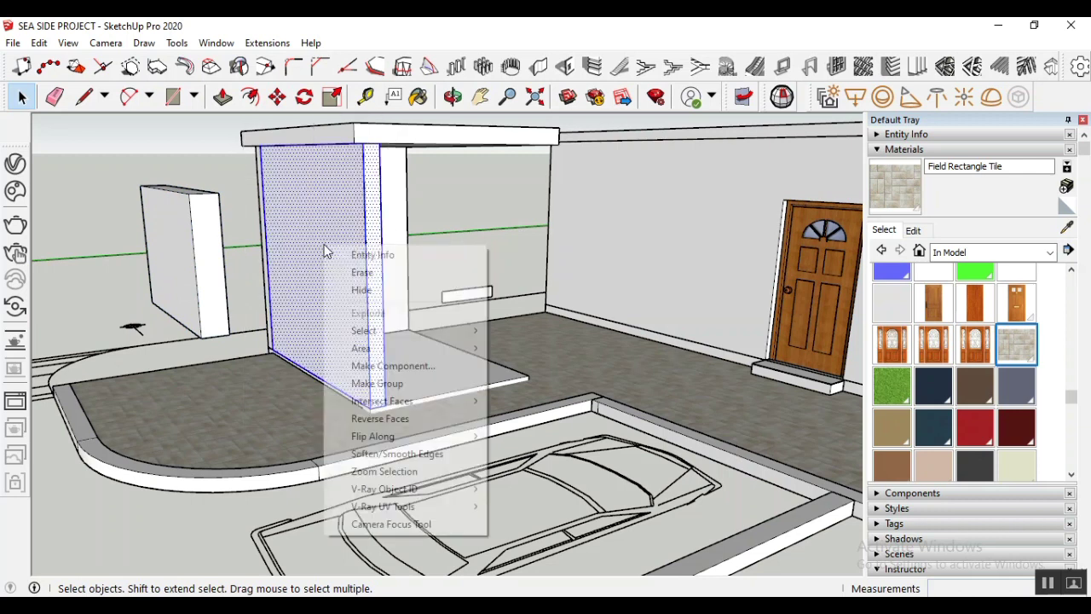
click(395, 385)
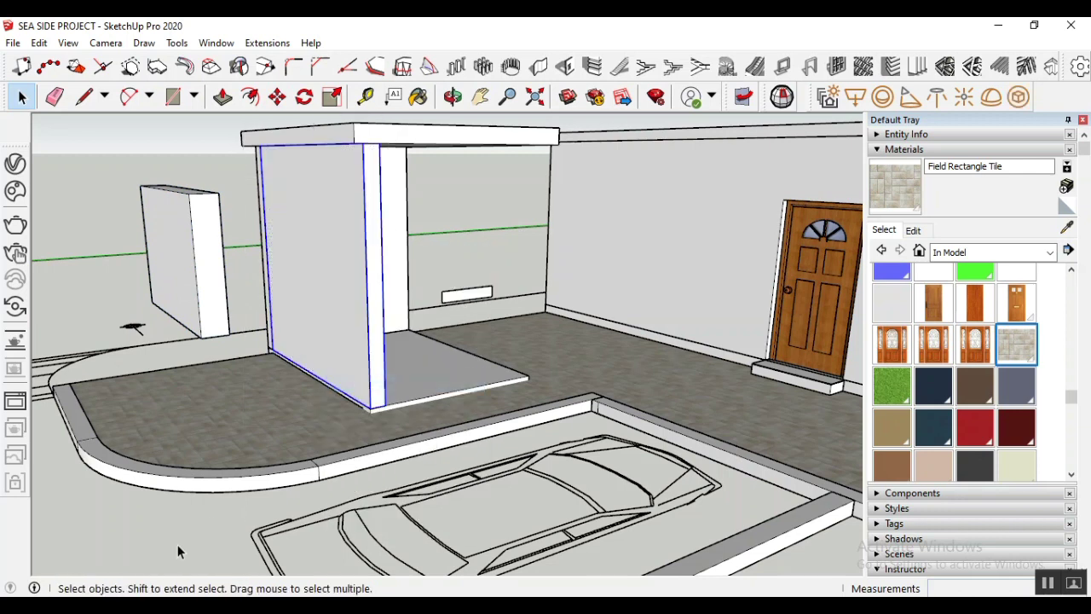
Copy the side wall group about 3.41 m across the slab to the opposite side, picking it up by its lower outer corner
middle_drag(401, 367, 373, 358)
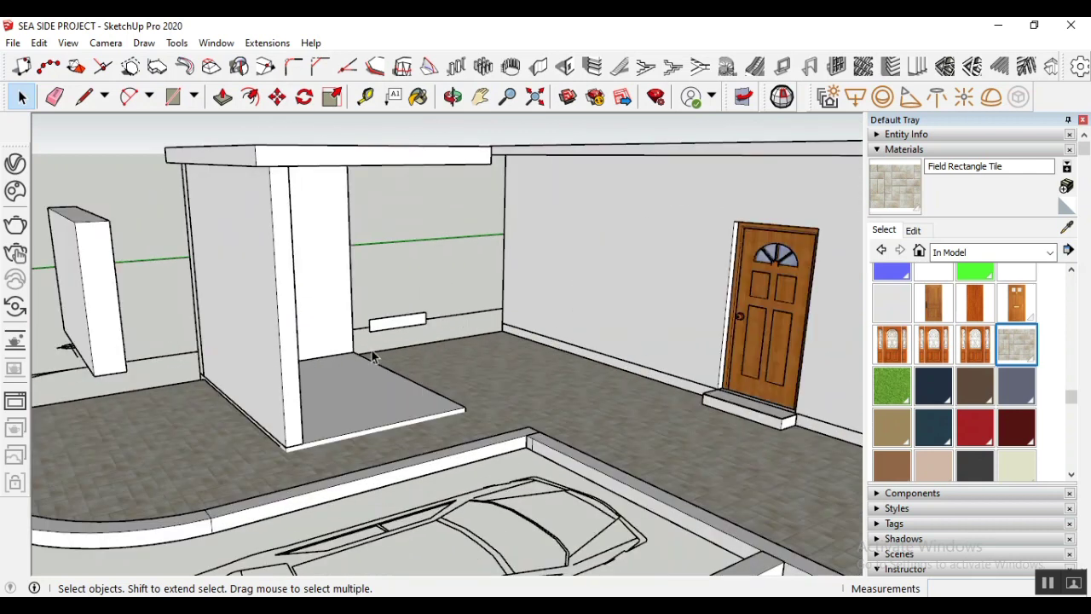
click(321, 248)
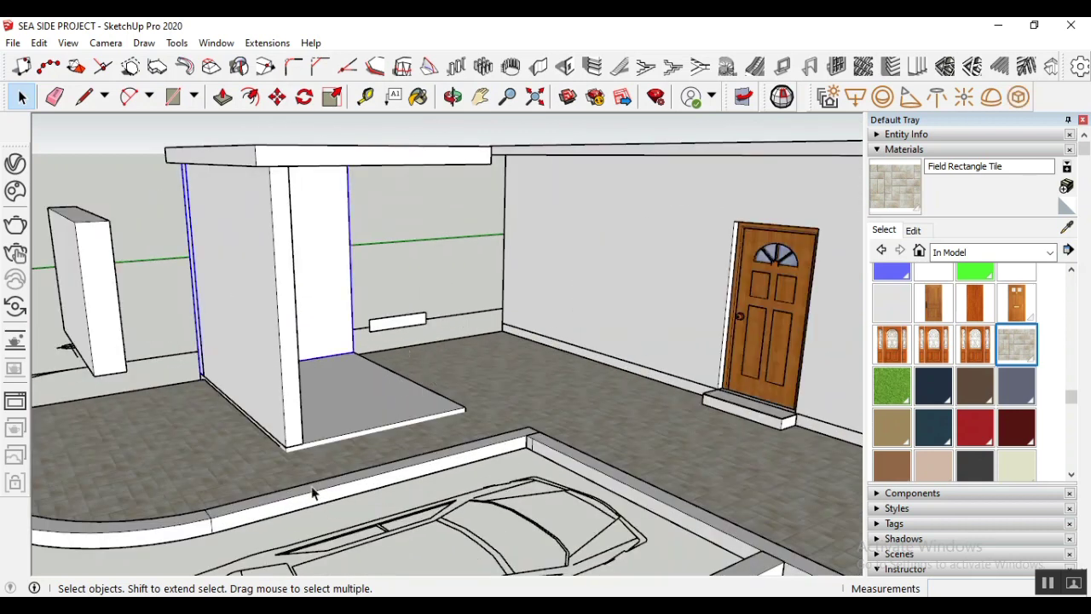
key(f)
key(m)
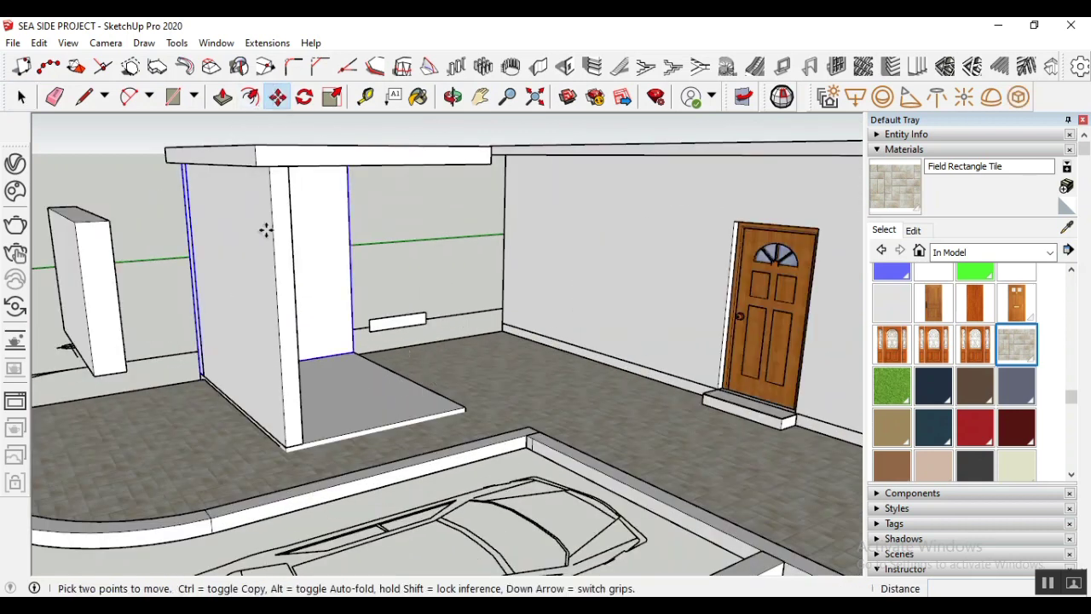
scroll(210, 396, up, 5)
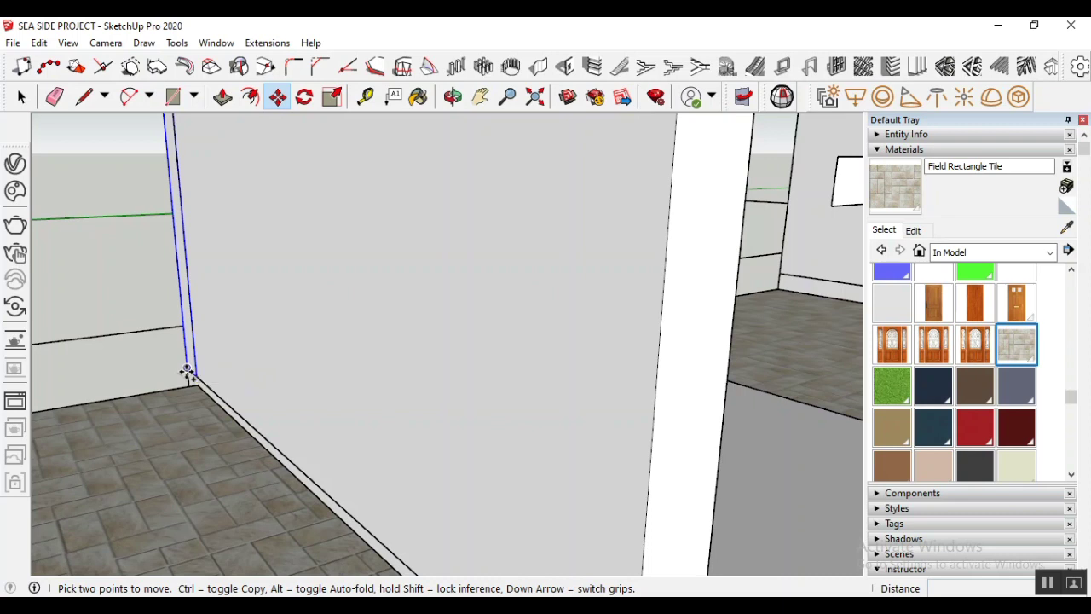
key(ctrl)
click(187, 373)
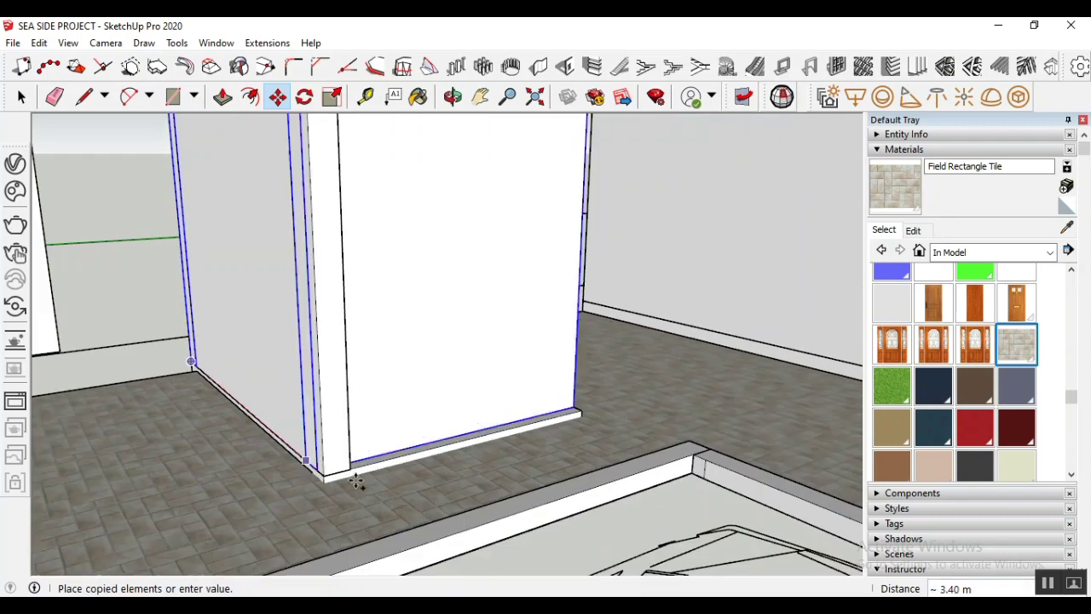
scroll(356, 482, up, 2)
click(362, 479)
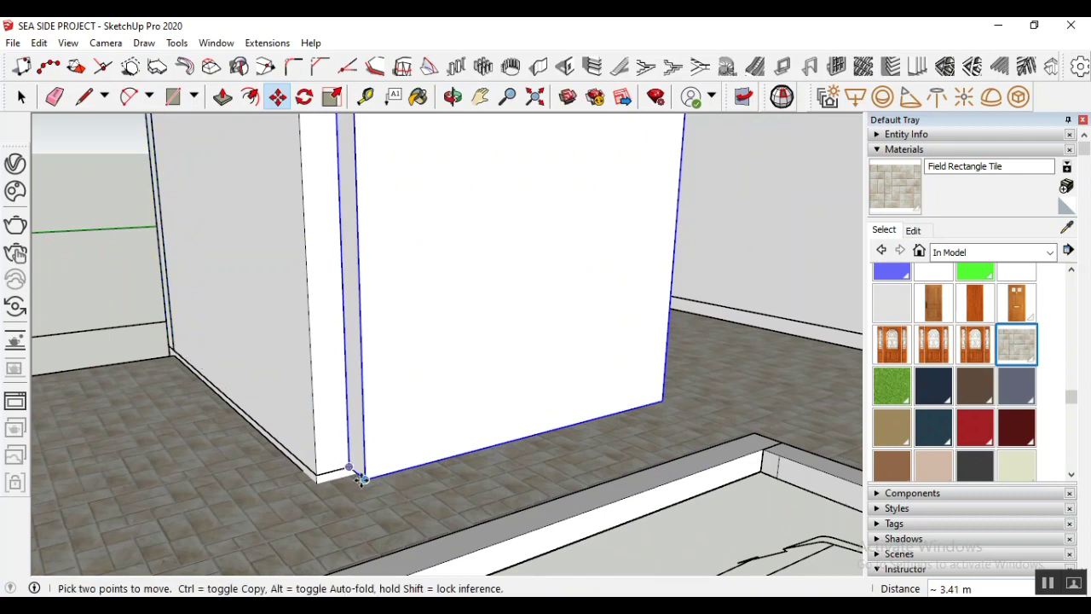
Move the copied side wall 0.20 m back so its lower corner meets the front wall's lower corner
click(367, 480)
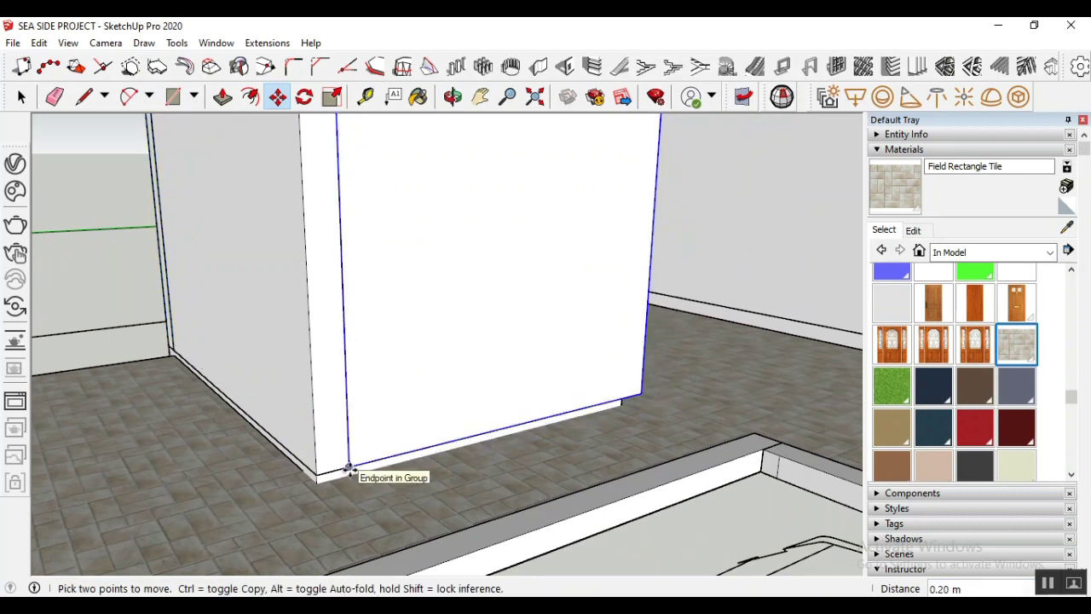
click(350, 468)
scroll(334, 355, down, 1)
key(Escape)
Inside the copied side wall group, push the overhanging end face in 0.20 m to line up with the slab's edge
click(453, 96)
drag(547, 369, 366, 280)
drag(476, 324, 482, 255)
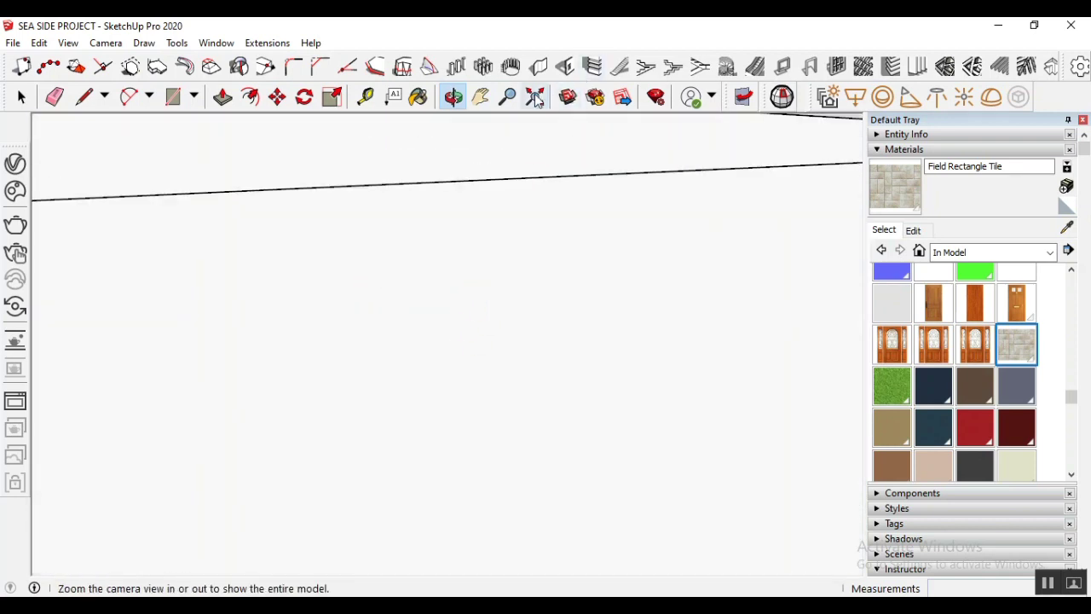
click(535, 97)
scroll(300, 205, up, 10)
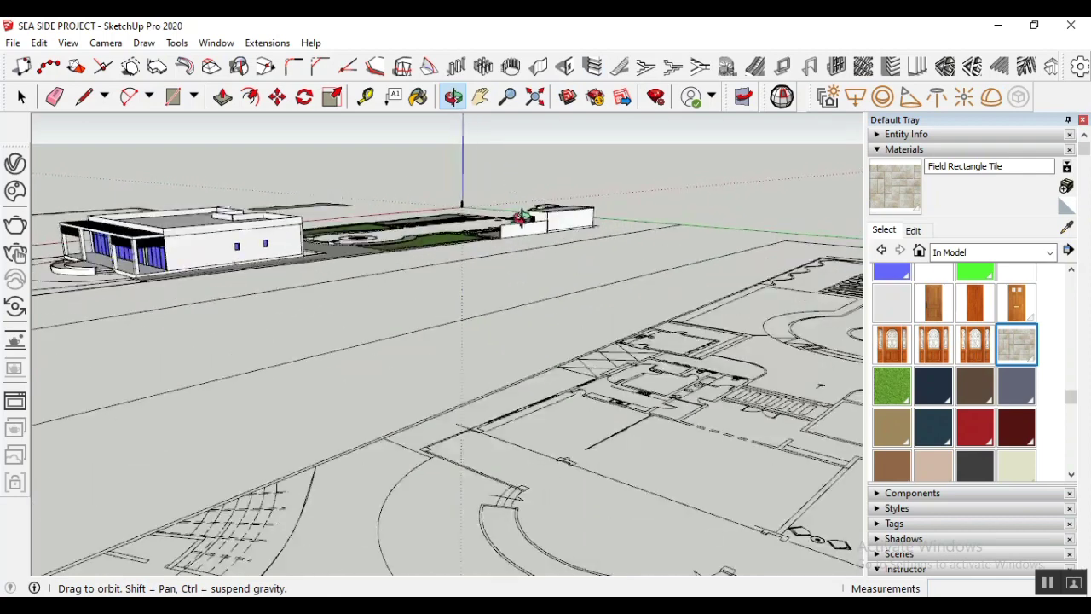
scroll(511, 281, down, 2)
scroll(582, 312, down, 3)
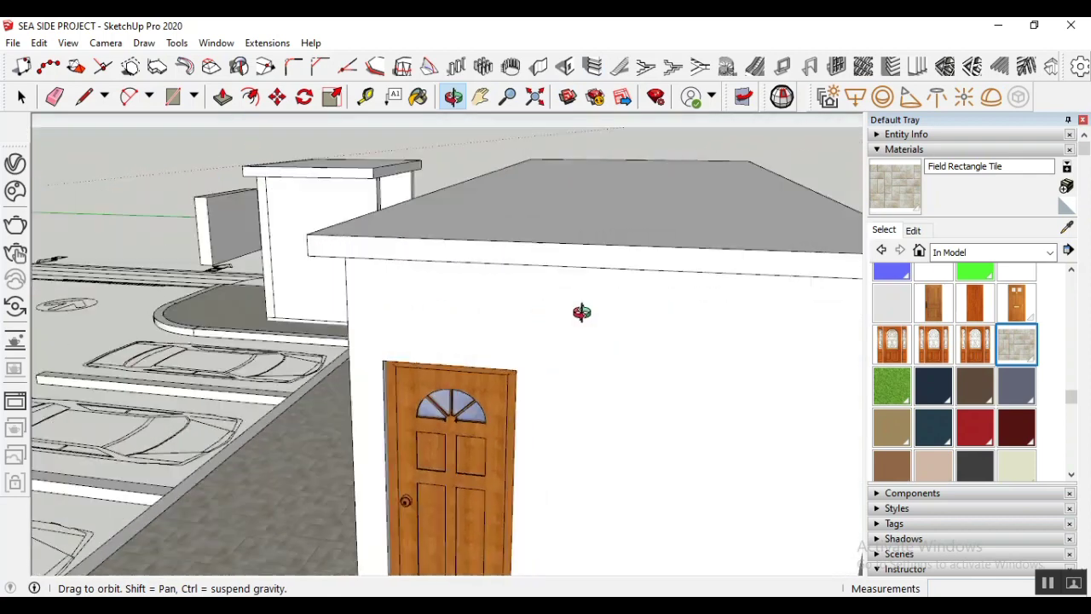
scroll(512, 264, down, 2)
scroll(255, 251, down, 2)
scroll(158, 257, up, 4)
scroll(256, 373, up, 3)
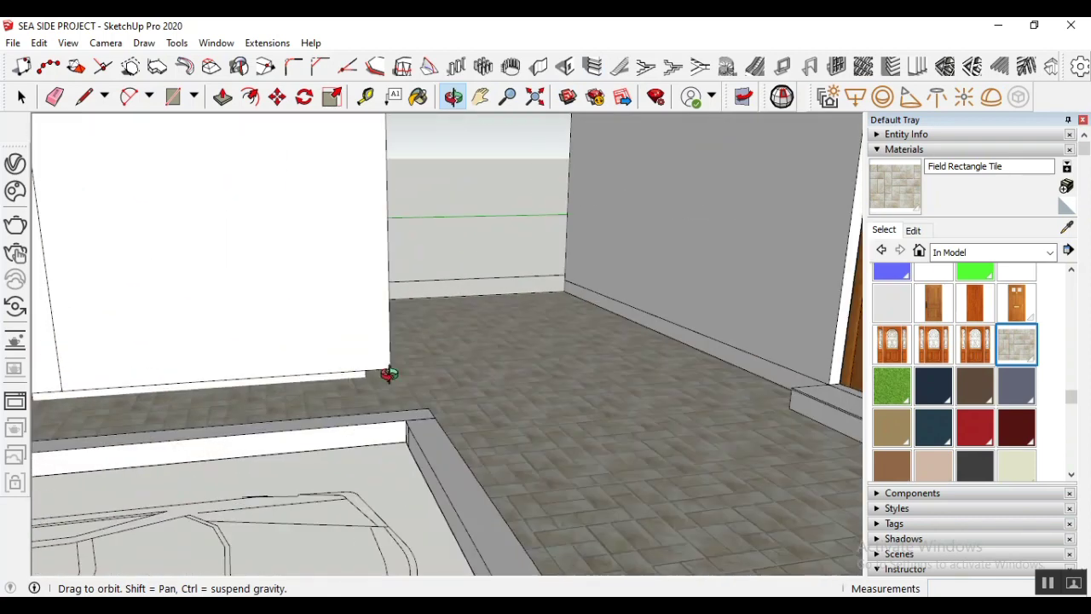
scroll(365, 402, up, 2)
scroll(316, 355, up, 3)
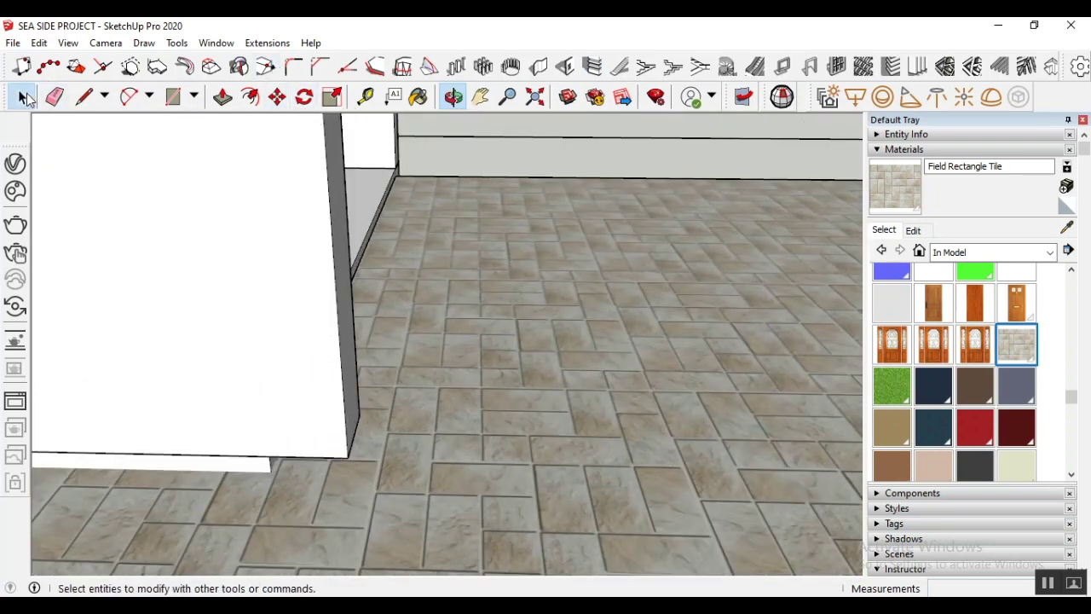
click(22, 96)
double_click(264, 300)
click(220, 96)
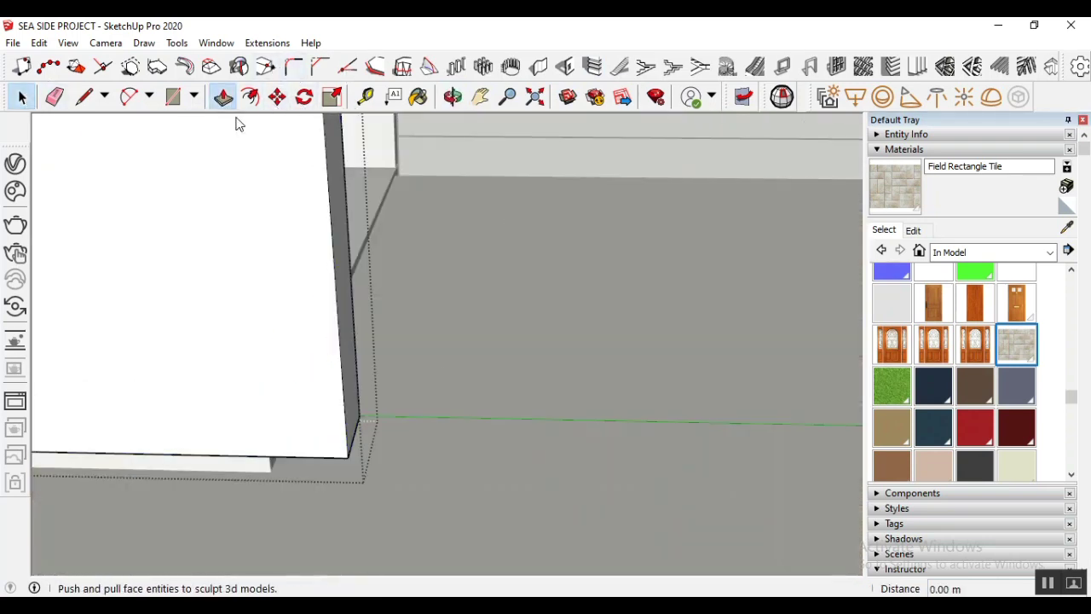
click(353, 399)
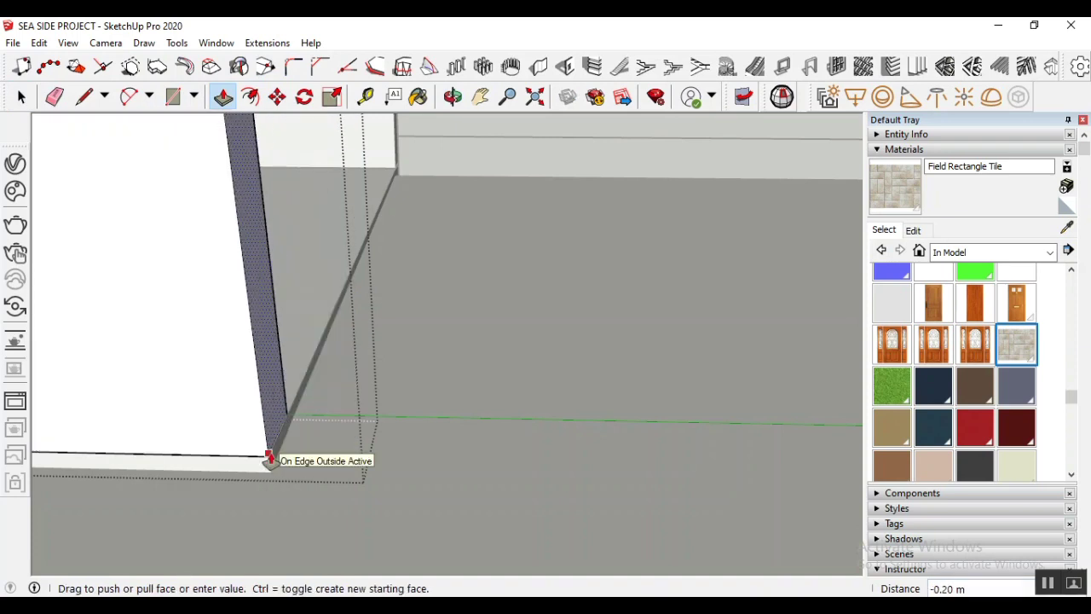
click(273, 455)
scroll(316, 401, down, 2)
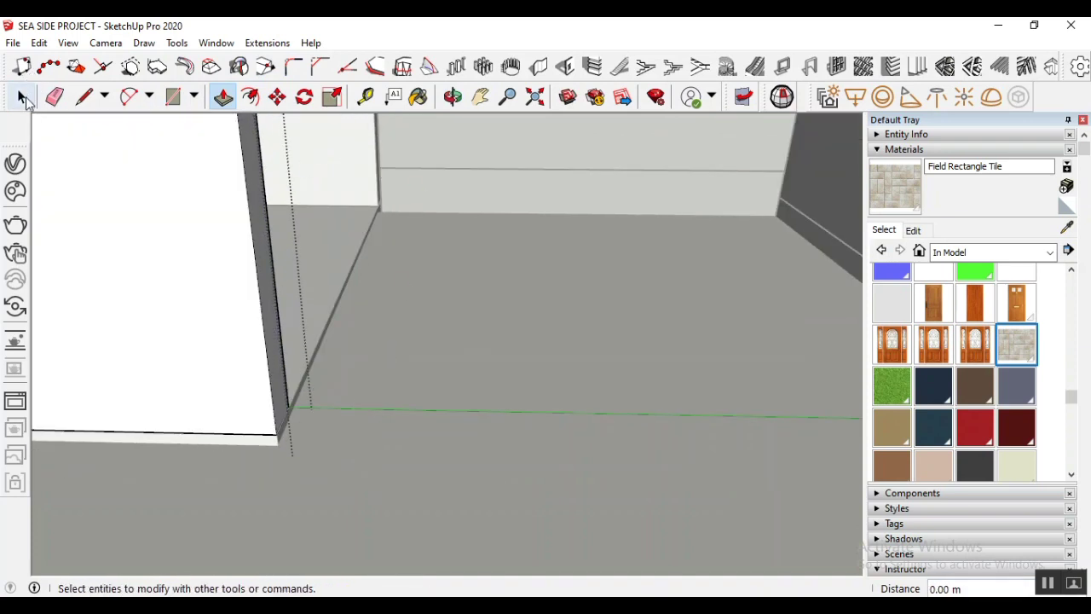
click(22, 97)
click(439, 170)
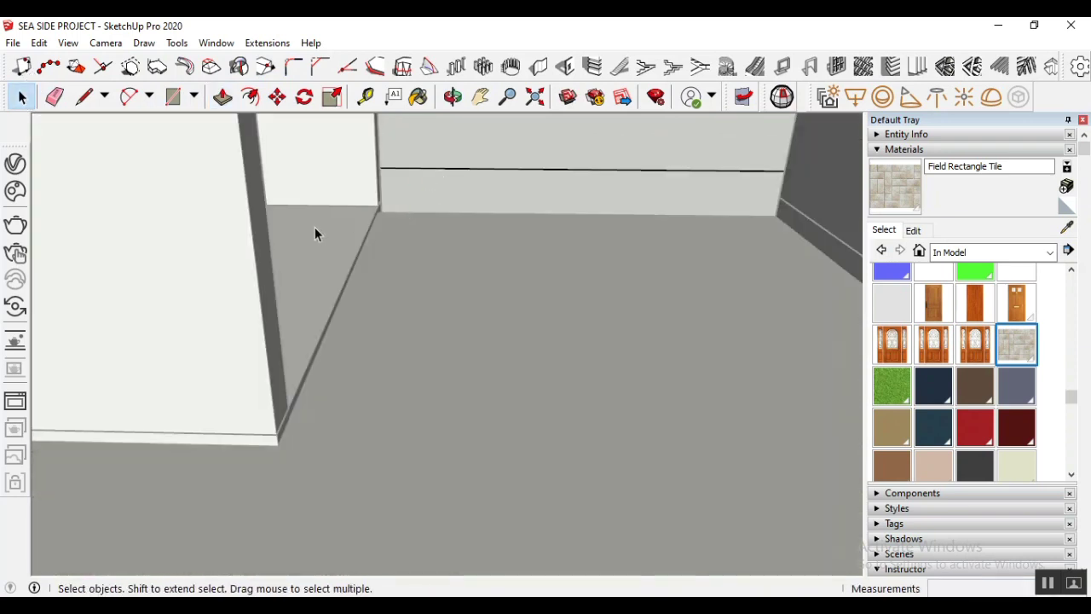
click(498, 141)
Examine the structure's open rear side, looking at the slab corners and the inner faces of its walls
scroll(345, 319, down, 2)
scroll(387, 189, up, 3)
scroll(292, 356, down, 2)
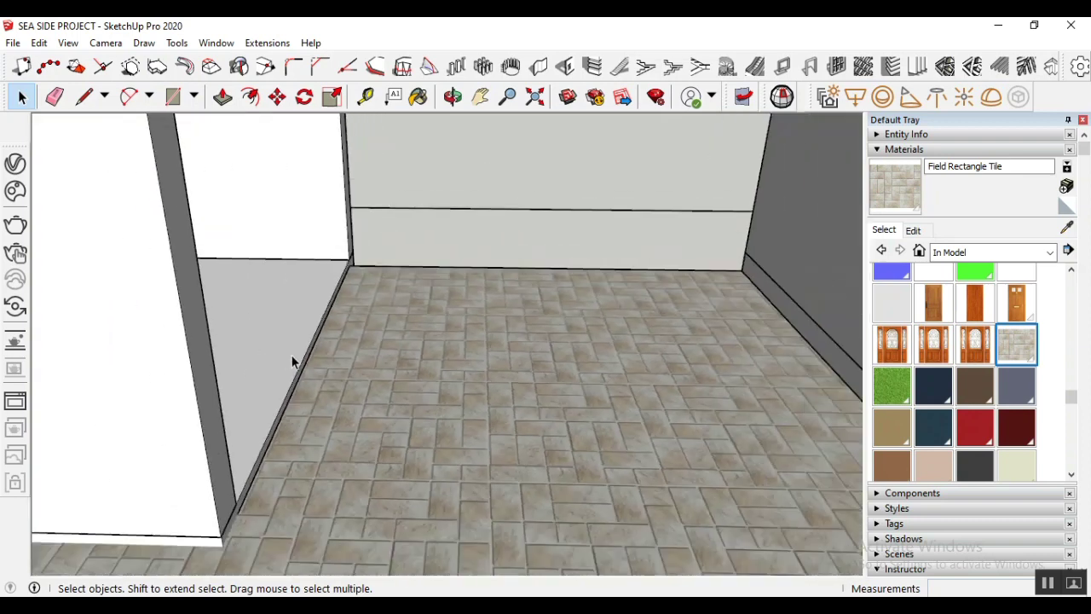
click(453, 96)
drag(392, 292, 148, 339)
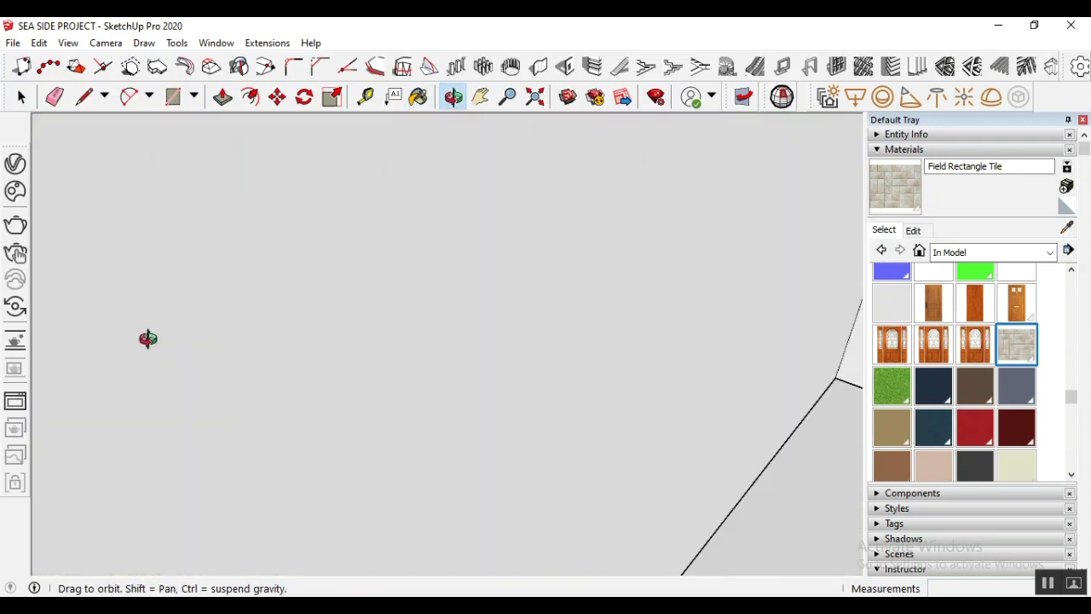
drag(297, 289, 433, 493)
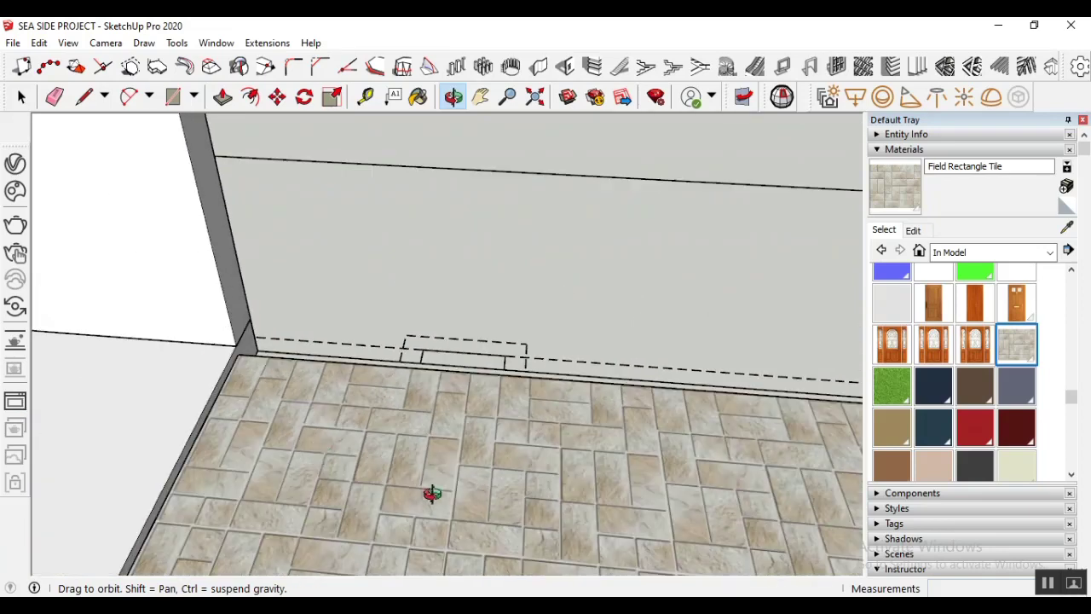
drag(60, 286, 489, 338)
scroll(489, 337, down, 3)
drag(401, 373, 314, 290)
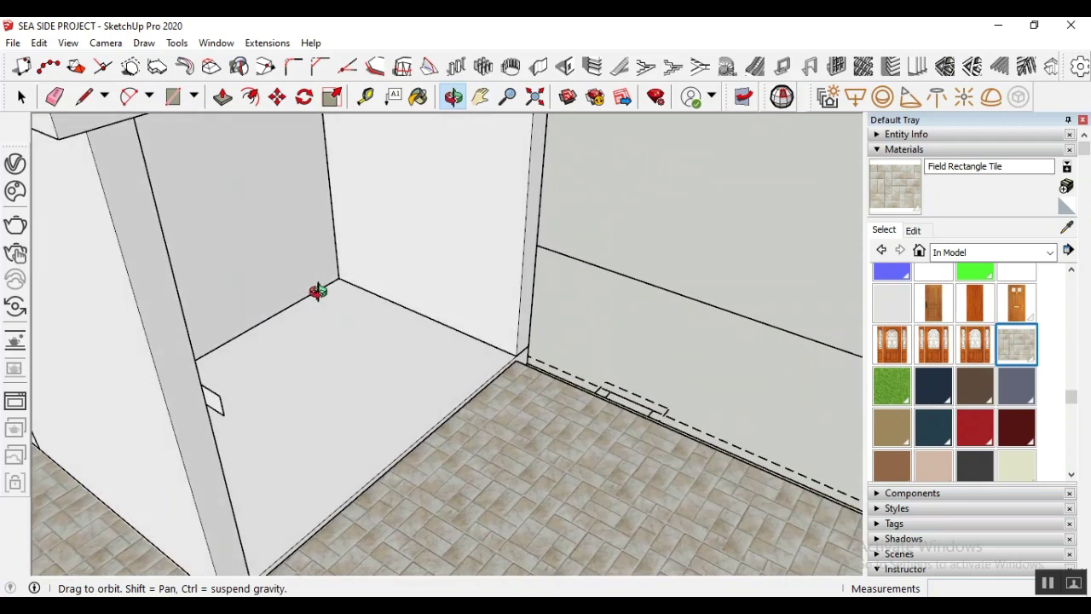
key(space)
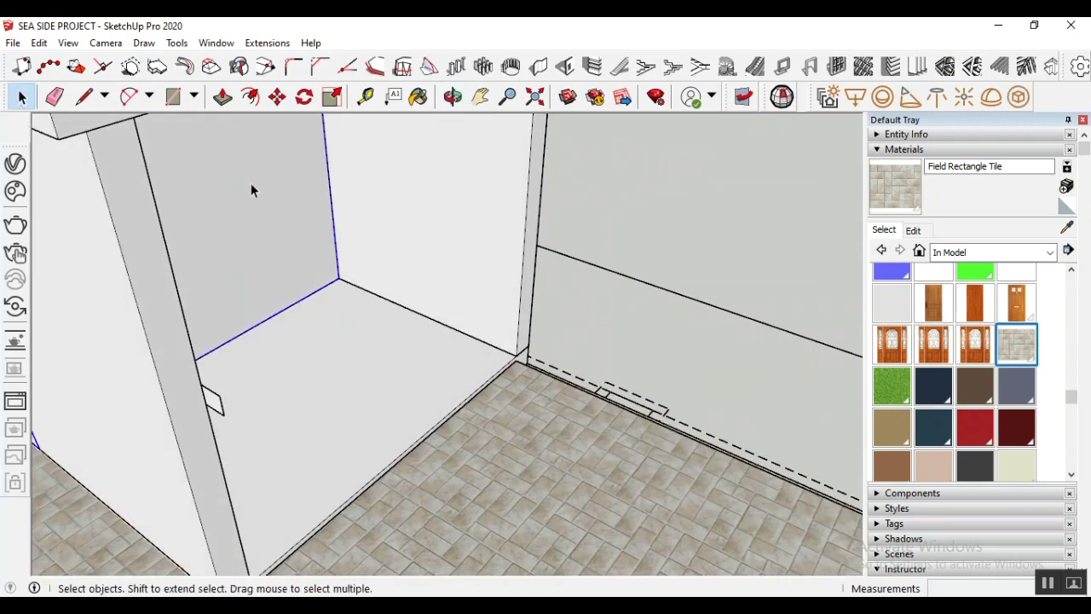
click(277, 96)
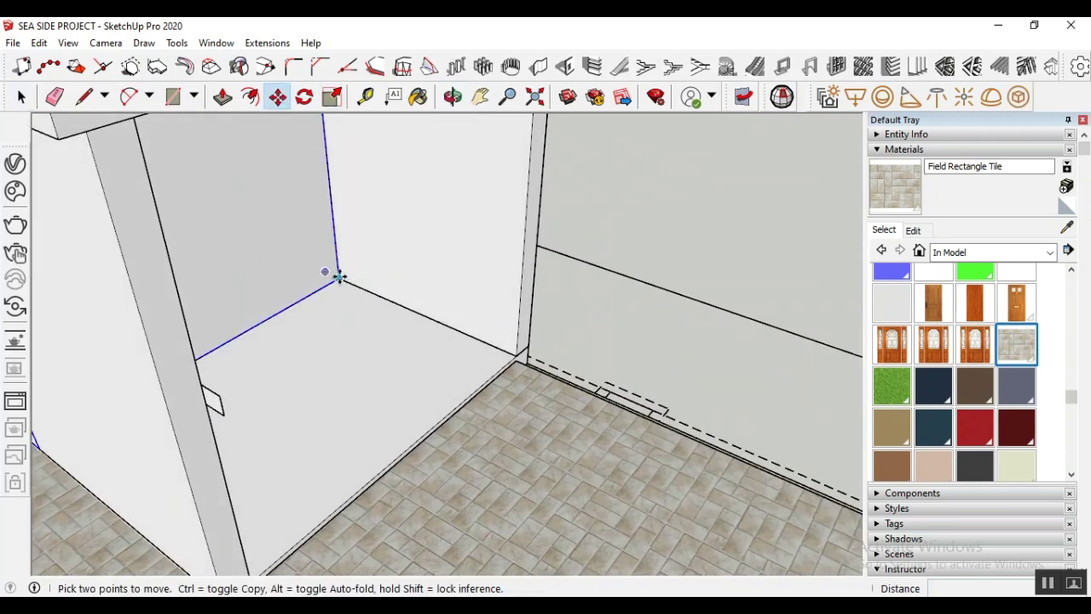
click(339, 277)
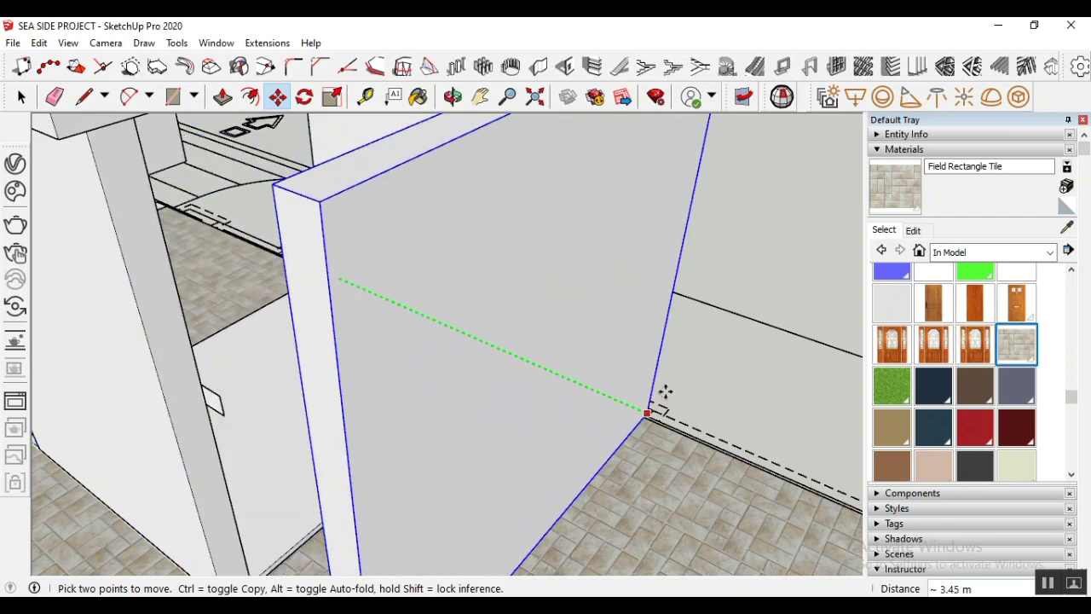
click(665, 392)
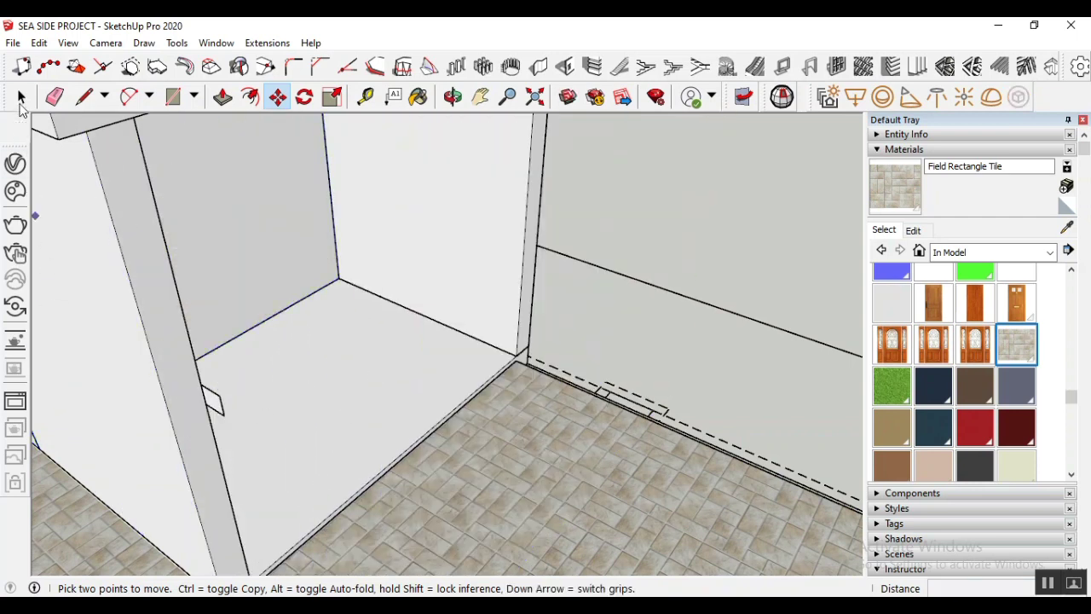
Delete the leftover edges of the small rectangle beside the side wall's inner face
click(21, 99)
drag(200, 417, 331, 497)
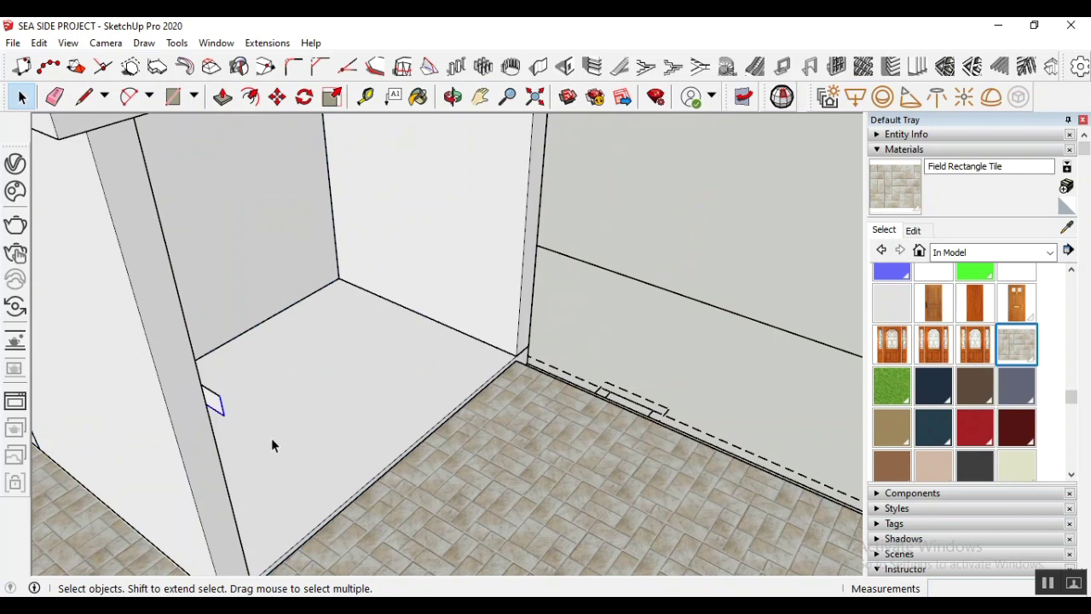
key(Escape)
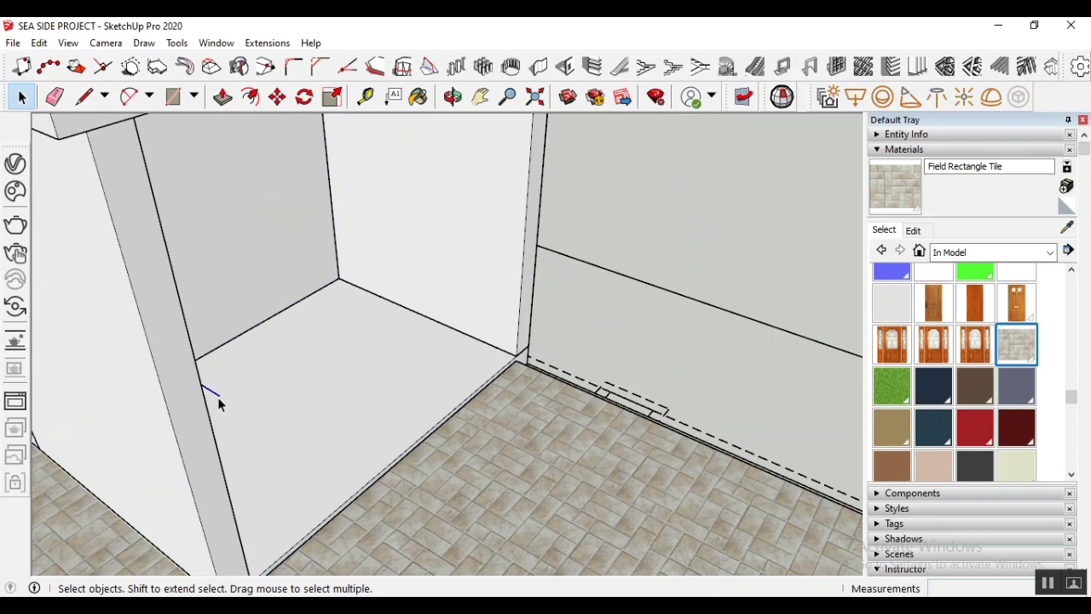
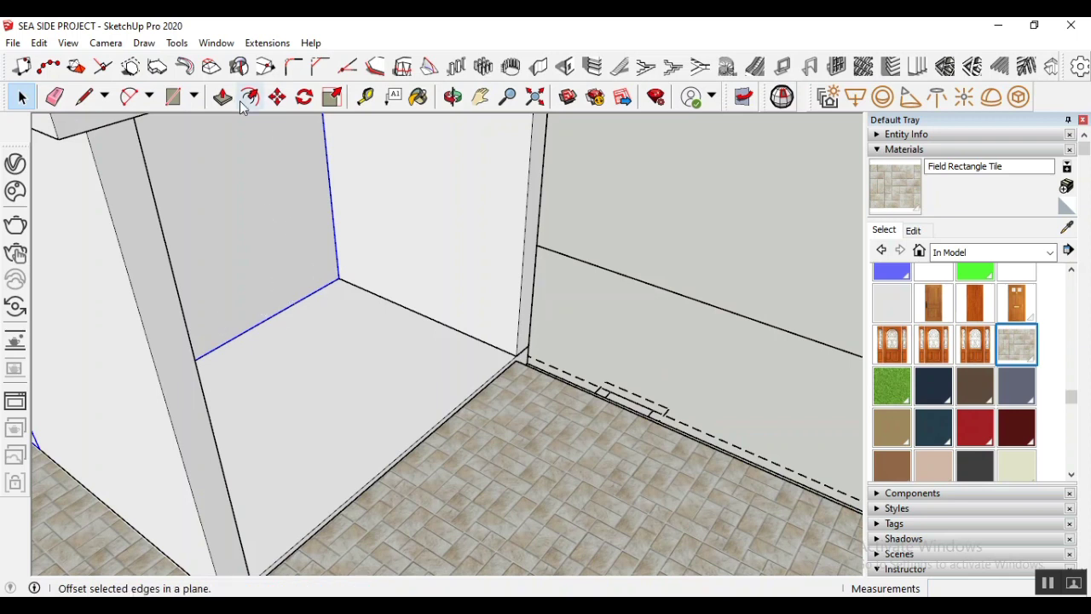
Copy the front wall group 2.20 m across the slab to close the open rear side, picking it up by its lower inner corner
click(277, 97)
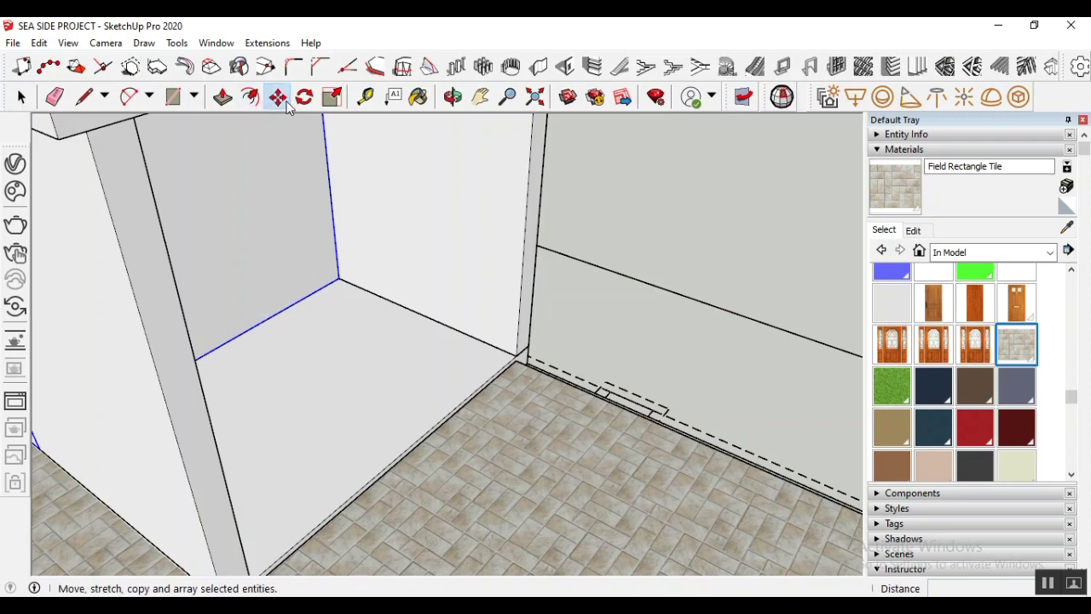
click(341, 282)
key(ctrl)
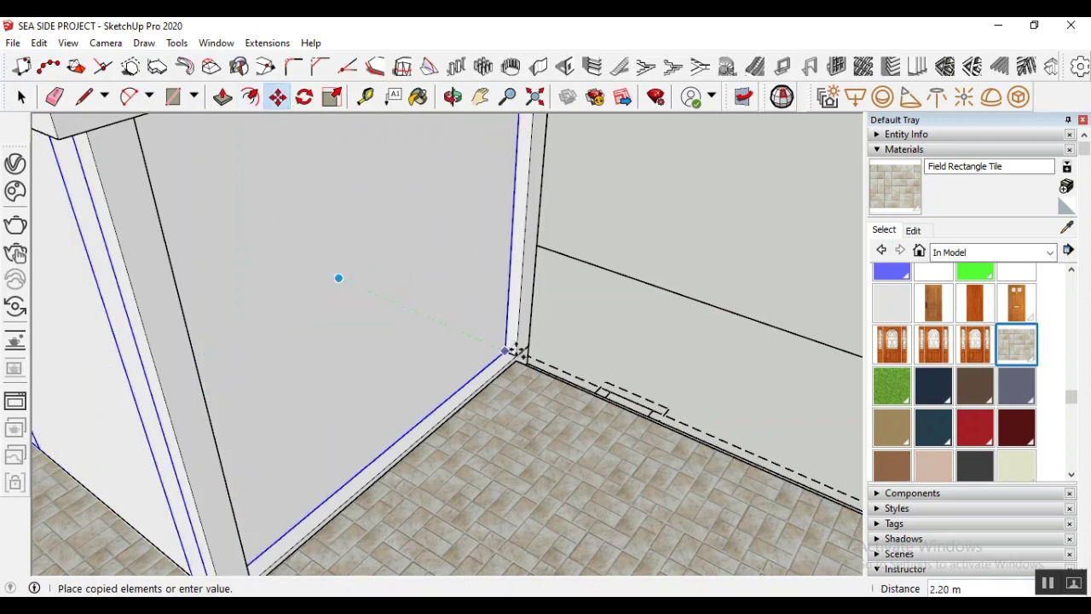
click(517, 355)
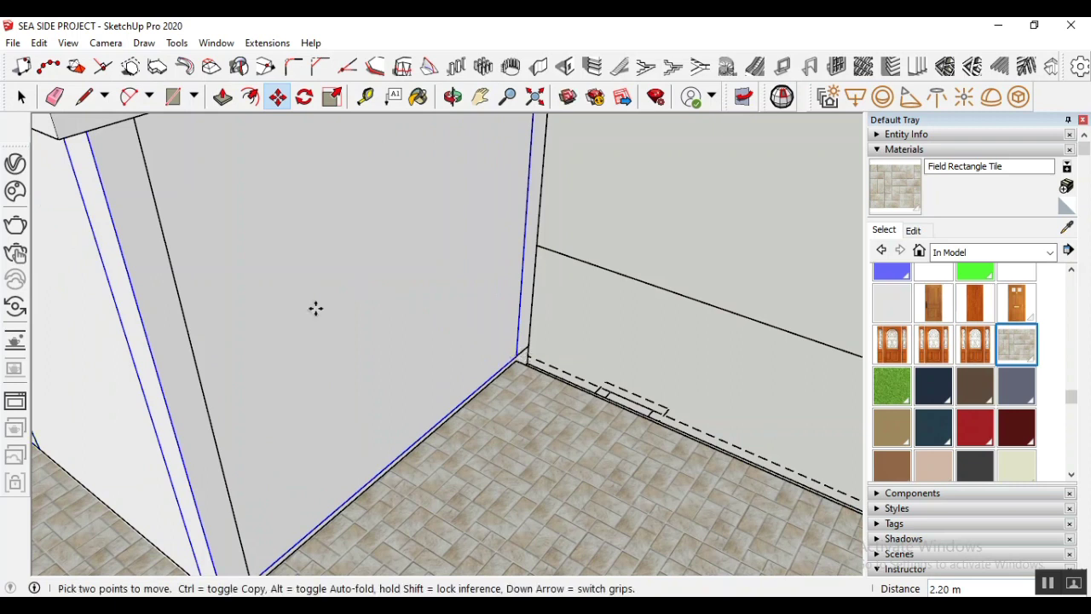
scroll(353, 251, down, 3)
key(ctrl+t)
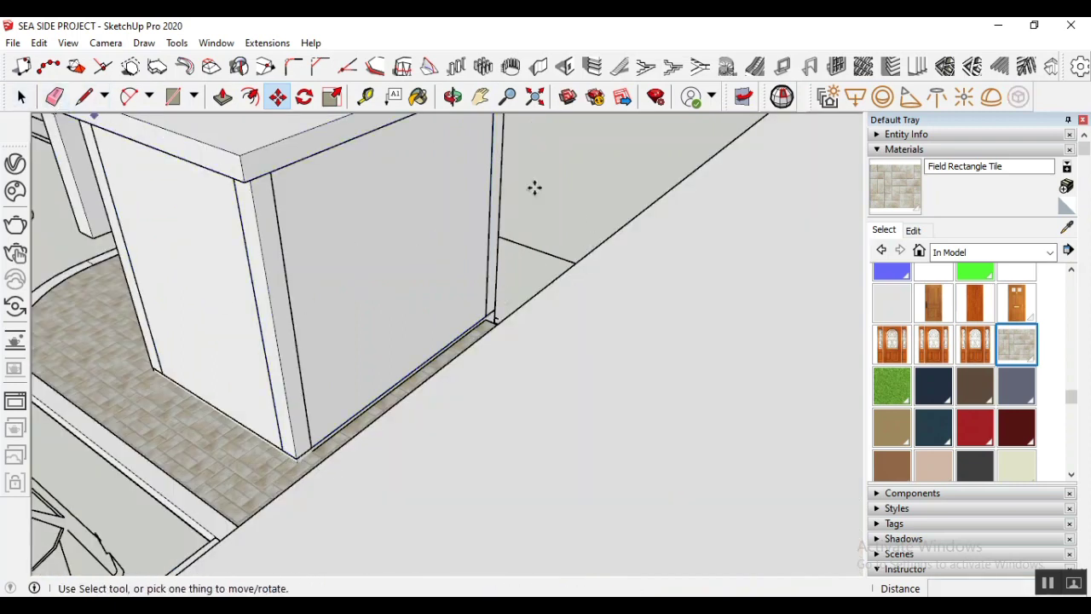
Inside the copied rear wall group, push the end face in 0.20 m to meet the side wall's inner edge
key(space)
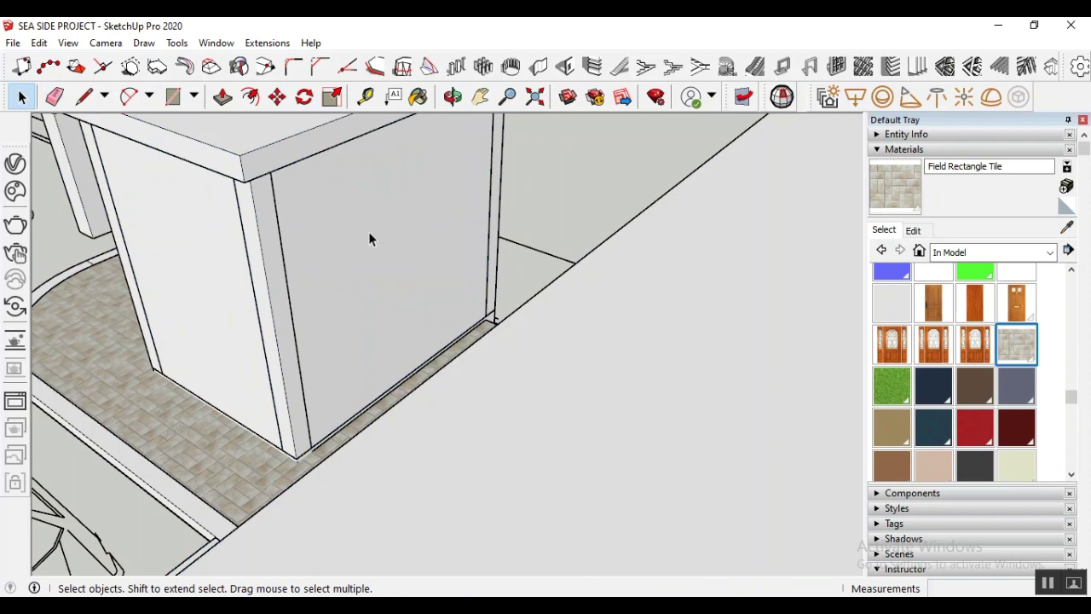
double_click(422, 248)
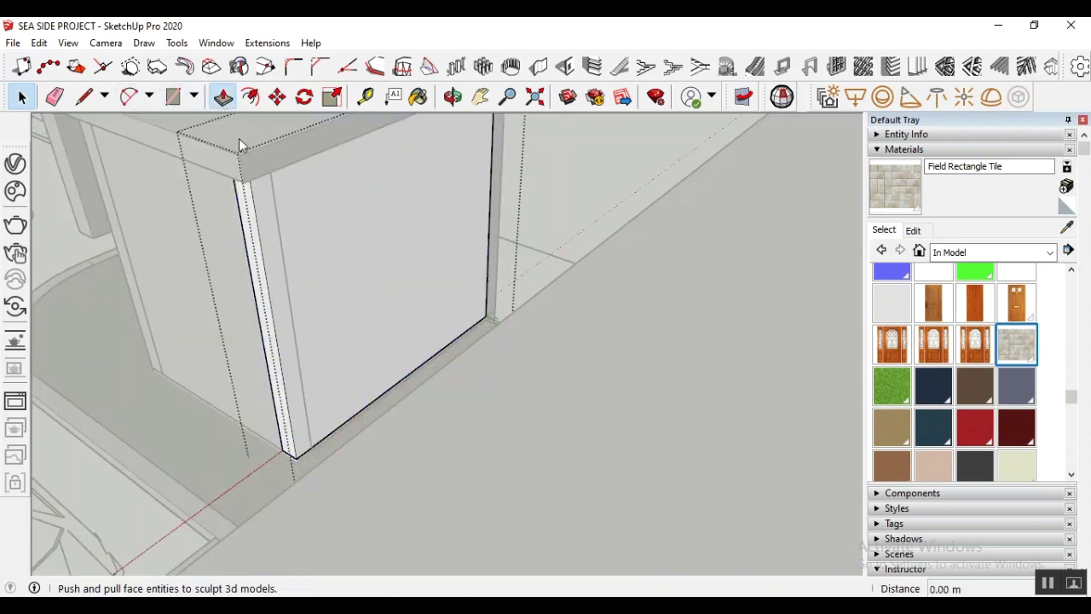
click(222, 96)
click(256, 267)
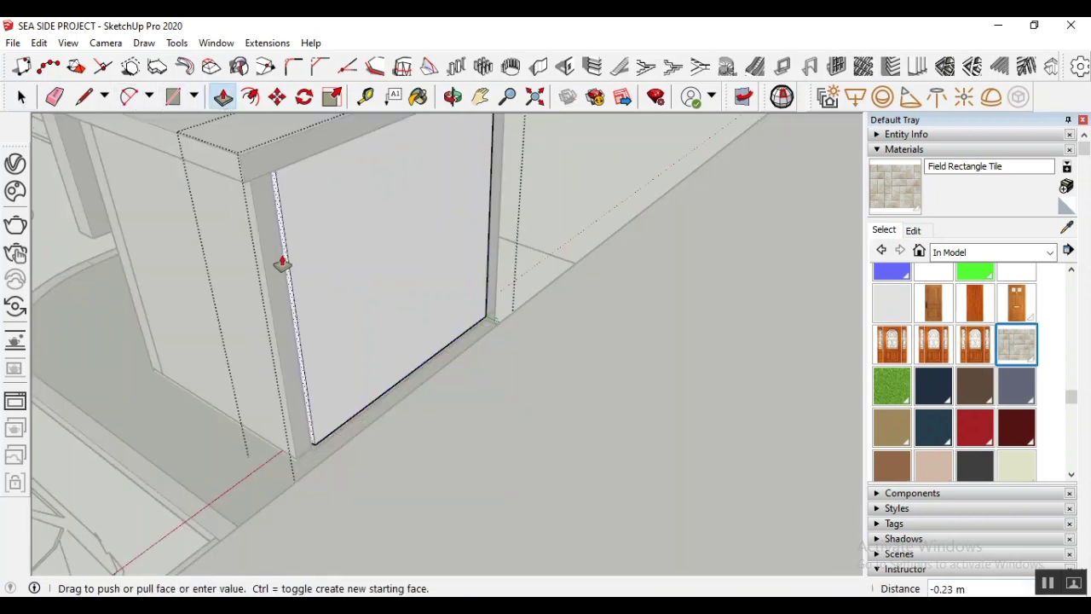
scroll(286, 273, up, 2)
click(285, 346)
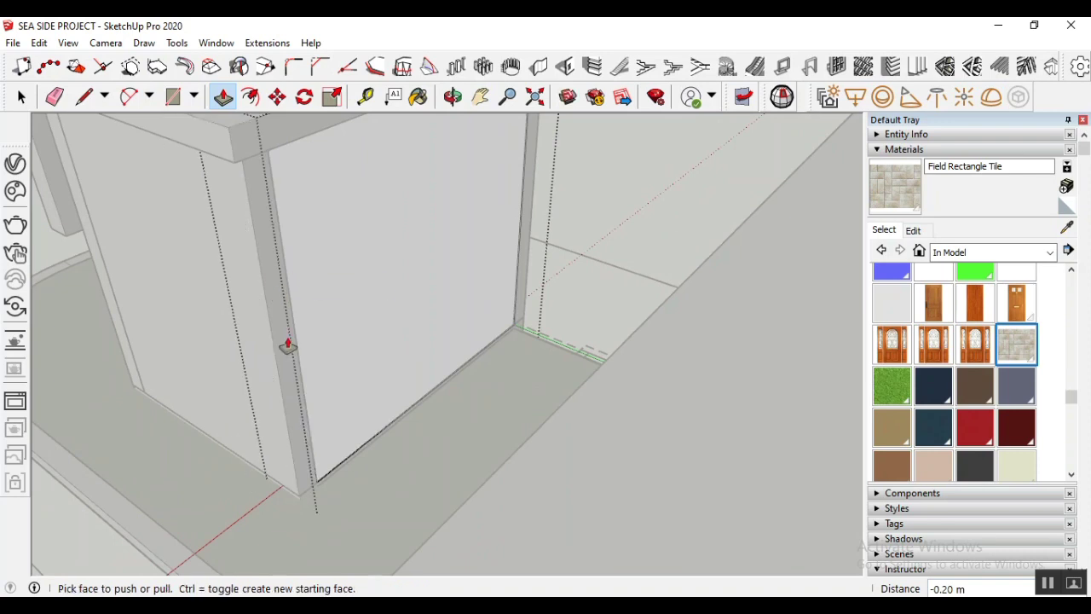
key(space)
scroll(608, 241, down, 5)
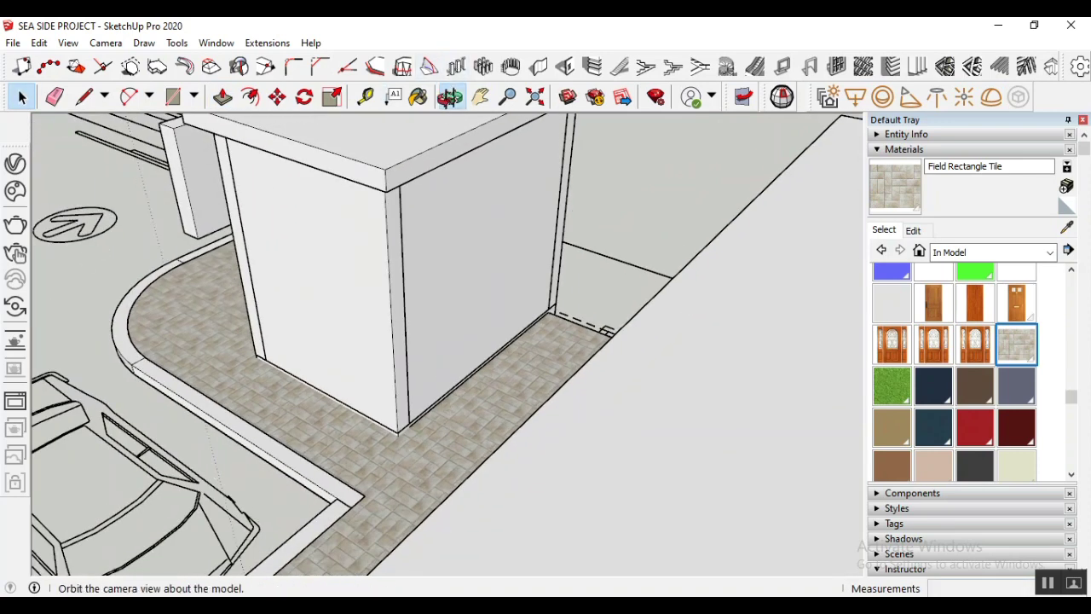
Move the grouped box by its lower corner back into the front wall, above the slab, with its outer face flush with the wall
click(452, 96)
mouse_move(392, 332)
mouse_down()
mouse_move(598, 268)
mouse_move(299, 270)
mouse_move(324, 260)
mouse_move(417, 273)
mouse_move(442, 261)
mouse_up()
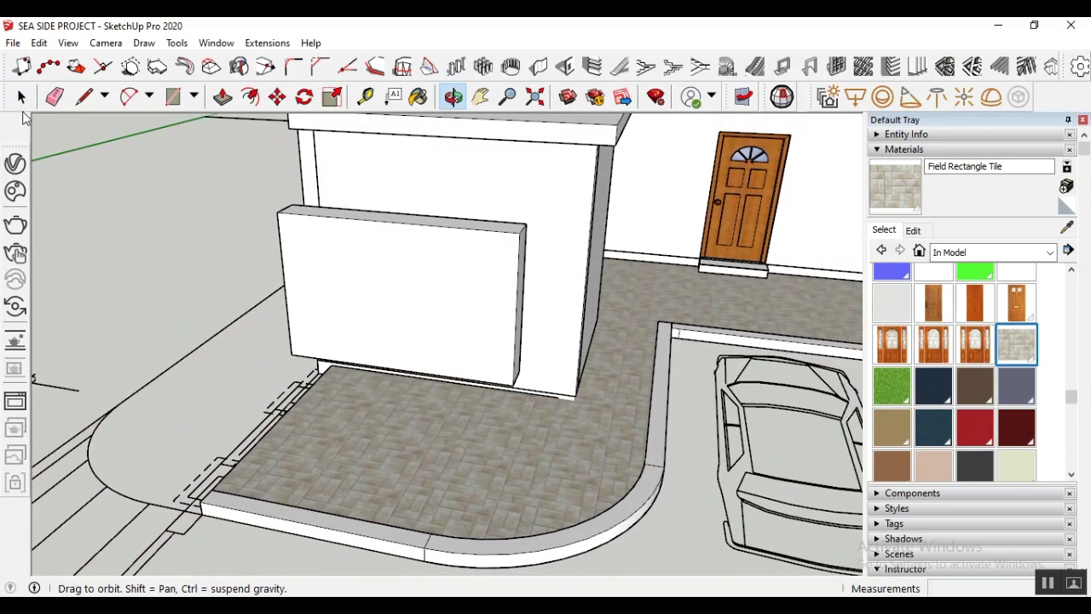
click(21, 97)
click(373, 301)
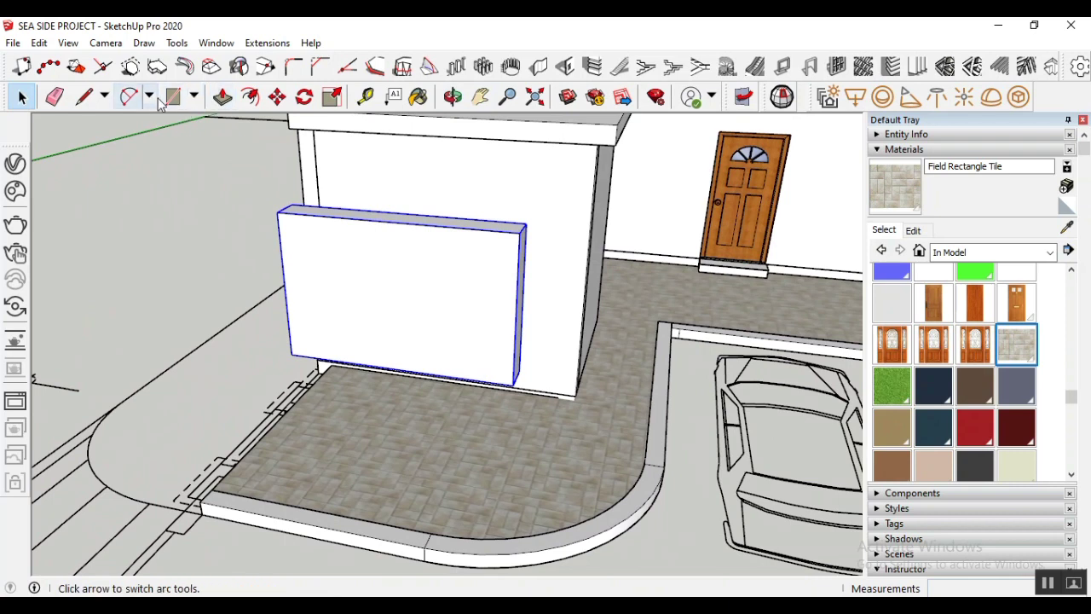
click(278, 96)
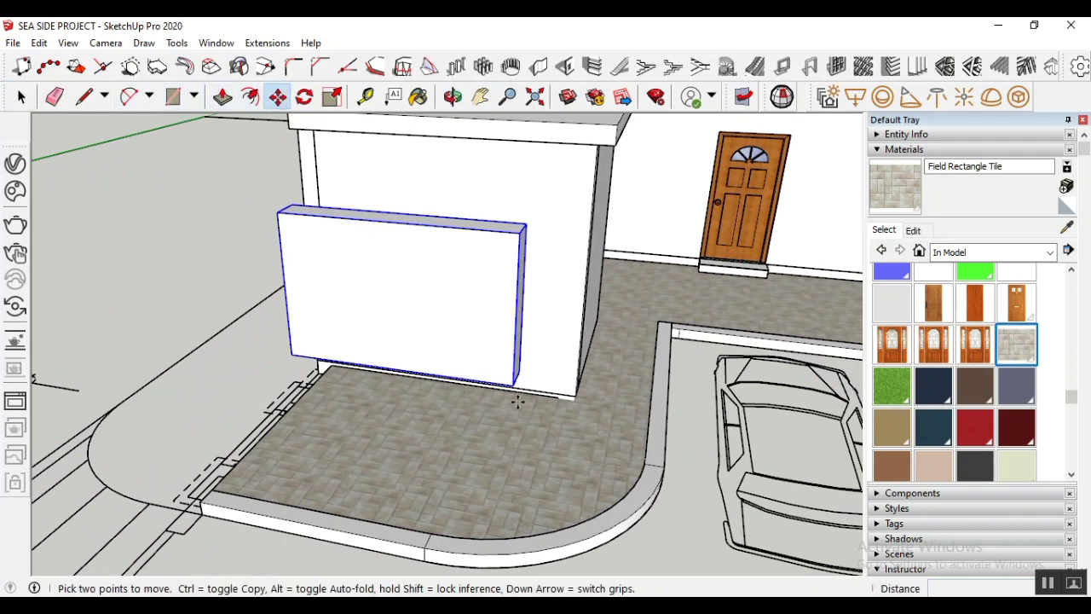
click(514, 387)
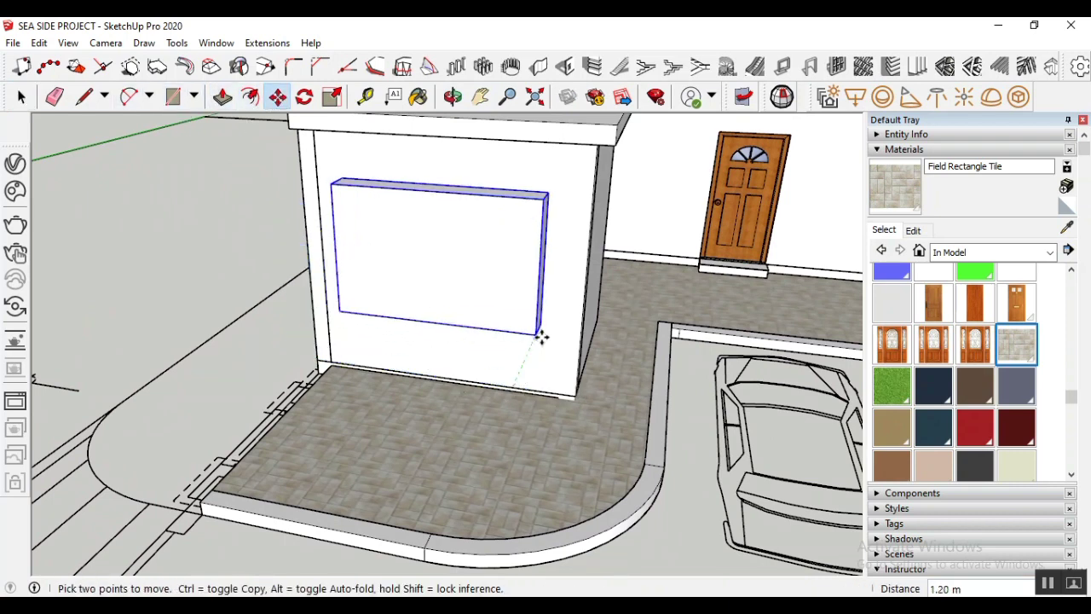
click(550, 317)
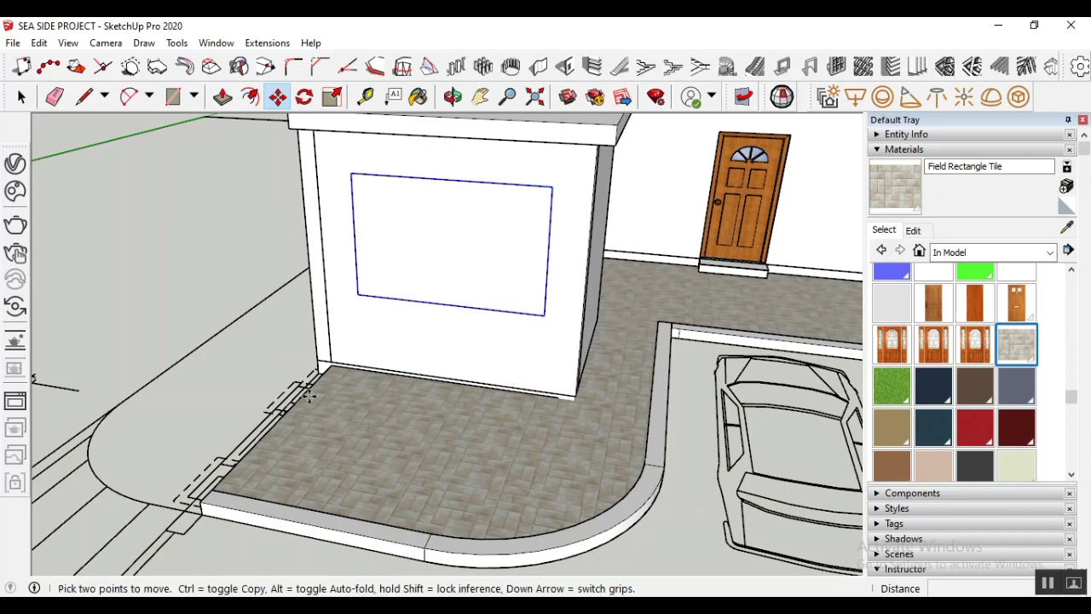
key(space)
scroll(527, 207, up, 1)
scroll(527, 204, up, 1)
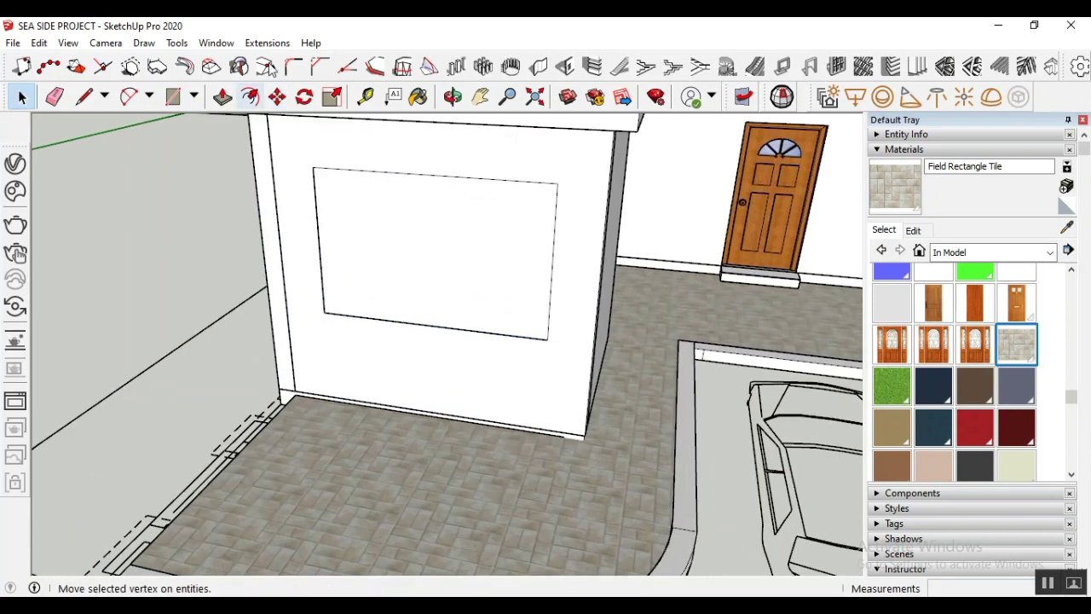
Measure the horizontal gaps from the box's two upper corners to the front wall structure's outer side edges
click(365, 96)
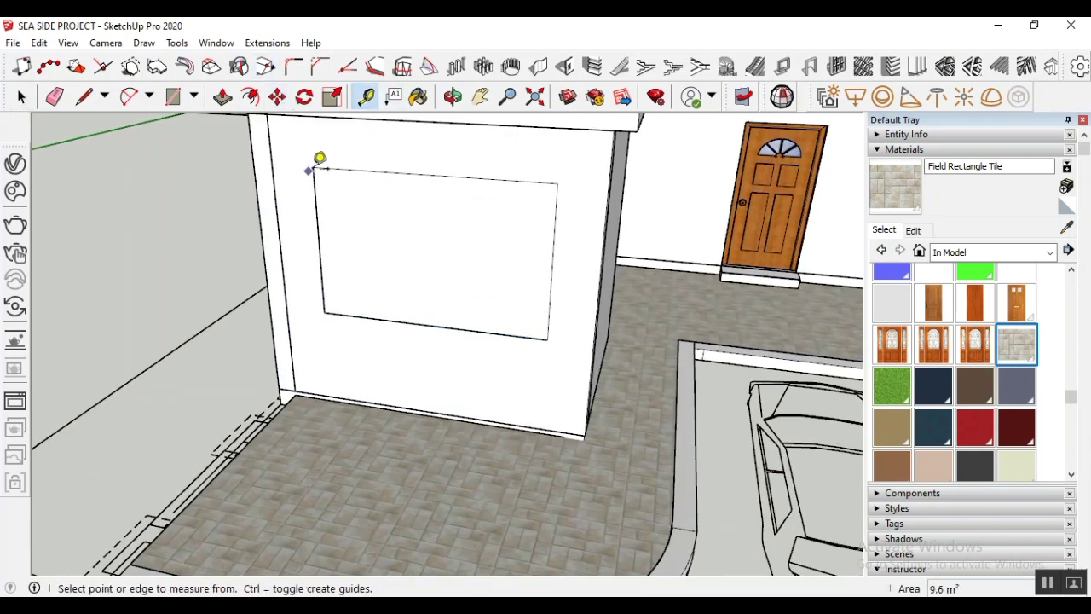
click(313, 166)
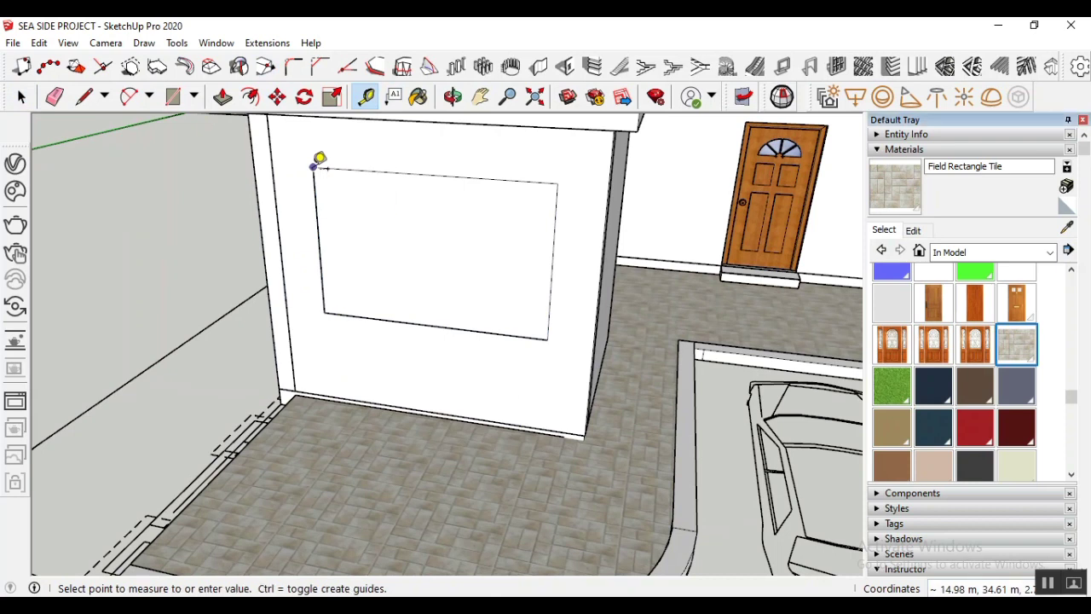
click(262, 153)
click(557, 183)
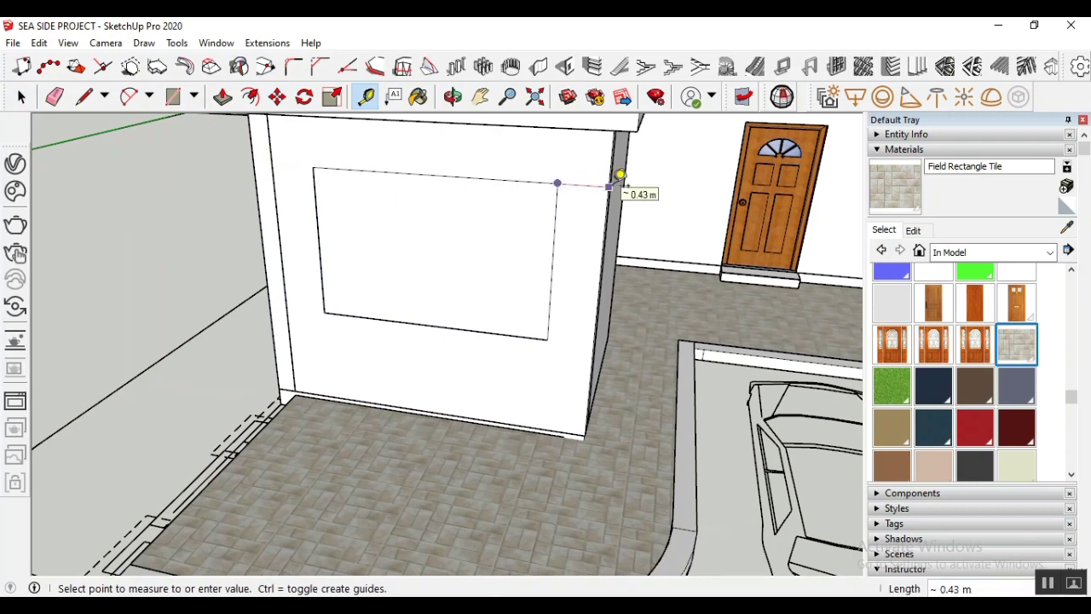
click(619, 174)
Switch to Calculator and work out half the sum of 0.64 and 0.43, minus 0.63
click(655, 609)
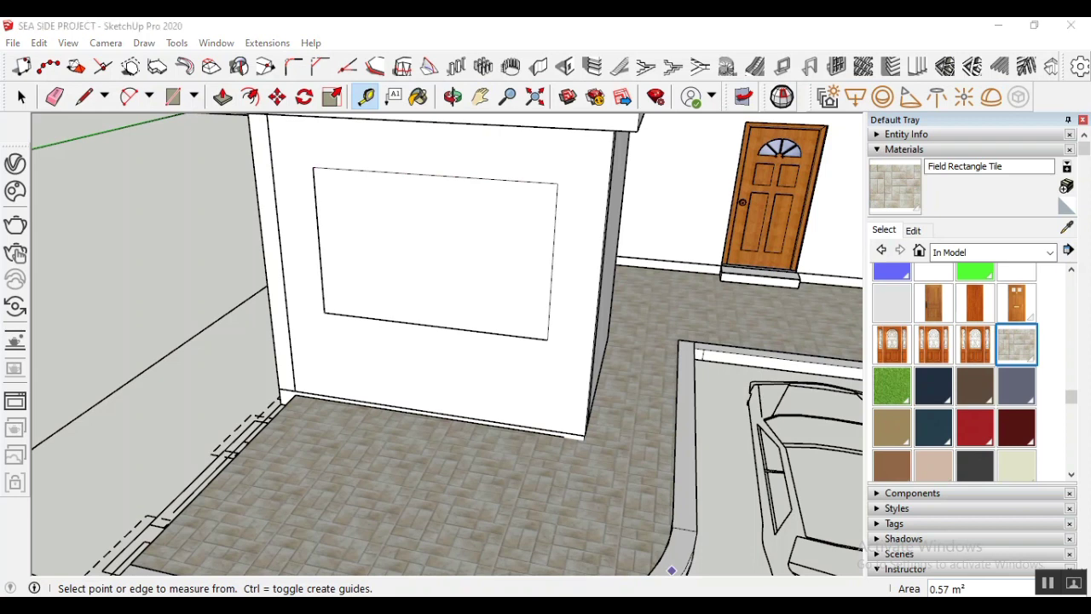
key(Escape)
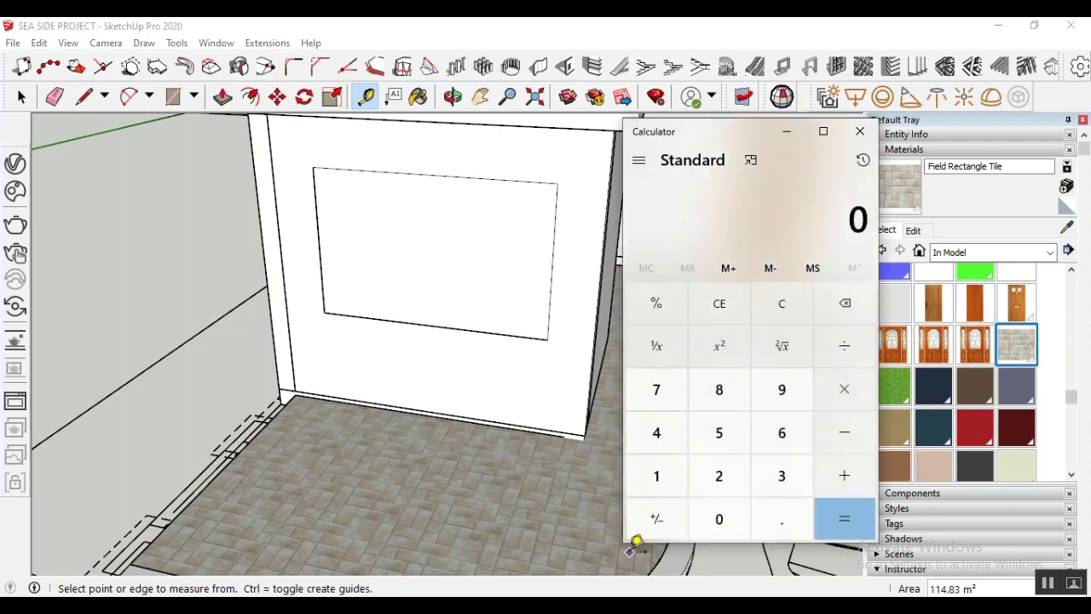
text(.64 + 0.43)
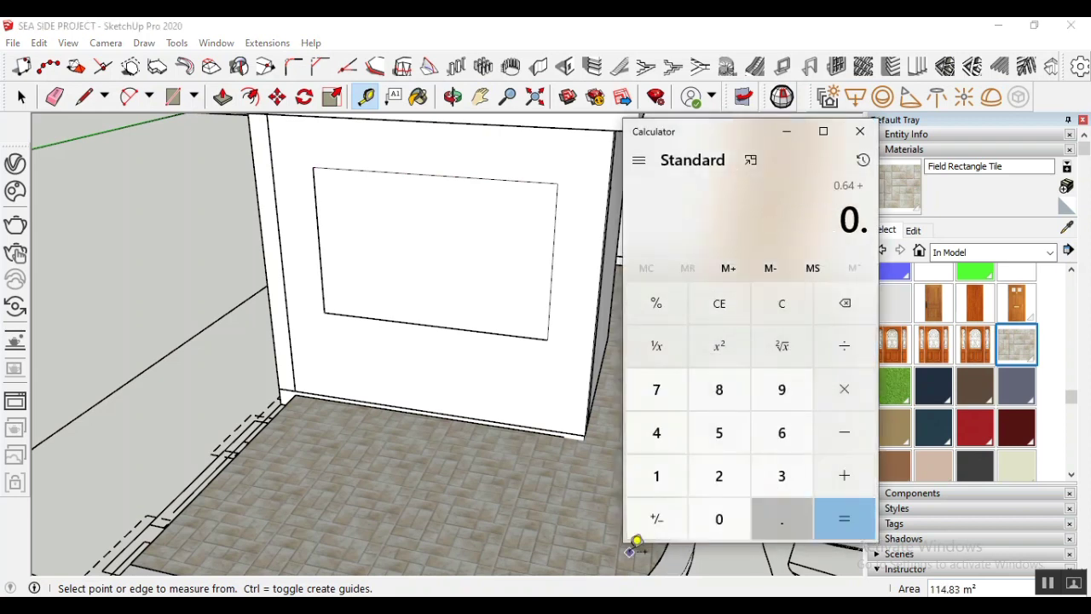
key(Return)
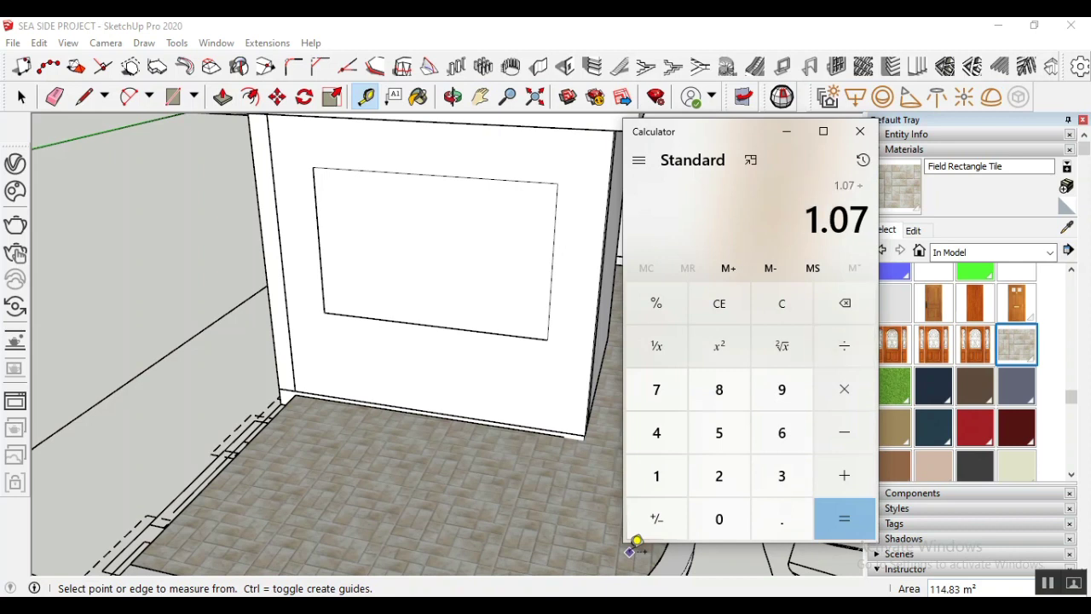
key(Return)
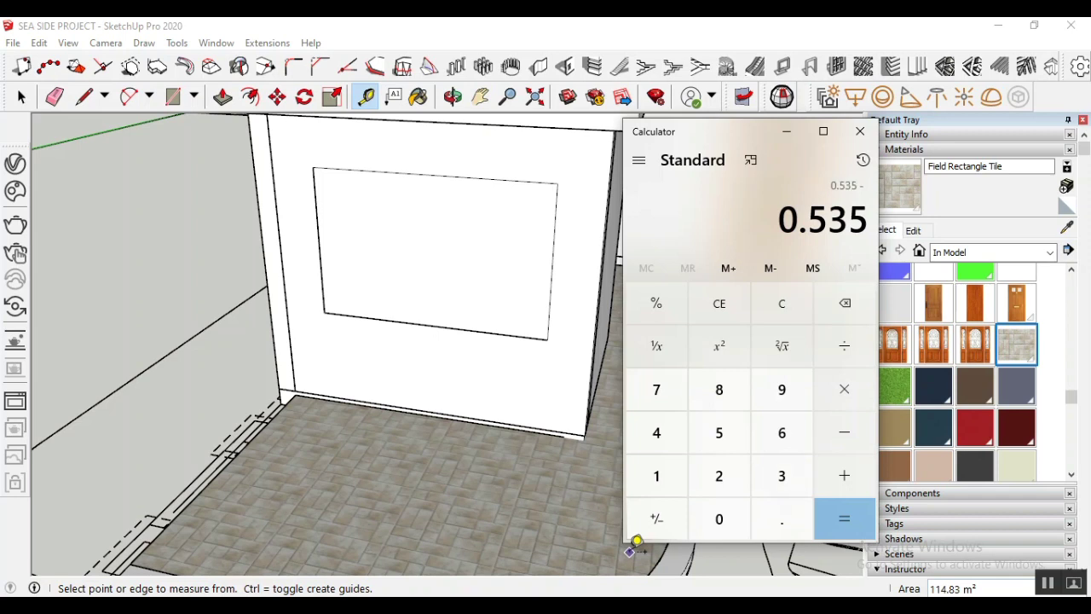
text(0.)
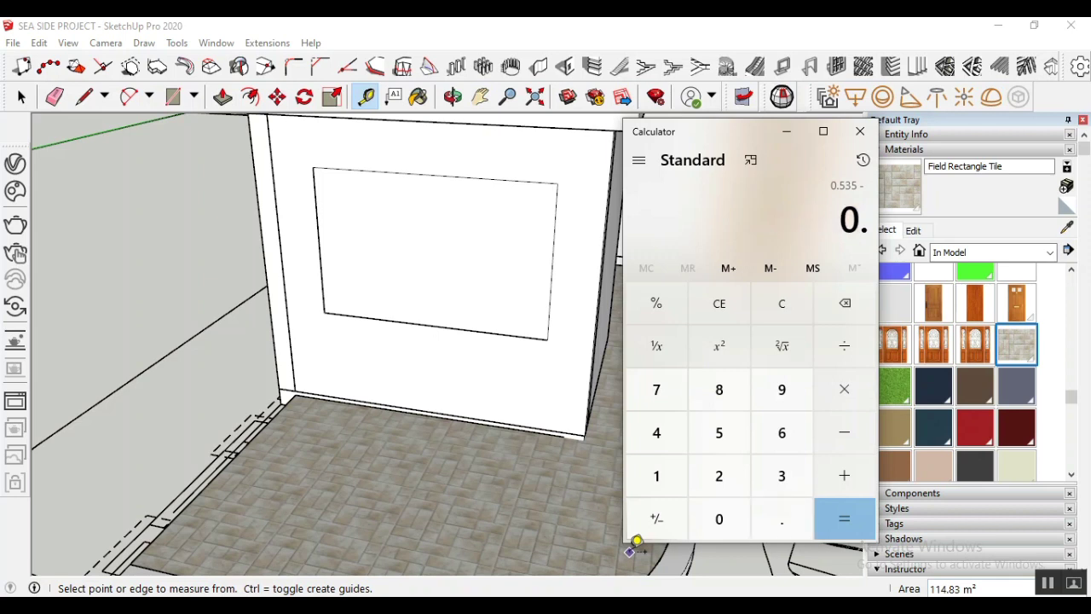
text(63)
key(Return)
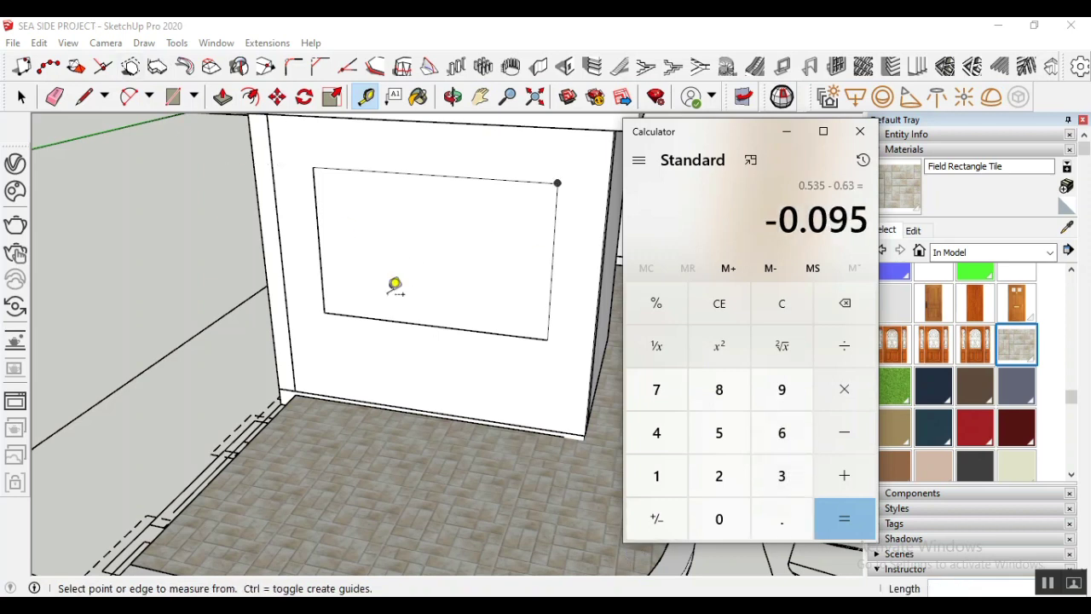
Move the grouped box in the front wall 0.095 m along the red axis towards the side wall
click(22, 97)
click(22, 98)
click(335, 315)
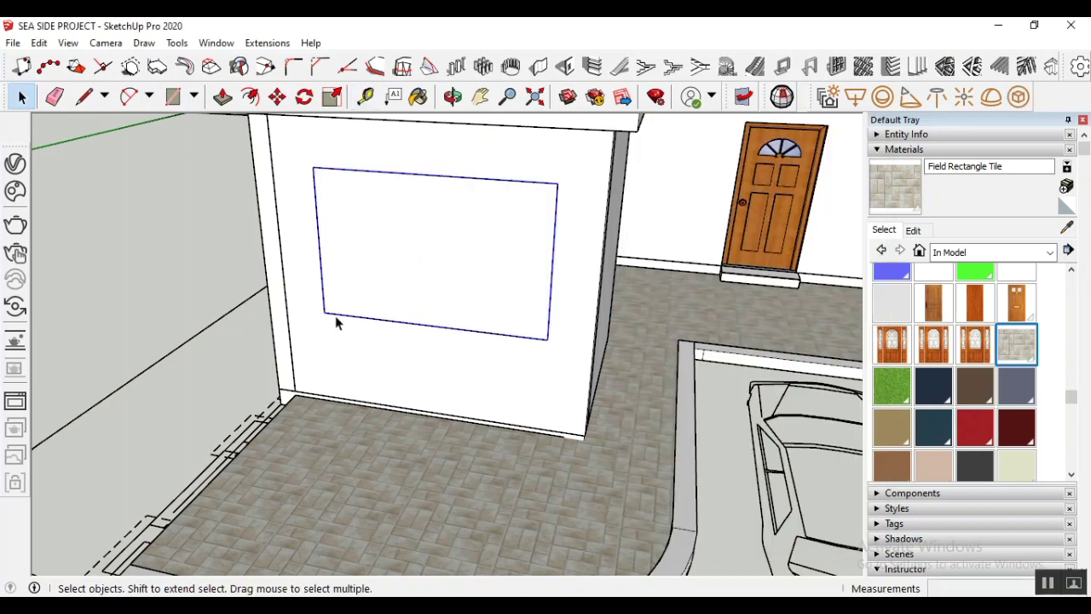
click(277, 97)
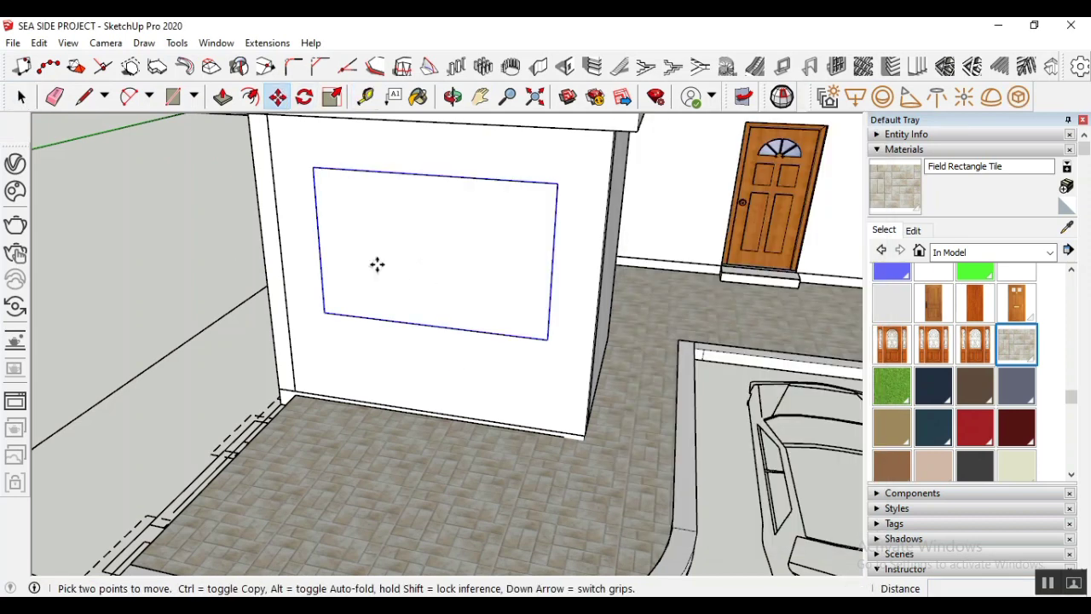
click(328, 311)
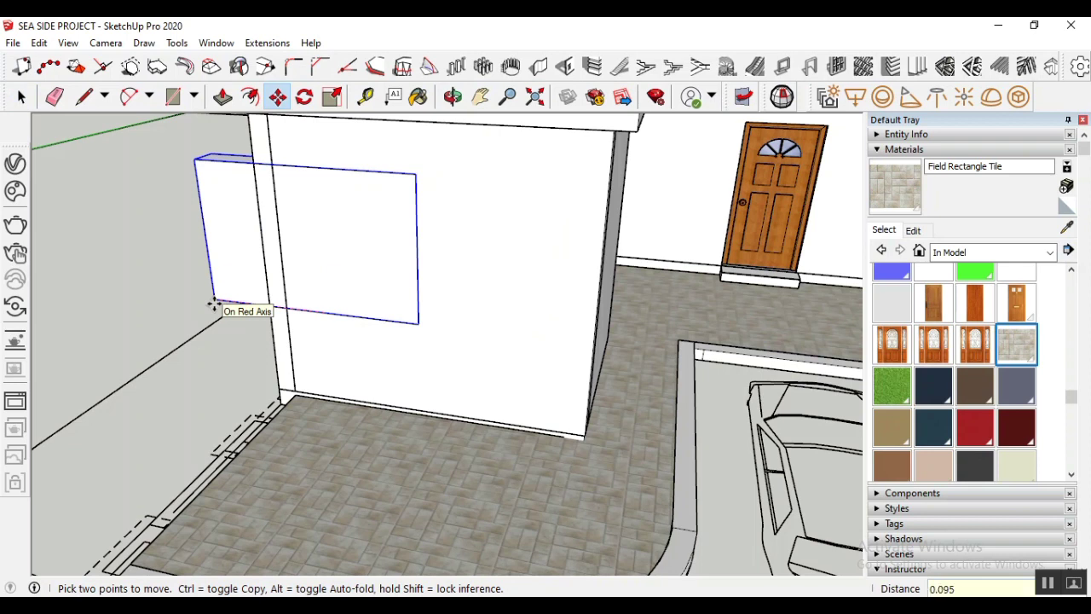
key(Escape)
Measure the gaps between the moved box's upper corners and the structure's outer side edges
click(365, 97)
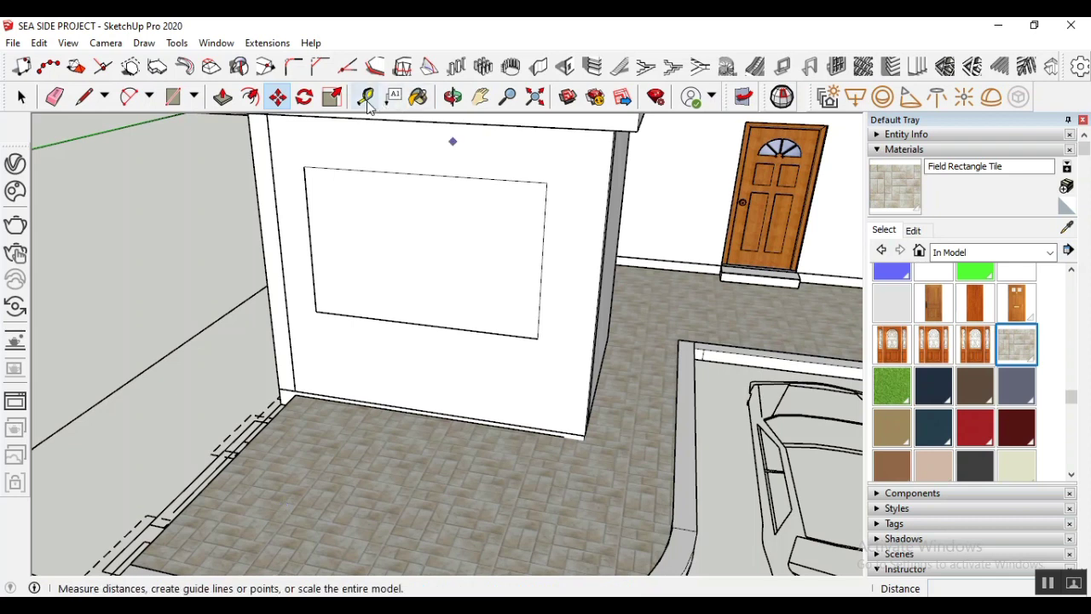
click(547, 182)
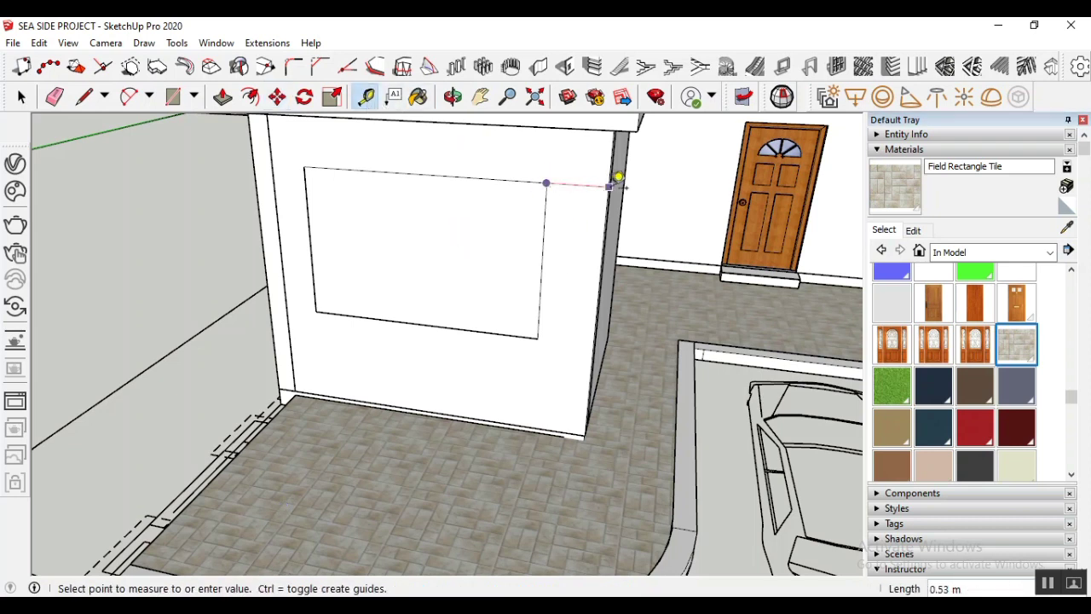
click(618, 177)
click(304, 166)
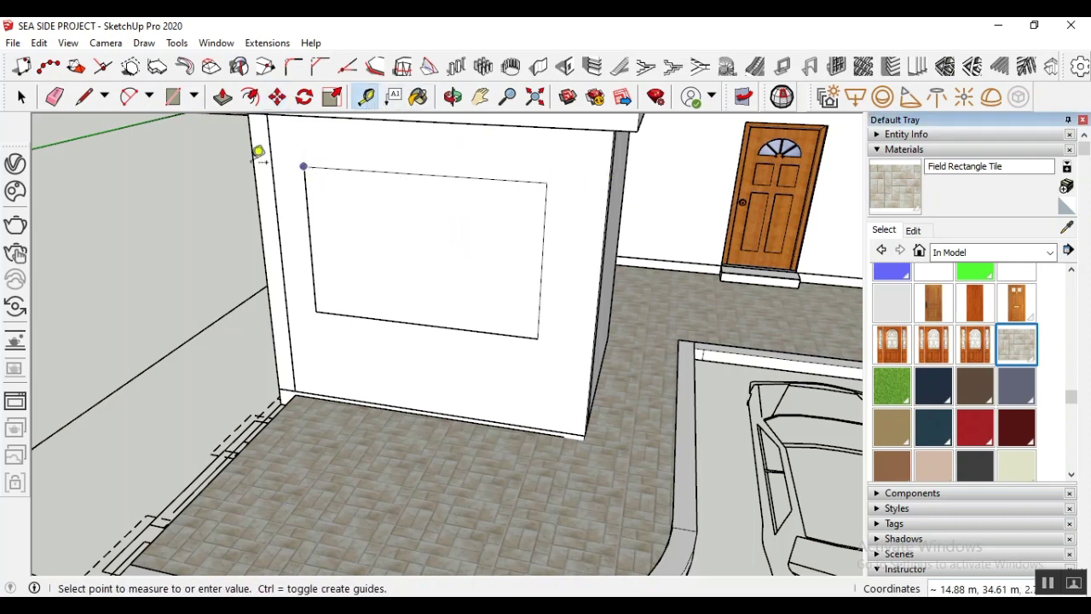
click(254, 162)
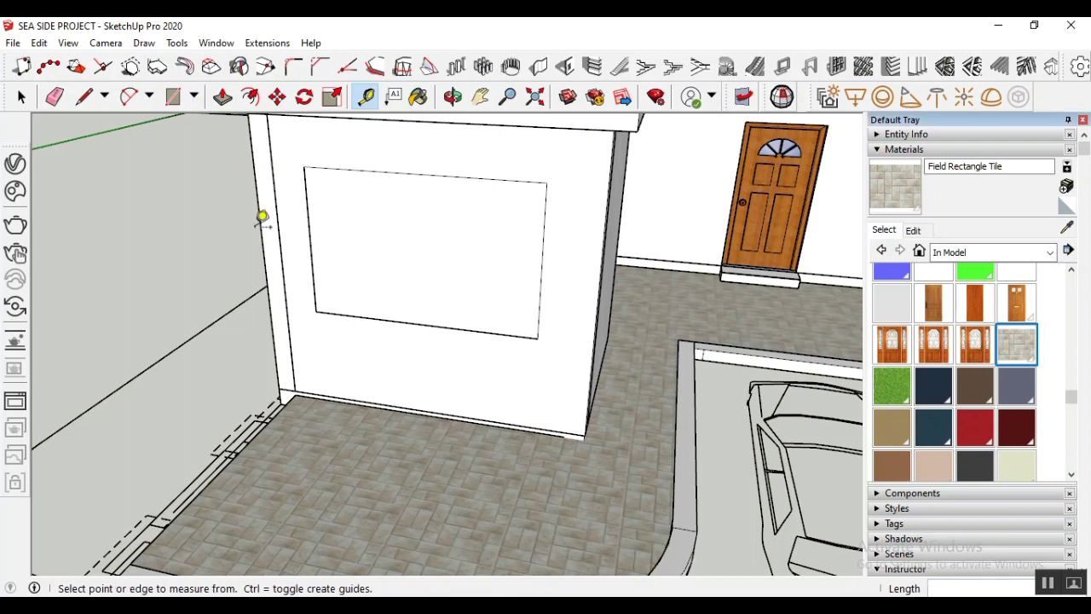
Subtract the grouped box from the front wall group with Solid Tools to cut the window opening
click(22, 96)
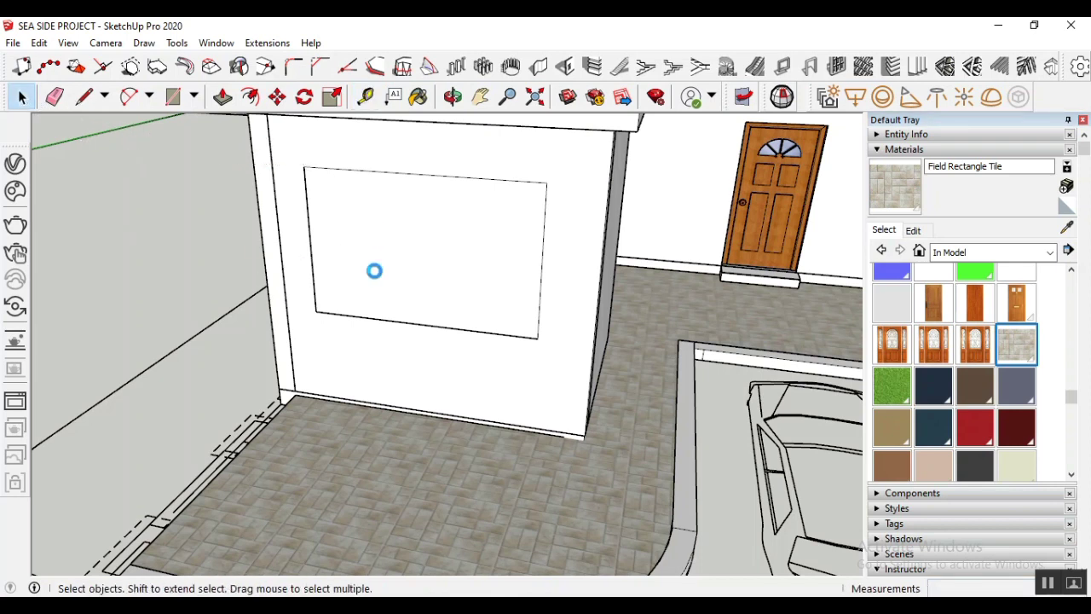
middle_drag(419, 415, 432, 390)
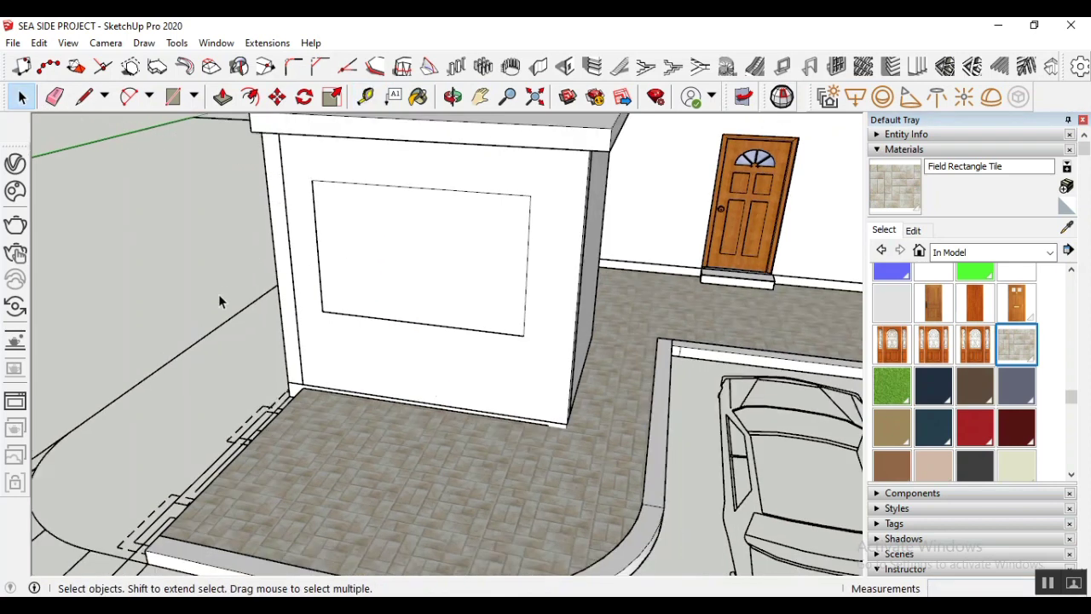
click(178, 44)
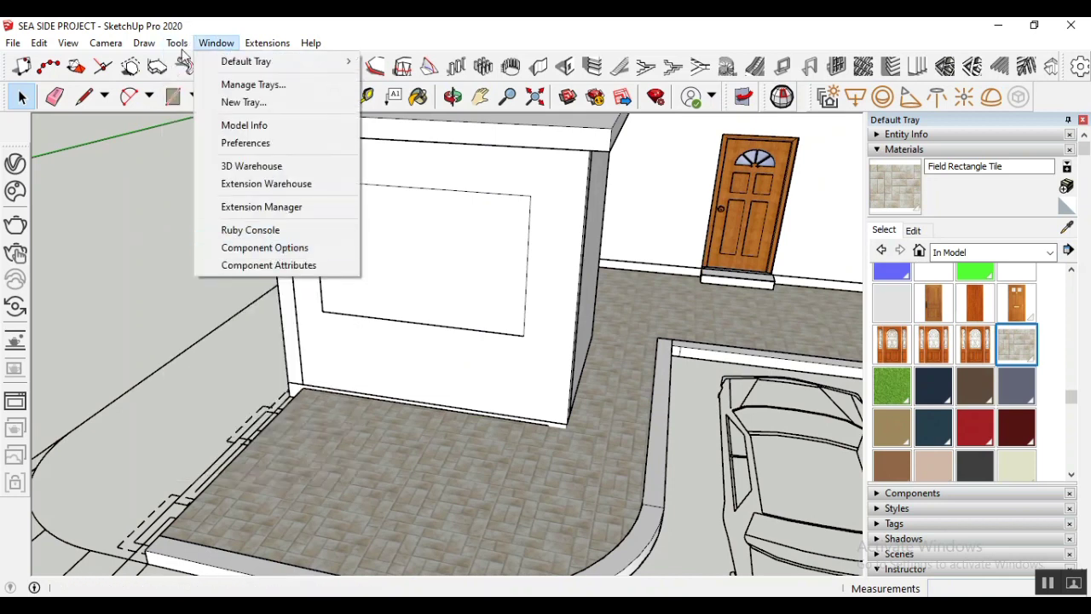
mouse_move(349, 256)
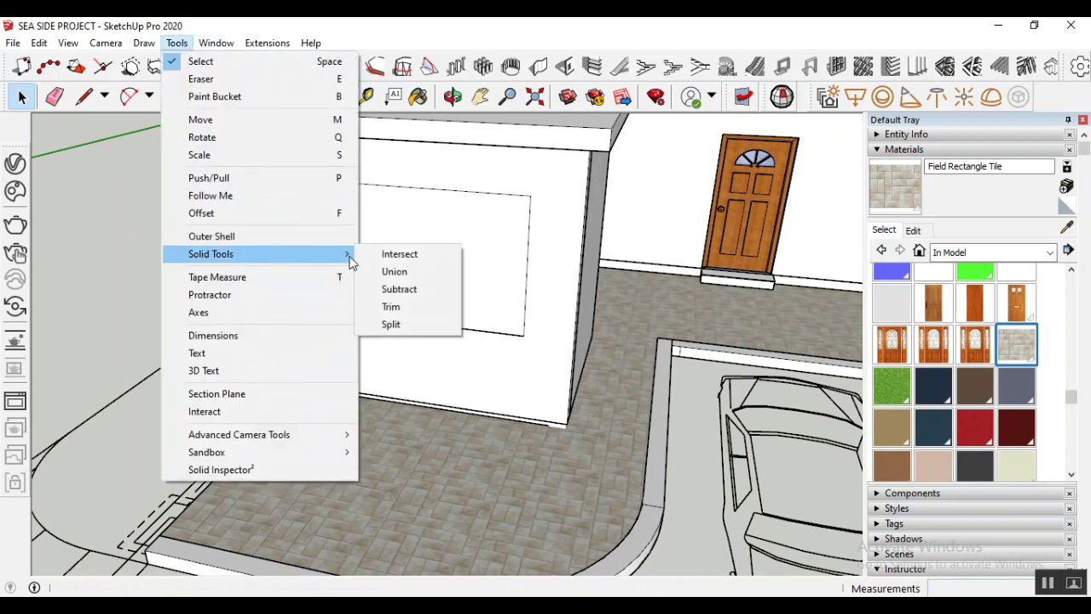
click(392, 288)
click(423, 285)
click(461, 357)
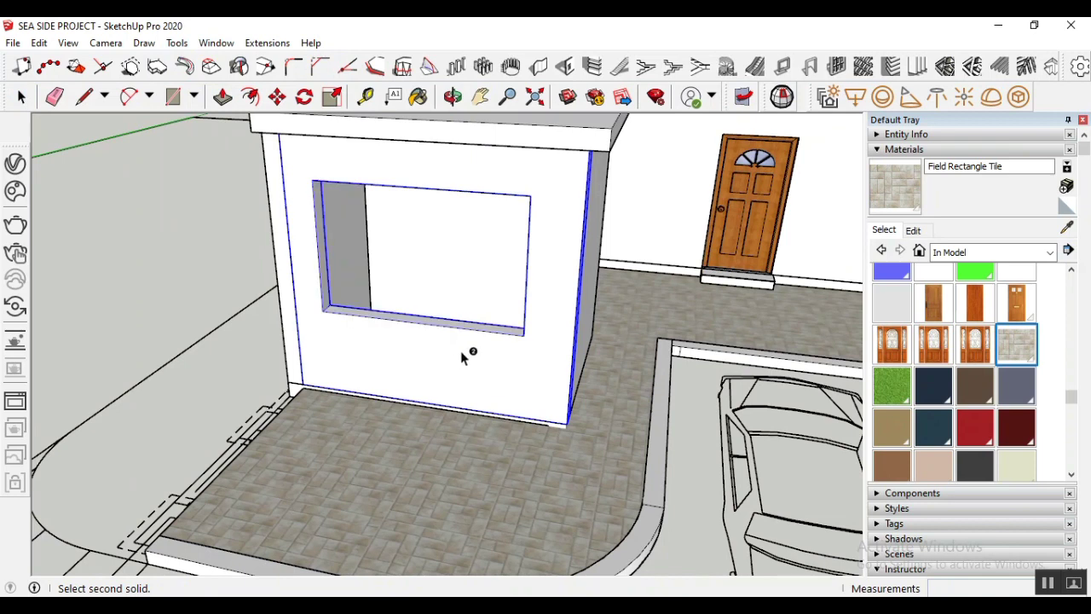
Examine the small structure with its window opening from the front corner and from farther out over the parking layout
scroll(395, 267, down, 5)
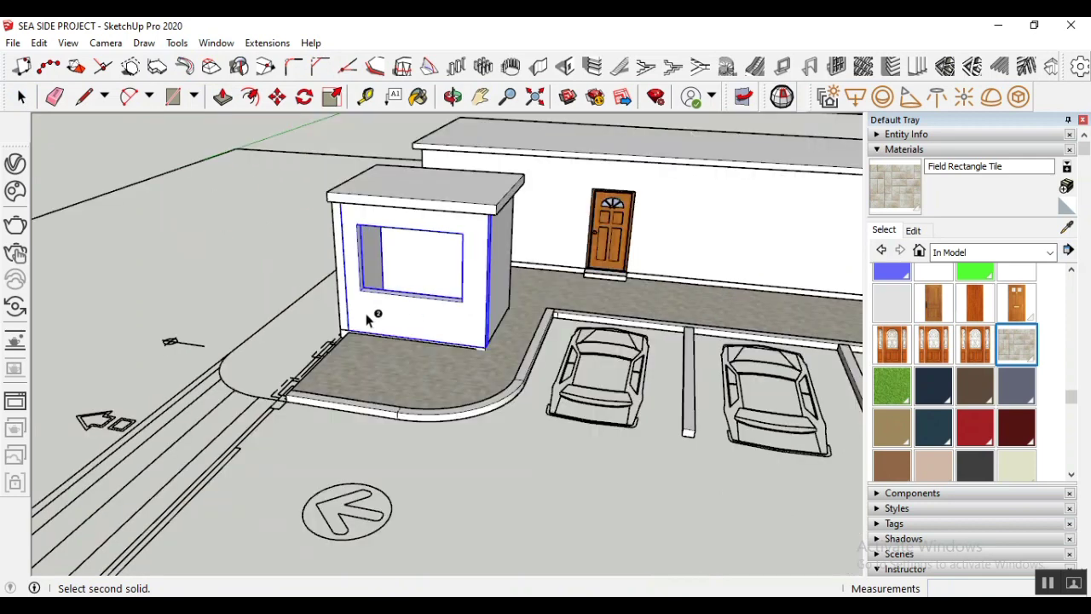
click(453, 97)
drag(445, 325, 620, 290)
scroll(494, 281, up, 5)
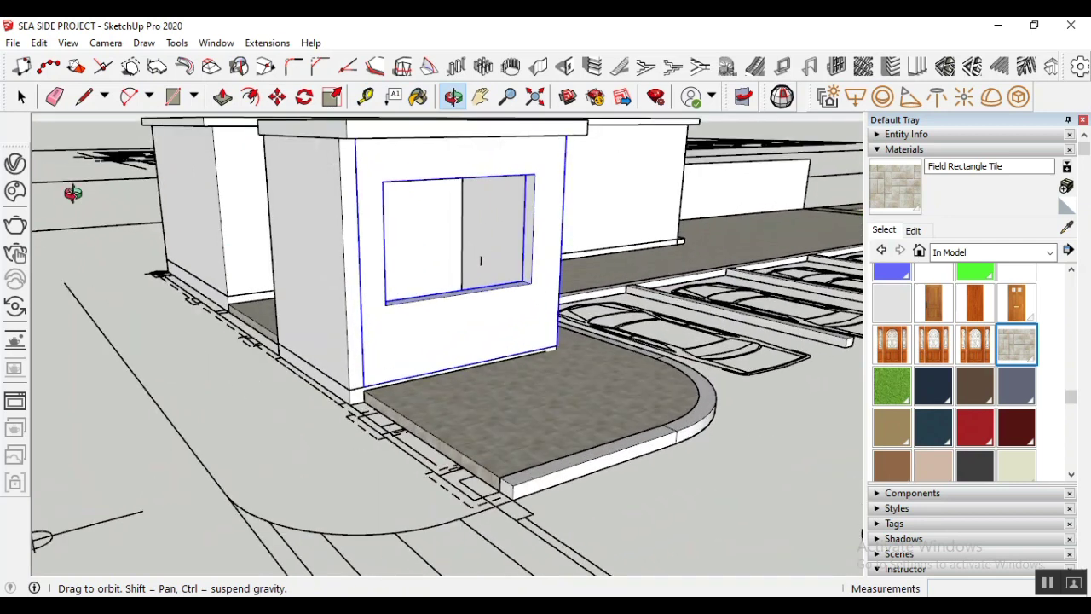
key(space)
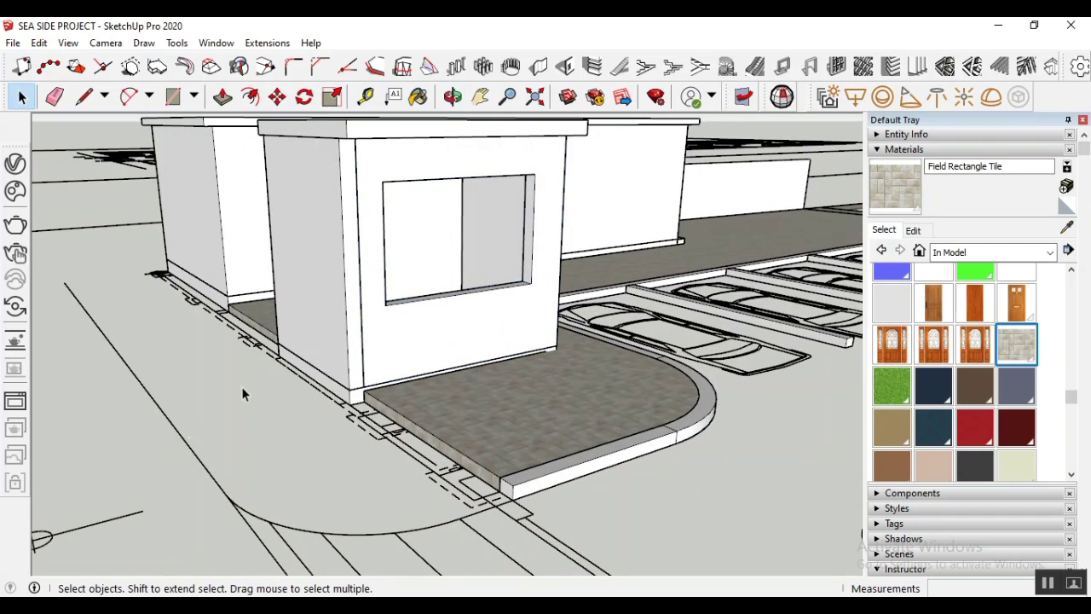
scroll(241, 386, down, 5)
middle_drag(369, 378, 562, 454)
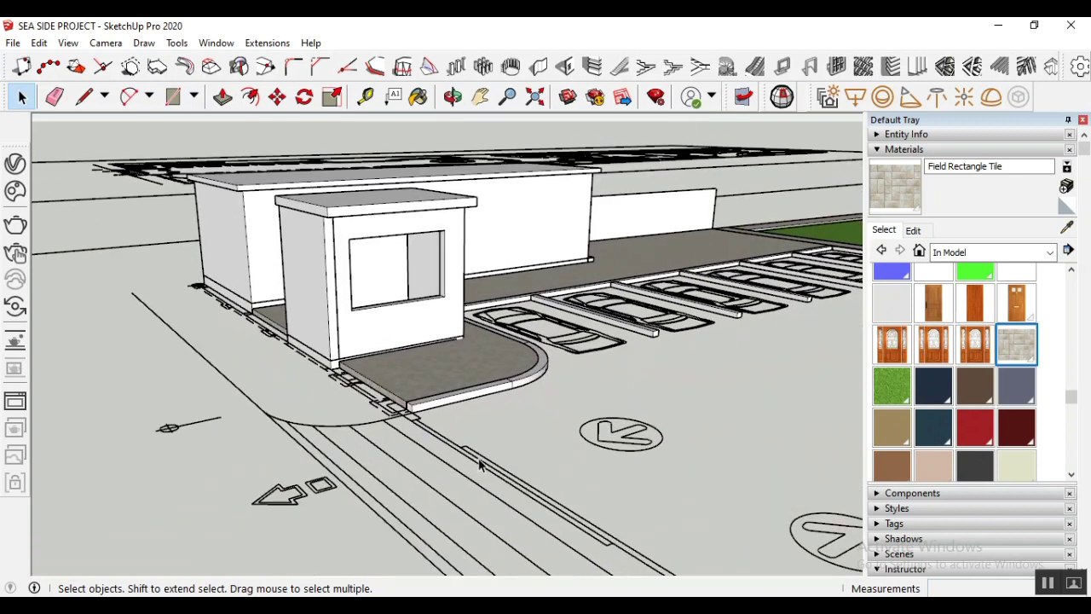
click(498, 469)
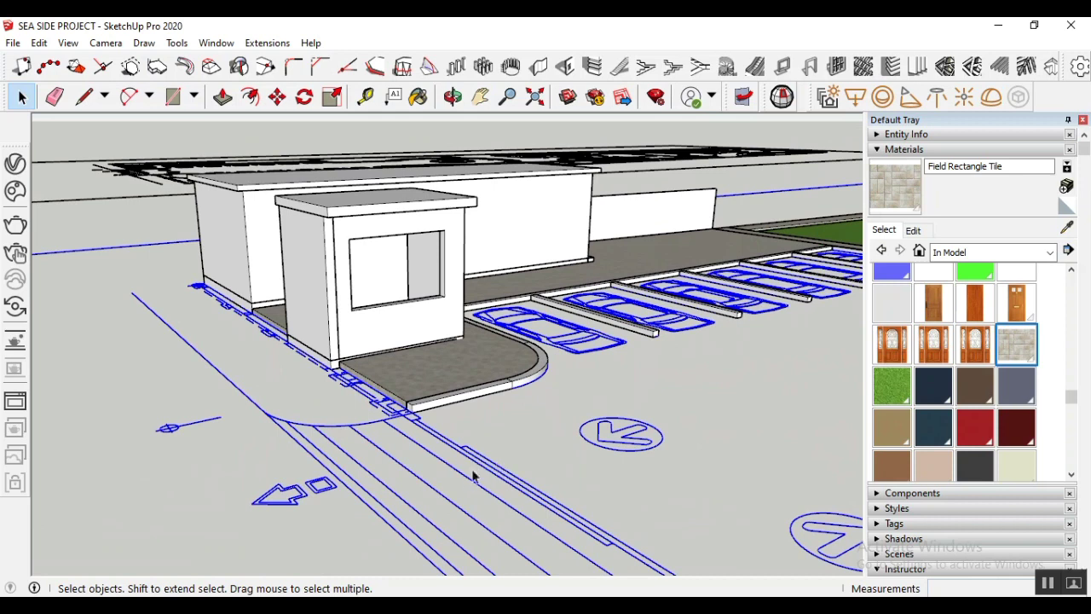
click(506, 436)
scroll(506, 437, down, 5)
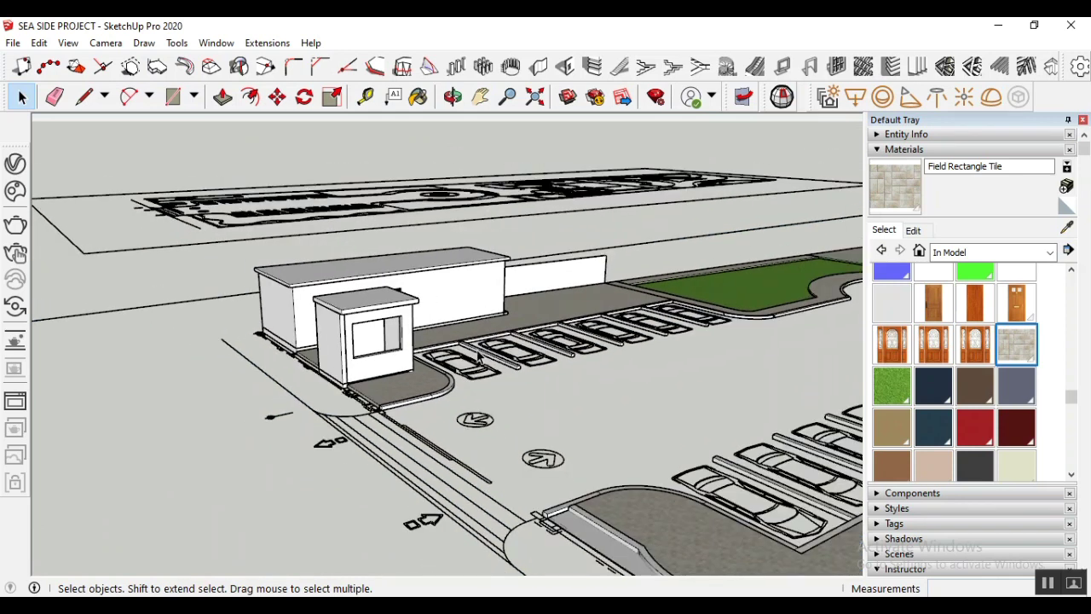
scroll(480, 357, down, 3)
drag(258, 217, 748, 480)
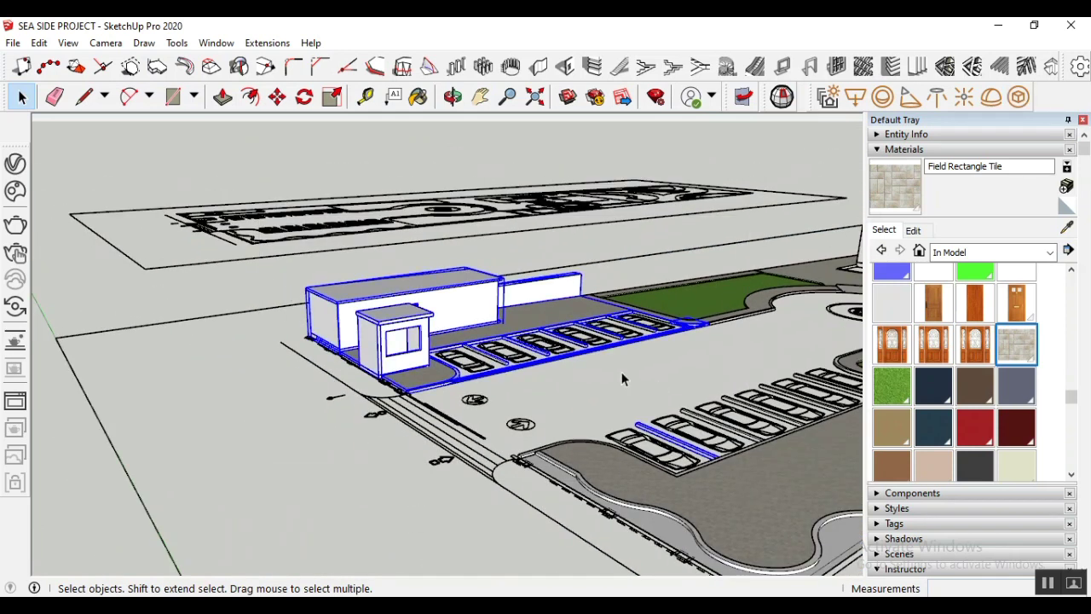
click(552, 397)
Examine the small structure's side wall and the floor slab beneath it from the front corner
scroll(342, 350, up, 5)
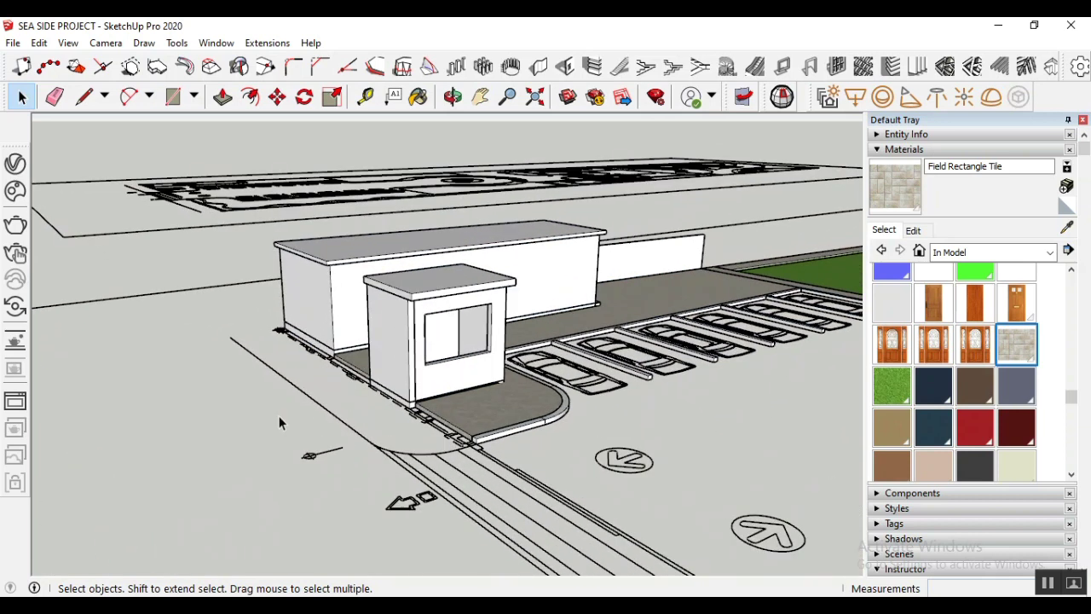
scroll(316, 428, up, 5)
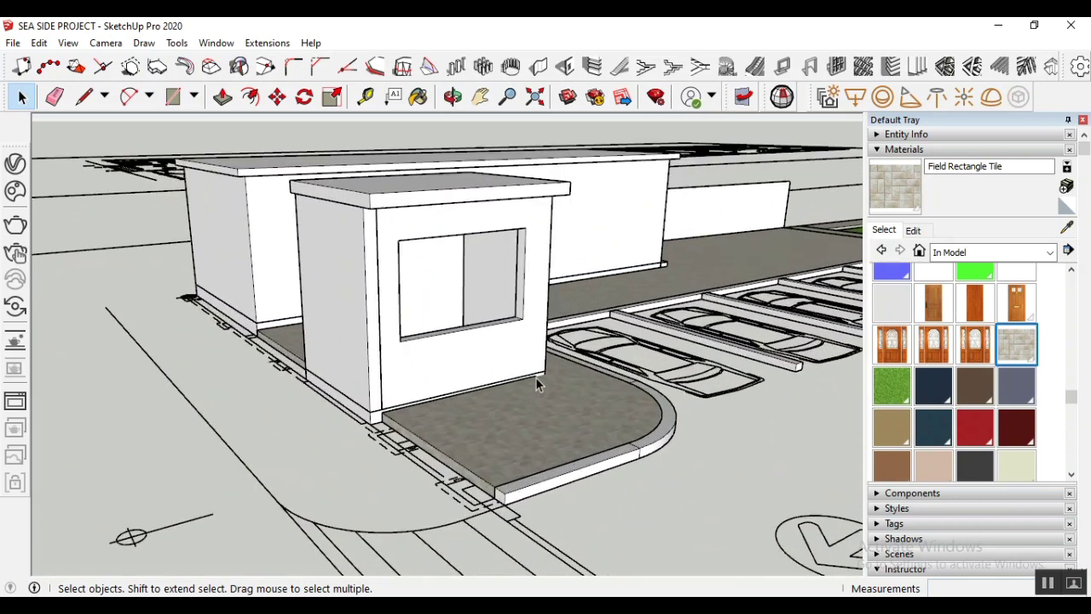
scroll(348, 448, up, 2)
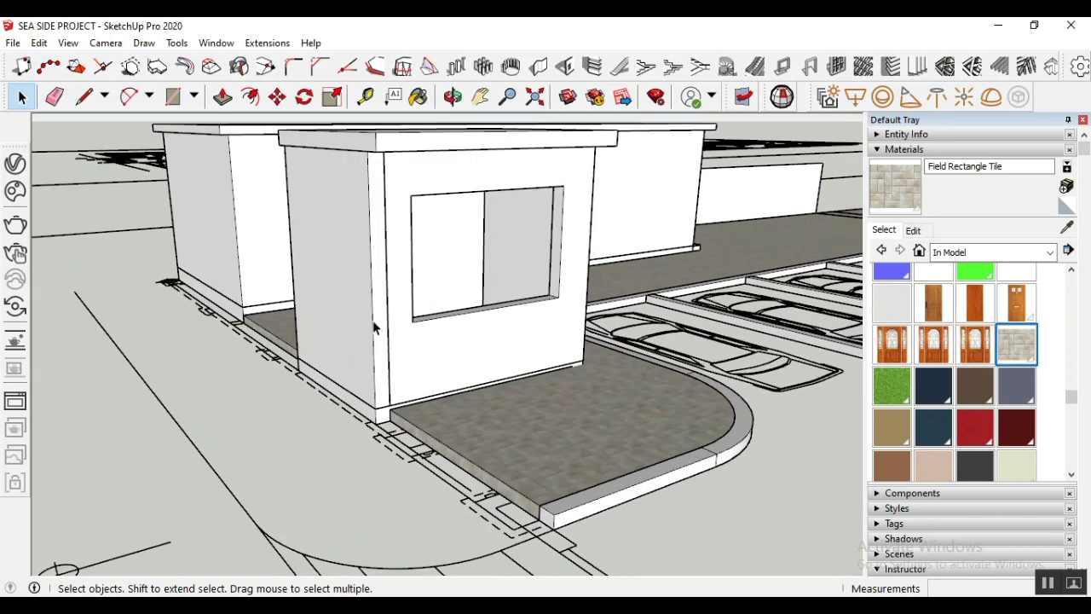
scroll(346, 352, down, 5)
scroll(337, 375, up, 4)
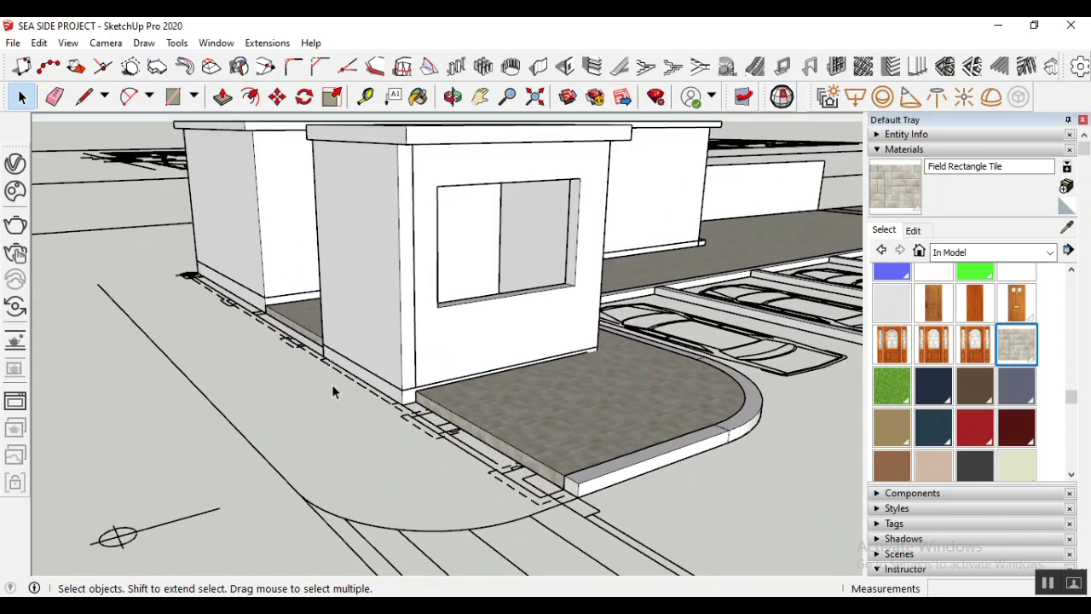
scroll(334, 392, up, 3)
scroll(369, 487, down, 2)
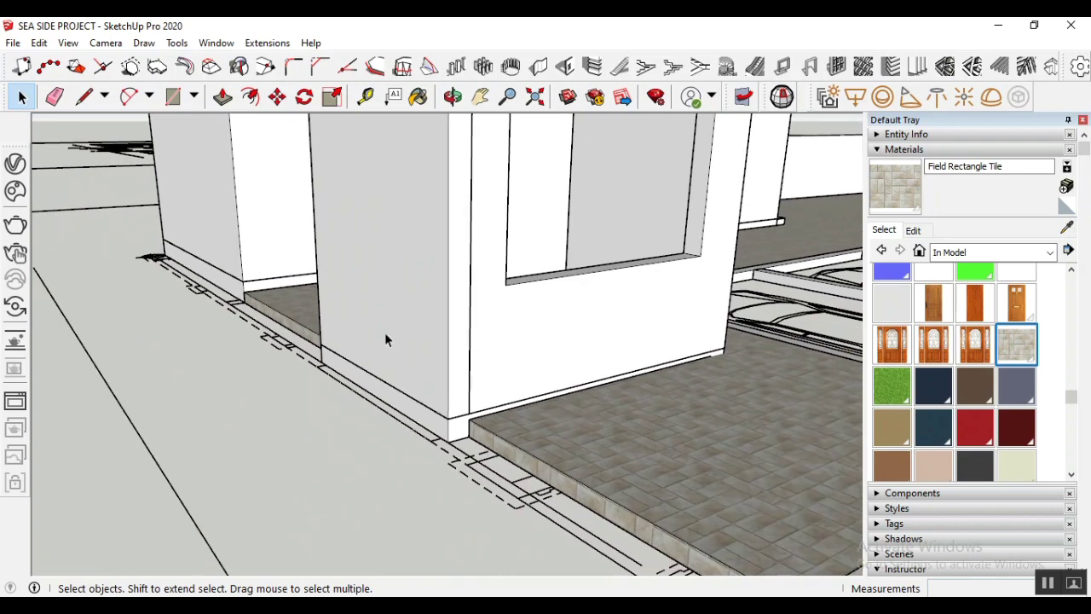
click(384, 332)
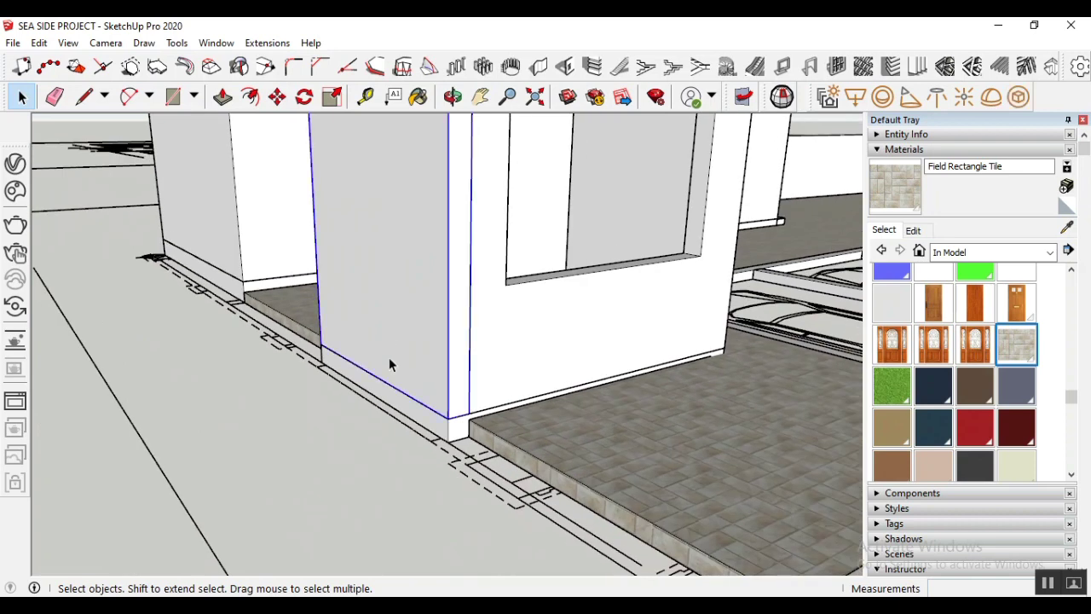
click(446, 435)
scroll(456, 430, down, 3)
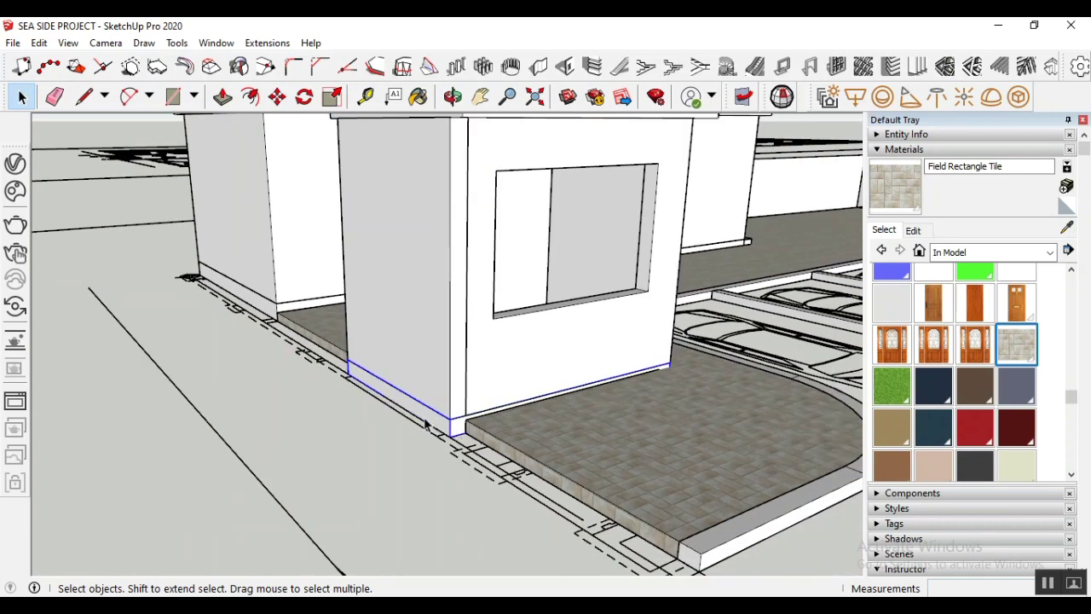
scroll(380, 409, up, 3)
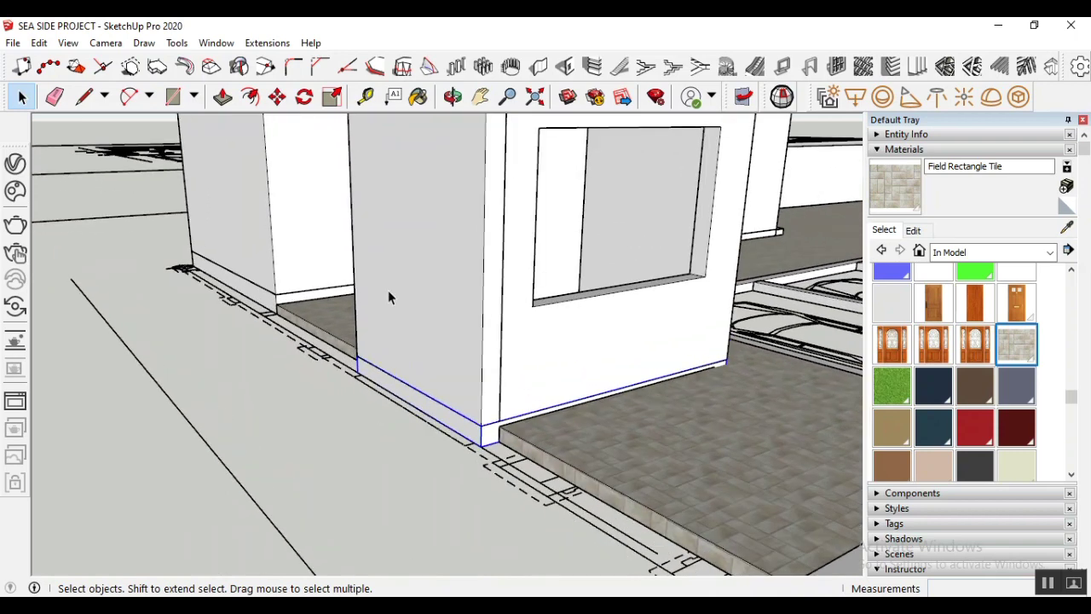
Measure the side window's length on the floor plan visible from underneath the small structure
key(o)
drag(441, 417, 489, 178)
click(365, 97)
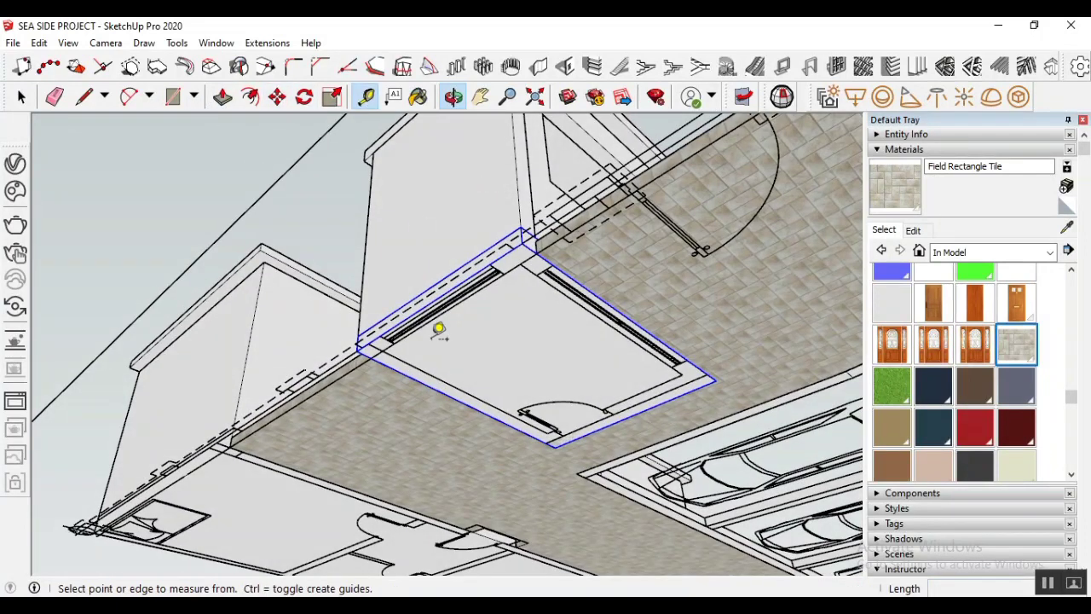
scroll(511, 330, up, 2)
click(505, 240)
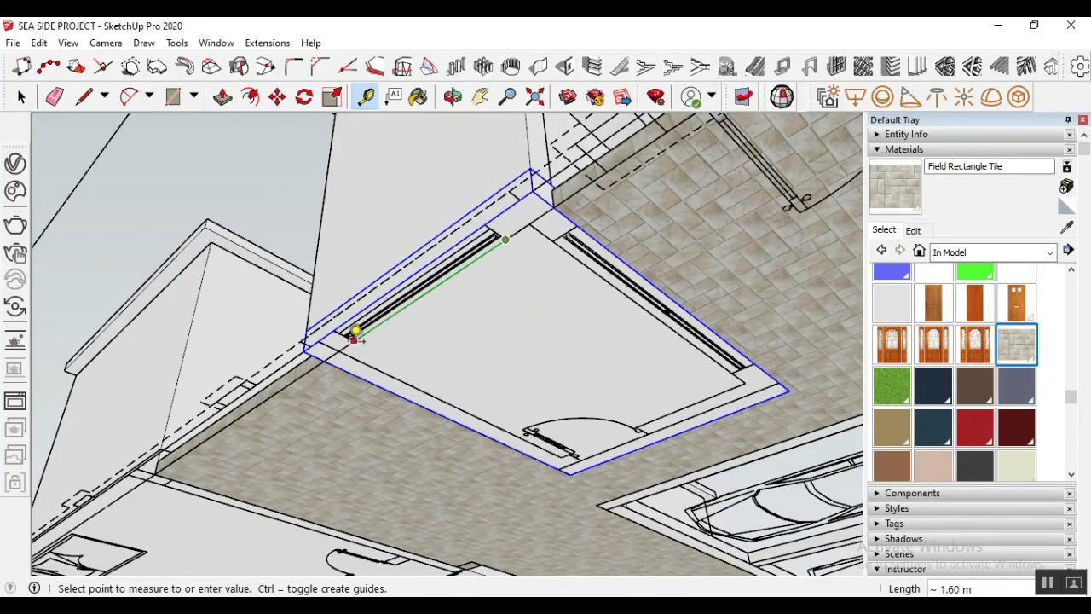
click(354, 336)
click(23, 97)
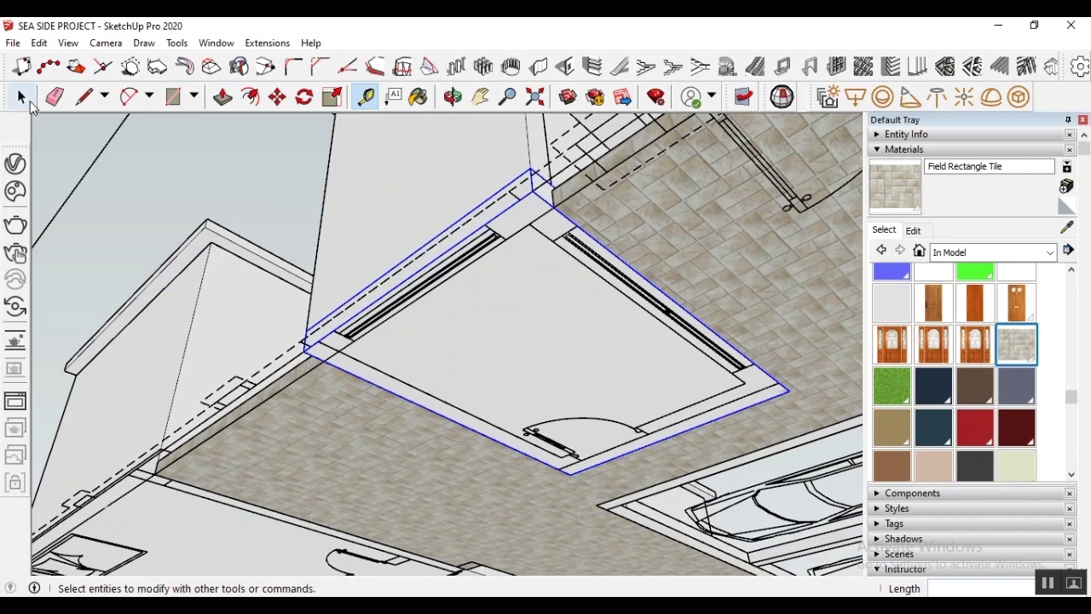
Draw a 1.5 by 1.6 m rectangle on the outer face of the side wall, starting on its bottom edge
key(o)
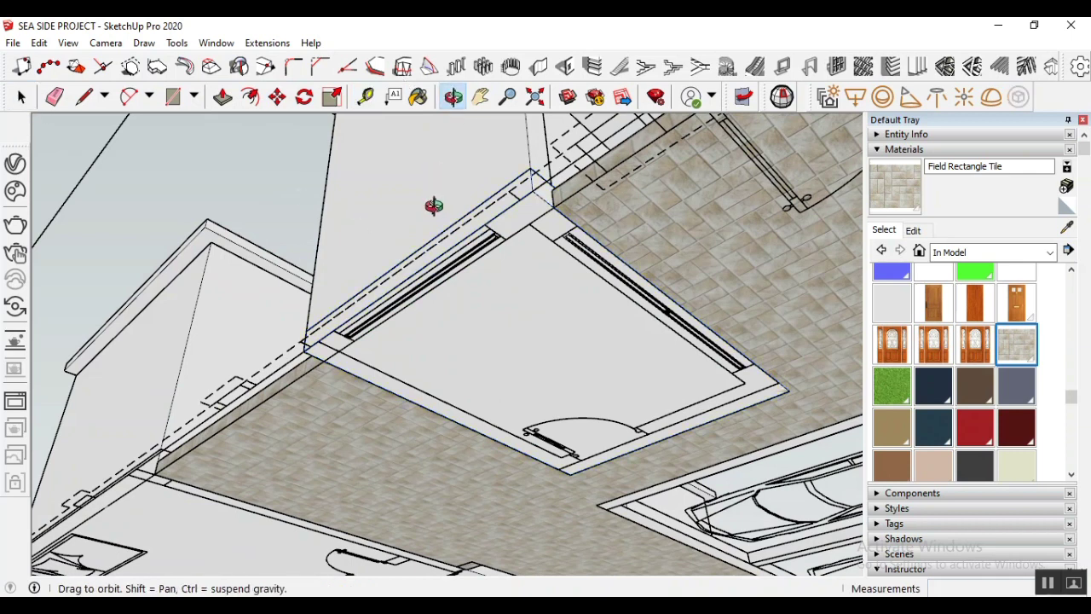
drag(425, 249, 478, 464)
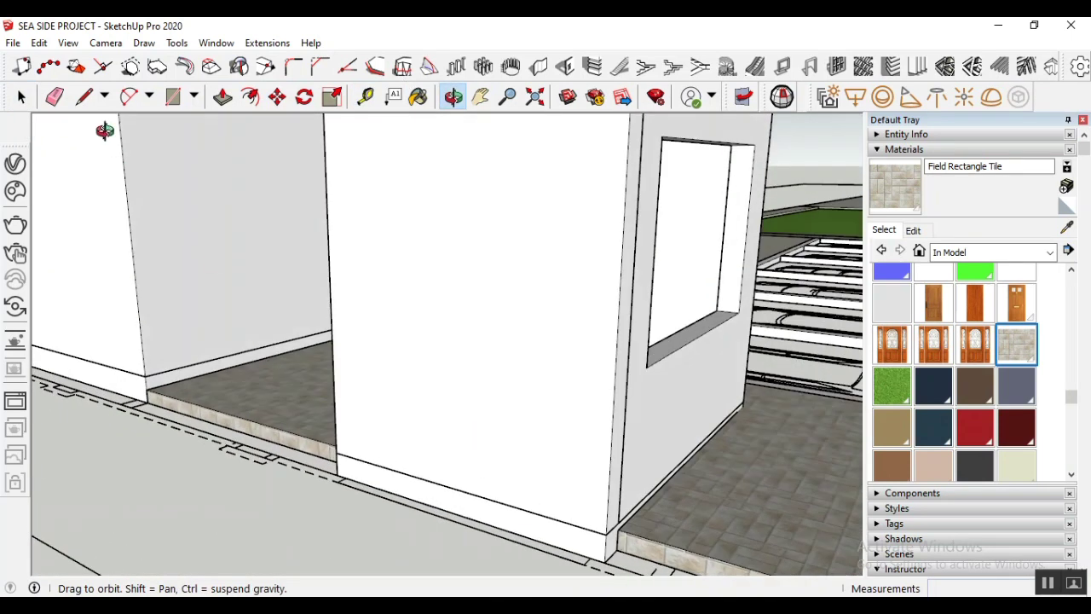
click(173, 97)
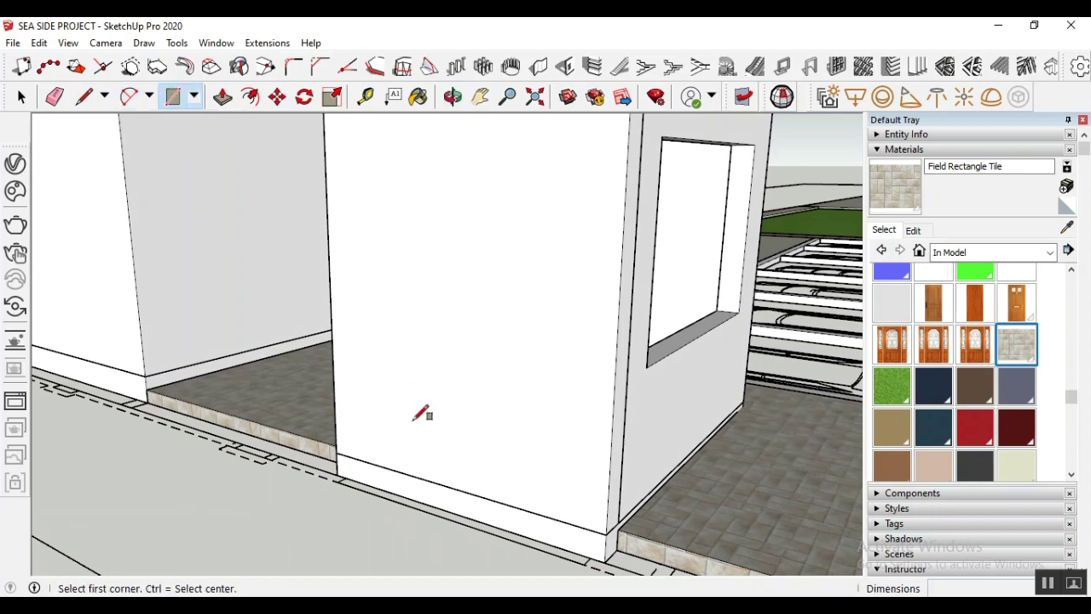
click(395, 442)
key(Escape)
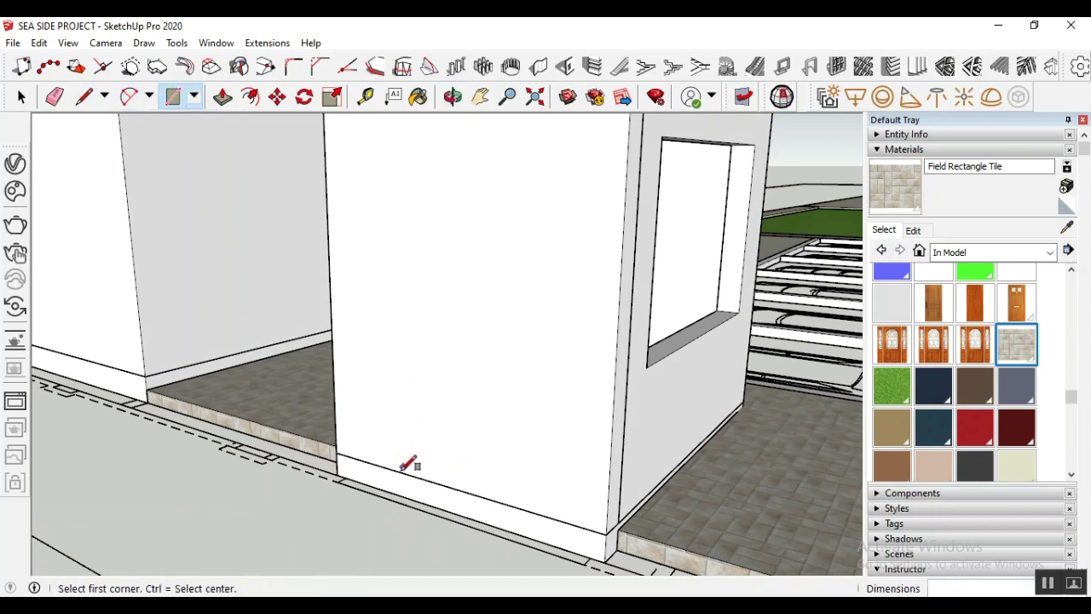
click(400, 471)
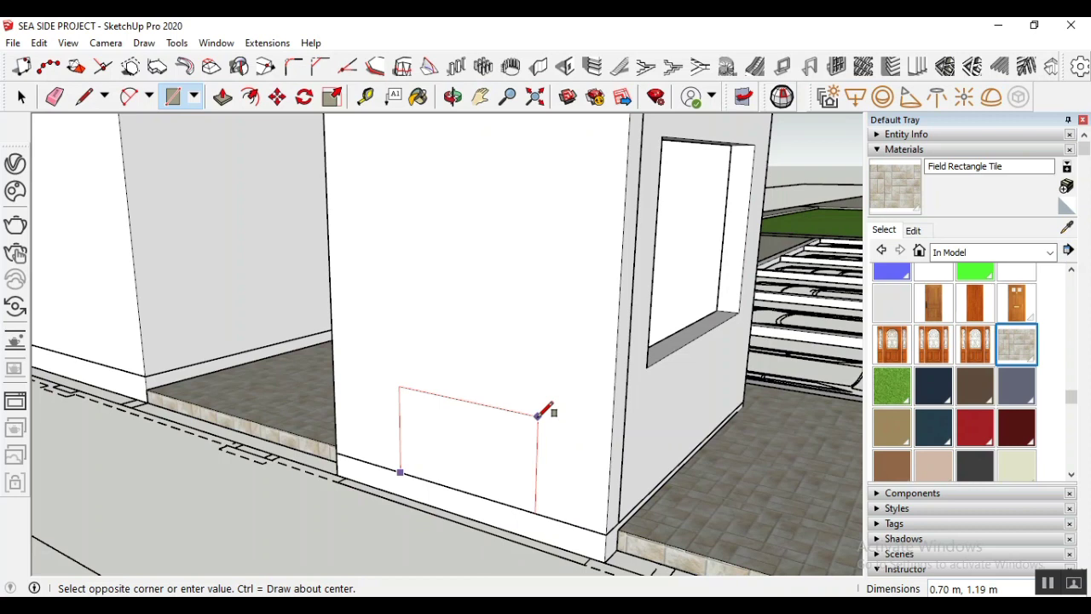
text(1.5,1.6)
key(Return)
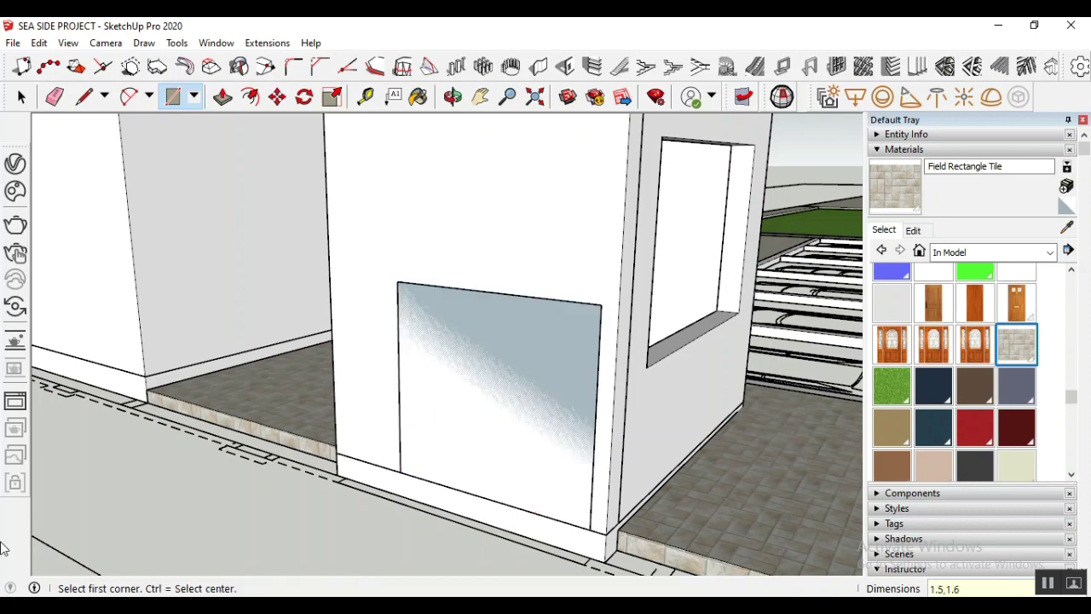
Move the rectangle about 0.29 m along the side wall's bottom edge, away from the front wall, to centre it
click(22, 96)
middle_drag(759, 298, 543, 391)
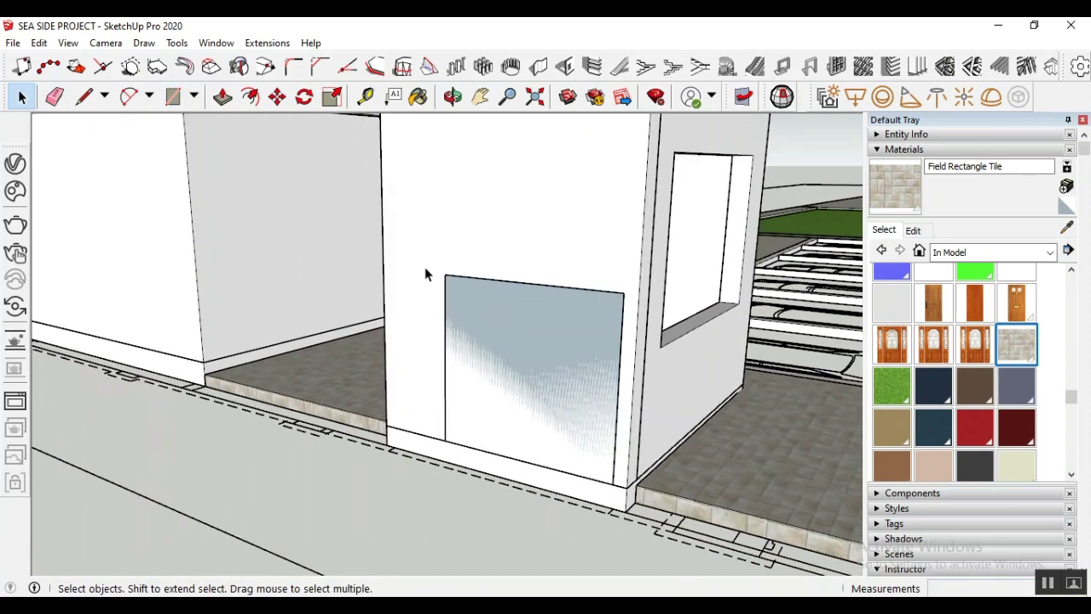
drag(426, 244, 631, 500)
click(277, 97)
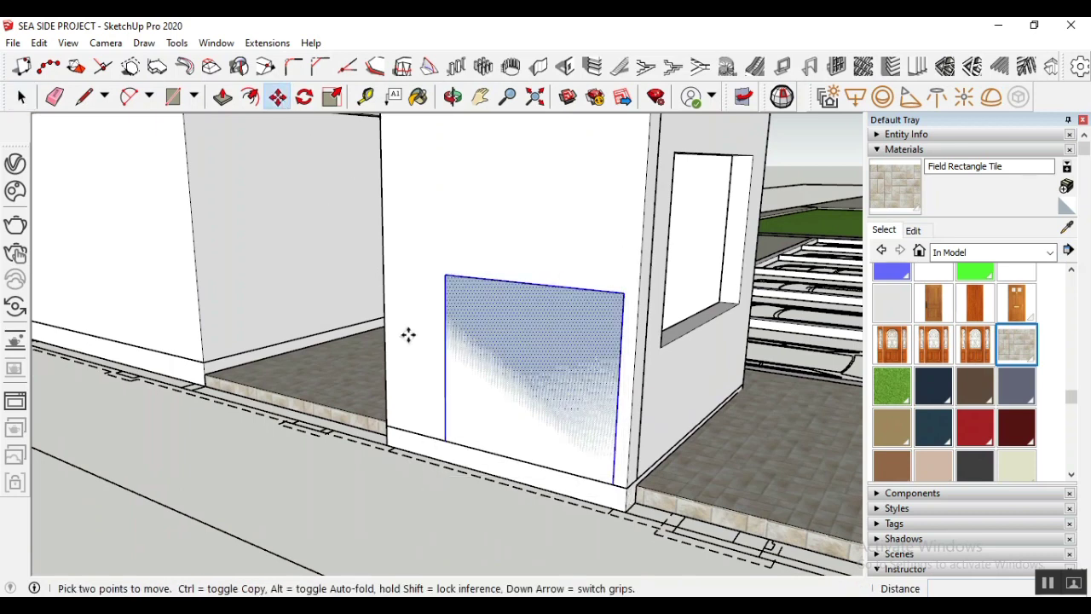
click(522, 458)
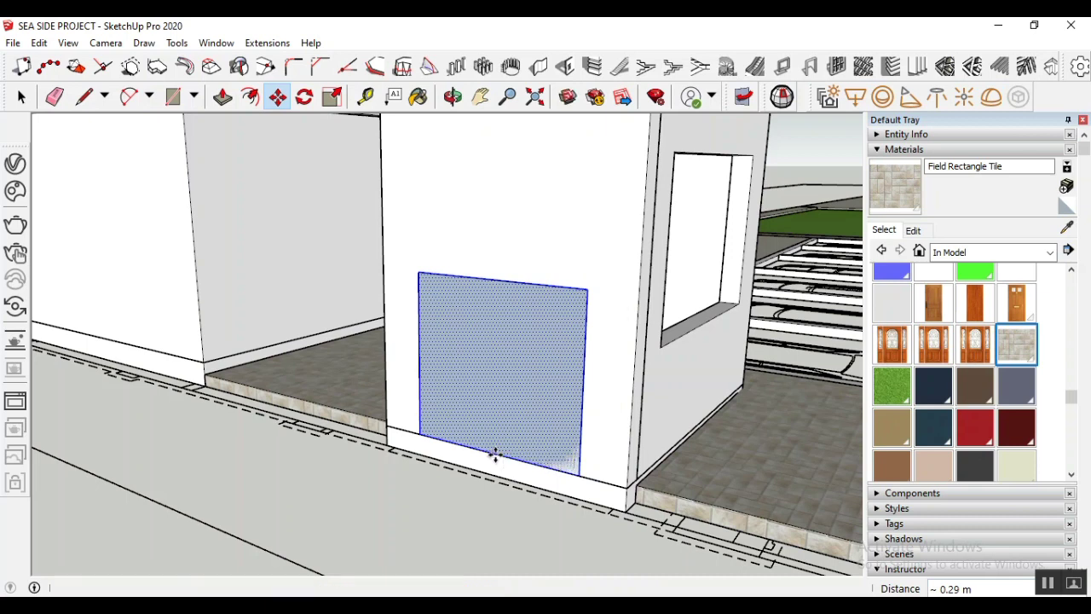
click(495, 456)
click(21, 96)
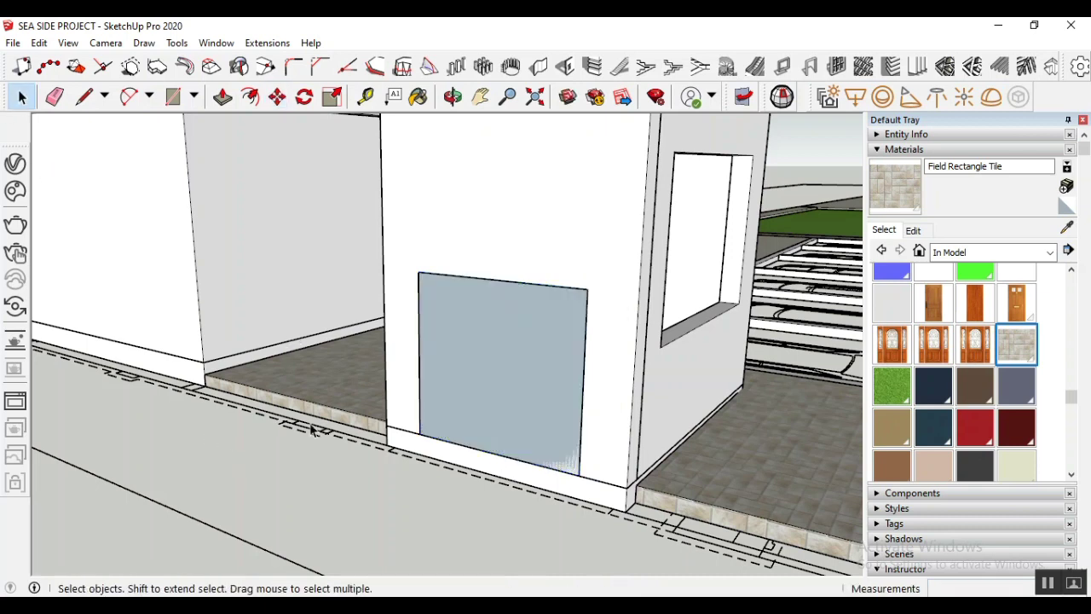
Move the rectangle straight up the side wall to the window's sill height
click(277, 96)
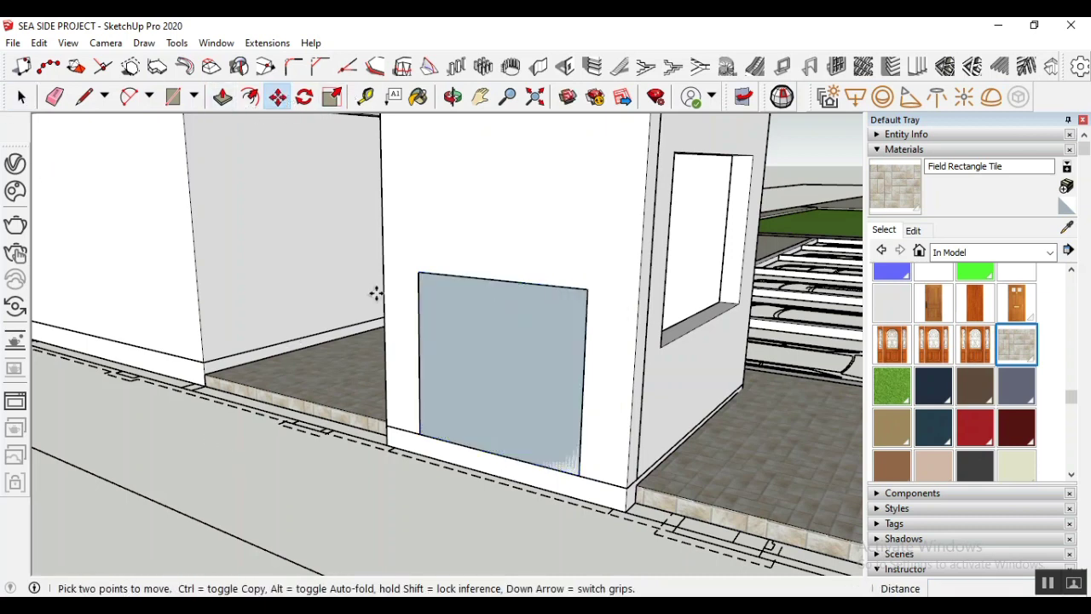
click(22, 98)
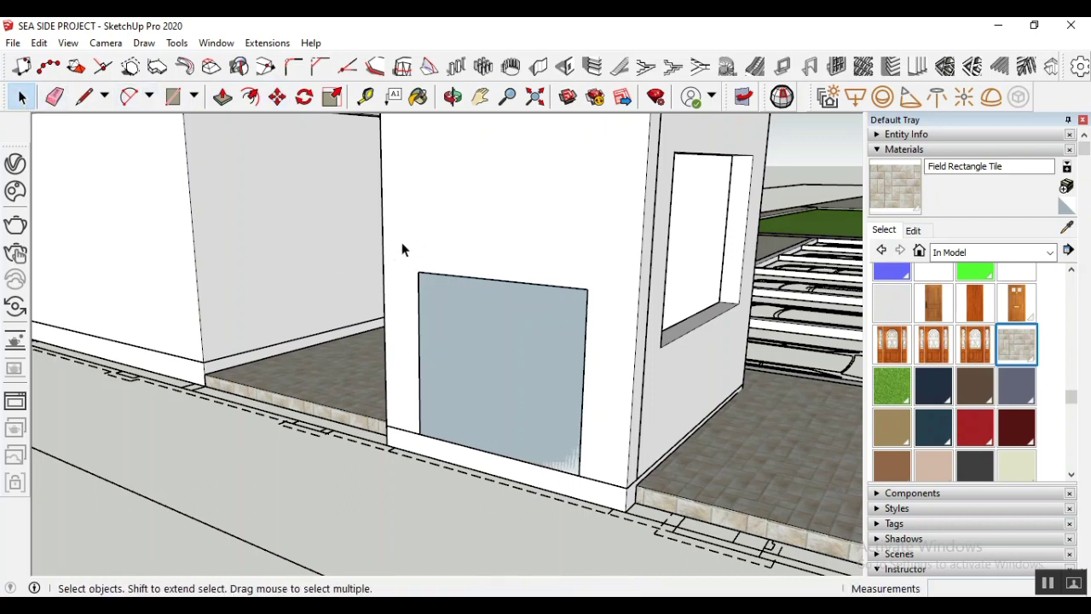
drag(404, 247, 604, 493)
key(m)
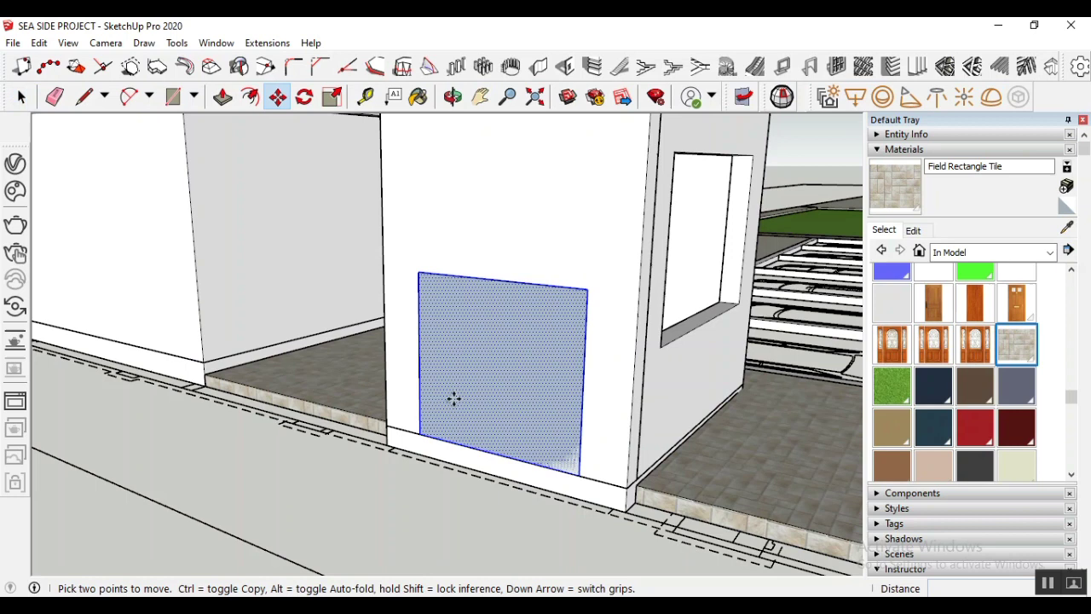
click(580, 472)
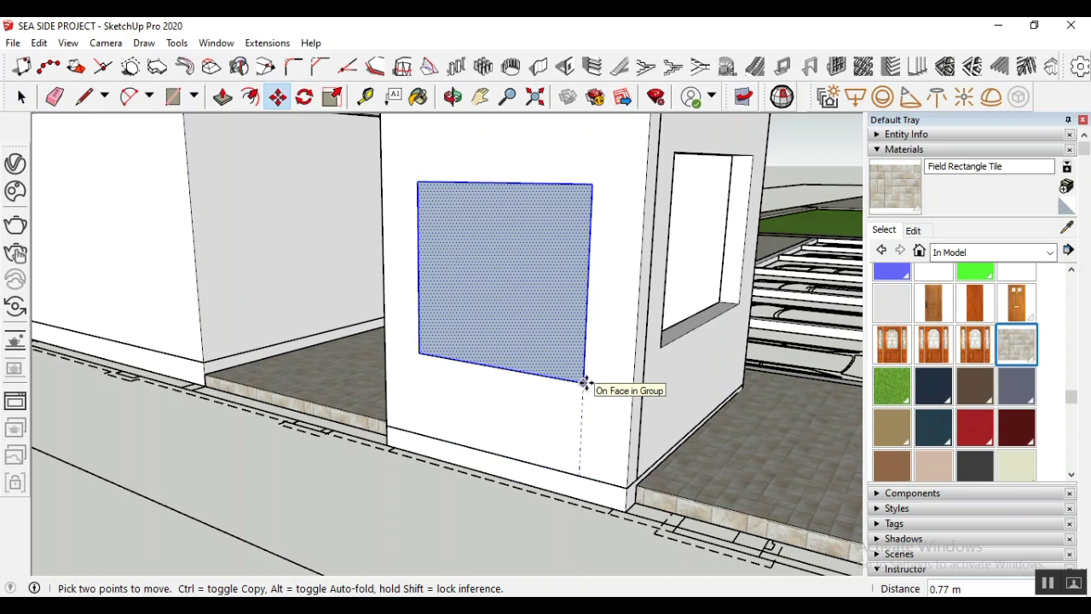
key(Return)
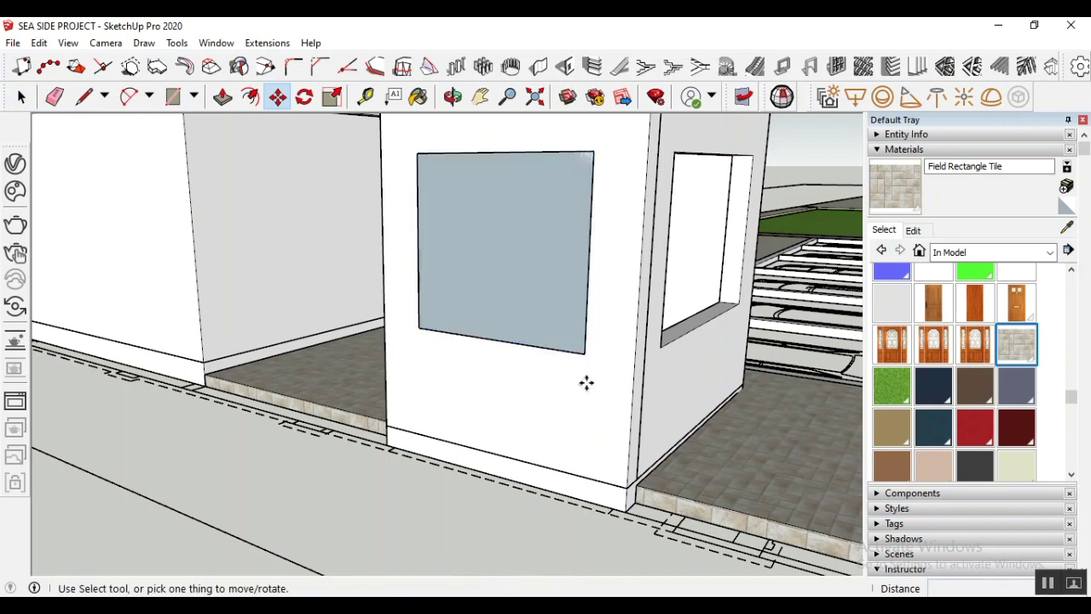
Push/Pull the raised rectangle 0.25 m into the side wall to form the window cutting box
click(223, 96)
click(457, 272)
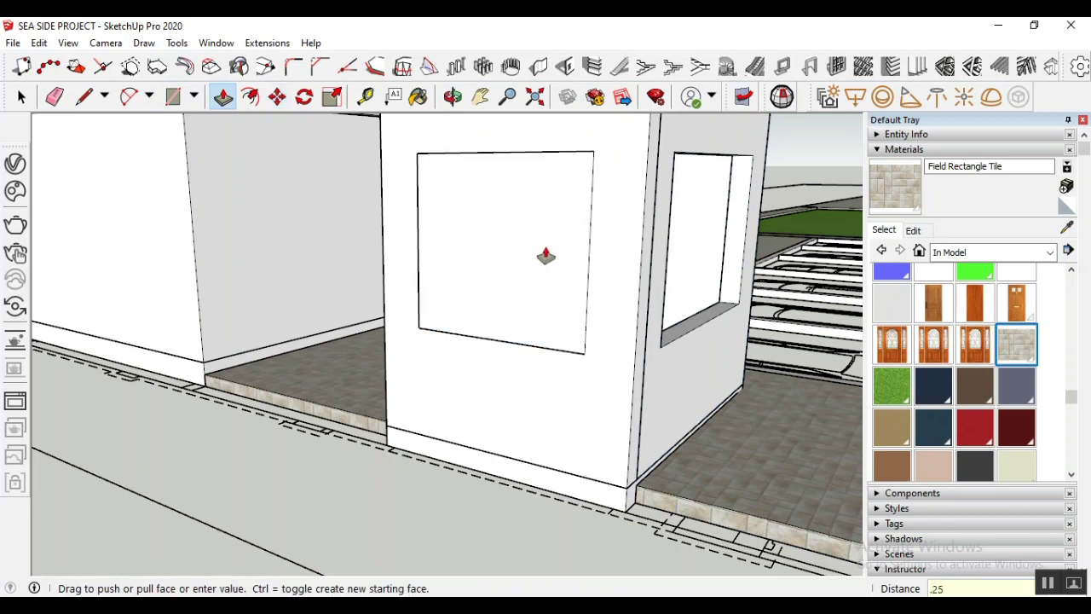
key(Return)
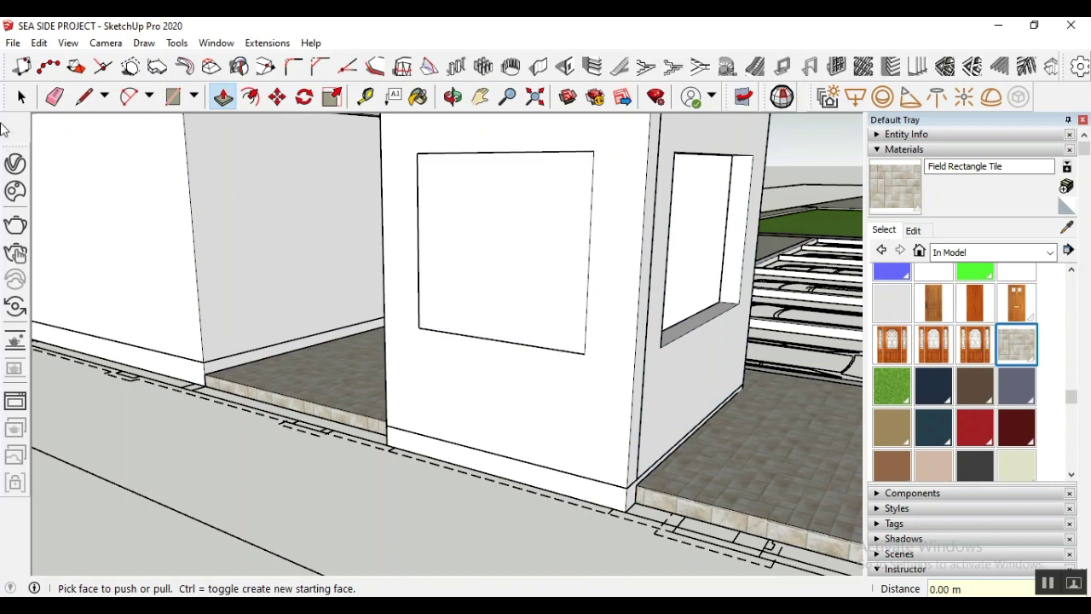
key(space)
Inspect the extruded window rectangle on the side wall from the front corner and from the side
scroll(132, 431, down, 2)
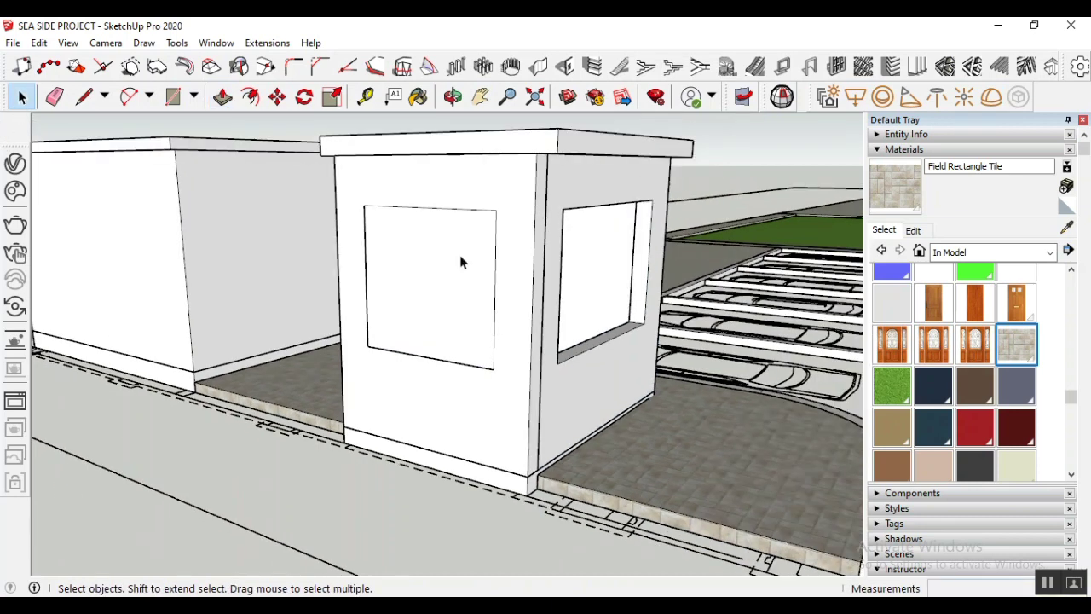
drag(386, 227, 517, 398)
click(453, 96)
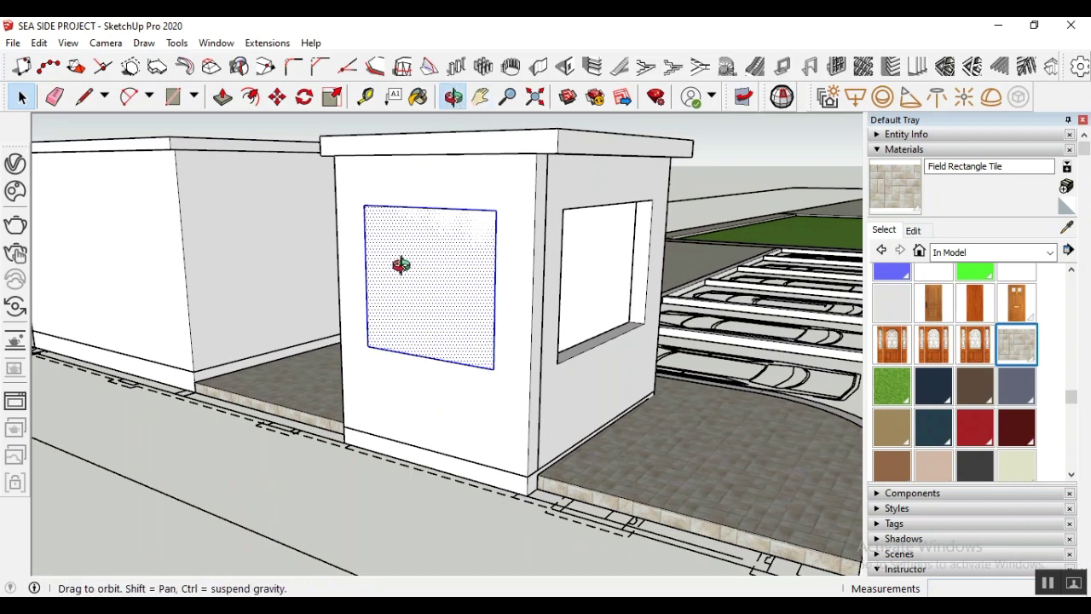
drag(409, 269, 261, 298)
click(21, 96)
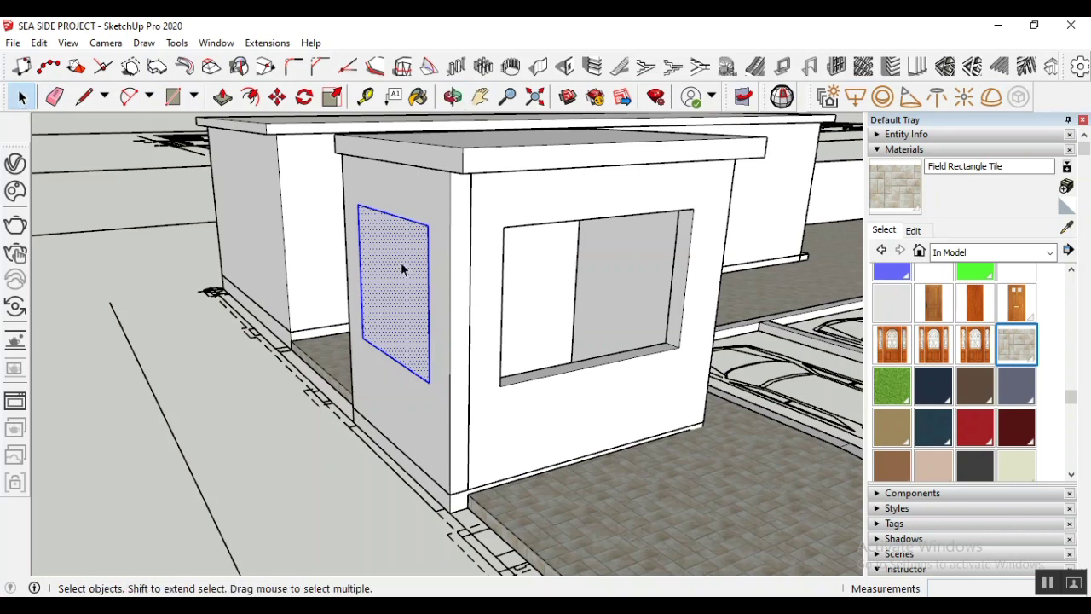
click(193, 348)
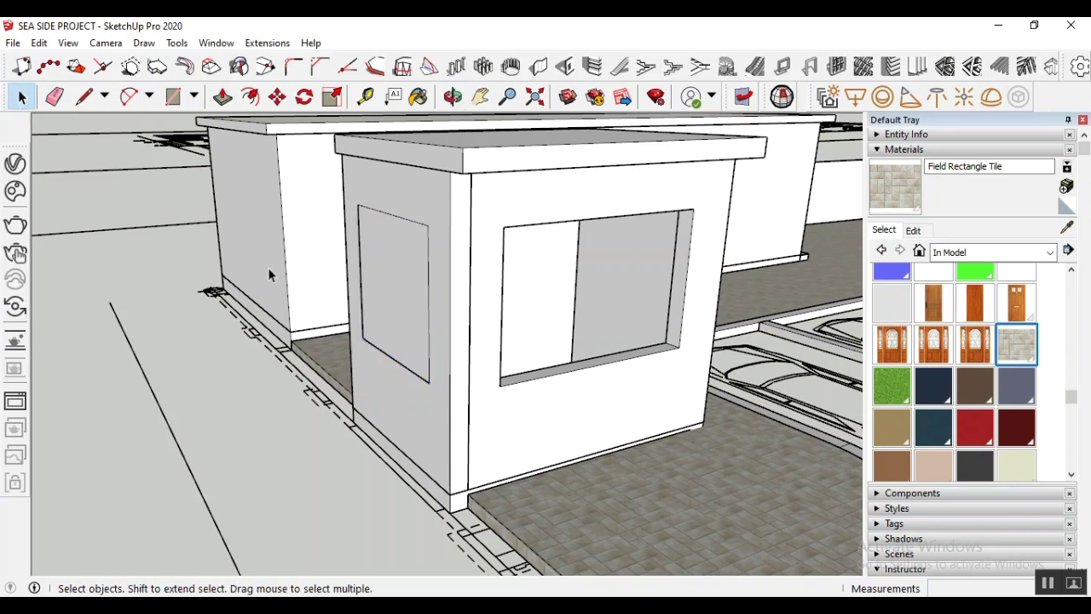
click(277, 96)
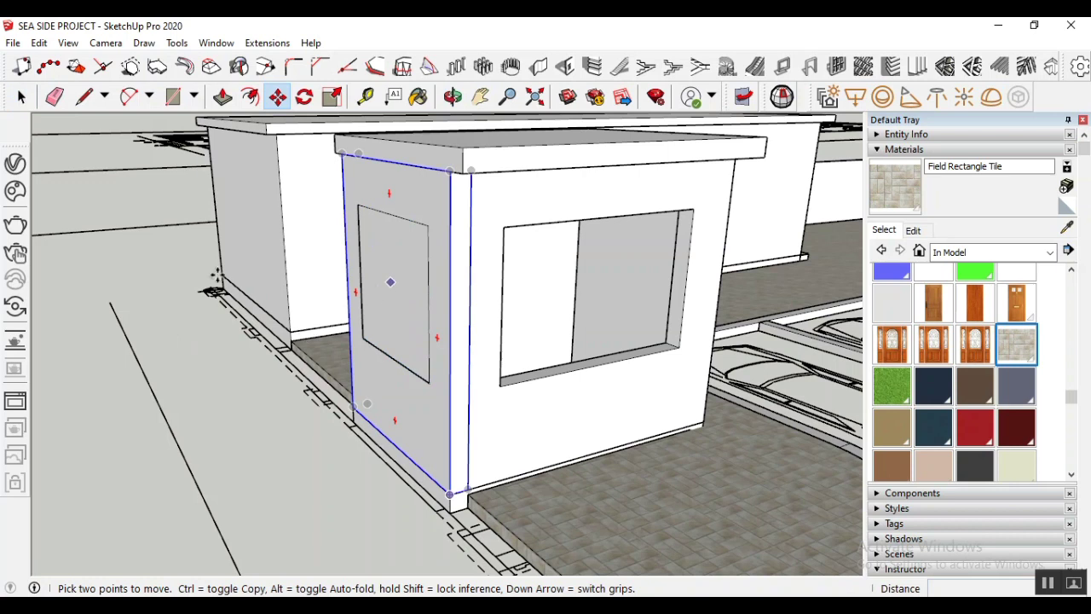
click(21, 96)
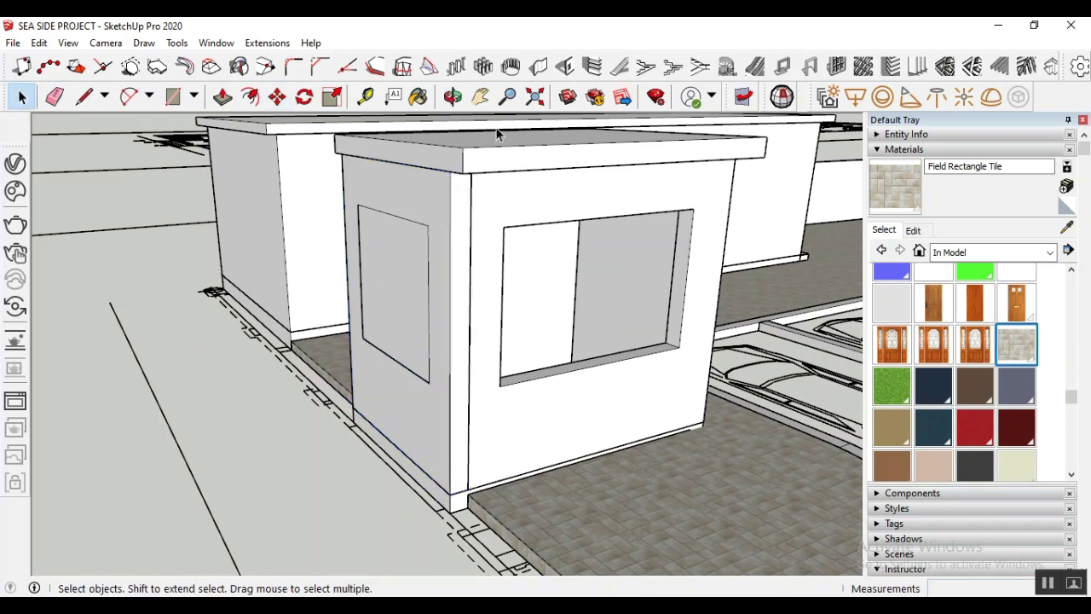
click(453, 97)
drag(500, 285, 613, 309)
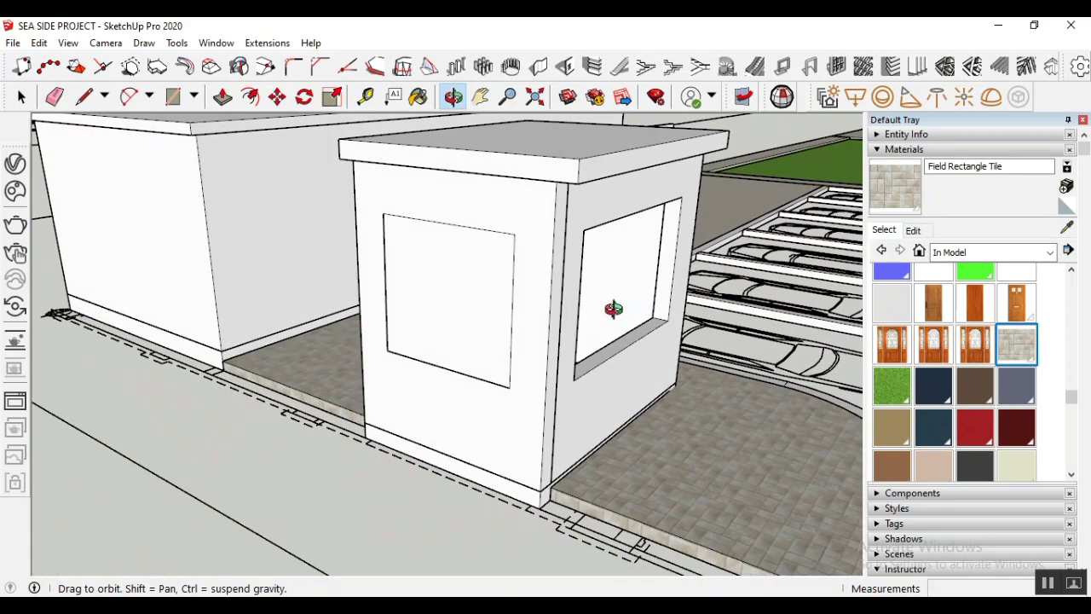
Make the extruded window box on the side wall a group
click(176, 43)
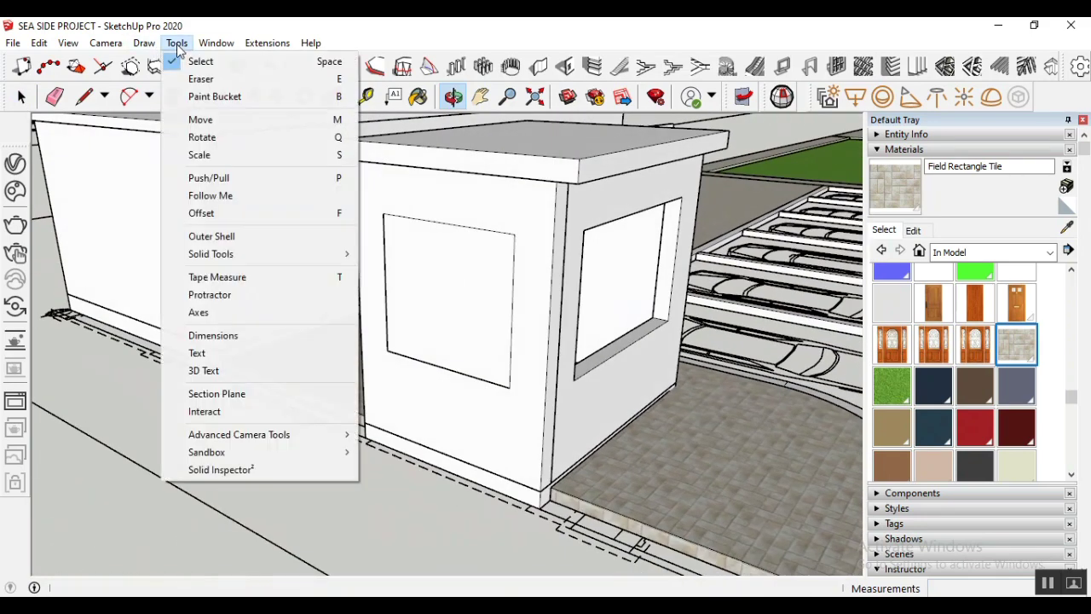
click(480, 282)
click(22, 97)
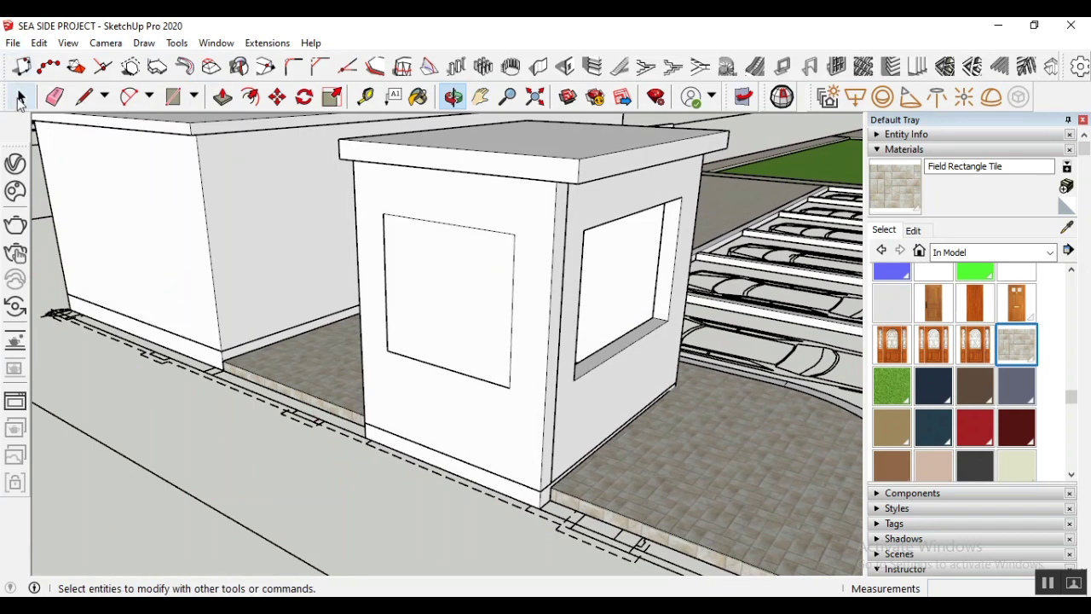
click(454, 290)
click(341, 510)
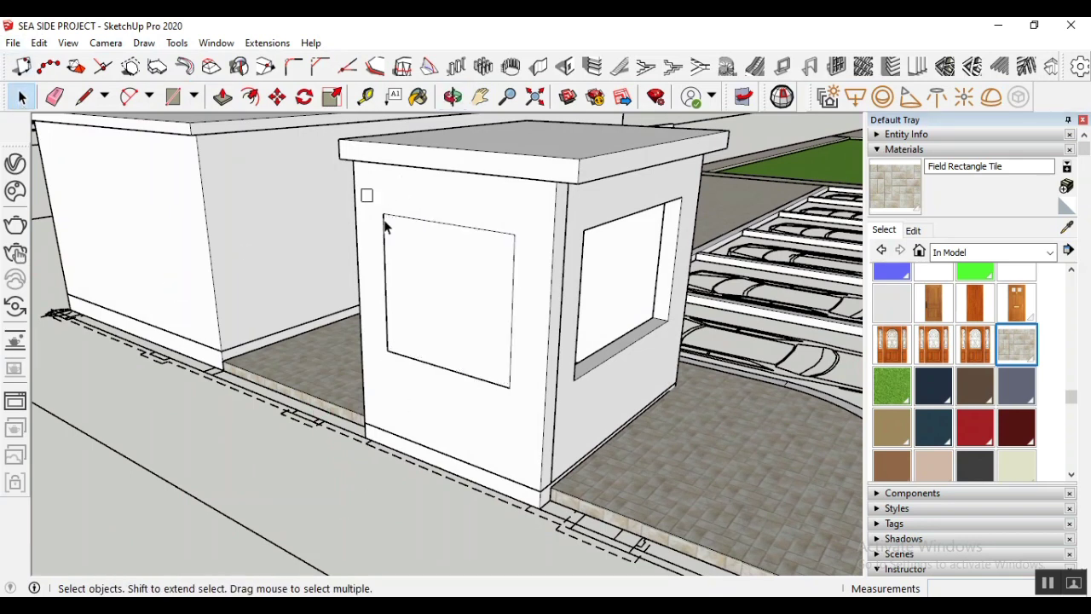
right_click(477, 268)
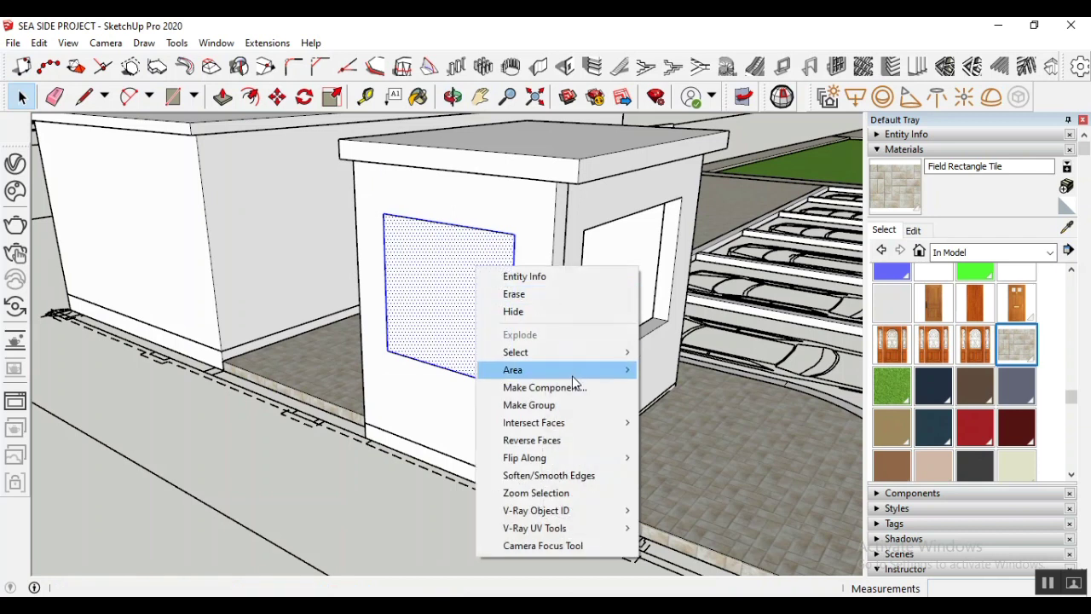
click(533, 405)
click(366, 488)
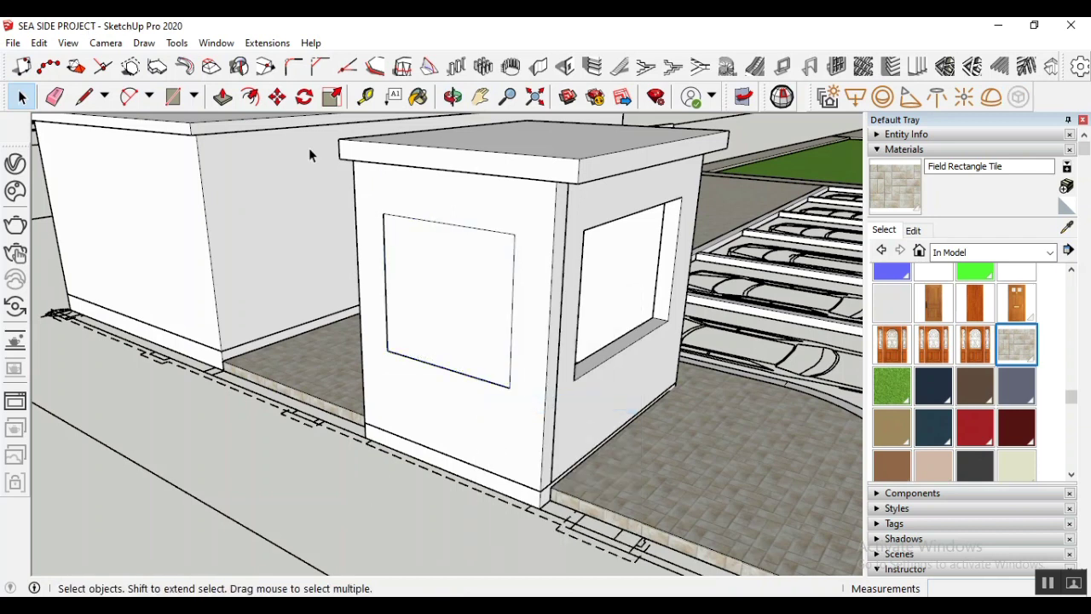
Subtract the grouped window box from the side wall to cut the window opening
click(176, 43)
mouse_move(240, 255)
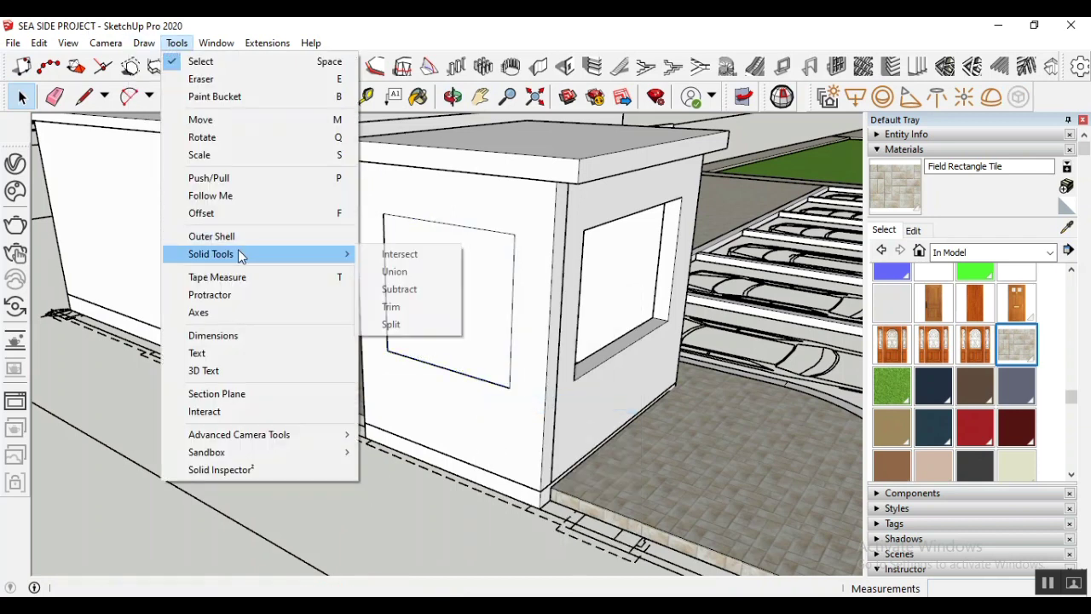
click(427, 289)
click(430, 289)
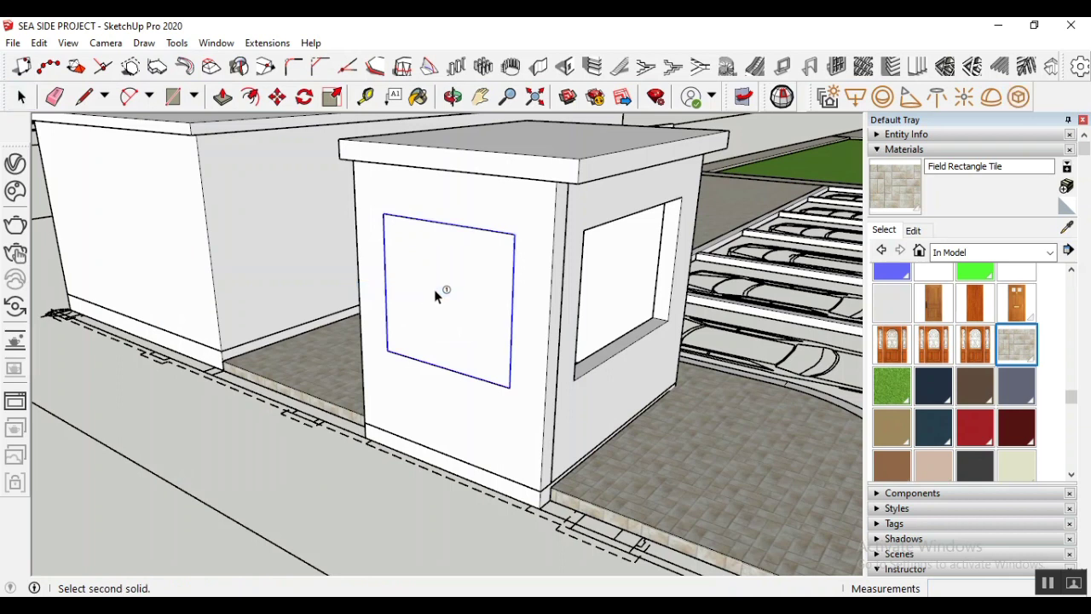
click(431, 208)
middle_drag(303, 491, 327, 175)
scroll(327, 175, down, 4)
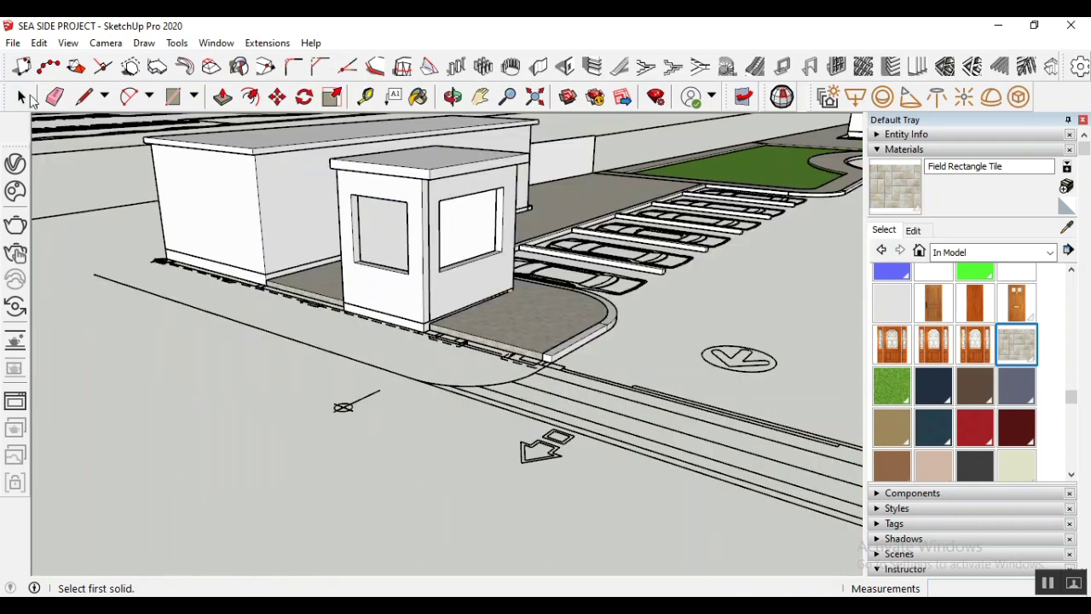
key(space)
Examine the door position in the floor plan beneath the small structure and the matching windowless wall facing the parking bays
scroll(448, 213, up, 2)
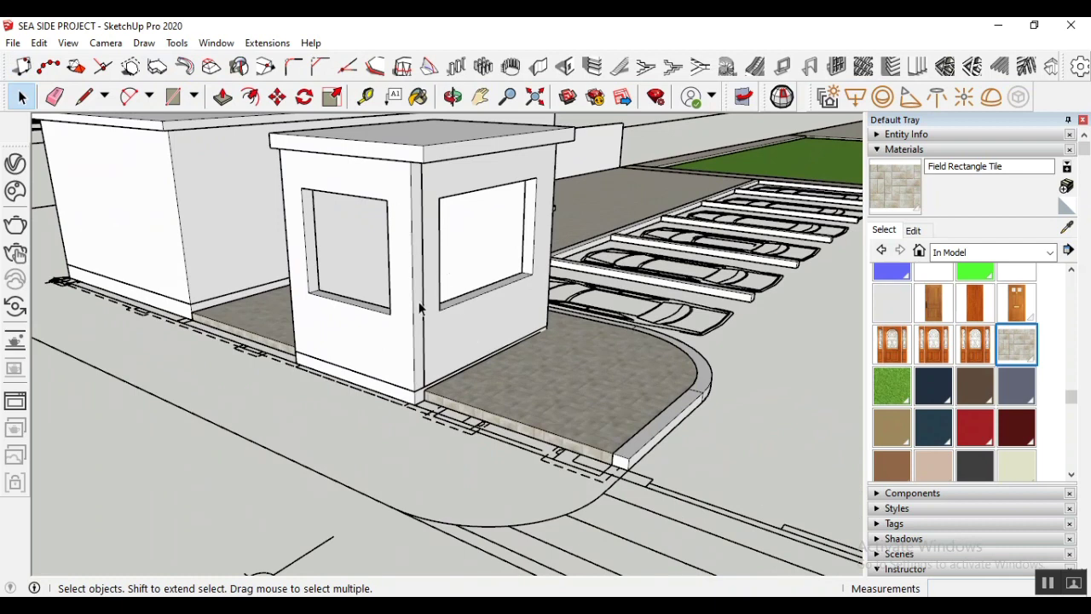
scroll(549, 363, up, 2)
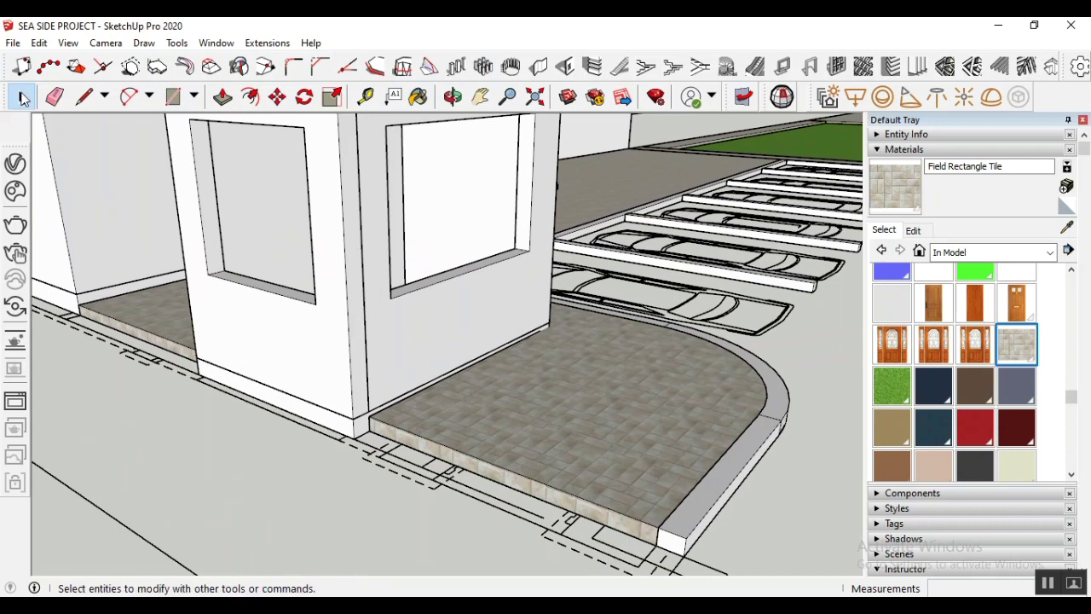
click(453, 97)
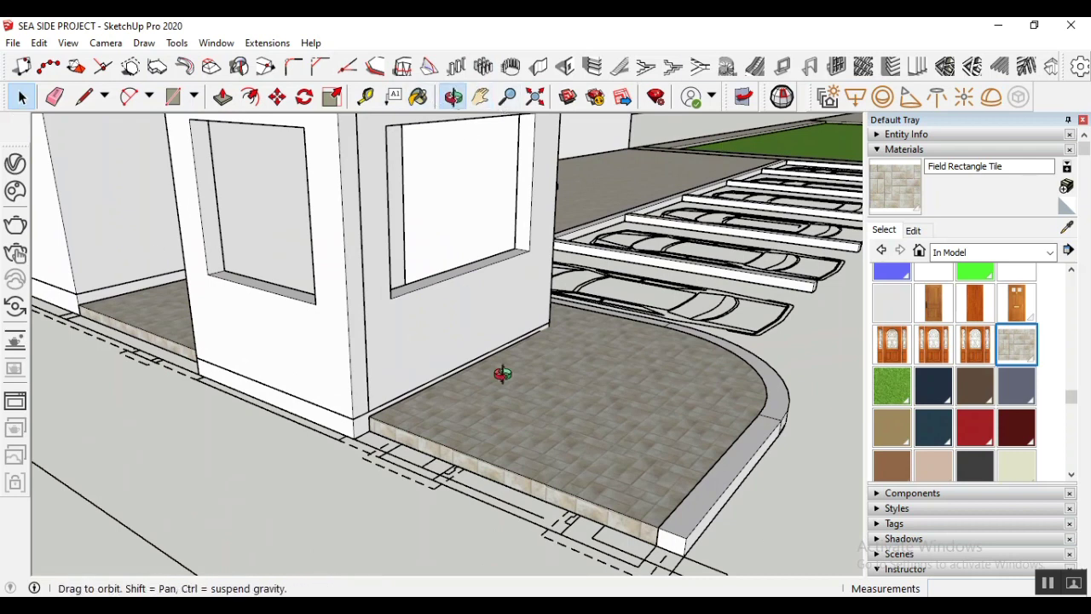
drag(500, 373, 158, 410)
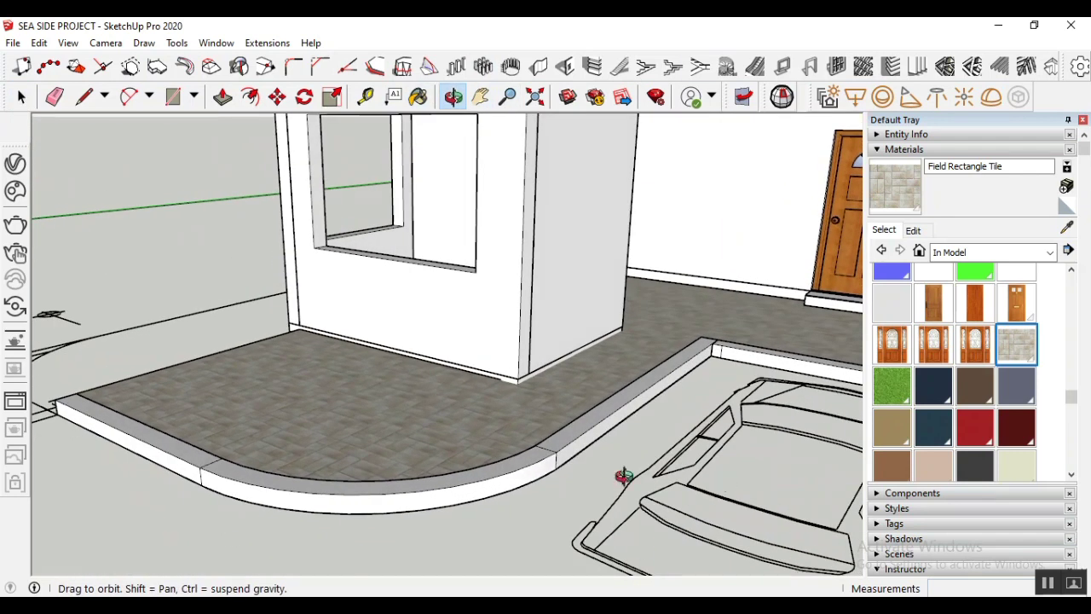
drag(626, 477, 585, 317)
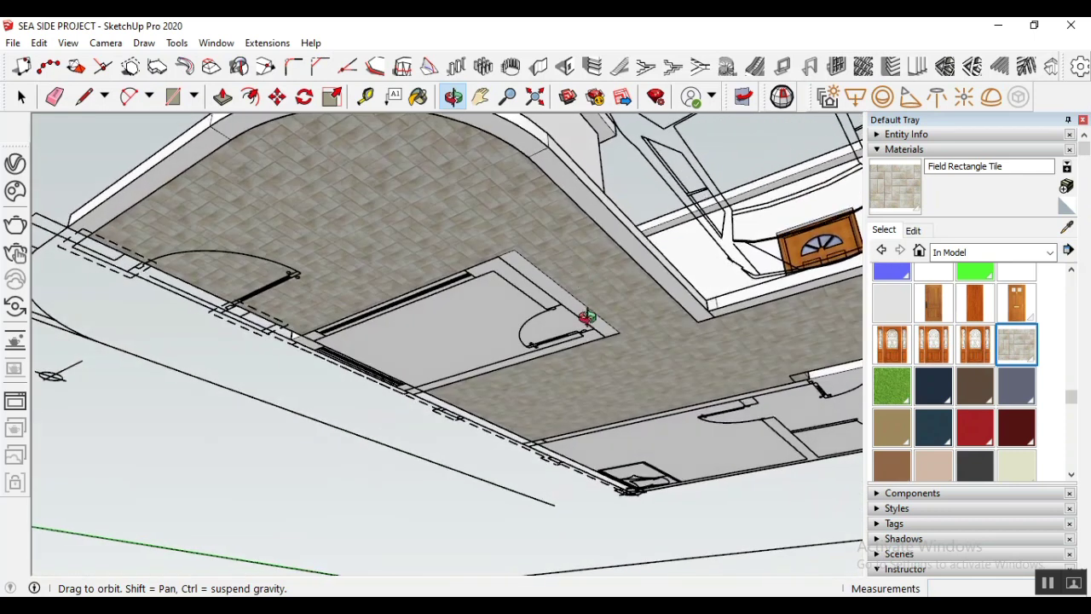
scroll(584, 320, up, 5)
scroll(619, 361, up, 3)
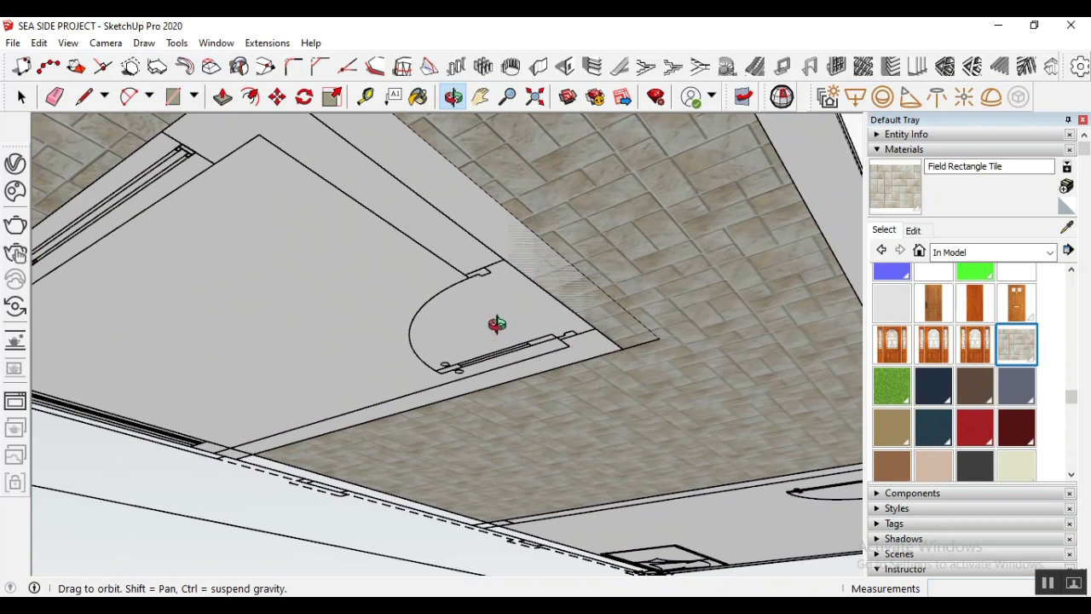
drag(325, 233, 576, 396)
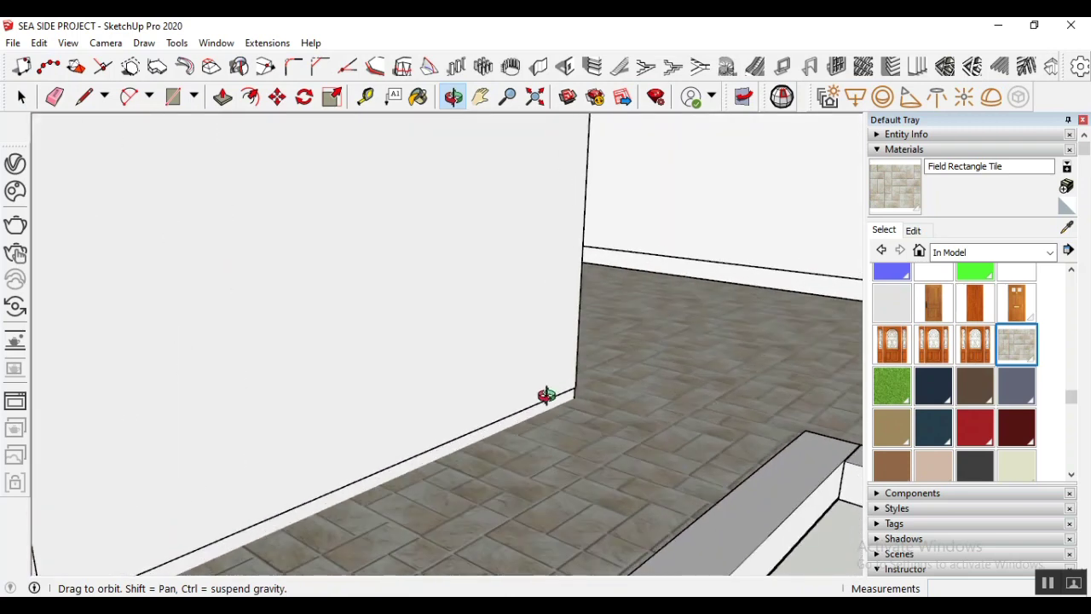
drag(361, 292, 754, 234)
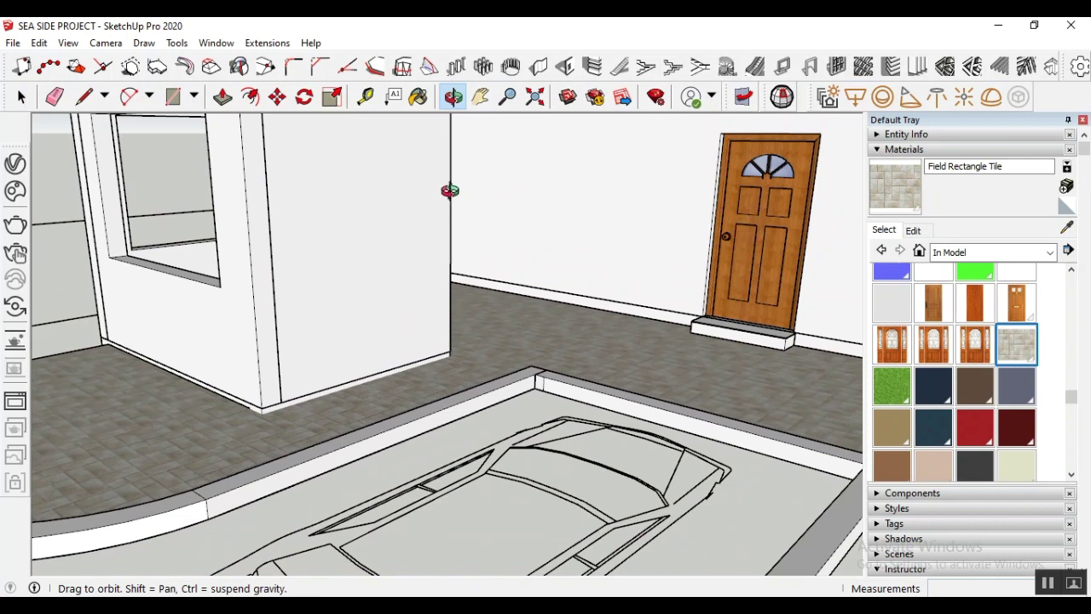
drag(446, 190, 344, 295)
click(21, 97)
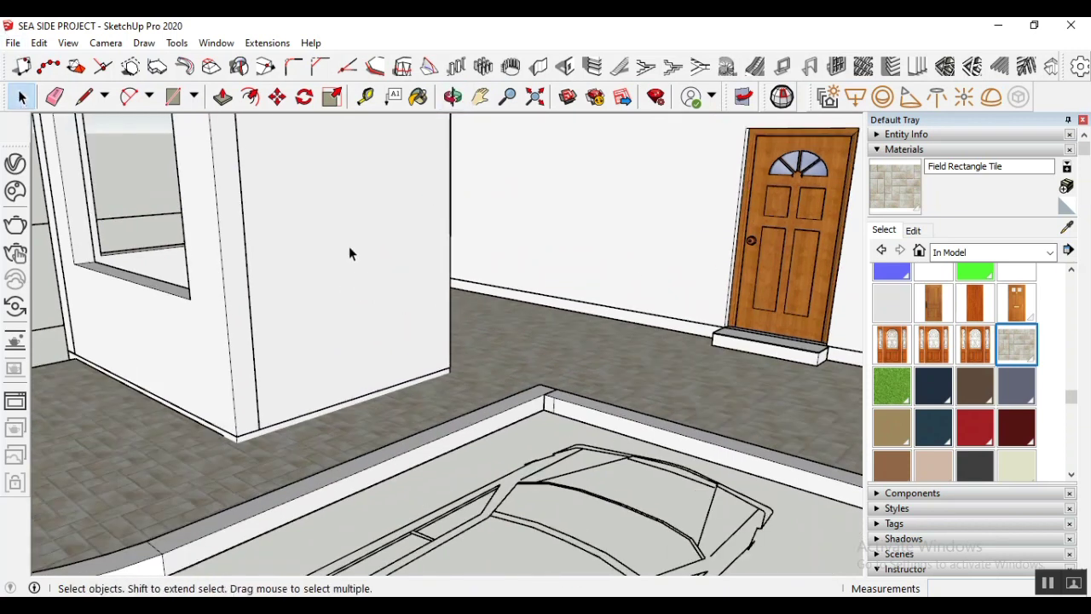
scroll(349, 245, down, 3)
scroll(407, 301, up, 2)
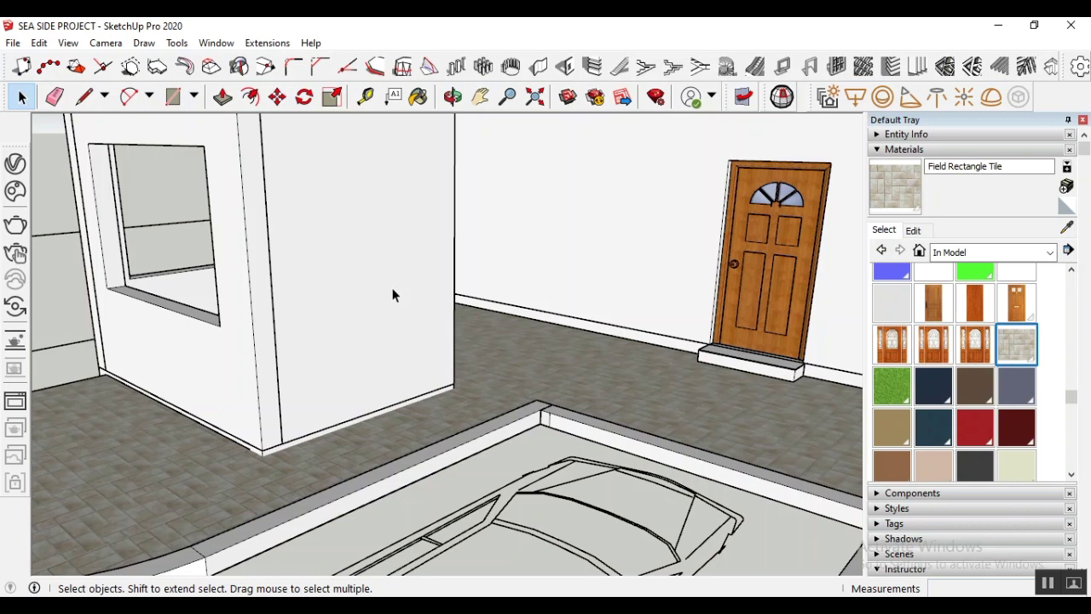
Draw a 1 × 2.2 m door rectangle from the lower far corner of the windowless wall facing the parking bays
click(173, 96)
click(454, 384)
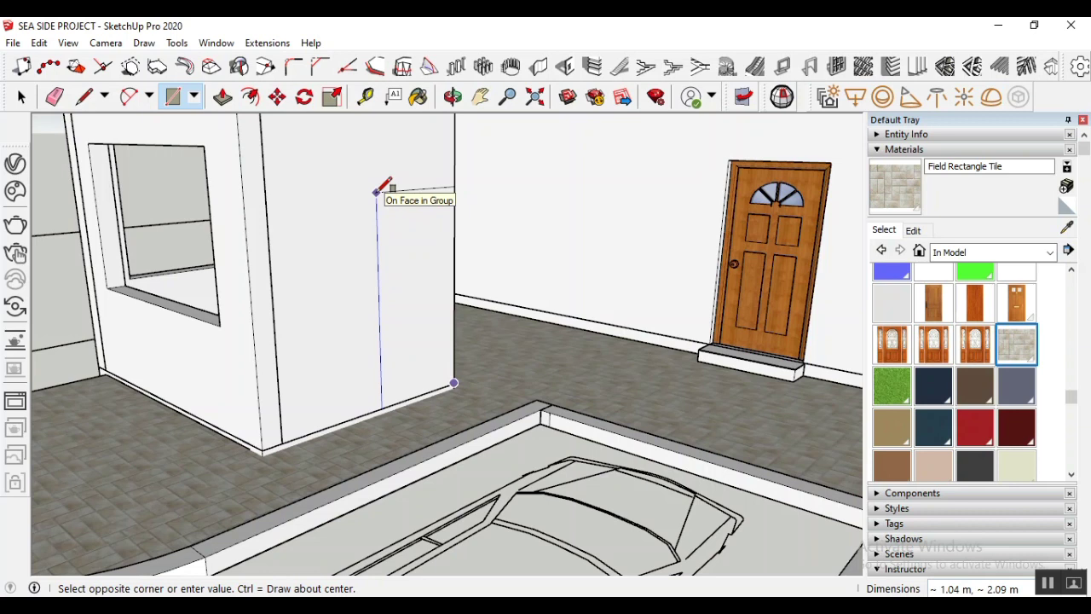
text(1,2.2)
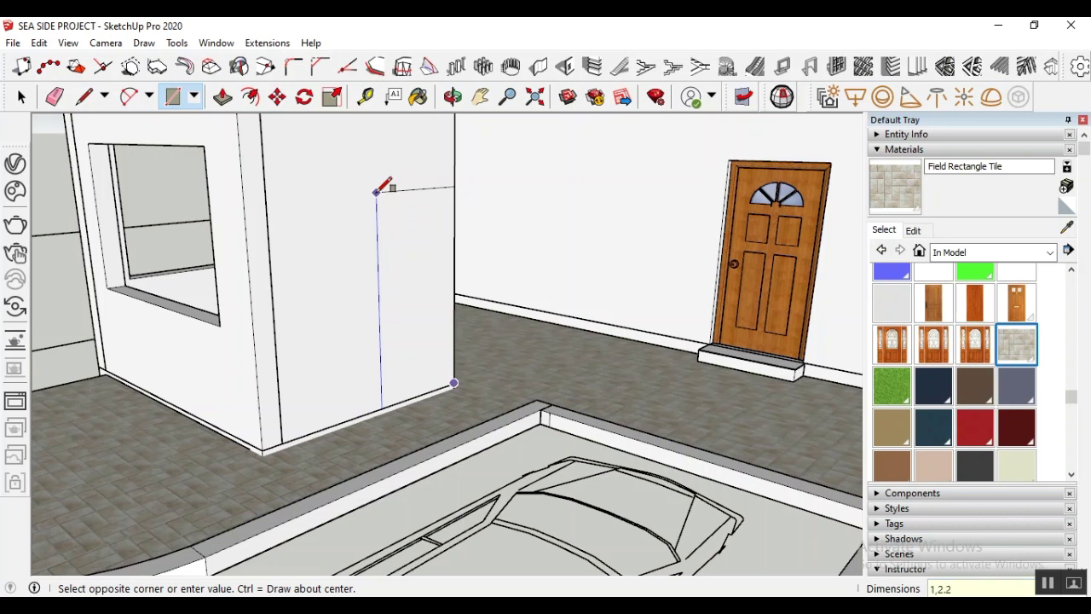
key(Return)
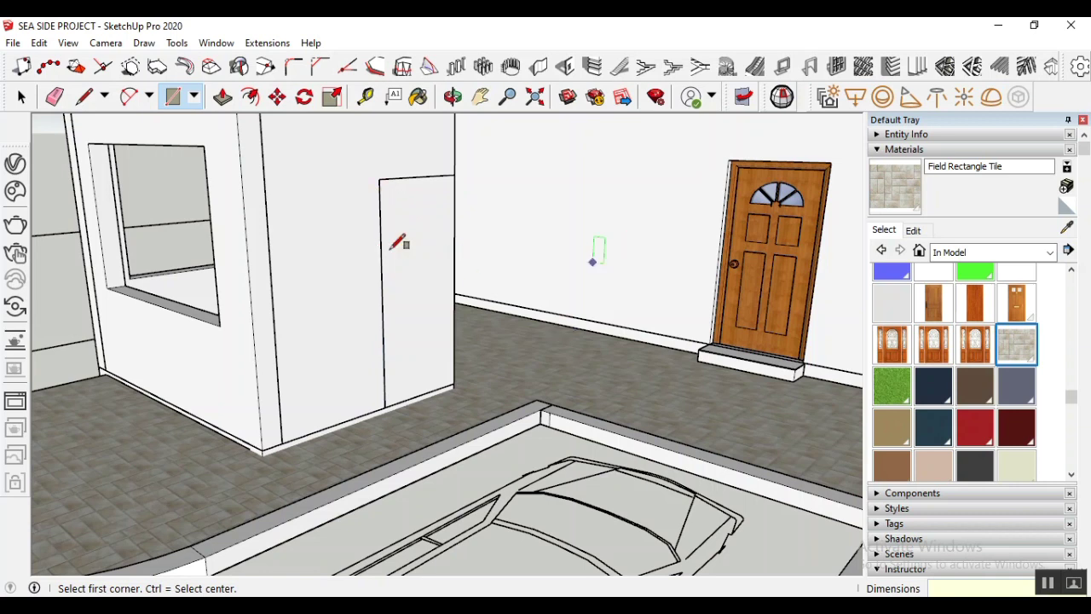
key(space)
Move the door rectangle 0.2 m horizontally along the wall, away from the far corner
drag(367, 165, 493, 421)
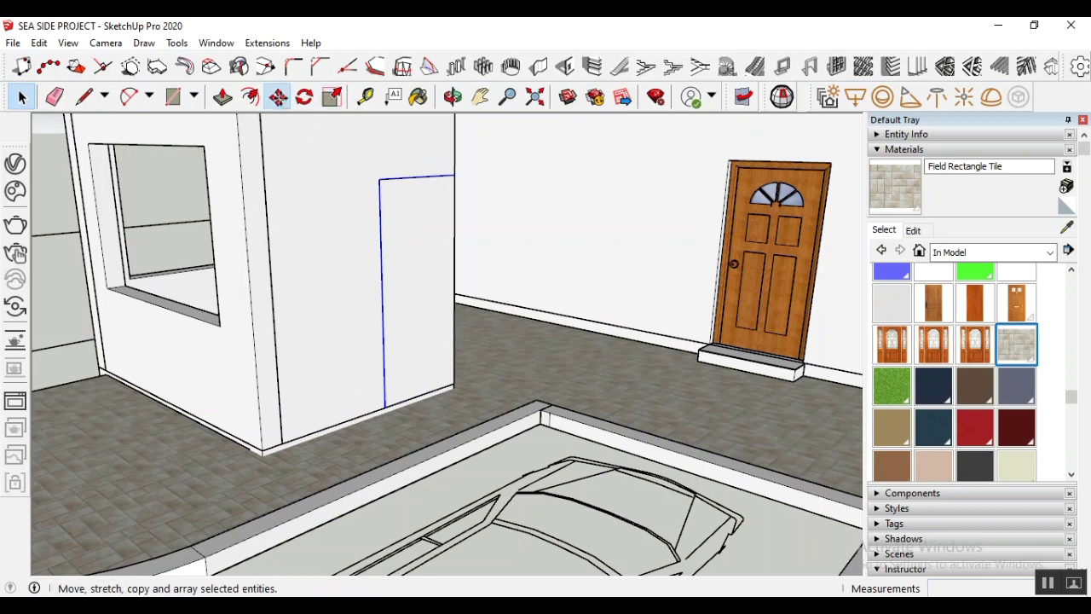
click(277, 96)
click(454, 176)
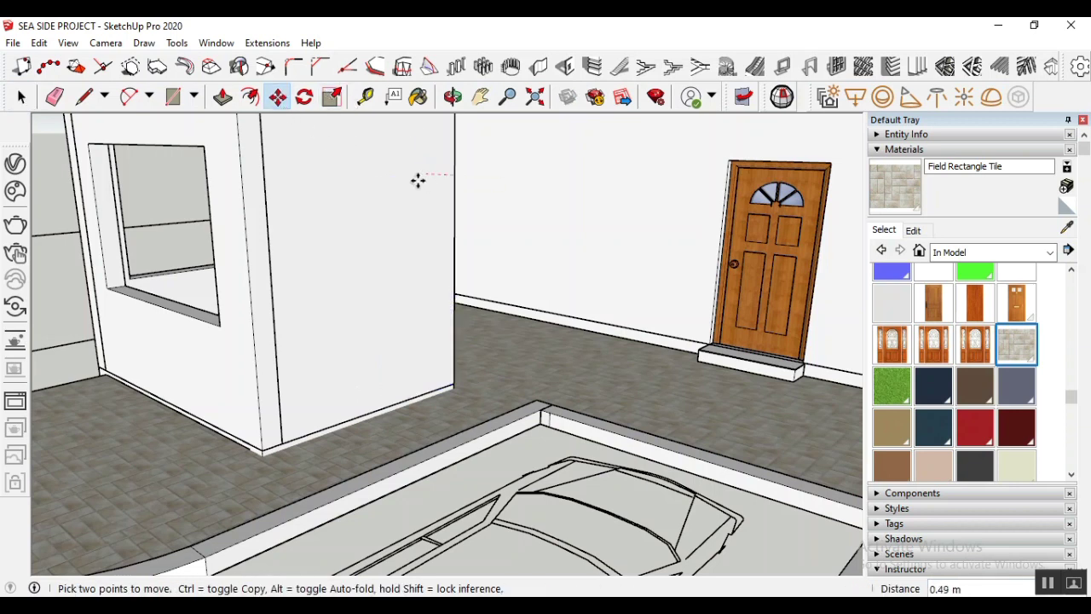
key(Escape)
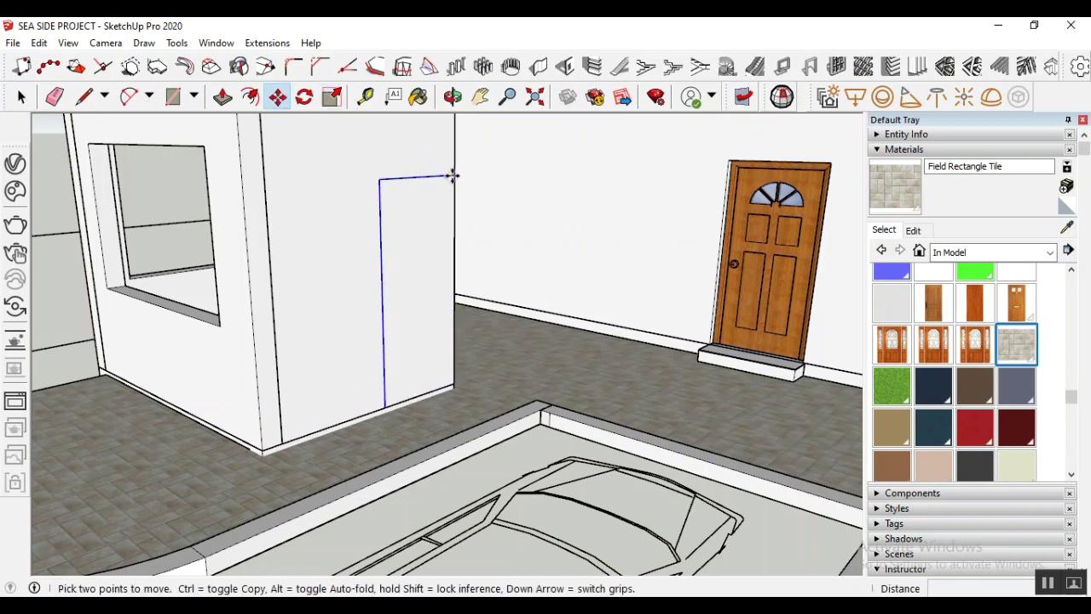
click(454, 177)
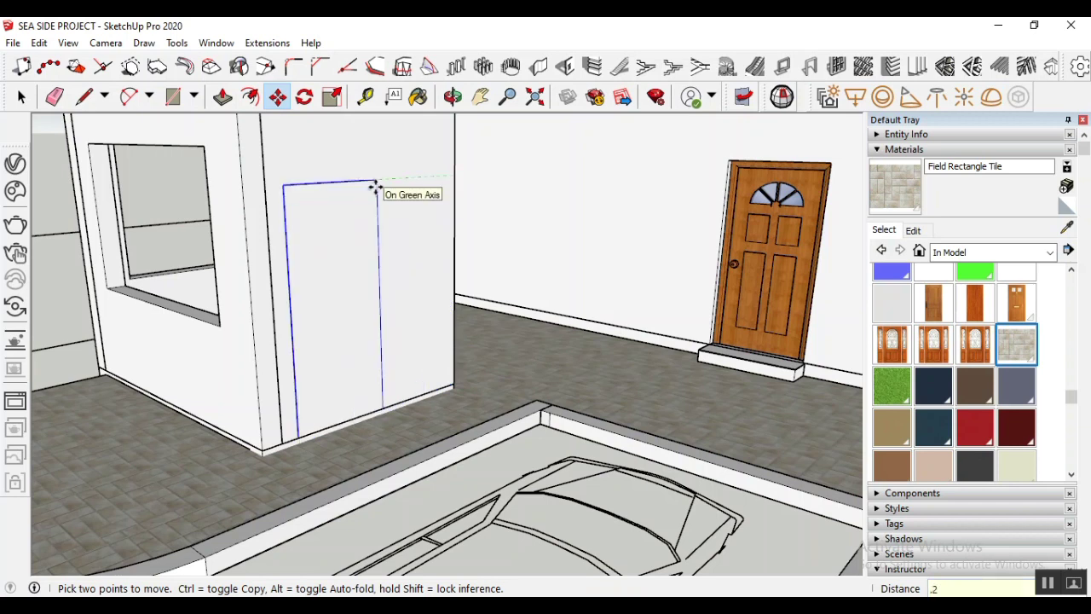
key(Return)
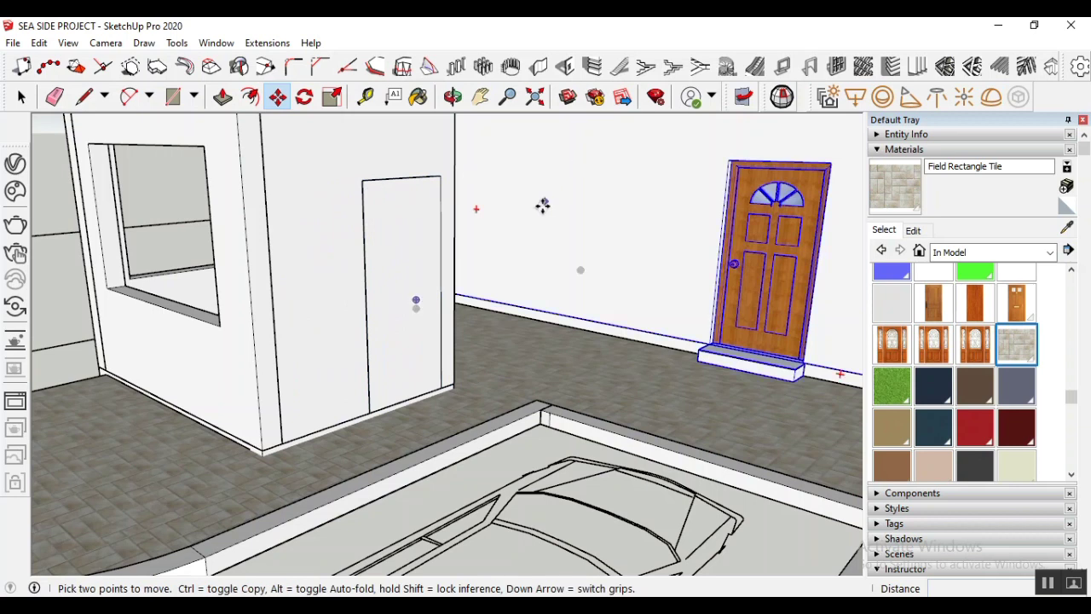
key(space)
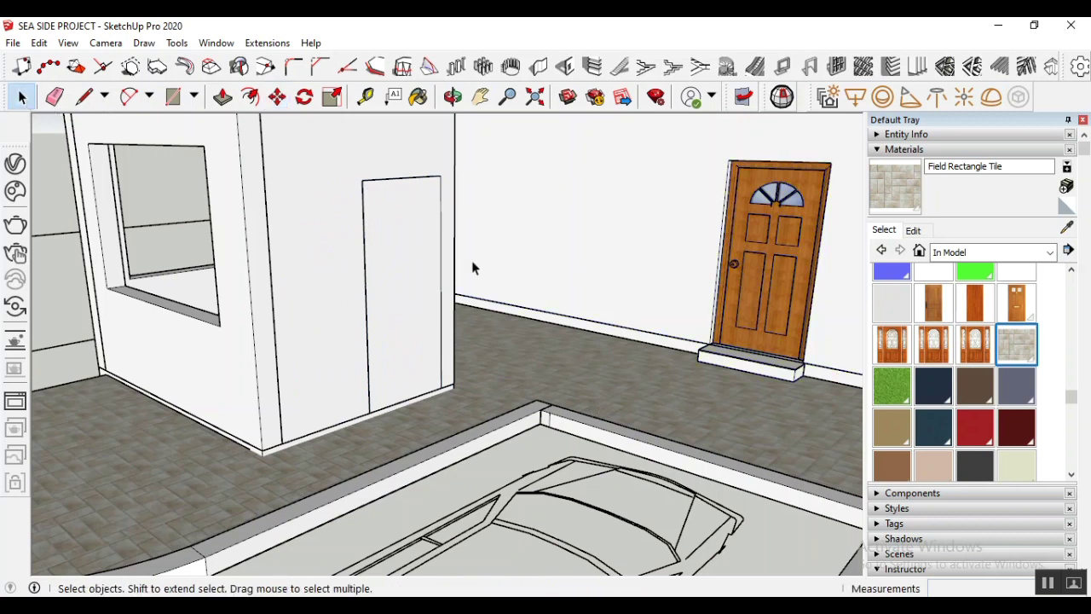
Push/Pull the door rectangle 0.25 m into the wall to form the door cutting box
key(p)
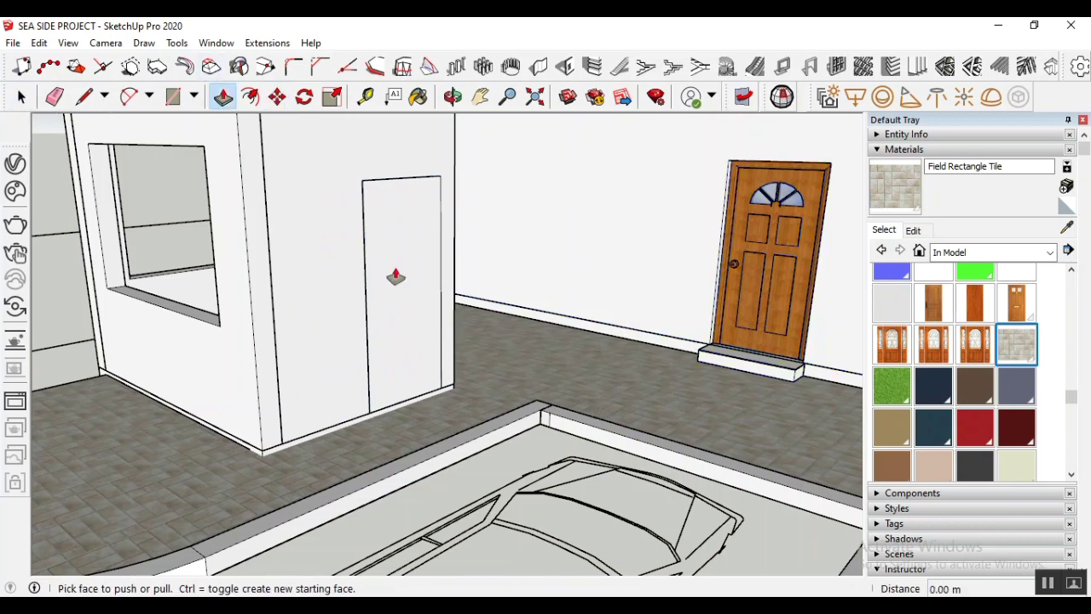
click(21, 97)
click(223, 96)
click(405, 249)
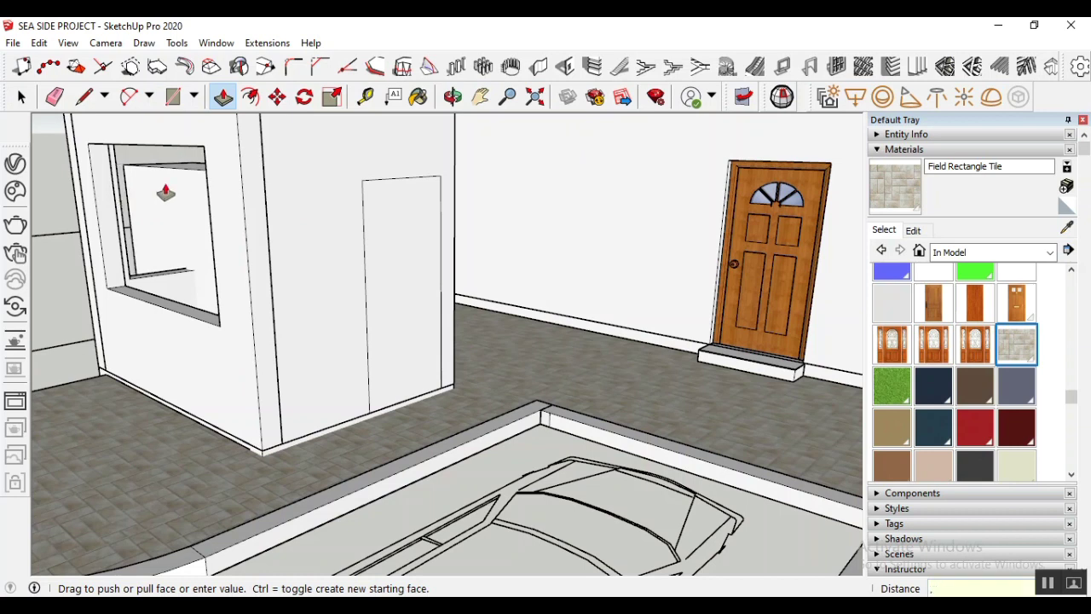
text(.25)
key(Return)
key(space)
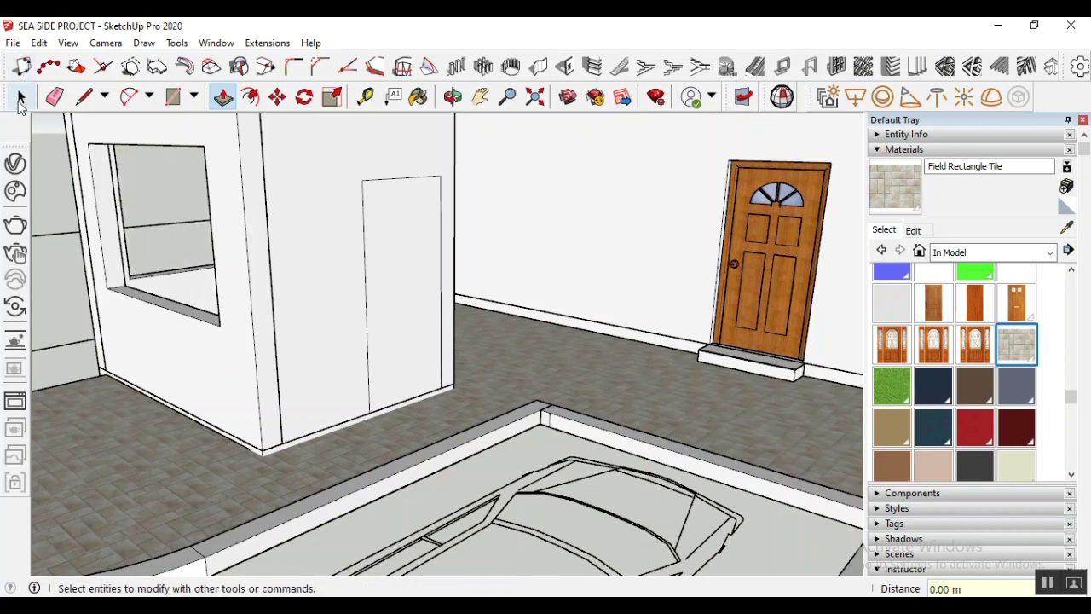
Make the extruded door box a group
drag(319, 152, 484, 426)
right_click(393, 207)
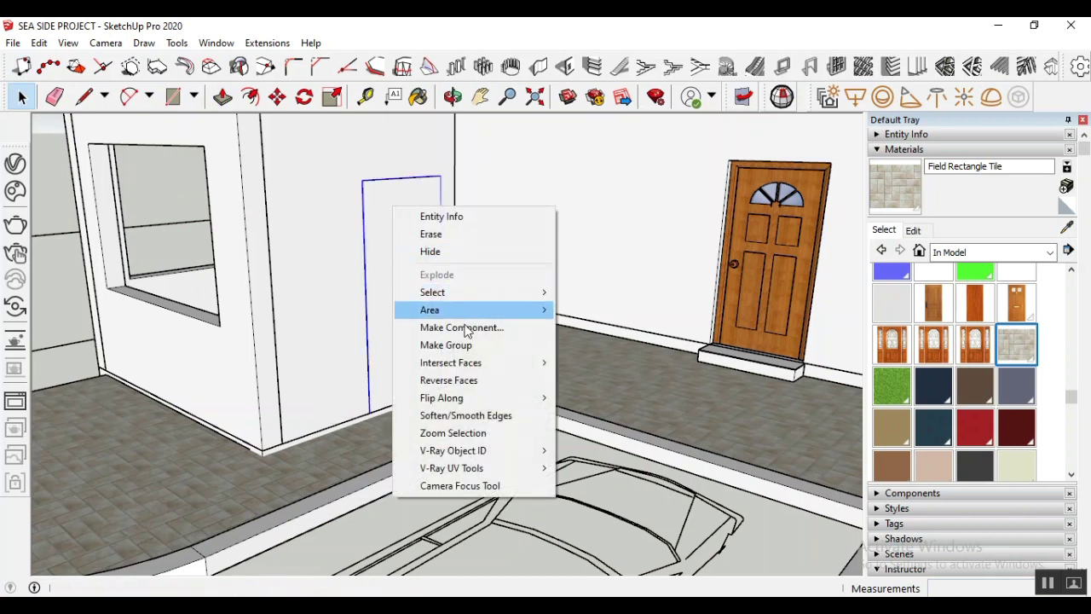
key(Escape)
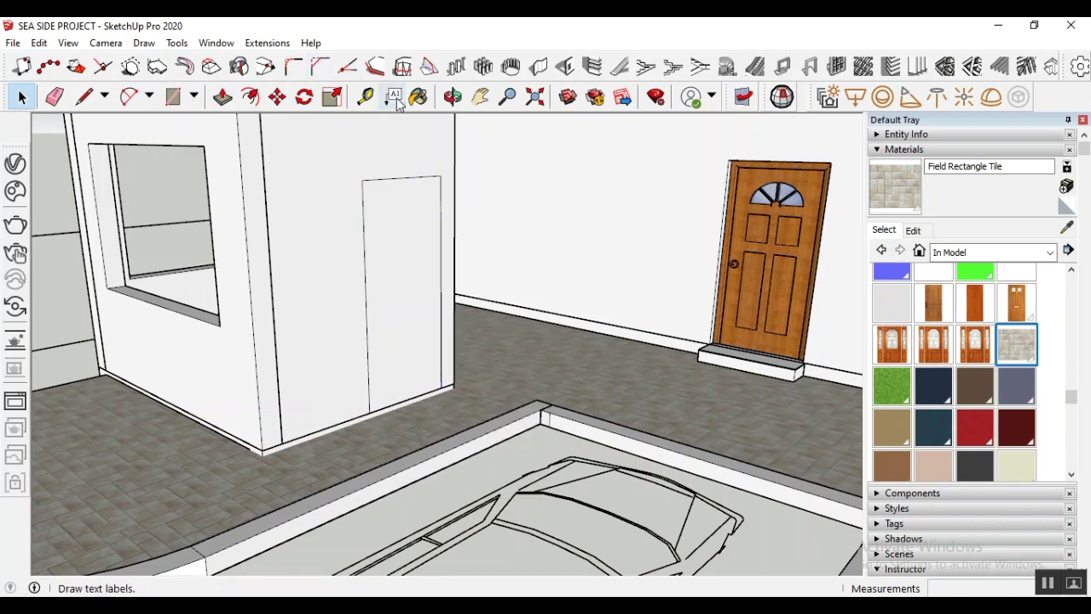
click(453, 96)
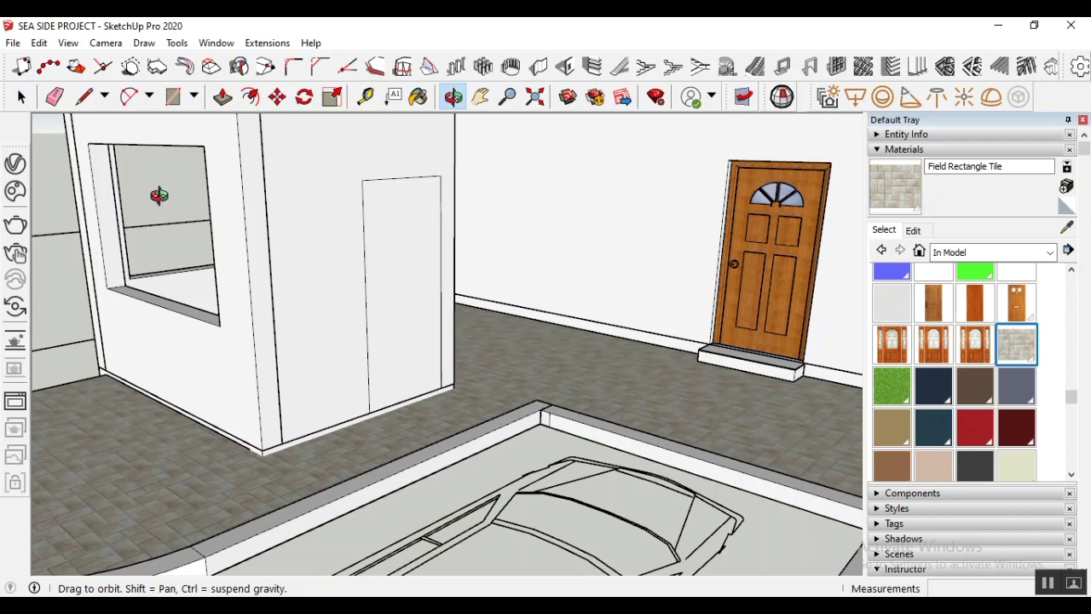
drag(159, 195, 709, 202)
scroll(448, 231, down, 5)
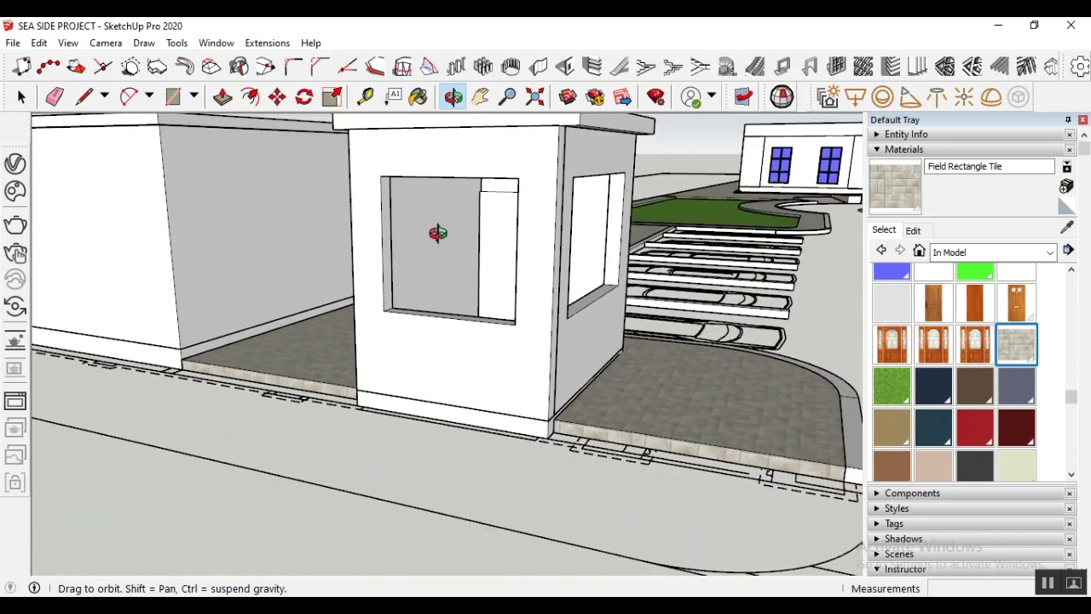
drag(409, 336, 202, 294)
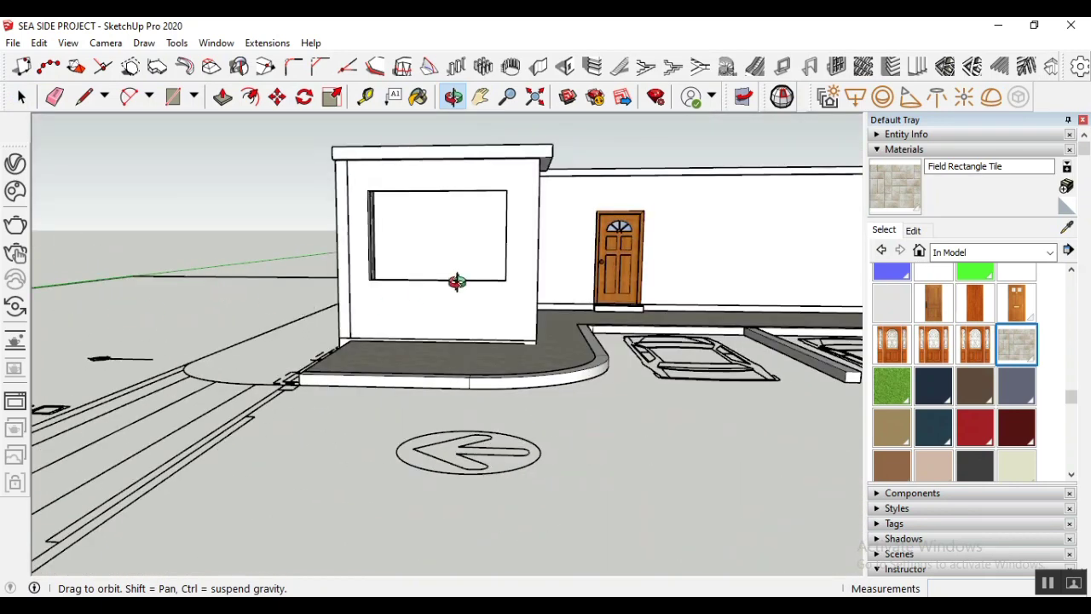
Select the whole door box on the wall facing the parking bays and group it
drag(457, 281, 134, 324)
scroll(488, 278, up, 5)
click(16, 100)
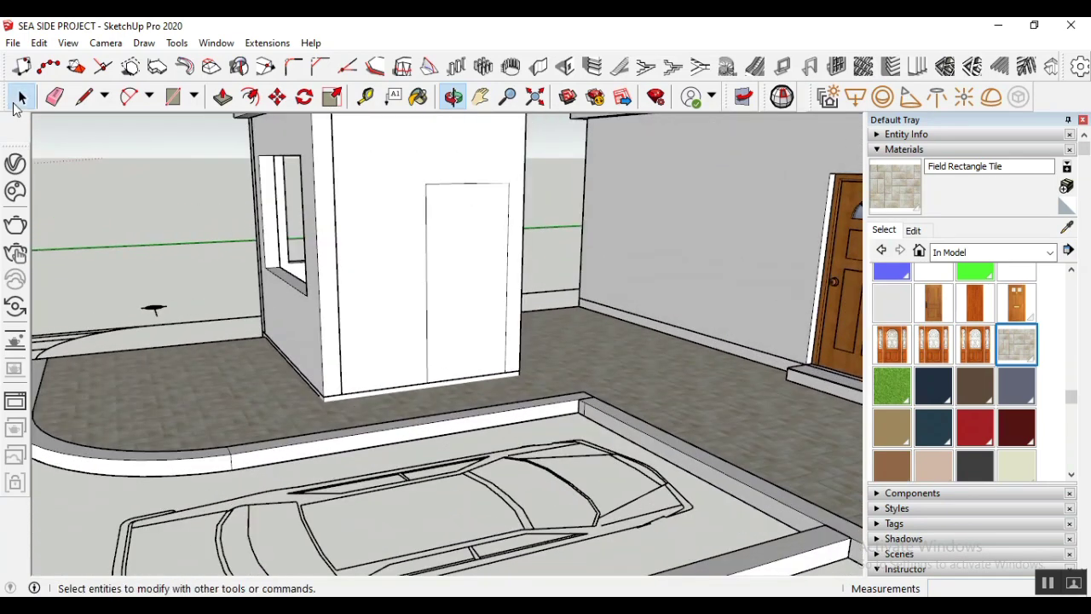
drag(463, 289, 558, 394)
right_click(481, 231)
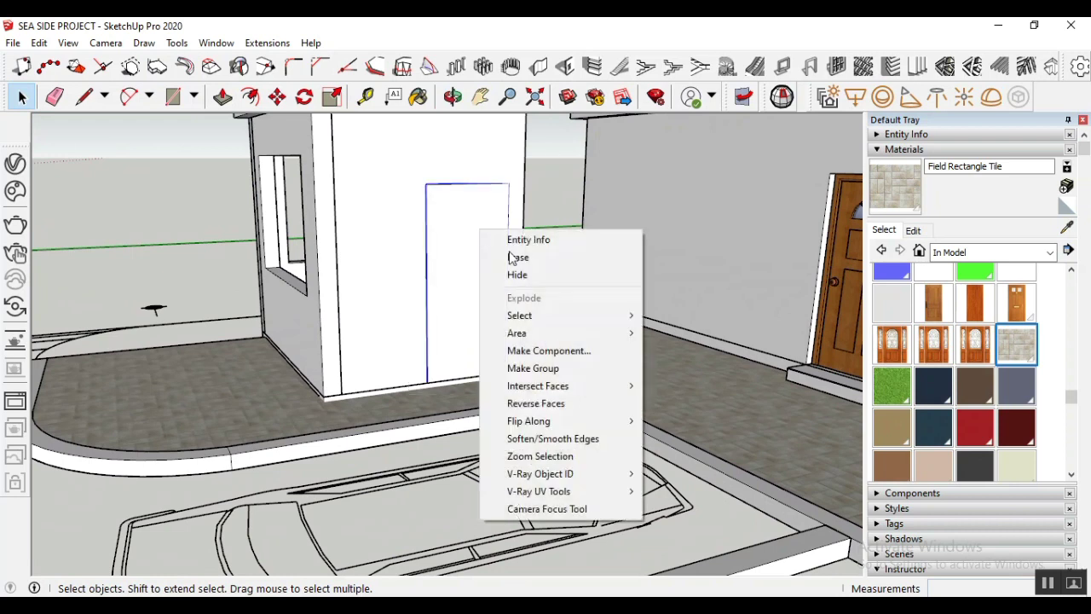
click(534, 369)
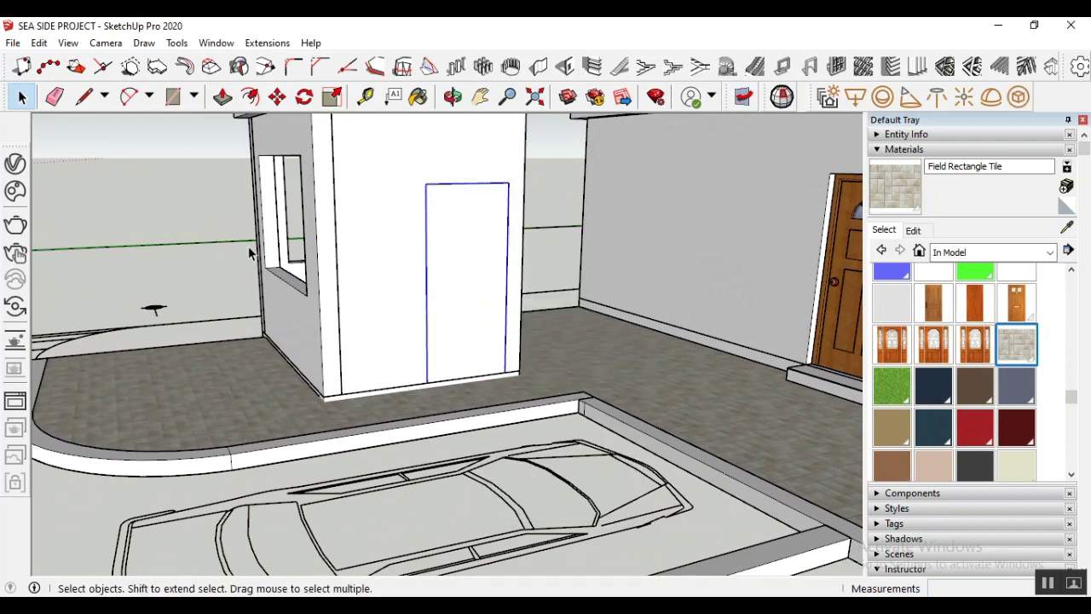
Try to subtract the grouped door box from the wall facing the parking bays with the Subtract solid tool
click(217, 274)
click(176, 44)
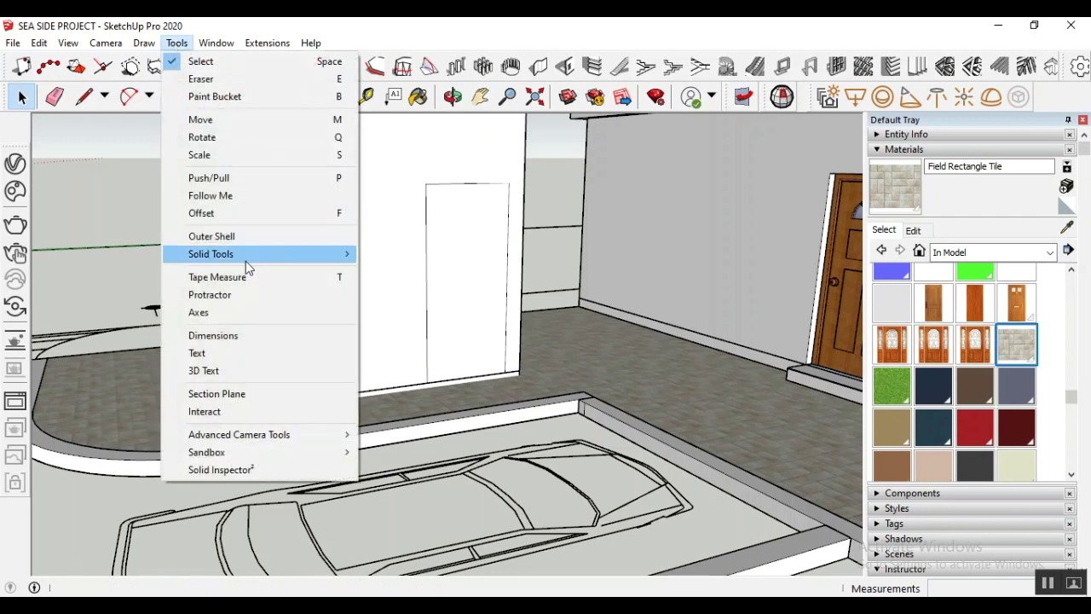
mouse_move(246, 261)
click(411, 290)
click(453, 277)
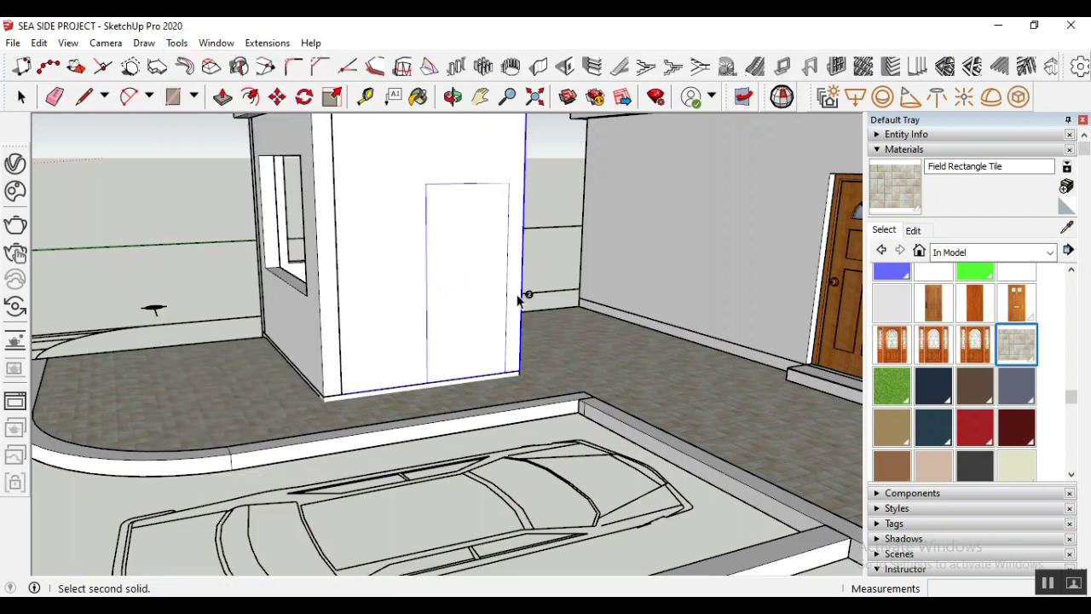
scroll(438, 223, up, 3)
scroll(491, 254, down, 5)
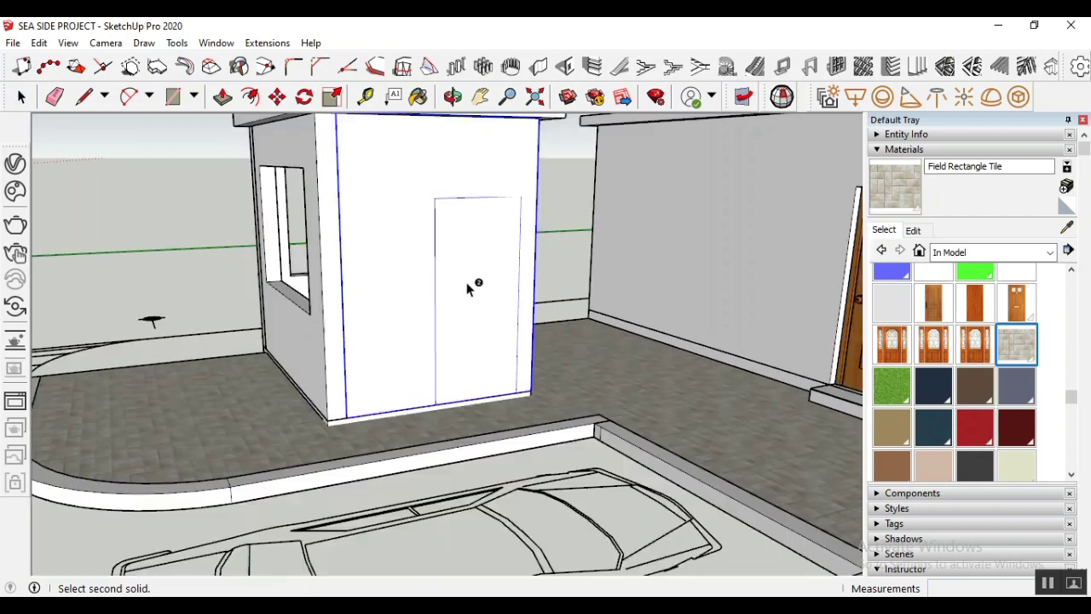
key(space)
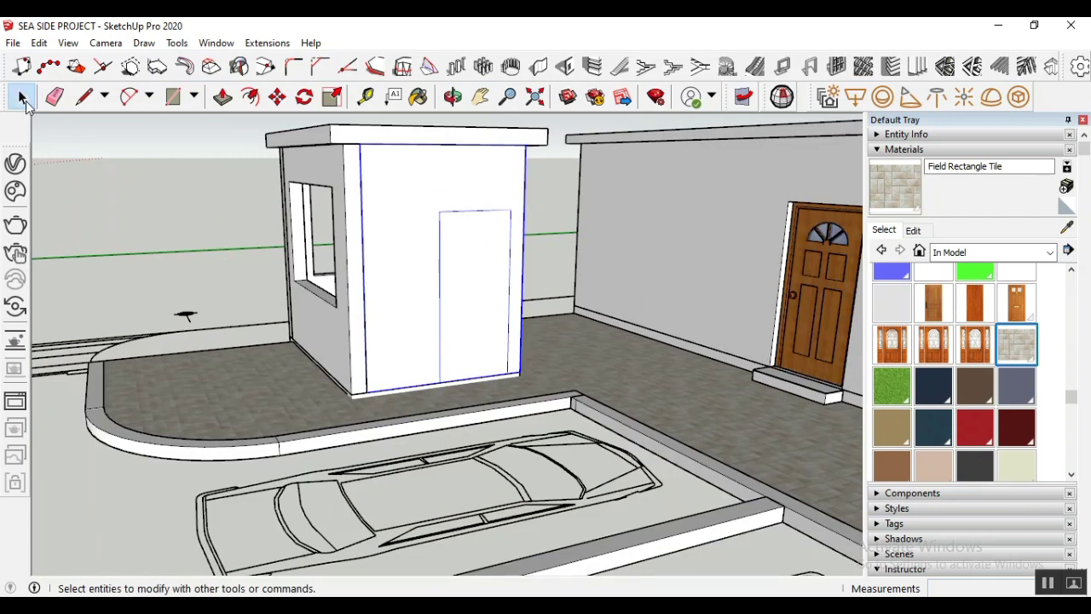
Undo the door box work back to the plain wall facing the parking bays
click(160, 195)
key(ctrl+z)
key(ctrl+z)
key(ctrl+z)
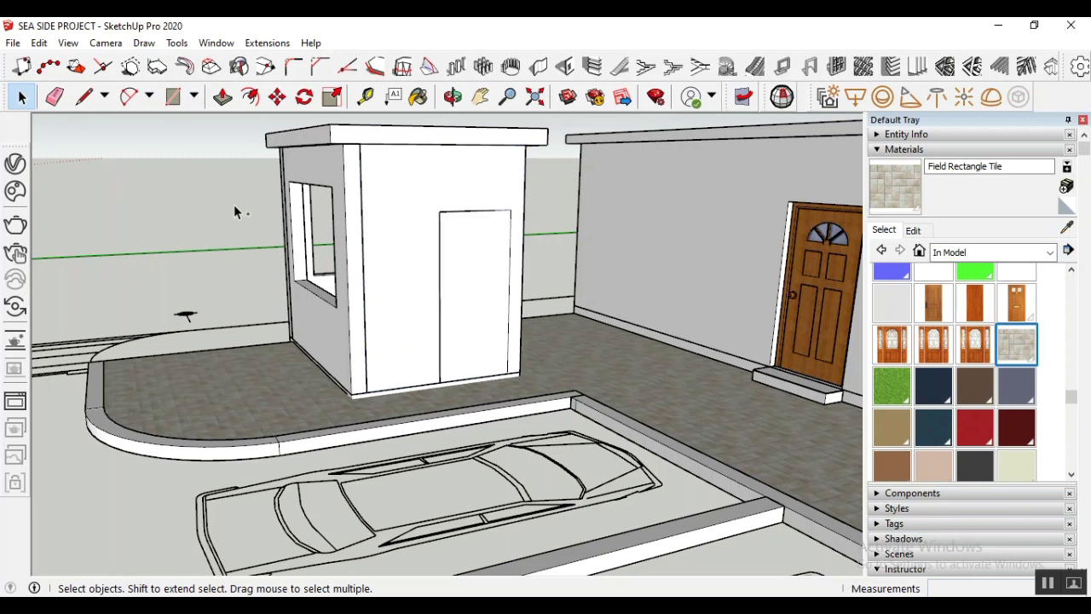
Try a rectangle with dimensions 1,2.2 from the wall's lower far corner and undo it
scroll(535, 381, down, 2)
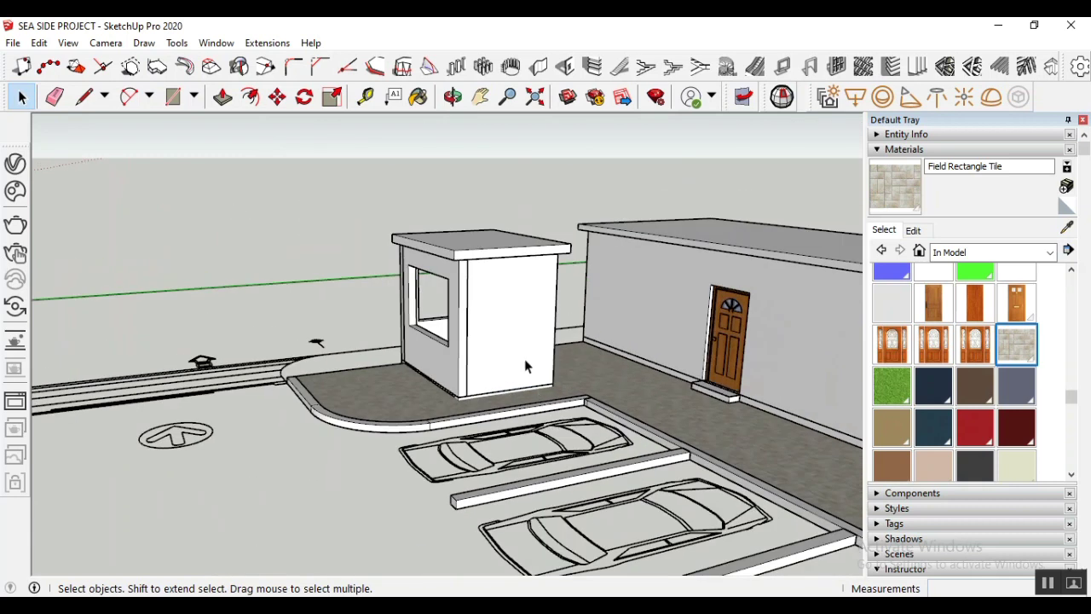
scroll(524, 366, up, 4)
click(171, 96)
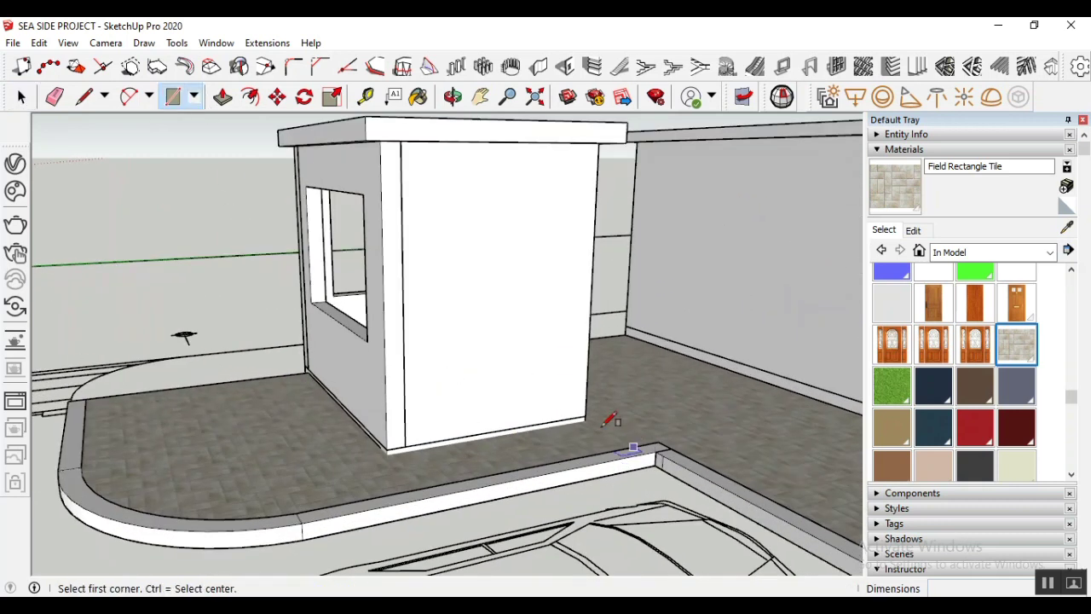
click(585, 416)
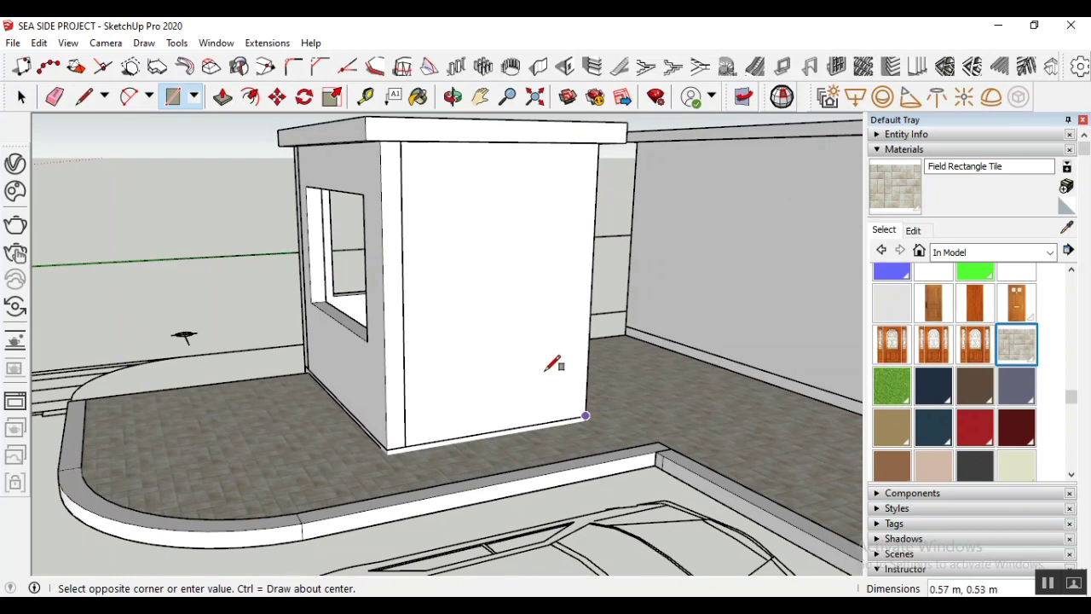
click(487, 217)
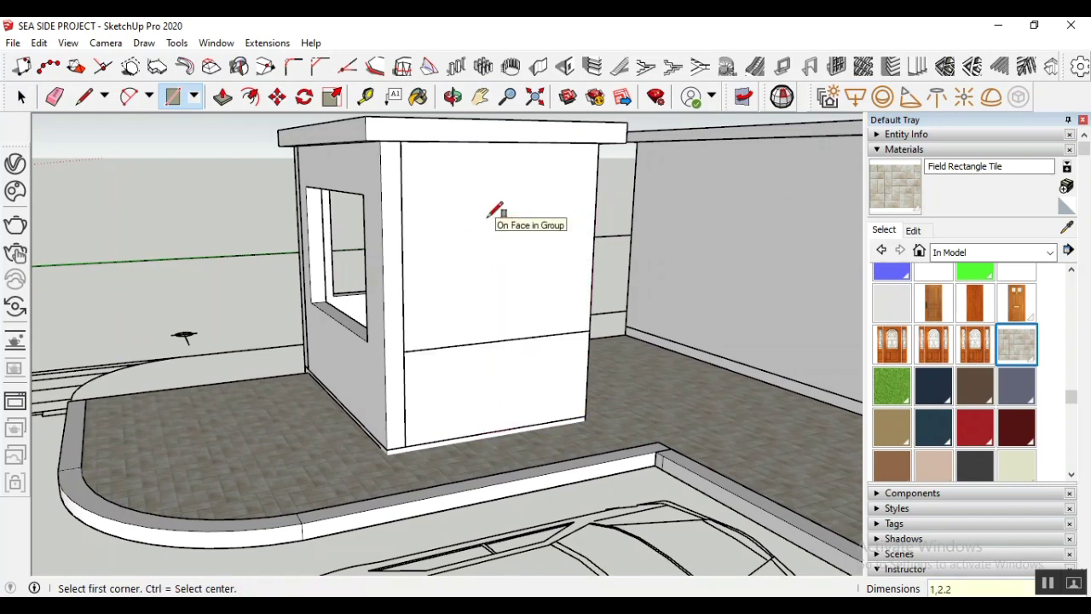
key(ctrl+z)
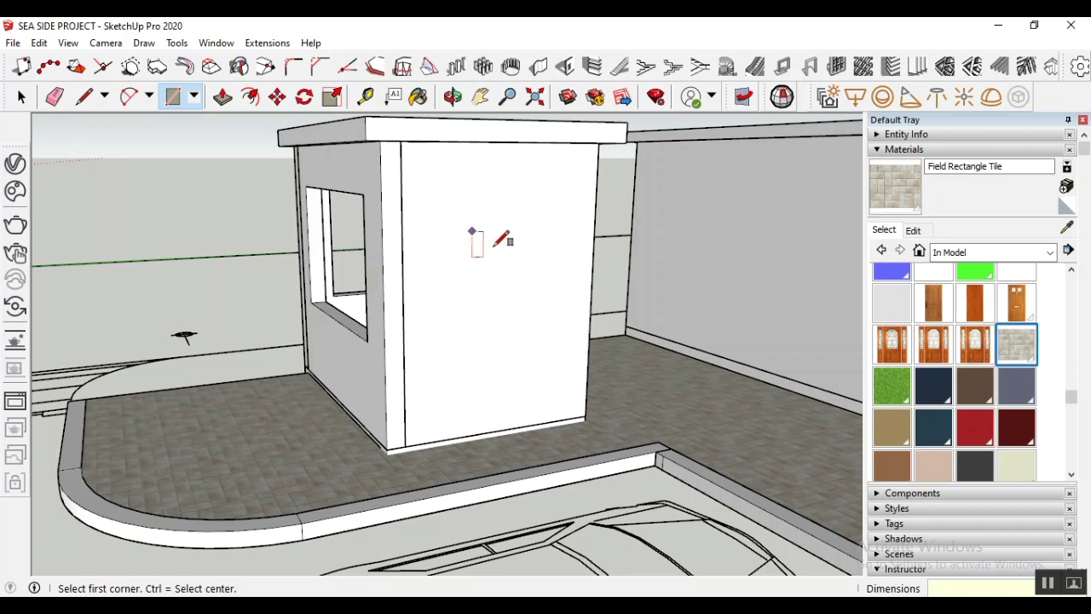
Draw an upright door rectangle with dimensions 2.2,1 m from the wall's lower far corner
click(585, 416)
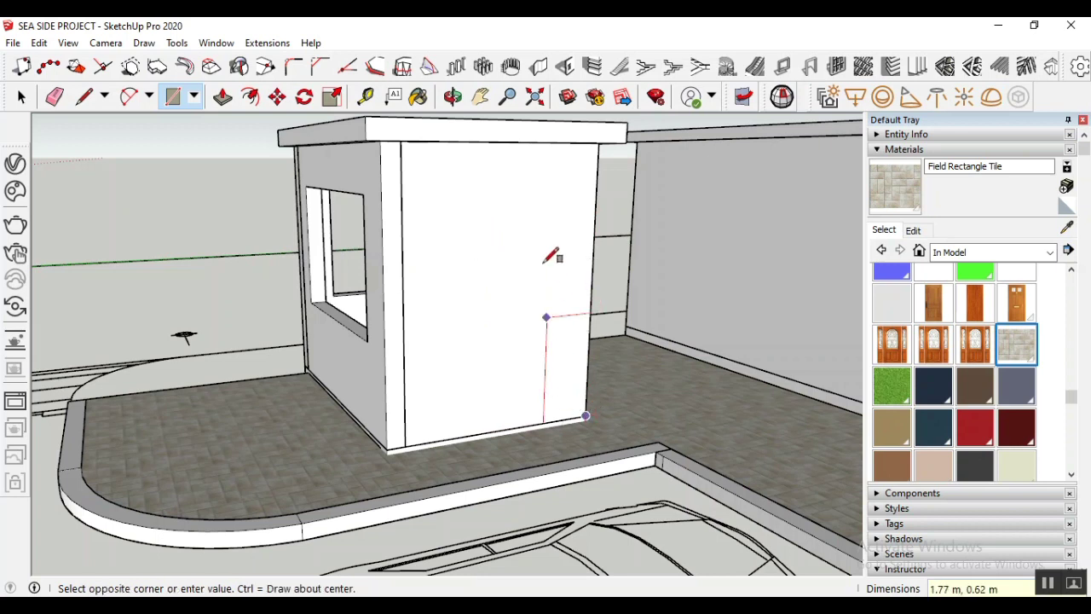
click(524, 220)
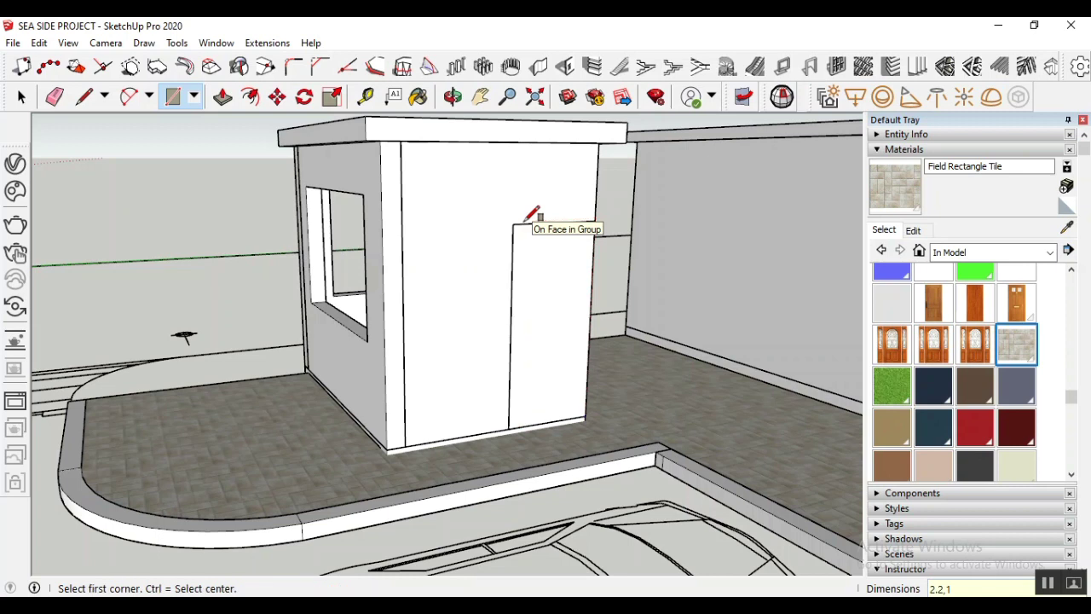
click(18, 97)
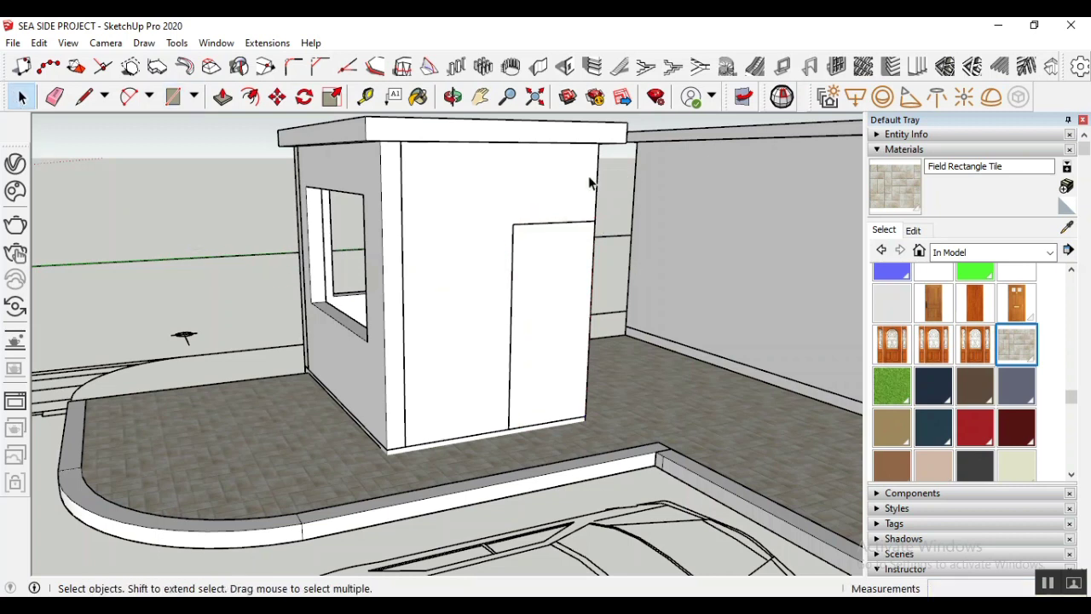
Move the door rectangle a short distance along the wall's lower edge, away from the far corner
click(550, 324)
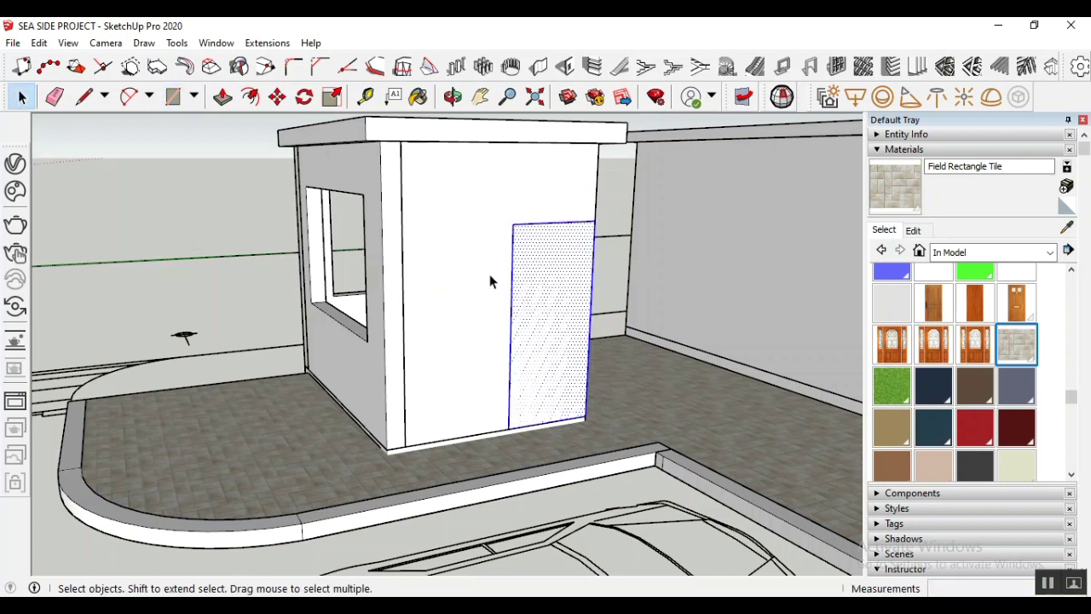
click(277, 96)
scroll(581, 435, up, 3)
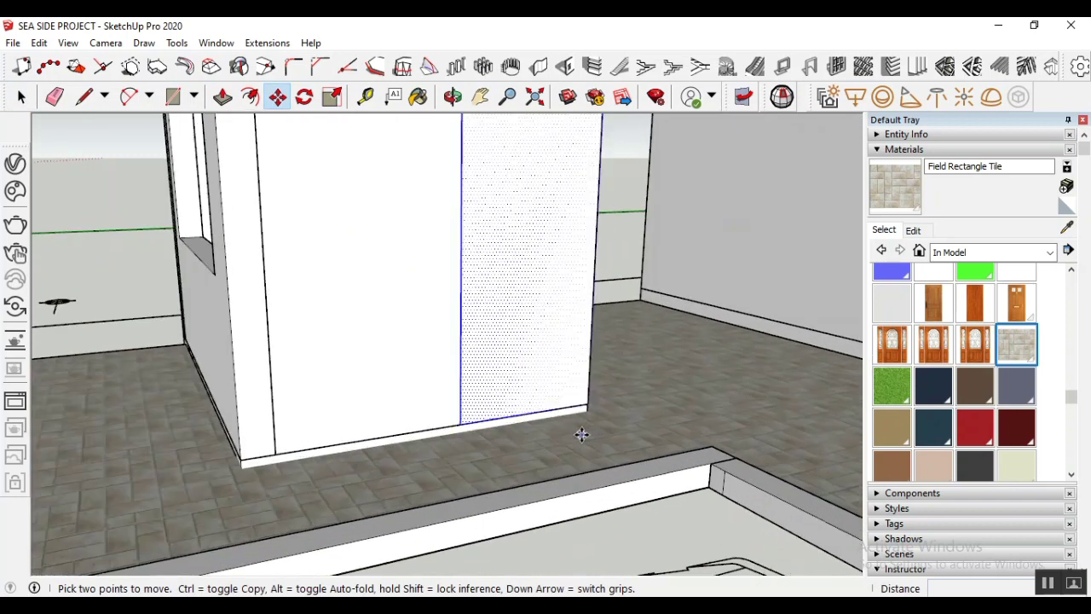
scroll(582, 435, up, 1)
click(588, 401)
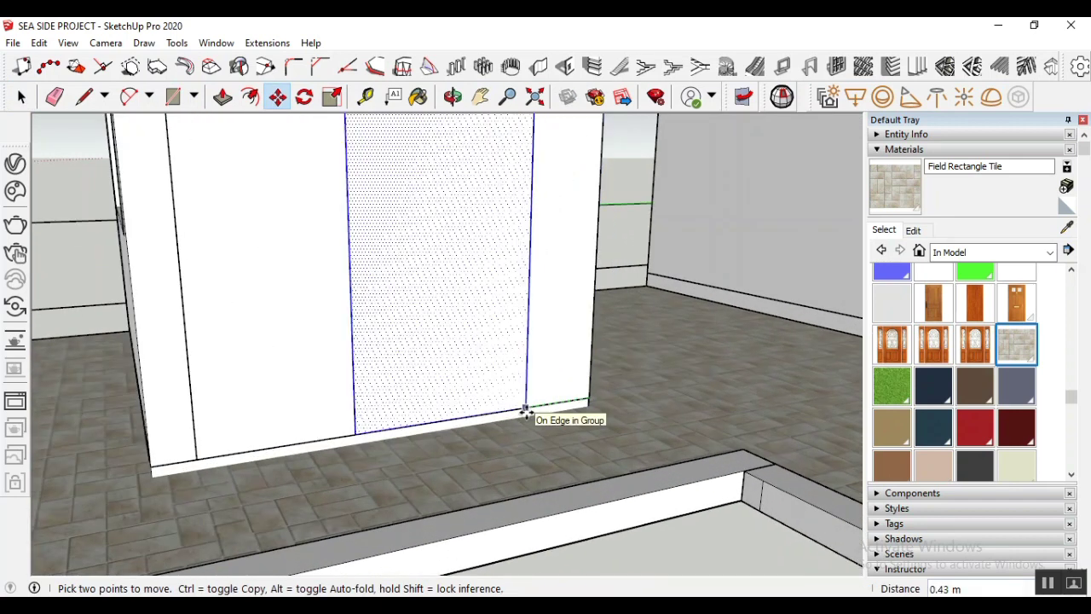
key(Return)
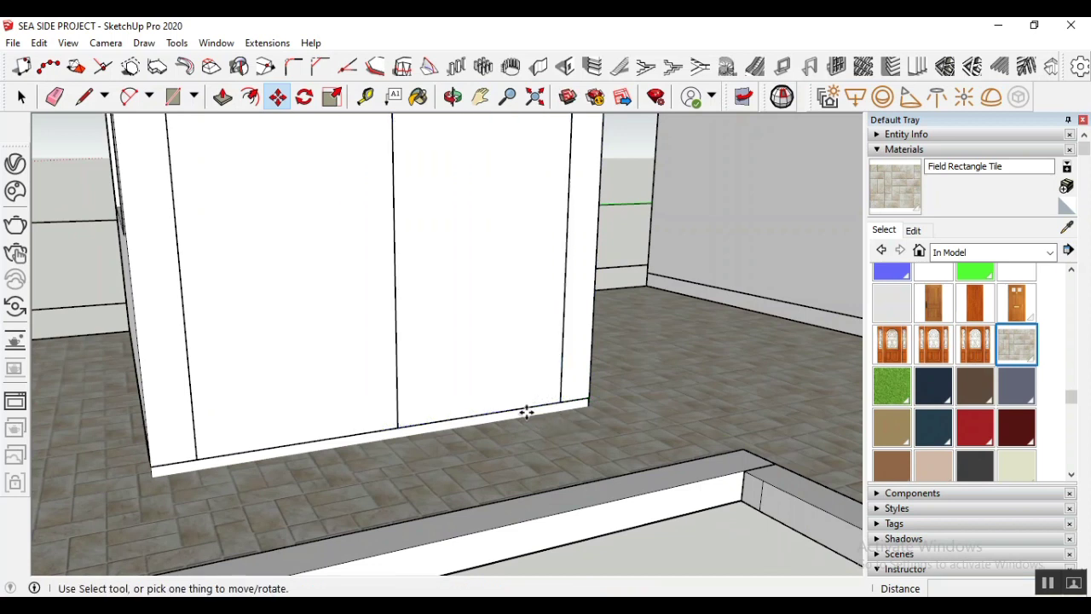
middle_drag(231, 458, 387, 408)
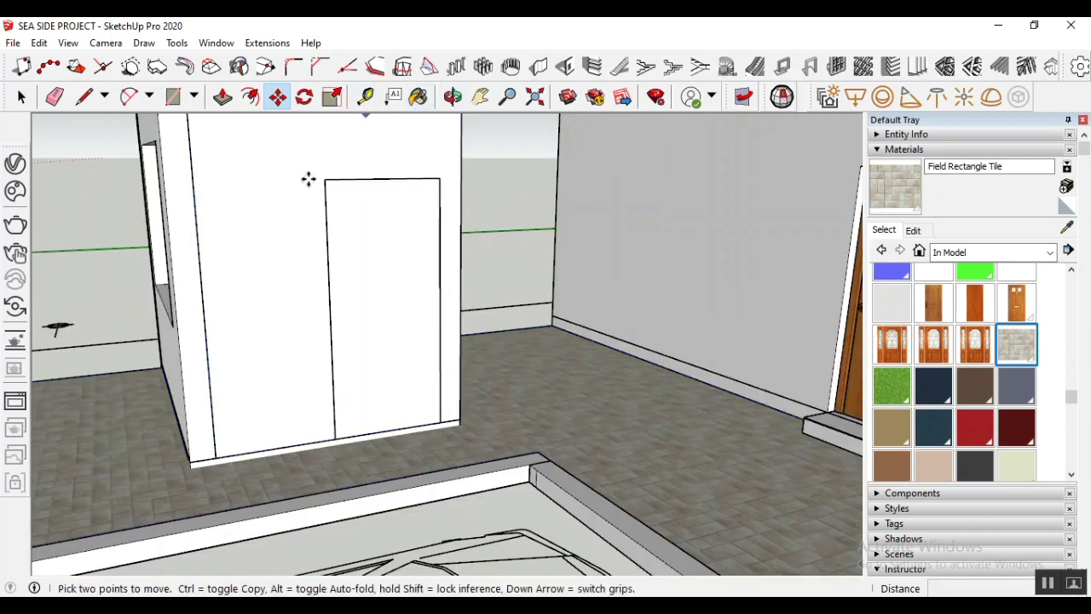
Push/Pull the door rectangle inward through the wall to form a door cutting box
click(22, 96)
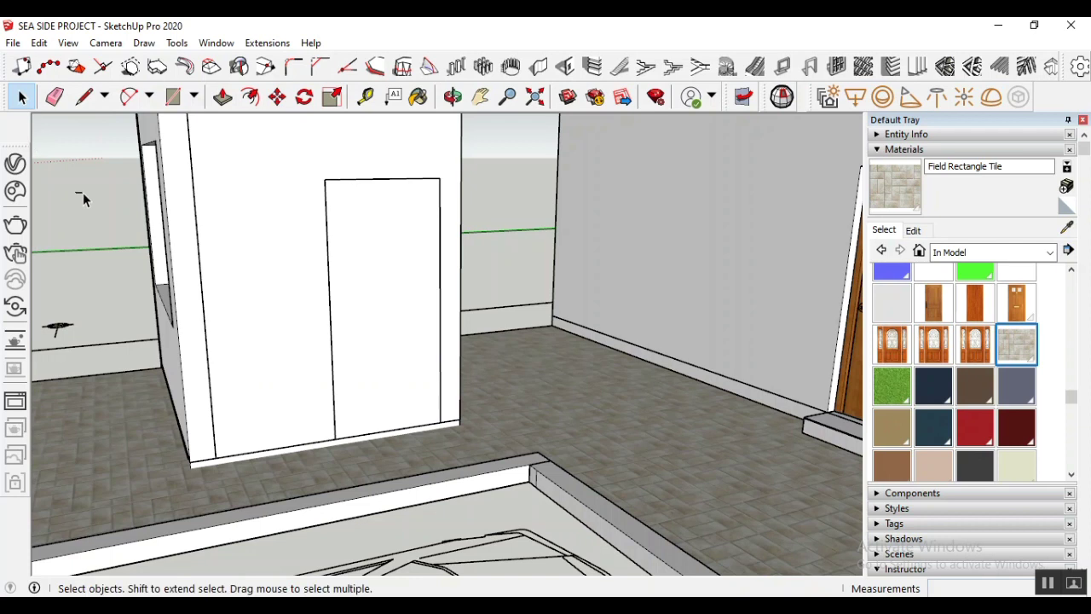
click(453, 97)
drag(298, 300, 462, 313)
click(21, 97)
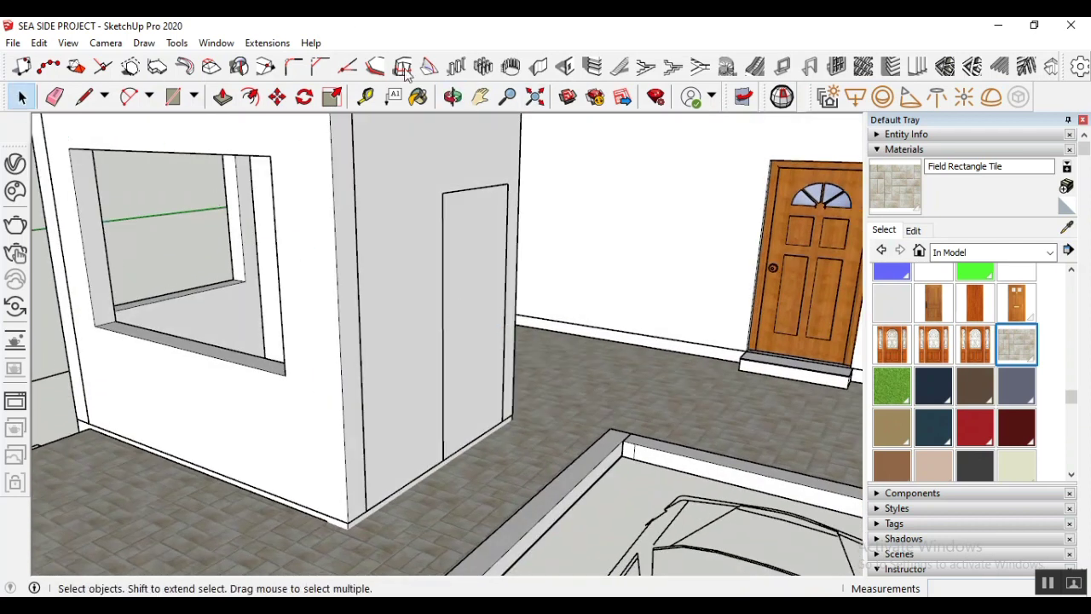
click(223, 96)
click(480, 285)
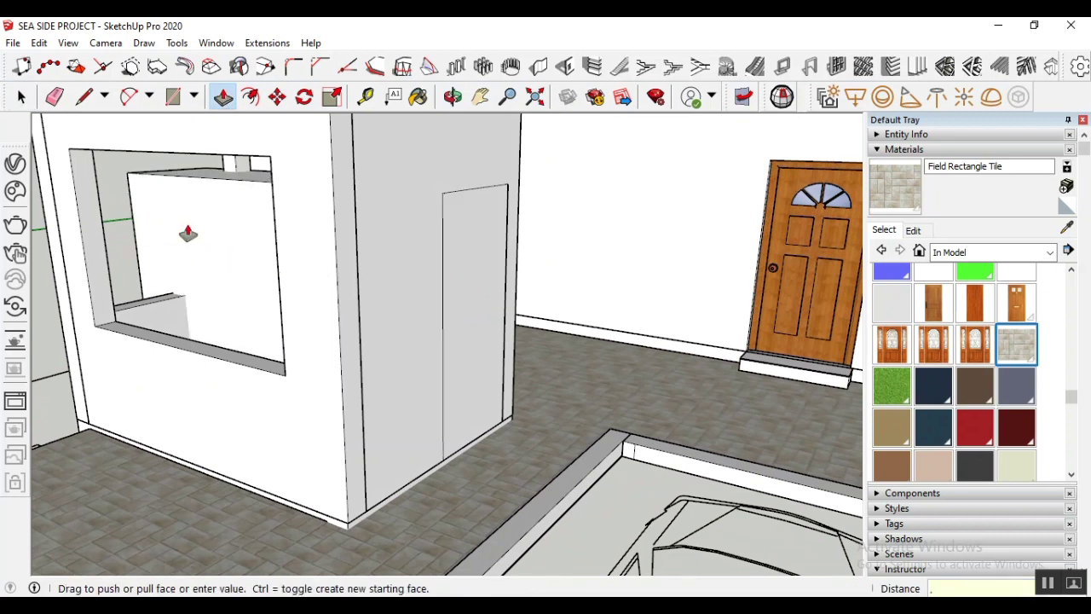
key(Return)
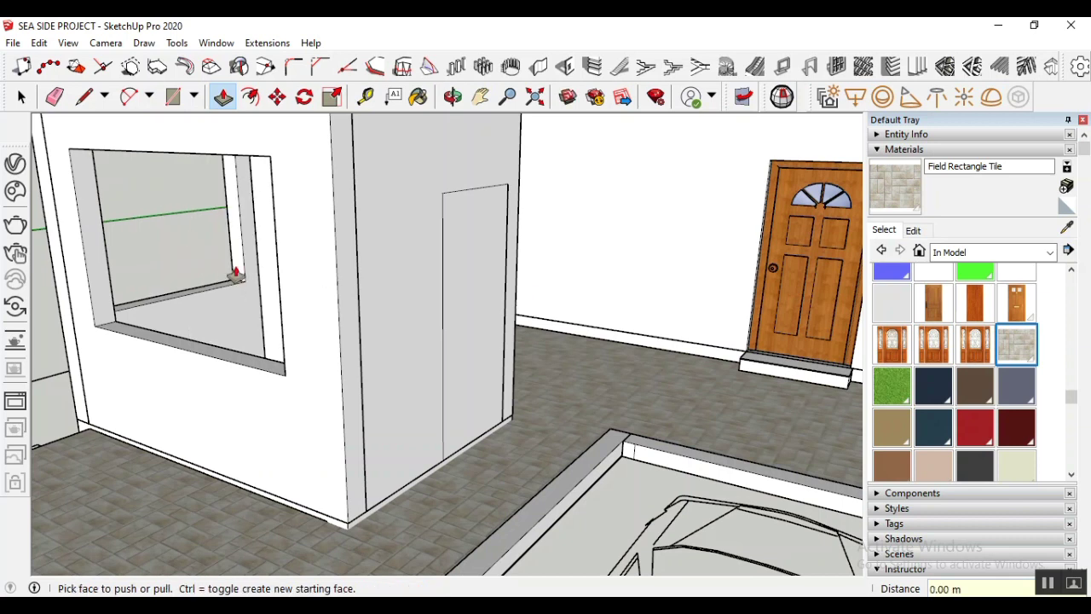
click(17, 100)
Select the entire door cutting box and make it a group
scroll(499, 264, down, 3)
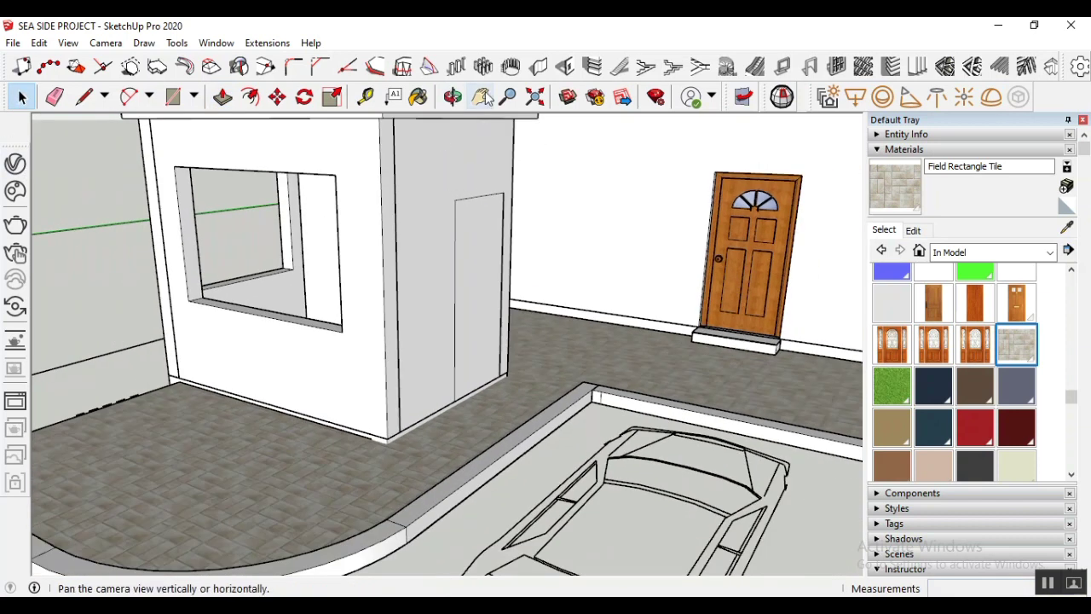
click(454, 97)
drag(480, 211, 332, 217)
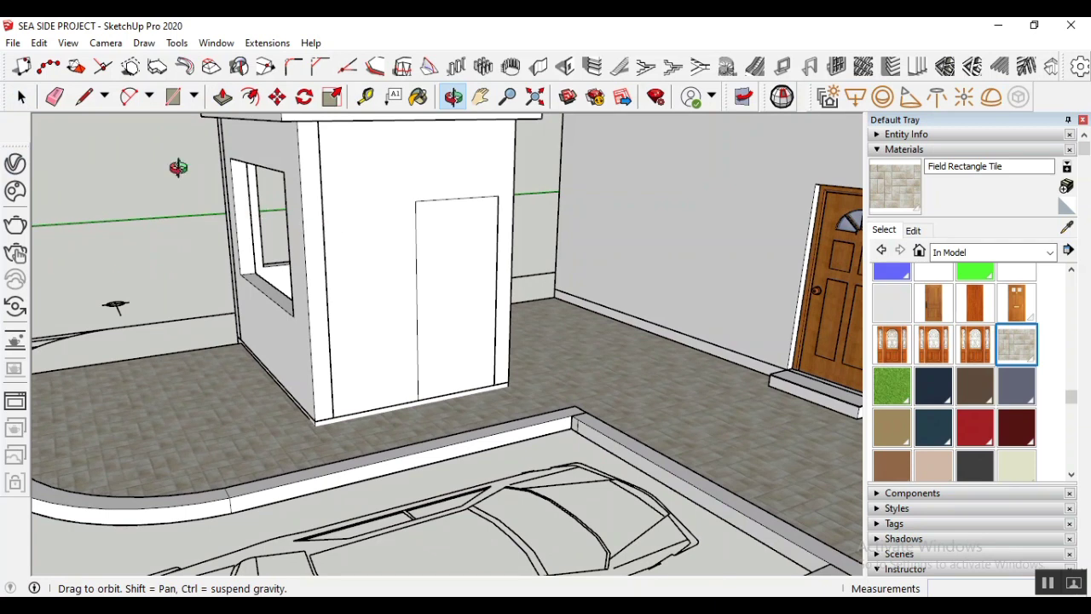
click(22, 98)
drag(378, 162, 549, 421)
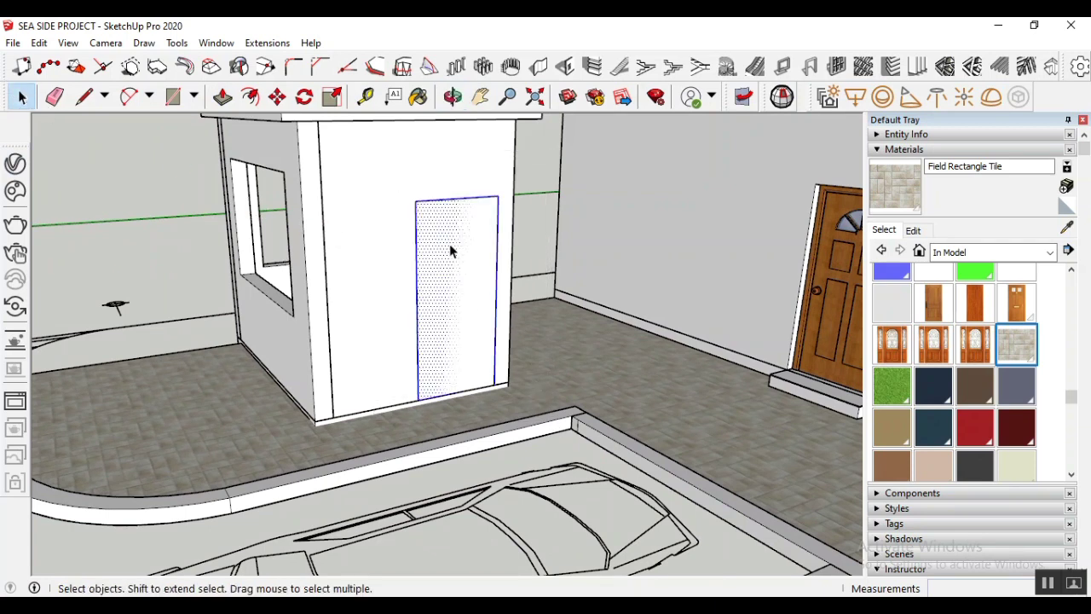
right_click(451, 251)
click(521, 385)
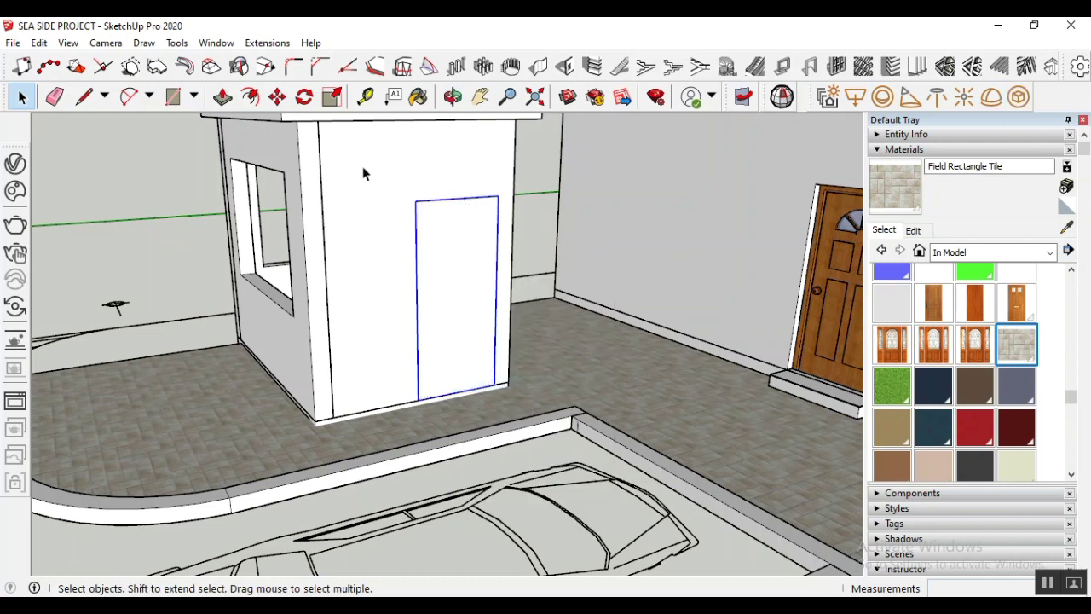
Subtract the door box group from the wall facing the parking bays to cut the door opening
click(156, 162)
click(177, 43)
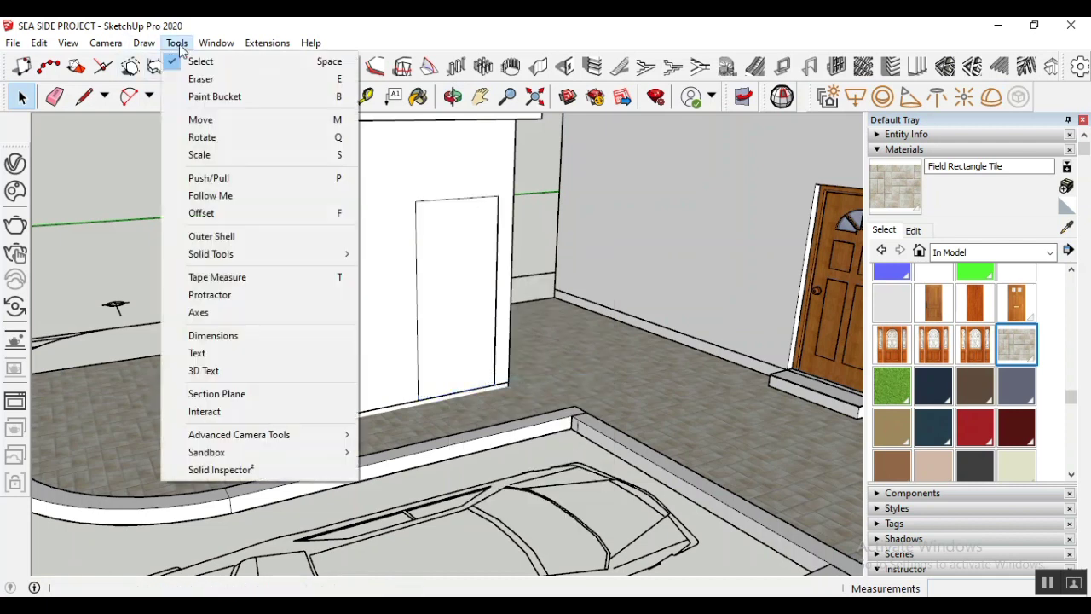
mouse_move(256, 253)
click(429, 288)
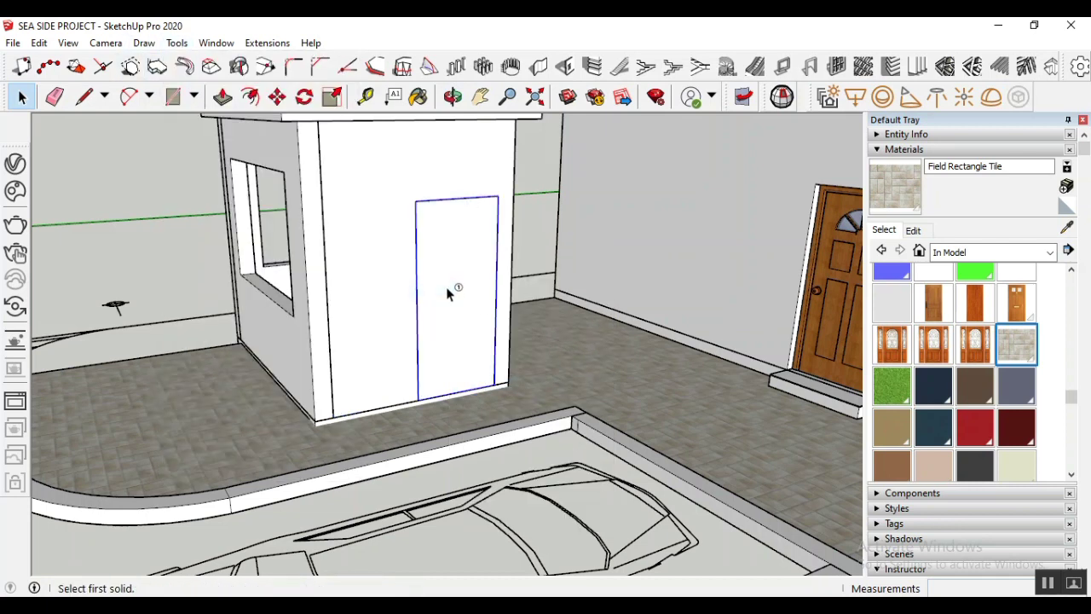
click(446, 288)
click(400, 301)
click(21, 96)
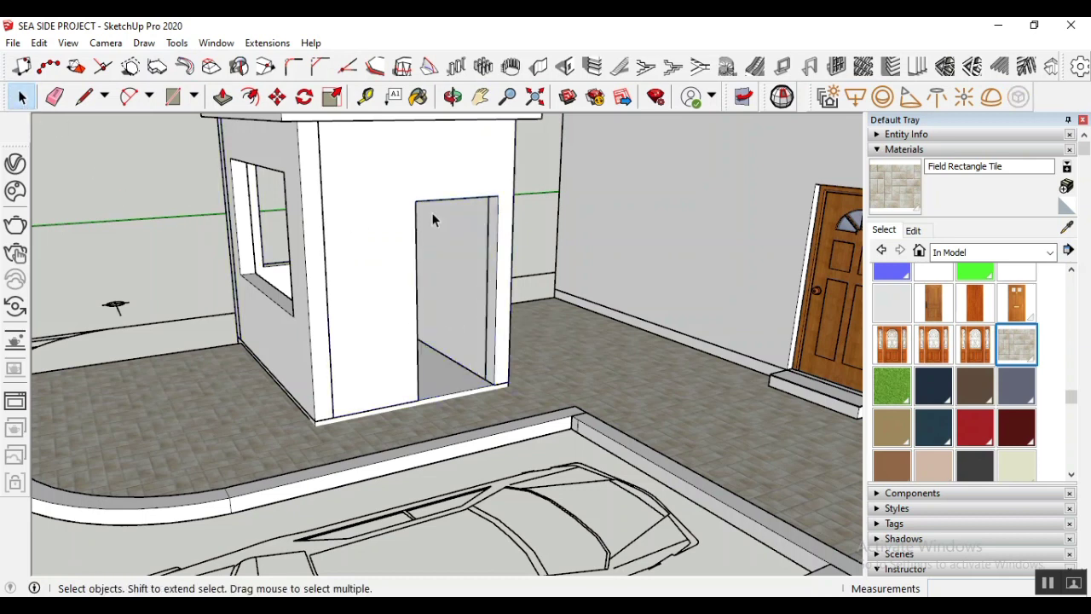
scroll(452, 264, up, 2)
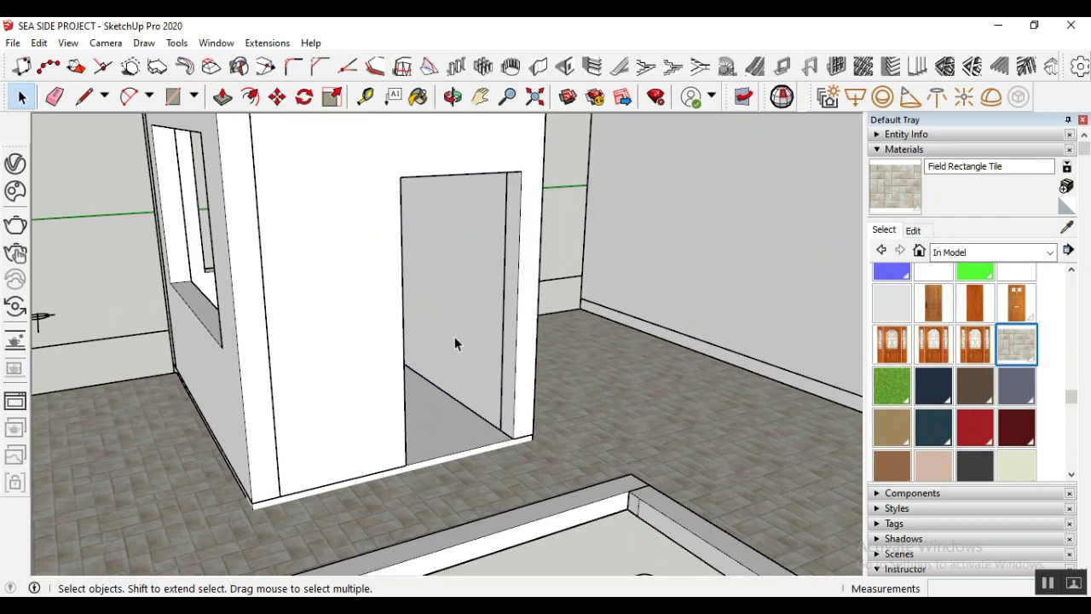
click(453, 96)
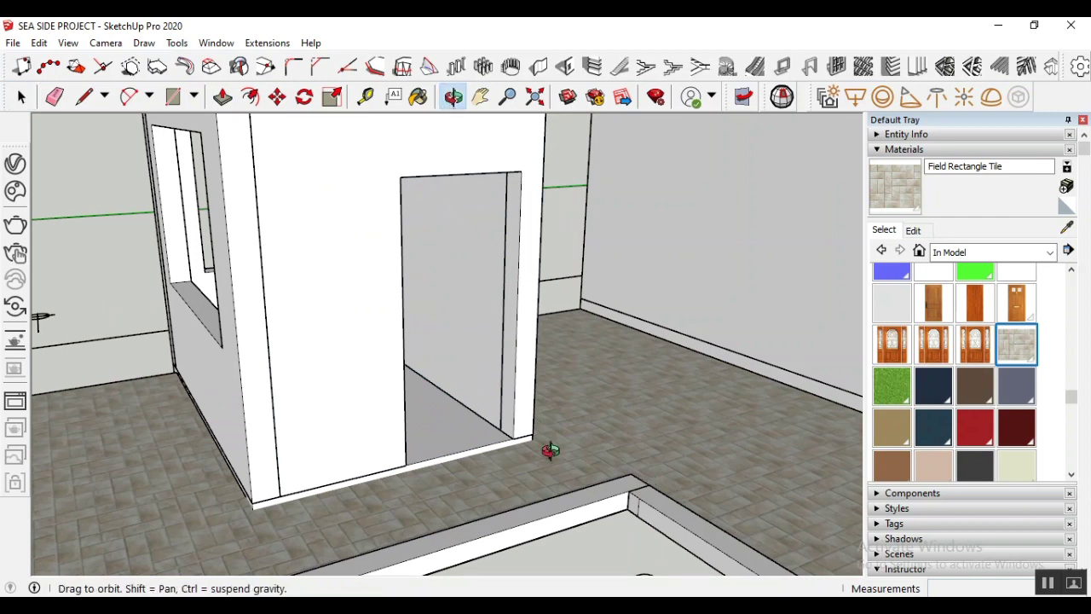
drag(550, 451, 341, 358)
key(space)
click(445, 334)
scroll(511, 448, down, 4)
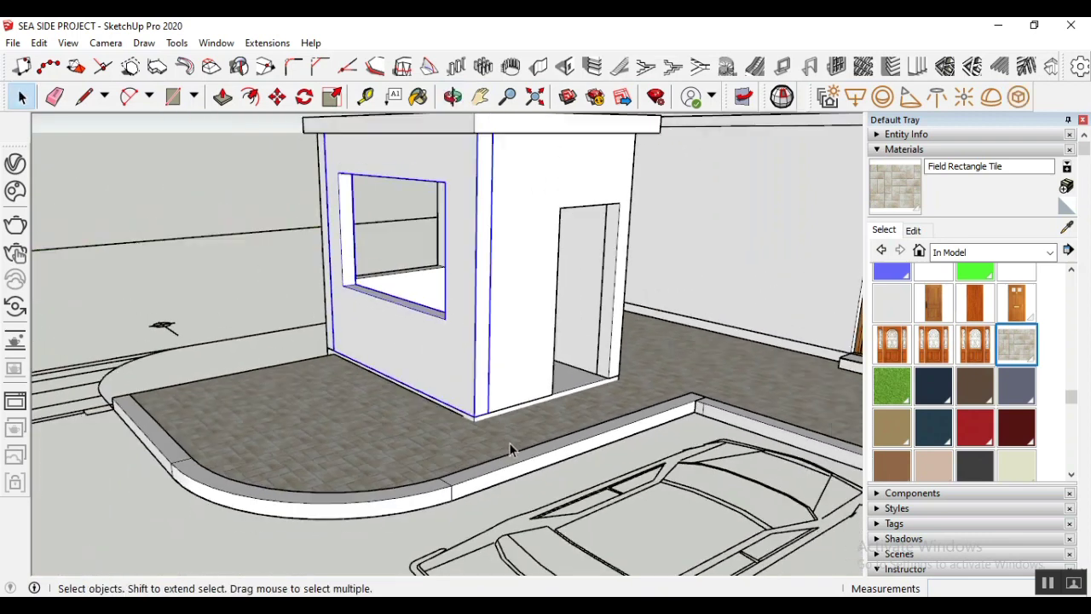
scroll(523, 293, up, 2)
shift+click(521, 213)
shift+click(517, 207)
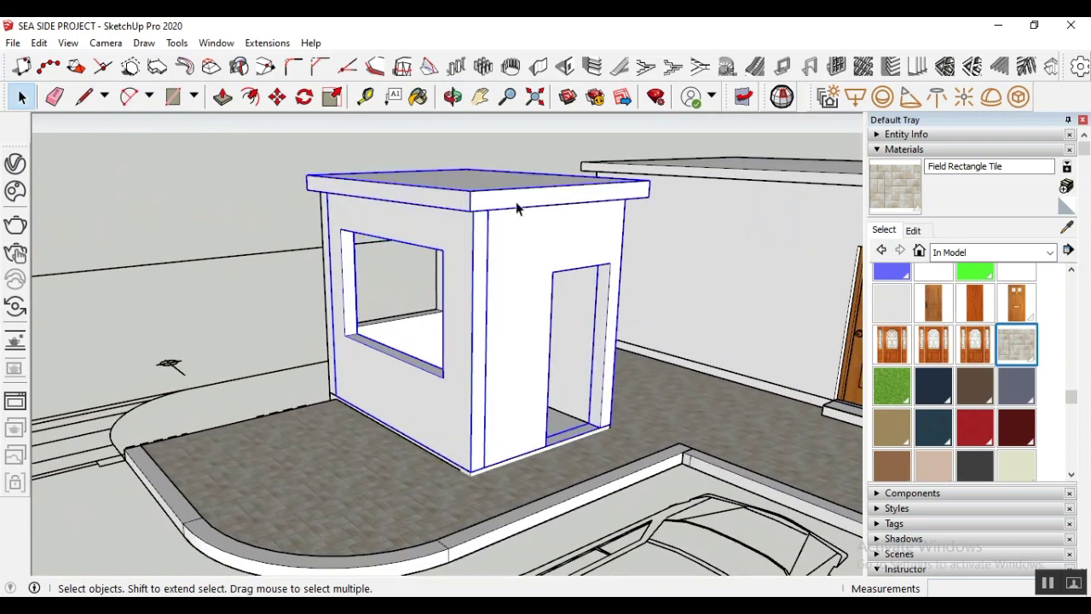
click(453, 97)
drag(289, 290, 390, 179)
scroll(440, 312, up, 3)
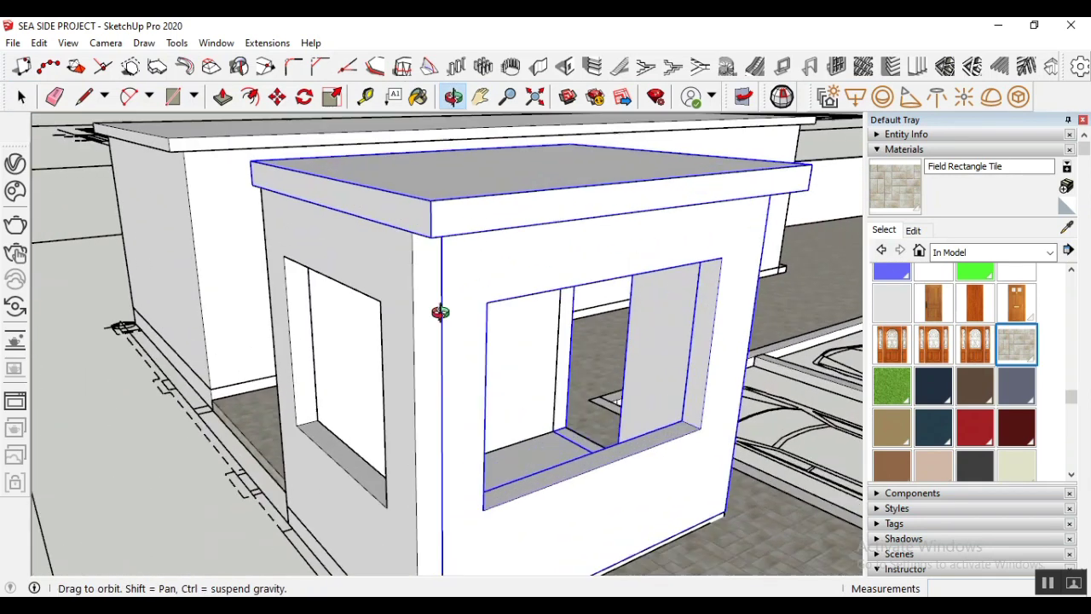
click(19, 96)
click(113, 377)
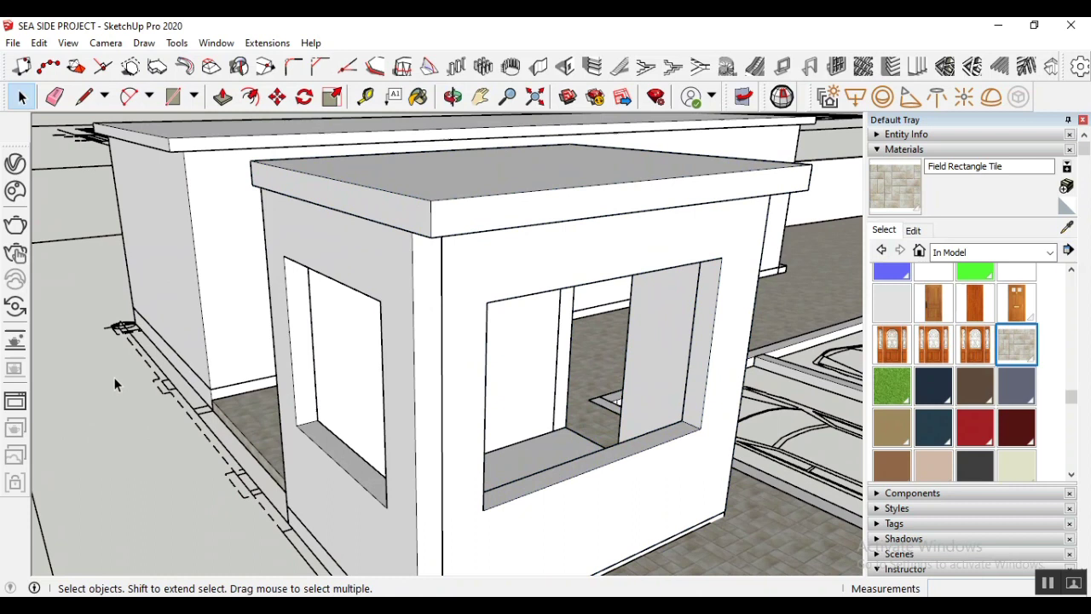
Open the small structure's roof slab group and Push/Pull its side face, beyond the smaller window's wall, outward 0.2 m
click(371, 203)
scroll(407, 236, up, 3)
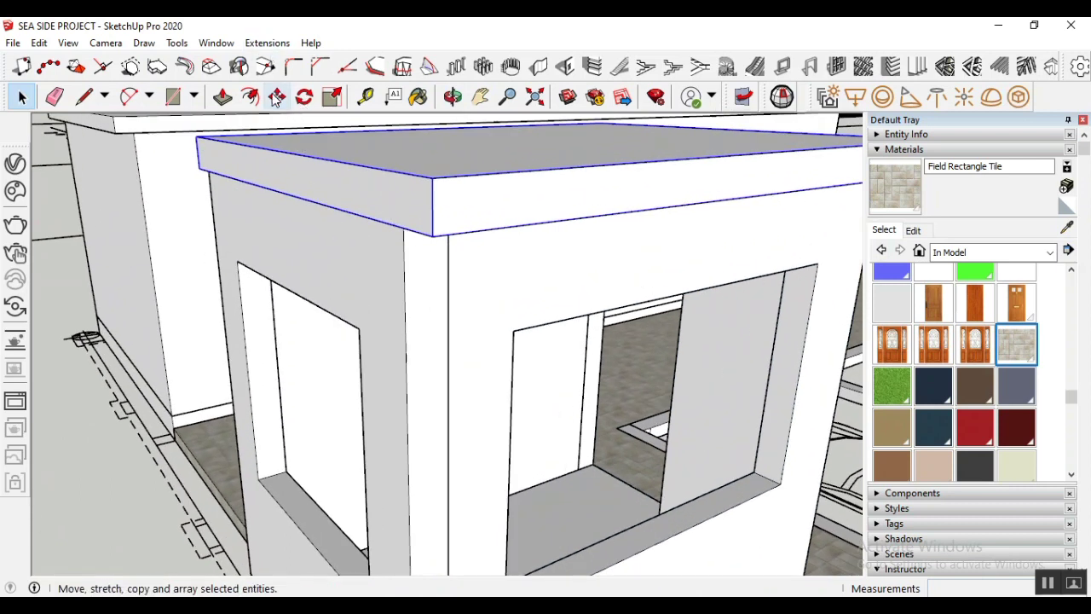
double_click(339, 175)
click(223, 97)
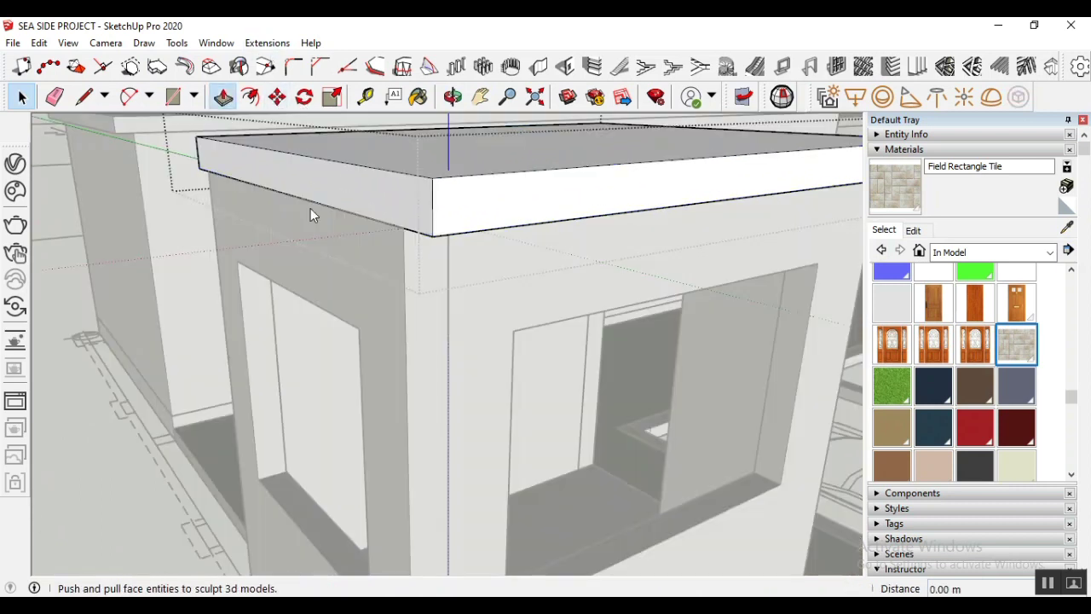
click(324, 187)
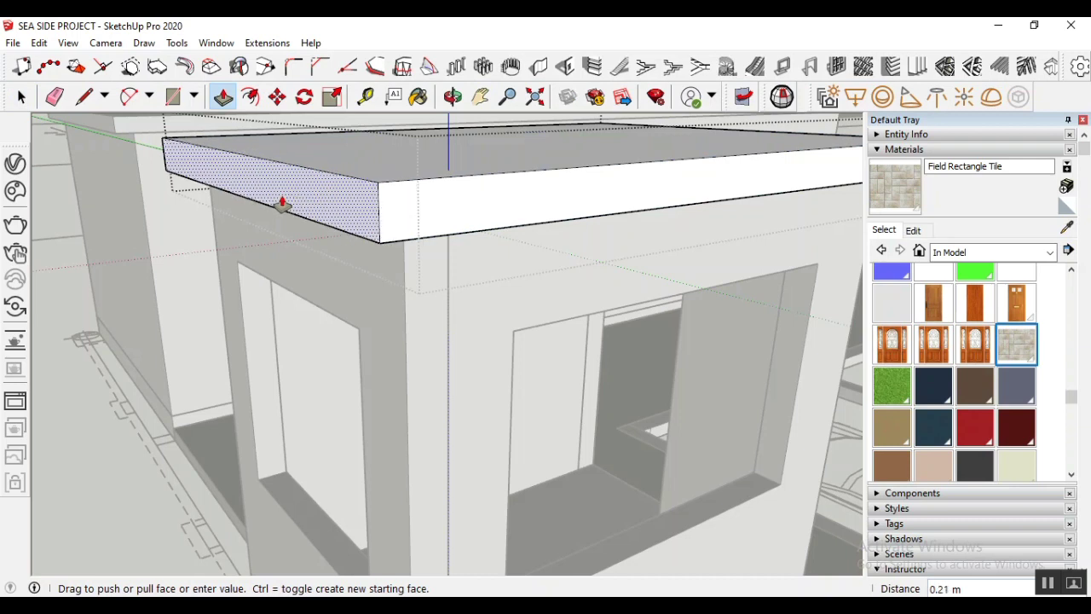
text(.2)
key(Return)
click(23, 97)
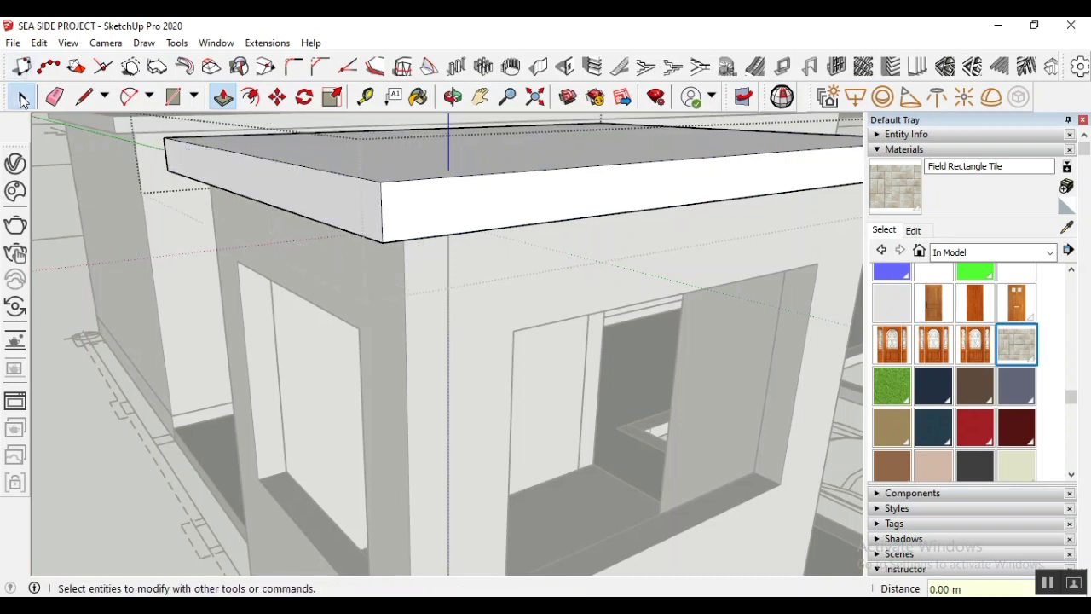
click(80, 419)
scroll(168, 311, down, 5)
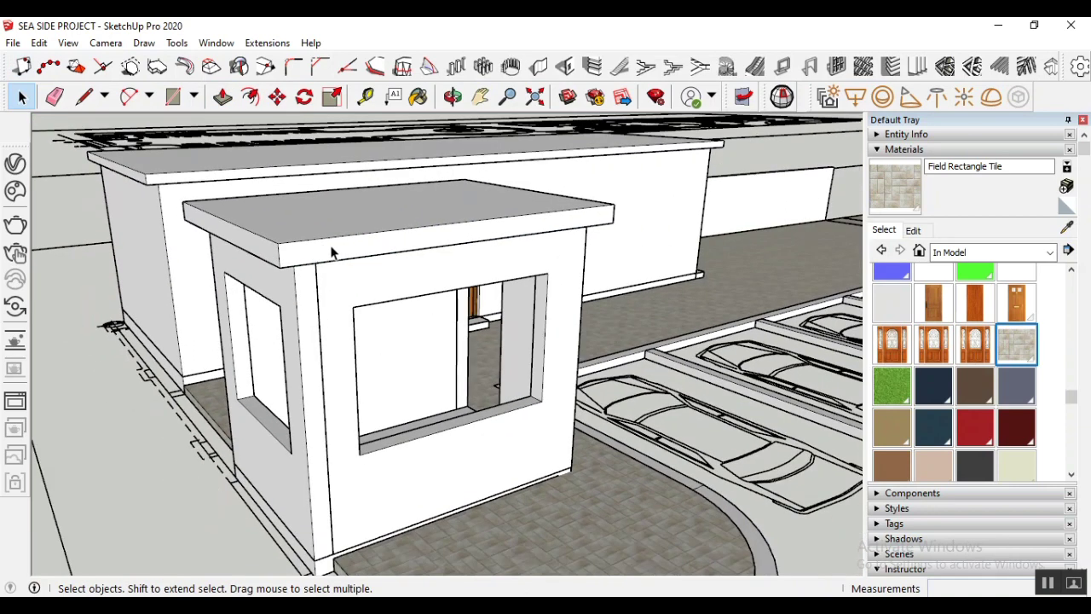
Select the small structure's roof slab together with its walls and base, and make them a single group
click(334, 256)
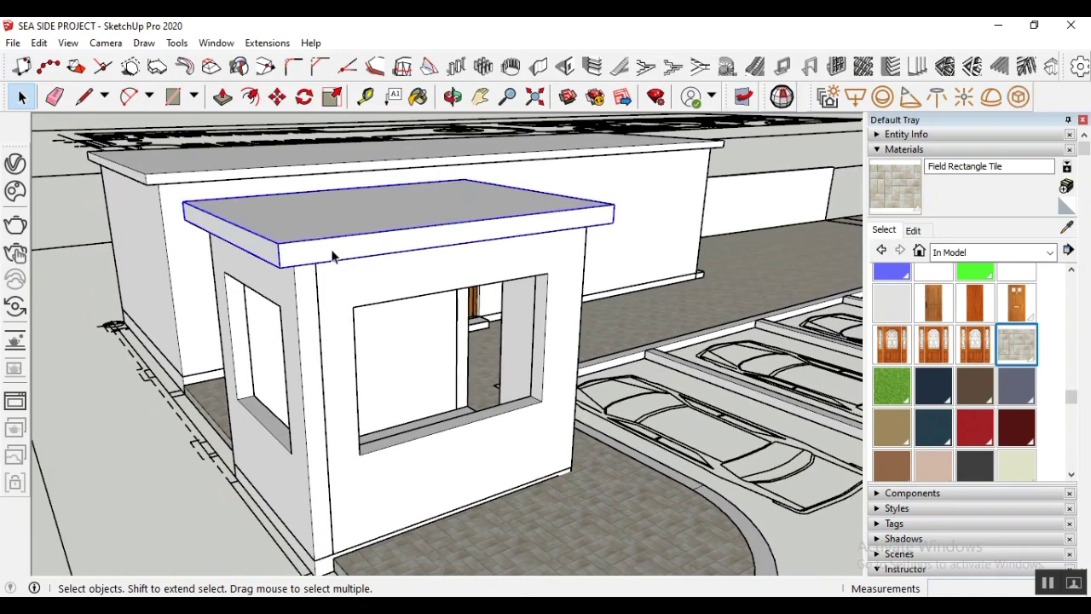
shift+click(330, 291)
shift+click(269, 365)
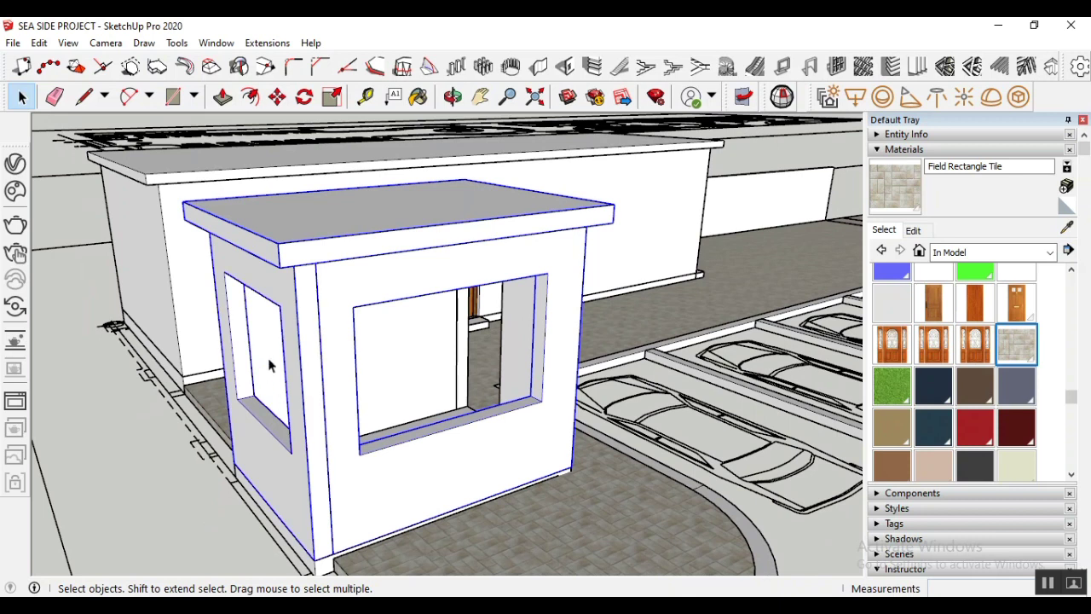
scroll(468, 427, up, 6)
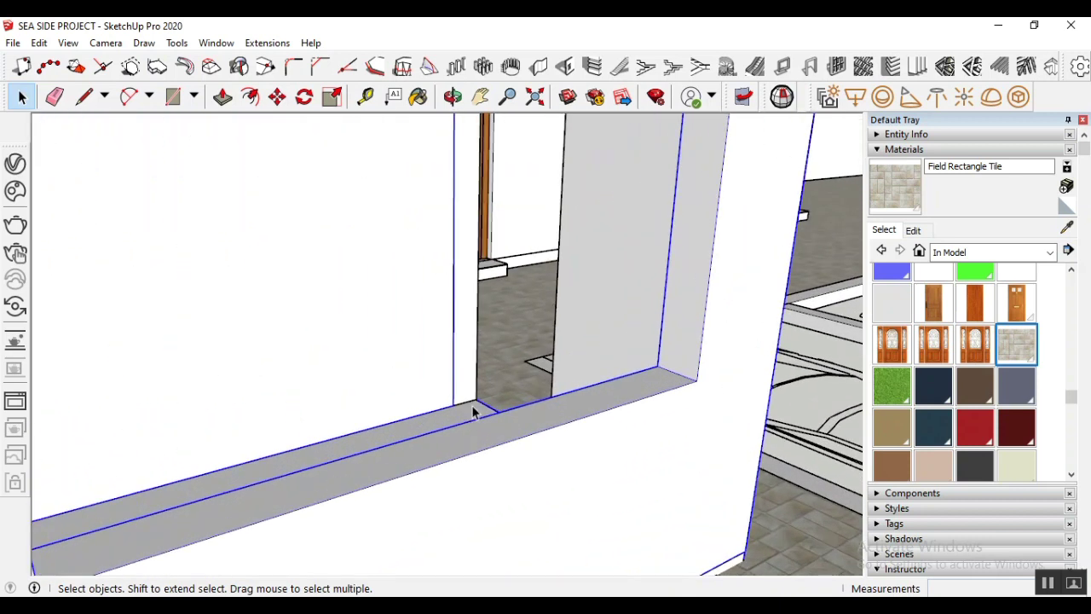
scroll(452, 358, down, 4)
scroll(458, 348, up, 2)
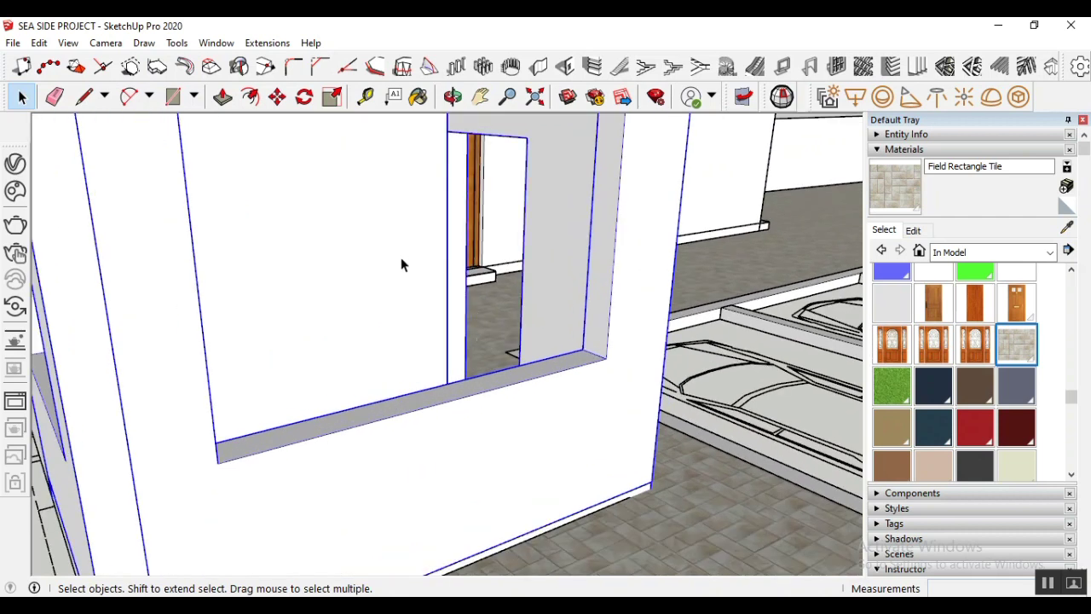
scroll(401, 348, down, 3)
scroll(534, 424, up, 3)
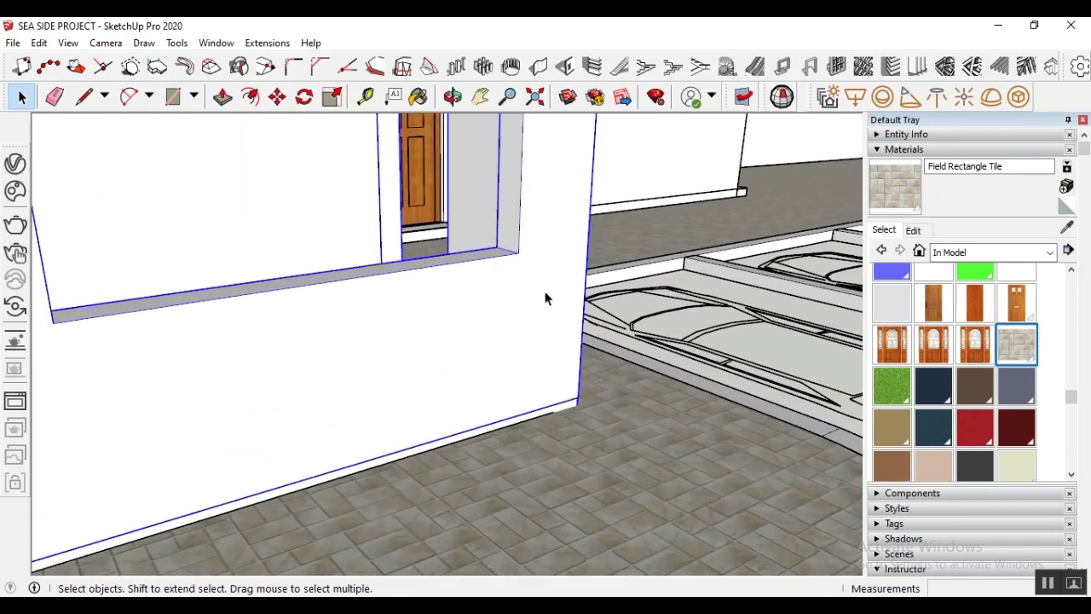
scroll(211, 492, down, 2)
scroll(533, 347, up, 2)
scroll(534, 347, down, 2)
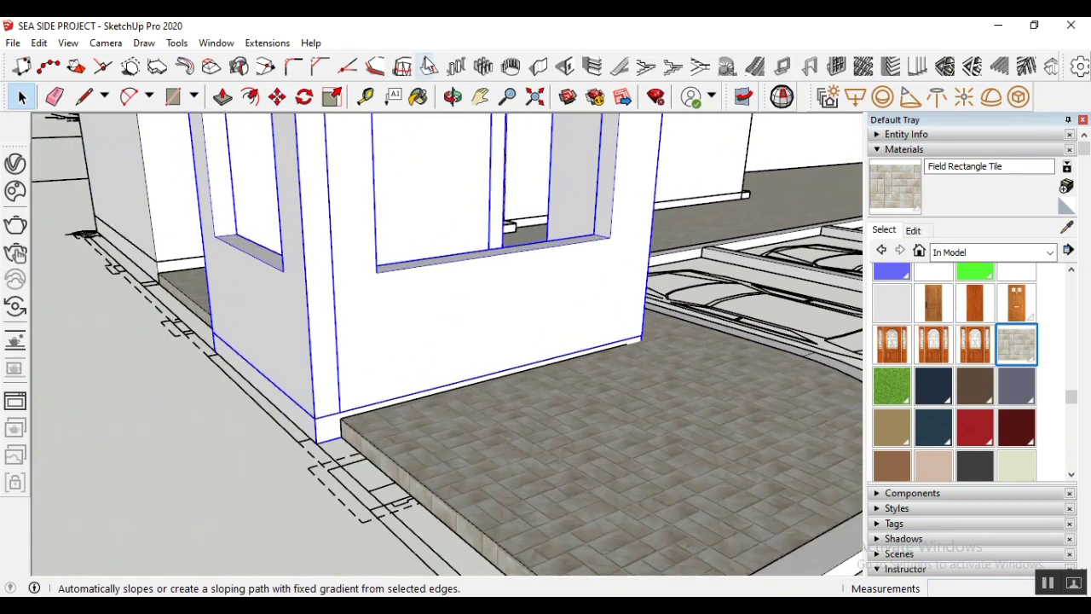
click(453, 96)
drag(219, 307, 372, 324)
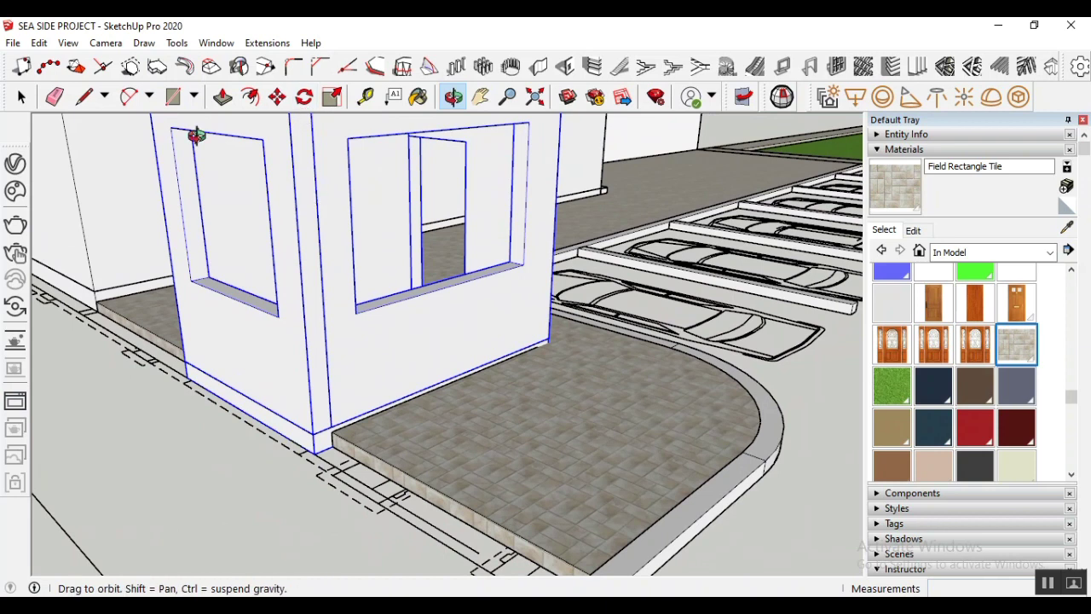
click(22, 97)
right_click(328, 205)
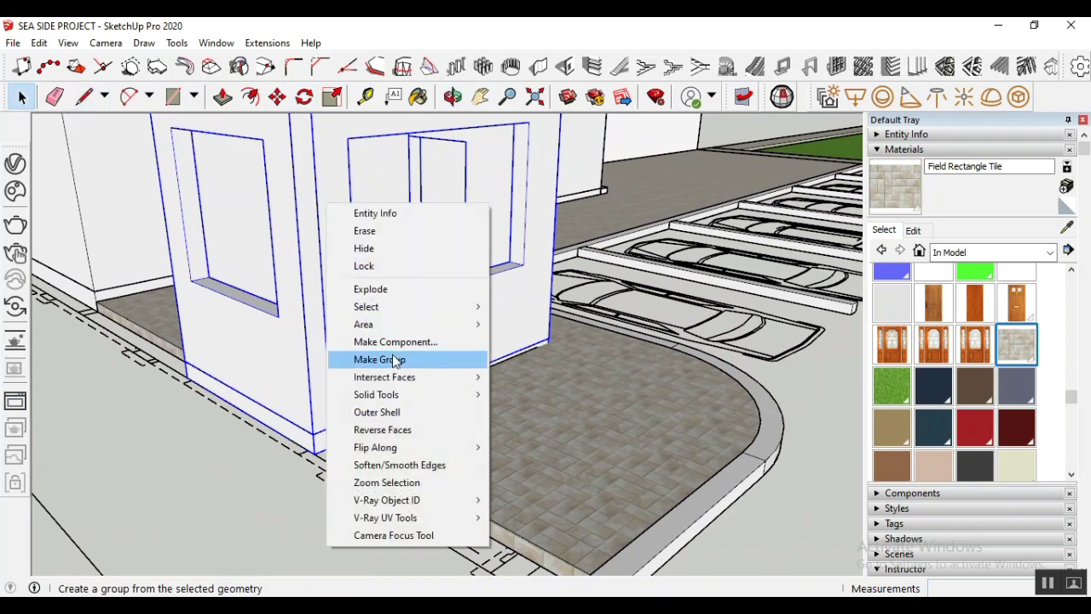
click(395, 361)
click(189, 477)
Move the grouped structure straight up 0.15 m from the corner of the tiled paving
scroll(346, 465, up, 6)
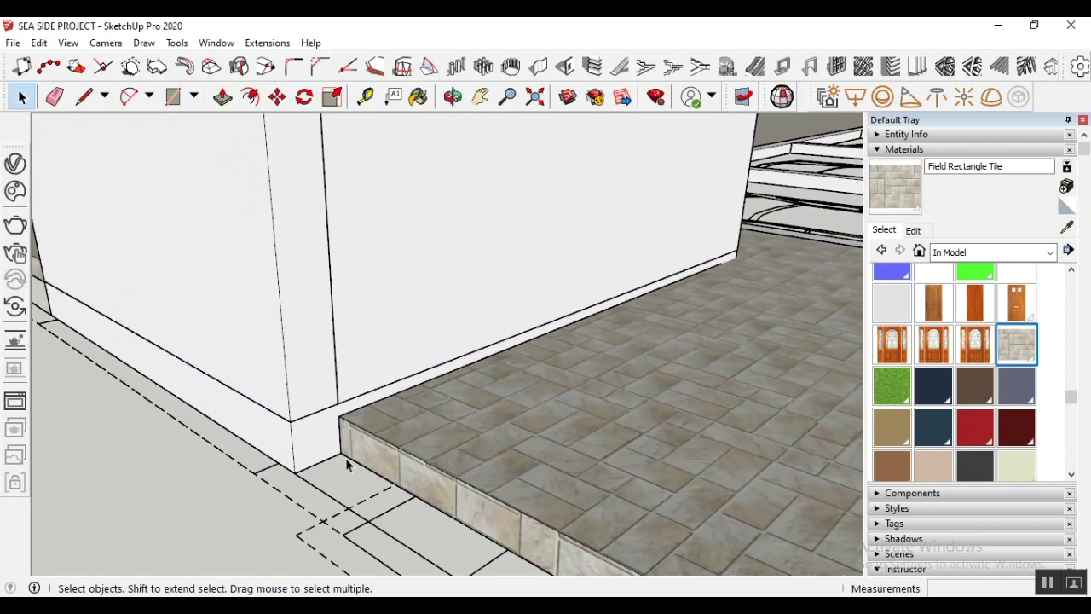
scroll(346, 465, down, 4)
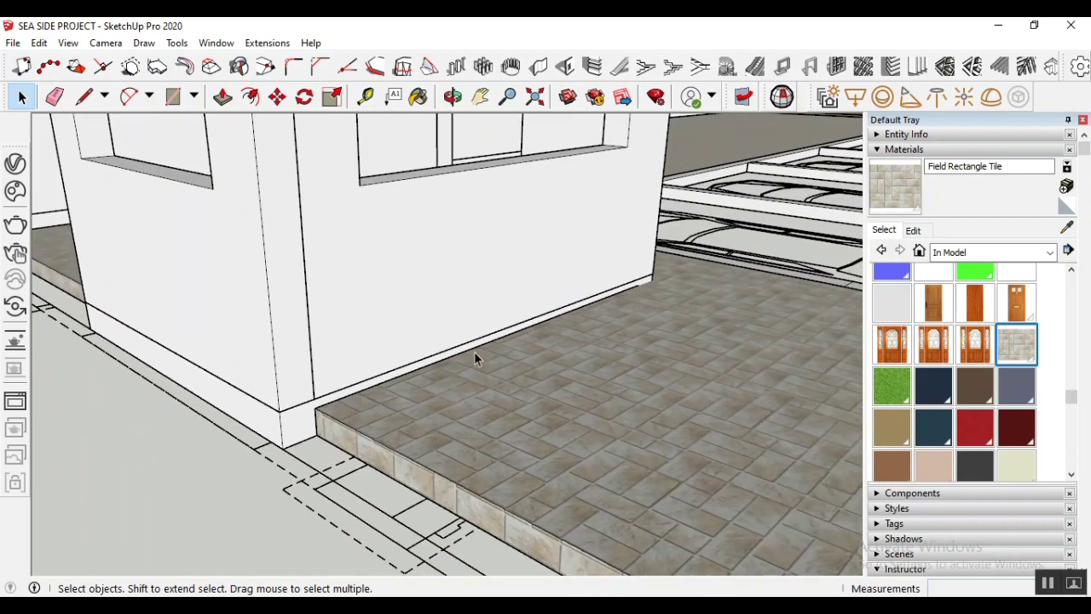
middle_drag(474, 351, 669, 324)
scroll(520, 315, up, 3)
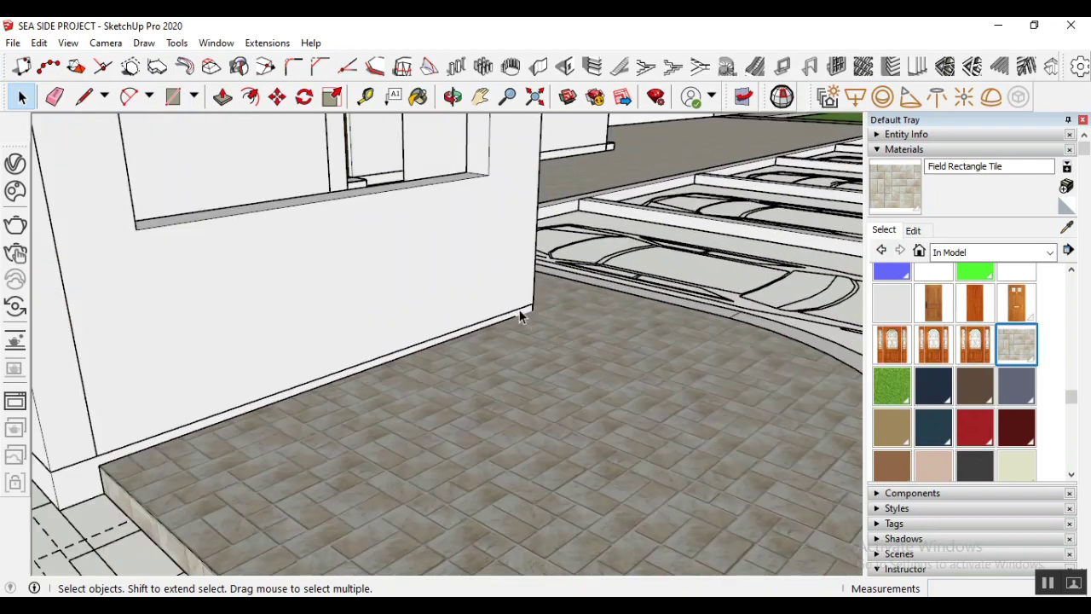
scroll(520, 315, up, 2)
scroll(509, 339, down, 5)
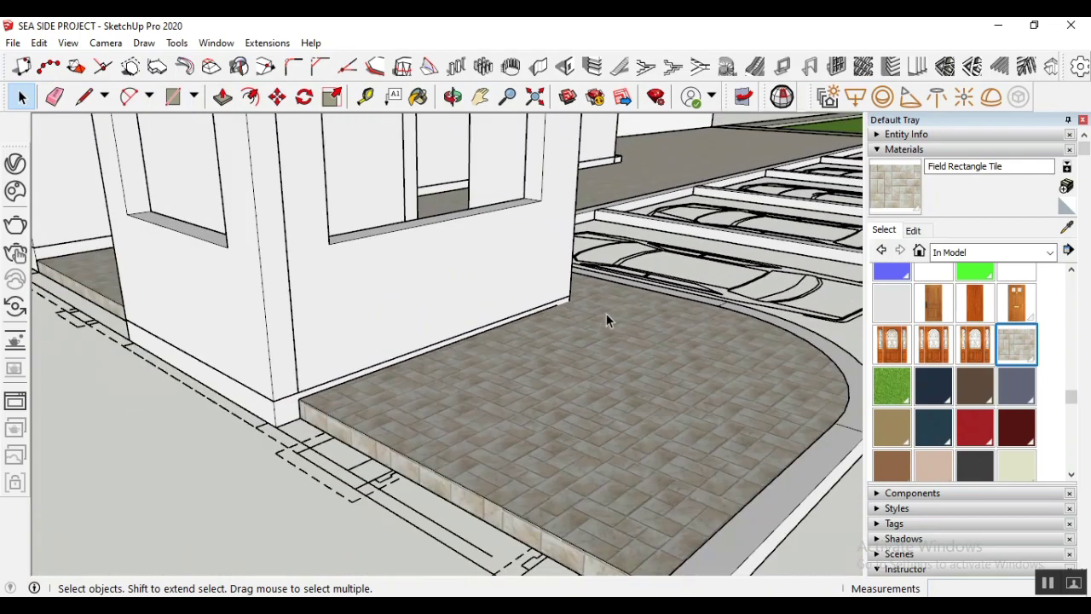
scroll(309, 308, up, 4)
click(281, 365)
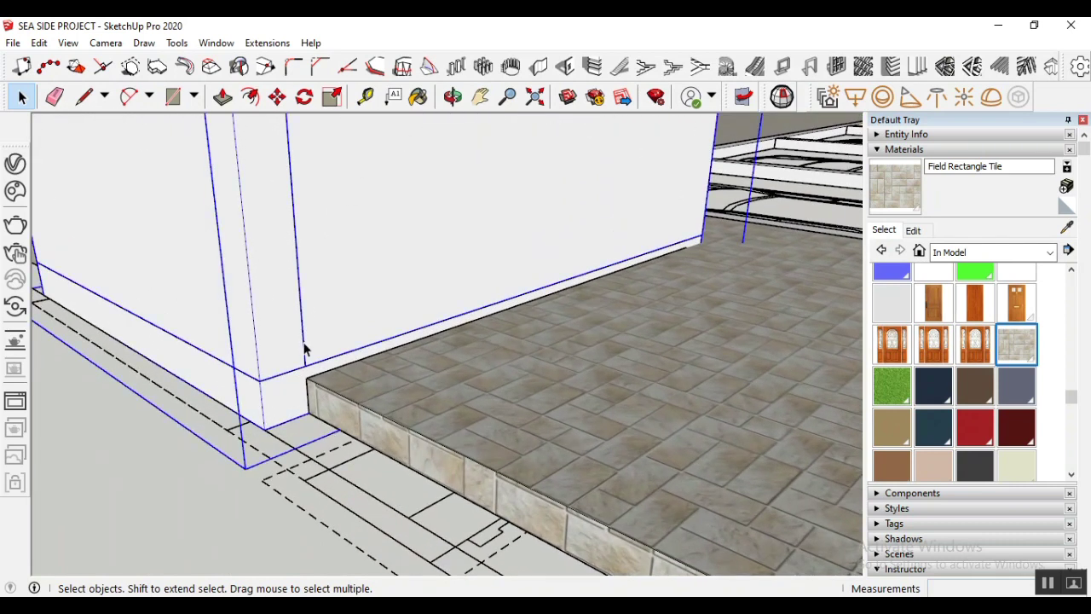
click(277, 96)
scroll(305, 424, up, 1)
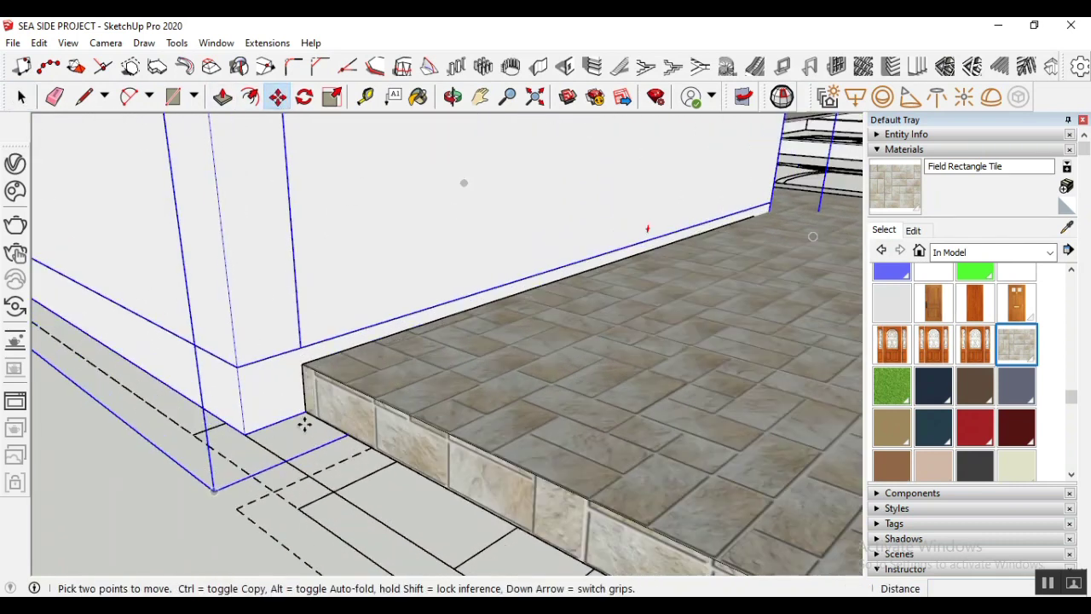
click(306, 413)
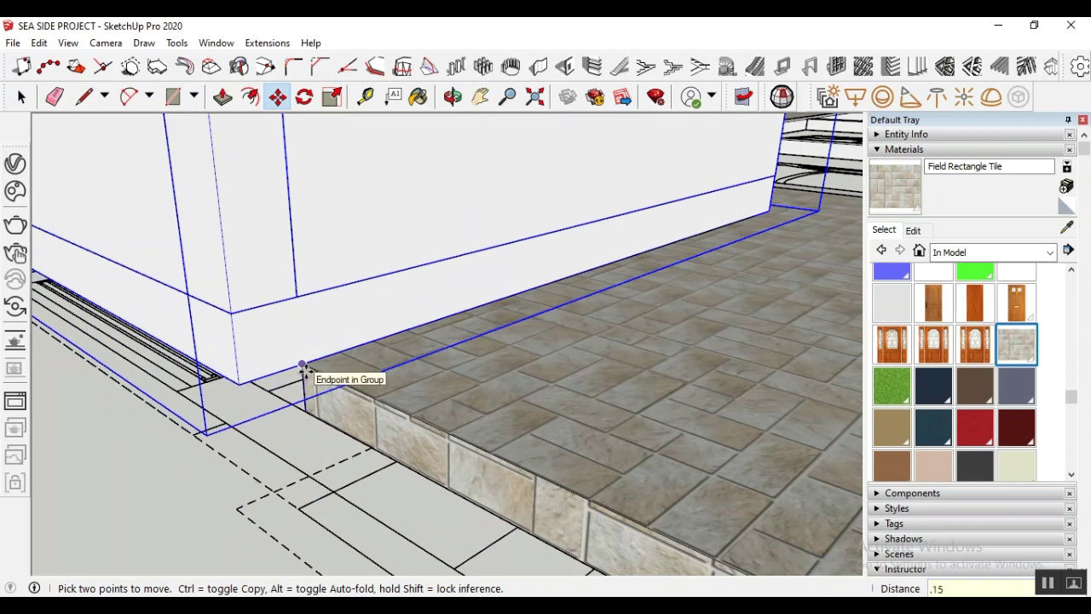
key(Return)
scroll(346, 352, down, 2)
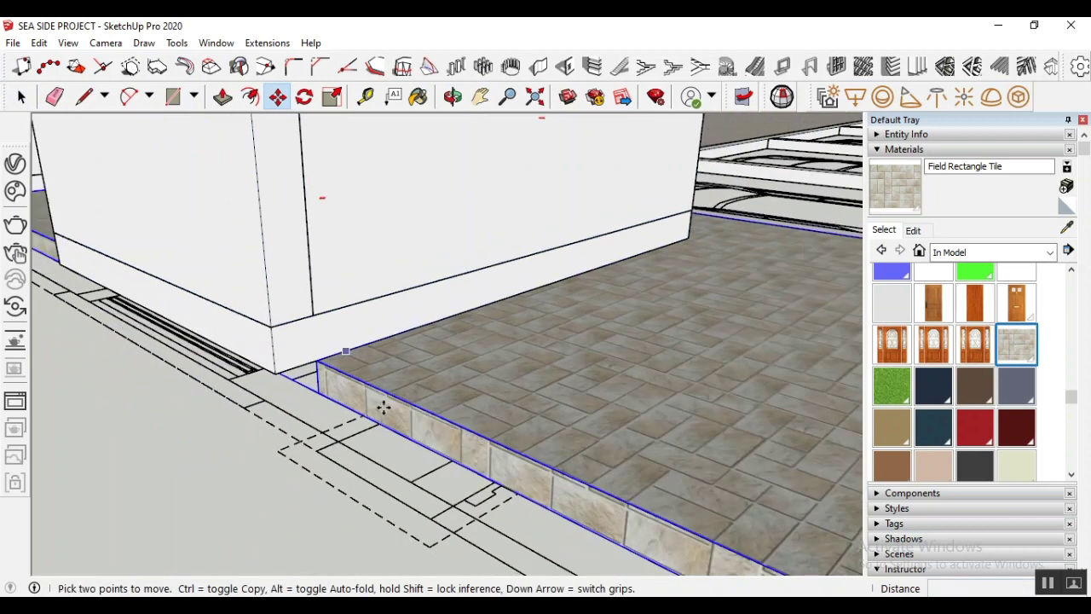
scroll(515, 409, down, 2)
scroll(395, 409, up, 4)
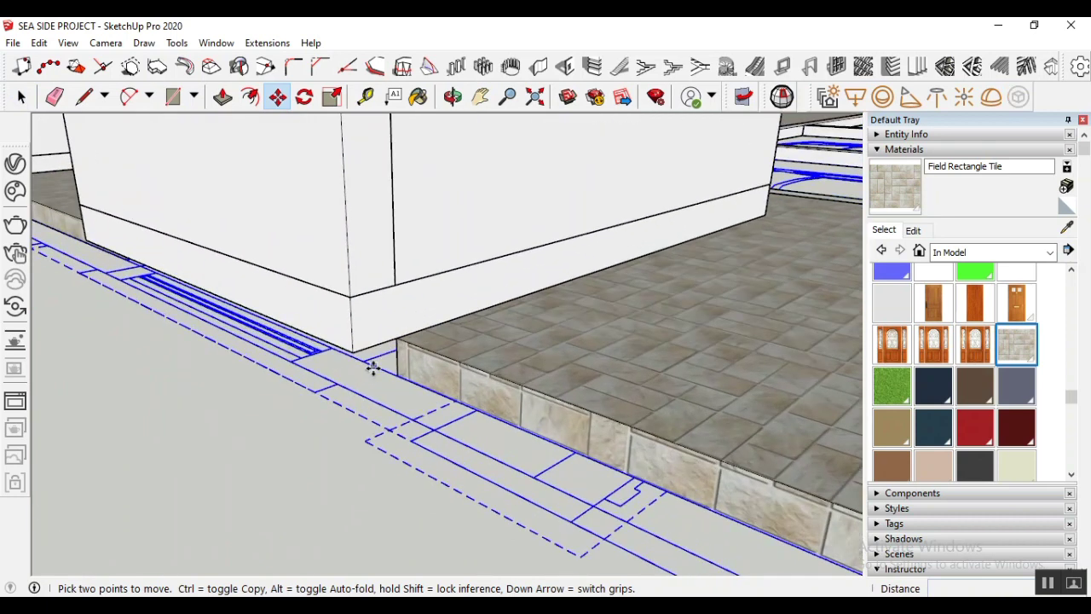
Measure the vertical distance from the wall's lower corner to the top edge of the tiled paving
click(365, 98)
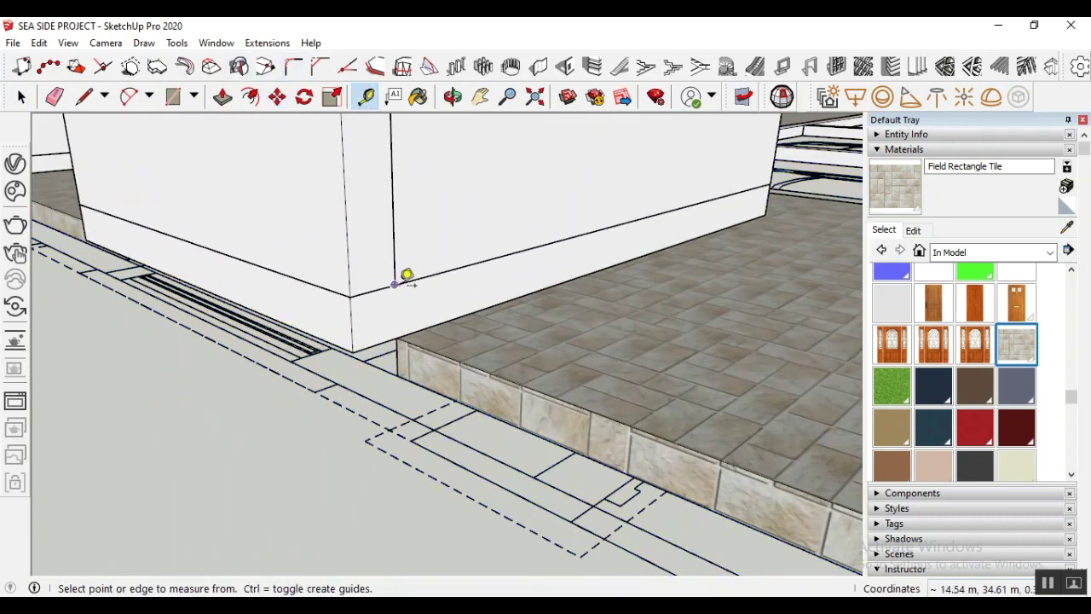
click(393, 284)
click(397, 338)
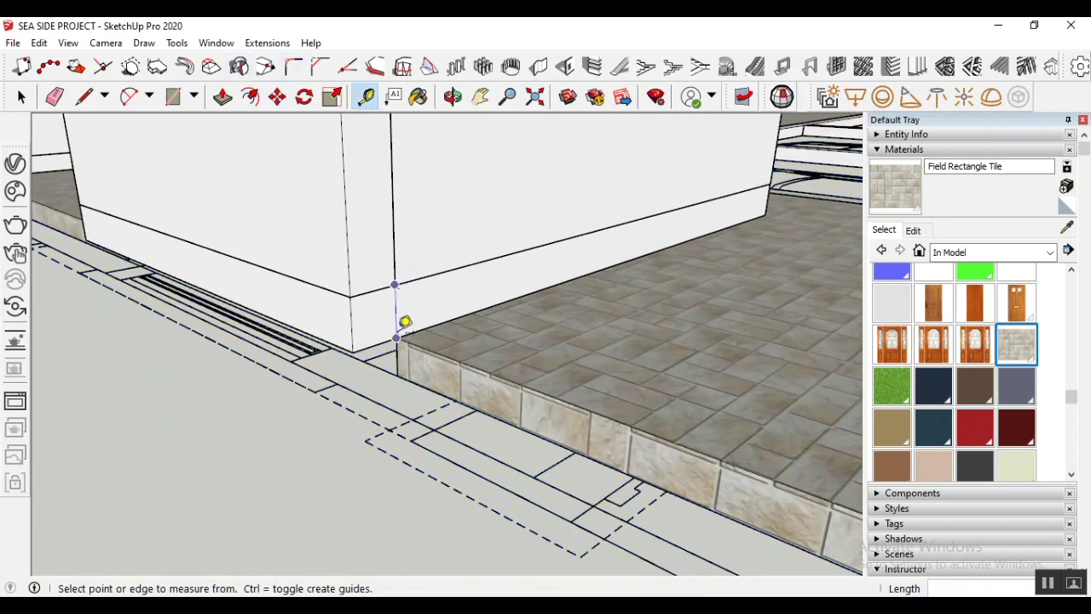
Move the grouped structure straight down 0.05 m along the blue axis
click(21, 98)
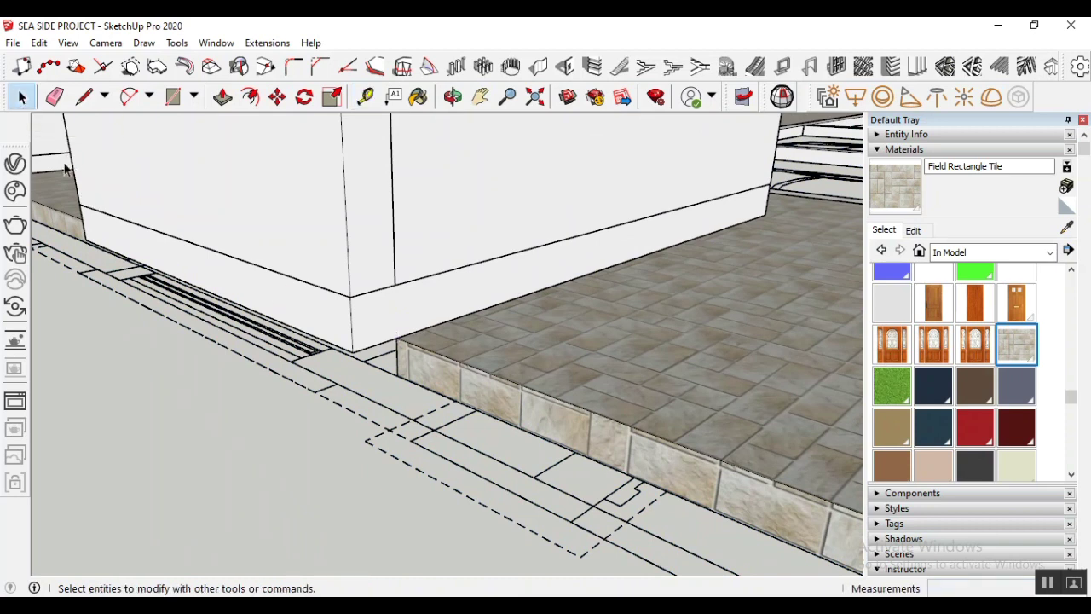
click(418, 307)
click(276, 97)
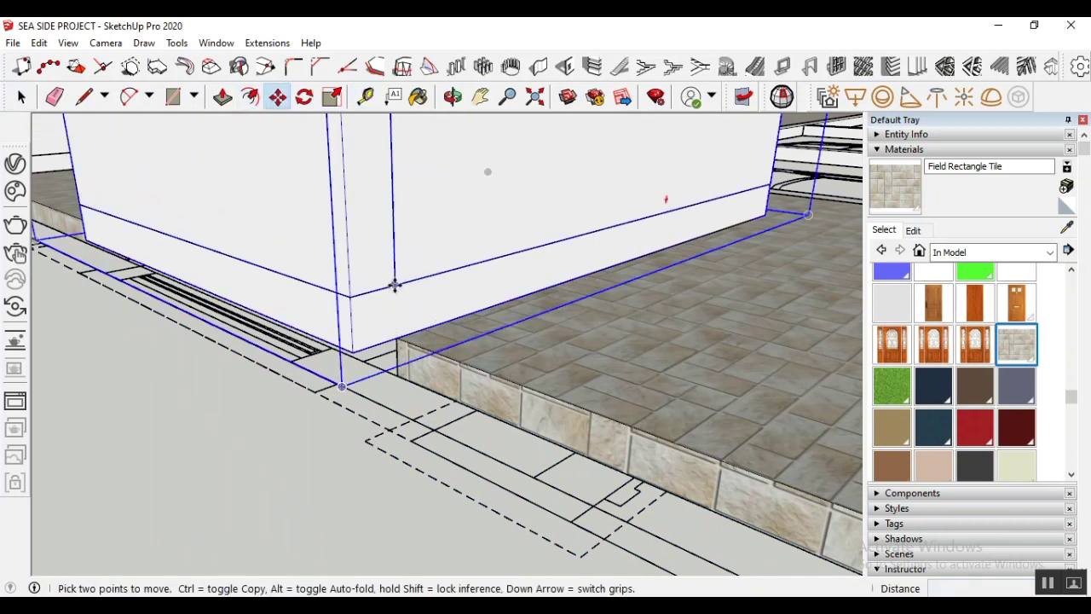
click(394, 286)
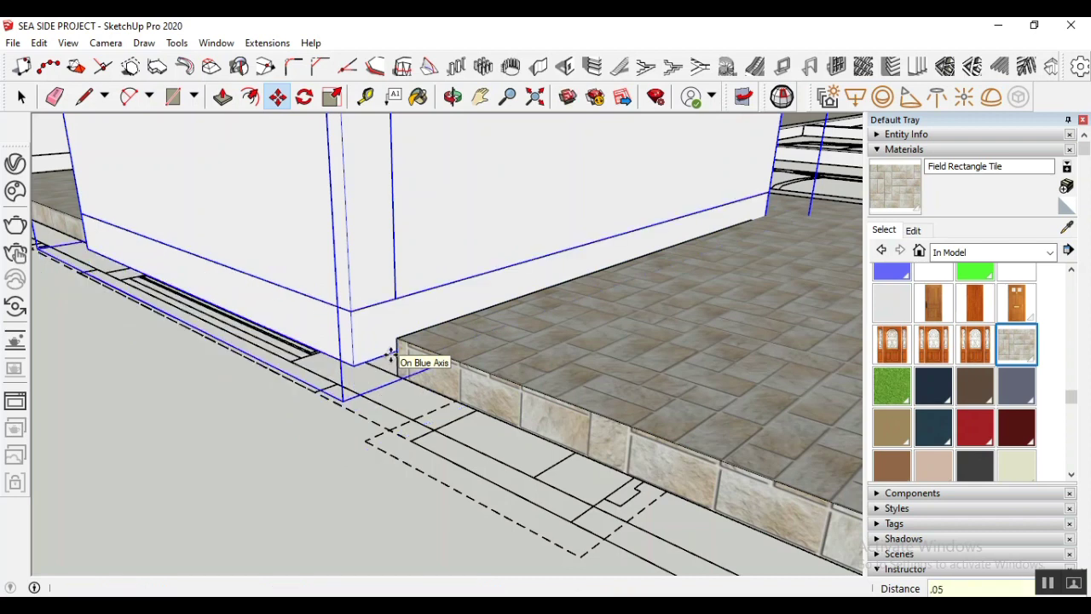
click(390, 355)
scroll(431, 379, down, 2)
scroll(435, 380, up, 1)
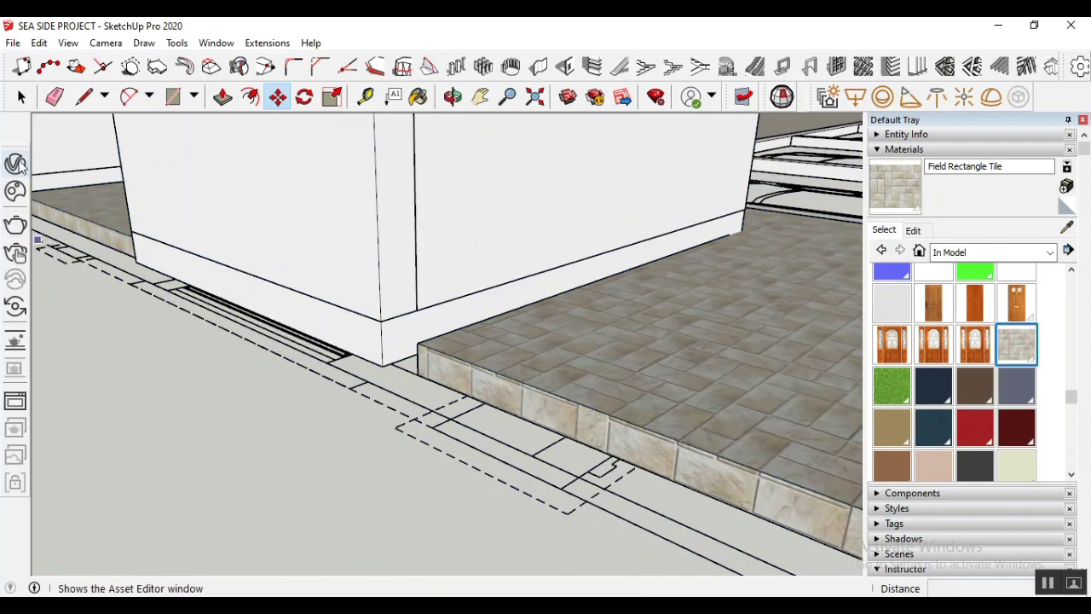
Inside the structure's group, extend the base downward with Push/Pull until its underside is level with the bottom of the tiled paving
click(22, 97)
double_click(341, 362)
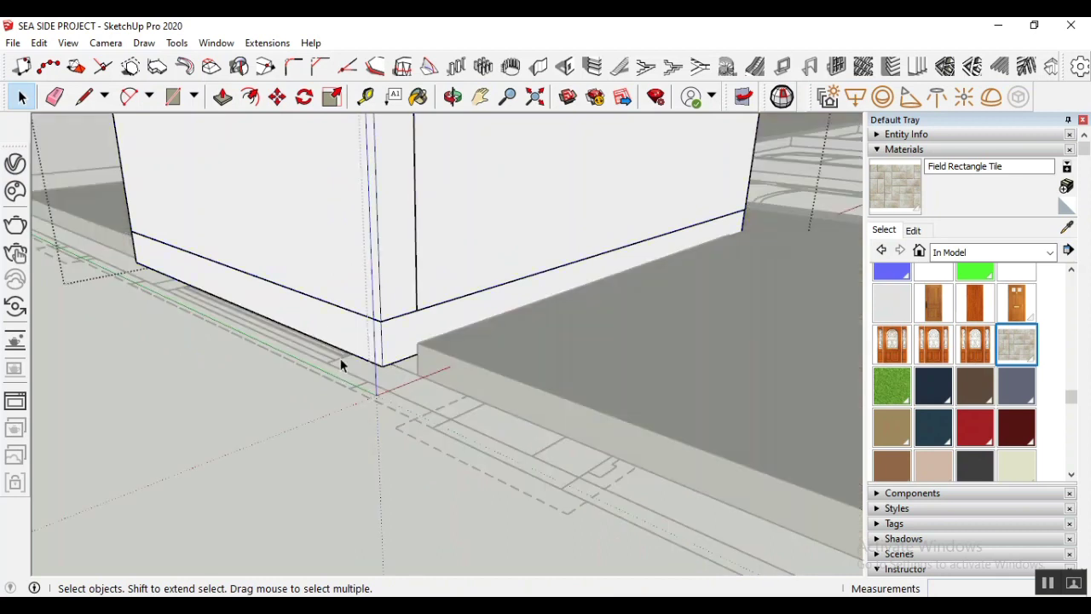
double_click(356, 343)
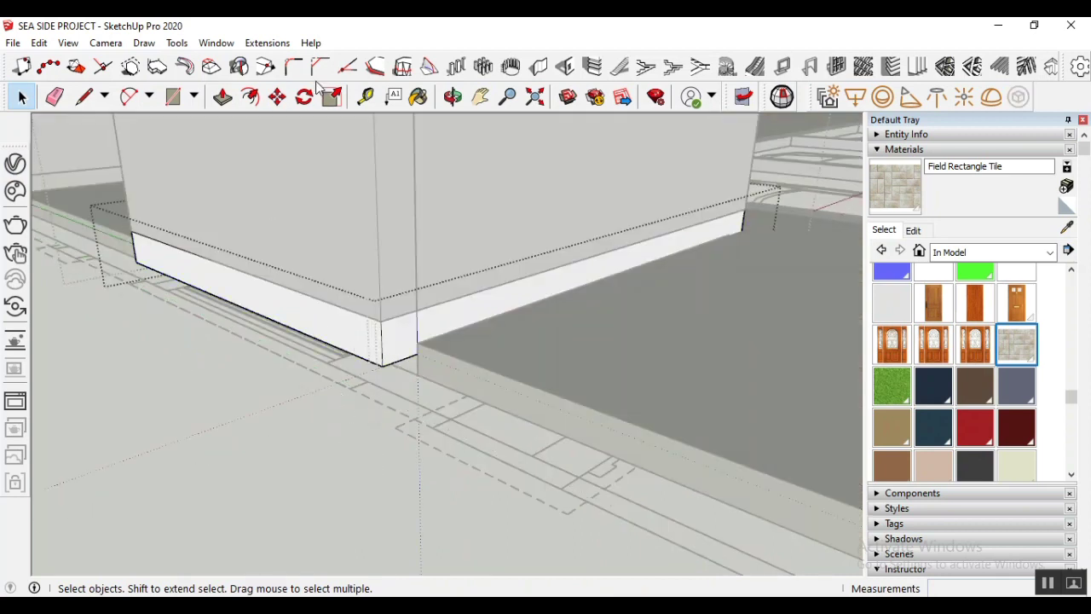
click(453, 96)
drag(438, 278, 529, 258)
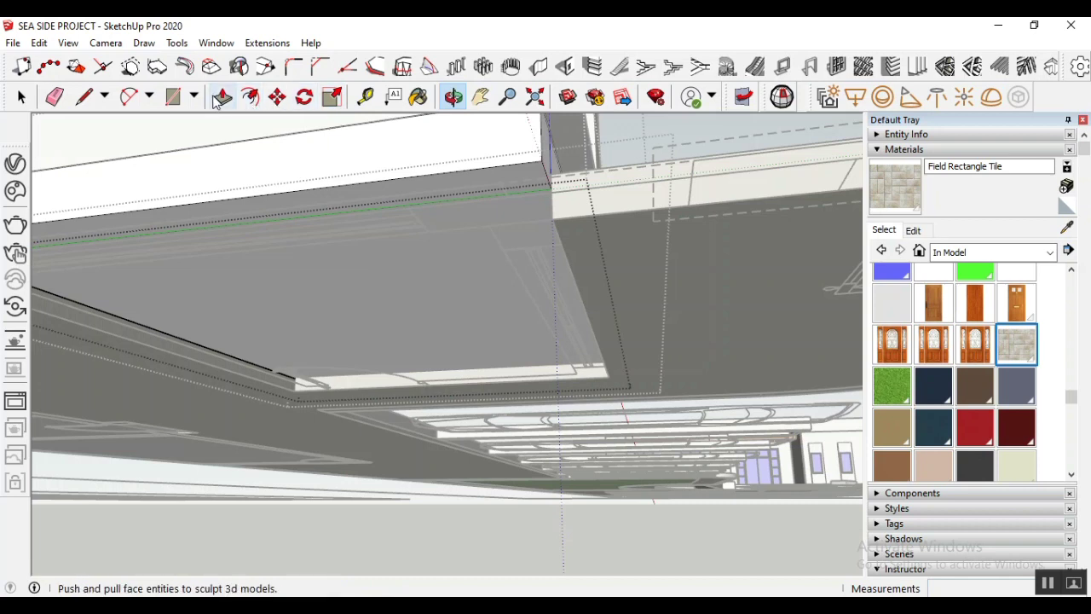
drag(547, 235, 568, 248)
key(space)
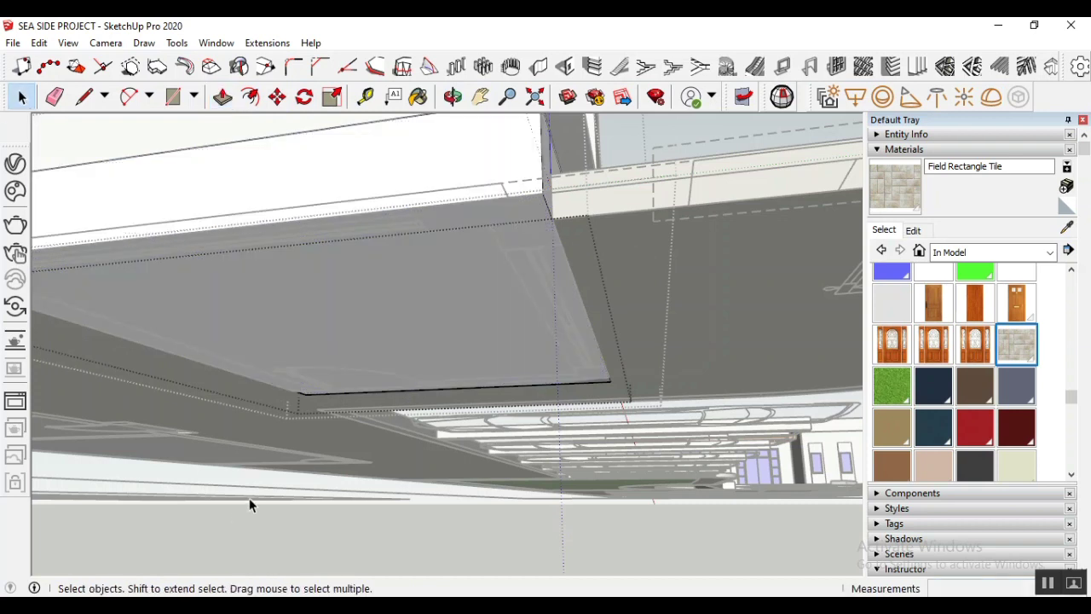
click(292, 543)
click(291, 542)
scroll(430, 262, down, 2)
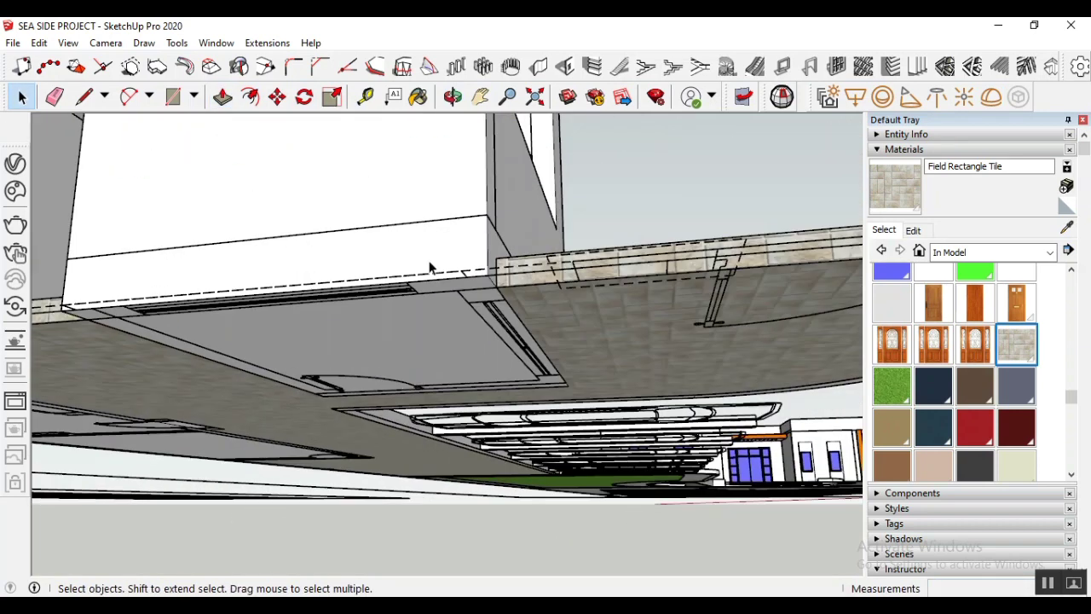
Examine the small structure's doorway and the wooden door in the neighbouring building wall
click(450, 98)
drag(377, 349, 201, 415)
scroll(201, 414, down, 3)
drag(482, 414, 417, 298)
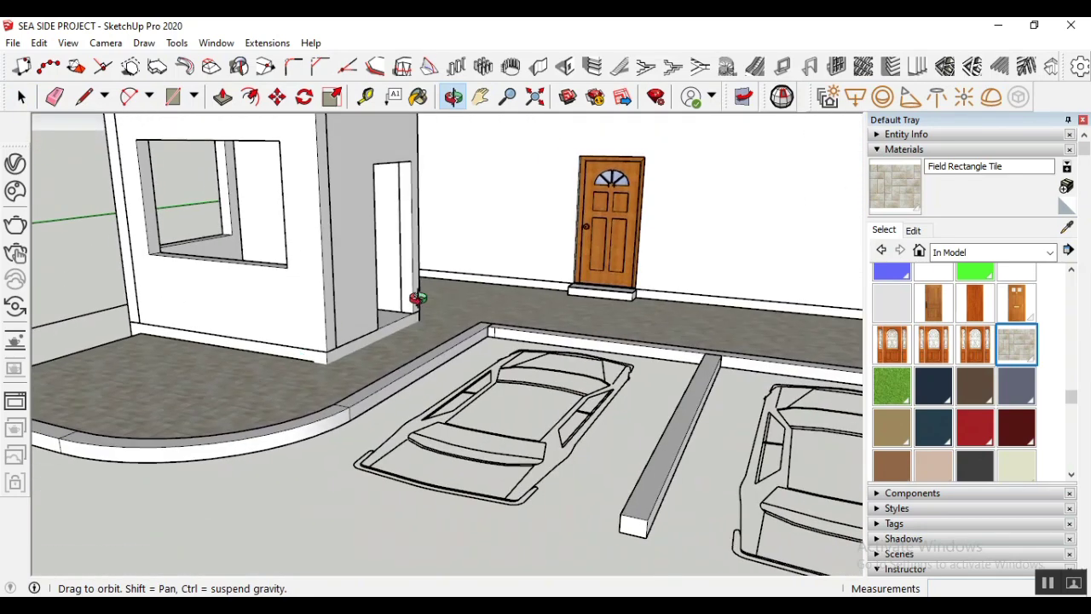
scroll(612, 303, up, 3)
scroll(689, 290, up, 4)
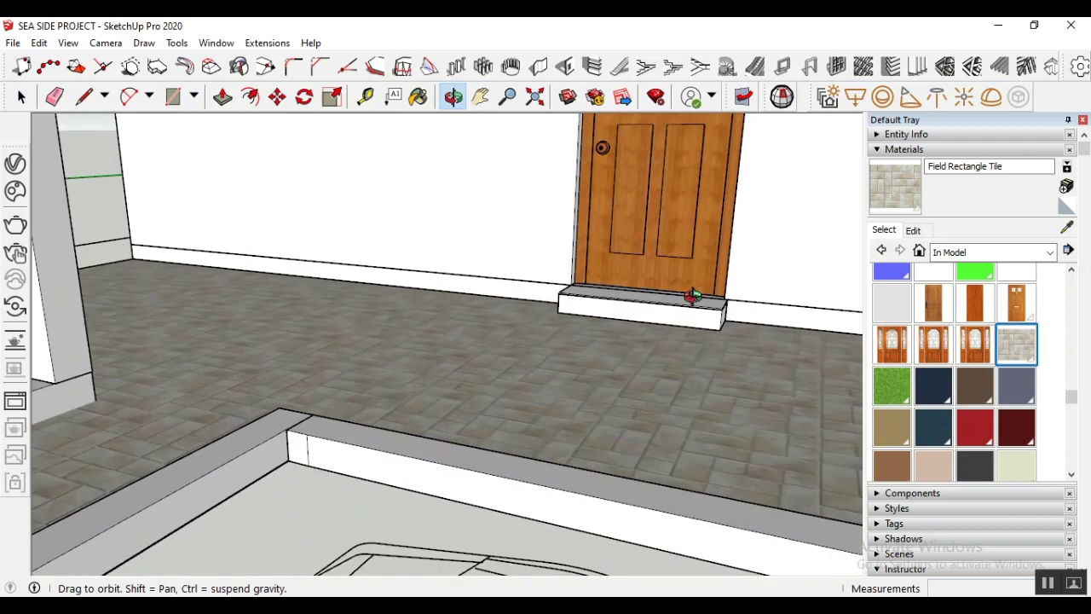
scroll(592, 297, down, 5)
scroll(480, 406, down, 3)
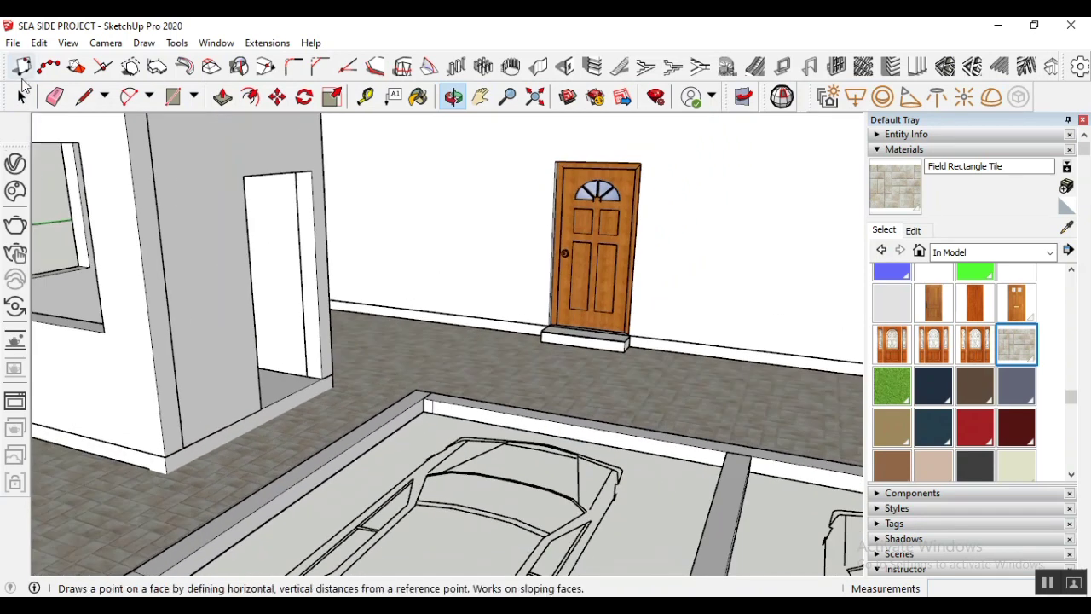
click(22, 96)
click(613, 210)
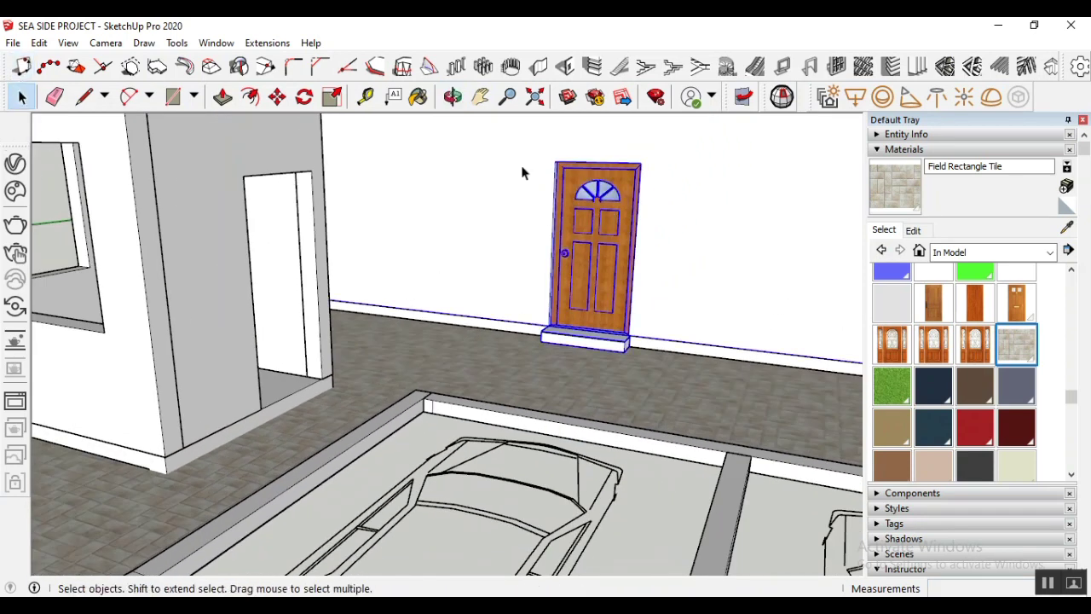
click(277, 96)
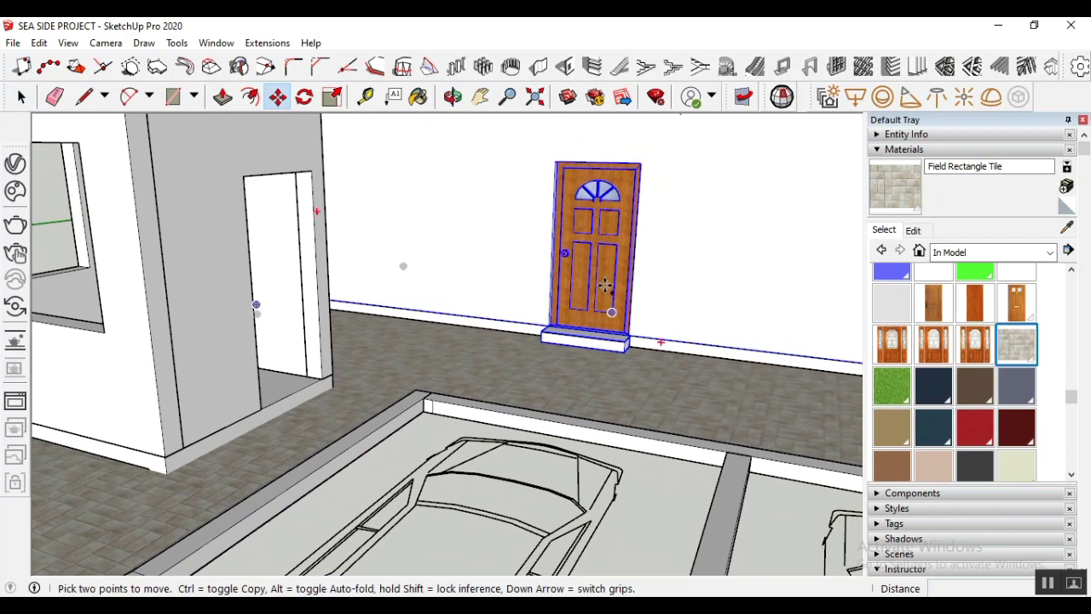
click(604, 285)
key(Escape)
key(ctrl+t)
key(space)
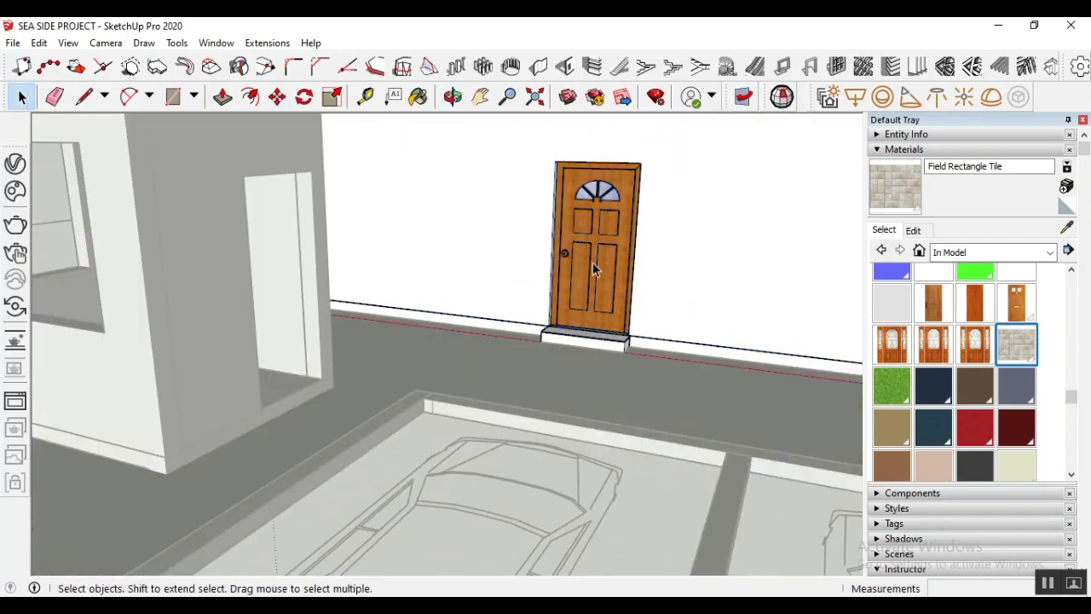
double_click(602, 318)
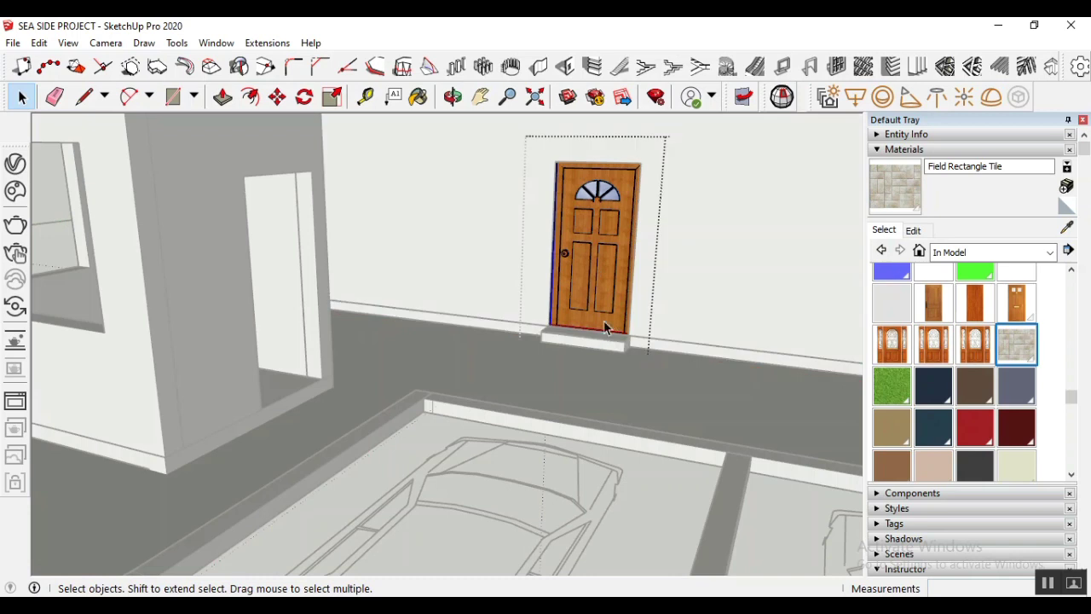
click(45, 236)
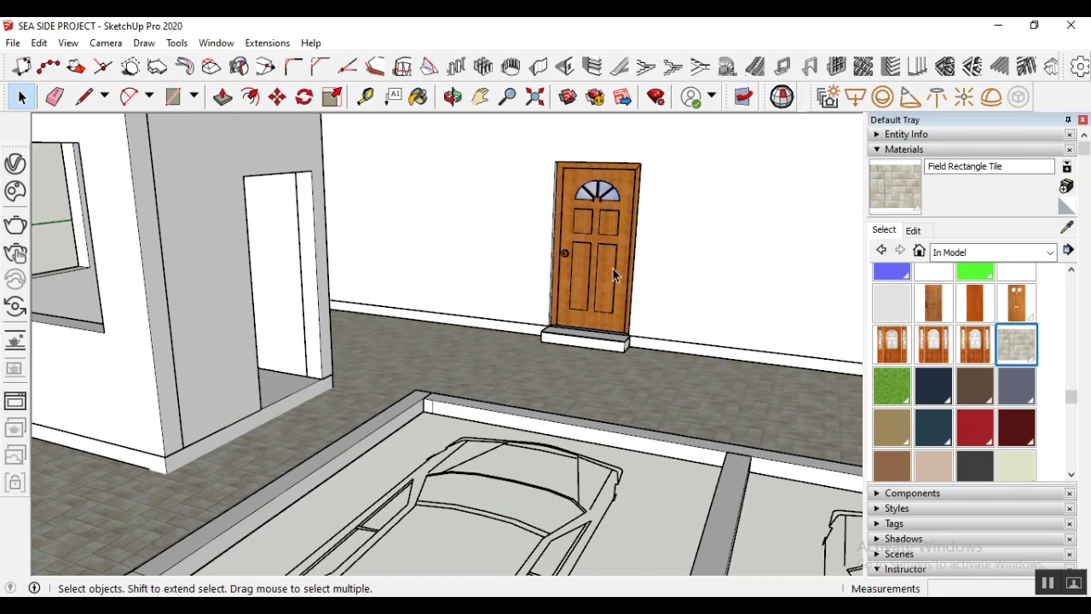
key(ctrl+v)
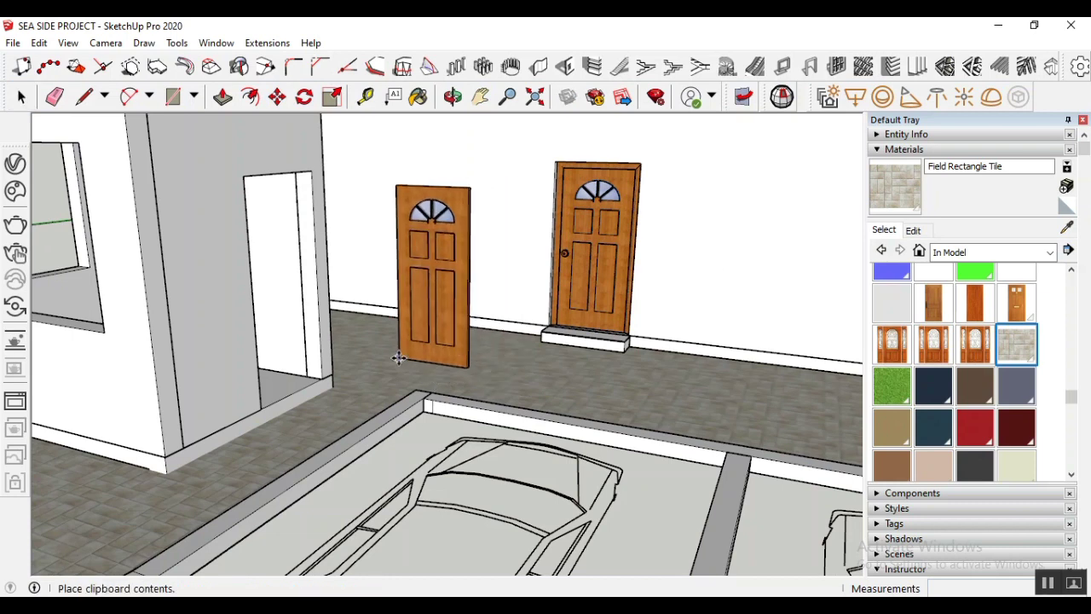
scroll(414, 358, up, 1)
scroll(439, 344, up, 1)
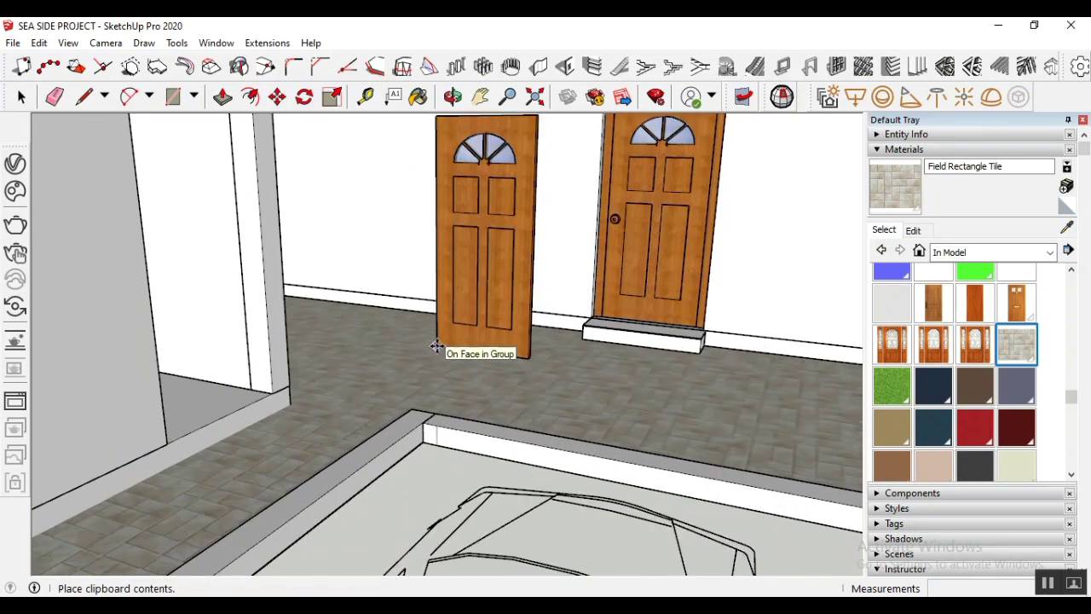
key(Escape)
Copy the complete wooden door with its frame from inside the building's group and paste it on the paving beside the small structure
scroll(580, 303, up, 1)
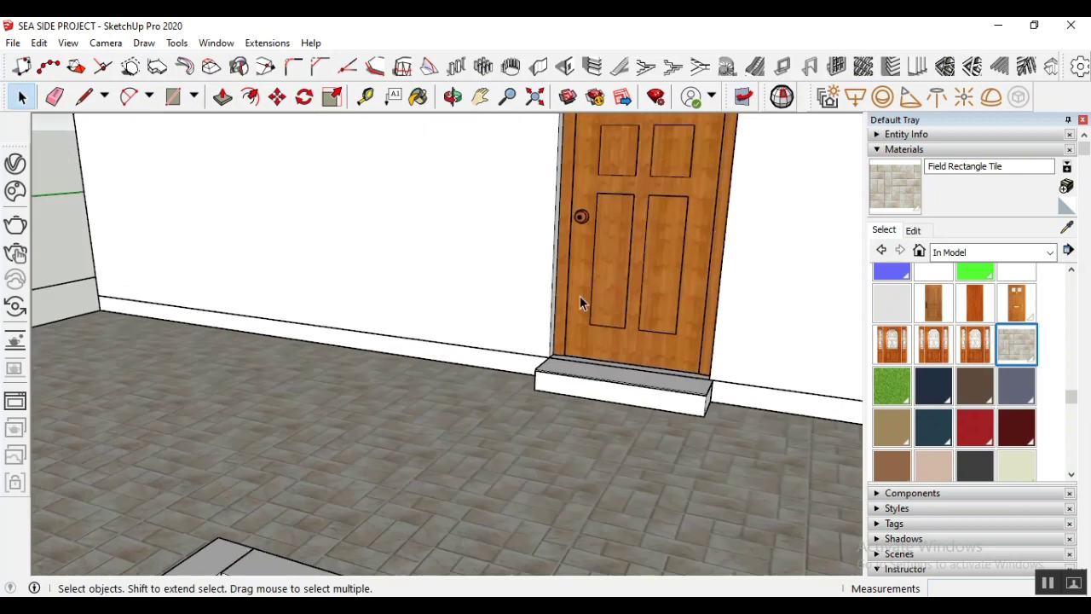
click(600, 315)
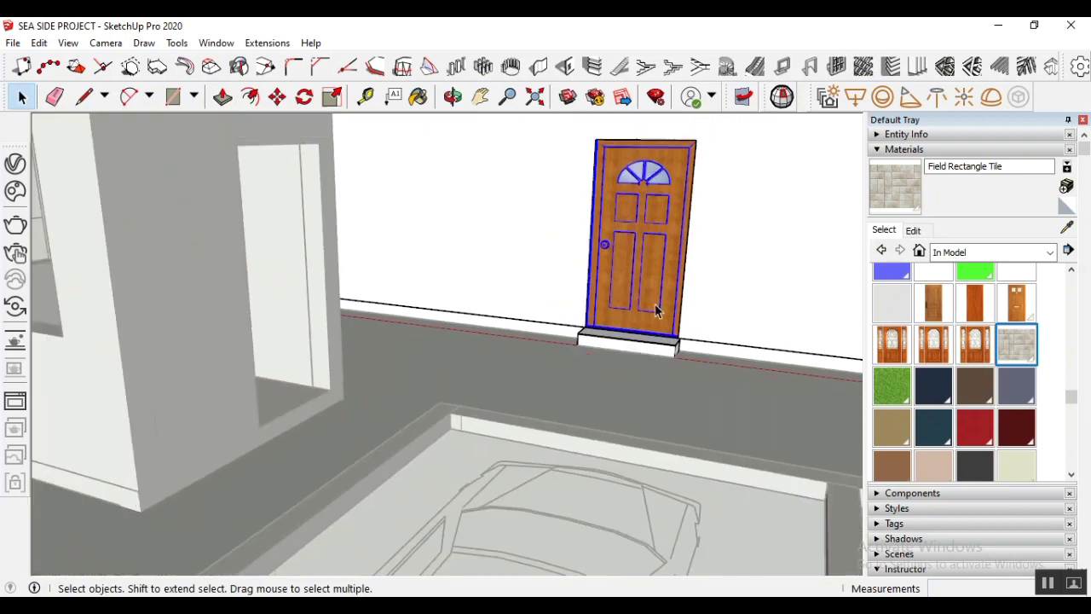
scroll(696, 254, up, 2)
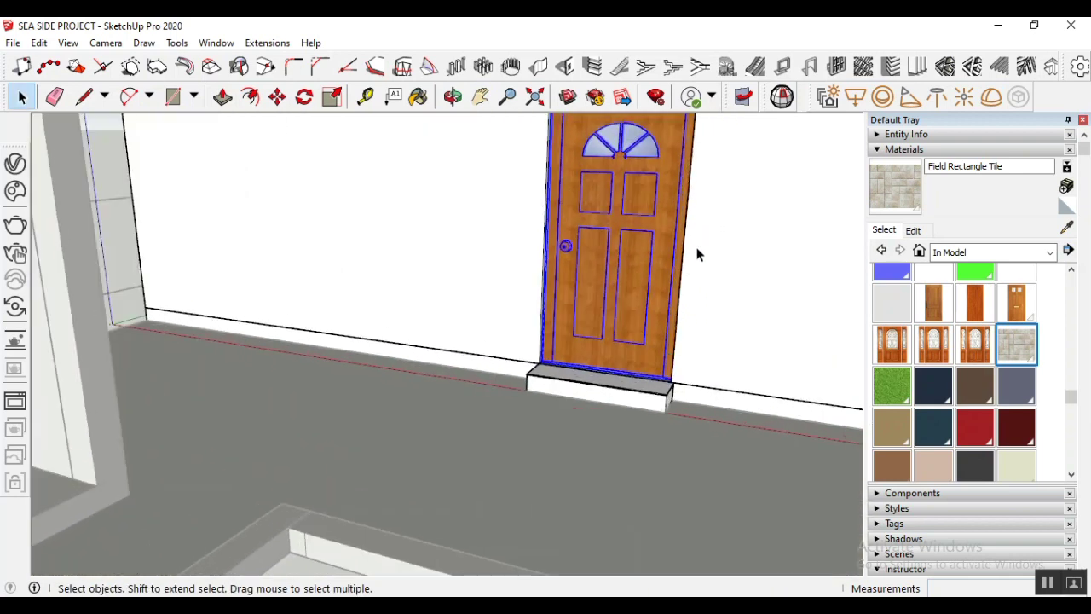
scroll(691, 285, down, 2)
scroll(674, 146, up, 2)
scroll(653, 176, down, 1)
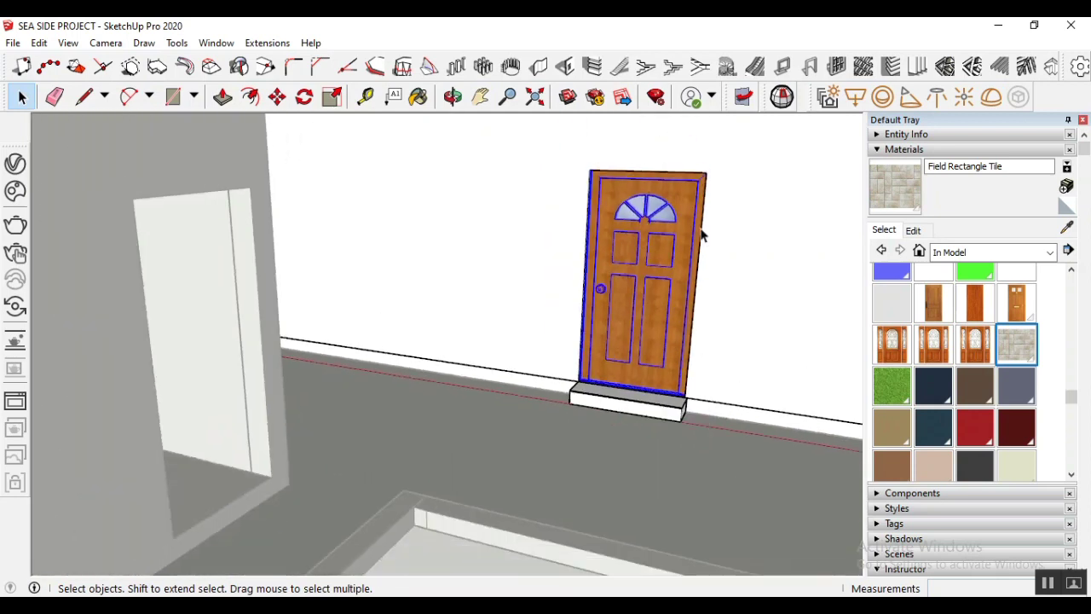
scroll(703, 236, down, 2)
scroll(226, 396, down, 3)
key(Escape)
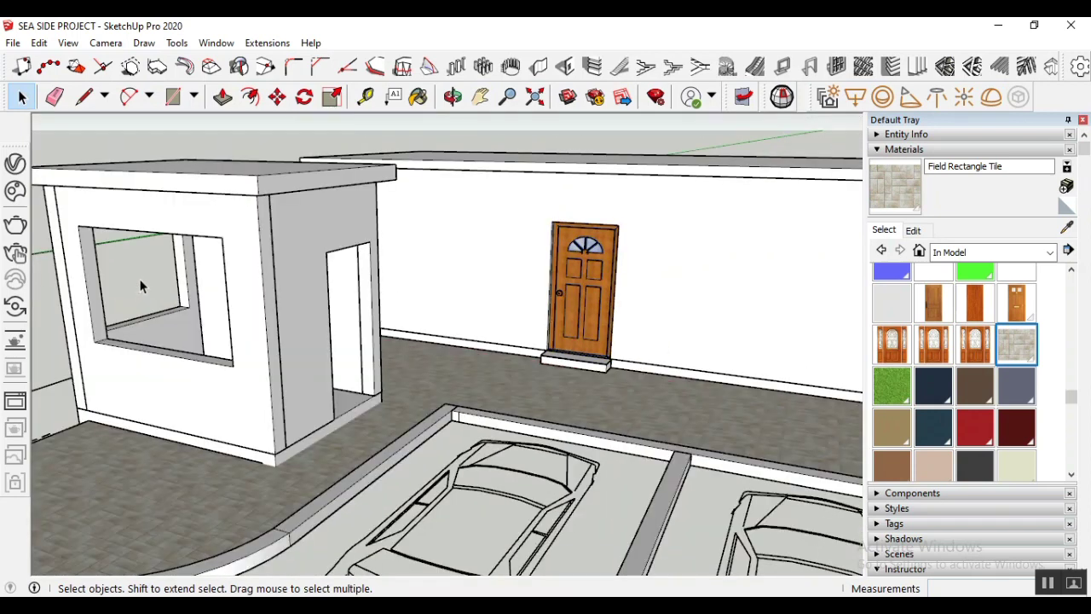
key(ctrl+v)
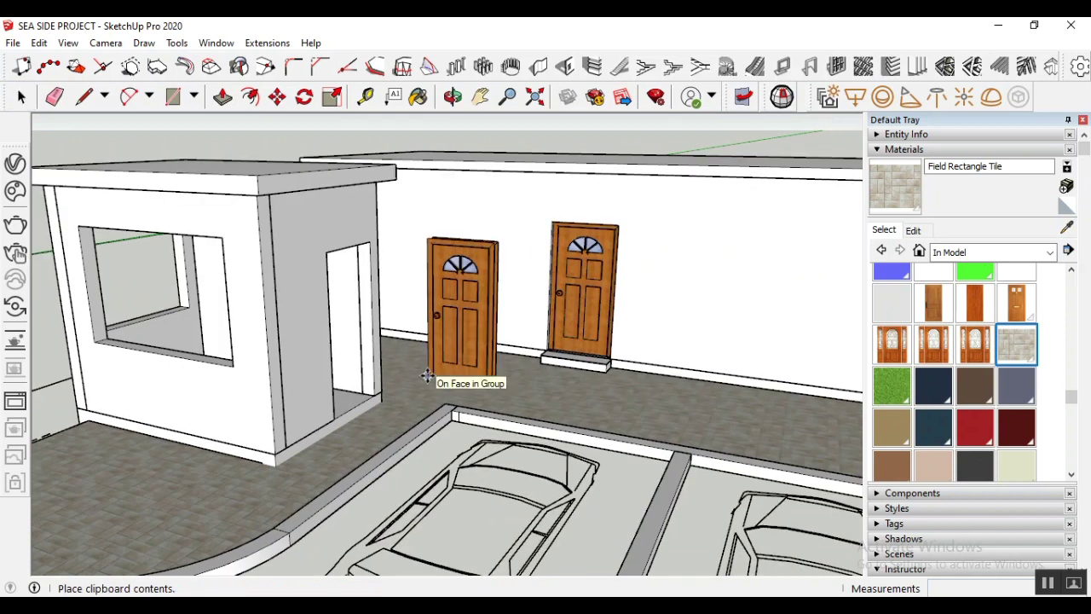
click(427, 376)
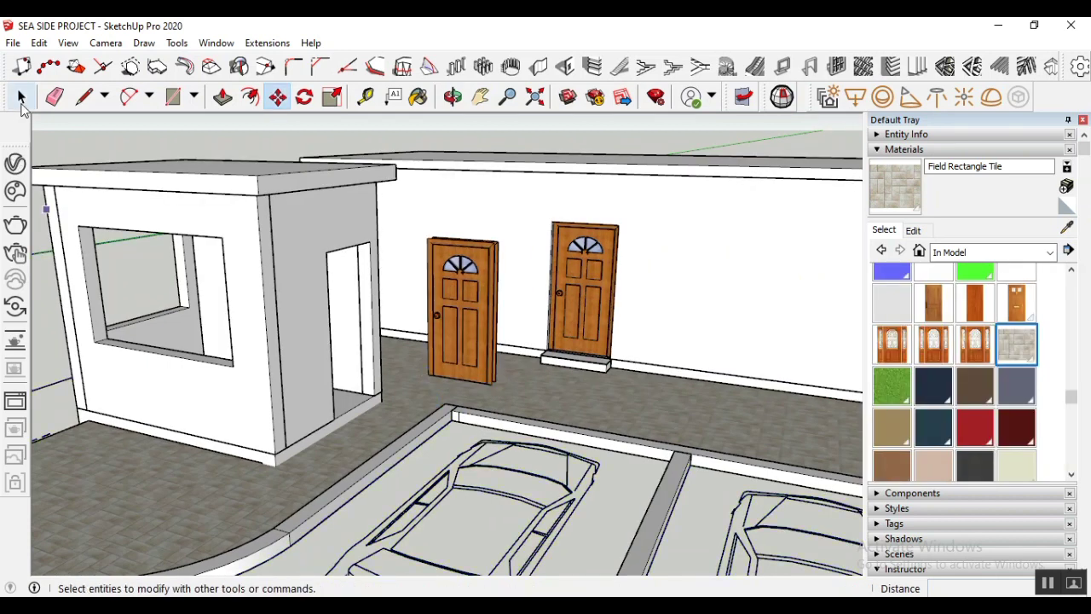
Rotate the pasted door 90° horizontally about its lower frame corner so it faces the same way as the small structure's doorway
click(21, 96)
click(482, 354)
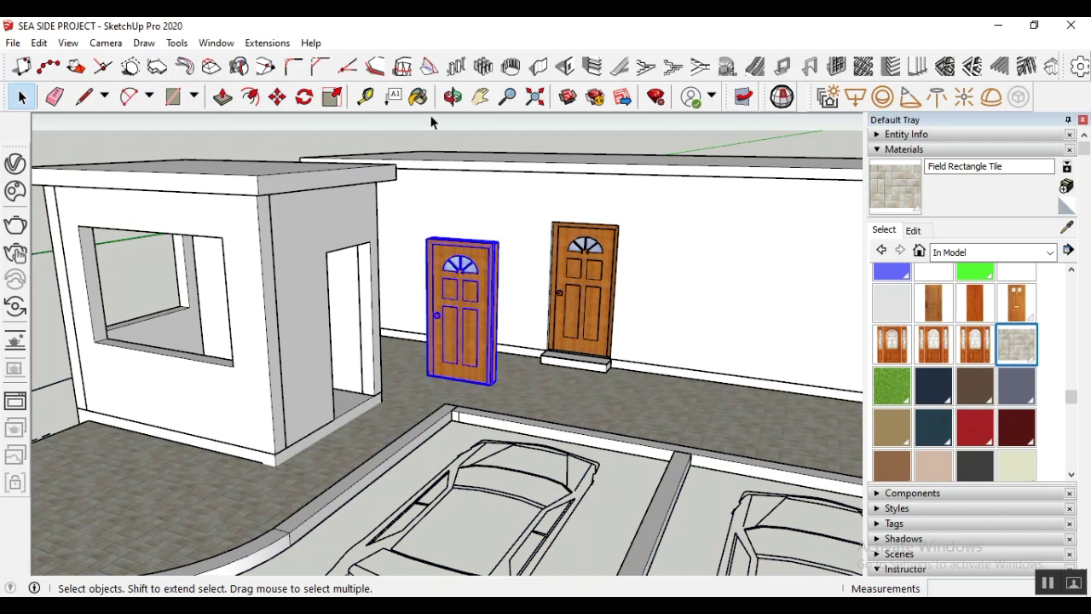
click(305, 96)
scroll(449, 413, up, 5)
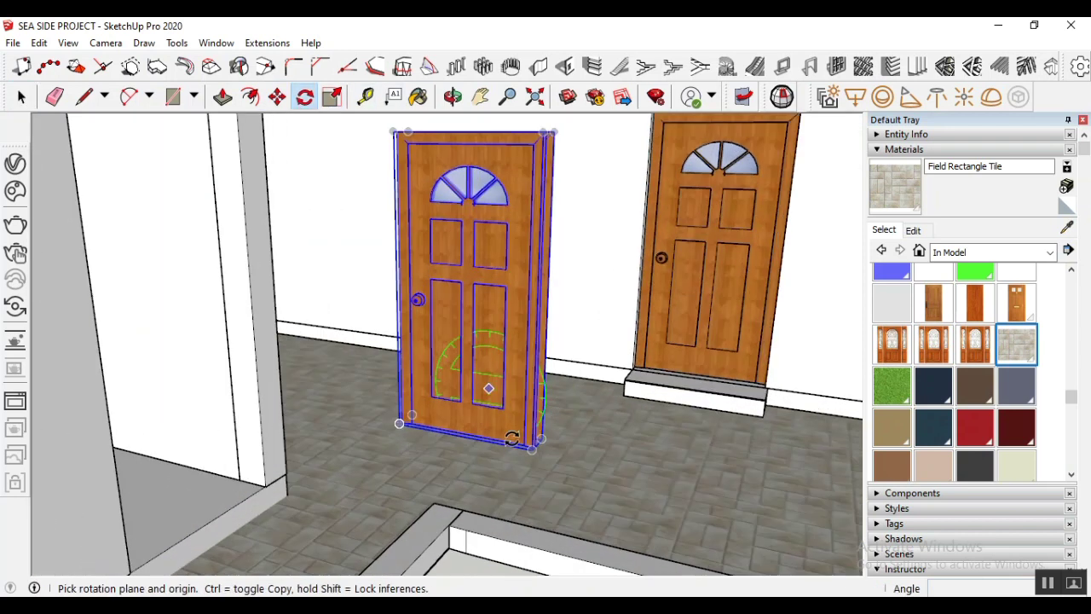
scroll(530, 451, up, 3)
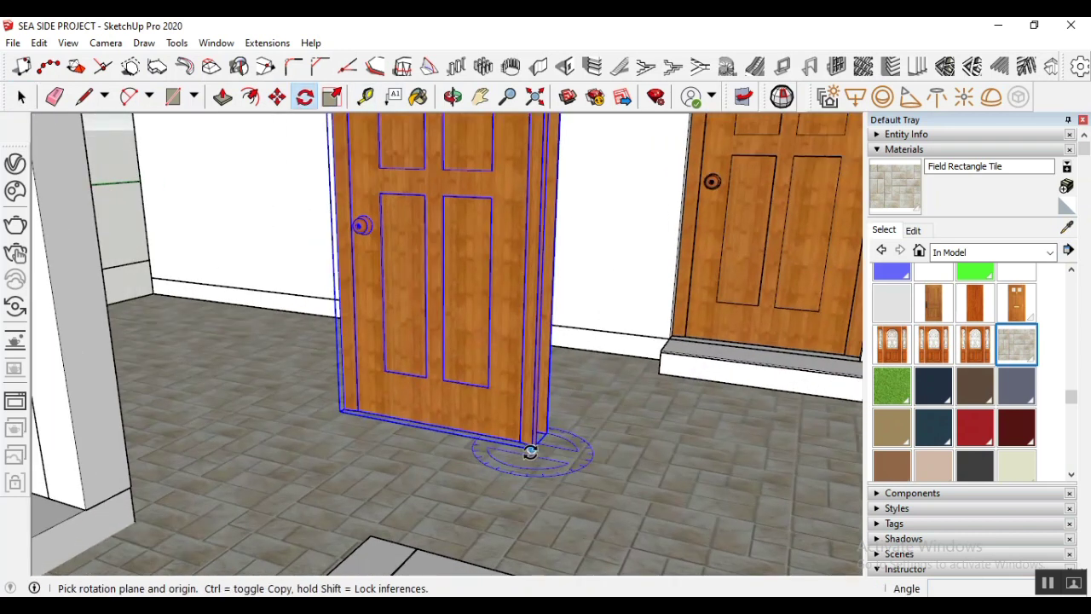
click(531, 450)
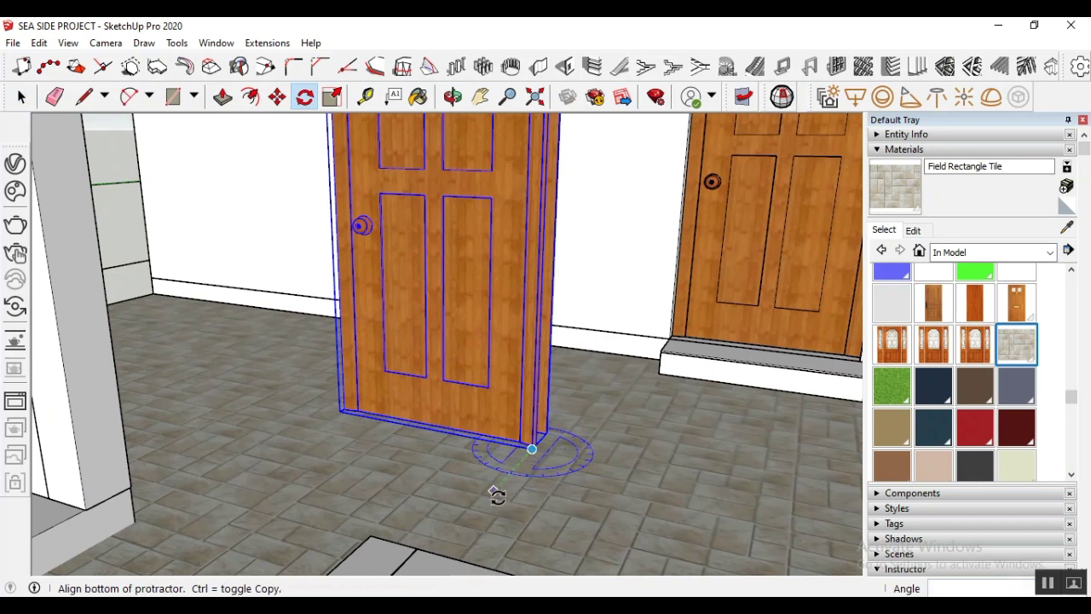
click(494, 491)
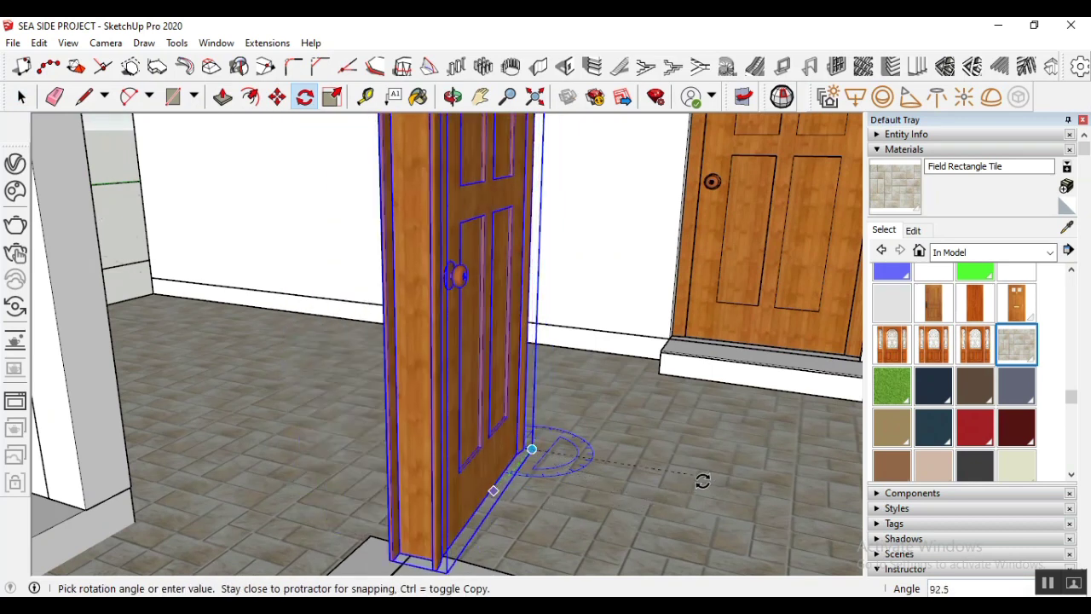
click(706, 481)
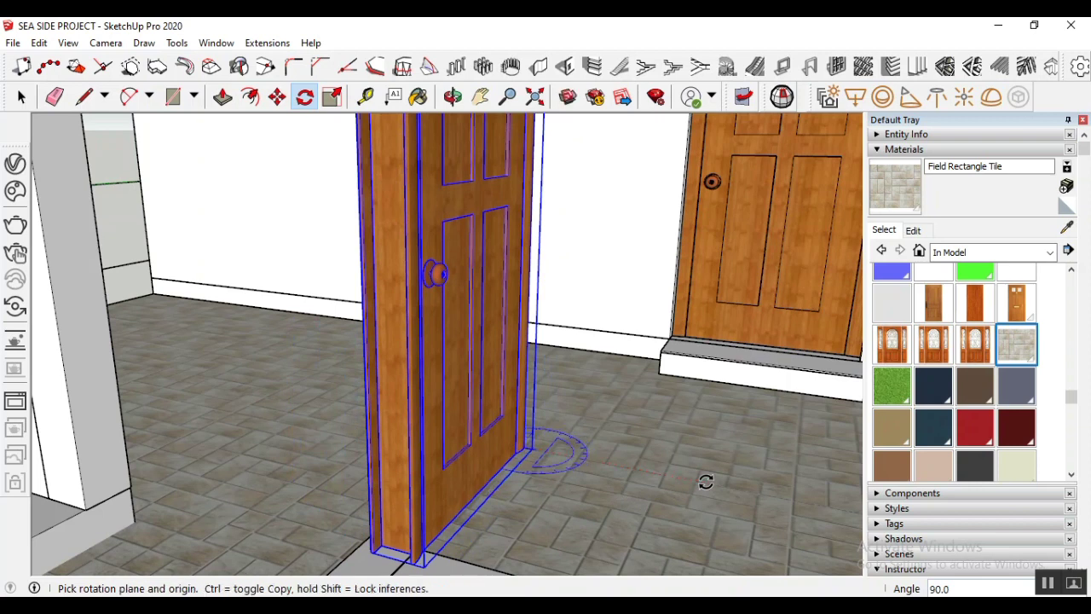
middle_drag(151, 180, 137, 383)
key(space)
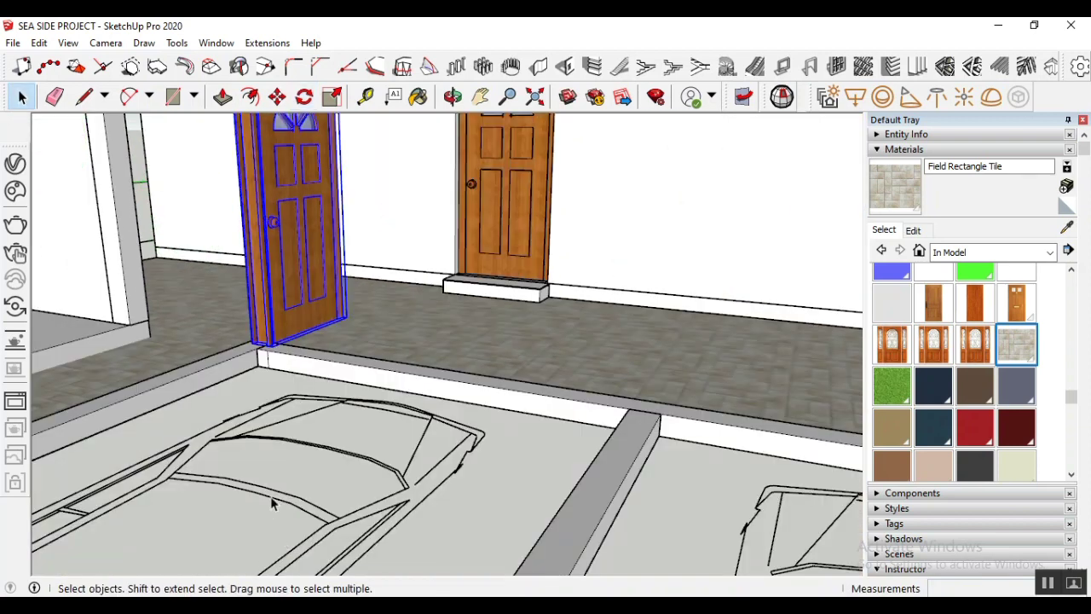
click(288, 465)
Move the rotated door by its lower frame corner to the bottom corner of the small structure's doorway
scroll(295, 381, up, 3)
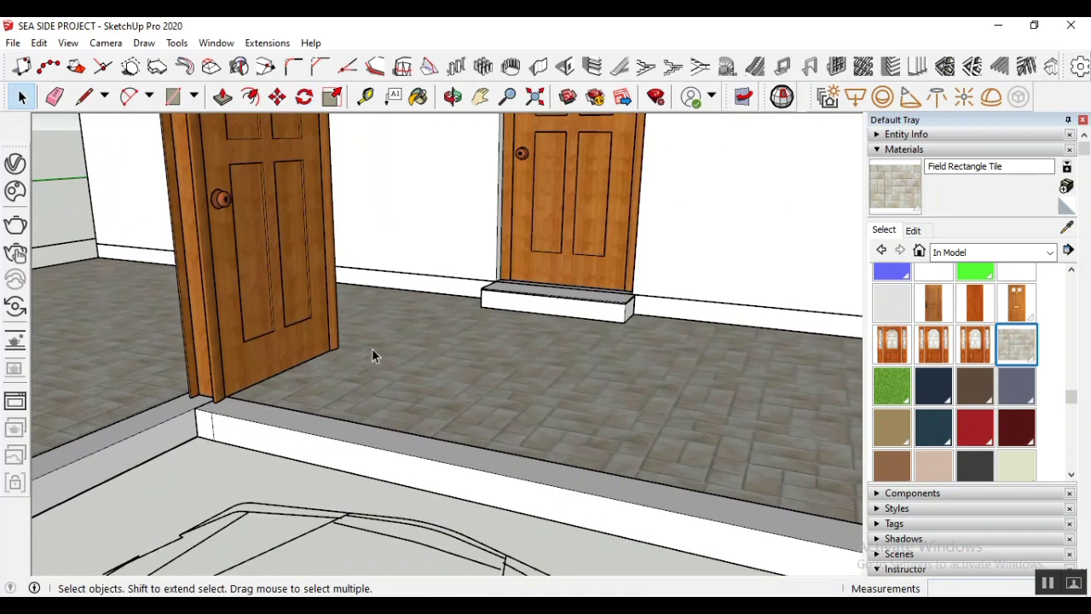
middle_drag(372, 354, 226, 392)
click(294, 347)
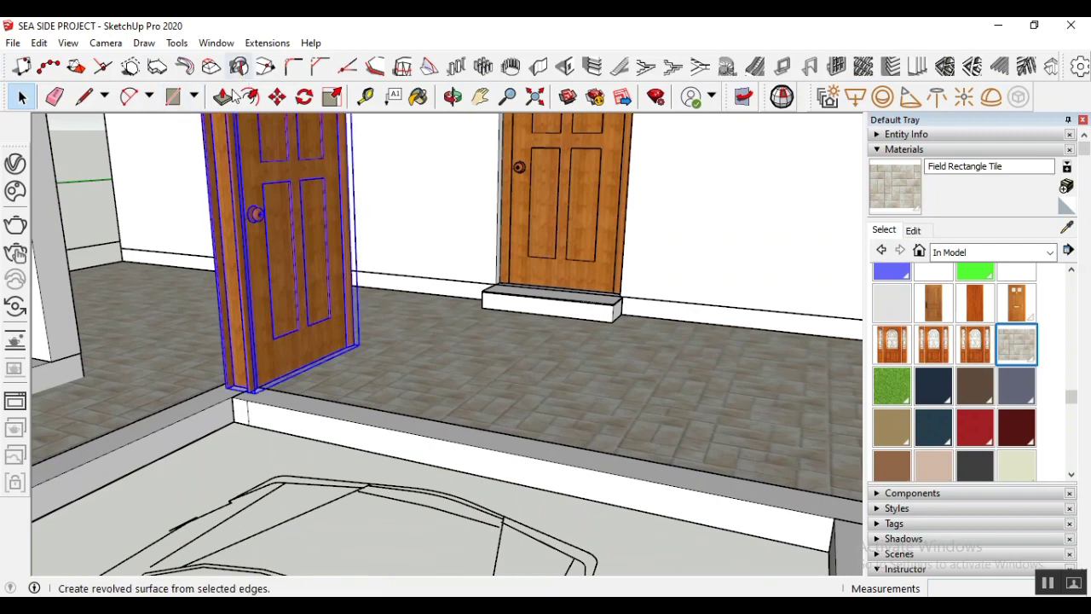
click(277, 97)
scroll(369, 368, up, 1)
scroll(350, 341, up, 5)
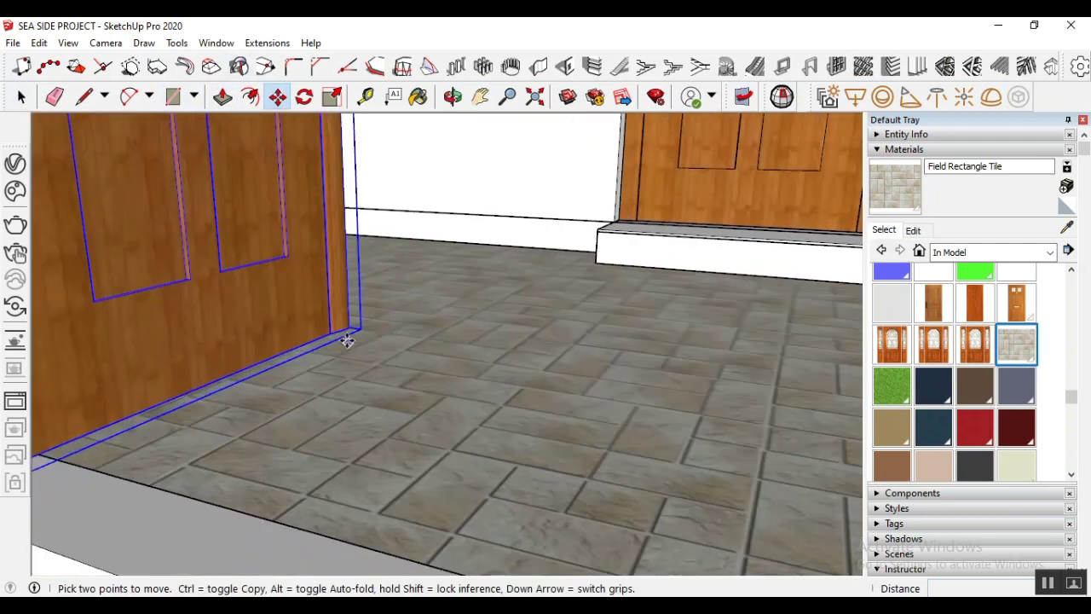
scroll(349, 325, up, 2)
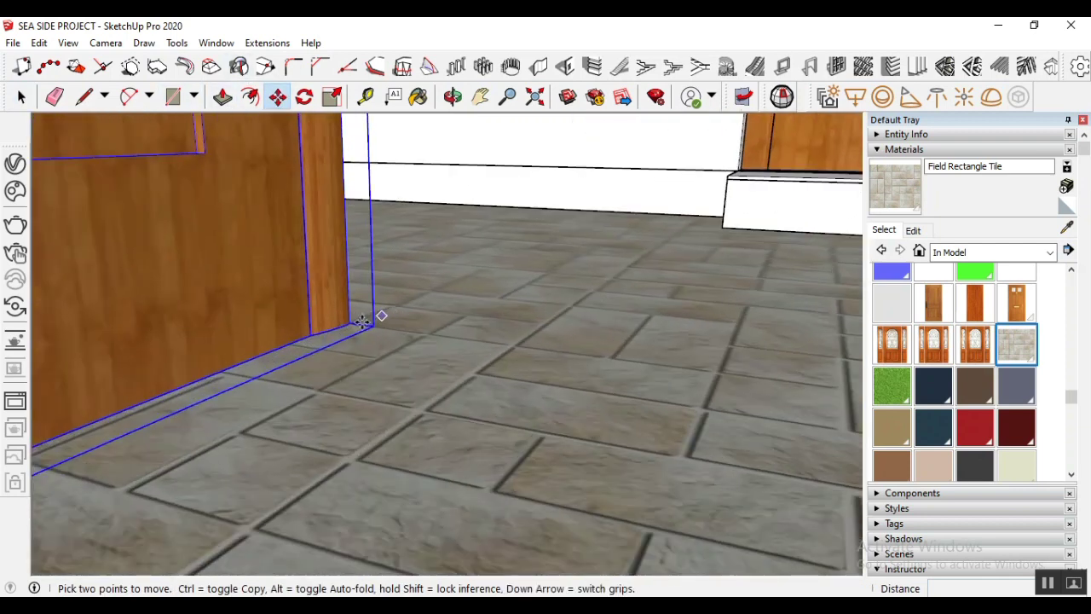
click(350, 324)
scroll(392, 345, down, 5)
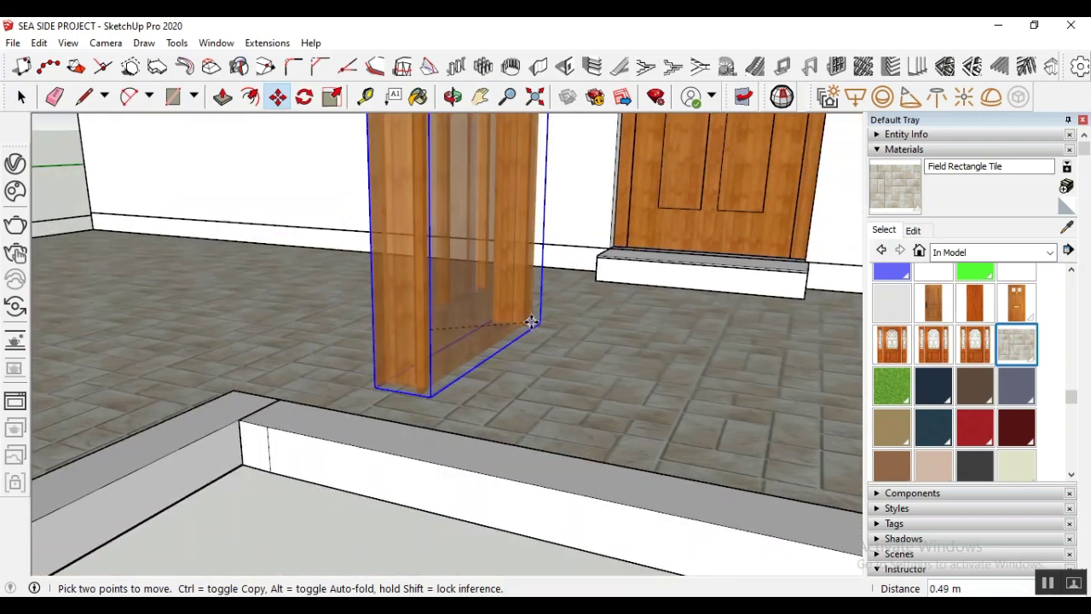
scroll(168, 324, up, 6)
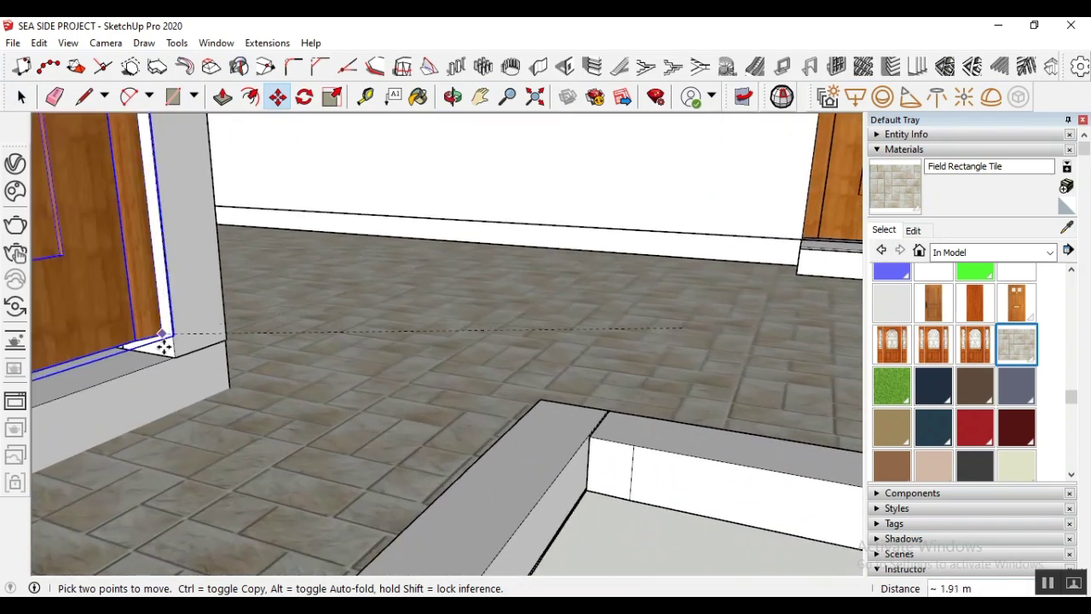
click(182, 362)
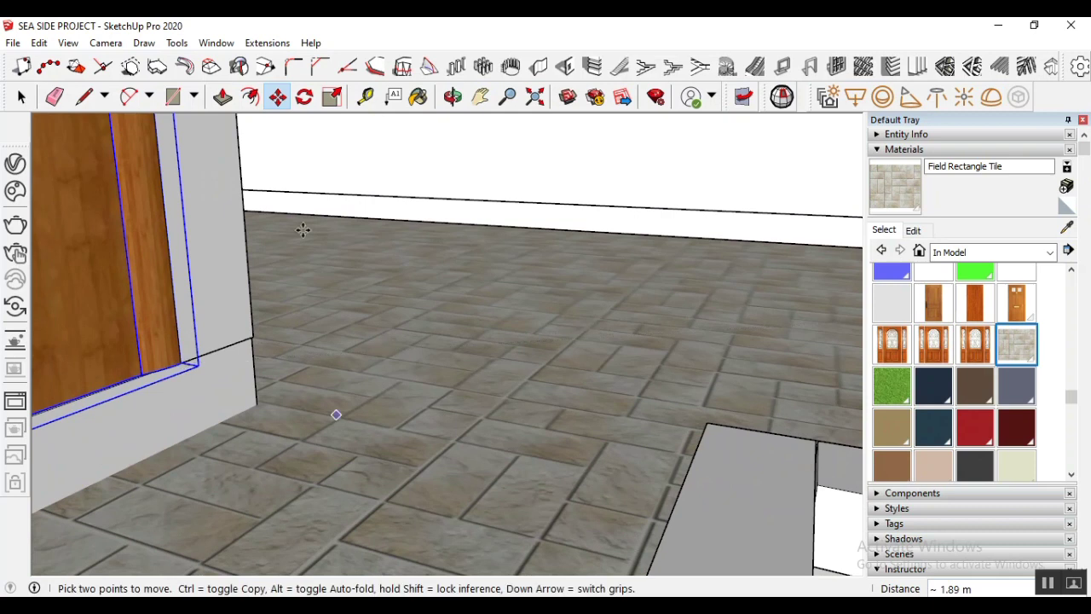
Move the door 0.1 m inward from the outer face of the small structure's doorway
click(280, 98)
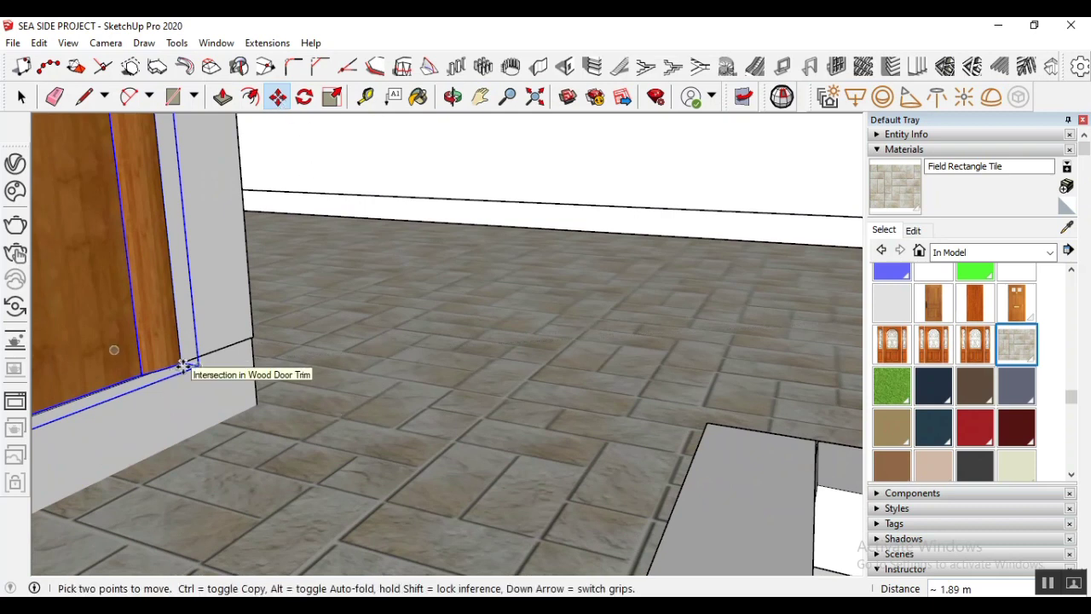
click(183, 365)
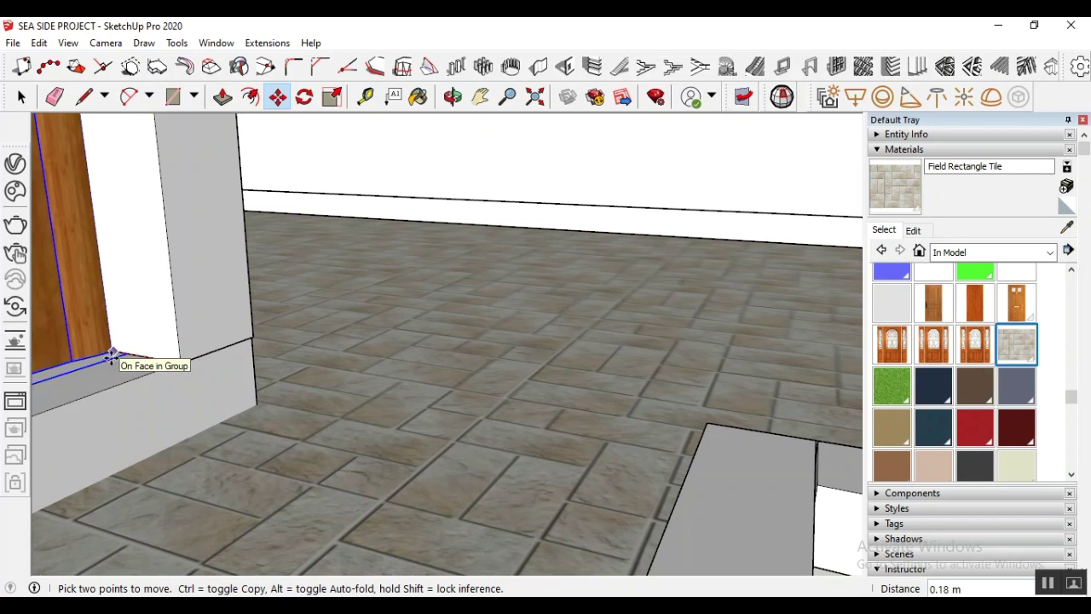
text(.1)
key(Return)
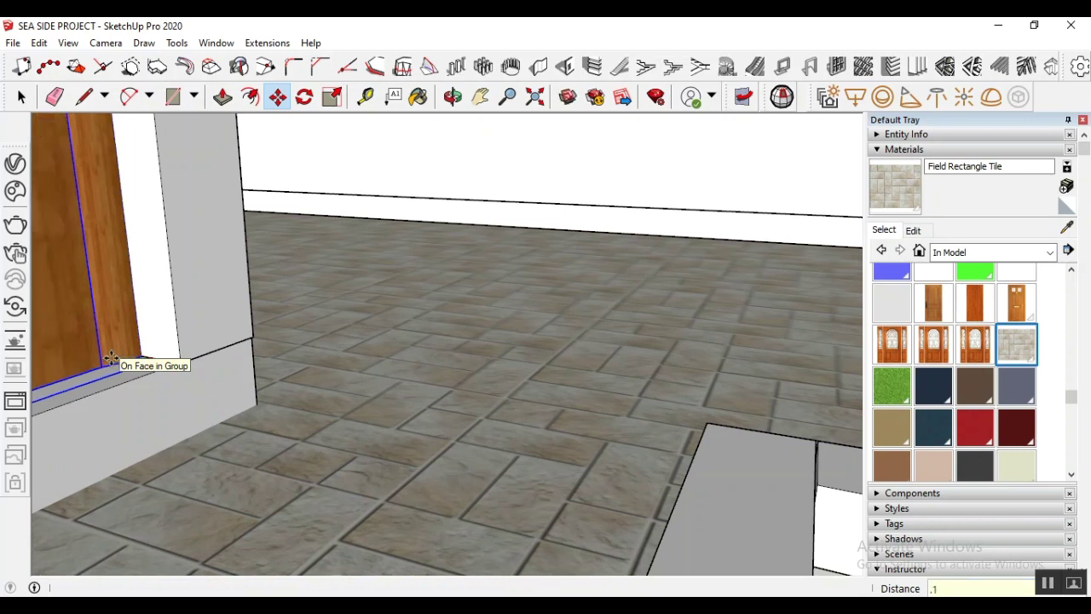
scroll(512, 341, down, 5)
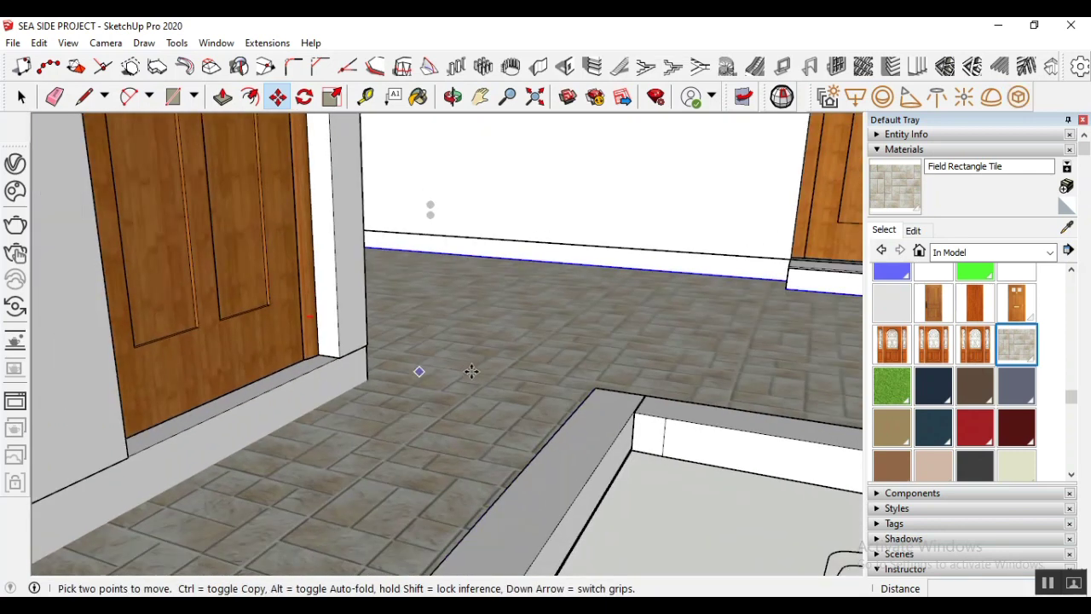